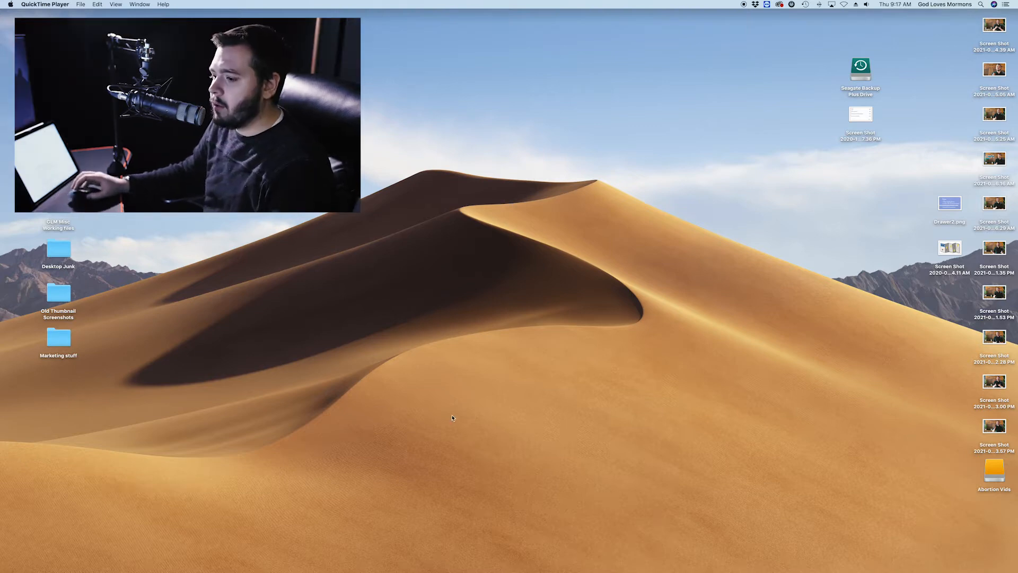
Open a Finder window and browse the Abortion Vids drive to the Source folder inside Feb 2021.
{"action": "left_click", "coordinate": [453, 417]}
{"action": "left_click_drag", "start_coordinate": [0, 290], "coordinate": [633, 290]}
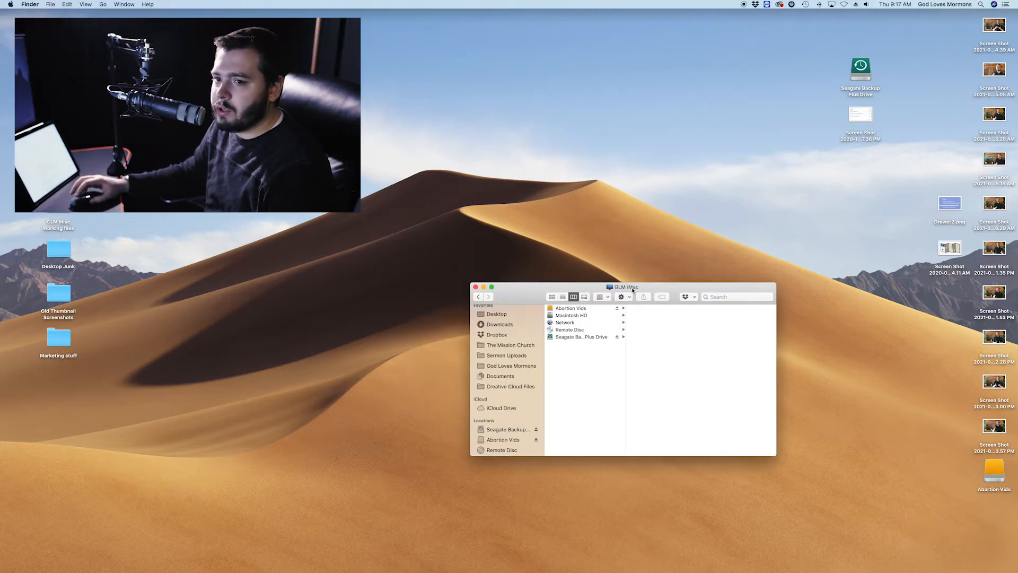
{"action": "left_click_drag", "start_coordinate": [566, 287], "coordinate": [537, 251]}
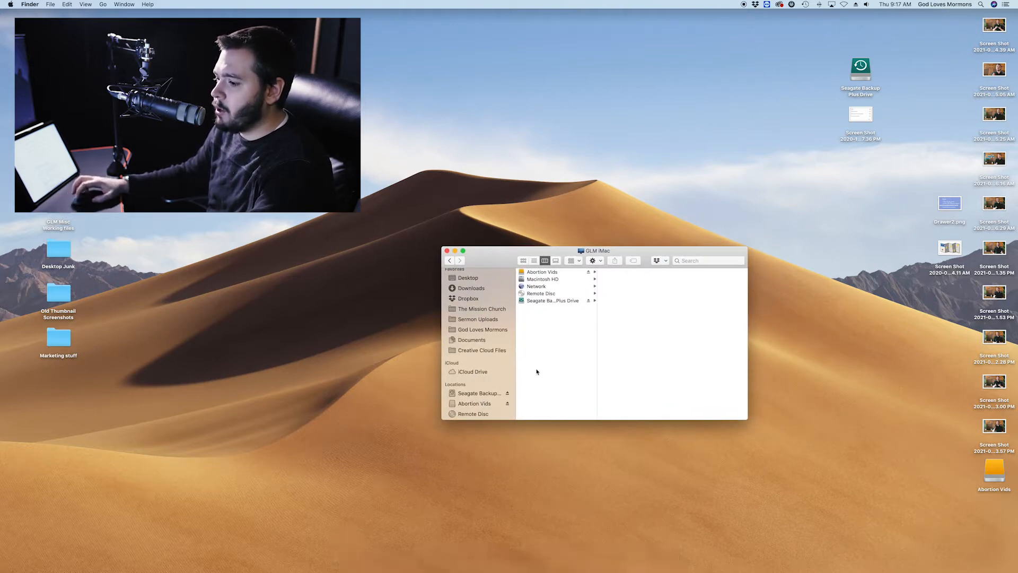
{"action": "left_click", "coordinate": [451, 404]}
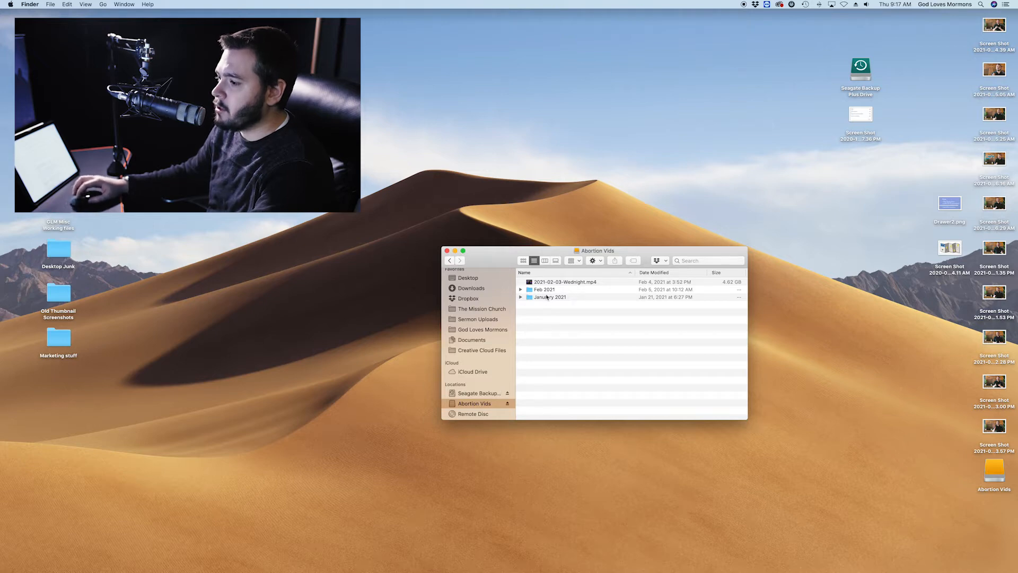
{"action": "double_click", "coordinate": [546, 291]}
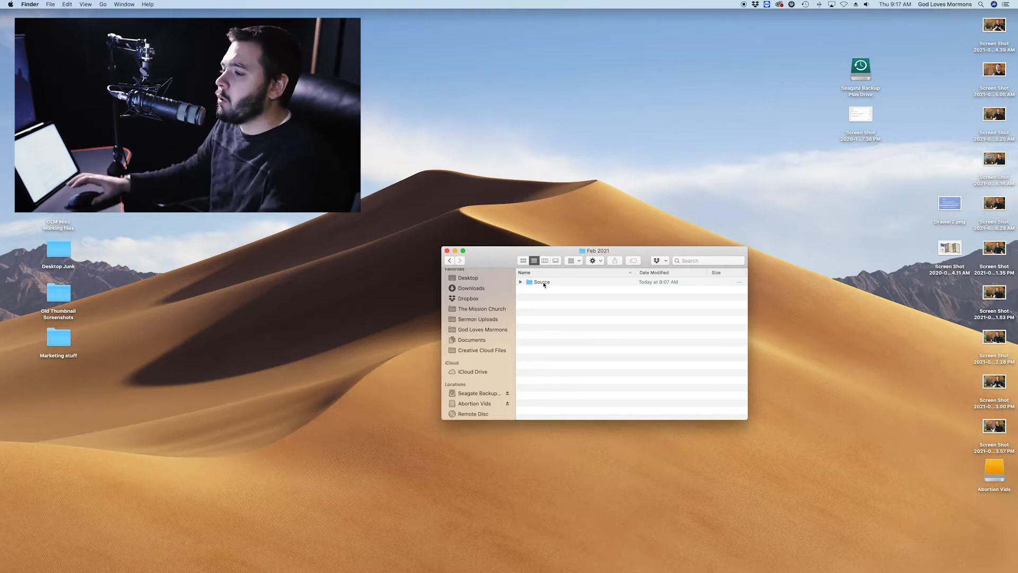
{"action": "double_click", "coordinate": [544, 285]}
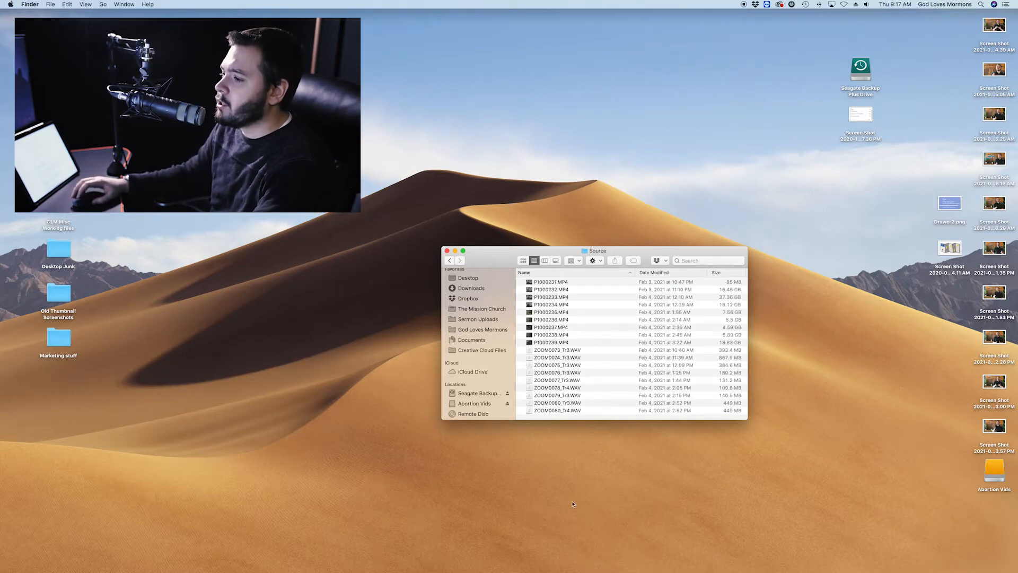
Preview the clip P1000238.MP4 at a point partway through, and return to the drive's Feb 2021 folder.
{"action": "left_click", "coordinate": [544, 335]}
{"action": "key", "text": "space"}
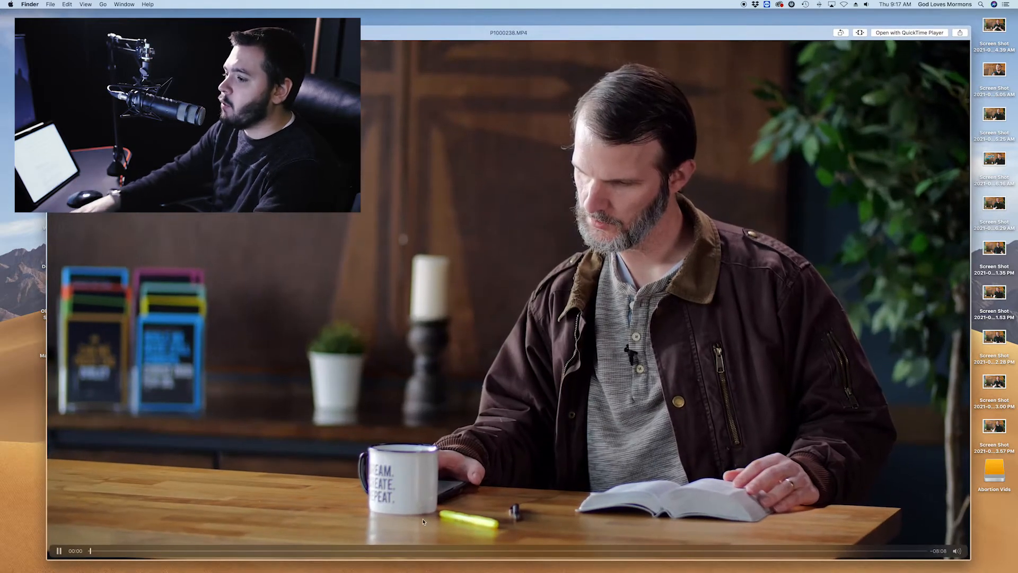
{"action": "left_click", "coordinate": [504, 551]}
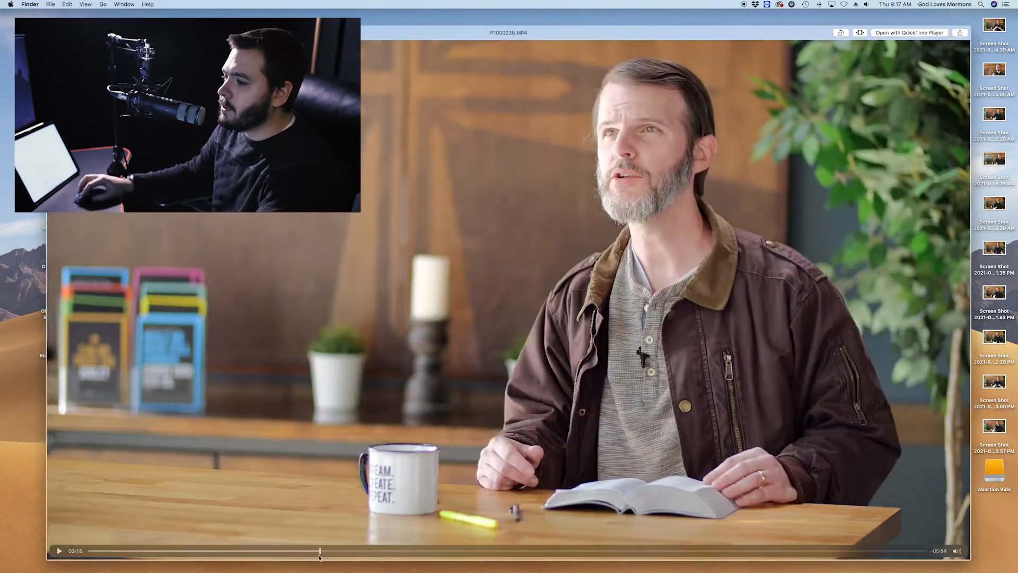
{"action": "key", "text": "space"}
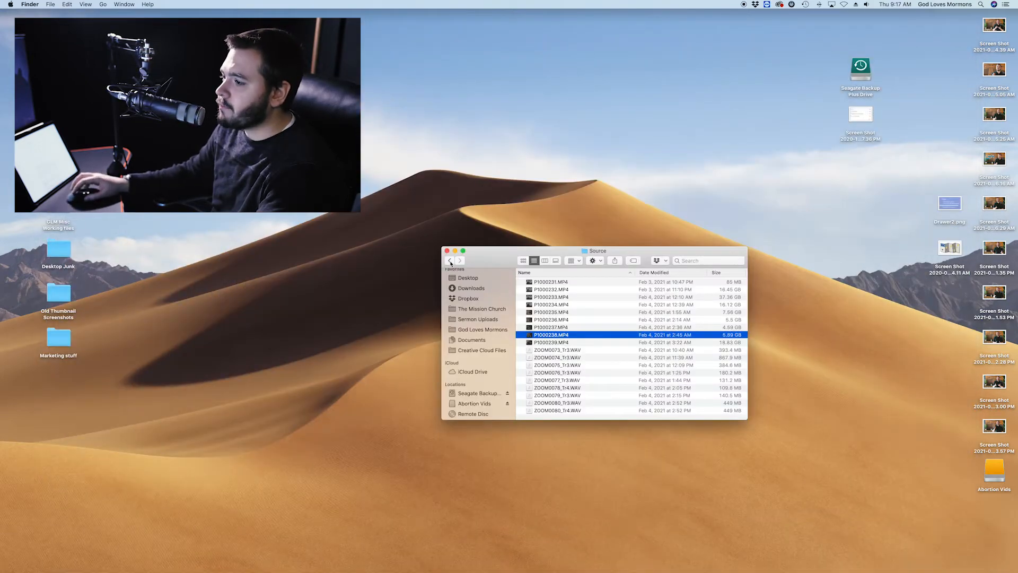
{"action": "left_click", "coordinate": [450, 261]}
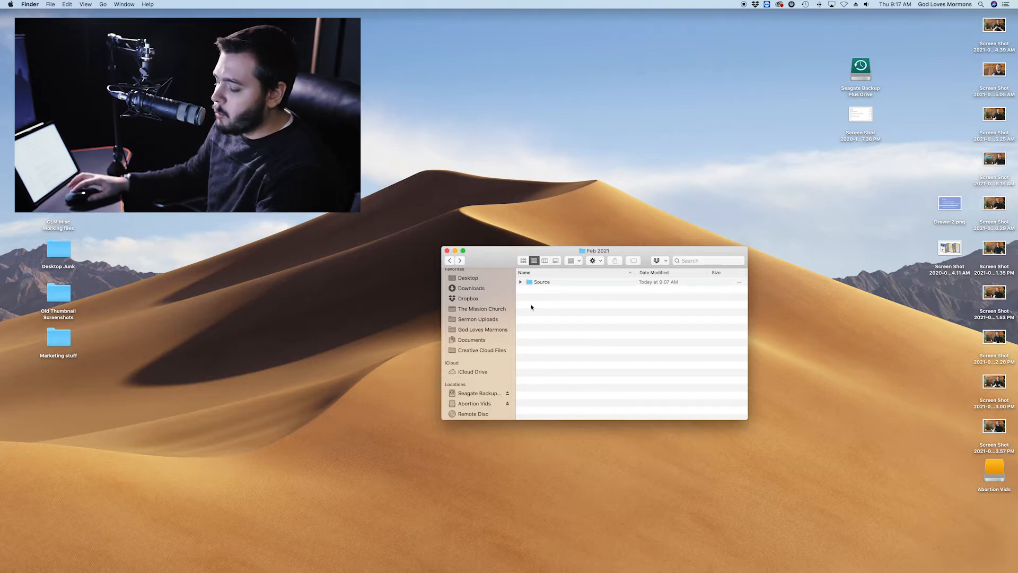
Place a second Finder window beside the first and open the Video Files folder in God Loves Mormons.
{"action": "key", "text": "cmd+n"}
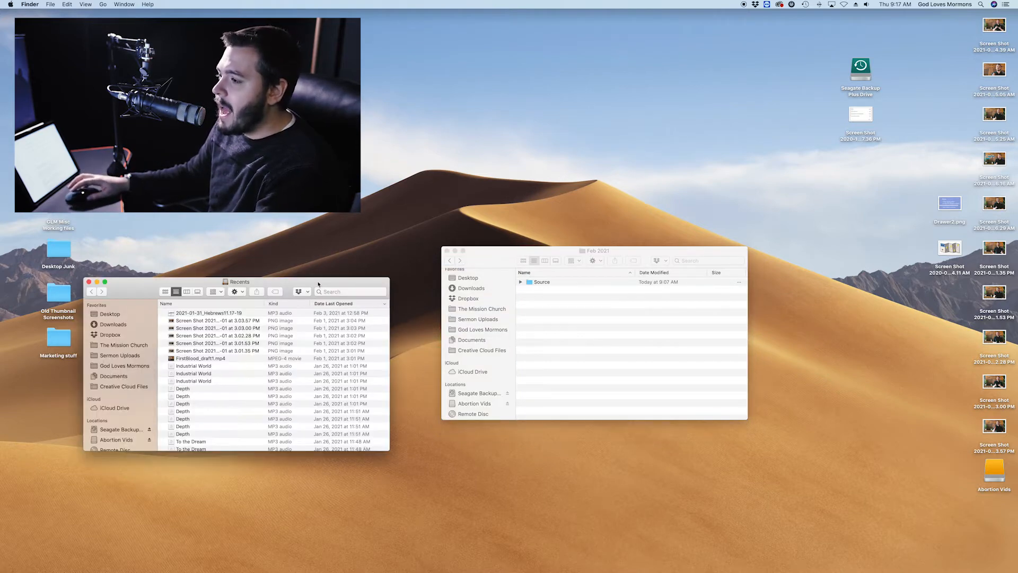
{"action": "left_click_drag", "start_coordinate": [272, 280], "coordinate": [327, 249]}
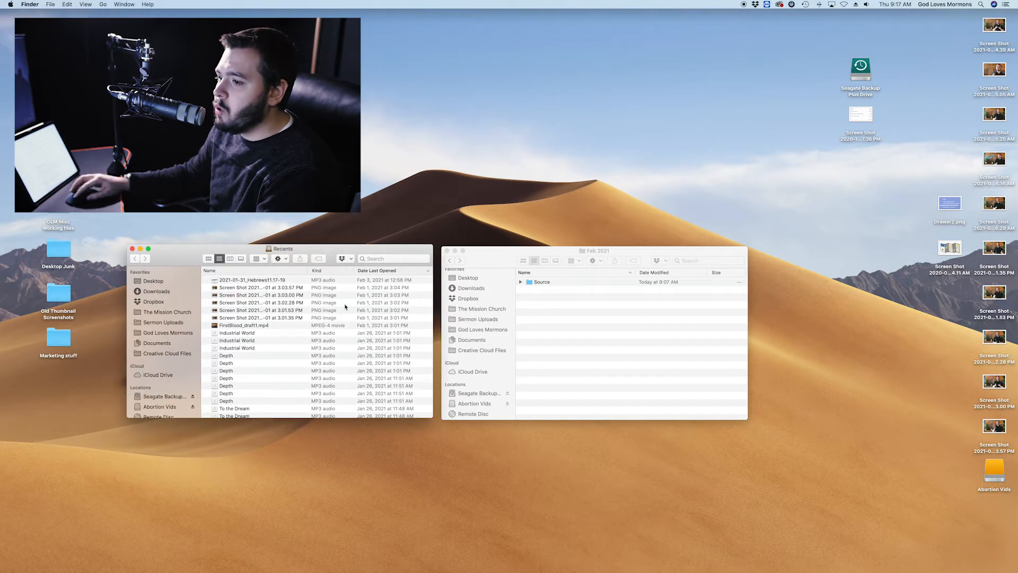
{"action": "left_click", "coordinate": [166, 332]}
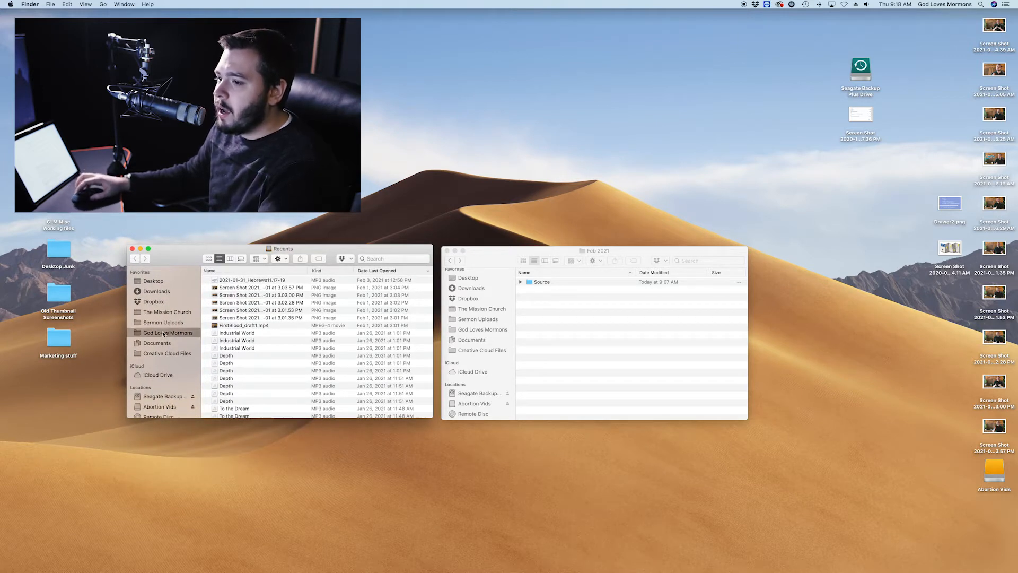
{"action": "double_click", "coordinate": [229, 311]}
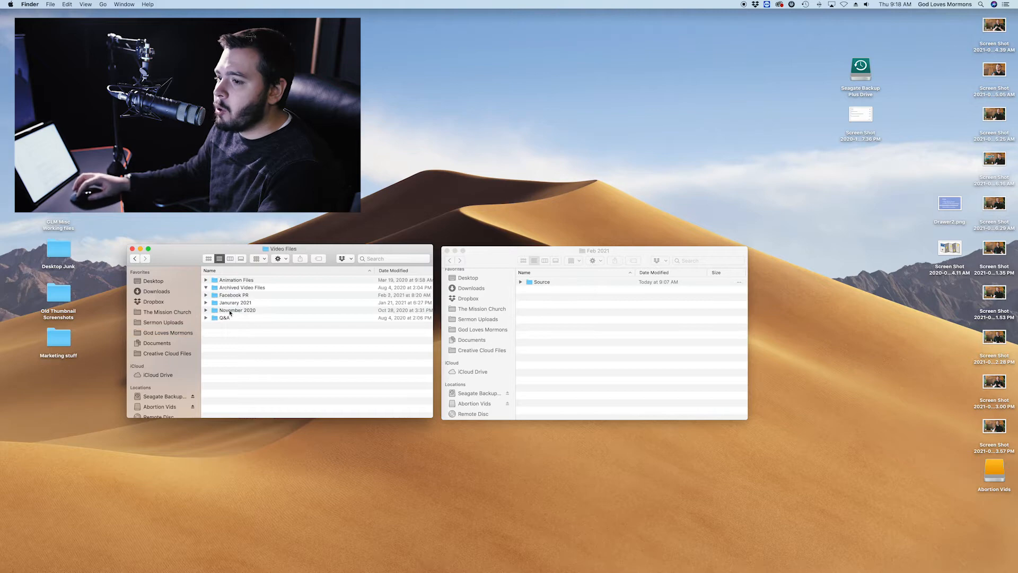
Create a folder named "Feb 2021" in Video Files.
{"action": "right_click", "coordinate": [226, 344]}
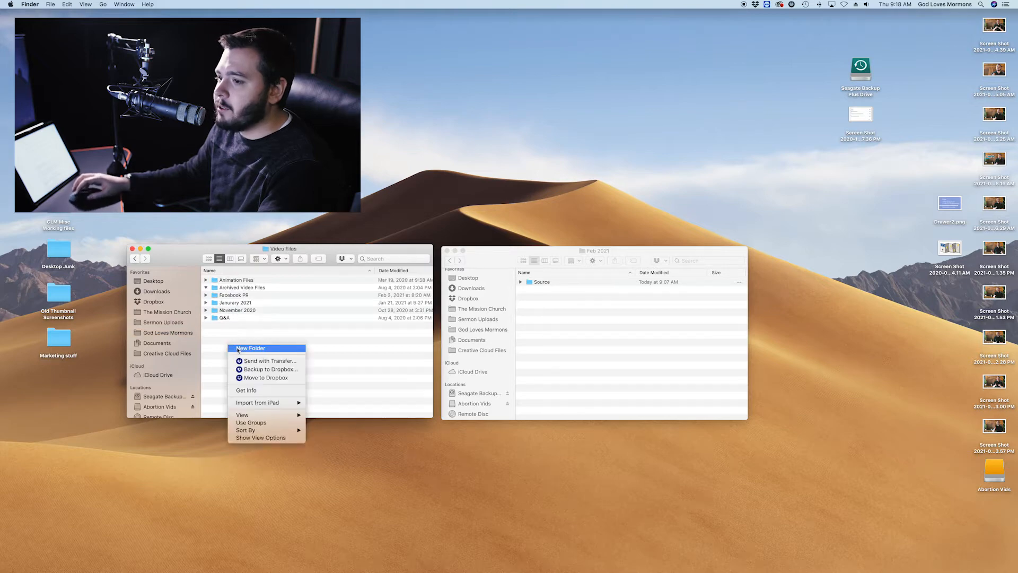
{"action": "left_click", "coordinate": [238, 349]}
{"action": "type", "text": "Feb"}
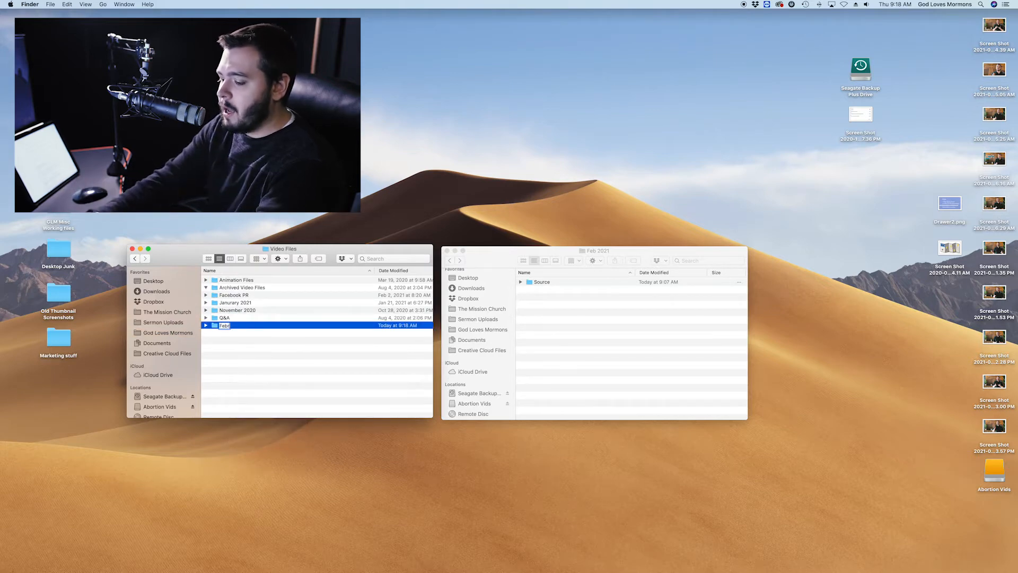
{"action": "type", "text": " 2021"}
{"action": "key", "text": "Return"}
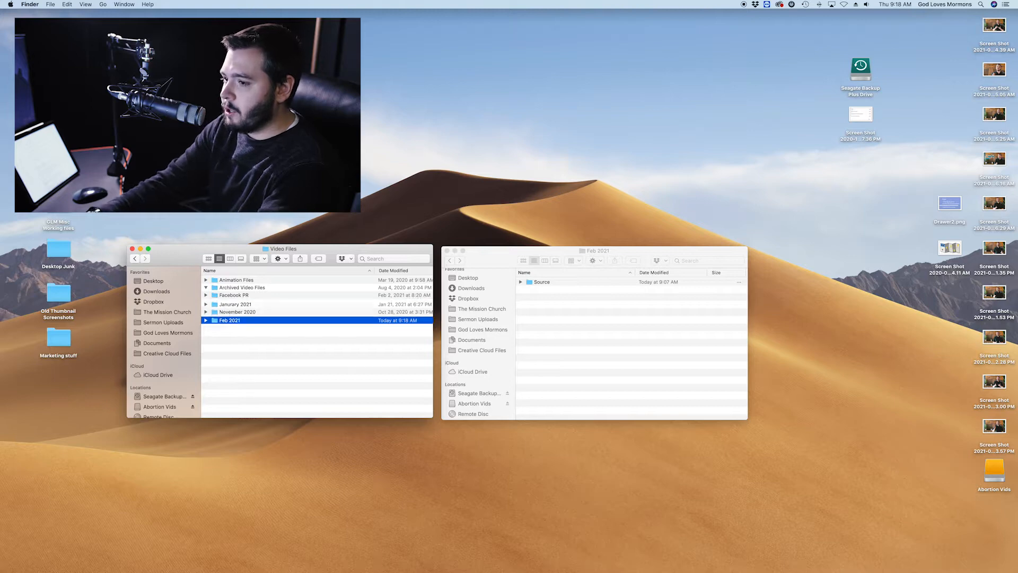
Open the new Feb 2021 folder and create a subfolder named "Source" in it.
{"action": "double_click", "coordinate": [228, 303]}
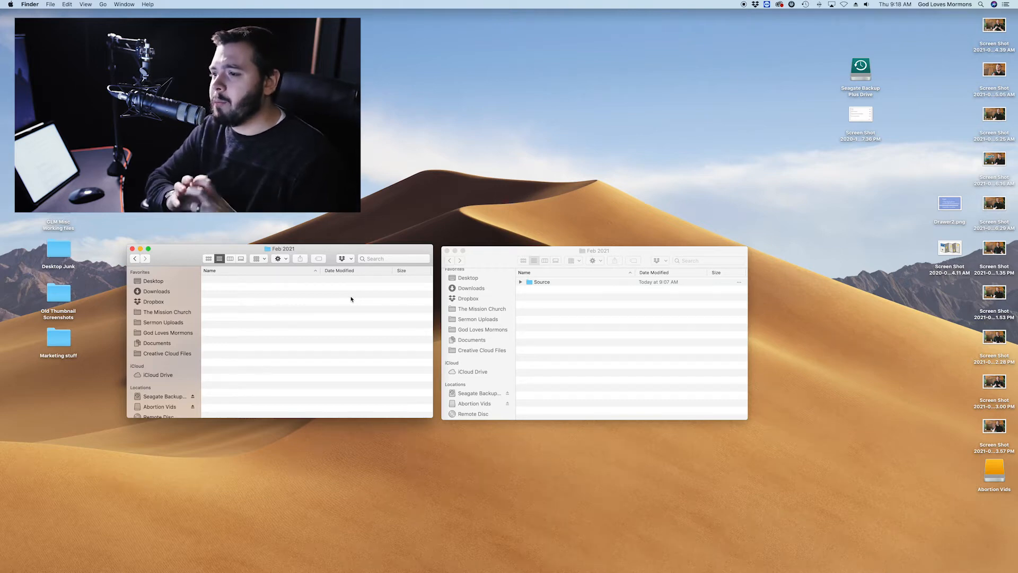
{"action": "right_click", "coordinate": [335, 299]}
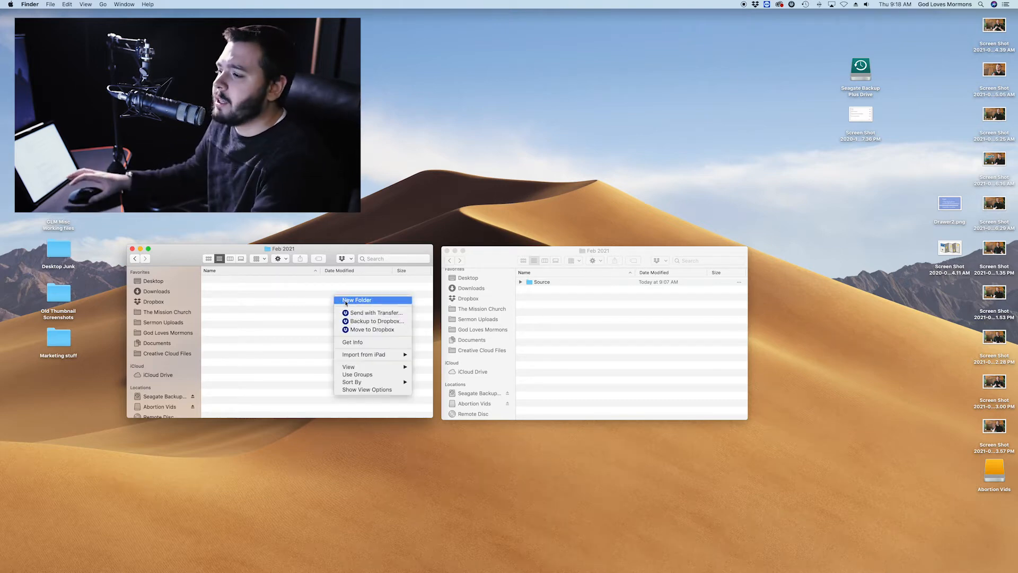
{"action": "left_click", "coordinate": [345, 300]}
{"action": "type", "text": "Sync"}
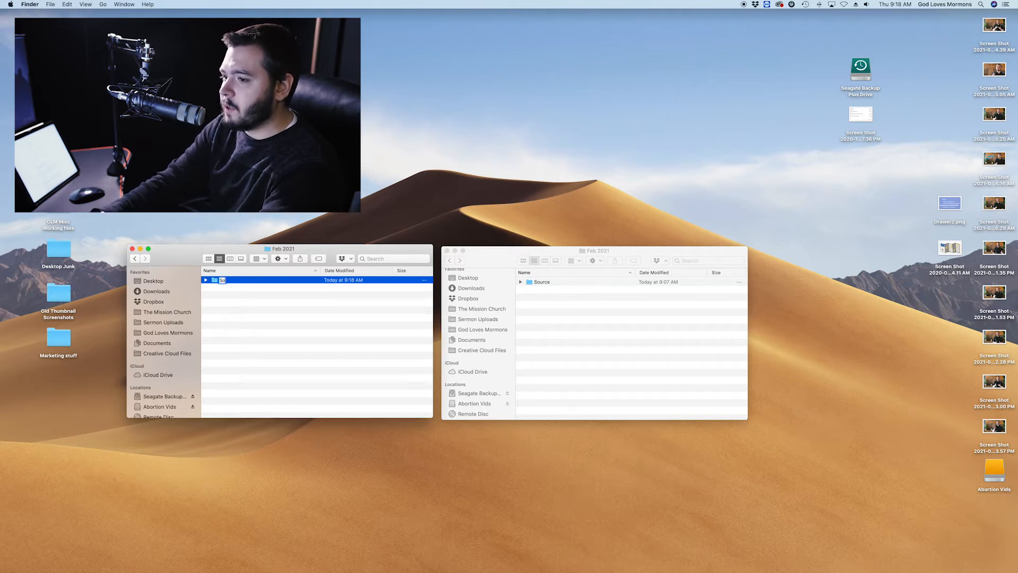
{"action": "type", "text": "urce"}
{"action": "key", "text": "Return"}
Add a subfolder named "PR-AE" to the new Feb 2021 folder.
{"action": "right_click", "coordinate": [332, 309]}
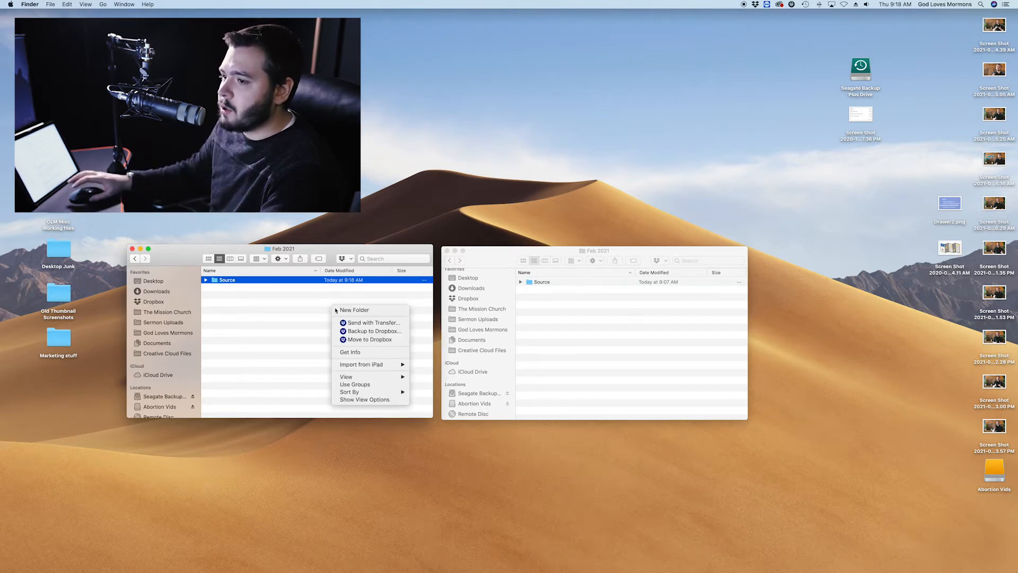
{"action": "left_click", "coordinate": [337, 311]}
{"action": "type", "text": "PR-ARE"}
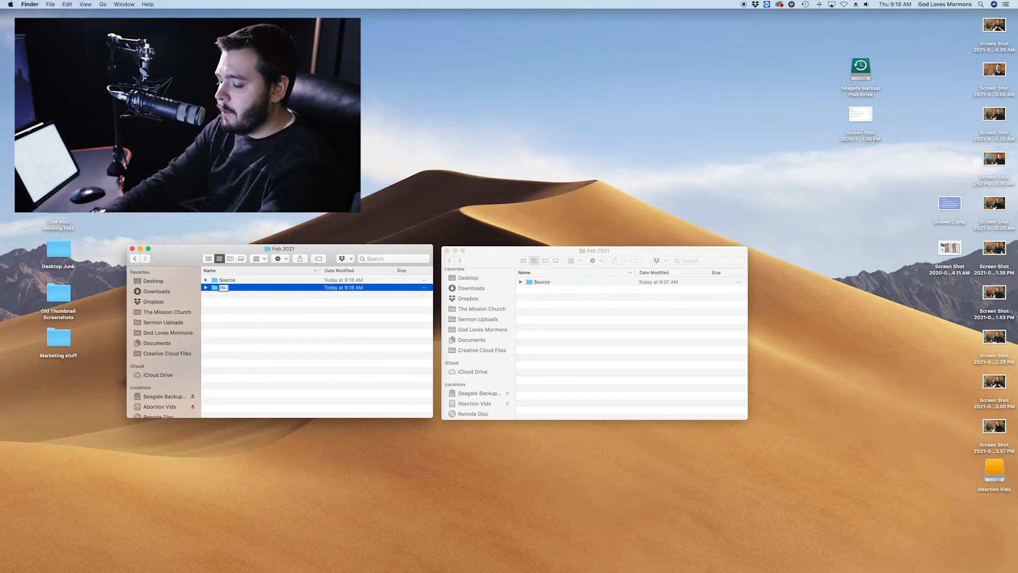
{"action": "key", "text": "BackSpace"}
{"action": "type", "text": "E"}
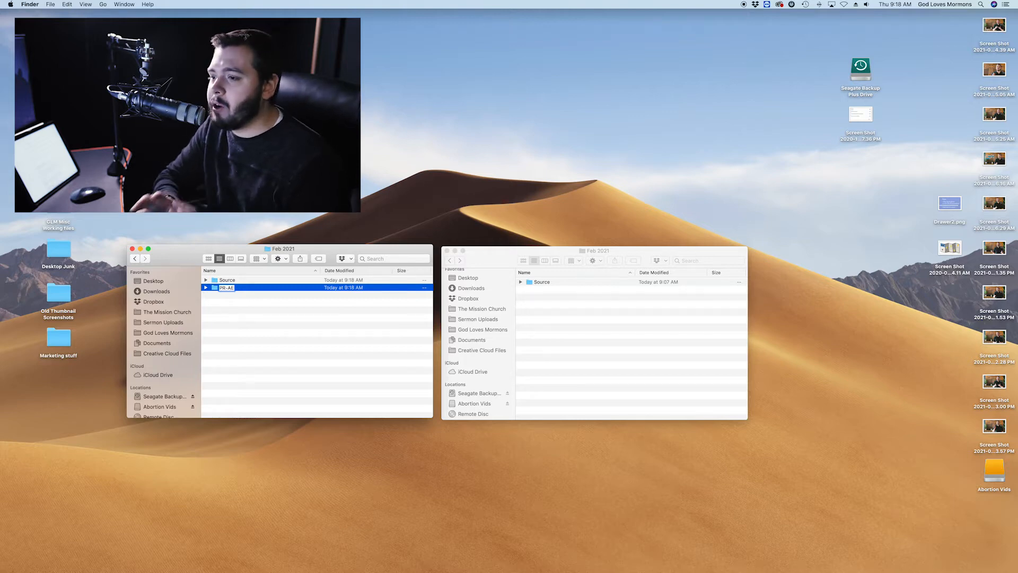
{"action": "key", "text": "Return"}
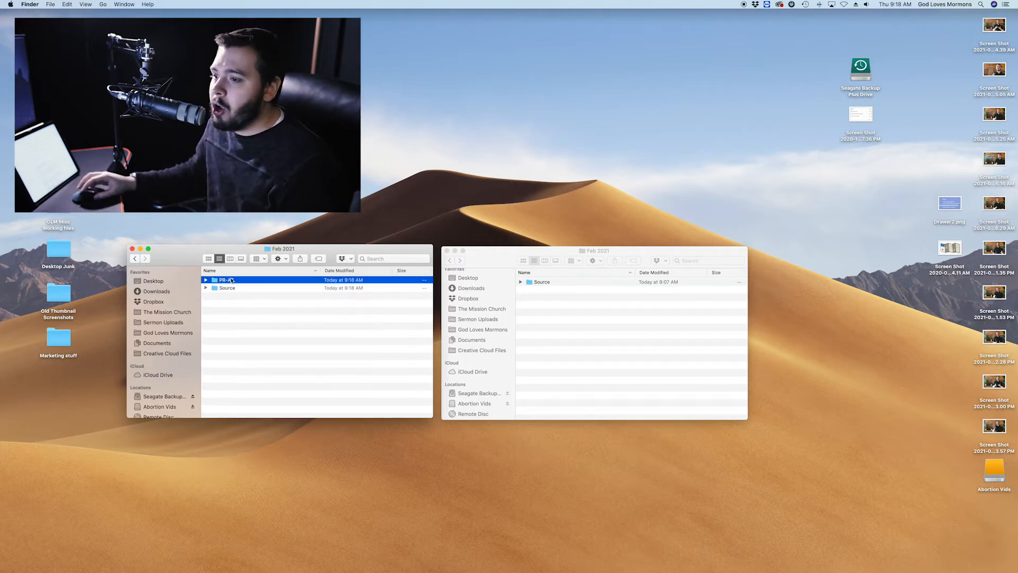
Add a subfolder named "Render" to the new Feb 2021 folder.
{"action": "right_click", "coordinate": [232, 301]}
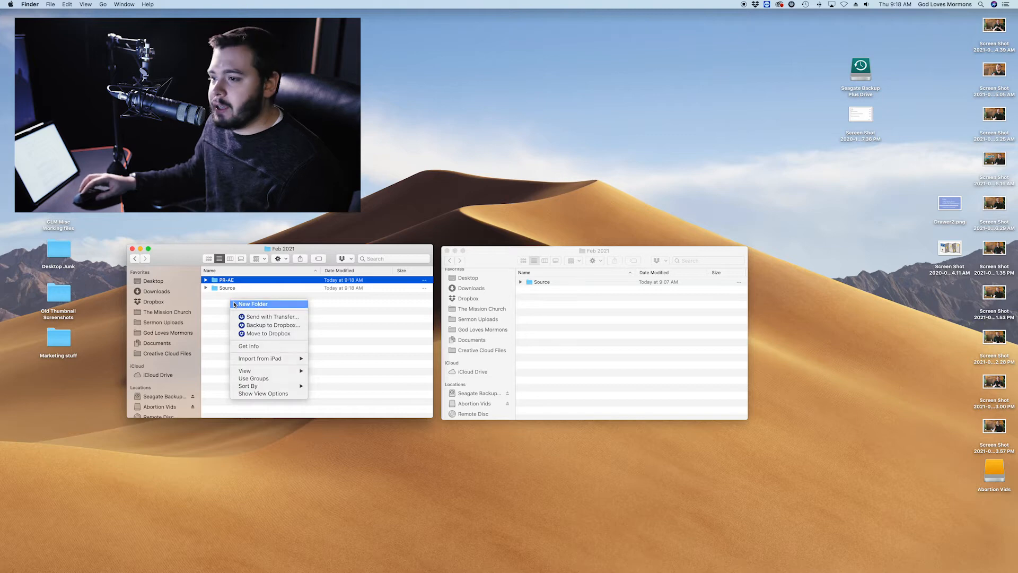
{"action": "left_click", "coordinate": [234, 304]}
{"action": "type", "text": "Re"}
{"action": "key", "text": "BackSpace"}
{"action": "key", "text": "BackSpace"}
{"action": "key", "text": "BackSpace"}
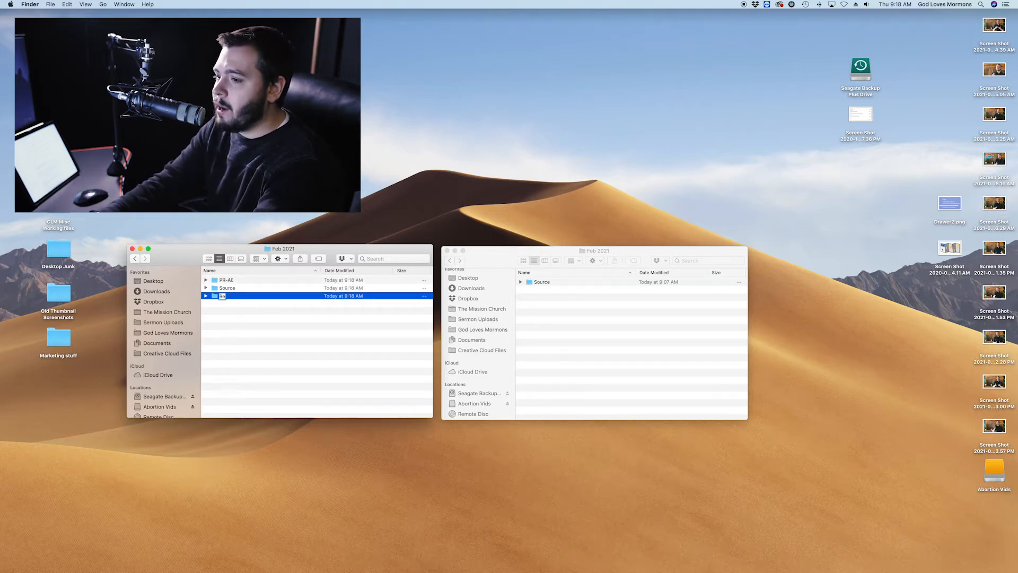
{"action": "type", "text": "nder"}
{"action": "key", "text": "Return"}
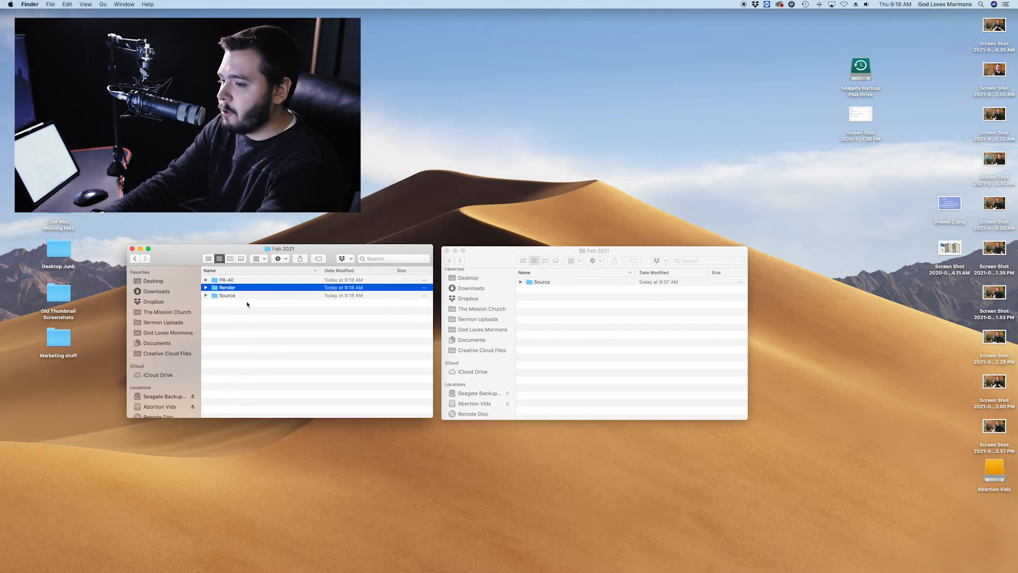
Add a subfolder named "Misc" to the new Feb 2021 folder.
{"action": "right_click", "coordinate": [247, 317]}
{"action": "left_click", "coordinate": [253, 321]}
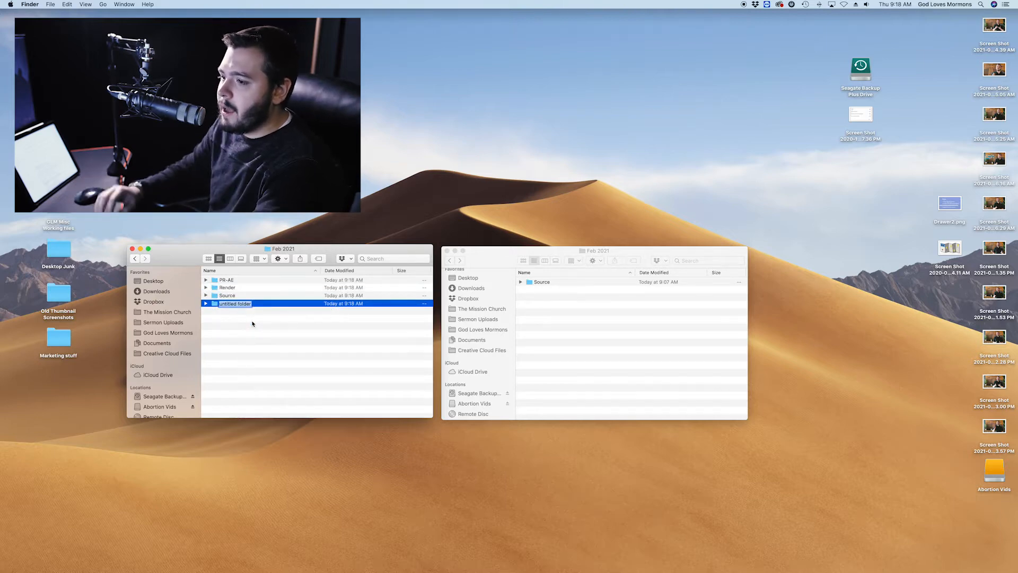
{"action": "type", "text": "Misc"}
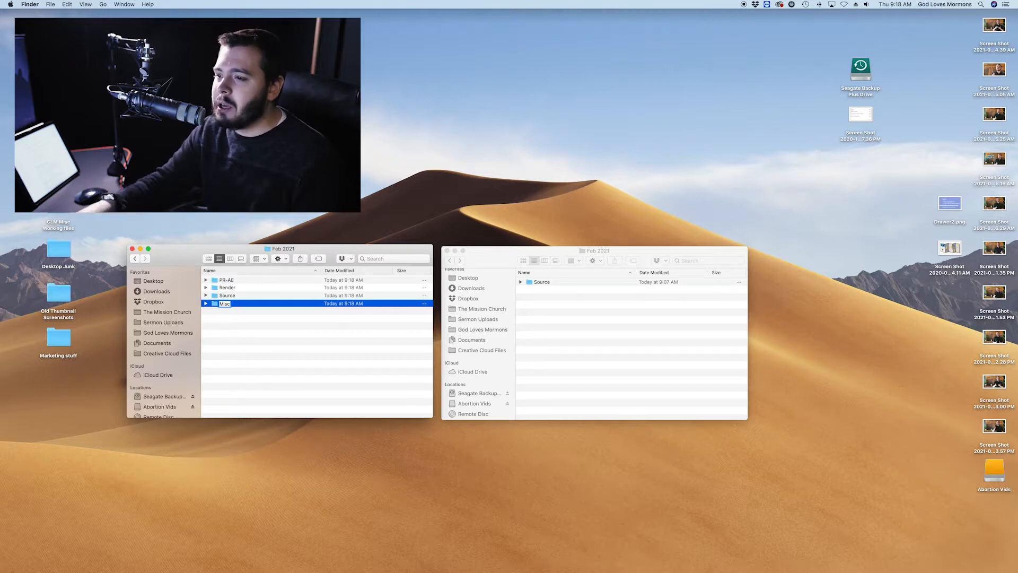
{"action": "key", "text": "Return"}
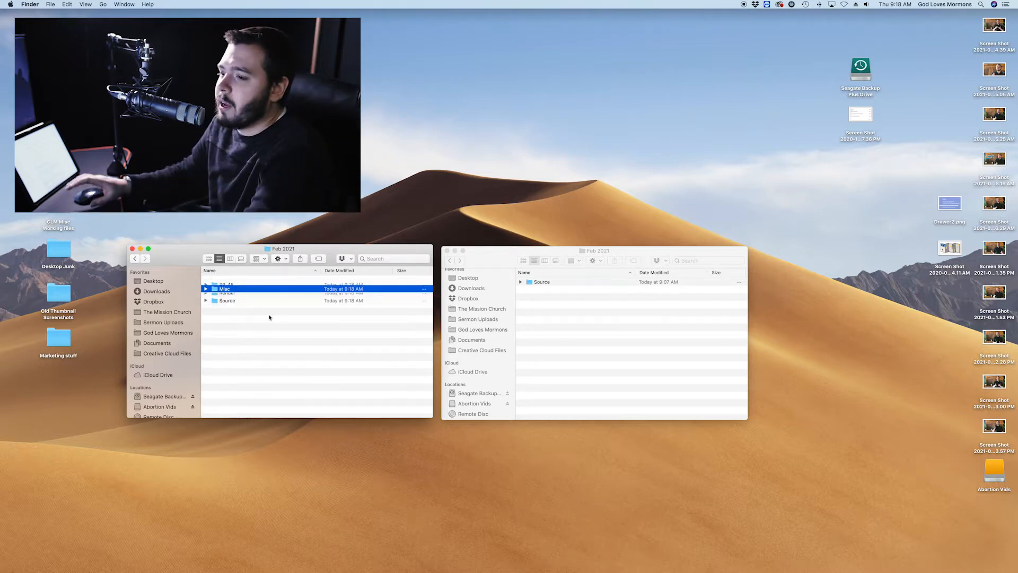
Try to copy all MP4 and WAV files from the drive's Source folder into the new, empty Source folder.
{"action": "double_click", "coordinate": [233, 303]}
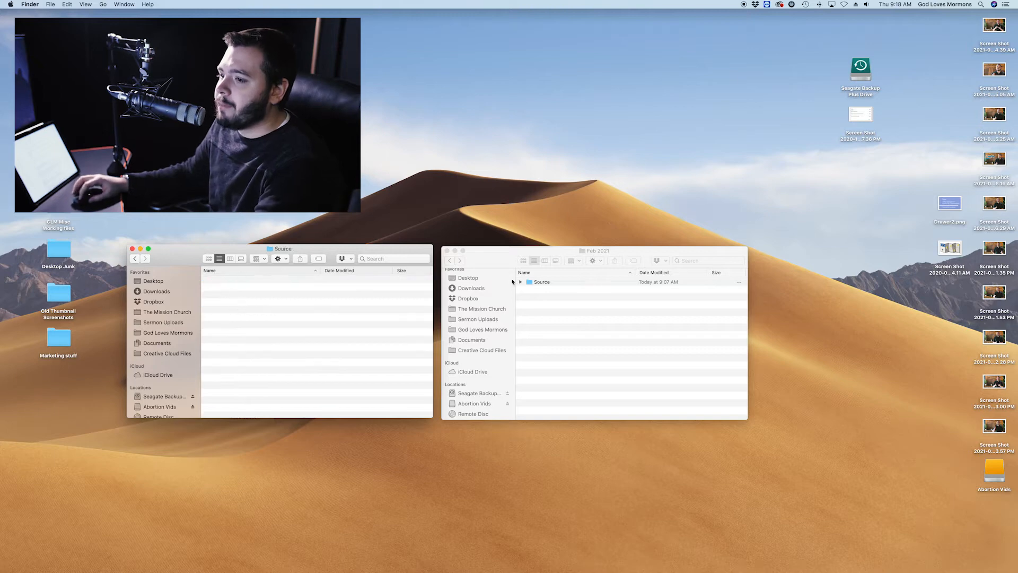
{"action": "left_click", "coordinate": [529, 285]}
{"action": "double_click", "coordinate": [529, 286]}
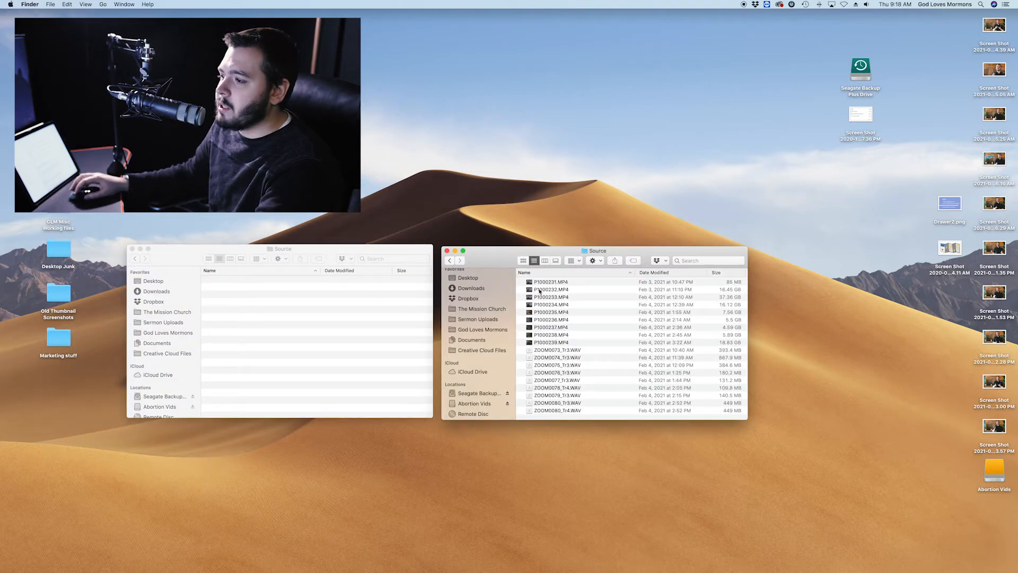
{"action": "key", "text": "super+a"}
{"action": "left_click_drag", "start_coordinate": [563, 411], "coordinate": [281, 311]}
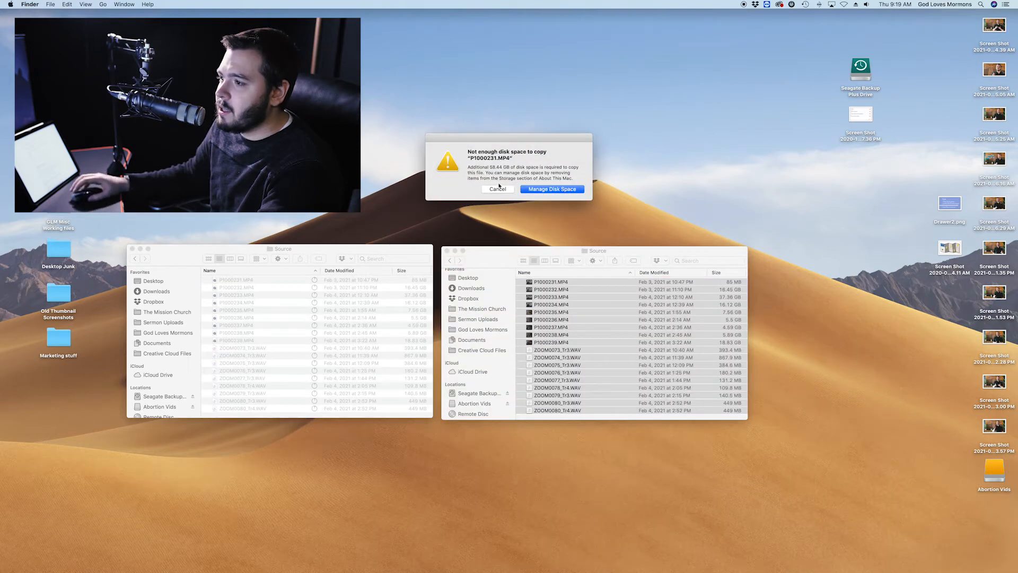
{"action": "left_click", "coordinate": [497, 189]}
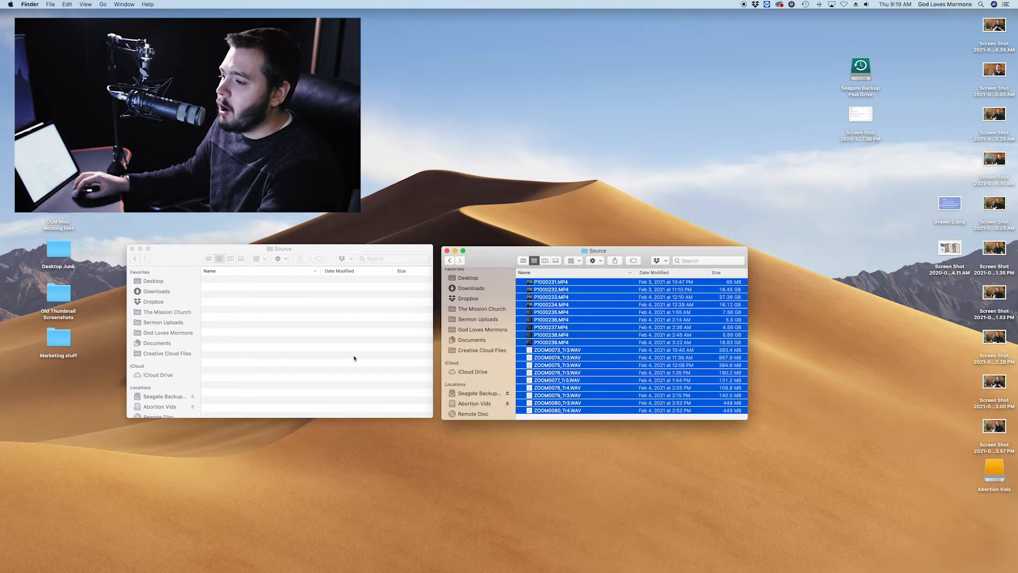
{"action": "left_click", "coordinate": [550, 418]}
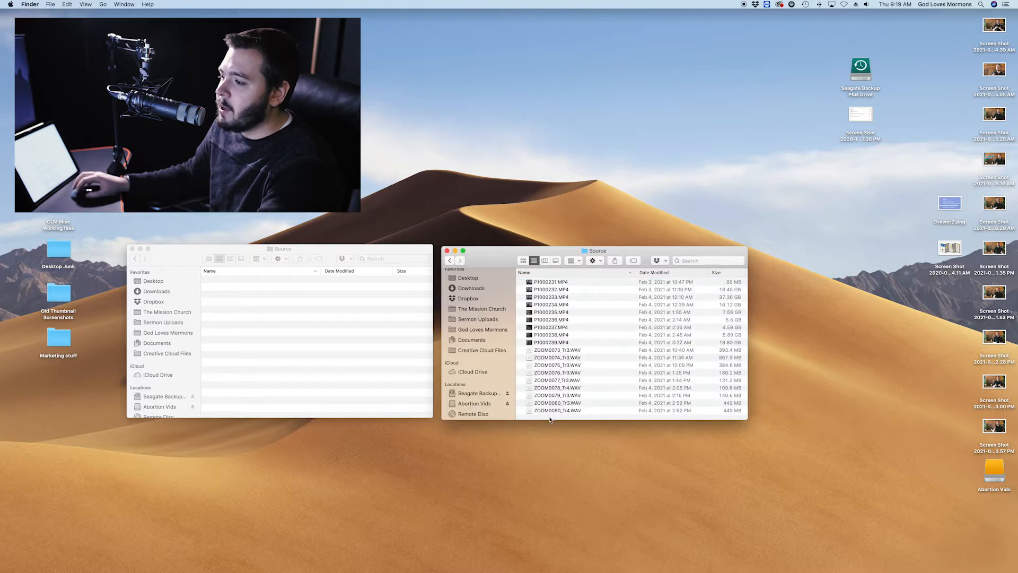
{"action": "left_click", "coordinate": [132, 249]}
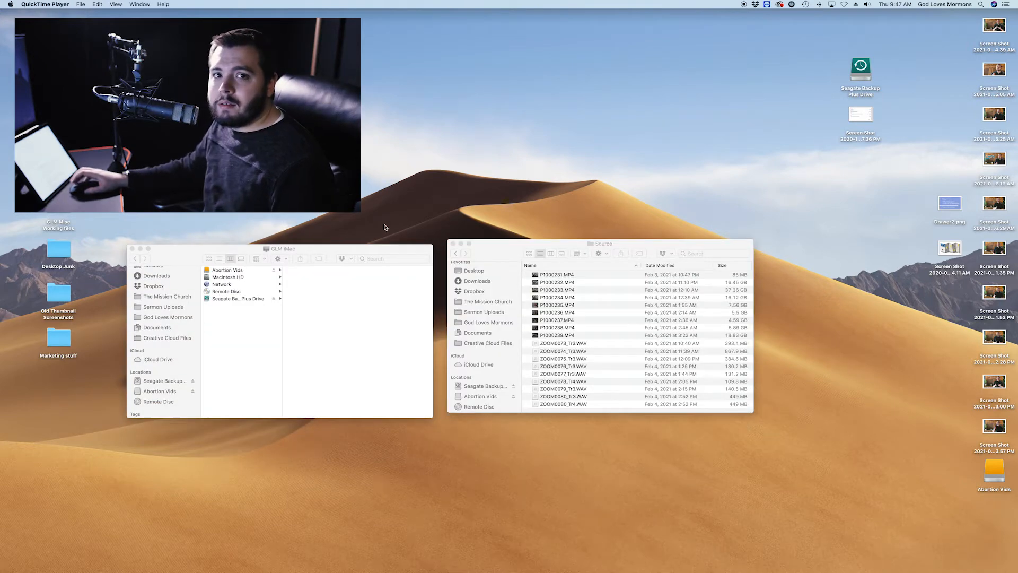
Open the PR-AE folder inside the Feb 2021 project folder.
{"action": "left_click", "coordinate": [475, 257]}
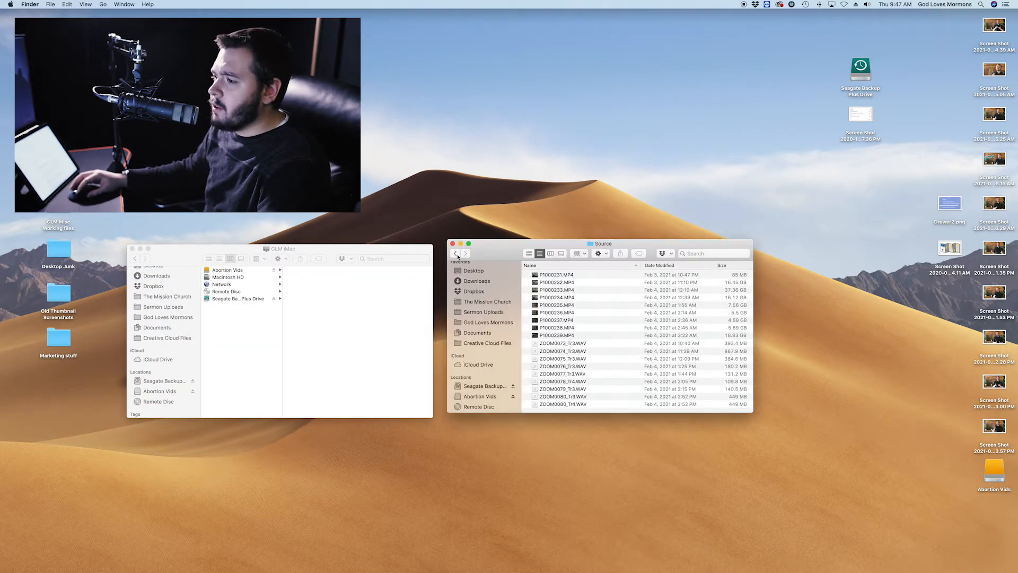
{"action": "left_click", "coordinate": [456, 253]}
{"action": "double_click", "coordinate": [548, 297]}
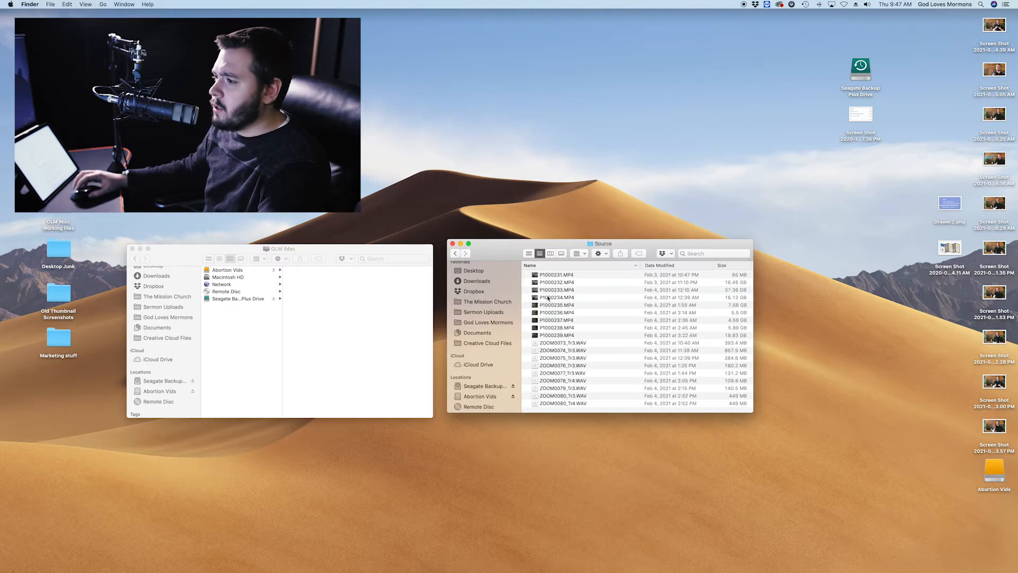
{"action": "left_click", "coordinate": [455, 254]}
{"action": "double_click", "coordinate": [545, 283]}
Switch to Premiere Pro and start a new project.
{"action": "mouse_move", "coordinate": [467, 570]}
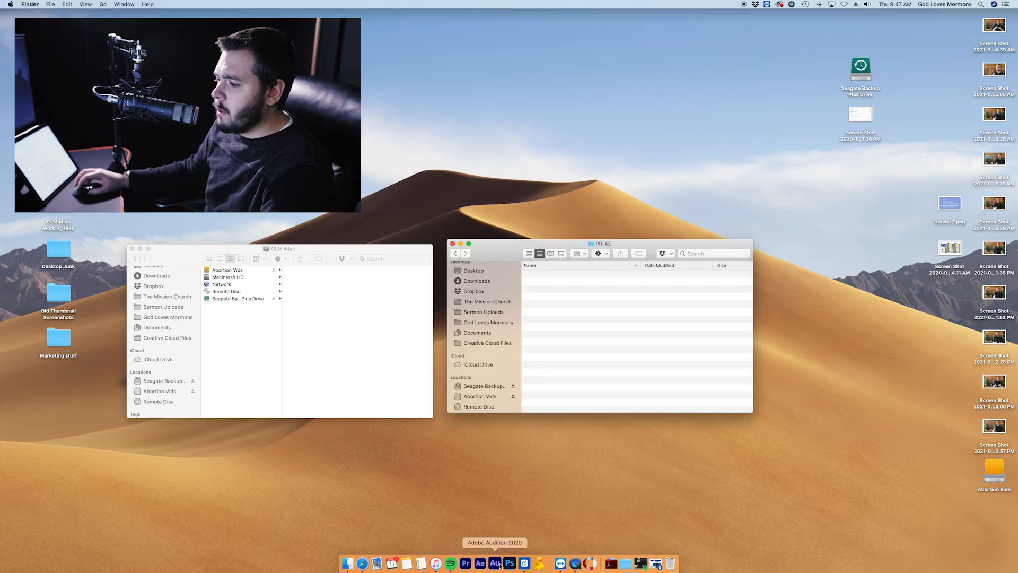
{"action": "left_click", "coordinate": [466, 568]}
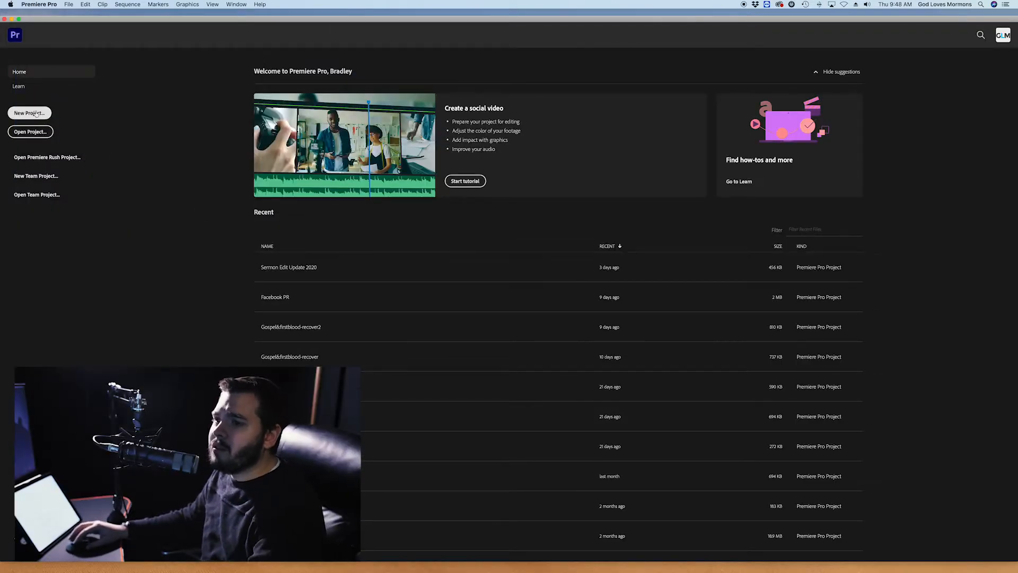
{"action": "left_click_drag", "start_coordinate": [83, 16], "coordinate": [86, 13]}
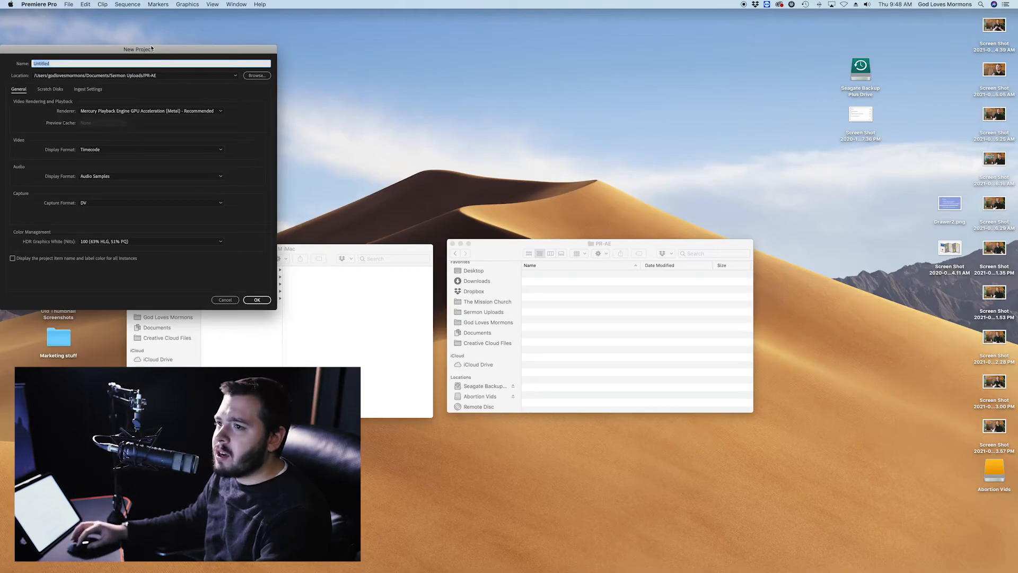
Set the new project's location to the PR-AE folder within Feb 2021 on the Abortion Vids drive.
{"action": "left_click_drag", "start_coordinate": [151, 49], "coordinate": [499, 65]}
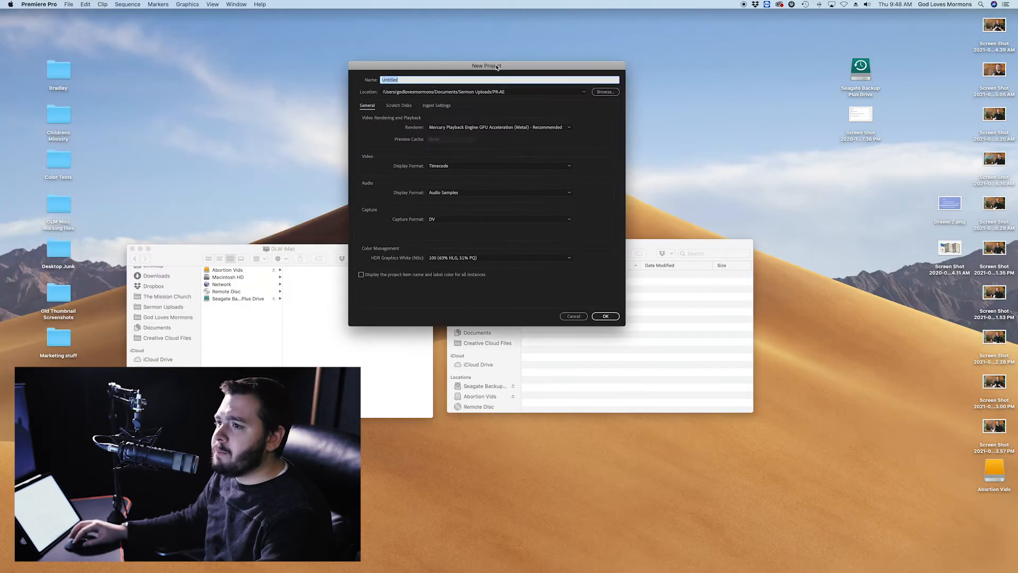
{"action": "left_click", "coordinate": [606, 91]}
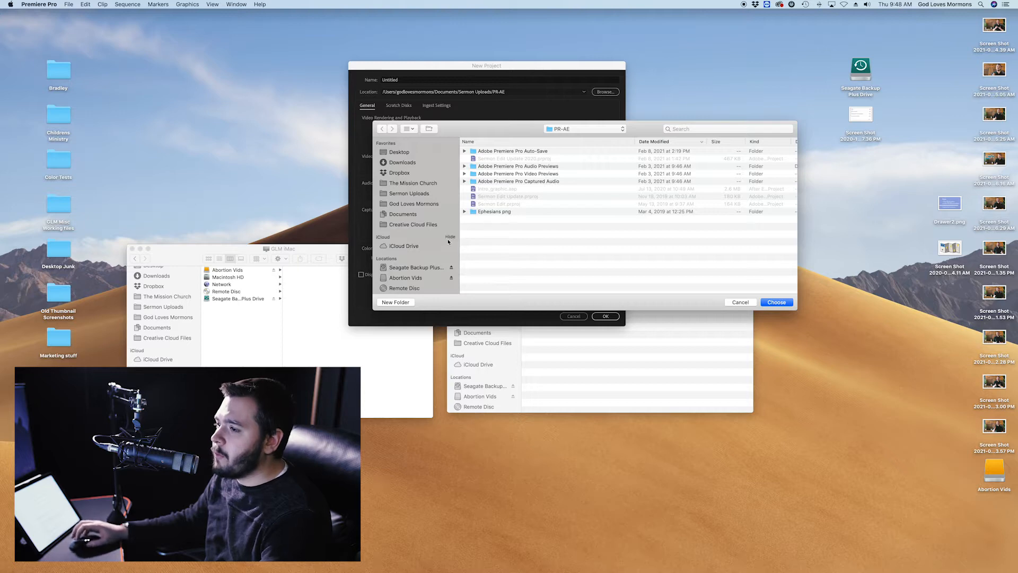
{"action": "left_click", "coordinate": [416, 204]}
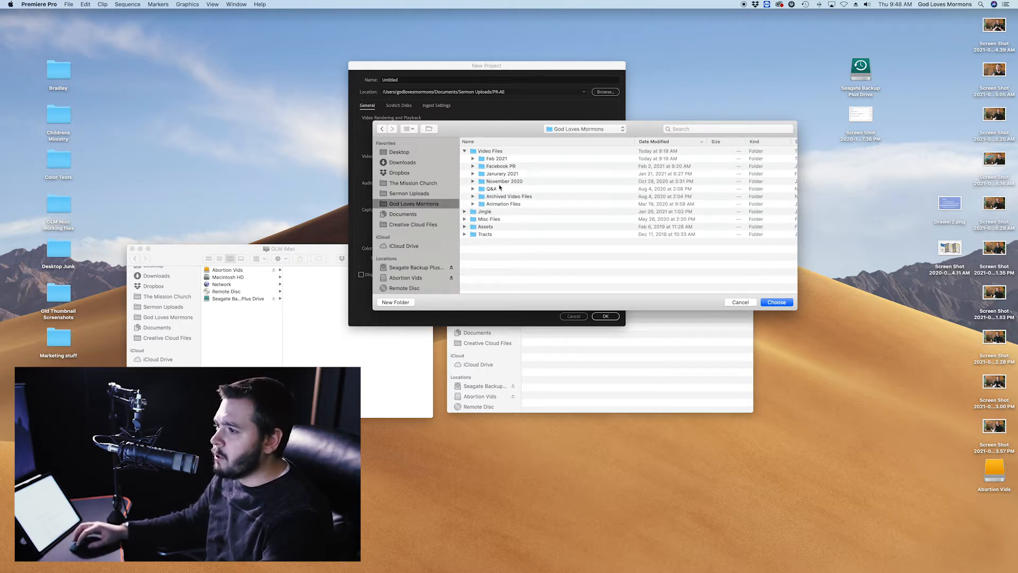
{"action": "double_click", "coordinate": [497, 159]}
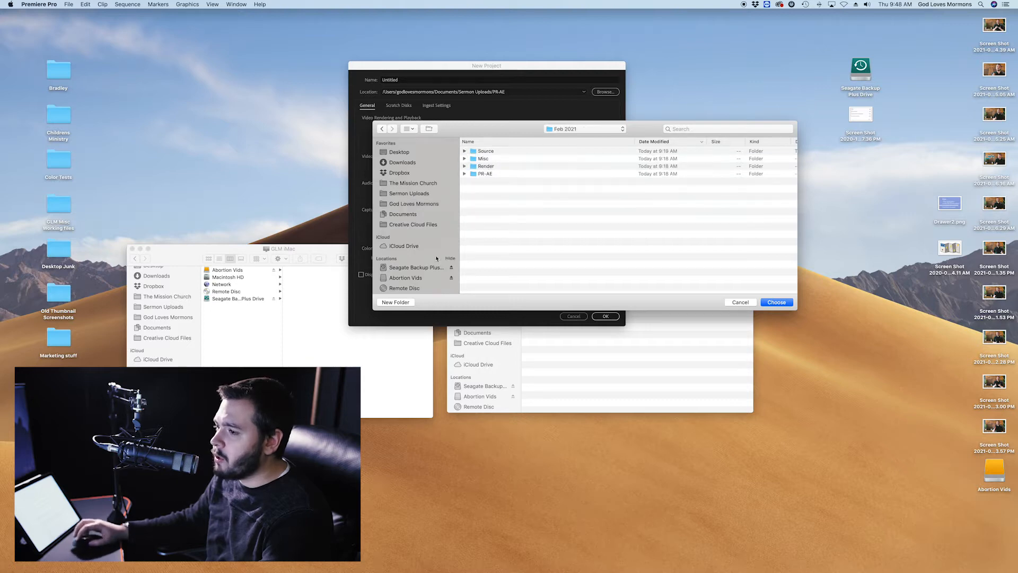
{"action": "left_click", "coordinate": [409, 279]}
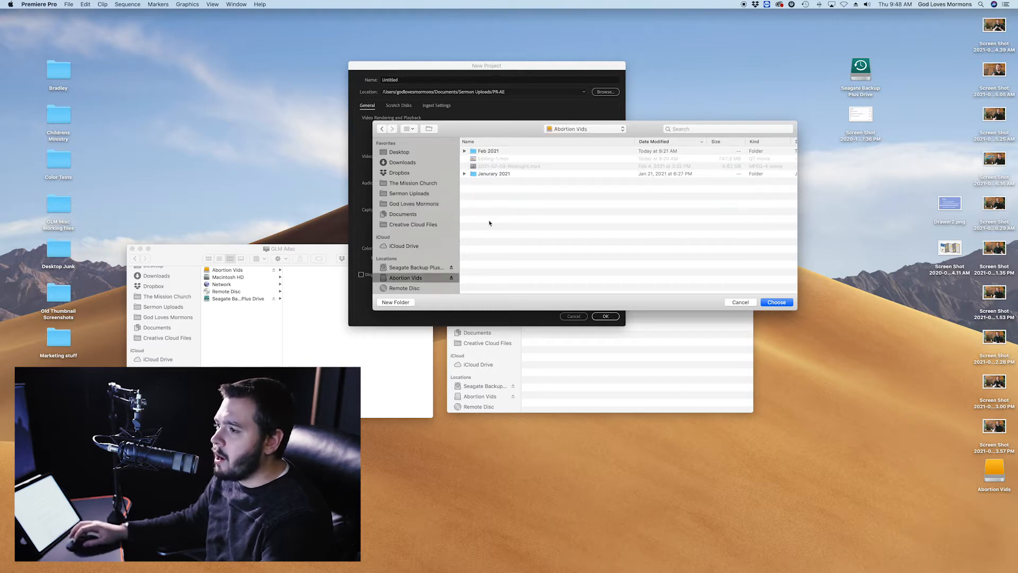
{"action": "double_click", "coordinate": [486, 152]}
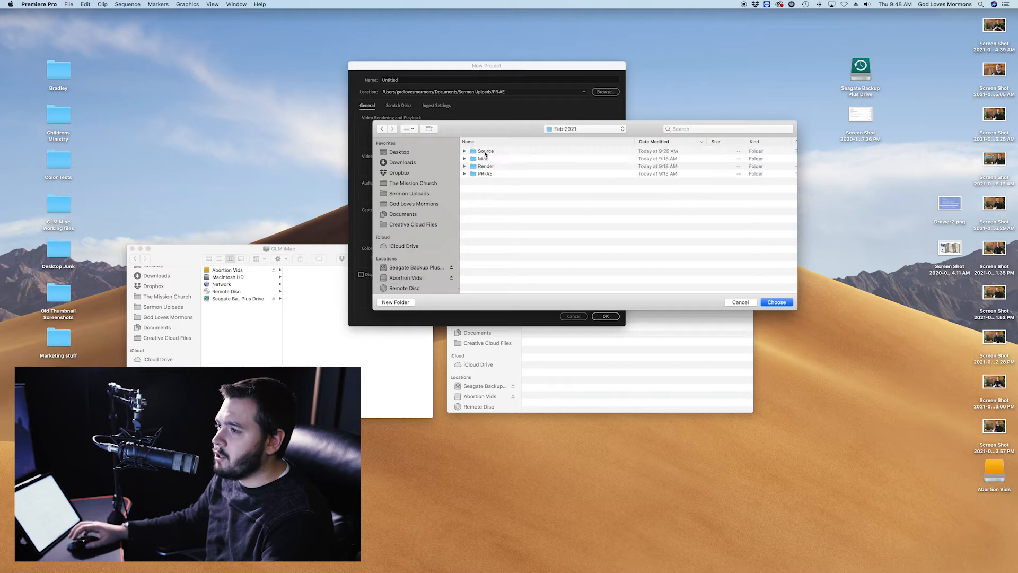
{"action": "double_click", "coordinate": [486, 173]}
{"action": "key", "text": "Return"}
Name the project "Image of God MASTER" and create it.
{"action": "double_click", "coordinate": [398, 81]}
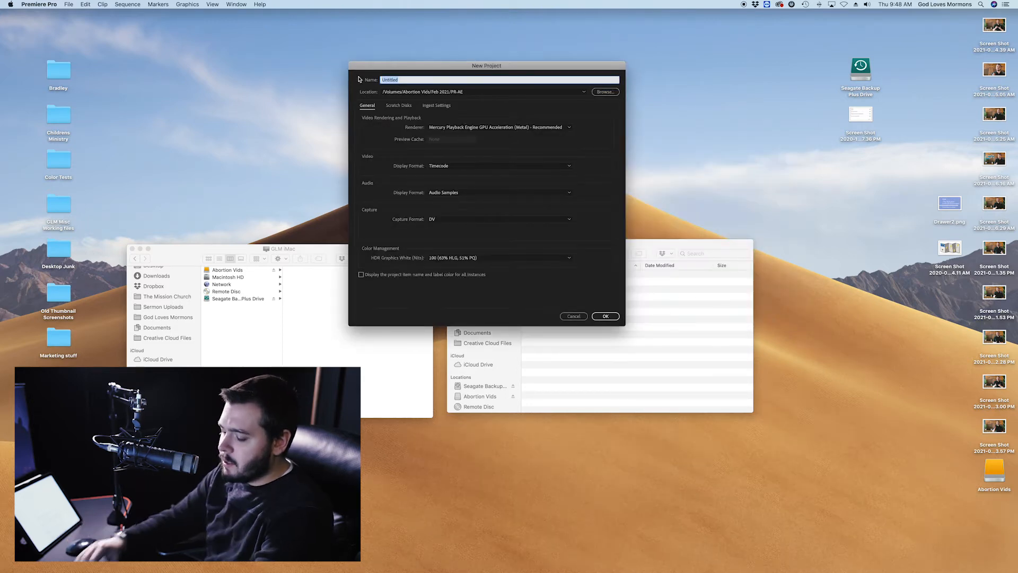
{"action": "type", "text": "Image of God MASTER"}
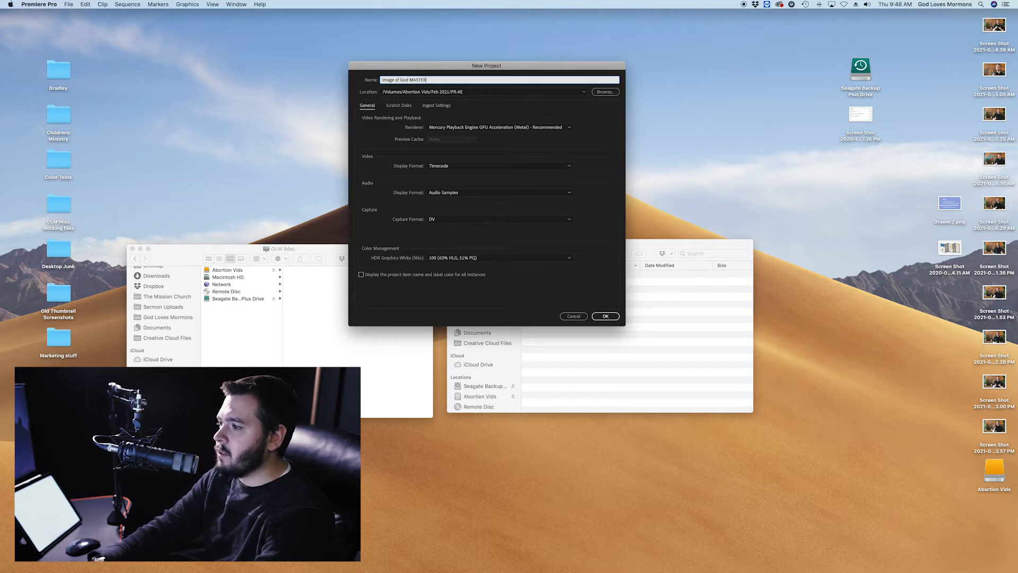
{"action": "key", "text": "Return"}
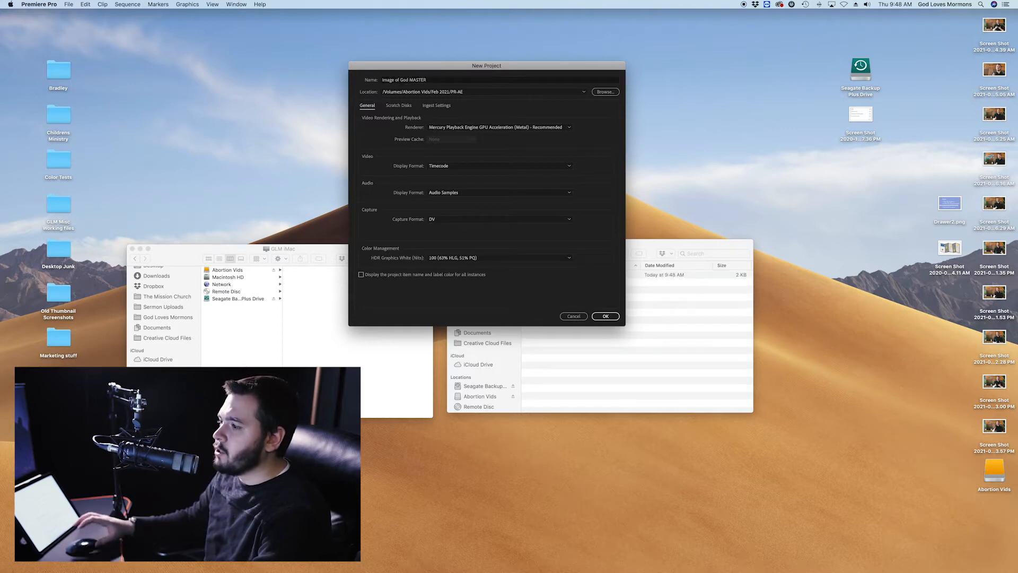
Check the PR-AE folder for the saved project file and return to the Premiere Pro project.
{"action": "left_click_drag", "start_coordinate": [690, 246], "coordinate": [784, 244]}
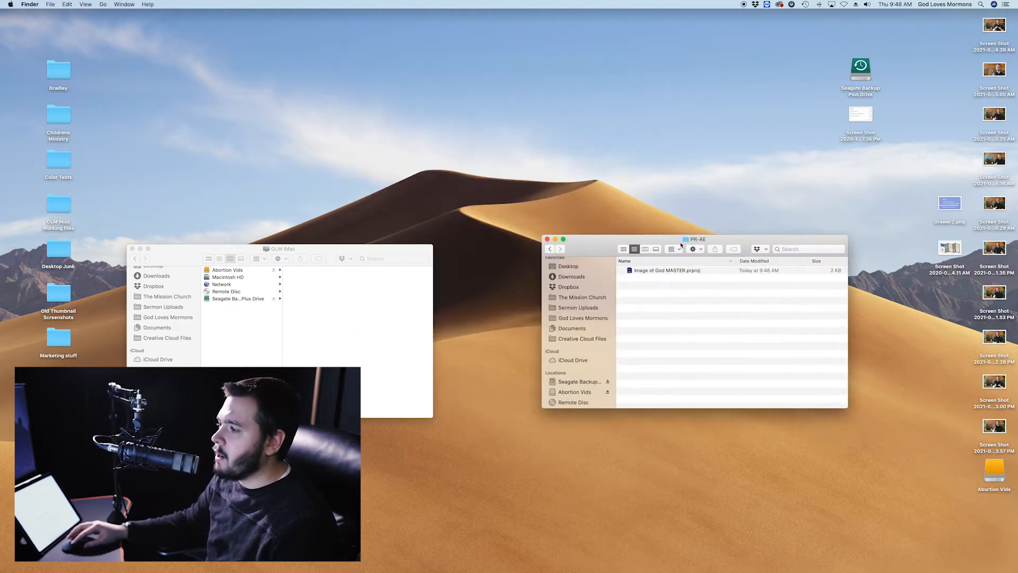
{"action": "left_click_drag", "start_coordinate": [680, 244], "coordinate": [716, 242]}
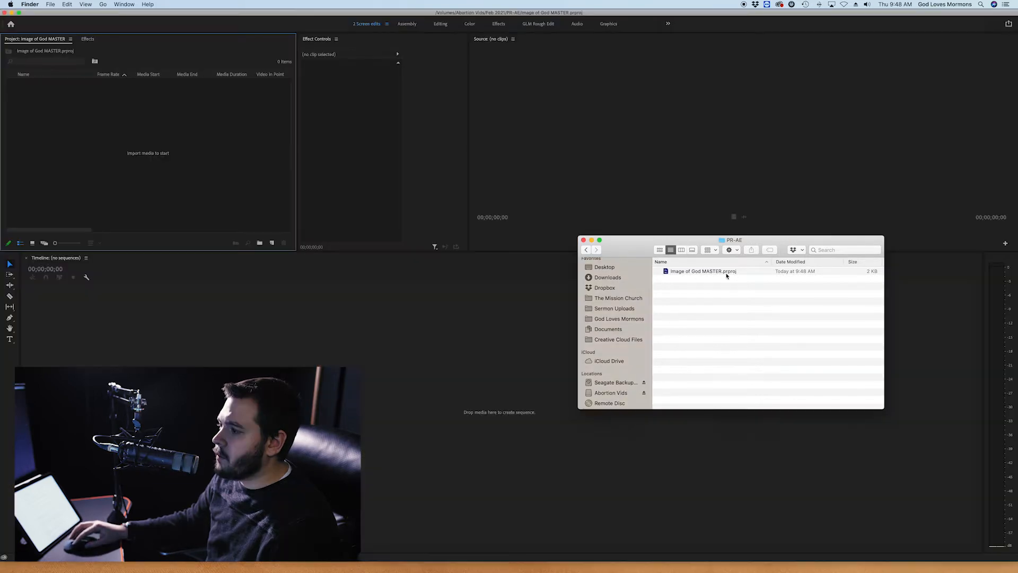
{"action": "left_click", "coordinate": [937, 337]}
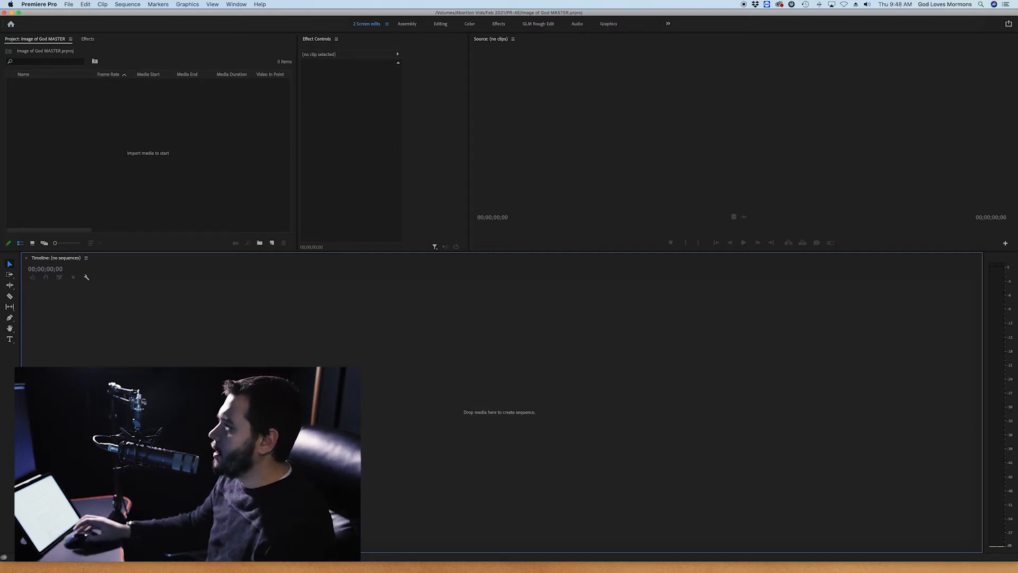
Switch to the Editing workspace and enlarge the project window to fill the screen height.
{"action": "left_click", "coordinate": [576, 119]}
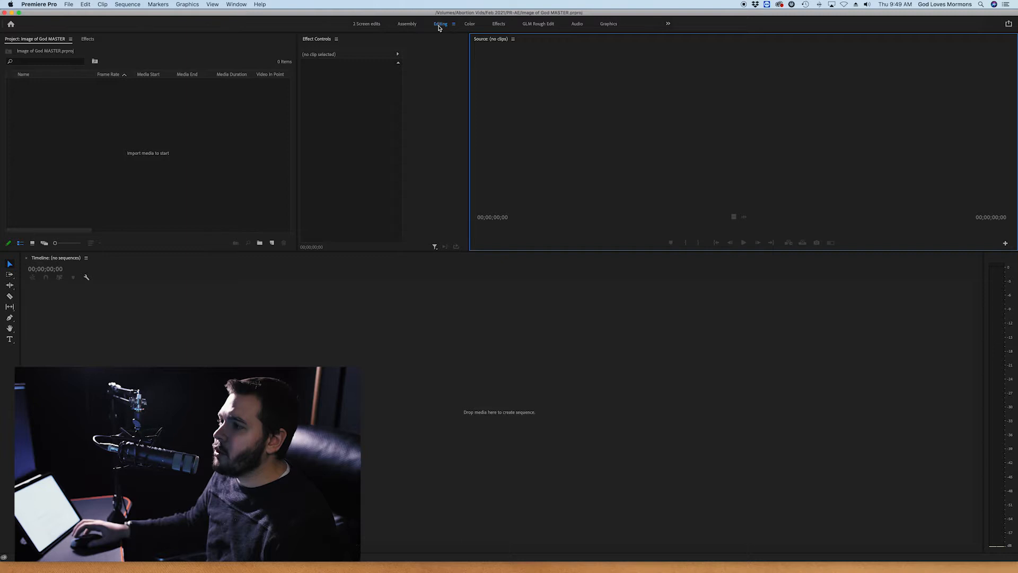
{"action": "left_click", "coordinate": [438, 26]}
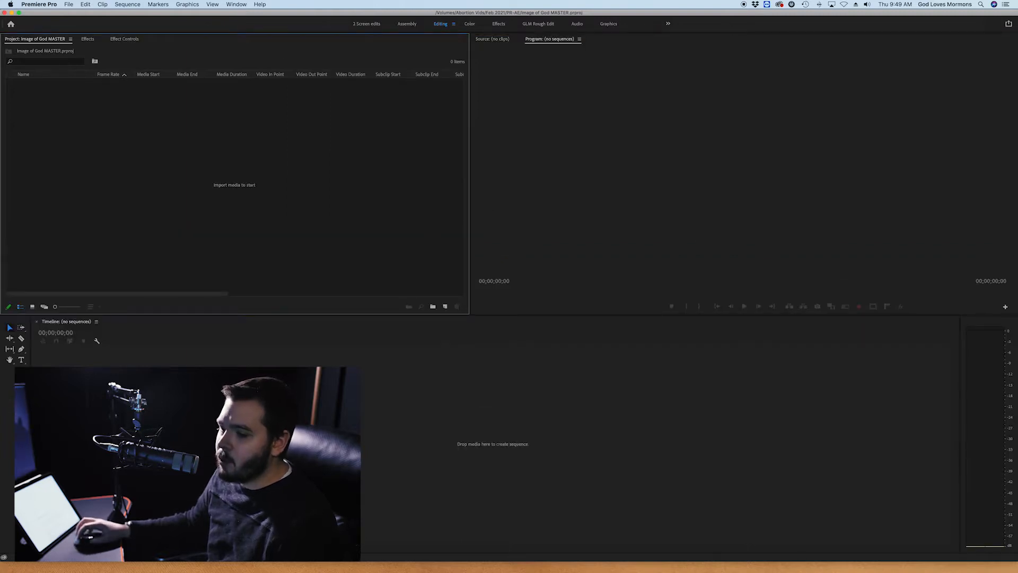
{"action": "left_click_drag", "start_coordinate": [47, 564], "coordinate": [48, 572]}
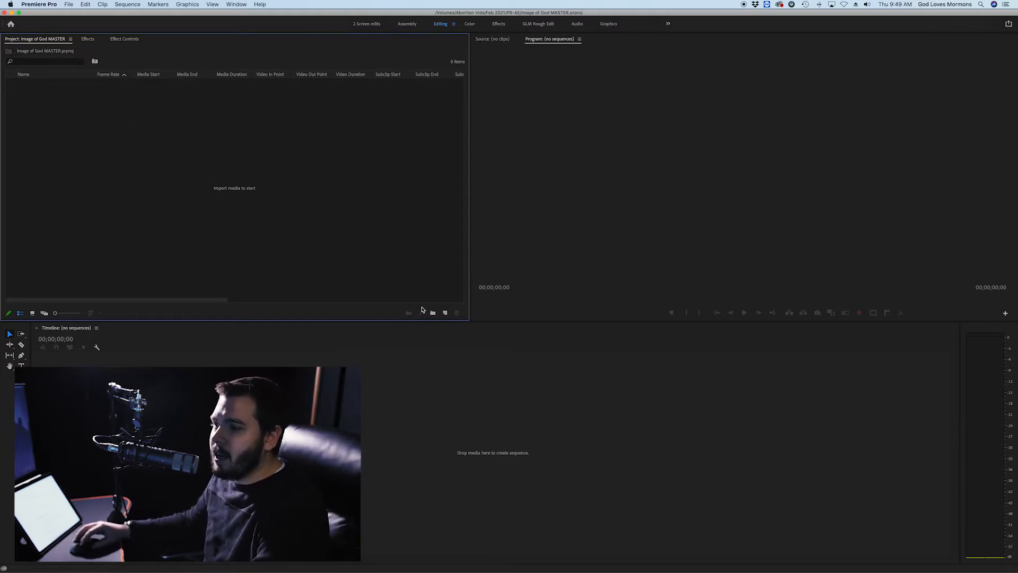
Import all WAV and MP4 files from the Source folder of Feb 2021 on the Abortion Vids drive.
{"action": "double_click", "coordinate": [247, 172]}
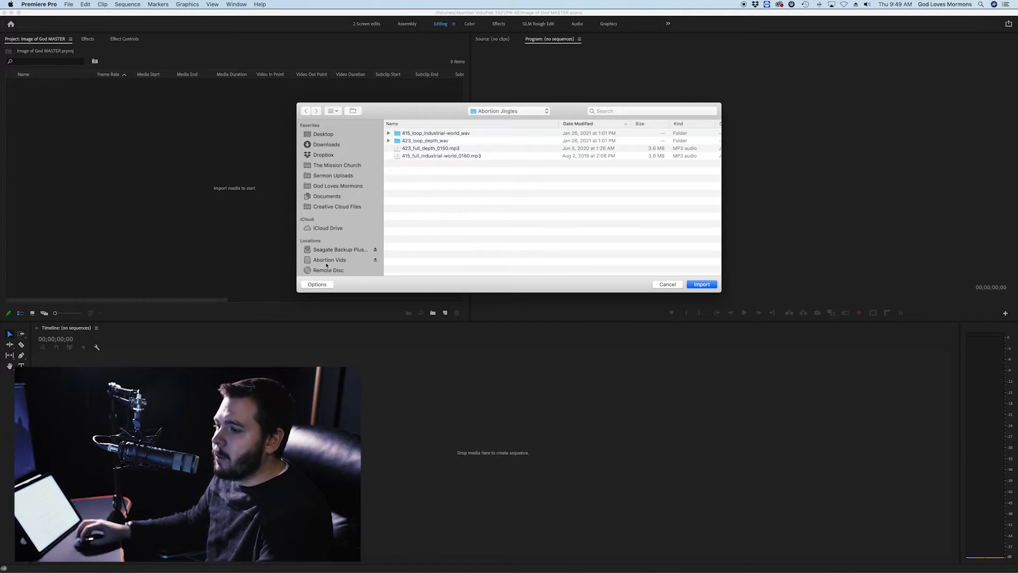
{"action": "left_click", "coordinate": [327, 260]}
{"action": "double_click", "coordinate": [412, 134]}
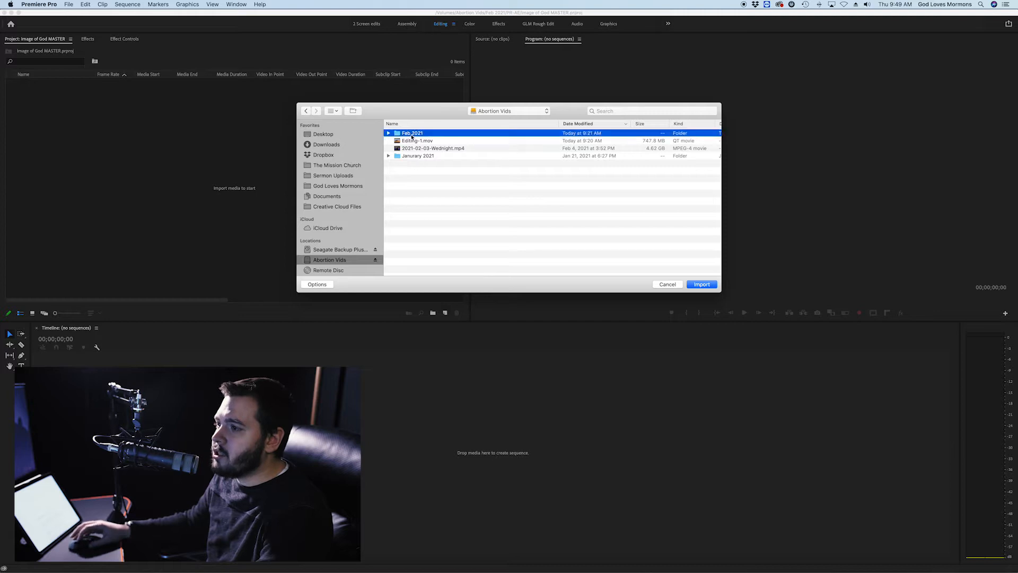
{"action": "double_click", "coordinate": [417, 140]}
{"action": "left_click", "coordinate": [419, 171]}
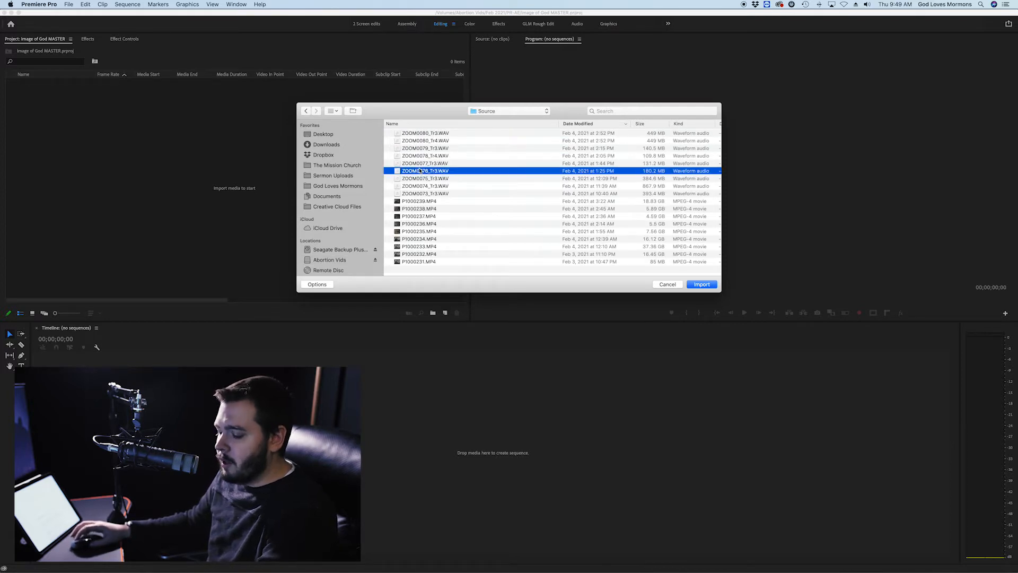
{"action": "key", "text": "super+a"}
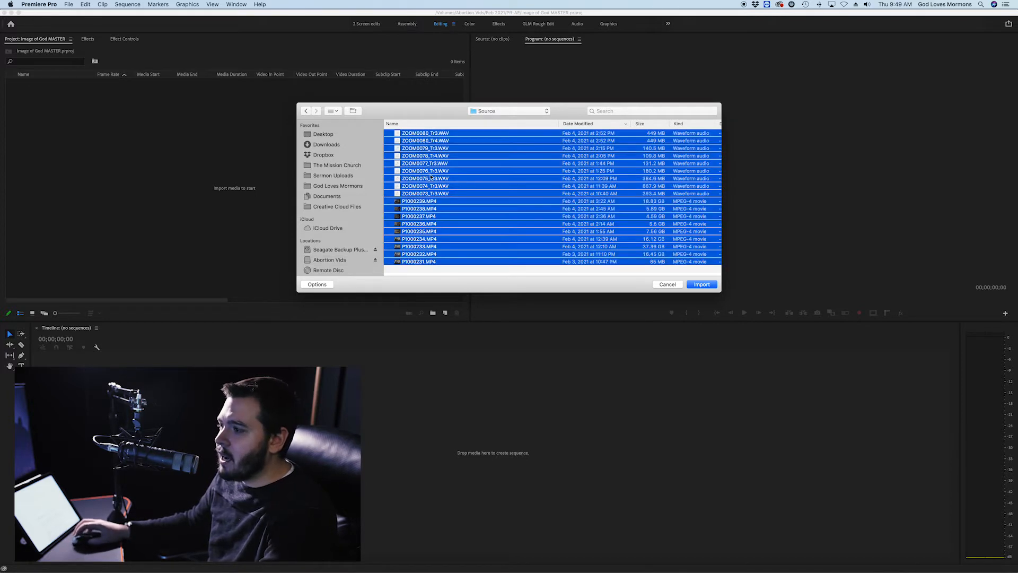
{"action": "left_click", "coordinate": [699, 284]}
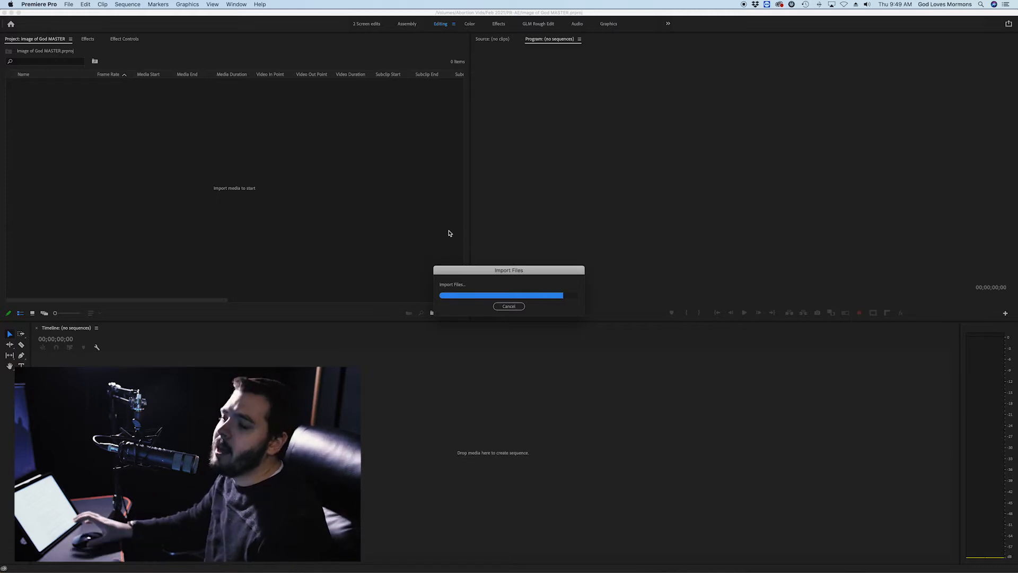
Preview clips P1000231.MP4 through P1000234.MP4 in the Source monitor, scrubbing through the first, to identify what each contains.
{"action": "left_click", "coordinate": [82, 297]}
{"action": "double_click", "coordinate": [30, 87]}
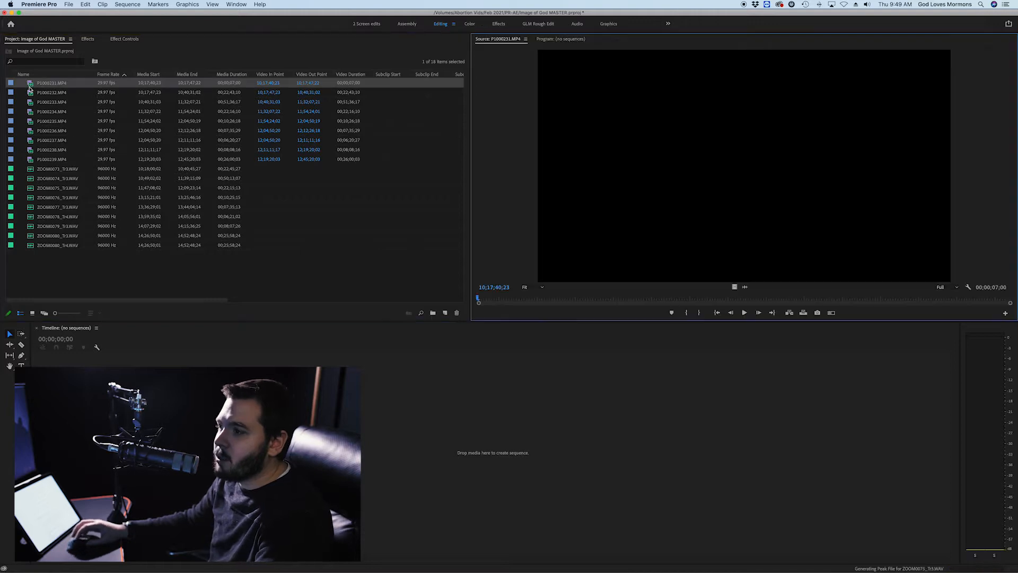
{"action": "left_click_drag", "start_coordinate": [543, 298], "coordinate": [904, 297]}
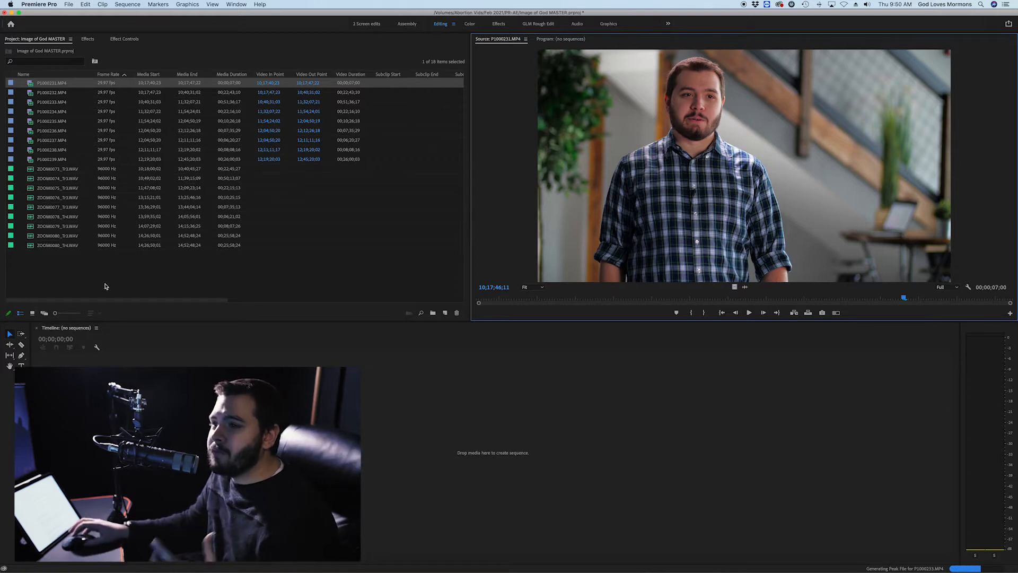
{"action": "double_click", "coordinate": [30, 93]}
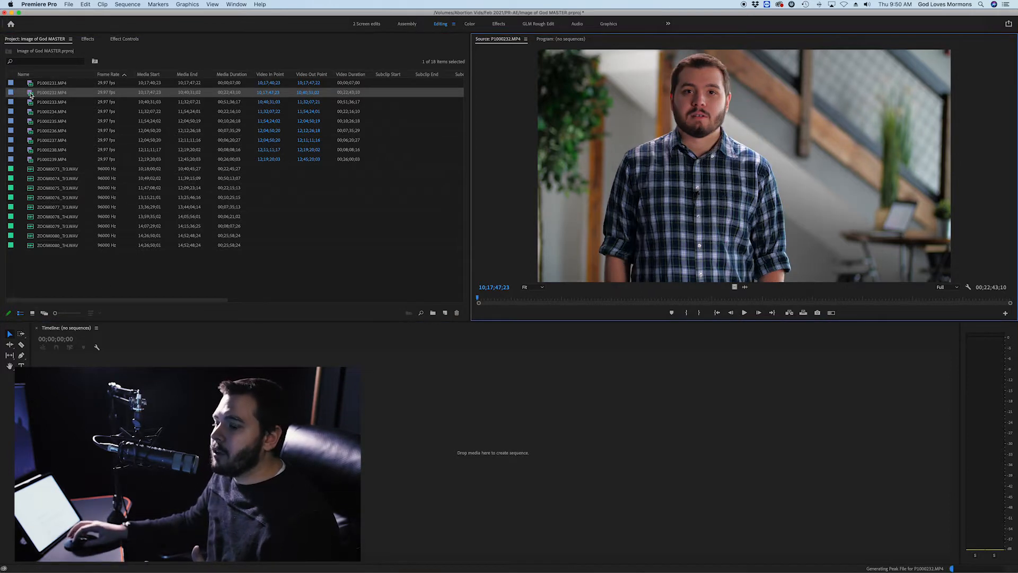
{"action": "double_click", "coordinate": [31, 103]}
{"action": "double_click", "coordinate": [30, 113]}
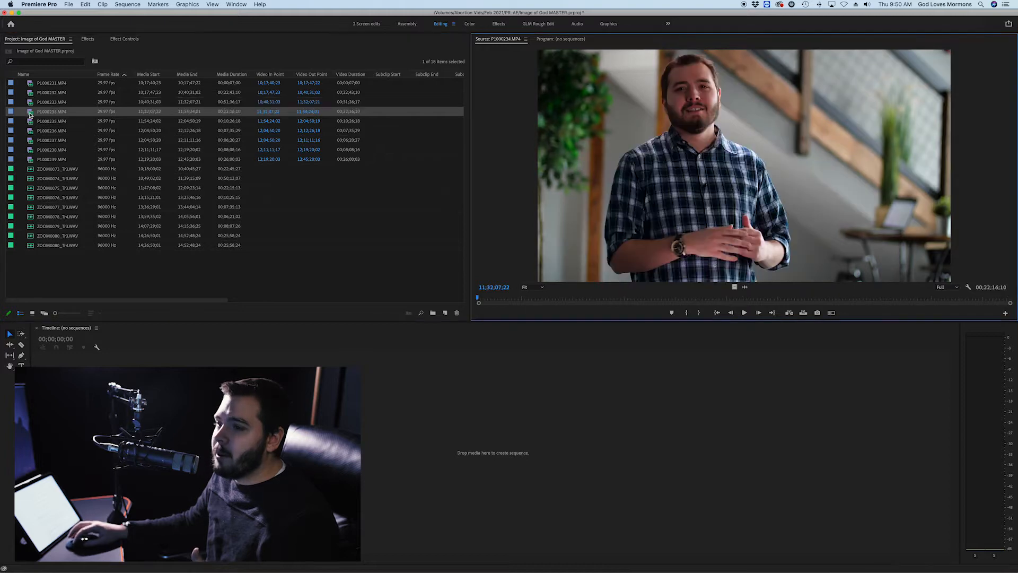
{"action": "double_click", "coordinate": [30, 103]}
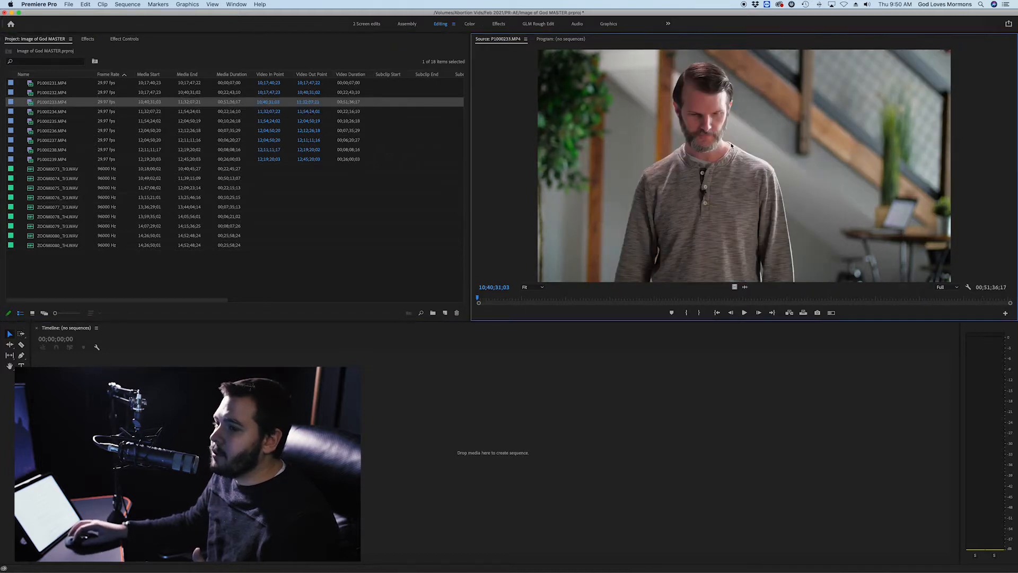
{"action": "double_click", "coordinate": [30, 113]}
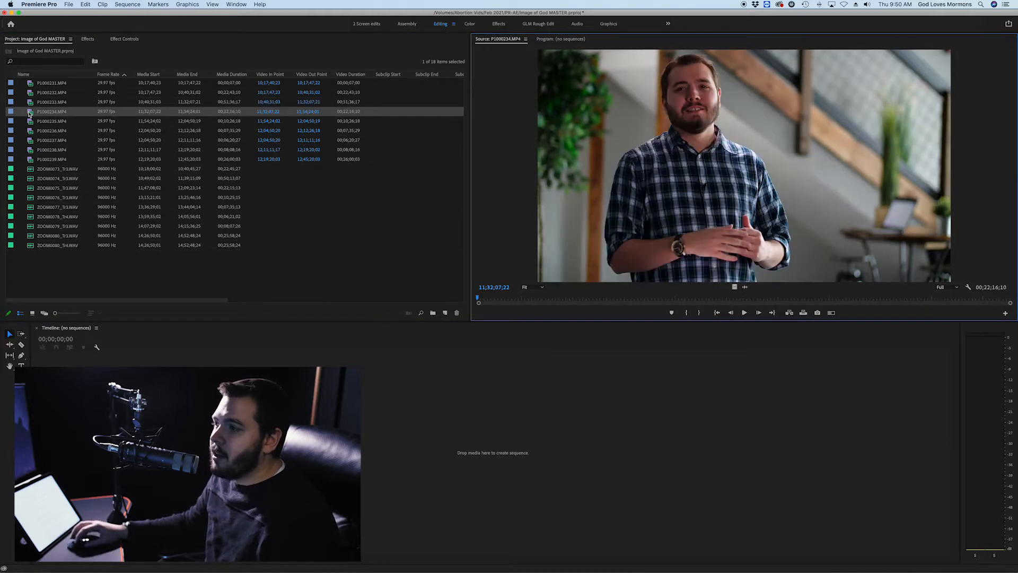
Scrub through P1000234.MP4 and play part of it to check which video it belongs to.
{"action": "left_click", "coordinate": [578, 300]}
{"action": "left_click_drag", "start_coordinate": [582, 300], "coordinate": [614, 300]}
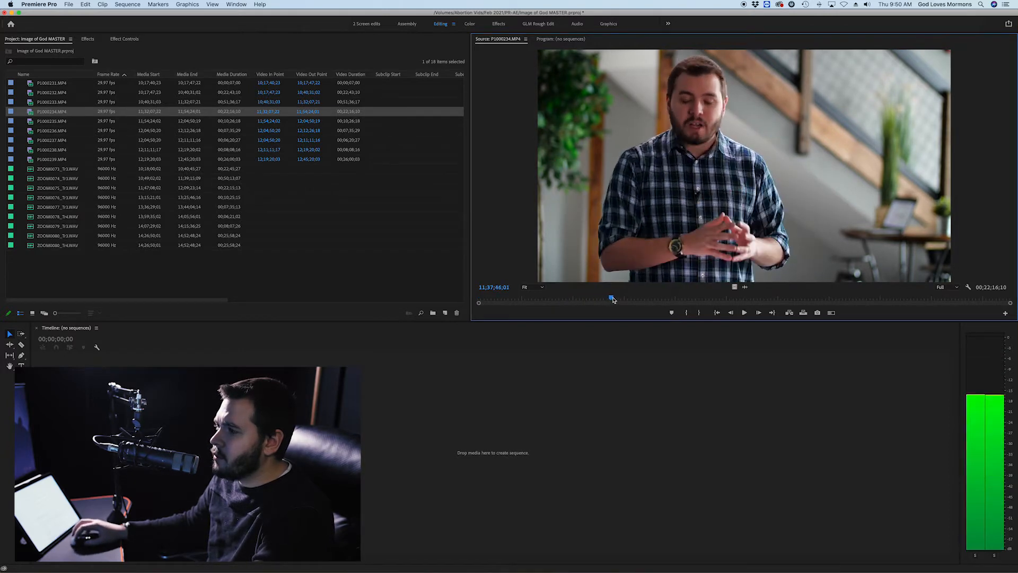
{"action": "key", "text": "space"}
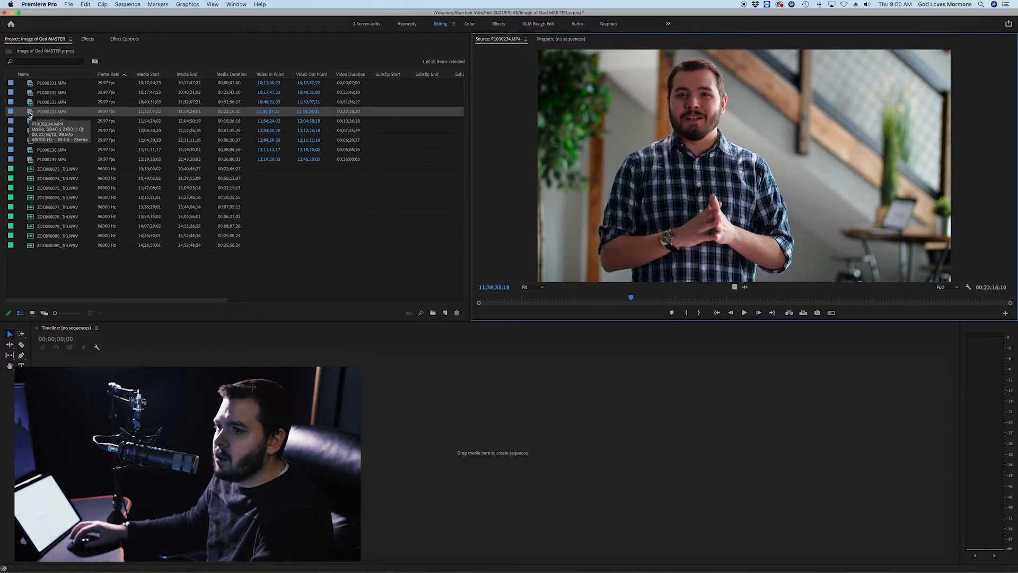
{"action": "key", "text": "space"}
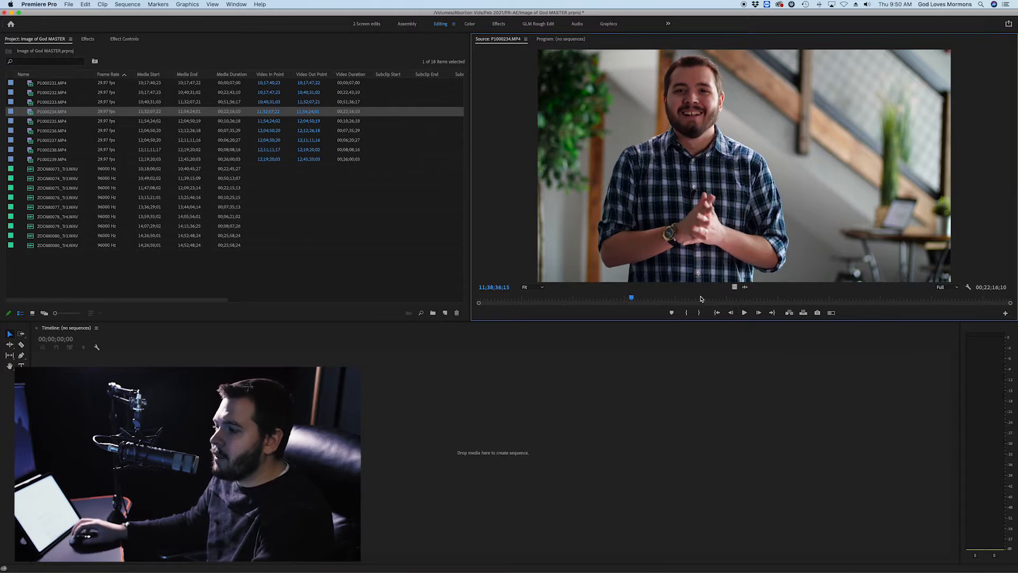
Rename the clip P1000234.MP4 in the project as "Image of God".
{"action": "left_click", "coordinate": [56, 112]}
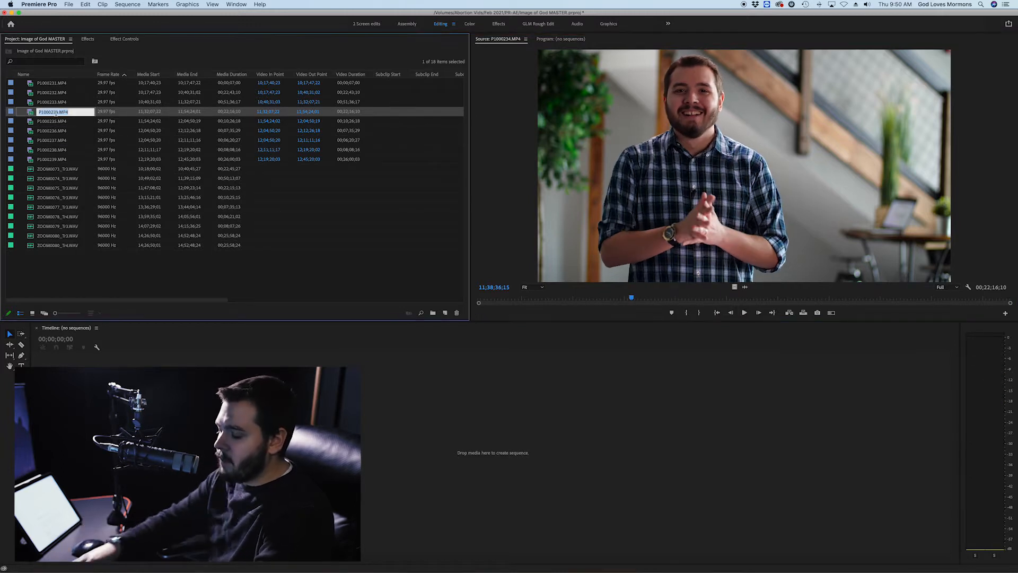
{"action": "type", "text": "Image of God"}
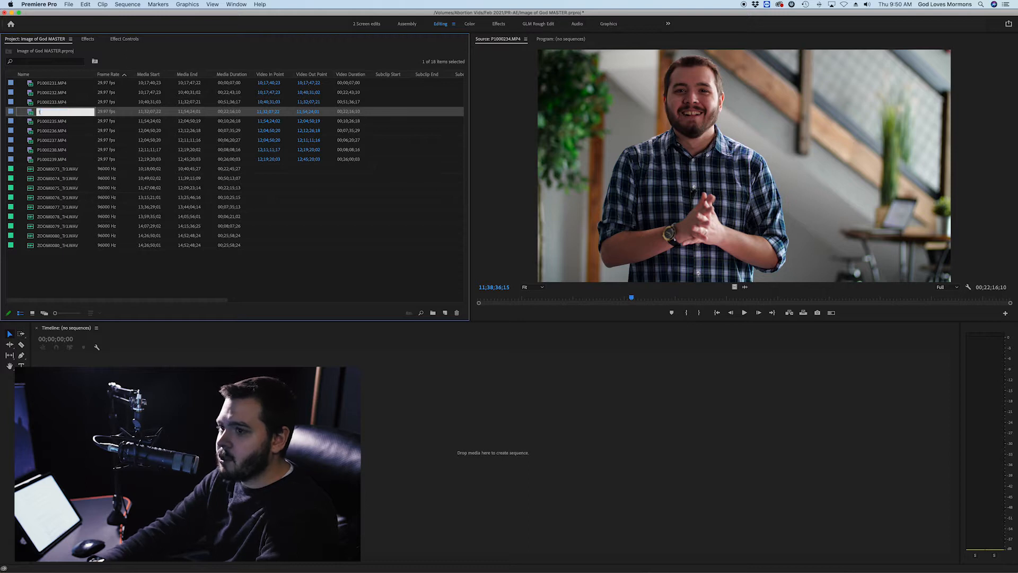
{"action": "key", "text": "Tab"}
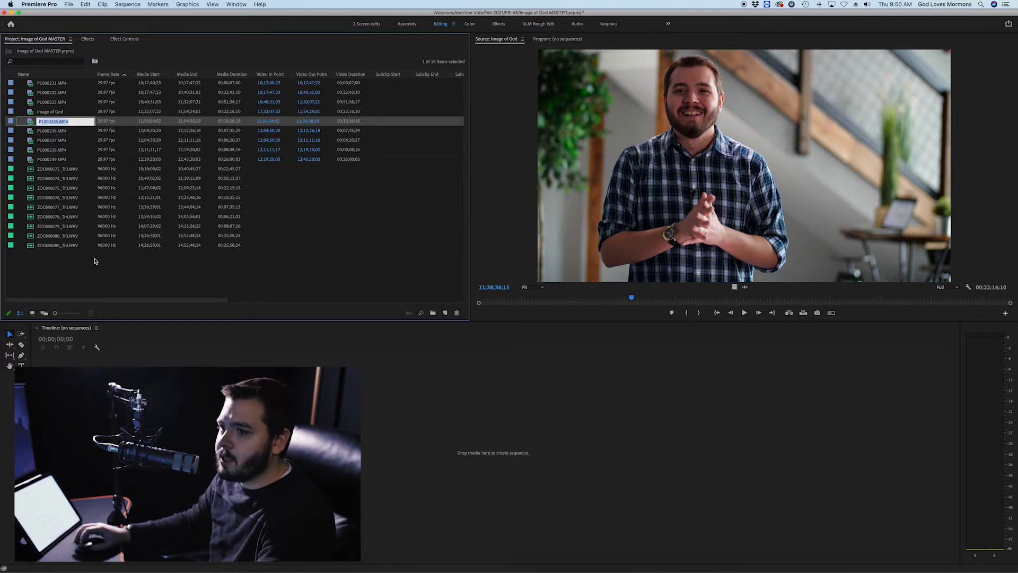
{"action": "left_click", "coordinate": [96, 263]}
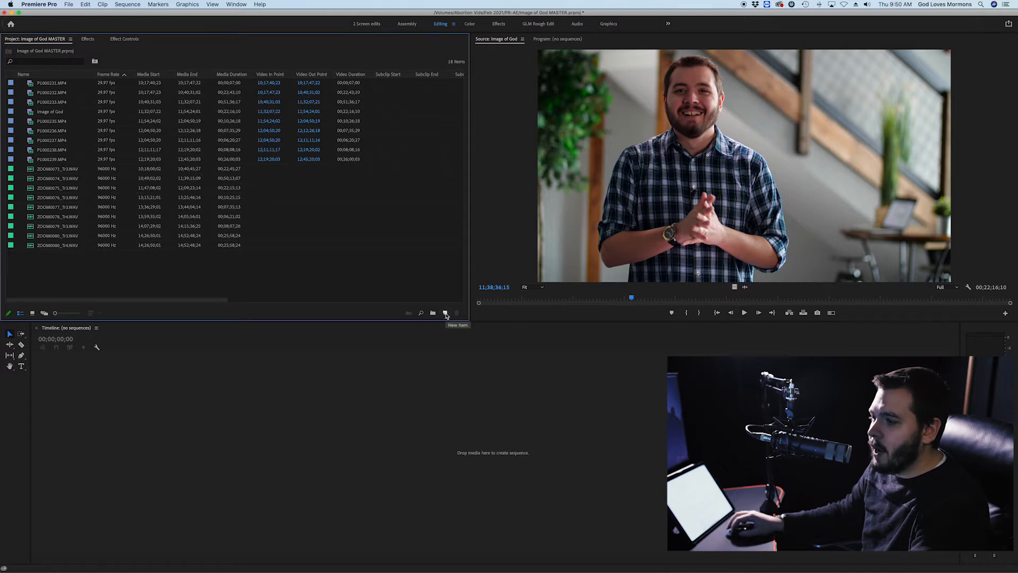
Create a new sequence named "Image of God MASTER" from the custom 1080 preset.
{"action": "right_click", "coordinate": [200, 268]}
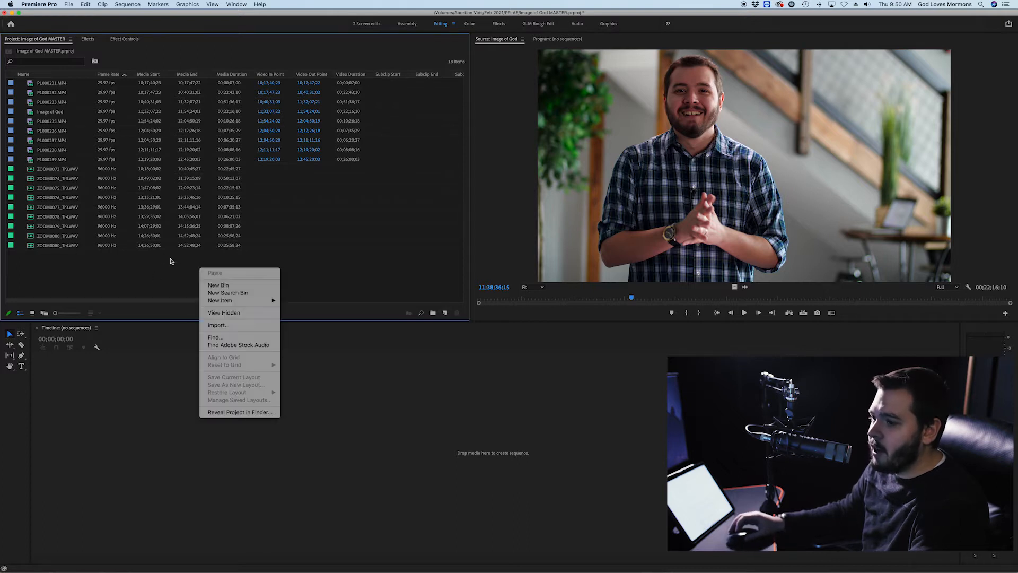
{"action": "mouse_move", "coordinate": [246, 303]}
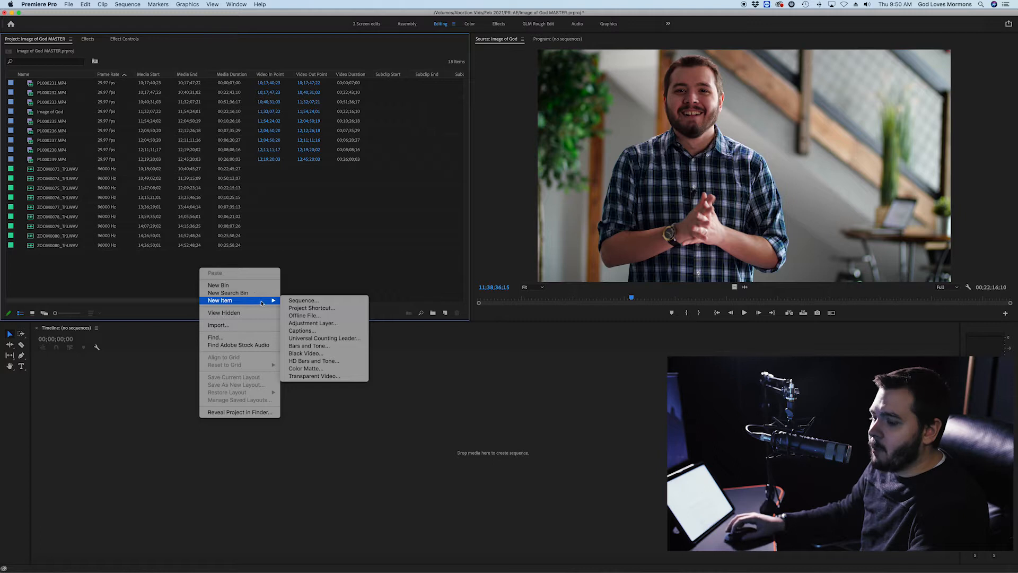
{"action": "left_click", "coordinate": [295, 300]}
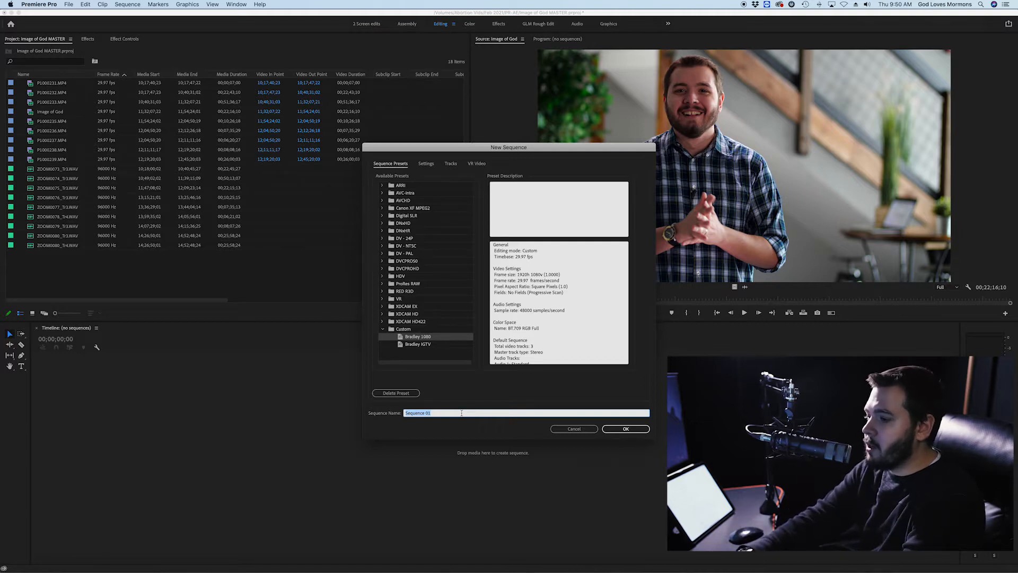
{"action": "type", "text": "Image of God MASTER"}
{"action": "key", "text": "Return"}
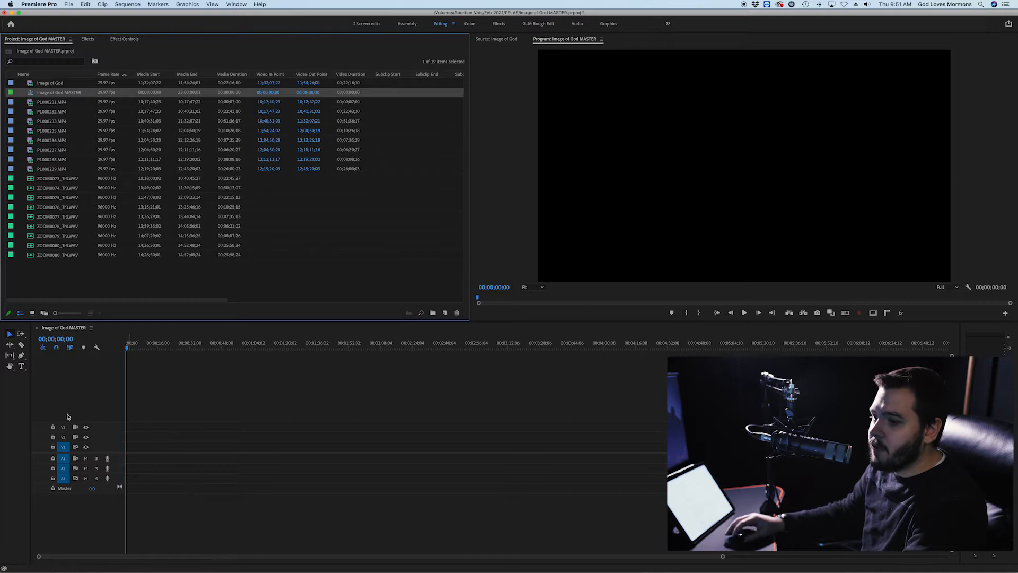
Place the Image of God clip at the start of tracks V1 and A1, keeping the existing sequence settings.
{"action": "left_click_drag", "start_coordinate": [134, 321], "coordinate": [147, 343]}
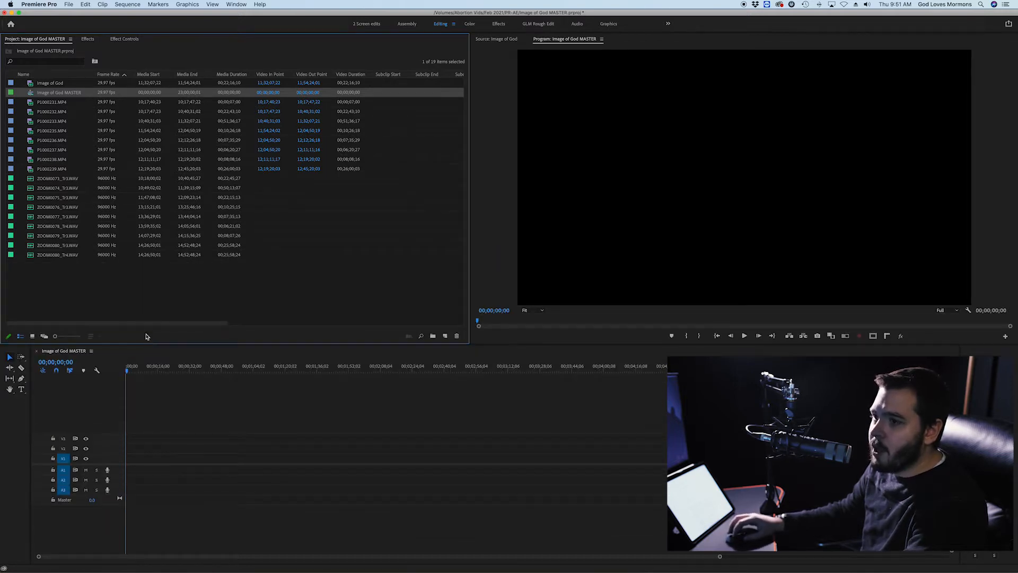
{"action": "left_click", "coordinate": [31, 84]}
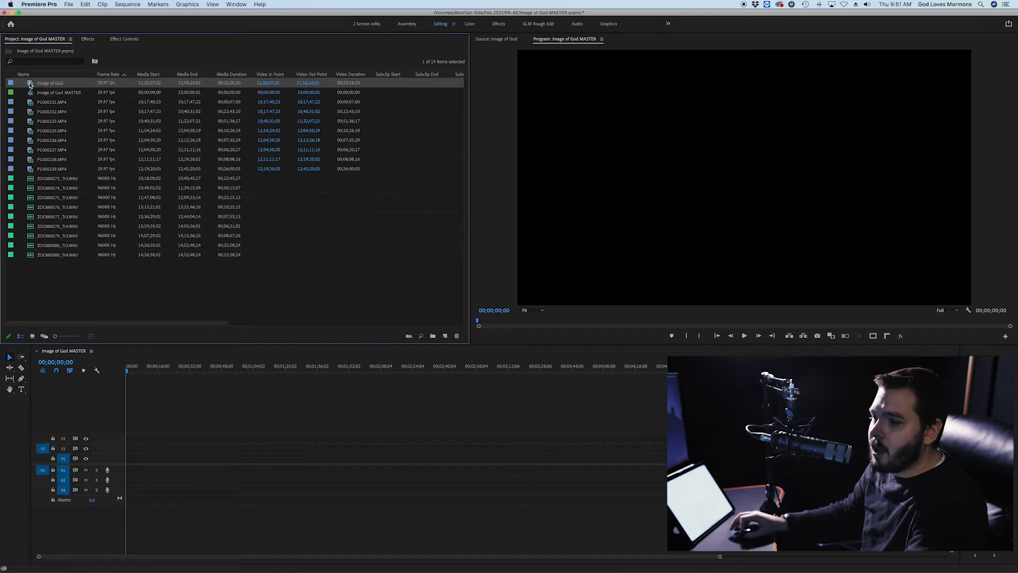
{"action": "left_click_drag", "start_coordinate": [116, 207], "coordinate": [131, 465]}
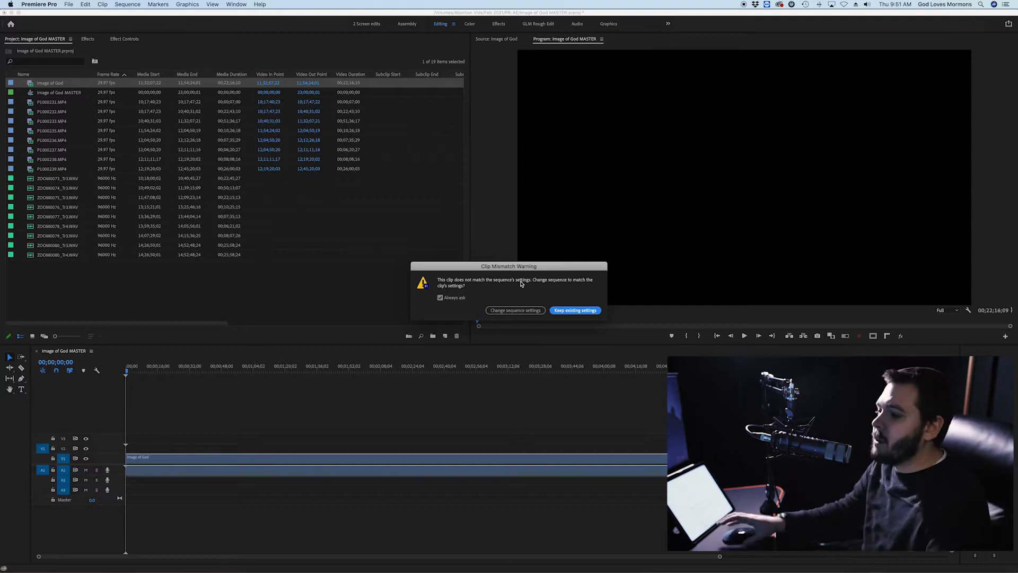
{"action": "left_click", "coordinate": [567, 312]}
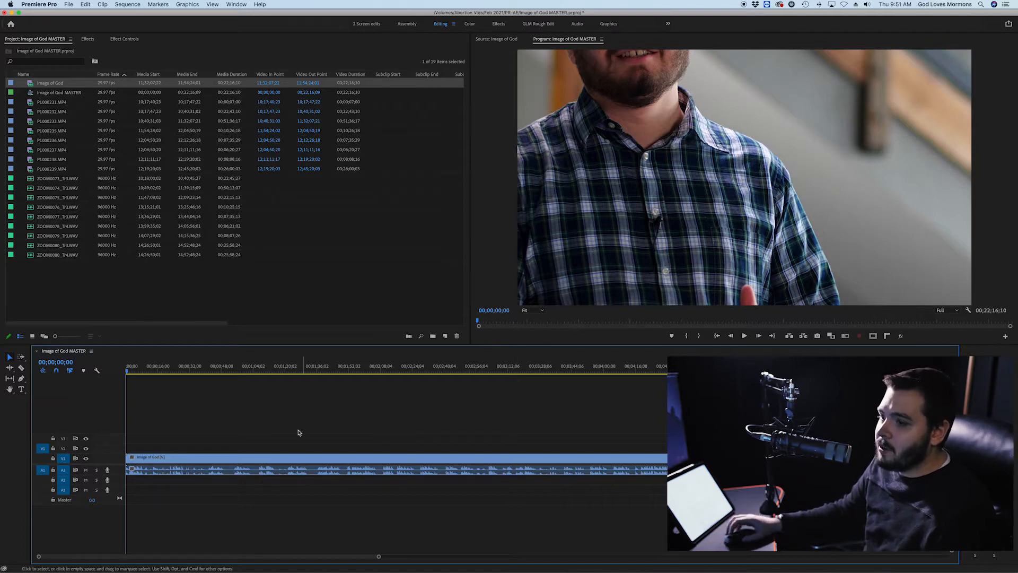
Set the Scale of the Image of God clip in the timeline to 50.
{"action": "left_click", "coordinate": [261, 462]}
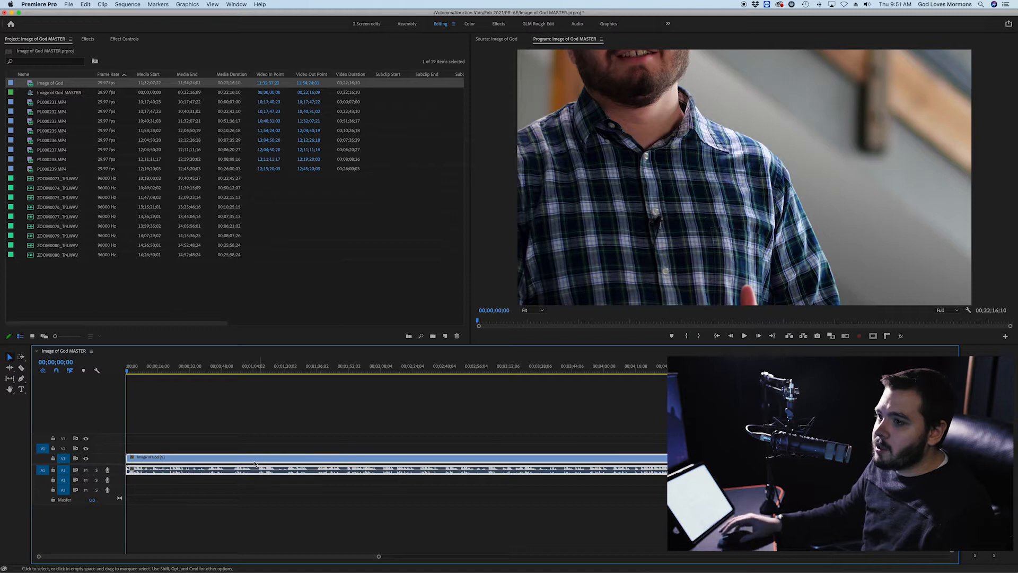
{"action": "left_click", "coordinate": [88, 40]}
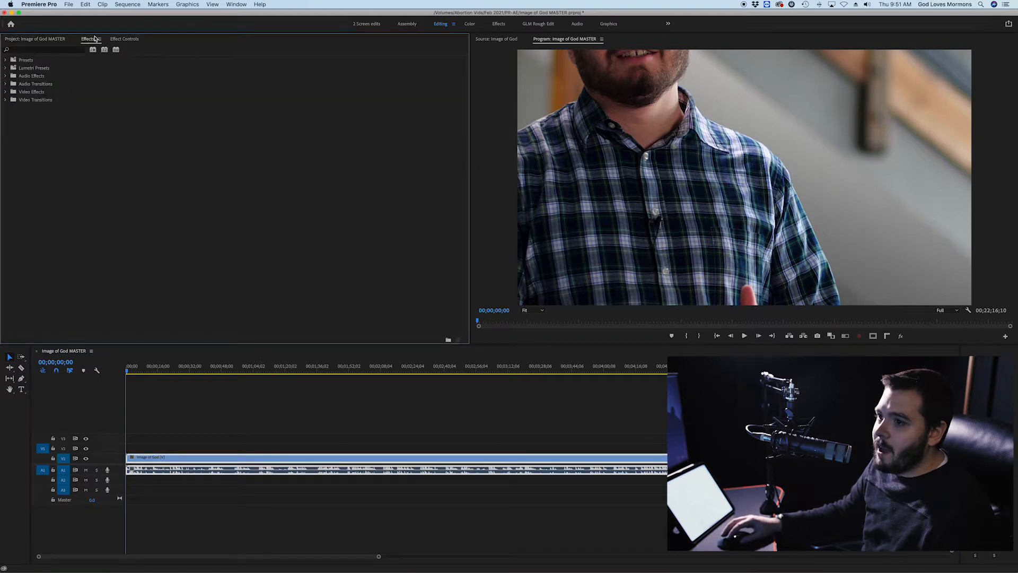
{"action": "left_click", "coordinate": [121, 40]}
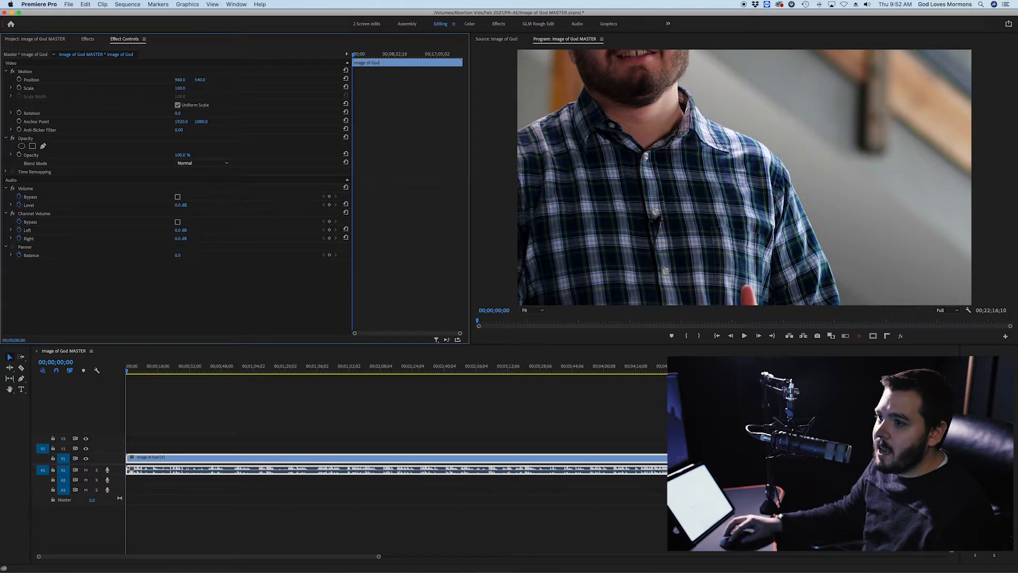
{"action": "mouse_move", "coordinate": [180, 88]}
{"action": "left_mouse_down"}
{"action": "mouse_move", "coordinate": [139, 88]}
{"action": "mouse_move", "coordinate": [215, 88]}
{"action": "mouse_move", "coordinate": [134, 88]}
{"action": "mouse_move", "coordinate": [176, 88]}
{"action": "left_mouse_up"}
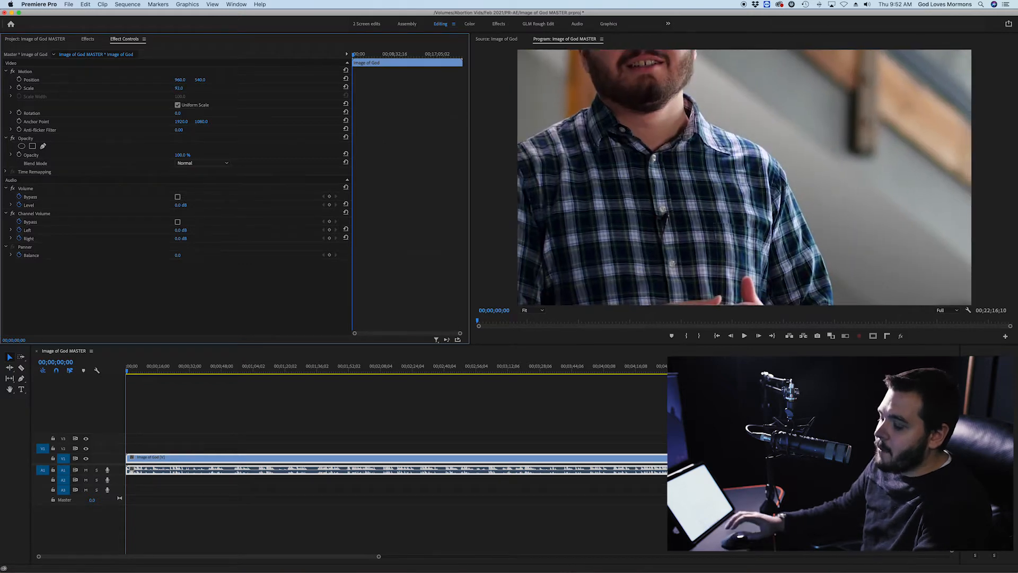
{"action": "left_click", "coordinate": [179, 88]}
{"action": "type", "text": "5"}
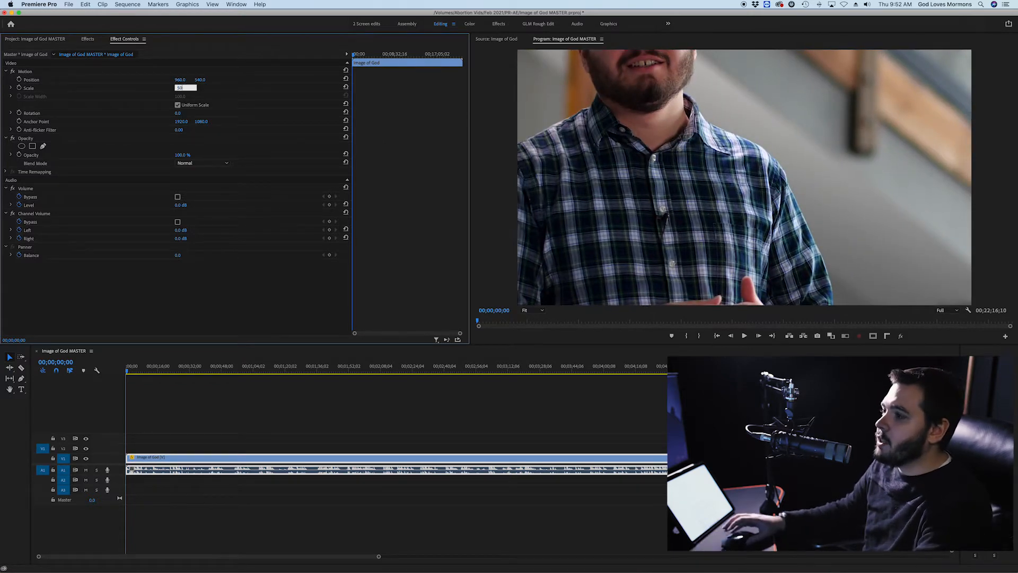
{"action": "type", "text": "0"}
{"action": "key", "text": "Return"}
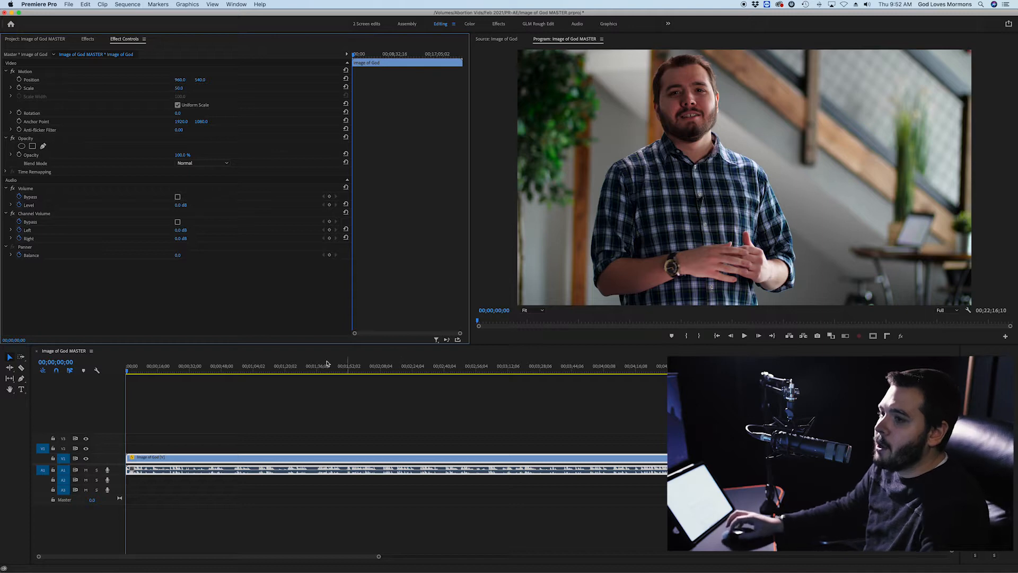
With V1 source patching and targeting off, place an audio-only copy of the Image of God clip after the first on A1 and delete it.
{"action": "left_click", "coordinate": [35, 39]}
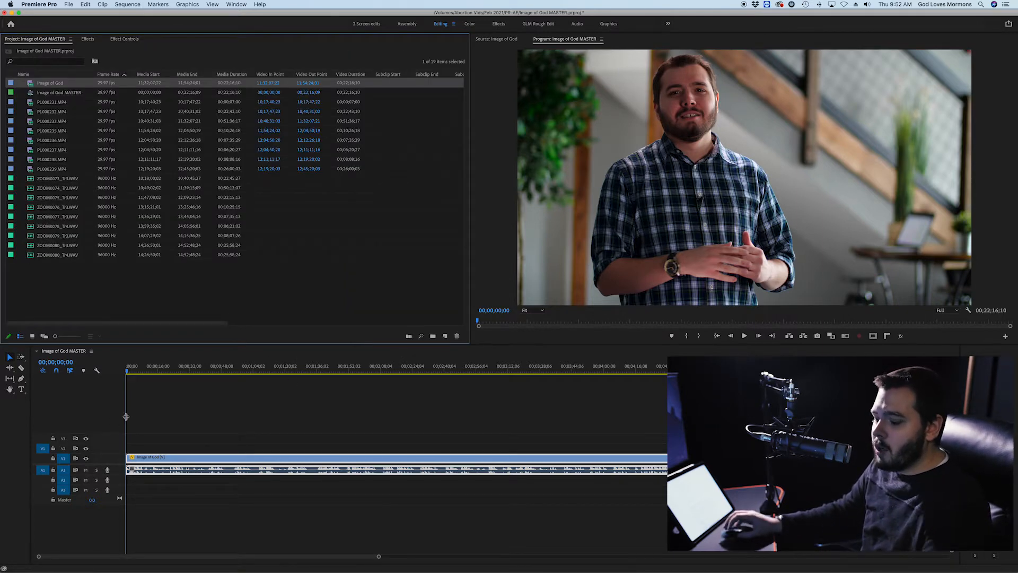
{"action": "left_click", "coordinate": [178, 425]}
{"action": "key", "text": "minus"}
{"action": "key", "text": "minus"}
{"action": "key", "text": "minus"}
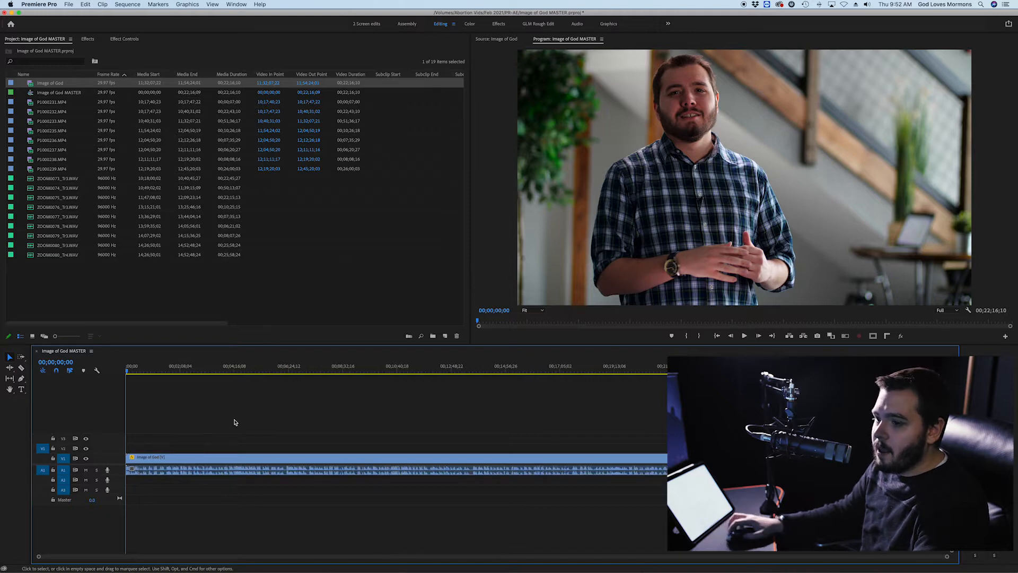
{"action": "left_click", "coordinate": [43, 449]}
{"action": "left_click", "coordinate": [68, 462]}
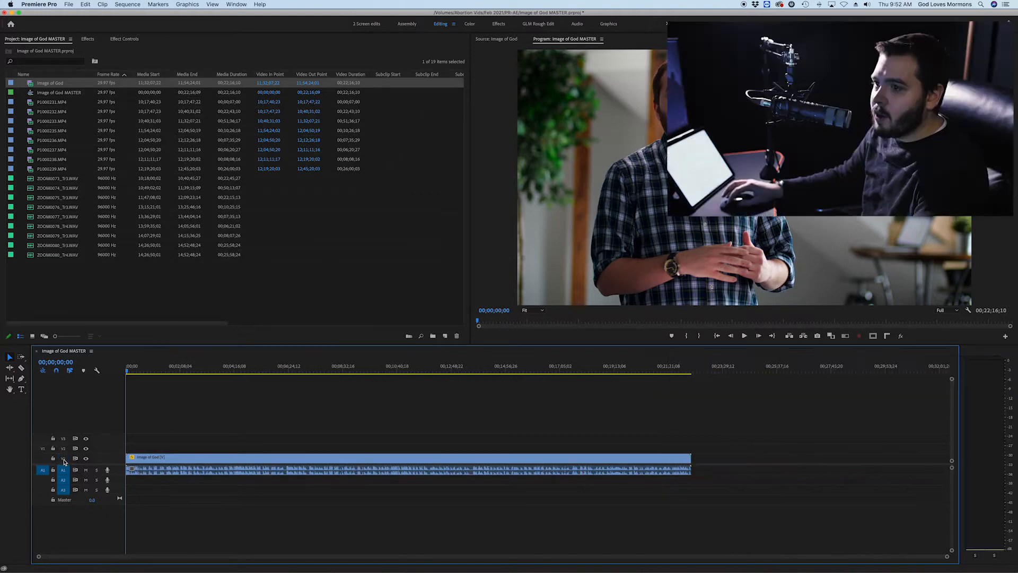
{"action": "left_click_drag", "start_coordinate": [48, 84], "coordinate": [723, 470]}
{"action": "scroll", "coordinate": [722, 470], "scroll_direction": "right", "scroll_amount": 5}
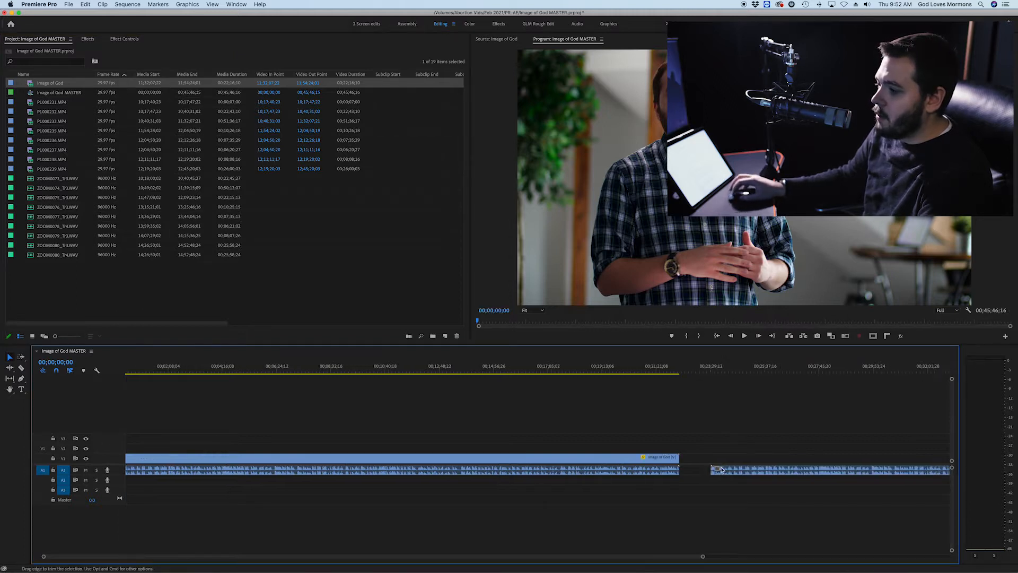
{"action": "left_click", "coordinate": [625, 470]}
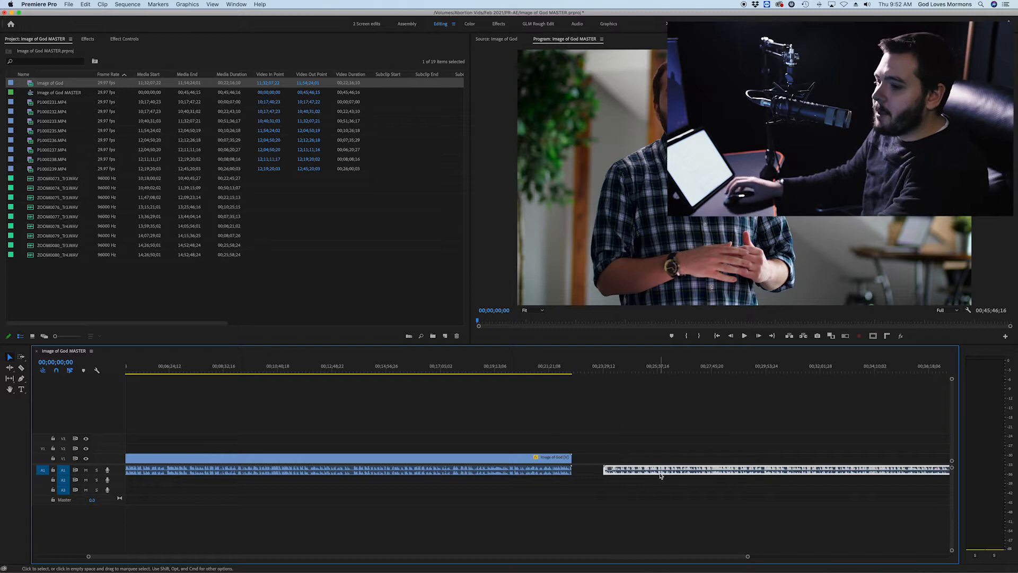
{"action": "key", "text": "Delete"}
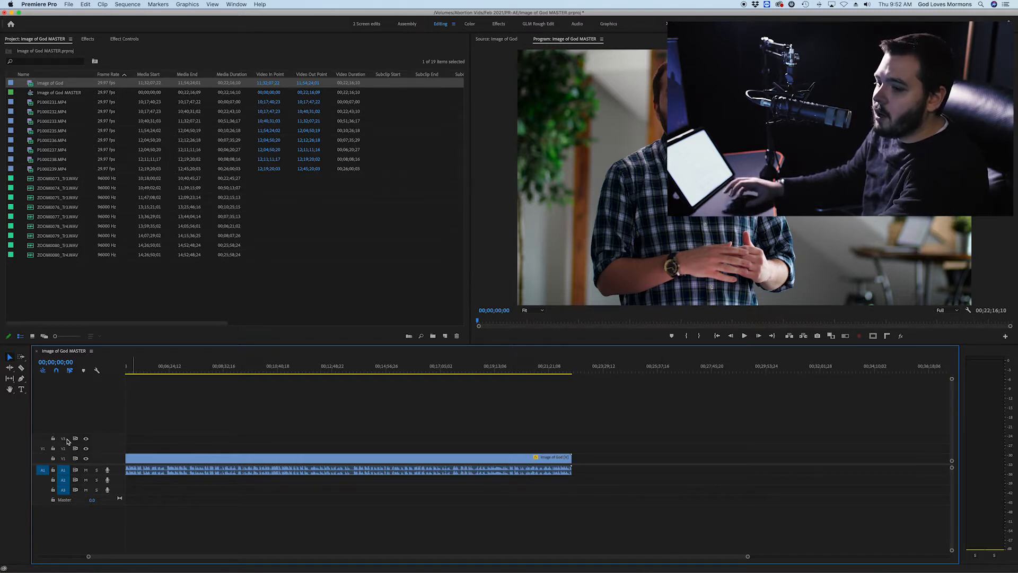
Turn V1 targeting and video source patching back on, test placing the Image of God clip after the first one, and remove the copy.
{"action": "scroll", "coordinate": [68, 446], "scroll_direction": "left", "scroll_amount": 5}
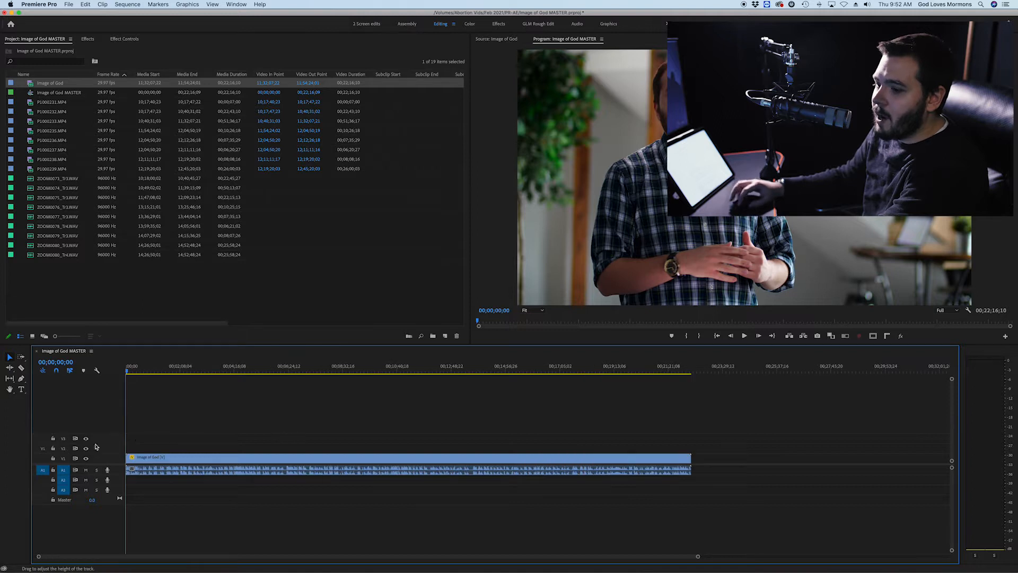
{"action": "left_click", "coordinate": [63, 458]}
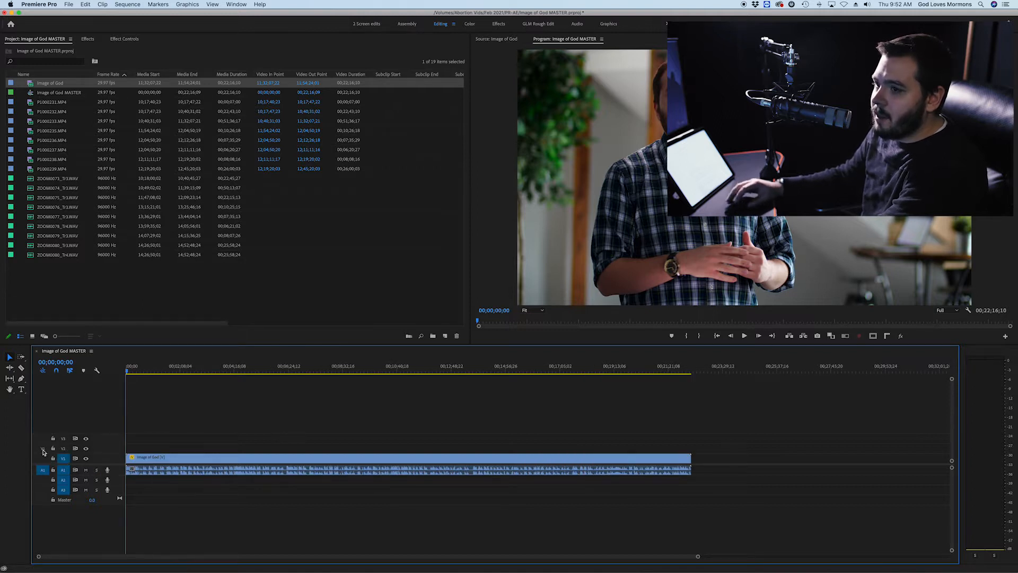
{"action": "left_click", "coordinate": [43, 85]}
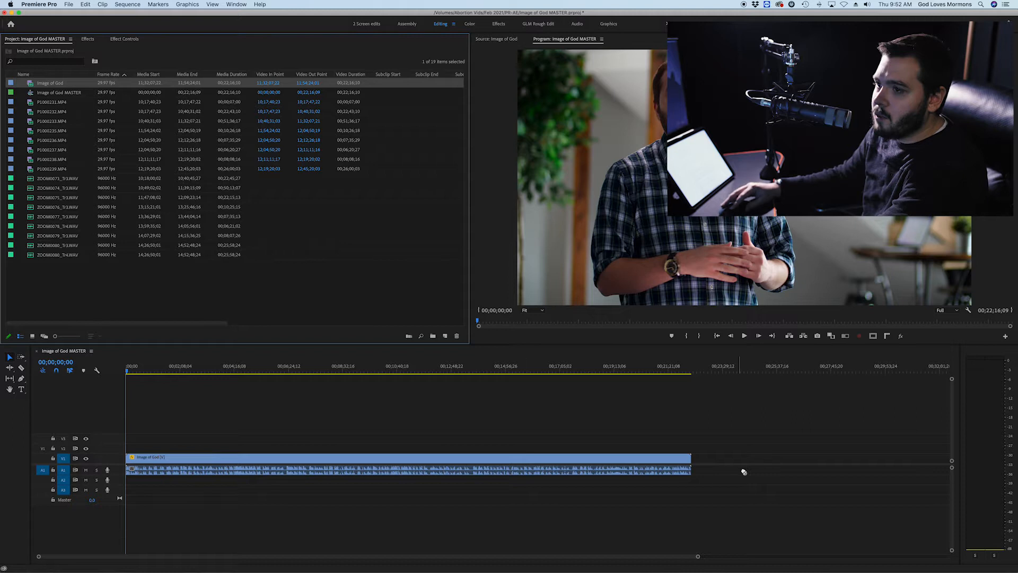
{"action": "left_click", "coordinate": [45, 450]}
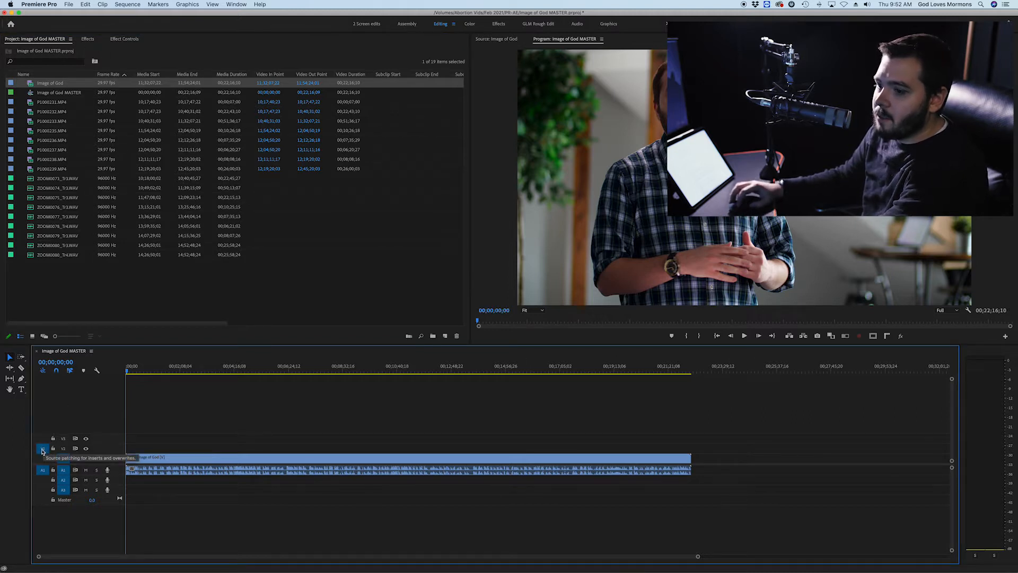
{"action": "left_click", "coordinate": [42, 458]}
{"action": "left_click", "coordinate": [43, 448]}
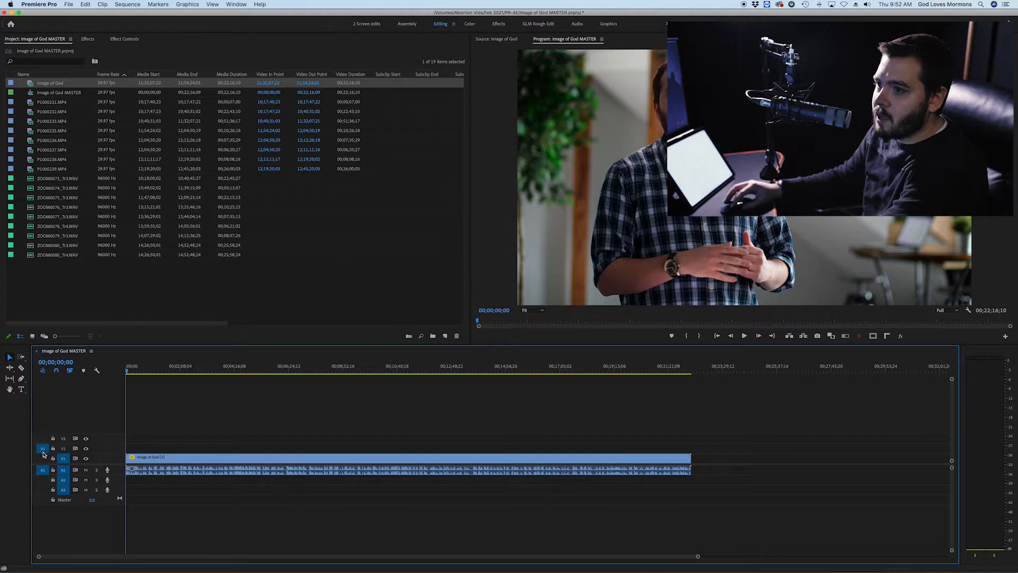
{"action": "left_click_drag", "start_coordinate": [46, 85], "coordinate": [769, 505]}
{"action": "key", "text": "Delete"}
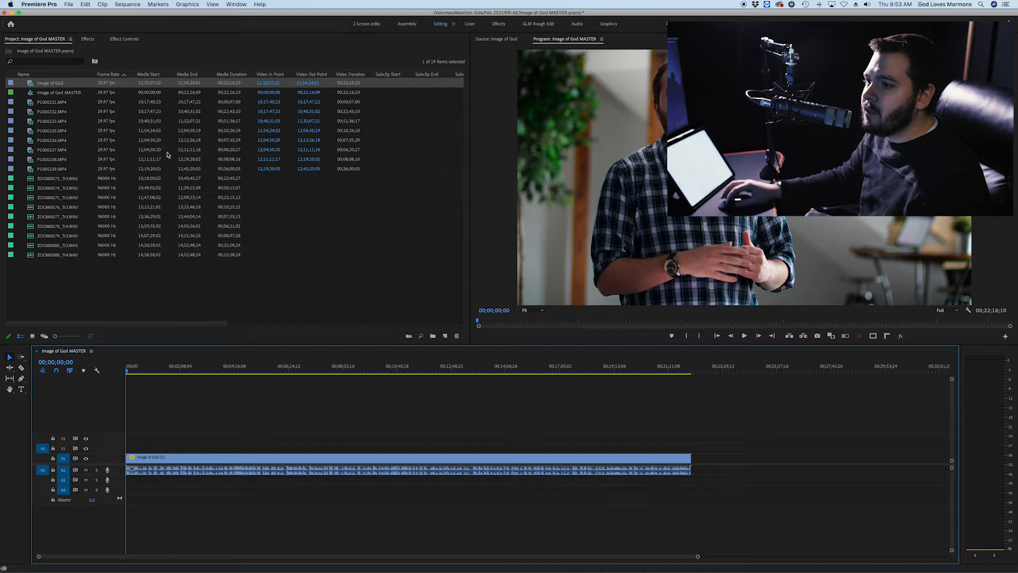
Sort the project items by media duration and select the WAV closest in length to the Image of God clip, ZOOM0075_Tr3.WAV.
{"action": "left_click", "coordinate": [229, 75]}
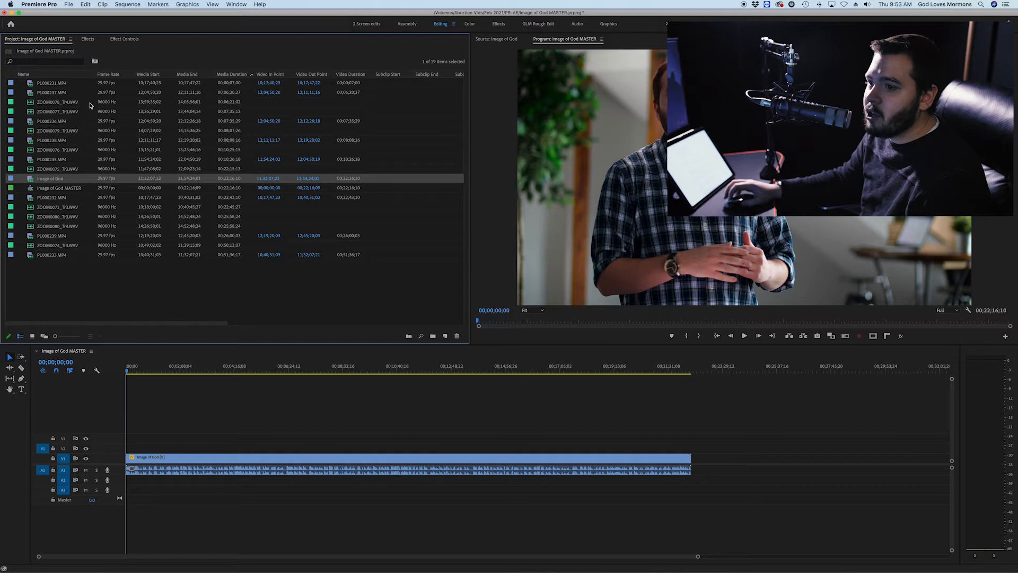
{"action": "left_click", "coordinate": [46, 190]}
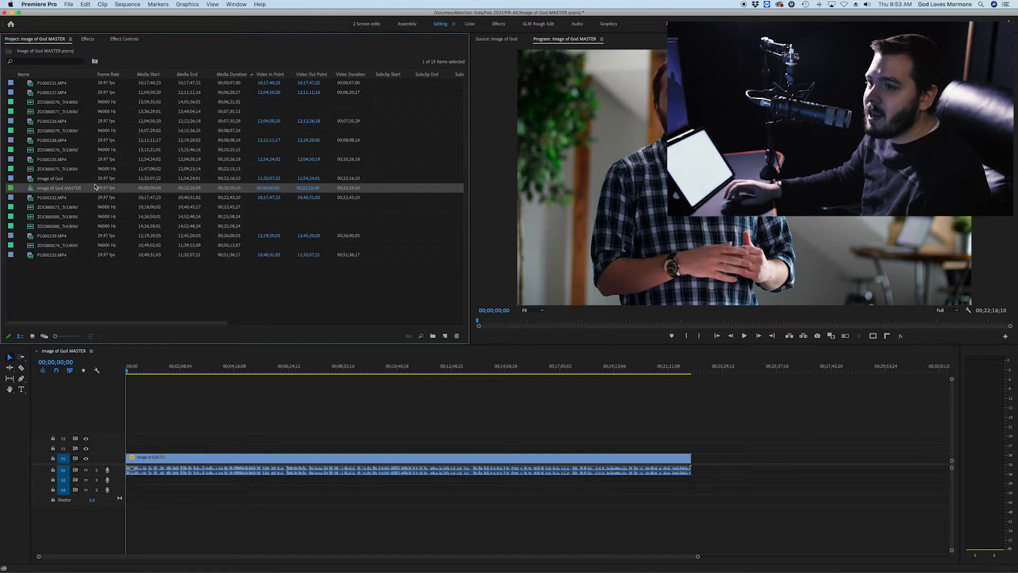
{"action": "left_click", "coordinate": [31, 182]}
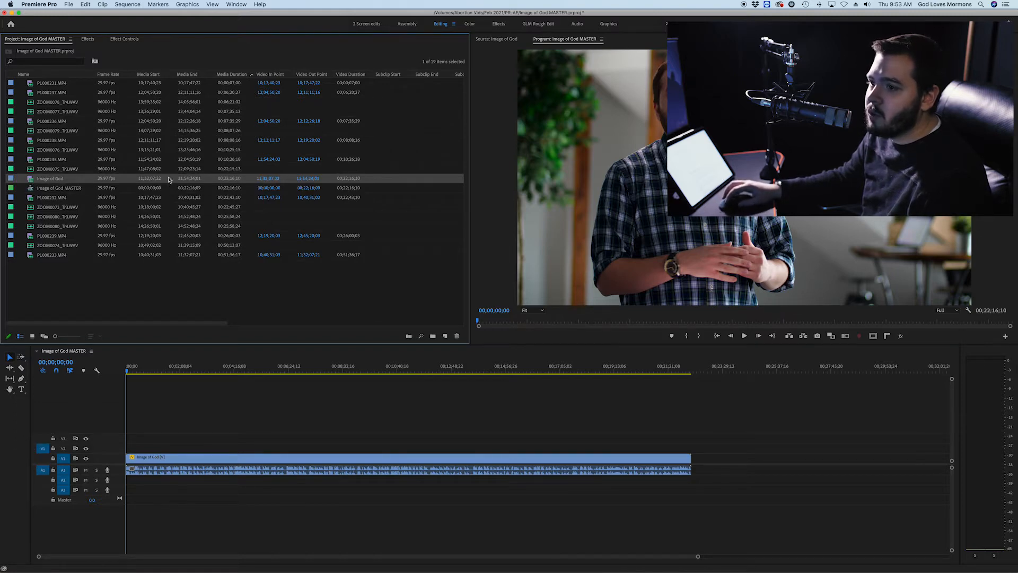
{"action": "left_click", "coordinate": [35, 170]}
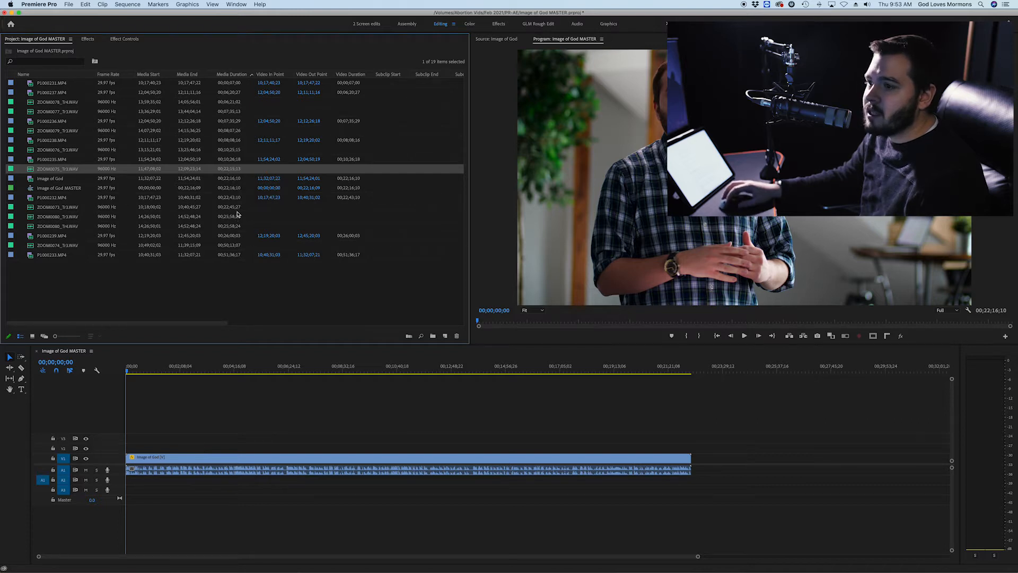
{"action": "left_click", "coordinate": [55, 208]}
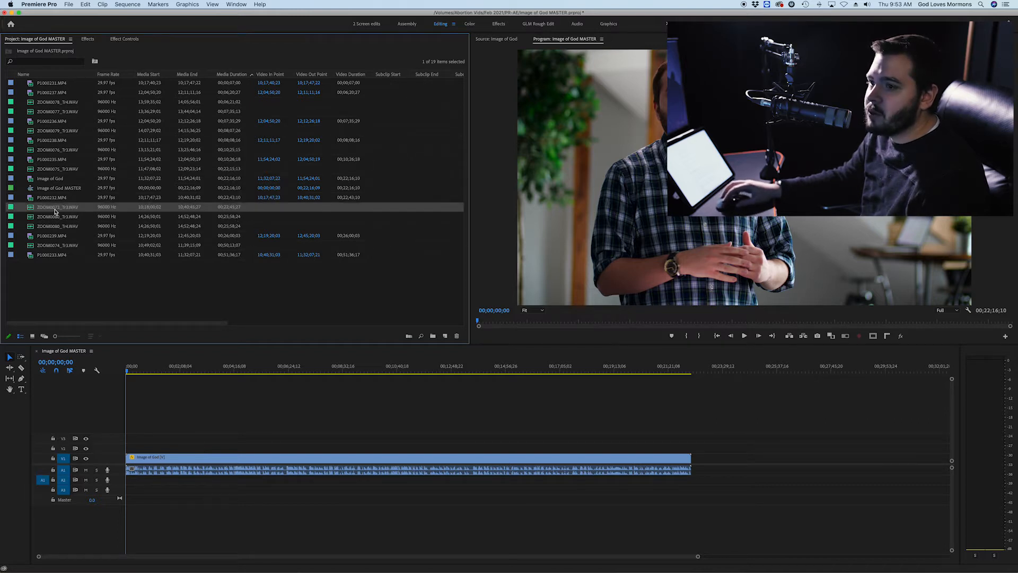
{"action": "left_click", "coordinate": [224, 170]}
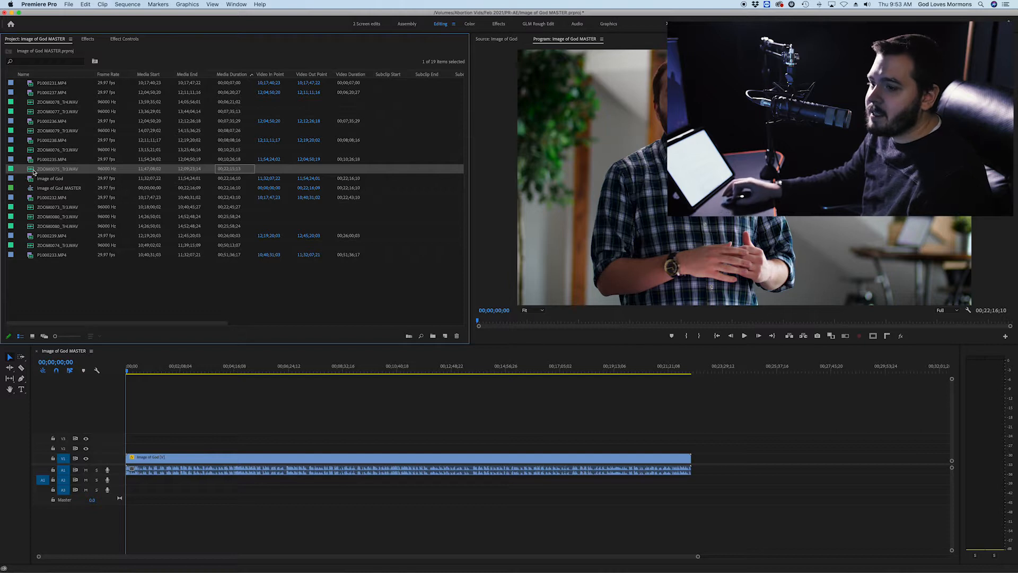
Place ZOOM0075_Tr3.WAV at the start of audio track A3, undoing a first placement over the camera audio on A1.
{"action": "left_click_drag", "start_coordinate": [127, 289], "coordinate": [129, 474]}
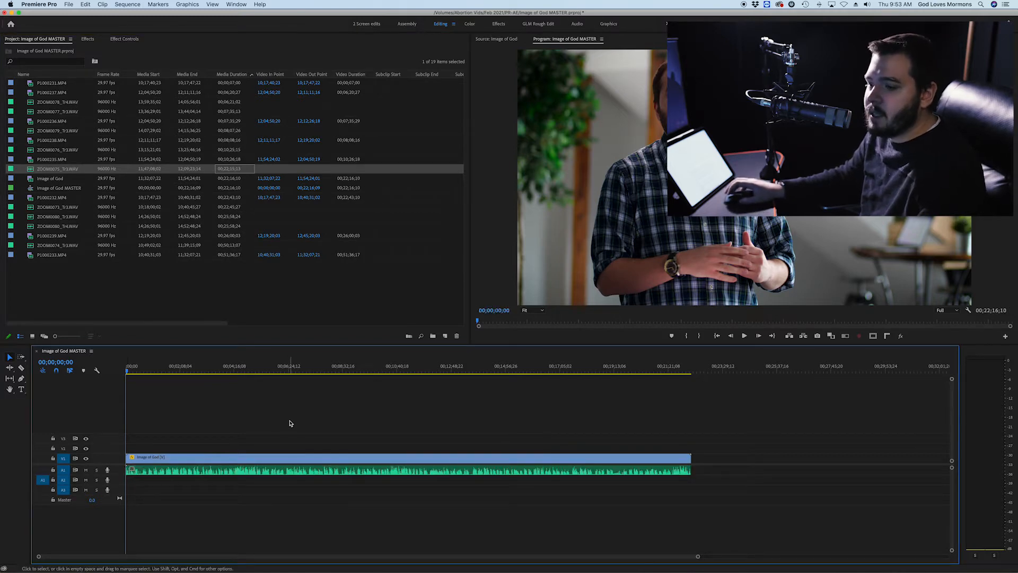
{"action": "key", "text": "super+z"}
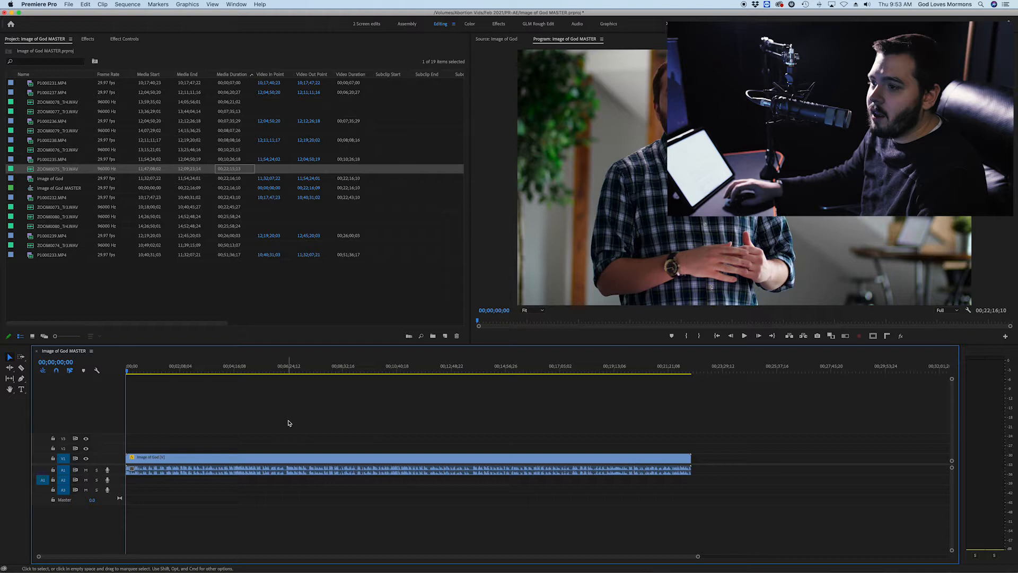
{"action": "left_click", "coordinate": [91, 288]}
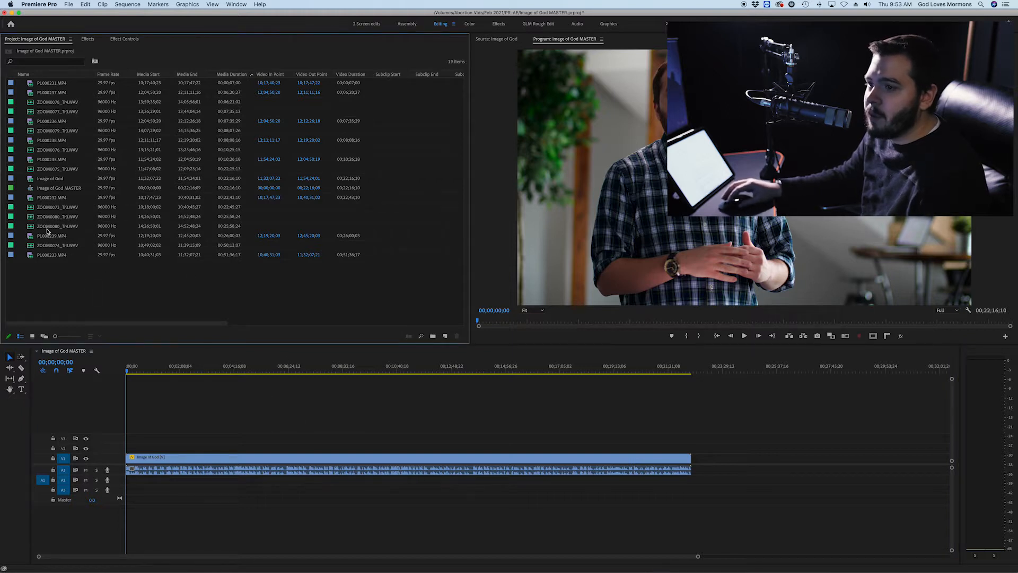
{"action": "left_click_drag", "start_coordinate": [38, 172], "coordinate": [133, 489]}
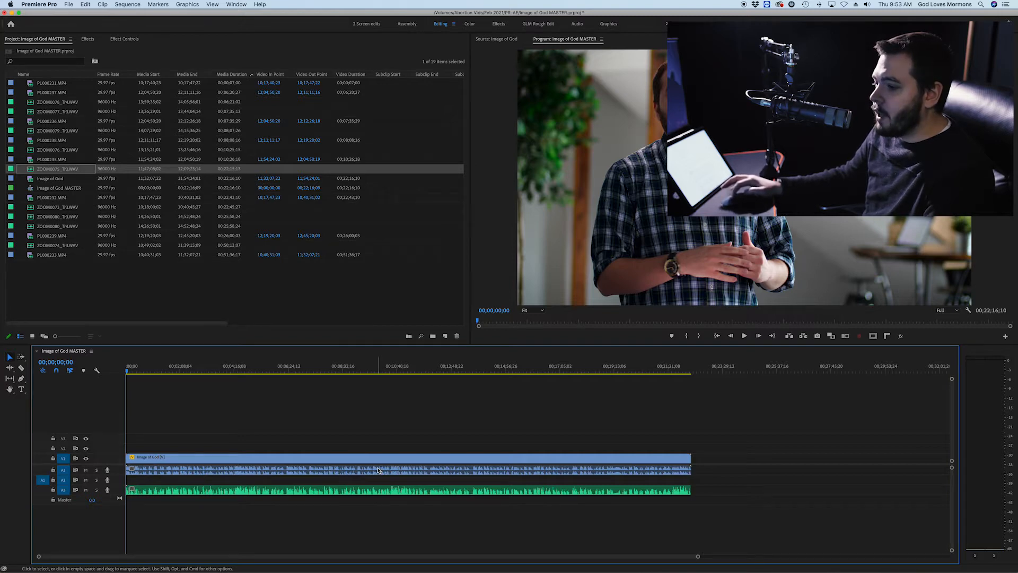
Compare the waveforms of the camera audio on A1 and the WAV on A3 around the five-minute mark.
{"action": "scroll", "coordinate": [378, 469], "scroll_direction": "up", "scroll_amount": 5}
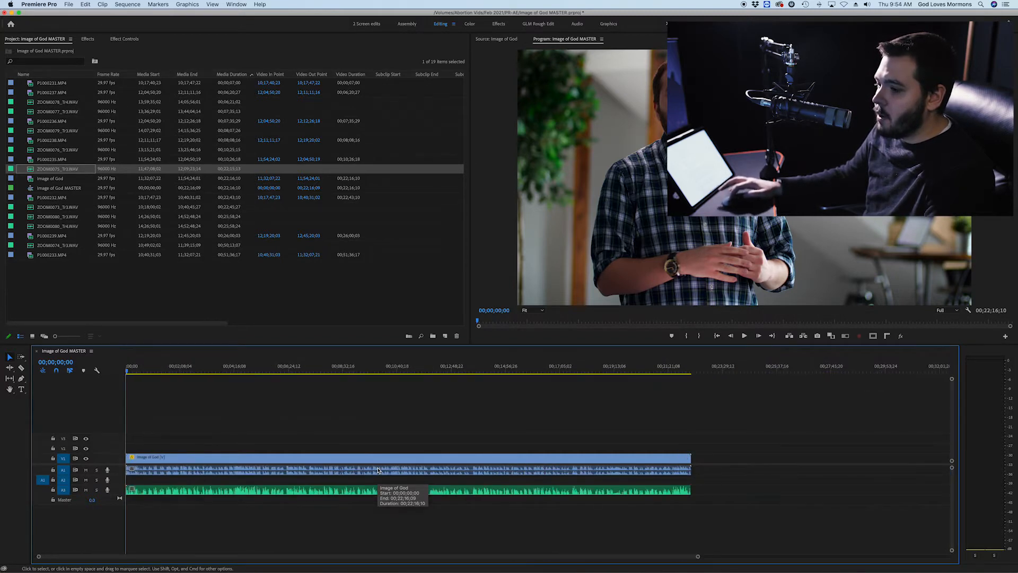
{"action": "scroll", "coordinate": [378, 470], "scroll_direction": "down", "scroll_amount": 5}
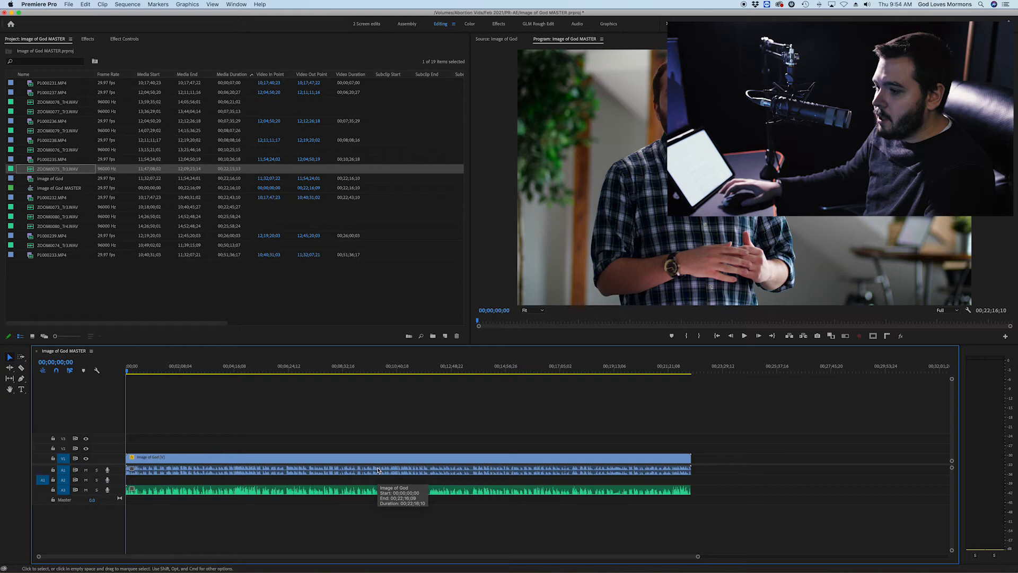
{"action": "key", "text": "z"}
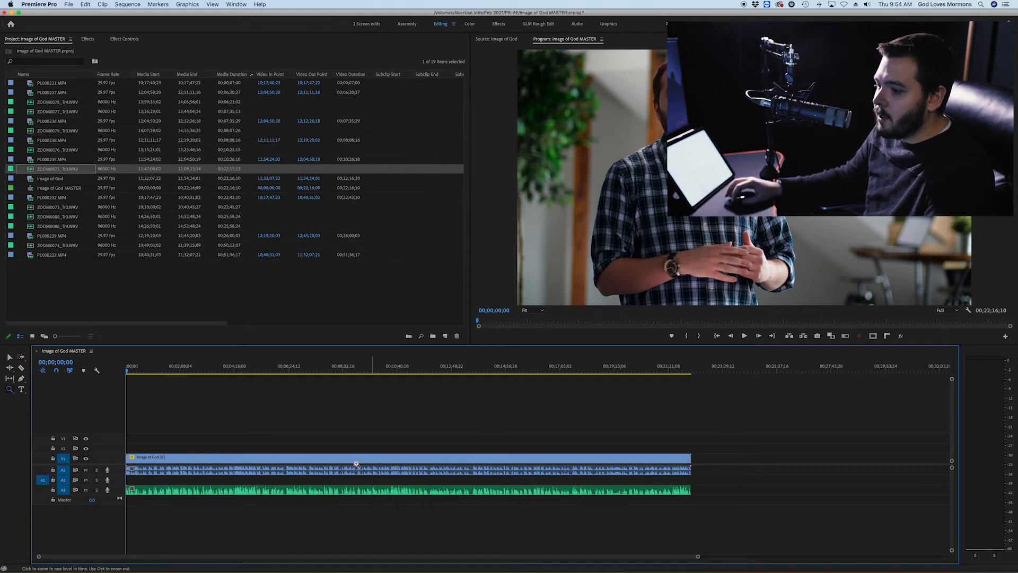
{"action": "left_click_drag", "start_coordinate": [255, 440], "coordinate": [404, 516]}
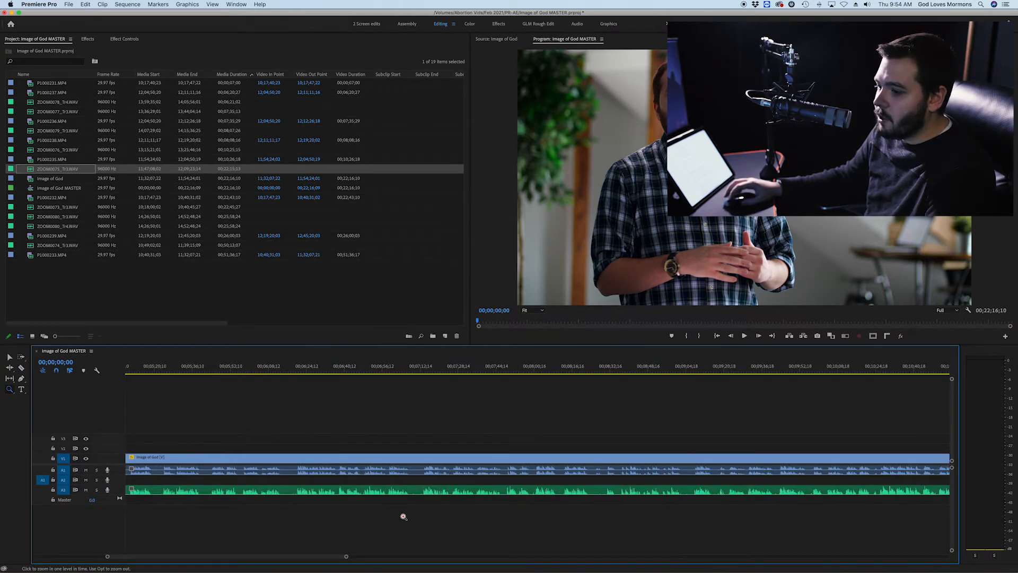
{"action": "left_click", "coordinate": [333, 469]}
{"action": "left_click", "coordinate": [333, 469], "text": "alt"}
{"action": "left_click", "coordinate": [333, 469], "text": "alt"}
{"action": "key", "text": "v"}
{"action": "key", "text": "minus"}
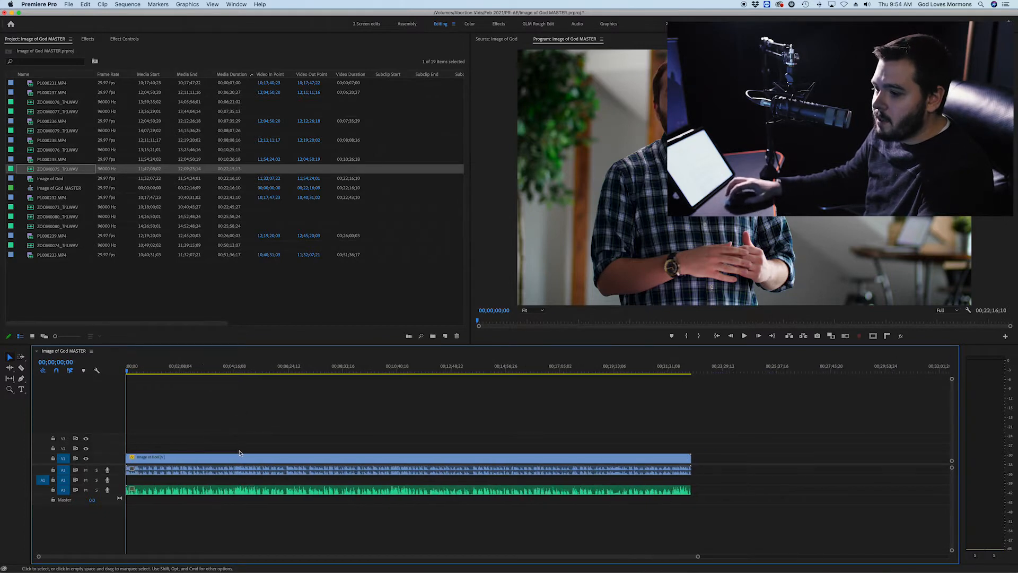
{"action": "scroll", "coordinate": [239, 454], "scroll_direction": "up", "scroll_amount": 5}
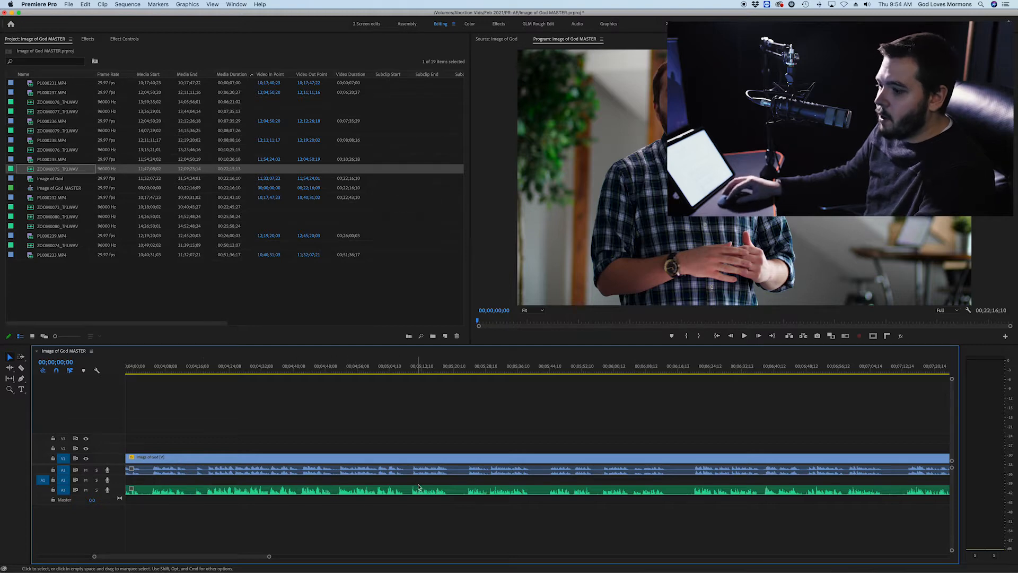
Play the sequence briefly from 00;05;09;06 with raised system volume to hear both audio tracks together.
{"action": "left_click", "coordinate": [409, 366]}
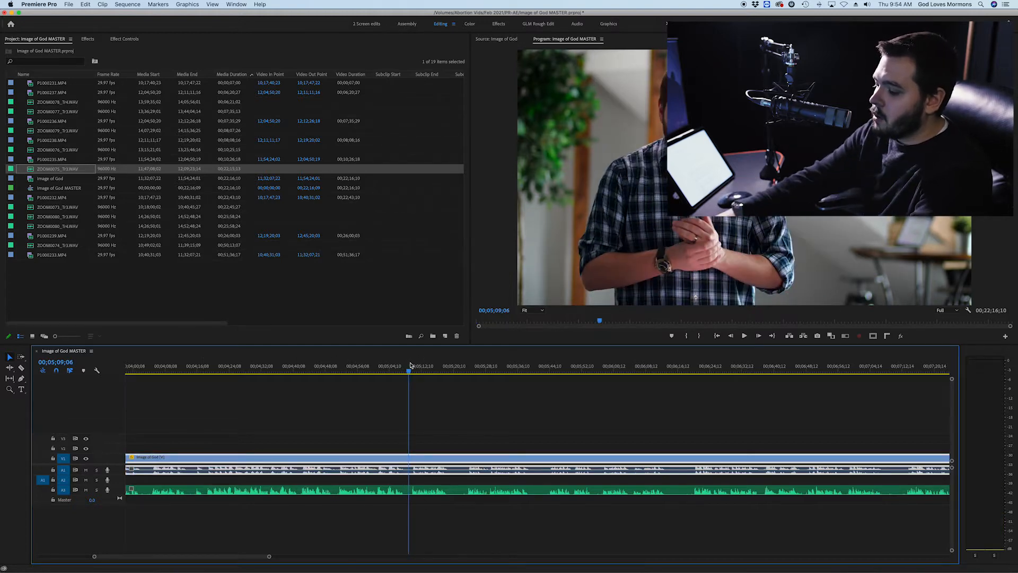
{"action": "key", "text": "space"}
{"action": "key", "text": "XF86AudioRaiseVolume"}
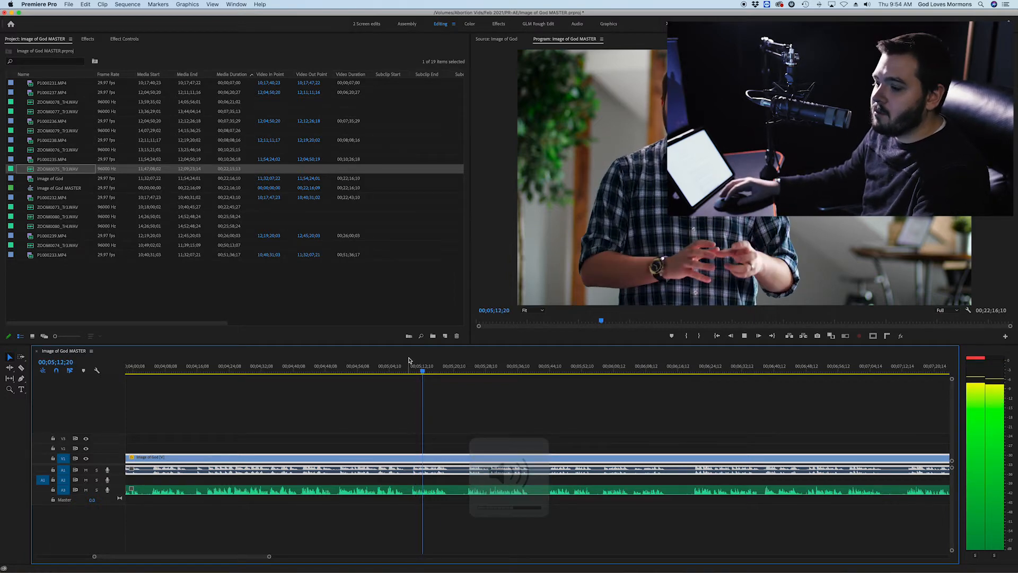
{"action": "key", "text": "space"}
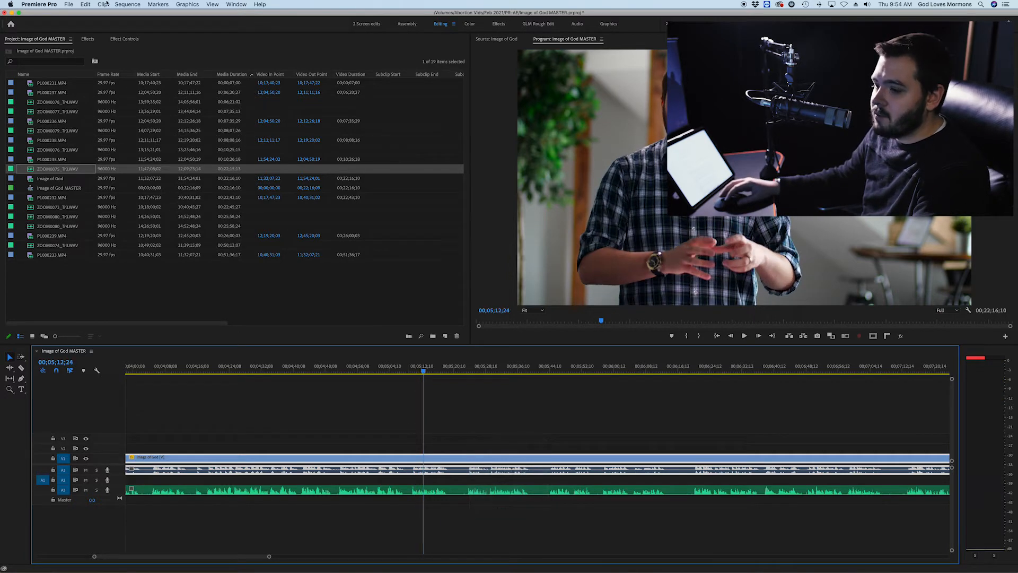
Check the default output in the Audio Hardware preferences and accept the existing settings.
{"action": "left_click", "coordinate": [49, 3]}
{"action": "mouse_move", "coordinate": [79, 26]}
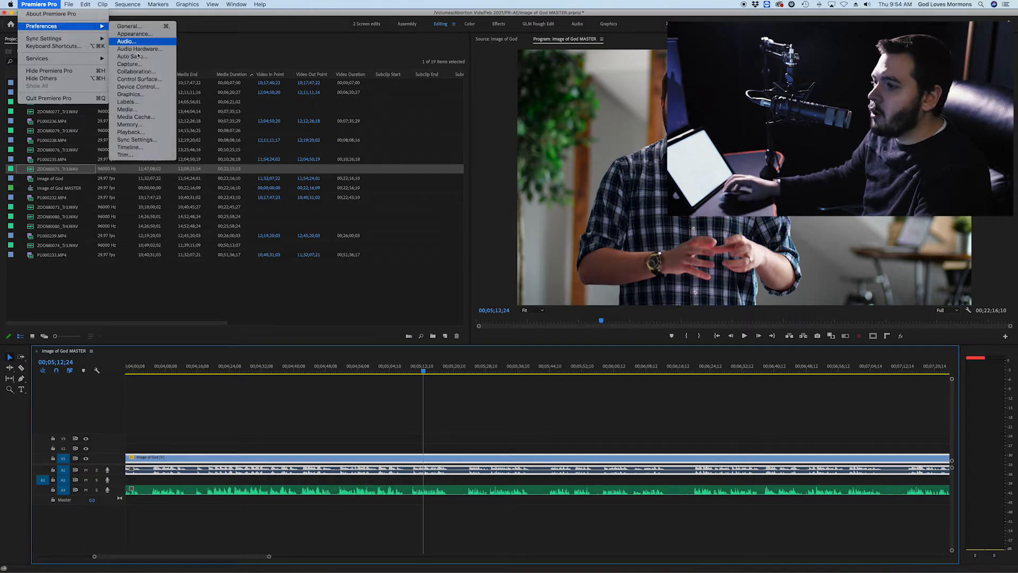
{"action": "left_click", "coordinate": [132, 49]}
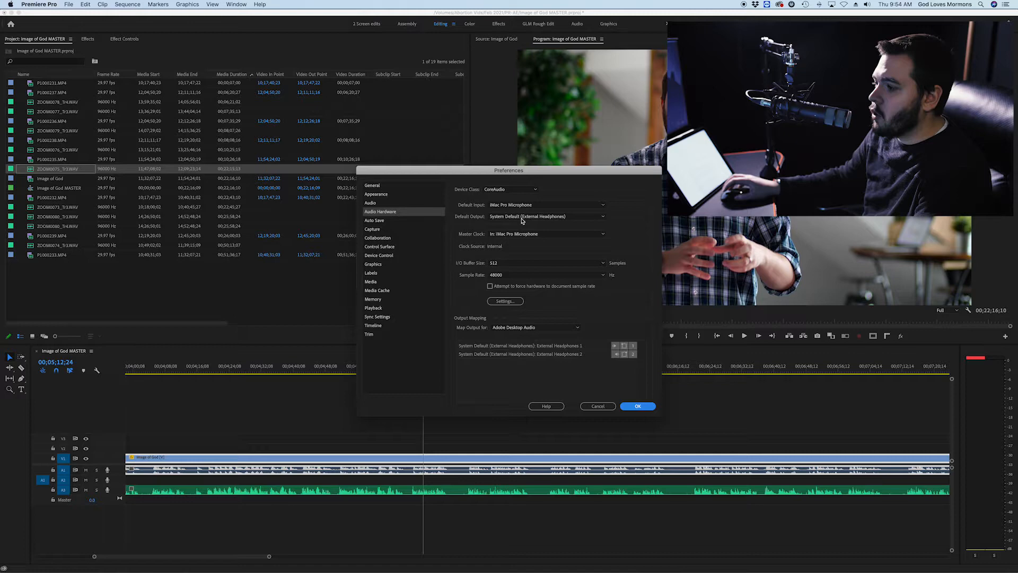
{"action": "left_click", "coordinate": [634, 405]}
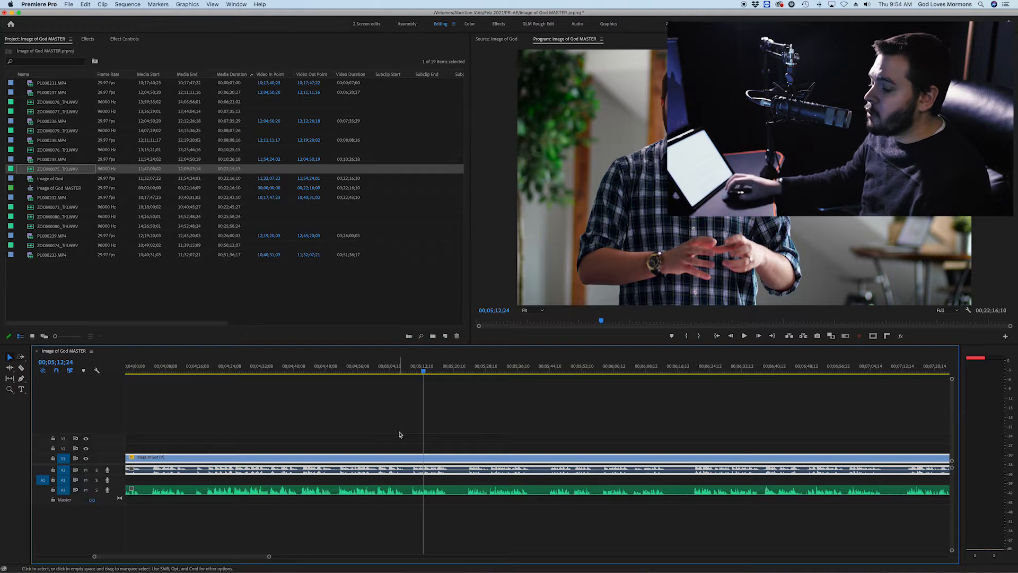
Synchronize the Image of God clip with the WAV on A3, using Audio track channel 1 as the synchronize point.
{"action": "left_click", "coordinate": [479, 525]}
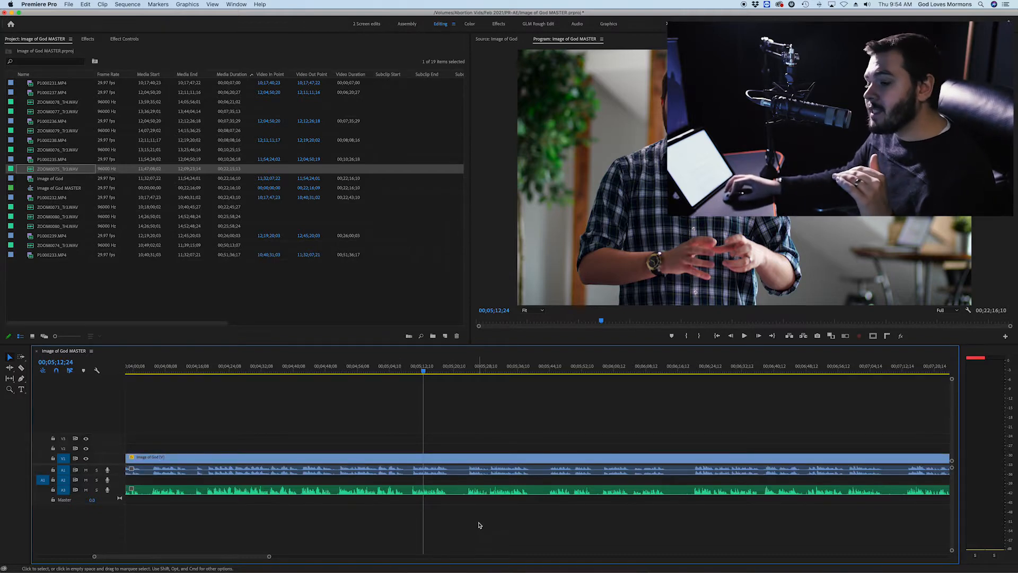
{"action": "left_click_drag", "start_coordinate": [370, 423], "coordinate": [422, 531]}
{"action": "right_click", "coordinate": [395, 471]}
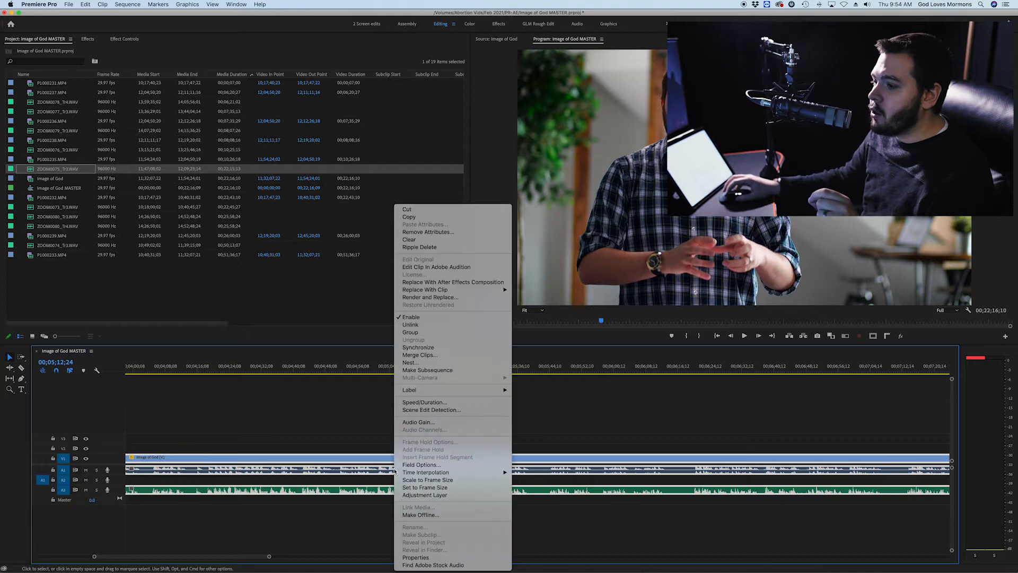
{"action": "left_click", "coordinate": [437, 350]}
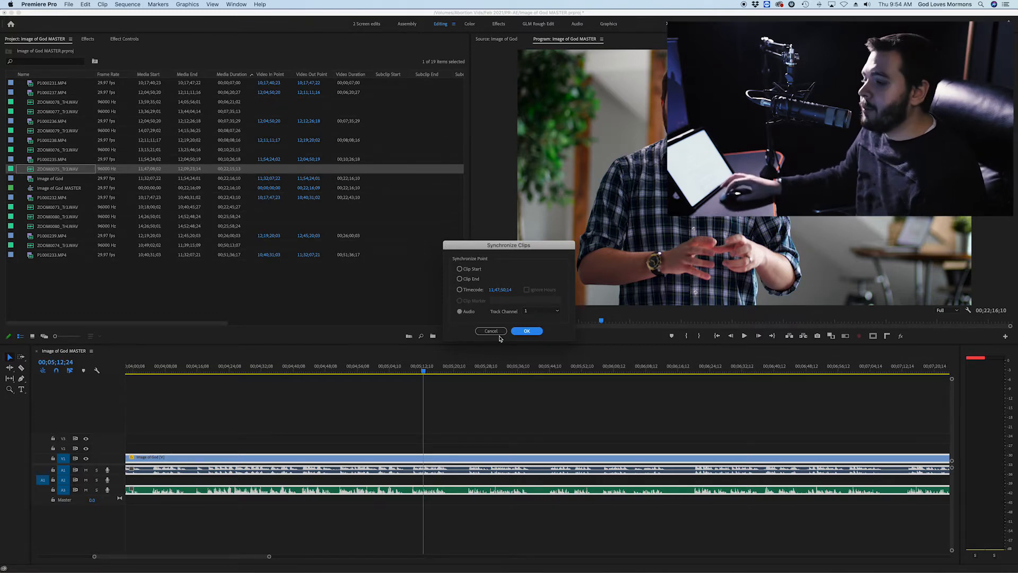
{"action": "left_click", "coordinate": [526, 331]}
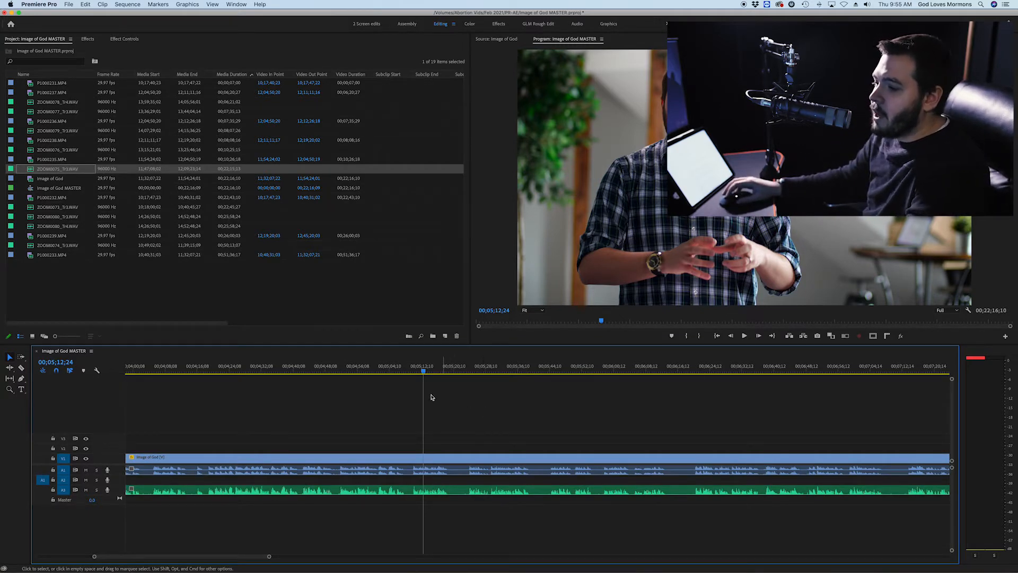
Play the synchronized clips briefly from just before 00;05;10;23 to check that both audio tracks line up.
{"action": "left_click", "coordinate": [411, 367]}
{"action": "key", "text": "space"}
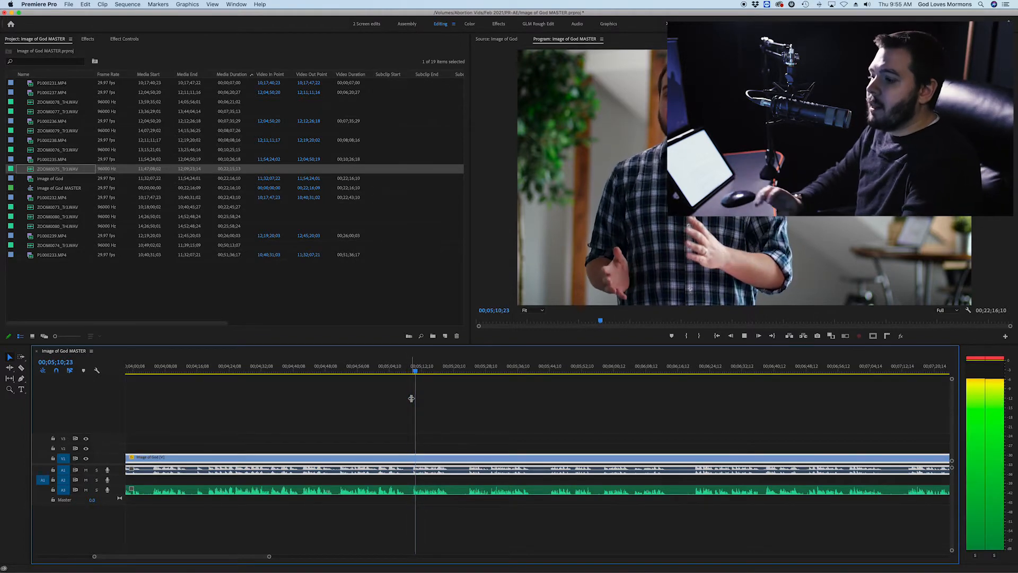
{"action": "key", "text": "space"}
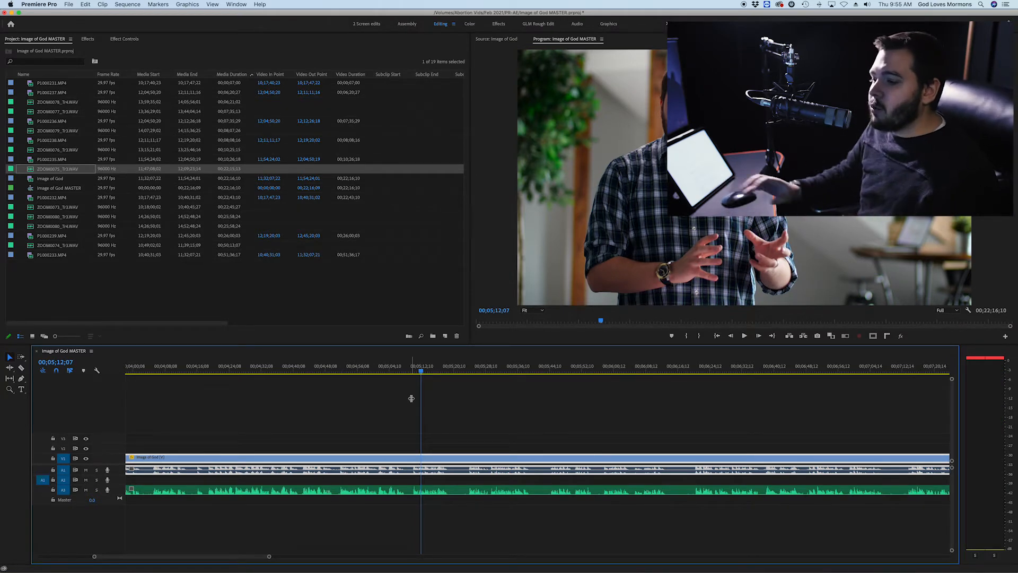
{"action": "left_click", "coordinate": [400, 402]}
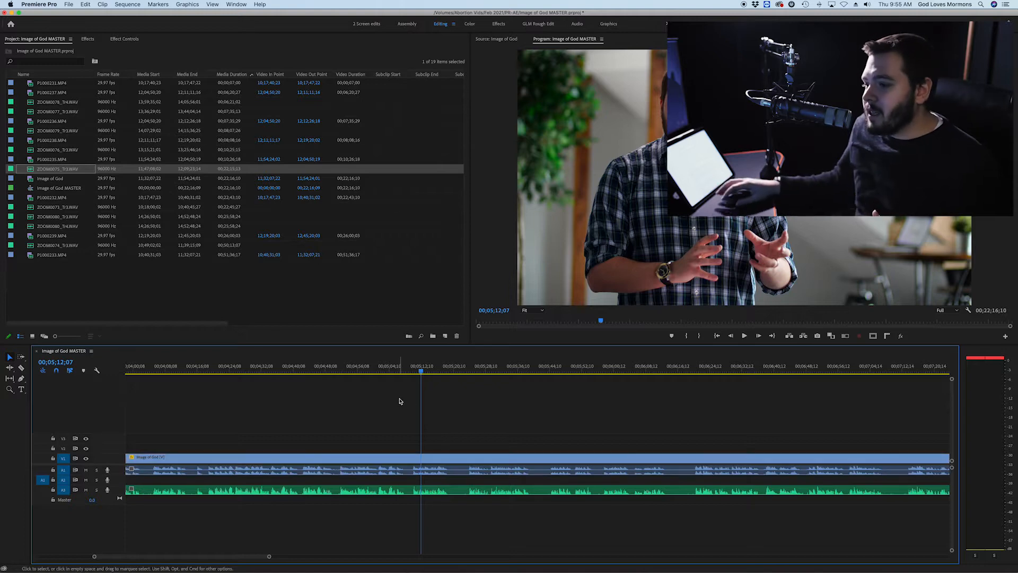
{"action": "left_click_drag", "start_coordinate": [366, 419], "coordinate": [466, 479]}
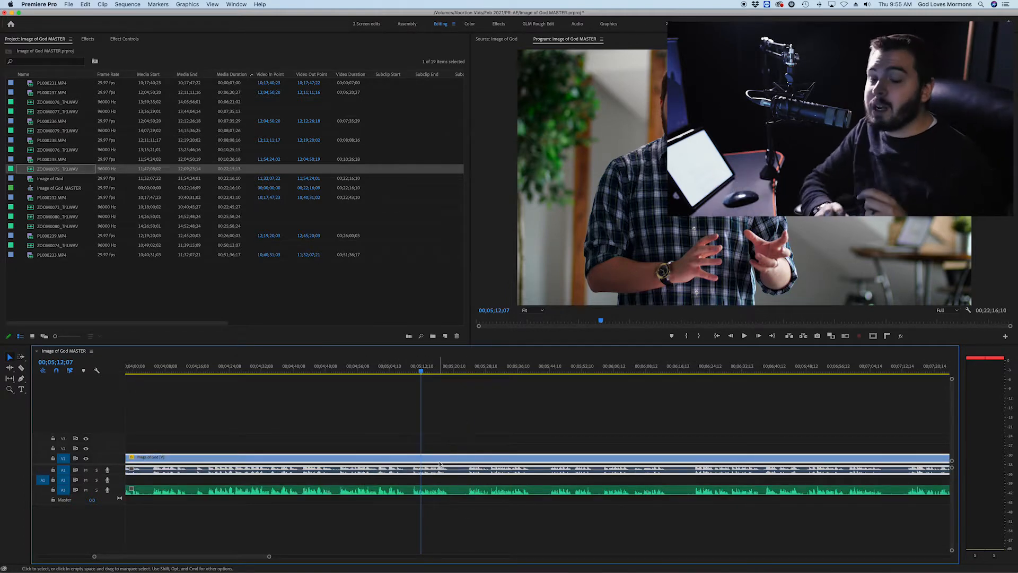
{"action": "left_click", "coordinate": [445, 439]}
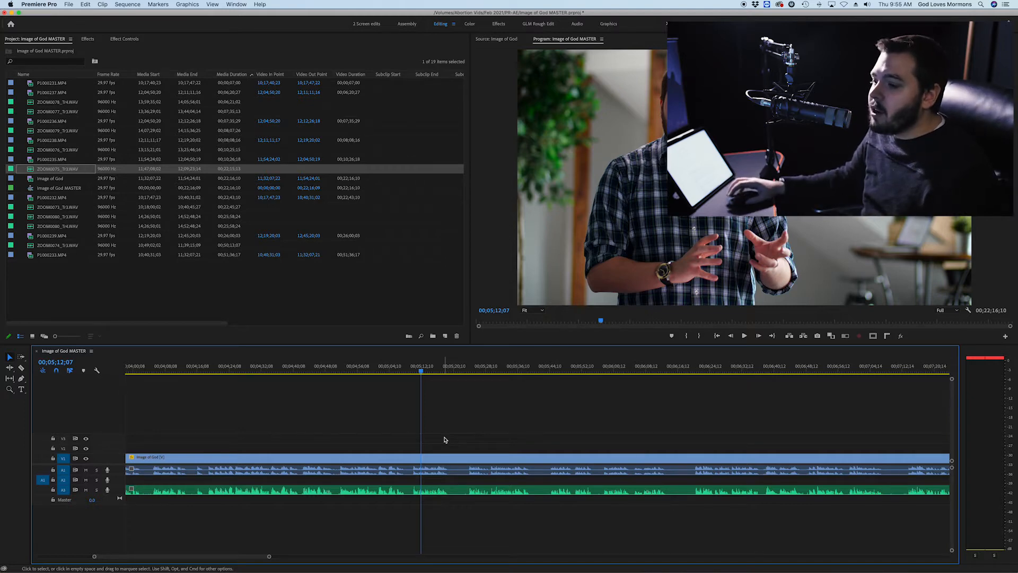
{"action": "left_click", "coordinate": [345, 490]}
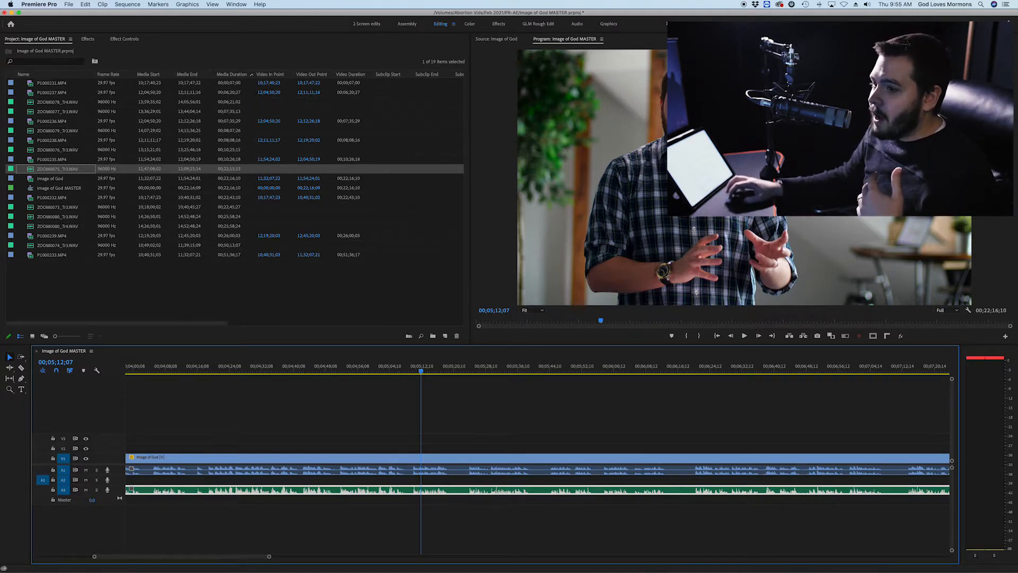
{"action": "left_click", "coordinate": [458, 513]}
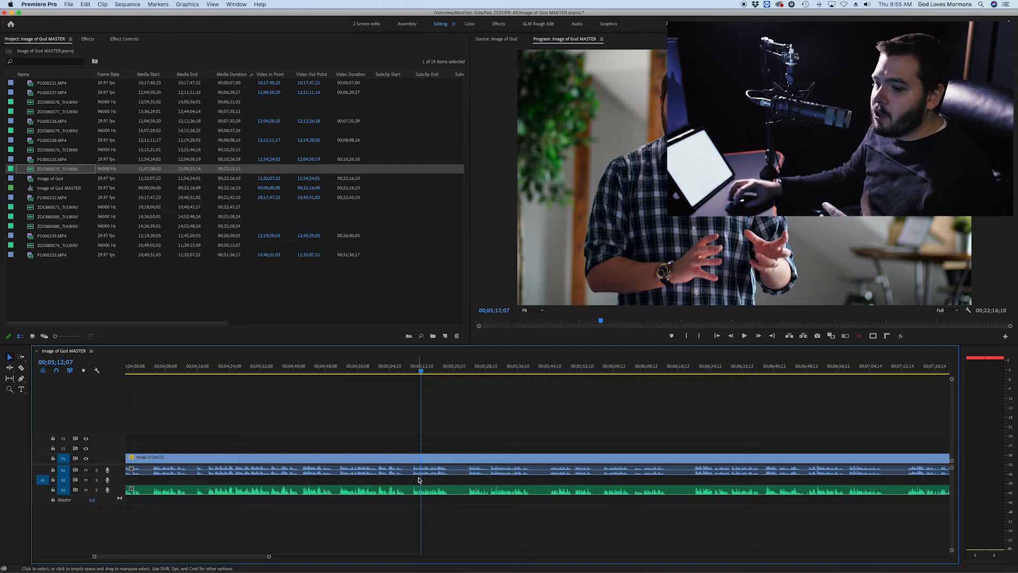
Mute A1 and play the sequence briefly from 00;05;09;24 with raised system volume to hear the external audio alone.
{"action": "left_click", "coordinate": [86, 471]}
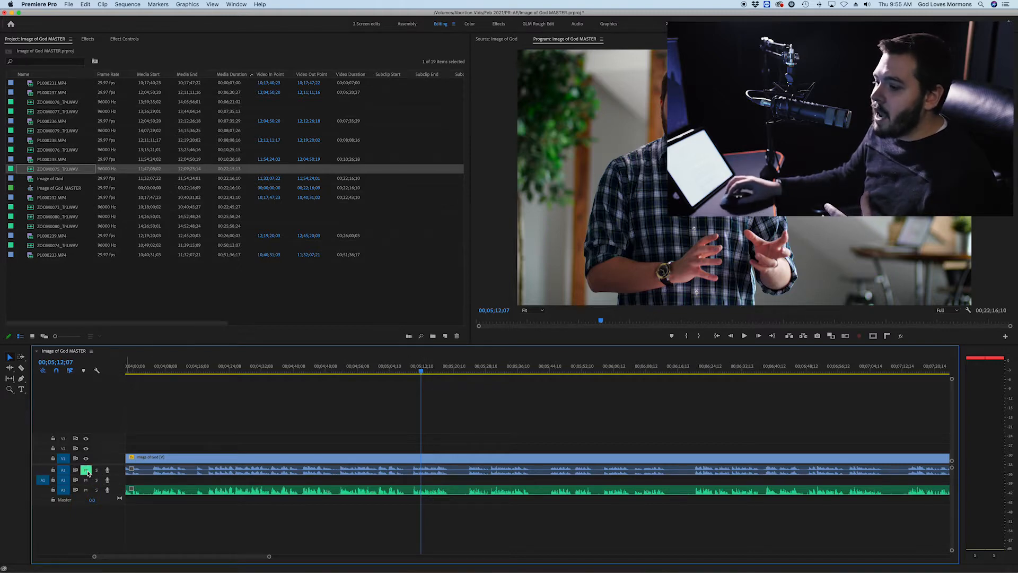
{"action": "left_click_drag", "start_coordinate": [427, 370], "coordinate": [411, 369]}
{"action": "key", "text": "space"}
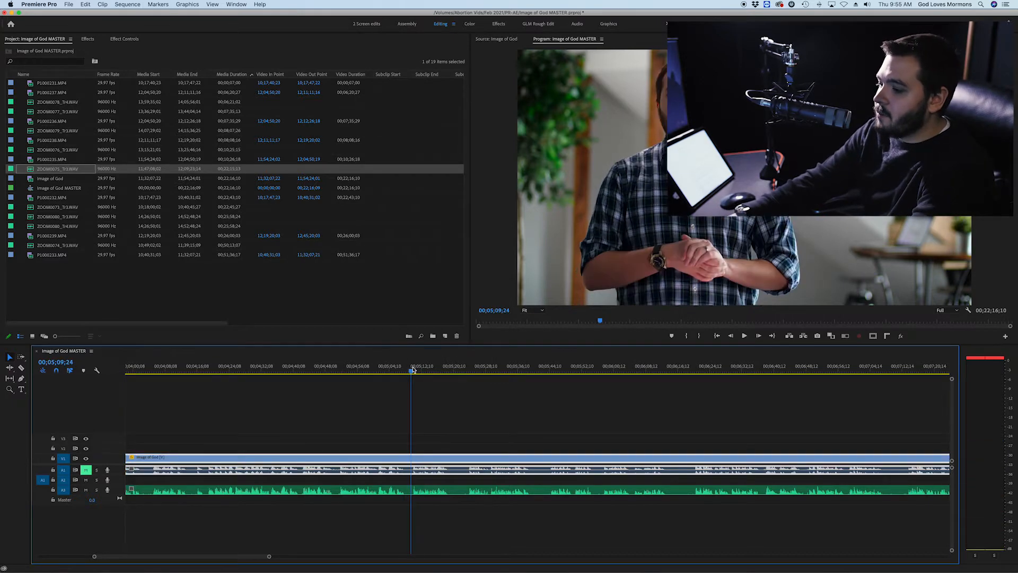
{"action": "key", "text": "XF86AudioRaiseVolume"}
{"action": "key", "text": "XF86AudioRaiseVolume"}
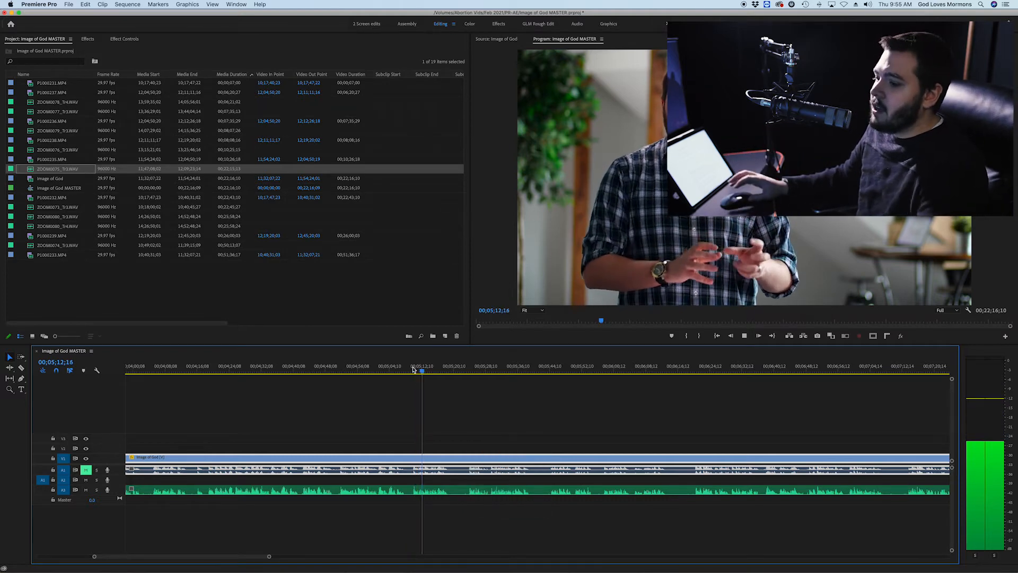
{"action": "key", "text": "space"}
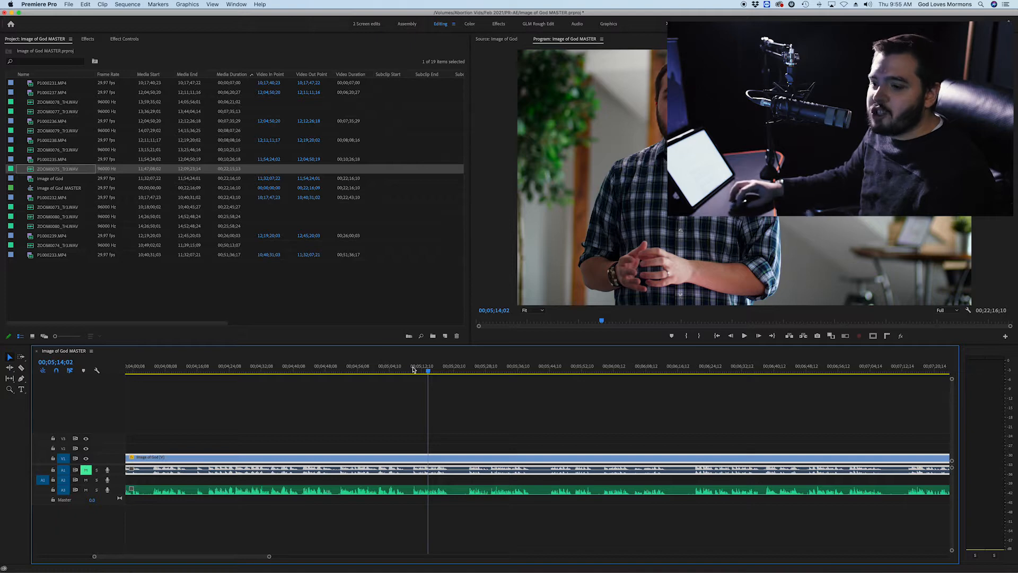
Unmute A1, solo A3 to play the external audio briefly from 00;05;13;02, and turn the solo off again.
{"action": "left_click", "coordinate": [253, 436]}
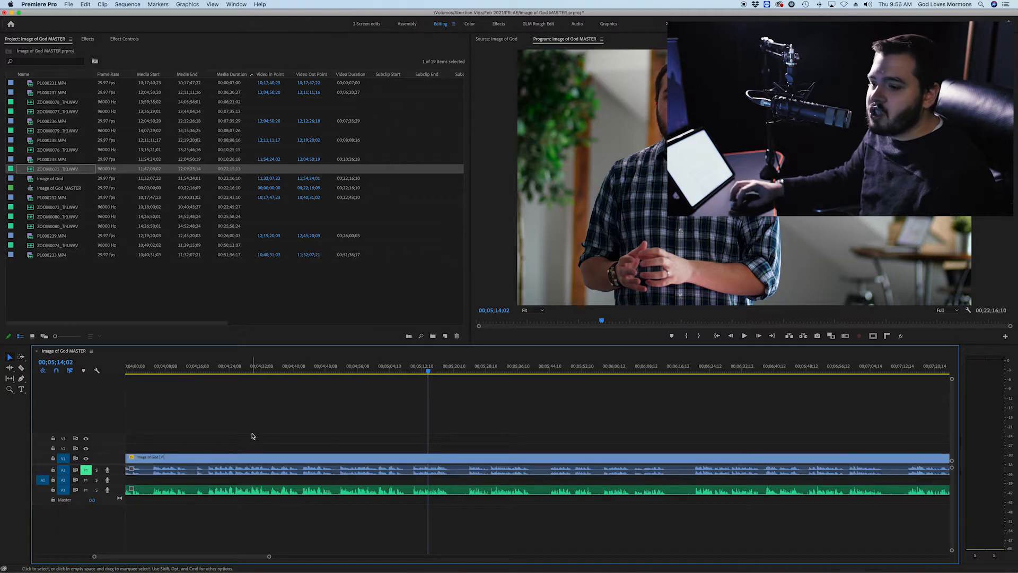
{"action": "left_click", "coordinate": [86, 470]}
{"action": "left_click", "coordinate": [97, 490]}
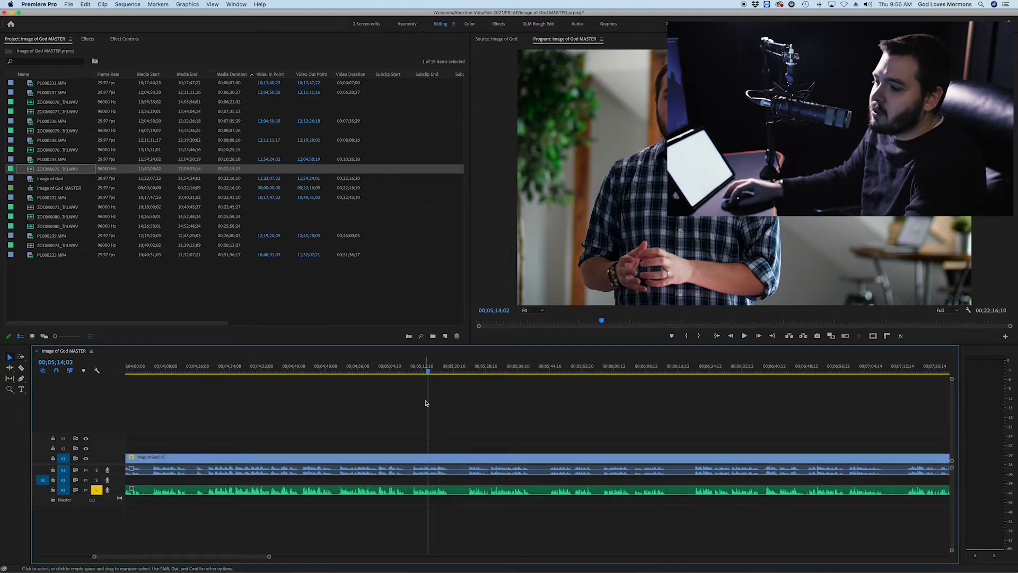
{"action": "left_click", "coordinate": [425, 372]}
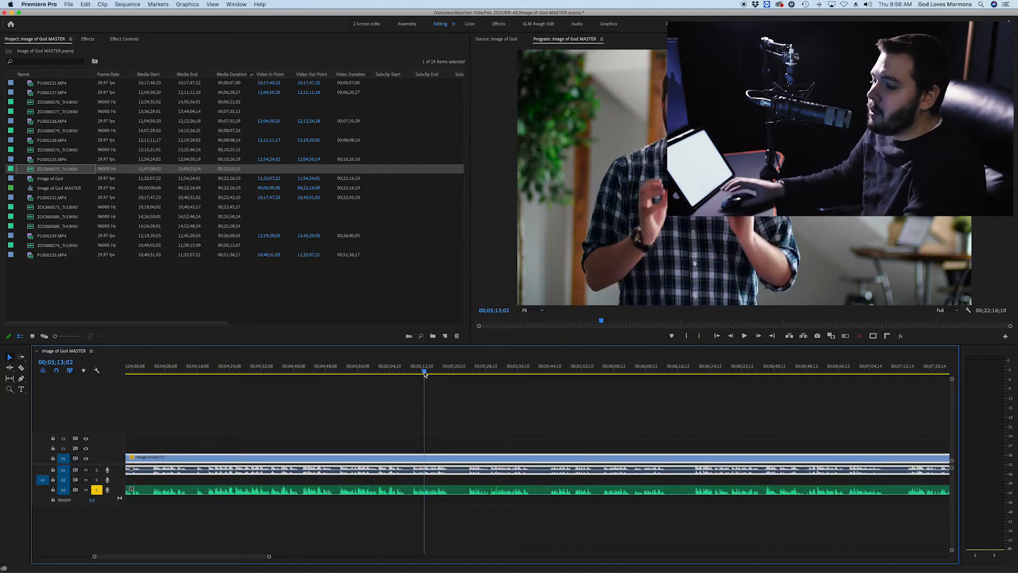
{"action": "key", "text": "space"}
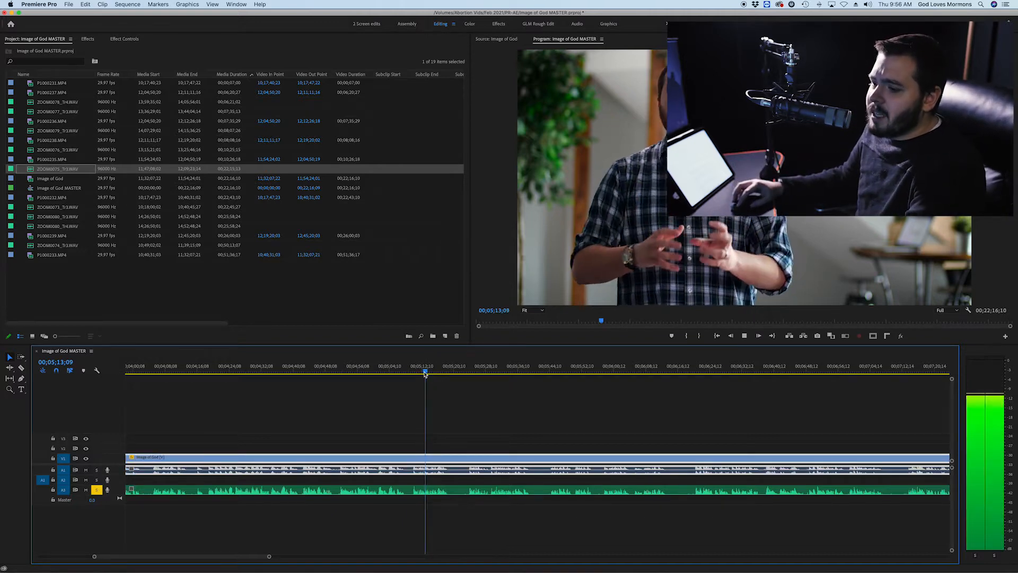
{"action": "key", "text": "space"}
{"action": "left_click", "coordinate": [96, 490]}
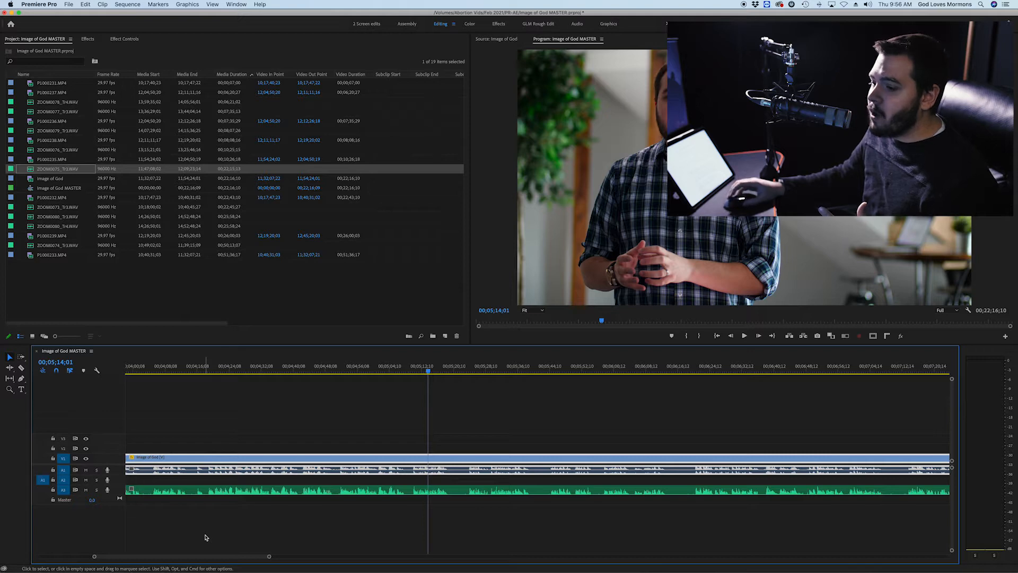
Open the external WAV clip on A3 for editing in Adobe Audition, postponing recovery of the previous session.
{"action": "left_click", "coordinate": [296, 498]}
{"action": "right_click", "coordinate": [295, 491]}
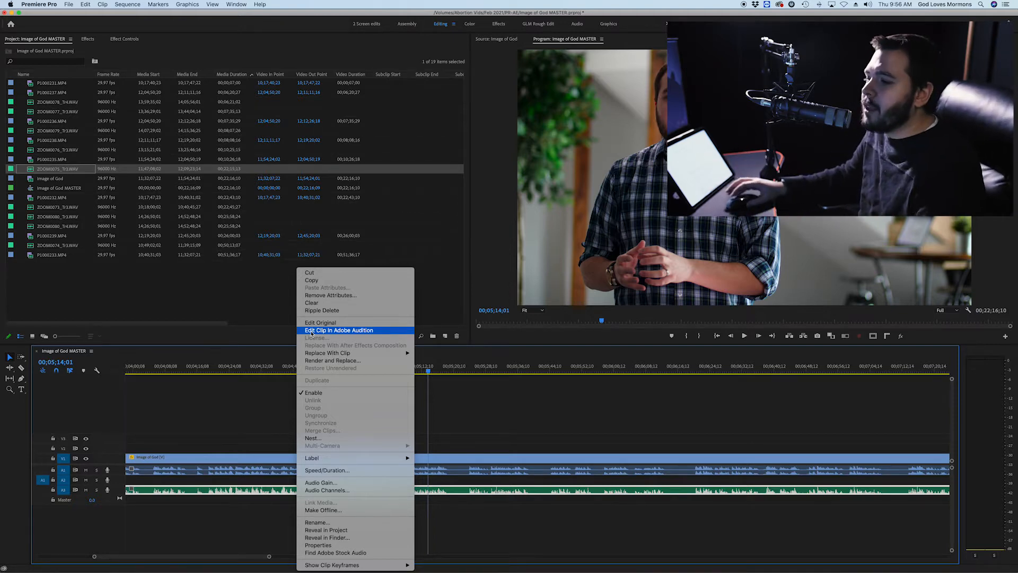
{"action": "left_click", "coordinate": [311, 331]}
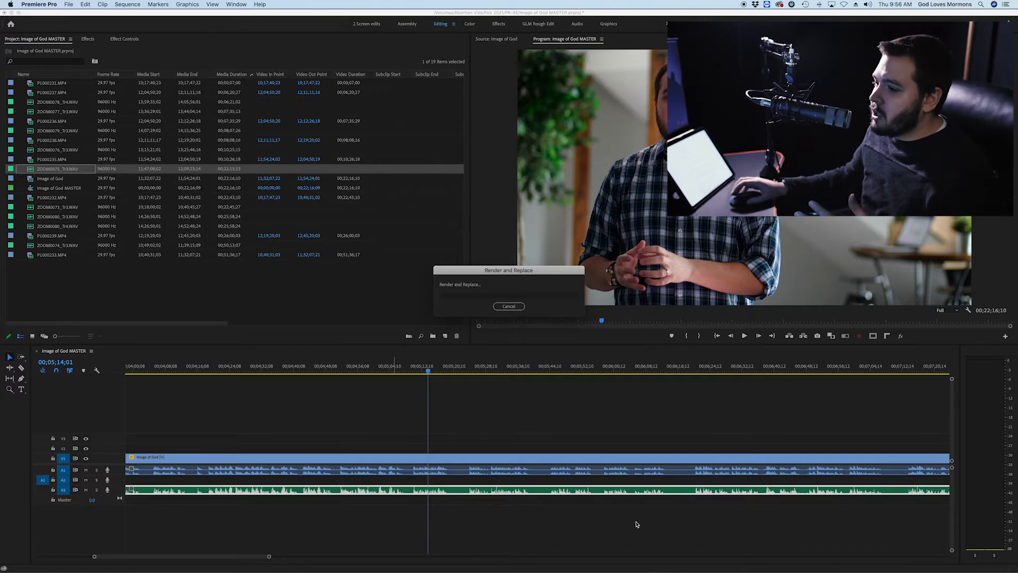
{"action": "mouse_move", "coordinate": [561, 563]}
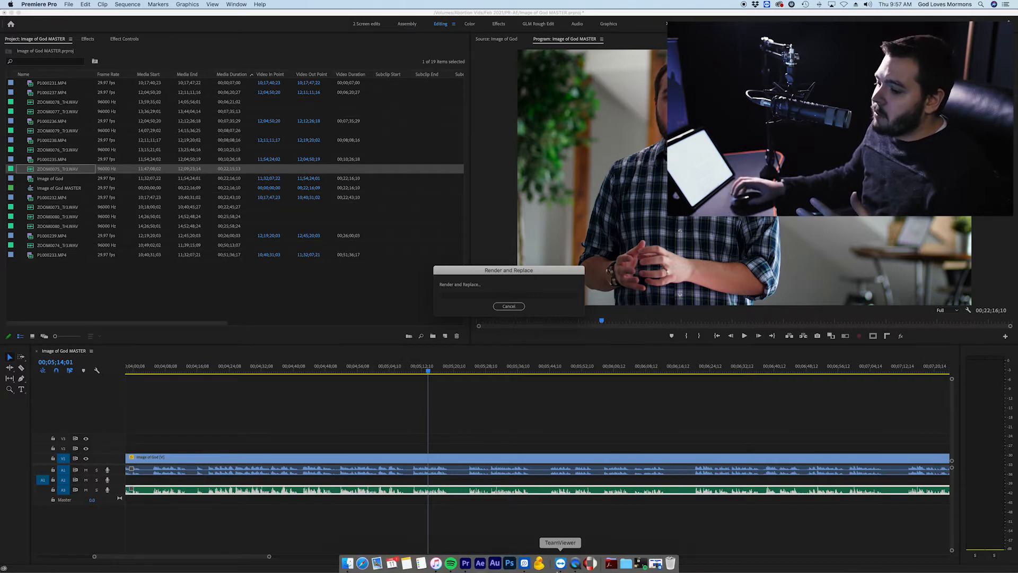
{"action": "mouse_move", "coordinate": [496, 569]}
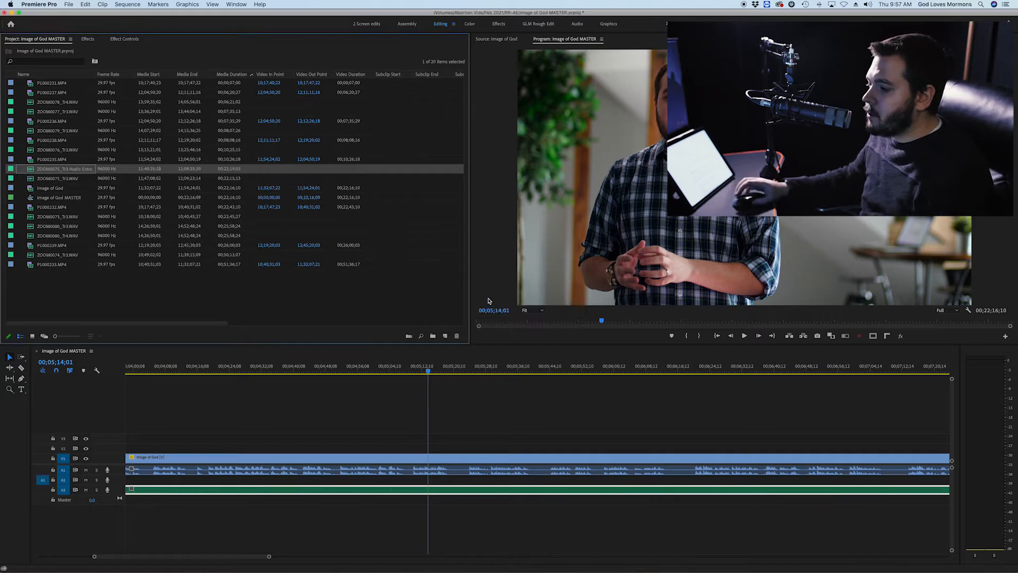
{"action": "left_click", "coordinate": [496, 566]}
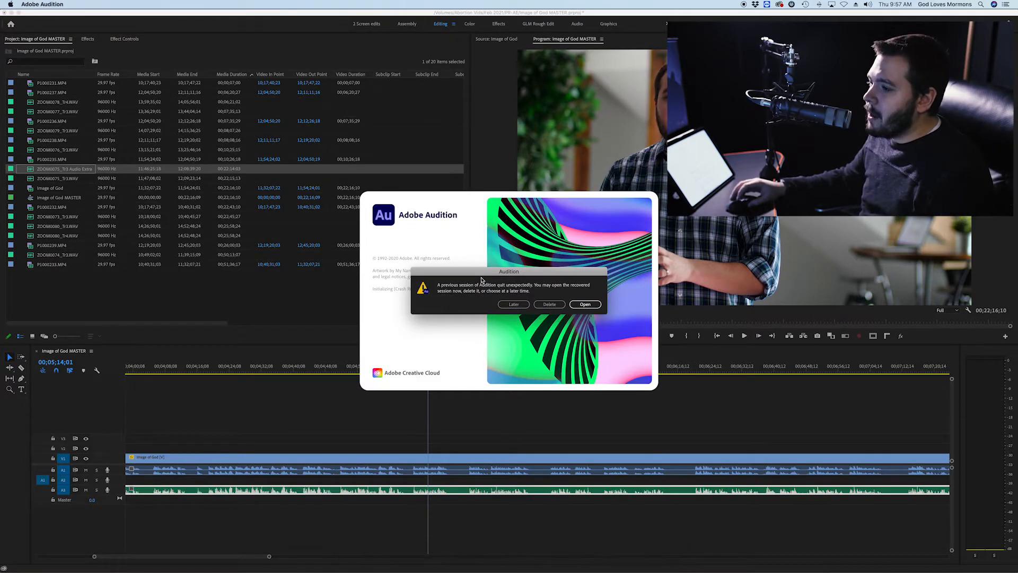
{"action": "left_click", "coordinate": [508, 305]}
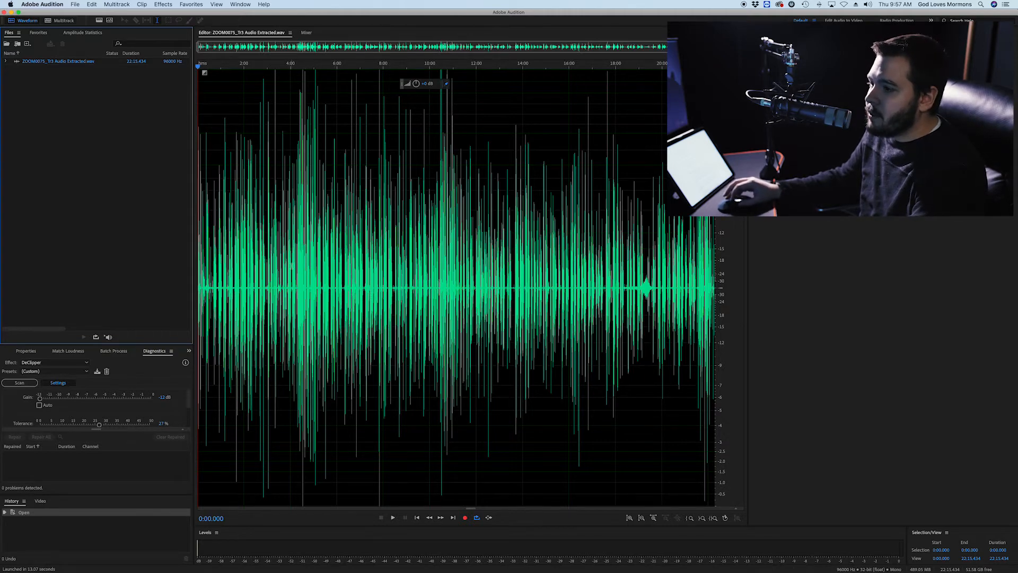
Play a short stretch of the extracted audio waveform from about 4:07 to hear the speech.
{"action": "scroll", "coordinate": [291, 267], "scroll_direction": "up", "scroll_amount": 15}
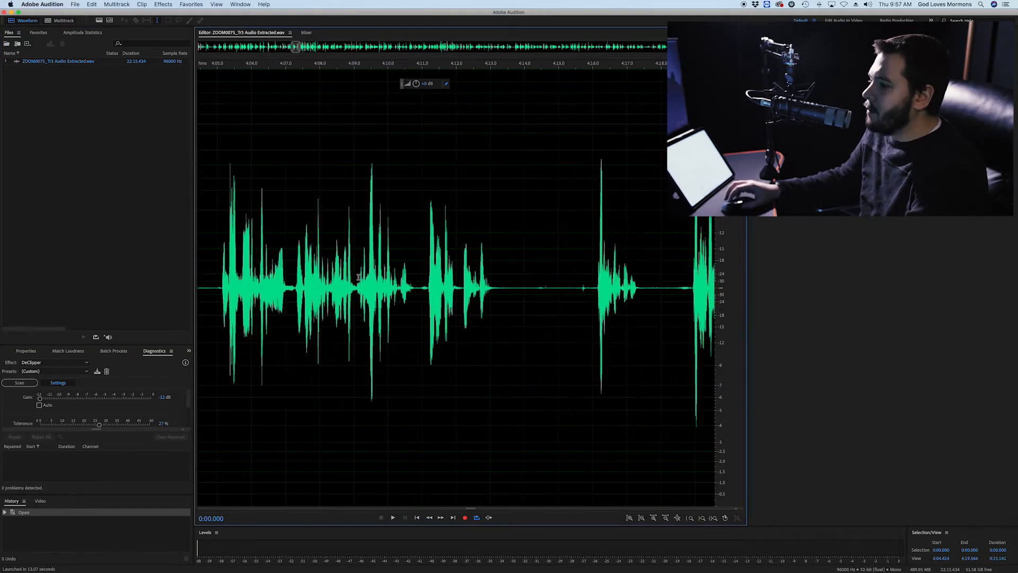
{"action": "scroll", "coordinate": [359, 277], "scroll_direction": "up", "scroll_amount": 2}
{"action": "left_click", "coordinate": [265, 280]}
{"action": "key", "text": "space"}
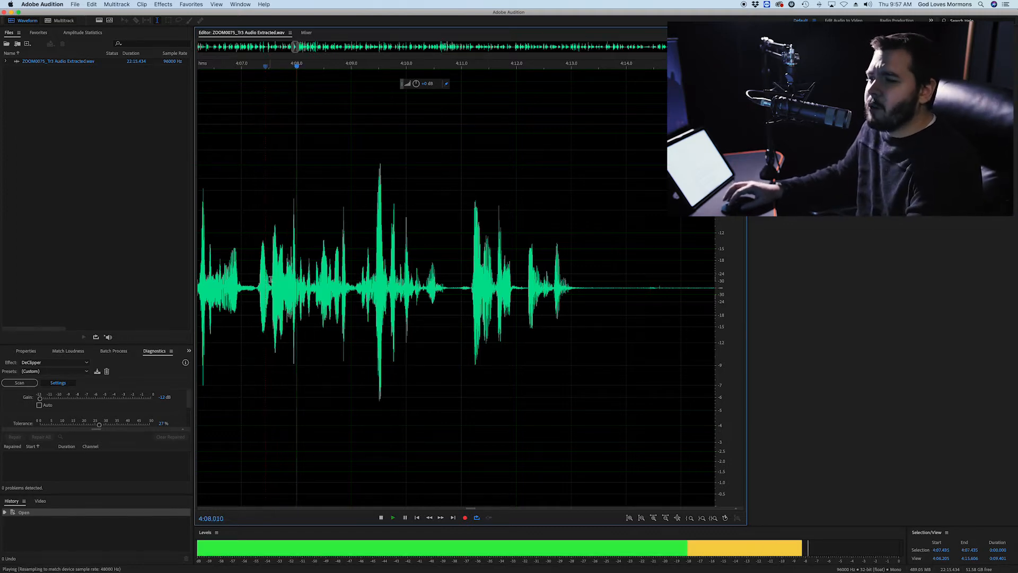
{"action": "key", "text": "space"}
Select a noise-only stretch of about 0.15 seconds starting at 3:38.200 in the silent gap and preview it.
{"action": "scroll", "coordinate": [270, 280], "scroll_direction": "down", "scroll_amount": 4}
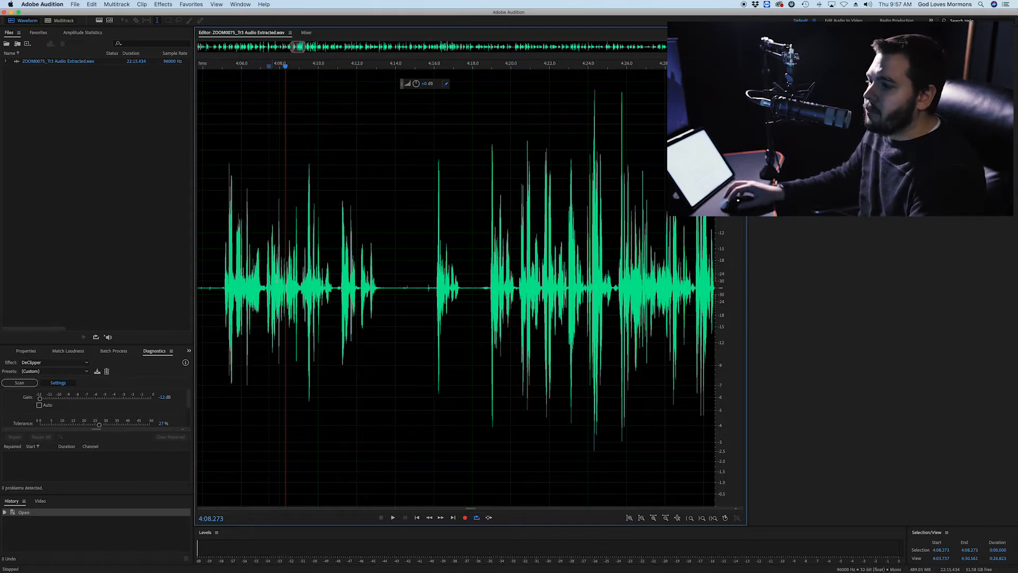
{"action": "scroll", "coordinate": [378, 274], "scroll_direction": "down", "scroll_amount": 10}
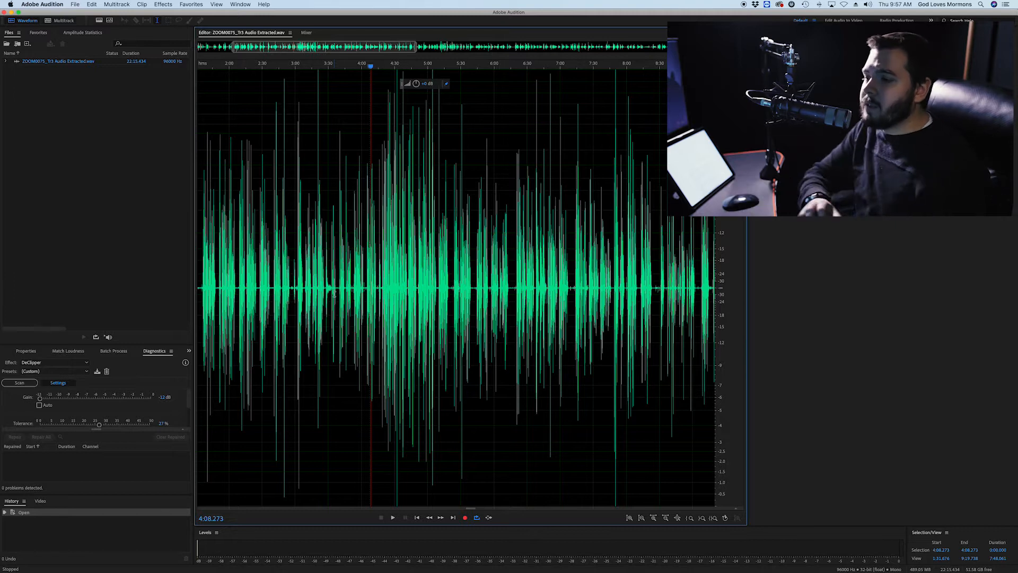
{"action": "scroll", "coordinate": [334, 291], "scroll_direction": "up", "scroll_amount": 2}
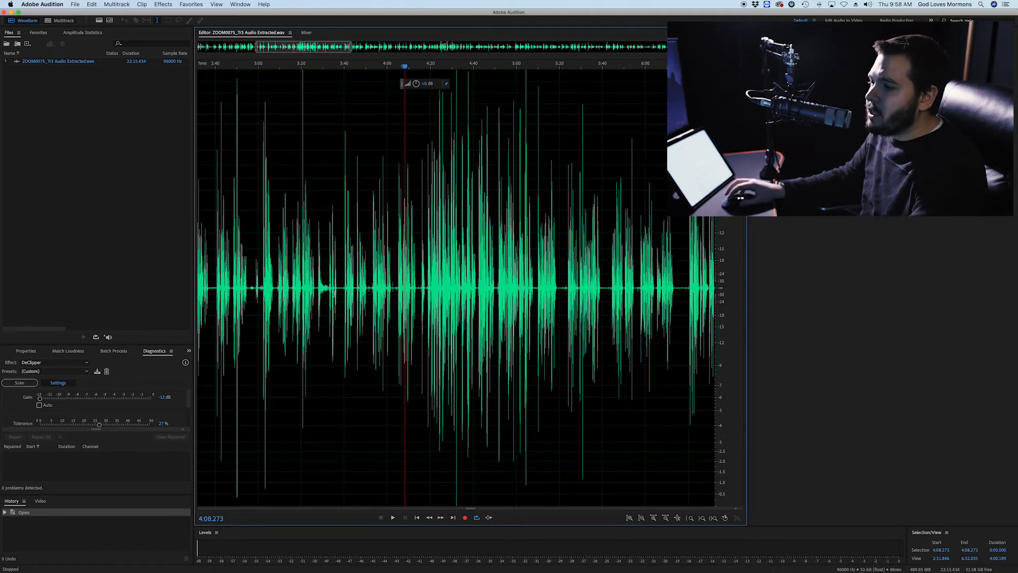
{"action": "scroll", "coordinate": [338, 288], "scroll_direction": "up", "scroll_amount": 2}
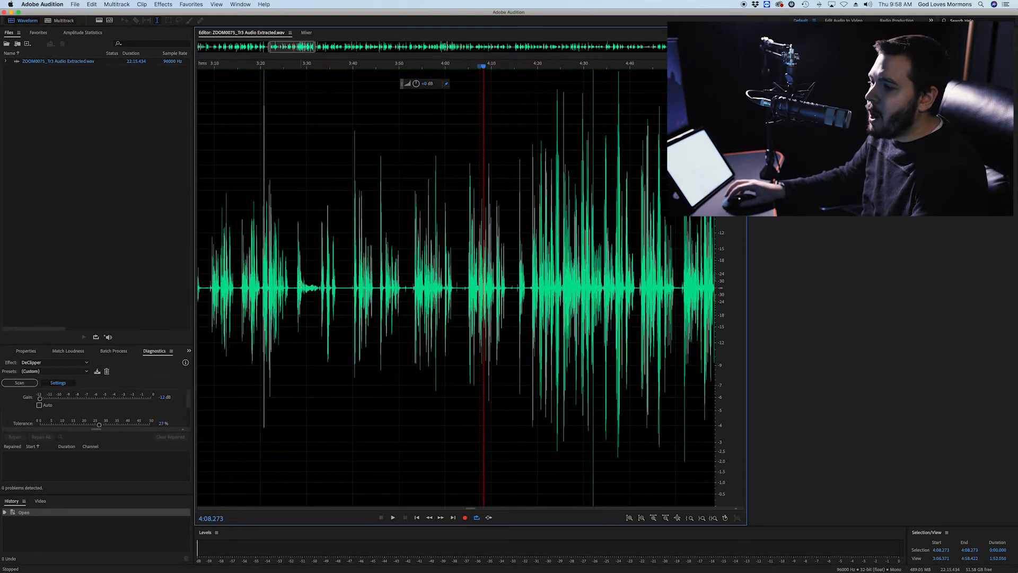
{"action": "scroll", "coordinate": [335, 293], "scroll_direction": "up", "scroll_amount": 3}
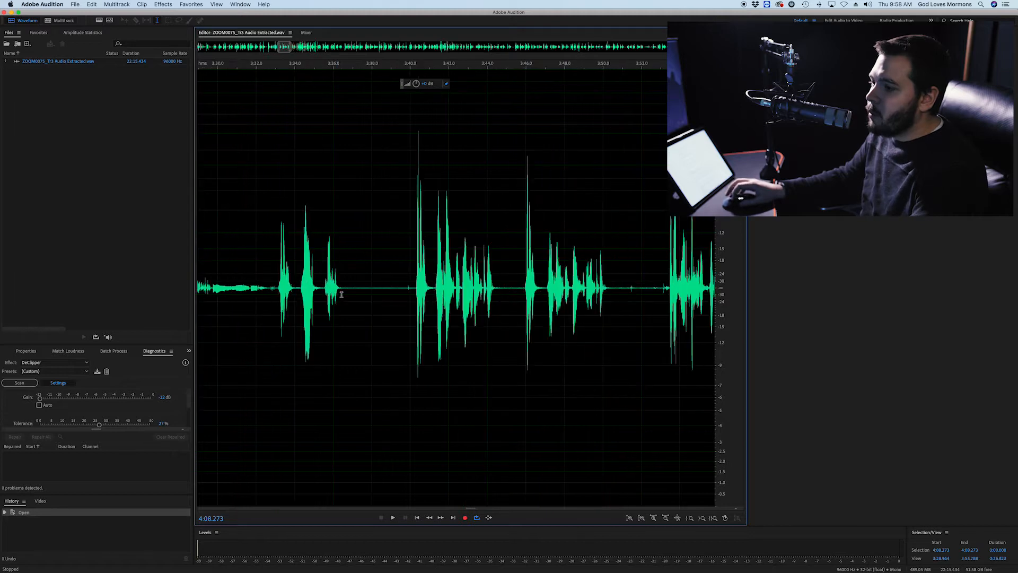
{"action": "scroll", "coordinate": [382, 298], "scroll_direction": "up", "scroll_amount": 3}
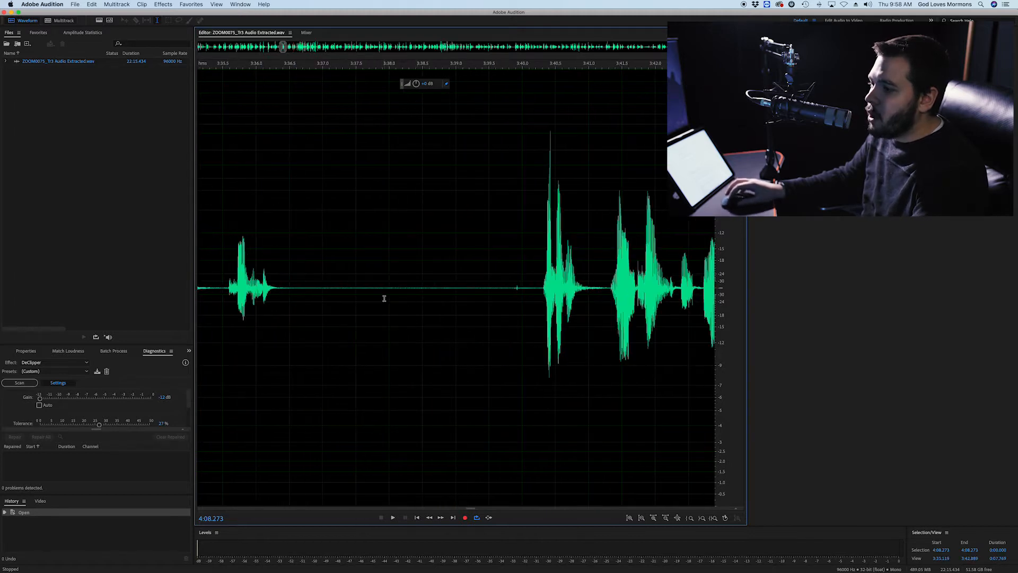
{"action": "left_click_drag", "start_coordinate": [500, 289], "coordinate": [506, 289]}
{"action": "scroll", "coordinate": [503, 304], "scroll_direction": "up", "scroll_amount": 1}
{"action": "left_click", "coordinate": [475, 304]}
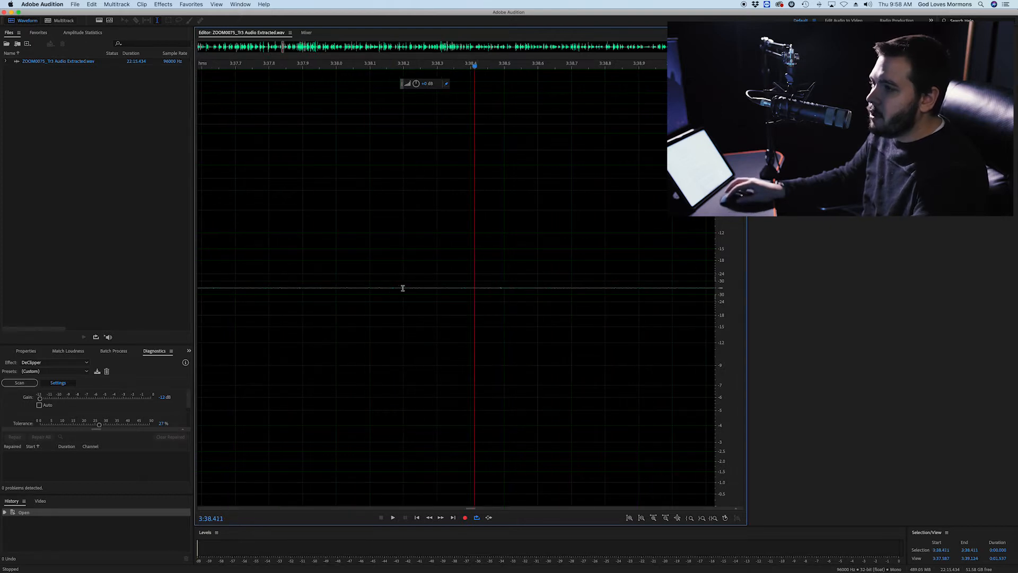
{"action": "mouse_move", "coordinate": [438, 288]}
{"action": "left_mouse_down"}
{"action": "mouse_move", "coordinate": [461, 288]}
{"action": "mouse_move", "coordinate": [405, 291]}
{"action": "mouse_move", "coordinate": [456, 292]}
{"action": "left_mouse_up"}
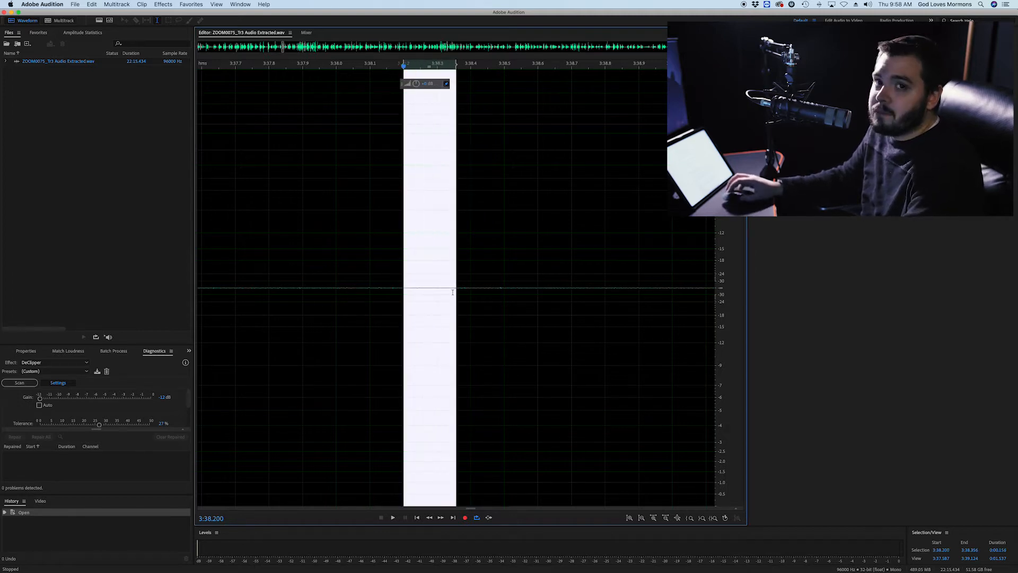
{"action": "key", "text": "space"}
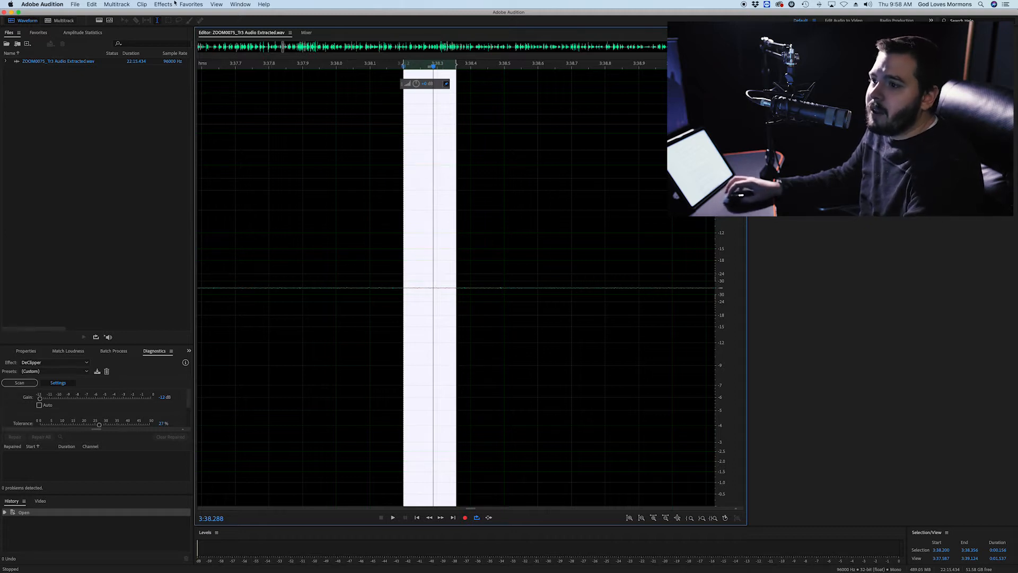
Apply the Noise Reduction (process) effect to the selection and capture its noise print.
{"action": "left_click", "coordinate": [164, 4]}
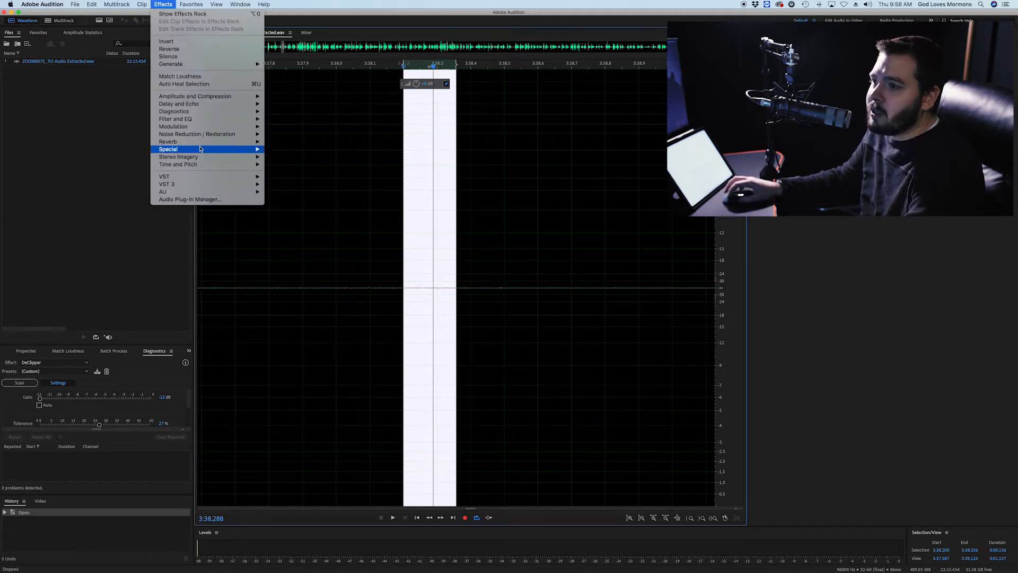
{"action": "mouse_move", "coordinate": [201, 136]}
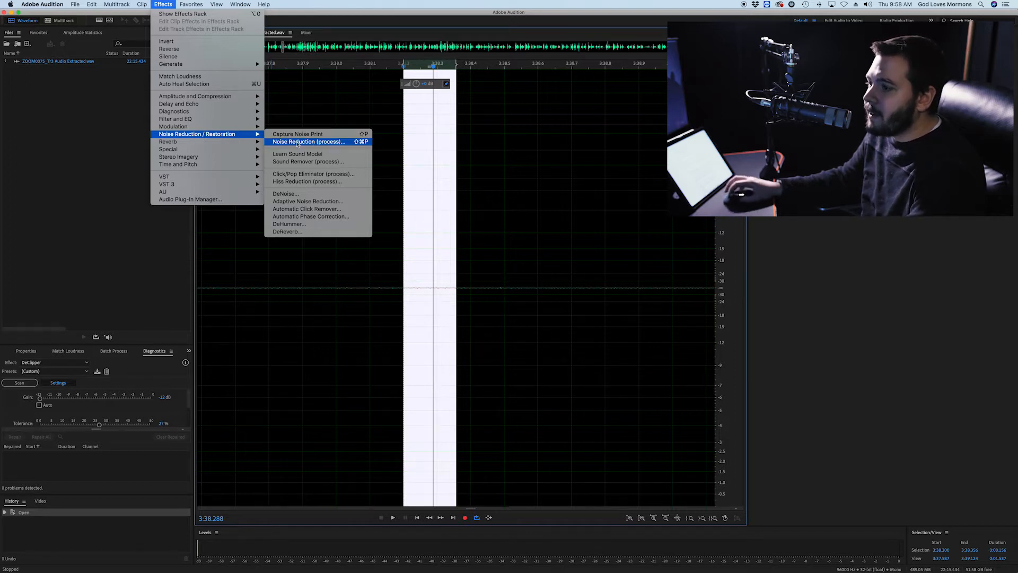
{"action": "left_click", "coordinate": [361, 142]}
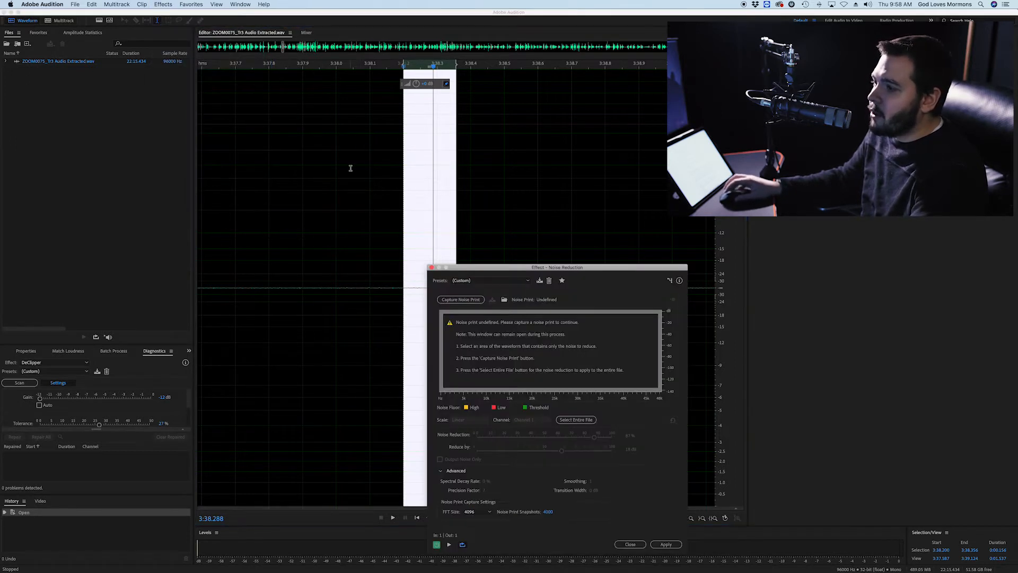
{"action": "left_click_drag", "start_coordinate": [499, 272], "coordinate": [583, 192]}
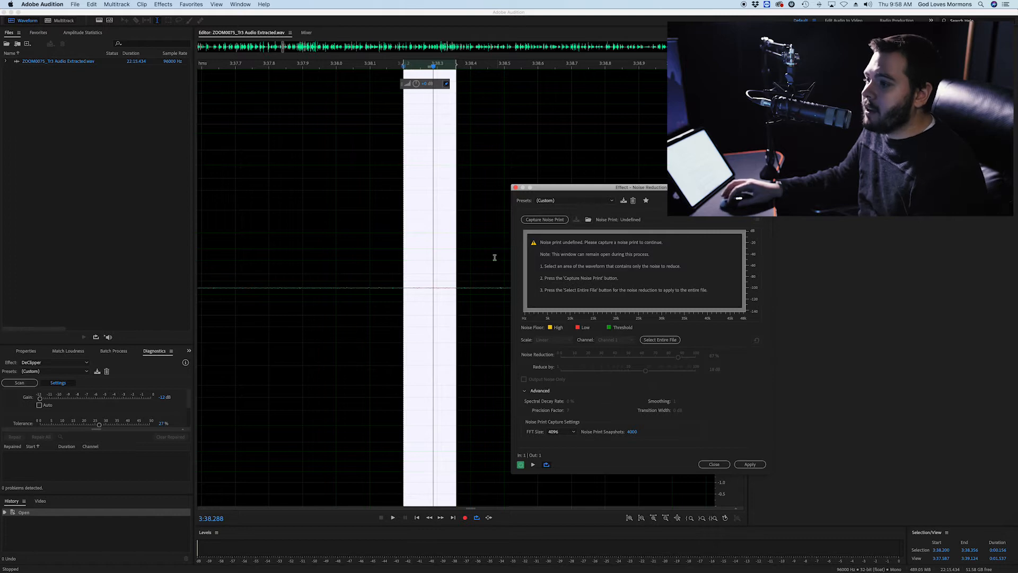
{"action": "left_click", "coordinate": [532, 221]}
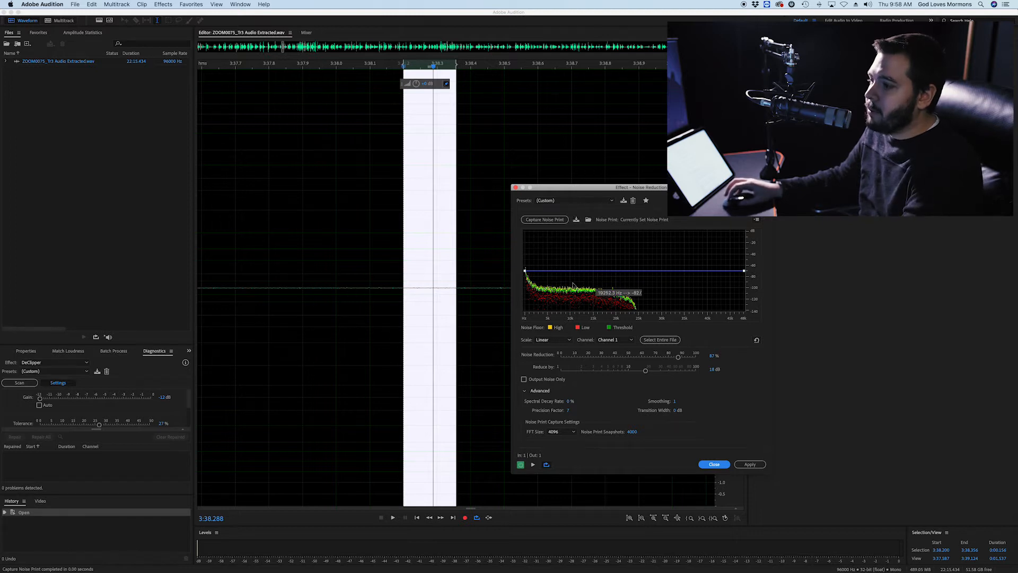
Preview the selected noise briefly and load the Lobby_echo preset for the noise reduction.
{"action": "key", "text": "space"}
{"action": "left_click", "coordinate": [574, 200]}
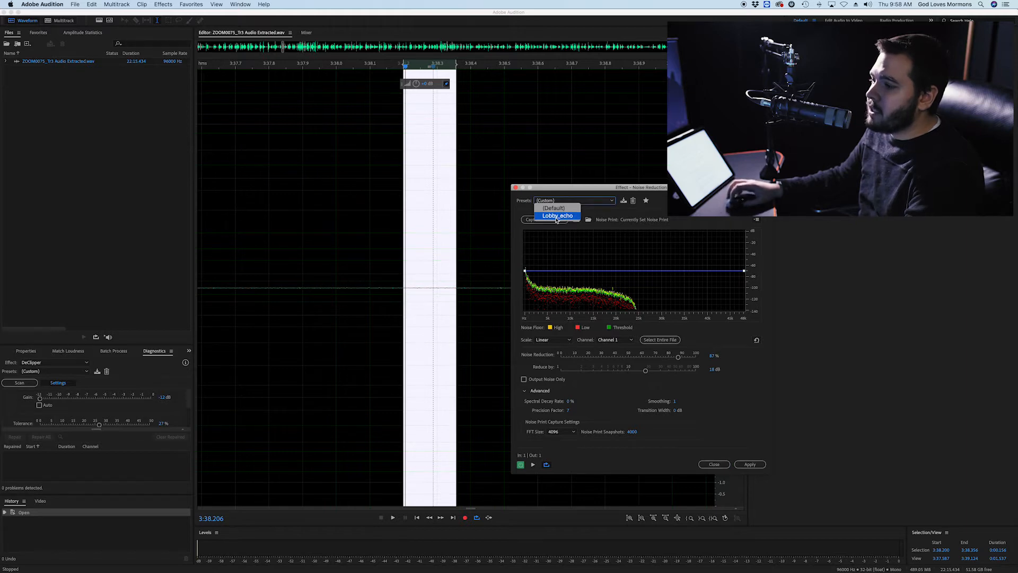
{"action": "left_click", "coordinate": [557, 217]}
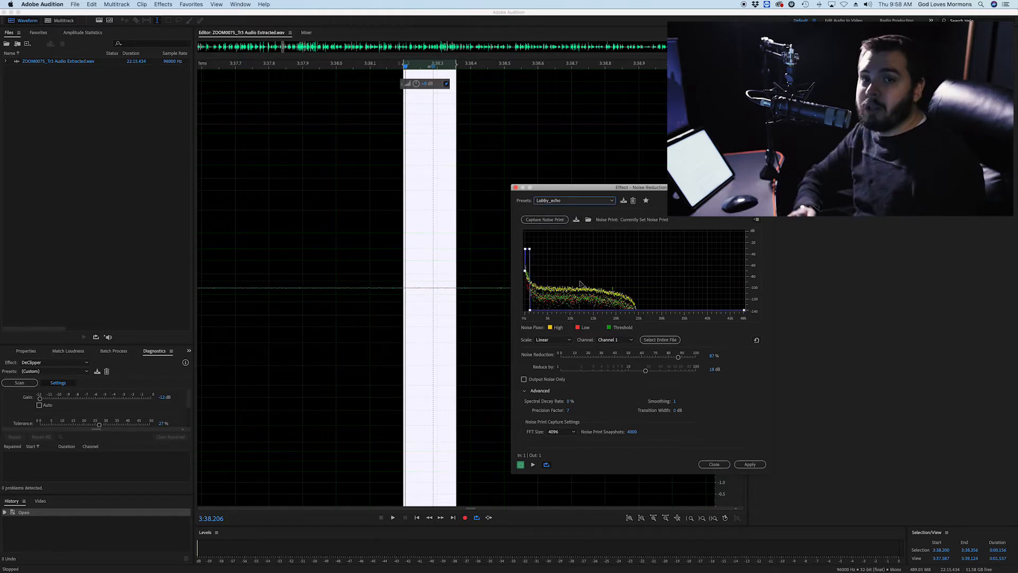
{"action": "scroll", "coordinate": [393, 299], "scroll_direction": "down", "scroll_amount": 5}
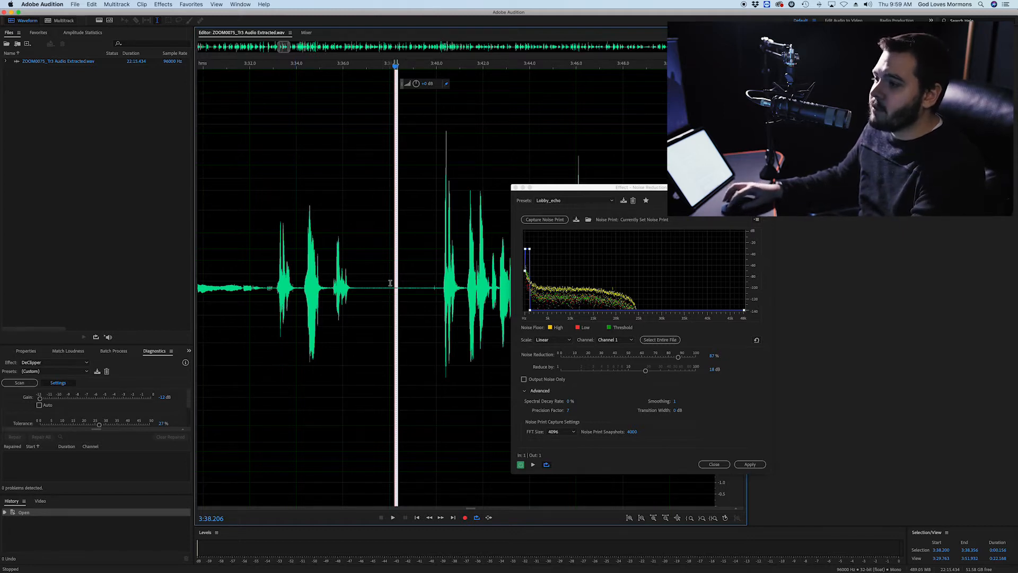
{"action": "scroll", "coordinate": [393, 291], "scroll_direction": "up", "scroll_amount": 5}
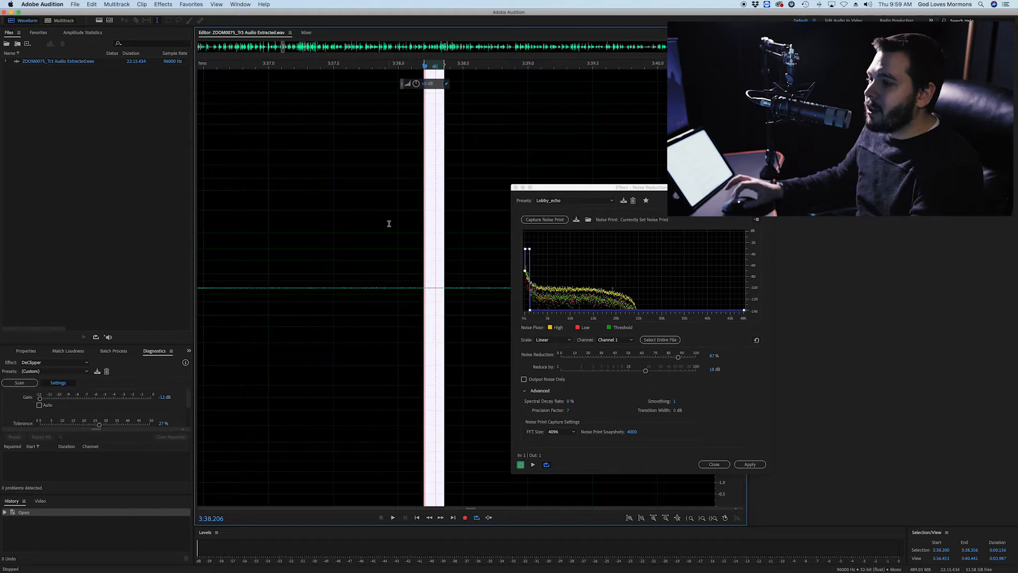
Select the entire extracted recording and apply the Noise Reduction effect to it with the Lobby_echo preset.
{"action": "scroll", "coordinate": [389, 223], "scroll_direction": "down", "scroll_amount": 5}
{"action": "left_click", "coordinate": [404, 232]}
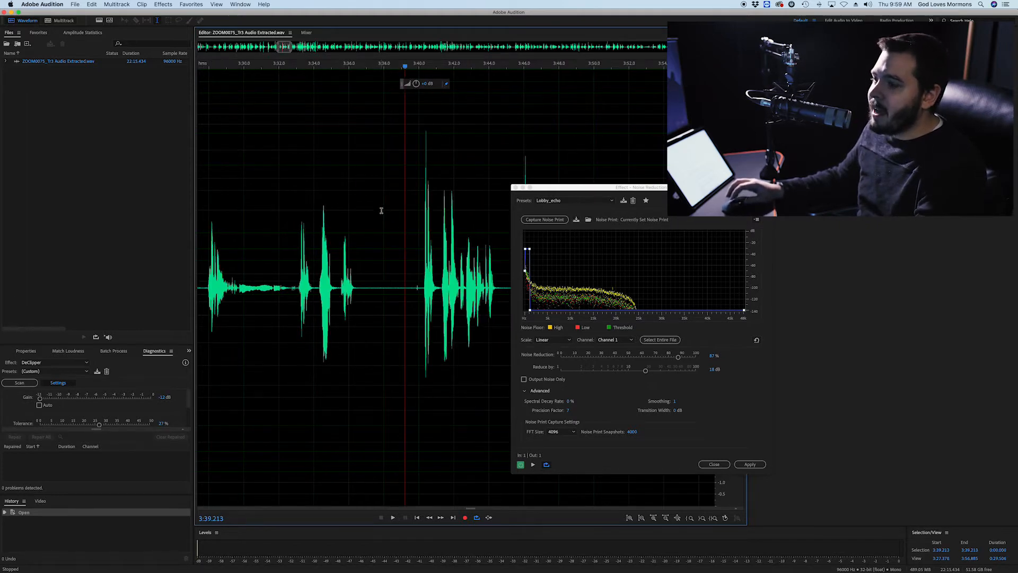
{"action": "scroll", "coordinate": [382, 211], "scroll_direction": "down", "scroll_amount": 3}
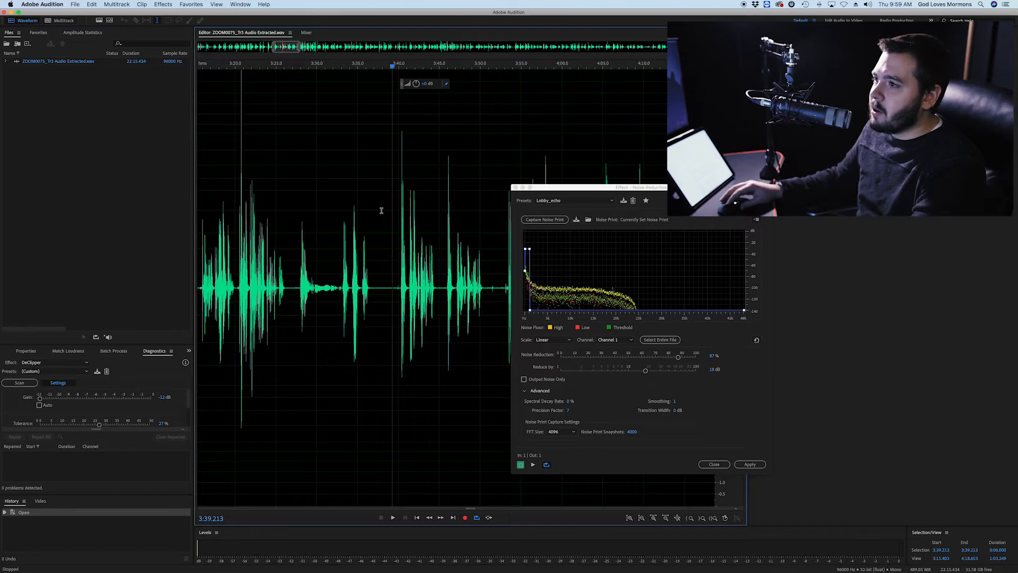
{"action": "key", "text": "super+a"}
{"action": "scroll", "coordinate": [383, 219], "scroll_direction": "down", "scroll_amount": 5}
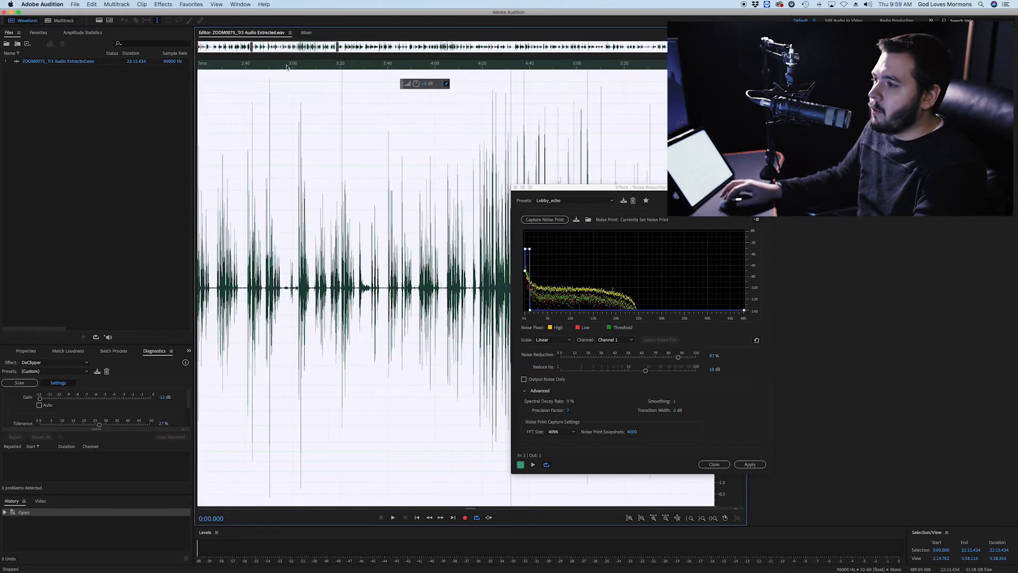
{"action": "scroll", "coordinate": [378, 153], "scroll_direction": "down", "scroll_amount": 4}
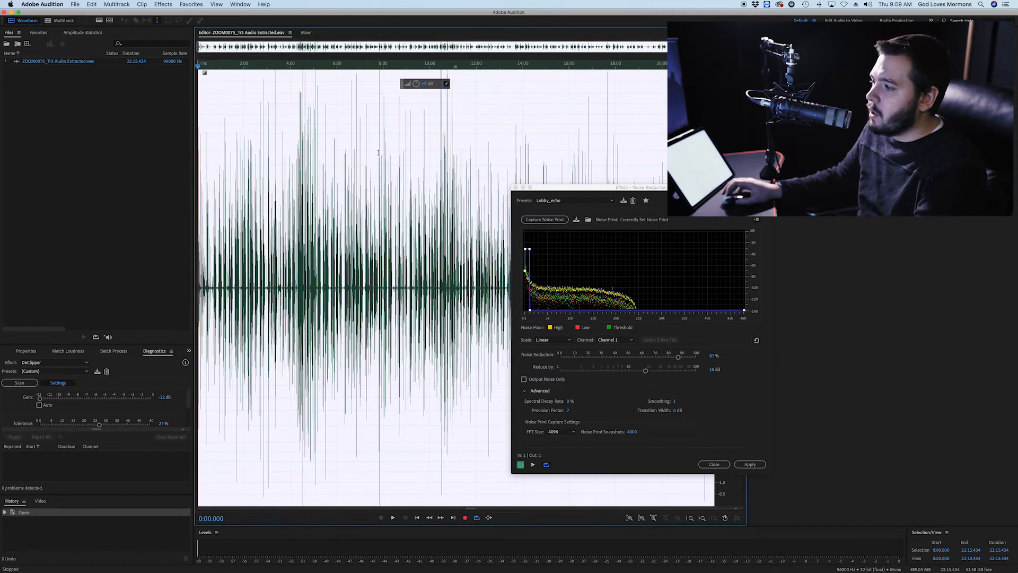
{"action": "left_click_drag", "start_coordinate": [553, 193], "coordinate": [439, 136]}
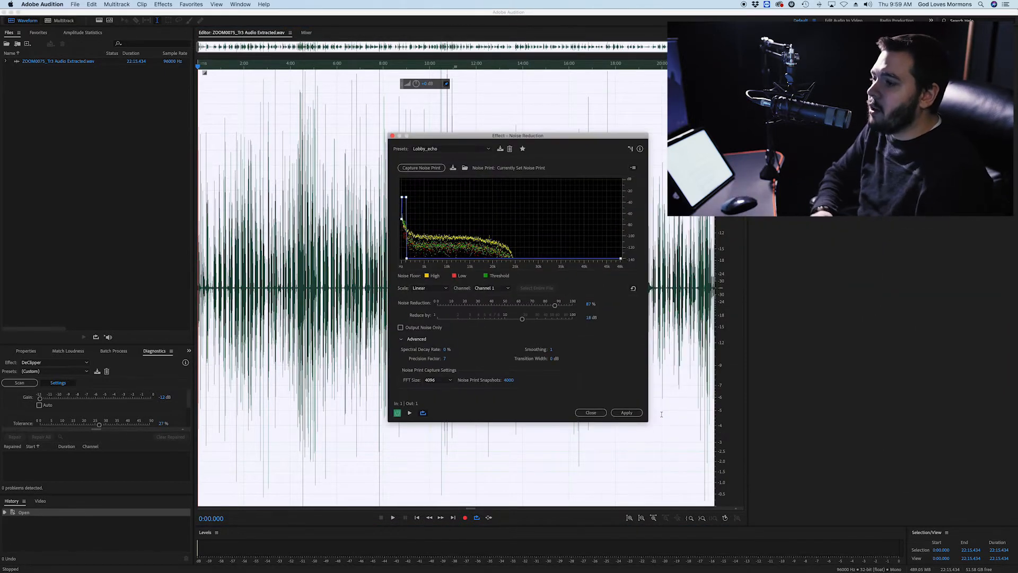
{"action": "left_click", "coordinate": [627, 413]}
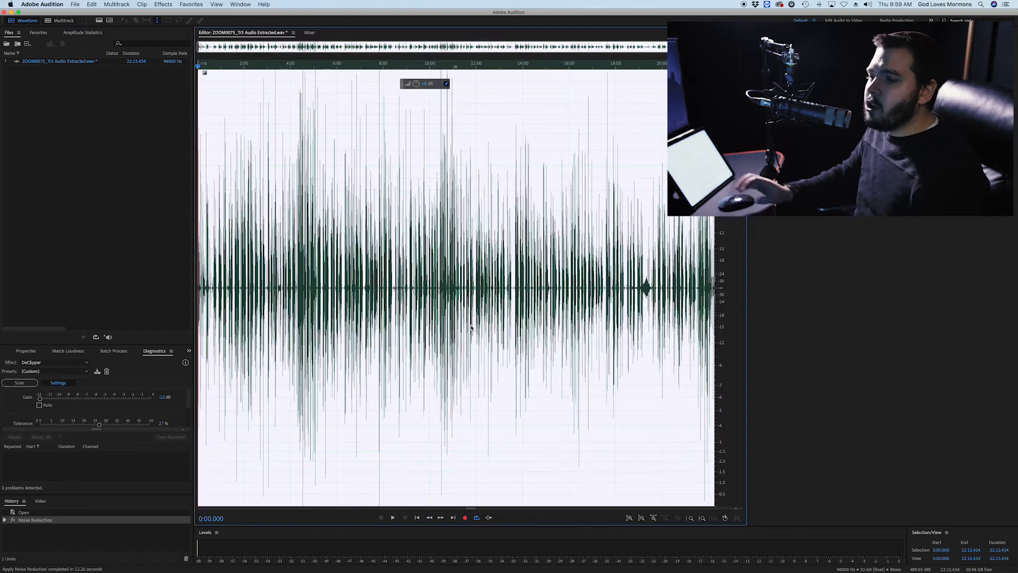
Play a short stretch of the noise-reduced audio from about 10:51 at a slightly higher system volume.
{"action": "left_click", "coordinate": [471, 327]}
{"action": "left_click", "coordinate": [449, 288]}
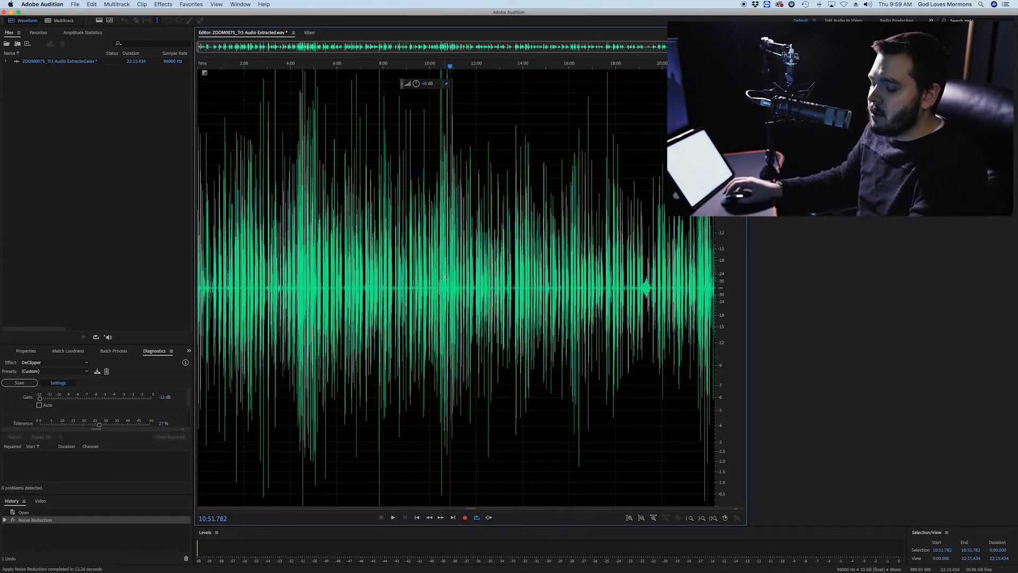
{"action": "key", "text": "XF86AudioRaiseVolume"}
{"action": "key", "text": "space"}
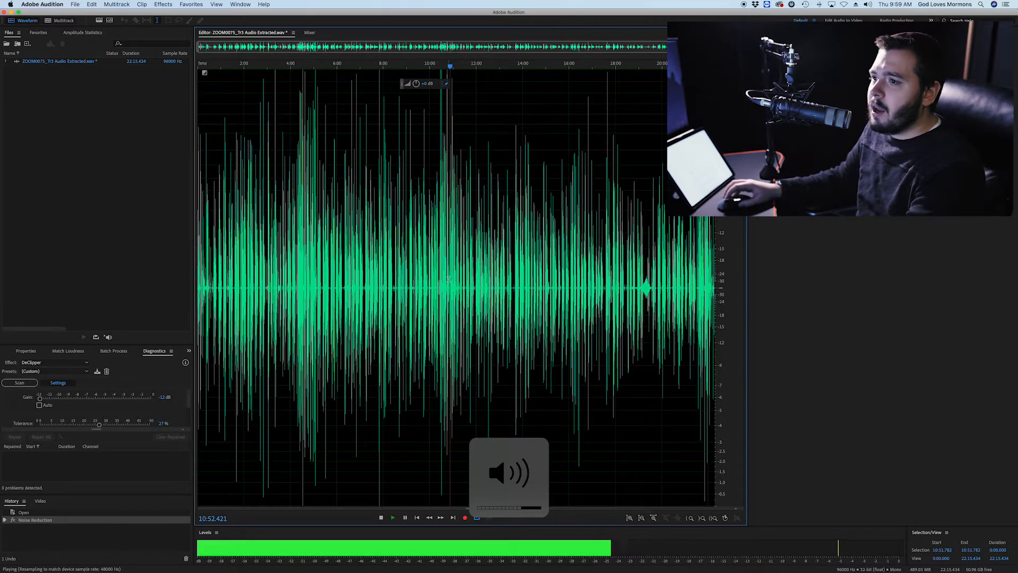
{"action": "key", "text": "space"}
Try the Pitch Shifter on the recording at -5 semi-tones and -13 cents, preview it from about 5:36 and close it unapplied.
{"action": "key", "text": "super+a"}
{"action": "left_click", "coordinate": [163, 4]}
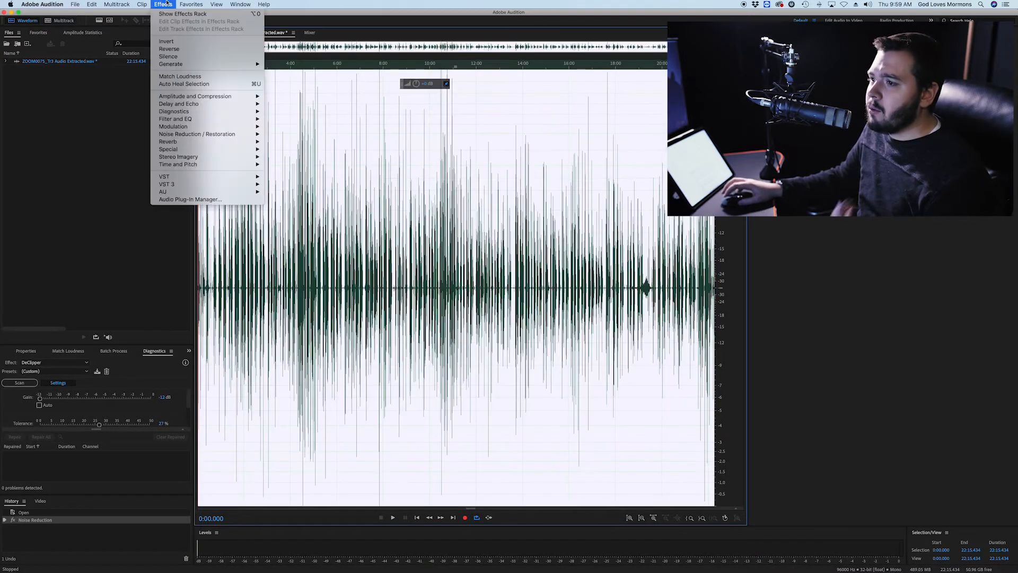
{"action": "mouse_move", "coordinate": [213, 134]}
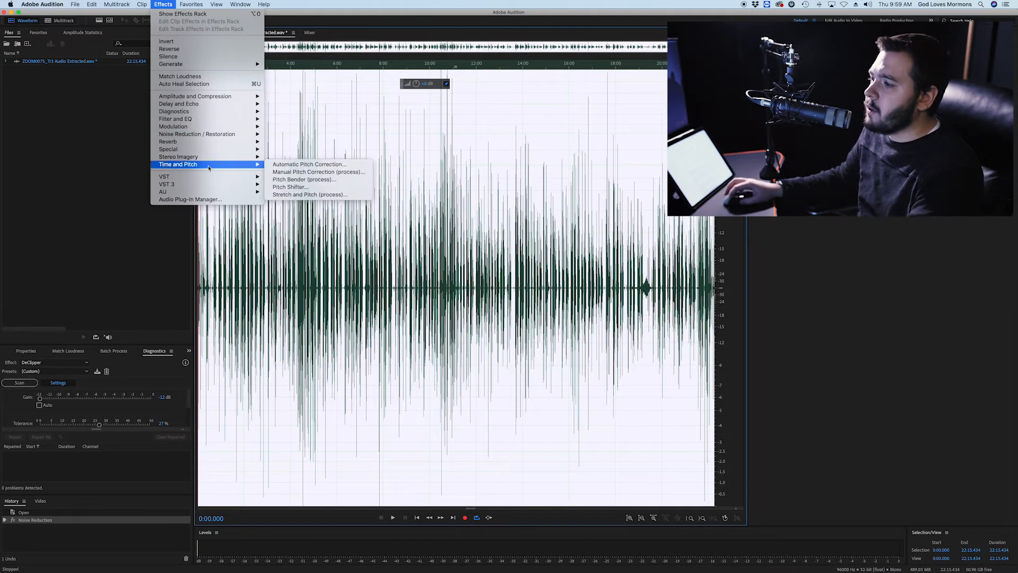
{"action": "left_click", "coordinate": [332, 191]}
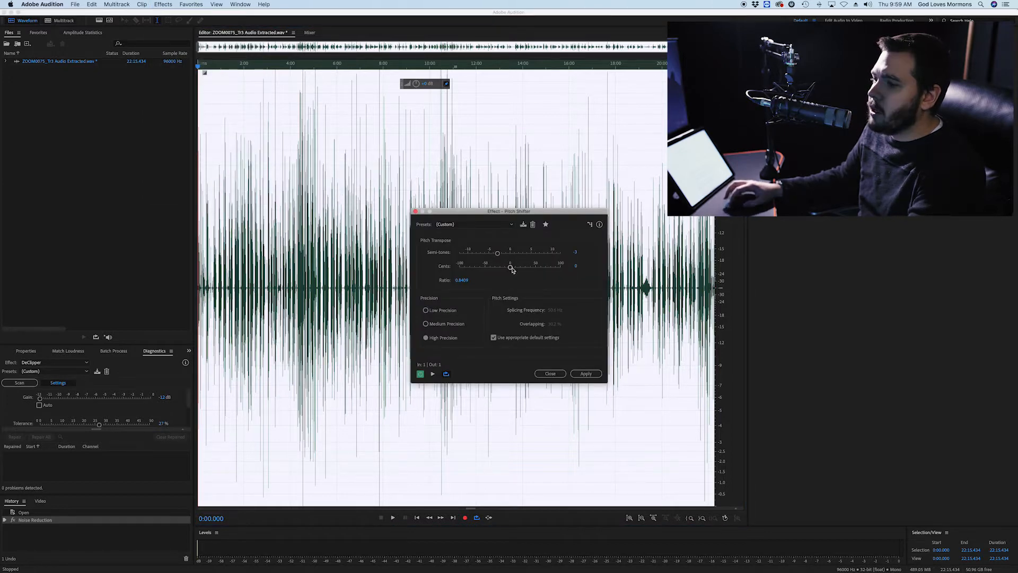
{"action": "left_click_drag", "start_coordinate": [505, 271], "coordinate": [505, 270]}
{"action": "left_click", "coordinate": [496, 254]}
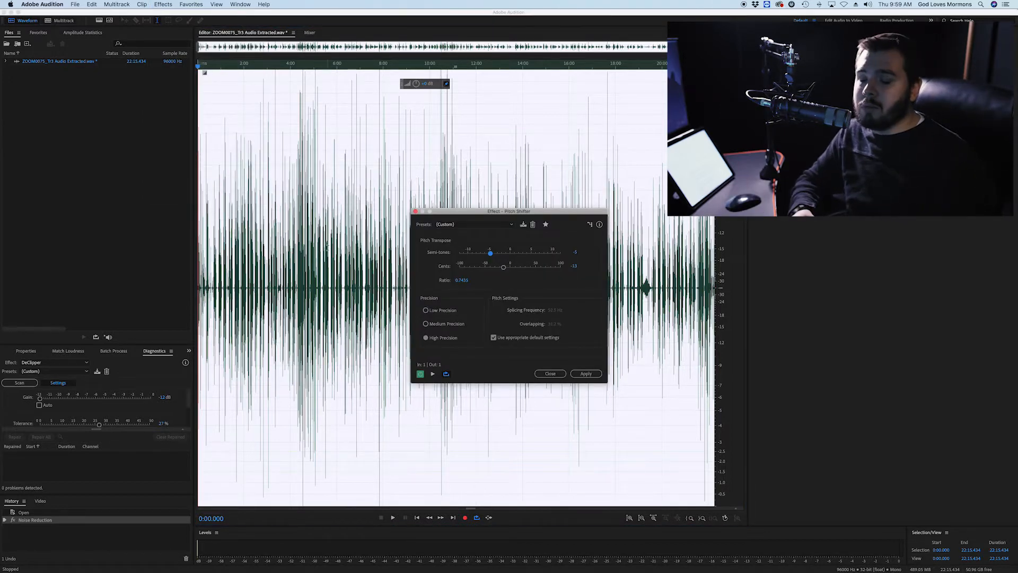
{"action": "left_click", "coordinate": [327, 246]}
{"action": "key", "text": "space"}
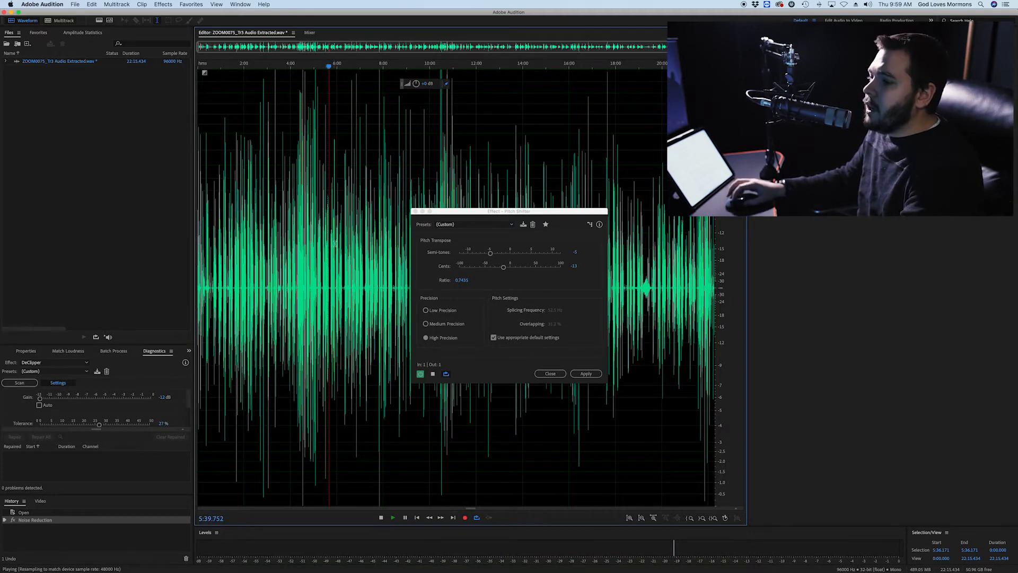
{"action": "left_click", "coordinate": [552, 374]}
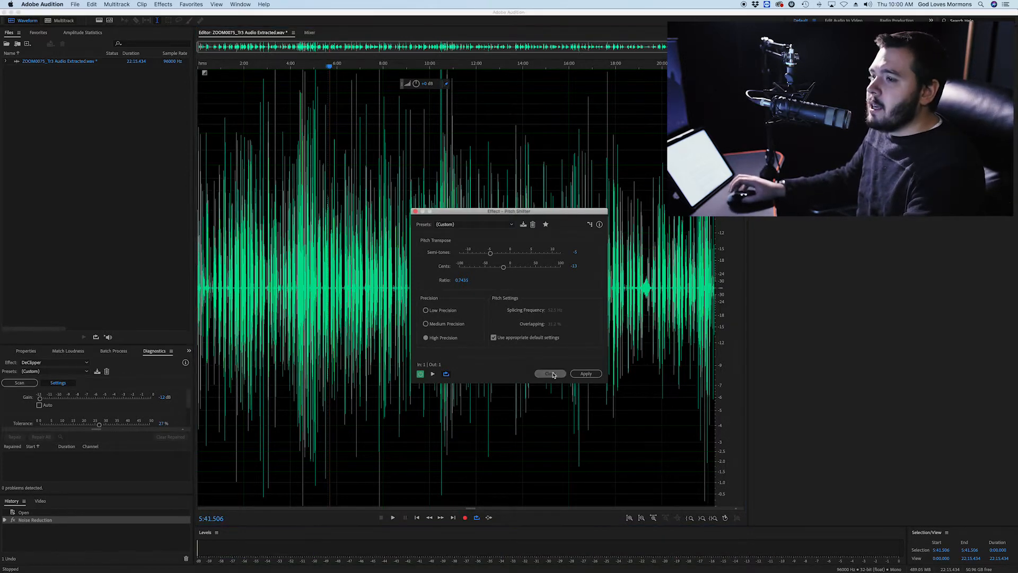
Select the entire recording, open the Multiband Compressor effect and load its Pop Master preset.
{"action": "left_click", "coordinate": [396, 288]}
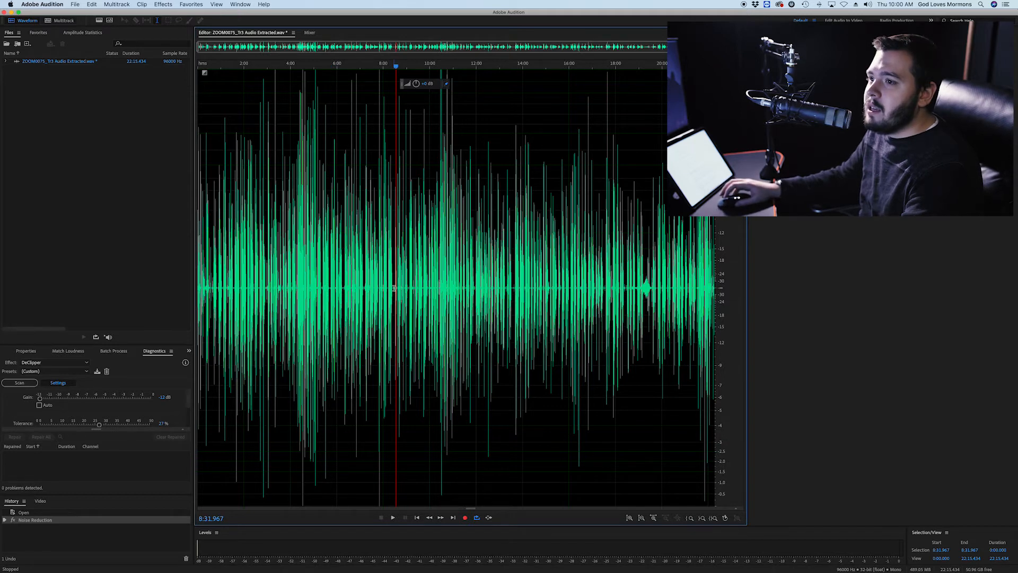
{"action": "key", "text": "super+a"}
{"action": "left_click", "coordinate": [155, 4]}
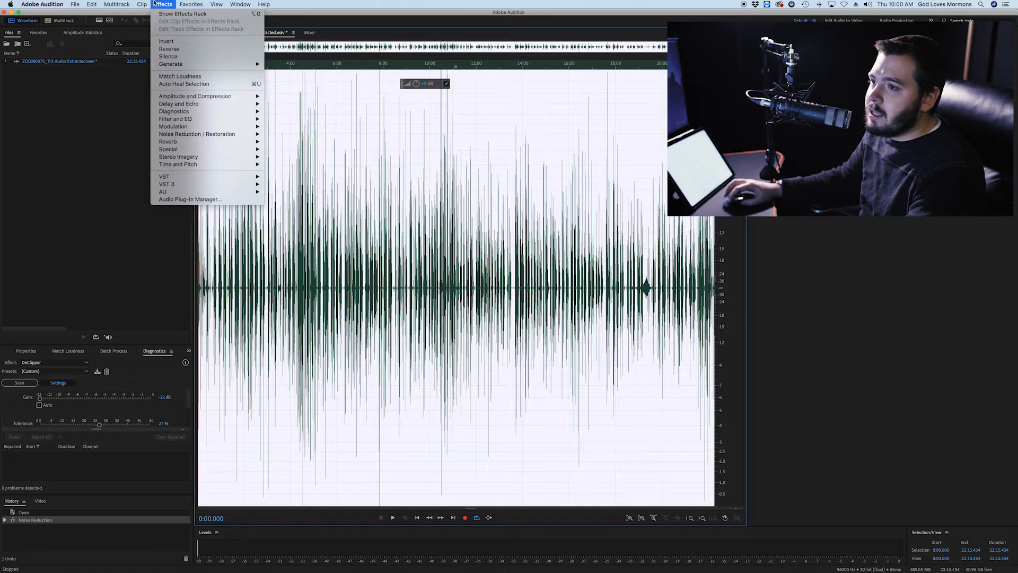
{"action": "mouse_move", "coordinate": [170, 120]}
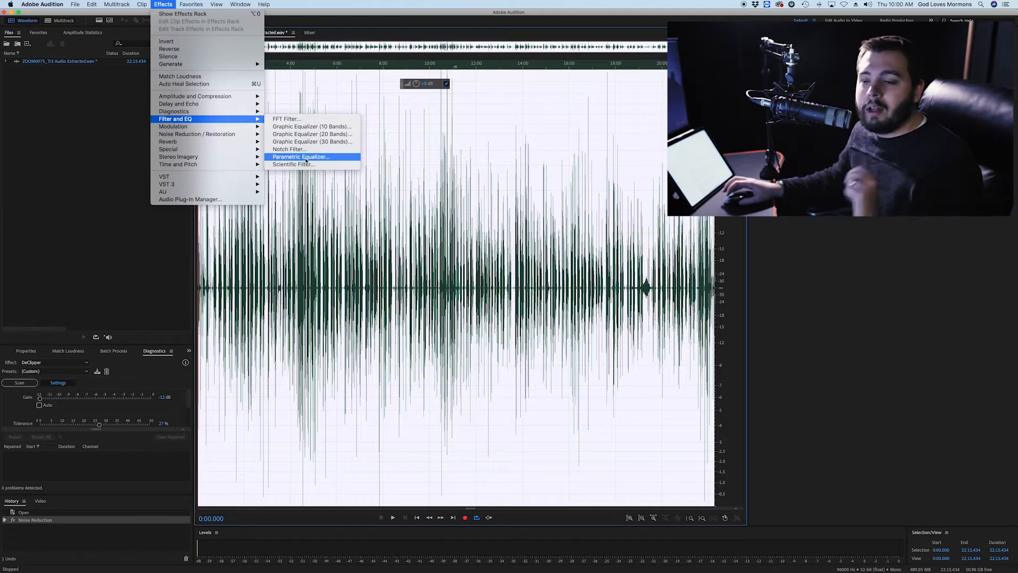
{"action": "mouse_move", "coordinate": [182, 97]}
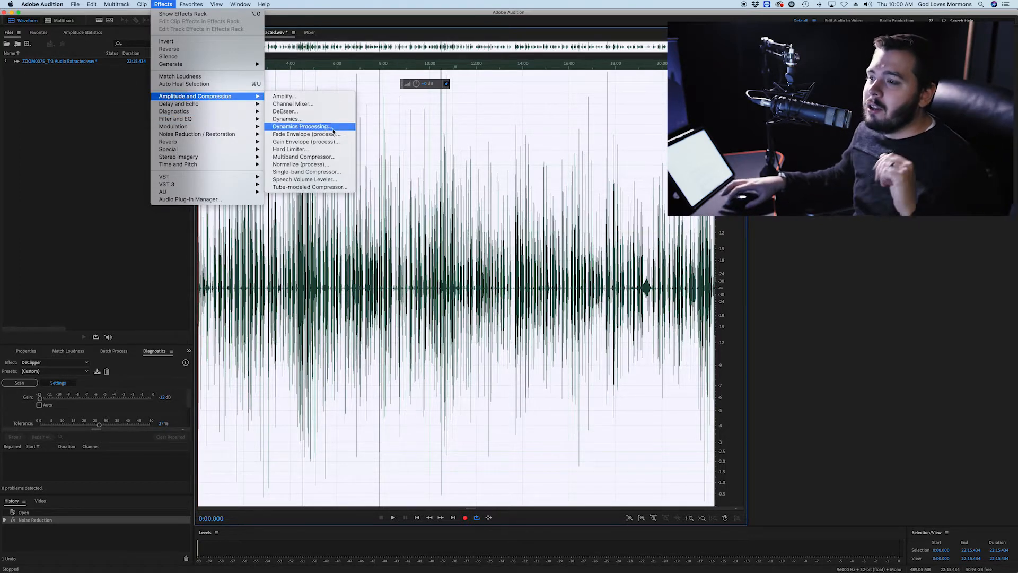
{"action": "left_click", "coordinate": [335, 157]}
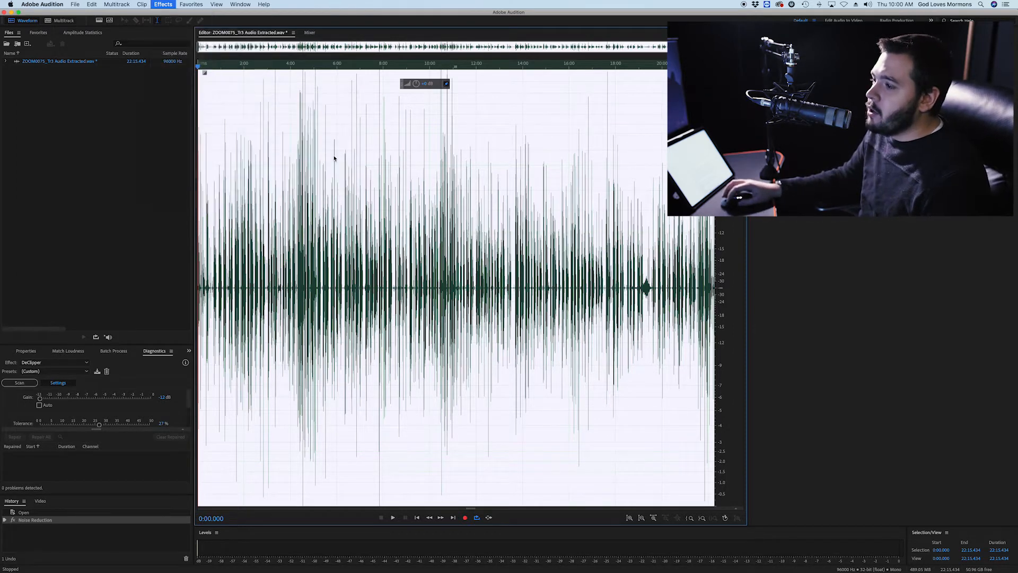
{"action": "left_click", "coordinate": [525, 209]}
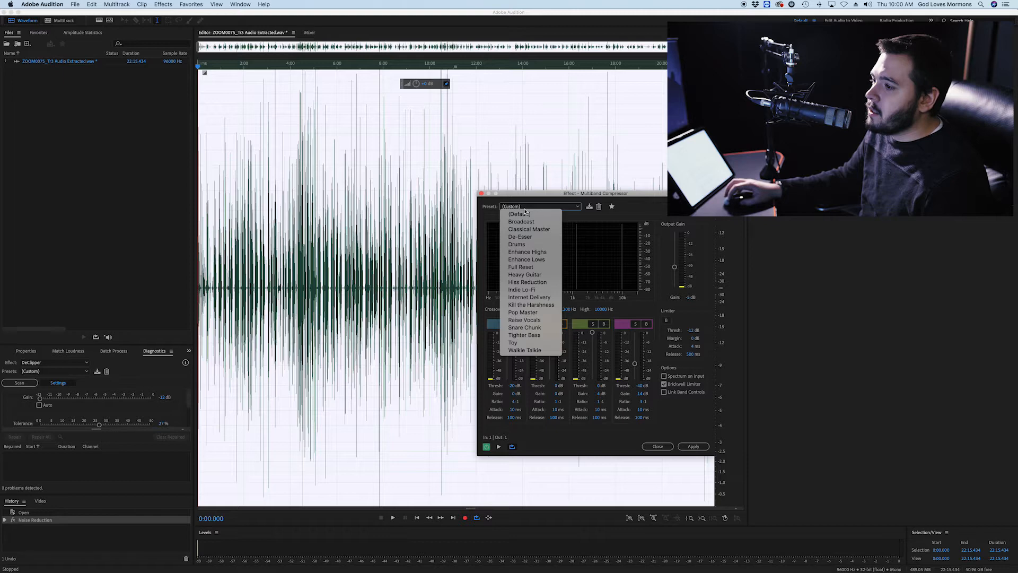
{"action": "left_click", "coordinate": [538, 312]}
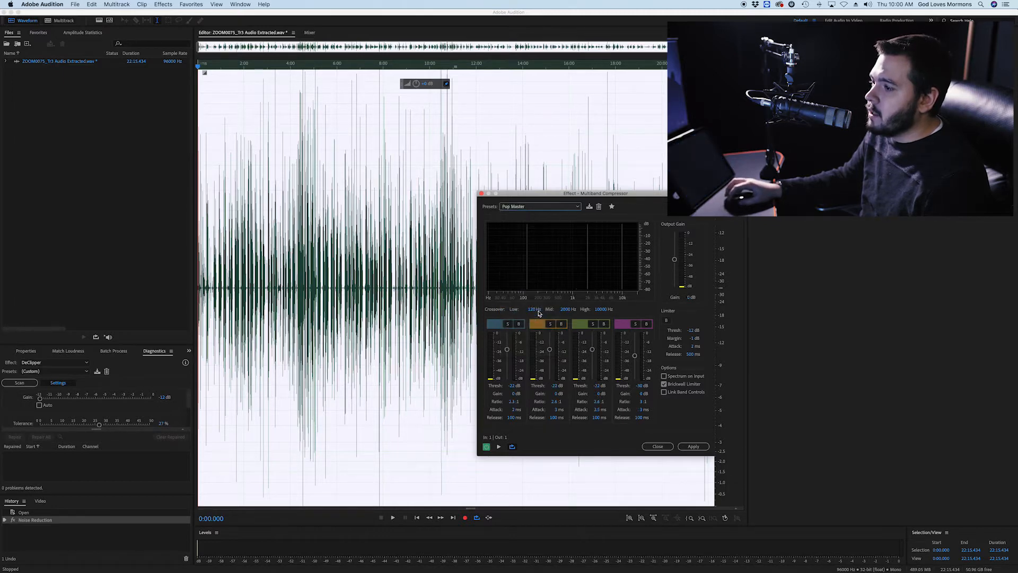
Switch the compressor preset to Raise Vocals and back to Pop Master to compare their settings.
{"action": "left_click", "coordinate": [527, 208]}
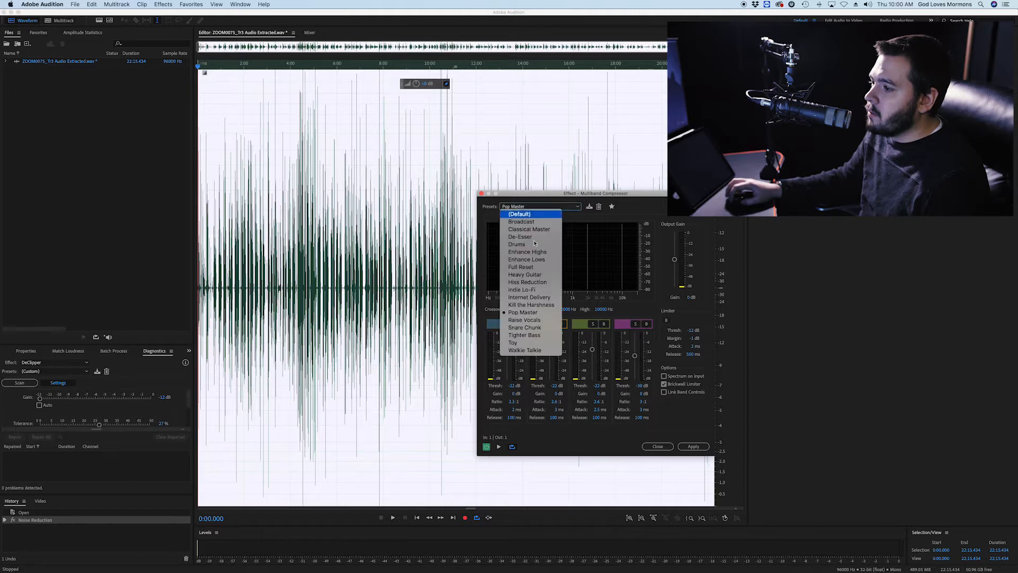
{"action": "left_click", "coordinate": [538, 319]}
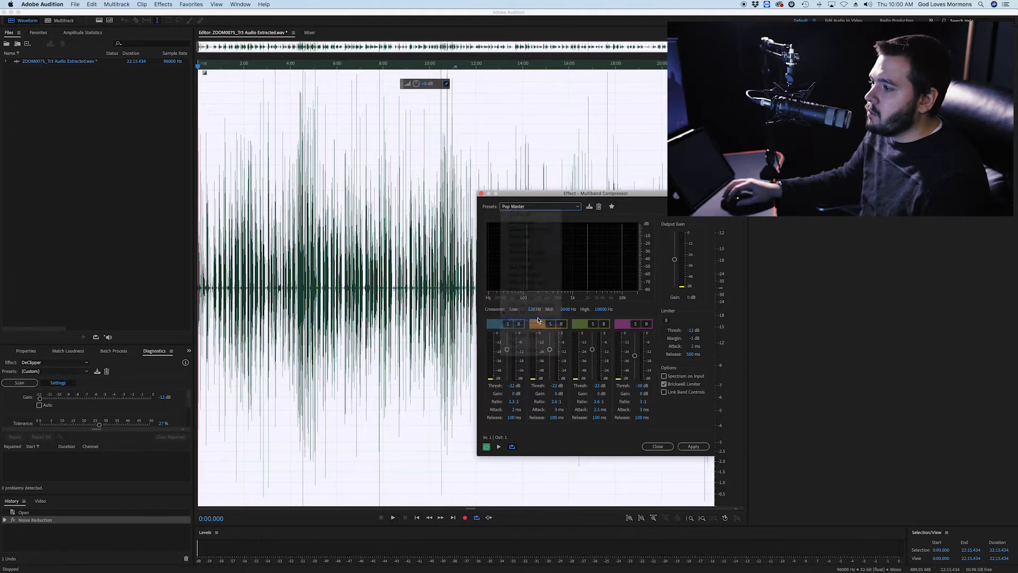
{"action": "left_click", "coordinate": [531, 211]}
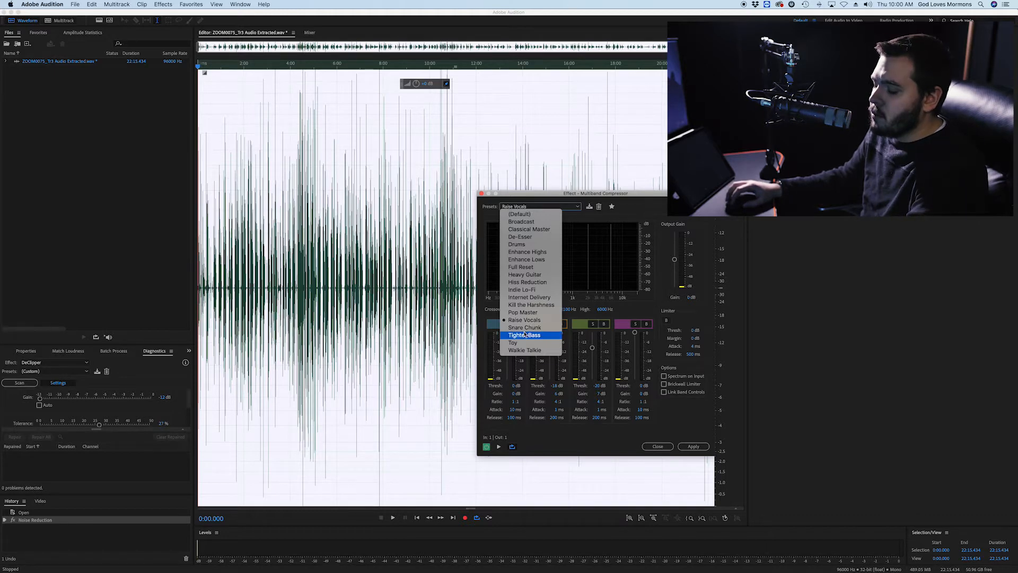
{"action": "left_click", "coordinate": [522, 312]}
Preview the Pop Master compression from about 4:50 and lower the output gain to -7 dB.
{"action": "left_click", "coordinate": [312, 281]}
{"action": "key", "text": "space"}
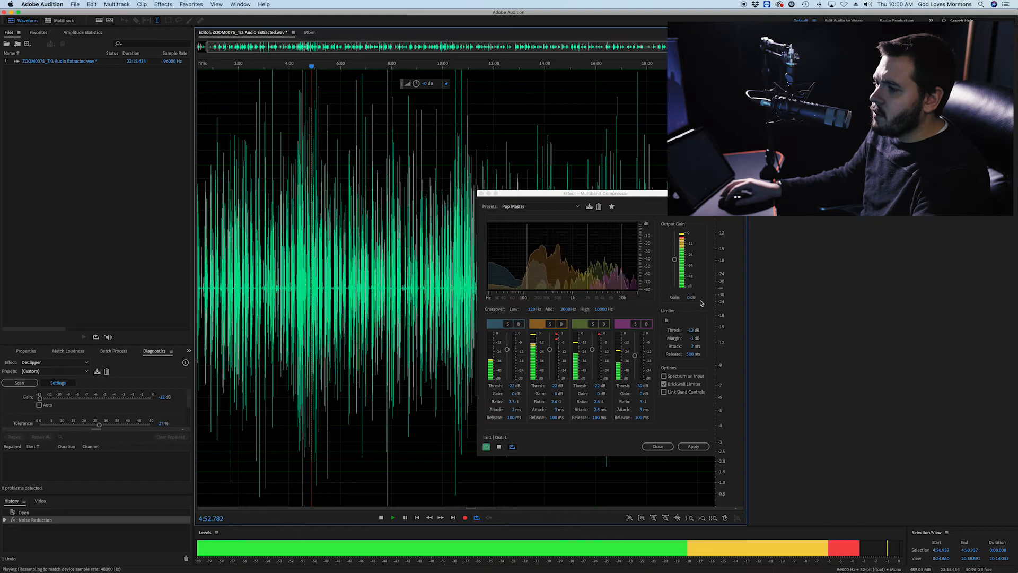
{"action": "left_click_drag", "start_coordinate": [675, 259], "coordinate": [675, 272]}
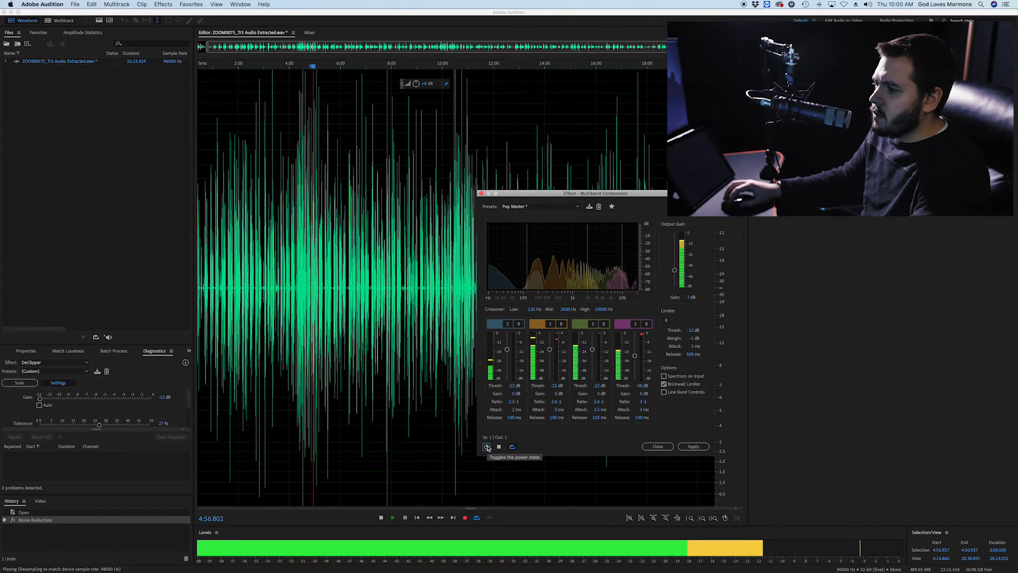
Load the Raise Vocals preset during playback to hear it, and stop the preview.
{"action": "left_click", "coordinate": [519, 207]}
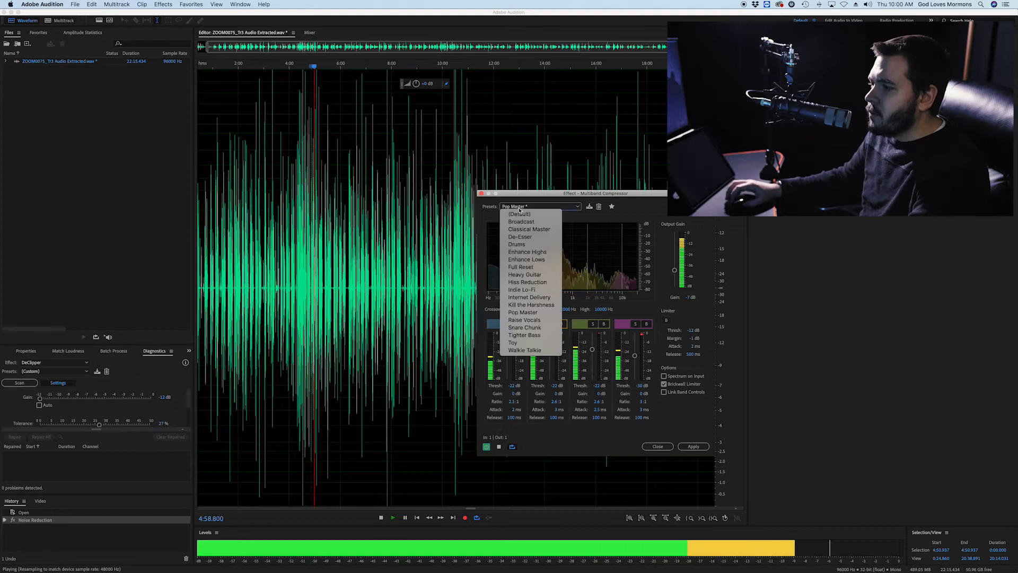
{"action": "left_click", "coordinate": [539, 321]}
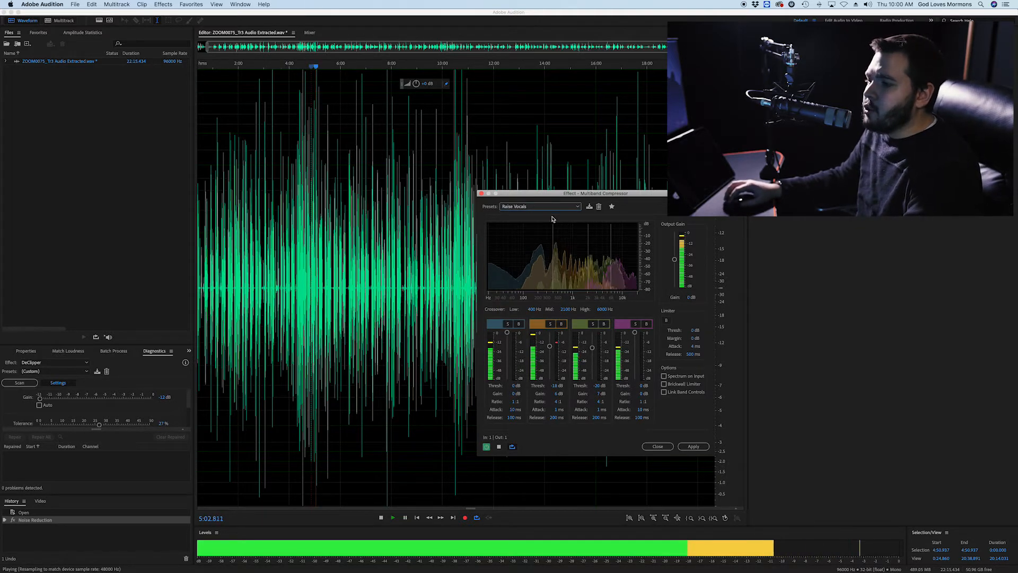
{"action": "key", "text": "space"}
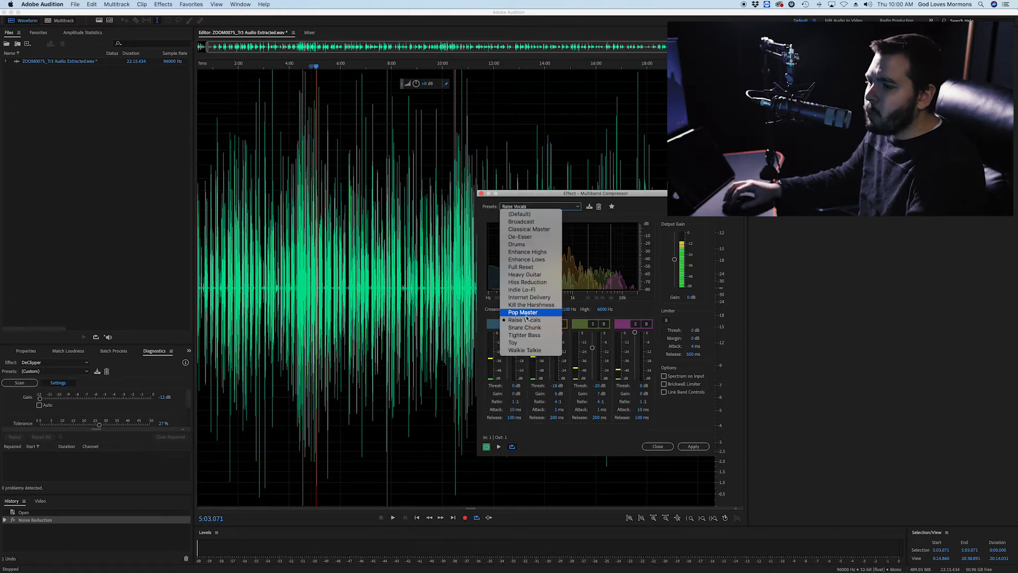
Load the Pop Master preset again and preview the dense speech section from about 4:22.
{"action": "left_click", "coordinate": [302, 284]}
{"action": "scroll", "coordinate": [303, 283], "scroll_direction": "up", "scroll_amount": 3}
{"action": "scroll", "coordinate": [302, 284], "scroll_direction": "up", "scroll_amount": 1}
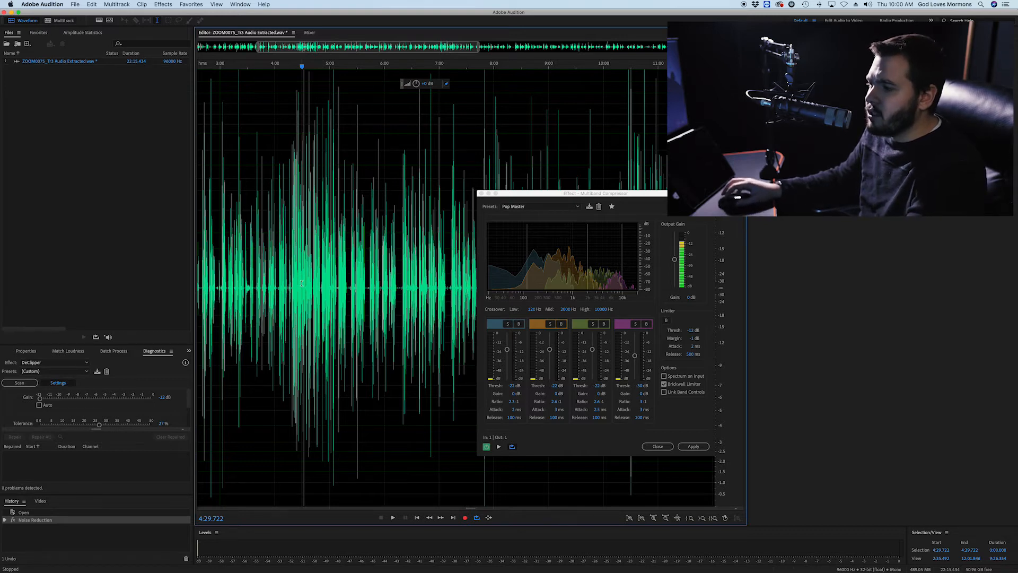
{"action": "scroll", "coordinate": [302, 283], "scroll_direction": "up", "scroll_amount": 6}
{"action": "left_click", "coordinate": [285, 284]}
{"action": "key", "text": "space"}
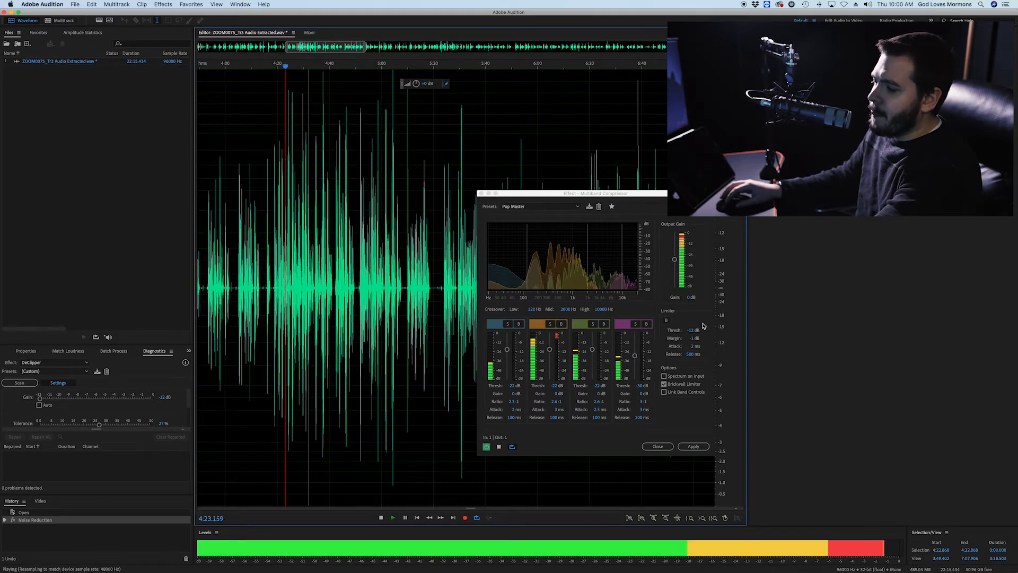
Lower the system playback volume by several levels while the compressor preview plays.
{"action": "key", "text": "XF86AudioLowerVolume"}
{"action": "key", "text": "XF86AudioLowerVolume"}
{"action": "key", "text": "XF86AudioLowerVolume"}
{"action": "key", "text": "XF86AudioLowerVolume"}
{"action": "key", "text": "XF86AudioLowerVolume"}
{"action": "key", "text": "XF86AudioLowerVolume"}
{"action": "key", "text": "XF86AudioLowerVolume"}
{"action": "key", "text": "XF86AudioLowerVolume"}
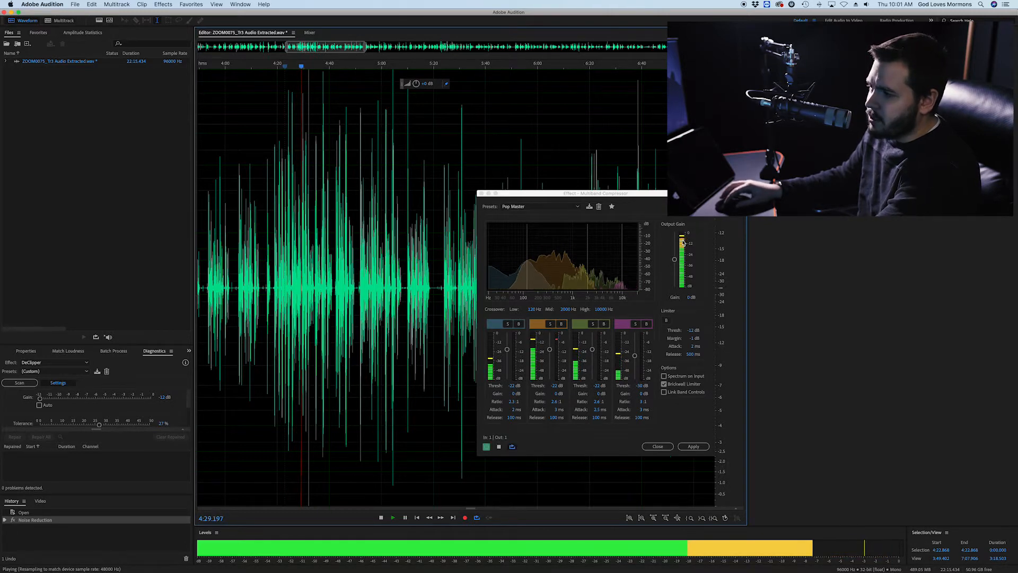
Set the Multiband Compressor's output gain to -1 dB and apply the effect to the entire recording.
{"action": "left_click", "coordinate": [683, 243]}
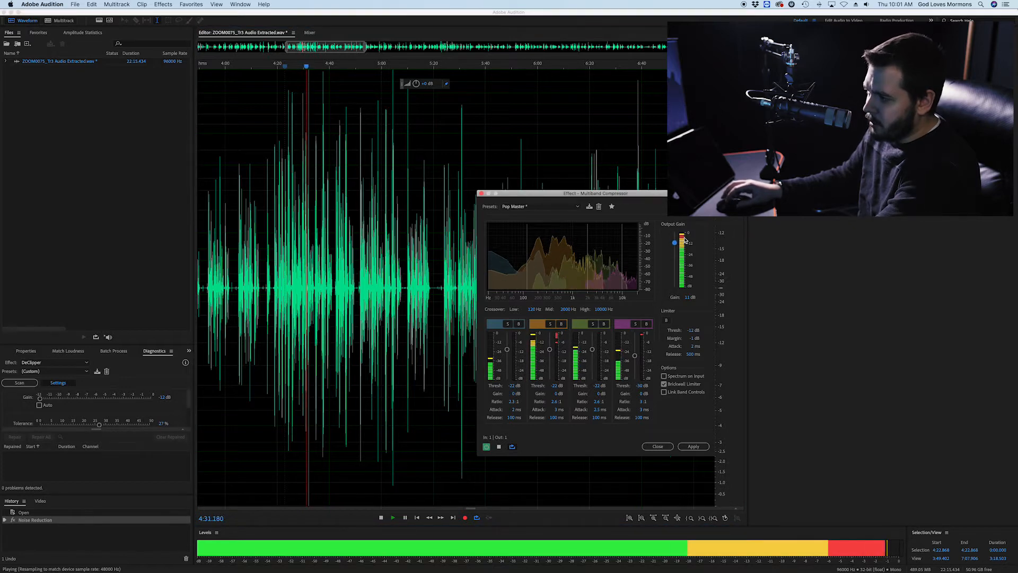
{"action": "left_click_drag", "start_coordinate": [675, 243], "coordinate": [676, 264]}
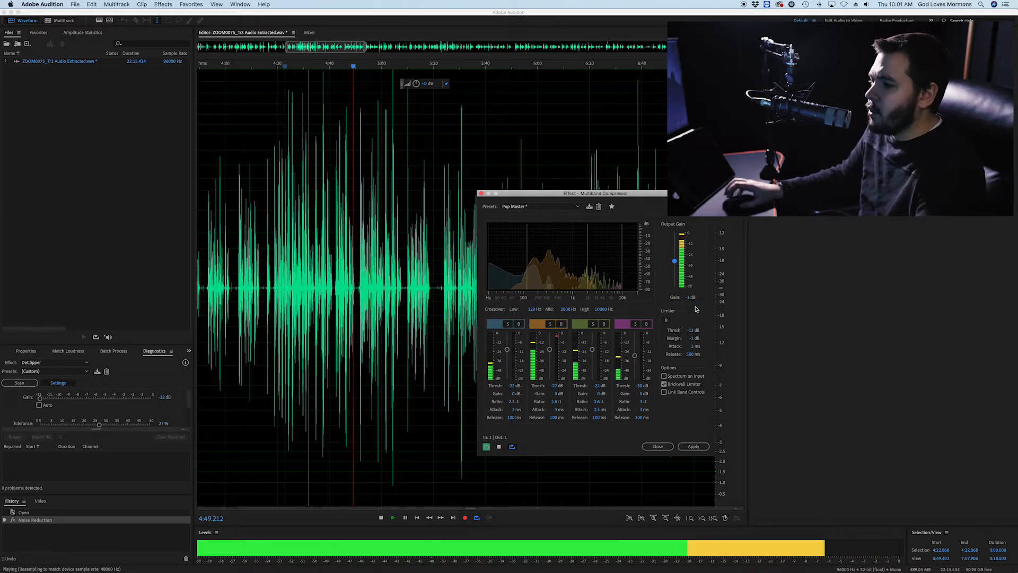
{"action": "left_click", "coordinate": [701, 448]}
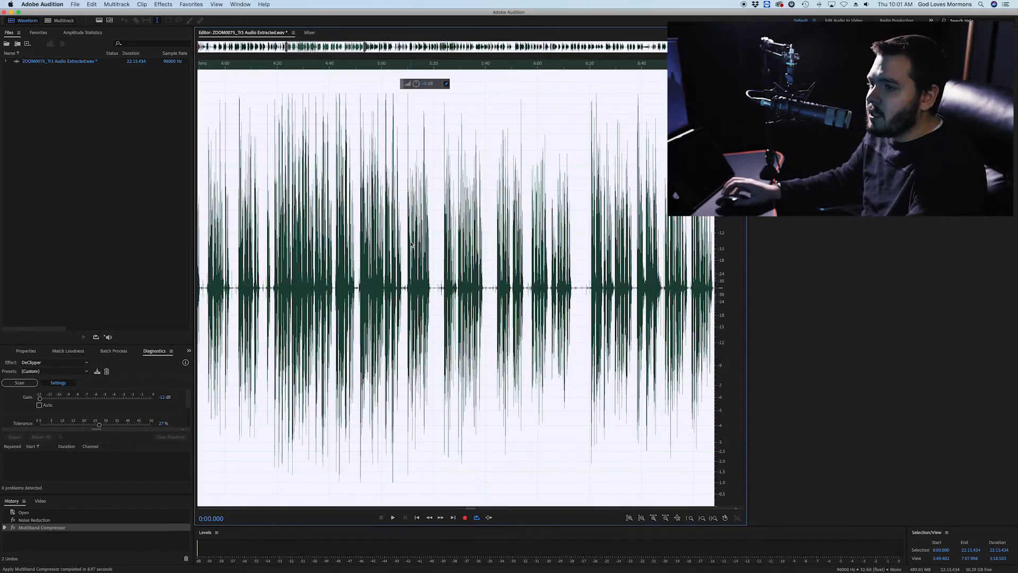
Apply the Parametric Equalizer with its existing custom curve to the entire recording and save the audio file.
{"action": "left_click", "coordinate": [442, 207]}
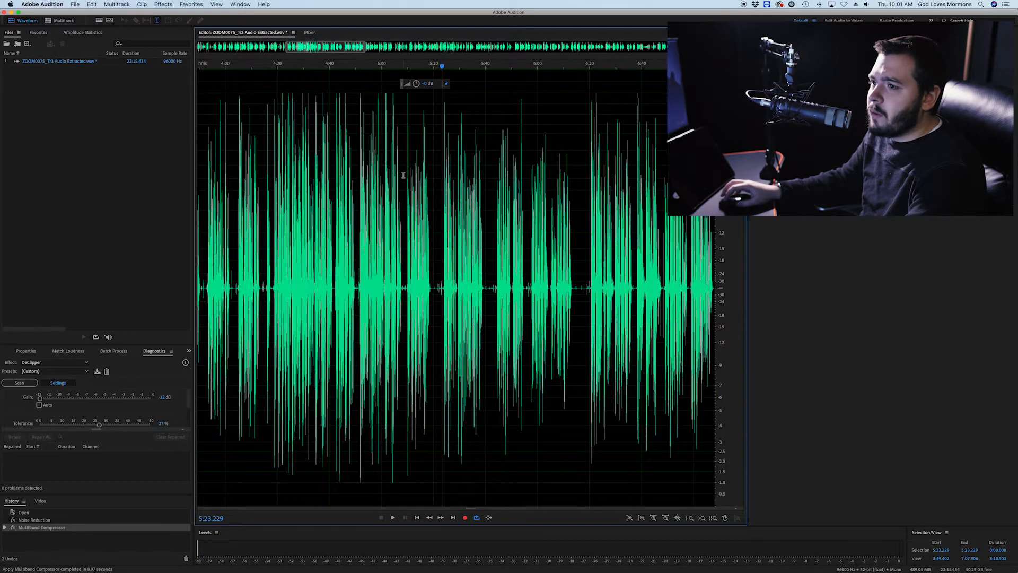
{"action": "key", "text": "super+a"}
{"action": "left_click", "coordinate": [164, 5]}
{"action": "mouse_move", "coordinate": [201, 135]}
{"action": "mouse_move", "coordinate": [223, 120]}
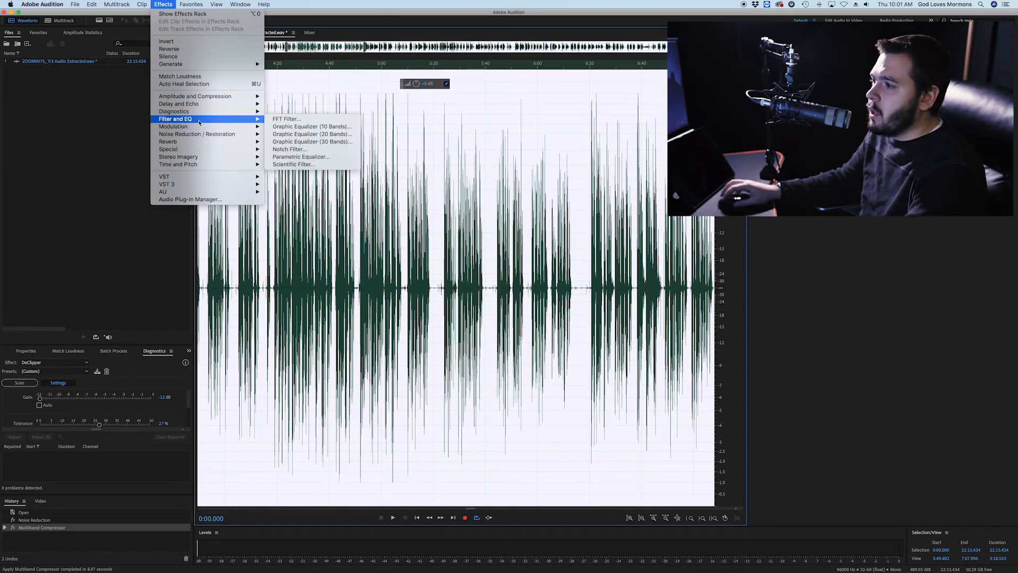
{"action": "left_click", "coordinate": [296, 157]}
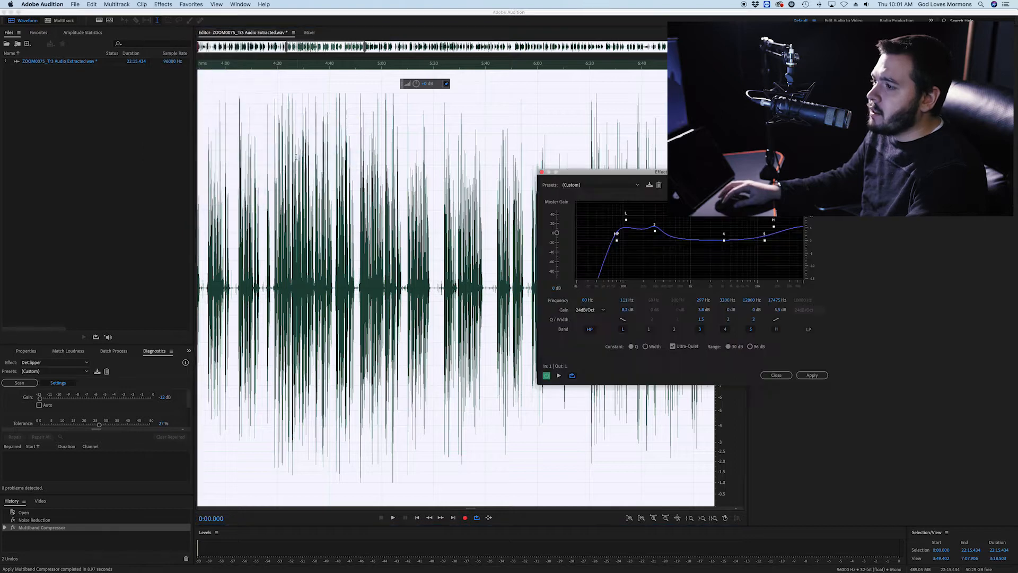
{"action": "left_click", "coordinate": [582, 186]}
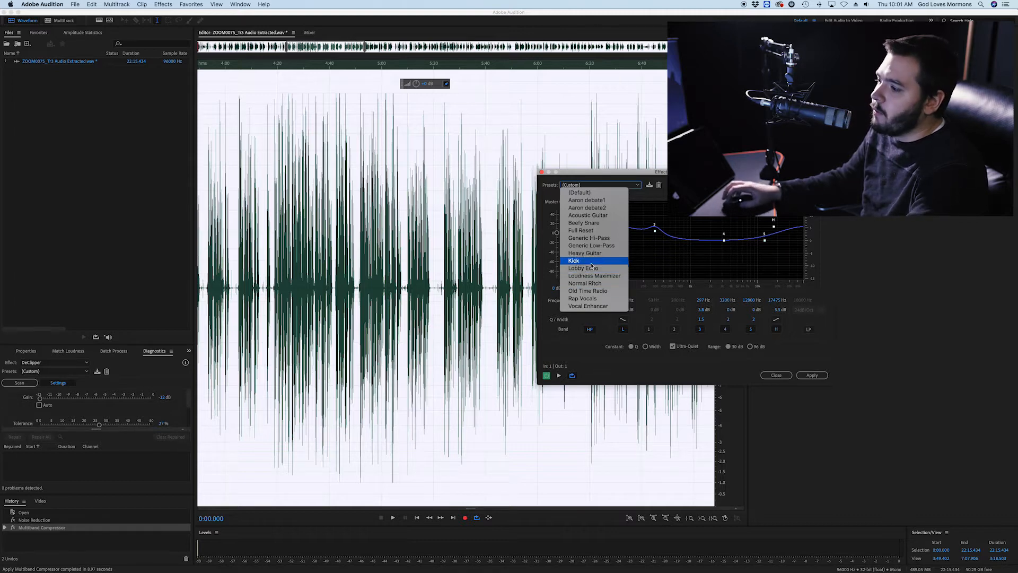
{"action": "left_click", "coordinate": [726, 237]}
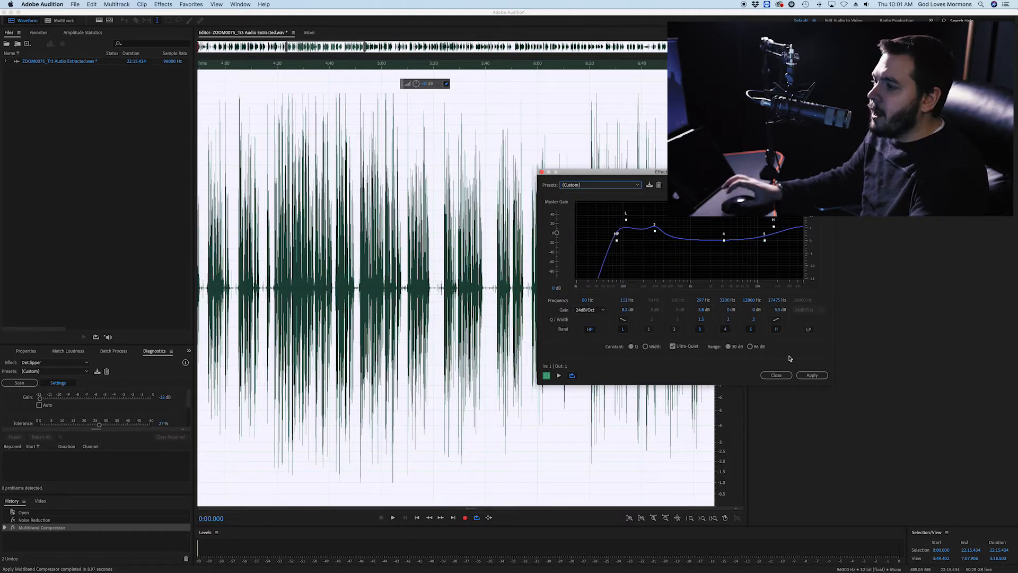
{"action": "left_click", "coordinate": [813, 375]}
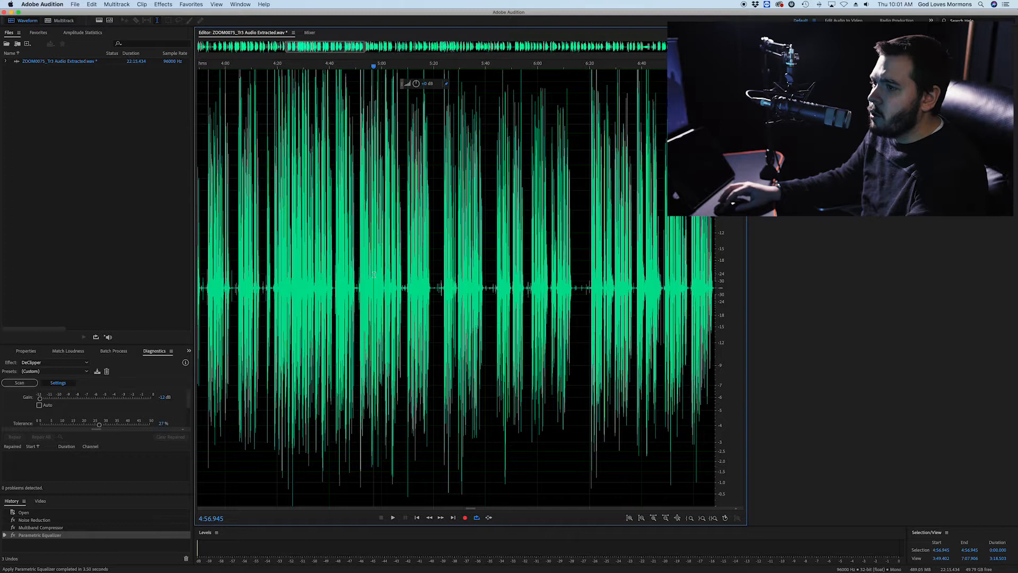
{"action": "key", "text": "super+s"}
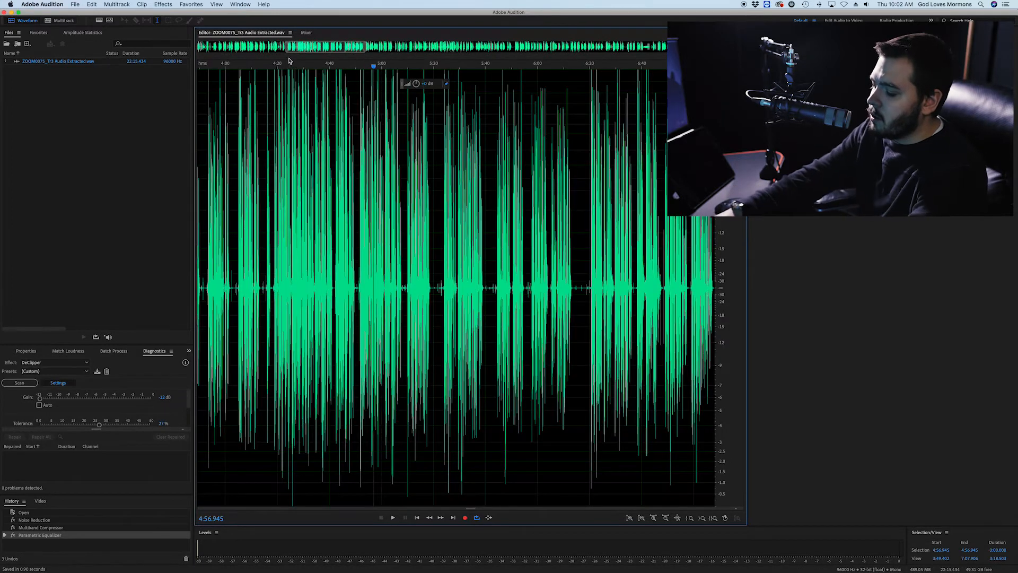
Play the processed recording from about 4:23 with the system volume raised.
{"action": "left_click", "coordinate": [285, 64]}
{"action": "key", "text": "space"}
{"action": "key", "text": "XF86AudioRaiseVolume"}
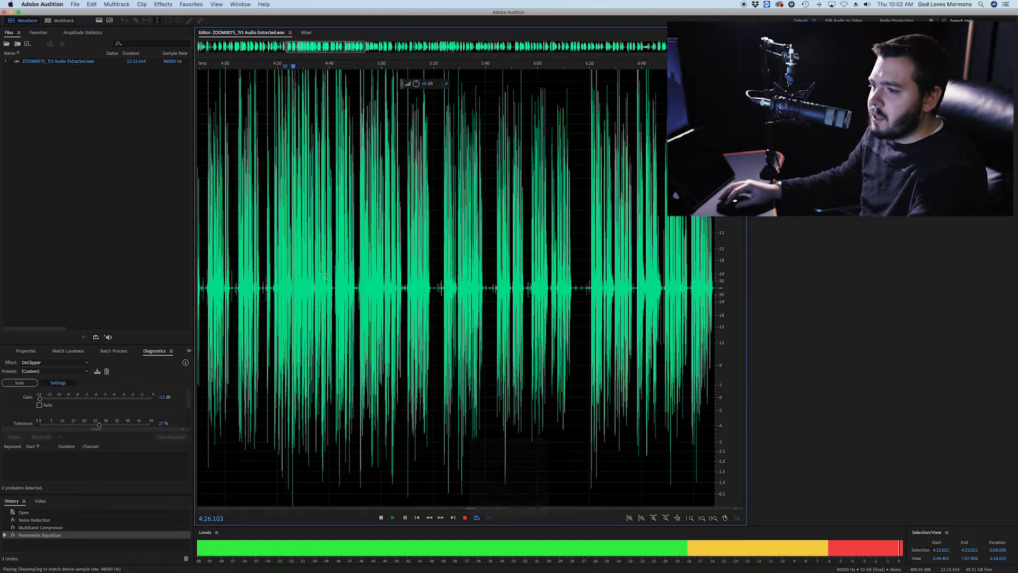
Compare with the unprocessed recording by playing its originally opened history state from about 4:25, and restore the Parametric Equalizer state.
{"action": "left_click", "coordinate": [22, 512]}
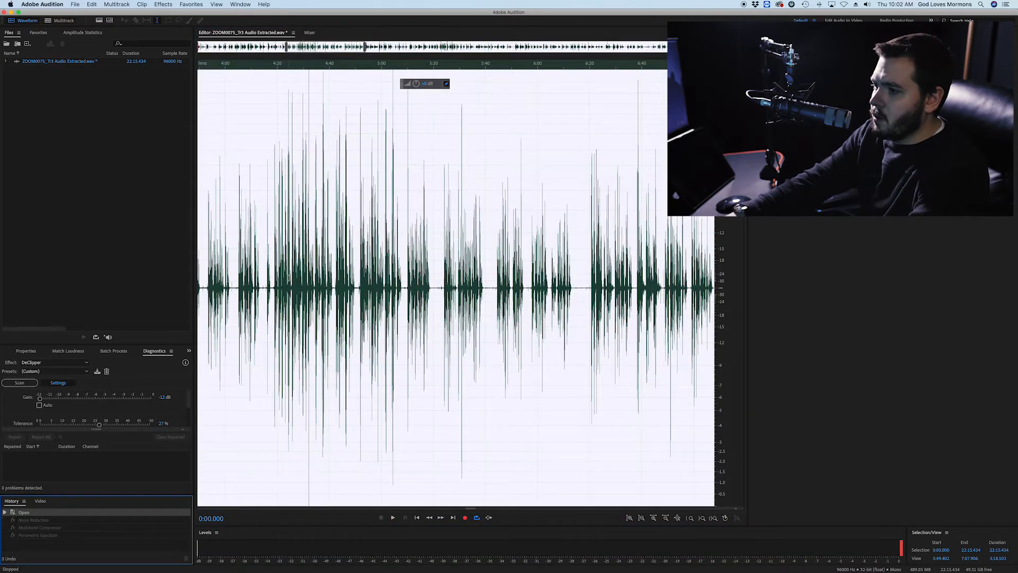
{"action": "left_click", "coordinate": [292, 278]}
{"action": "key", "text": "space"}
{"action": "key", "text": "XF86AudioRaiseVolume"}
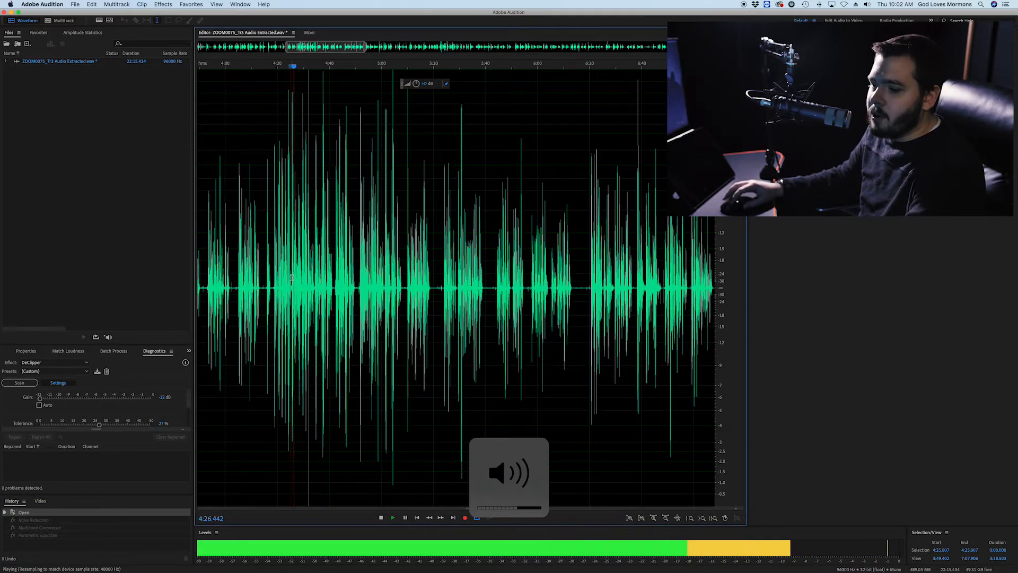
{"action": "key", "text": "space"}
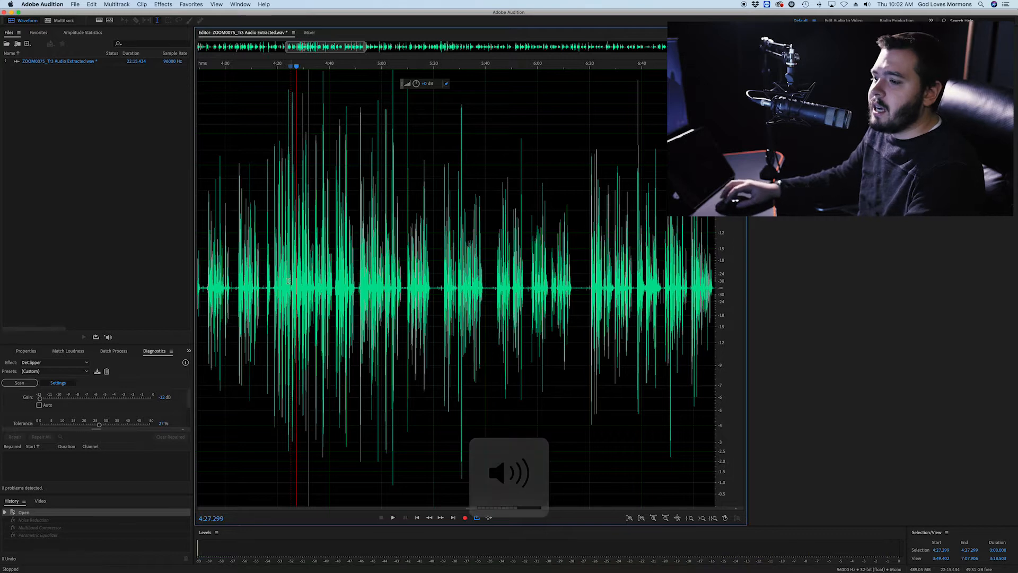
{"action": "left_click", "coordinate": [39, 536]}
{"action": "left_click", "coordinate": [364, 342]}
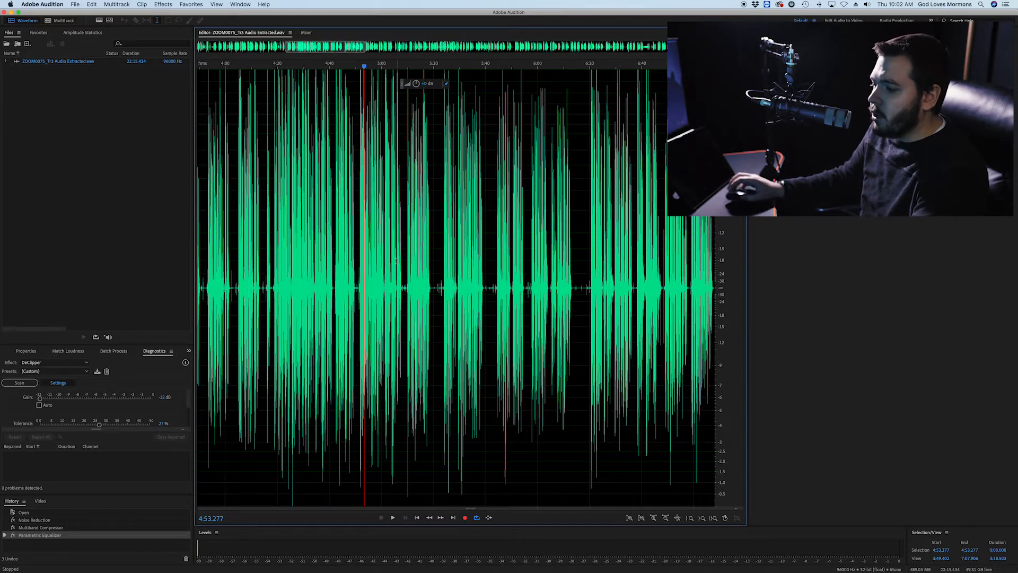
Switch to Premiere Pro and play the Image of God MASTER sequence from about 00;05;09;21 with the system volume lowered.
{"action": "mouse_move", "coordinate": [538, 567]}
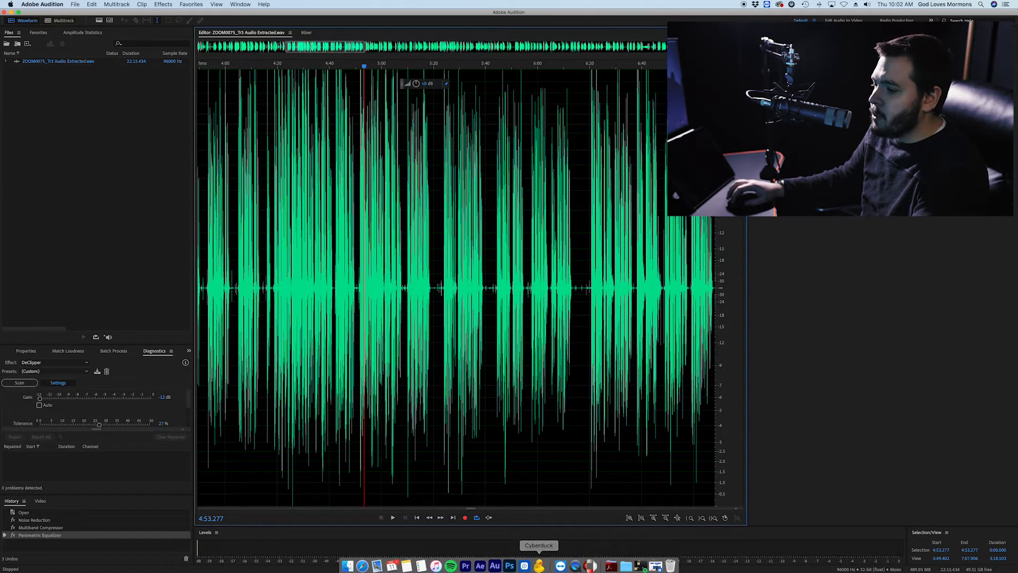
{"action": "left_click", "coordinate": [466, 566]}
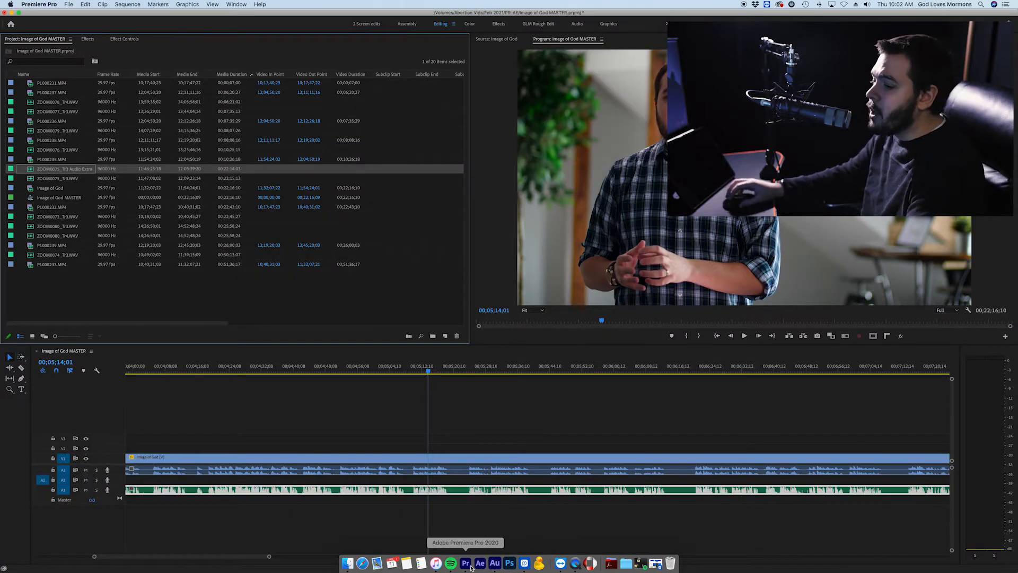
{"action": "left_click", "coordinate": [430, 515]}
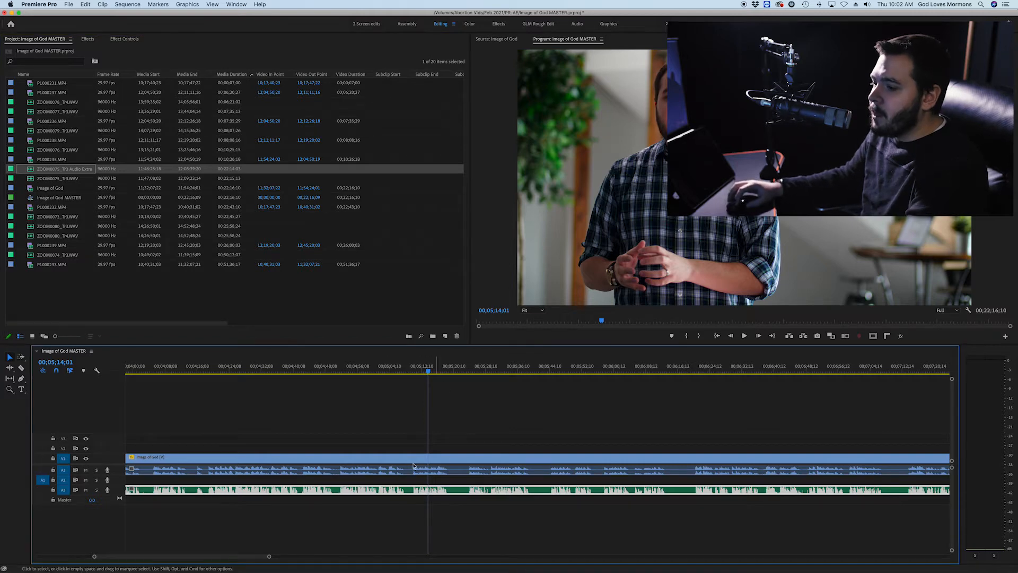
{"action": "left_click_drag", "start_coordinate": [428, 368], "coordinate": [412, 370]}
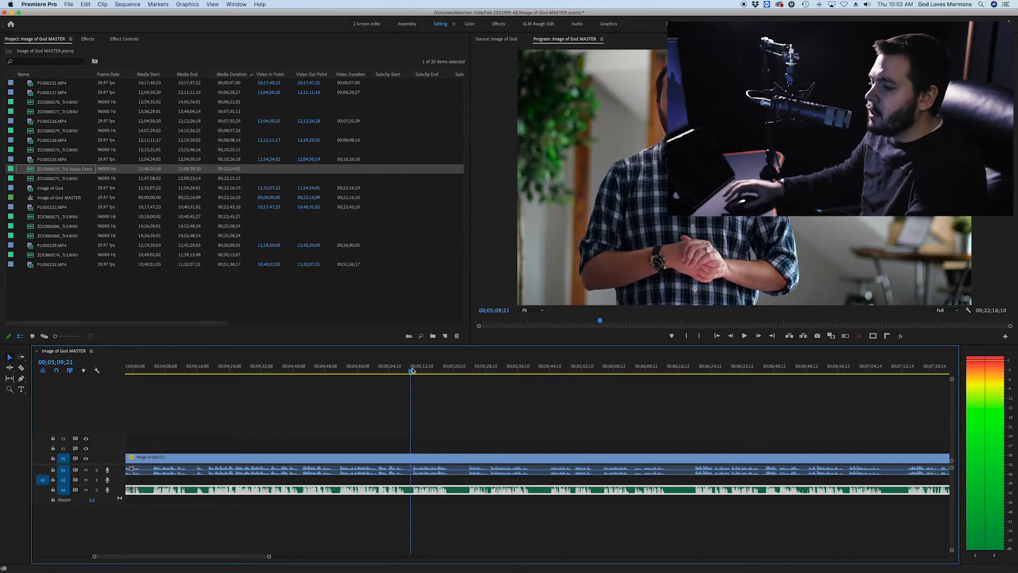
{"action": "key", "text": "XF86AudioLowerVolume"}
{"action": "key", "text": "space"}
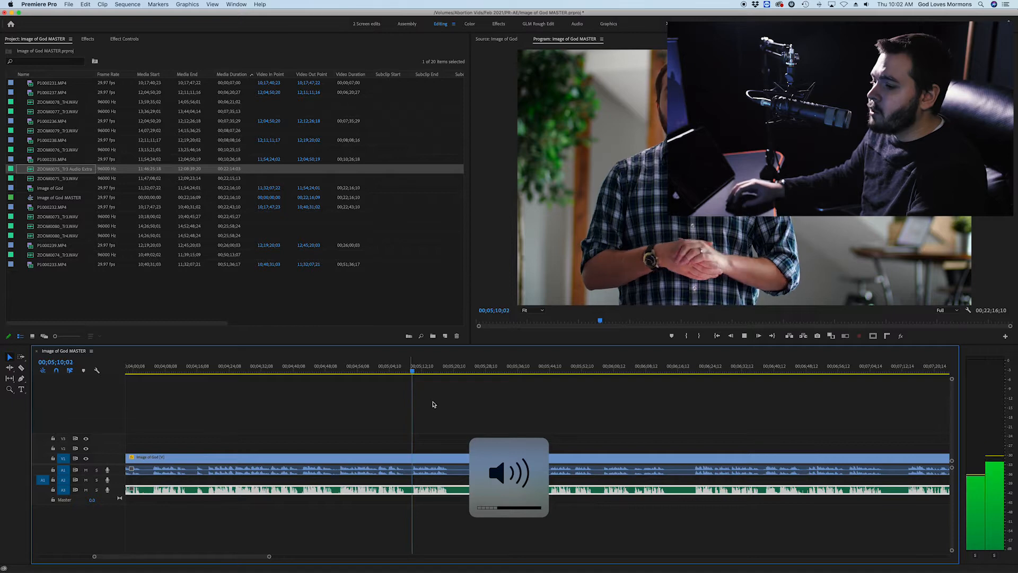
{"action": "key", "text": "space"}
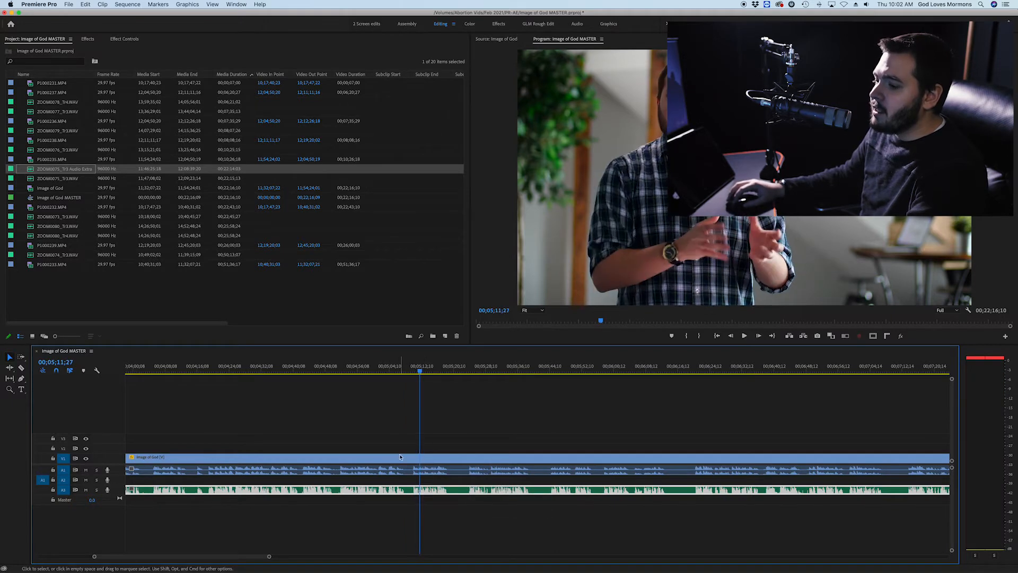
Try deleting the Image of God clip while its video and camera audio are linked, and undo the deletion.
{"action": "left_click", "coordinate": [398, 442]}
{"action": "left_click", "coordinate": [402, 461]}
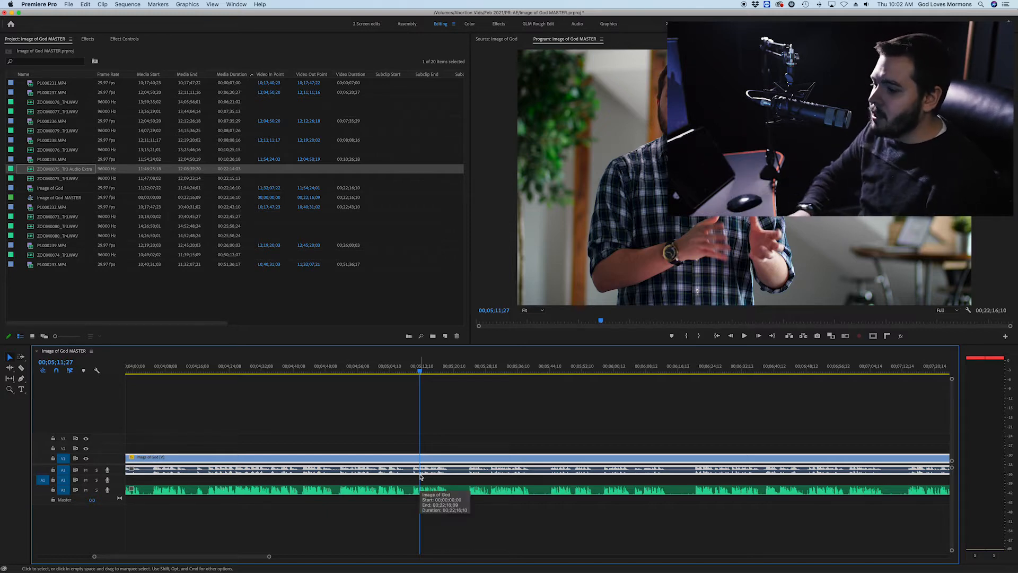
{"action": "key", "text": "Delete"}
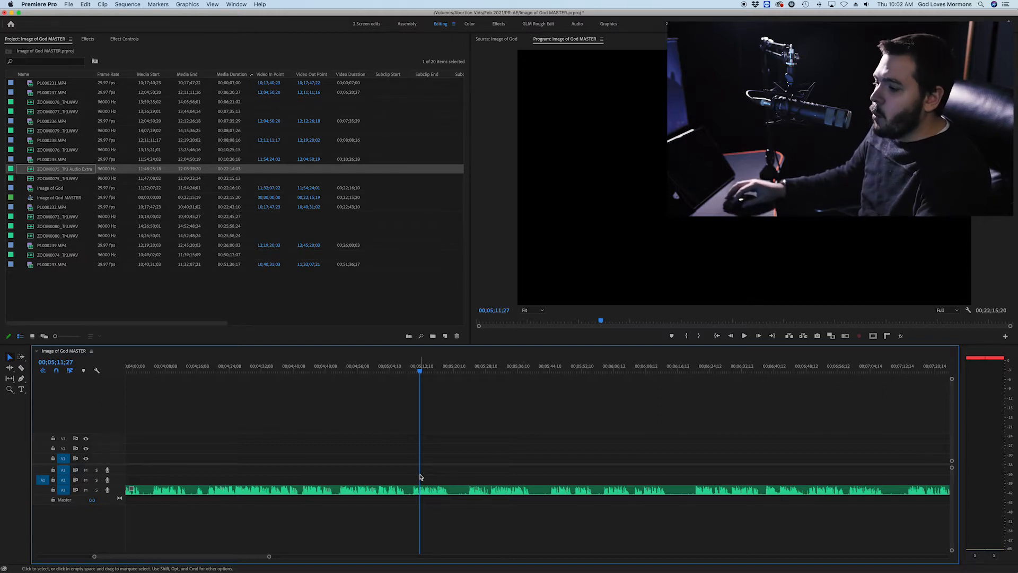
{"action": "key", "text": "super+z"}
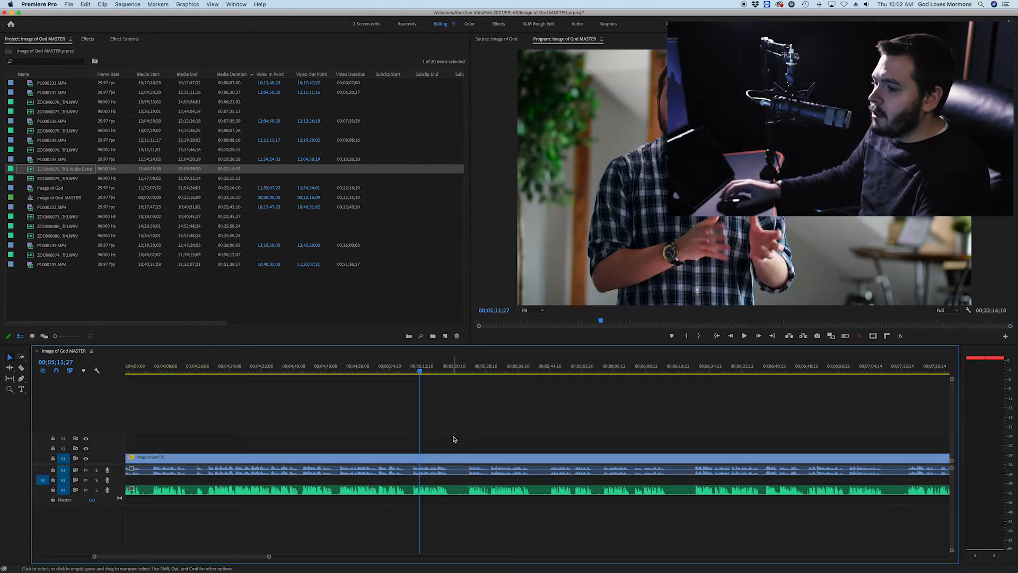
Unlink the Image of God clip's video from its camera audio in the timeline.
{"action": "right_click", "coordinate": [443, 462]}
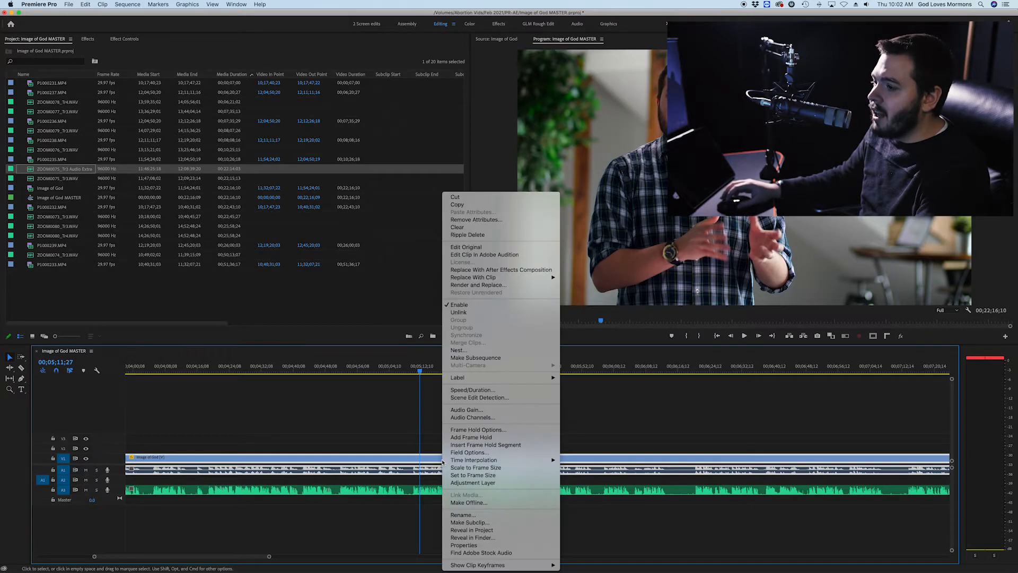
{"action": "left_click", "coordinate": [458, 313]}
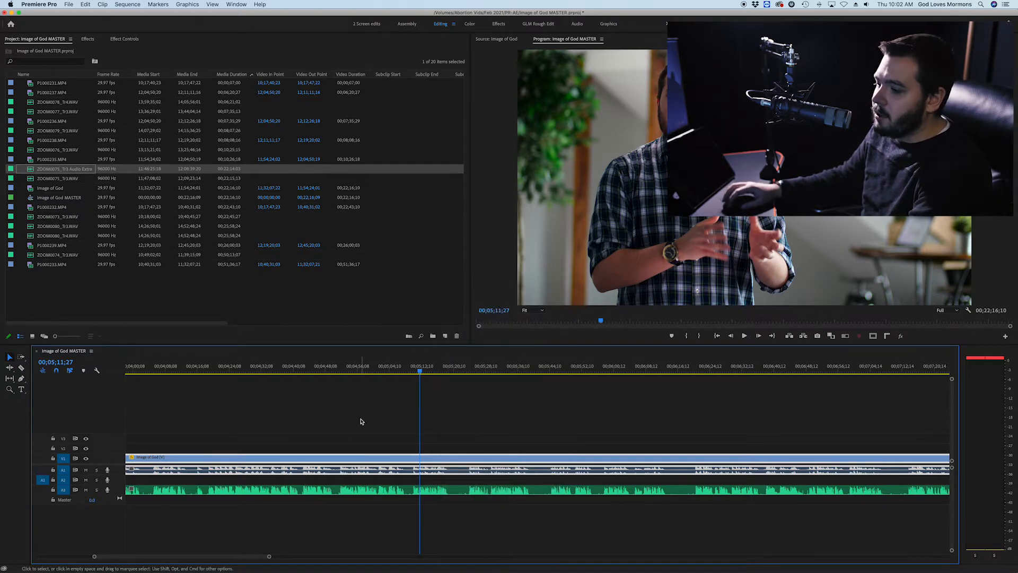
{"action": "left_click", "coordinate": [361, 422]}
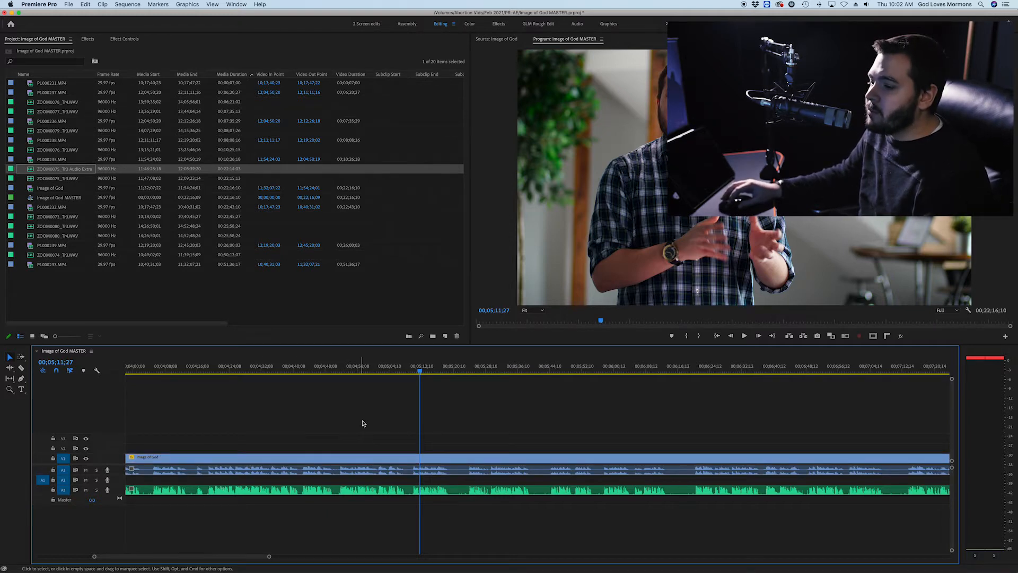
Delete only the unlinked camera audio from track A1, keeping the Image of God video.
{"action": "left_click", "coordinate": [391, 468]}
{"action": "left_click", "coordinate": [389, 472]}
{"action": "left_click", "coordinate": [389, 460]}
{"action": "left_click", "coordinate": [389, 472]}
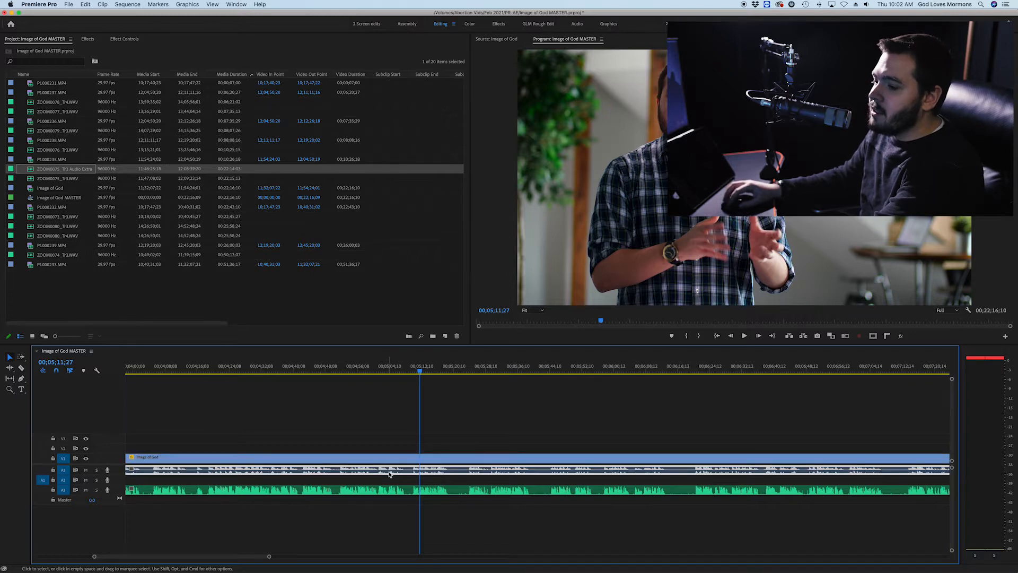
{"action": "key", "text": "Delete"}
Play the sequence from 00;05;11;27 to hear the cleaned external audio alone with the video.
{"action": "left_click", "coordinate": [381, 489]}
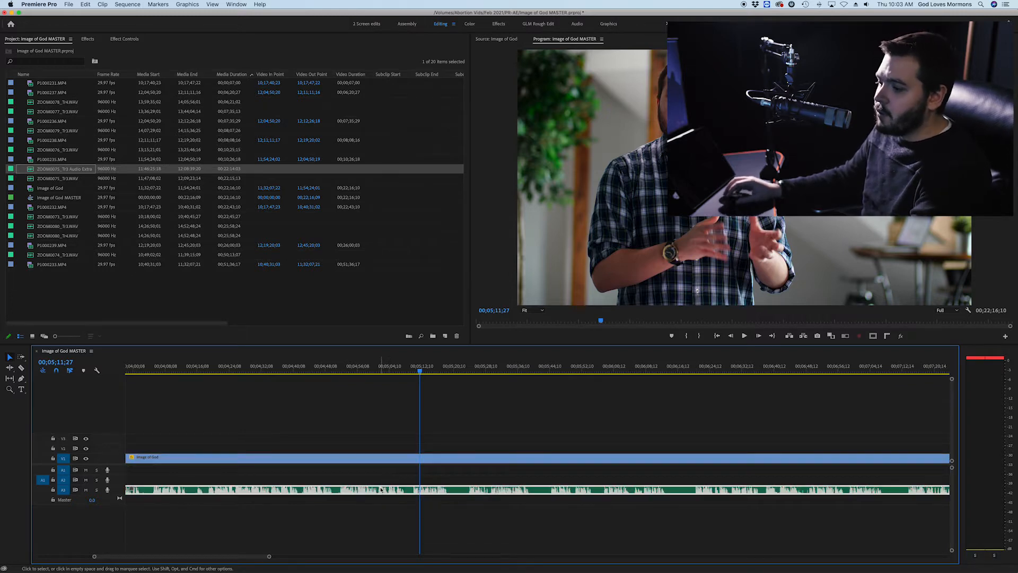
{"action": "key", "text": "space"}
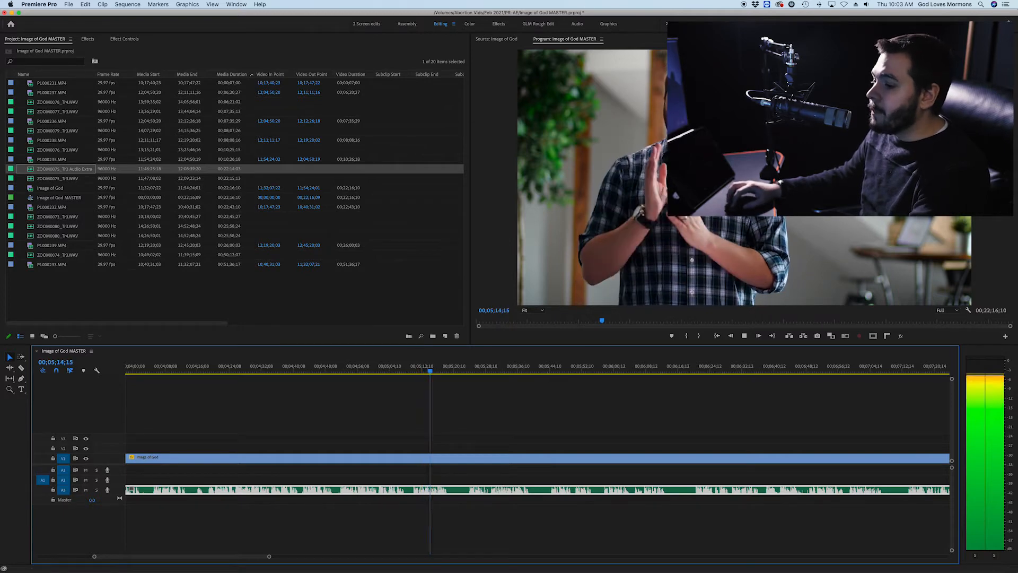
{"action": "key", "text": "space"}
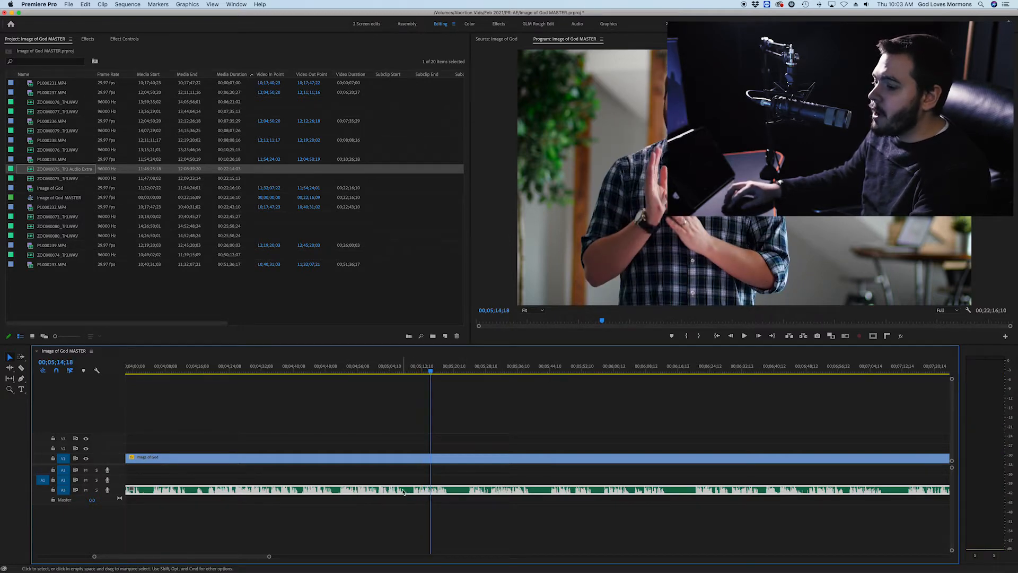
Move the cleaned external audio from A3 to A1 beneath the video, preview it briefly, and save the project.
{"action": "left_click_drag", "start_coordinate": [403, 489], "coordinate": [404, 472]}
{"action": "scroll", "coordinate": [402, 496], "scroll_direction": "down", "scroll_amount": 10}
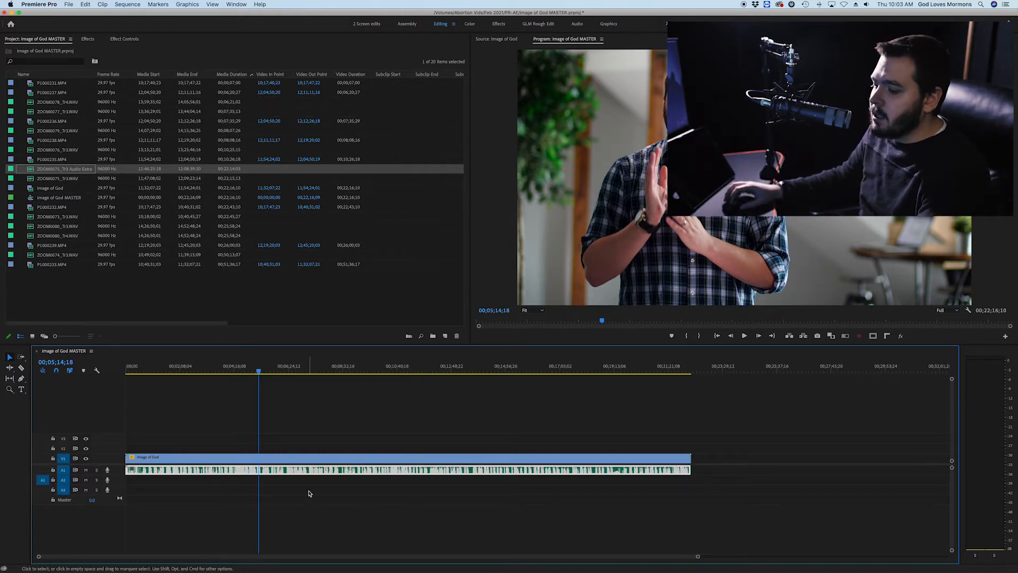
{"action": "left_click", "coordinate": [337, 446]}
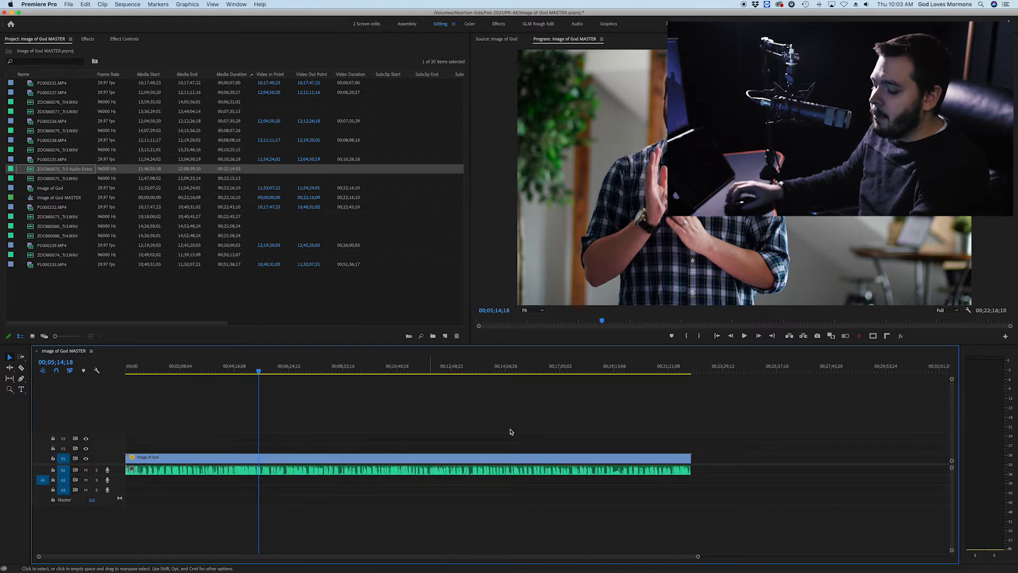
{"action": "key", "text": "space"}
{"action": "key", "text": "space"}
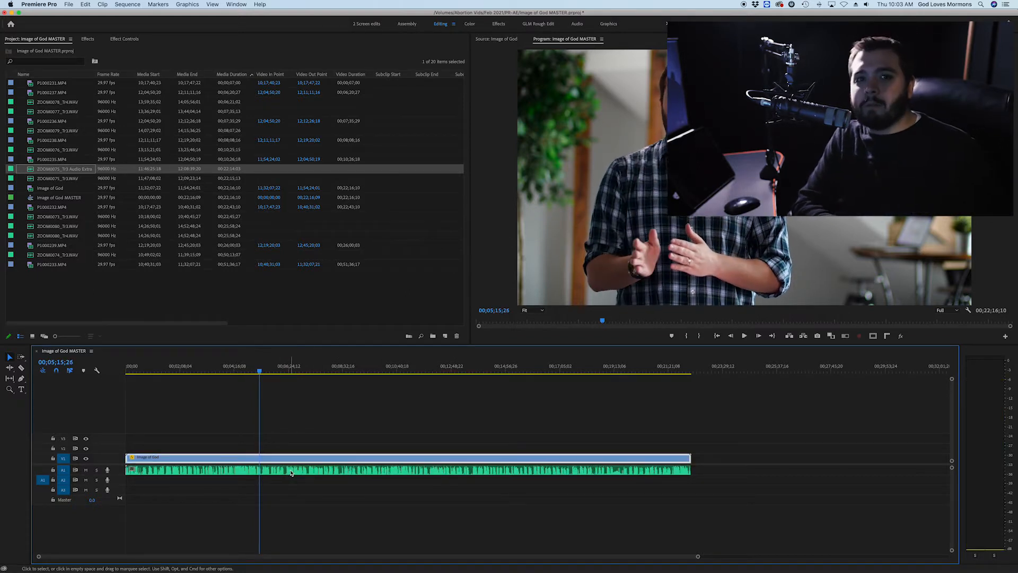
{"action": "key", "text": "super+s"}
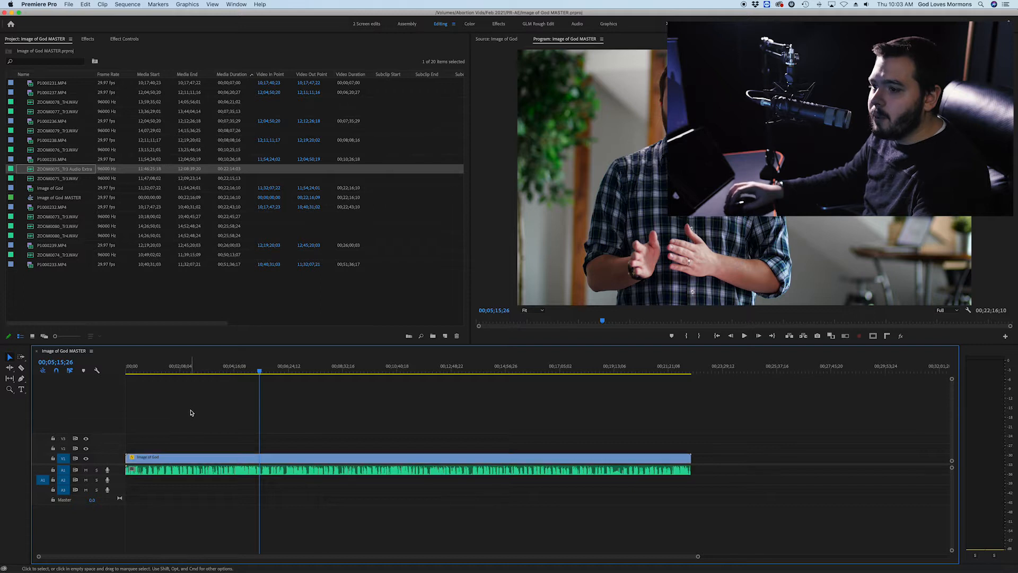
Create a new bin named Source Files in the project.
{"action": "left_click", "coordinate": [72, 291]}
{"action": "right_click", "coordinate": [72, 292]}
{"action": "mouse_move", "coordinate": [93, 325]}
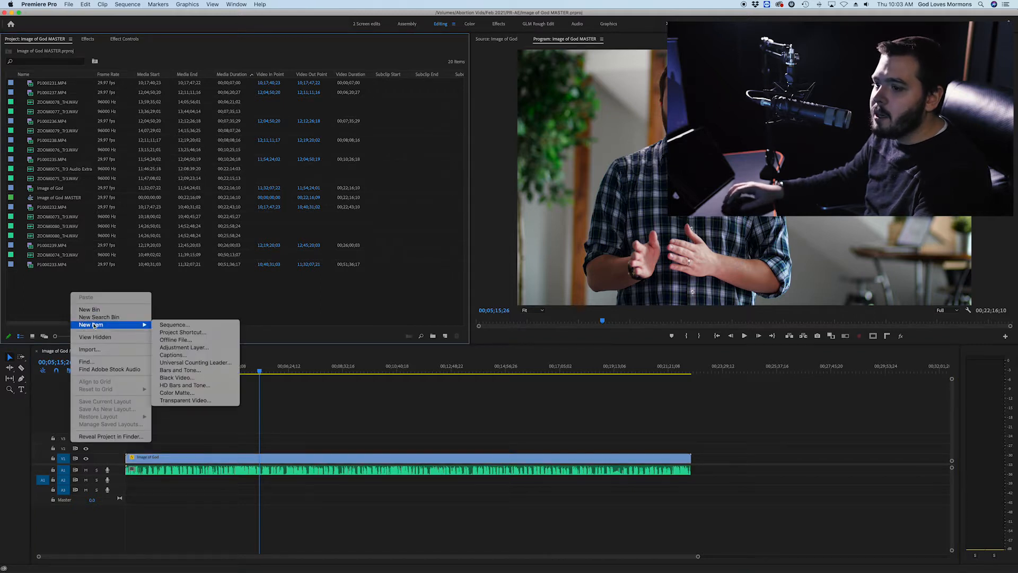
{"action": "left_click", "coordinate": [93, 310]}
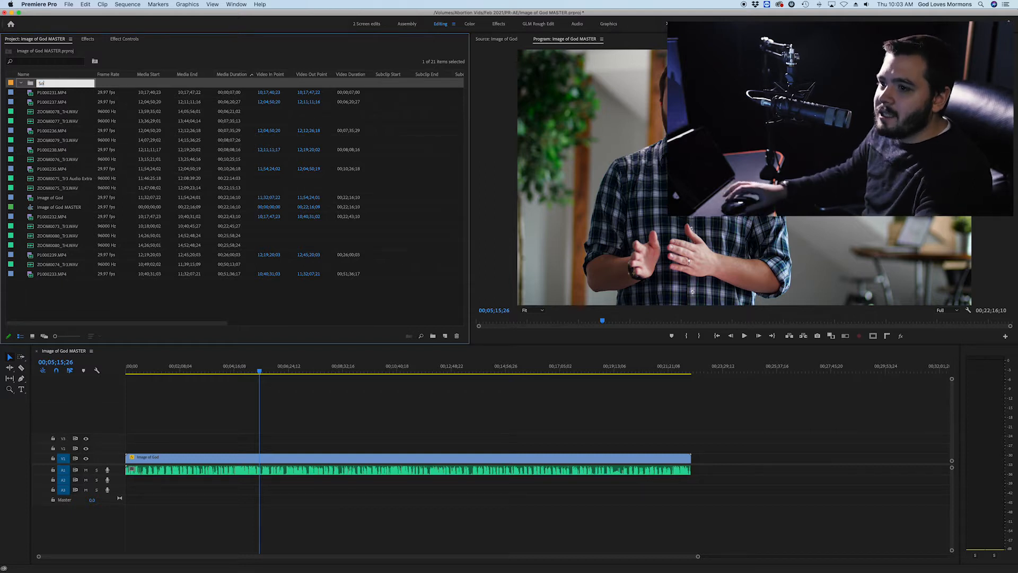
{"action": "type", "text": "Source Files"}
{"action": "key", "text": "Tab"}
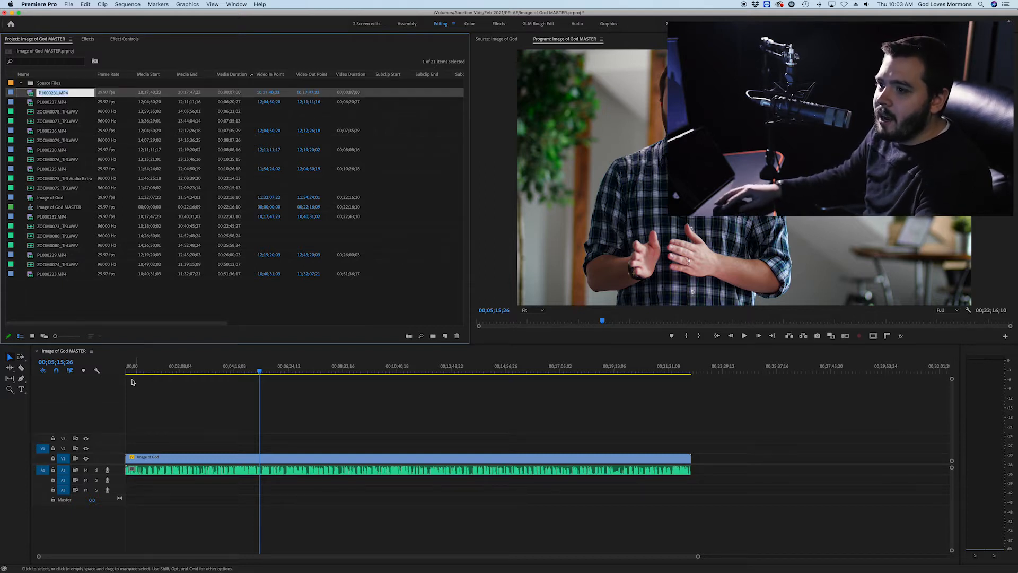
Move all loose media and sequences in the project into the Source Files bin and collapse the bin.
{"action": "left_click", "coordinate": [56, 289]}
{"action": "left_click_drag", "start_coordinate": [75, 295], "coordinate": [45, 86]}
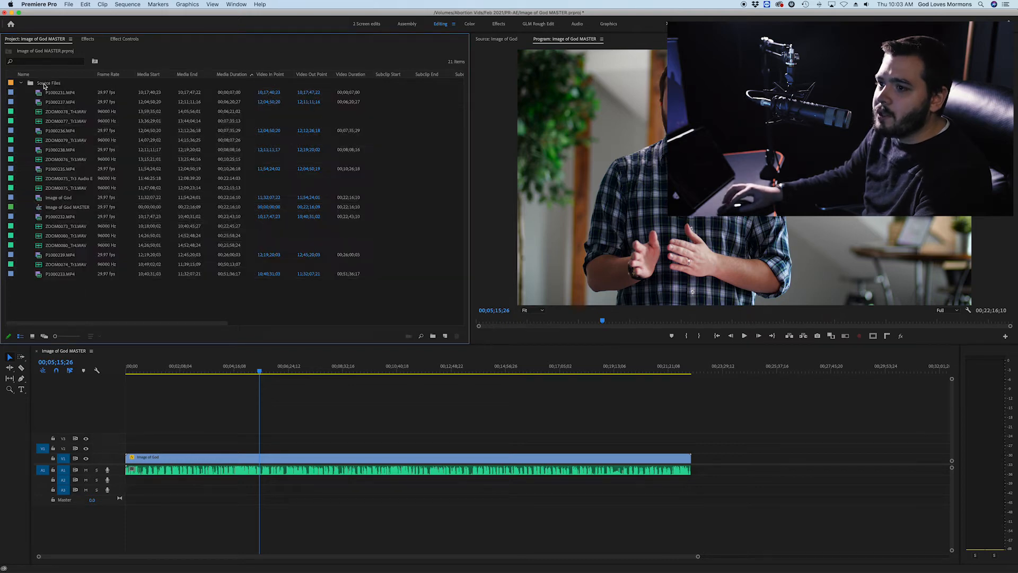
{"action": "left_click", "coordinate": [21, 83]}
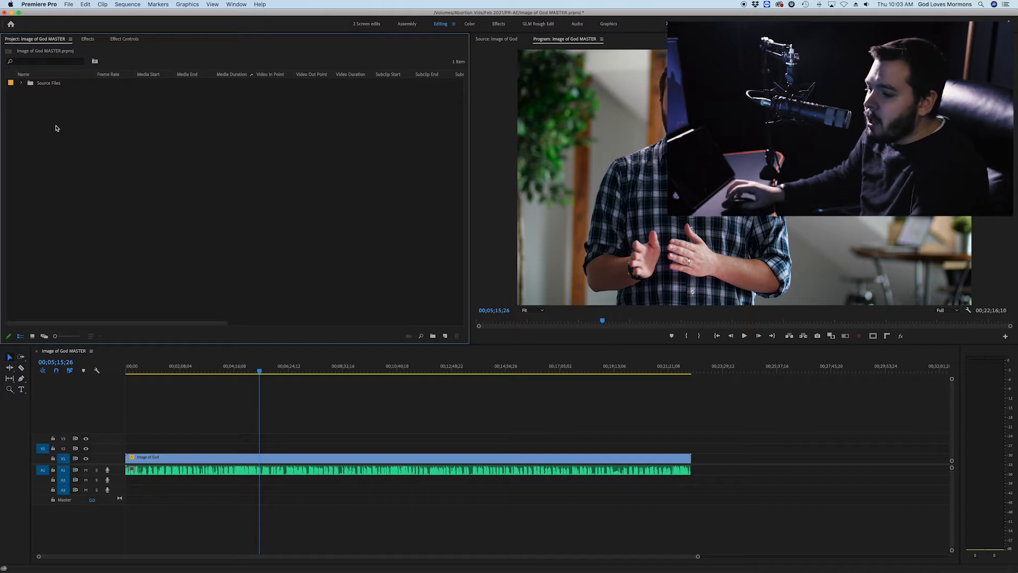
Make a subsequence from the Image of God video and its cleaned audio on the master timeline.
{"action": "left_click_drag", "start_coordinate": [269, 434], "coordinate": [313, 489]}
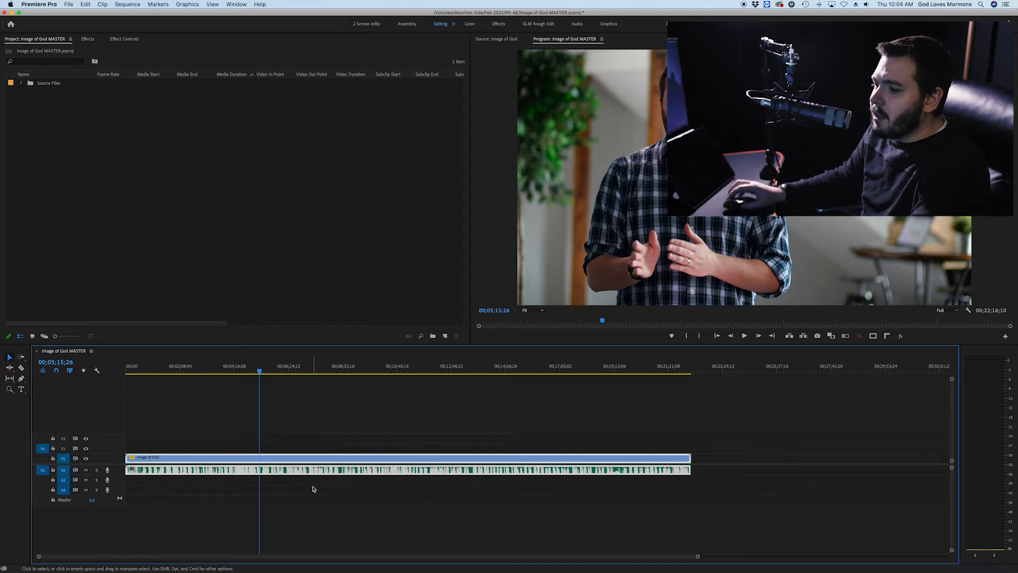
{"action": "right_click", "coordinate": [290, 466]}
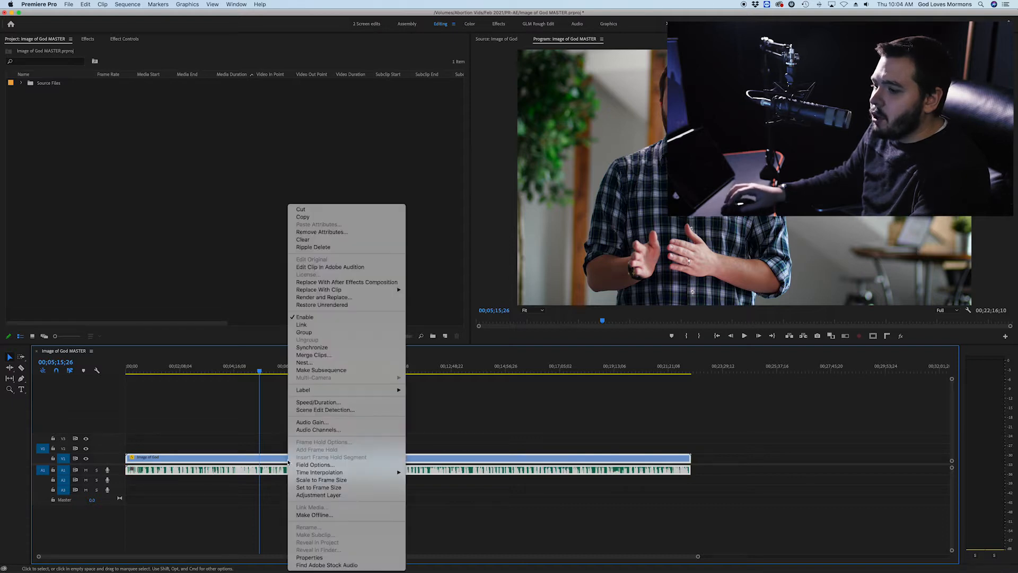
{"action": "left_click", "coordinate": [340, 371]}
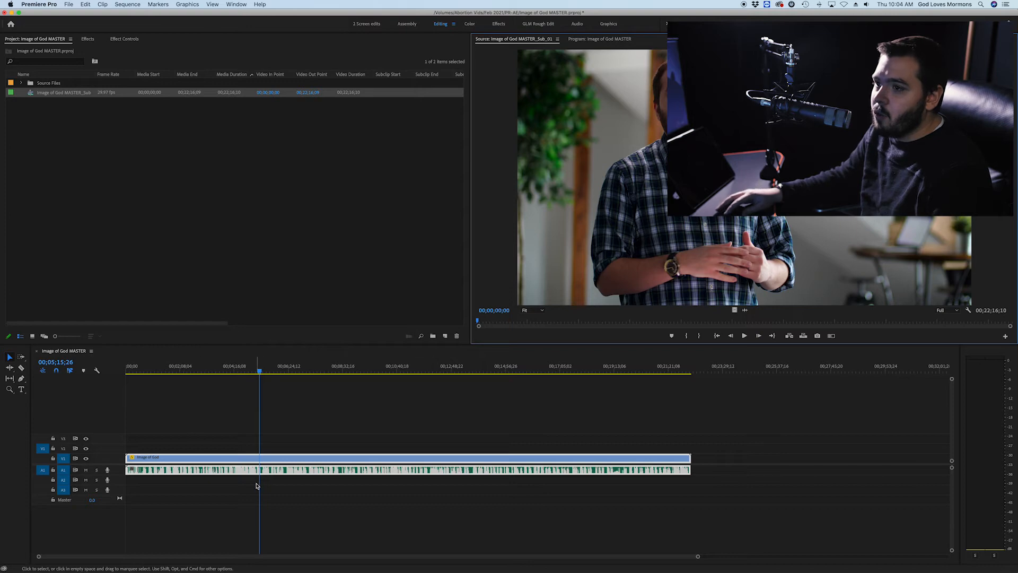
Try placing the new subsequence after the original clips on the master timeline, and delete that copy.
{"action": "left_click", "coordinate": [30, 78]}
{"action": "left_click_drag", "start_coordinate": [126, 355], "coordinate": [93, 355]}
{"action": "left_click_drag", "start_coordinate": [272, 435], "coordinate": [721, 455]}
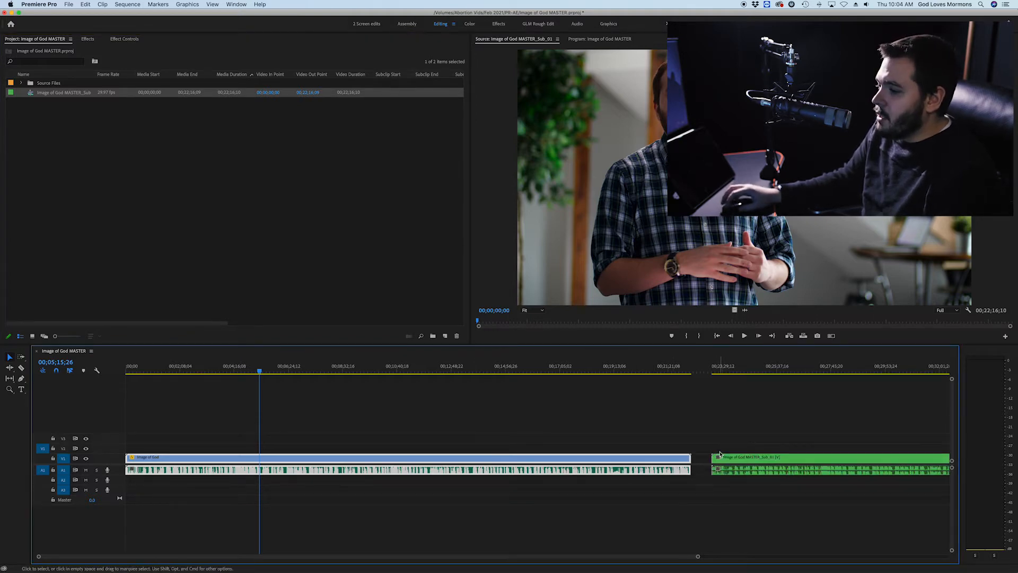
{"action": "left_click_drag", "start_coordinate": [733, 455], "coordinate": [771, 485]}
{"action": "key", "text": "Delete"}
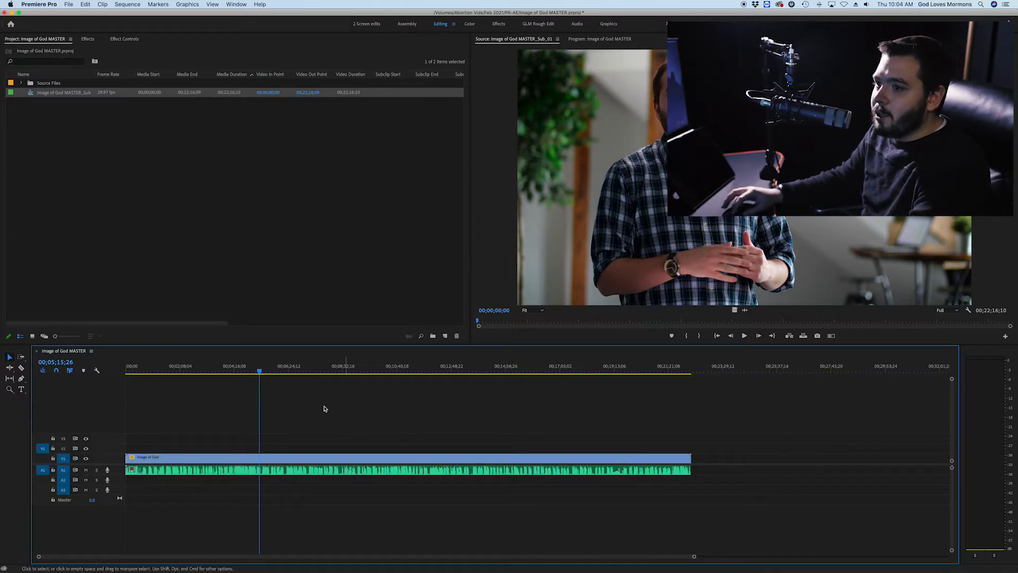
Open the Image of God MASTER_Sub_01 subsequence in its own timeline and compare it with Image of God MASTER.
{"action": "double_click", "coordinate": [31, 94]}
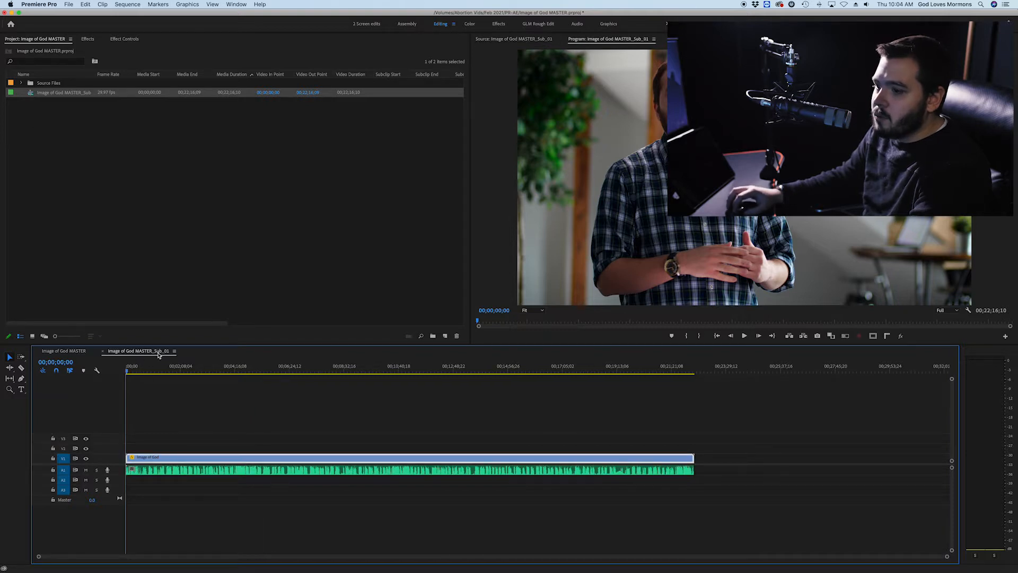
{"action": "left_click", "coordinate": [67, 353]}
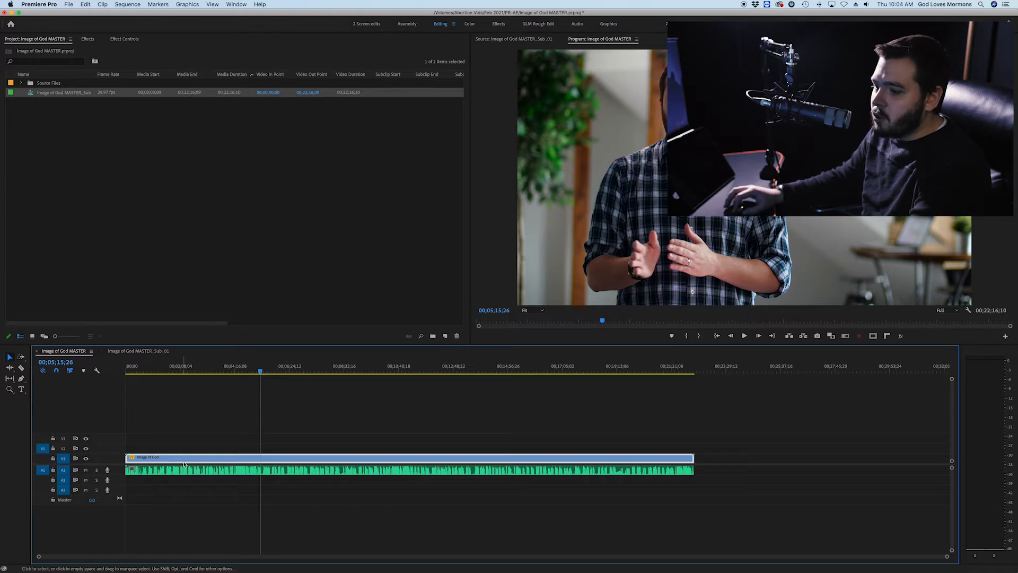
{"action": "left_click_drag", "start_coordinate": [157, 430], "coordinate": [193, 498]}
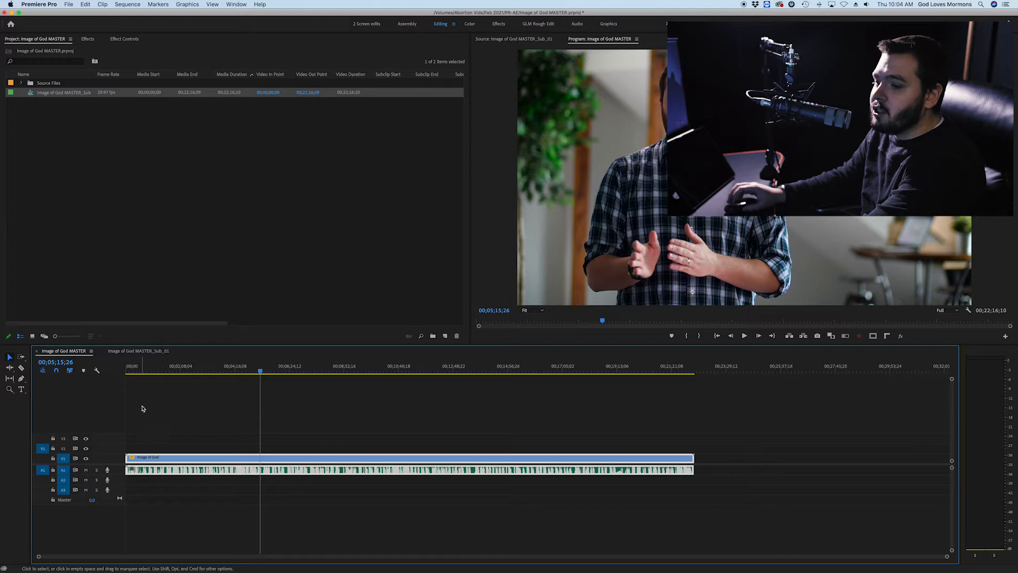
{"action": "left_click", "coordinate": [138, 350]}
Delete the video and audio clips from the Image of God MASTER sequence, leaving its timeline empty.
{"action": "left_click", "coordinate": [64, 351]}
{"action": "left_click_drag", "start_coordinate": [171, 418], "coordinate": [239, 507]}
{"action": "key", "text": "Delete"}
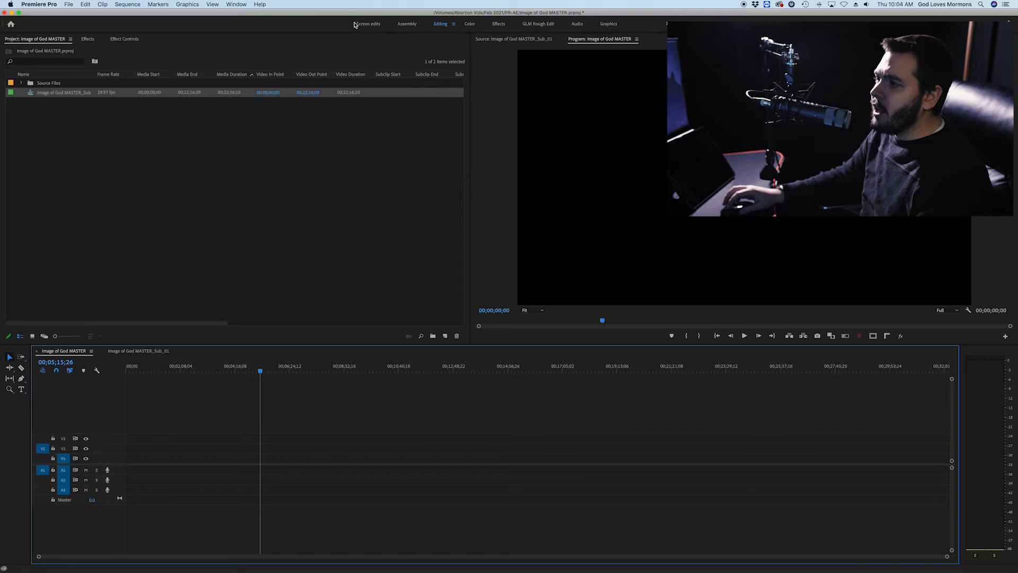
Switch to the GLM Rough Edit workspace with its two stacked timelines.
{"action": "left_click", "coordinate": [527, 28]}
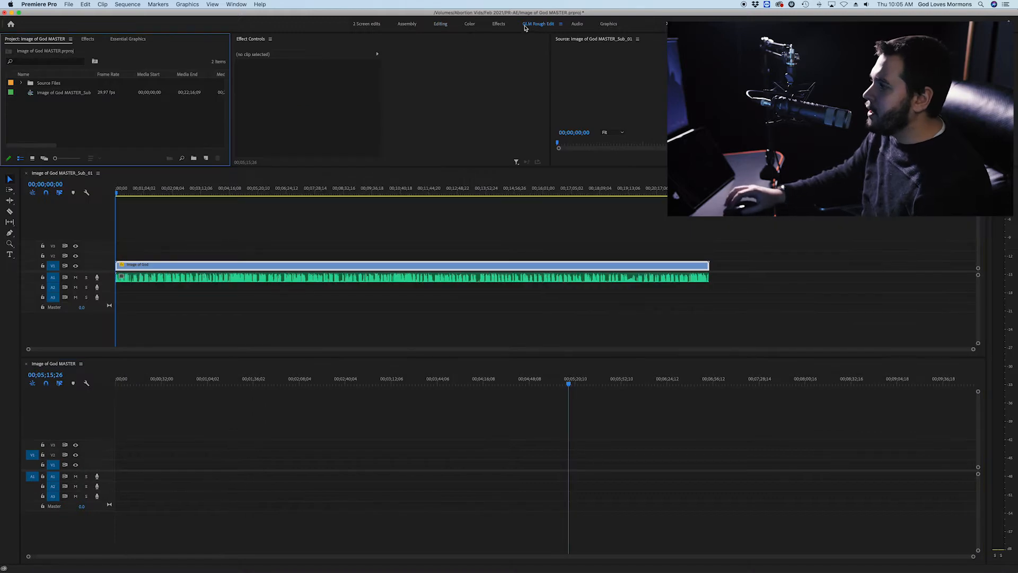
{"action": "left_click_drag", "start_coordinate": [801, 39], "coordinate": [748, 101]}
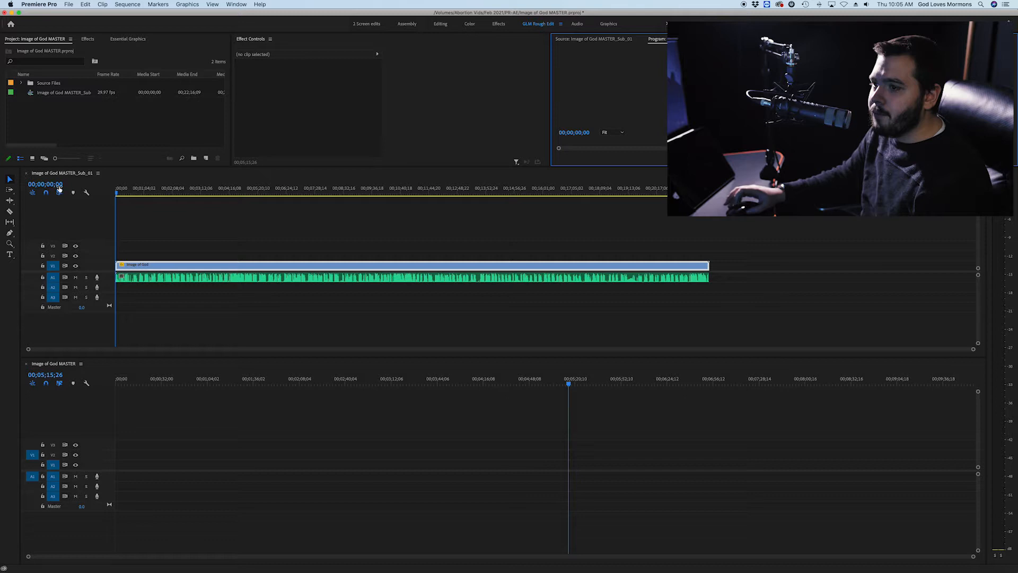
Stack the Image of God MASTER_Sub_01 timeline above the Image of God MASTER timeline and enlarge the monitor area above them.
{"action": "left_click_drag", "start_coordinate": [58, 176], "coordinate": [152, 418]}
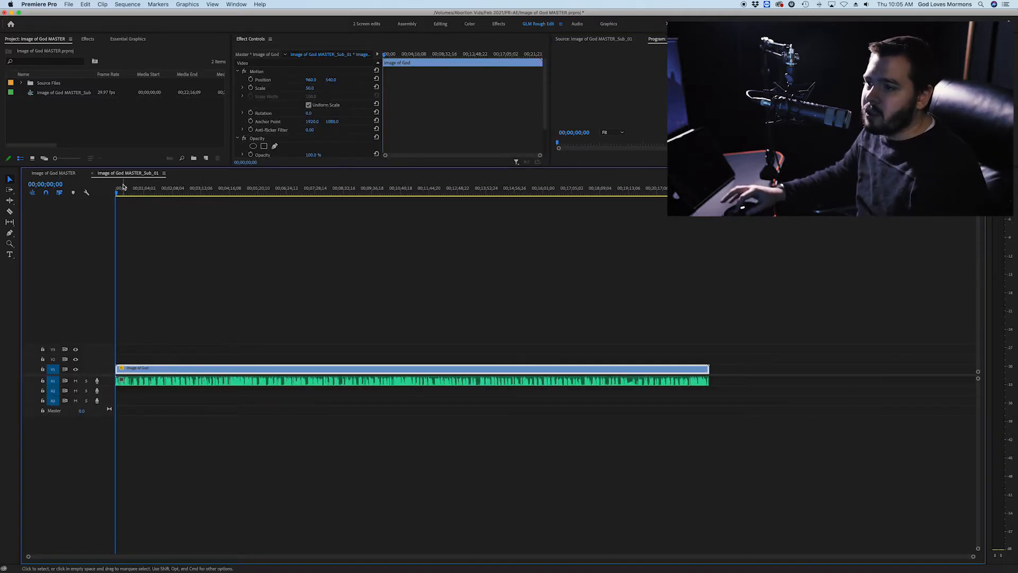
{"action": "left_click_drag", "start_coordinate": [116, 175], "coordinate": [112, 293]}
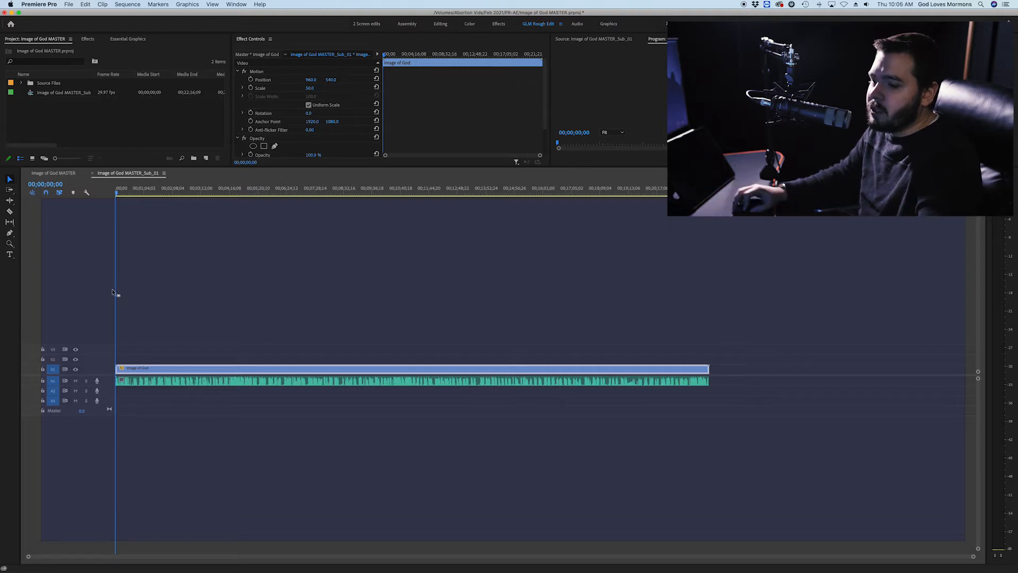
{"action": "left_click_drag", "start_coordinate": [79, 263], "coordinate": [142, 555]}
{"action": "left_click_drag", "start_coordinate": [53, 182], "coordinate": [140, 556]}
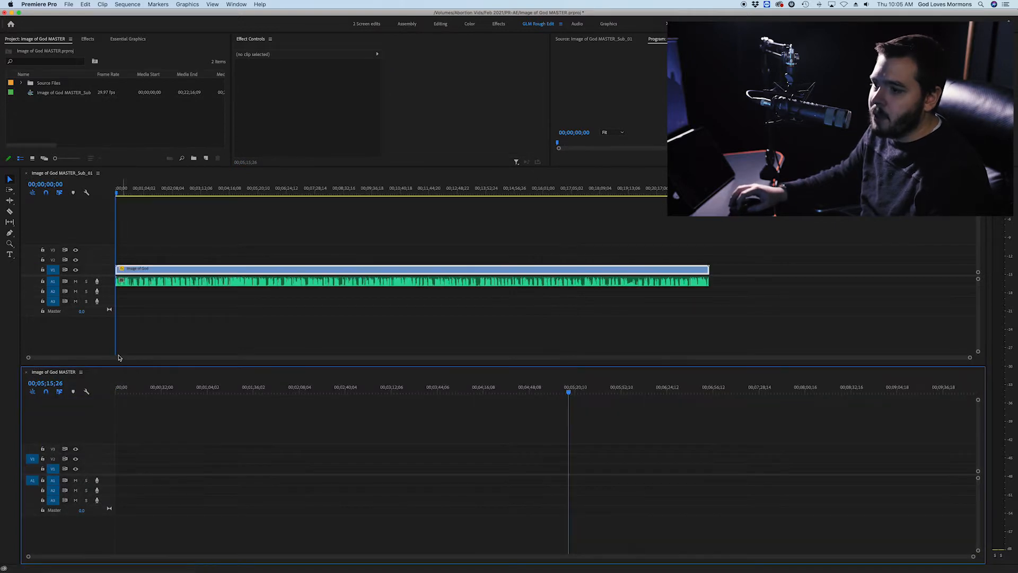
{"action": "left_click_drag", "start_coordinate": [138, 366], "coordinate": [138, 414]}
{"action": "left_click_drag", "start_coordinate": [146, 168], "coordinate": [146, 253]}
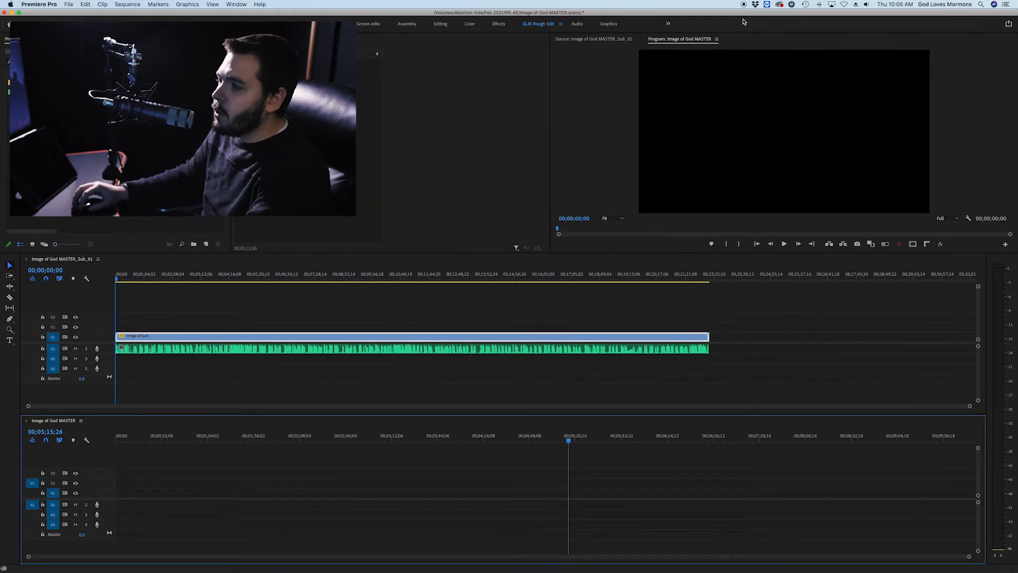
Play the subsequence from 00;00;13;09 to review the opening of the footage.
{"action": "left_click_drag", "start_coordinate": [451, 277], "coordinate": [604, 291]}
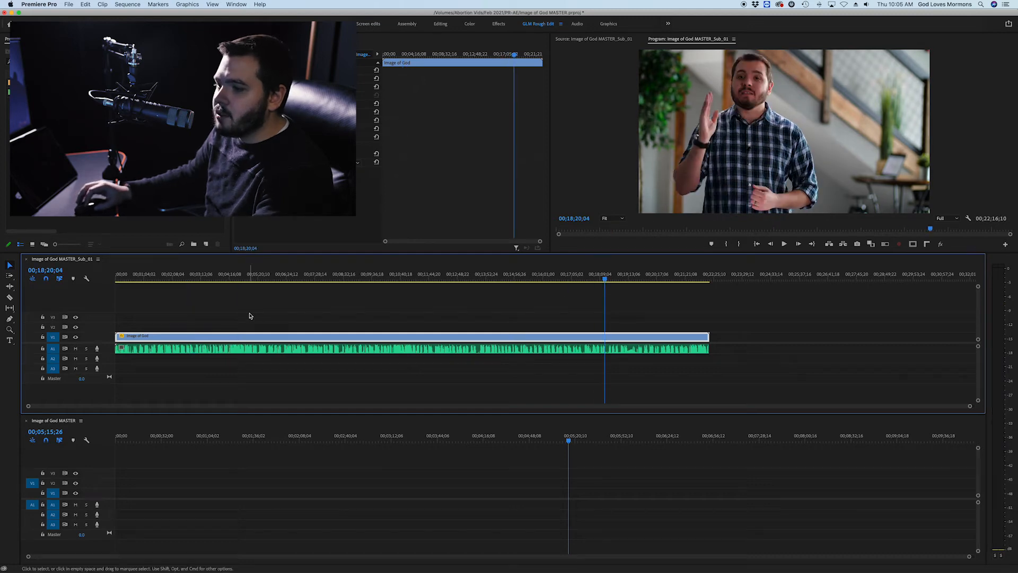
{"action": "scroll", "coordinate": [175, 317], "scroll_direction": "up", "scroll_amount": 5}
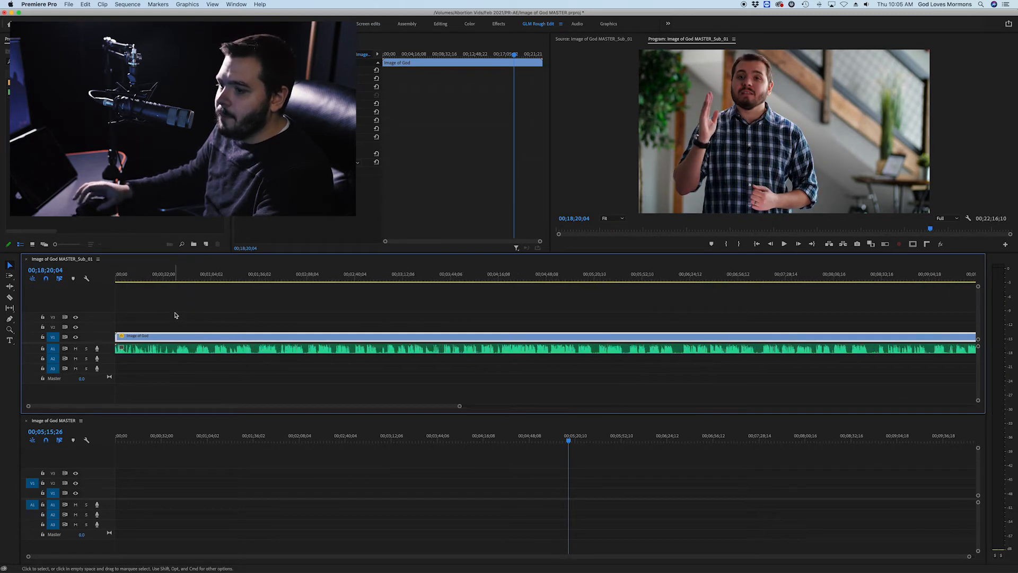
{"action": "scroll", "coordinate": [148, 318], "scroll_direction": "up", "scroll_amount": 2}
{"action": "scroll", "coordinate": [152, 481], "scroll_direction": "up", "scroll_amount": 5}
{"action": "left_click_drag", "start_coordinate": [135, 277], "coordinate": [200, 285]}
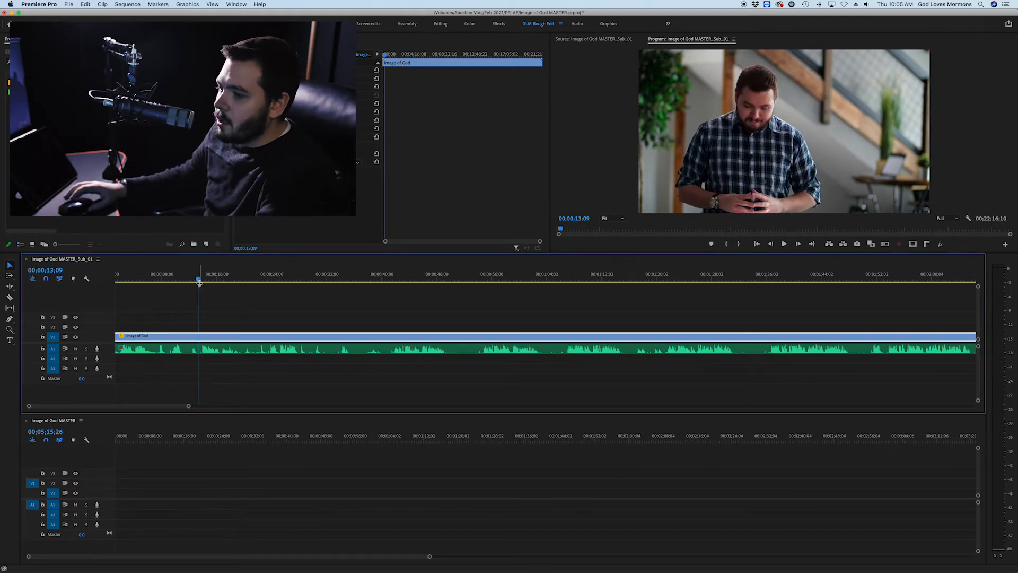
{"action": "key", "text": "space"}
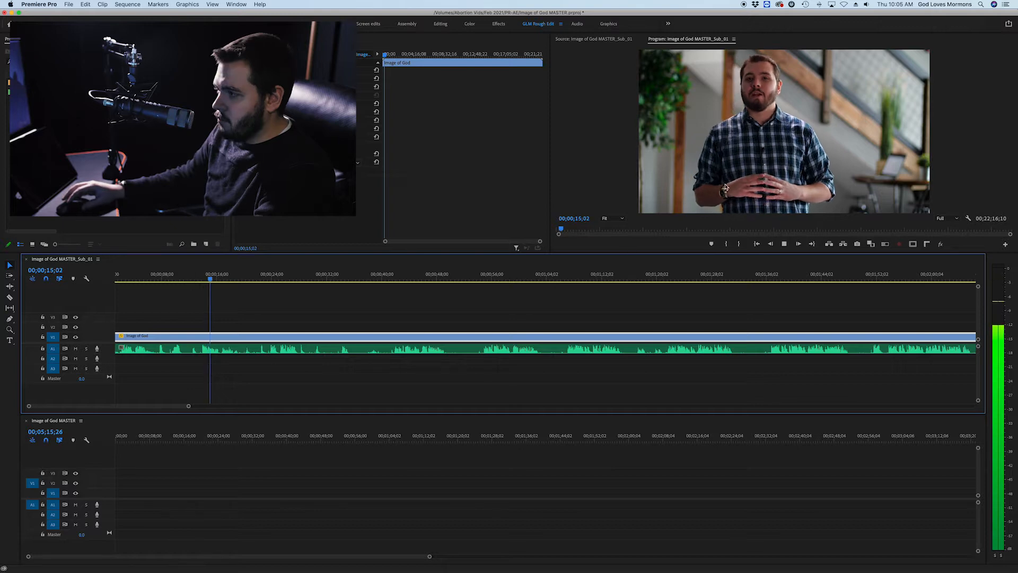
{"action": "key", "text": "space"}
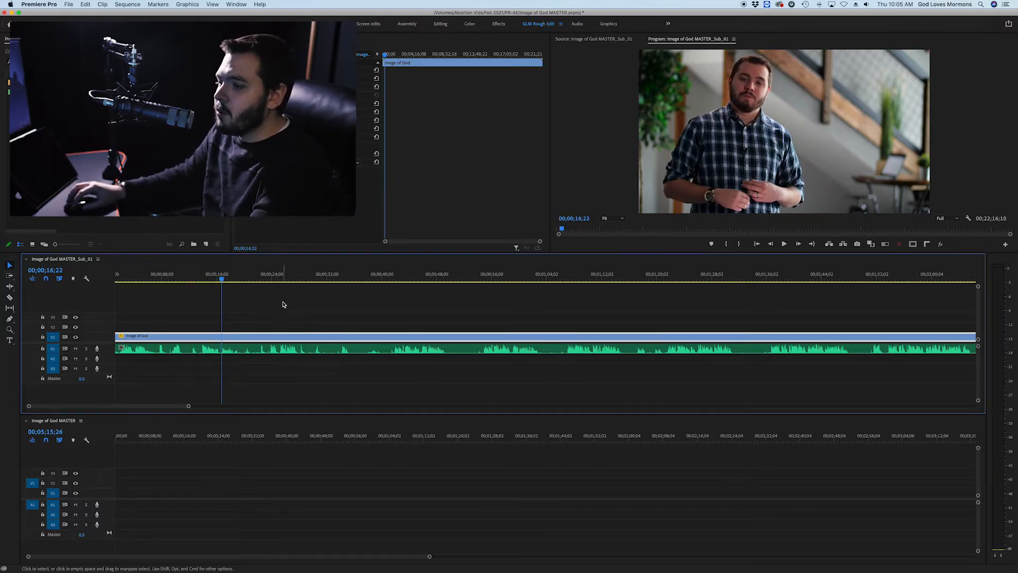
Play the subsequence up to about 00;00;50;00 to review the end of that take.
{"action": "left_click_drag", "start_coordinate": [387, 276], "coordinate": [395, 276]}
{"action": "key", "text": "space"}
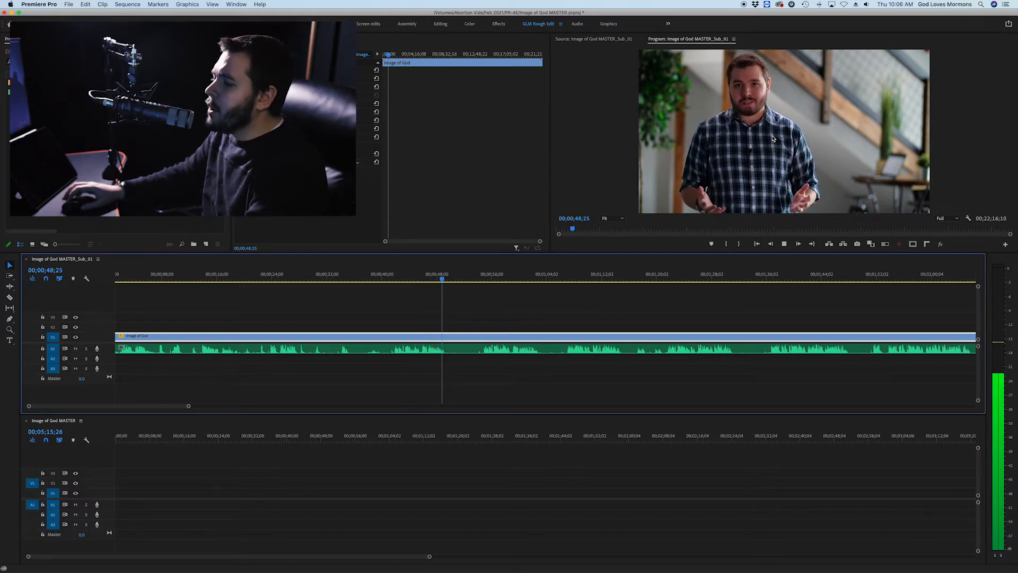
{"action": "key", "text": "space"}
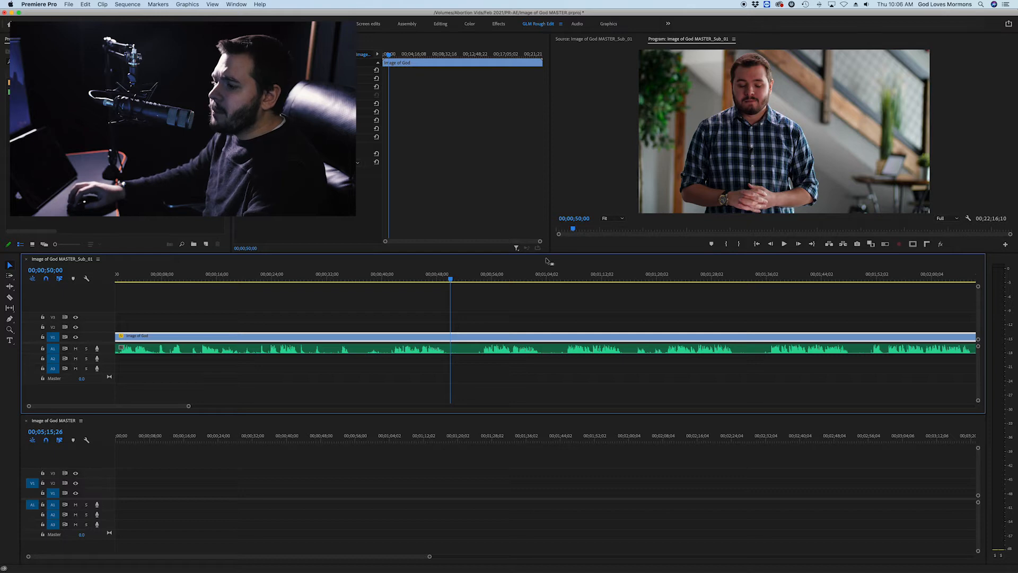
{"action": "key", "text": "space"}
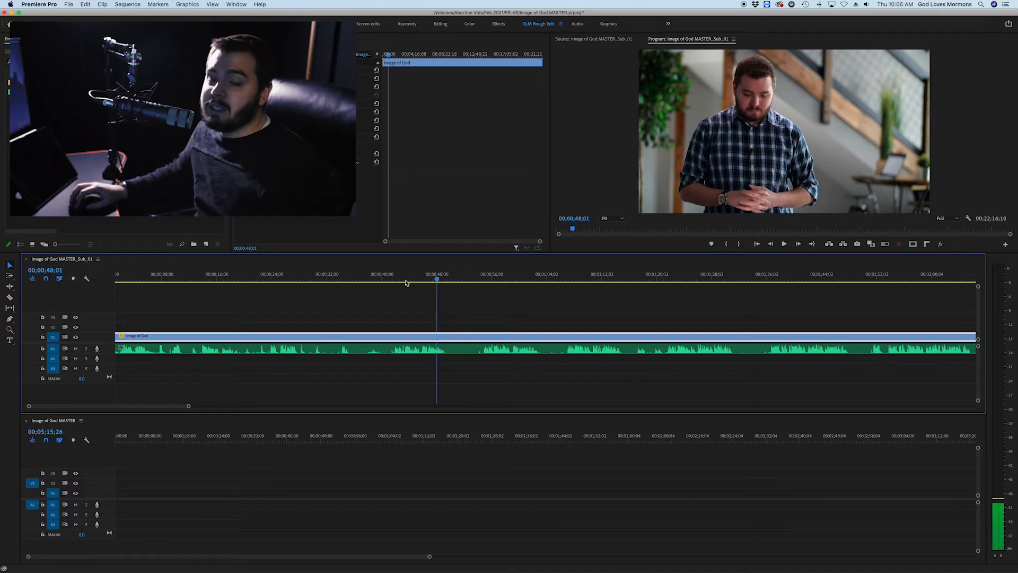
Review the takes from 00;00;52;08 onward and place the playhead at 00;00;54;21, where the speech starts.
{"action": "left_click", "coordinate": [401, 278]}
{"action": "left_click_drag", "start_coordinate": [401, 281], "coordinate": [467, 282]}
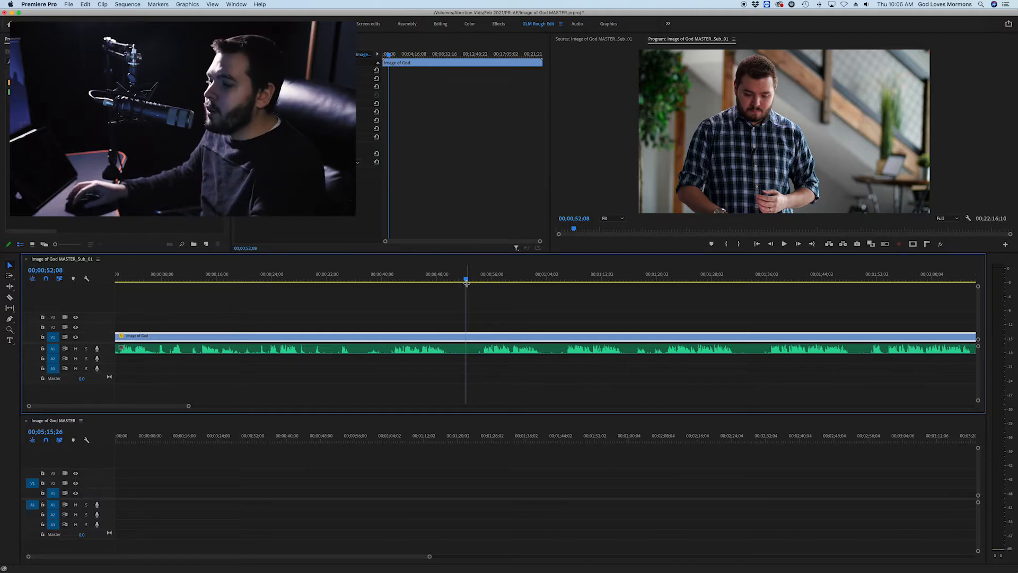
{"action": "key", "text": "space"}
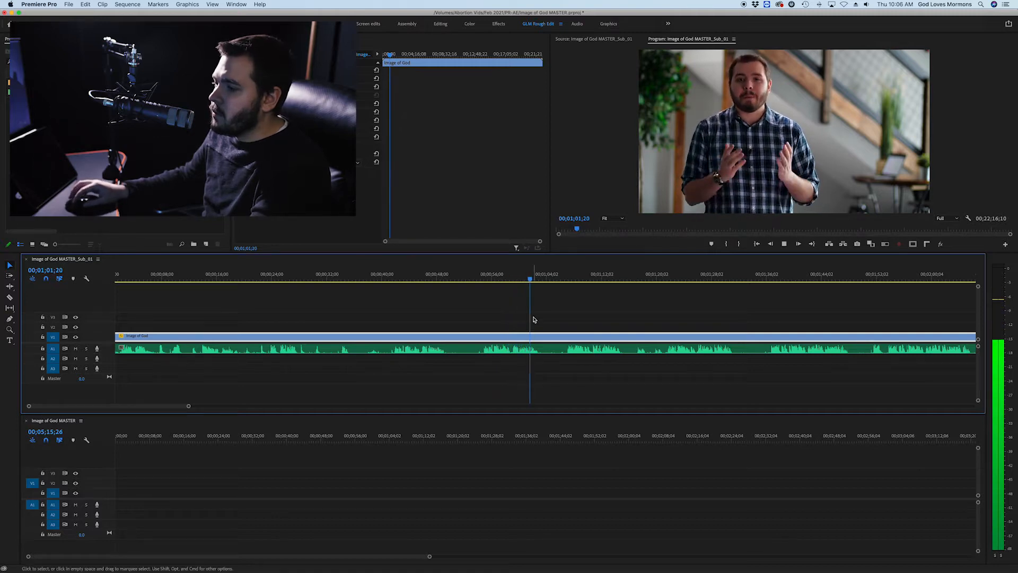
{"action": "left_click_drag", "start_coordinate": [552, 280], "coordinate": [568, 280]}
{"action": "key", "text": "space"}
{"action": "key", "text": "space"}
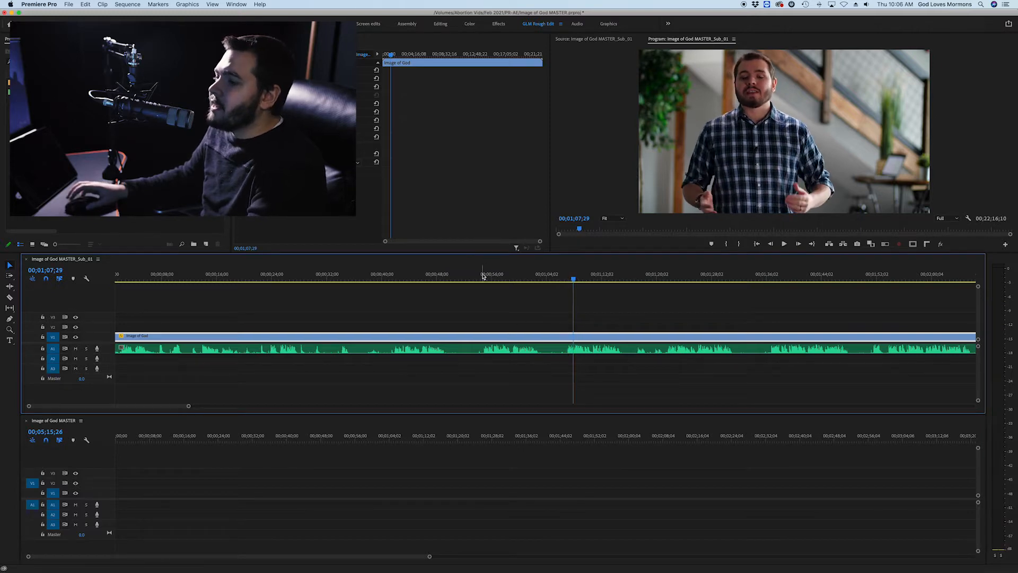
{"action": "left_click", "coordinate": [483, 276]}
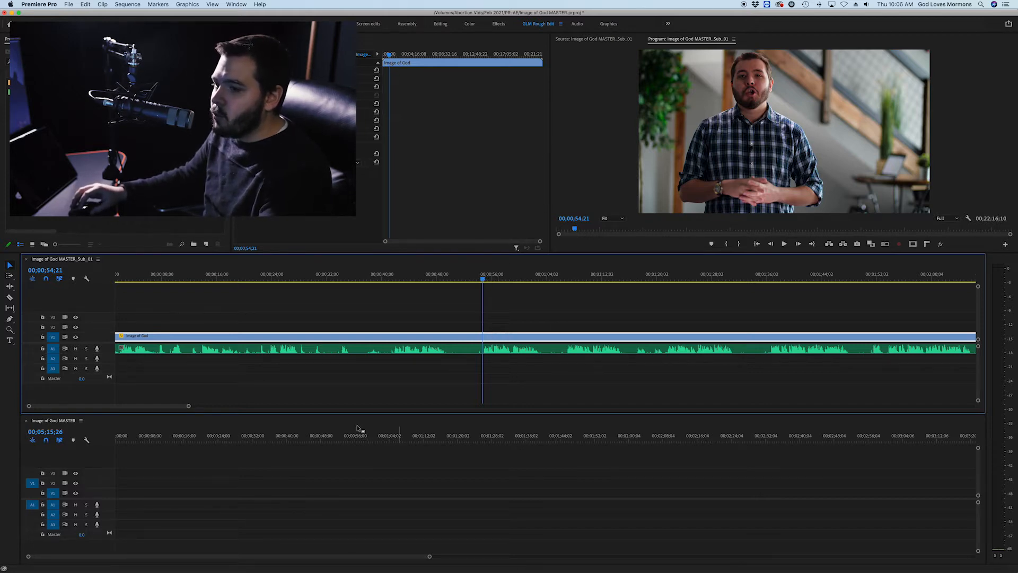
Try several Razor cuts across the subsequence's video and audio clips, and undo them.
{"action": "left_click", "coordinate": [9, 299]}
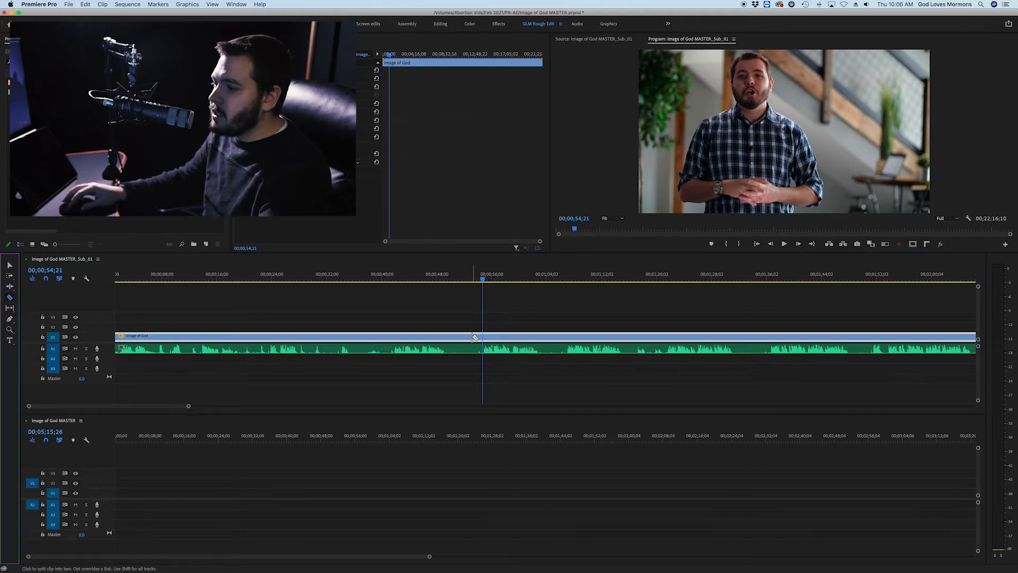
{"action": "left_click", "coordinate": [466, 352]}
{"action": "left_click", "coordinate": [516, 338]}
{"action": "left_click", "coordinate": [418, 340]}
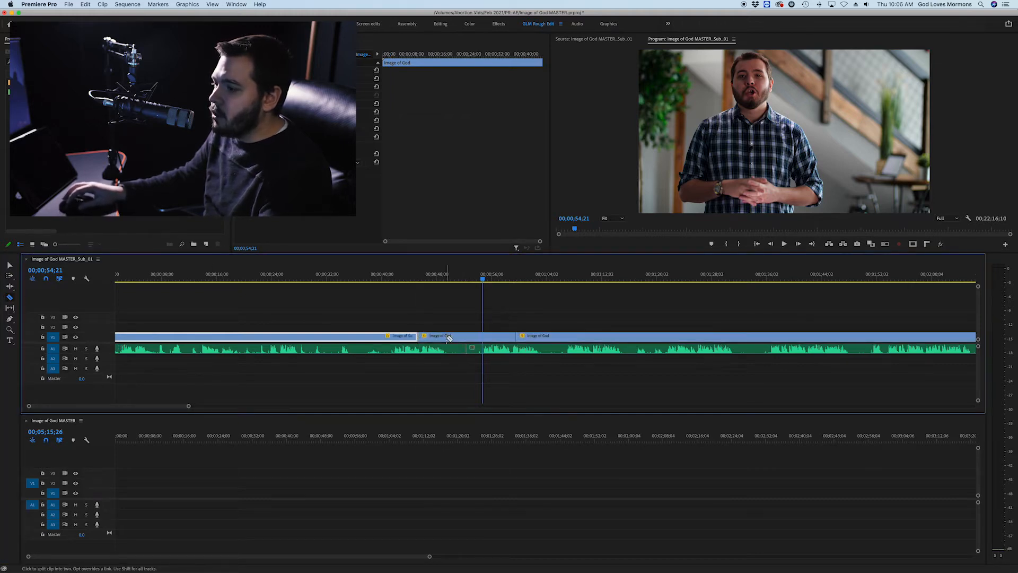
{"action": "key", "text": "v"}
{"action": "mouse_move", "coordinate": [496, 338]}
{"action": "left_mouse_down"}
{"action": "mouse_move", "coordinate": [142, 497]}
{"action": "mouse_move", "coordinate": [493, 342]}
{"action": "mouse_move", "coordinate": [496, 327]}
{"action": "left_mouse_up"}
{"action": "key", "text": "super+z"}
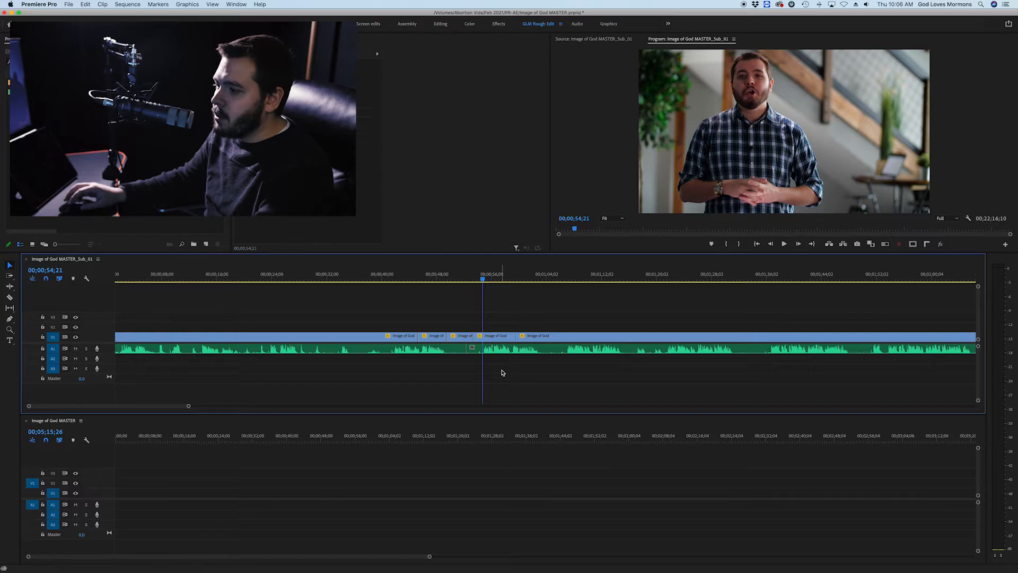
{"action": "key", "text": "super+z"}
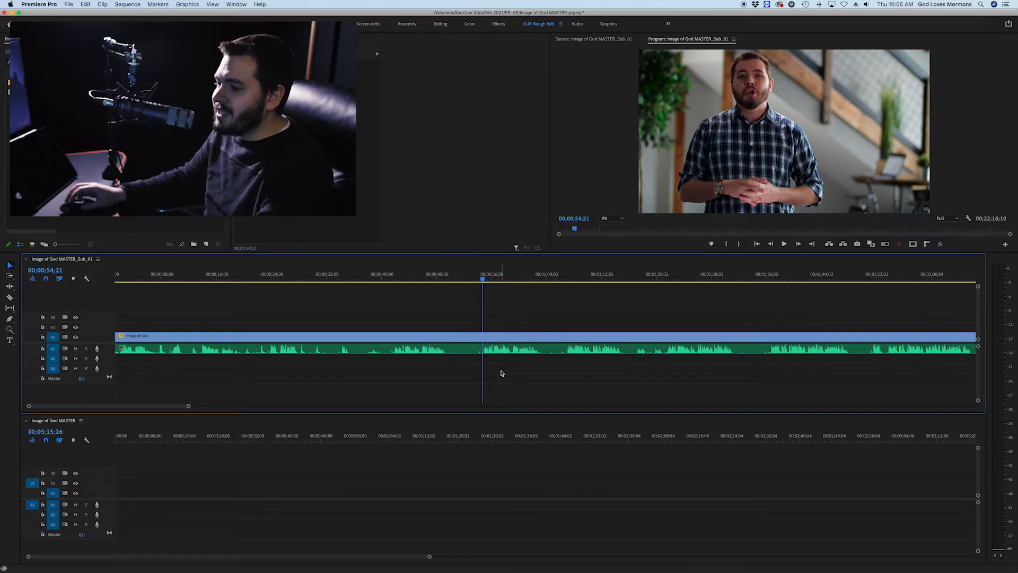
Split the Image of God clip in the subsequence at the playhead, 00;00;54;21, using the Razor tool.
{"action": "key", "text": "c"}
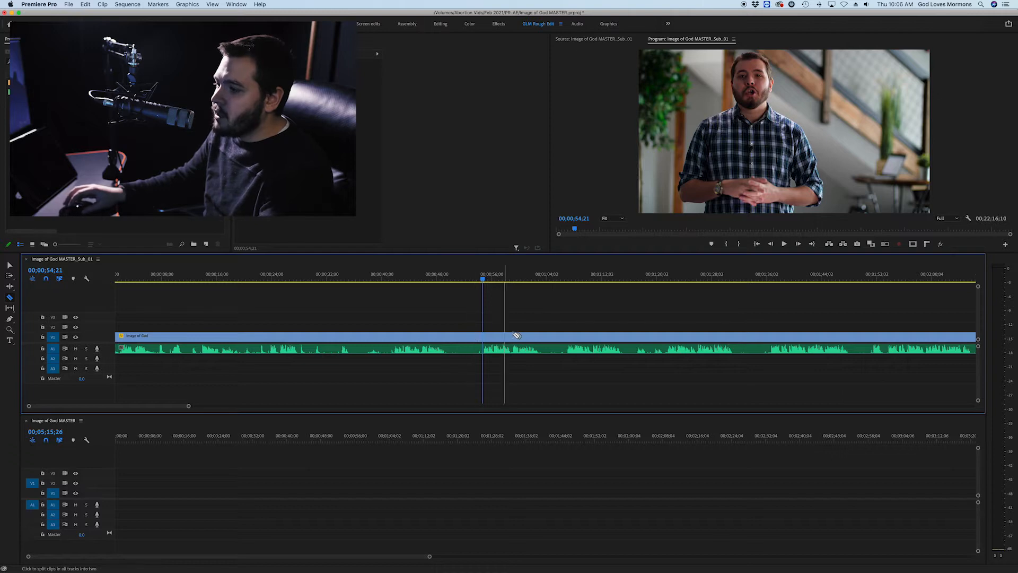
{"action": "left_click", "coordinate": [483, 336]}
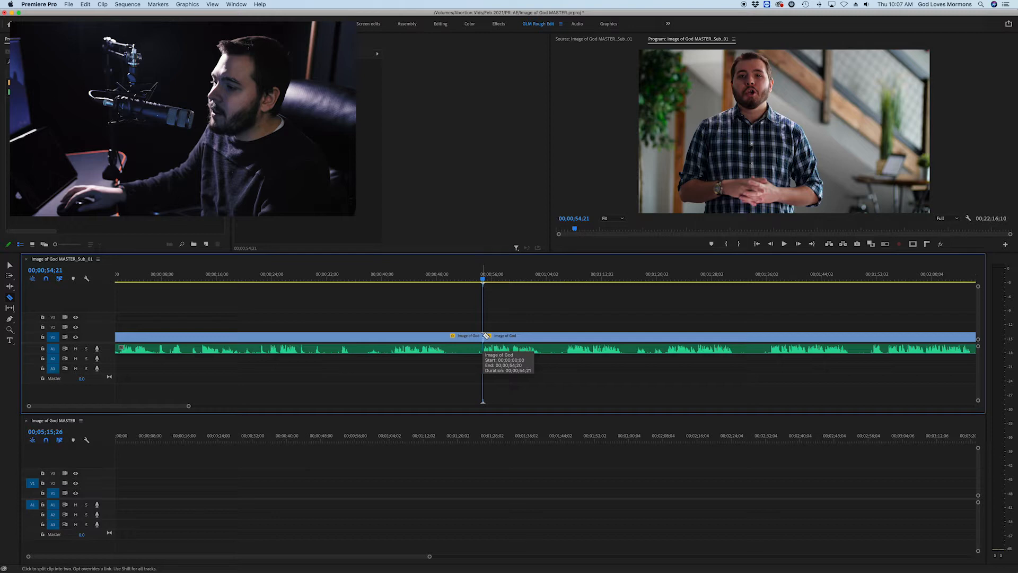
Split the subsequence's video and audio at the end of the take, at about 00;01;03, and scrub across the isolated segment.
{"action": "left_click", "coordinate": [544, 348], "text": "shift"}
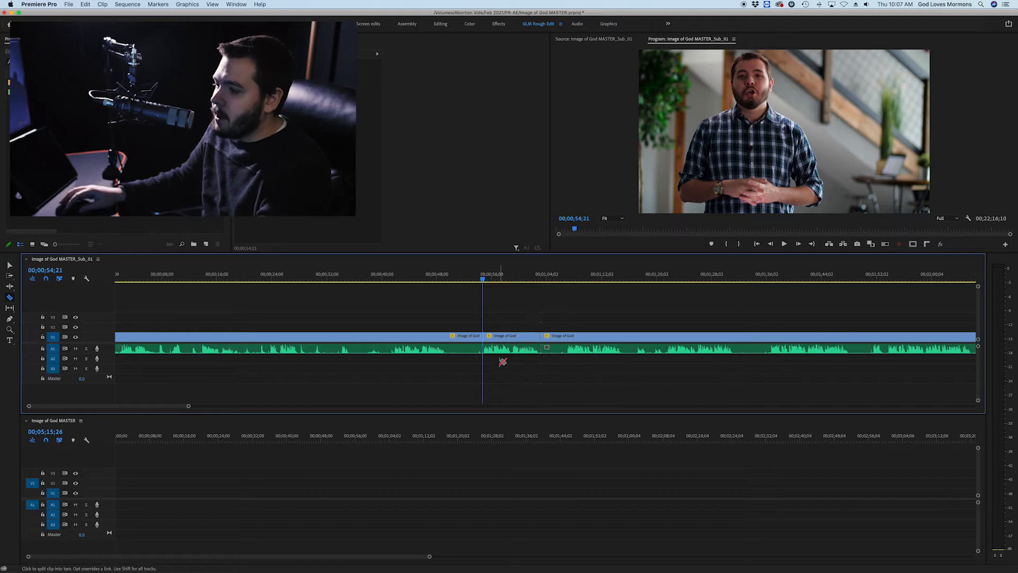
{"action": "left_click_drag", "start_coordinate": [467, 277], "coordinate": [459, 277]}
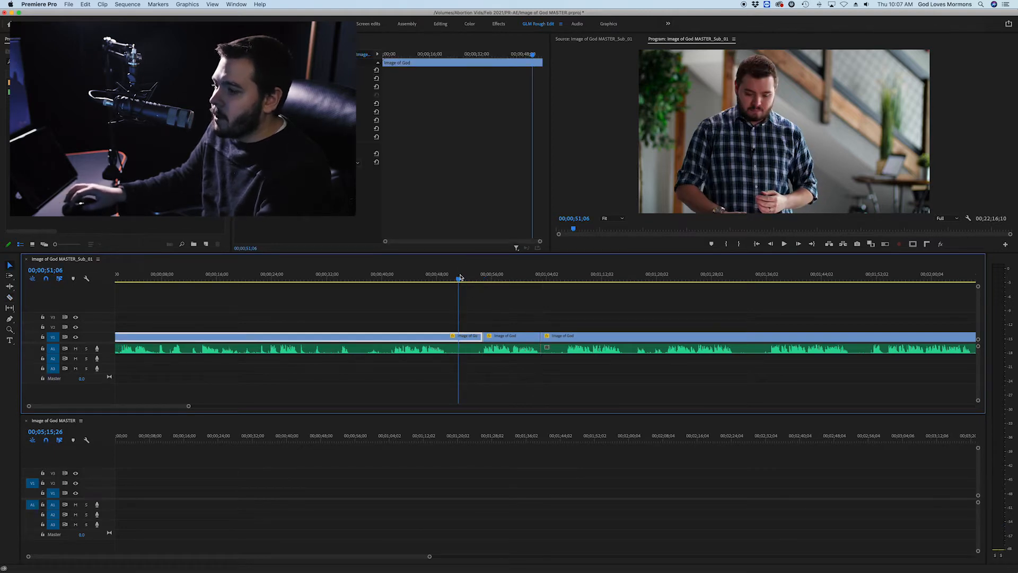
{"action": "left_click_drag", "start_coordinate": [489, 278], "coordinate": [514, 281]}
{"action": "left_click", "coordinate": [498, 374]}
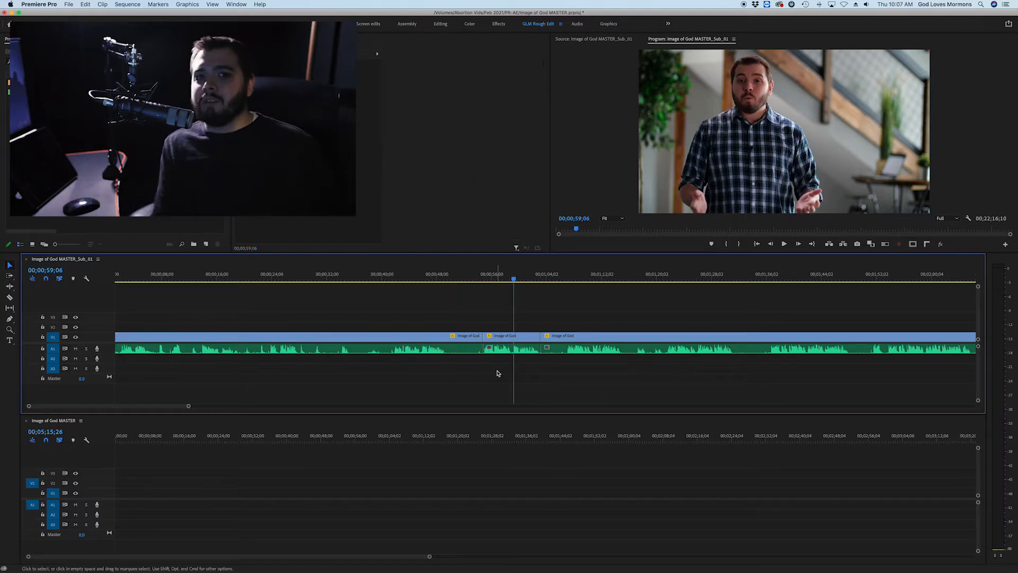
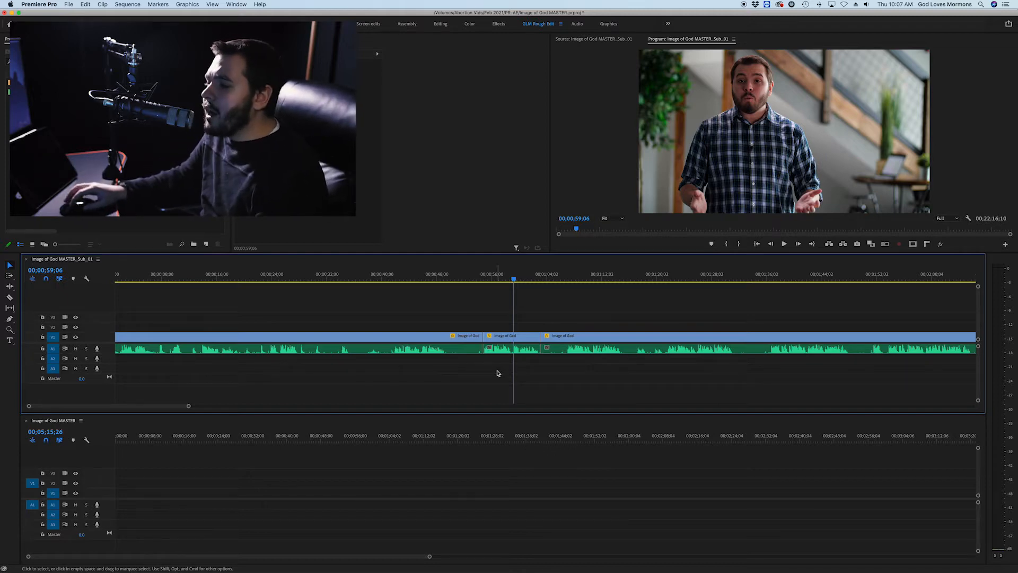
Copy the isolated take's video and audio to the start of the Image of God MASTER sequence and play it back.
{"action": "left_click_drag", "start_coordinate": [492, 318], "coordinate": [525, 367]}
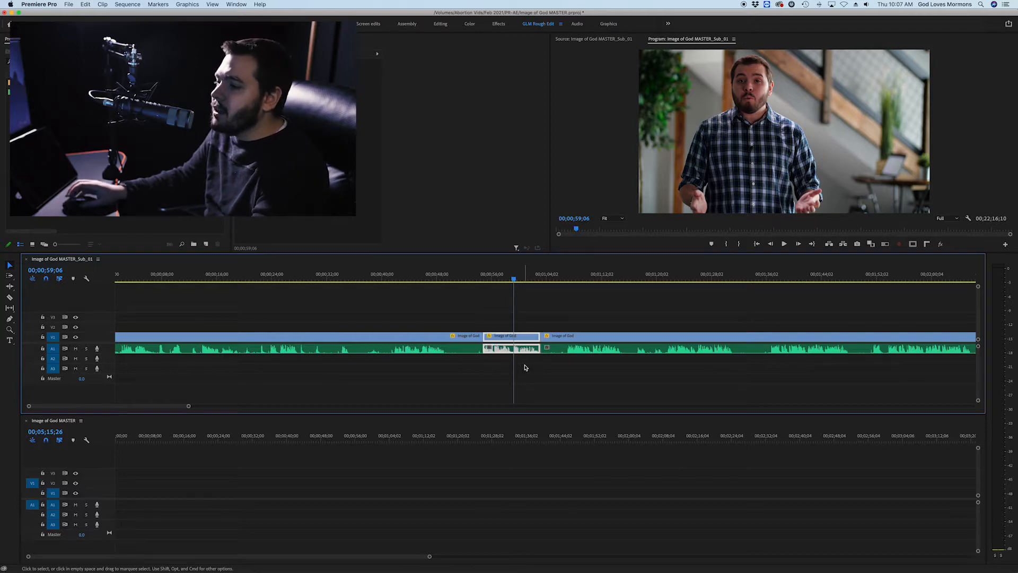
{"action": "left_click", "coordinate": [166, 439]}
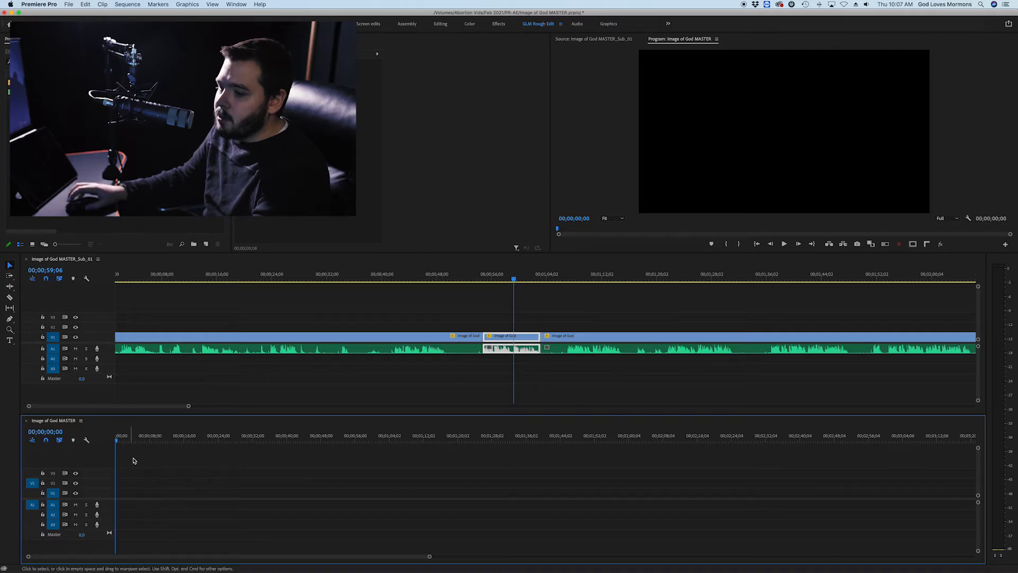
{"action": "key", "text": "super+v"}
{"action": "key", "text": "="}
{"action": "key", "text": "="}
{"action": "key", "text": "="}
{"action": "key", "text": "="}
{"action": "key", "text": "="}
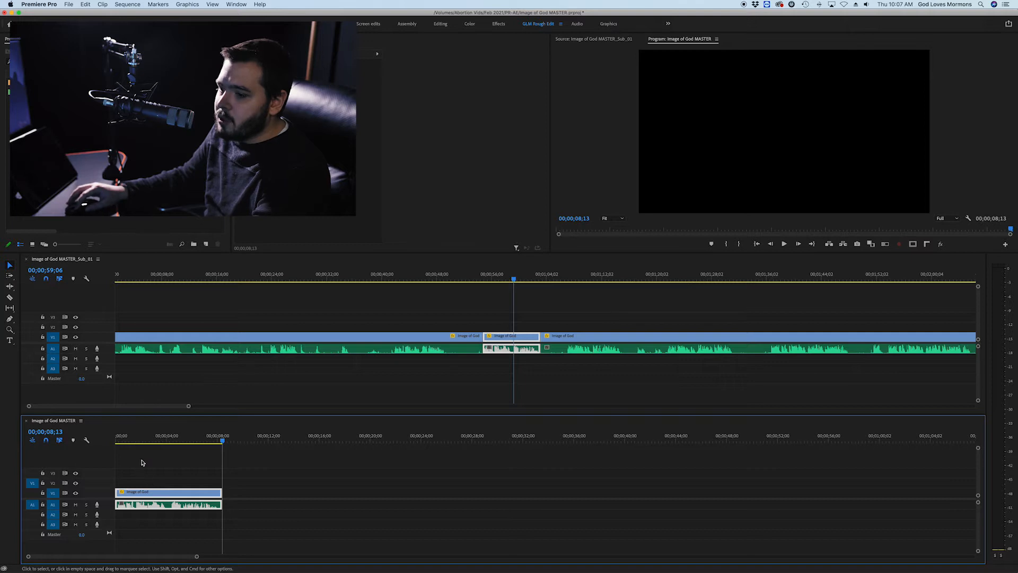
{"action": "key", "text": "Home"}
{"action": "key", "text": "space"}
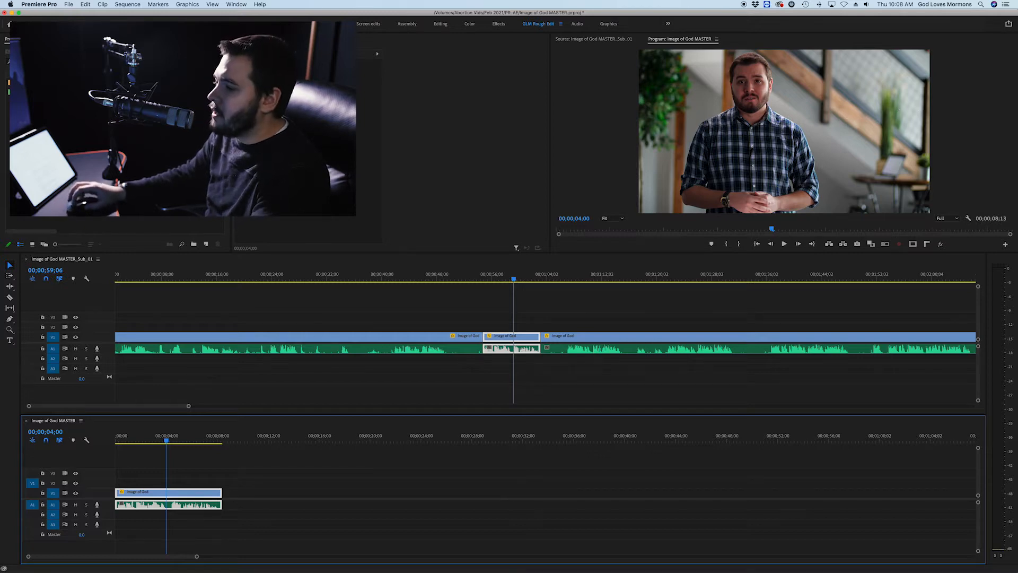
Review the subsequence's next takes by playing from about 00;01;07 to 00;01;15 and replaying the speech around 00;01;10.
{"action": "left_click", "coordinate": [569, 280]}
{"action": "key", "text": "space"}
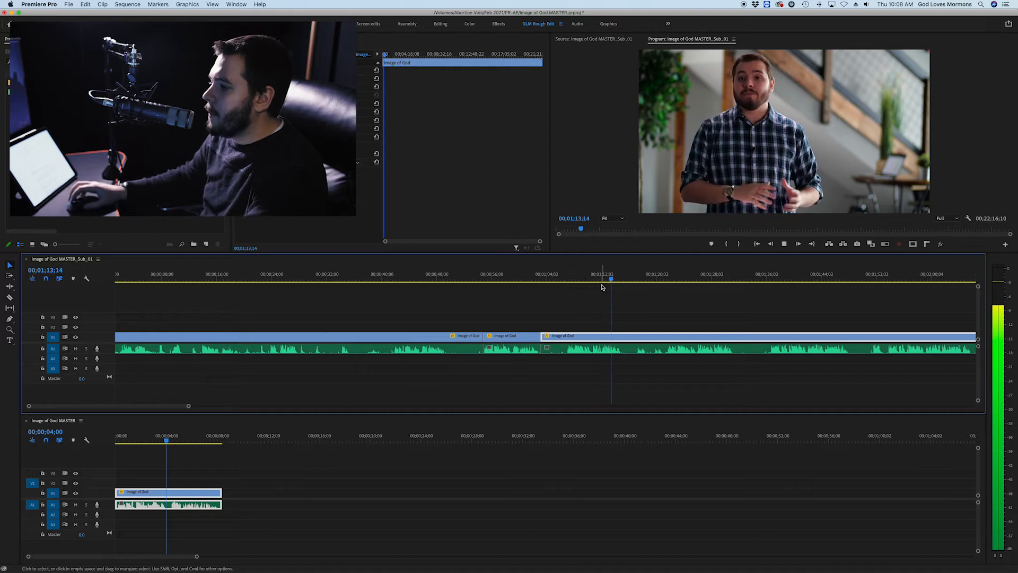
{"action": "key", "text": "space"}
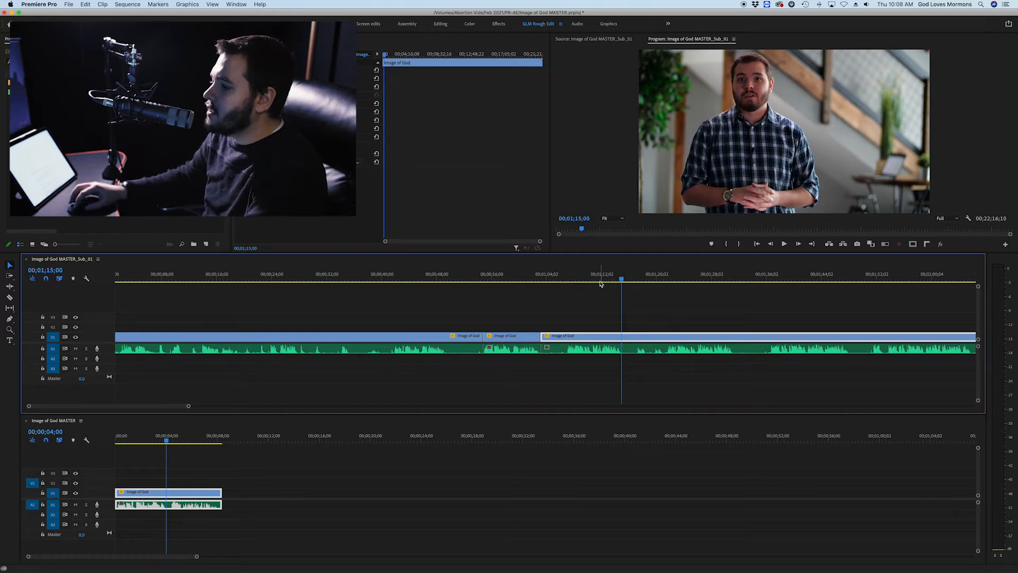
{"action": "left_click", "coordinate": [588, 279]}
{"action": "key", "text": "space"}
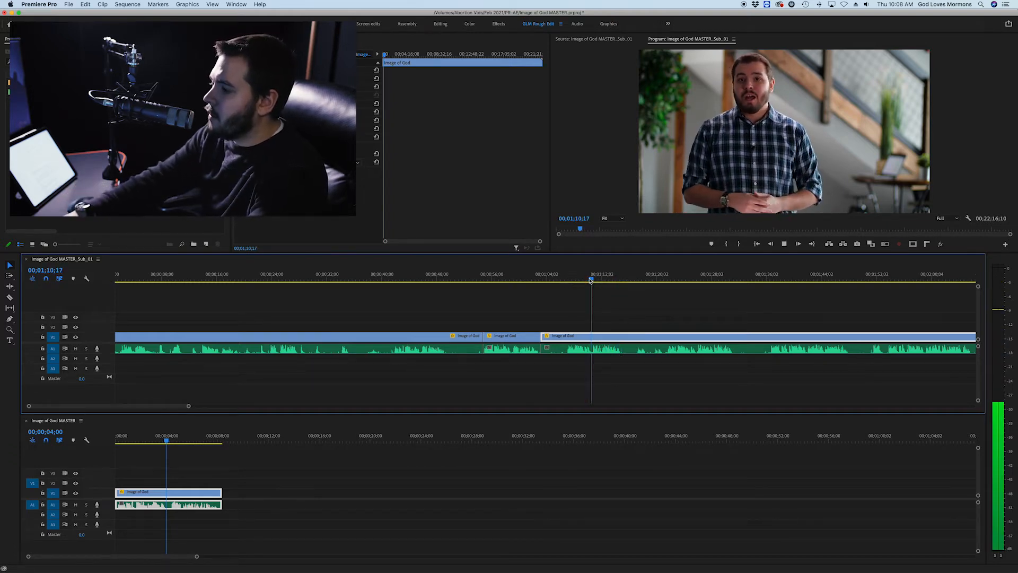
{"action": "key", "text": "XF86AudioRaiseVolume"}
{"action": "key", "text": "space"}
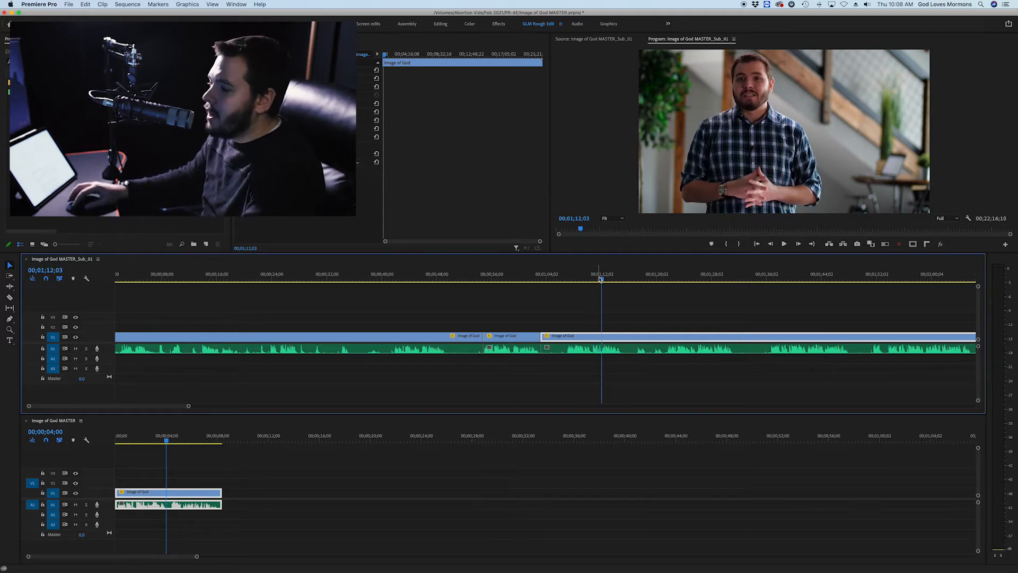
Isolate the next take by splitting all subsequence tracks at about 00;01;21;18 and 00;01;31, and replay its beginning.
{"action": "left_click_drag", "start_coordinate": [608, 280], "coordinate": [666, 280]}
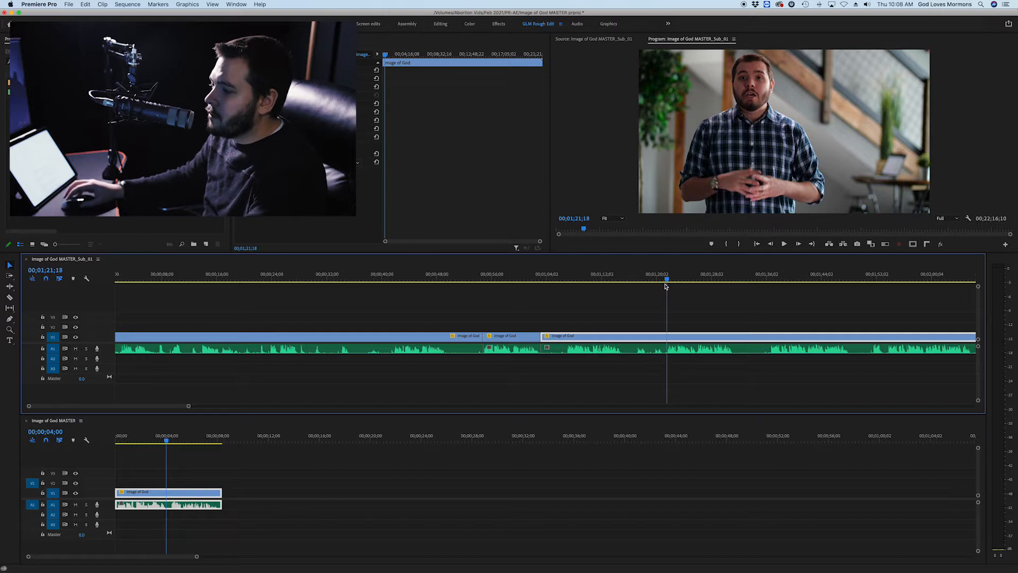
{"action": "key", "text": "space"}
{"action": "key", "text": "c"}
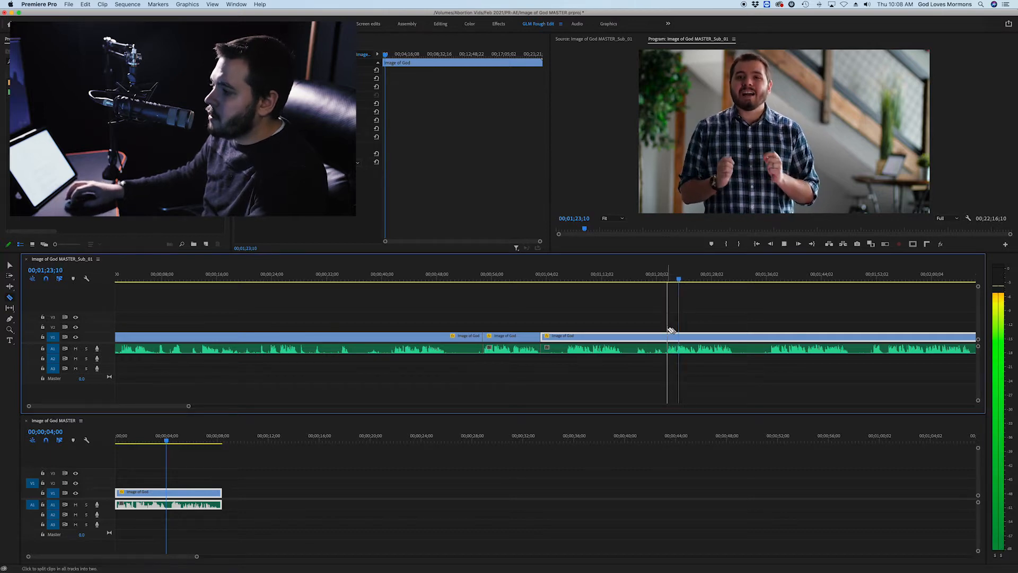
{"action": "left_click", "coordinate": [668, 332]}
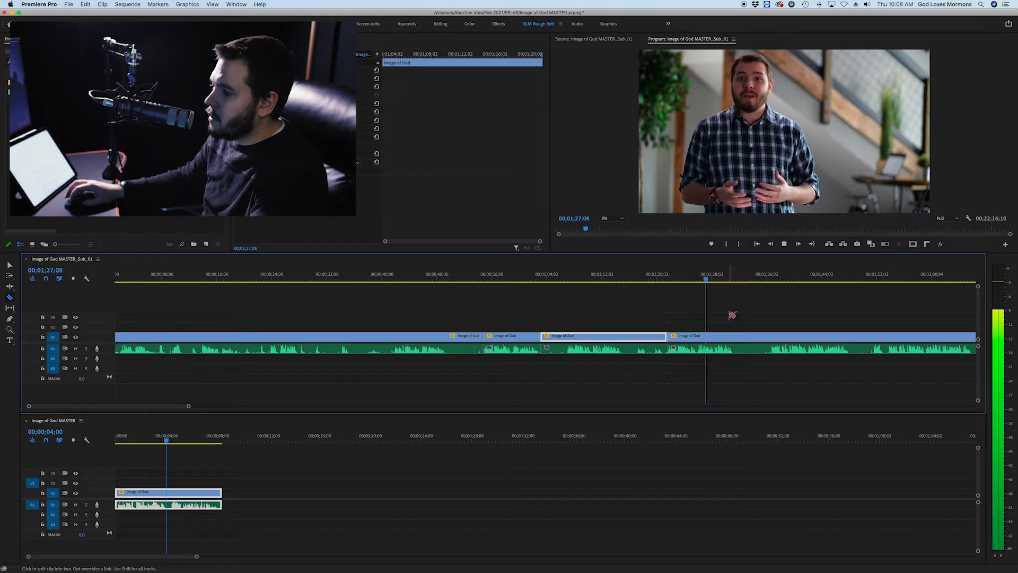
{"action": "left_click", "coordinate": [733, 333]}
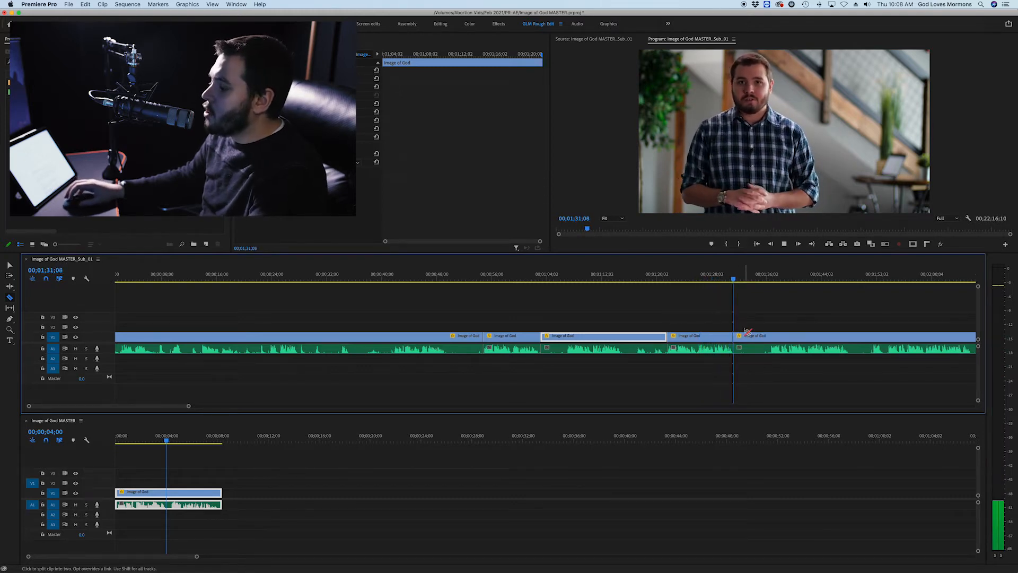
{"action": "left_click", "coordinate": [667, 276]}
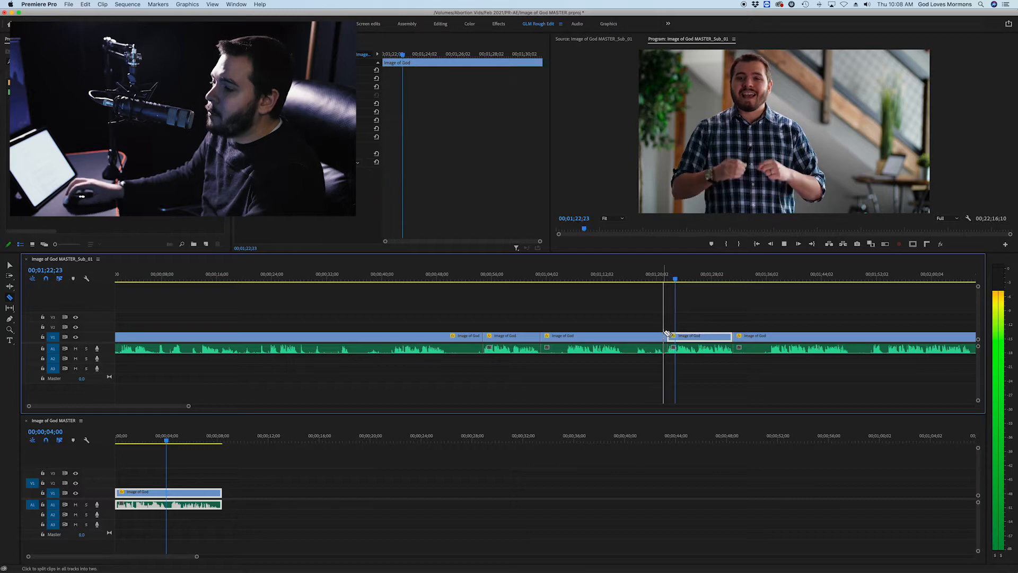
Copy the newly isolated take into the Image of God MASTER sequence and place it directly against the end of the first clip.
{"action": "key", "text": "space"}
{"action": "key", "text": "v"}
{"action": "left_click", "coordinate": [703, 342]}
{"action": "left_click", "coordinate": [244, 438]}
{"action": "key", "text": "super+v"}
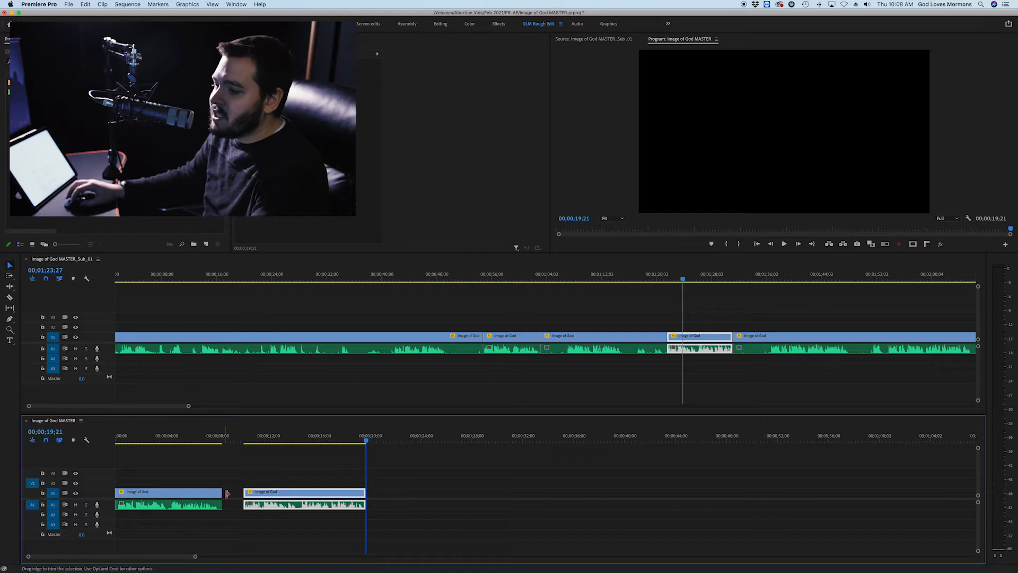
{"action": "left_click_drag", "start_coordinate": [262, 496], "coordinate": [244, 497]}
Switch to Safari, play the featured video on godlovesmormons.com full screen, and exit full screen.
{"action": "left_click", "coordinate": [359, 561]}
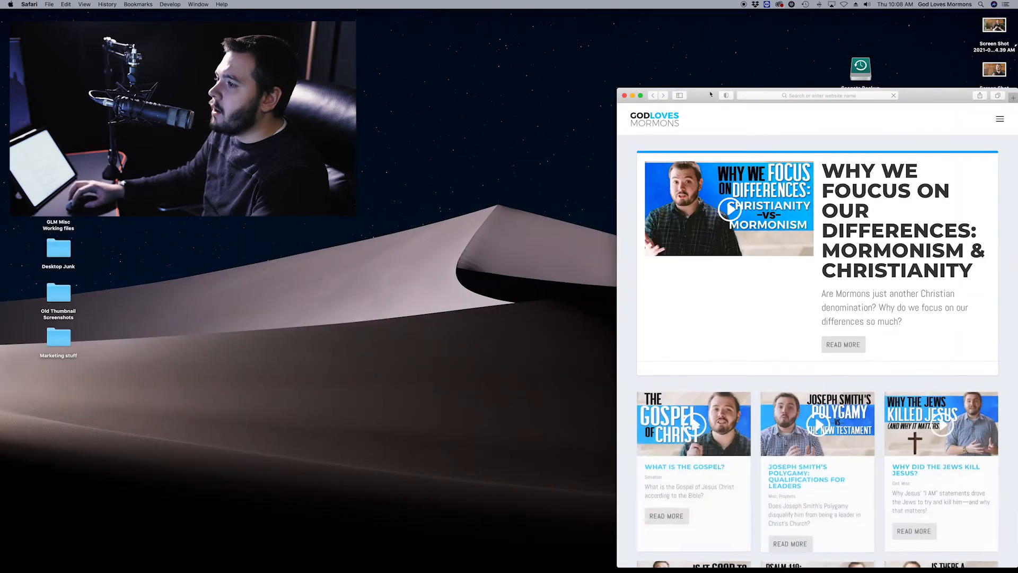
{"action": "left_click_drag", "start_coordinate": [706, 95], "coordinate": [579, 28]}
{"action": "left_click", "coordinate": [610, 140]}
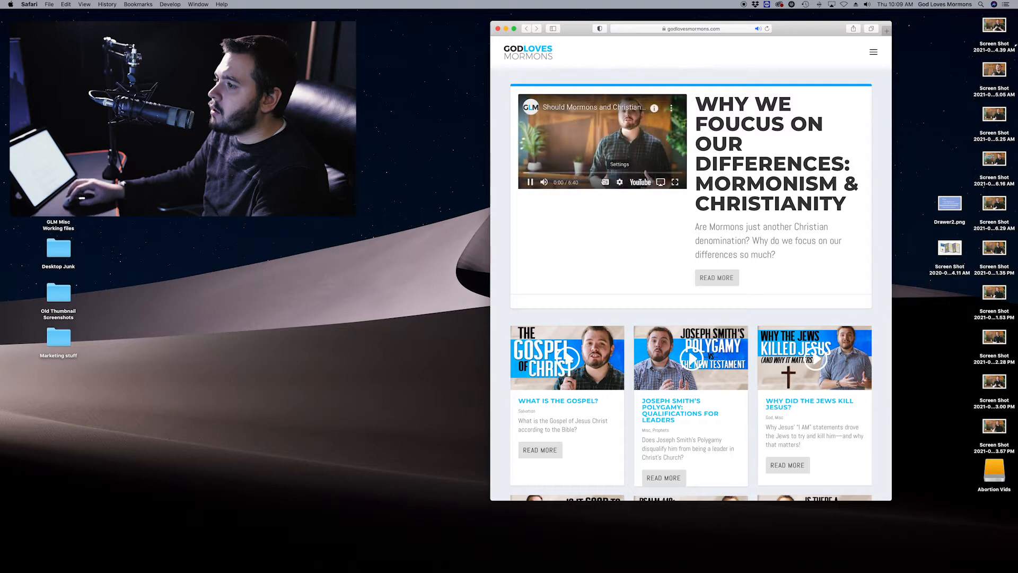
{"action": "left_click", "coordinate": [675, 182]}
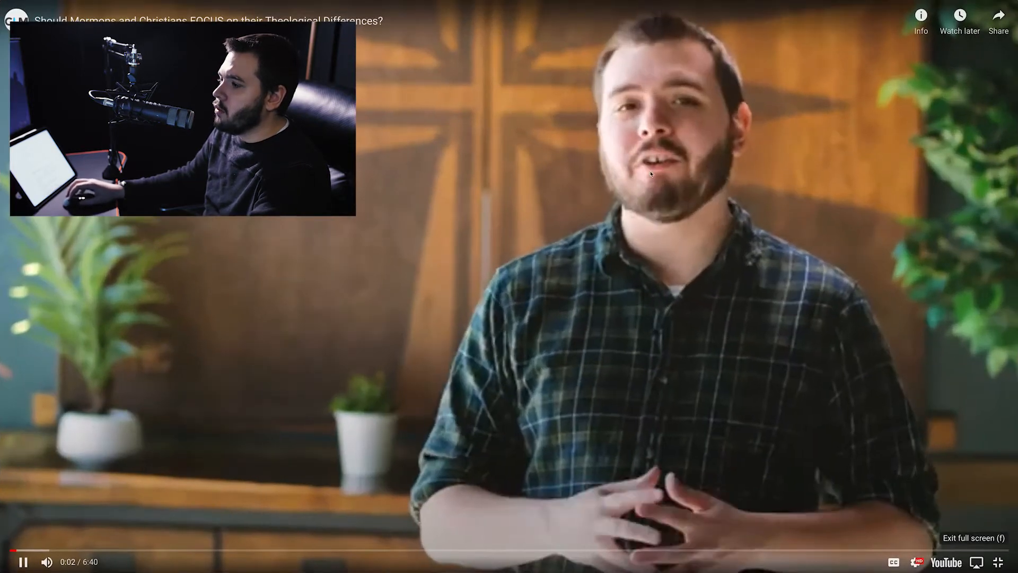
{"action": "key", "text": "Escape"}
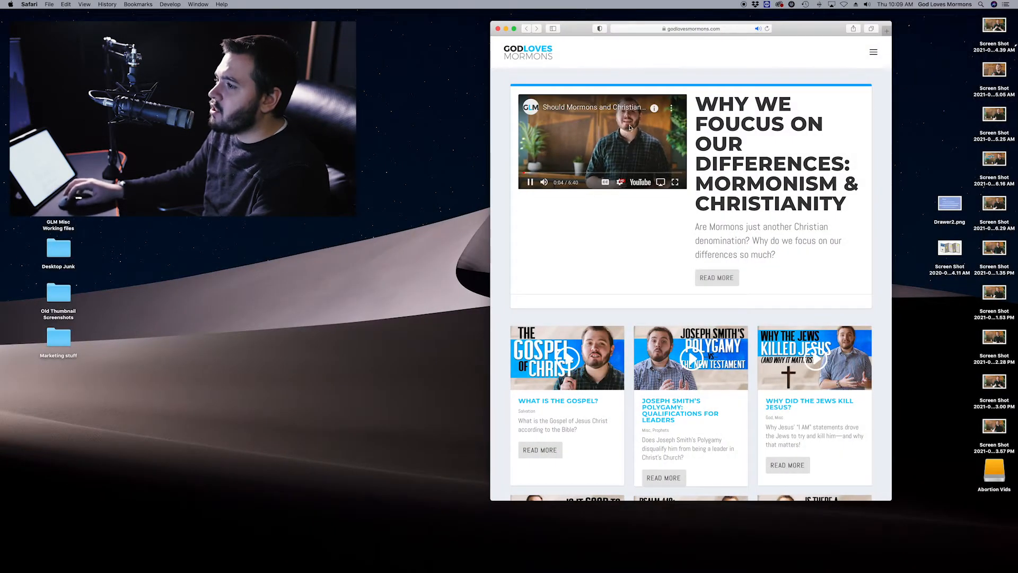
Watch the featured video in a wider browser window, pause it, and return to Premiere Pro.
{"action": "left_click_drag", "start_coordinate": [490, 250], "coordinate": [167, 250]}
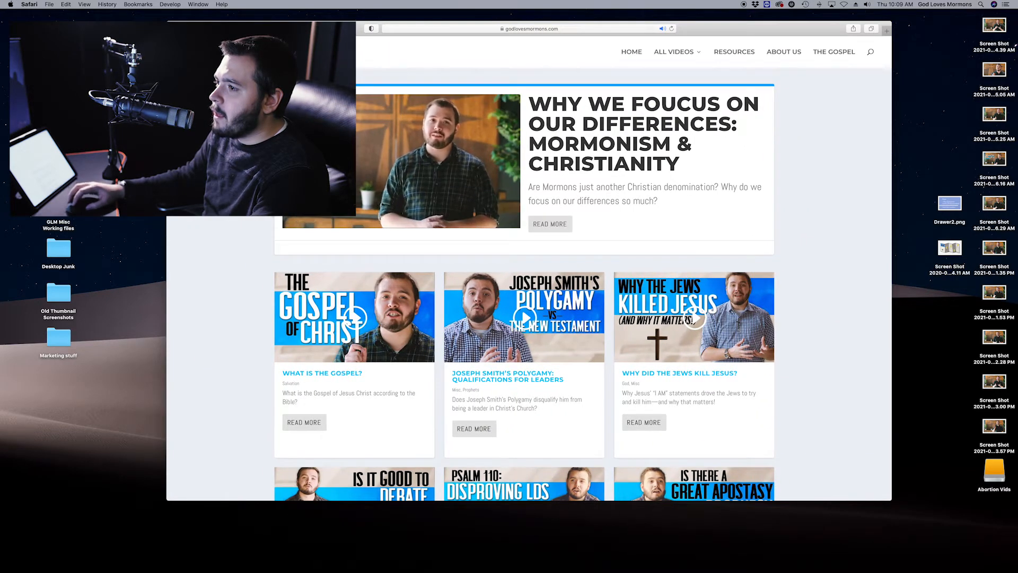
{"action": "left_click", "coordinate": [437, 166]}
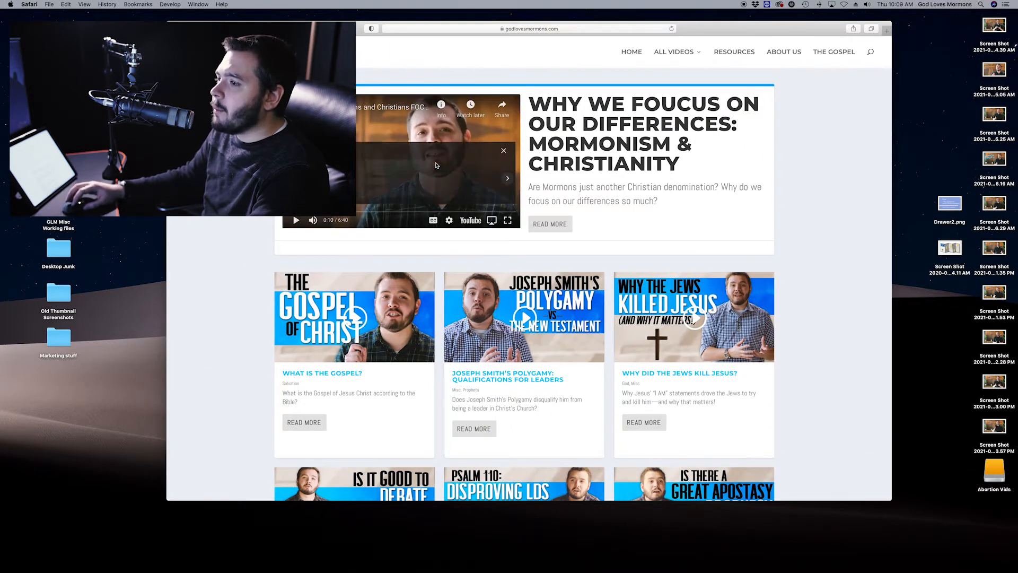
{"action": "left_click", "coordinate": [503, 152]}
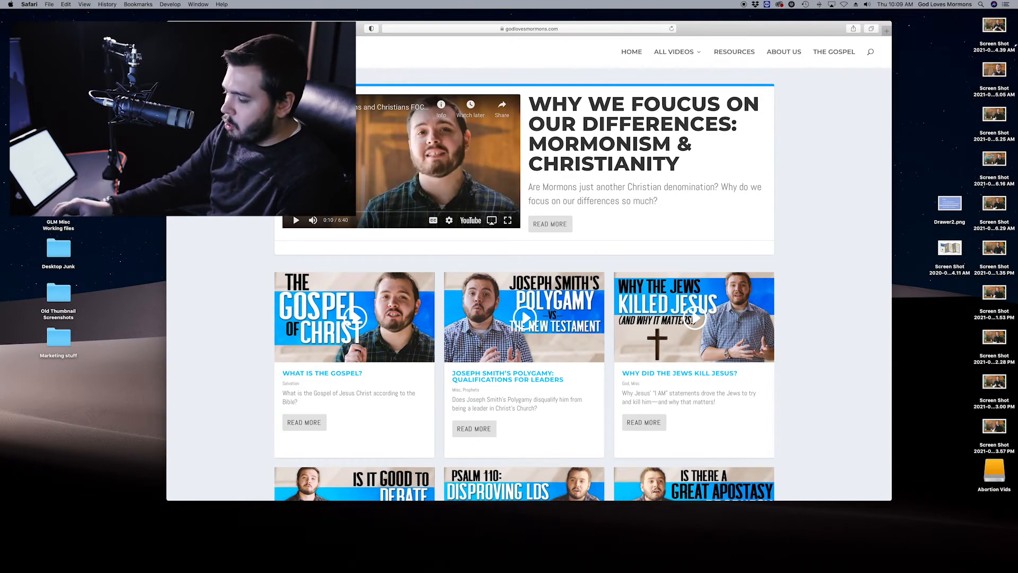
{"action": "key", "text": "ctrl+Right"}
{"action": "key", "text": "ctrl+Left"}
{"action": "key", "text": "ctrl+Right"}
{"action": "key", "text": "ctrl+Left"}
{"action": "key", "text": "ctrl+Right"}
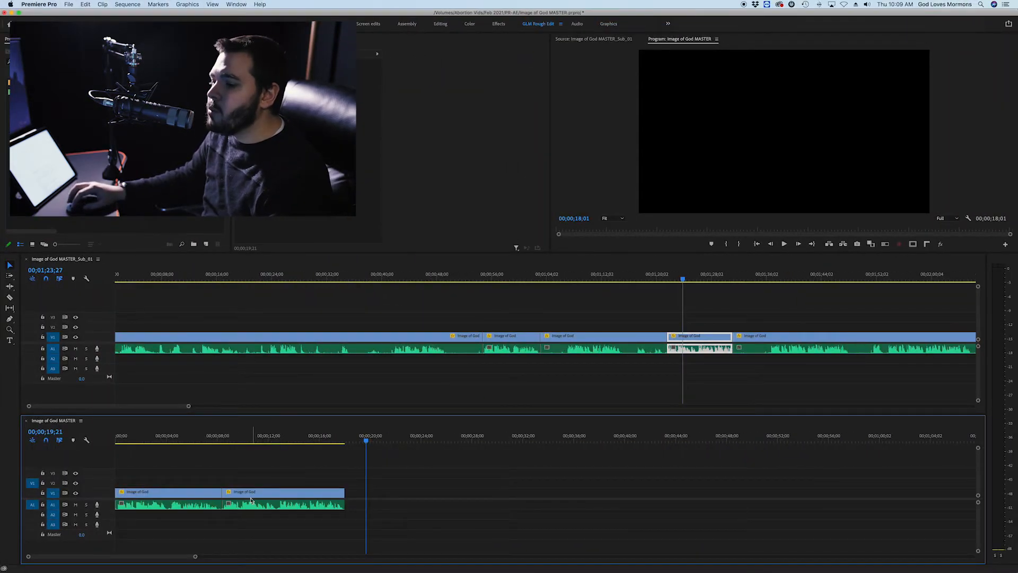
Move the second take's video up to track V2 in the master sequence and check the frame at 00;00;09;23.
{"action": "left_click_drag", "start_coordinate": [244, 497], "coordinate": [244, 484]}
{"action": "left_click", "coordinate": [238, 439]}
{"action": "mouse_move", "coordinate": [232, 440]}
{"action": "left_mouse_down"}
{"action": "mouse_move", "coordinate": [199, 440]}
{"action": "mouse_move", "coordinate": [241, 441]}
{"action": "left_mouse_up"}
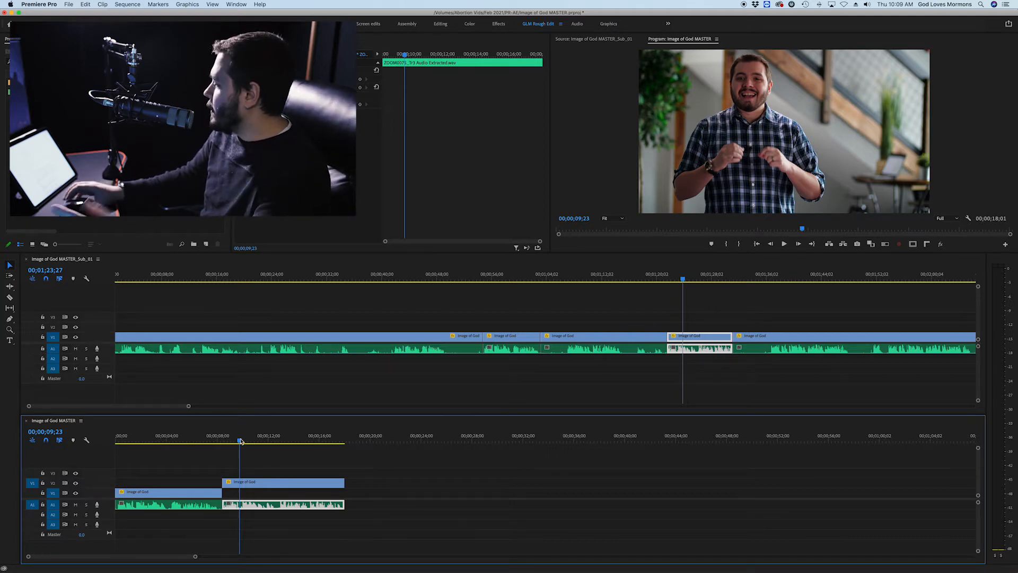
Isolate the next take in the subsequence by splitting all tracks at about 00;01;36 and 00;01;48.
{"action": "left_click", "coordinate": [771, 274]}
{"action": "key", "text": "space"}
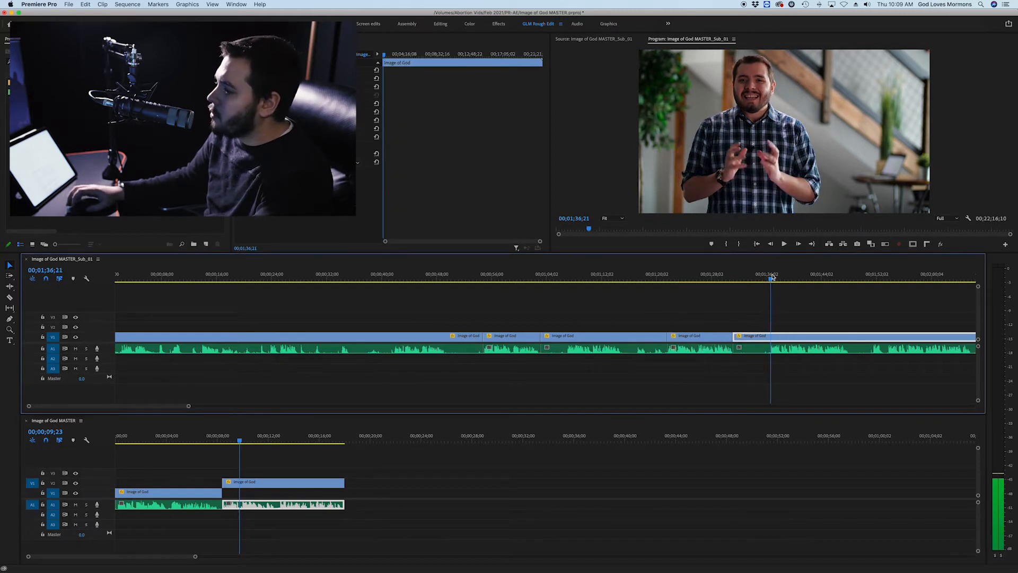
{"action": "scroll", "coordinate": [866, 324], "scroll_direction": "down", "scroll_amount": 2}
{"action": "scroll", "coordinate": [864, 324], "scroll_direction": "down", "scroll_amount": 2}
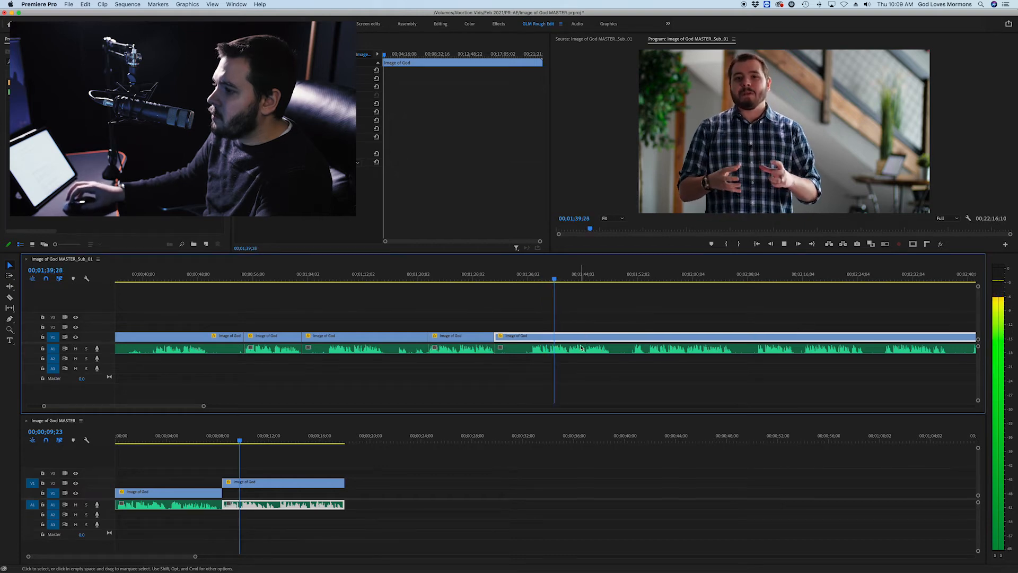
{"action": "key", "text": "c"}
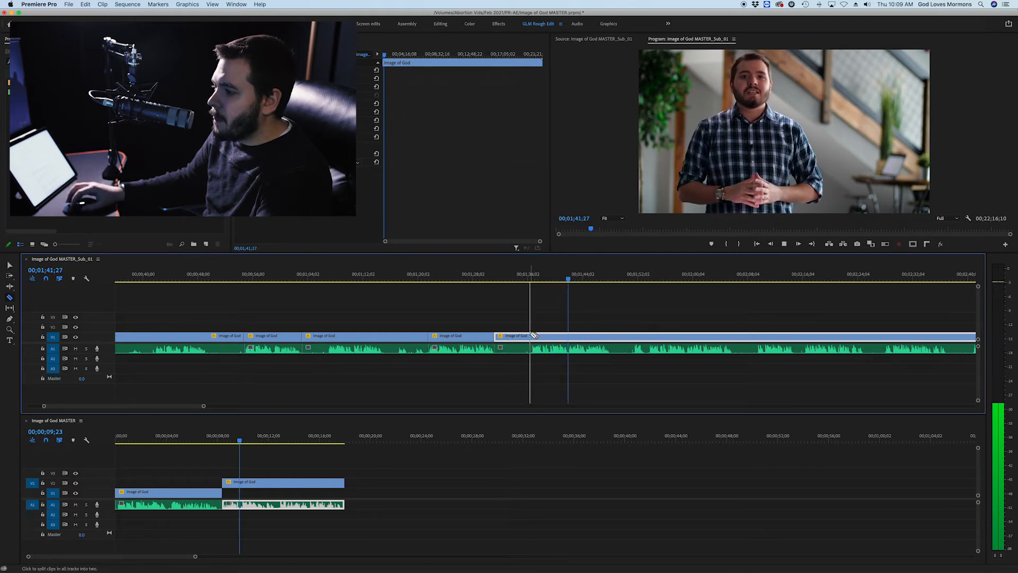
{"action": "left_click", "coordinate": [532, 335]}
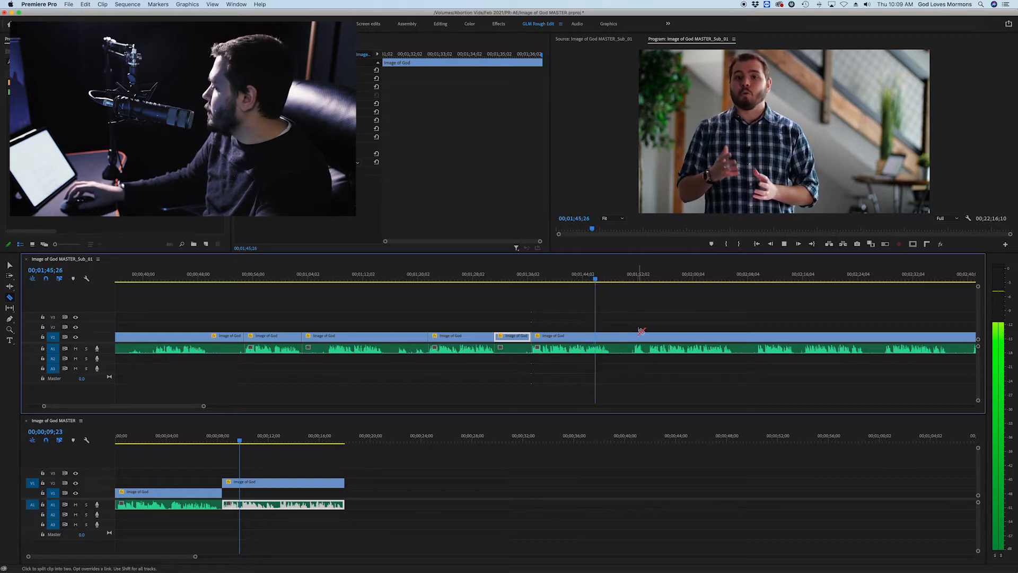
{"action": "key", "text": "space"}
{"action": "left_click", "coordinate": [612, 337]}
Isolate the following subsequence take by splitting all tracks at about 00;01;53;20 and 00;02;05;28.
{"action": "left_click", "coordinate": [647, 278]}
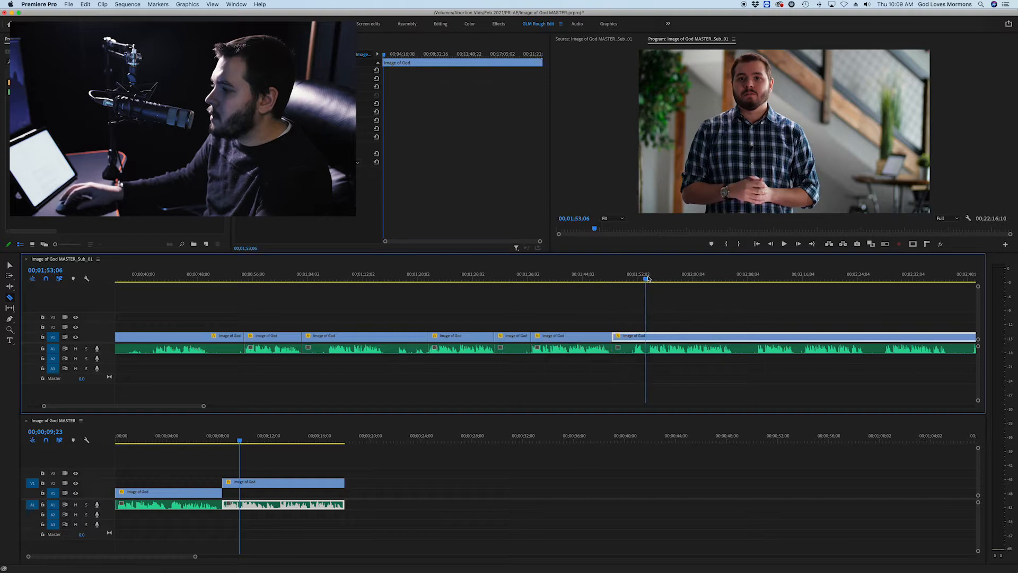
{"action": "key", "text": "space"}
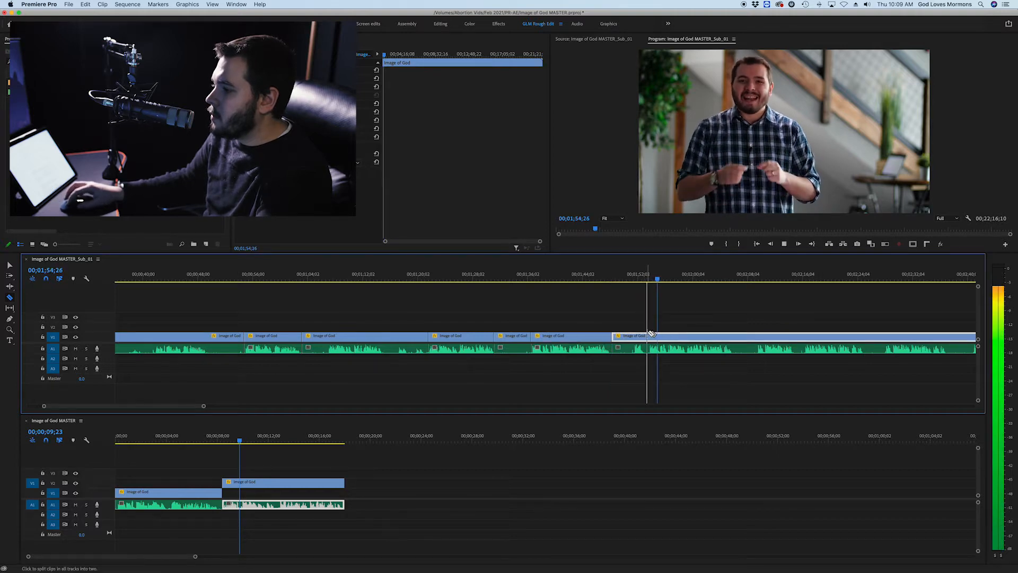
{"action": "left_click", "coordinate": [650, 335]}
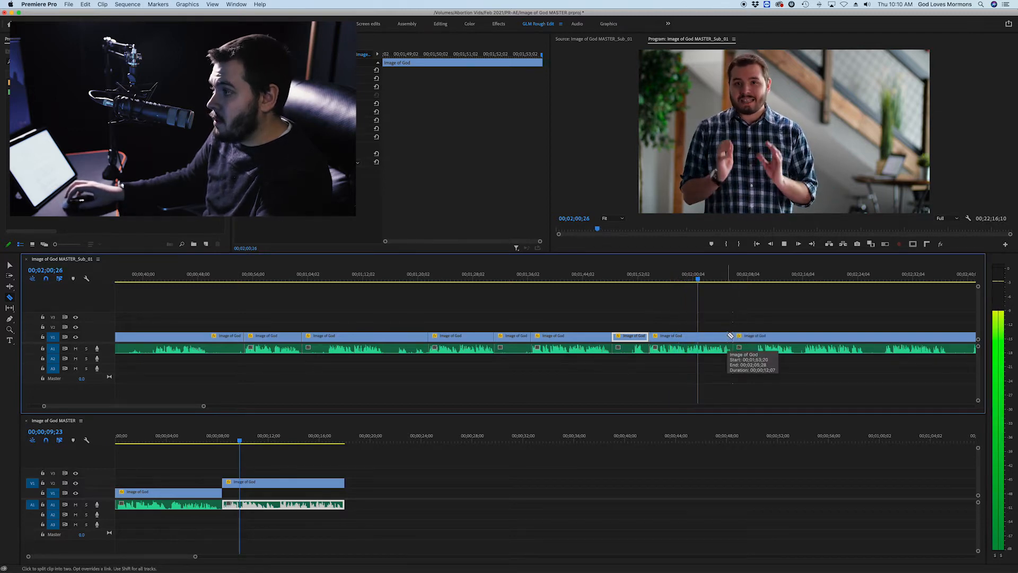
{"action": "key", "text": "v"}
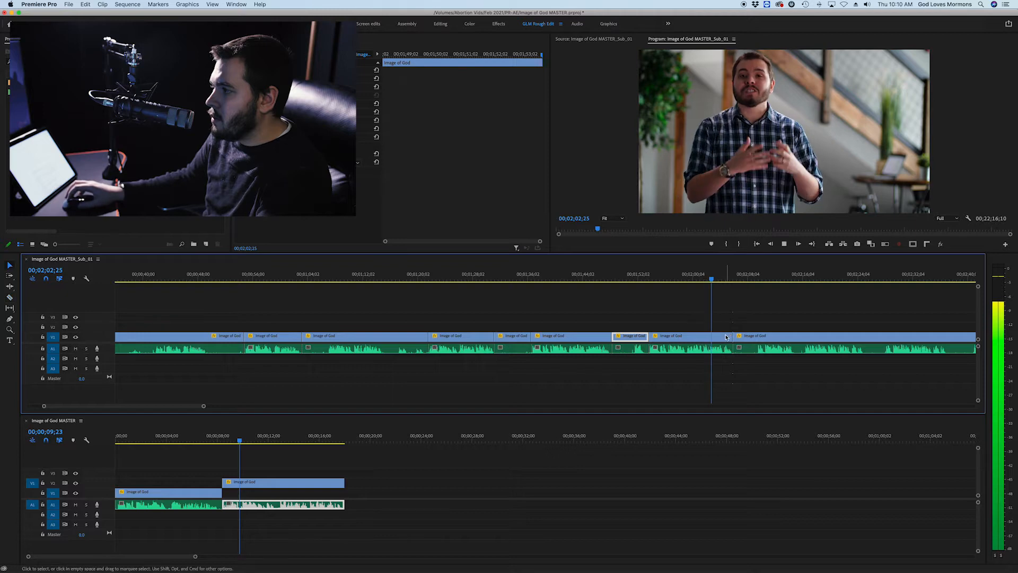
Copy the take between 00;01;53;20 and 00;02;05;28 into the master sequence on V1, directly after the second take, and save the project.
{"action": "left_click", "coordinate": [693, 339]}
{"action": "key", "text": "space"}
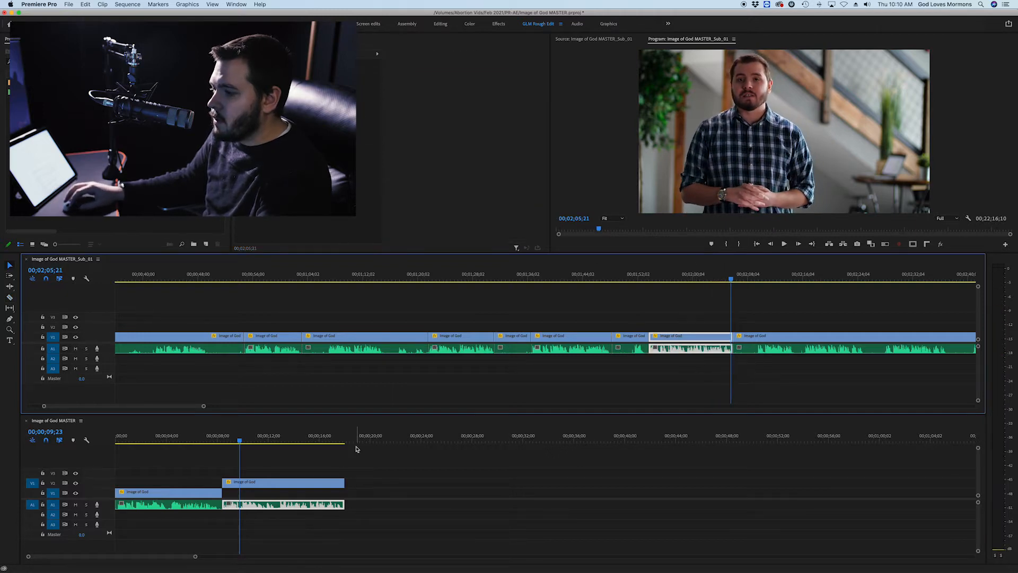
{"action": "left_click", "coordinate": [355, 449]}
{"action": "key", "text": "super+v"}
{"action": "left_click_drag", "start_coordinate": [371, 493], "coordinate": [348, 494]}
{"action": "key", "text": "super+s"}
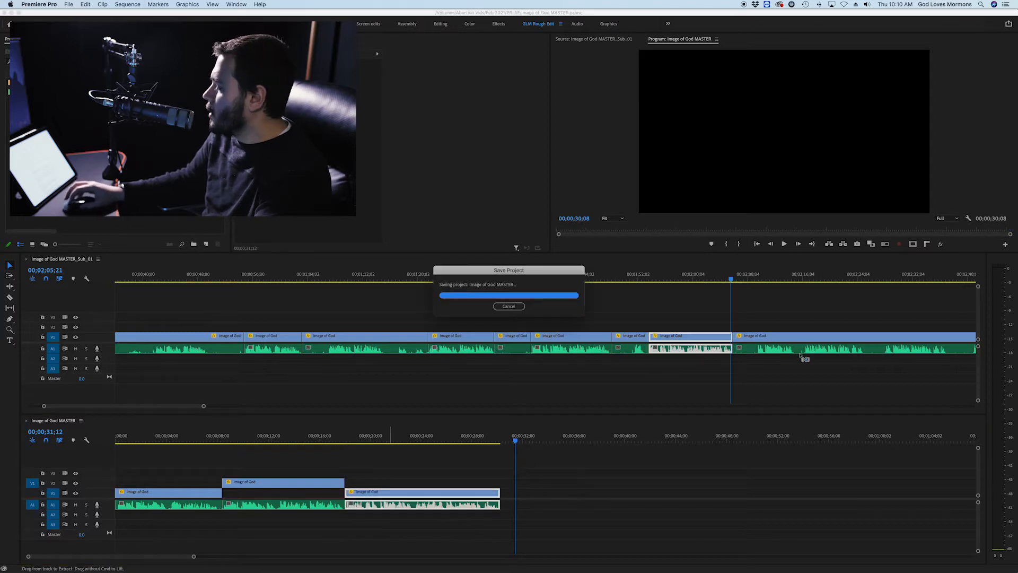
Play the subsequence in sections between about 00;02;06 and 00;02;37 to compare the repeated takes.
{"action": "left_click", "coordinate": [761, 291]}
{"action": "key", "text": "space"}
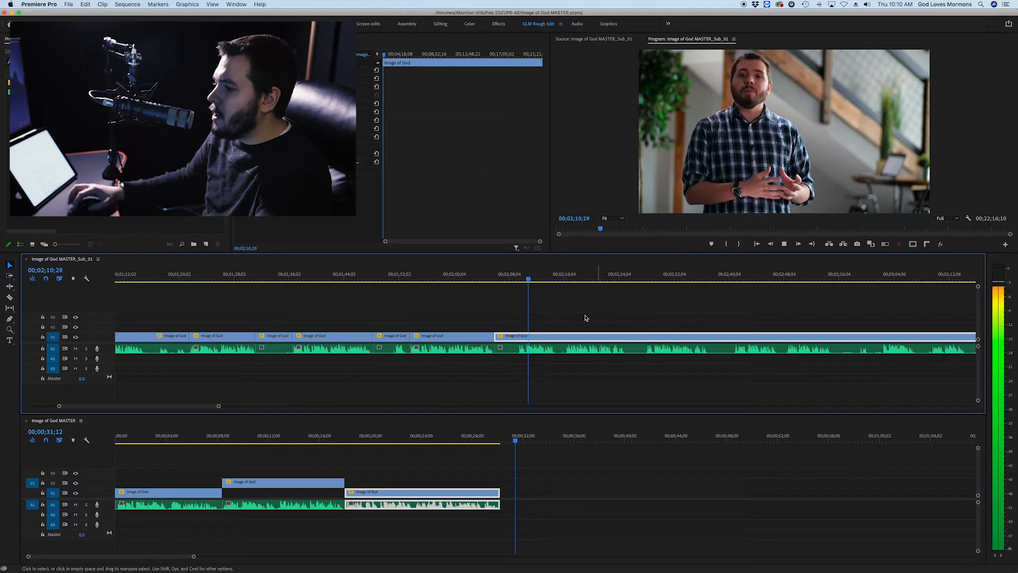
{"action": "key", "text": "space"}
{"action": "left_click", "coordinate": [563, 279]}
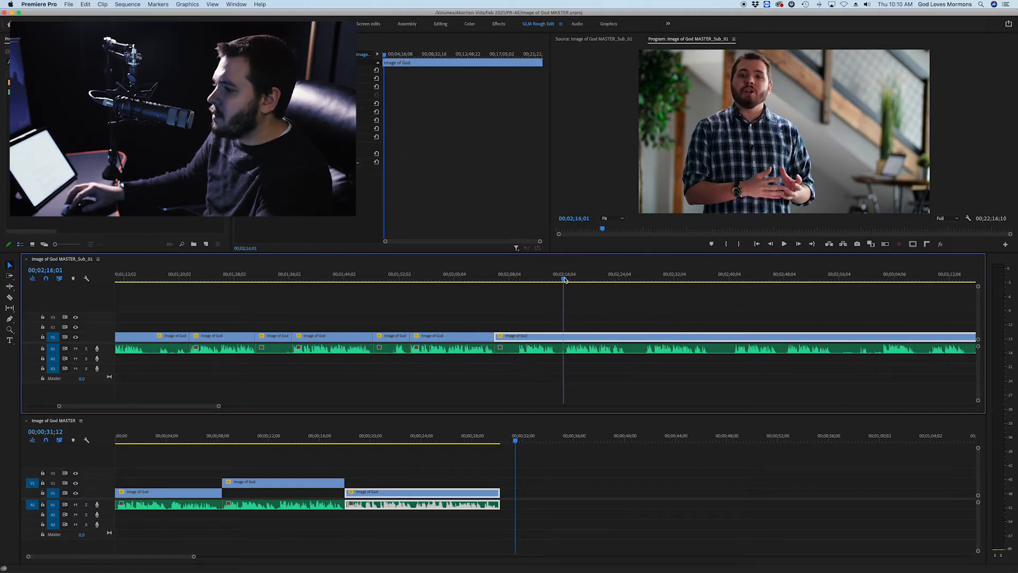
{"action": "key", "text": "space"}
{"action": "key", "text": "space"}
{"action": "left_click", "coordinate": [645, 279]}
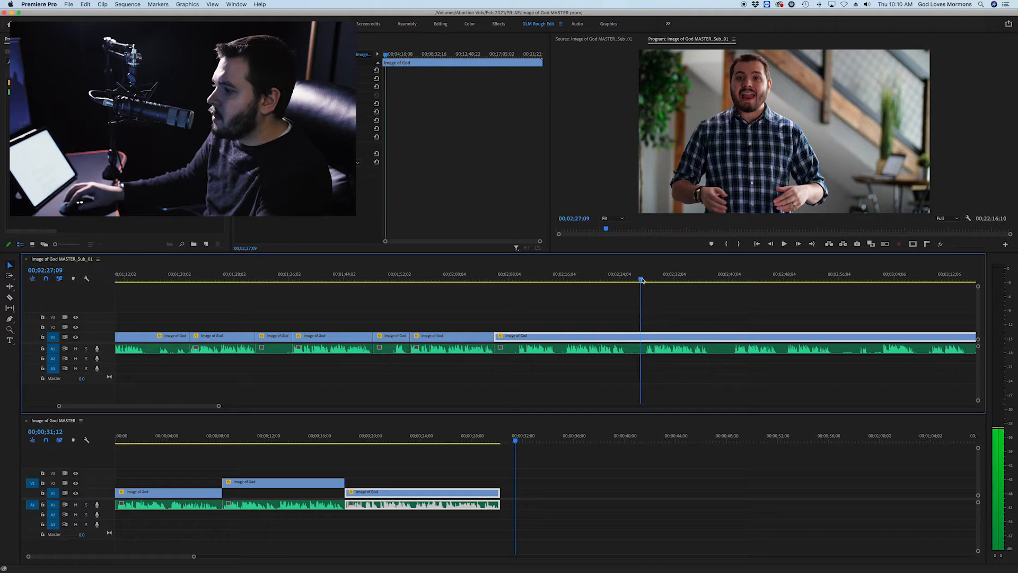
{"action": "key", "text": "space"}
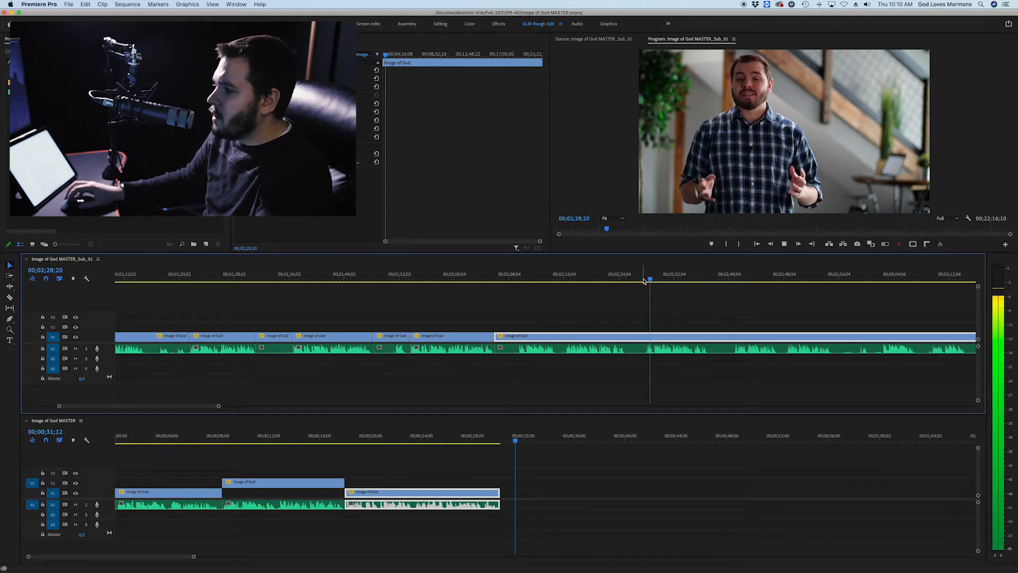
{"action": "key", "text": "space"}
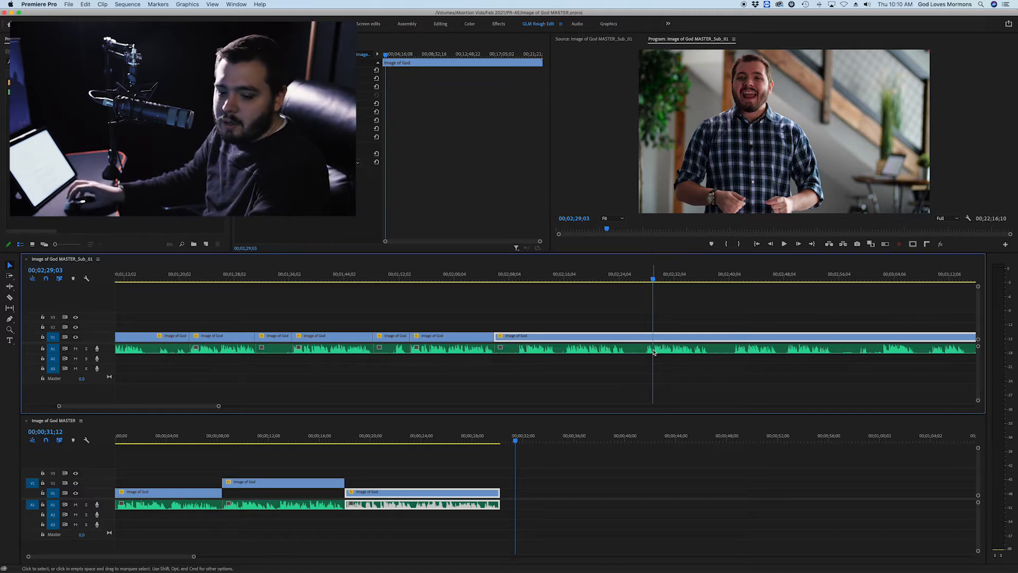
{"action": "left_click_drag", "start_coordinate": [652, 279], "coordinate": [645, 279]}
{"action": "key", "text": "space"}
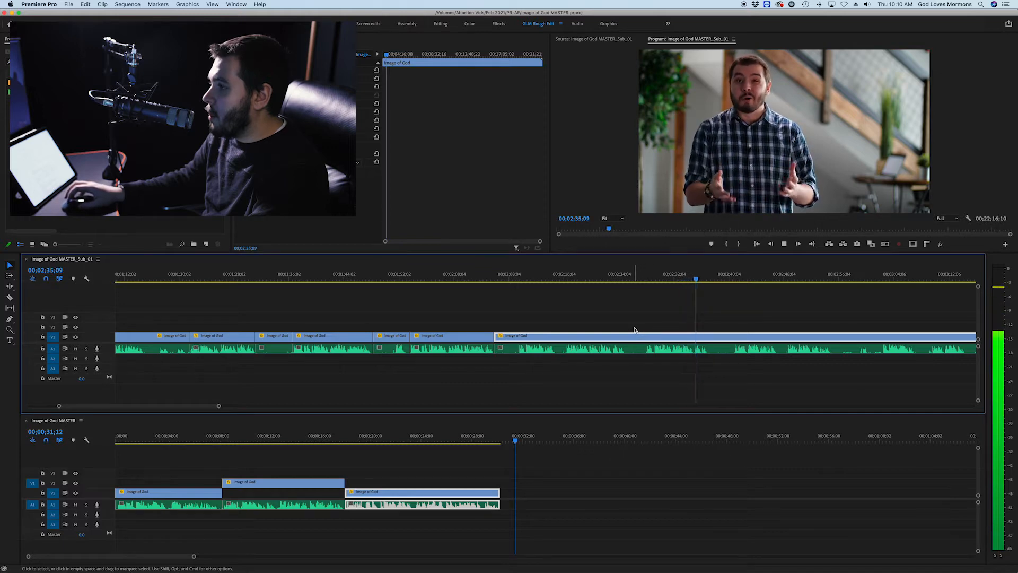
{"action": "key", "text": "space"}
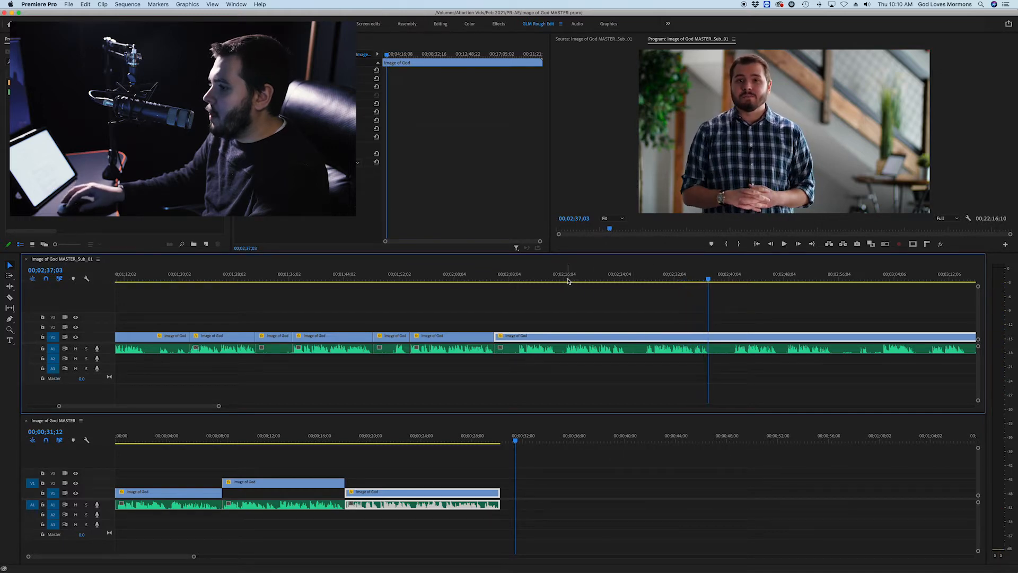
{"action": "left_click", "coordinate": [567, 282]}
{"action": "key", "text": "space"}
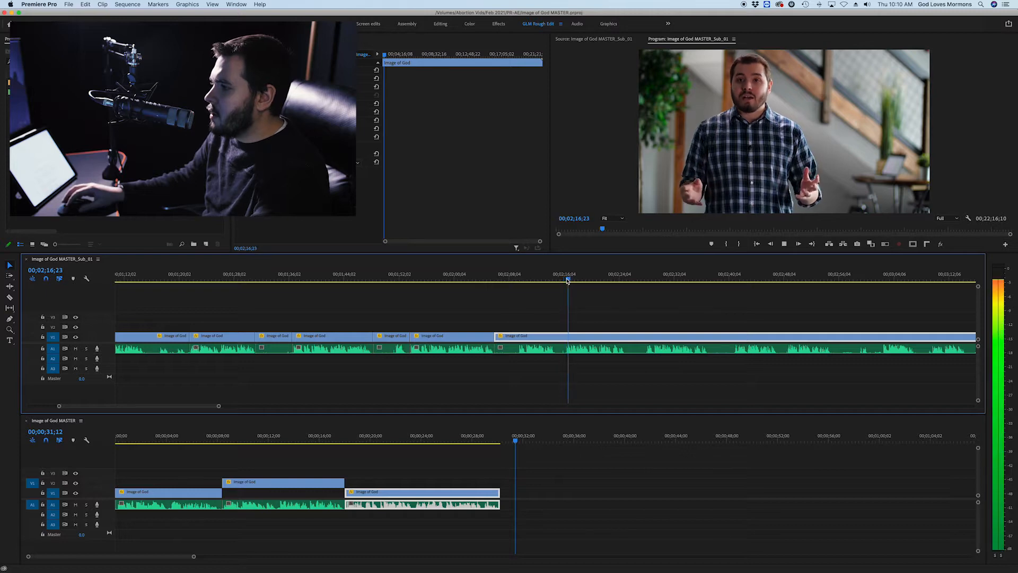
Split all subsequence tracks at about 00;02;16, 00;02;28 and 00;02;37 to separate the takes.
{"action": "key", "text": "c"}
{"action": "left_click", "coordinate": [568, 335]}
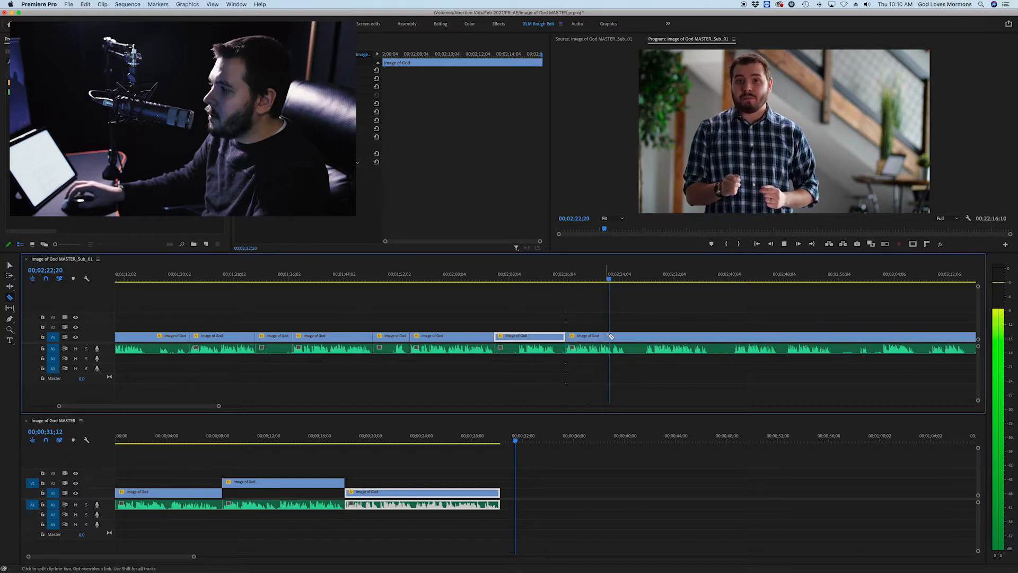
{"action": "key", "text": "space"}
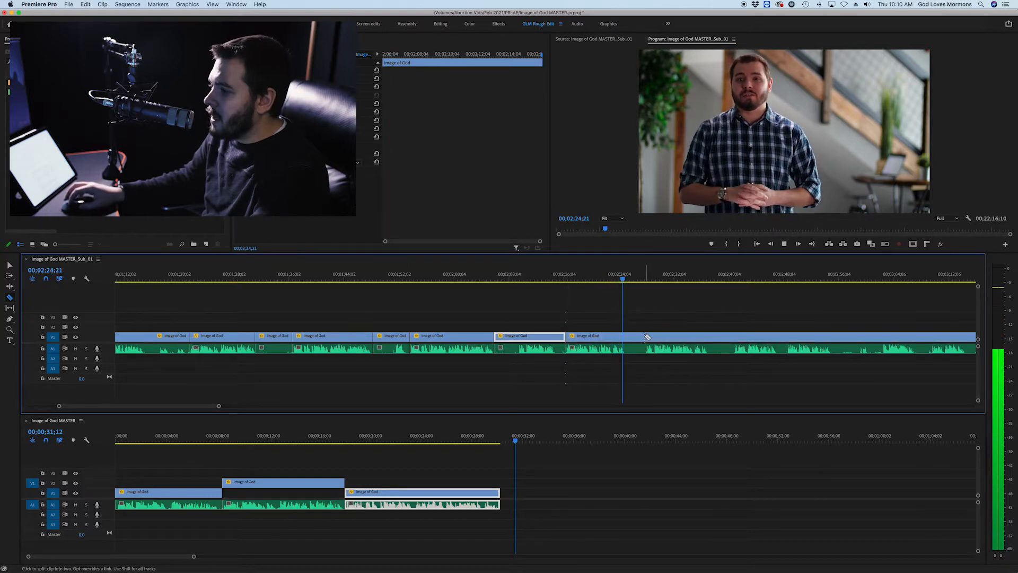
{"action": "left_click", "coordinate": [645, 335], "text": "shift"}
{"action": "left_click", "coordinate": [711, 335], "text": "shift"}
Copy the take between about 00;02;28 and 00;02;37 to the end of the master sequence, with its video on V2.
{"action": "key", "text": "v"}
{"action": "left_click", "coordinate": [676, 336]}
{"action": "left_click", "coordinate": [511, 440]}
{"action": "key", "text": "super+v"}
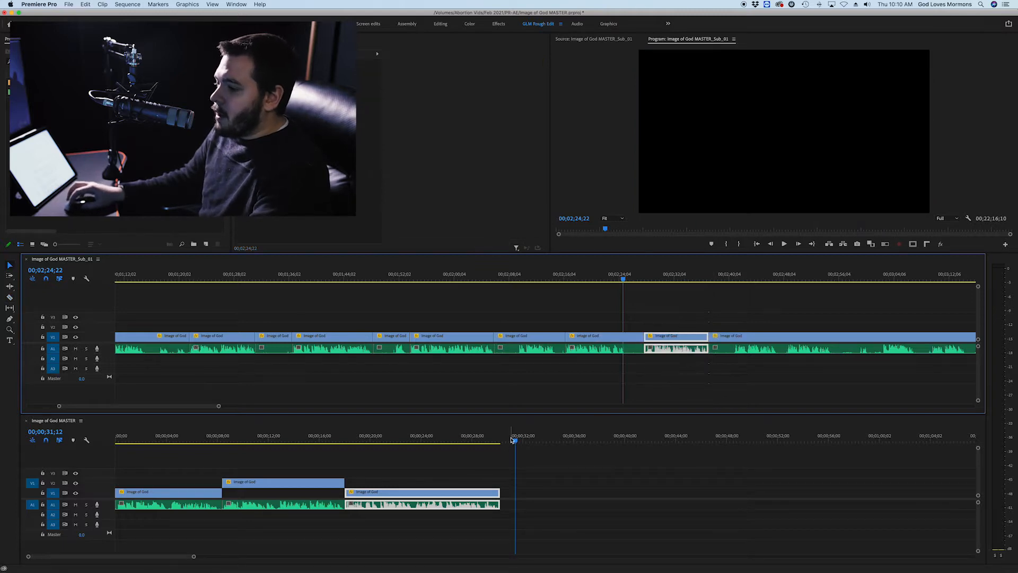
{"action": "left_click_drag", "start_coordinate": [525, 492], "coordinate": [507, 475]}
{"action": "key", "text": "c"}
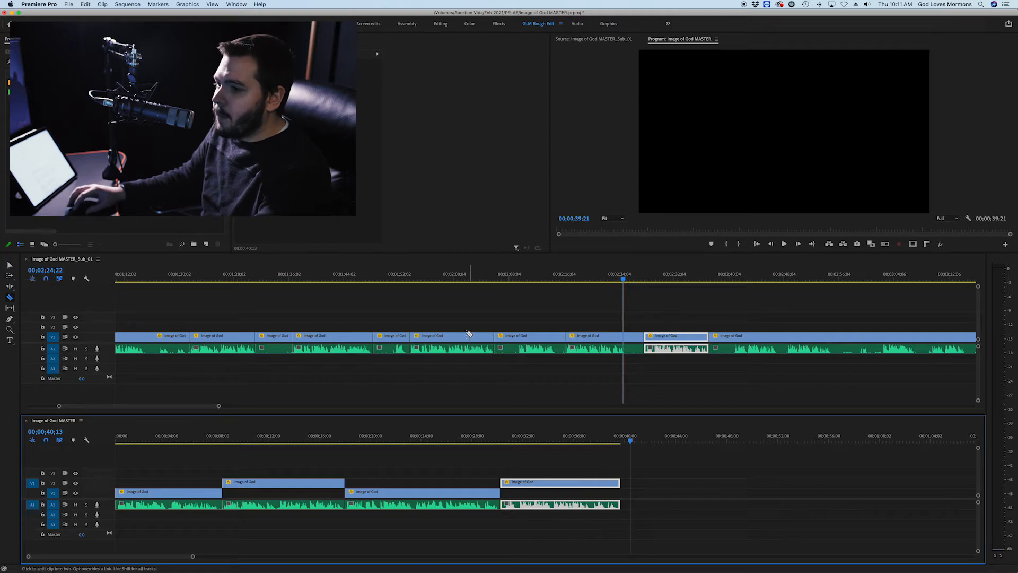
{"action": "left_click", "coordinate": [10, 267]}
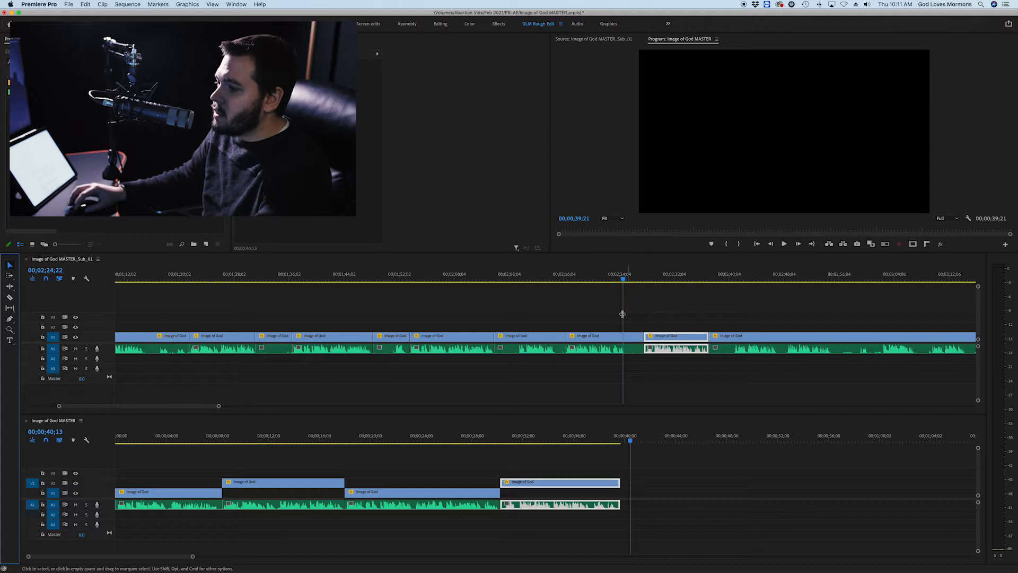
Play the subsequence from about 00;02;40 and again from about 00;03;10 to judge the following takes.
{"action": "left_click", "coordinate": [640, 340]}
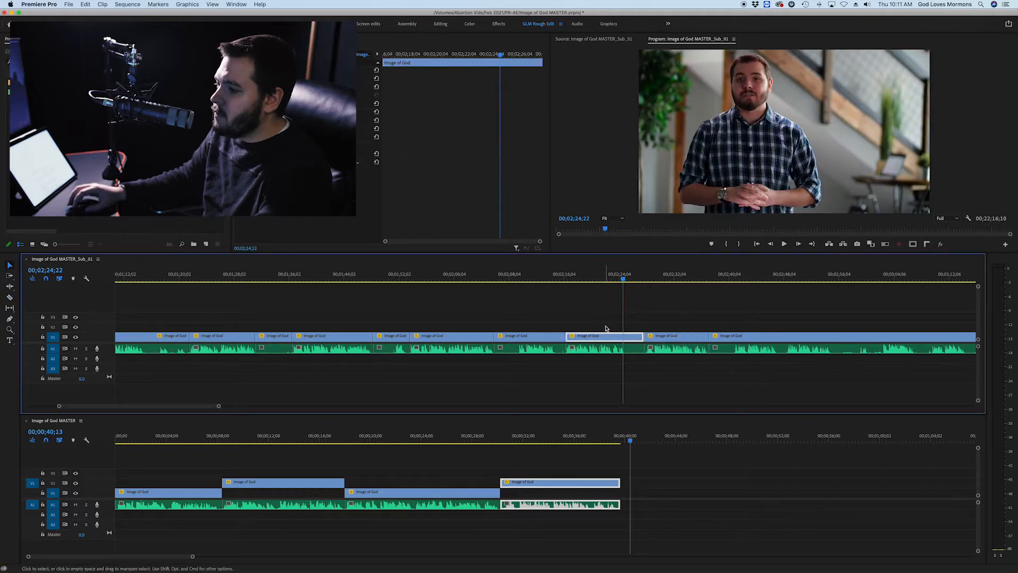
{"action": "scroll", "coordinate": [696, 356], "scroll_direction": "right", "scroll_amount": 5}
{"action": "left_click", "coordinate": [601, 280]}
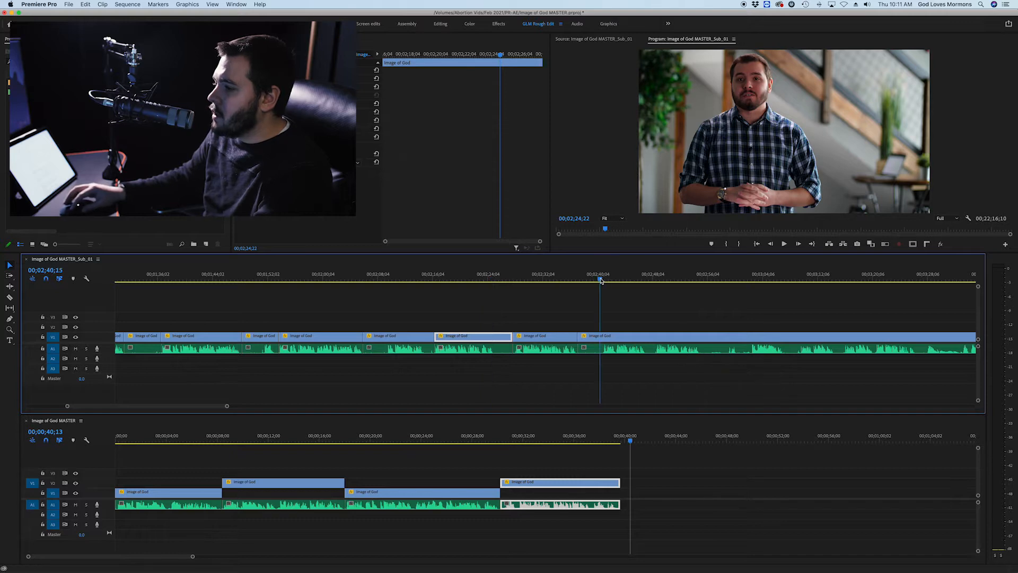
{"action": "left_click_drag", "start_coordinate": [601, 280], "coordinate": [605, 280]}
{"action": "key", "text": "space"}
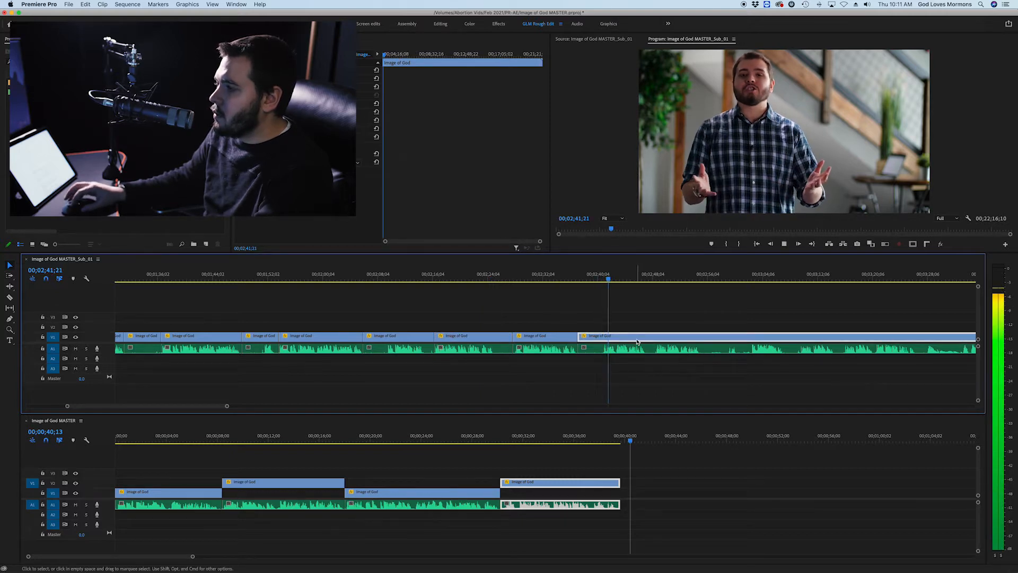
{"action": "scroll", "coordinate": [437, 325], "scroll_direction": "right", "scroll_amount": 4}
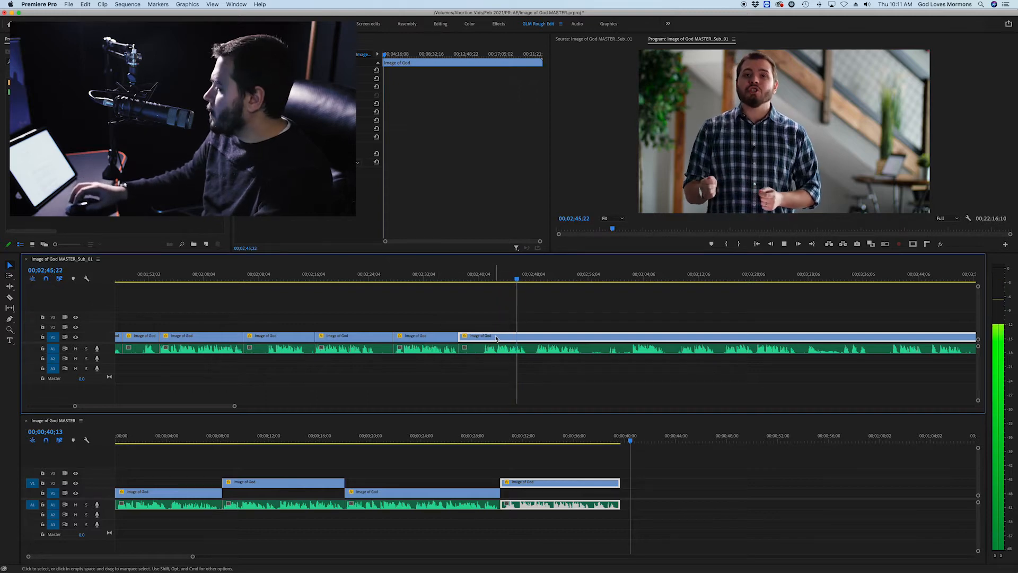
{"action": "key", "text": "space"}
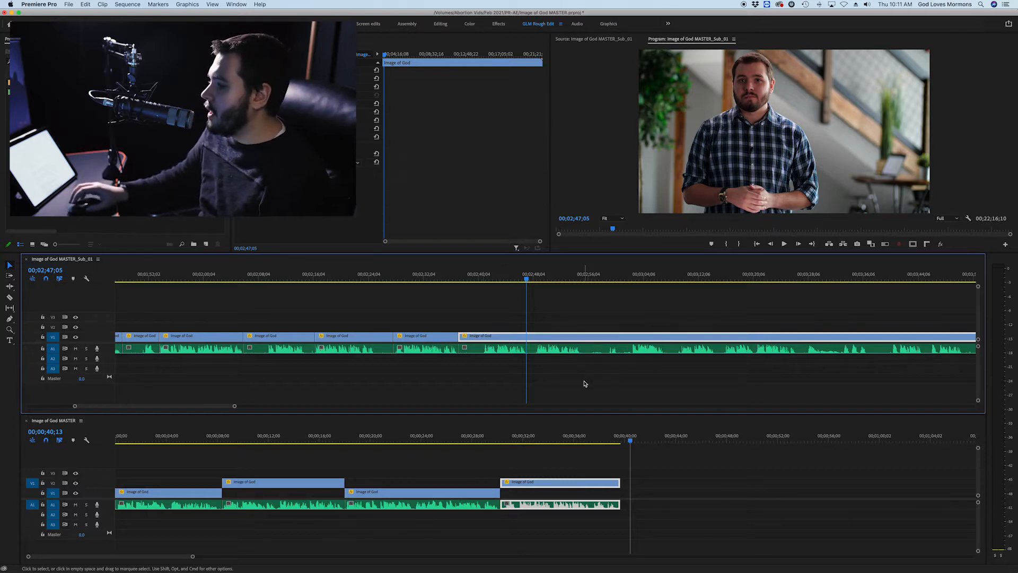
{"action": "left_click_drag", "start_coordinate": [634, 278], "coordinate": [683, 281]}
{"action": "key", "text": "space"}
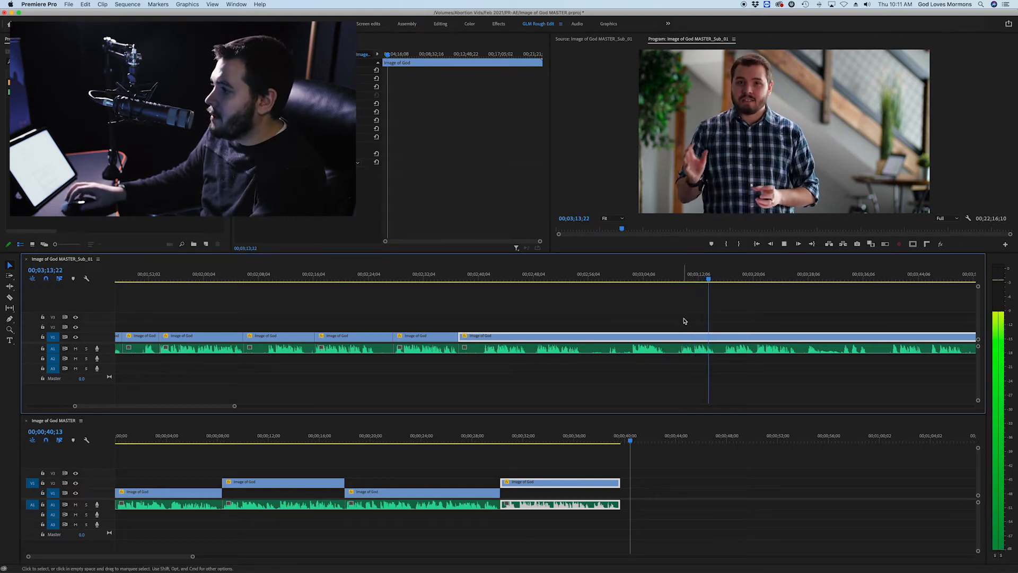
{"action": "left_click", "coordinate": [720, 278]}
{"action": "key", "text": "space"}
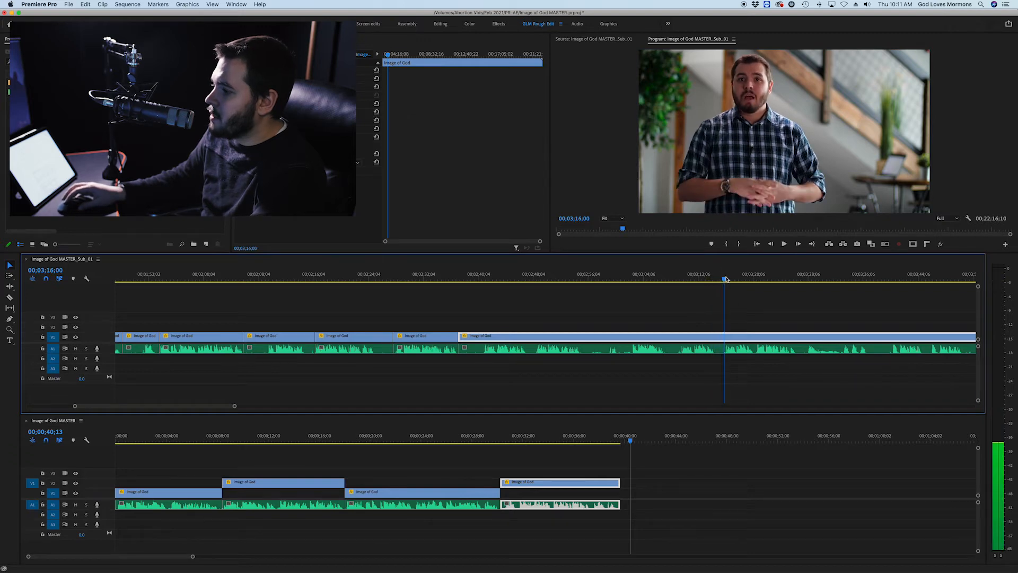
Split all subsequence tracks at about 00;03;09, 00;03;16 and 00;03;20 to separate the short takes.
{"action": "key", "text": "c"}
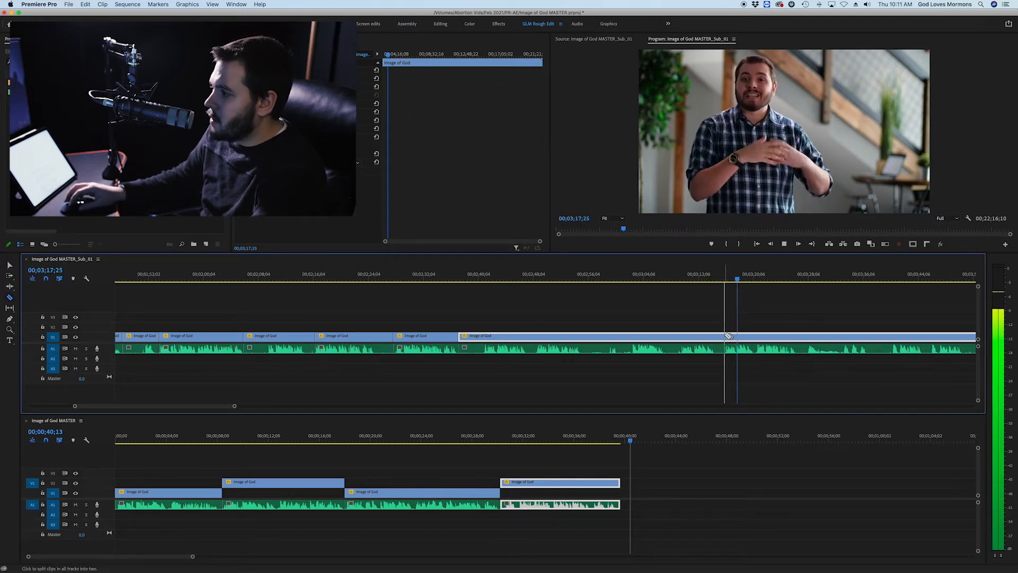
{"action": "left_click", "coordinate": [726, 337]}
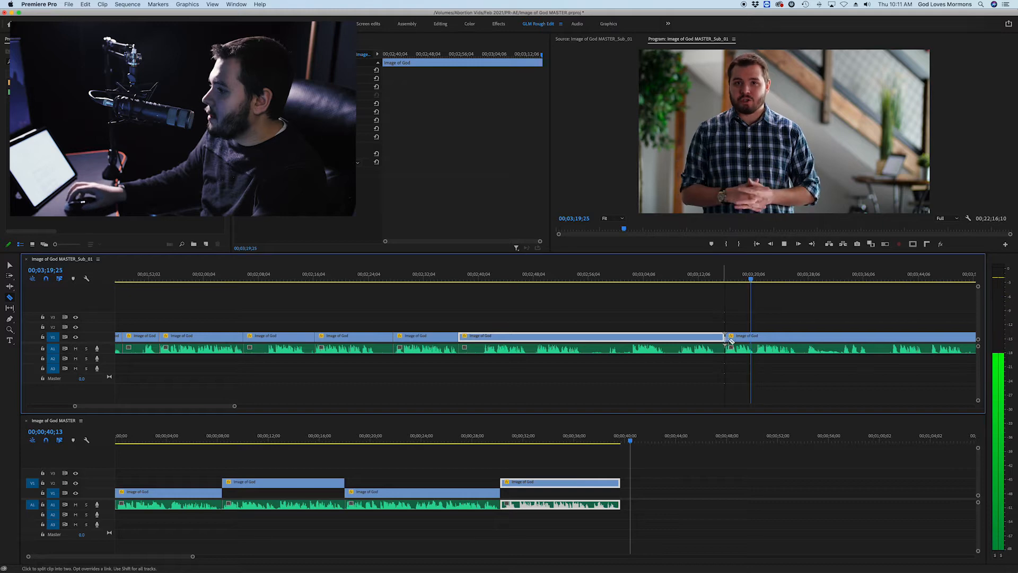
{"action": "key", "text": "space"}
{"action": "left_click", "coordinate": [757, 337]}
{"action": "key", "text": "v"}
{"action": "left_click", "coordinate": [742, 342]}
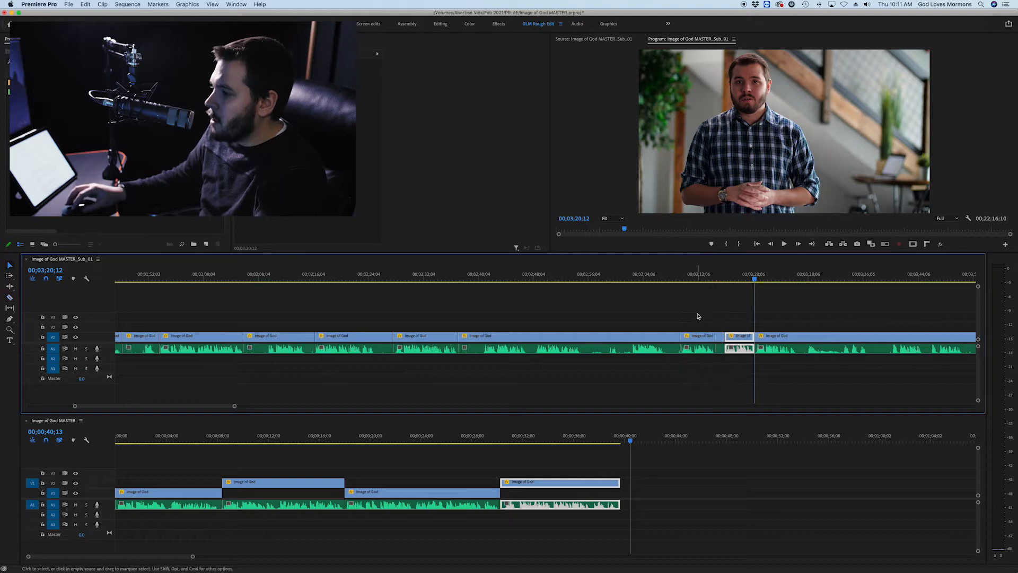
Copy the short take starting at about 00;03;09 to the end of the master sequence on V1.
{"action": "left_click_drag", "start_coordinate": [698, 316], "coordinate": [695, 373]}
{"action": "left_click", "coordinate": [630, 441]}
{"action": "key", "text": "super+v"}
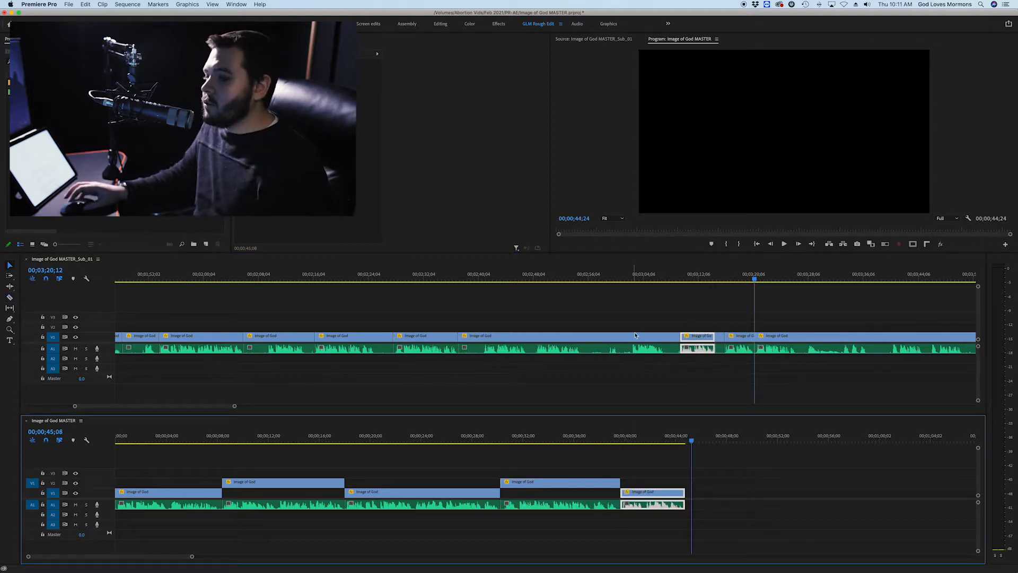
Review the earlier takes in the subsequence and isolate one by splitting all tracks at about 00;02;48 and 00;02;55;06.
{"action": "left_click", "coordinate": [632, 277]}
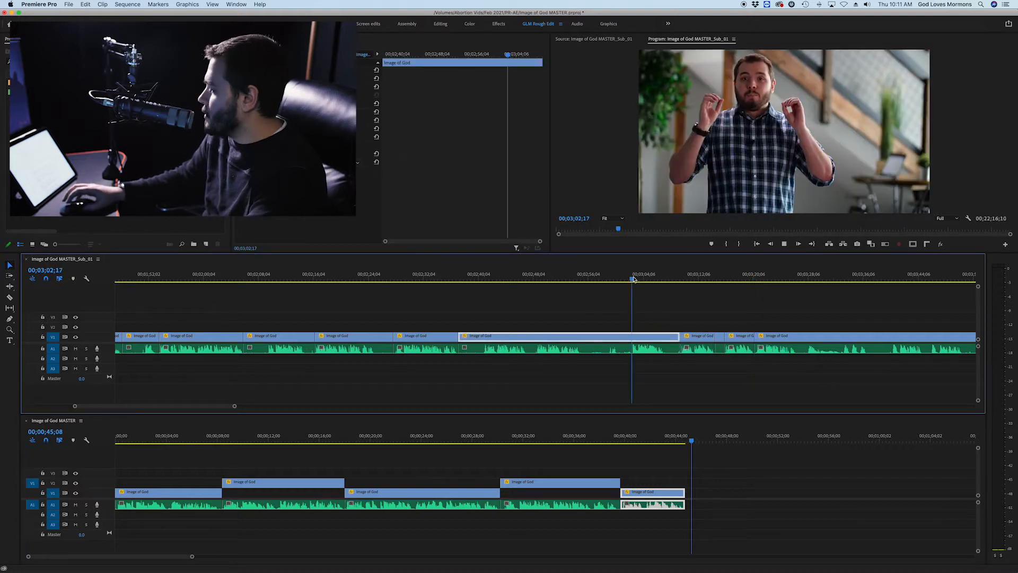
{"action": "key", "text": "space"}
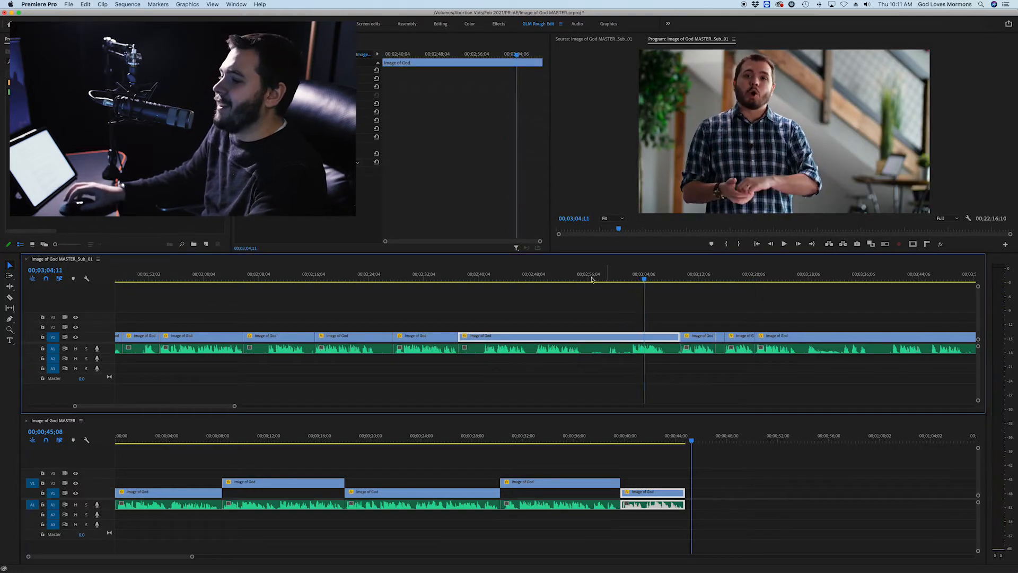
{"action": "left_click", "coordinate": [535, 280]}
{"action": "key", "text": "space"}
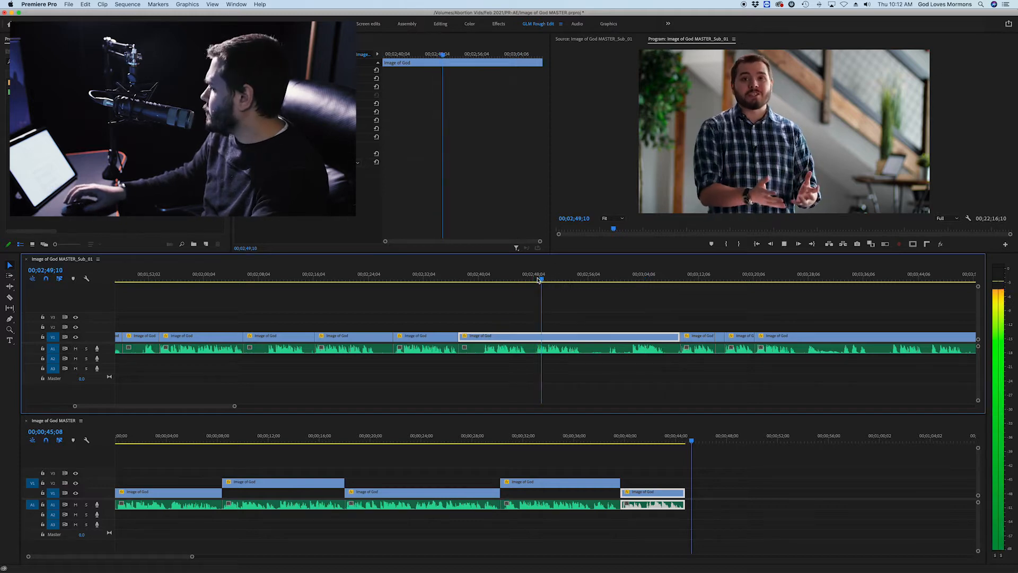
{"action": "key", "text": "c"}
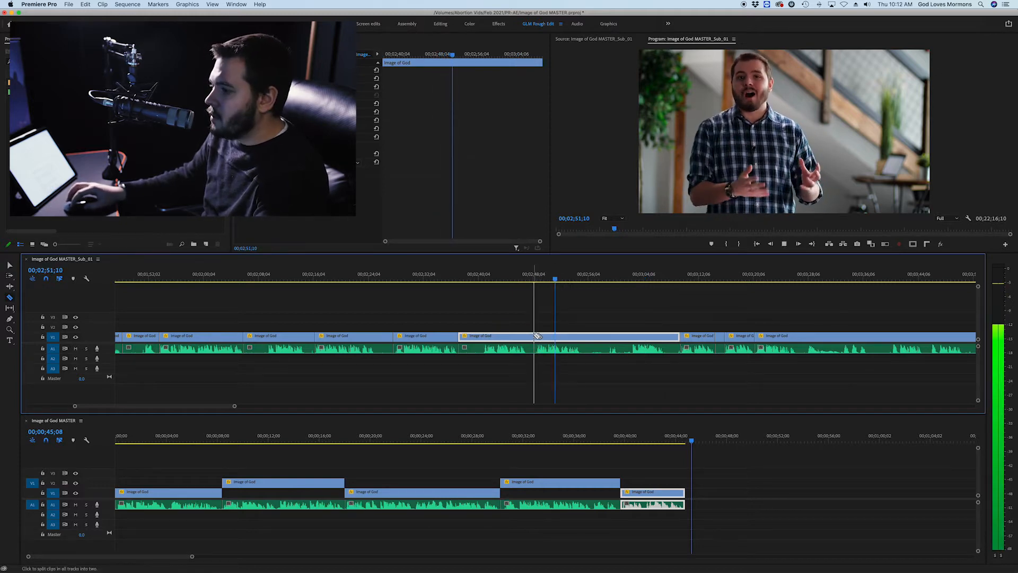
{"action": "left_click", "coordinate": [535, 335]}
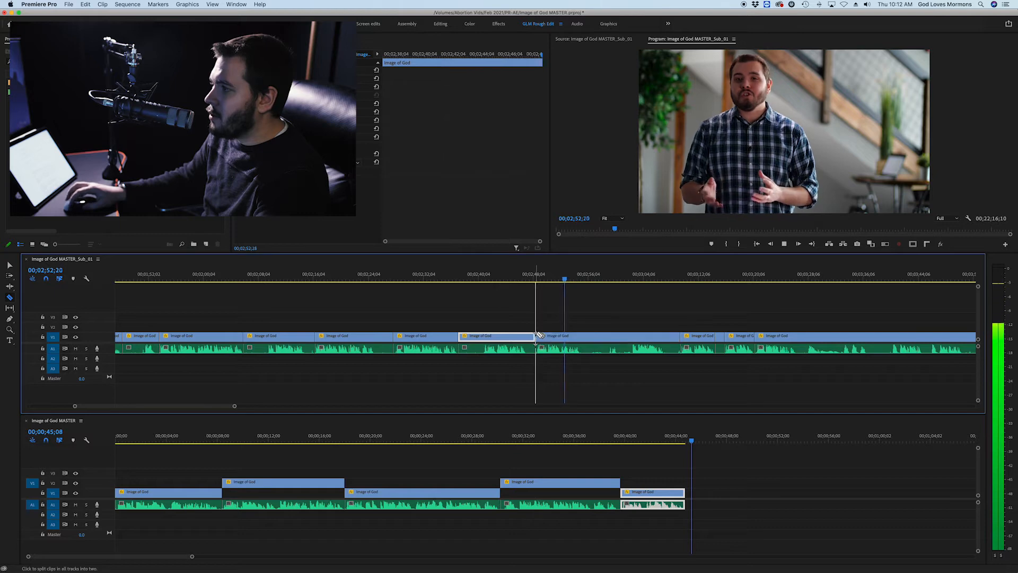
{"action": "key", "text": "space"}
{"action": "left_click", "coordinate": [586, 336], "text": "shift"}
{"action": "left_click", "coordinate": [562, 348], "text": "shift"}
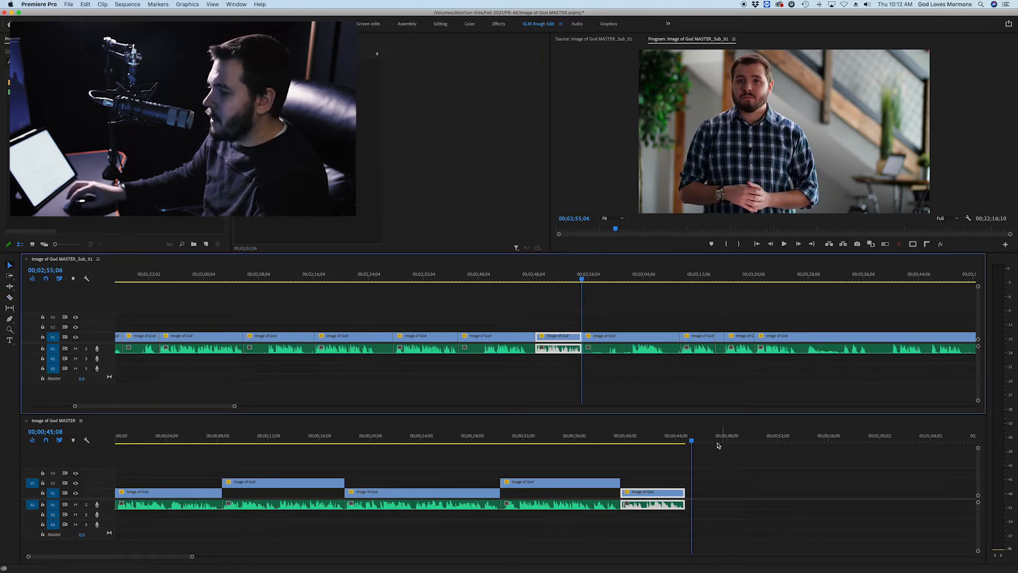
Copy the isolated take to the end of the master sequence with its video on V2, and park the playhead at 00;00;53;28.
{"action": "left_click", "coordinate": [695, 437]}
{"action": "key", "text": "super+v"}
{"action": "left_click_drag", "start_coordinate": [713, 484], "coordinate": [703, 484]}
{"action": "scroll", "coordinate": [728, 472], "scroll_direction": "right", "scroll_amount": 5}
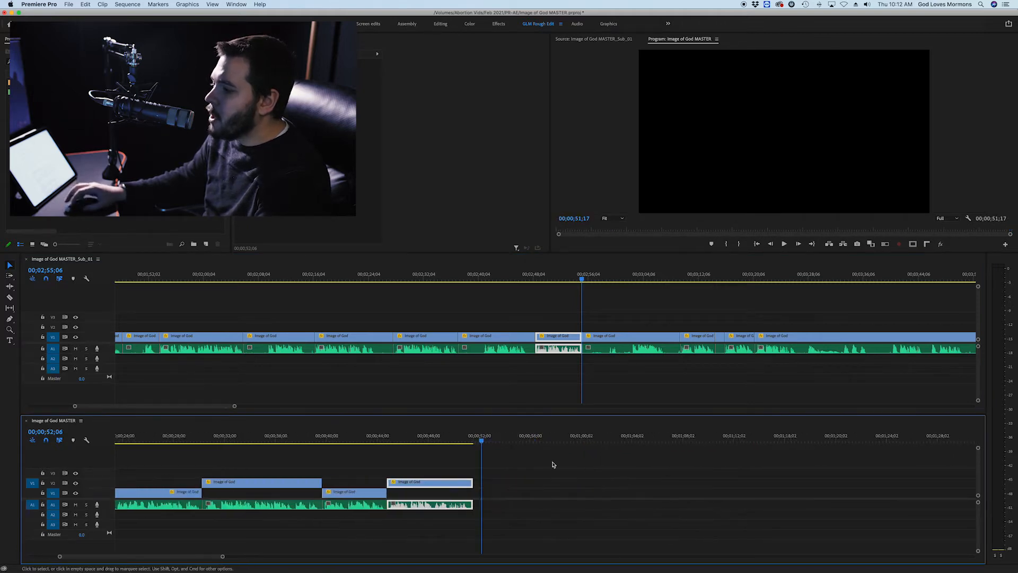
{"action": "left_click_drag", "start_coordinate": [484, 440], "coordinate": [485, 443]}
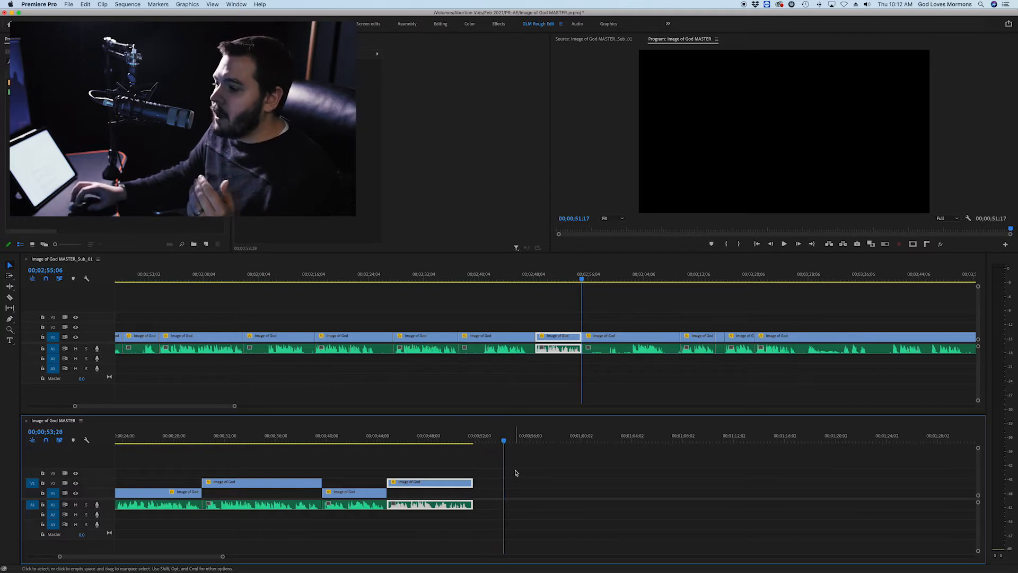
{"action": "scroll", "coordinate": [675, 359], "scroll_direction": "right", "scroll_amount": 3}
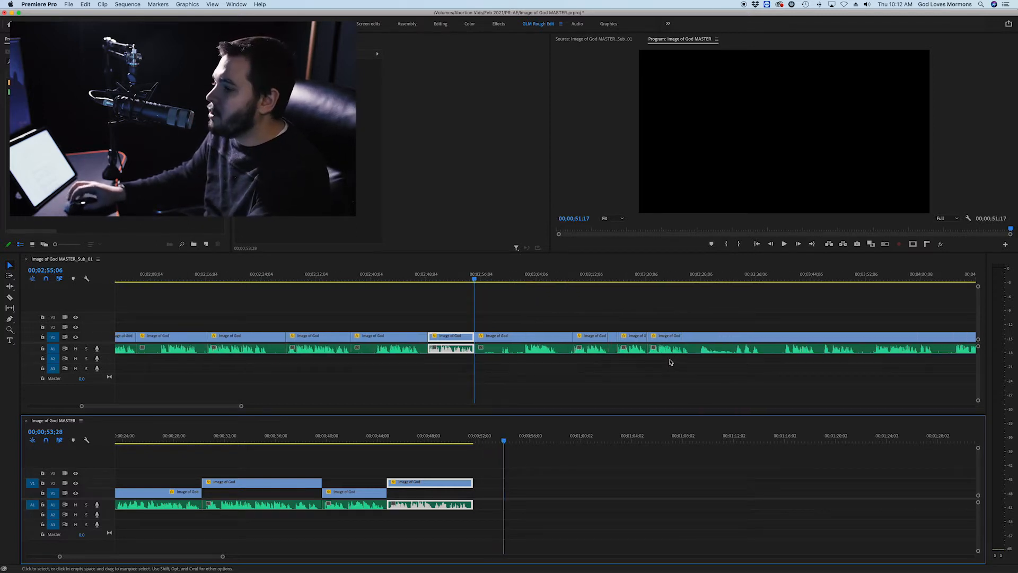
Review the subsequence after 00;03;20 and isolate a short take by splitting all tracks at about 00;03;40 and 00;03;45;01.
{"action": "left_click", "coordinate": [648, 278]}
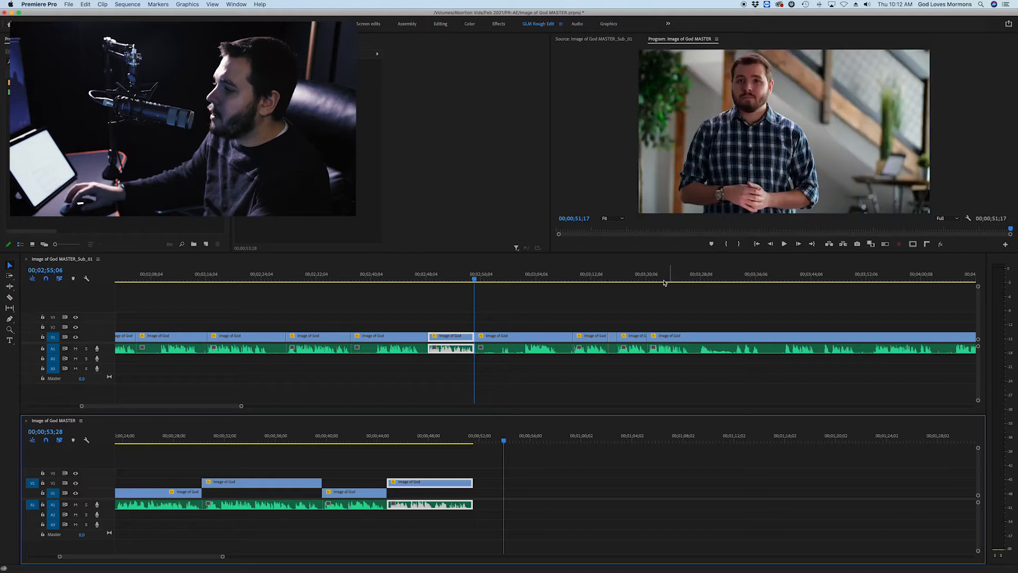
{"action": "key", "text": "space"}
{"action": "scroll", "coordinate": [659, 294], "scroll_direction": "right", "scroll_amount": 3}
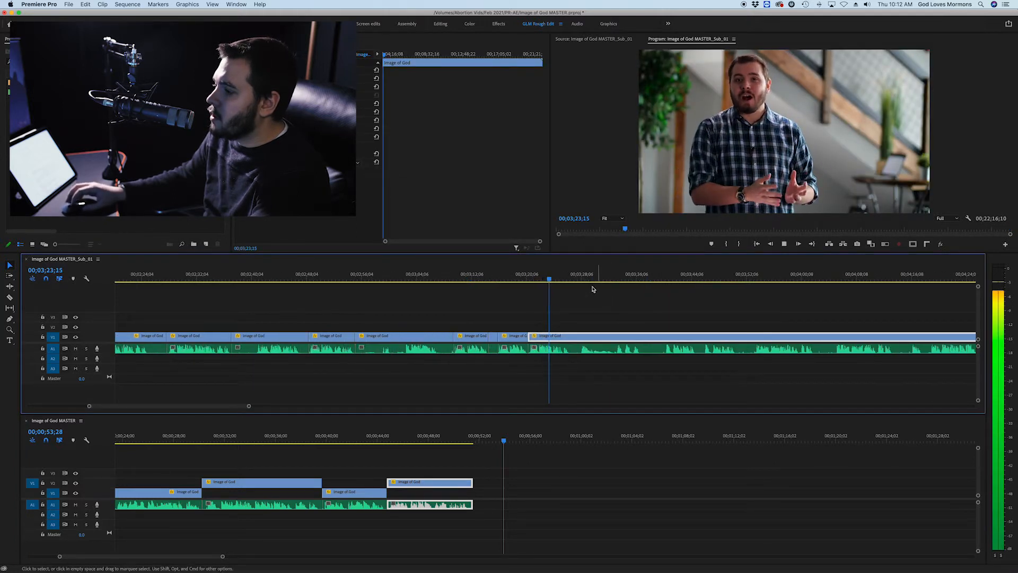
{"action": "left_click", "coordinate": [665, 279]}
{"action": "key", "text": "space"}
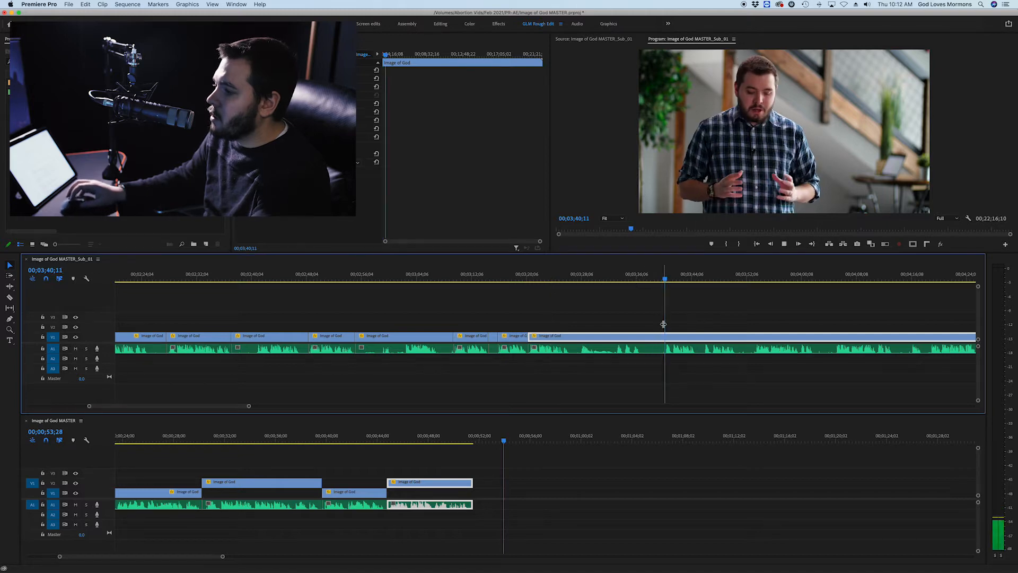
{"action": "key", "text": "c"}
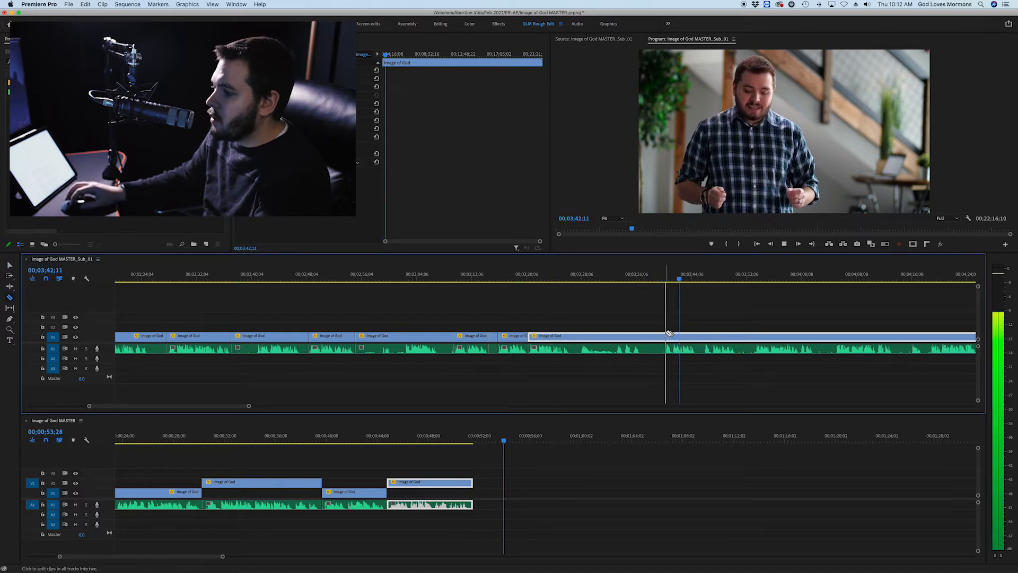
{"action": "left_click", "coordinate": [667, 334]}
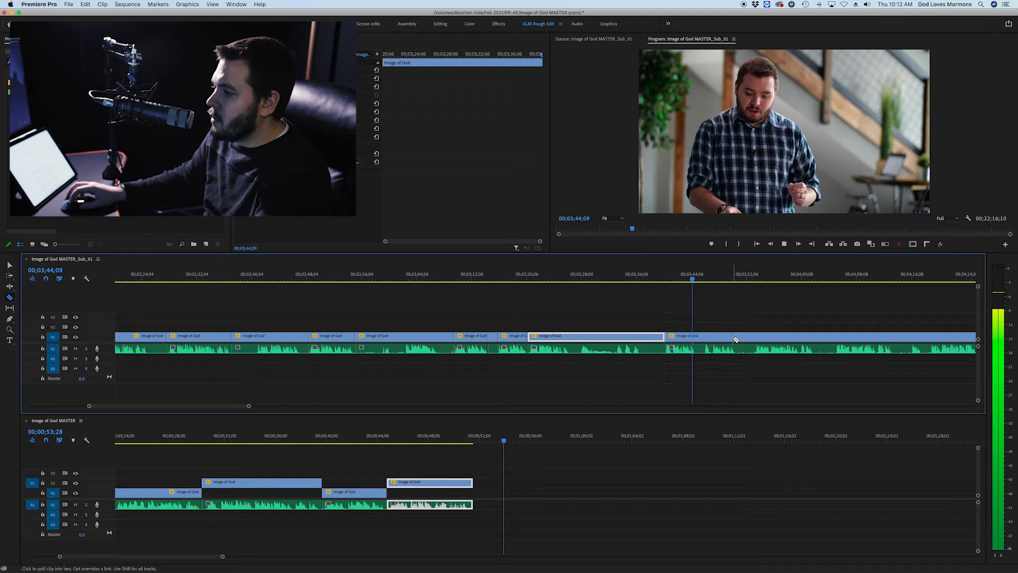
{"action": "left_click", "coordinate": [697, 336], "text": "shift"}
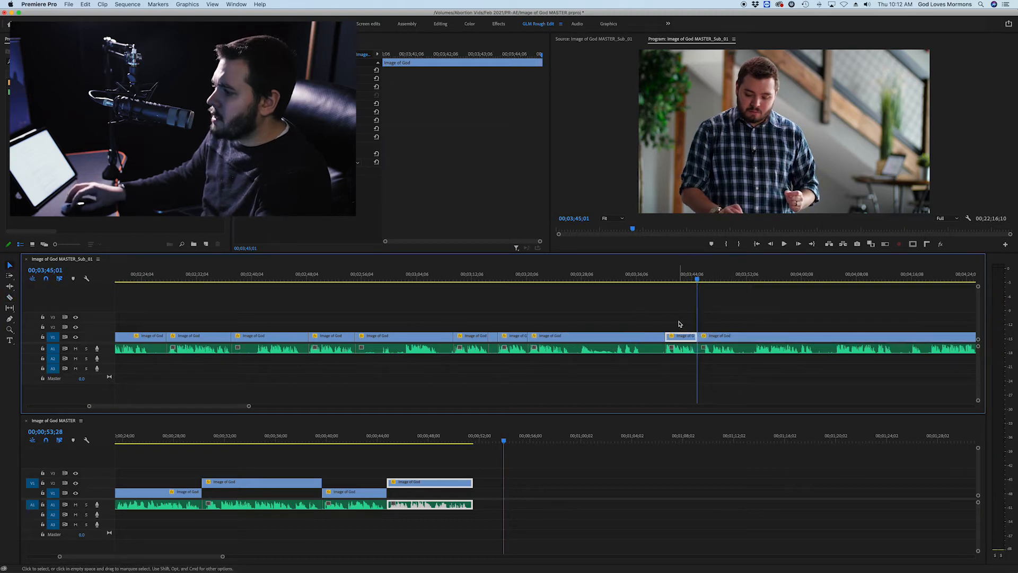
Copy the isolated take to V1 of the master sequence at about 00;00;55;24, leaving a gap after the last clip.
{"action": "left_click", "coordinate": [684, 346]}
{"action": "left_click", "coordinate": [523, 441]}
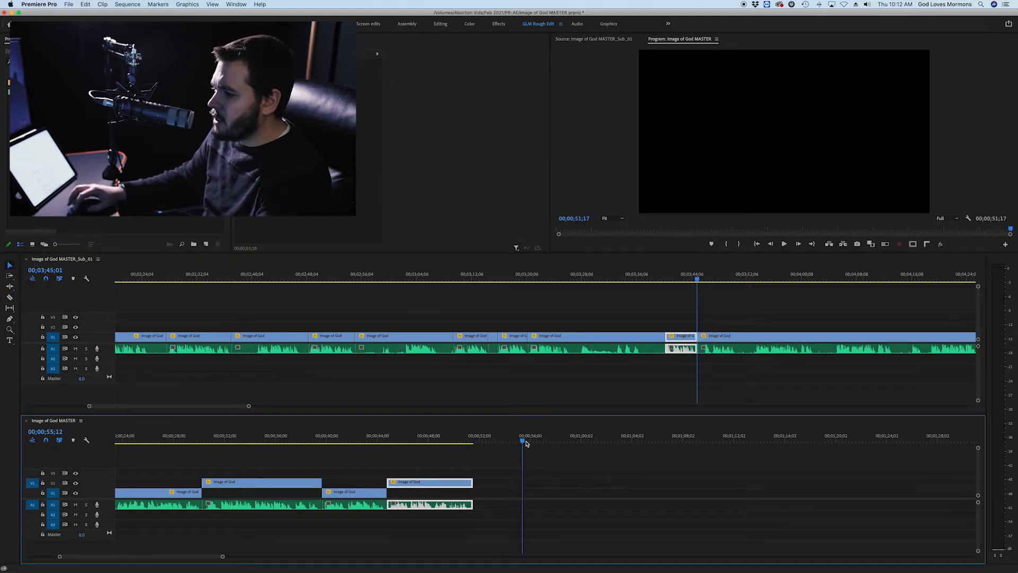
{"action": "key", "text": "super+v"}
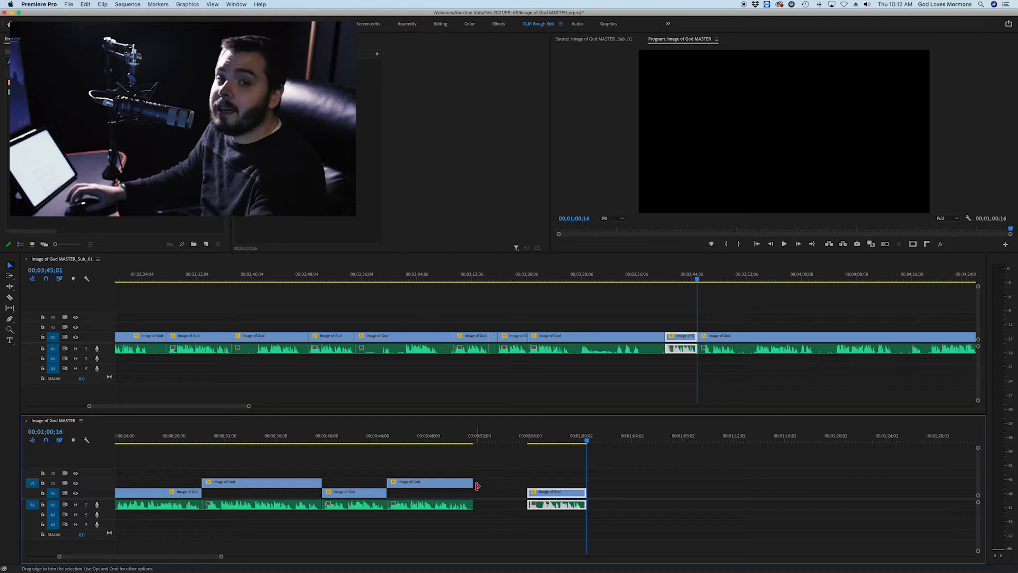
Park the playhead at 00;00;56;08 over the newly pasted master clip and set the clip's label color to Yellow.
{"action": "left_click", "coordinate": [534, 438]}
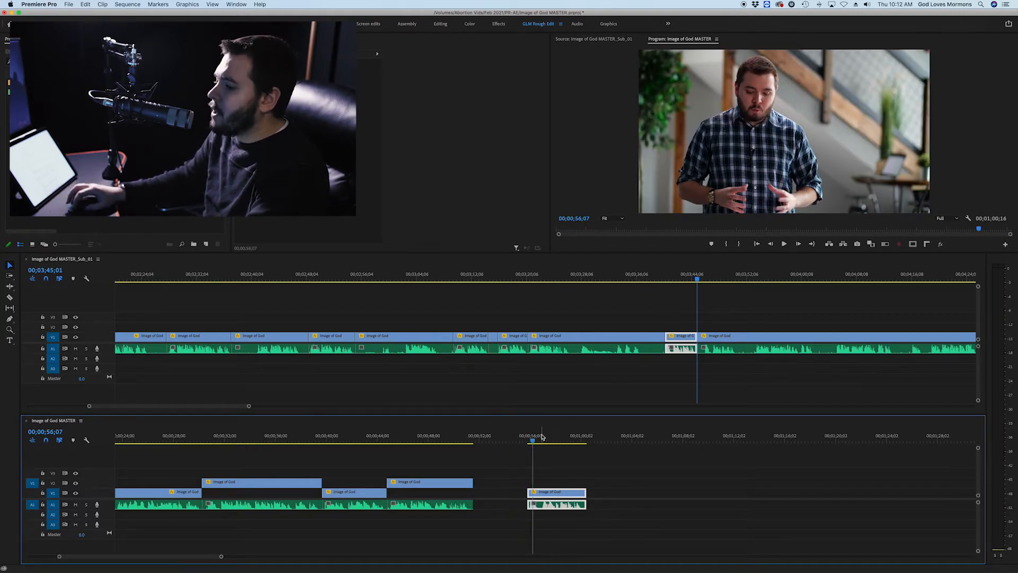
{"action": "left_click", "coordinate": [537, 438]}
{"action": "left_click", "coordinate": [534, 438]}
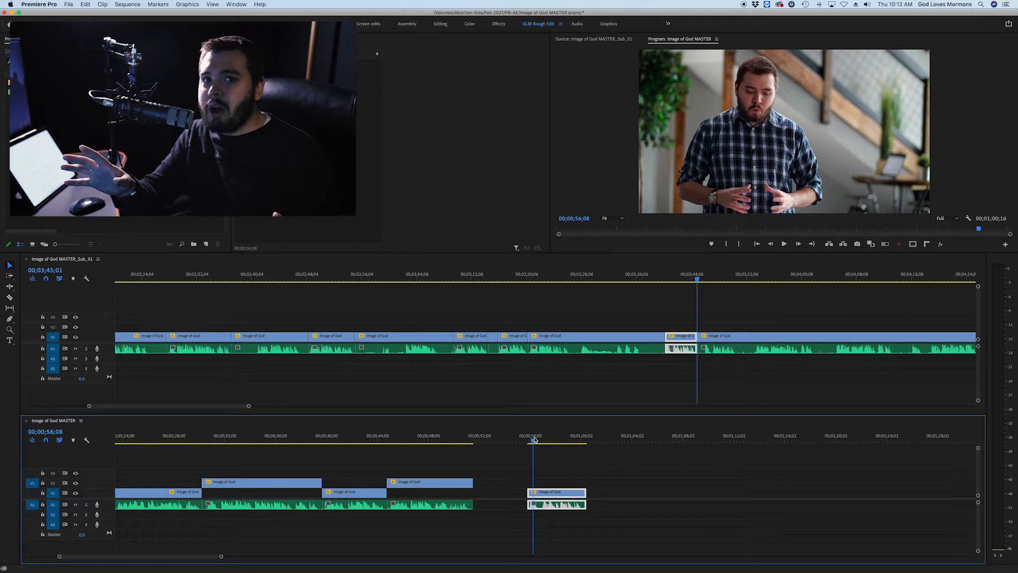
{"action": "left_click", "coordinate": [585, 488]}
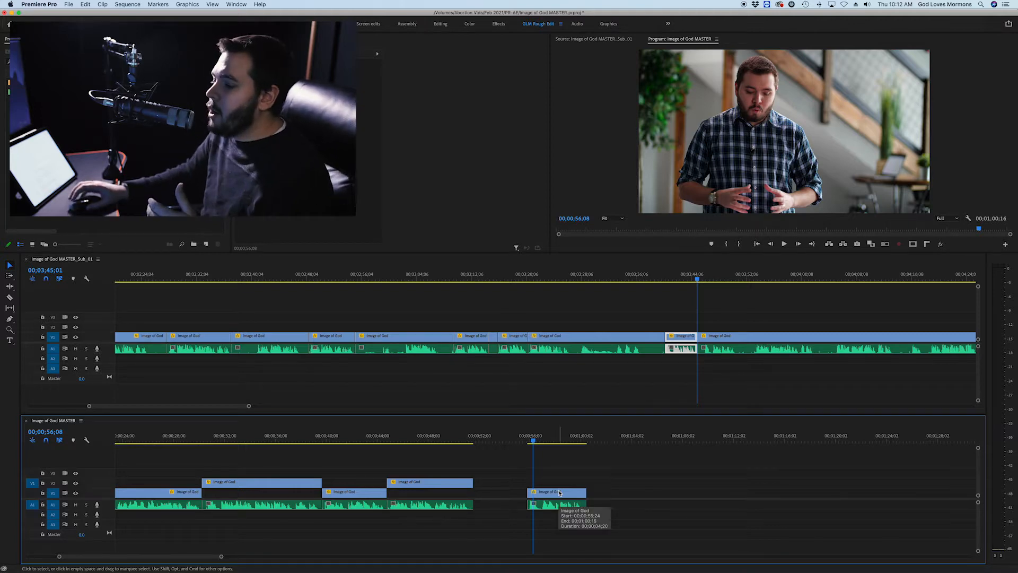
{"action": "right_click", "coordinate": [559, 493]}
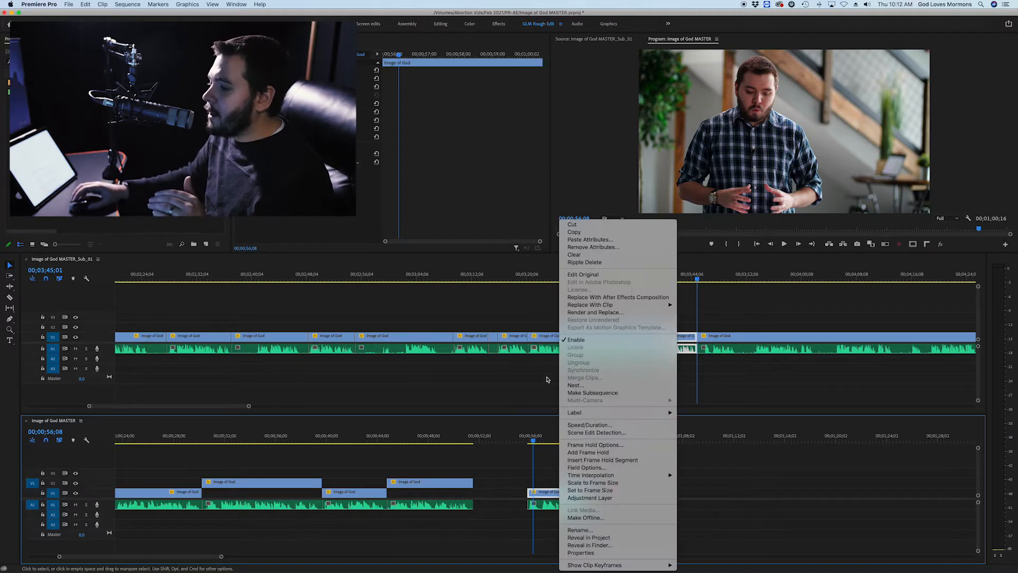
{"action": "mouse_move", "coordinate": [610, 413]}
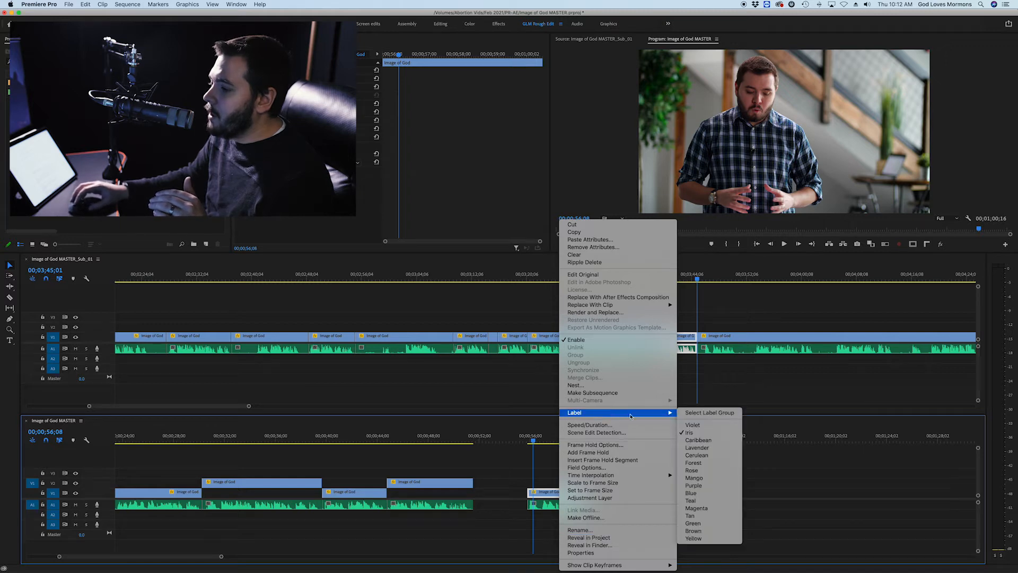
{"action": "left_click", "coordinate": [704, 540]}
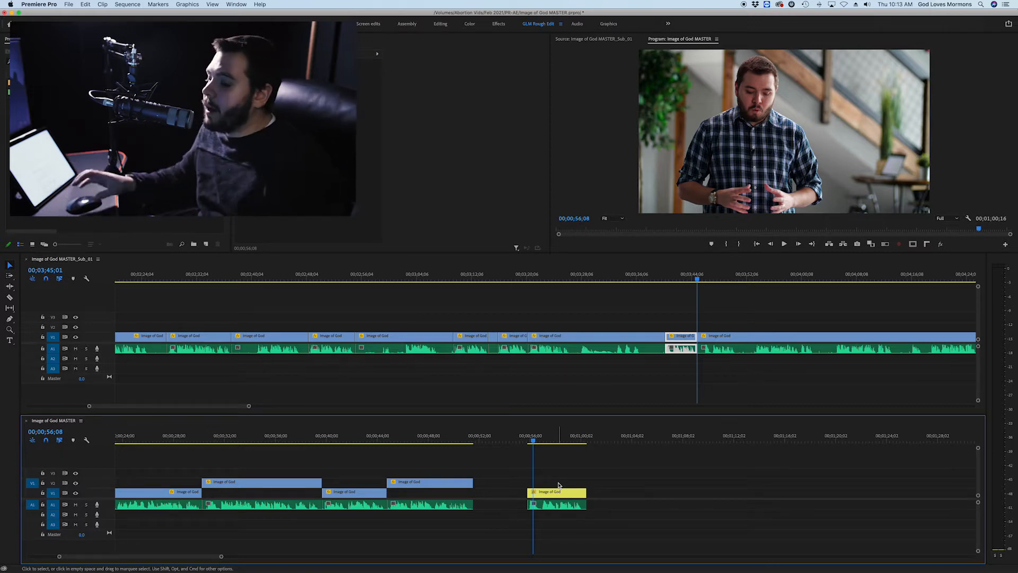
Try other label colors on the same master clip, first Tan and then Magenta.
{"action": "right_click", "coordinate": [557, 492]}
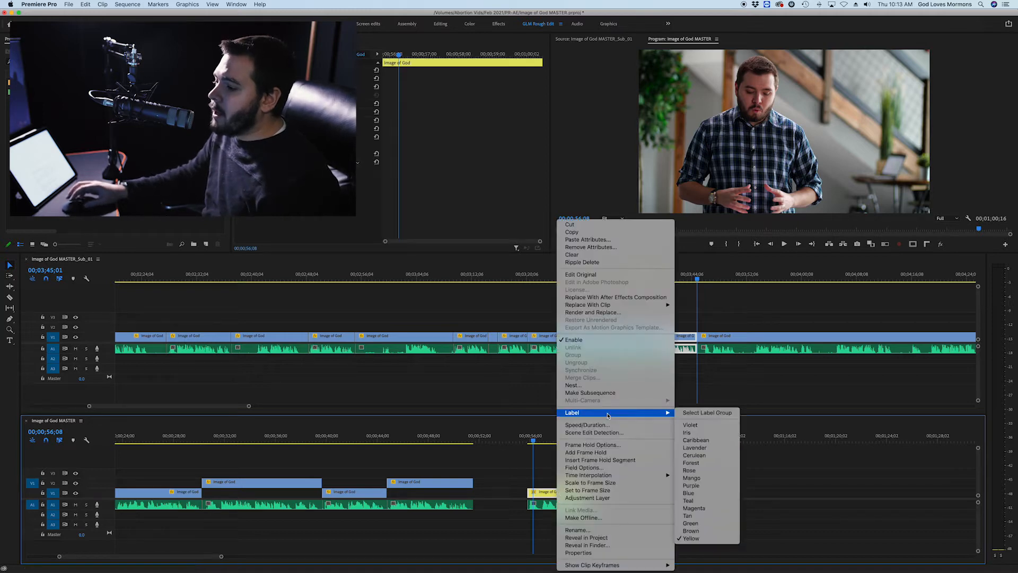
{"action": "mouse_move", "coordinate": [626, 415]}
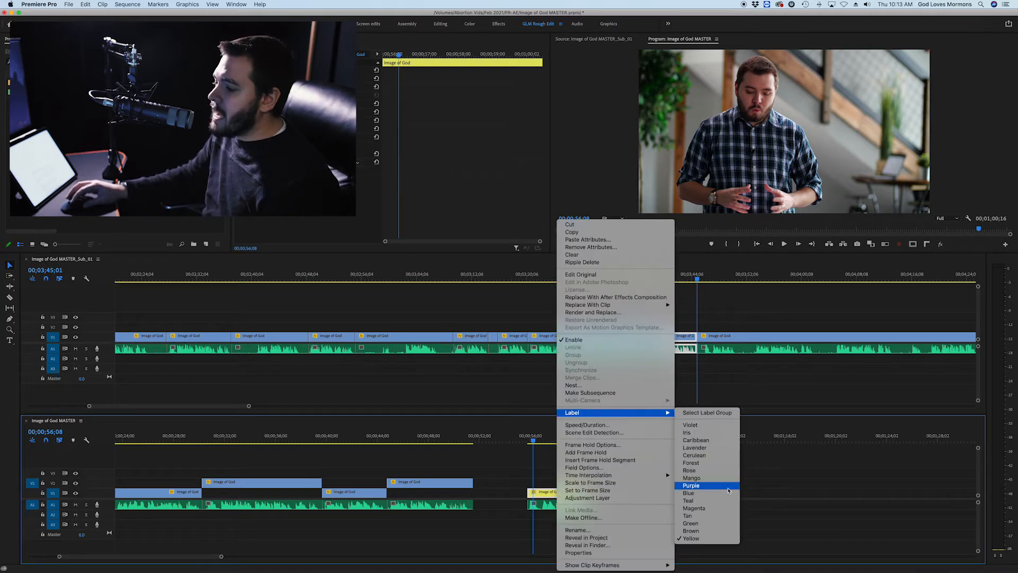
{"action": "left_click", "coordinate": [702, 516]}
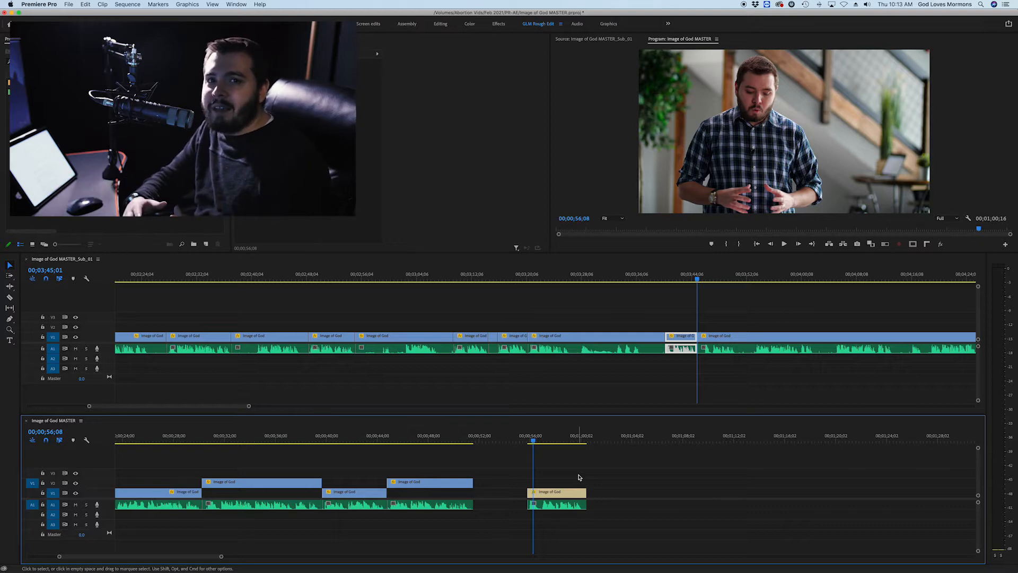
{"action": "right_click", "coordinate": [556, 492]}
{"action": "mouse_move", "coordinate": [583, 413]}
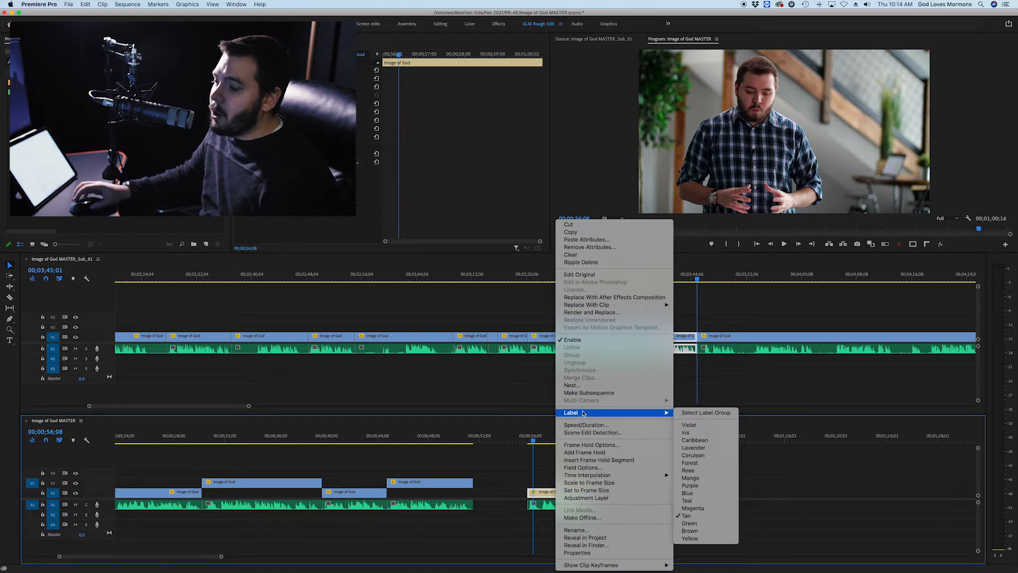
{"action": "left_click", "coordinate": [693, 508]}
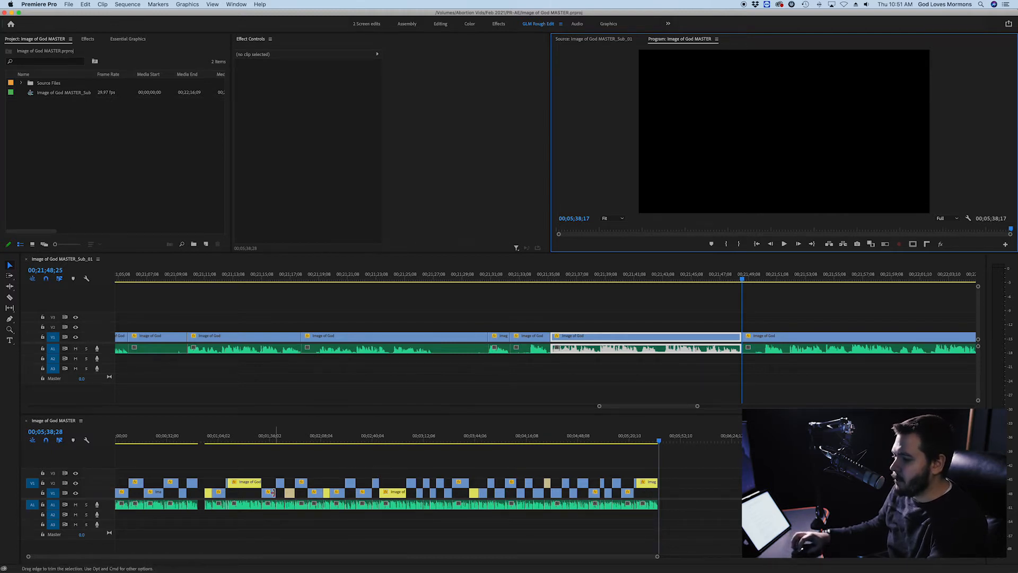
Look over the color-labeled clips across the completed rough cut in the master sequence.
{"action": "left_click", "coordinate": [291, 493]}
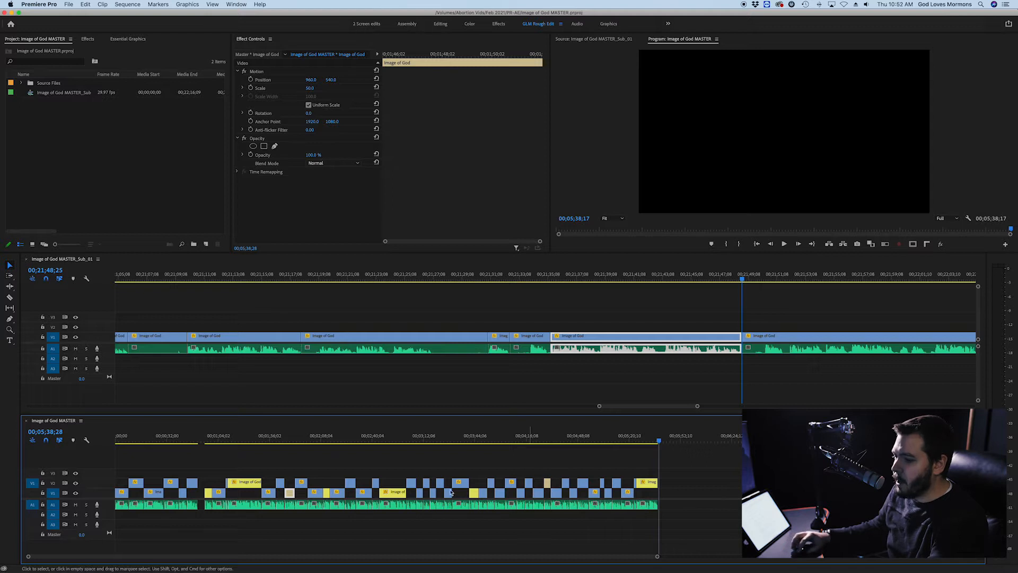
{"action": "scroll", "coordinate": [286, 484], "scroll_direction": "up", "scroll_amount": 3}
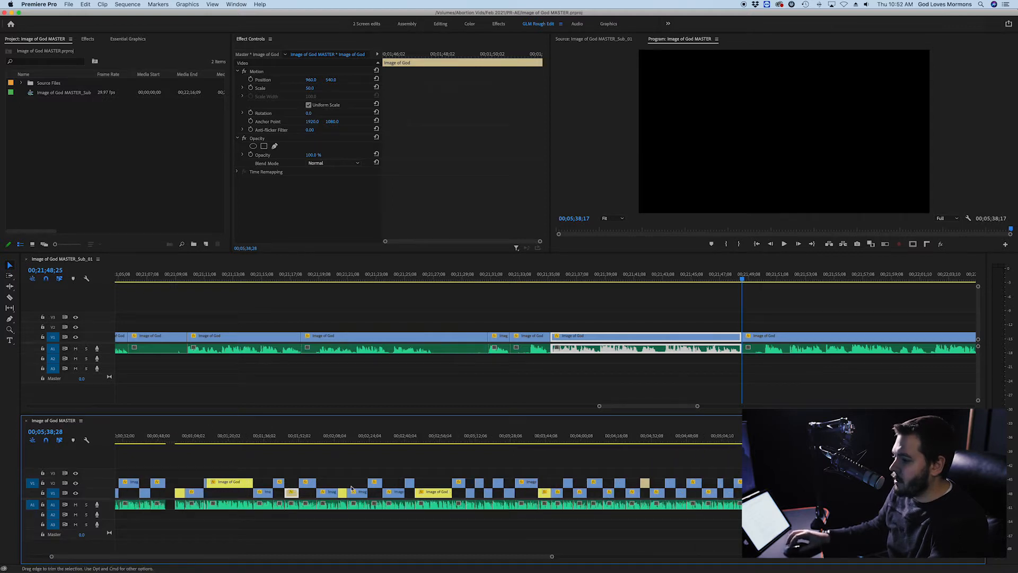
{"action": "left_click", "coordinate": [295, 380]}
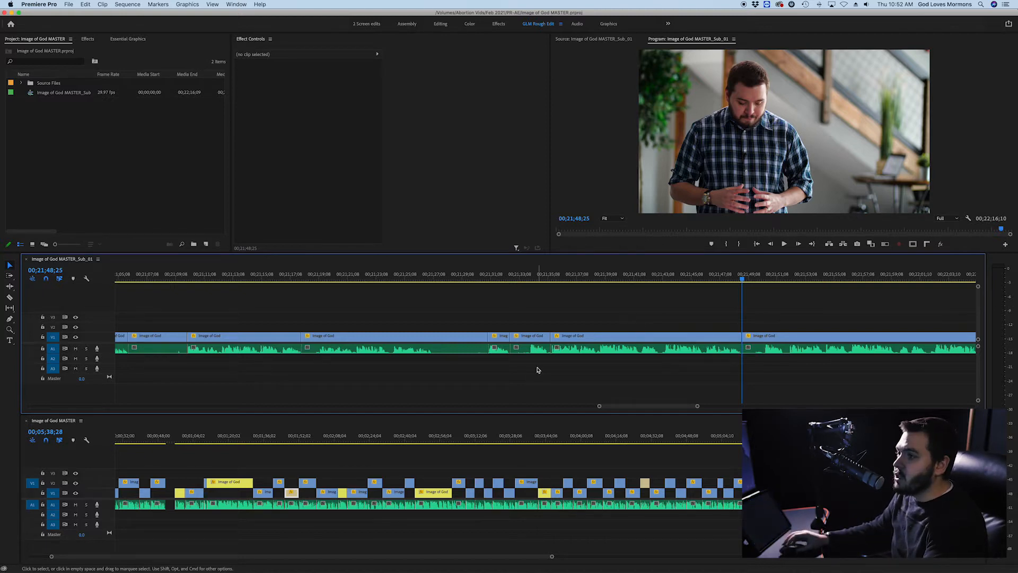
Switch to the Editing workspace with only the master sequence open in the timeline, and save the project.
{"action": "left_click", "coordinate": [441, 24]}
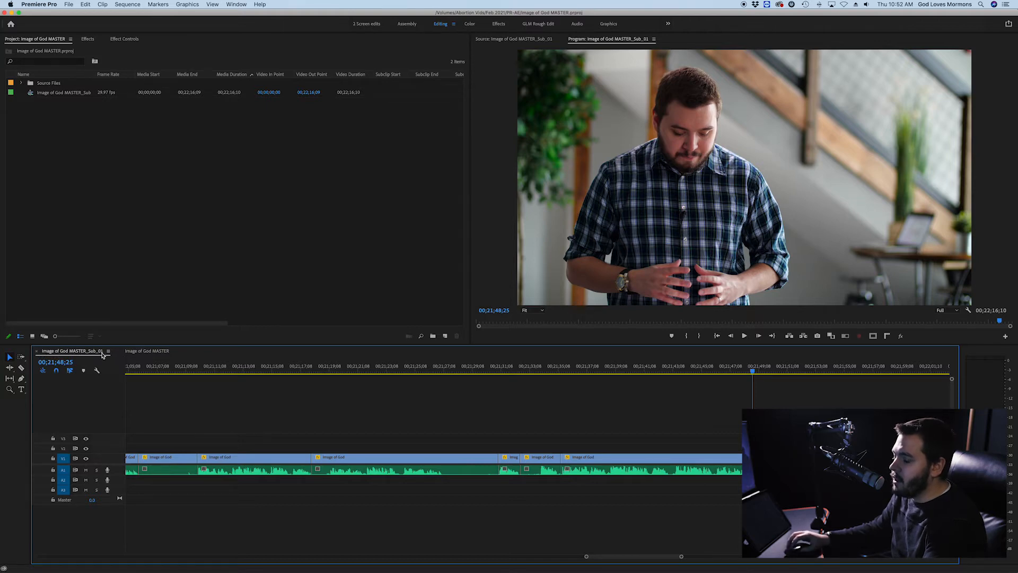
{"action": "left_click", "coordinate": [38, 353]}
{"action": "left_click_drag", "start_coordinate": [480, 371], "coordinate": [674, 371]}
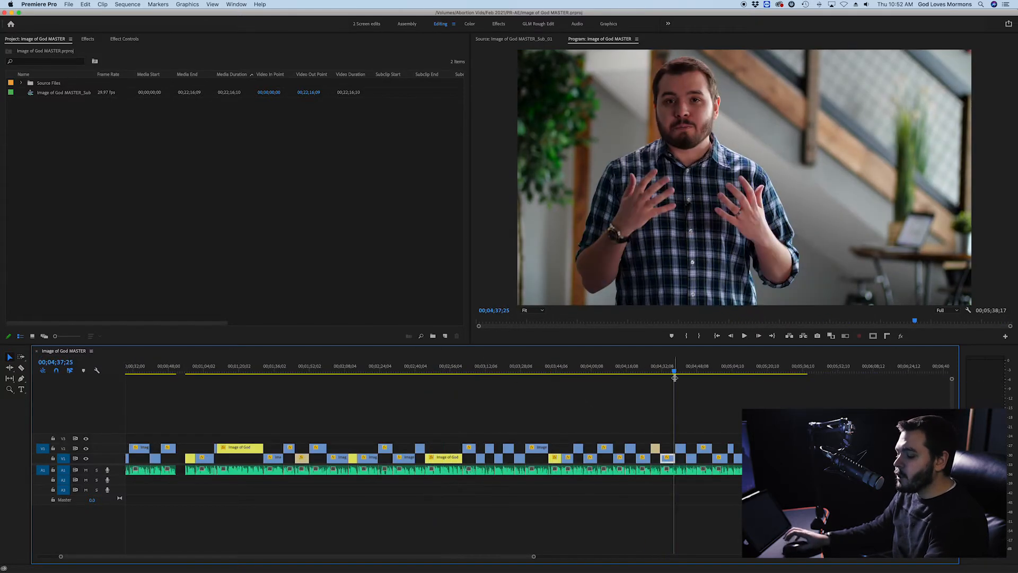
{"action": "key", "text": "super+s"}
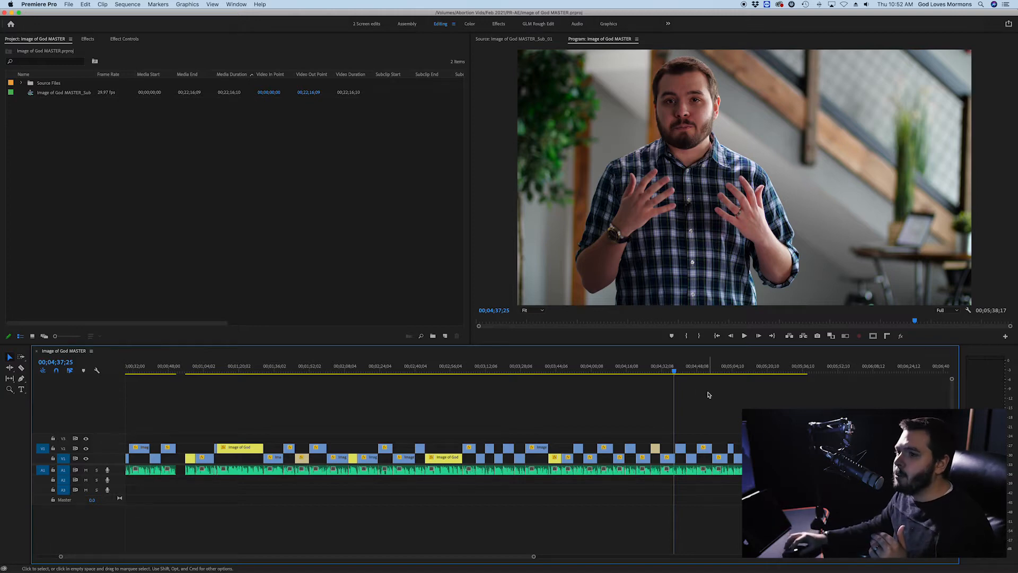
{"action": "left_click", "coordinate": [68, 4]}
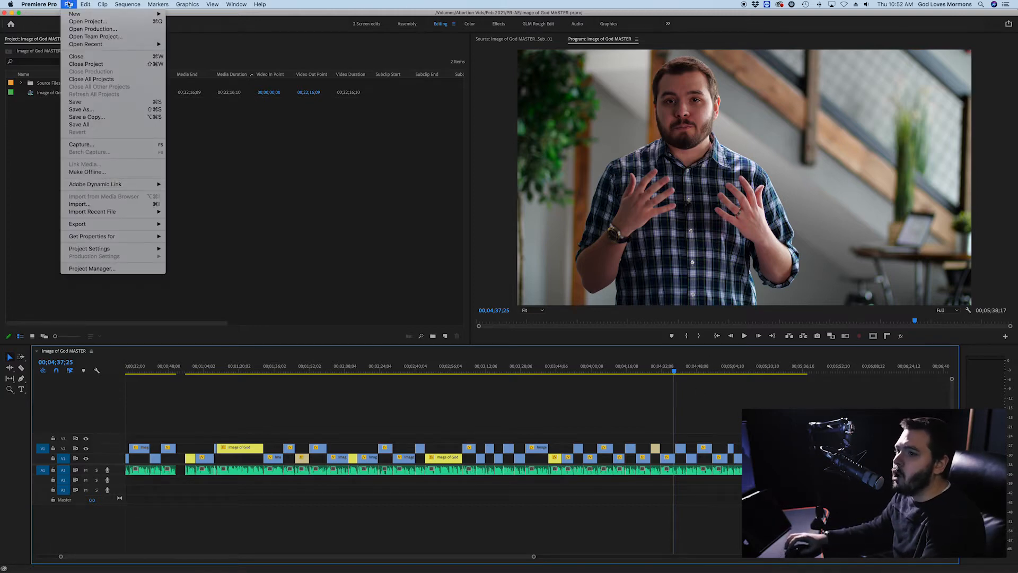
{"action": "mouse_move", "coordinate": [78, 47]}
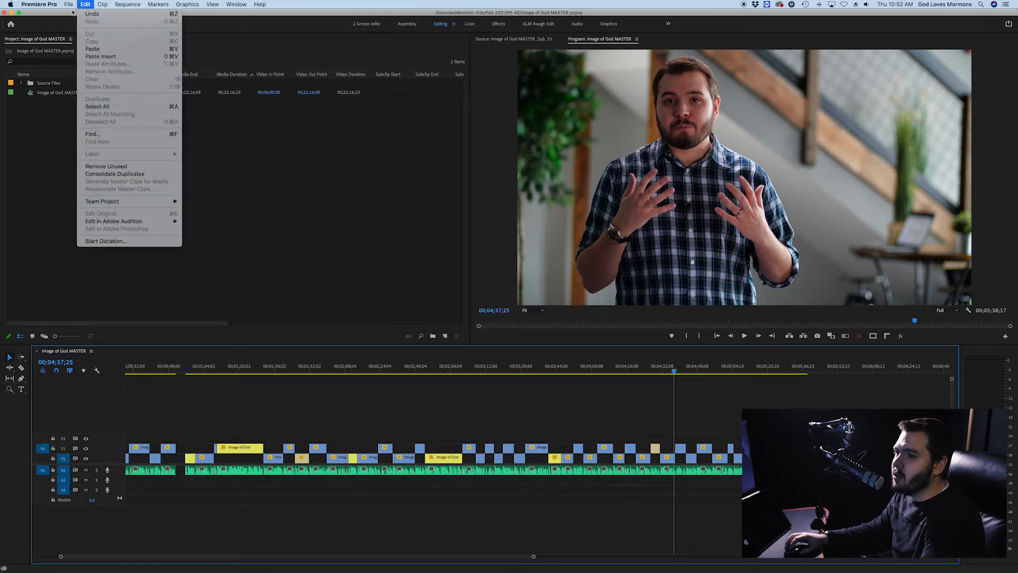
{"action": "left_click", "coordinate": [78, 23]}
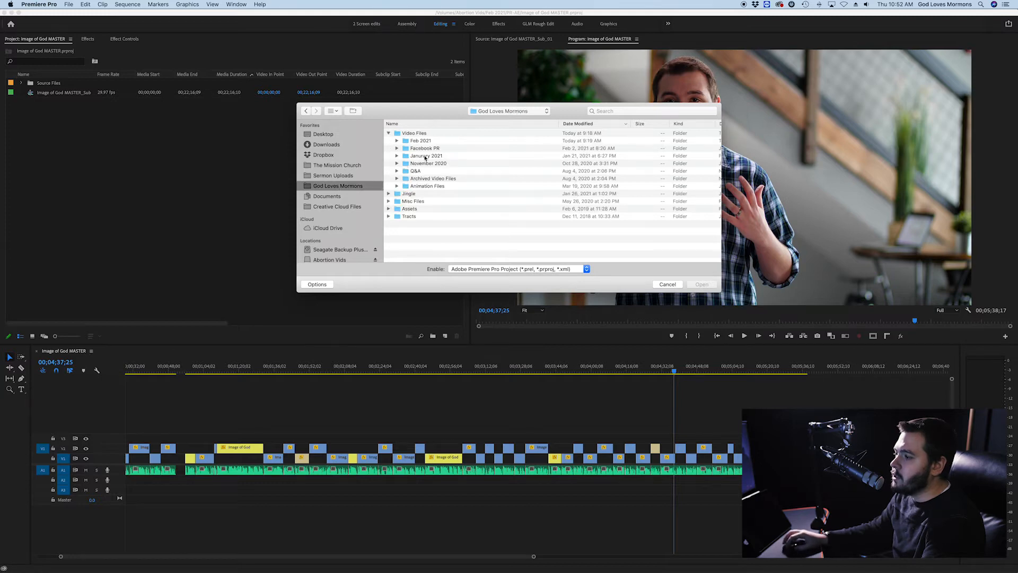
{"action": "left_click", "coordinate": [668, 285]}
Open the recent project Gospel&firstblood-recover2.prproj alongside the current one.
{"action": "left_click", "coordinate": [71, 4]}
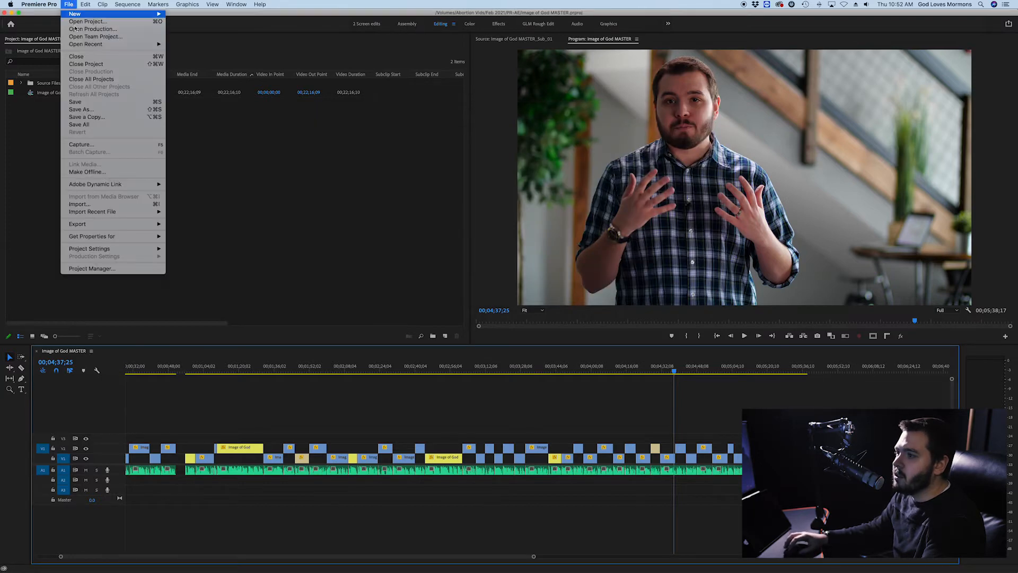
{"action": "mouse_move", "coordinate": [98, 45]}
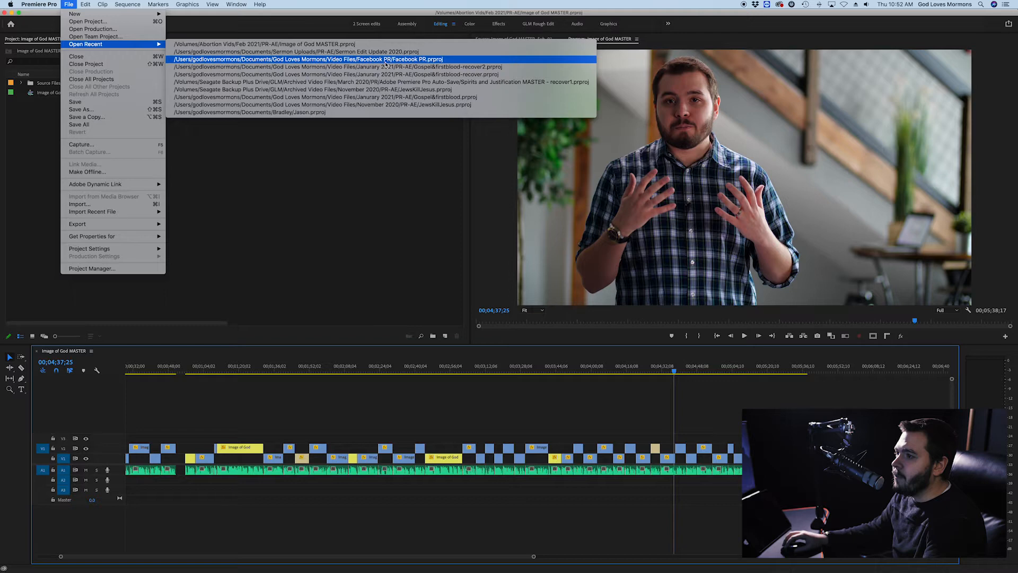
{"action": "left_click", "coordinate": [467, 68]}
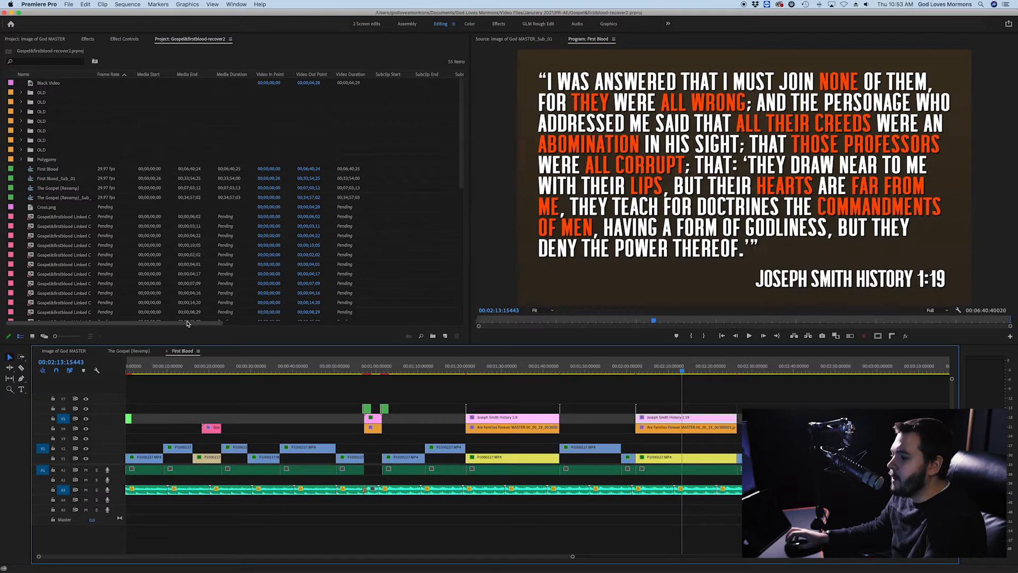
Examine the First Blood sequence's track layout, label colors and footage around 00;03;24 to 00;03;41.
{"action": "scroll", "coordinate": [624, 390], "scroll_direction": "down", "scroll_amount": 5}
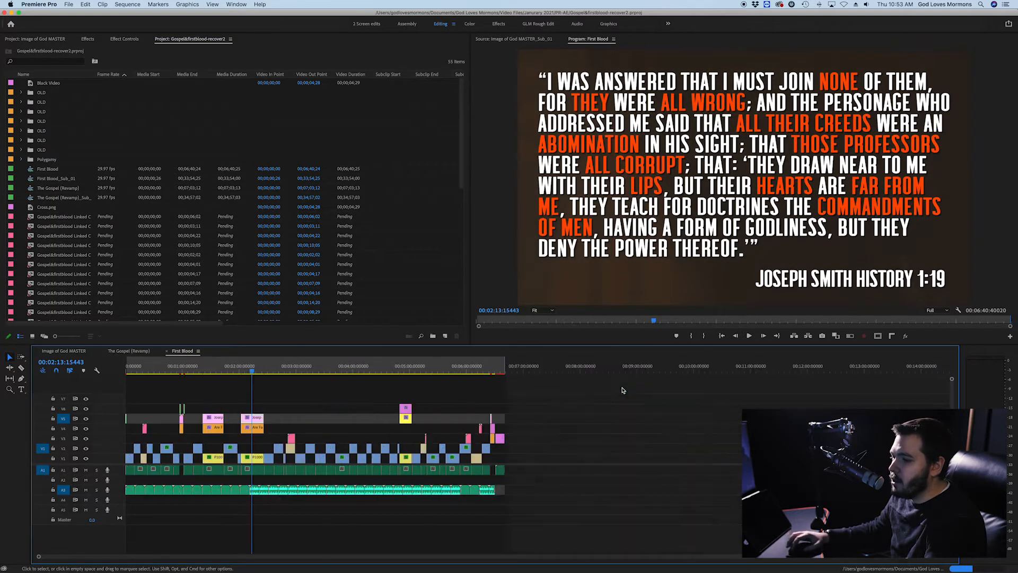
{"action": "scroll", "coordinate": [168, 416], "scroll_direction": "up", "scroll_amount": 1}
{"action": "scroll", "coordinate": [168, 415], "scroll_direction": "up", "scroll_amount": 2}
{"action": "left_click_drag", "start_coordinate": [371, 368], "coordinate": [392, 370]}
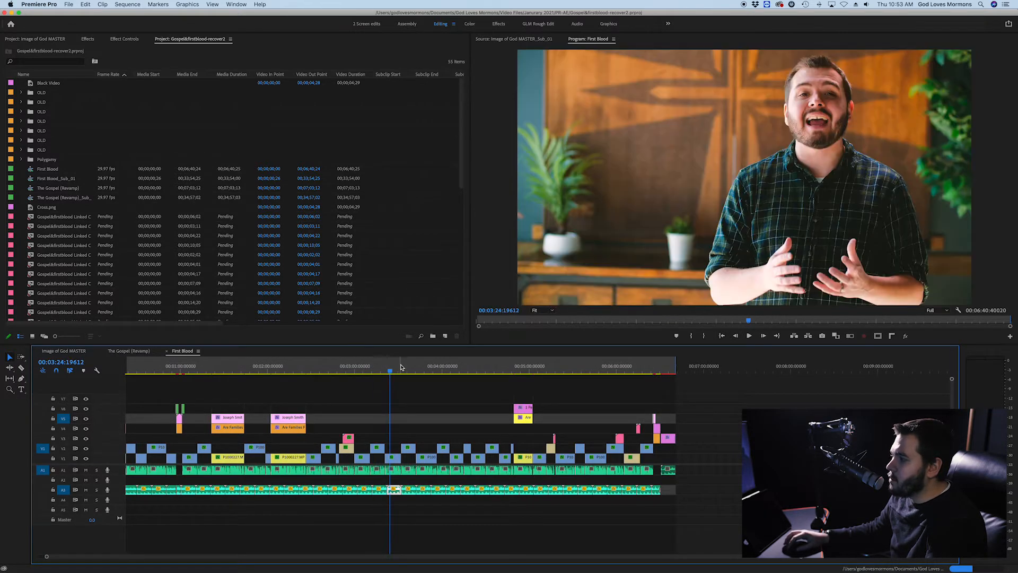
{"action": "left_click", "coordinate": [416, 368]}
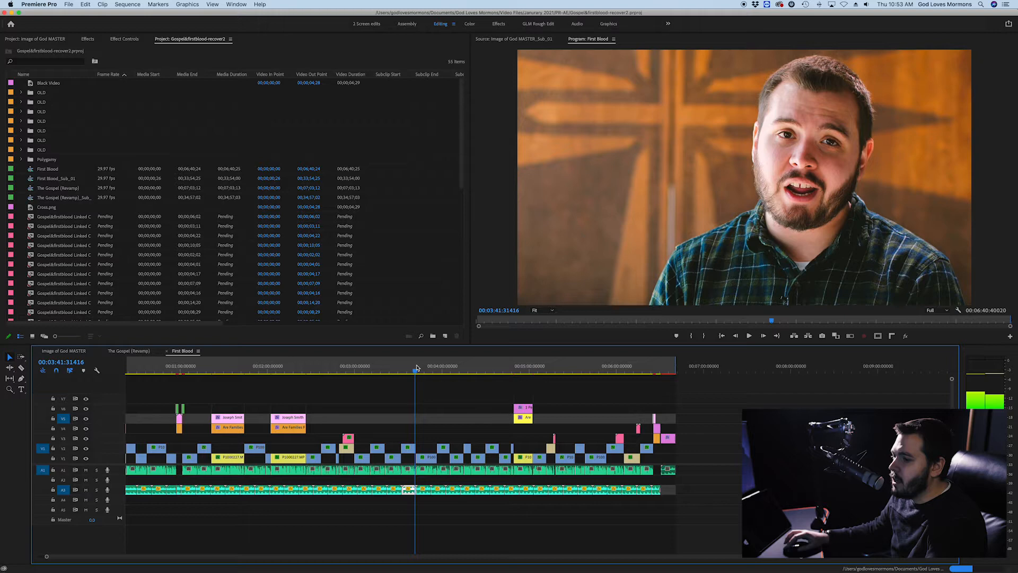
{"action": "scroll", "coordinate": [361, 406], "scroll_direction": "left", "scroll_amount": 3}
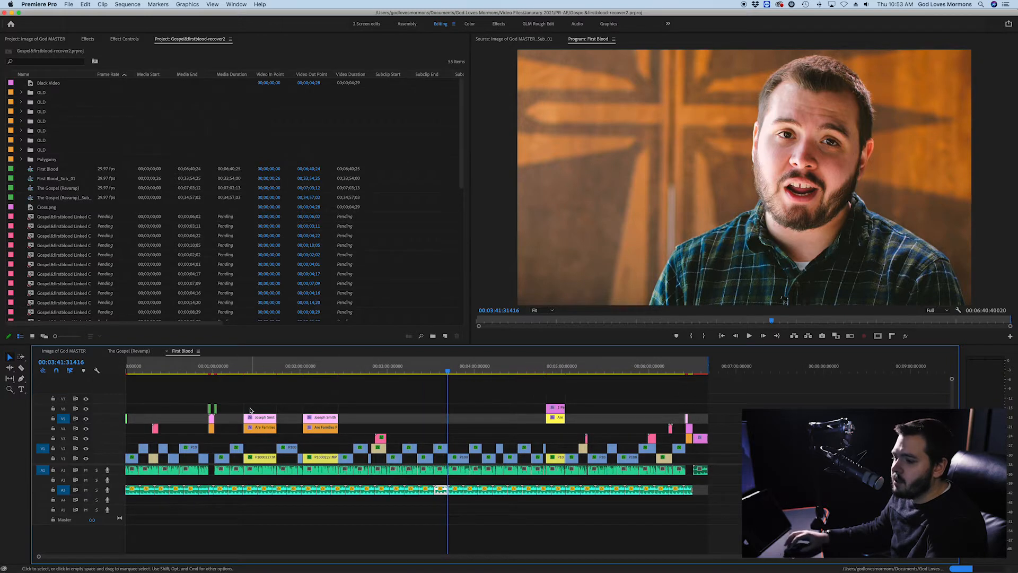
Examine the 1 Peter 3:15 scripture graphic in the First Blood sequence, selecting the stacked title and background clips above the yellow-labeled footage.
{"action": "scroll", "coordinate": [156, 419], "scroll_direction": "up", "scroll_amount": 2}
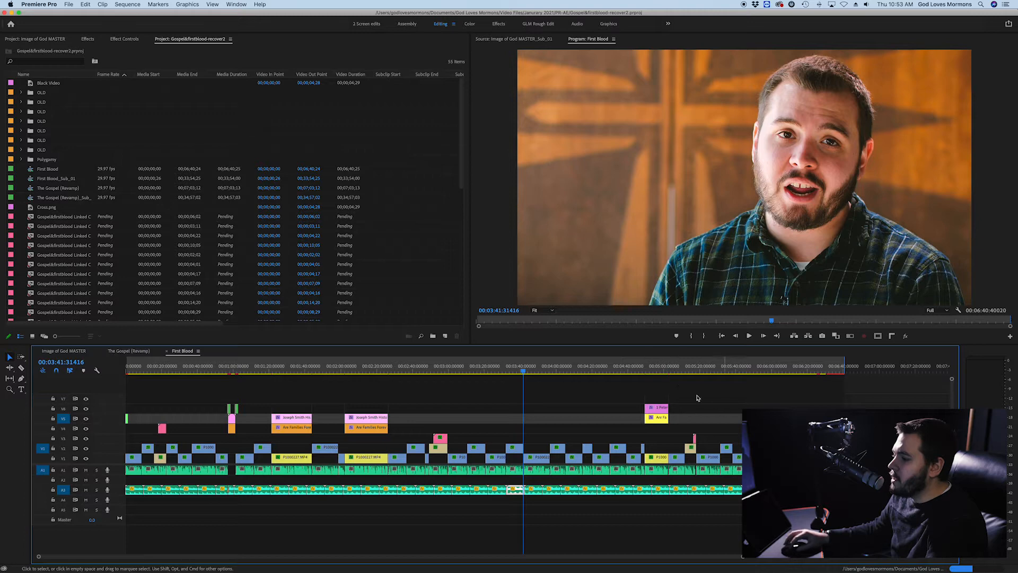
{"action": "left_click", "coordinate": [653, 368]}
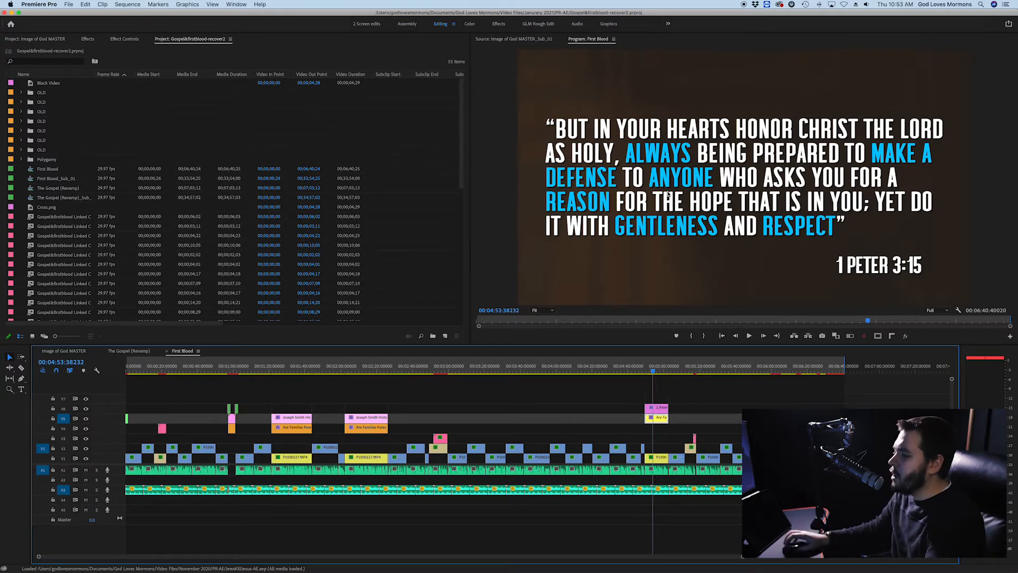
{"action": "left_click_drag", "start_coordinate": [633, 391], "coordinate": [684, 429]}
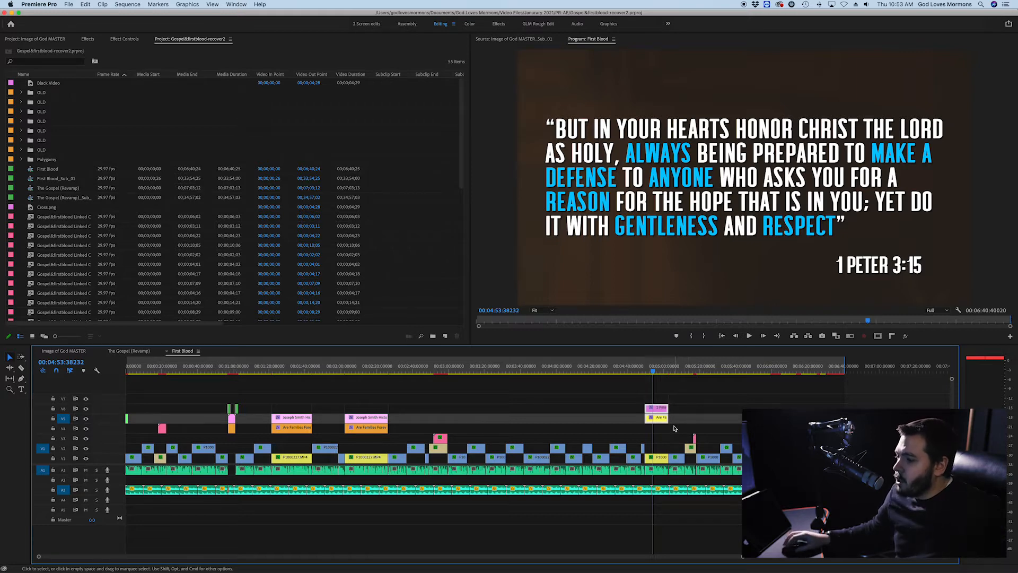
{"action": "scroll", "coordinate": [691, 417], "scroll_direction": "up", "scroll_amount": 5}
{"action": "left_click_drag", "start_coordinate": [507, 397], "coordinate": [632, 431]}
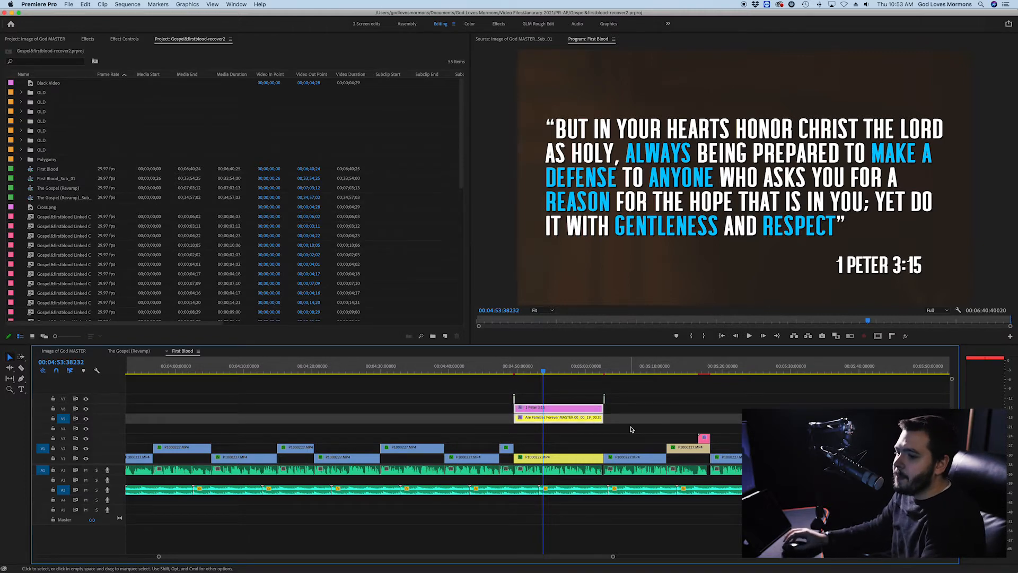
Return to the Image of God MASTER sequence and play the yellow-labeled clips from about 00;00;55;28 and just after 00;01;10.
{"action": "left_click", "coordinate": [69, 352]}
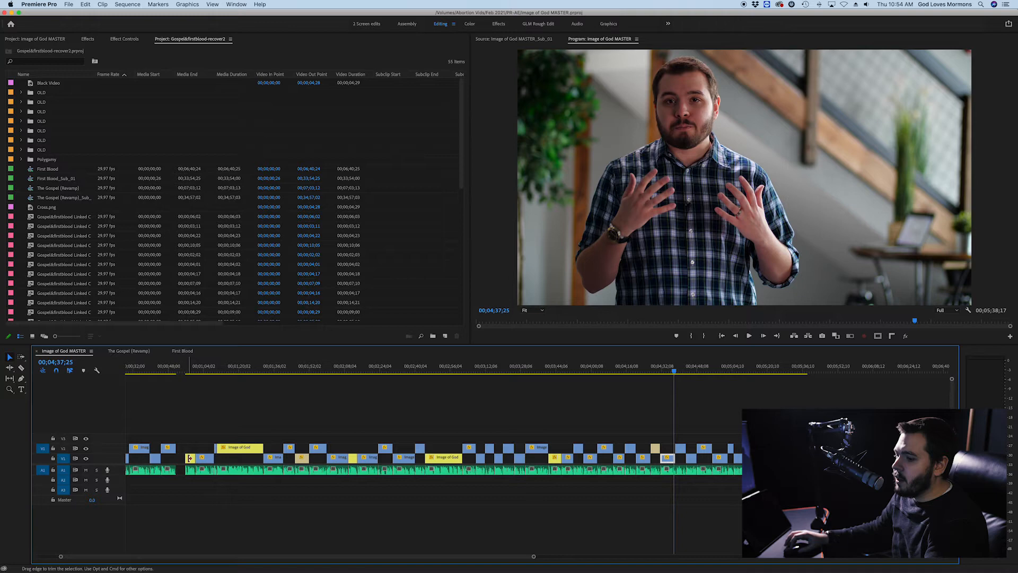
{"action": "scroll", "coordinate": [190, 458], "scroll_direction": "up", "scroll_amount": 5}
{"action": "scroll", "coordinate": [216, 407], "scroll_direction": "left", "scroll_amount": 5}
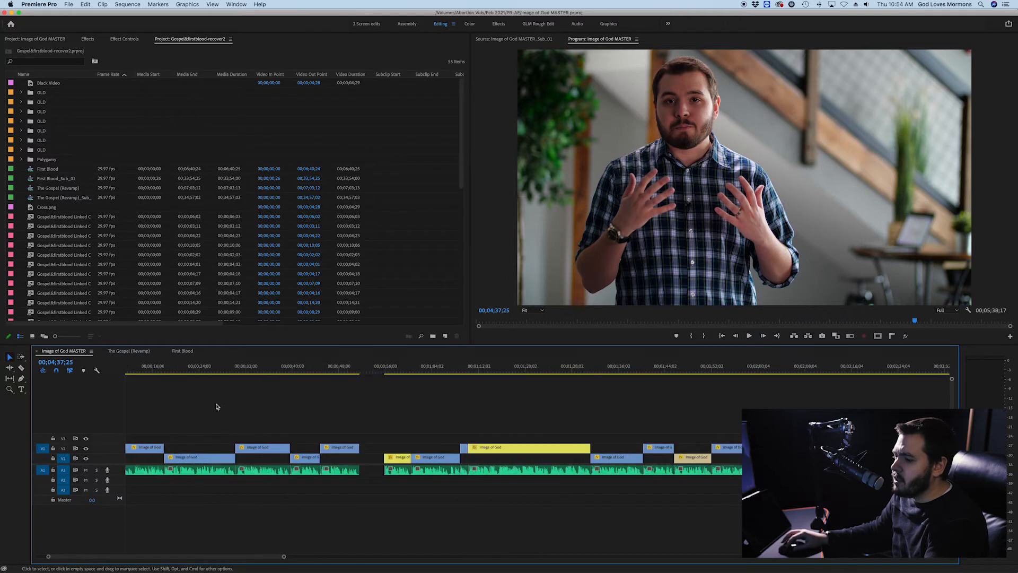
{"action": "left_click", "coordinate": [386, 372]}
{"action": "key", "text": "space"}
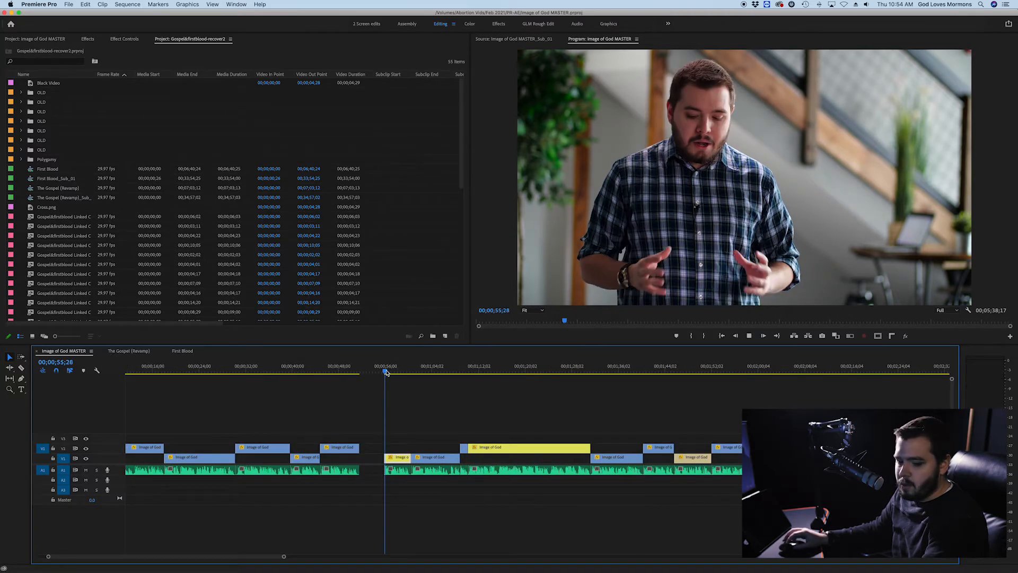
{"action": "key", "text": "space"}
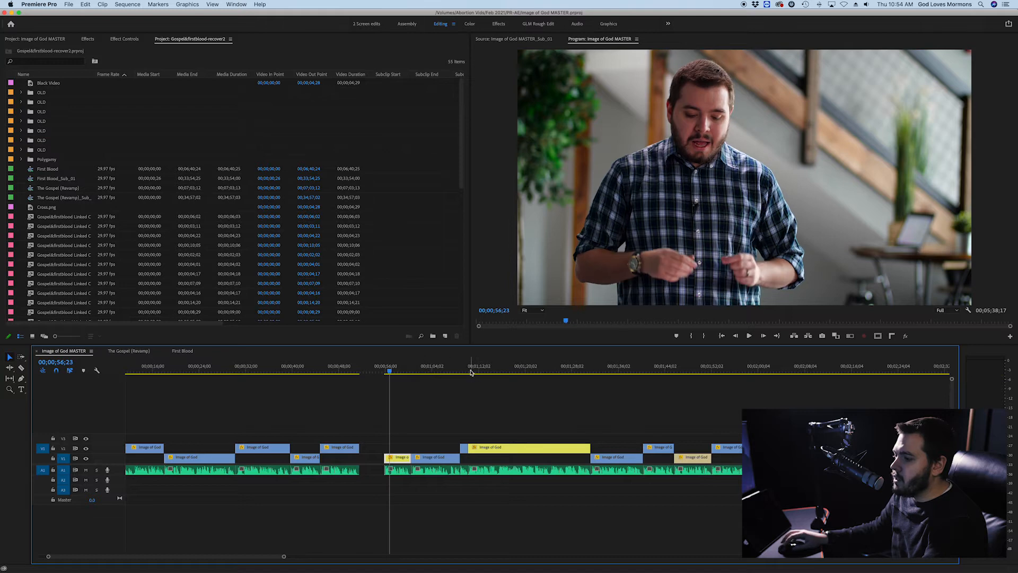
{"action": "left_click", "coordinate": [471, 372]}
{"action": "key", "text": "space"}
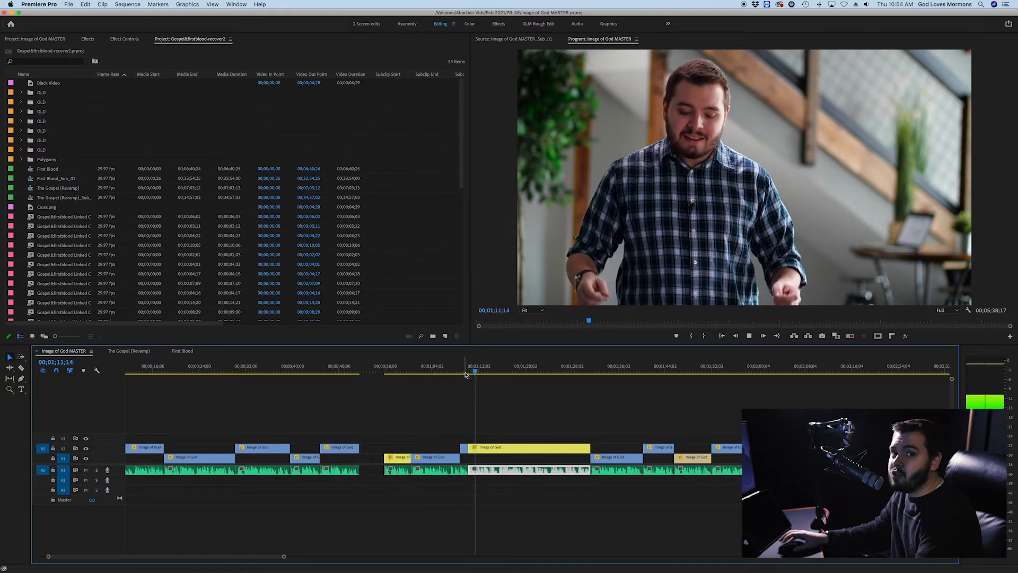
{"action": "key", "text": "space"}
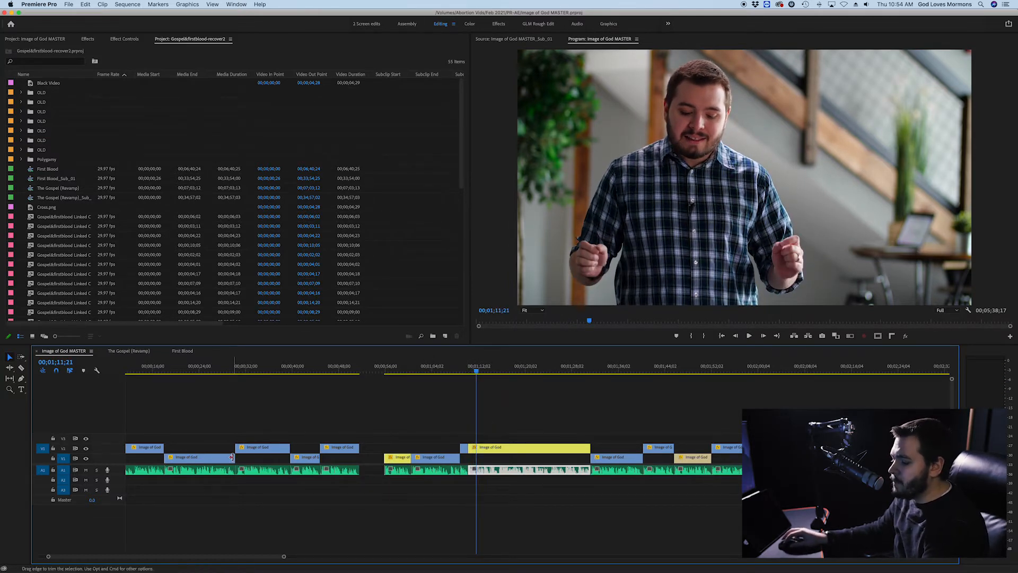
{"action": "key", "text": "super+v"}
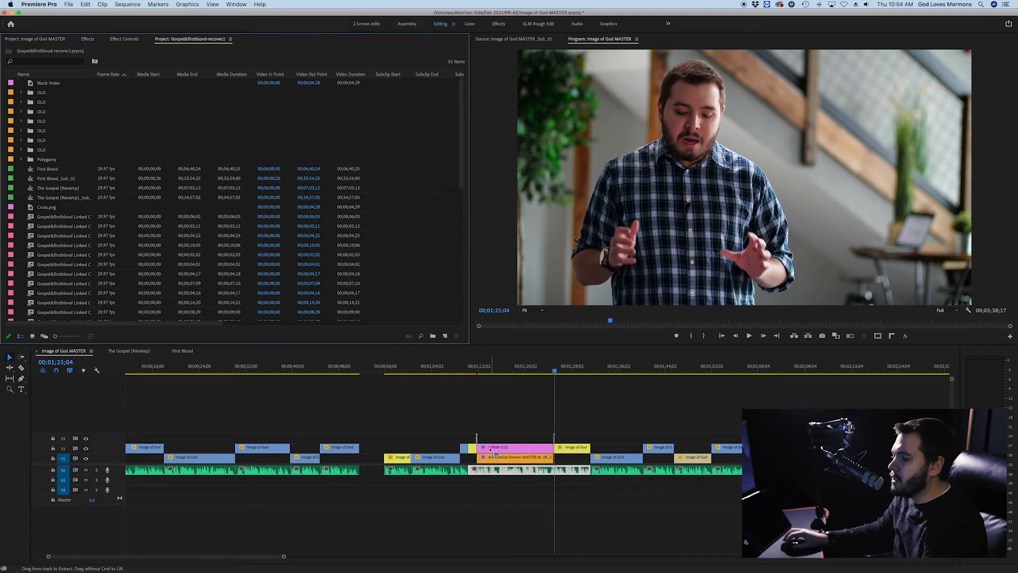
{"action": "left_click", "coordinate": [495, 370]}
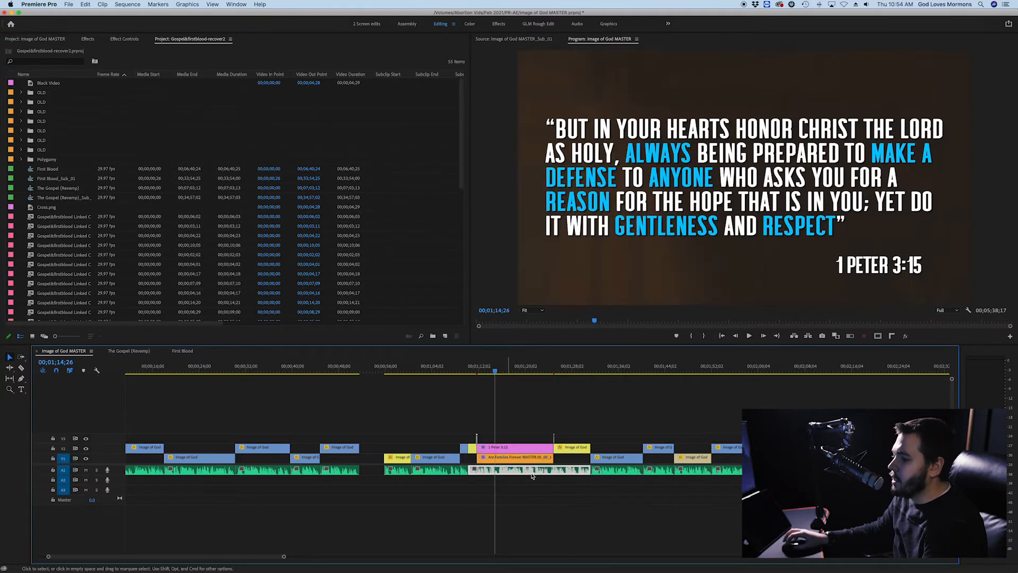
{"action": "left_click", "coordinate": [582, 426]}
{"action": "key", "text": "super+z"}
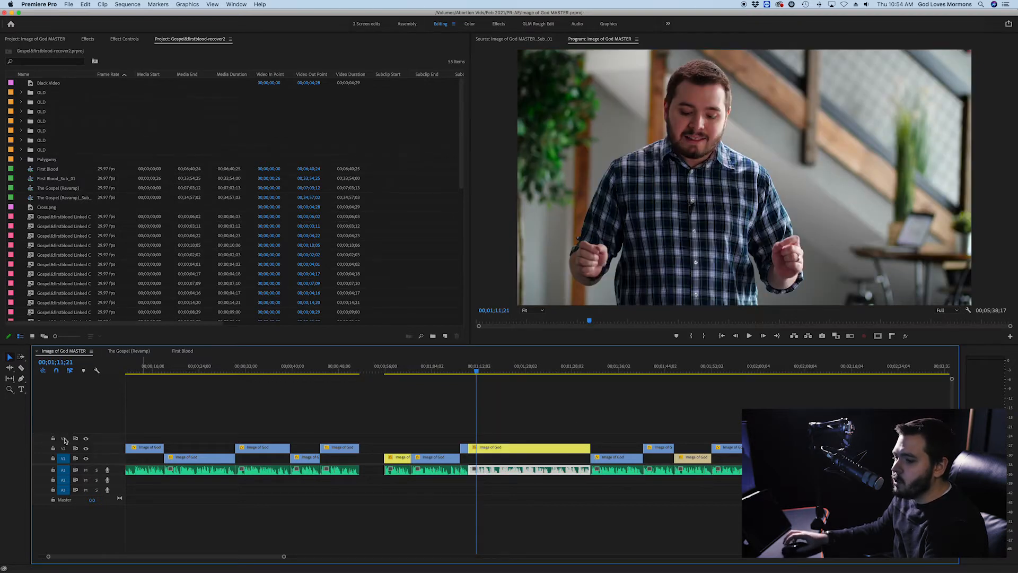
Add 5 video tracks after Video 3 in the Image of God MASTER sequence.
{"action": "right_click", "coordinate": [74, 425]}
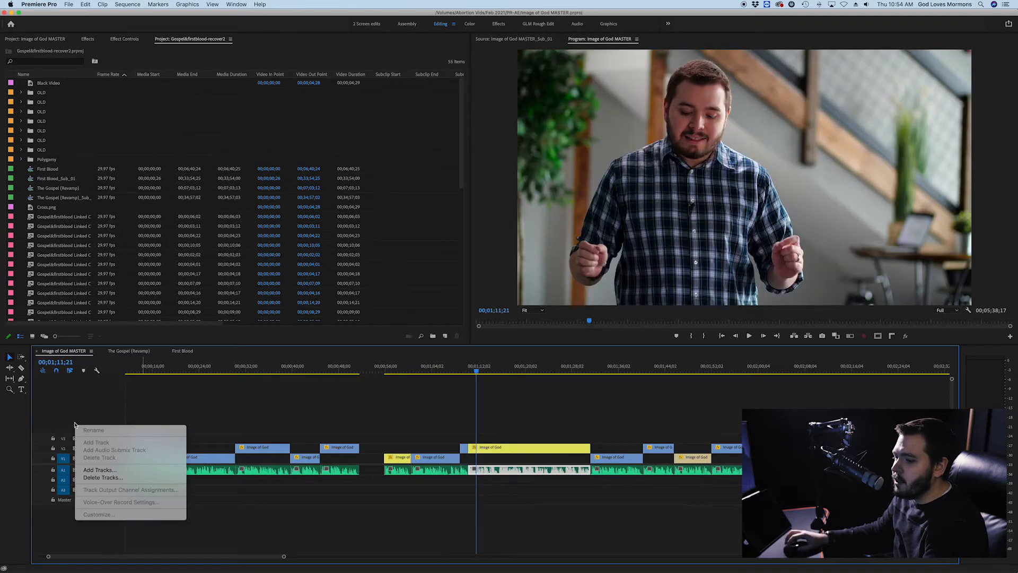
{"action": "left_click", "coordinate": [96, 470]}
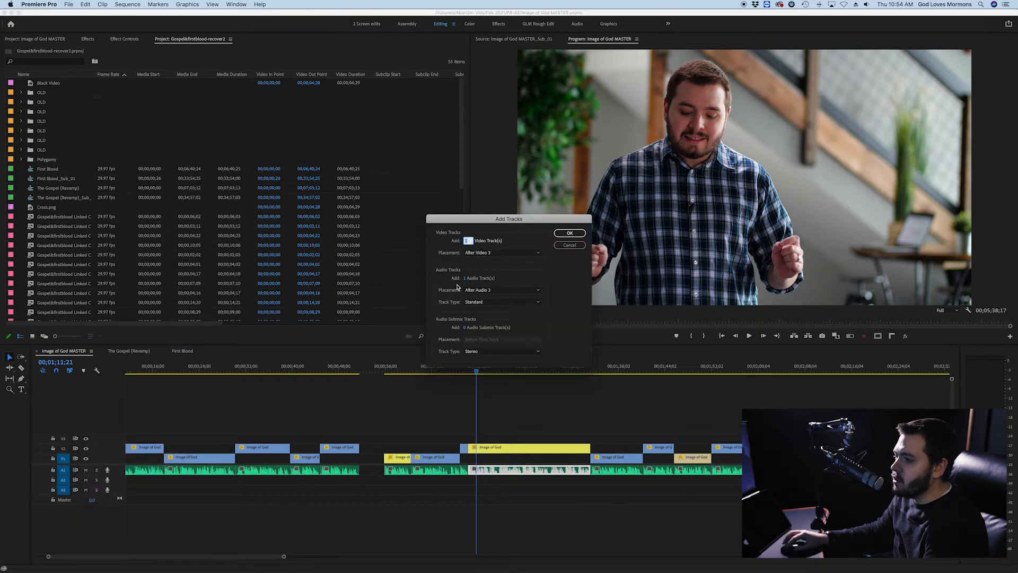
{"action": "type", "text": "5"}
{"action": "key", "text": "Return"}
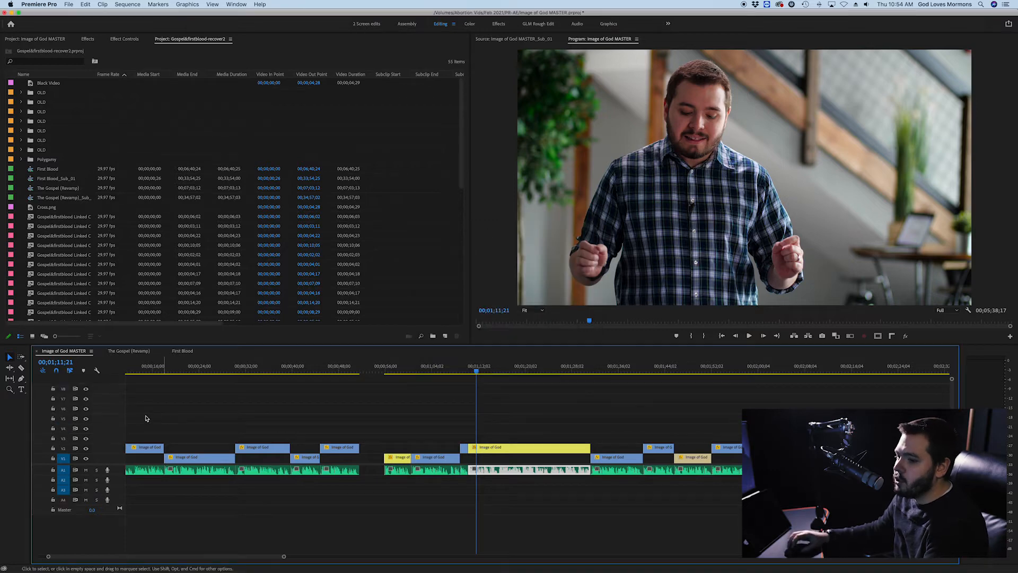
Make the timeline panel taller, moving the yellow Image of God clip up to V7 and back down to V2.
{"action": "left_click_drag", "start_coordinate": [537, 451], "coordinate": [535, 404]}
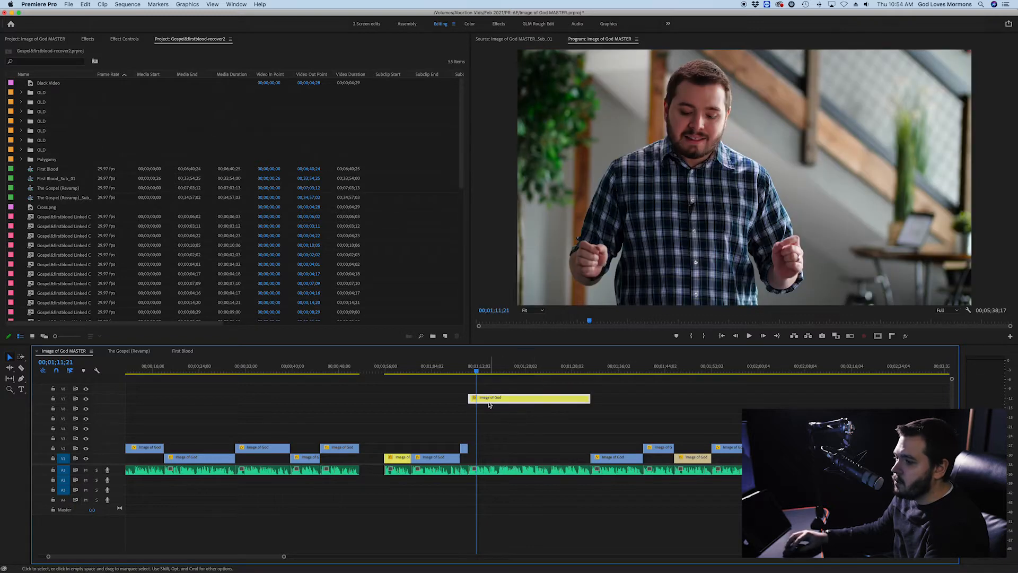
{"action": "left_click_drag", "start_coordinate": [457, 345], "coordinate": [455, 287]}
{"action": "left_click_drag", "start_coordinate": [498, 371], "coordinate": [503, 425]}
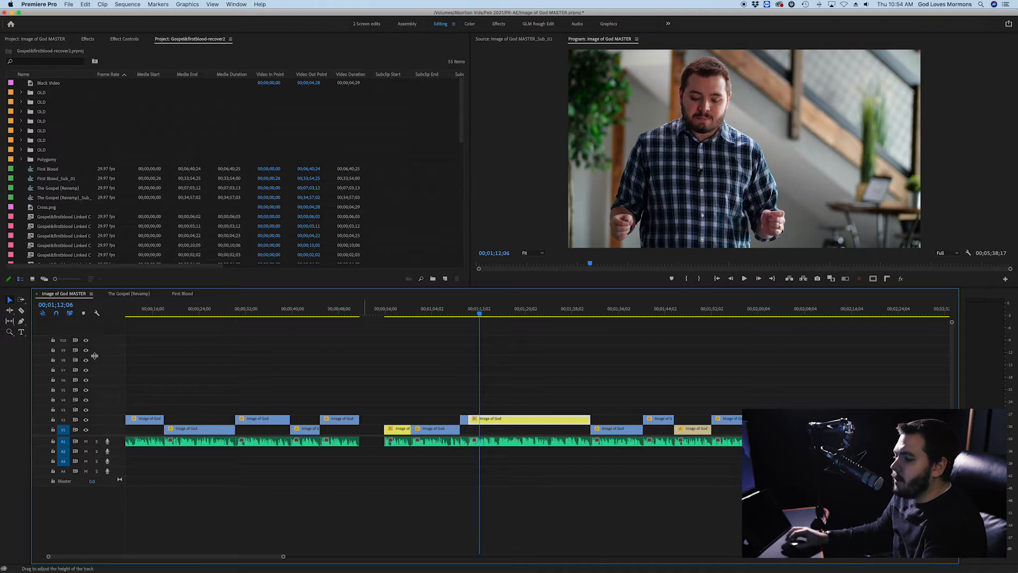
Target tracks V7 and V8 instead of V1 and paste the copied 1 Peter 3:15 verse clips with their transitions at 00;01;11;03.
{"action": "left_click", "coordinate": [63, 360]}
{"action": "left_click", "coordinate": [63, 370]}
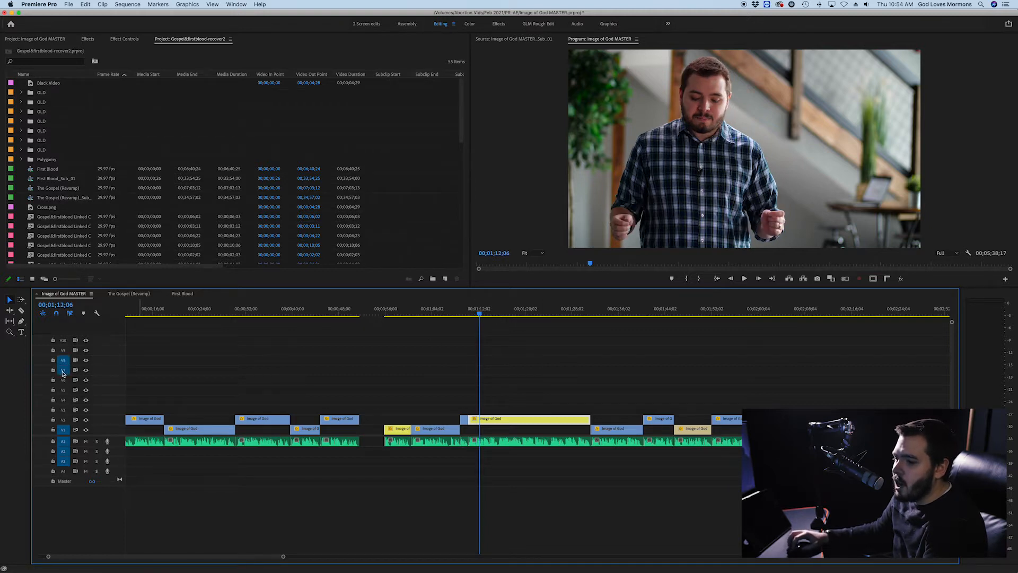
{"action": "left_click", "coordinate": [63, 431]}
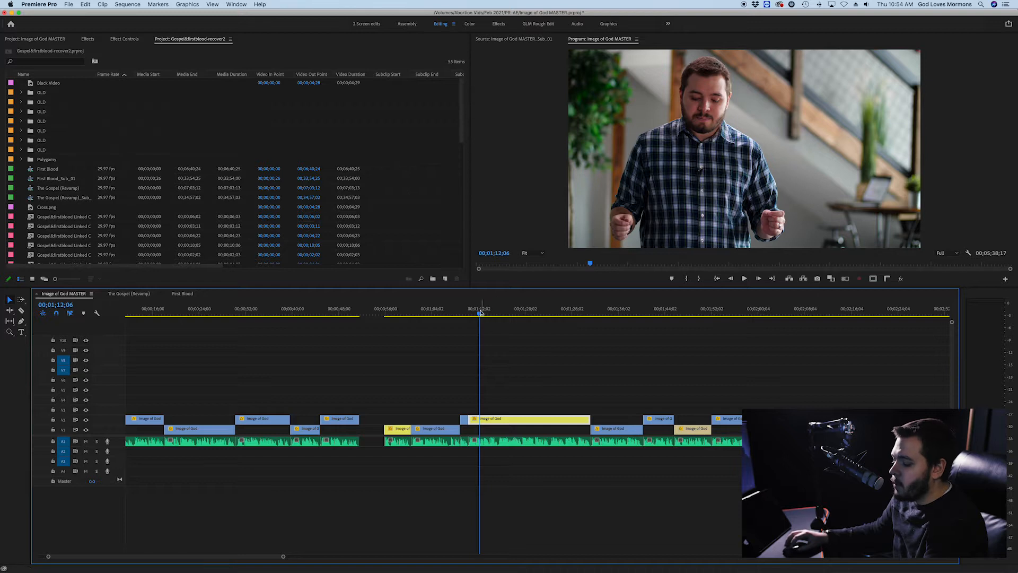
{"action": "left_click_drag", "start_coordinate": [480, 313], "coordinate": [473, 313]}
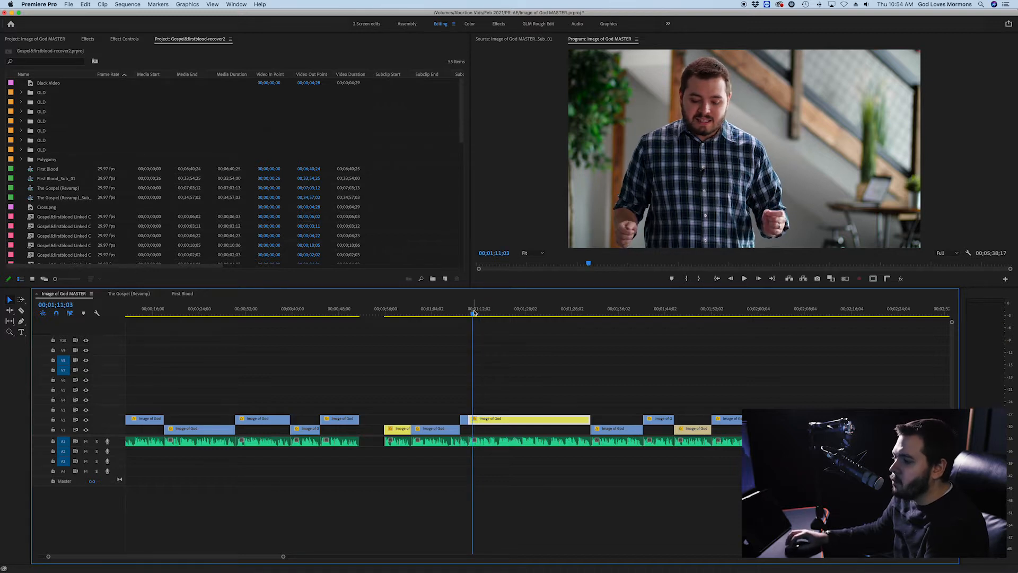
{"action": "key", "text": "super+v"}
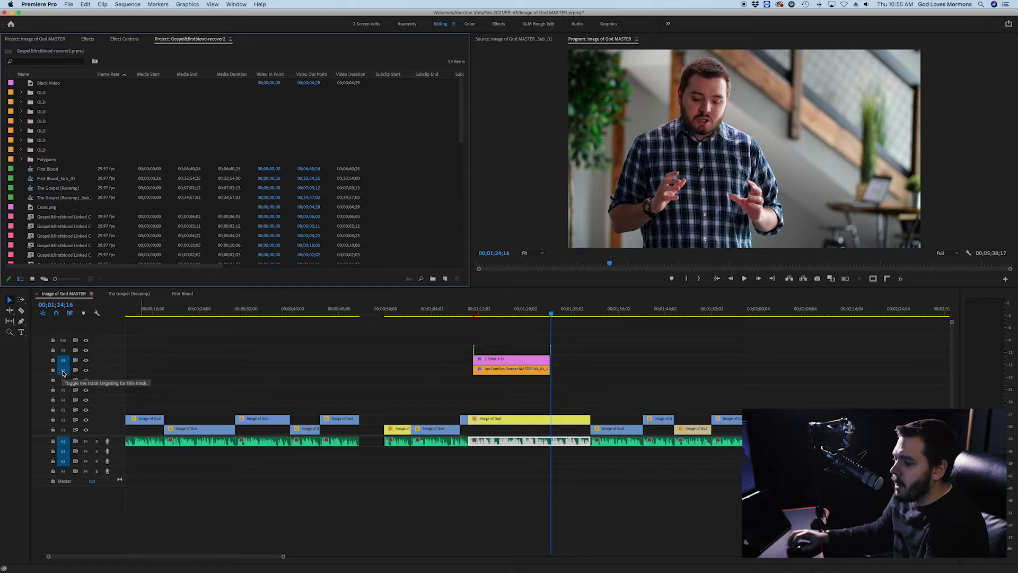
Examine the pasted 1 Peter 3:15 clips and scrub through the opening transition from the speaker to the verse.
{"action": "scroll", "coordinate": [471, 390], "scroll_direction": "up", "scroll_amount": 3}
{"action": "left_click", "coordinate": [506, 312]}
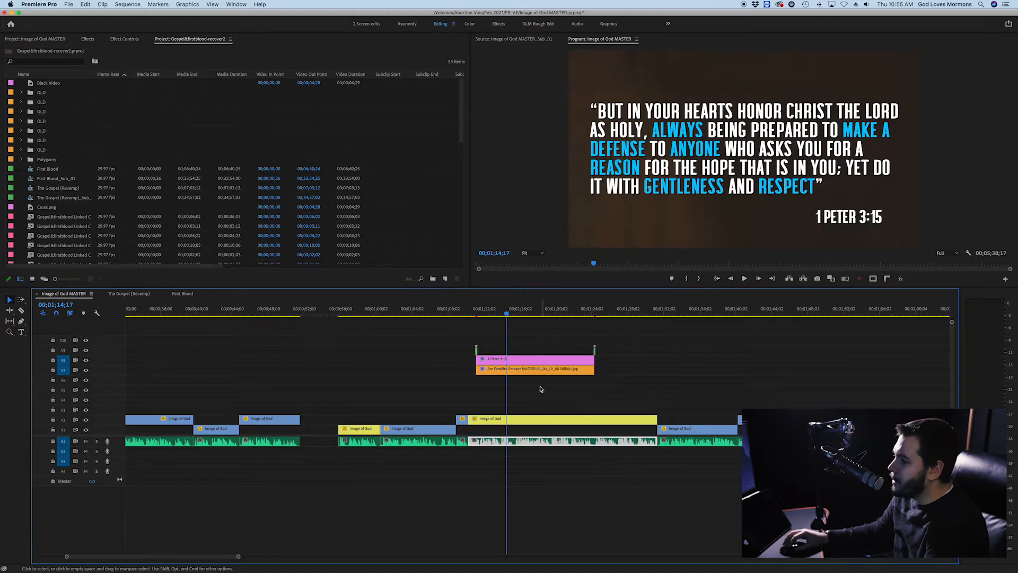
{"action": "left_click_drag", "start_coordinate": [459, 337], "coordinate": [652, 387]}
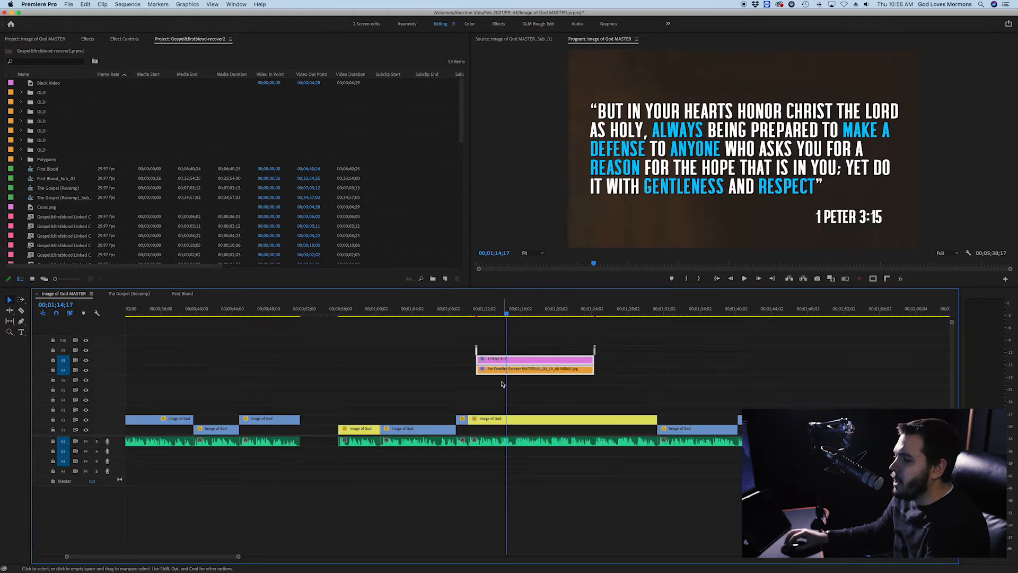
{"action": "scroll", "coordinate": [467, 384], "scroll_direction": "up", "scroll_amount": 6}
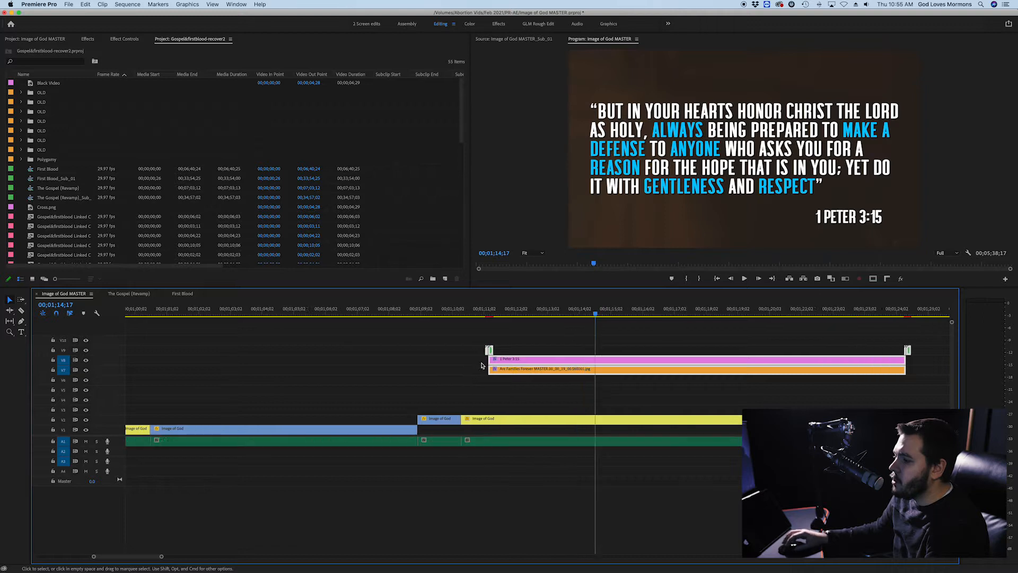
{"action": "left_click_drag", "start_coordinate": [492, 315], "coordinate": [498, 315]}
{"action": "left_click", "coordinate": [497, 315]}
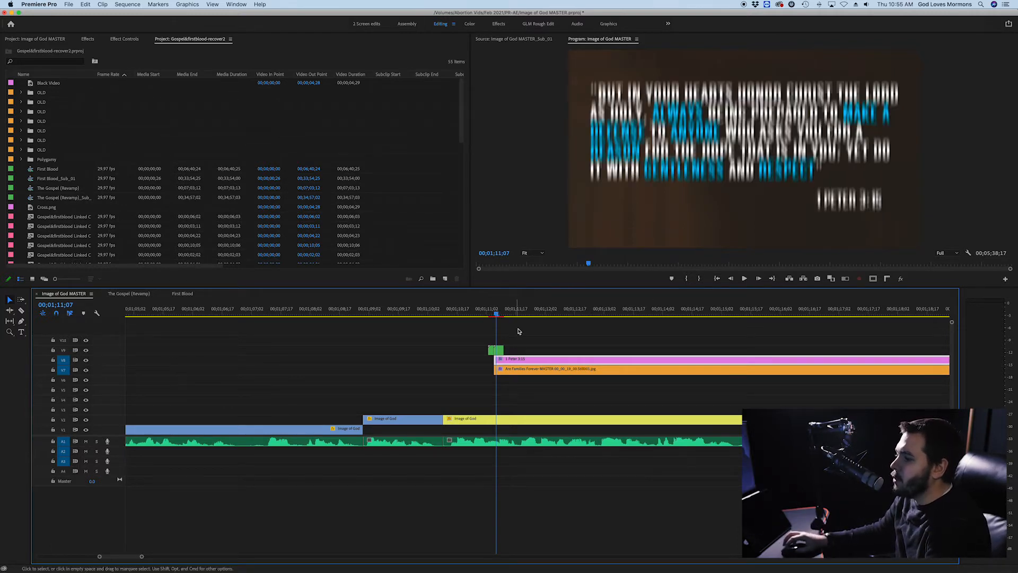
{"action": "left_click", "coordinate": [491, 313]}
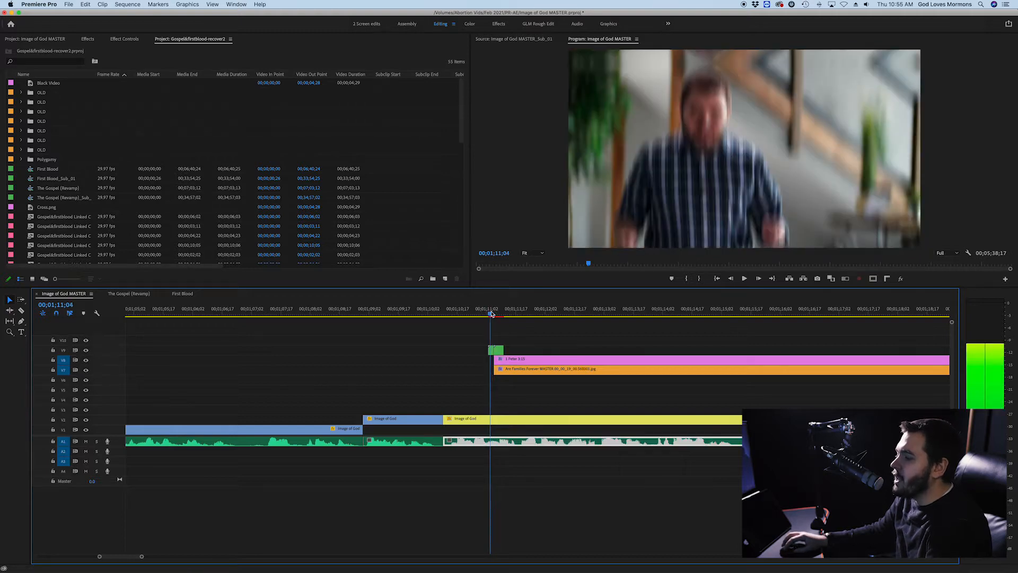
{"action": "left_click_drag", "start_coordinate": [491, 314], "coordinate": [457, 324]}
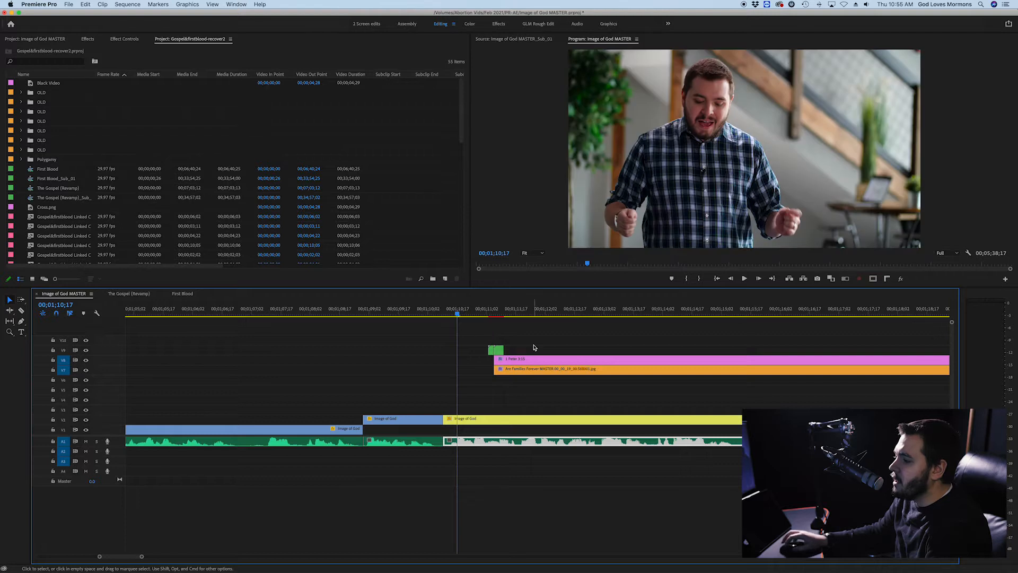
Move the verse, its background and both transitions down one track and earlier so the verse starts with the yellow clip.
{"action": "scroll", "coordinate": [532, 347], "scroll_direction": "down", "scroll_amount": 2}
{"action": "scroll", "coordinate": [544, 337], "scroll_direction": "down", "scroll_amount": 2}
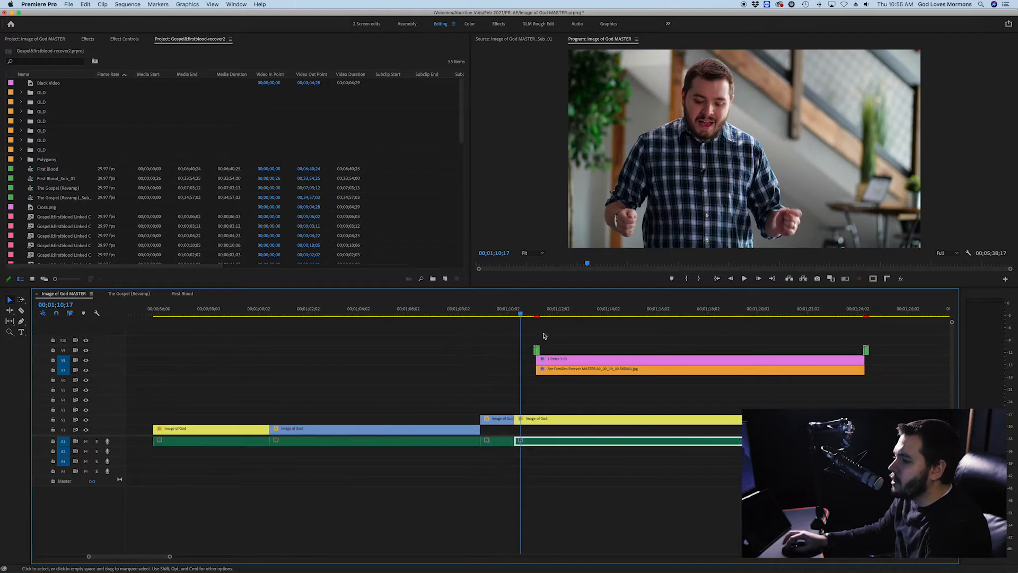
{"action": "left_click_drag", "start_coordinate": [529, 336], "coordinate": [870, 382]}
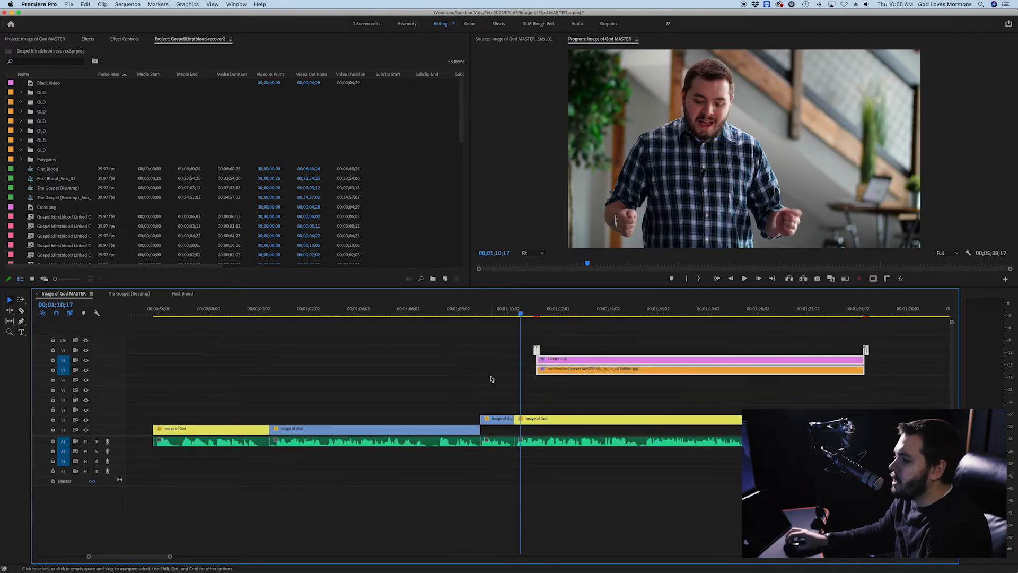
{"action": "scroll", "coordinate": [491, 380], "scroll_direction": "up", "scroll_amount": 4}
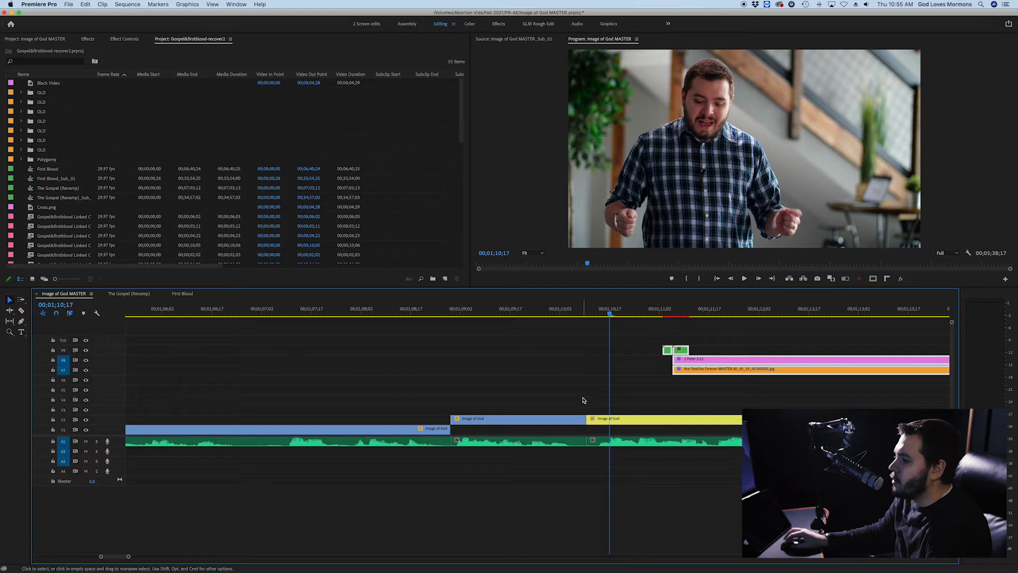
{"action": "left_click_drag", "start_coordinate": [696, 363], "coordinate": [615, 374]}
{"action": "scroll", "coordinate": [586, 354], "scroll_direction": "up", "scroll_amount": 5}
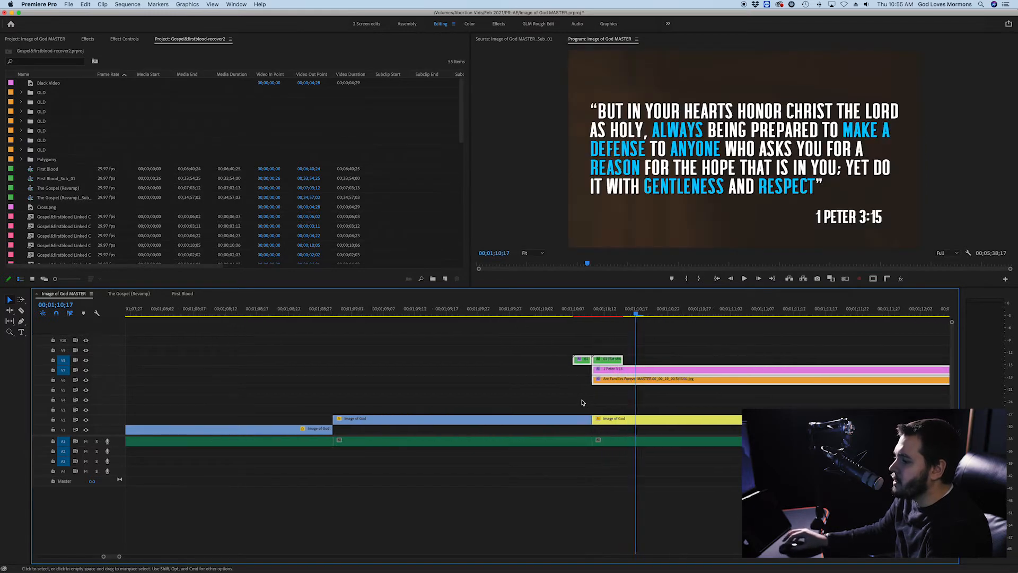
Scrub and play back the opening transition into the verse to check its timing against the yellow clip's start.
{"action": "left_click", "coordinate": [530, 354]}
{"action": "left_click_drag", "start_coordinate": [557, 314], "coordinate": [624, 320]}
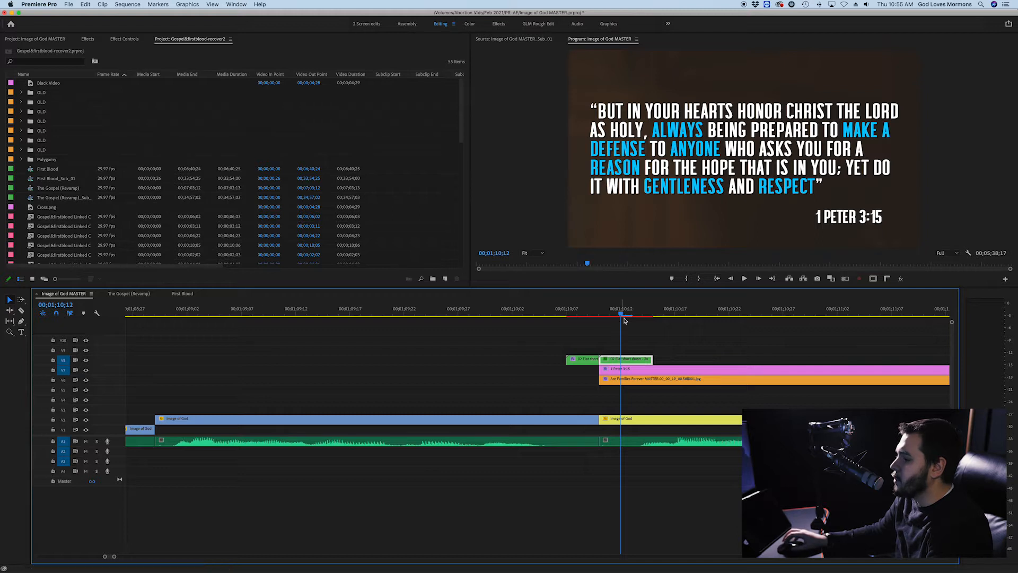
{"action": "scroll", "coordinate": [468, 360], "scroll_direction": "down", "scroll_amount": 4}
{"action": "left_click", "coordinate": [421, 313]}
{"action": "key", "text": "space"}
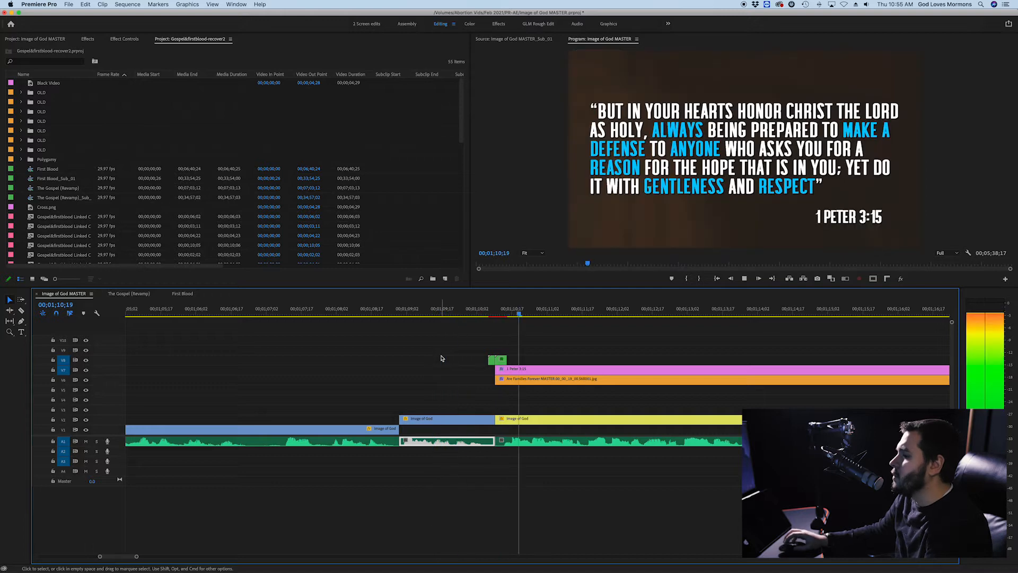
{"action": "key", "text": "space"}
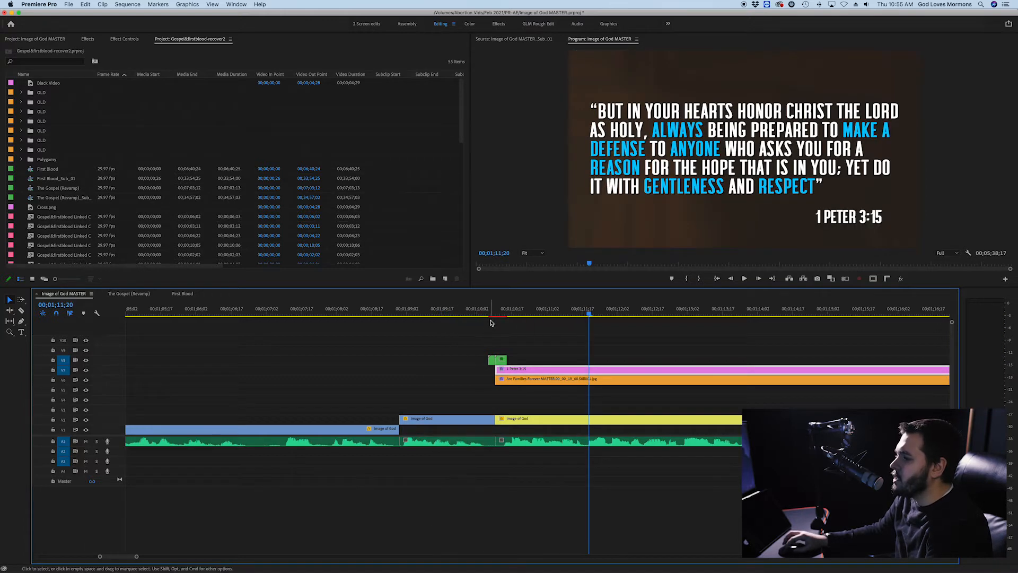
{"action": "left_click_drag", "start_coordinate": [502, 317], "coordinate": [502, 315]}
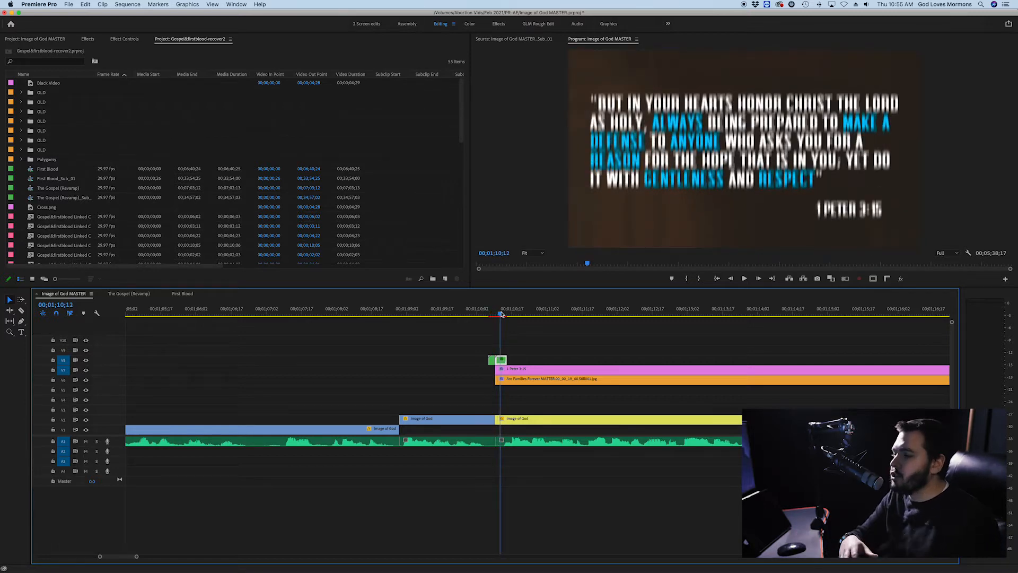
{"action": "left_click_drag", "start_coordinate": [499, 314], "coordinate": [454, 316]}
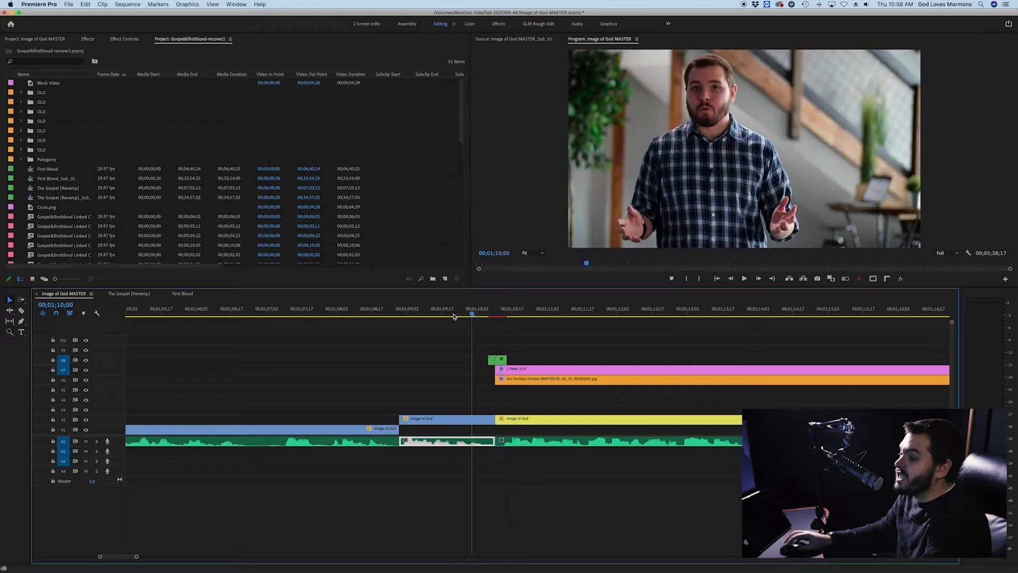
{"action": "key", "text": "space"}
{"action": "key", "text": "space"}
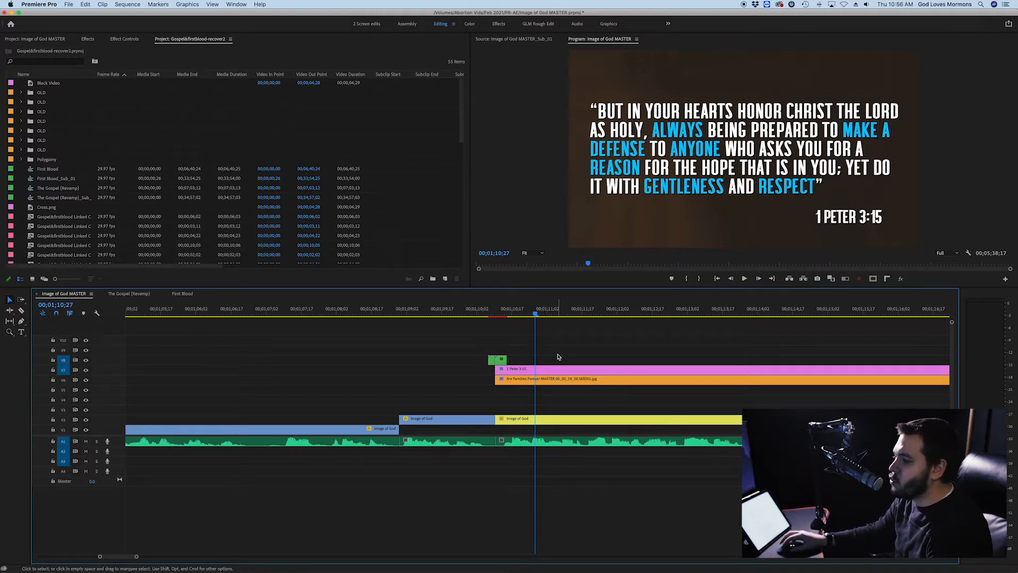
Examine the end of the verse title and background clips against the yellow clip below, with the playhead at 00;01;24;02.
{"action": "scroll", "coordinate": [558, 357], "scroll_direction": "down", "scroll_amount": 5}
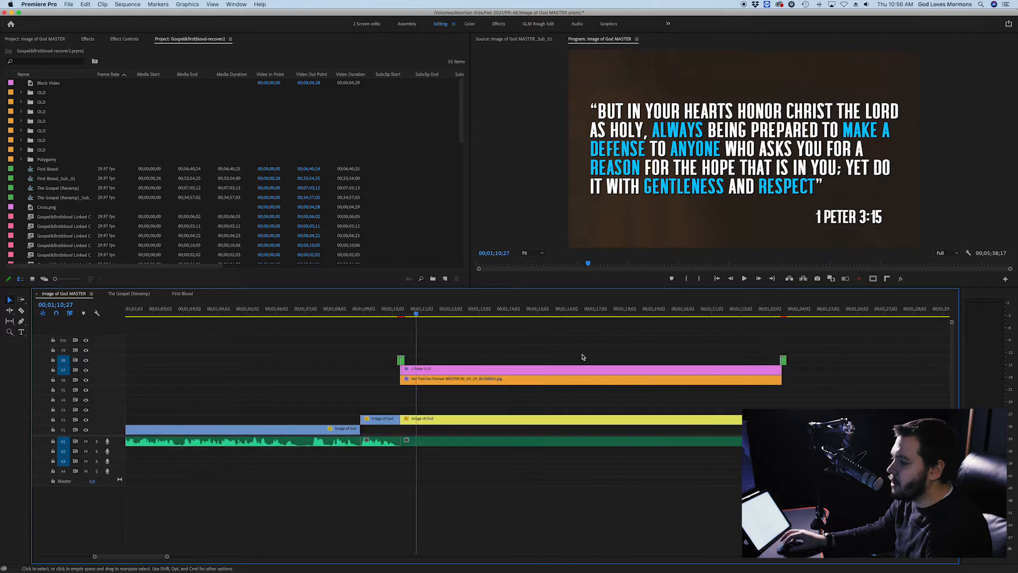
{"action": "scroll", "coordinate": [582, 357], "scroll_direction": "down", "scroll_amount": 5}
{"action": "left_click", "coordinate": [513, 372]}
{"action": "left_click", "coordinate": [518, 381], "text": "shift"}
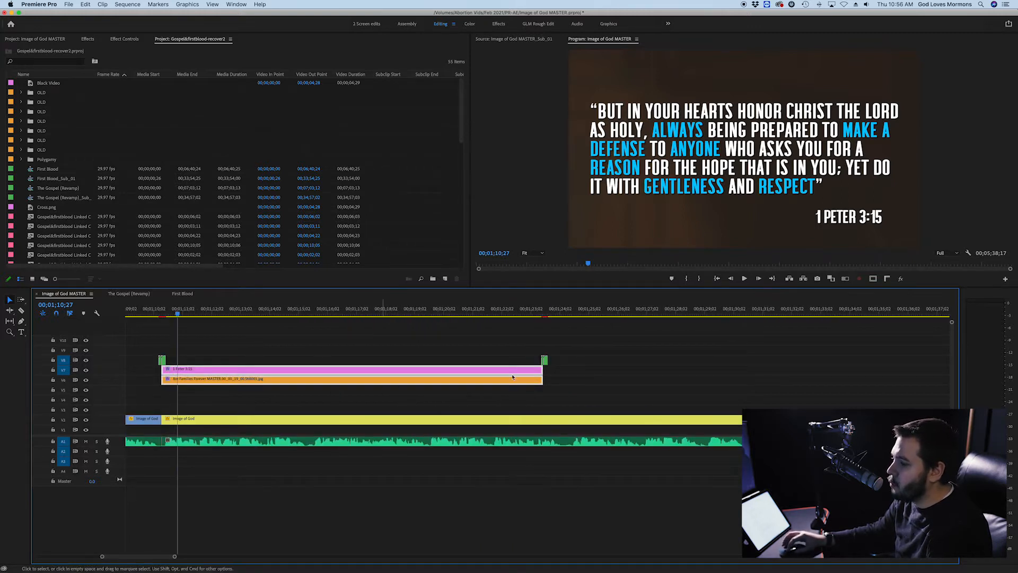
{"action": "left_click_drag", "start_coordinate": [514, 309], "coordinate": [561, 310]}
{"action": "left_click", "coordinate": [508, 352]}
{"action": "left_click", "coordinate": [507, 368]}
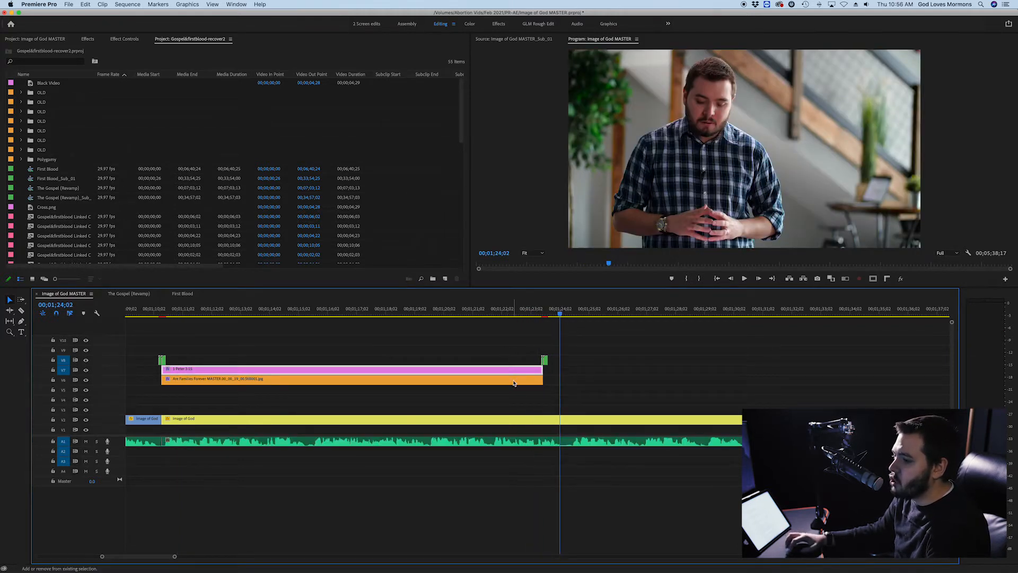
{"action": "left_click", "coordinate": [514, 381], "text": "shift"}
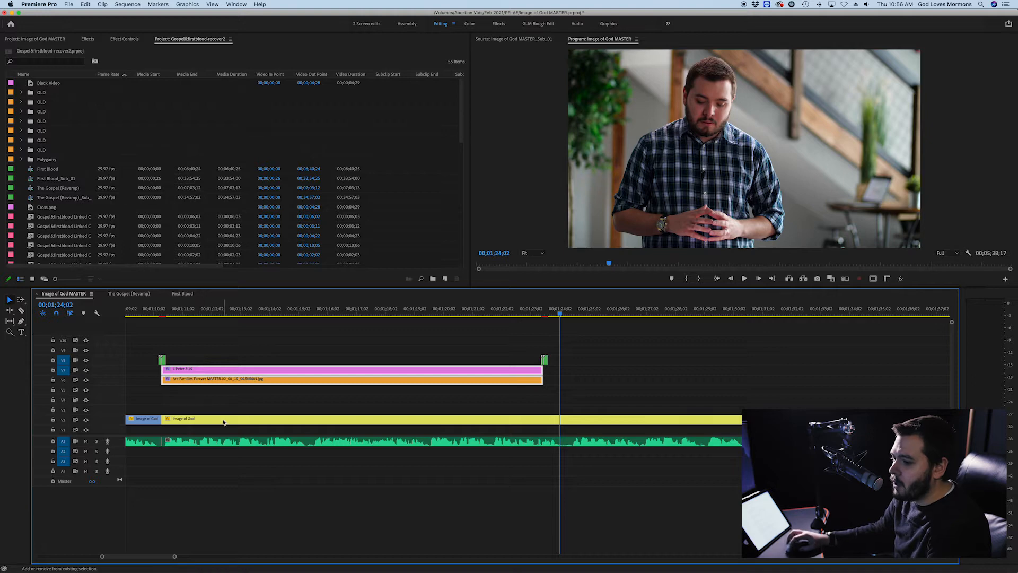
{"action": "left_click", "coordinate": [234, 444], "text": "shift"}
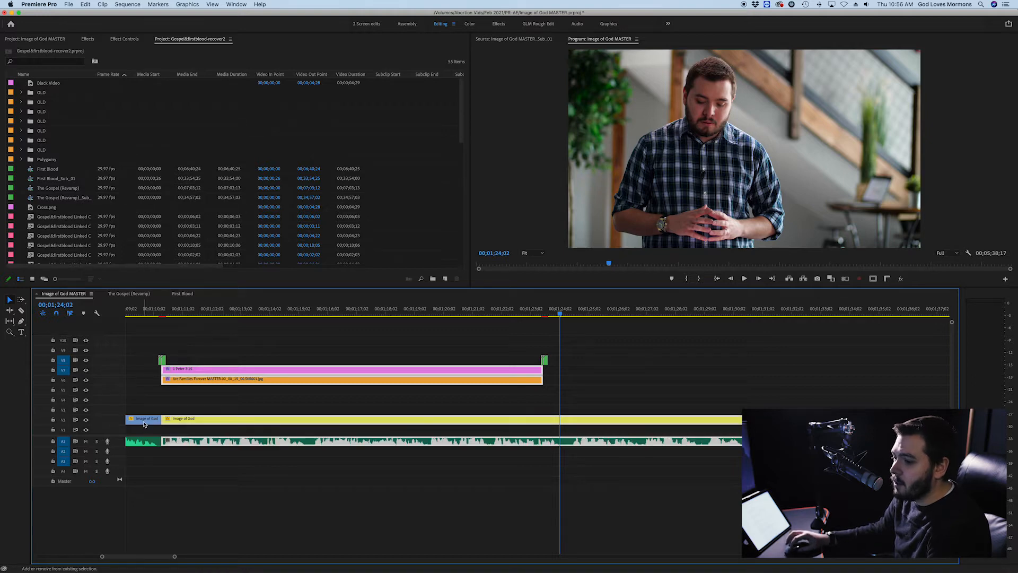
{"action": "left_click", "coordinate": [172, 406]}
Extend the verse title and background clips to the end of the yellow clip and move the closing transition to that end.
{"action": "left_click_drag", "start_coordinate": [231, 335], "coordinate": [292, 390]}
{"action": "left_click_drag", "start_coordinate": [539, 368], "coordinate": [771, 367]}
{"action": "left_click_drag", "start_coordinate": [506, 340], "coordinate": [772, 361]}
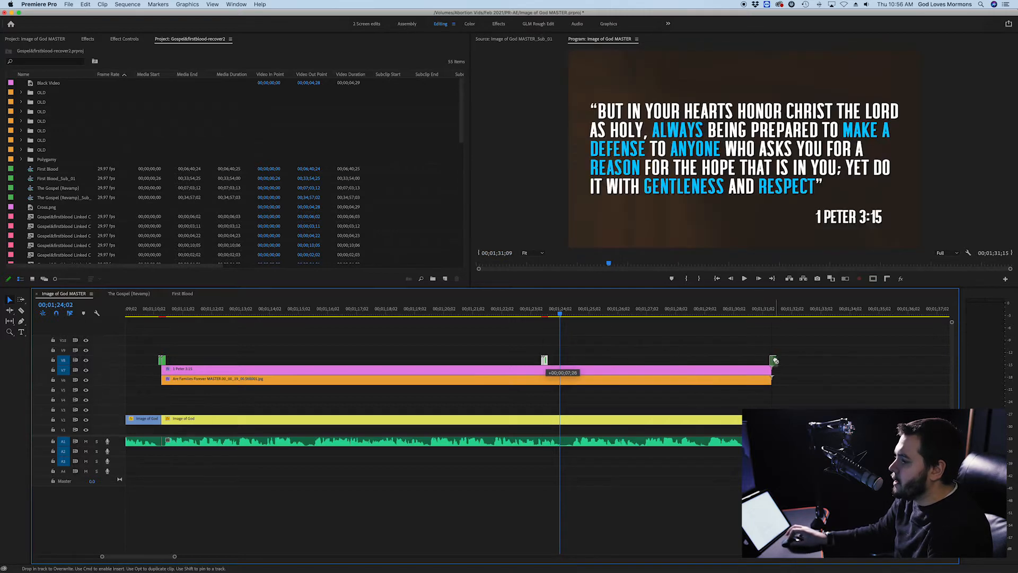
Delete the leftover transition copies in the middle of the verse, keeping only the opening and closing transitions.
{"action": "scroll", "coordinate": [771, 361], "scroll_direction": "up", "scroll_amount": 8}
{"action": "left_click_drag", "start_coordinate": [735, 315], "coordinate": [616, 319]}
{"action": "scroll", "coordinate": [600, 334], "scroll_direction": "down", "scroll_amount": 6}
{"action": "scroll", "coordinate": [519, 336], "scroll_direction": "left", "scroll_amount": 5}
{"action": "scroll", "coordinate": [530, 339], "scroll_direction": "down", "scroll_amount": 5}
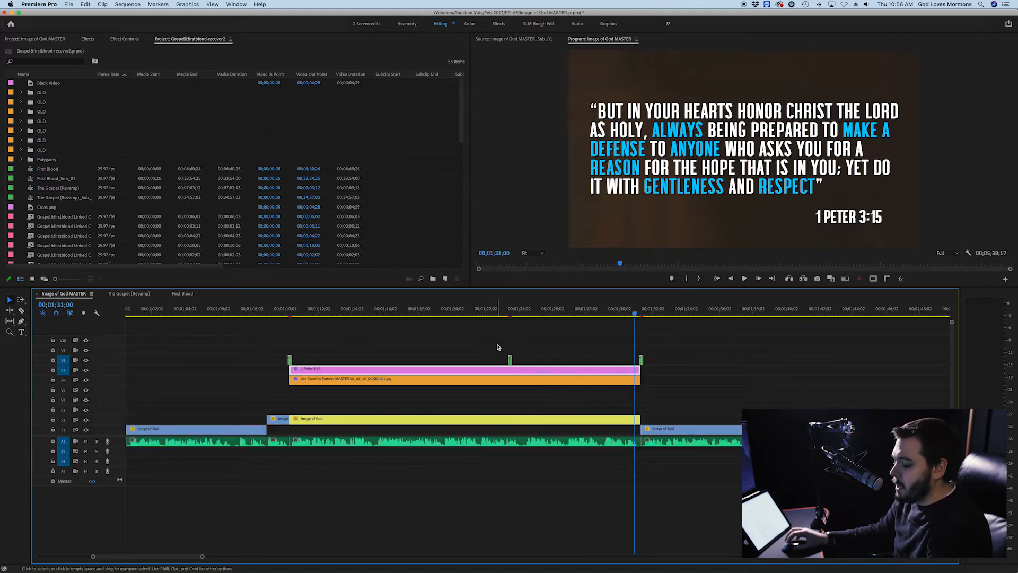
{"action": "scroll", "coordinate": [498, 347], "scroll_direction": "up", "scroll_amount": 4}
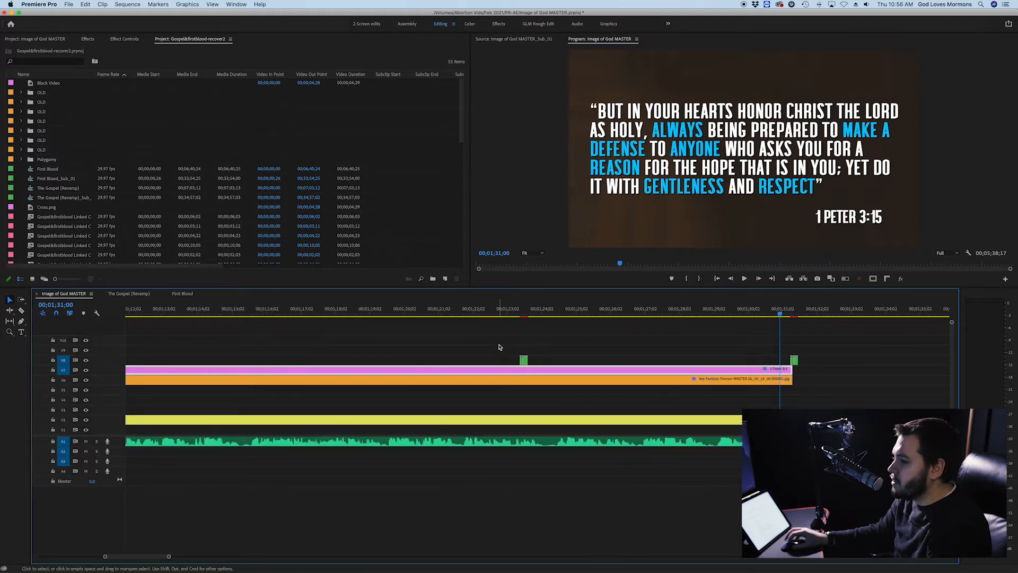
{"action": "scroll", "coordinate": [551, 346], "scroll_direction": "up", "scroll_amount": 2}
{"action": "left_click", "coordinate": [522, 361]}
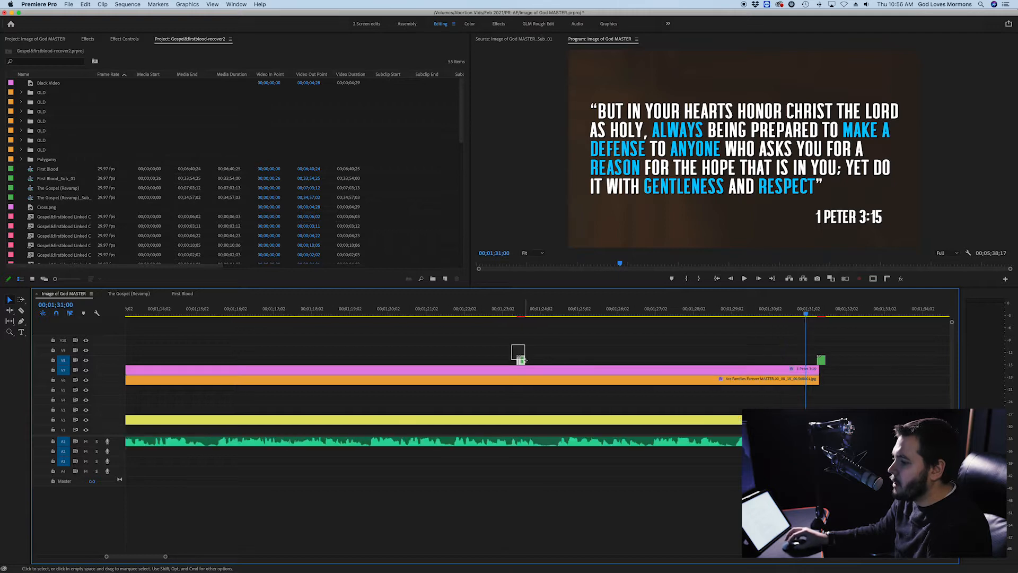
{"action": "left_click_drag", "start_coordinate": [522, 361], "coordinate": [569, 351]}
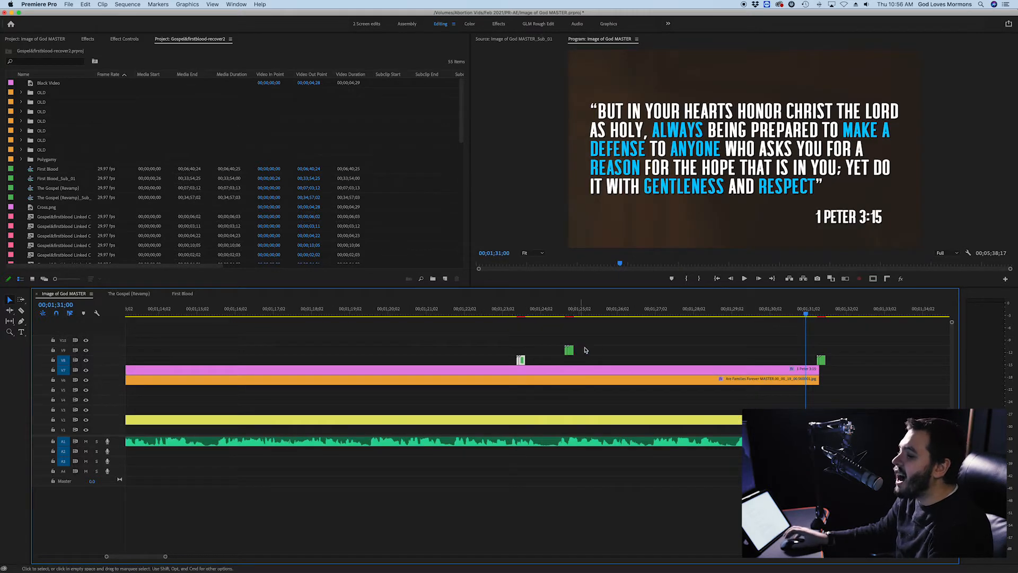
{"action": "left_click_drag", "start_coordinate": [602, 340], "coordinate": [505, 361]}
{"action": "key", "text": "Delete"}
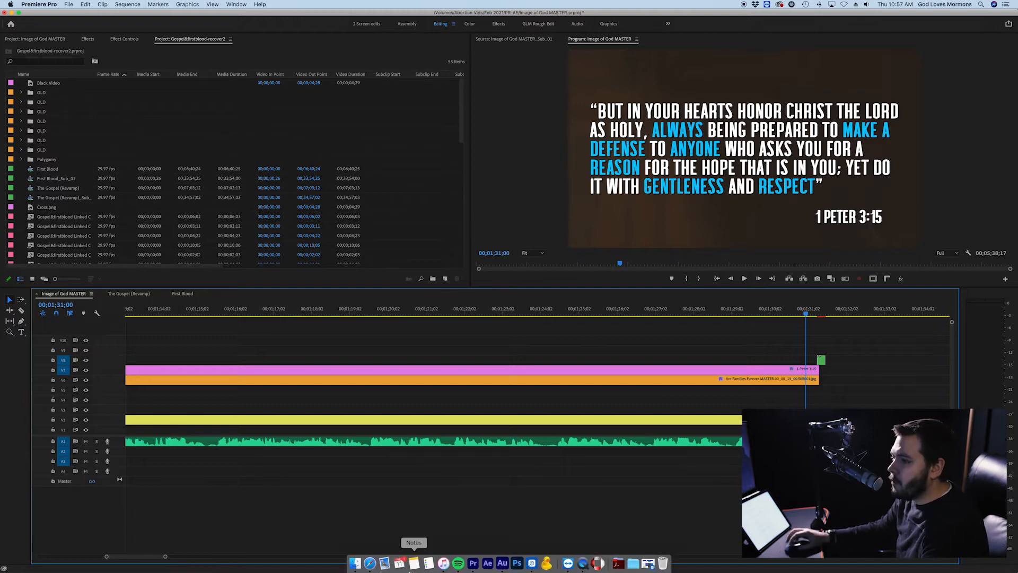
Switch to Safari and load biblegateway.com.
{"action": "left_click", "coordinate": [371, 552]}
{"action": "left_click", "coordinate": [561, 30]}
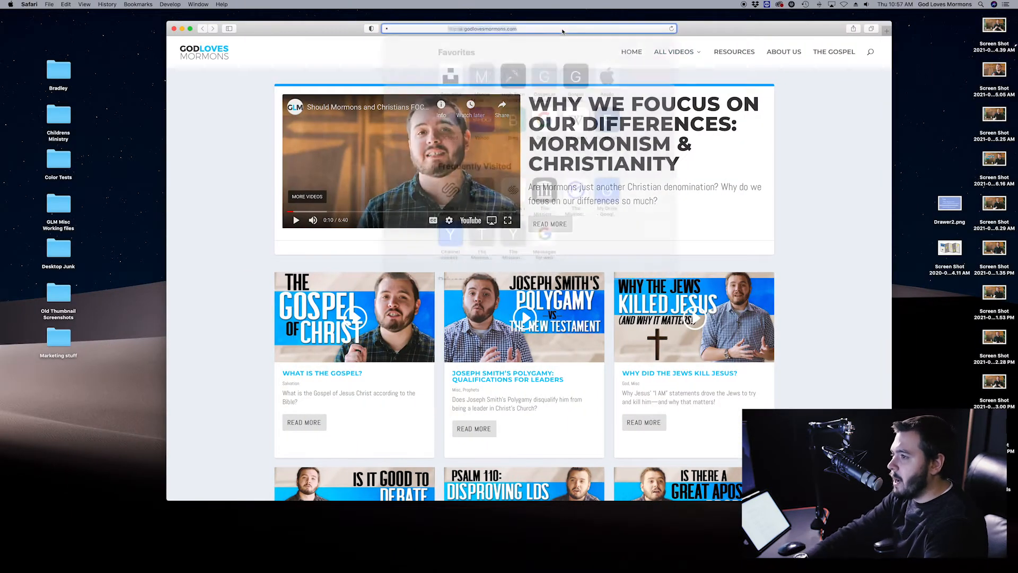
{"action": "type", "text": "biblegateway.com"}
{"action": "key", "text": "Return"}
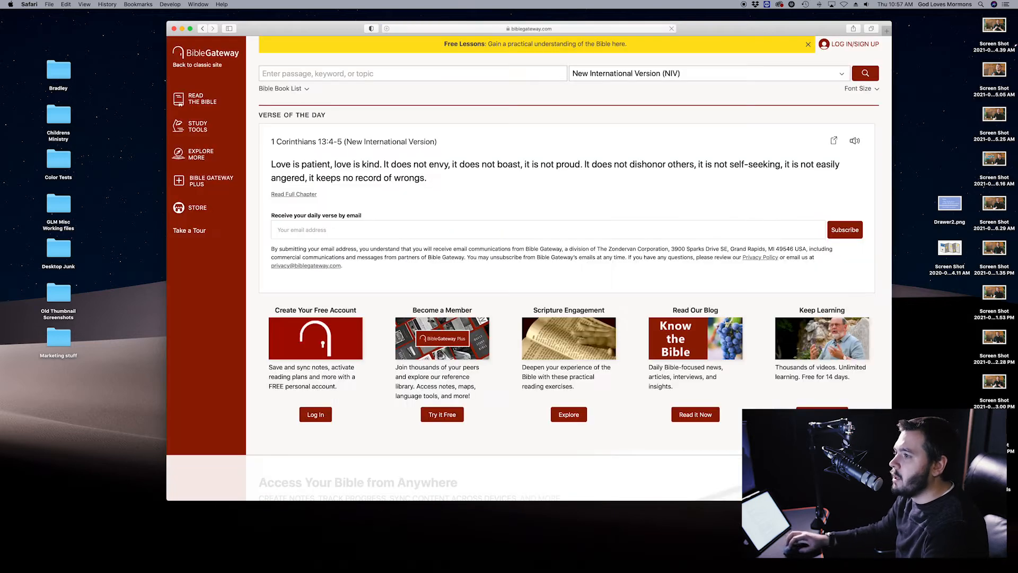
Look up Gen 1:26-27 in the English Standard Version (ESV).
{"action": "left_click", "coordinate": [603, 74]}
{"action": "scroll", "coordinate": [670, 137], "scroll_direction": "up", "scroll_amount": 10}
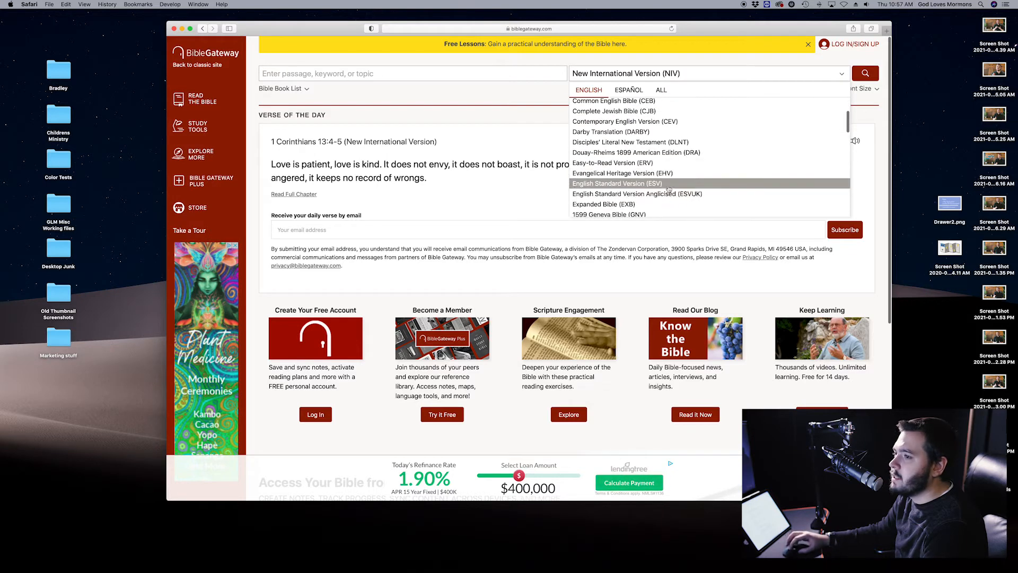
{"action": "left_click", "coordinate": [663, 203]}
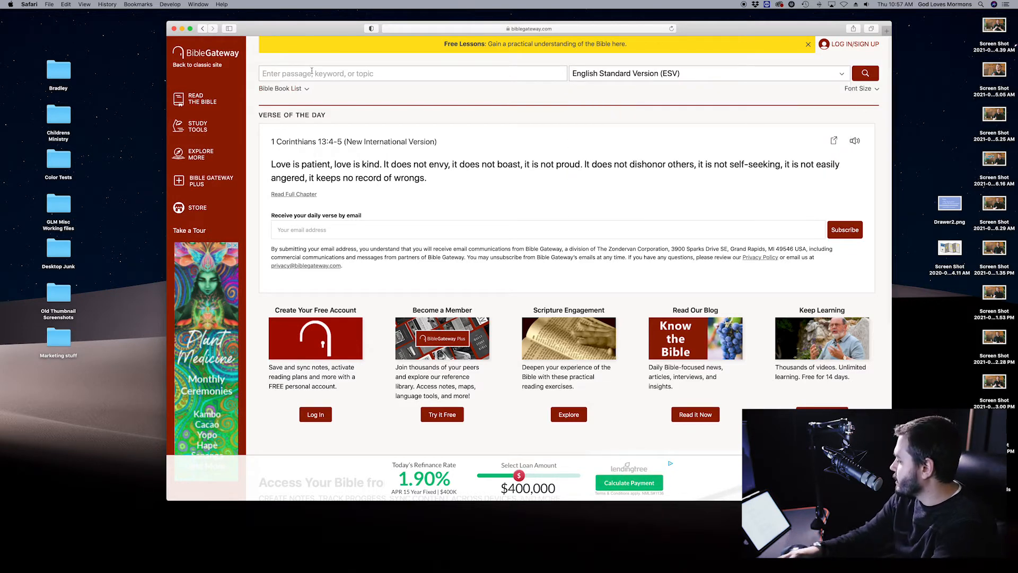
{"action": "left_click", "coordinate": [312, 72]}
{"action": "type", "text": "Gen 1:"}
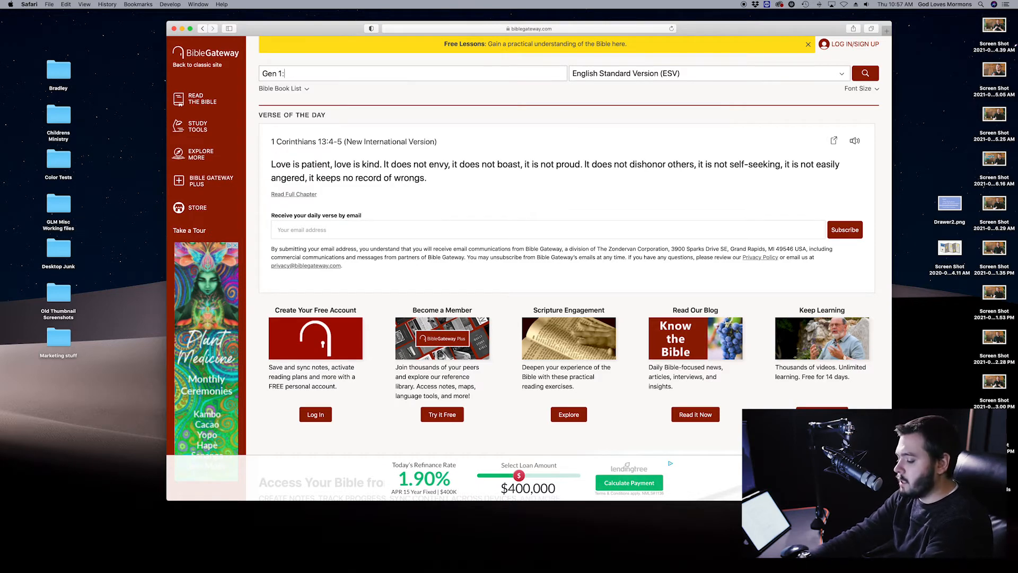
{"action": "type", "text": "26-27"}
{"action": "key", "text": "Return"}
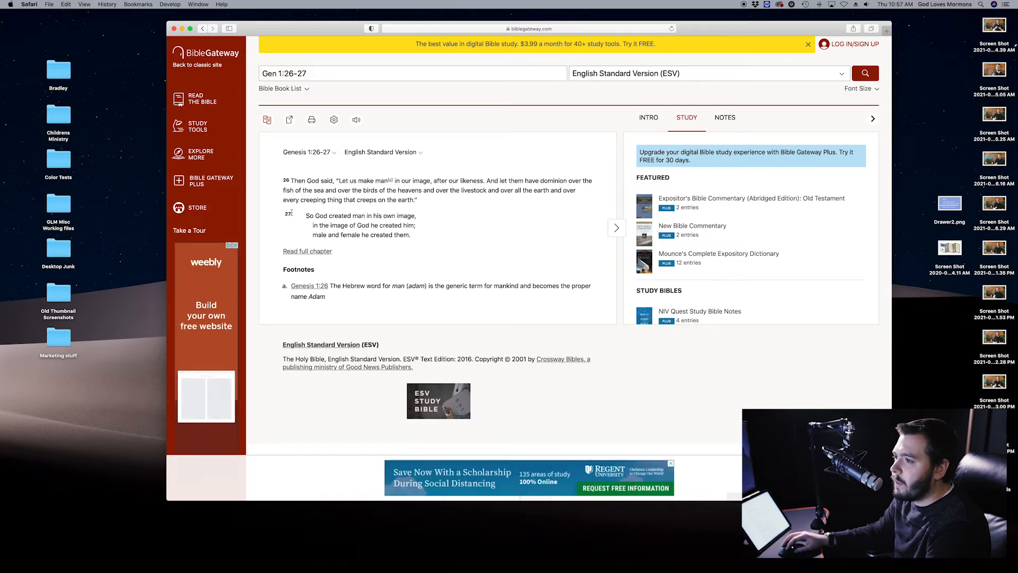
Turn off footnotes and verse numbers for the passage and copy its full text.
{"action": "left_click", "coordinate": [334, 121]}
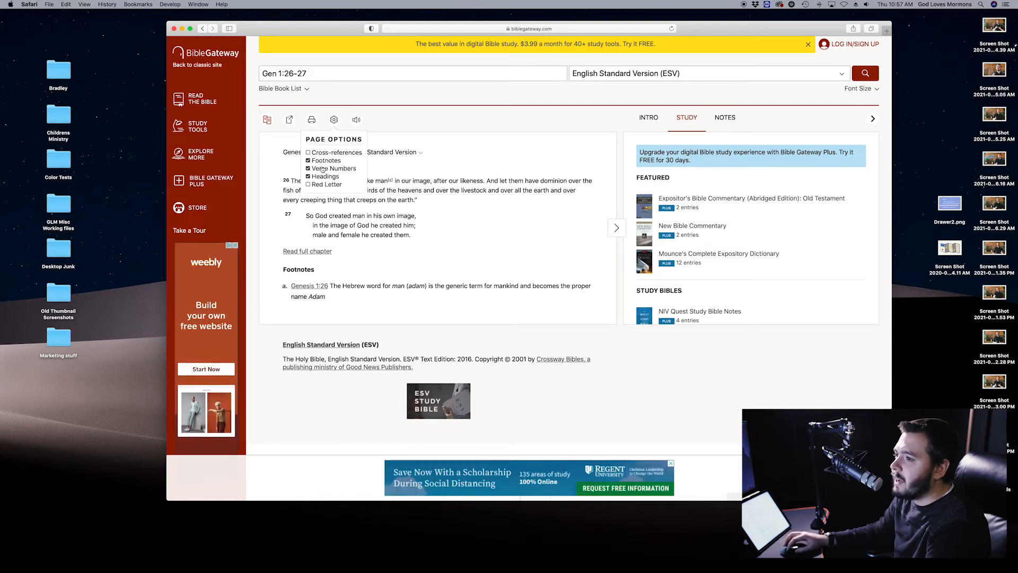
{"action": "left_click", "coordinate": [326, 162]}
{"action": "left_click", "coordinate": [318, 169]}
{"action": "left_click_drag", "start_coordinate": [422, 234], "coordinate": [279, 181]}
{"action": "key", "text": "super+c"}
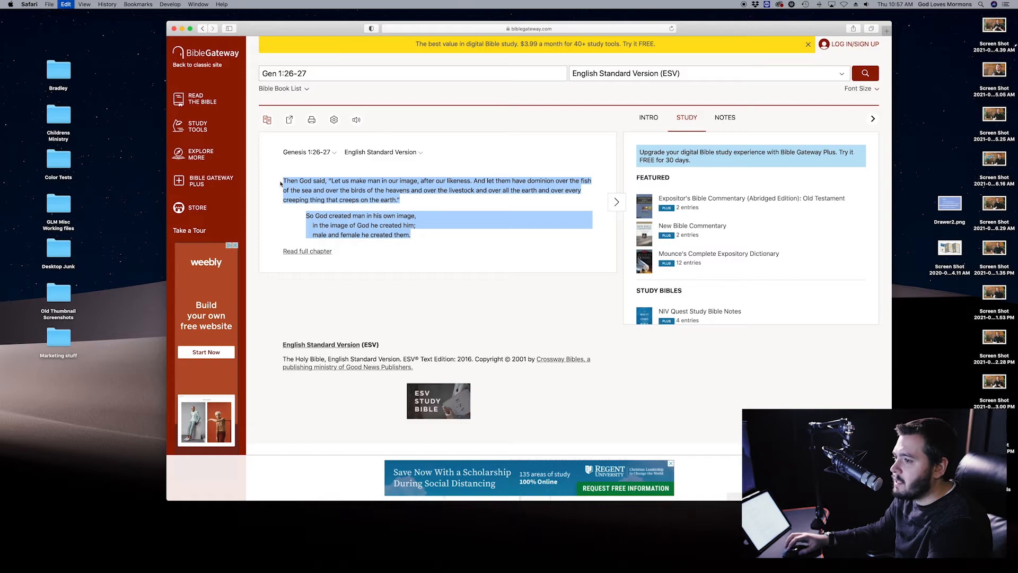
Return to Premiere Pro, place the playhead at 00;01;20;08 and open the verse title's main text for editing.
{"action": "key", "text": "ctrl+Right"}
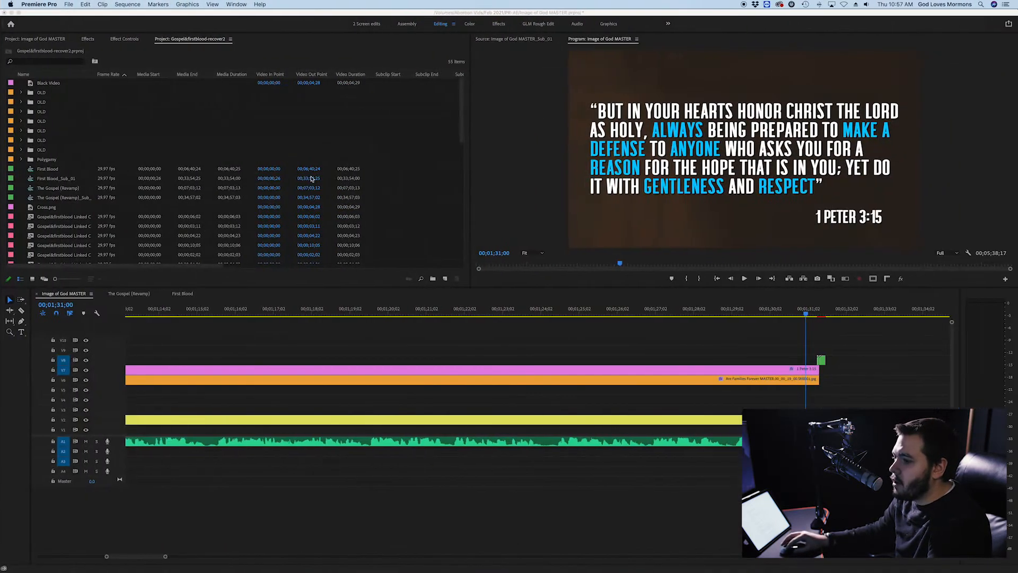
{"action": "left_click", "coordinate": [397, 314]}
{"action": "left_click_drag", "start_coordinate": [397, 314], "coordinate": [395, 314]}
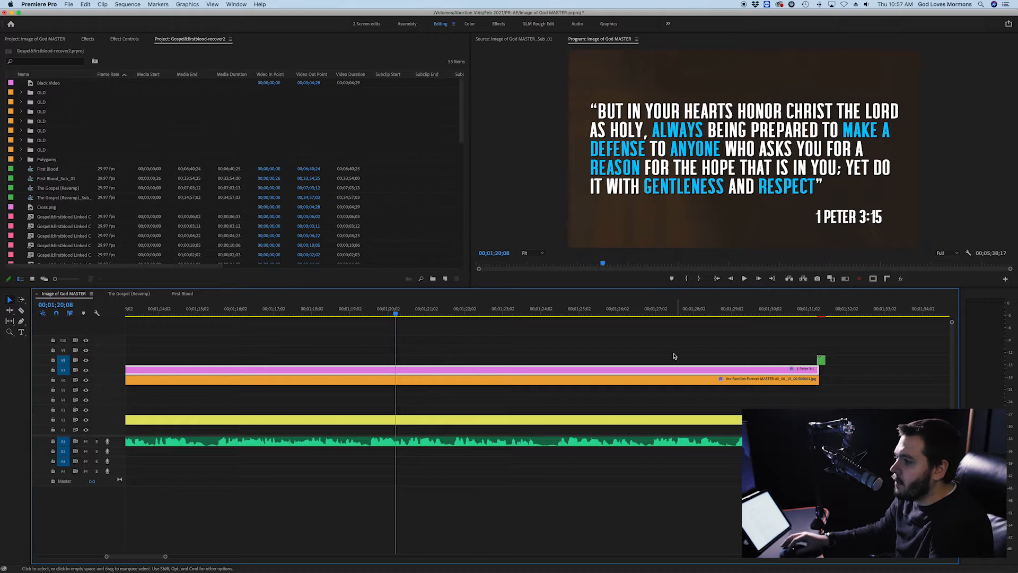
{"action": "left_click", "coordinate": [676, 140]}
{"action": "double_click", "coordinate": [676, 141]}
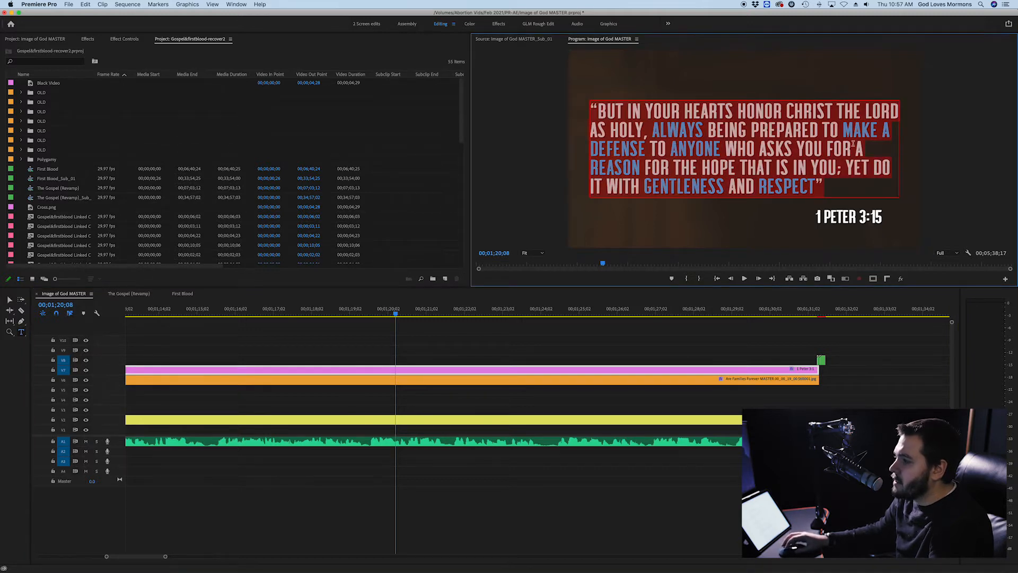
{"action": "left_click", "coordinate": [793, 164]}
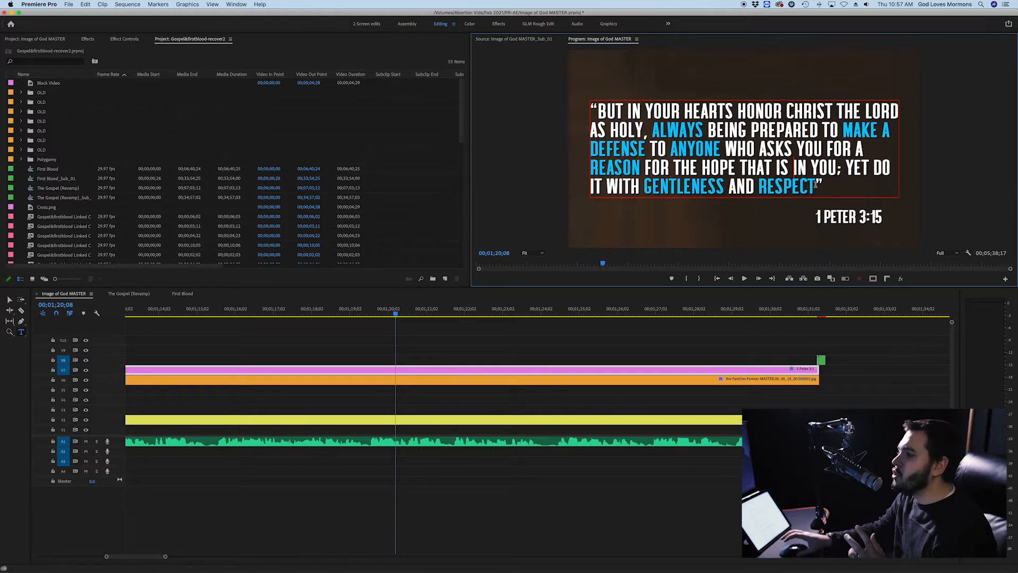
{"action": "left_click_drag", "start_coordinate": [815, 184], "coordinate": [821, 184]}
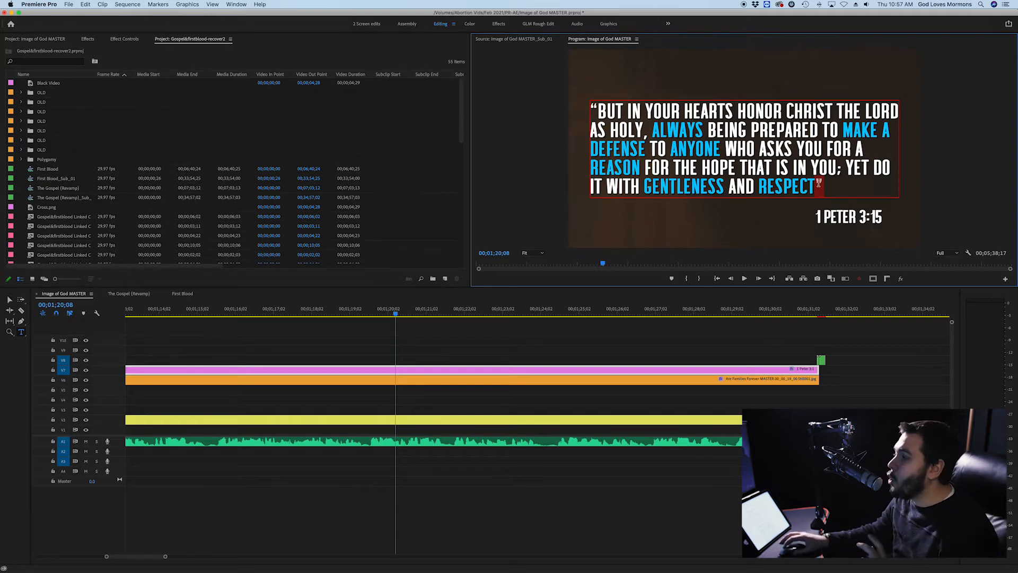
Try replacing the entire verse, quotation marks included, with the copied Genesis passage and typing a new opening quotation mark.
{"action": "left_click_drag", "start_coordinate": [828, 186], "coordinate": [580, 103]}
{"action": "key", "text": "super+v"}
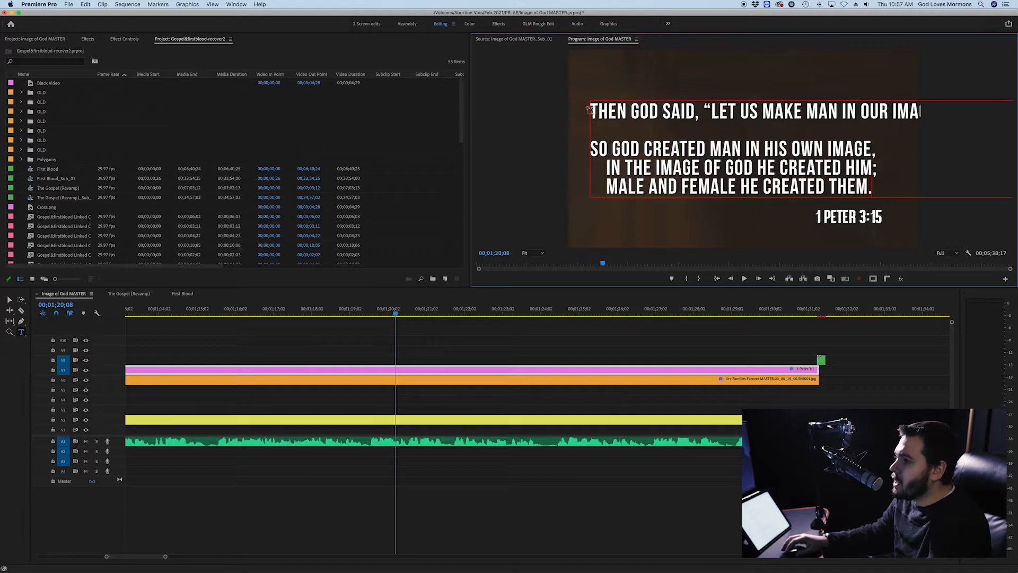
{"action": "type", "text": "\""}
{"action": "key", "text": "BackSpace"}
{"action": "type", "text": "“"}
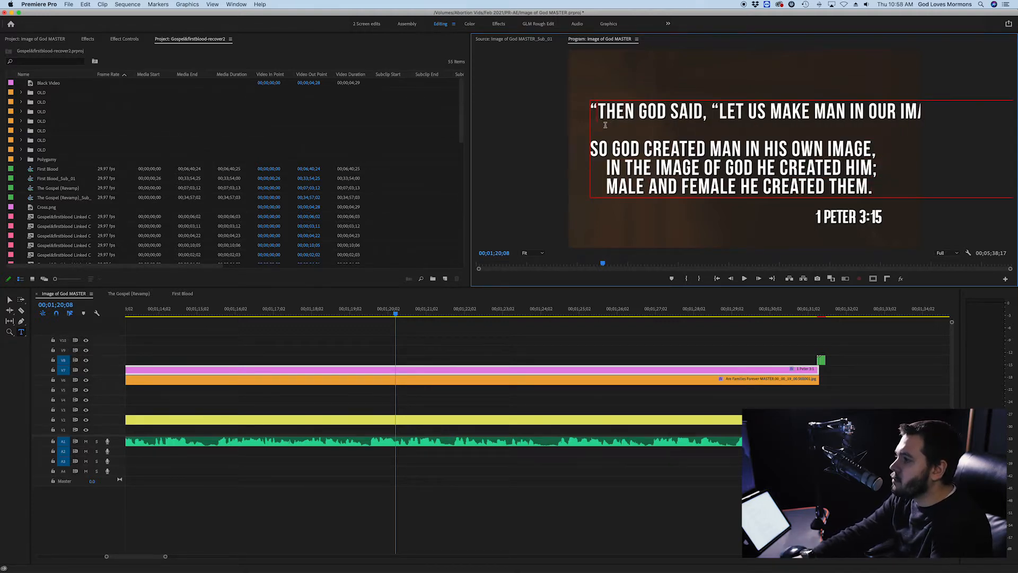
{"action": "key", "text": "BackSpace"}
{"action": "type", "text": "‘"}
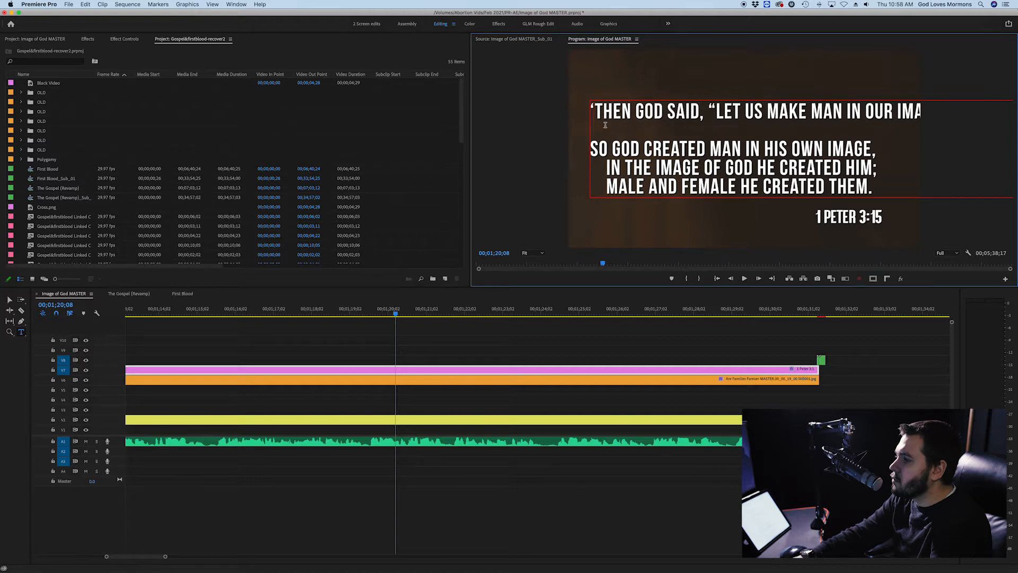
{"action": "key", "text": "BackSpace"}
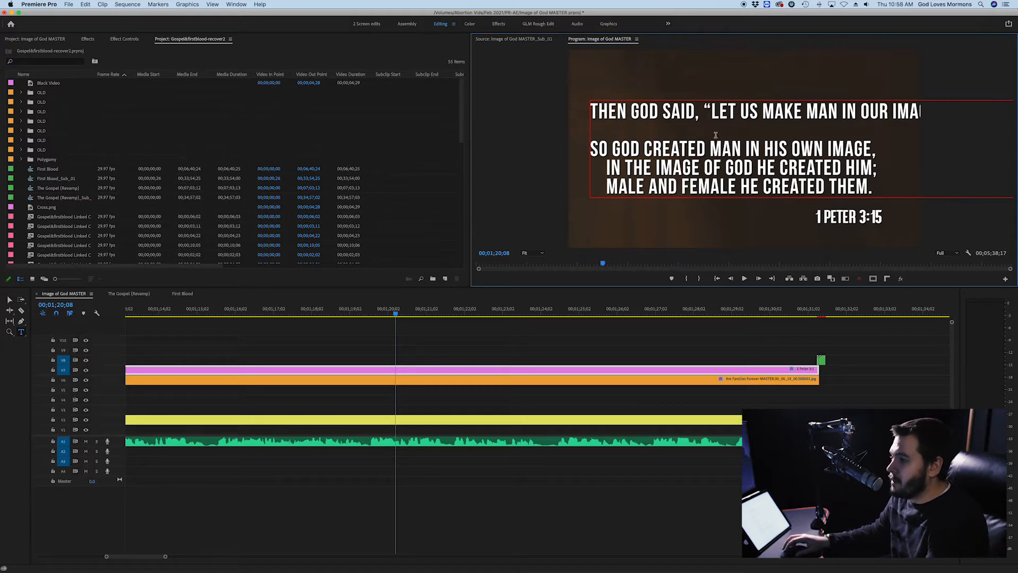
{"action": "key", "text": "super+z"}
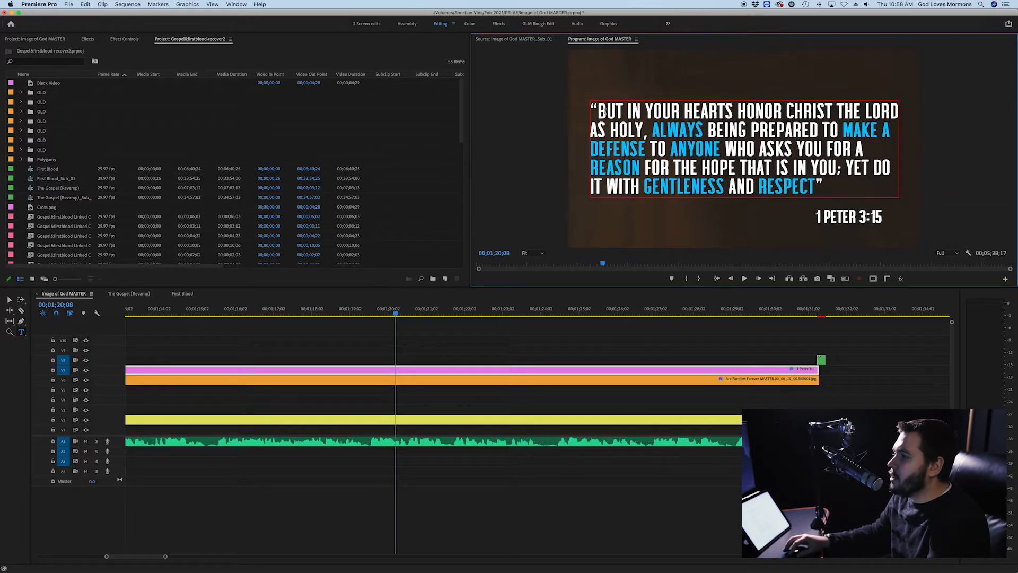
Try replacing only the words between the verse's quotation marks with the copied passage, and undo the replacement.
{"action": "left_click_drag", "start_coordinate": [603, 109], "coordinate": [813, 191]}
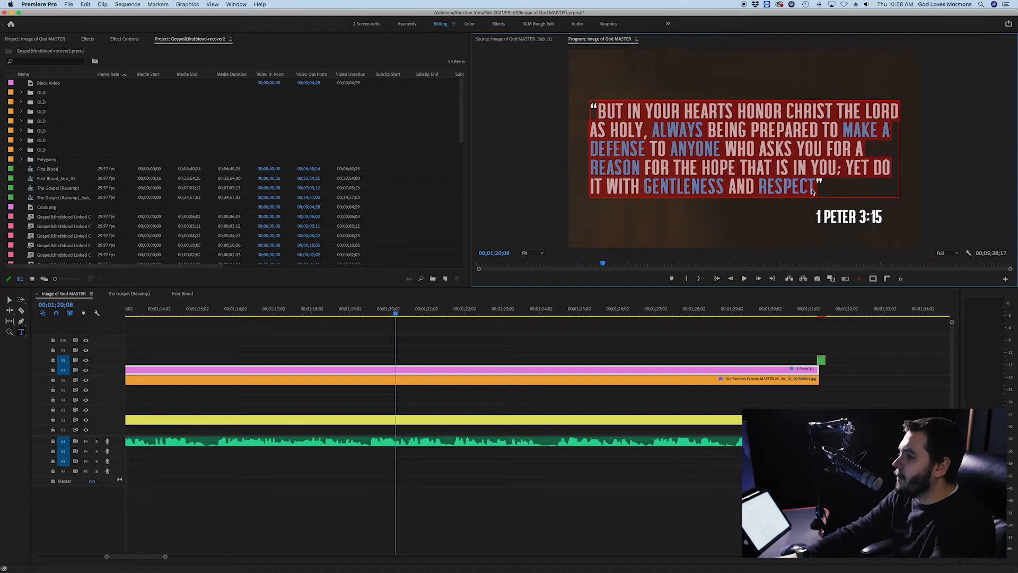
{"action": "key", "text": "BackSpace"}
{"action": "key", "text": "super+v"}
{"action": "key", "text": "super+z"}
{"action": "key", "text": "super+z"}
Replace the verse text from after its first letter B up to the closing quotation mark with the copied Genesis passage.
{"action": "left_click", "coordinate": [622, 113]}
{"action": "left_click_drag", "start_coordinate": [608, 110], "coordinate": [811, 191]}
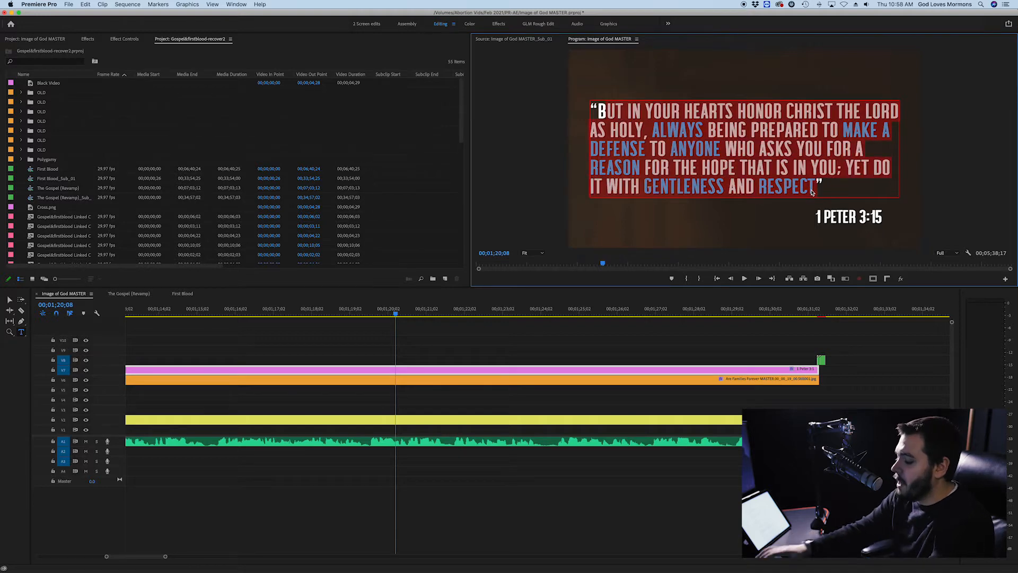
{"action": "key", "text": "BackSpace"}
{"action": "key", "text": "super+v"}
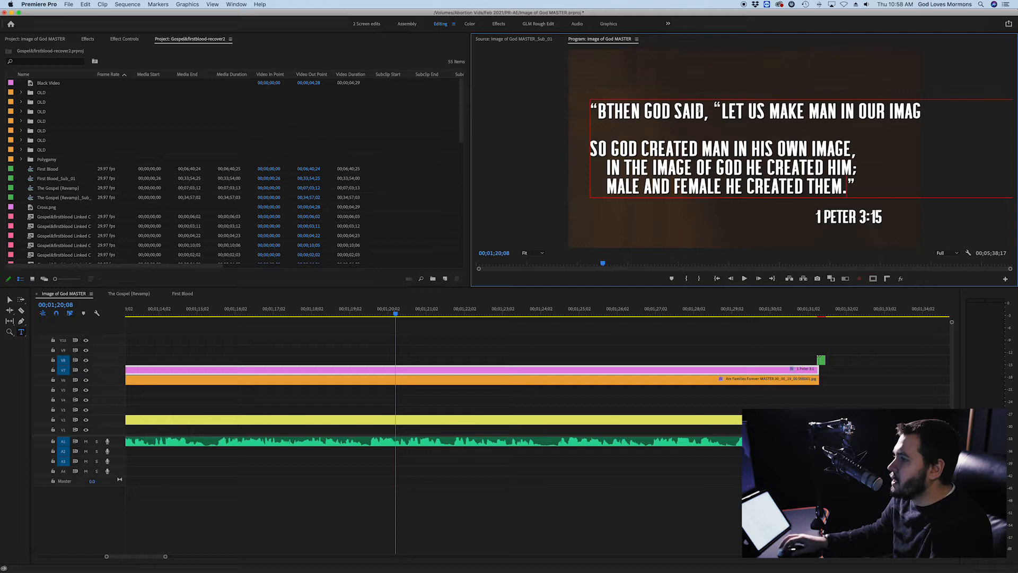
Try typing quotation marks before "LET US" and remove them again.
{"action": "left_click", "coordinate": [712, 109]}
{"action": "type", "text": "\"\""}
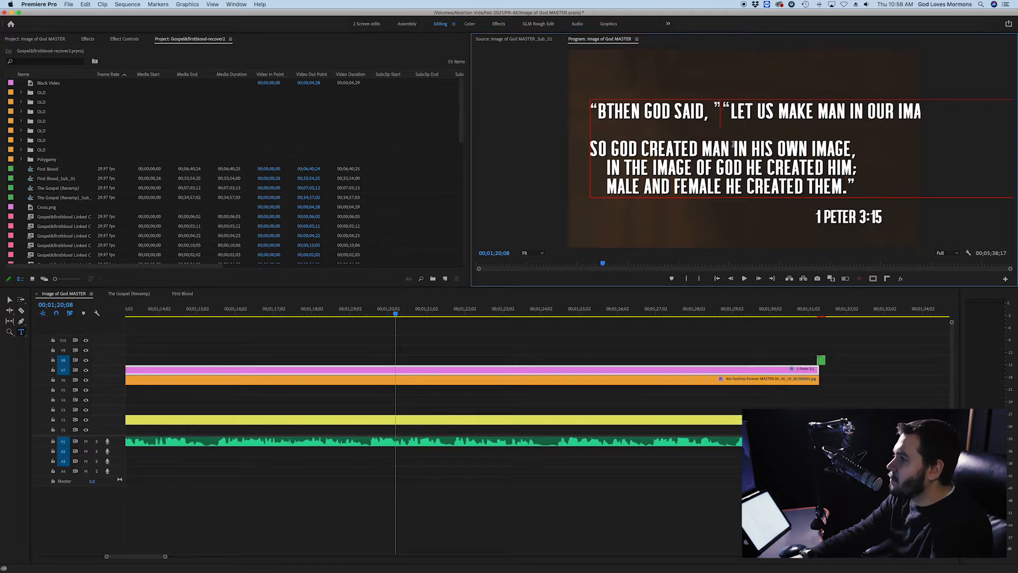
{"action": "key", "text": "BackSpace"}
{"action": "key", "text": "BackSpace"}
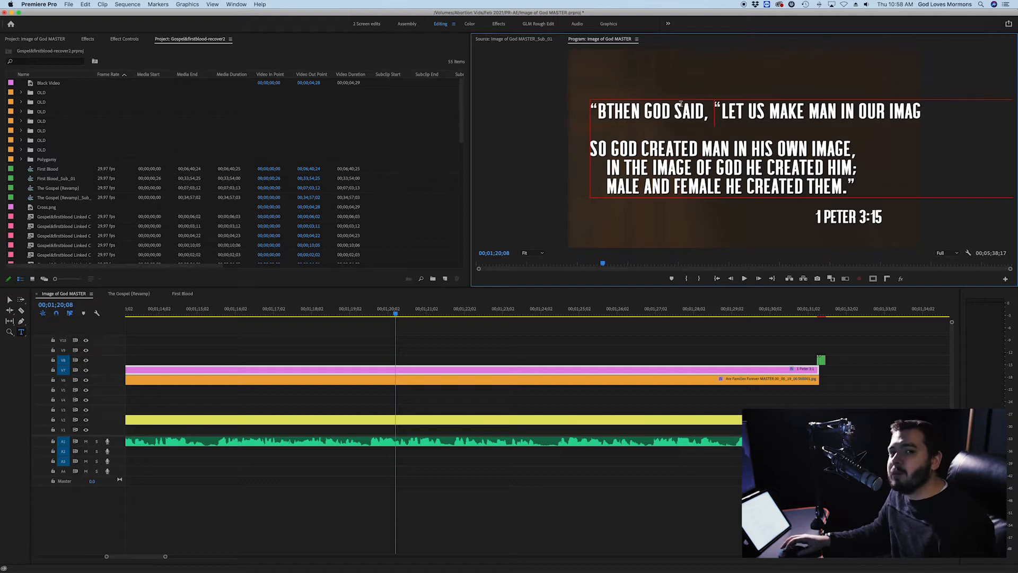
Delete the stray B between the opening quotation mark and "THEN GOD SAID".
{"action": "left_click", "coordinate": [607, 104]}
{"action": "key", "text": "BackSpace"}
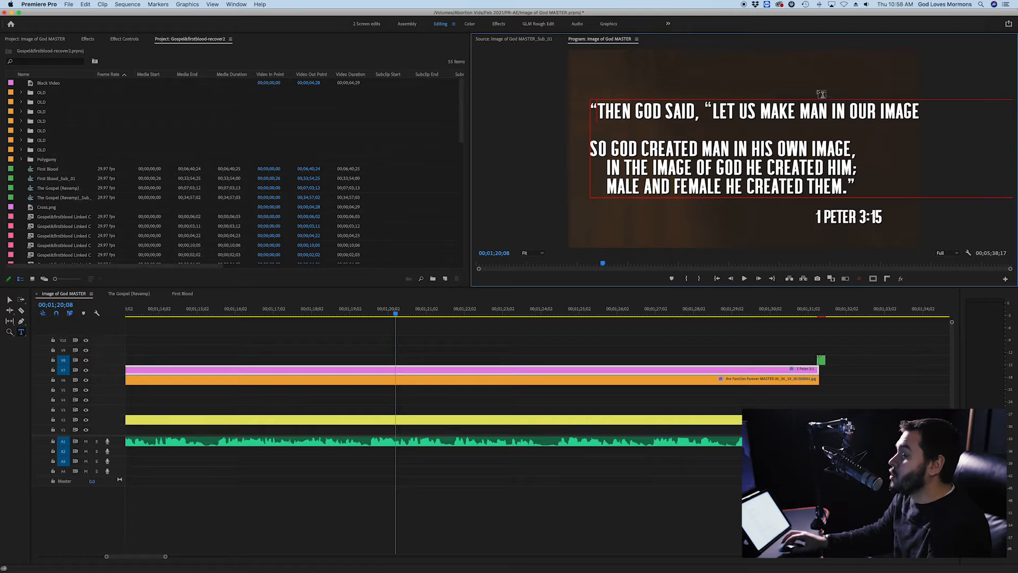
Show the safe margins on the program preview and move the verse text to the upper-left corner of the outer margin.
{"action": "left_click", "coordinate": [875, 280]}
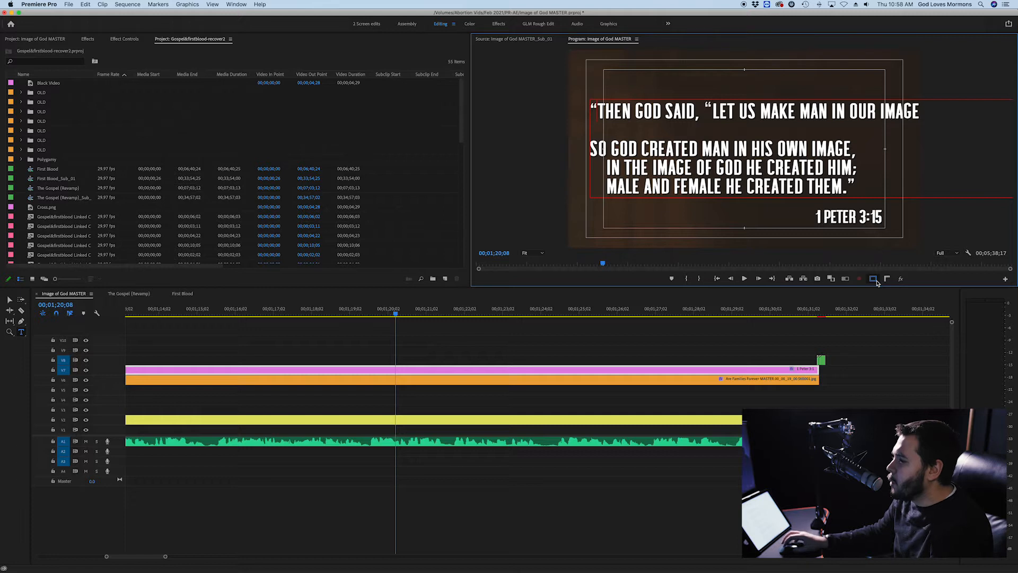
{"action": "left_click", "coordinate": [875, 353]}
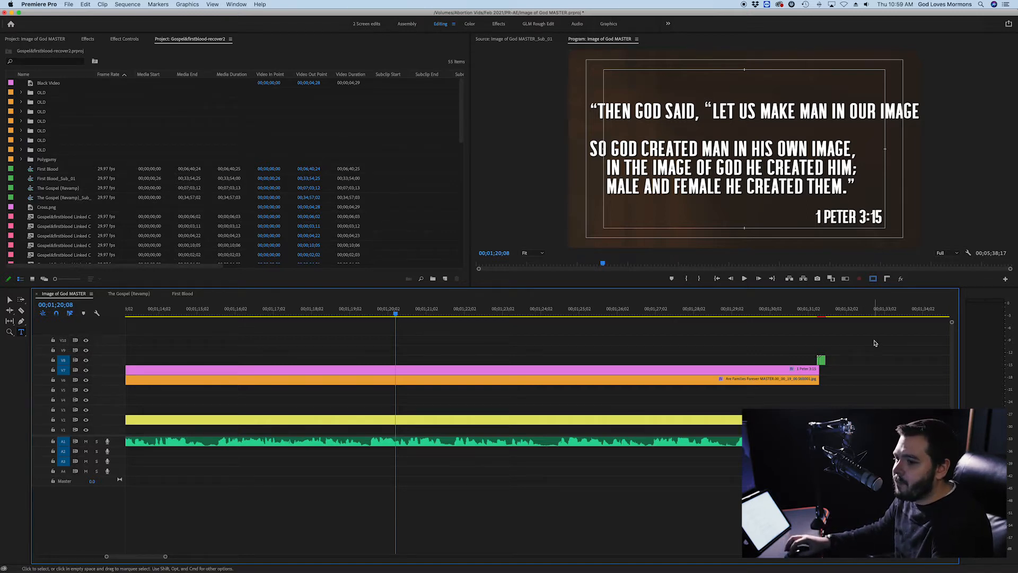
{"action": "left_click", "coordinate": [10, 300]}
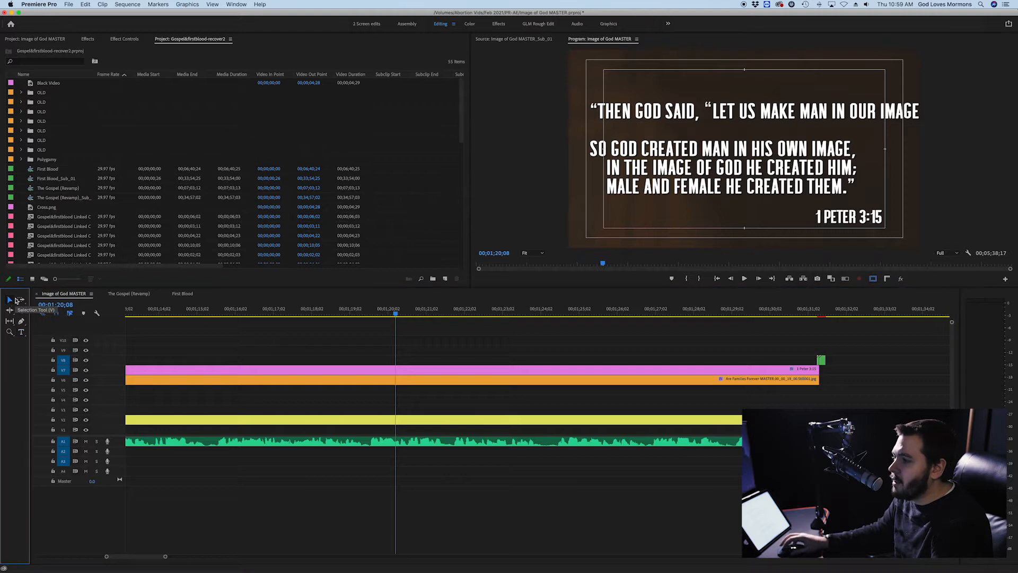
{"action": "left_click_drag", "start_coordinate": [661, 120], "coordinate": [589, 74]}
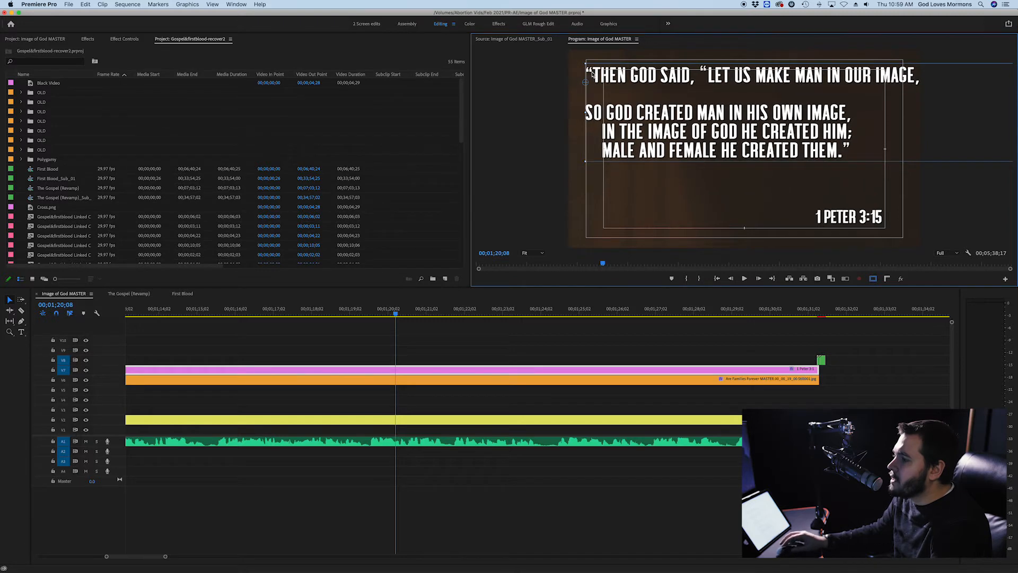
Remove the inner quotation mark before "LET US" in the verse text.
{"action": "double_click", "coordinate": [762, 85]}
{"action": "left_click", "coordinate": [708, 84]}
{"action": "key", "text": "BackSpace"}
{"action": "type", "text": "'"}
{"action": "key", "text": "BackSpace"}
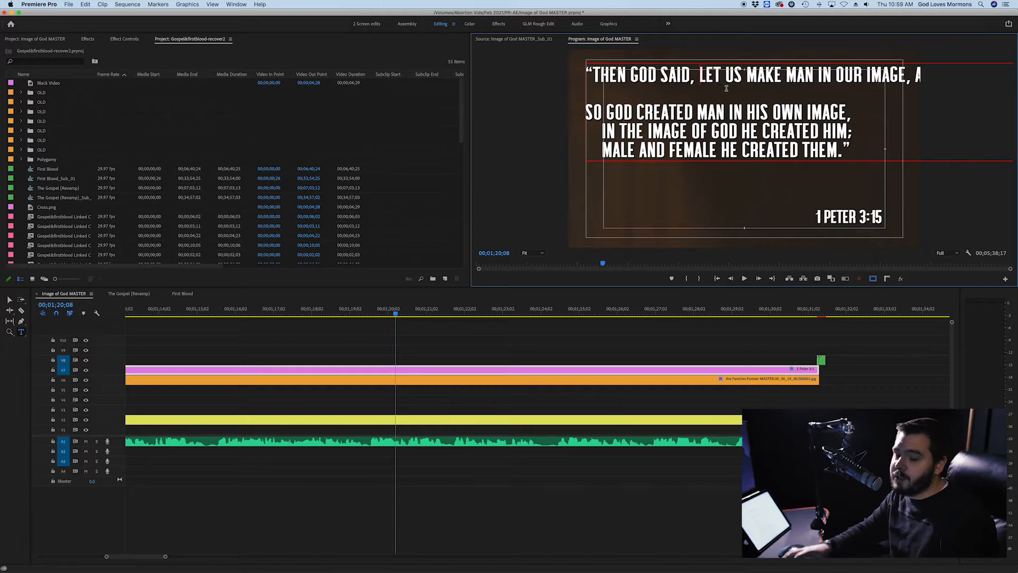
Insert an opening single quotation mark ‘ directly before "LET US" in the verse text.
{"action": "left_click_drag", "start_coordinate": [594, 73], "coordinate": [582, 75]}
{"action": "left_click", "coordinate": [699, 75]}
{"action": "left_click_drag", "start_coordinate": [594, 73], "coordinate": [578, 74]}
{"action": "key", "text": "super+c"}
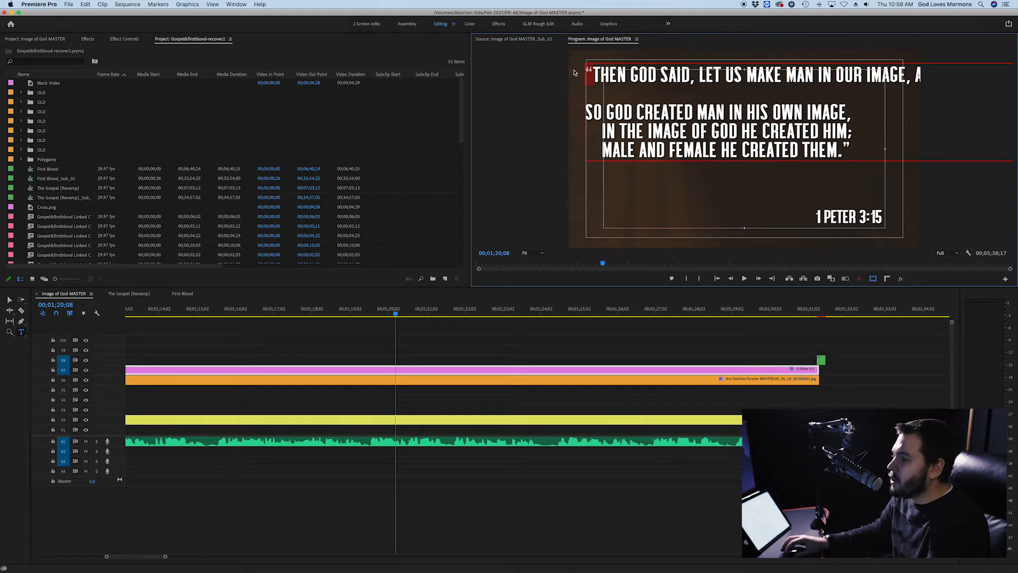
{"action": "left_click", "coordinate": [700, 75]}
{"action": "key", "text": "super+v"}
{"action": "key", "text": "BackSpace"}
{"action": "type", "text": "‘"}
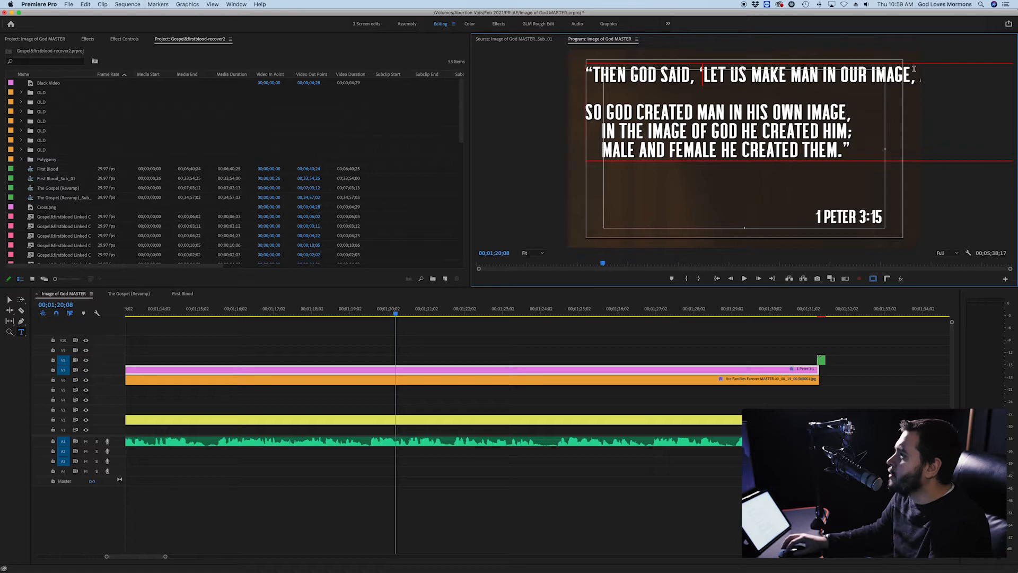
Break the verse's opening sentences into lines ending after "IN OUR", "LET THEM" and "OF THE SEA".
{"action": "left_click_drag", "start_coordinate": [912, 74], "coordinate": [873, 77]}
{"action": "left_click", "coordinate": [874, 78]}
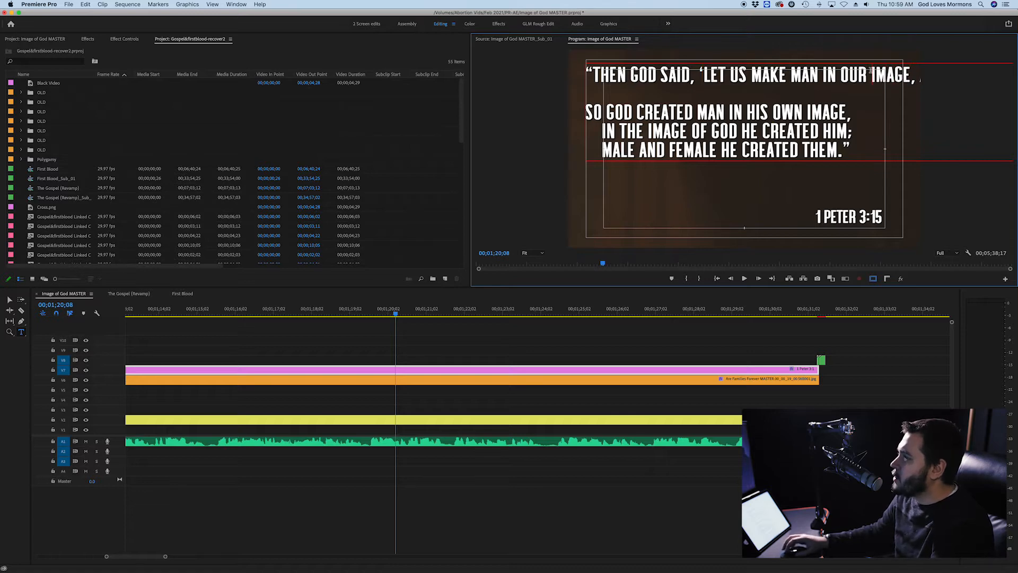
{"action": "key", "text": "BackSpace"}
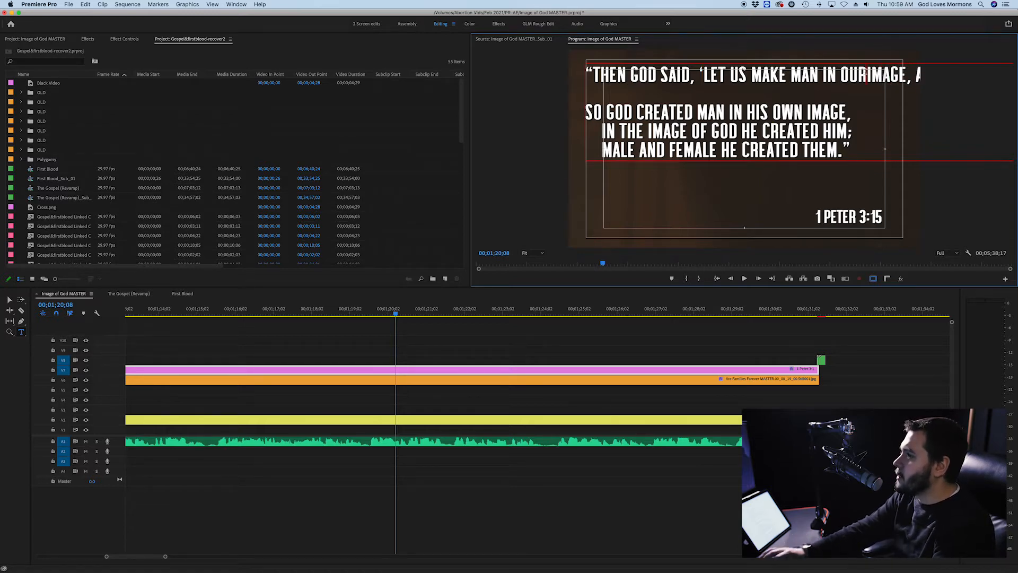
{"action": "key", "text": "Return"}
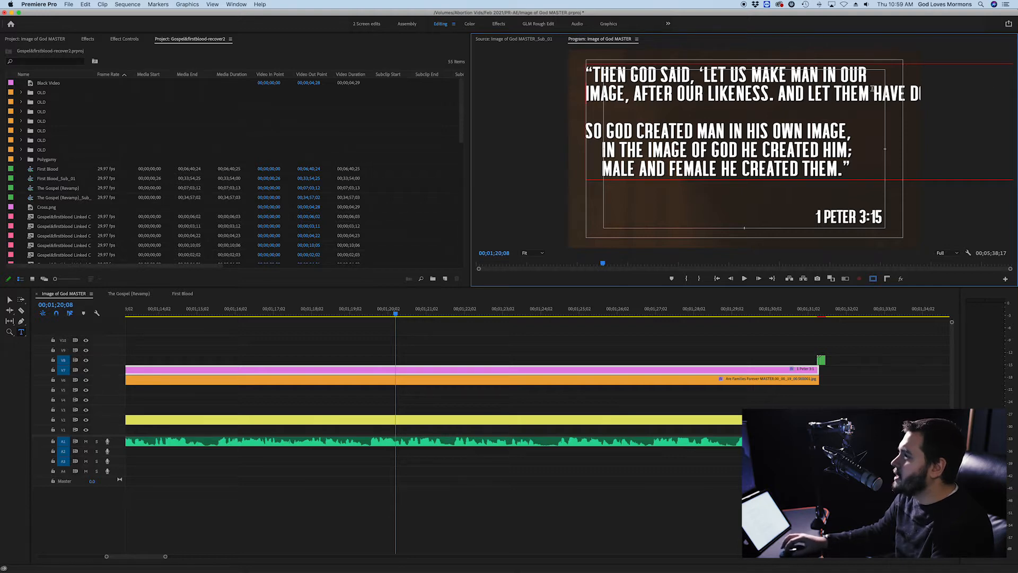
{"action": "left_click", "coordinate": [873, 91]}
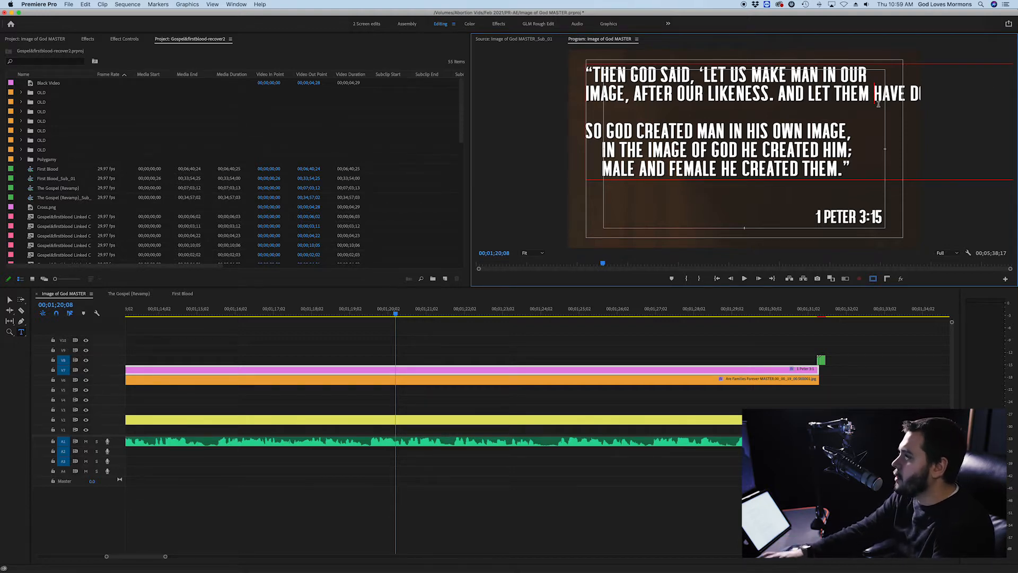
{"action": "key", "text": "BackSpace"}
{"action": "key", "text": "Return"}
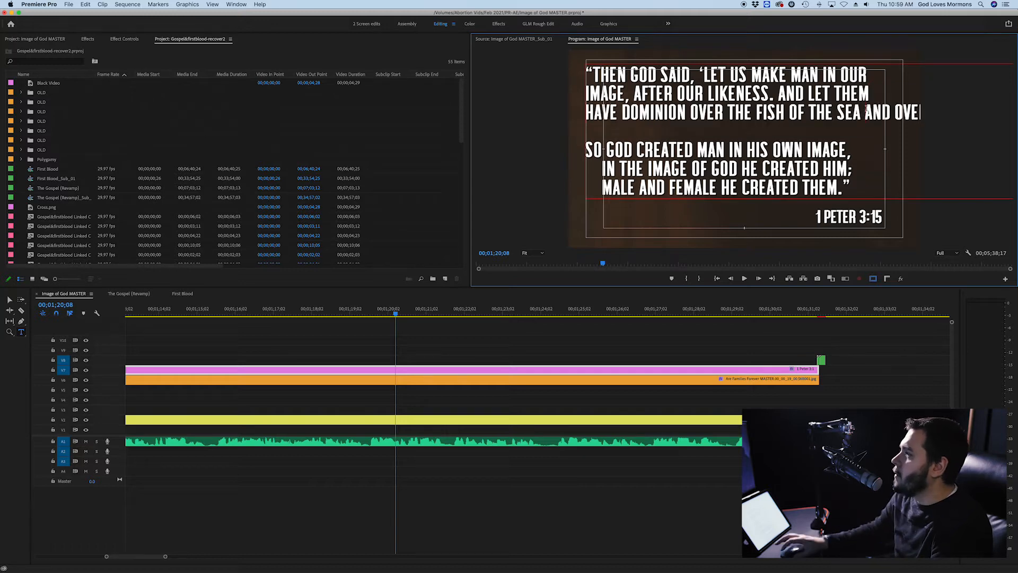
{"action": "left_click", "coordinate": [867, 111]}
{"action": "key", "text": "Return"}
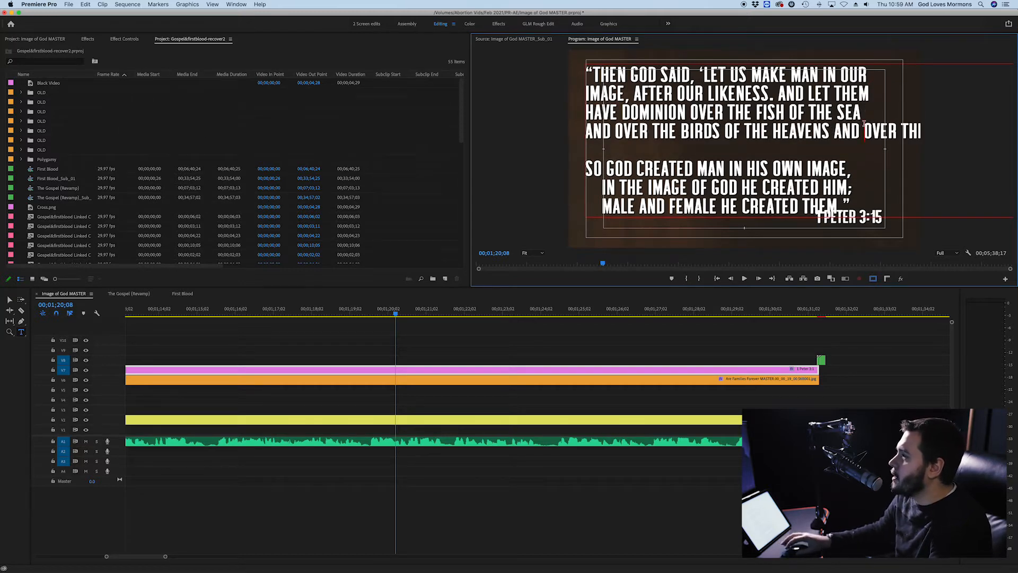
Break the following verse lines after "HEAVENS AND", "OVER ALL THE" and "CREEPING THING THAT" to fit the margins.
{"action": "key", "text": "Return"}
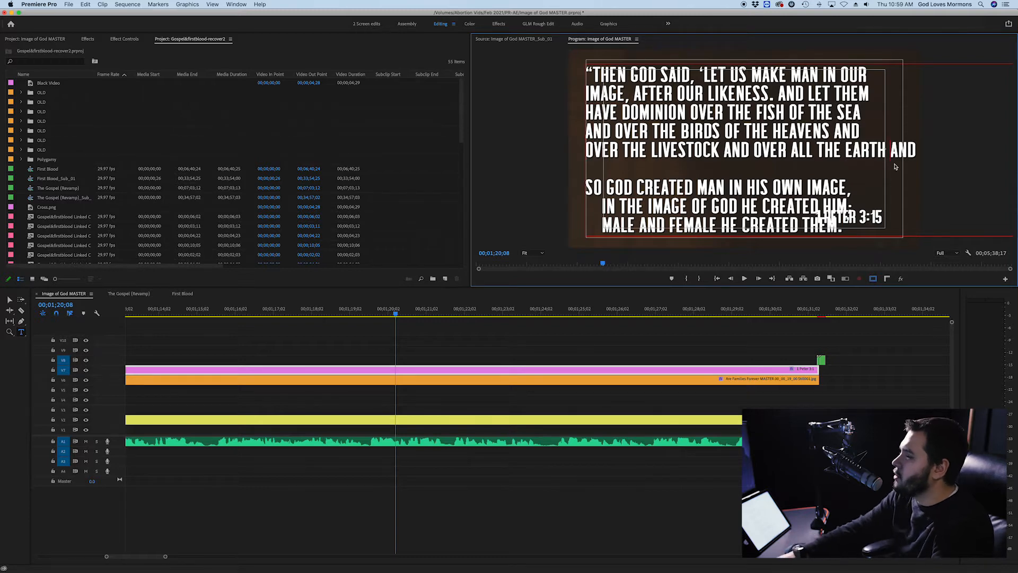
{"action": "key", "text": "Return"}
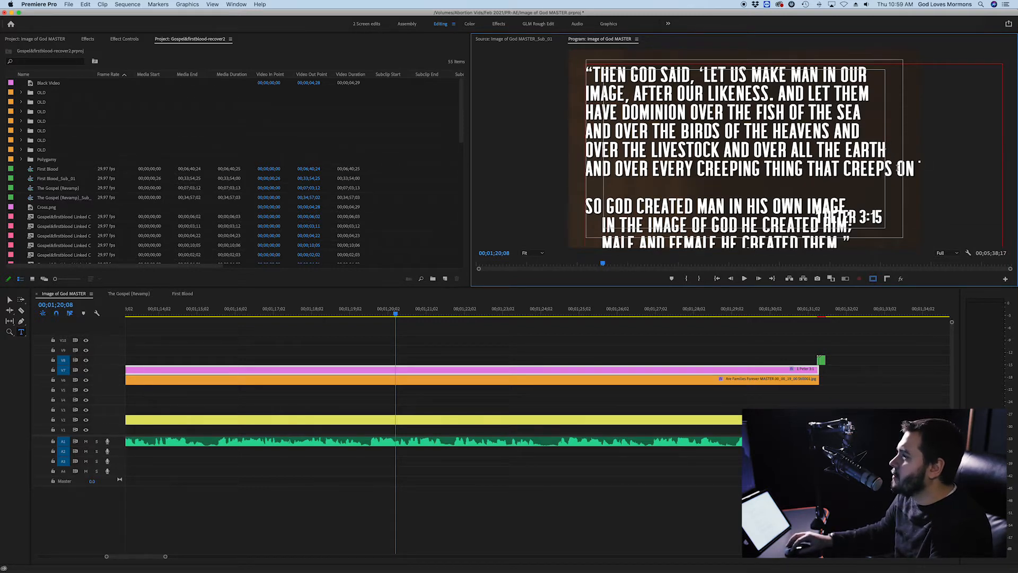
{"action": "key", "text": "BackSpace"}
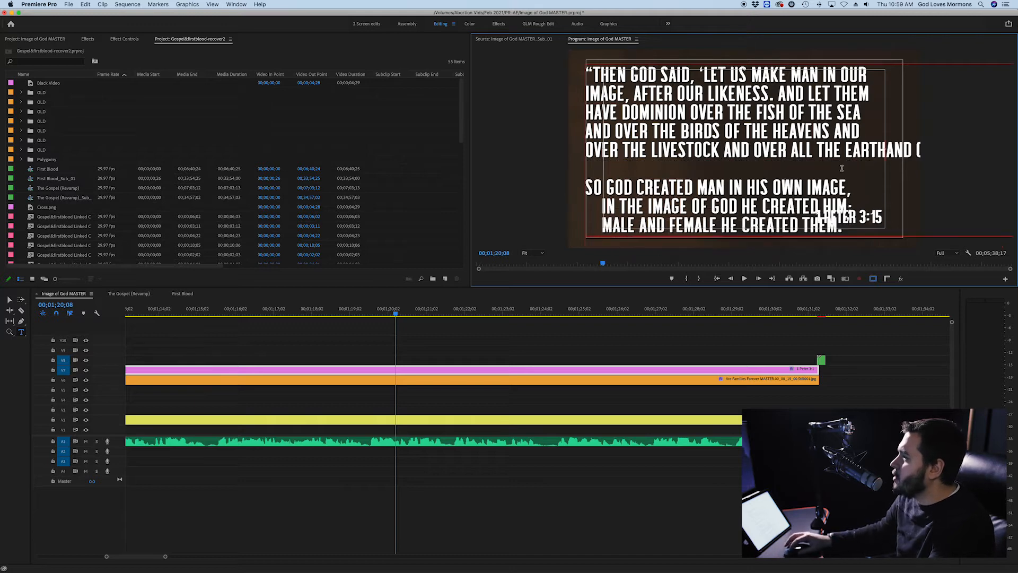
{"action": "left_click", "coordinate": [846, 149]}
{"action": "key", "text": "Return"}
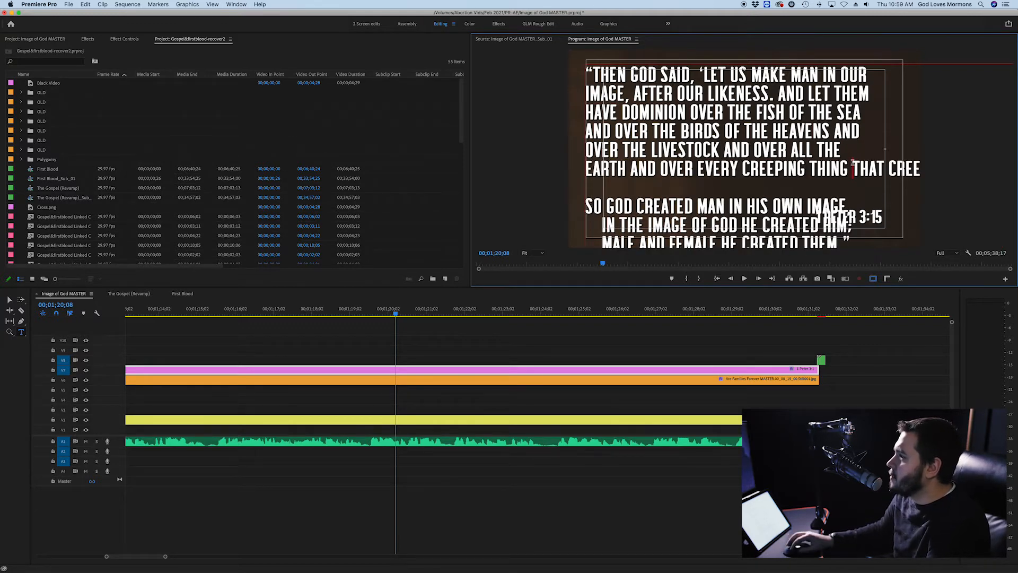
{"action": "left_click", "coordinate": [890, 169]}
{"action": "key", "text": "Return"}
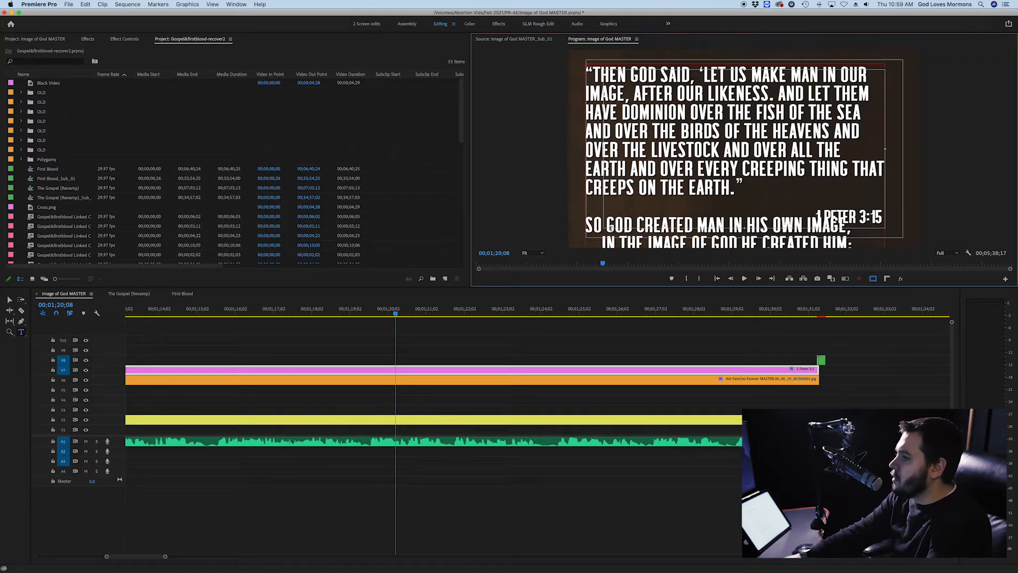
Join "SO GOD CREATED" onto the line "CREEPS ON THE EARTH." and break that line after "MAN".
{"action": "key", "text": "BackSpace"}
{"action": "key", "text": "BackSpace"}
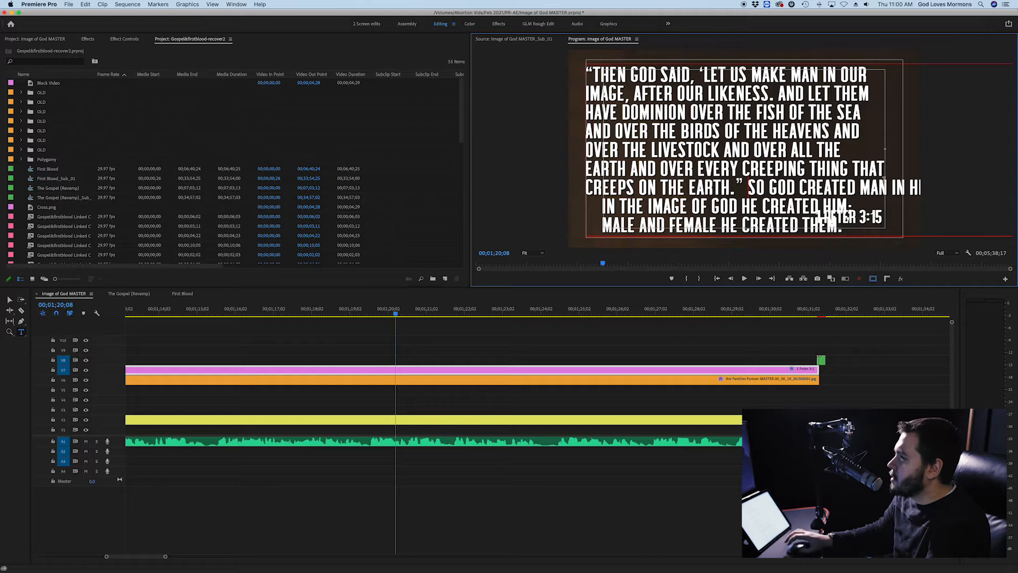
{"action": "left_click", "coordinate": [891, 183]}
{"action": "key", "text": "Return"}
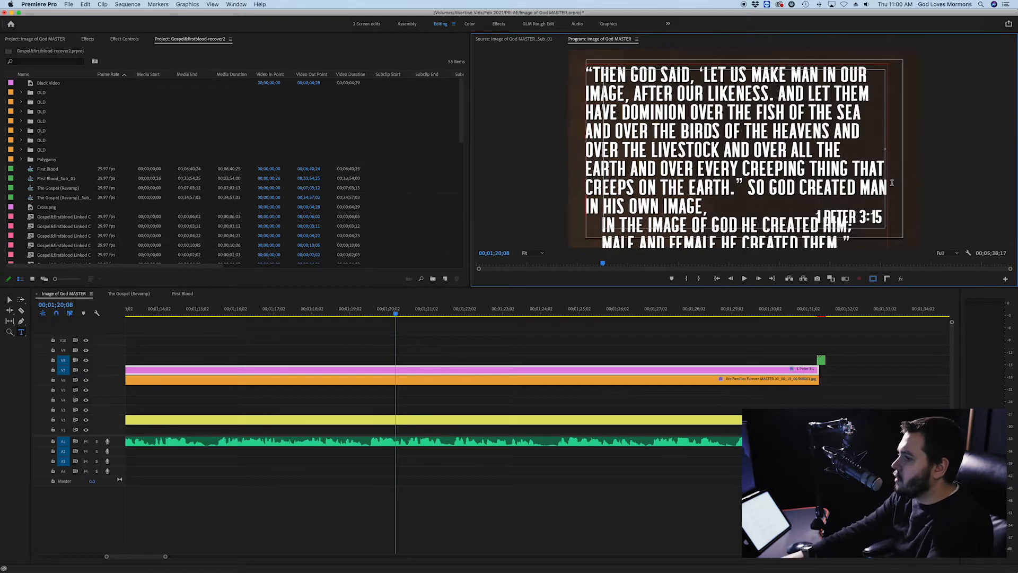
Remove the indents and line breaks before "IN THE IMAGE" and "MALE AND FEMALE", and break the line after "OF GOD HE".
{"action": "key", "text": "BackSpace"}
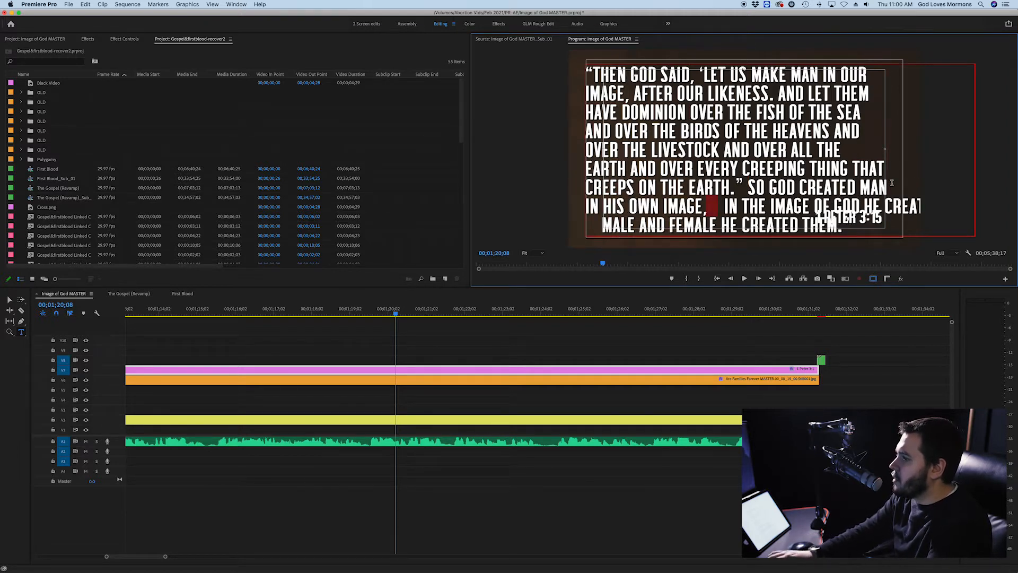
{"action": "key", "text": "BackSpace"}
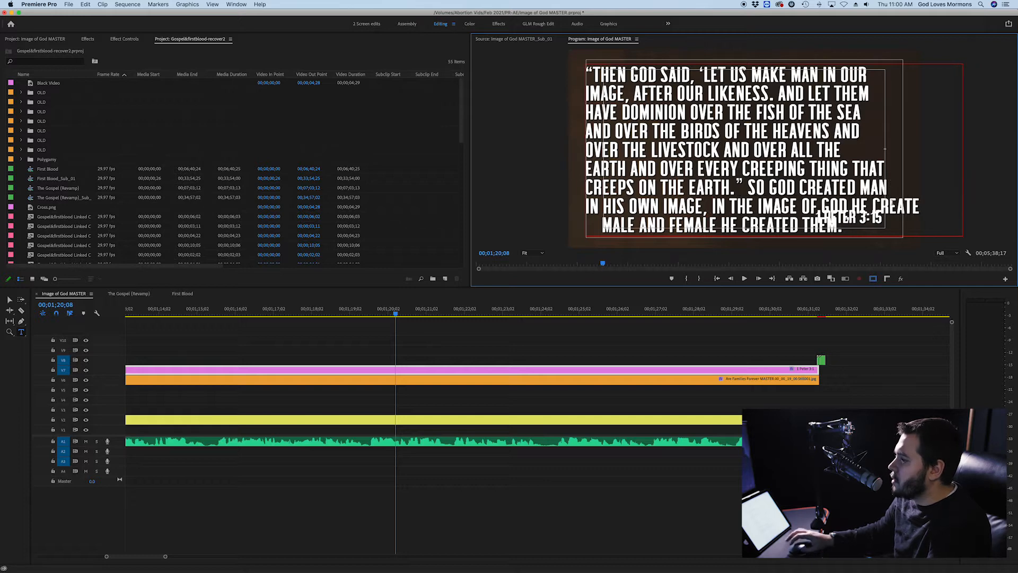
{"action": "left_click", "coordinate": [873, 205]}
{"action": "key", "text": "Return"}
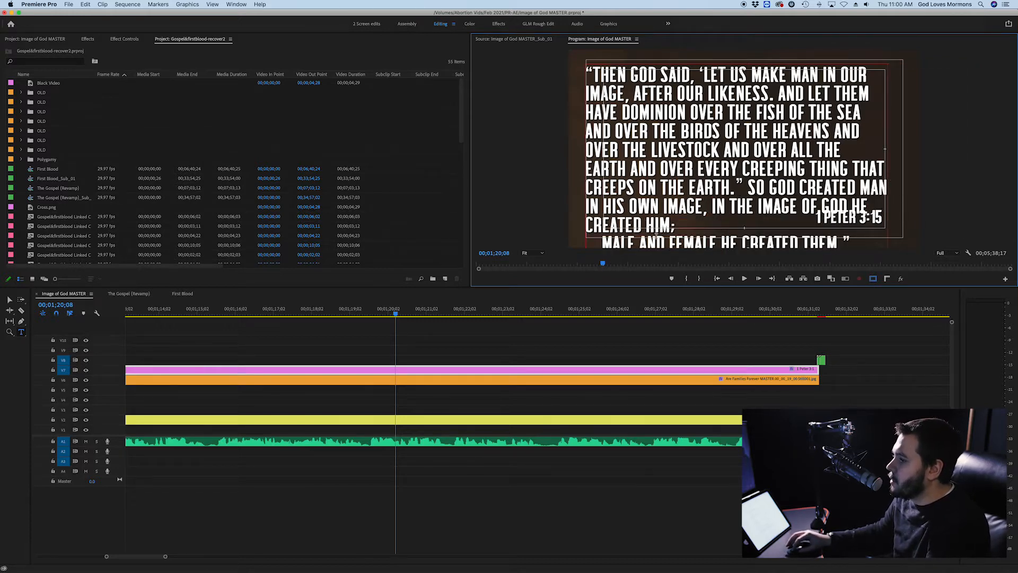
{"action": "left_click", "coordinate": [584, 242]}
{"action": "key", "text": "BackSpace"}
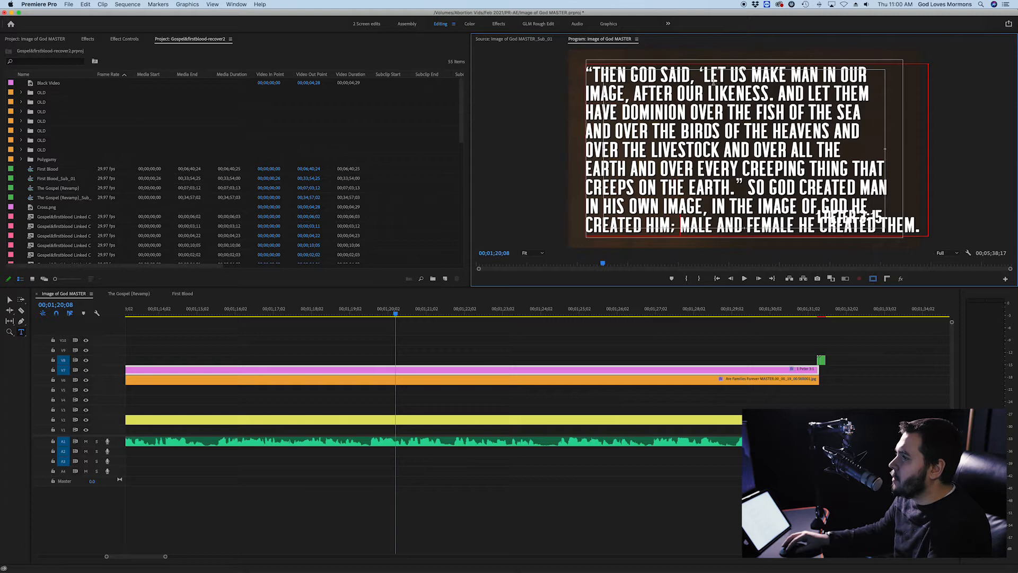
Replace the closing double quotation mark after "CREEPS ON THE EARTH." with a single ’.
{"action": "left_click_drag", "start_coordinate": [704, 70], "coordinate": [700, 70]}
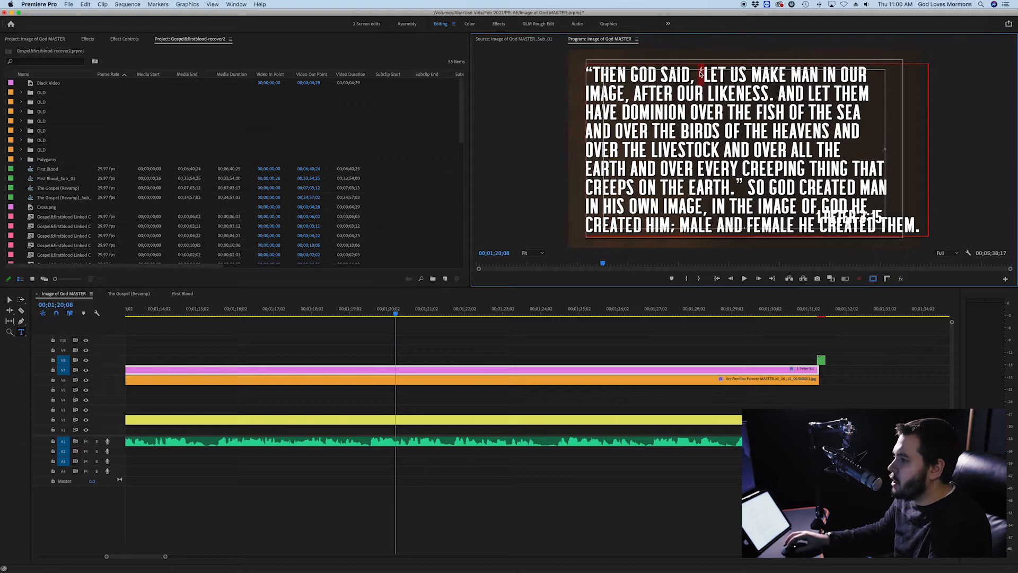
{"action": "left_click", "coordinate": [743, 186]}
{"action": "key", "text": "BackSpace"}
{"action": "type", "text": "’"}
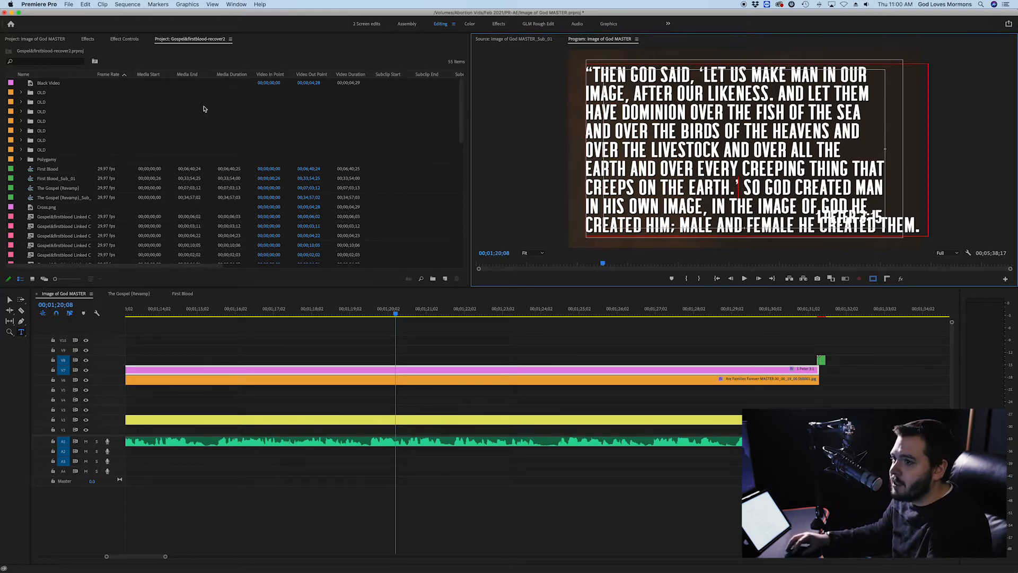
Display the effect controls for the verse graphic and leave text editing by deselecting the clip.
{"action": "left_click", "coordinate": [91, 41]}
{"action": "left_click", "coordinate": [118, 41]}
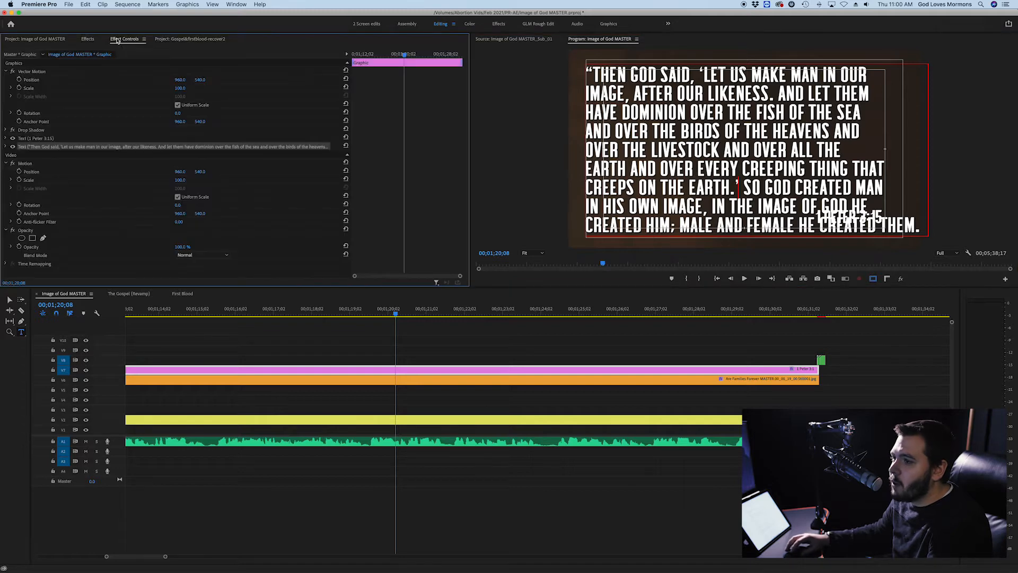
{"action": "left_click", "coordinate": [658, 344]}
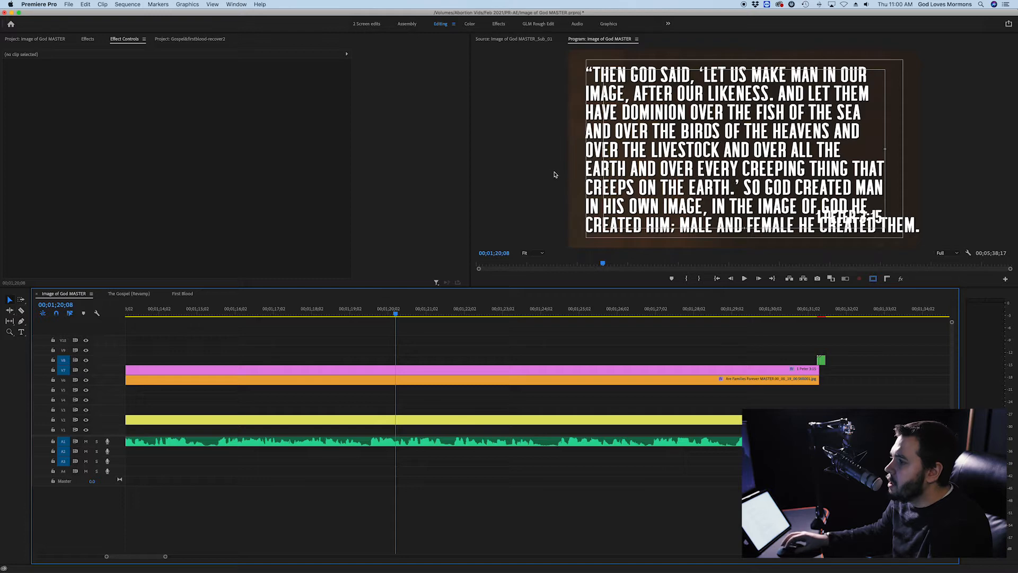
{"action": "left_click", "coordinate": [625, 145]}
{"action": "double_click", "coordinate": [626, 144]}
{"action": "left_click", "coordinate": [648, 136]}
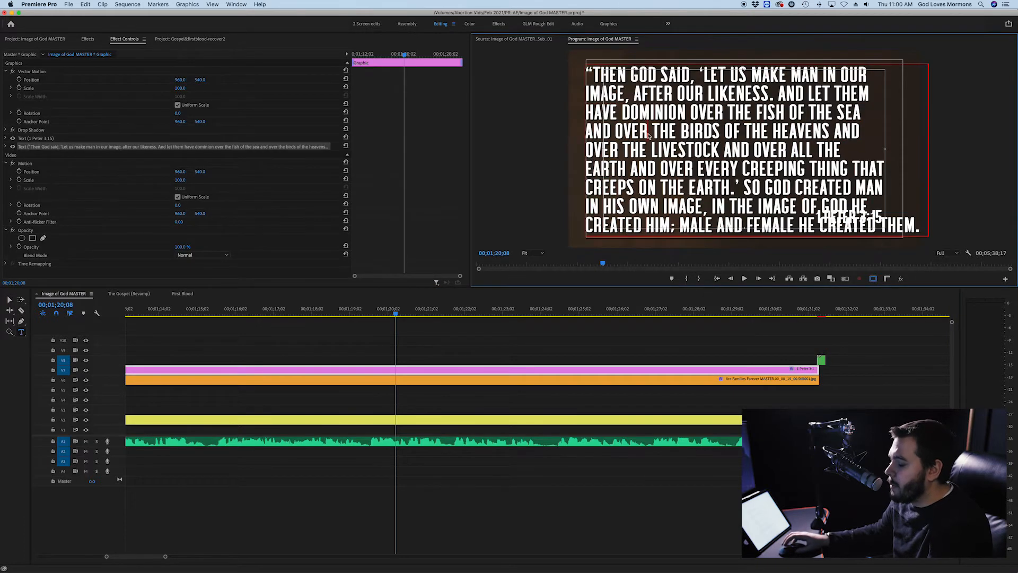
{"action": "type", "text": "Vv"}
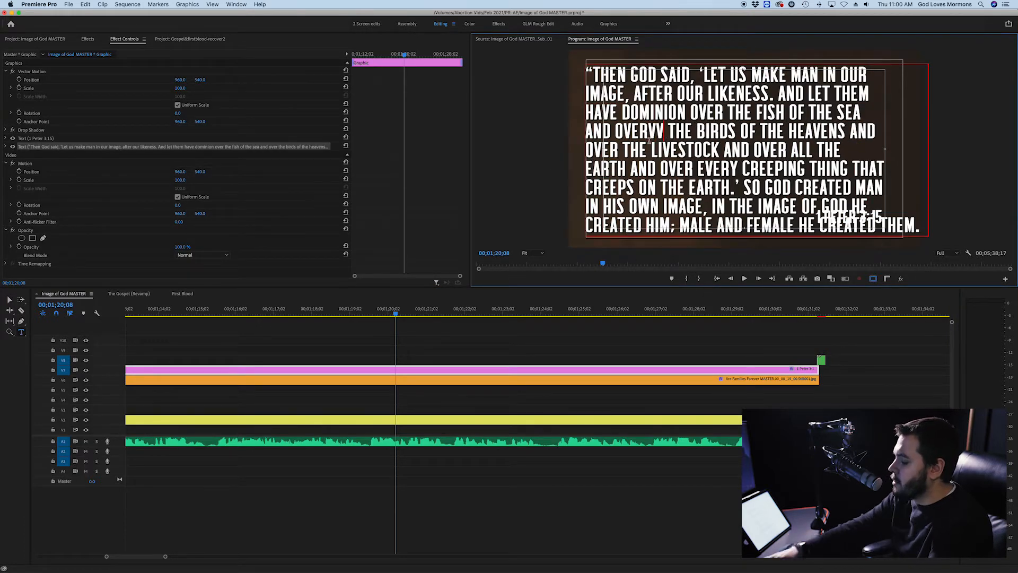
{"action": "key", "text": "BackSpace"}
{"action": "key", "text": "BackSpace"}
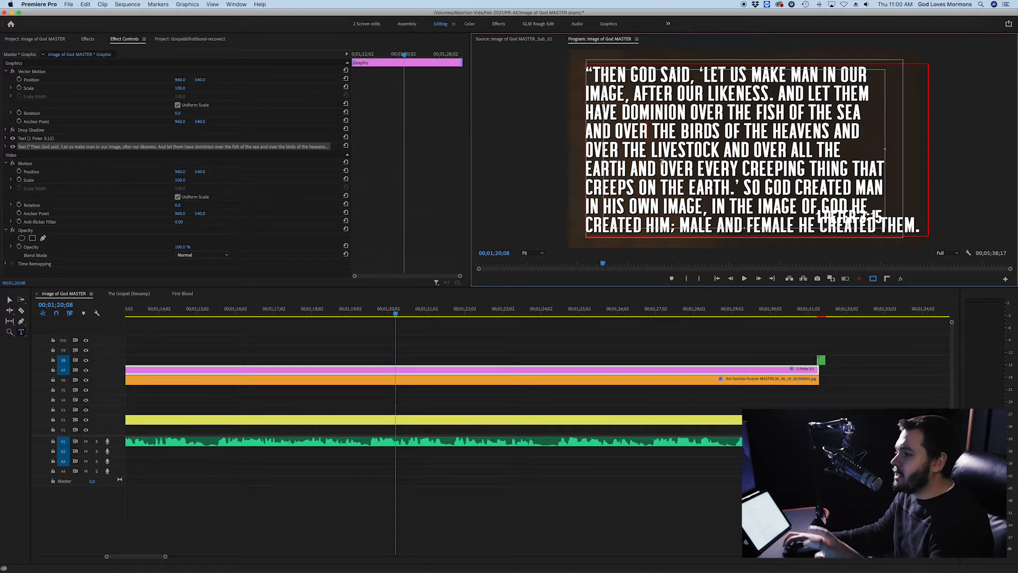
Save the project and select the verse text as an object with the Selection tool.
{"action": "left_click", "coordinate": [594, 342]}
{"action": "key", "text": "v"}
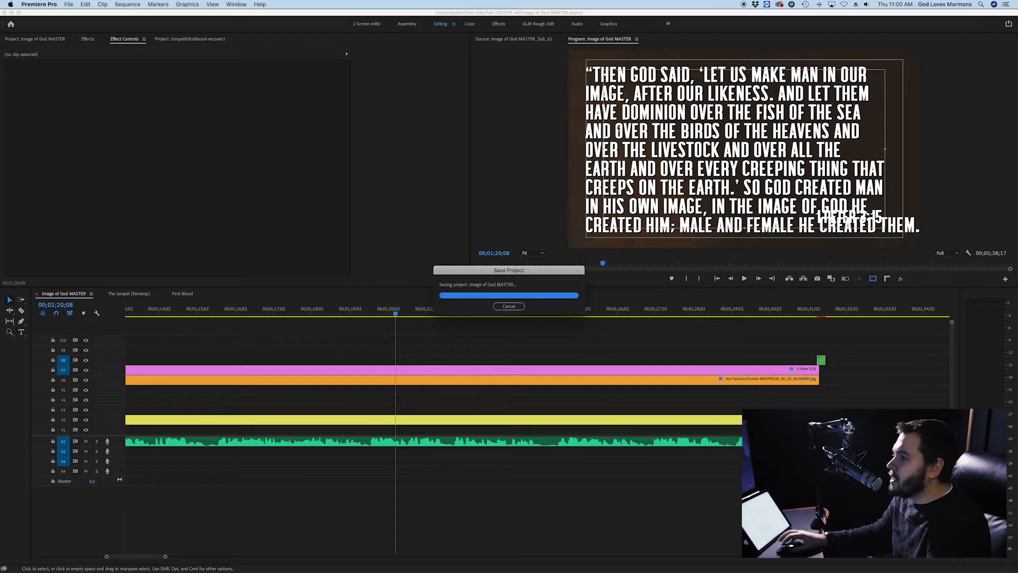
{"action": "left_click", "coordinate": [643, 102]}
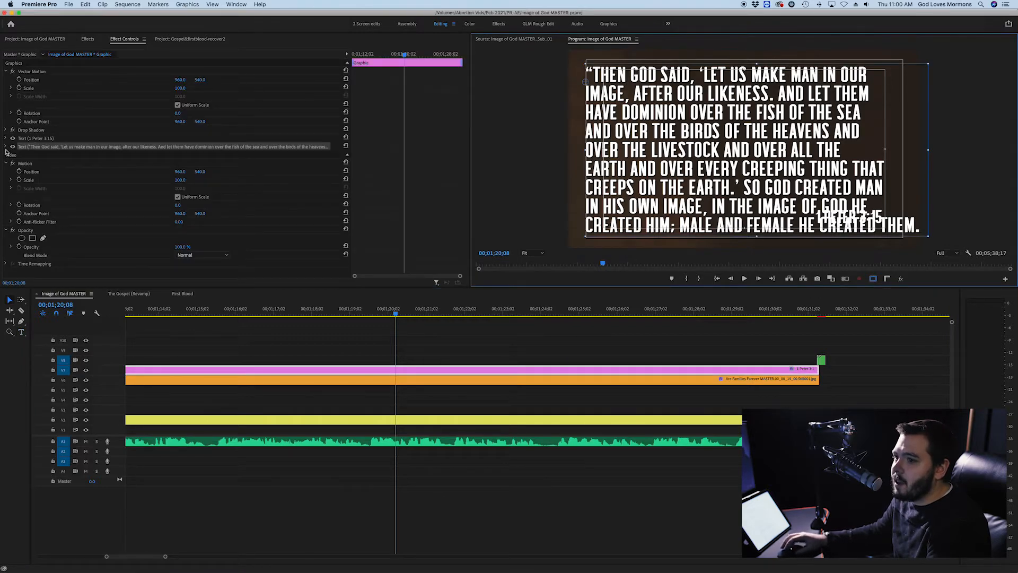
{"action": "left_click", "coordinate": [121, 41]}
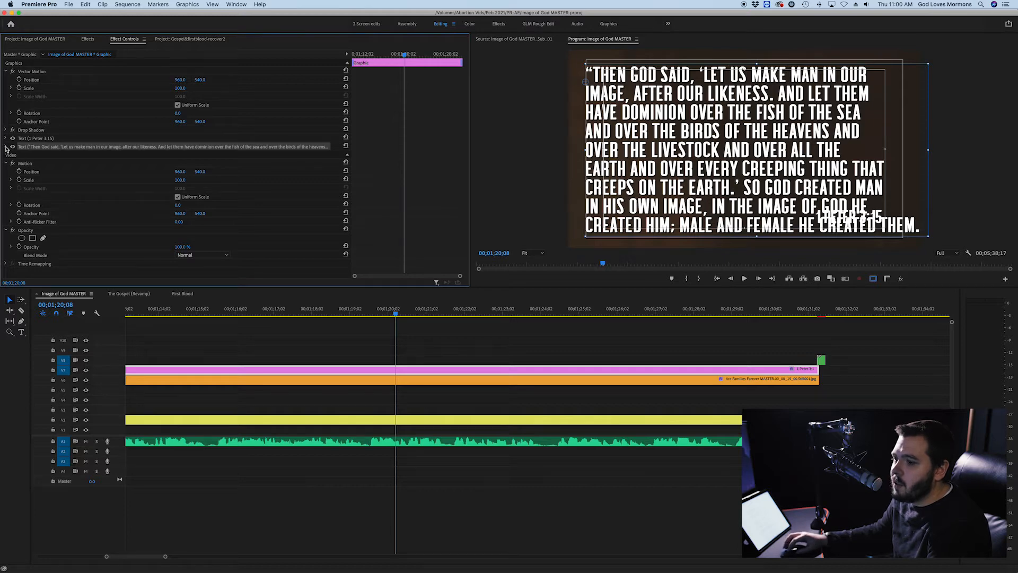
Switch the visibility of the 1 Peter 3:15 and verse text layers off and on to identify each one.
{"action": "left_click", "coordinate": [29, 139]}
{"action": "left_click", "coordinate": [29, 147]}
{"action": "left_click", "coordinate": [29, 140]}
{"action": "left_click", "coordinate": [29, 148]}
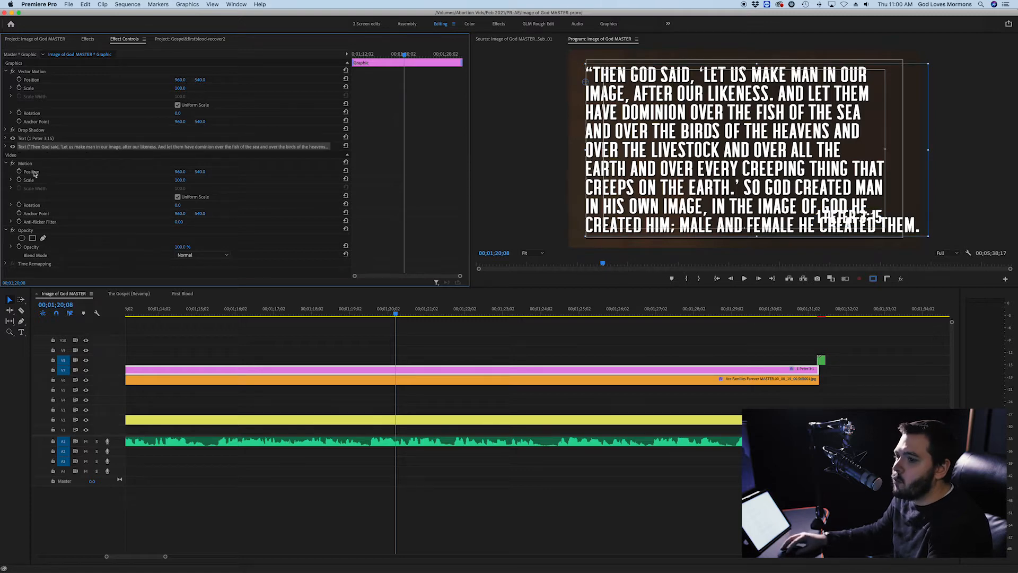
{"action": "left_click", "coordinate": [13, 139]}
{"action": "left_click", "coordinate": [13, 138]}
{"action": "left_click", "coordinate": [13, 147]}
{"action": "left_click", "coordinate": [12, 146]}
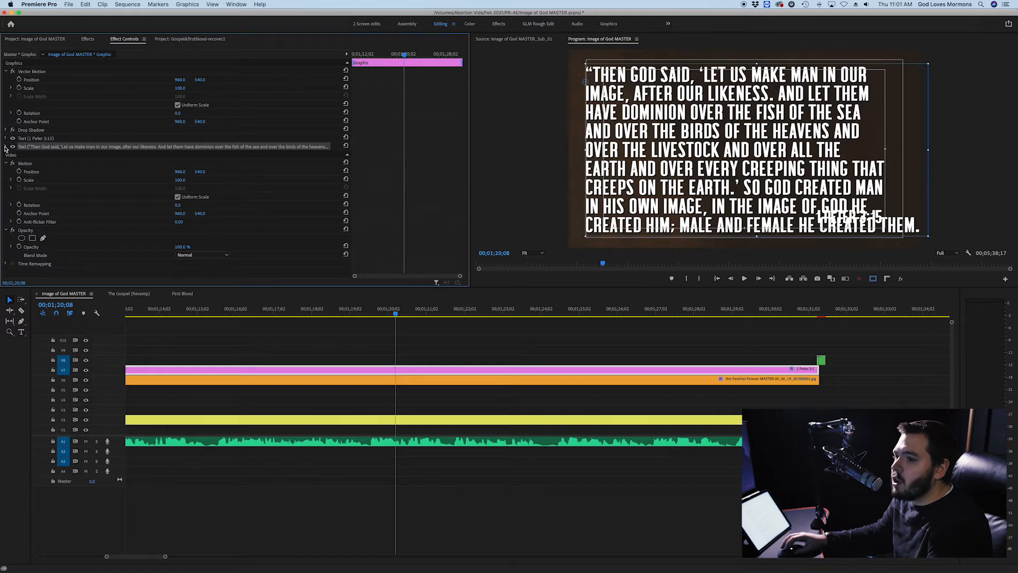
Expand the verse text's source text settings and check the fonts of the verse body and its opening quotation mark.
{"action": "left_click", "coordinate": [6, 147]}
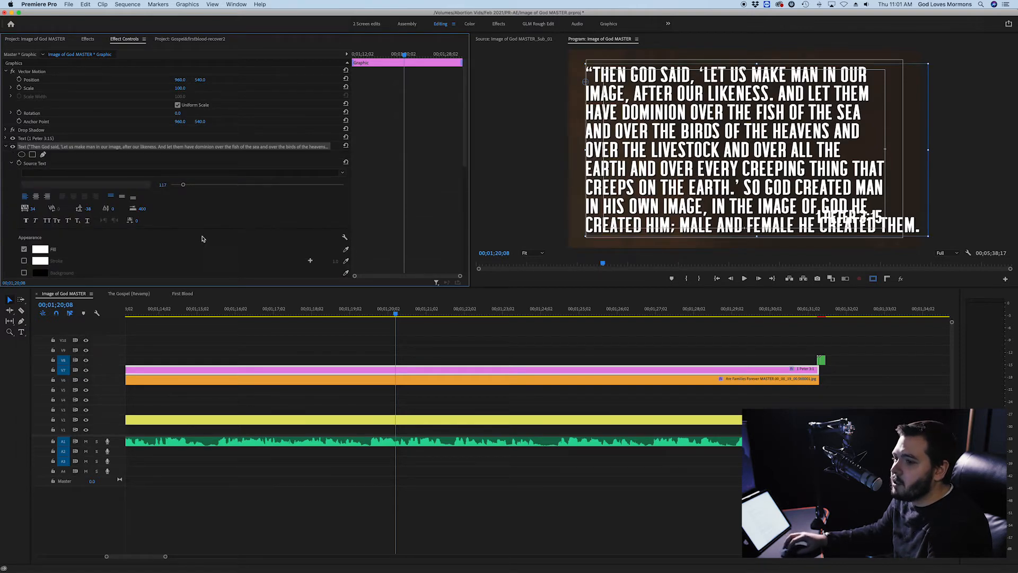
{"action": "scroll", "coordinate": [212, 225], "scroll_direction": "down", "scroll_amount": 5}
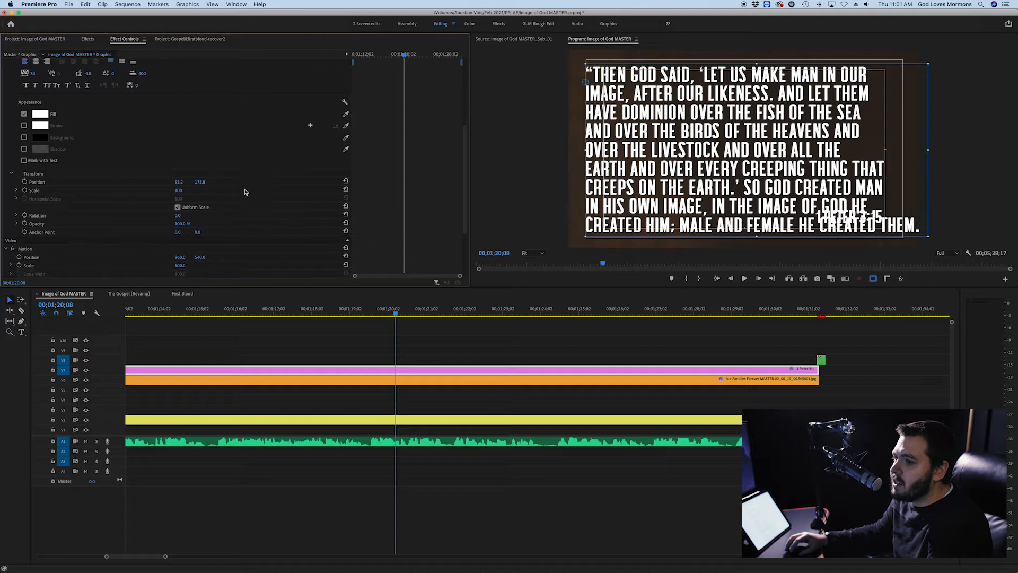
{"action": "scroll", "coordinate": [205, 183], "scroll_direction": "up", "scroll_amount": 5}
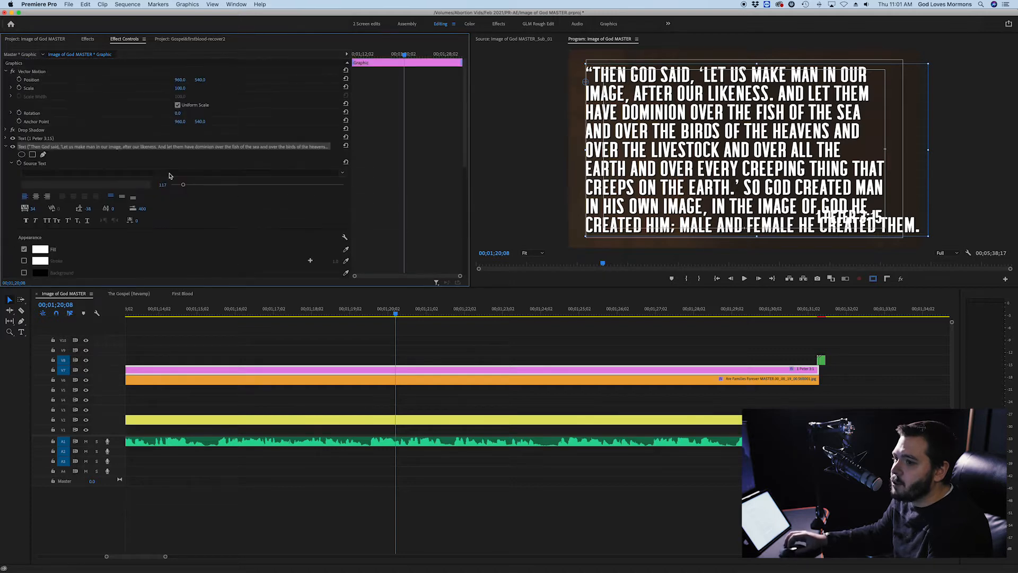
{"action": "double_click", "coordinate": [698, 132]}
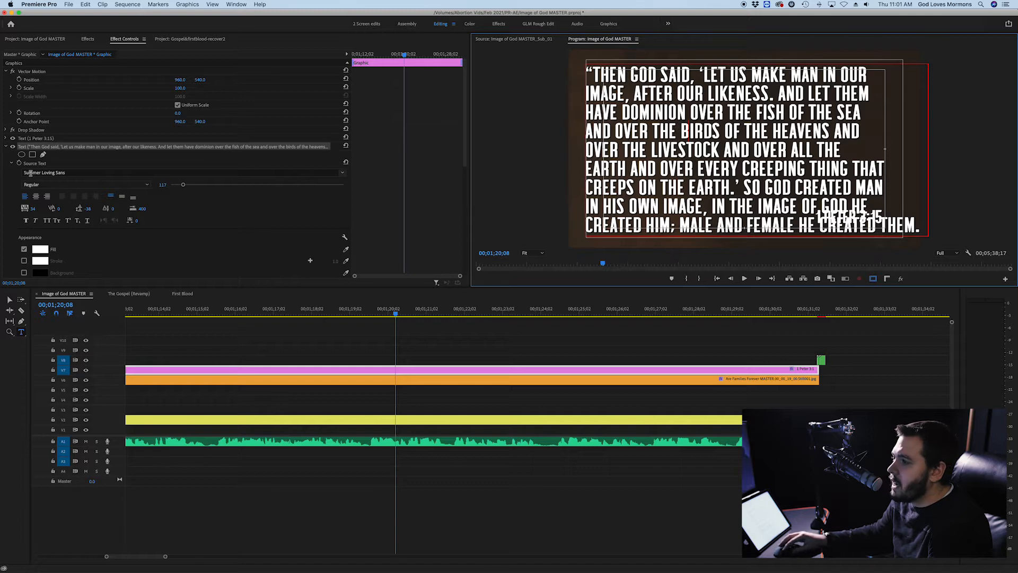
{"action": "left_click", "coordinate": [592, 73]}
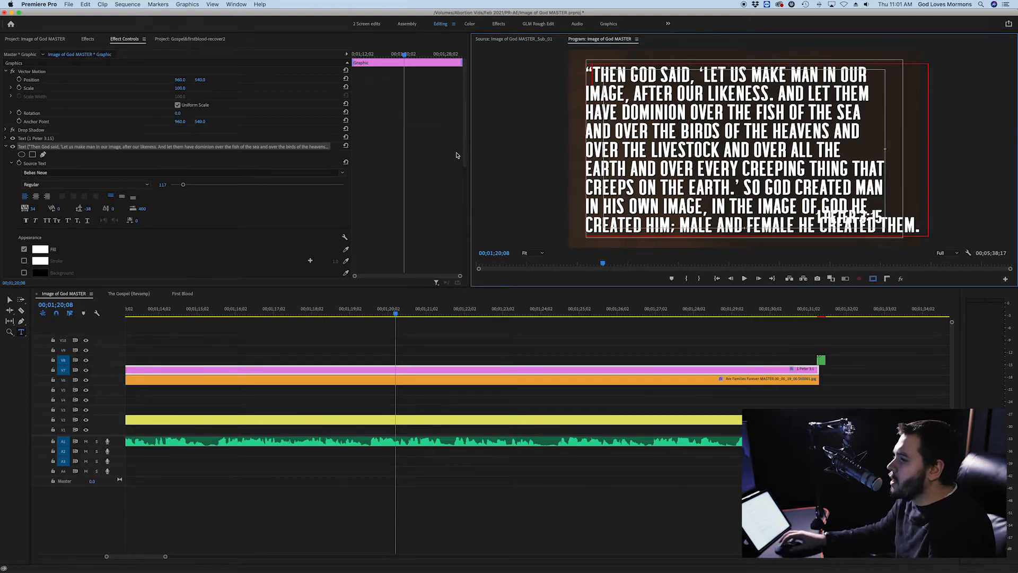
Set the font size of the entire verse text to 105.
{"action": "left_click", "coordinate": [640, 139]}
{"action": "key", "text": "super+a"}
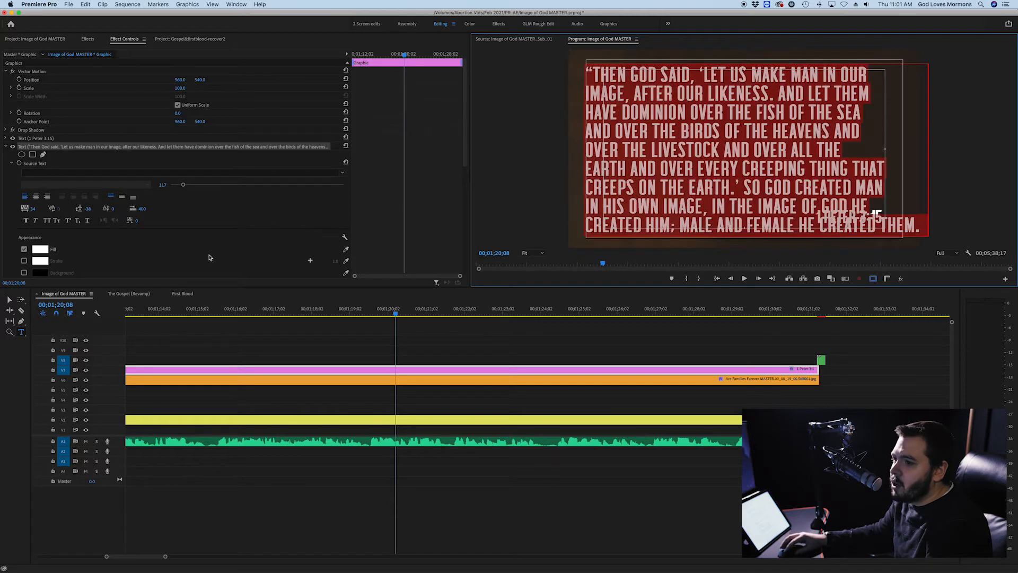
{"action": "left_click", "coordinate": [160, 184]}
{"action": "type", "text": "105"}
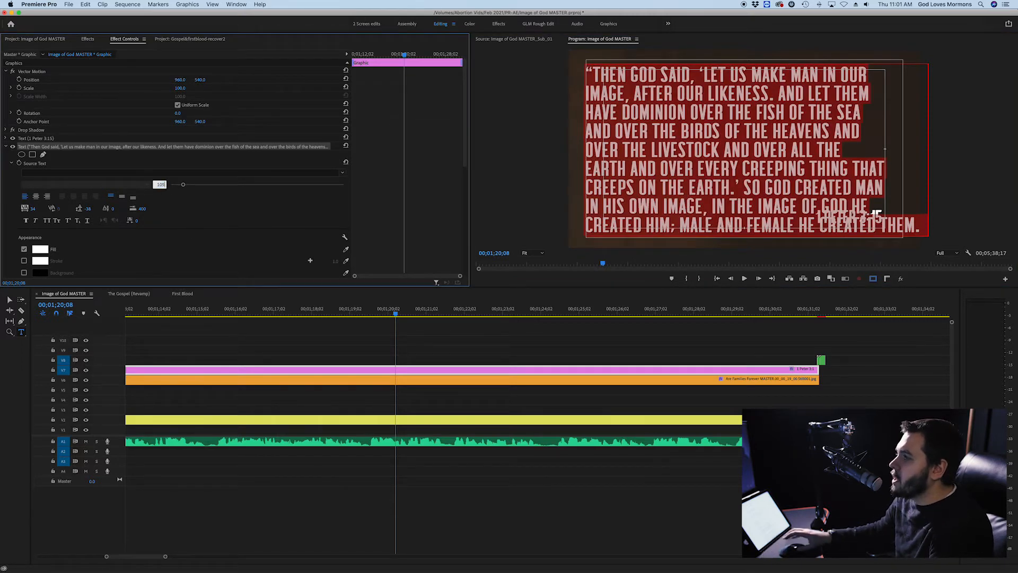
{"action": "key", "text": "Return"}
Try tighter tracking on the entire verse text and set it back to 34.
{"action": "left_click", "coordinate": [667, 109]}
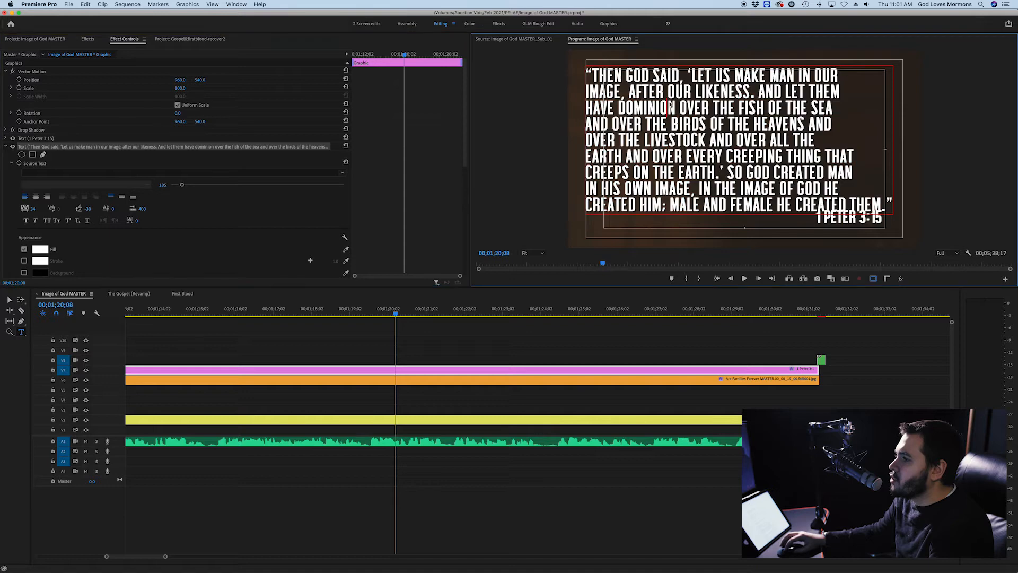
{"action": "key", "text": "super+a"}
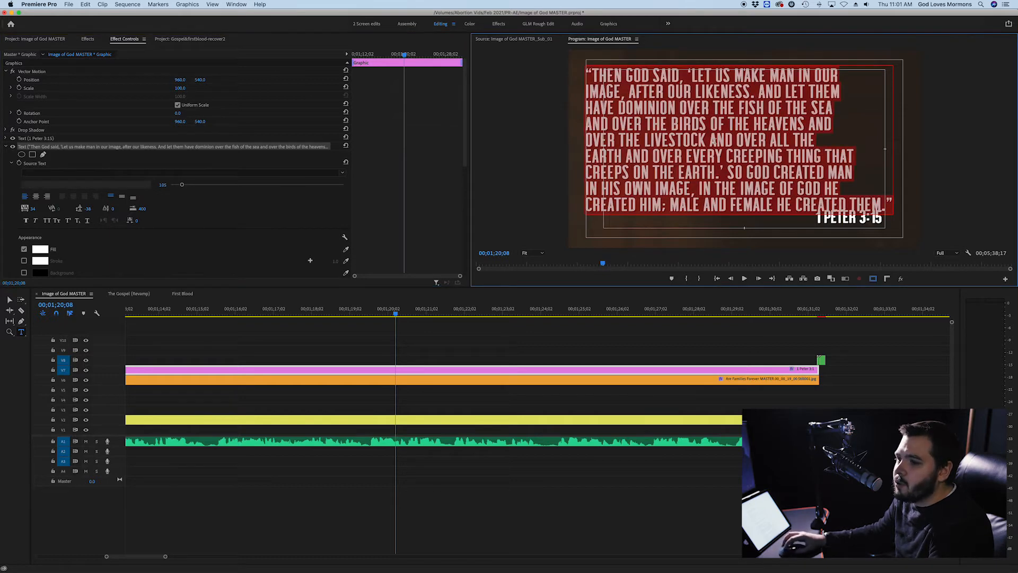
{"action": "left_click", "coordinate": [33, 209]}
{"action": "left_click_drag", "start_coordinate": [33, 210], "coordinate": [8, 210]}
{"action": "left_click", "coordinate": [35, 209]}
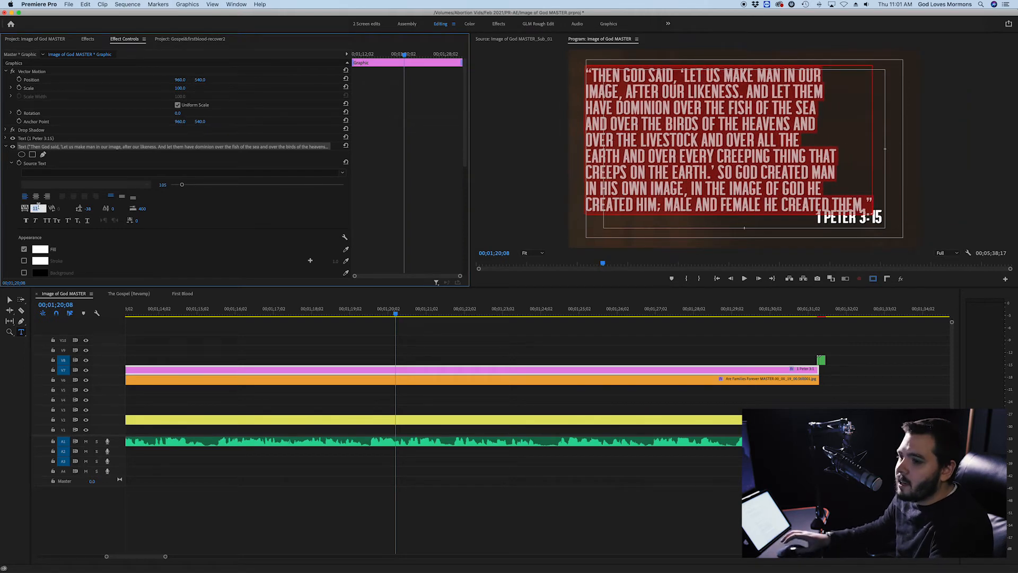
{"action": "type", "text": "34"}
{"action": "key", "text": "Return"}
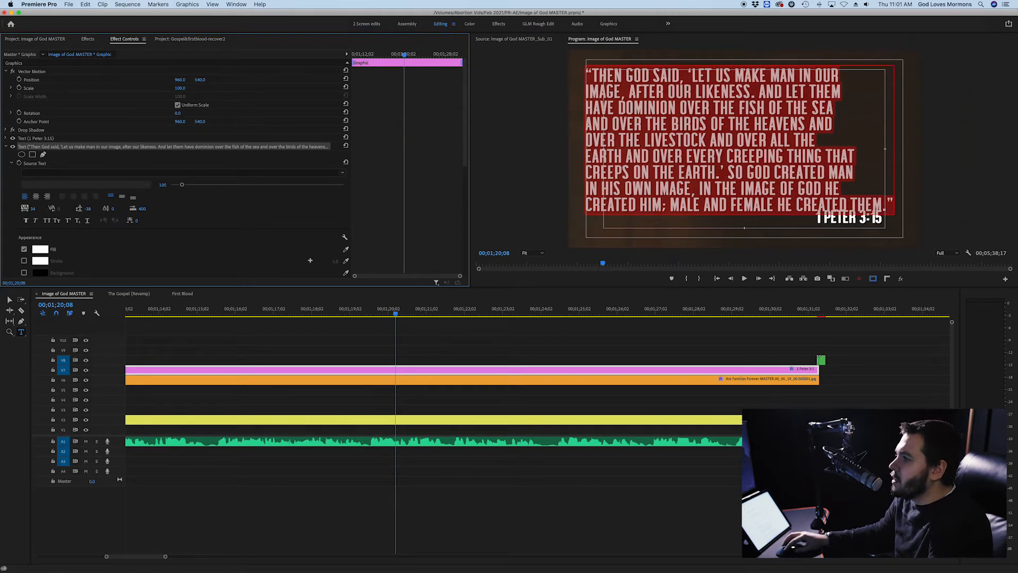
Increase the leading of the entire verse text slightly and save the project.
{"action": "left_click_drag", "start_coordinate": [87, 209], "coordinate": [42, 209]}
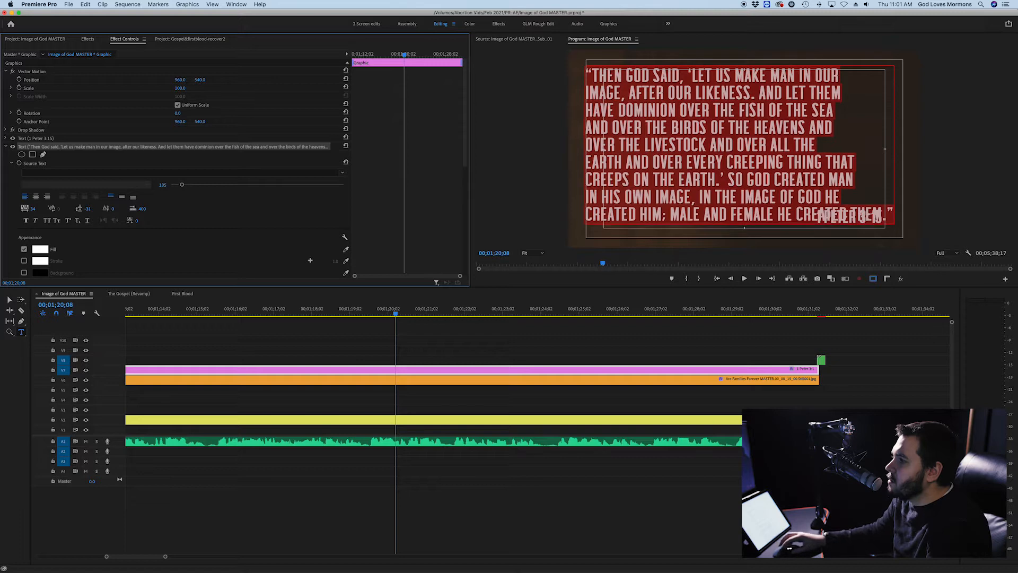
{"action": "left_click", "coordinate": [595, 89]}
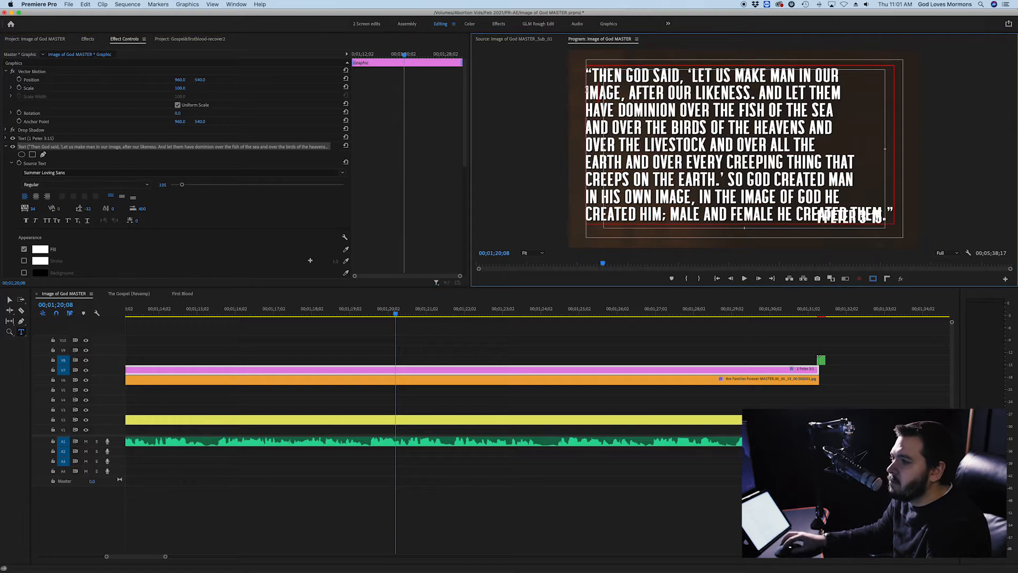
{"action": "key", "text": "super+a"}
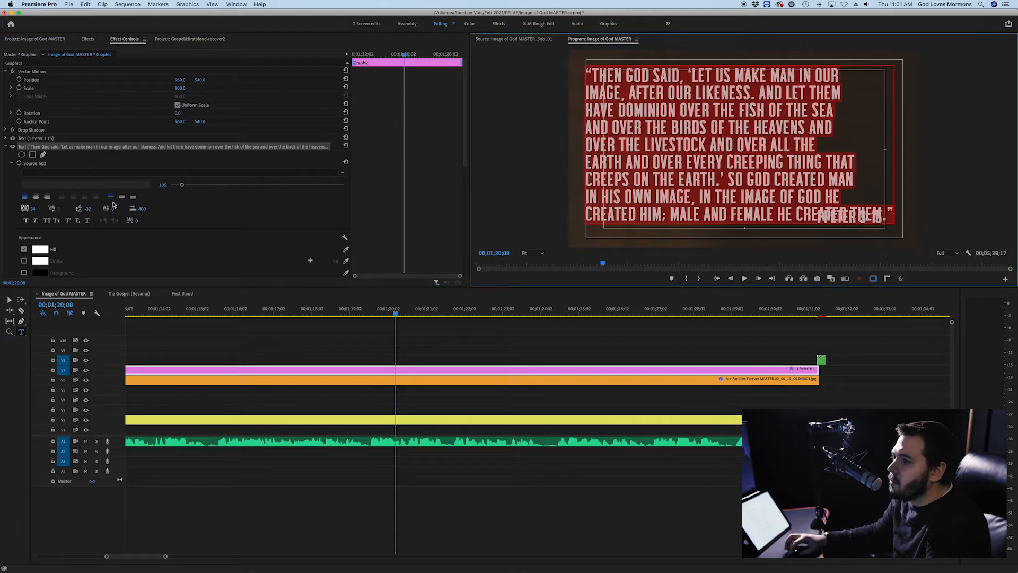
{"action": "left_click_drag", "start_coordinate": [88, 209], "coordinate": [86, 208]}
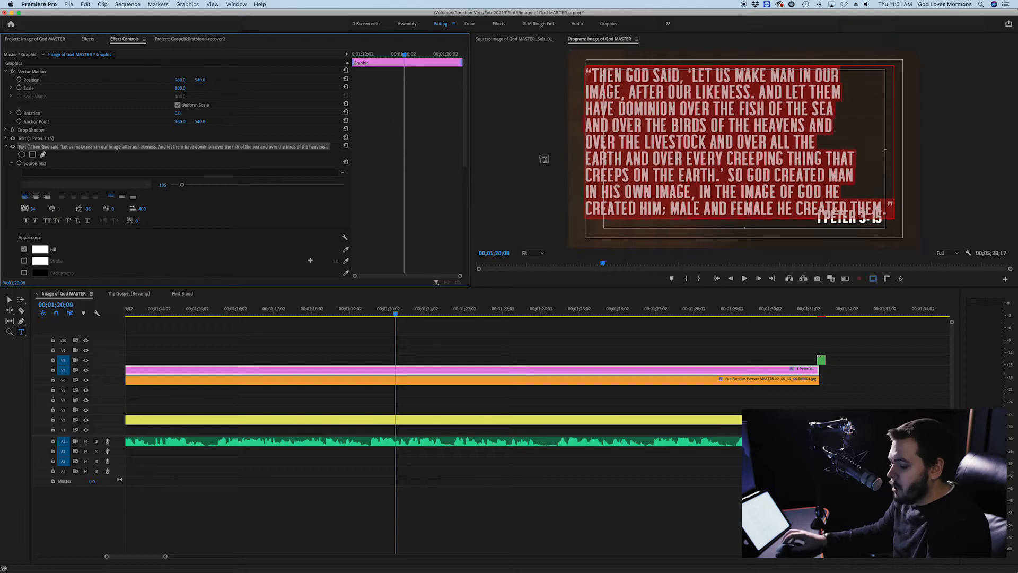
{"action": "left_click", "coordinate": [654, 142]}
{"action": "key", "text": "super+s"}
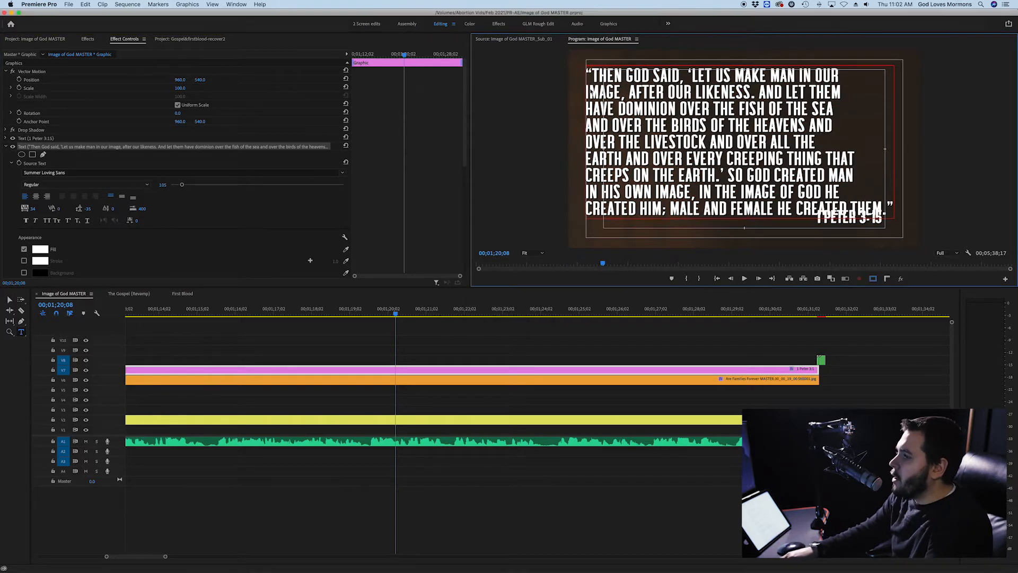
Reflow the first two verse lines so they end at "OUR IMAGE," and "HAVE DOMINION".
{"action": "left_click", "coordinate": [587, 92]}
{"action": "key", "text": "BackSpace"}
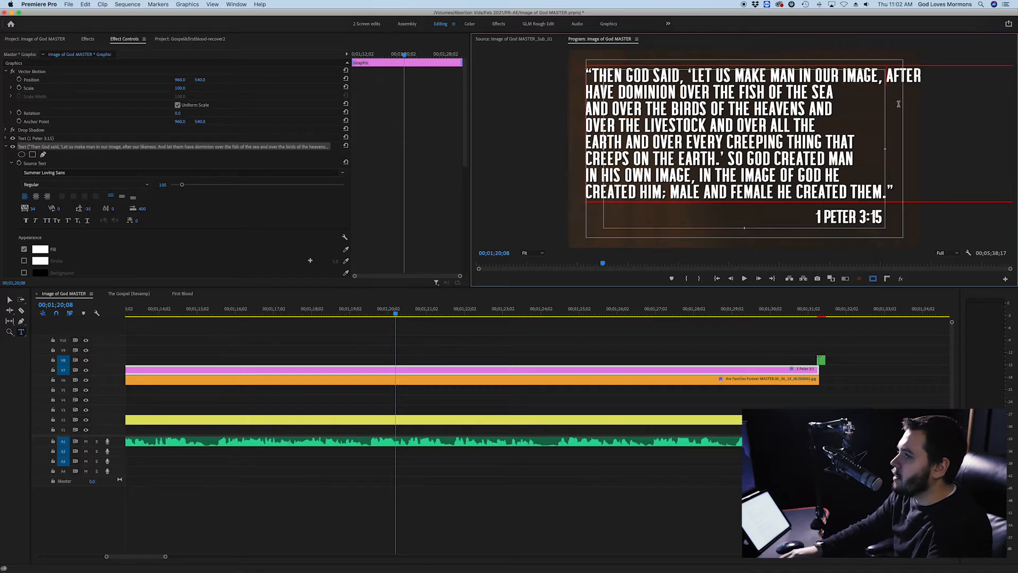
{"action": "key", "text": "Return"}
{"action": "key", "text": "BackSpace"}
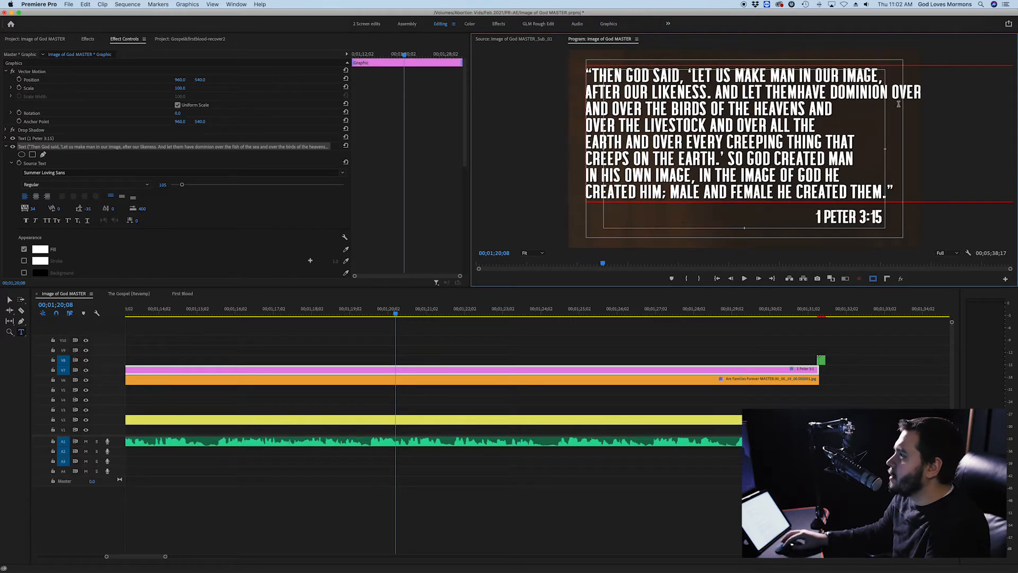
{"action": "left_click", "coordinate": [898, 92]}
{"action": "key", "text": "Return"}
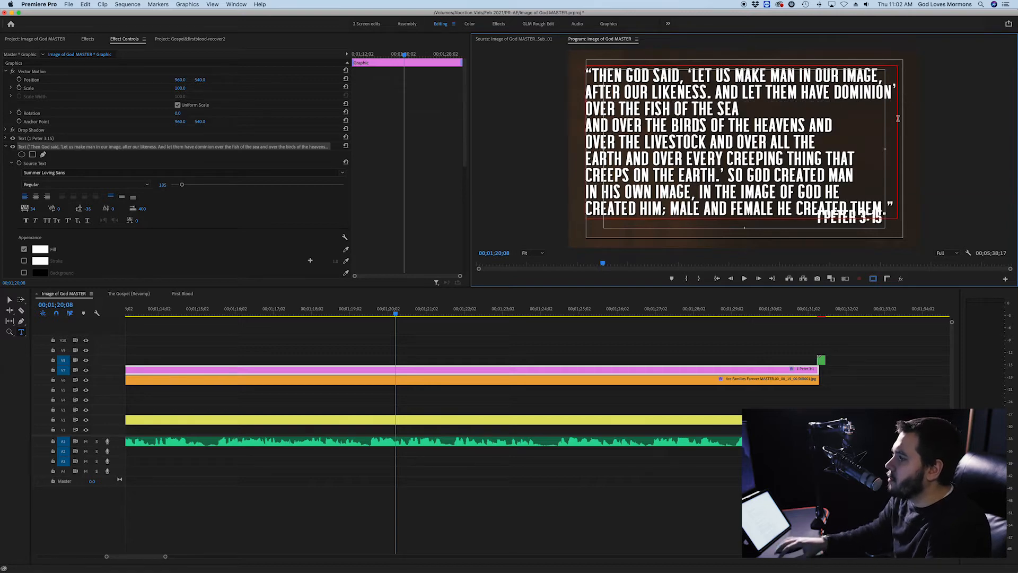
Delete the stray apostrophe after "DOMINION" at the end of the second verse line.
{"action": "key", "text": "Left"}
{"action": "key", "text": "Left"}
{"action": "left_click", "coordinate": [897, 96]}
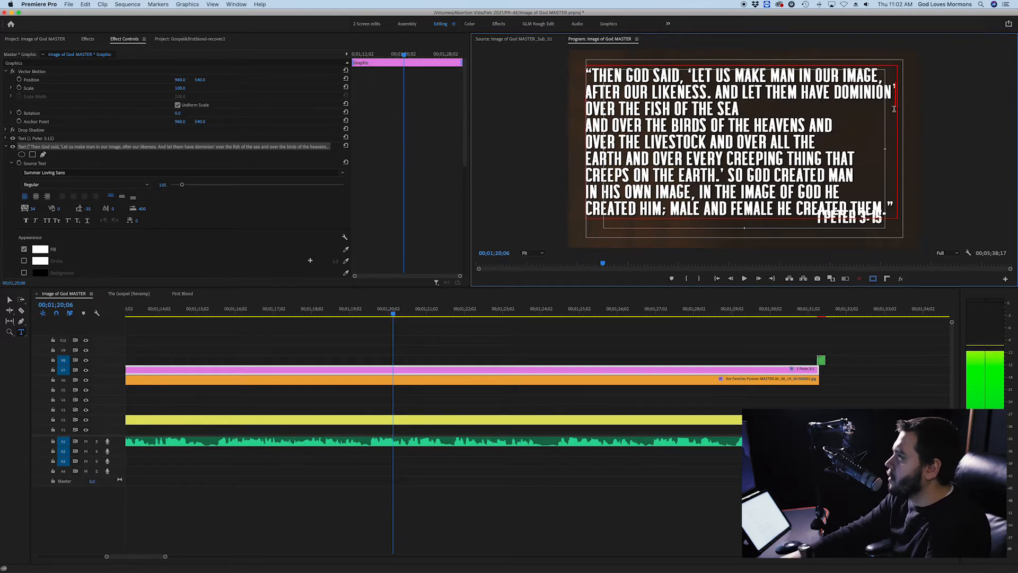
{"action": "key", "text": "BackSpace"}
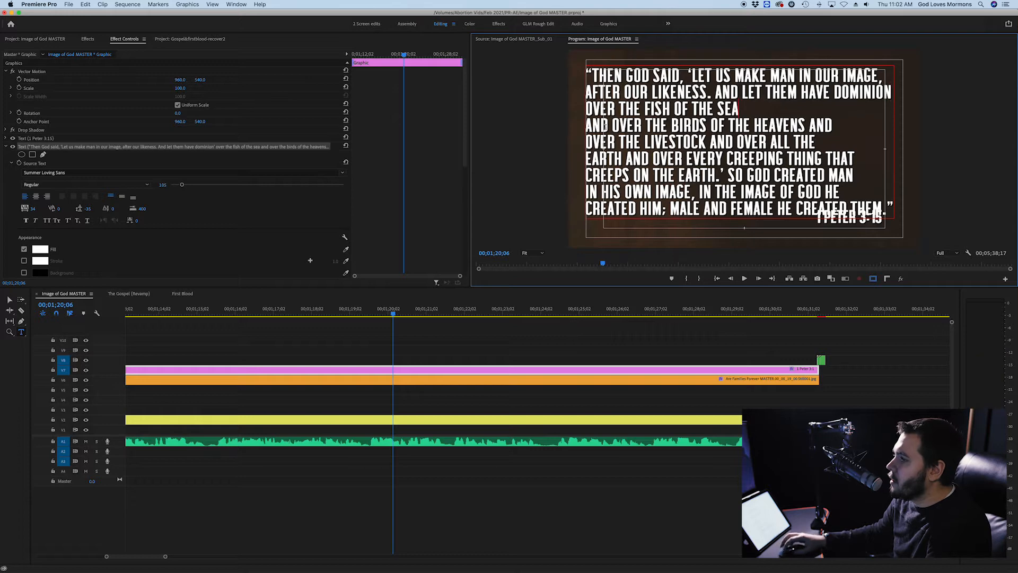
Reflow the third and fourth verse lines so they end at "THE BIRDS OF" and "AND OVER ALL".
{"action": "key", "text": "BackSpace"}
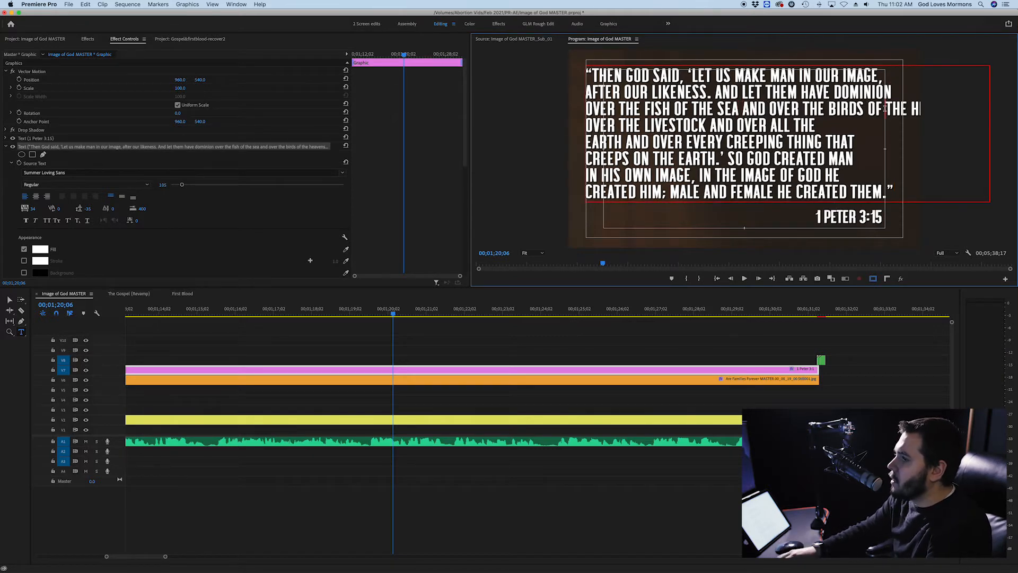
{"action": "key", "text": "Return"}
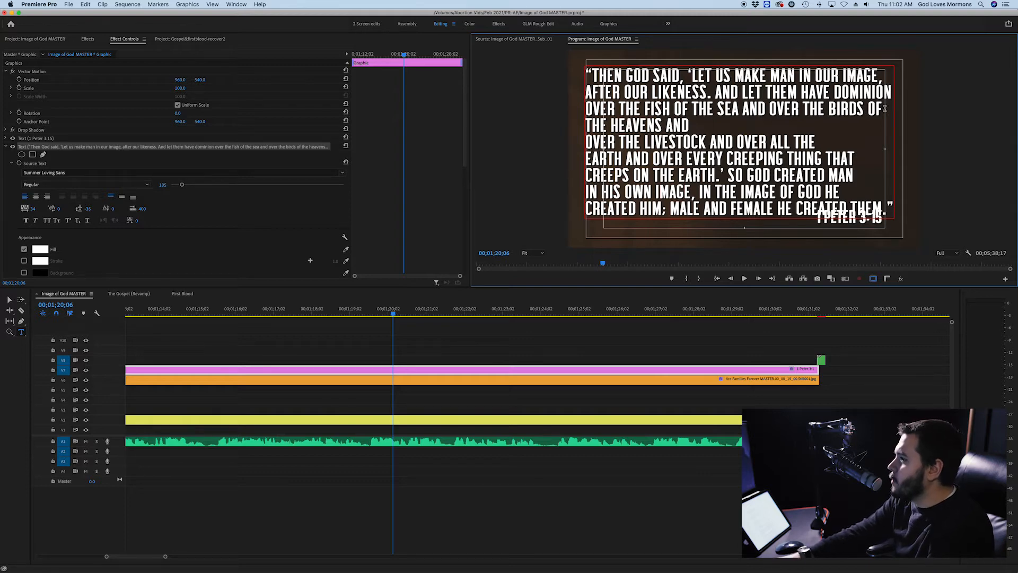
{"action": "key", "text": "BackSpace"}
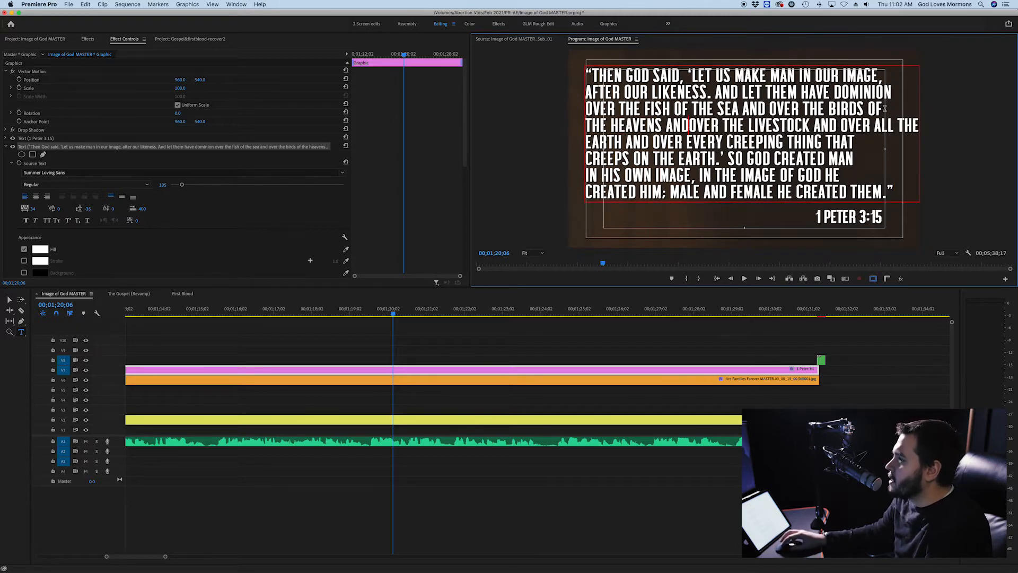
{"action": "left_click", "coordinate": [900, 120]}
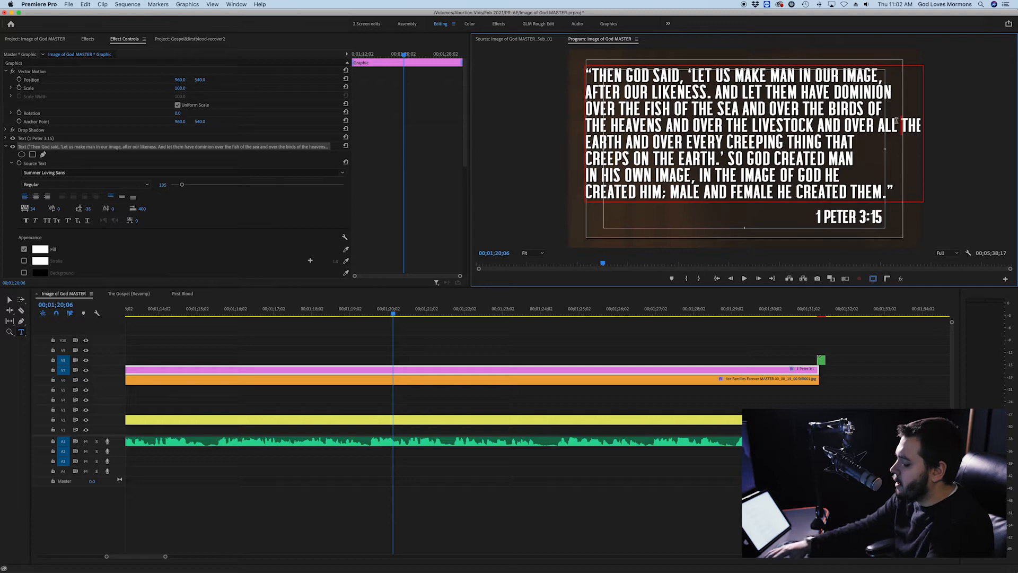
{"action": "key", "text": "BackSpace"}
{"action": "key", "text": "Return"}
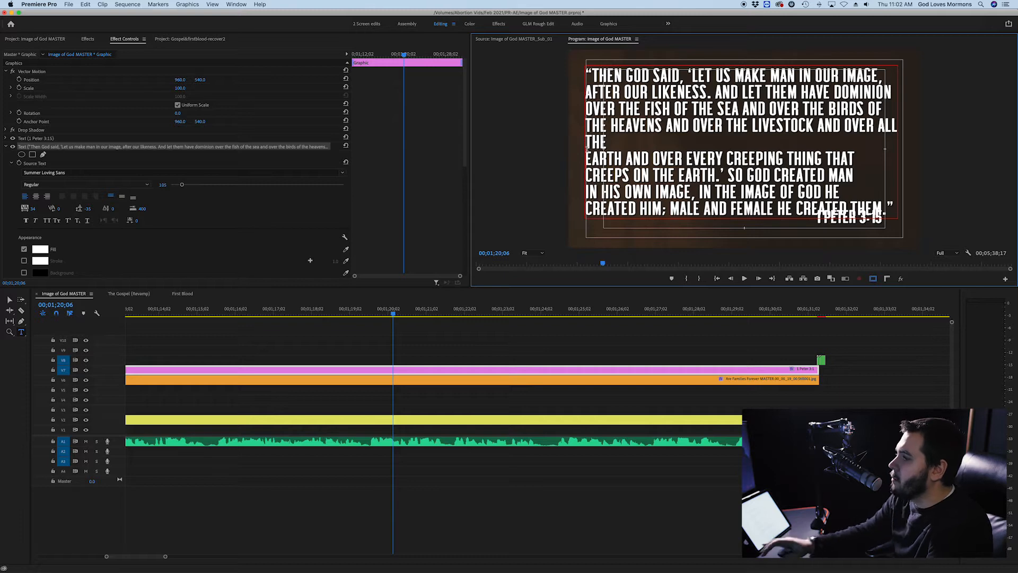
Reflow the remaining verse lines to end at "THING THAT", "IN HIS" and "CREATED HIM;", leaving "MALE AND FEMALE HE CREATED THEM.”" last.
{"action": "key", "text": "BackSpace"}
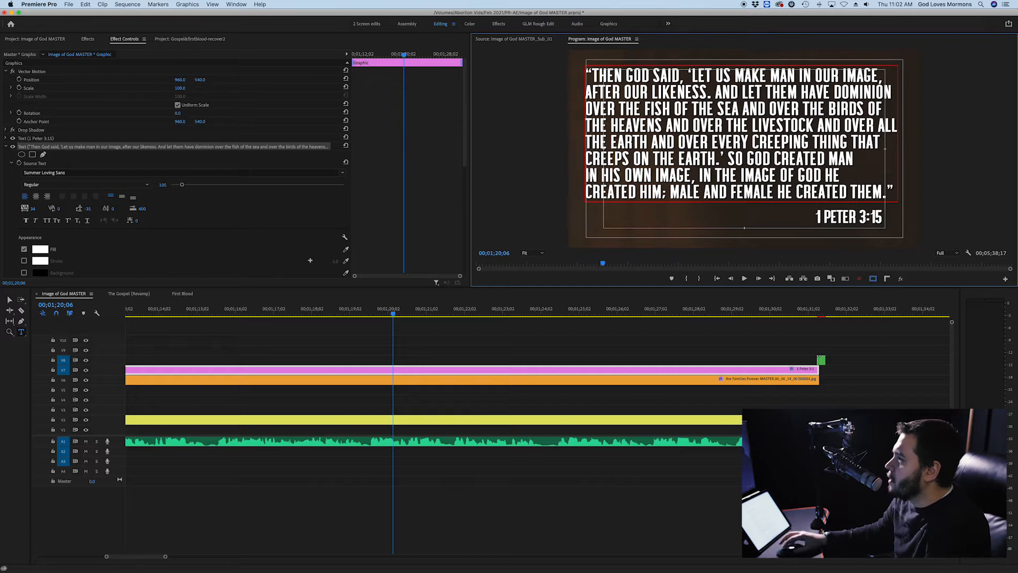
{"action": "key", "text": "BackSpace"}
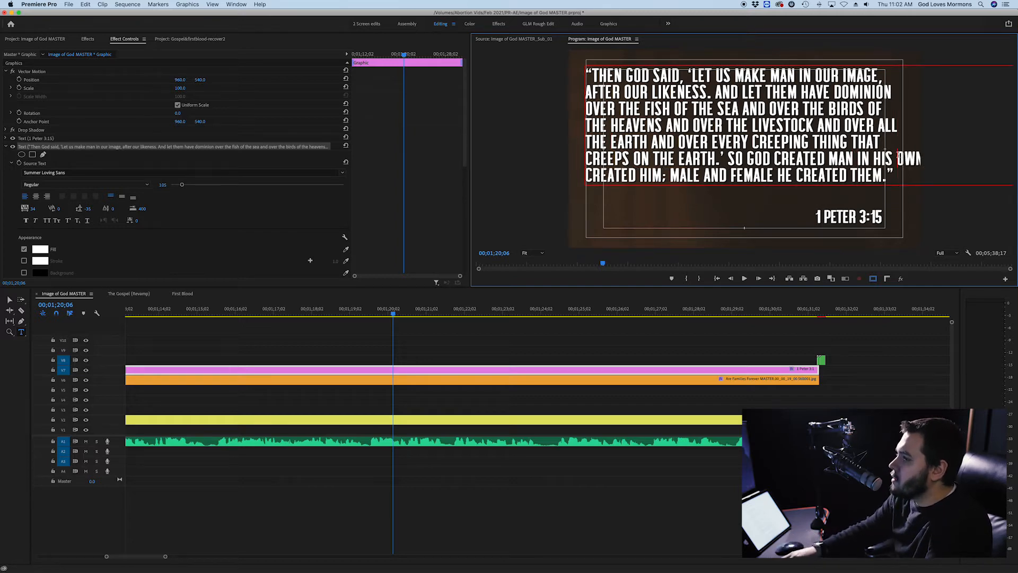
{"action": "key", "text": "BackSpace"}
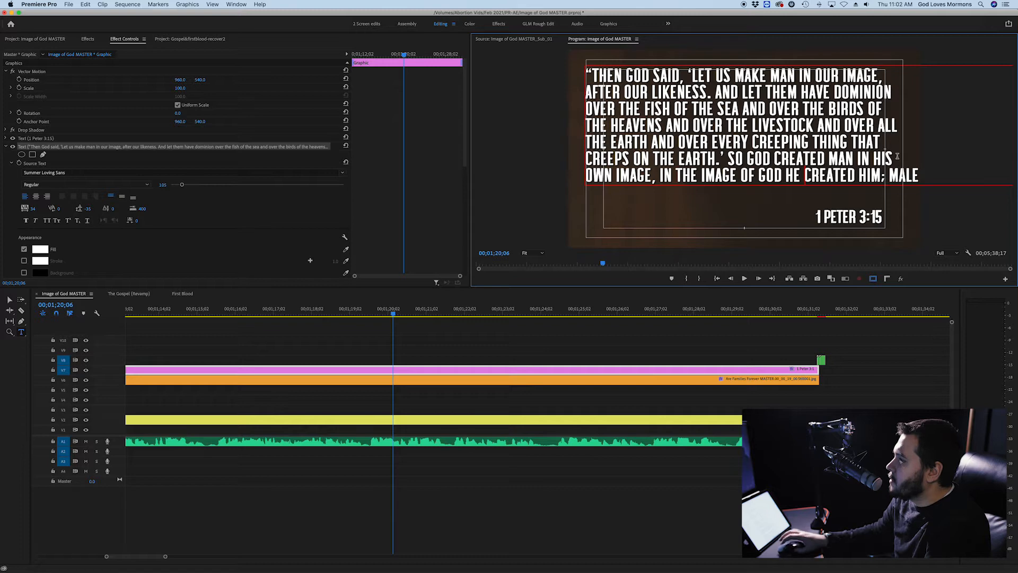
{"action": "left_click", "coordinate": [890, 171]}
{"action": "key", "text": "BackSpace"}
{"action": "key", "text": "Return"}
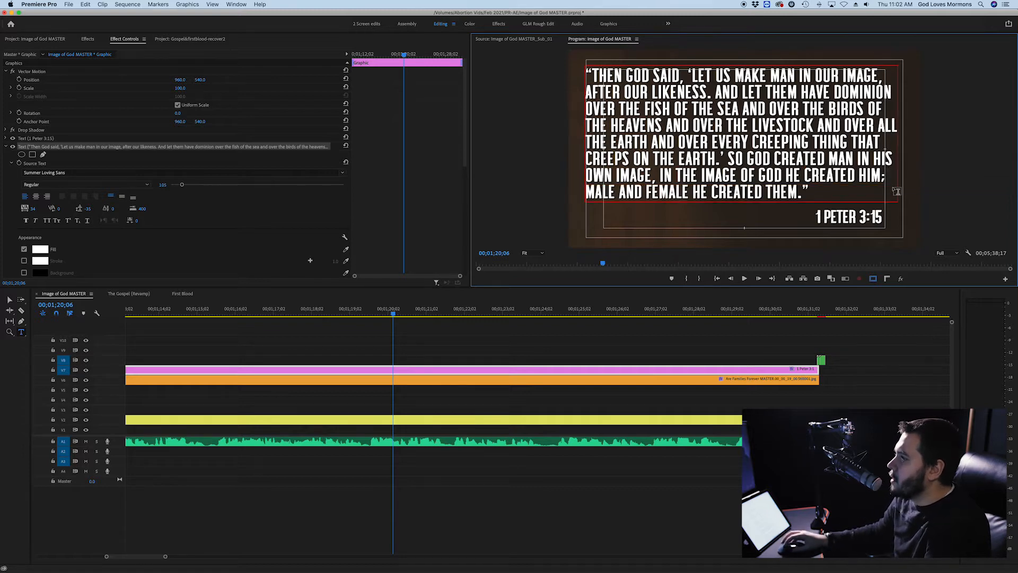
Leave text editing, save the project and select the verse text as an object to review its settings.
{"action": "key", "text": "Escape"}
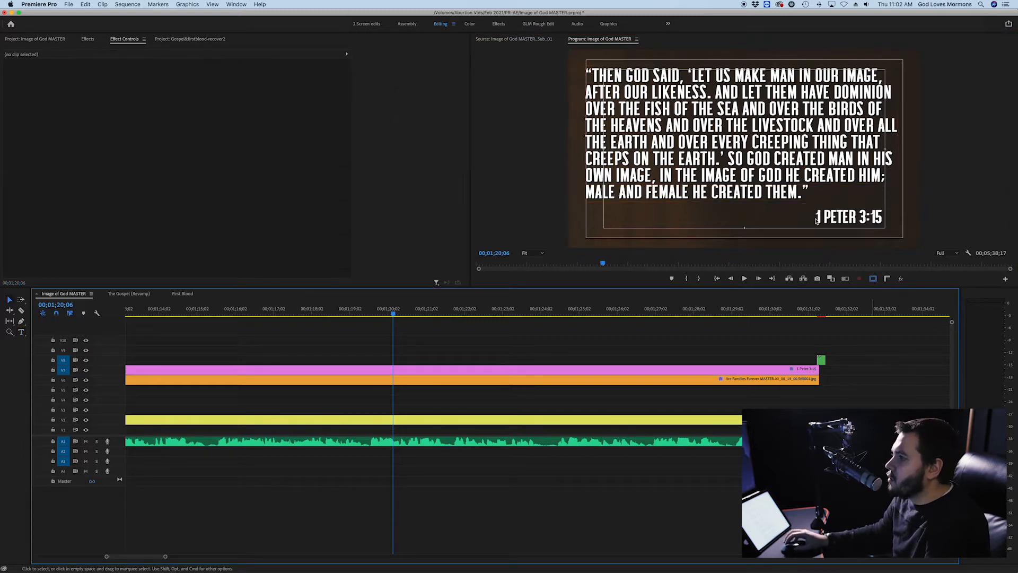
{"action": "key", "text": "super+s"}
{"action": "left_click", "coordinate": [721, 130]}
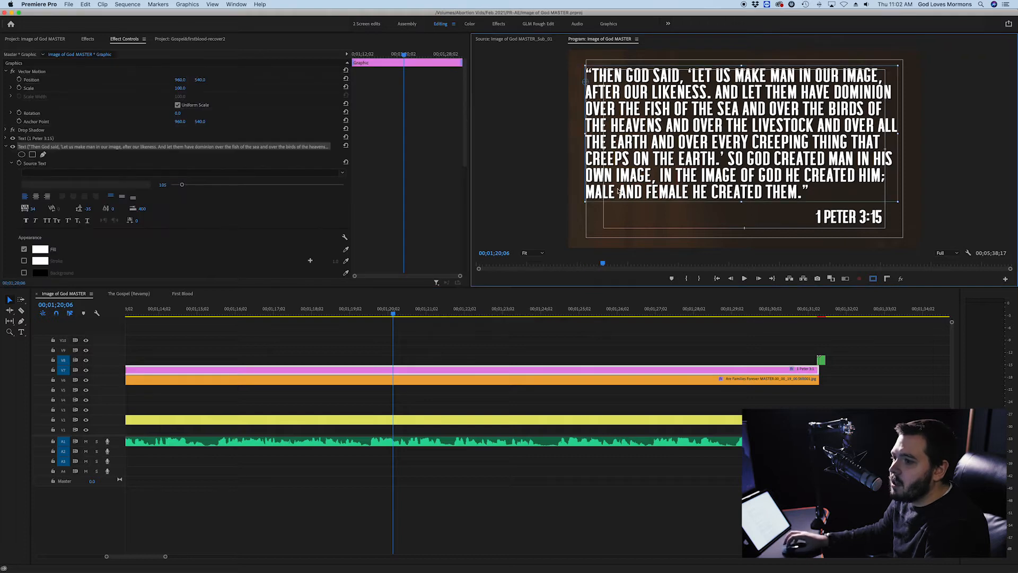
{"action": "scroll", "coordinate": [300, 206], "scroll_direction": "down", "scroll_amount": 5}
{"action": "scroll", "coordinate": [301, 206], "scroll_direction": "up", "scroll_amount": 6}
Deselect the verse text and preview the layout with the safe margins turned off, then back on.
{"action": "left_click", "coordinate": [527, 138]}
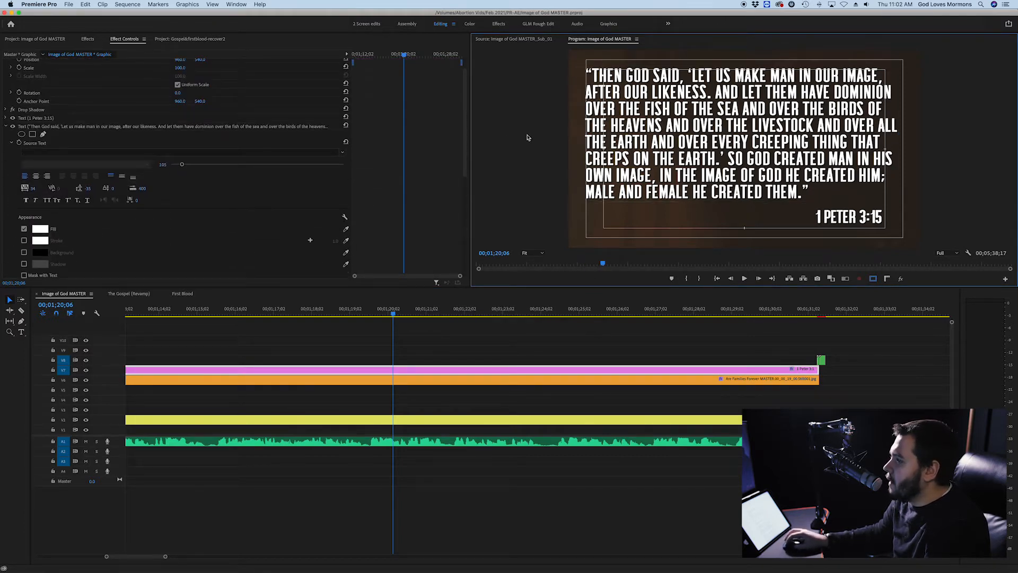
{"action": "left_click", "coordinate": [873, 279]}
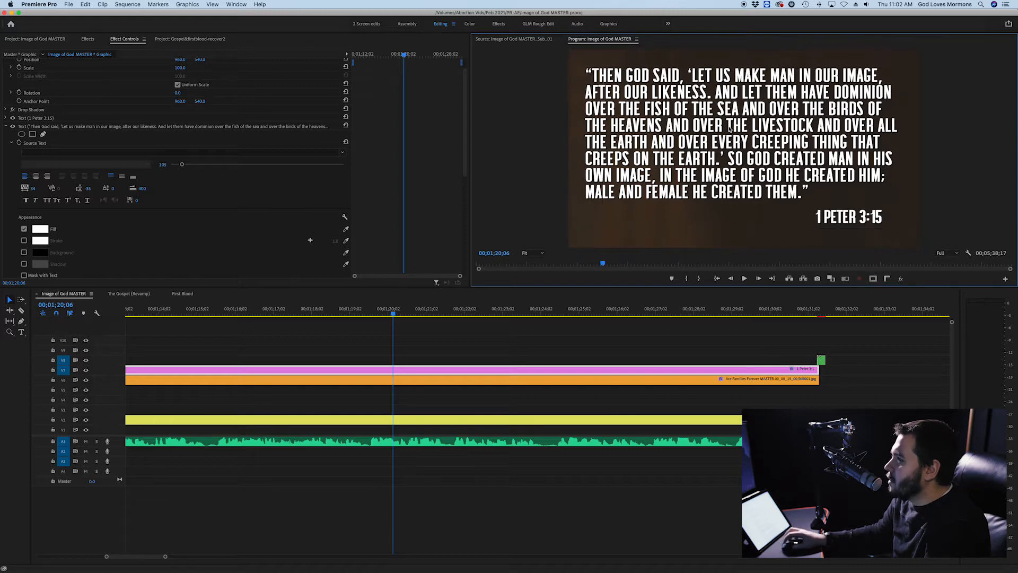
{"action": "left_click", "coordinate": [873, 279]}
Replace the 1 Peter 3:15 reference with "GENESIS 1:26-27", move it slightly down and left under the verse, and save the project.
{"action": "double_click", "coordinate": [853, 224]}
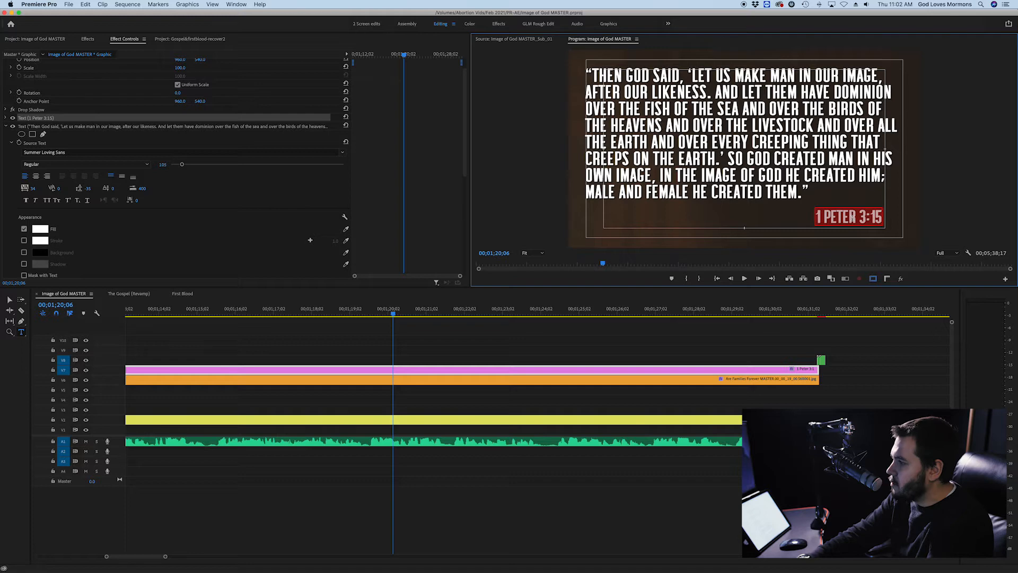
{"action": "type", "text": "GENESIS 1:26-27"}
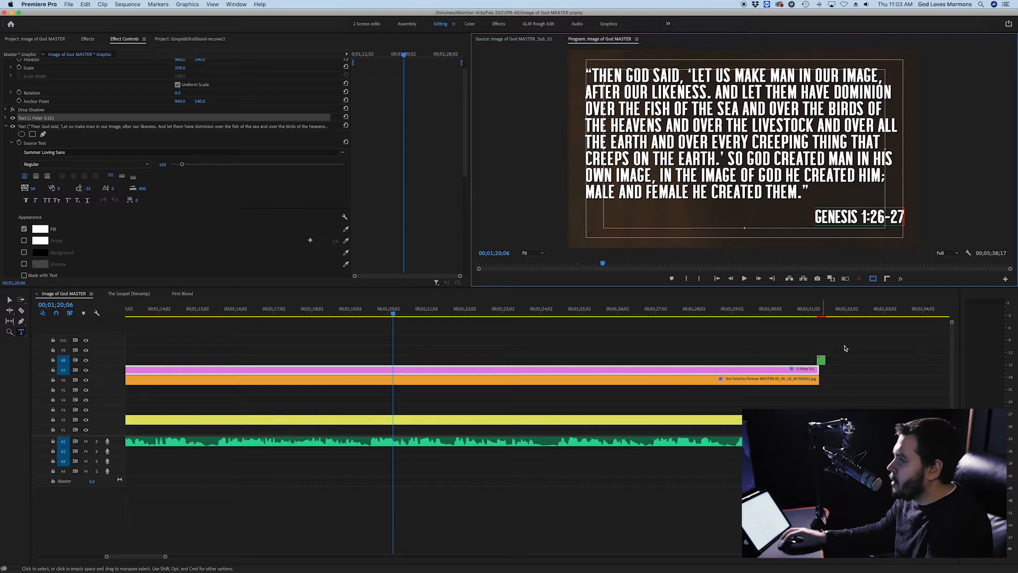
{"action": "left_click", "coordinate": [883, 349]}
{"action": "key", "text": "v"}
{"action": "left_click", "coordinate": [870, 229]}
{"action": "left_click_drag", "start_coordinate": [872, 228], "coordinate": [865, 227]}
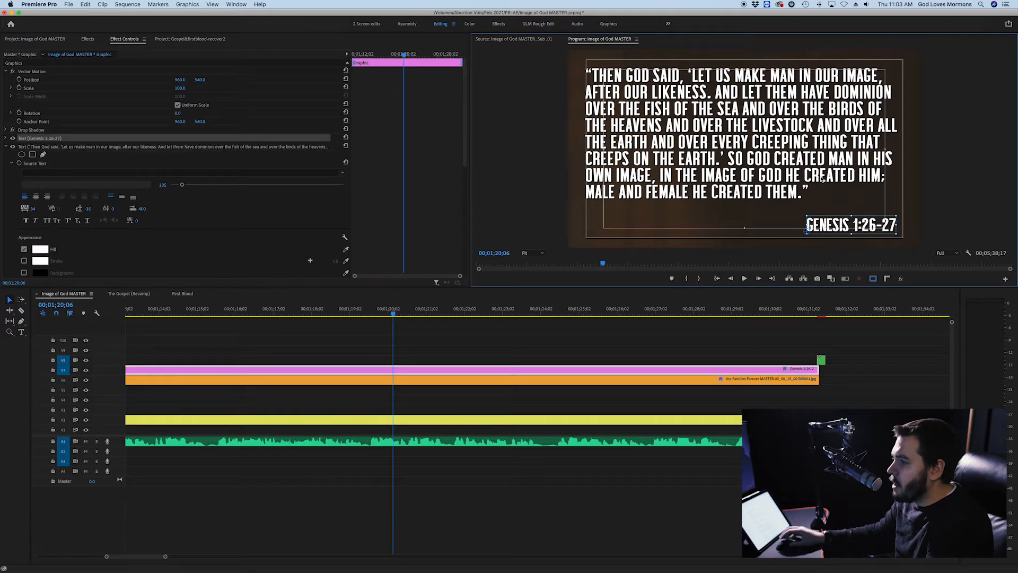
{"action": "key", "text": "super+s"}
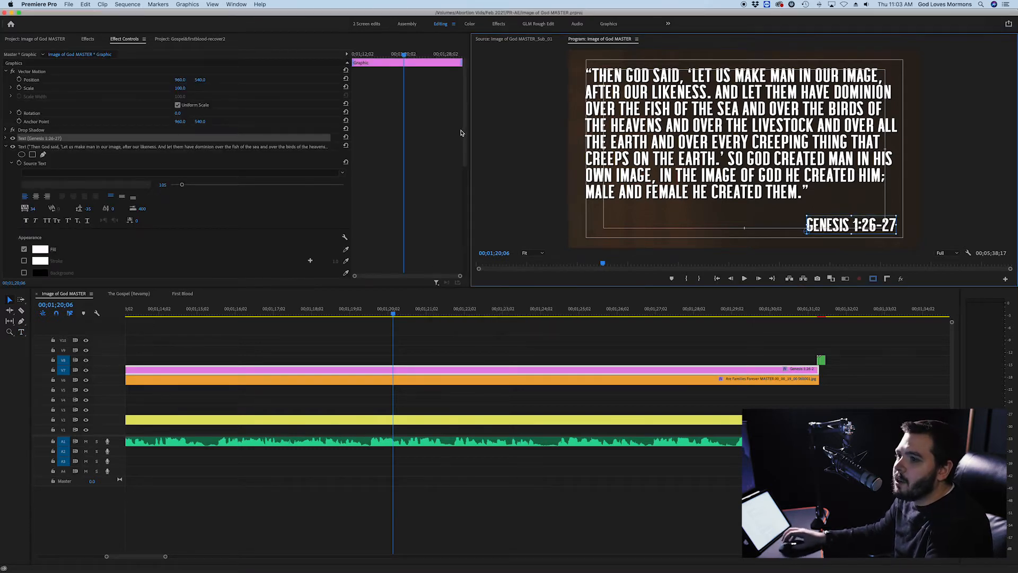
Open Essential Graphics, dock it alongside Effect Controls, and show the editing settings of the selected reference text.
{"action": "left_click", "coordinate": [248, 3]}
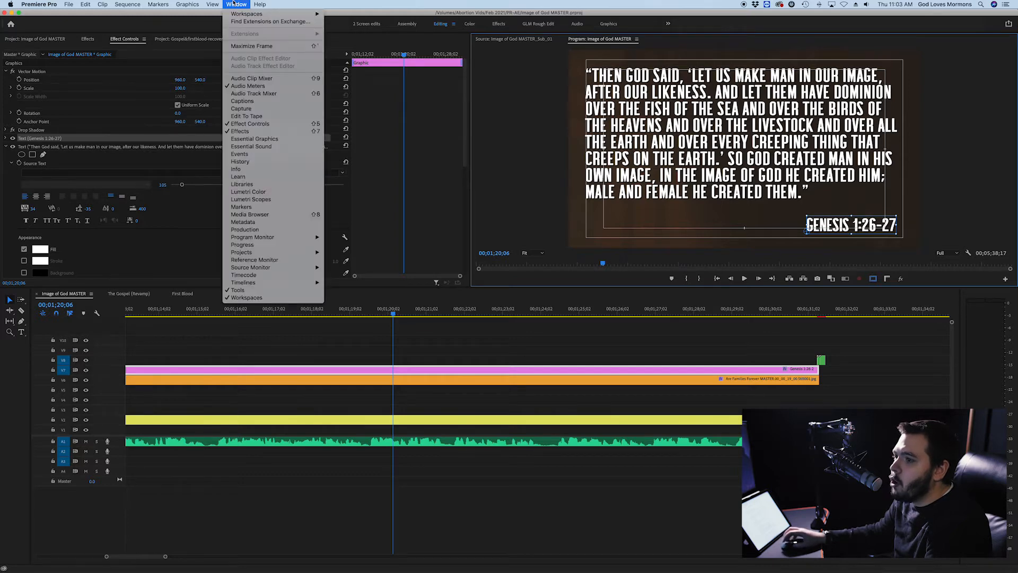
{"action": "left_click", "coordinate": [255, 139]}
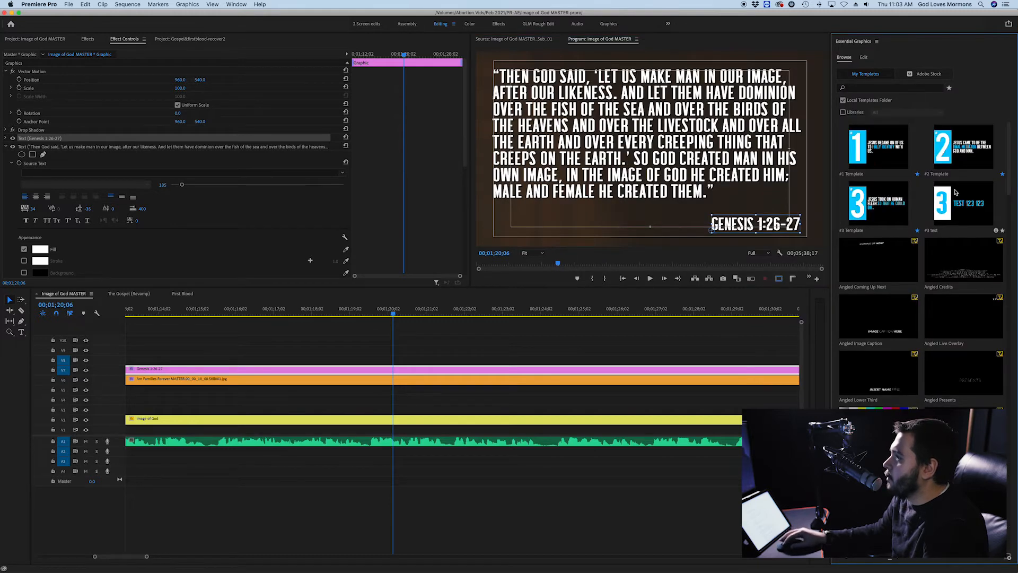
{"action": "left_click_drag", "start_coordinate": [855, 43], "coordinate": [162, 83]}
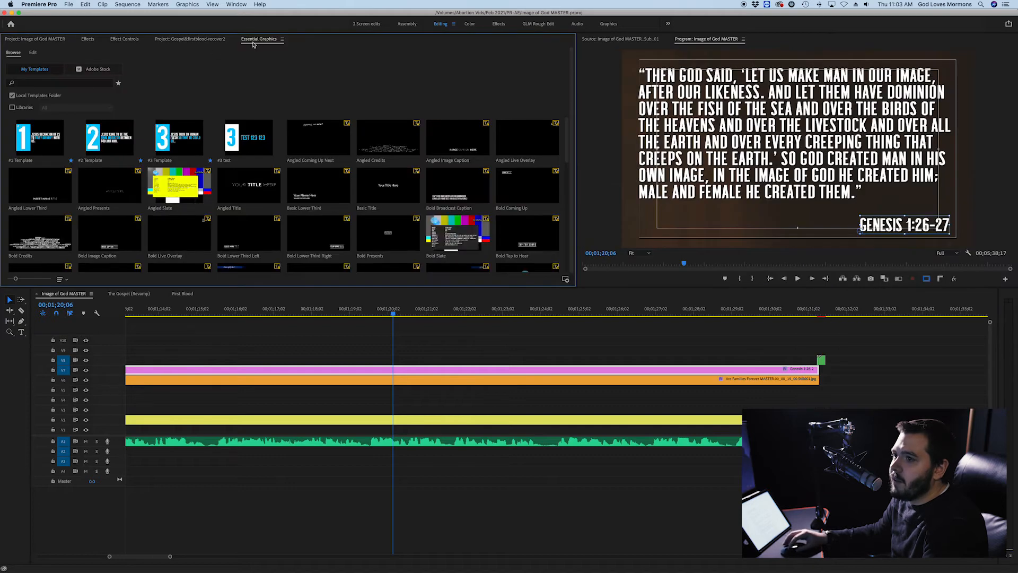
{"action": "left_click", "coordinate": [32, 53]}
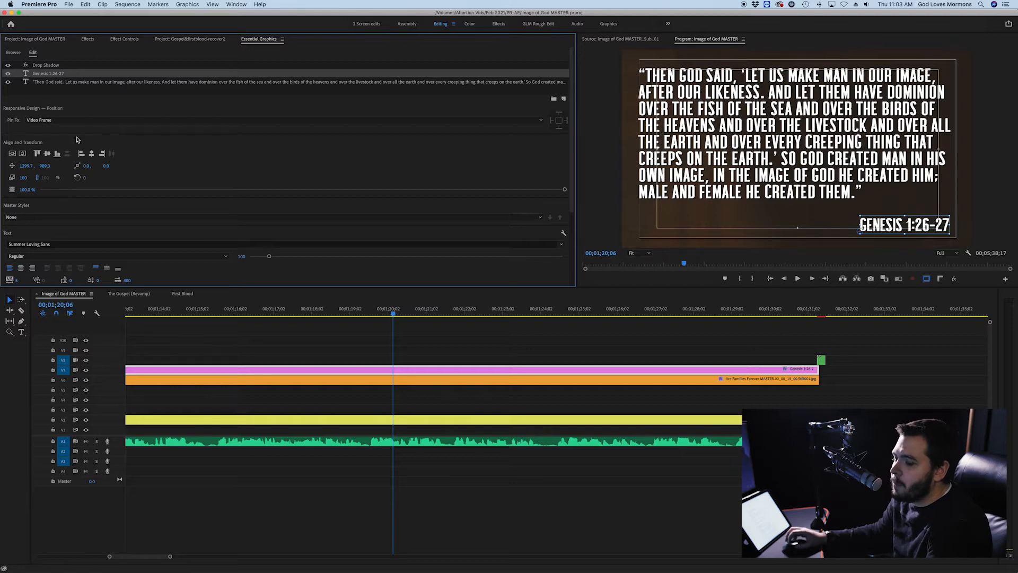
{"action": "scroll", "coordinate": [216, 167], "scroll_direction": "down", "scroll_amount": 5}
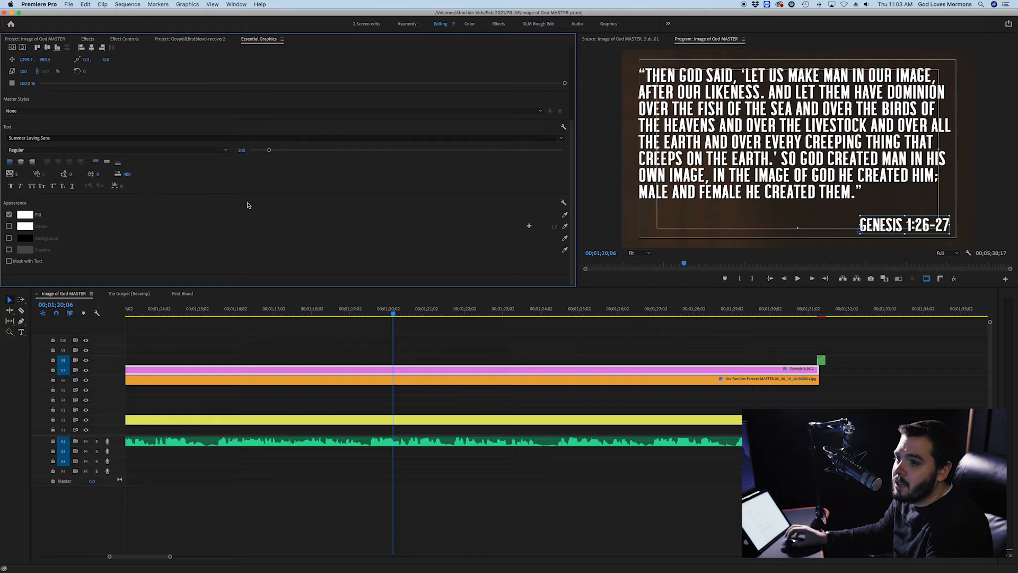
{"action": "scroll", "coordinate": [249, 204], "scroll_direction": "up", "scroll_amount": 5}
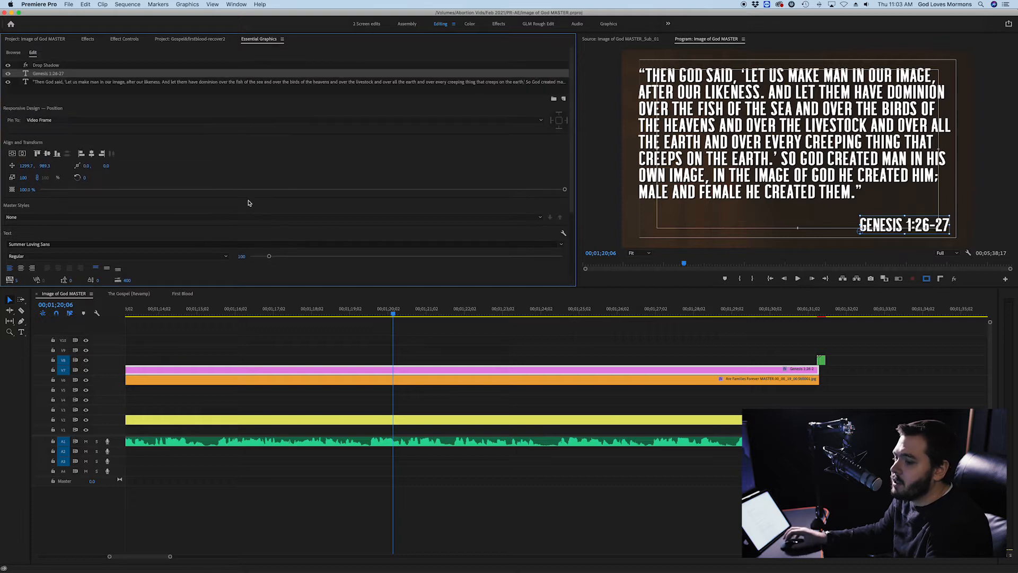
Center the verse text vertically and horizontally in the frame, and check it deselected with the safe margins hidden.
{"action": "left_click", "coordinate": [45, 84]}
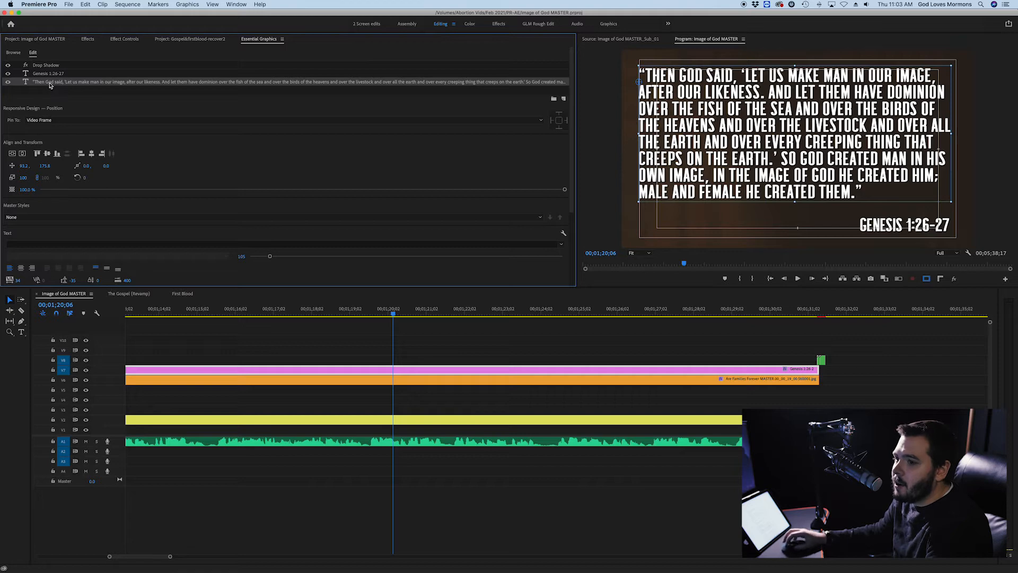
{"action": "left_click", "coordinate": [13, 156]}
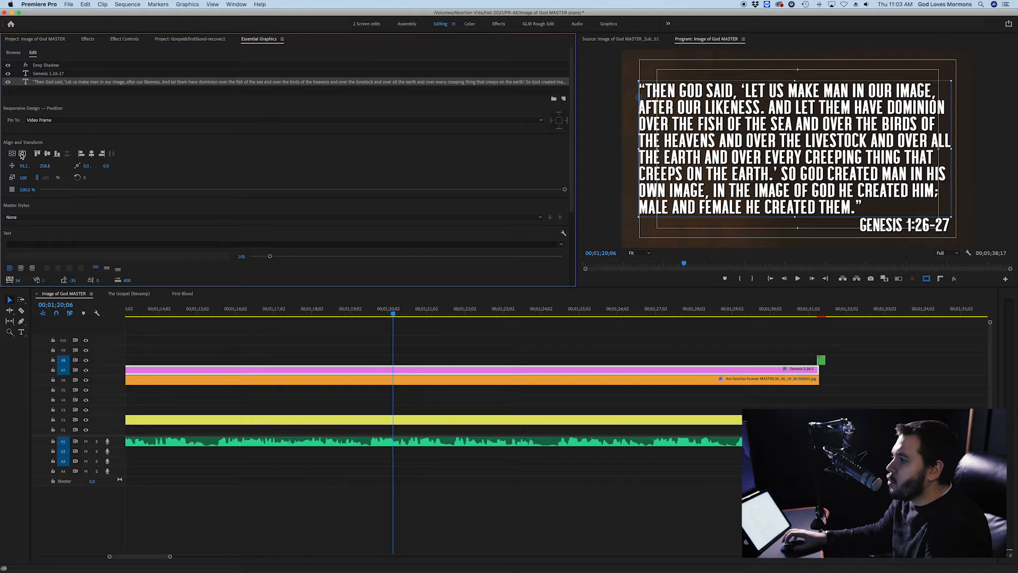
{"action": "left_click", "coordinate": [22, 153]}
{"action": "left_click", "coordinate": [822, 236]}
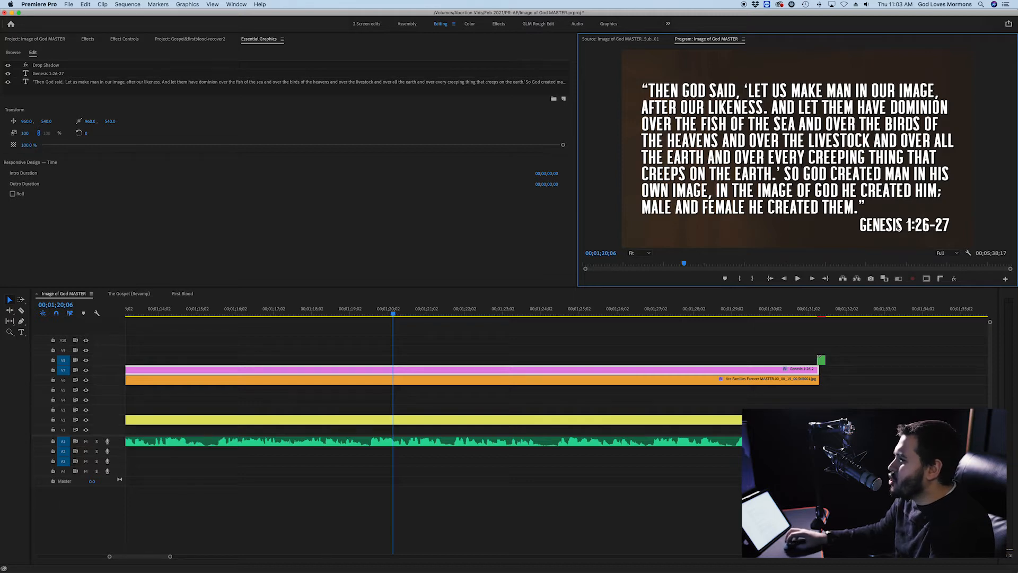
Move the verse text slightly up and nudge the Genesis reference beneath it to open a gap, and save the project.
{"action": "left_click", "coordinate": [836, 159]}
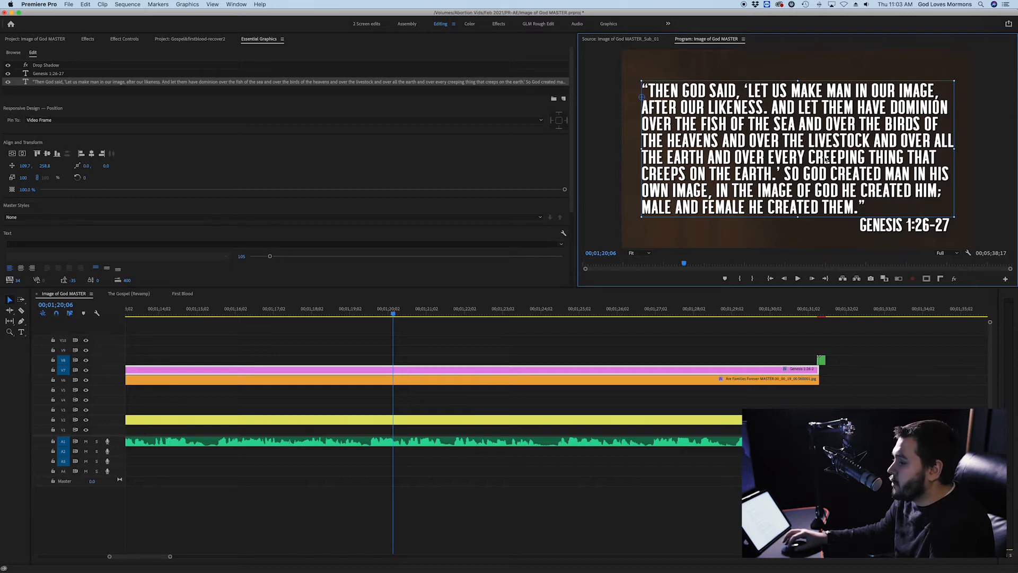
{"action": "left_click_drag", "start_coordinate": [826, 159], "coordinate": [855, 152]}
{"action": "left_click", "coordinate": [851, 237]}
{"action": "left_click_drag", "start_coordinate": [883, 225], "coordinate": [885, 223]}
{"action": "left_click", "coordinate": [894, 207]}
{"action": "key", "text": "cmd+s"}
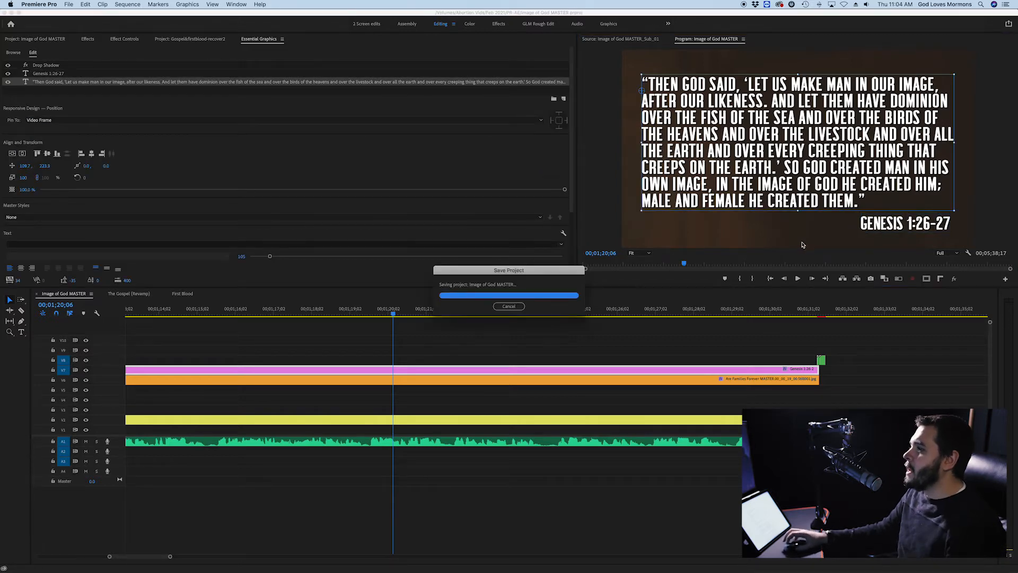
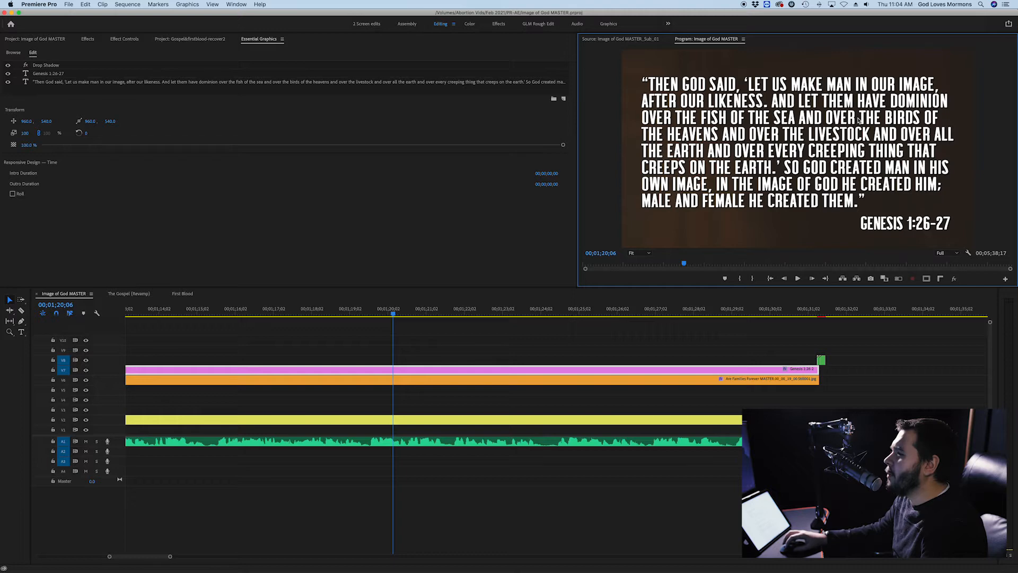
Color the phrase "LET US MAKE MAN IN OUR IMAGE" in the first verse line muted gold, CFC16E.
{"action": "double_click", "coordinate": [762, 102]}
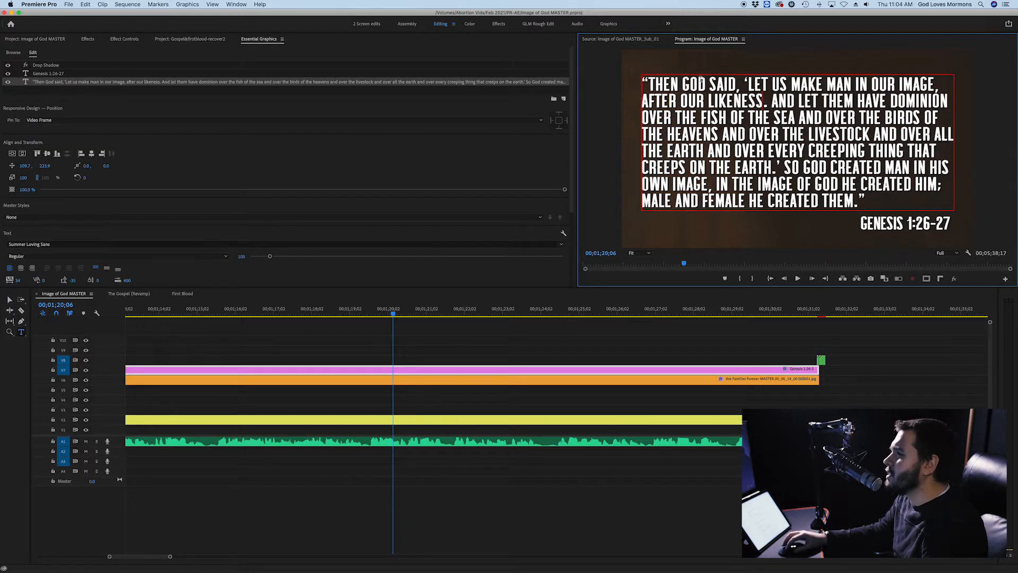
{"action": "left_click_drag", "start_coordinate": [749, 84], "coordinate": [940, 87]}
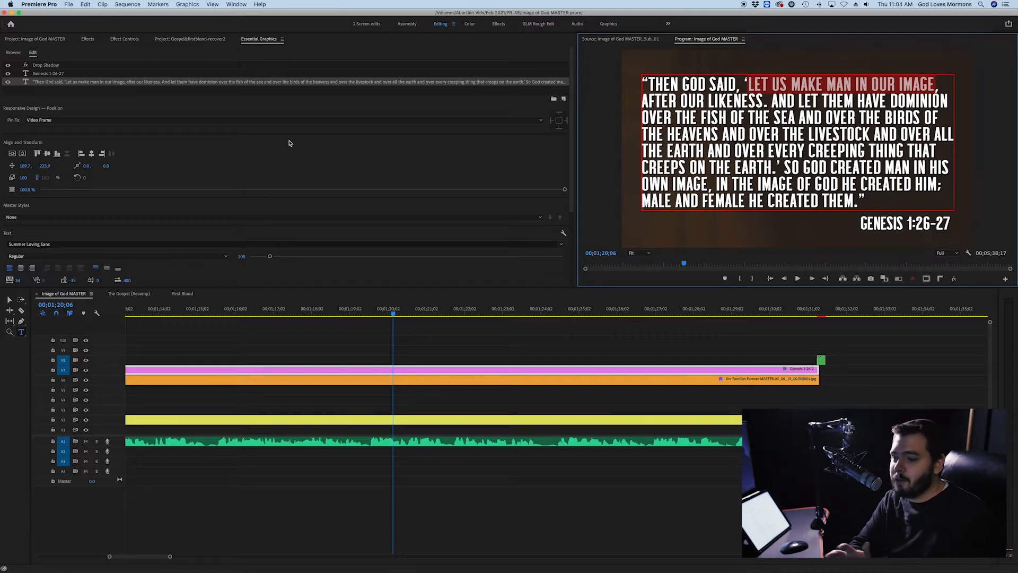
{"action": "scroll", "coordinate": [290, 143], "scroll_direction": "down", "scroll_amount": 3}
{"action": "scroll", "coordinate": [289, 143], "scroll_direction": "down", "scroll_amount": 1}
{"action": "left_click", "coordinate": [25, 234]}
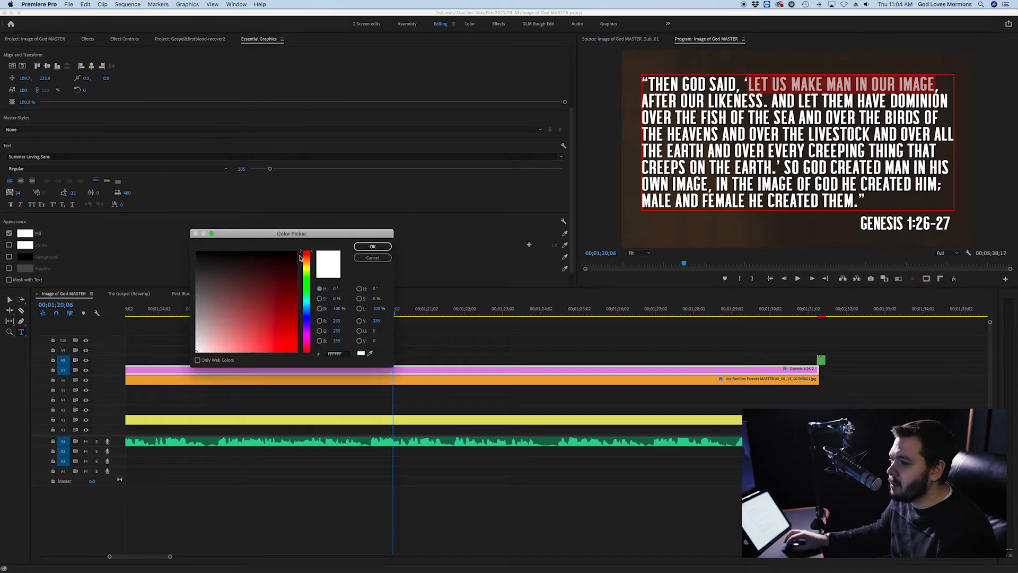
{"action": "left_click_drag", "start_coordinate": [306, 267], "coordinate": [308, 271]}
{"action": "left_click_drag", "start_coordinate": [247, 330], "coordinate": [236, 322]}
{"action": "left_click_drag", "start_coordinate": [311, 271], "coordinate": [311, 265]}
{"action": "mouse_move", "coordinate": [250, 322]}
{"action": "left_mouse_down"}
{"action": "mouse_move", "coordinate": [241, 318]}
{"action": "mouse_move", "coordinate": [235, 334]}
{"action": "left_mouse_up"}
{"action": "left_click_drag", "start_coordinate": [308, 268], "coordinate": [310, 269]}
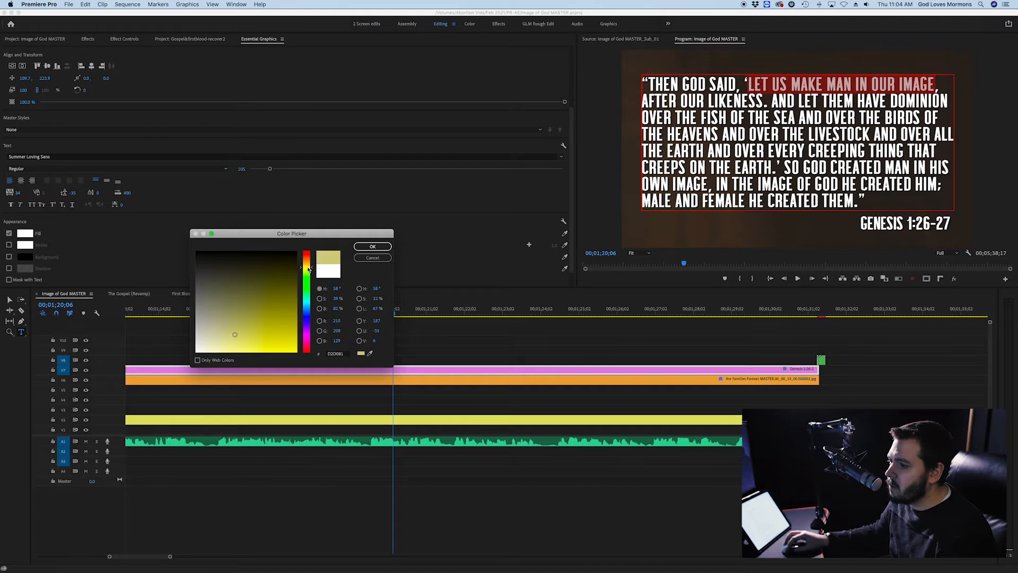
{"action": "left_click_drag", "start_coordinate": [308, 267], "coordinate": [306, 266]}
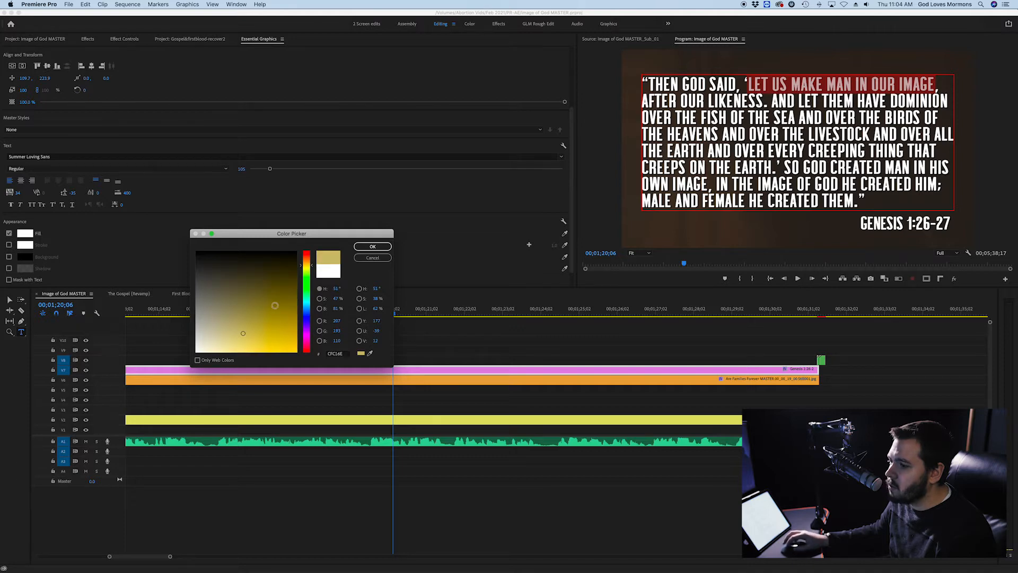
{"action": "left_click", "coordinate": [372, 246]}
{"action": "left_click", "coordinate": [787, 85]}
Set the fill of the phrase "LET US MAKE MAN IN OUR IMAGE" to bright blue and check it deselected.
{"action": "mouse_move", "coordinate": [748, 83]}
{"action": "left_mouse_down"}
{"action": "mouse_move", "coordinate": [932, 84]}
{"action": "mouse_move", "coordinate": [747, 89]}
{"action": "left_mouse_up"}
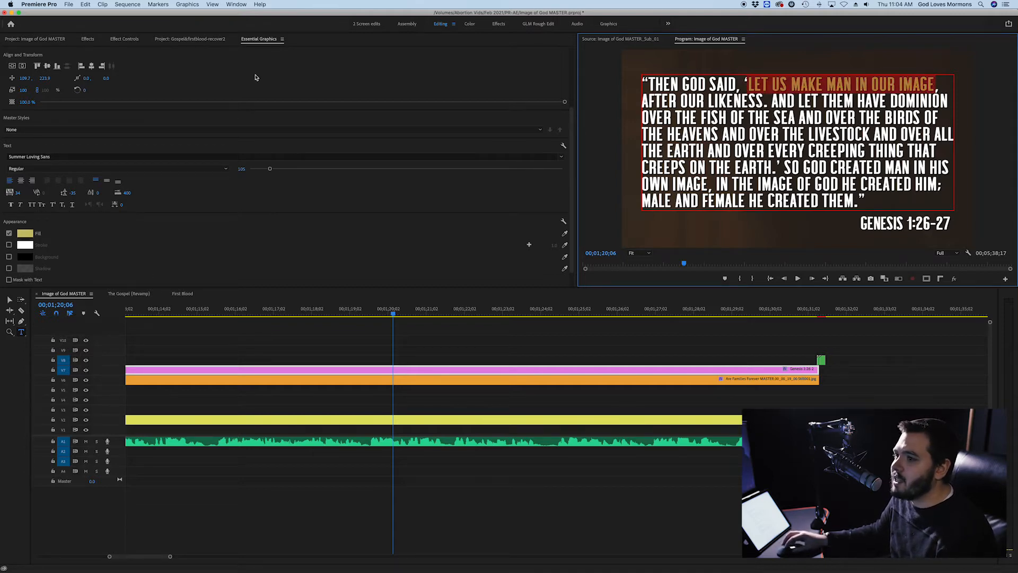
{"action": "left_click", "coordinate": [124, 39]}
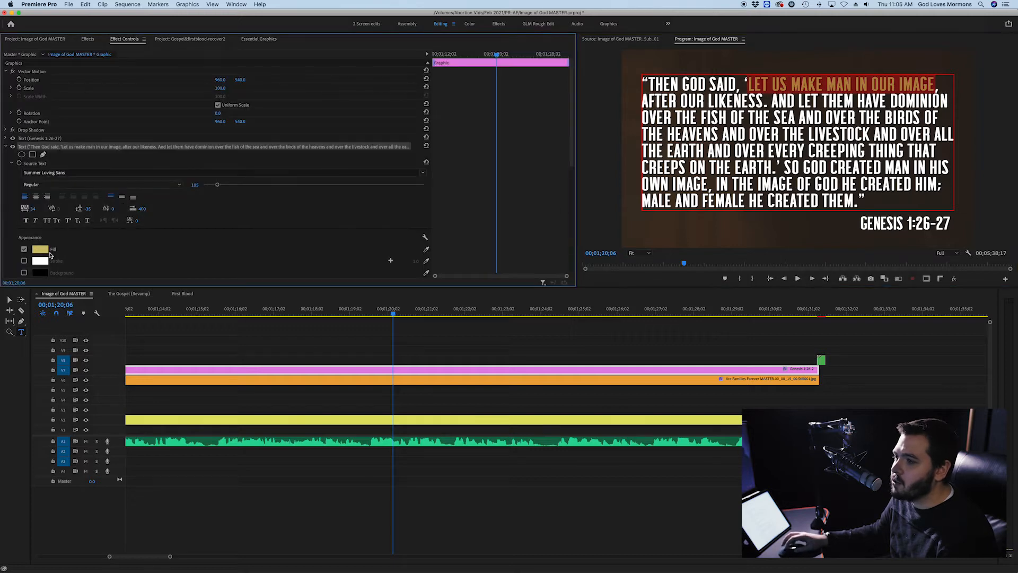
{"action": "left_click", "coordinate": [259, 39]}
{"action": "left_click", "coordinate": [26, 233]}
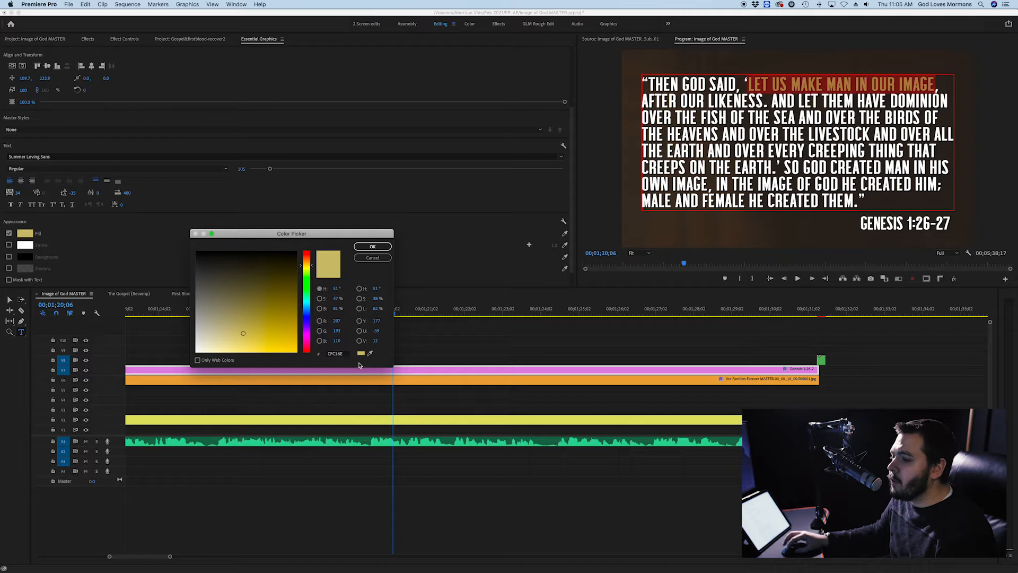
{"action": "left_click", "coordinate": [340, 354]}
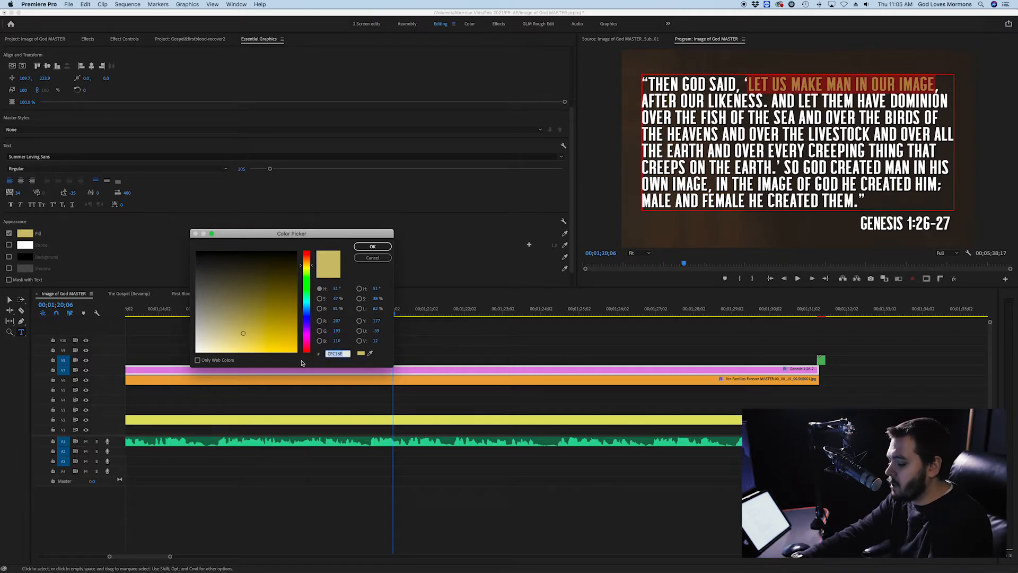
{"action": "type", "text": "00c6ff"}
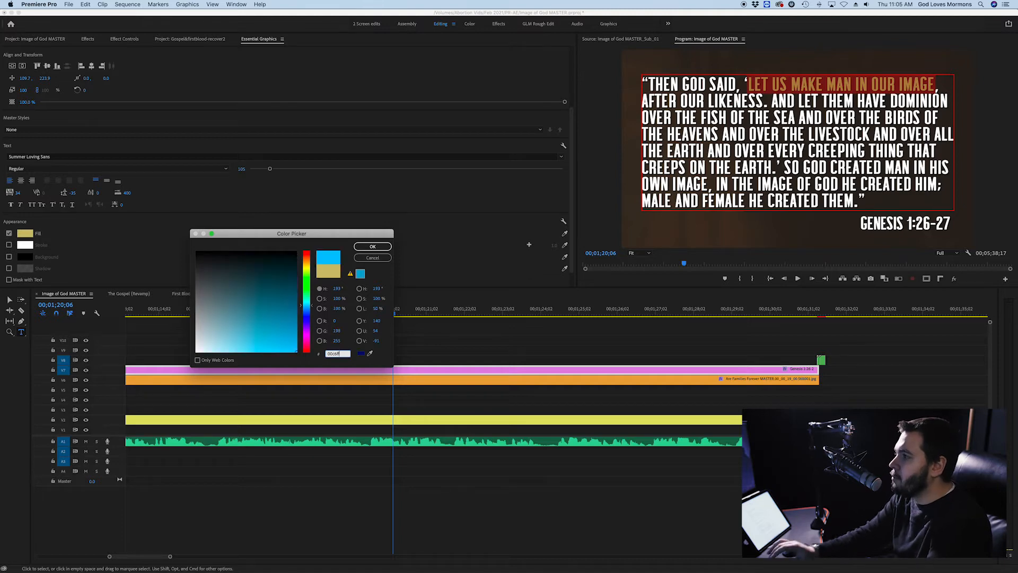
{"action": "key", "text": "Return"}
{"action": "left_click", "coordinate": [782, 109]}
{"action": "left_click_drag", "start_coordinate": [748, 84], "coordinate": [936, 86]}
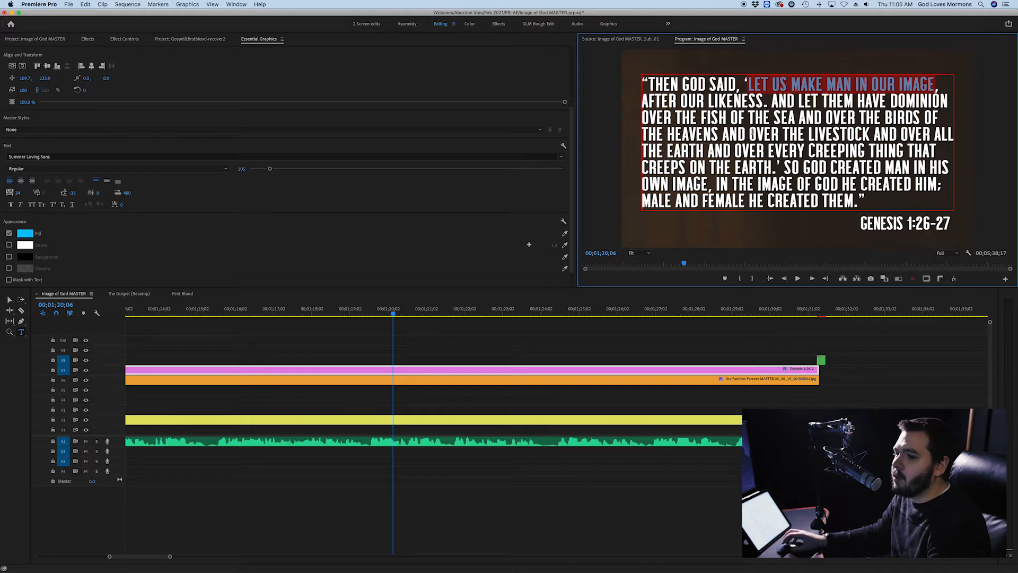
{"action": "left_click", "coordinate": [697, 141]}
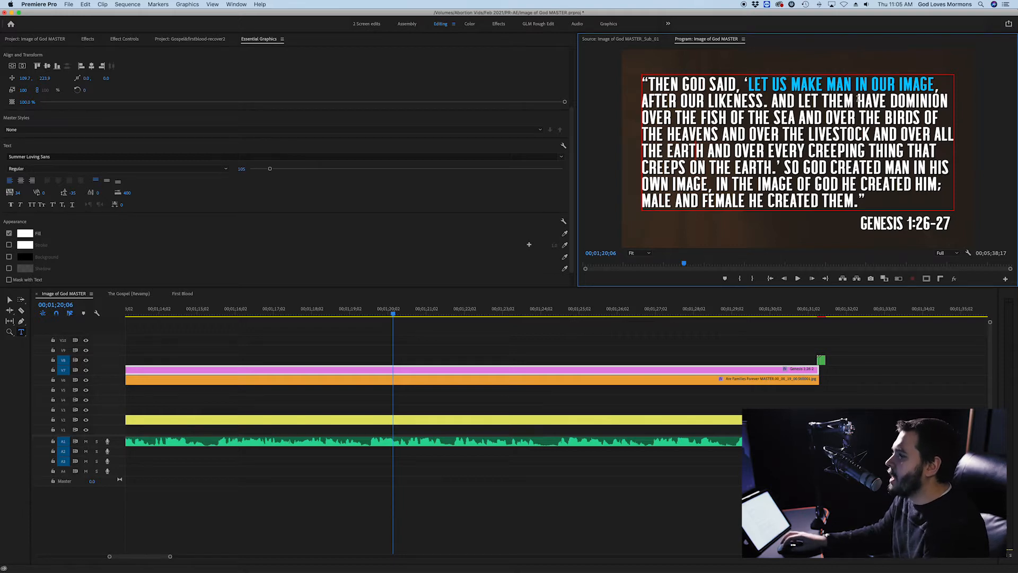
Give the words "HAVE DOMINION" in the second verse line the same bright blue fill.
{"action": "left_click_drag", "start_coordinate": [858, 99], "coordinate": [947, 101]}
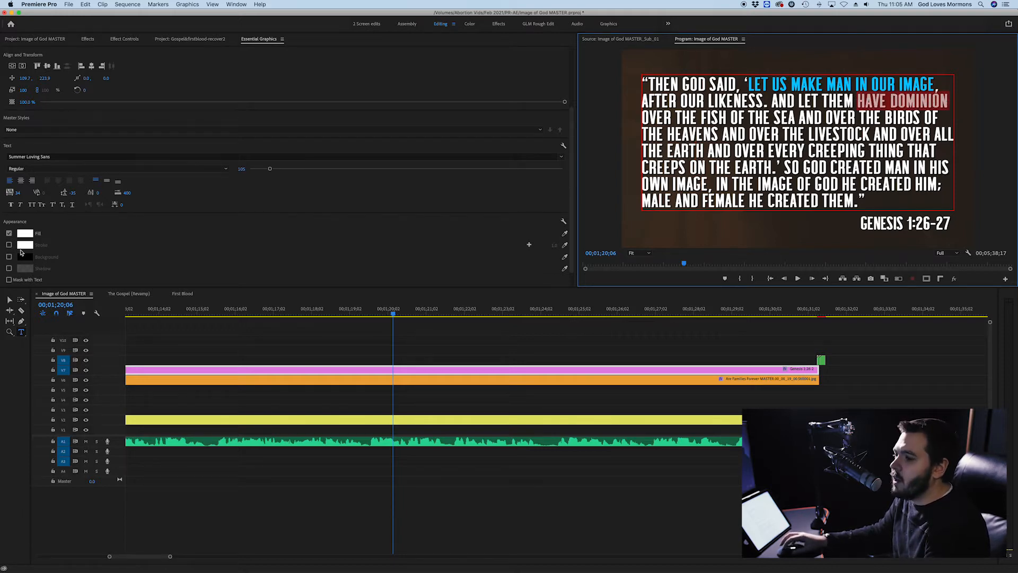
{"action": "left_click", "coordinate": [24, 234]}
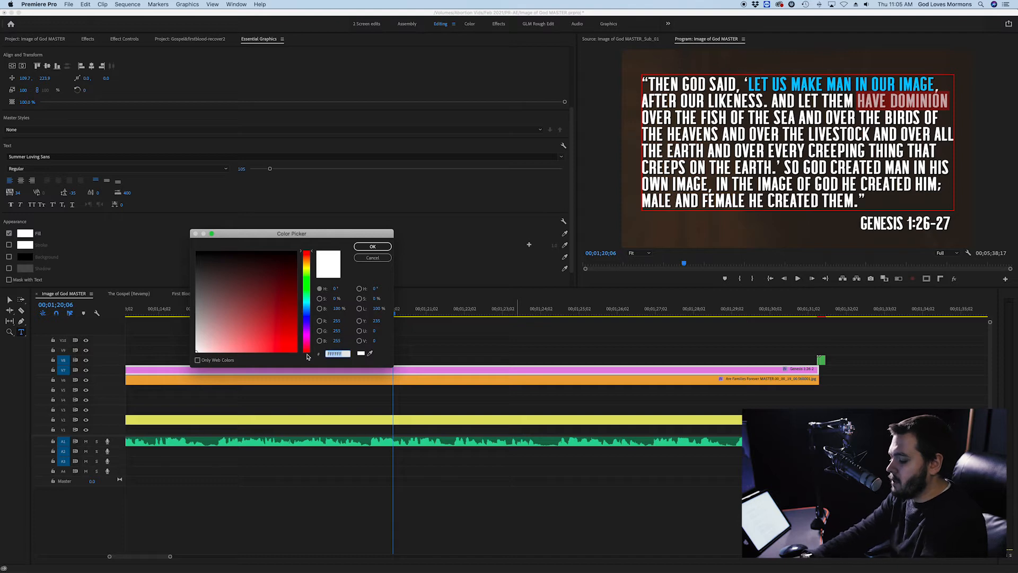
{"action": "type", "text": "00baff"}
{"action": "key", "text": "Return"}
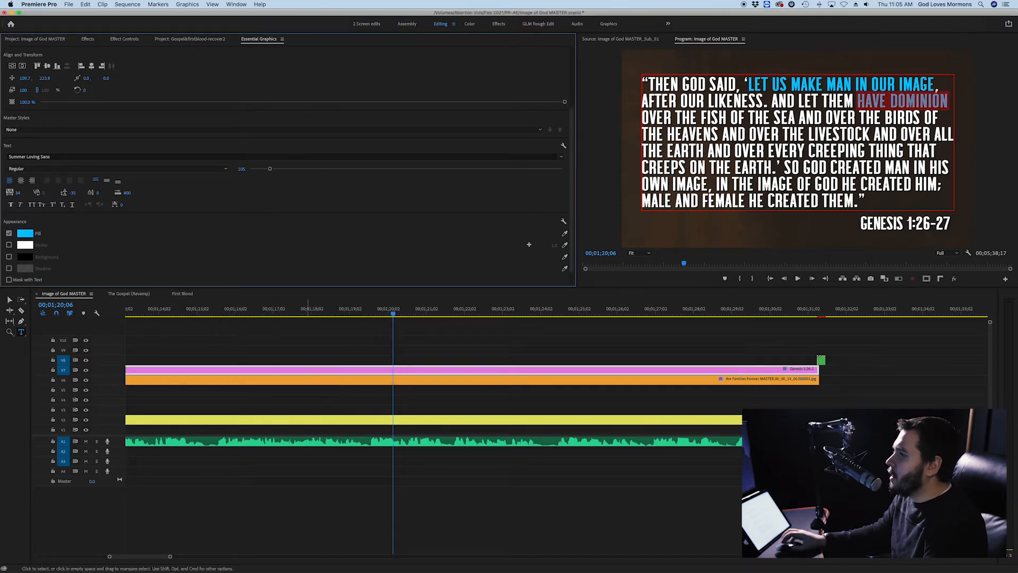
{"action": "left_click", "coordinate": [777, 149]}
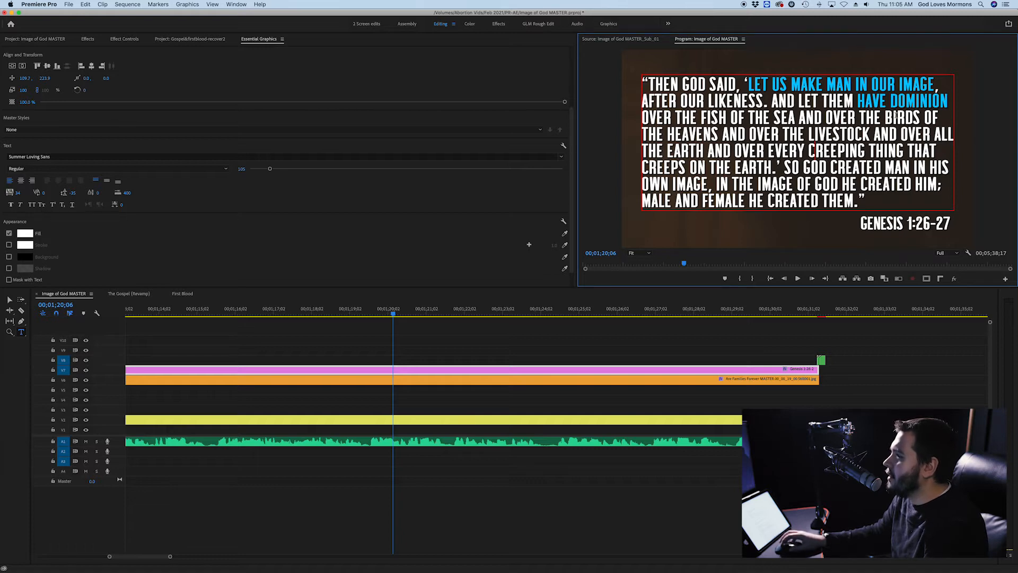
{"action": "double_click", "coordinate": [895, 116]}
{"action": "left_click", "coordinate": [691, 140]}
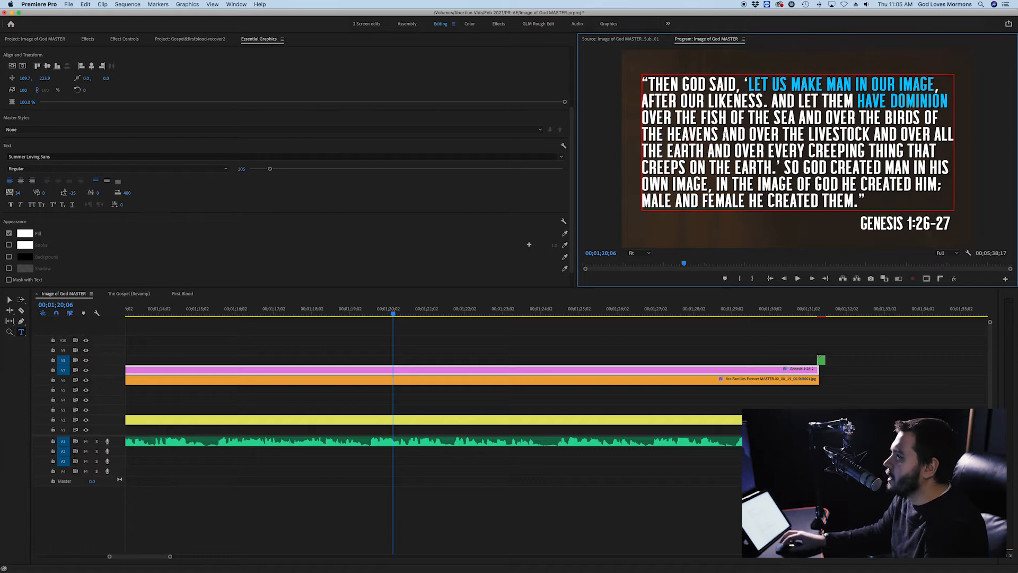
{"action": "double_click", "coordinate": [834, 137]}
{"action": "left_click_drag", "start_coordinate": [763, 150], "coordinate": [909, 150]}
{"action": "left_click", "coordinate": [745, 169]}
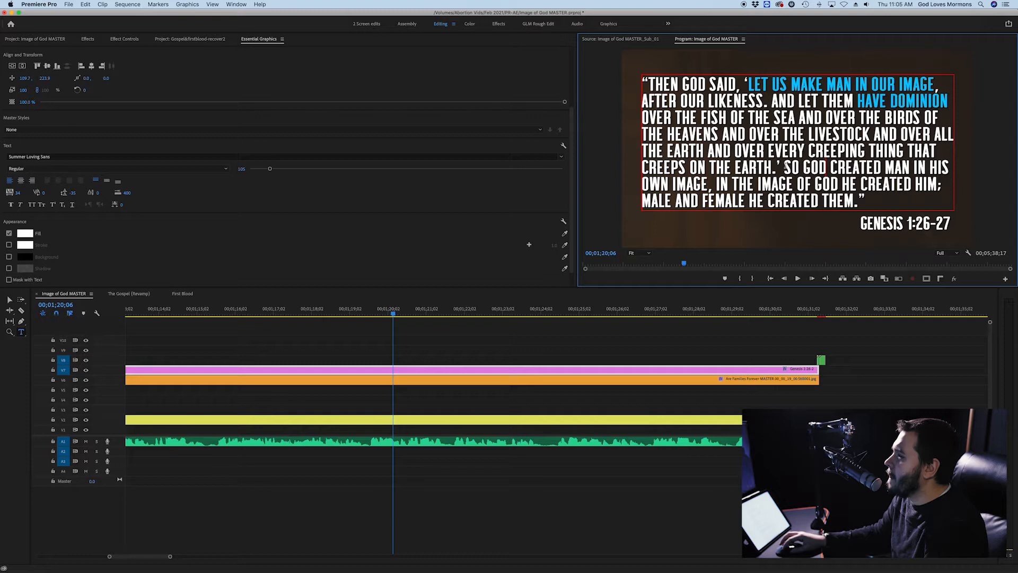
Give the word "BIRDS" in the third verse line the same bright blue fill as the highlighted phrases.
{"action": "double_click", "coordinate": [900, 120]}
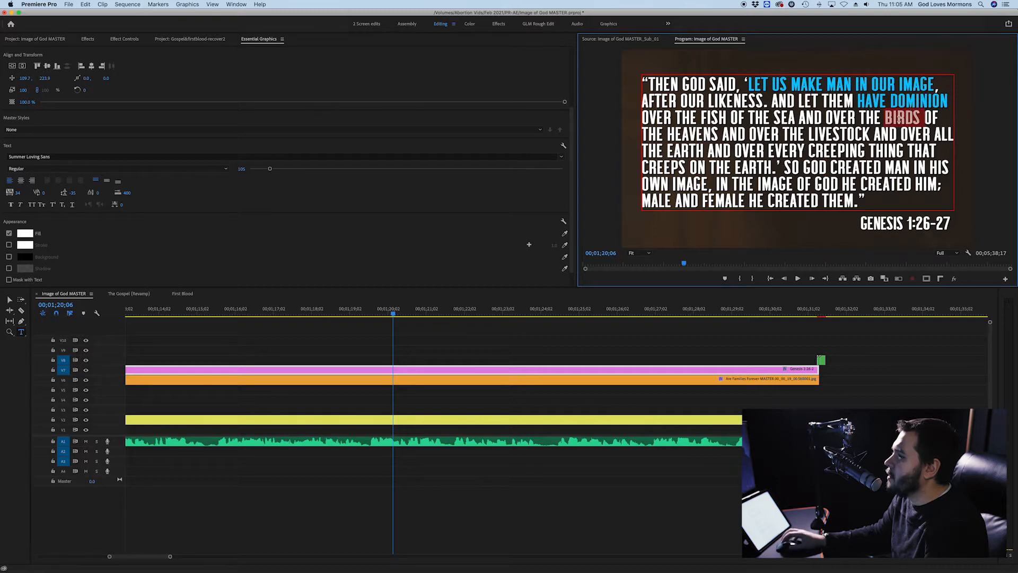
{"action": "left_click", "coordinate": [25, 233]}
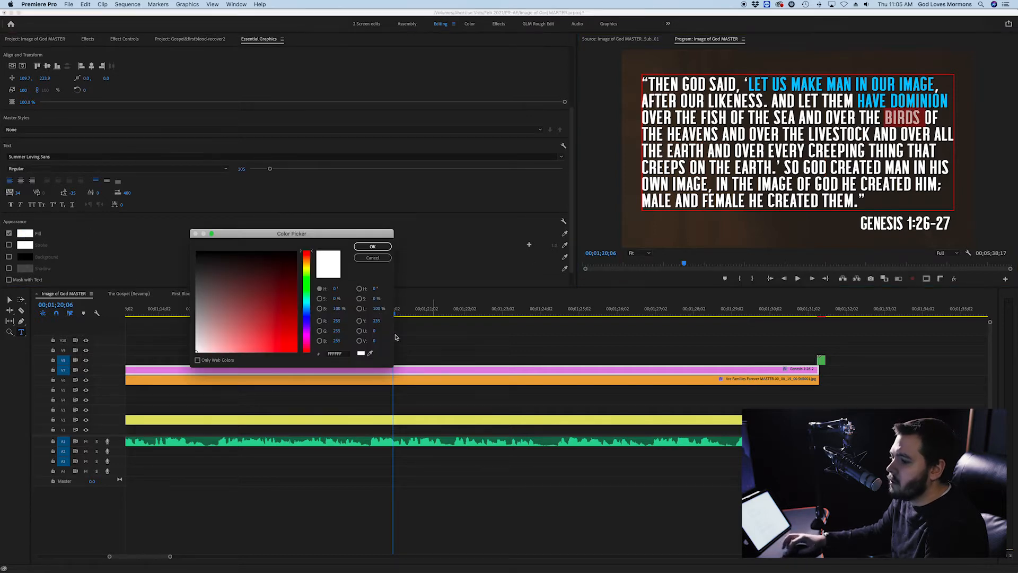
{"action": "left_click", "coordinate": [344, 354]}
{"action": "type", "text": "00c6ff"}
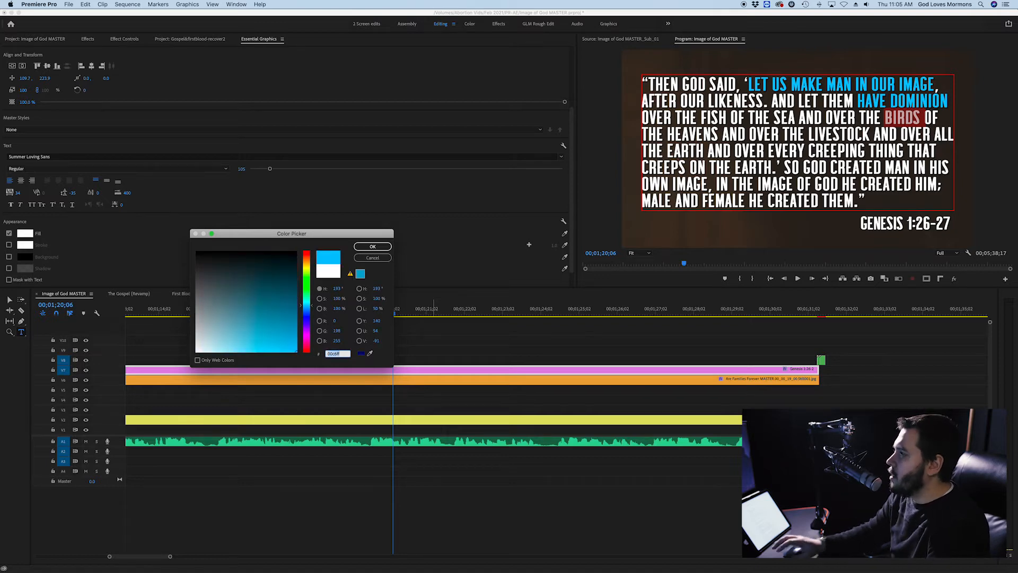
{"action": "key", "text": "Return"}
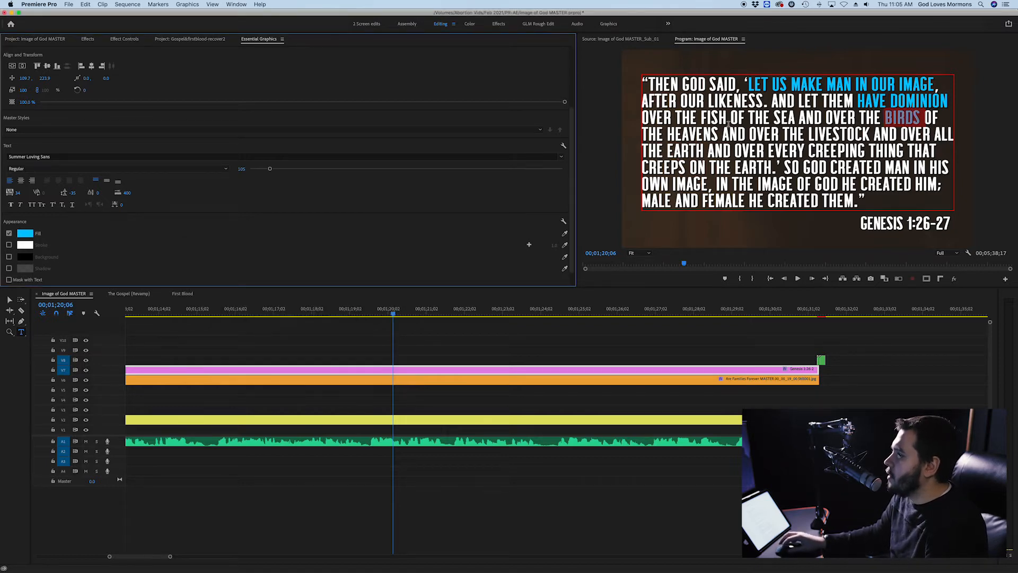
Color the word "LIVESTOCK" in the fourth verse line with the copied bright blue.
{"action": "double_click", "coordinate": [812, 119]}
{"action": "double_click", "coordinate": [829, 135]}
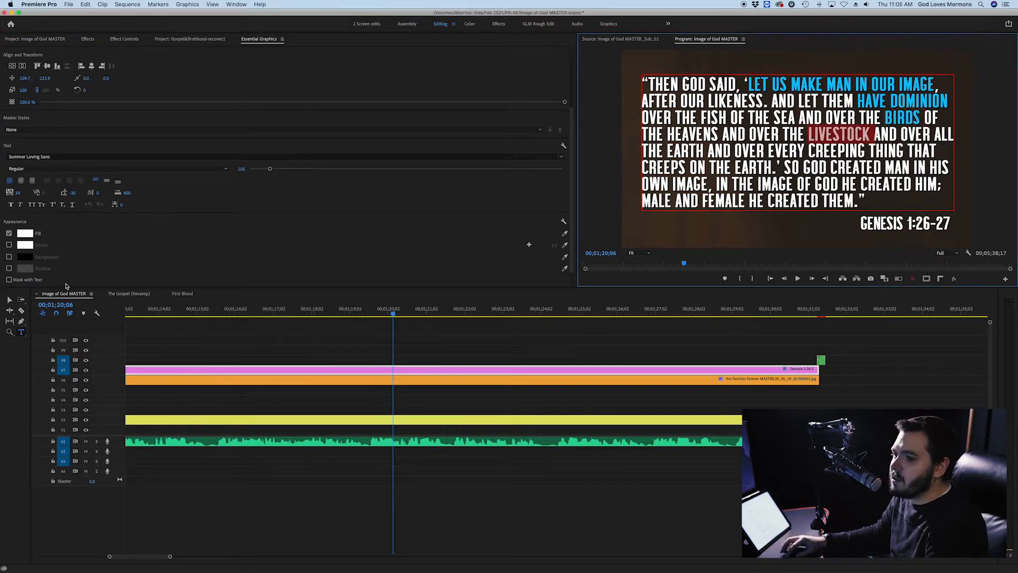
{"action": "left_click", "coordinate": [25, 234]}
{"action": "left_click", "coordinate": [346, 355]}
{"action": "key", "text": "super+a"}
{"action": "key", "text": "super+v"}
{"action": "key", "text": "Return"}
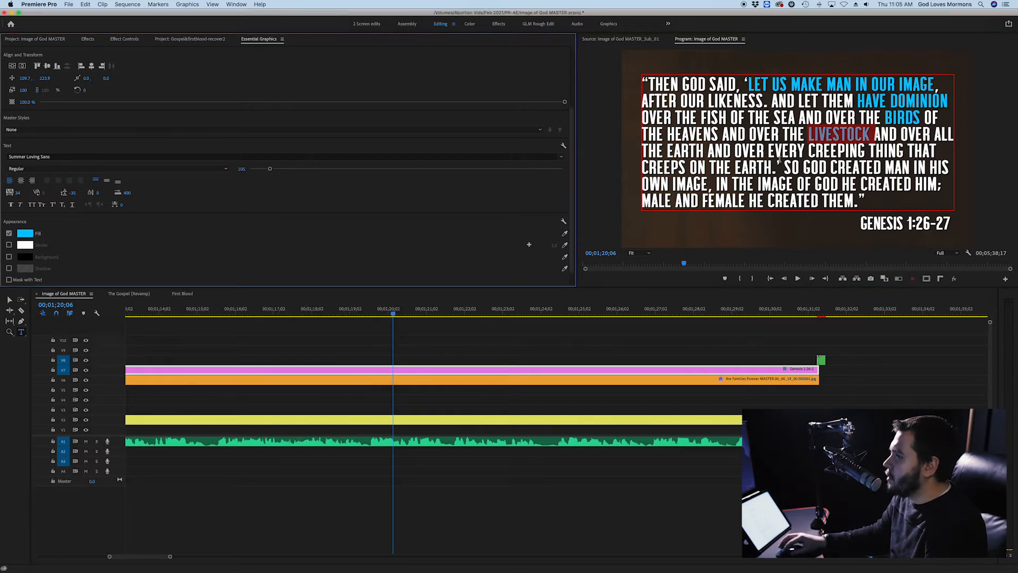
Apply the copied bright blue fill to the phrase "EVERY CREEPING THING" in the fifth verse line.
{"action": "left_click_drag", "start_coordinate": [769, 150], "coordinate": [911, 150]}
{"action": "left_click", "coordinate": [25, 233]}
{"action": "left_click", "coordinate": [344, 355]}
{"action": "key", "text": "super+a"}
{"action": "key", "text": "super+v"}
{"action": "key", "text": "Return"}
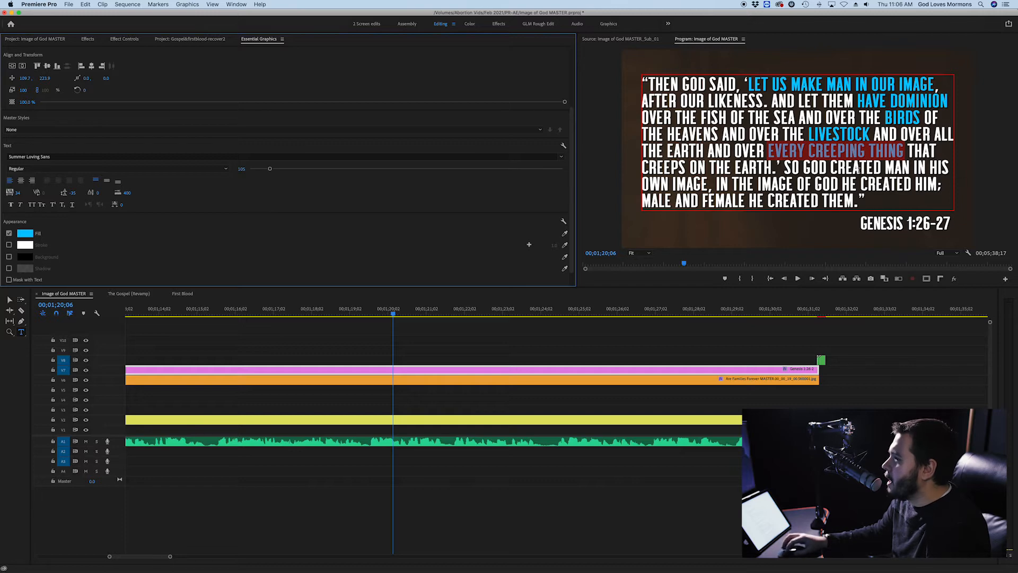
Set the fill of the word "CREATED" in the sixth verse line to the copied bright blue and deselect it.
{"action": "left_click_drag", "start_coordinate": [830, 167], "coordinate": [882, 168]}
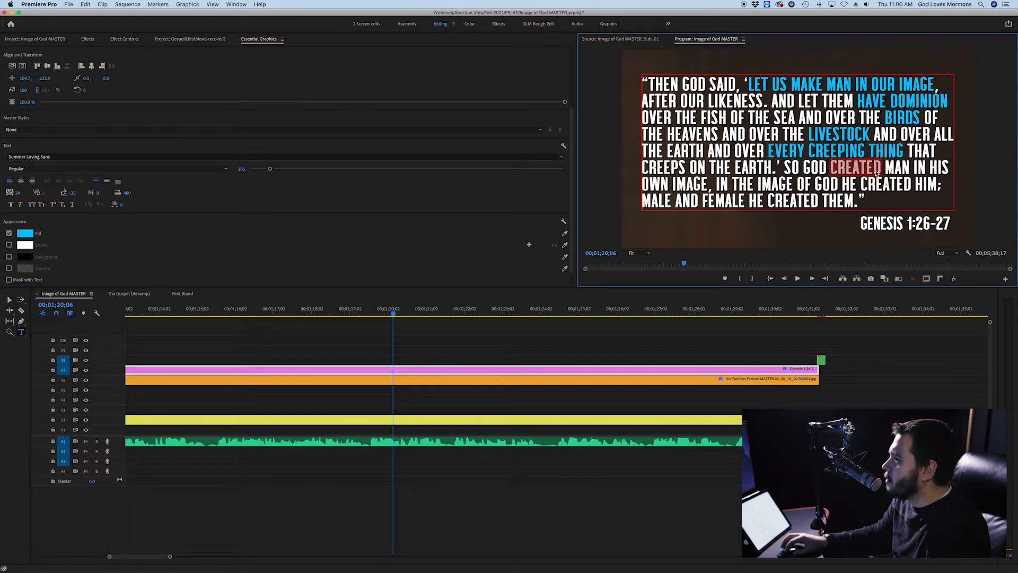
{"action": "left_click", "coordinate": [25, 234]}
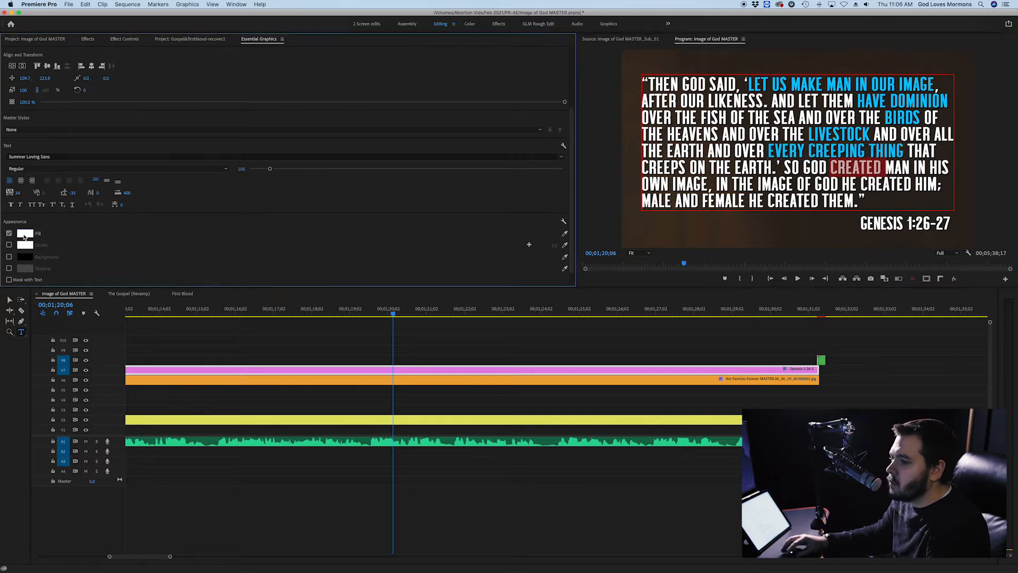
{"action": "left_click", "coordinate": [344, 355]}
{"action": "key", "text": "super+a"}
{"action": "key", "text": "super+v"}
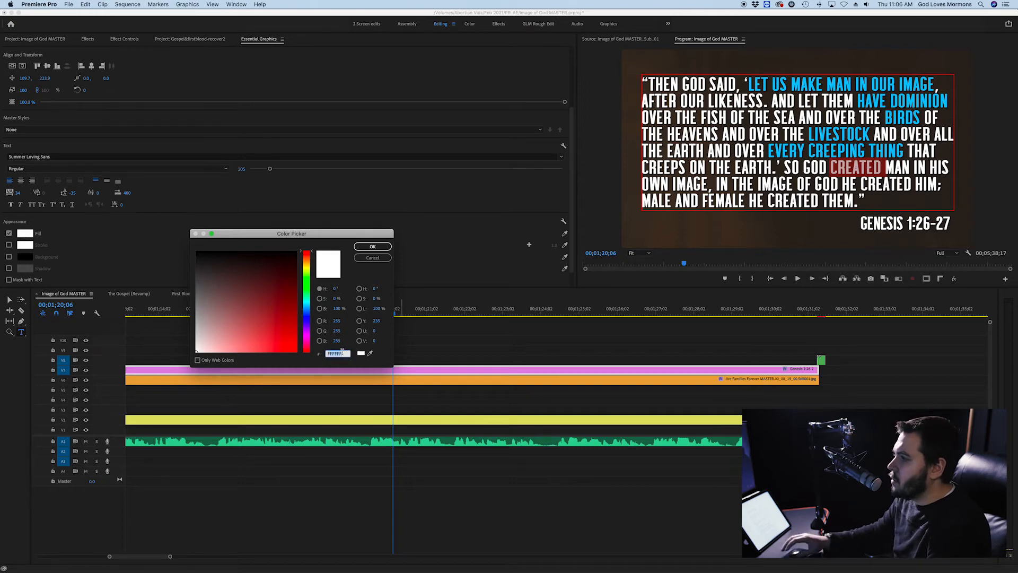
{"action": "key", "text": "Return"}
{"action": "left_click", "coordinate": [889, 175]}
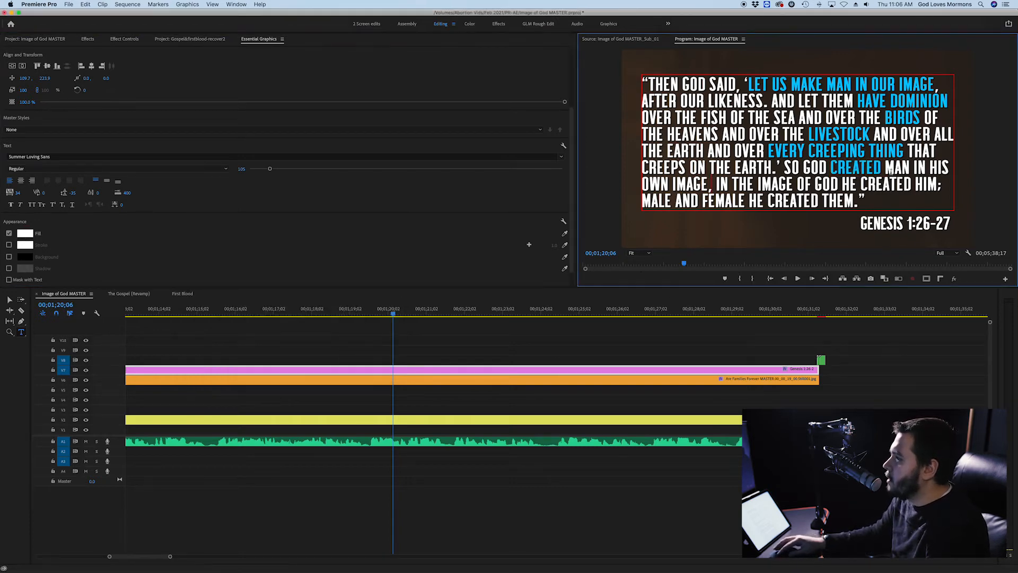
Color the phrase "HIS OWN IMAGE", which runs across the sixth and seventh verse lines, the same bright blue.
{"action": "left_click_drag", "start_coordinate": [932, 168], "coordinate": [703, 180]}
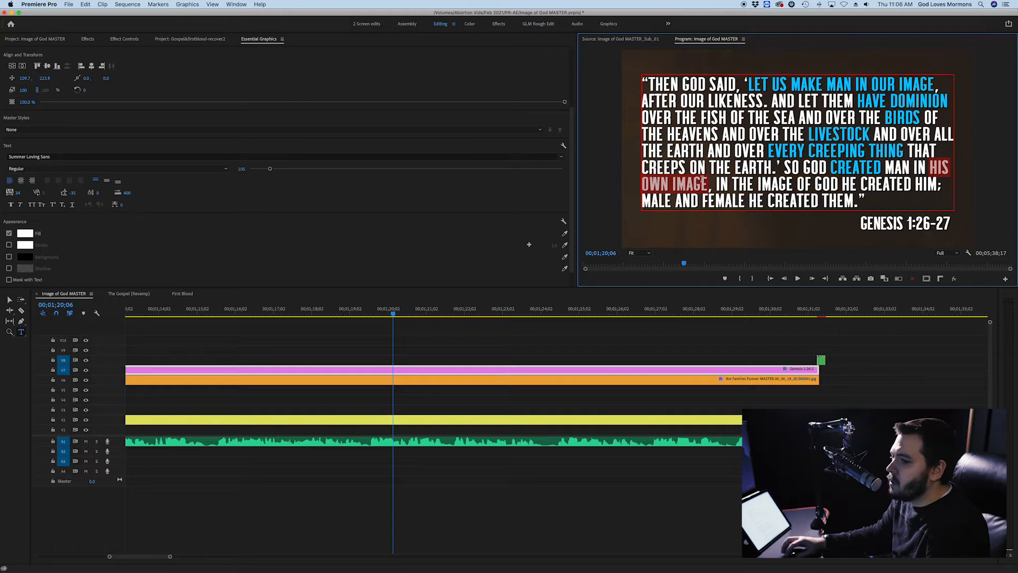
{"action": "left_click", "coordinate": [25, 234]}
{"action": "left_click", "coordinate": [344, 354]}
{"action": "key", "text": "super+v"}
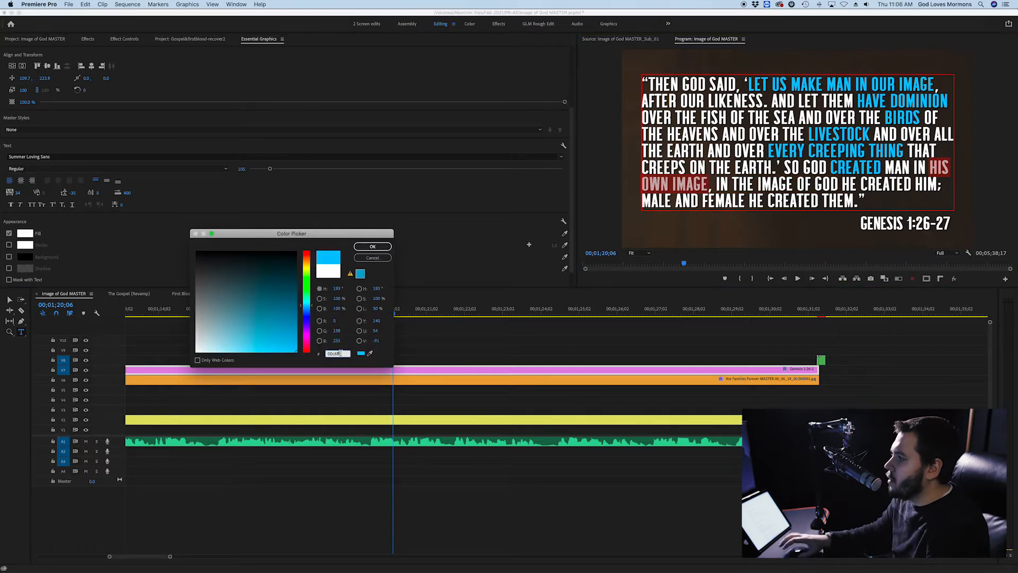
{"action": "key", "text": "Return"}
{"action": "left_click", "coordinate": [774, 183]}
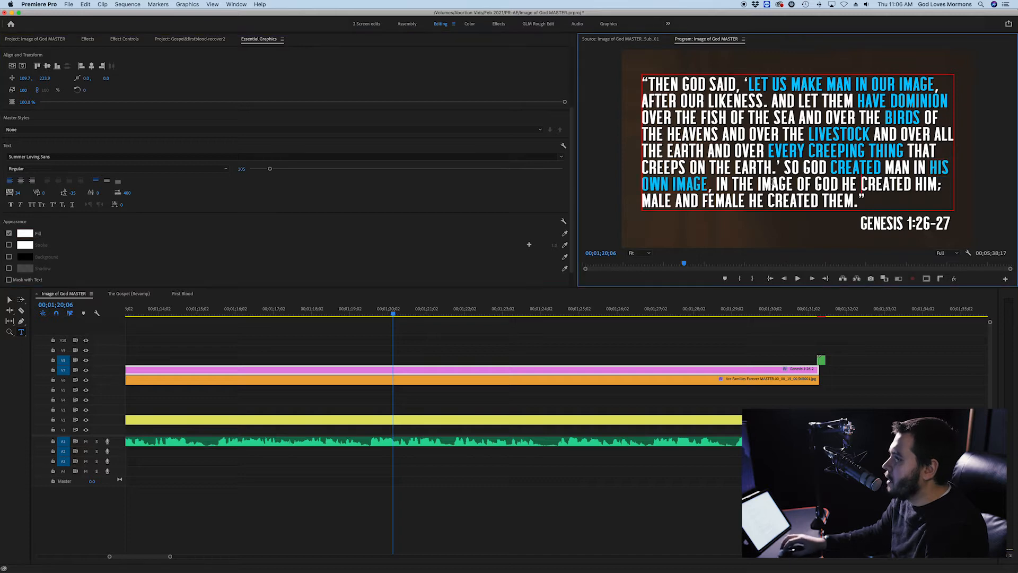
Set the fill of the word "MALE" at the start of the last verse line to the copied bright blue.
{"action": "double_click", "coordinate": [658, 201]}
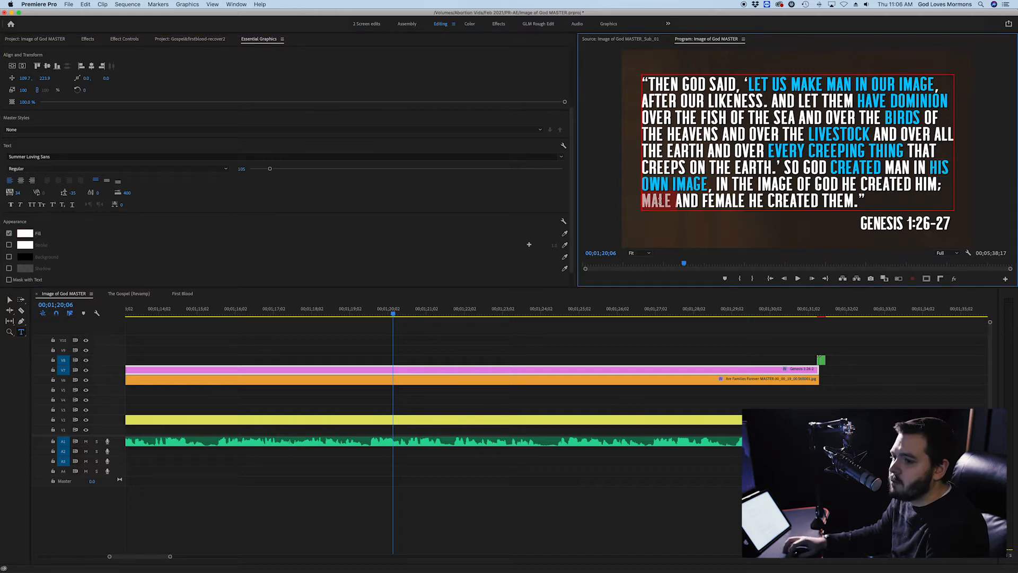
{"action": "left_click", "coordinate": [25, 234]}
{"action": "left_click", "coordinate": [344, 354]}
{"action": "key", "text": "super+v"}
{"action": "key", "text": "Return"}
Color the word "FEMALE" in the last verse line the same bright blue, deselect the graphic and save the project.
{"action": "double_click", "coordinate": [723, 201]}
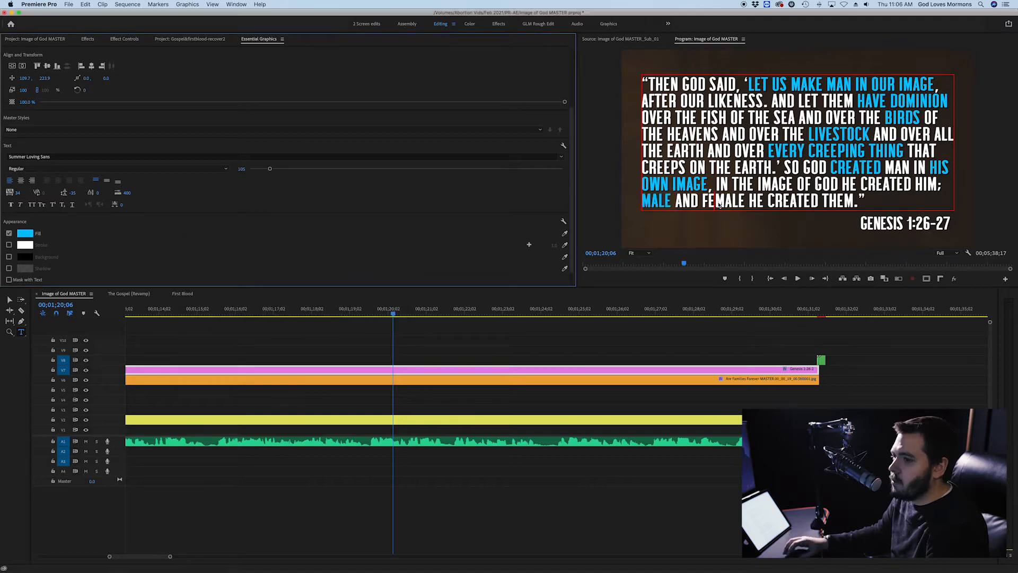
{"action": "left_click", "coordinate": [21, 236]}
{"action": "left_click", "coordinate": [344, 354]}
{"action": "key", "text": "super+v"}
{"action": "key", "text": "Return"}
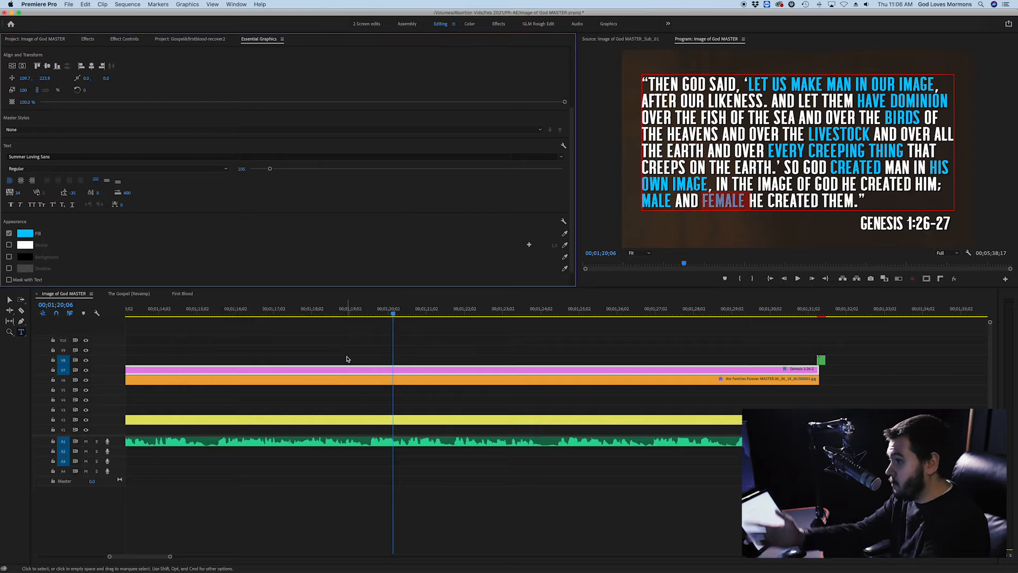
{"action": "left_click", "coordinate": [607, 356]}
{"action": "key", "text": "super+s"}
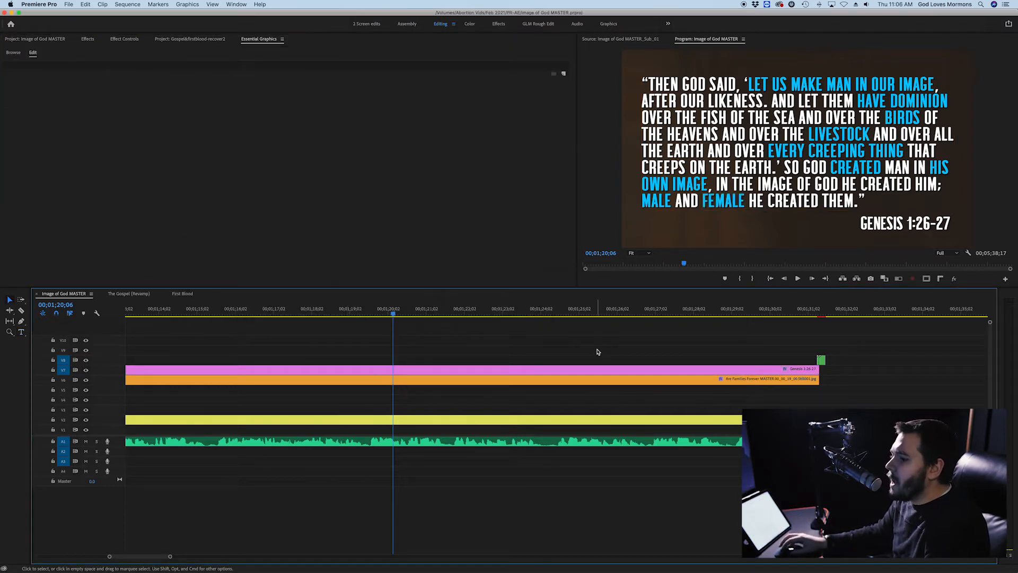
Copy the Genesis 1:26-27 graphic with its background and transitions to the start of the yellow clip near 00;02;45.
{"action": "key", "text": "minus"}
{"action": "left_click_drag", "start_coordinate": [287, 314], "coordinate": [518, 327]}
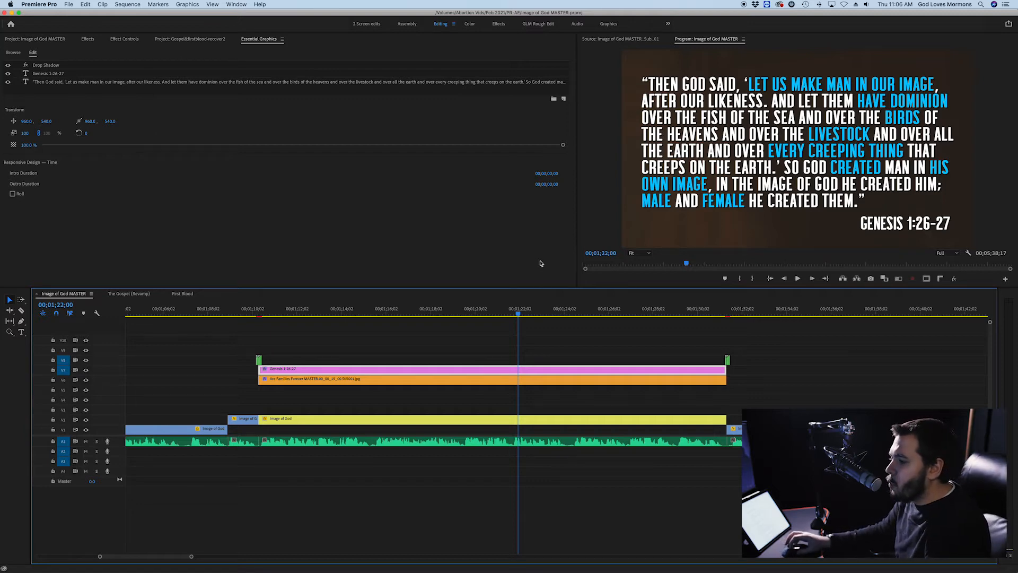
{"action": "scroll", "coordinate": [573, 383], "scroll_direction": "down", "scroll_amount": 5}
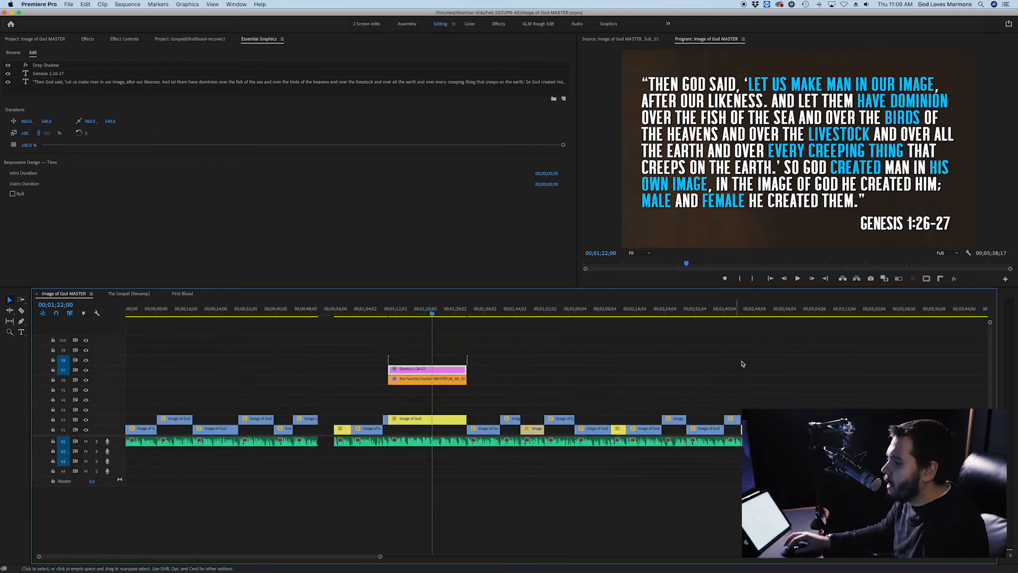
{"action": "left_click", "coordinate": [742, 311]}
{"action": "key", "text": "space"}
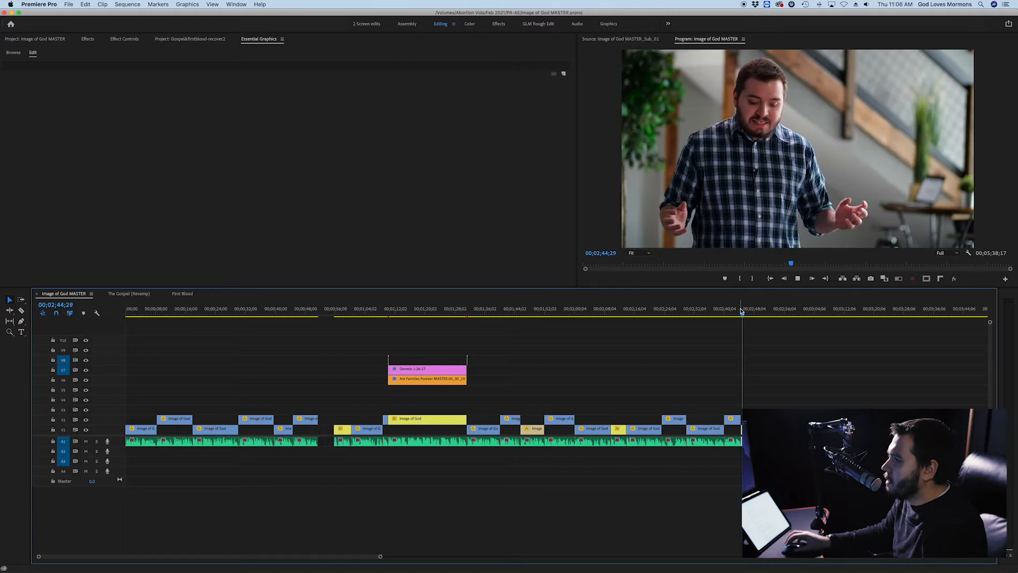
{"action": "left_click_drag", "start_coordinate": [498, 353], "coordinate": [450, 371]}
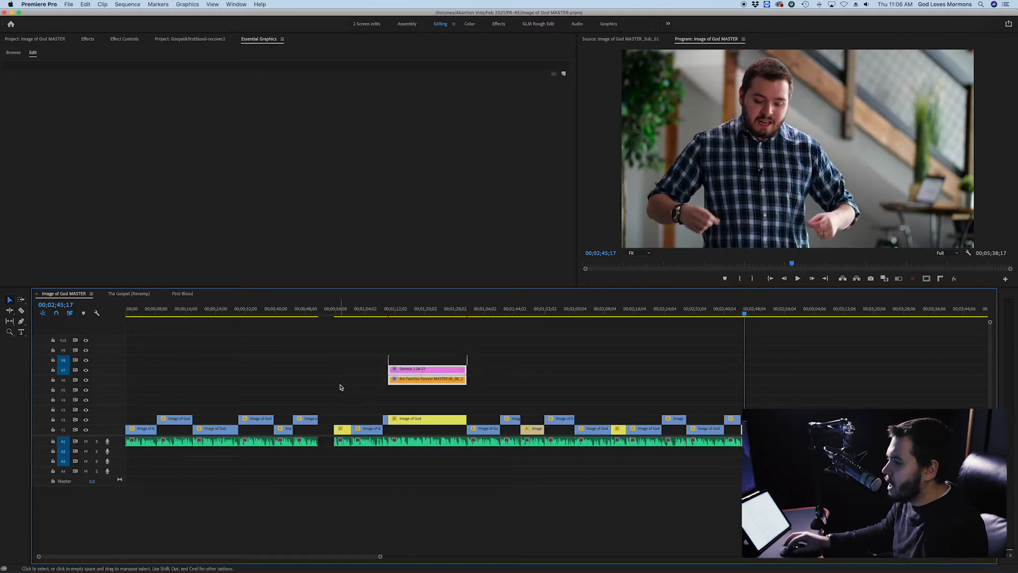
{"action": "left_click", "coordinate": [742, 312]}
{"action": "key", "text": "super+v"}
{"action": "scroll", "coordinate": [752, 384], "scroll_direction": "up", "scroll_amount": 10}
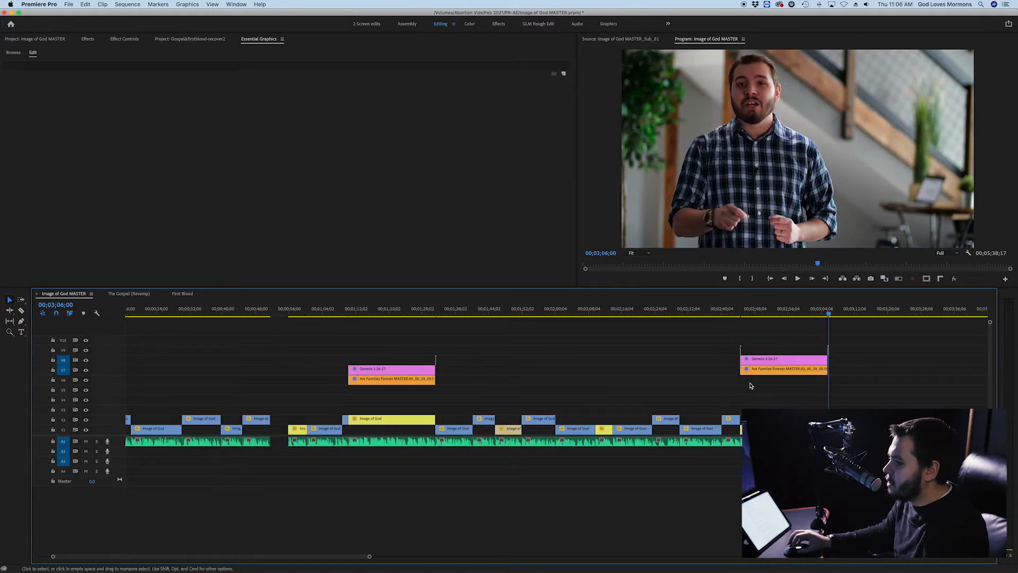
Trim the pasted verse graphic and background to the end of the yellow clip beneath them, keeping the end transition at the cut.
{"action": "left_click_drag", "start_coordinate": [604, 334], "coordinate": [671, 375]}
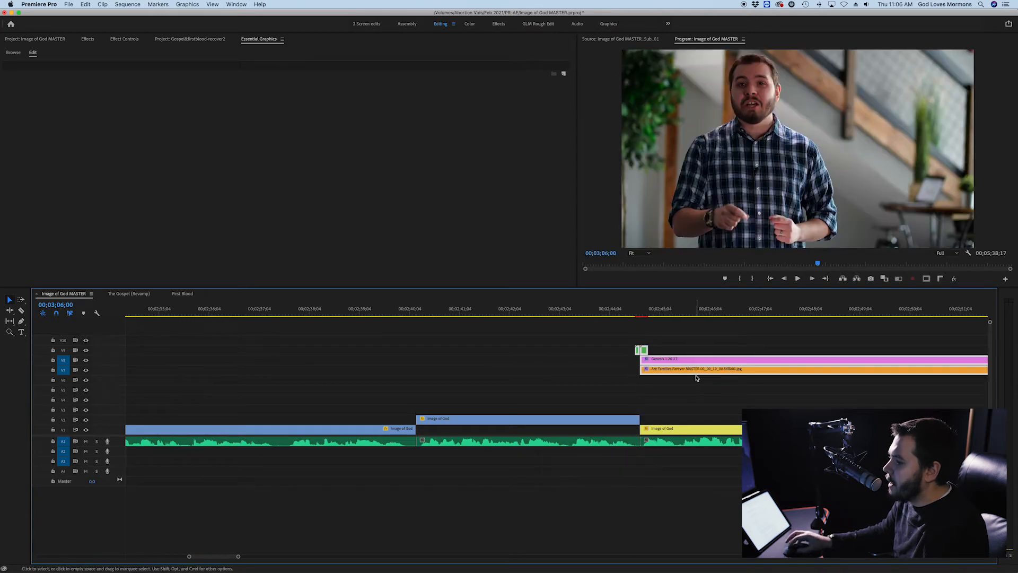
{"action": "scroll", "coordinate": [697, 377], "scroll_direction": "down", "scroll_amount": 10}
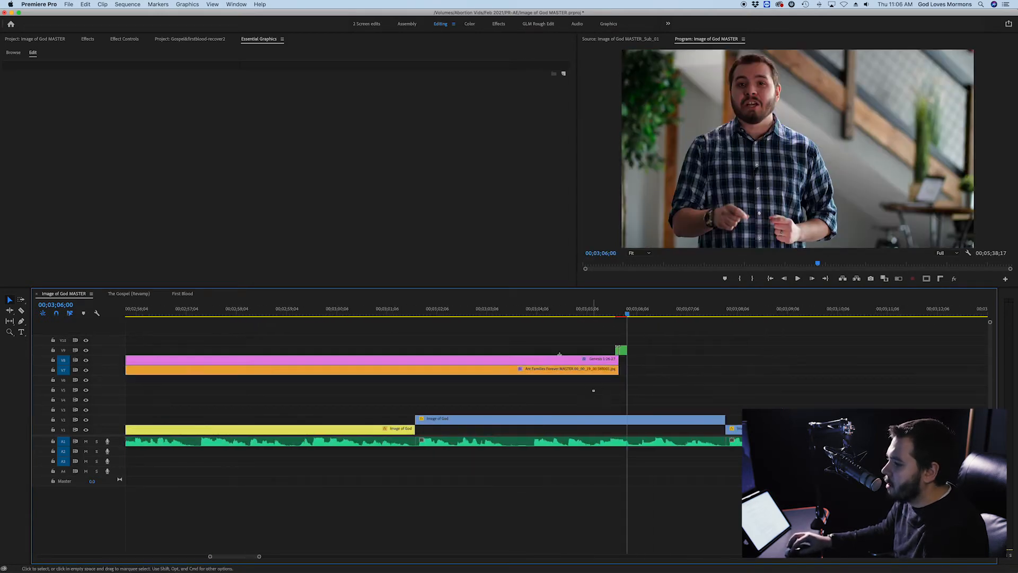
{"action": "left_click_drag", "start_coordinate": [577, 370], "coordinate": [416, 370]}
{"action": "left_click_drag", "start_coordinate": [623, 351], "coordinate": [450, 354]}
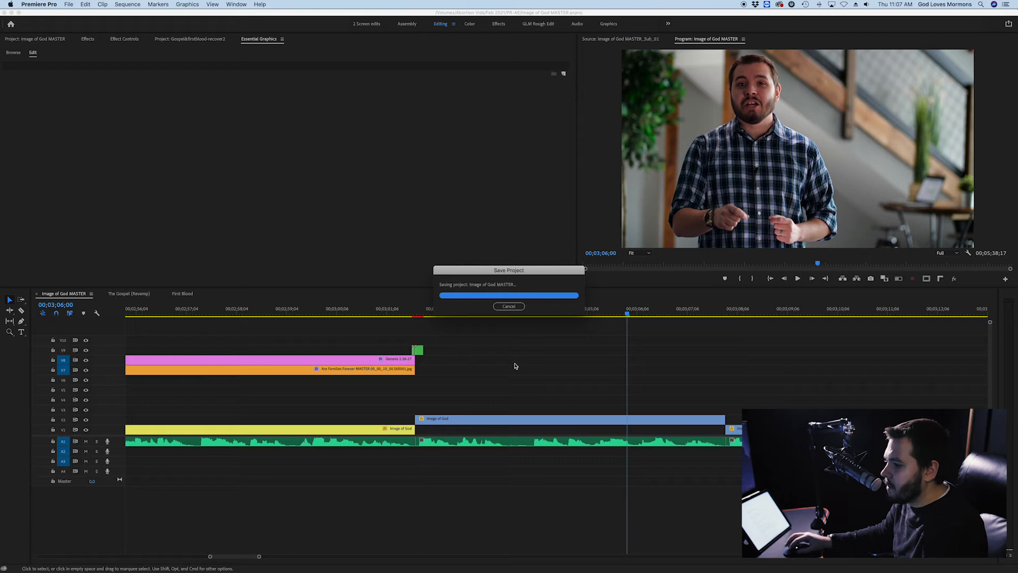
{"action": "scroll", "coordinate": [515, 366], "scroll_direction": "down", "scroll_amount": 8}
{"action": "scroll", "coordinate": [631, 383], "scroll_direction": "right", "scroll_amount": 5}
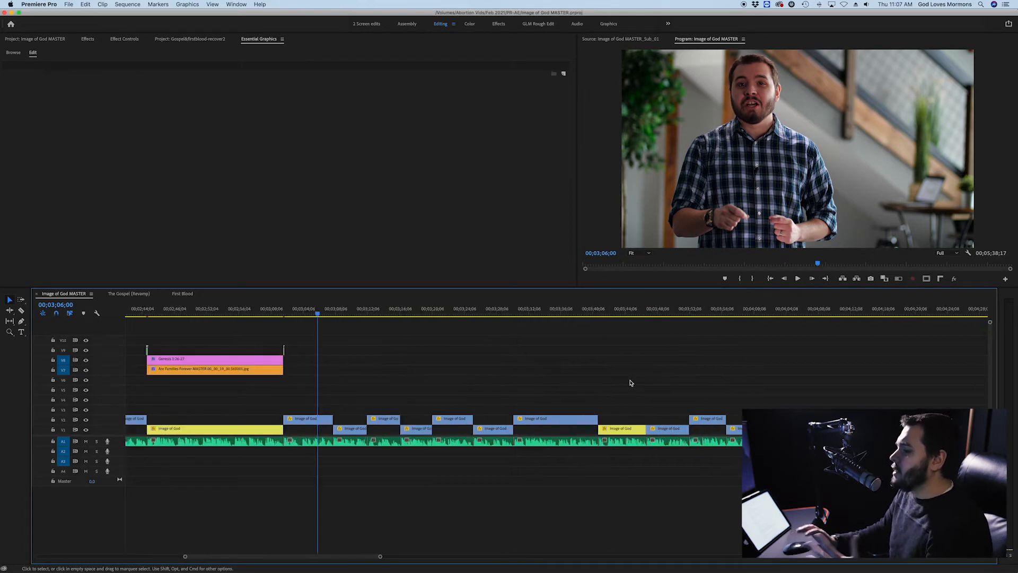
{"action": "scroll", "coordinate": [631, 383], "scroll_direction": "right", "scroll_amount": 3}
{"action": "scroll", "coordinate": [631, 383], "scroll_direction": "down", "scroll_amount": 6}
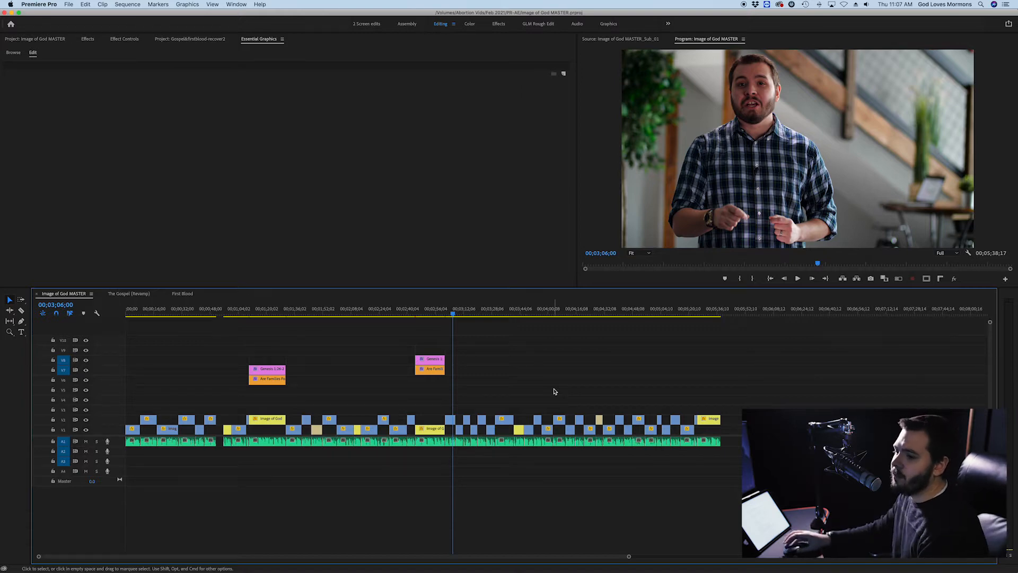
Open the First Blood sequence and examine the animated "Why focus on the differences between Mormonism & Christianity?" title near 00:00:59.
{"action": "left_click", "coordinate": [183, 294]}
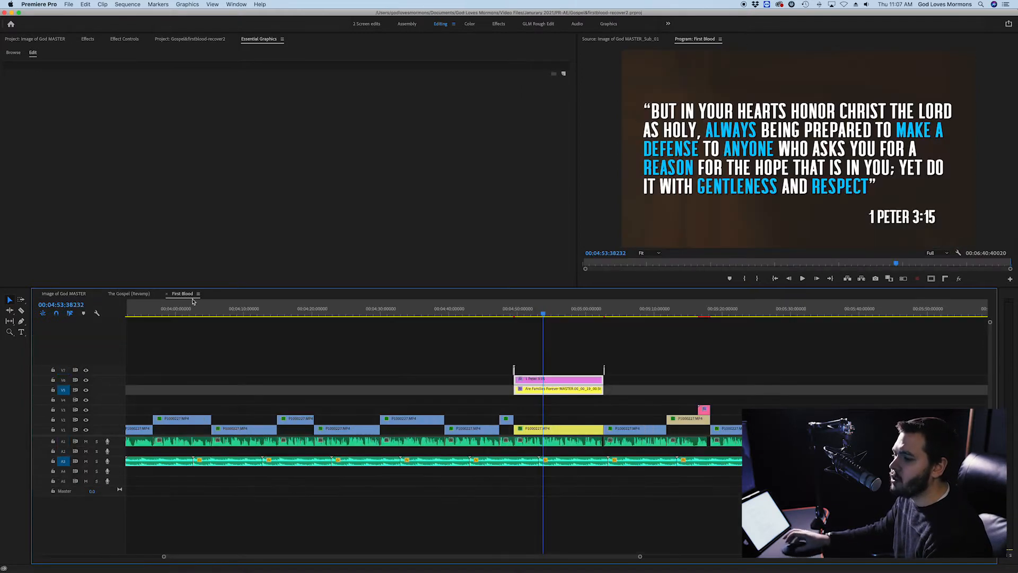
{"action": "scroll", "coordinate": [417, 364], "scroll_direction": "left", "scroll_amount": 15}
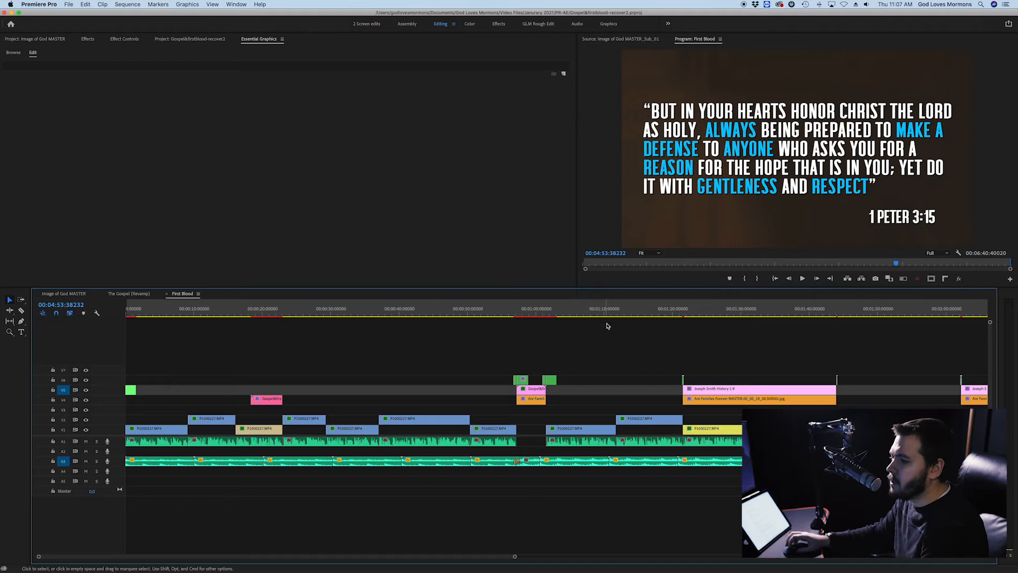
{"action": "scroll", "coordinate": [207, 326], "scroll_direction": "down", "scroll_amount": 10}
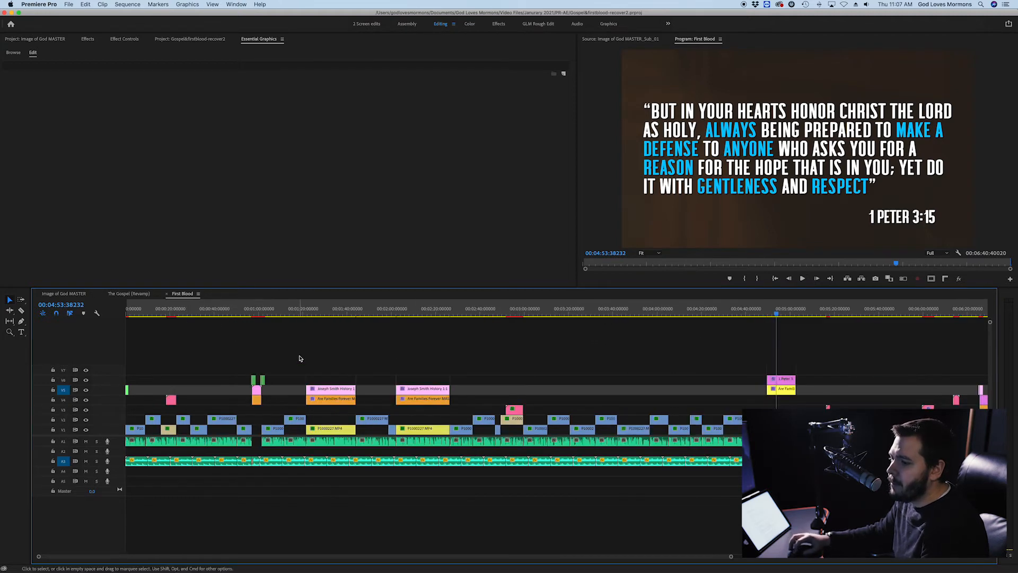
{"action": "scroll", "coordinate": [242, 379], "scroll_direction": "up", "scroll_amount": 10}
{"action": "left_click", "coordinate": [290, 314]}
{"action": "left_click_drag", "start_coordinate": [290, 314], "coordinate": [300, 313]}
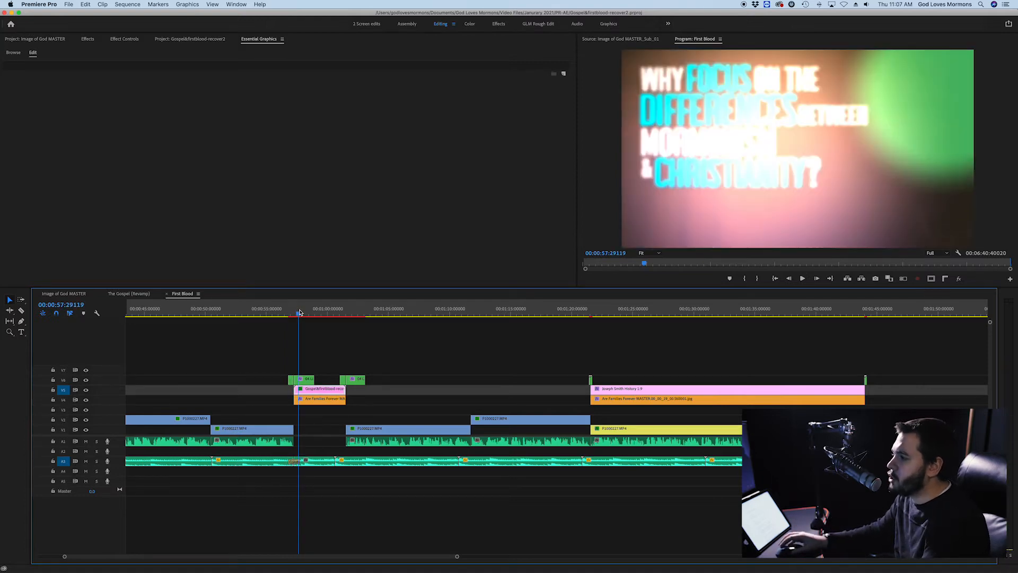
{"action": "left_click", "coordinate": [320, 313]}
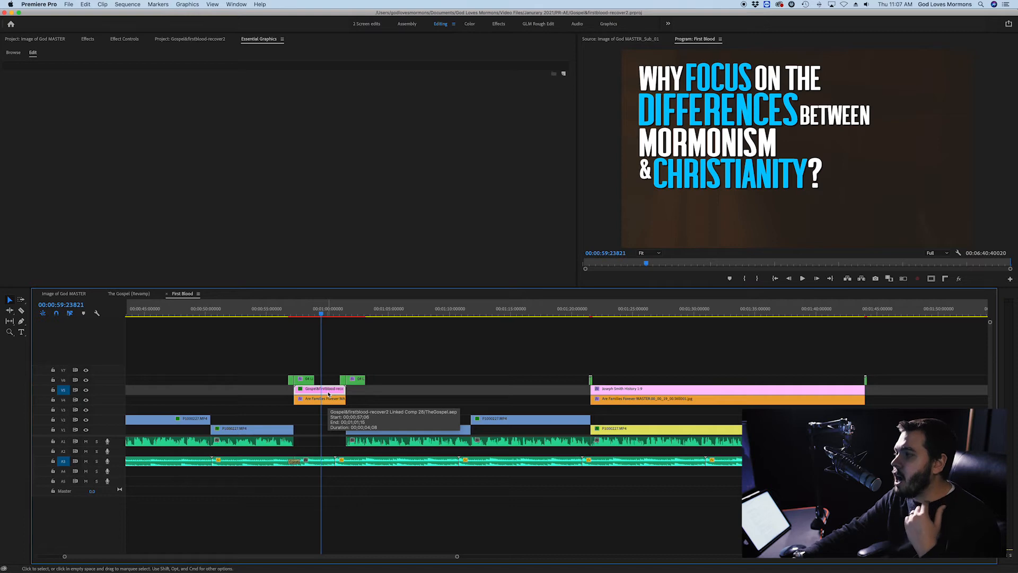
Toggle the First Blood title clip off and on to examine the brown background behind its text.
{"action": "key", "text": "shift+super+e"}
{"action": "key", "text": "shift+super+e"}
{"action": "key", "text": "shift+super+e"}
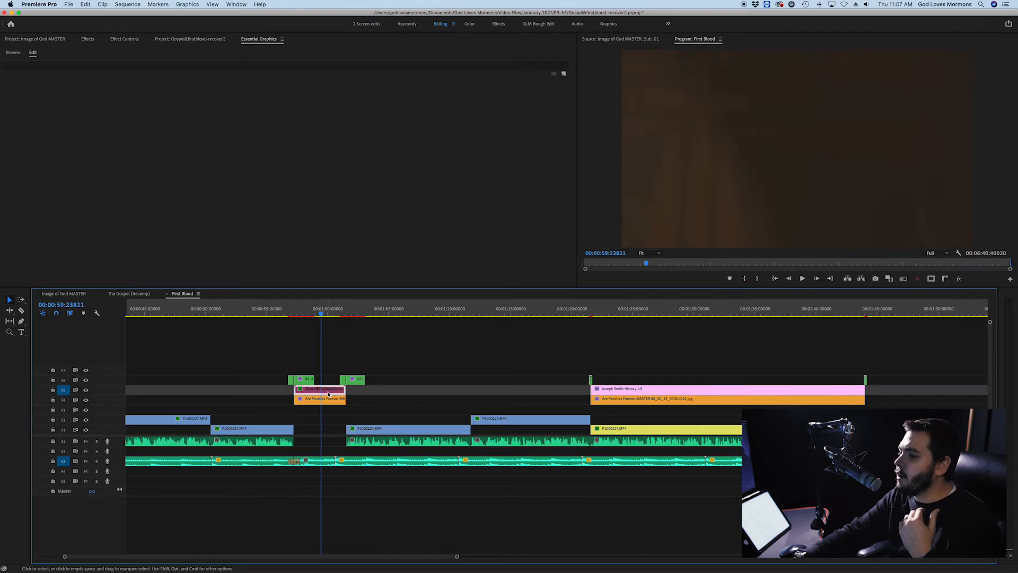
{"action": "key", "text": "shift+super+e"}
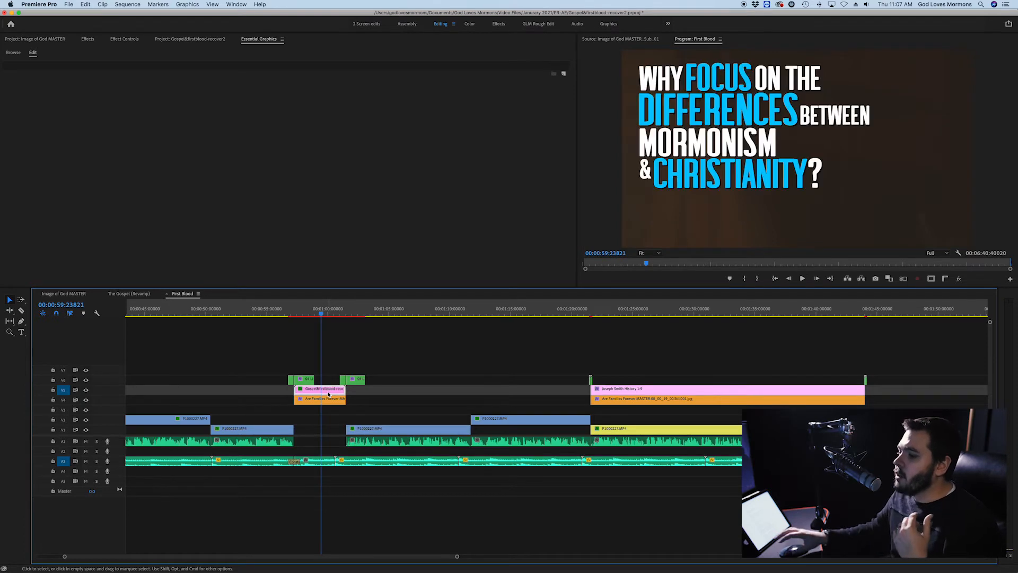
Examine the Joseph Smith History 1:9 quote near 00:01:27 by disabling and re-enabling its background image.
{"action": "left_click", "coordinate": [665, 314]}
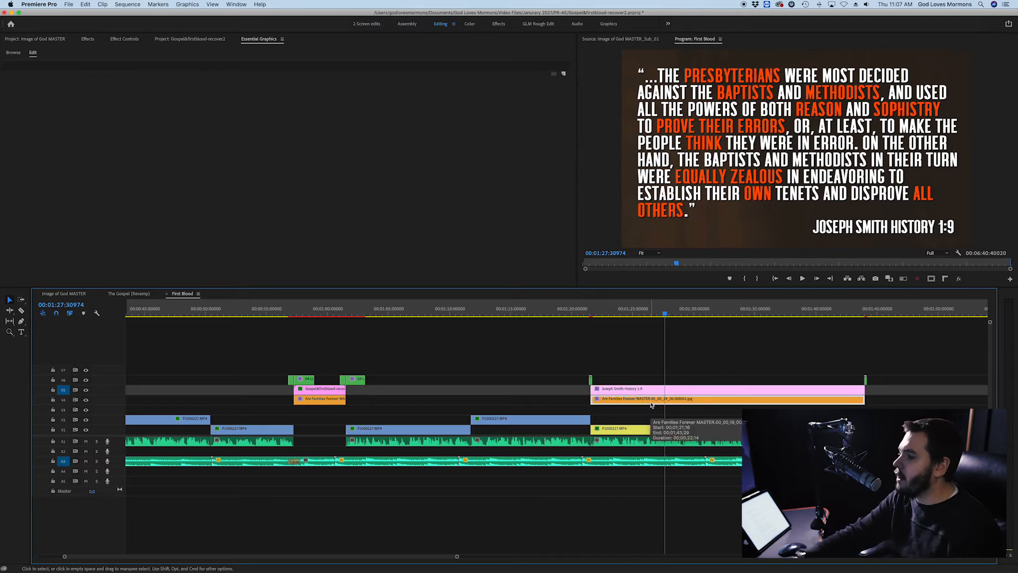
{"action": "key", "text": "shift+super+e"}
{"action": "key", "text": "shift+super+e"}
{"action": "key", "text": "shift+super+e"}
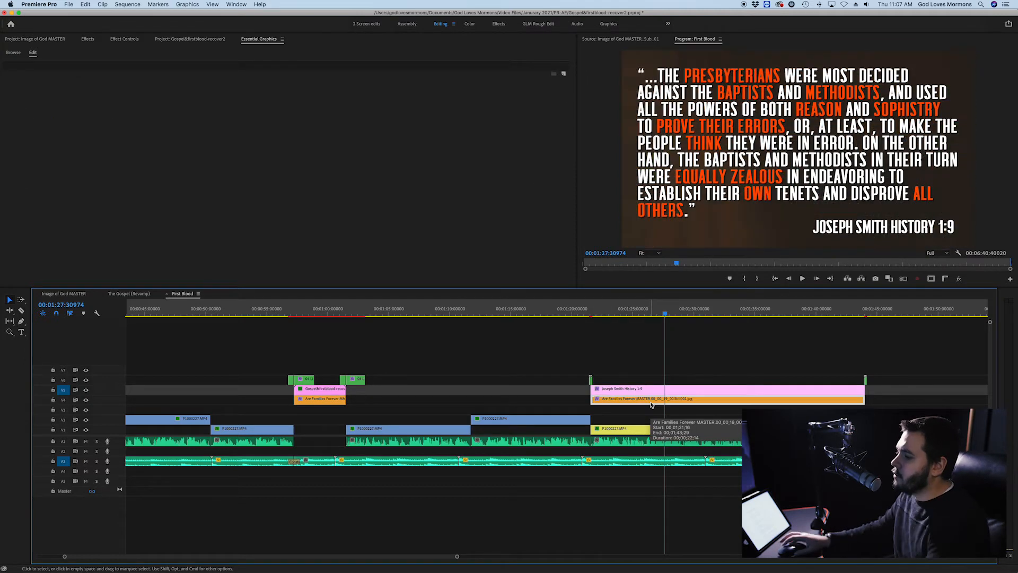
{"action": "left_click", "coordinate": [626, 356]}
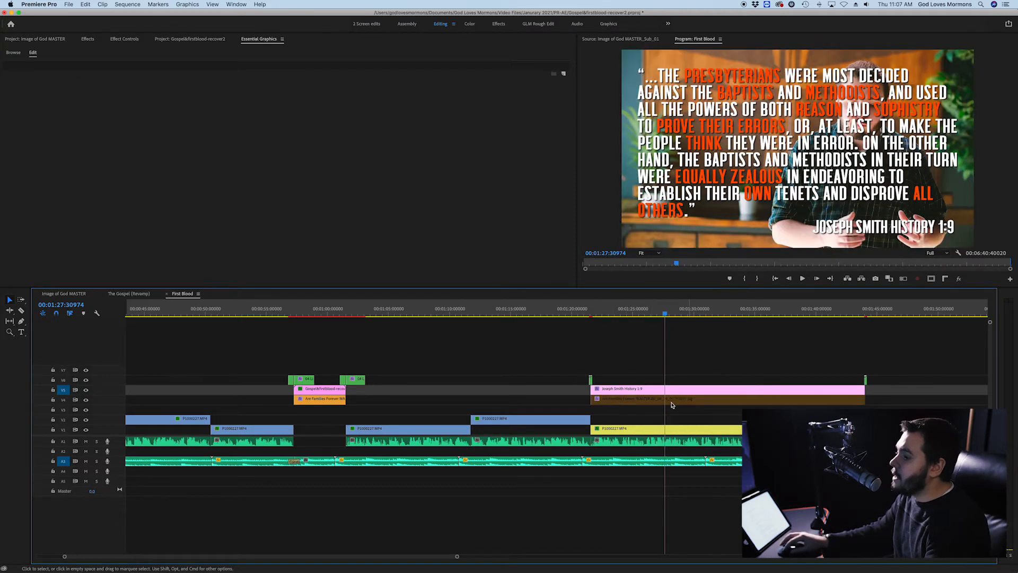
{"action": "left_click", "coordinate": [691, 403]}
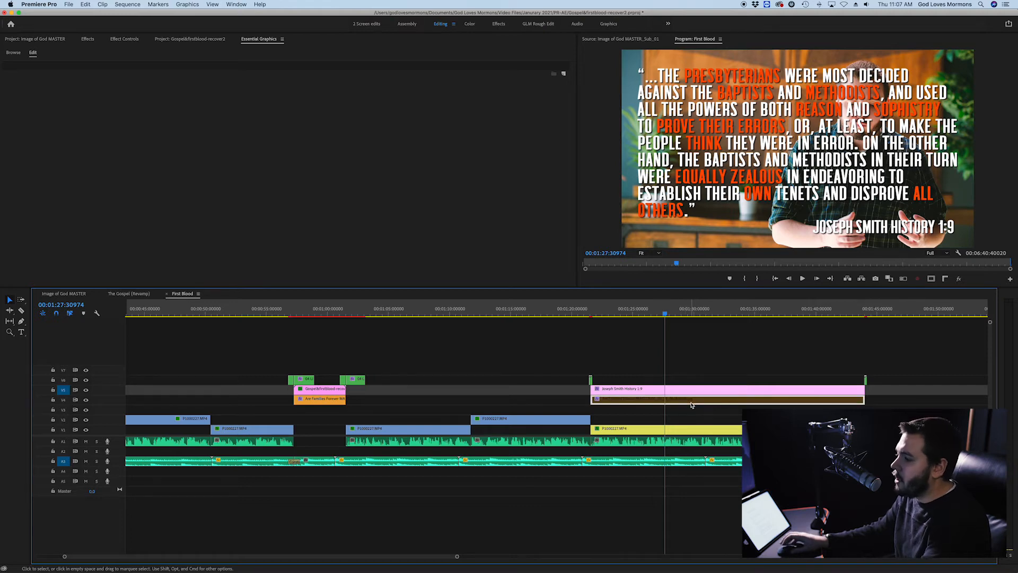
{"action": "key", "text": "shift+super+e"}
{"action": "left_click", "coordinate": [680, 369]}
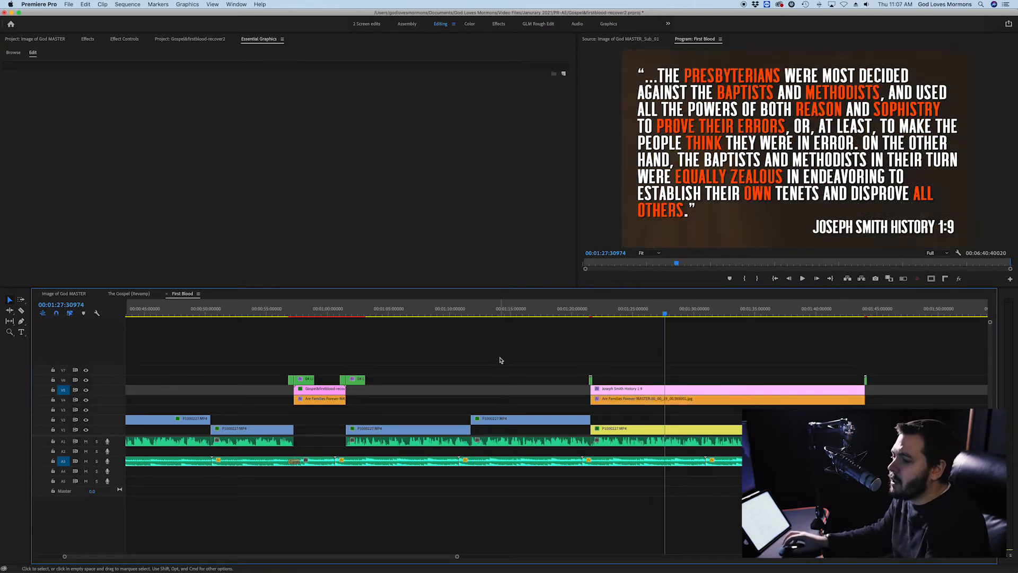
Mark a range around the Mormonism & Christianity title and its light leaks, ending near 00:01:03, and render In to Out.
{"action": "left_click", "coordinate": [297, 311]}
{"action": "left_click_drag", "start_coordinate": [299, 310], "coordinate": [375, 316]}
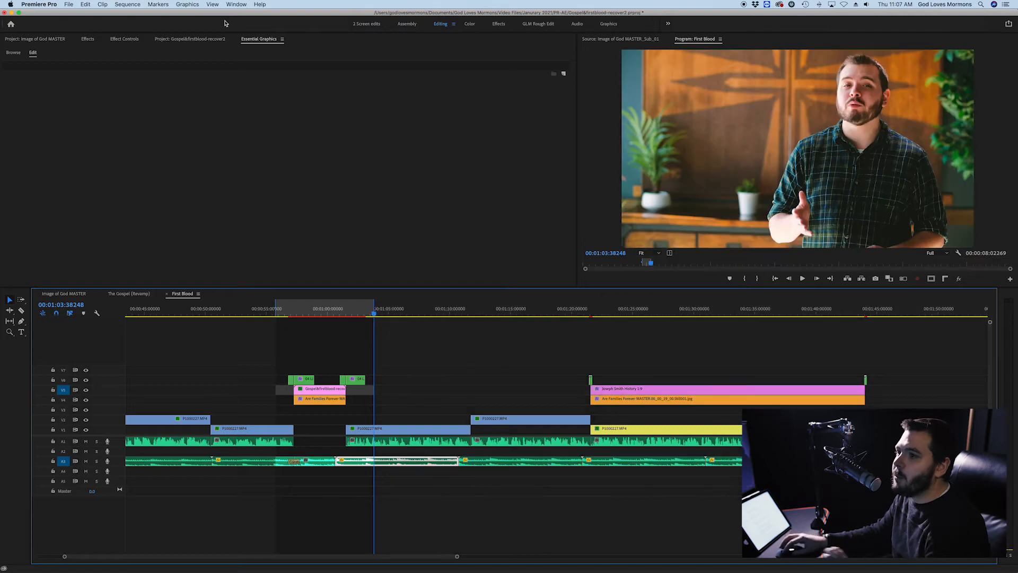
{"action": "left_click", "coordinate": [131, 4]}
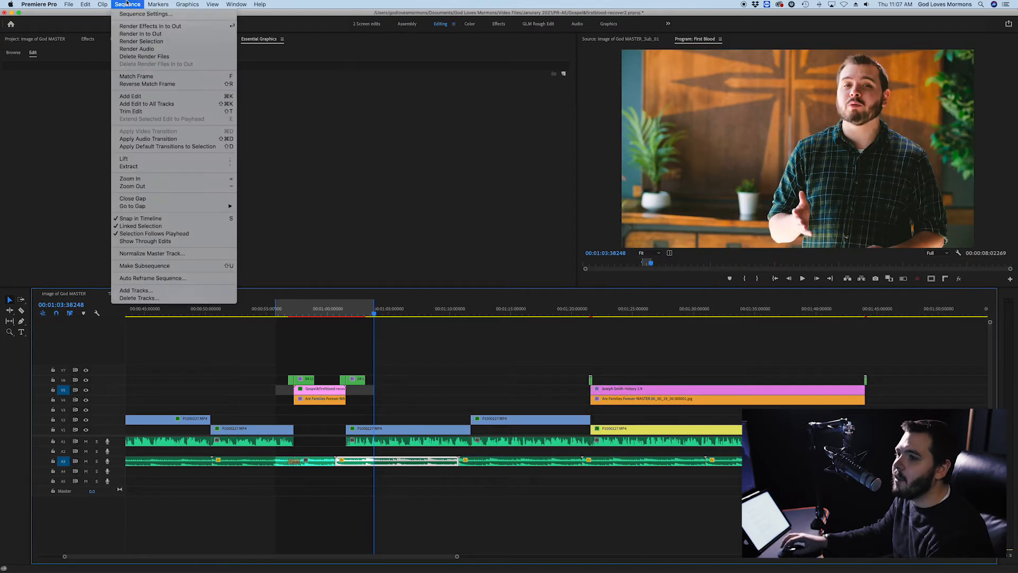
{"action": "left_click", "coordinate": [139, 35]}
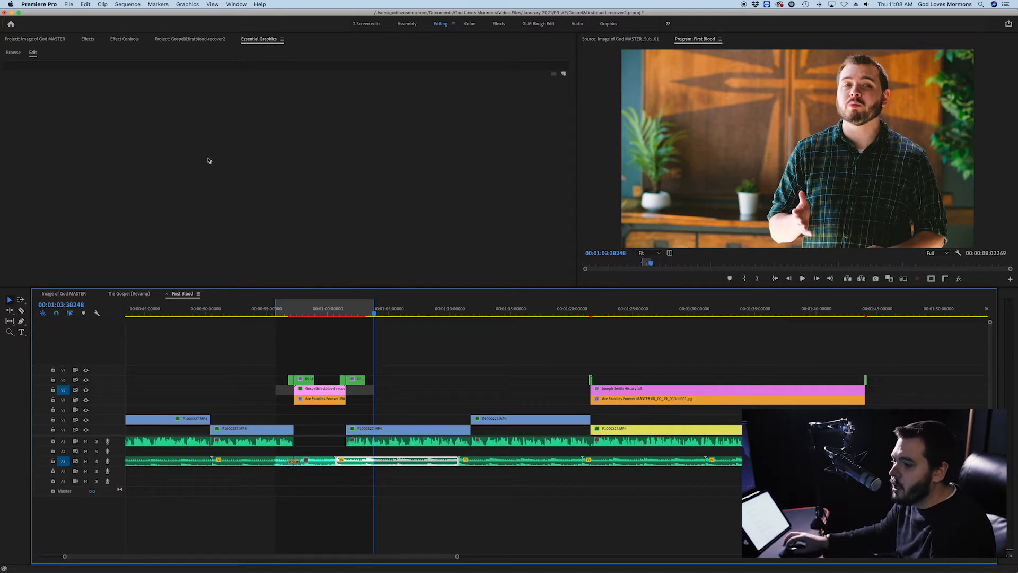
Copy the title, its background and light leaks into the Image of God MASTER sequence's gap near 00;00;52, starting where the blue clip ends.
{"action": "left_click_drag", "start_coordinate": [286, 360], "coordinate": [370, 416]}
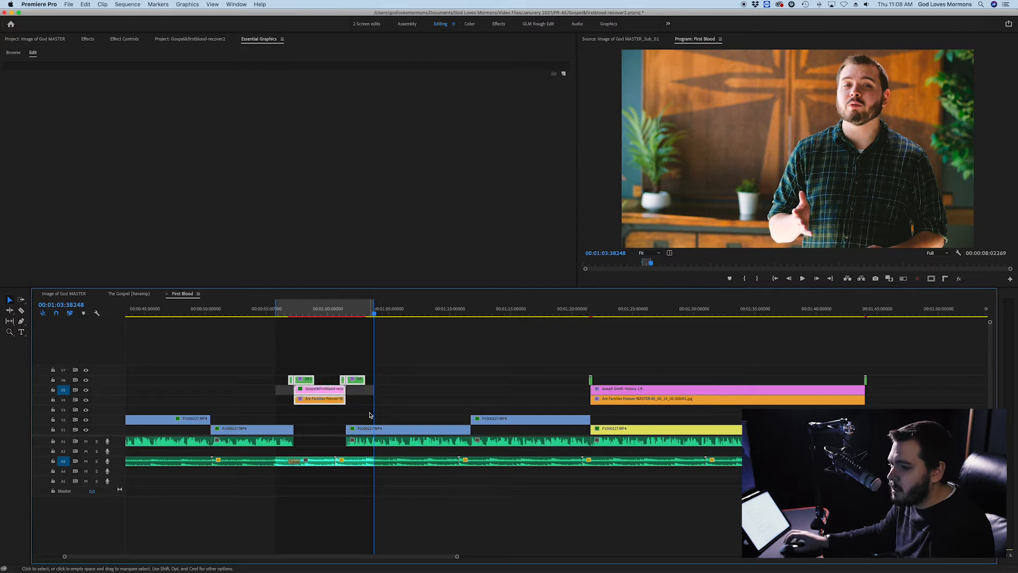
{"action": "left_click", "coordinate": [79, 295]}
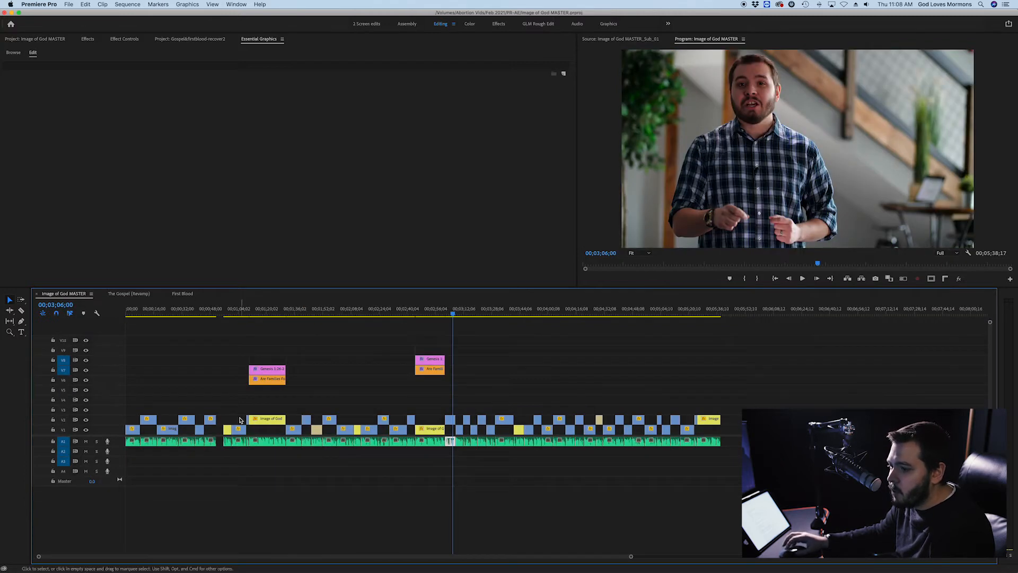
{"action": "scroll", "coordinate": [223, 418], "scroll_direction": "up", "scroll_amount": 5}
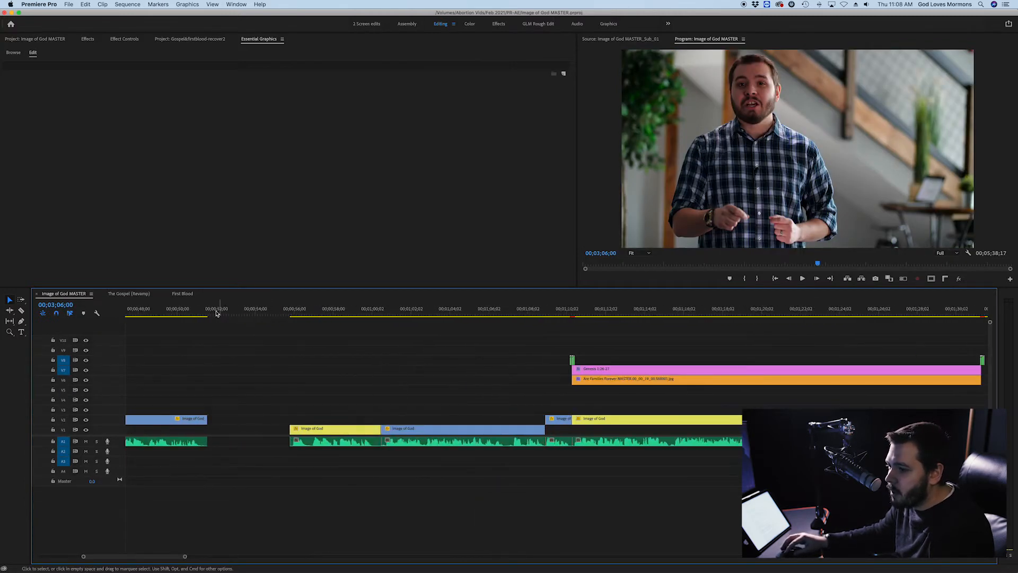
{"action": "left_click", "coordinate": [227, 314]}
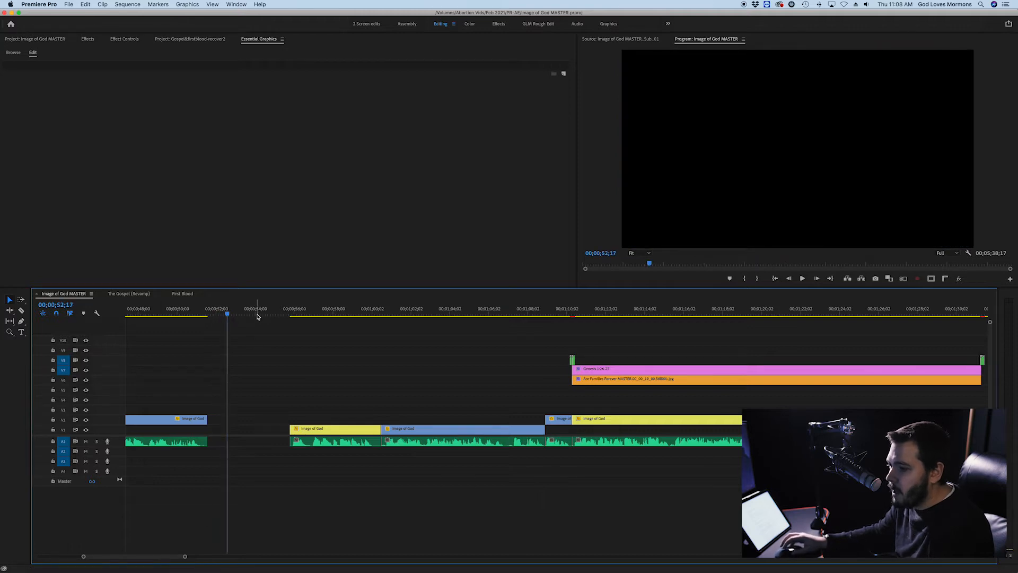
{"action": "key", "text": "super+v"}
{"action": "left_click_drag", "start_coordinate": [219, 336], "coordinate": [241, 391]}
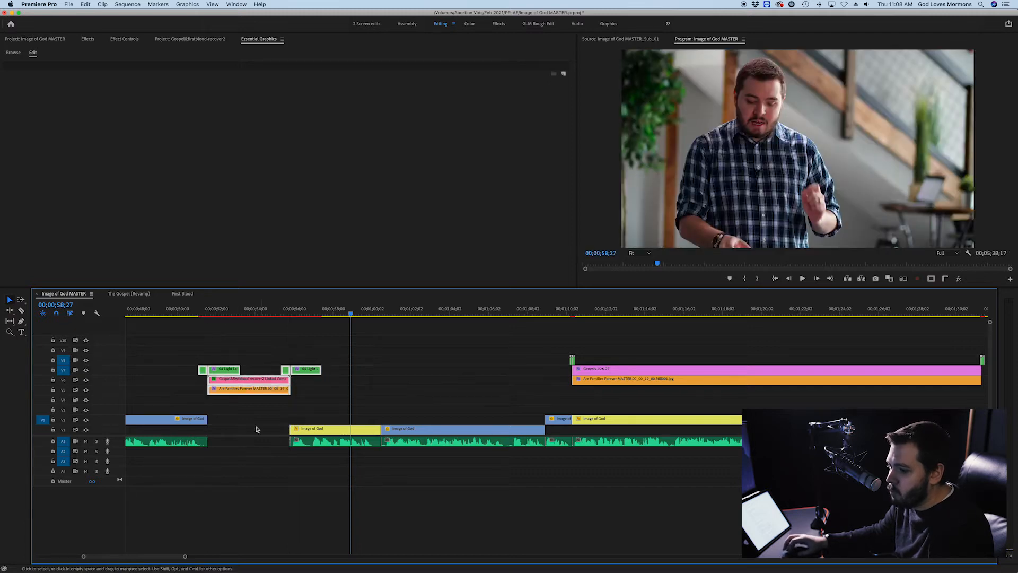
Try trimming the ends of the pasted title and background together to just before the yellow clip.
{"action": "scroll", "coordinate": [191, 414], "scroll_direction": "up", "scroll_amount": 10}
{"action": "scroll", "coordinate": [272, 415], "scroll_direction": "up", "scroll_amount": 2}
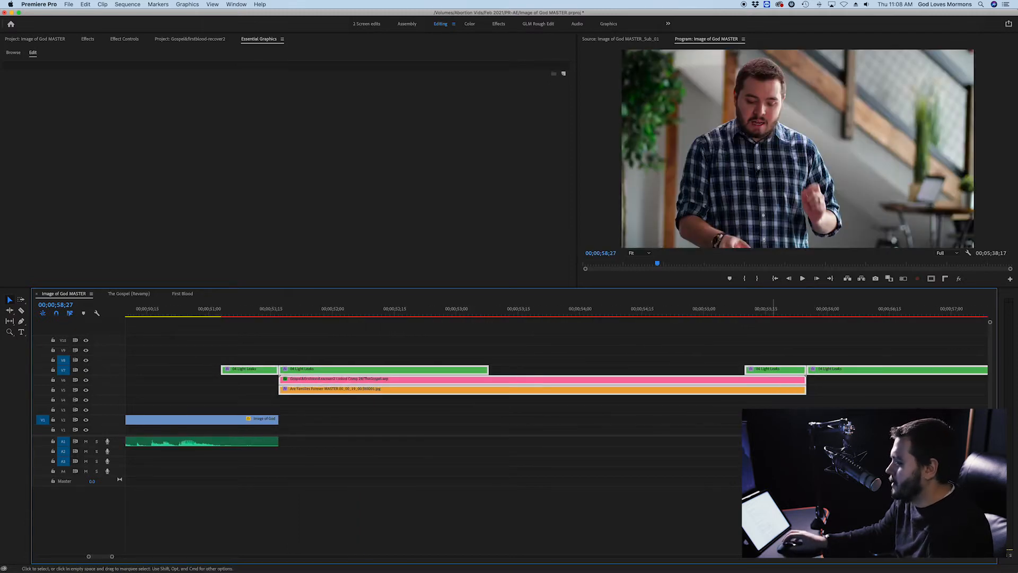
{"action": "left_click", "coordinate": [552, 422]}
{"action": "scroll", "coordinate": [557, 422], "scroll_direction": "right", "scroll_amount": 5}
{"action": "left_click", "coordinate": [481, 384]}
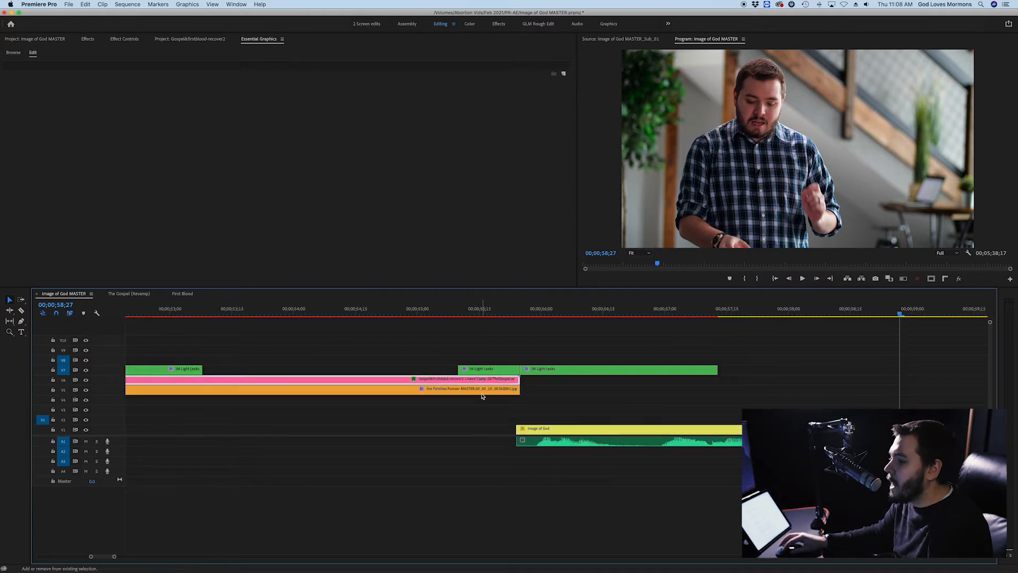
{"action": "left_click_drag", "start_coordinate": [519, 390], "coordinate": [508, 390]}
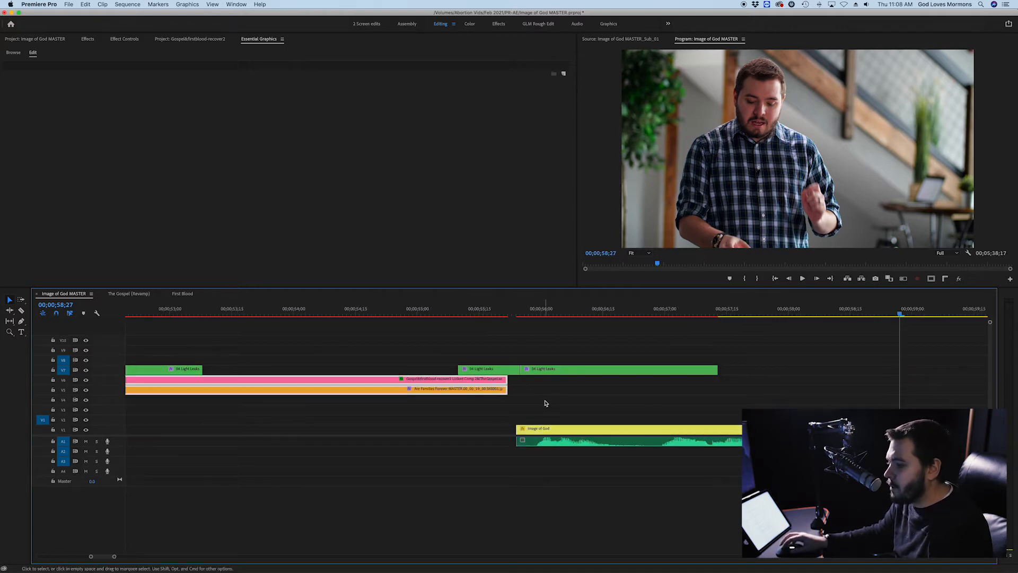
{"action": "key", "text": "super+z"}
{"action": "left_click", "coordinate": [520, 400]}
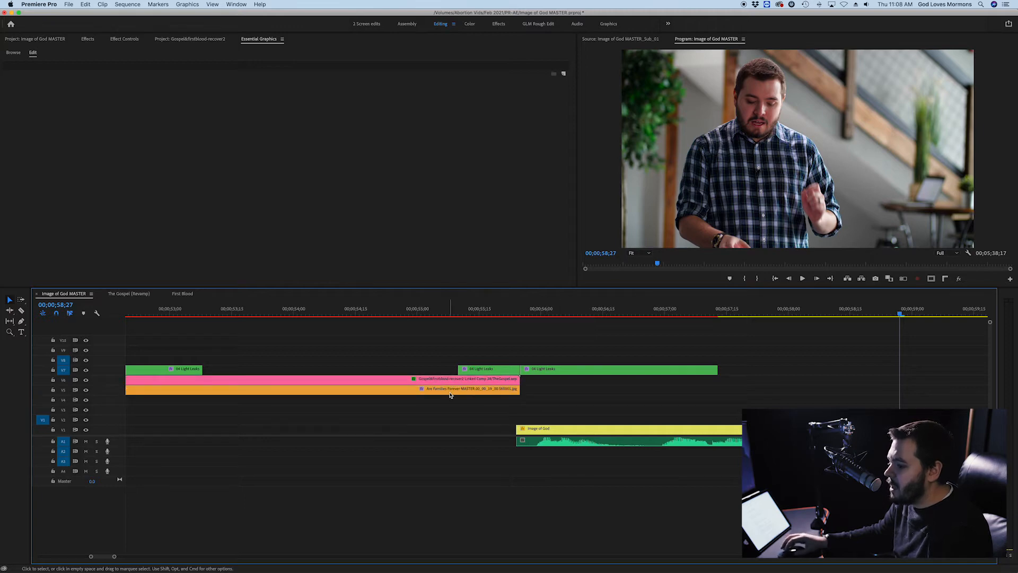
Delete the pasted "Why focus on the differences between Mormonism & Christianity?" title clip, keeping its background image and light leaks.
{"action": "scroll", "coordinate": [450, 394], "scroll_direction": "down", "scroll_amount": 3}
{"action": "left_click", "coordinate": [370, 382]}
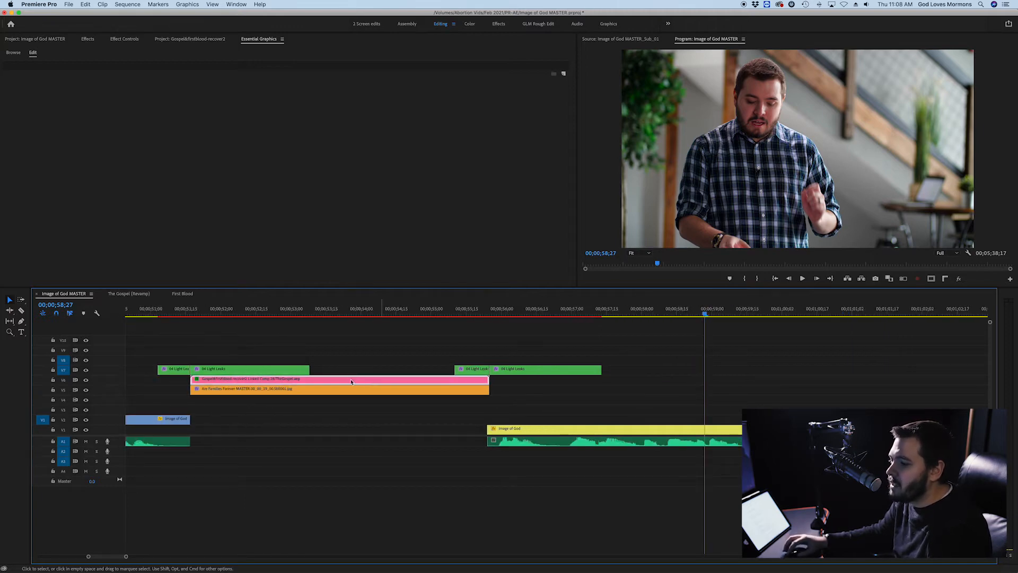
{"action": "left_click", "coordinate": [406, 364]}
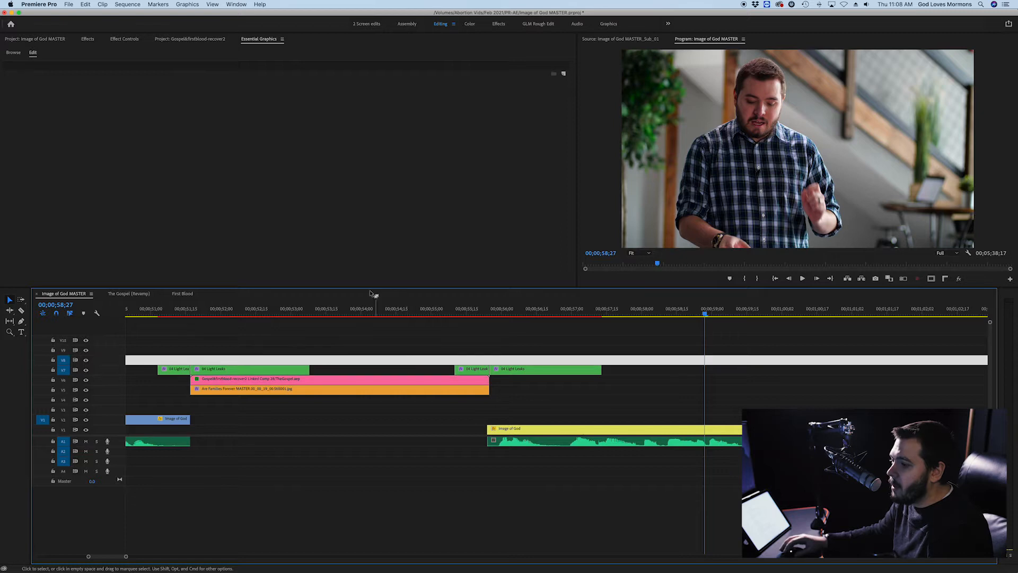
{"action": "left_click", "coordinate": [370, 309]}
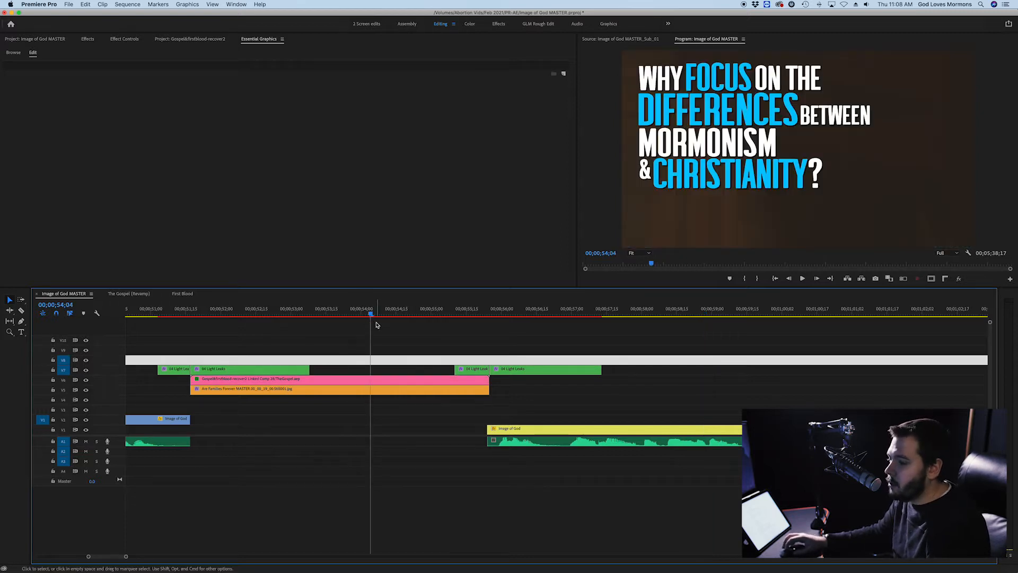
{"action": "left_click", "coordinate": [381, 380]}
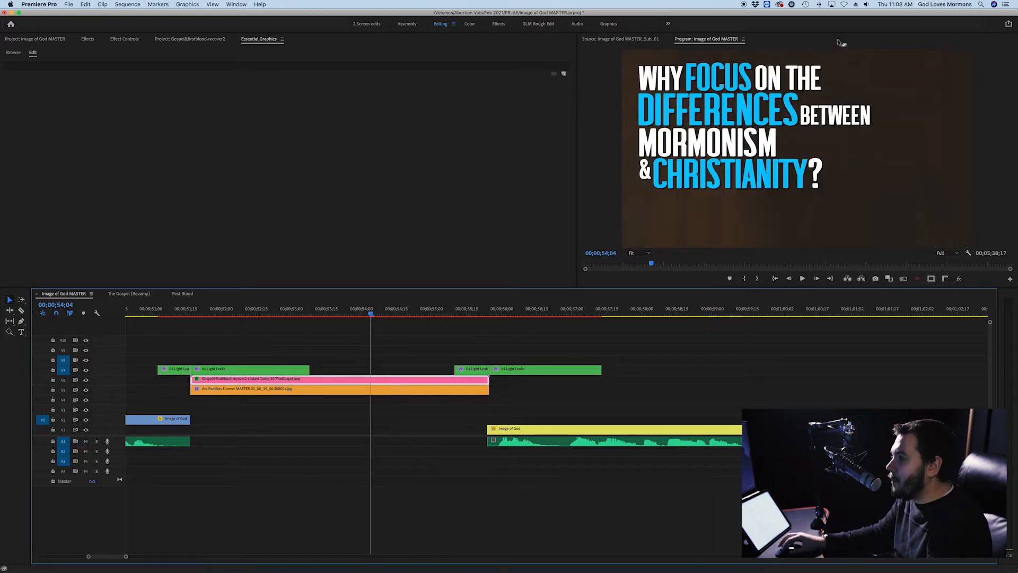
{"action": "left_click", "coordinate": [699, 94]}
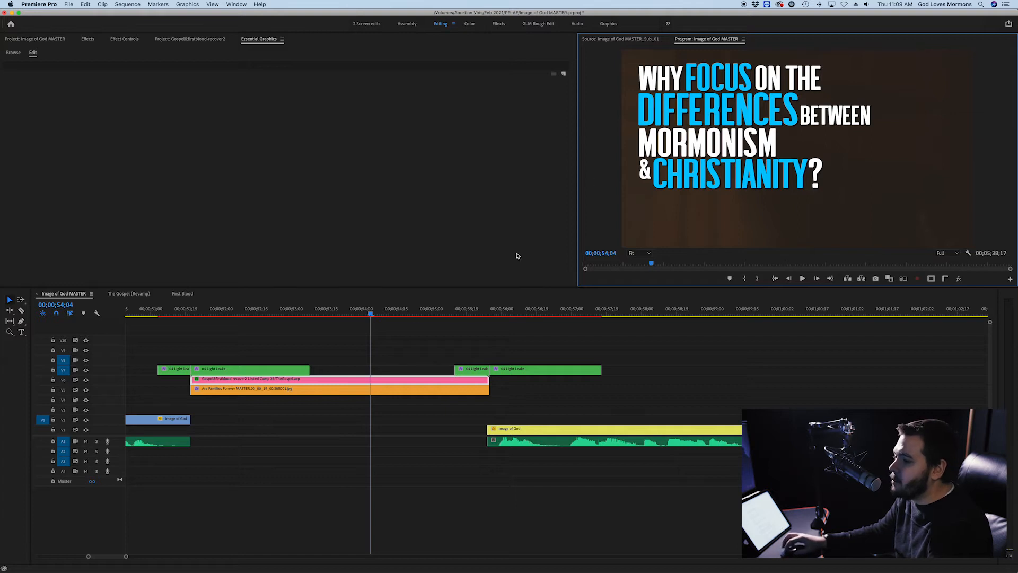
{"action": "left_click", "coordinate": [415, 351]}
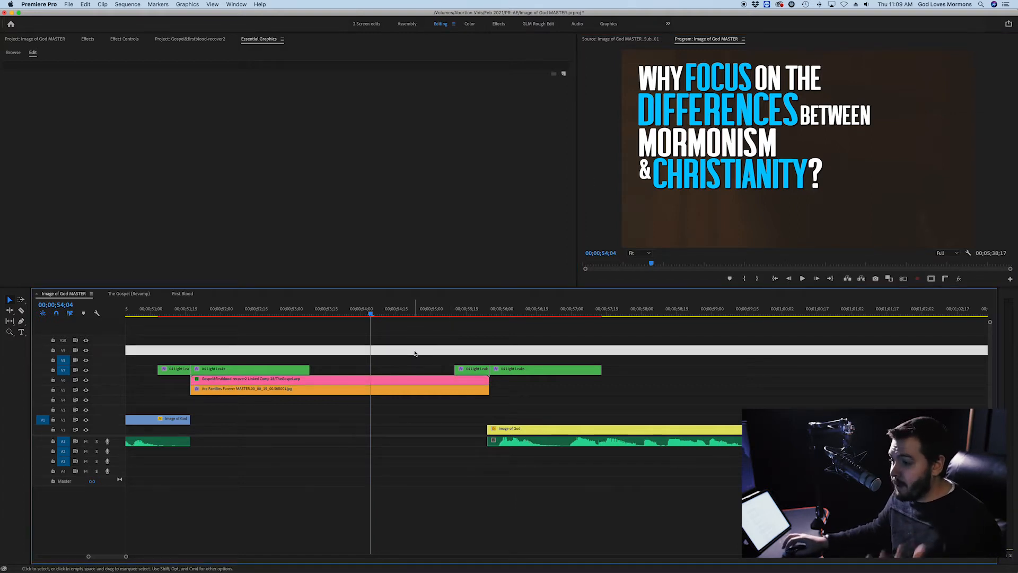
{"action": "left_click", "coordinate": [397, 382]}
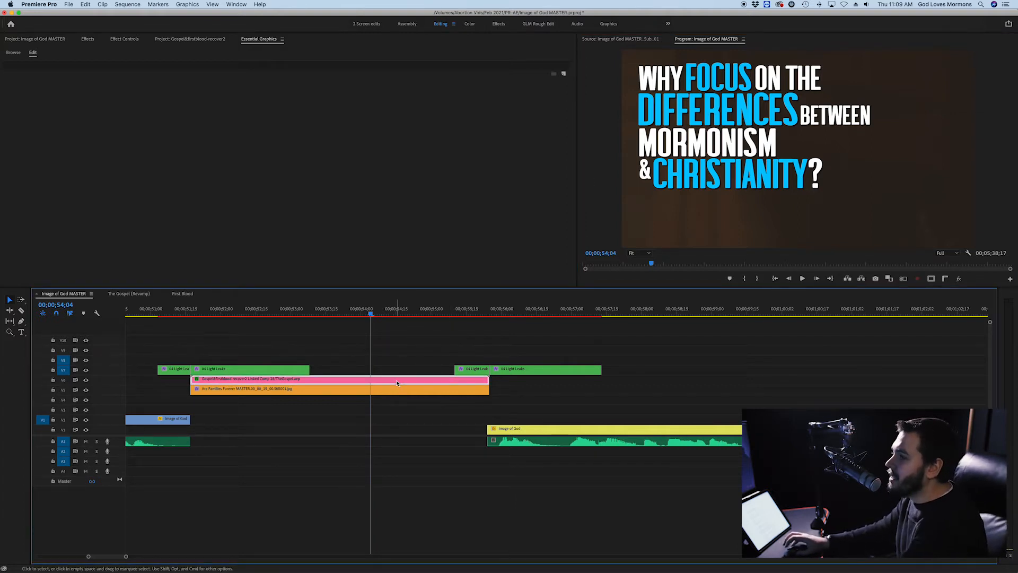
{"action": "key", "text": "Delete"}
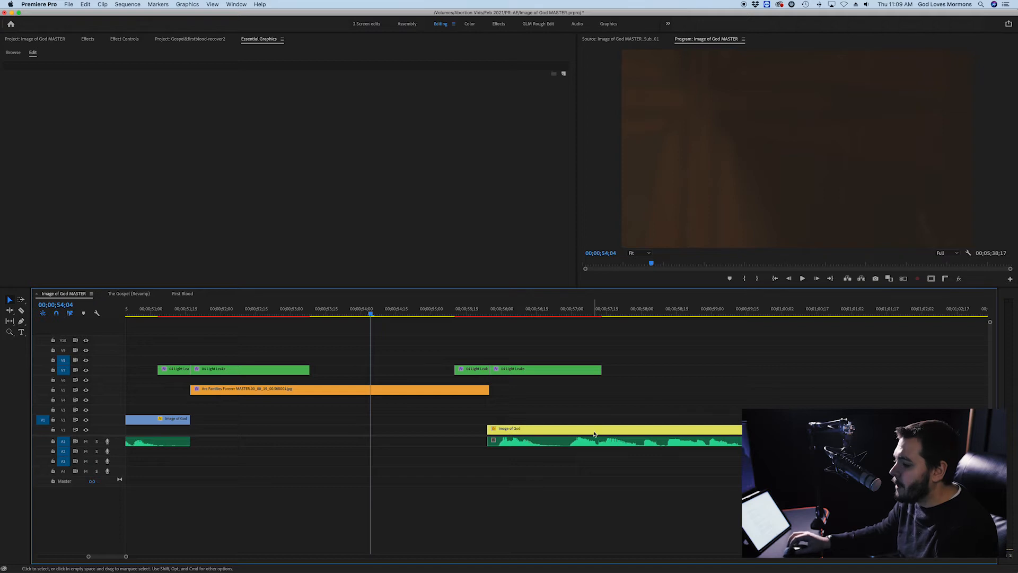
Try shifting the yellow clip after the gap, with its audio, slightly later in the sequence.
{"action": "left_click_drag", "start_coordinate": [523, 429], "coordinate": [544, 429]}
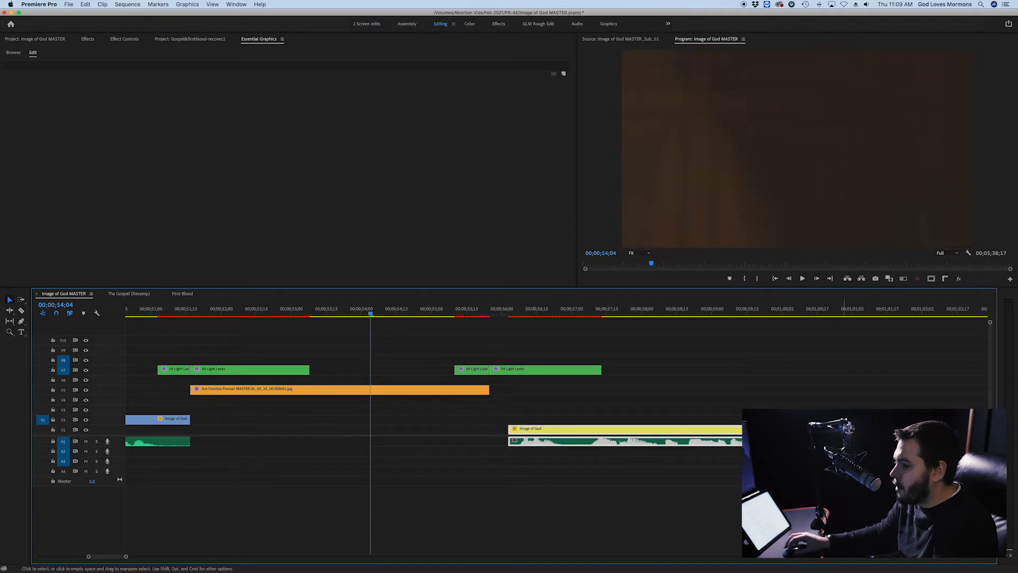
{"action": "key", "text": "super+z"}
Examine the spacing of the background, light leaks and yellow clip around the gap near 00;00;54;04.
{"action": "scroll", "coordinate": [818, 406], "scroll_direction": "down", "scroll_amount": 10}
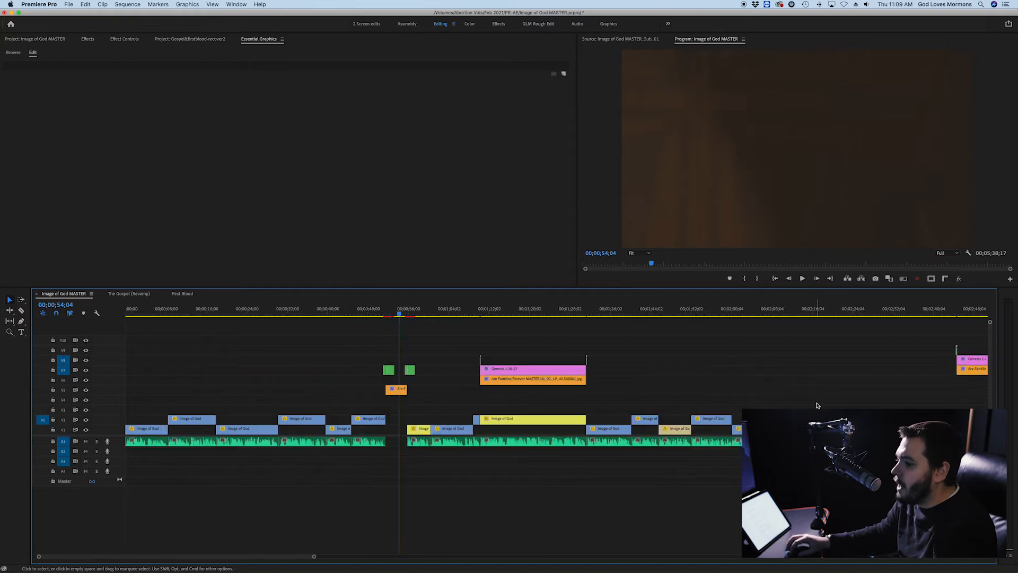
{"action": "scroll", "coordinate": [615, 443], "scroll_direction": "down", "scroll_amount": 6}
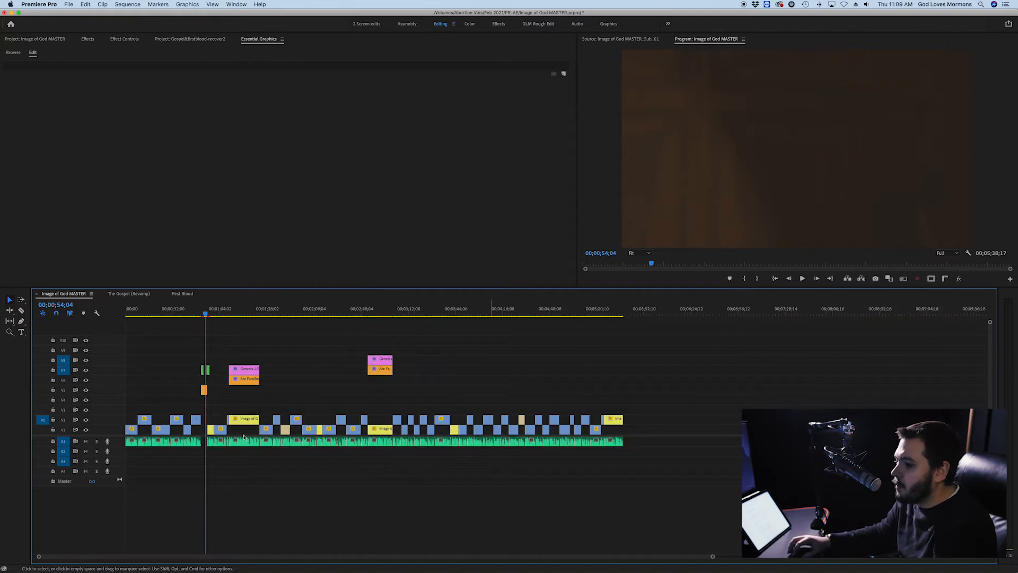
{"action": "scroll", "coordinate": [305, 408], "scroll_direction": "up", "scroll_amount": 8}
{"action": "scroll", "coordinate": [305, 408], "scroll_direction": "up", "scroll_amount": 5}
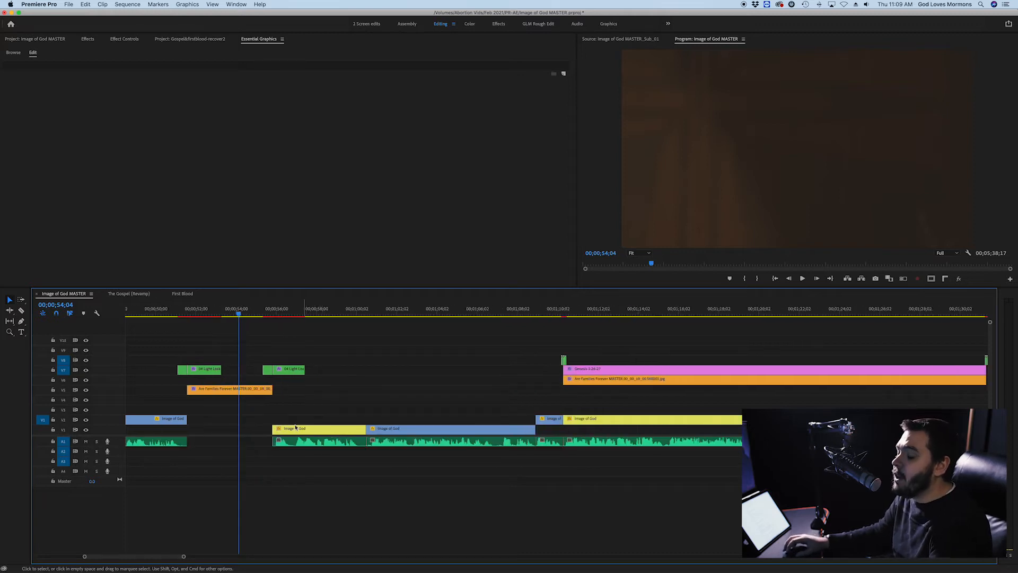
{"action": "scroll", "coordinate": [296, 407], "scroll_direction": "up", "scroll_amount": 3}
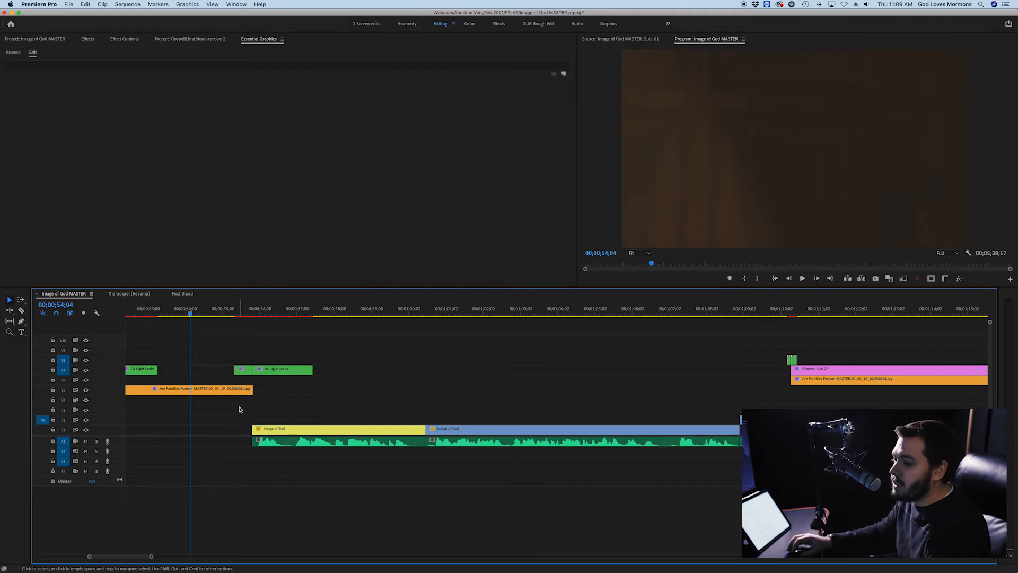
{"action": "scroll", "coordinate": [238, 410], "scroll_direction": "up", "scroll_amount": 3}
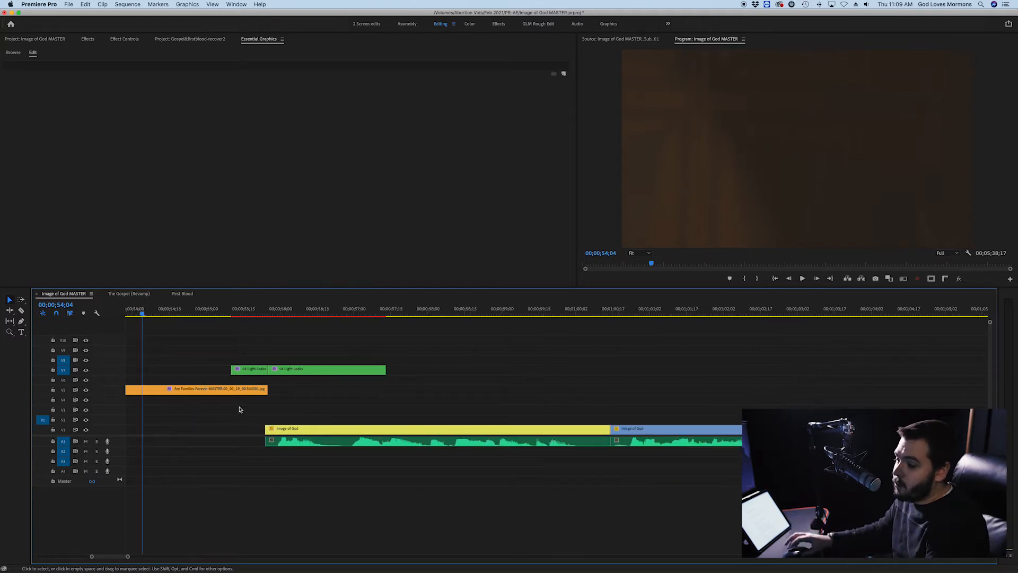
{"action": "scroll", "coordinate": [250, 405], "scroll_direction": "down", "scroll_amount": 10}
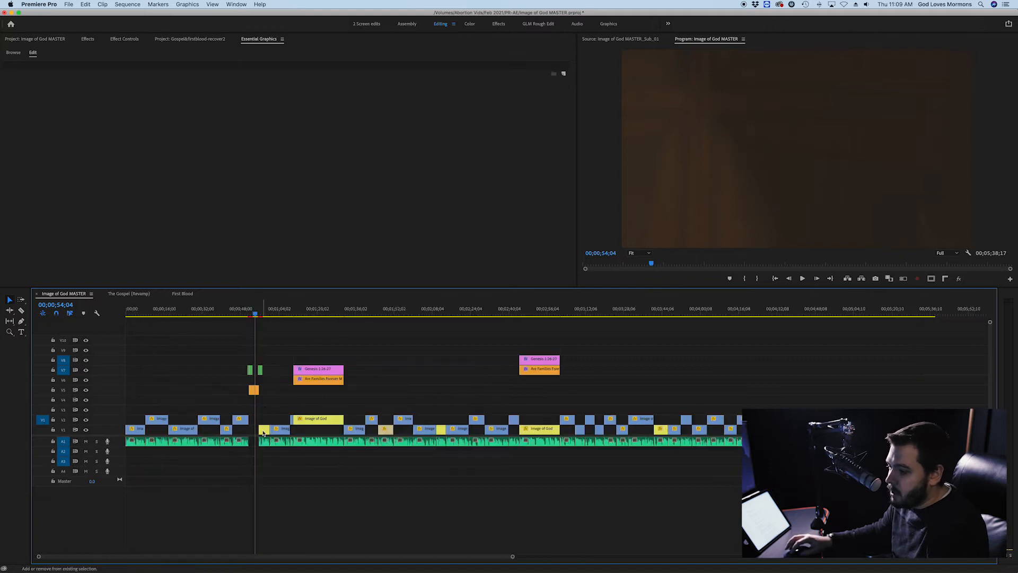
{"action": "left_click_drag", "start_coordinate": [258, 482], "coordinate": [398, 367]}
{"action": "left_click", "coordinate": [348, 505]}
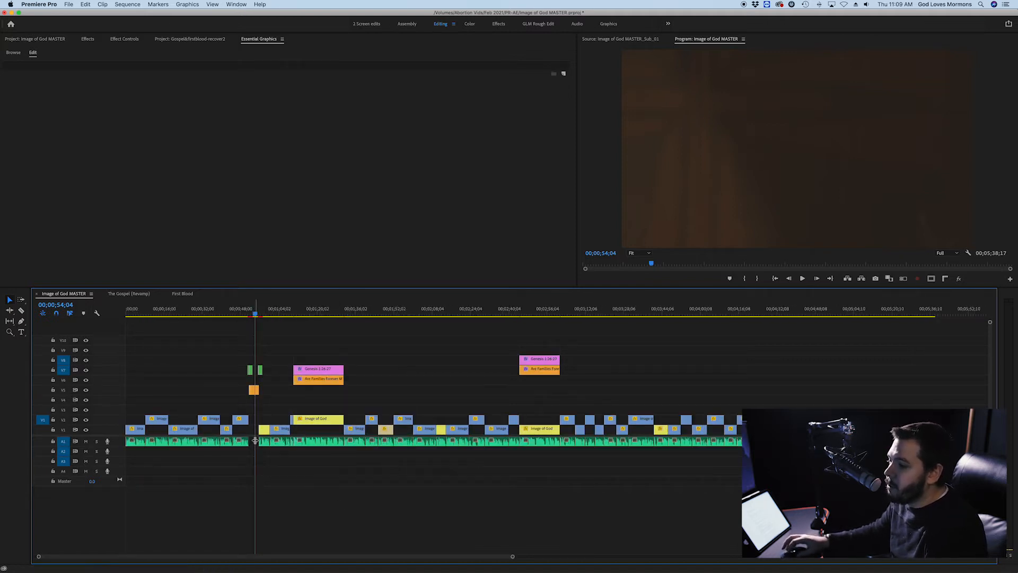
Shift the yellow clip after the gap and everything following it one frame later, leaving the background and light leaks in place, and save the project.
{"action": "scroll", "coordinate": [256, 459], "scroll_direction": "up", "scroll_amount": 8}
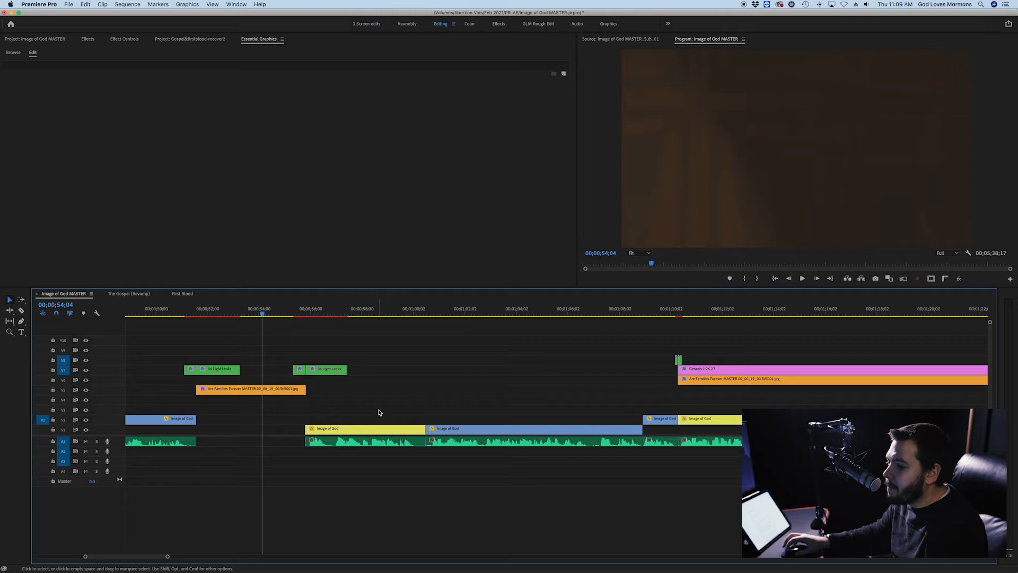
{"action": "key", "text": "a"}
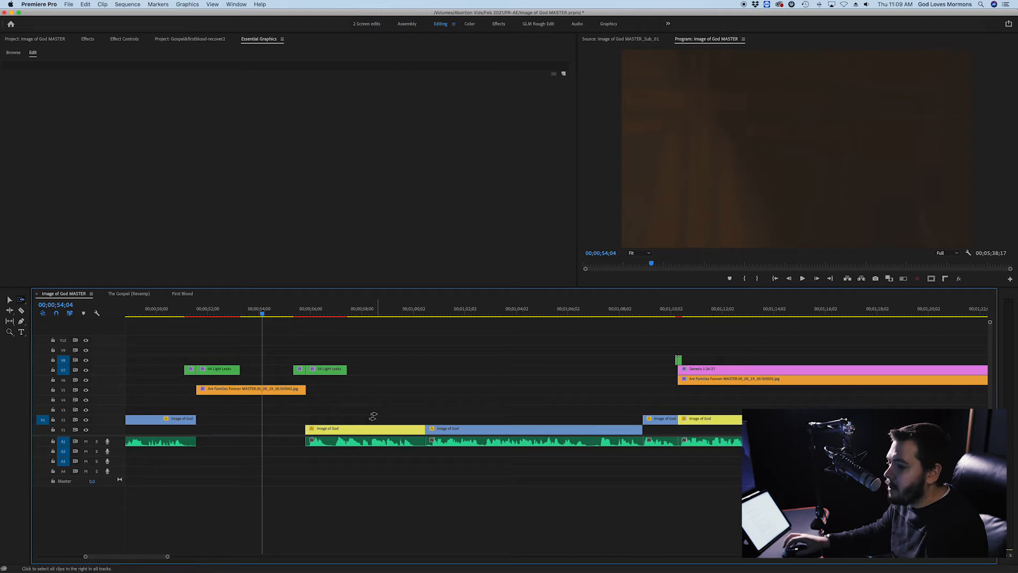
{"action": "left_click", "coordinate": [328, 429]}
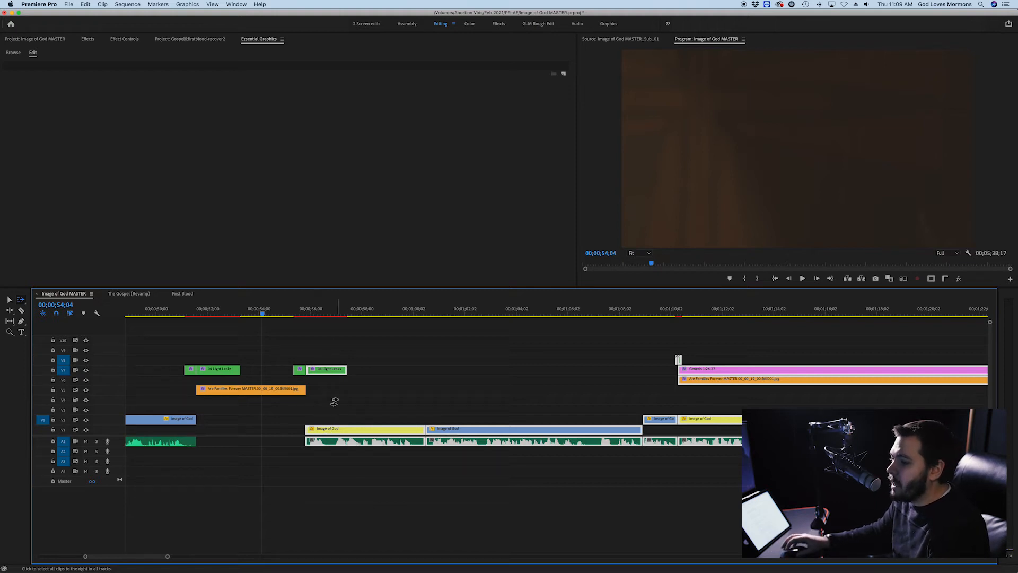
{"action": "left_click", "coordinate": [284, 423]}
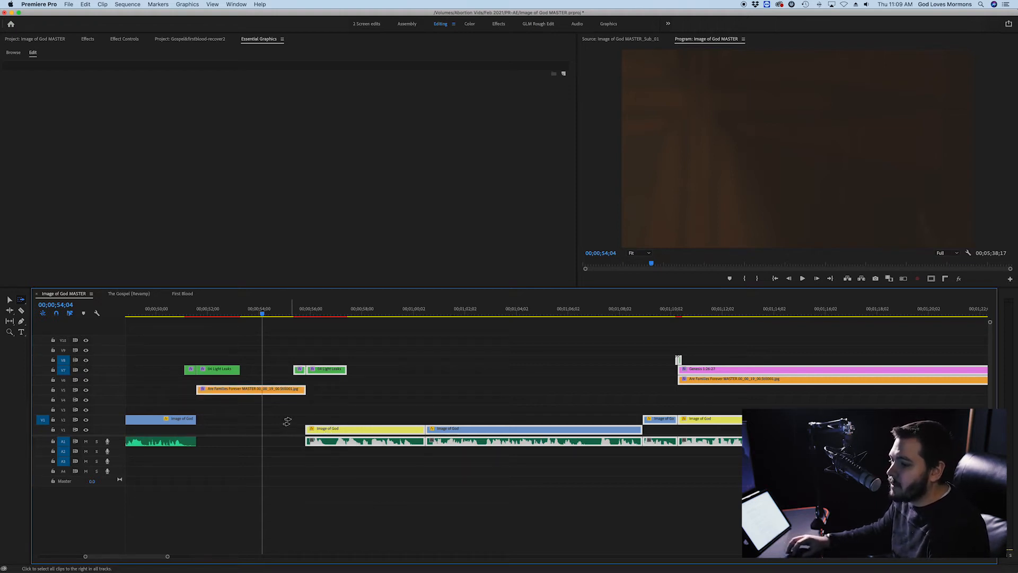
{"action": "left_click", "coordinate": [210, 403]}
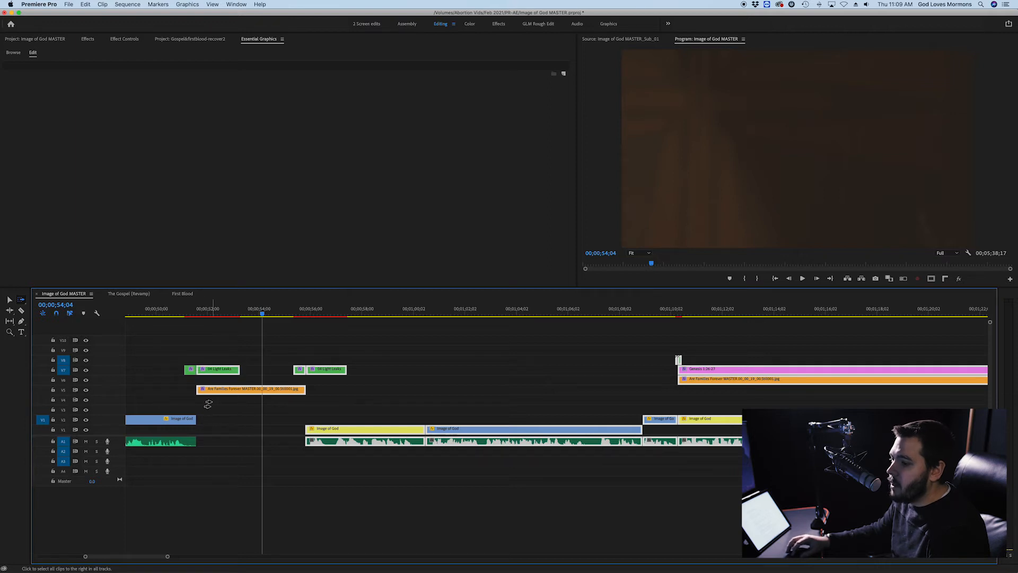
{"action": "left_click", "coordinate": [411, 398]}
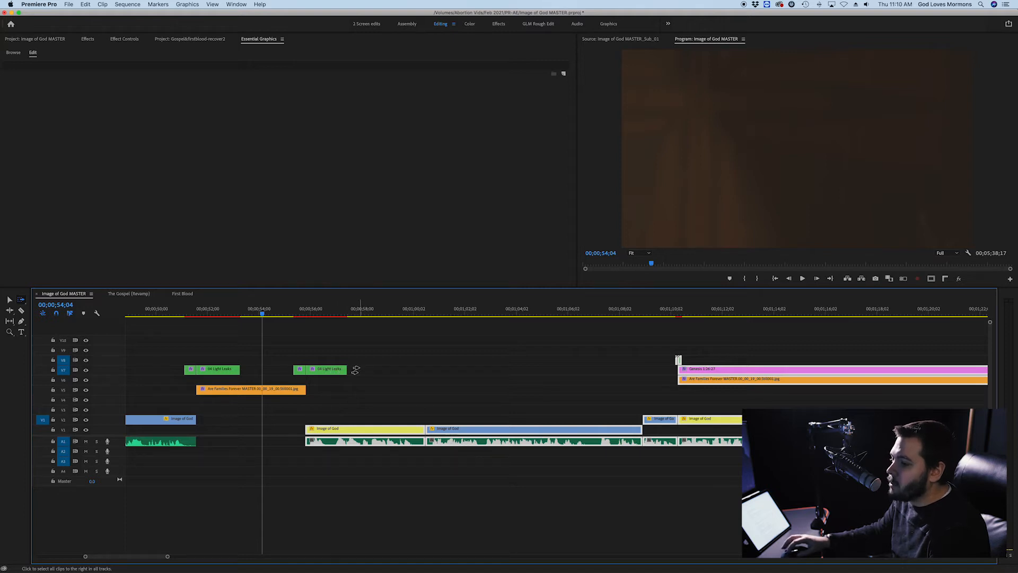
{"action": "left_click_drag", "start_coordinate": [355, 369], "coordinate": [371, 392]}
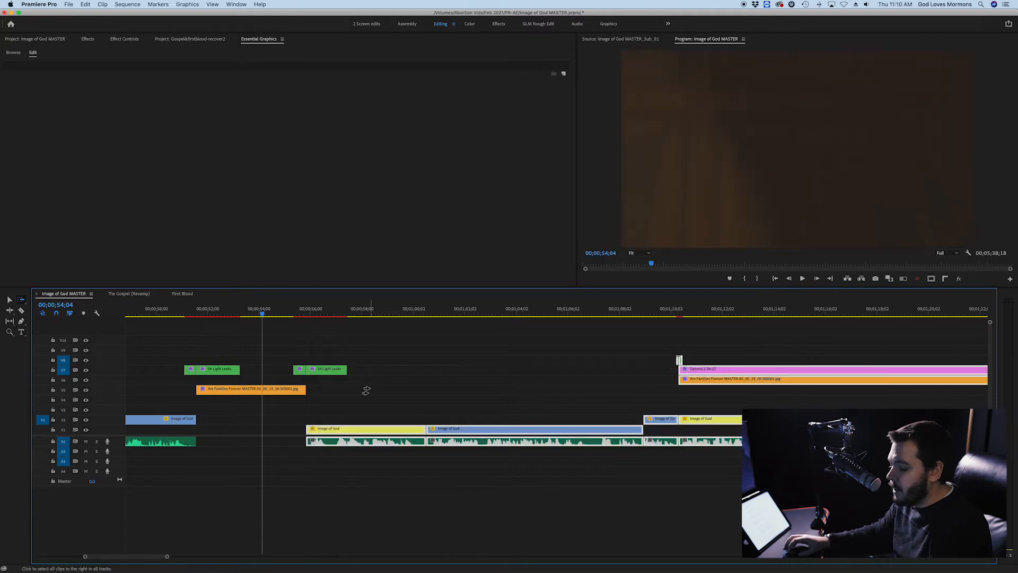
{"action": "key", "text": "v"}
{"action": "scroll", "coordinate": [370, 390], "scroll_direction": "left", "scroll_amount": 3}
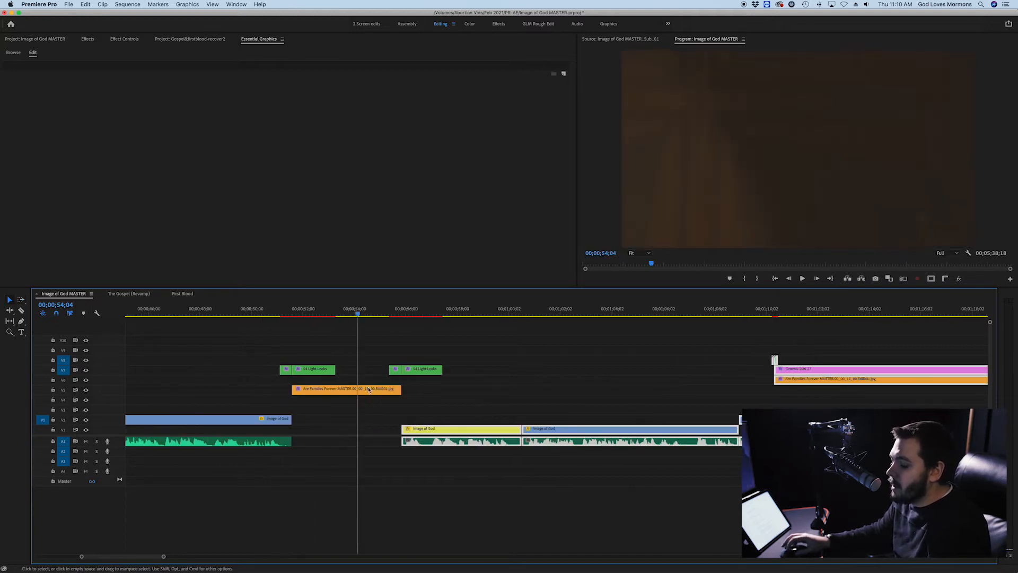
{"action": "key", "text": "super+s"}
Create a new black video item in the project at 1920 x 1080, 29.97 fps Drop-Frame, with square pixels.
{"action": "scroll", "coordinate": [498, 388], "scroll_direction": "down", "scroll_amount": 2}
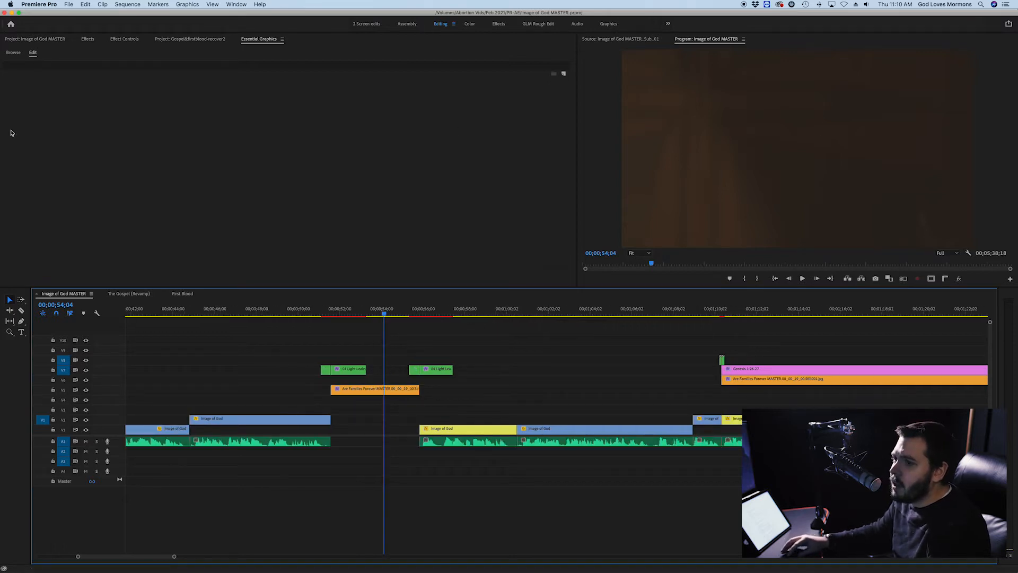
{"action": "left_click", "coordinate": [45, 42]}
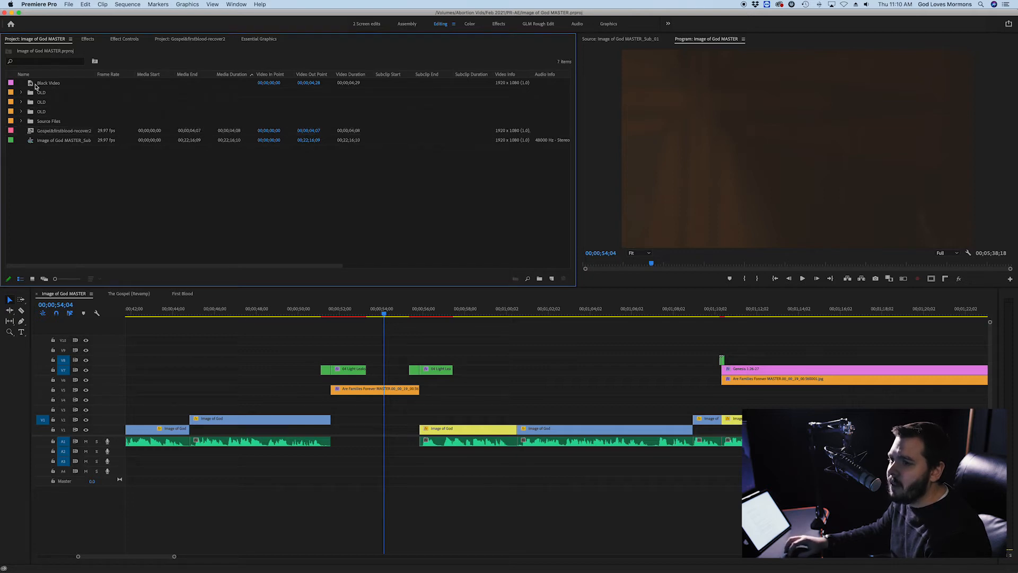
{"action": "right_click", "coordinate": [73, 186]}
{"action": "mouse_move", "coordinate": [88, 220]}
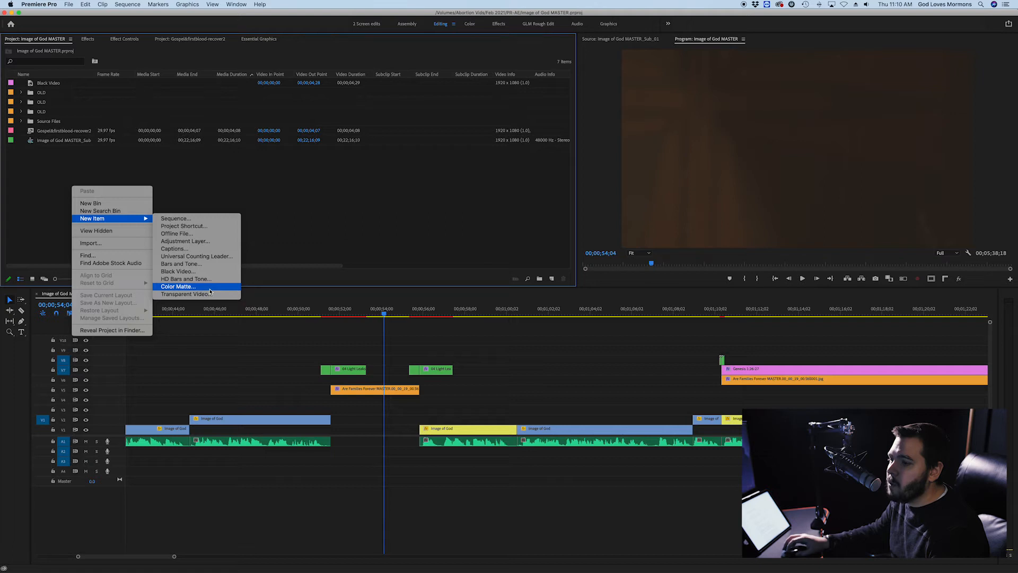
{"action": "left_click", "coordinate": [207, 273]}
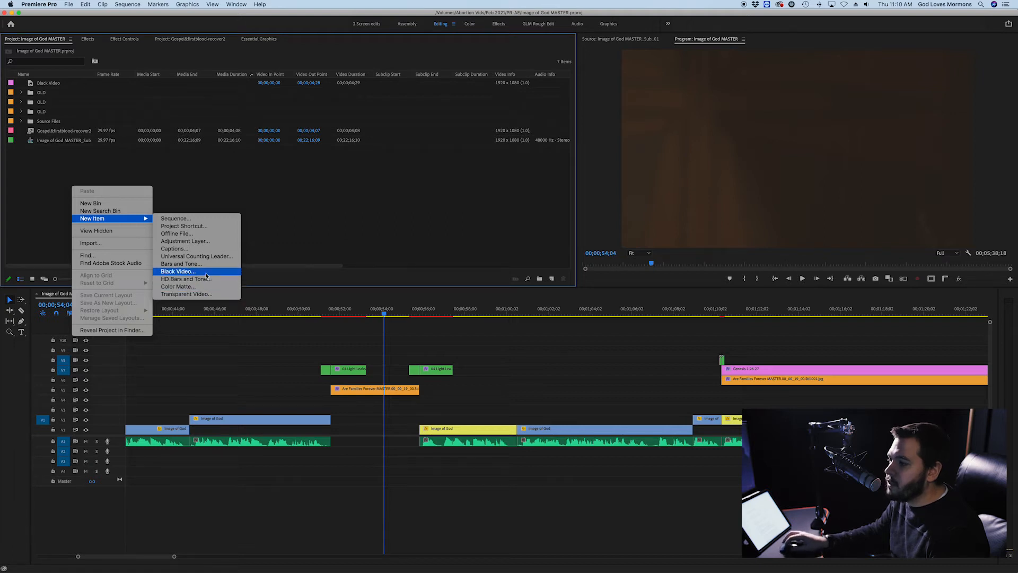
{"action": "left_click_drag", "start_coordinate": [497, 255], "coordinate": [342, 241]}
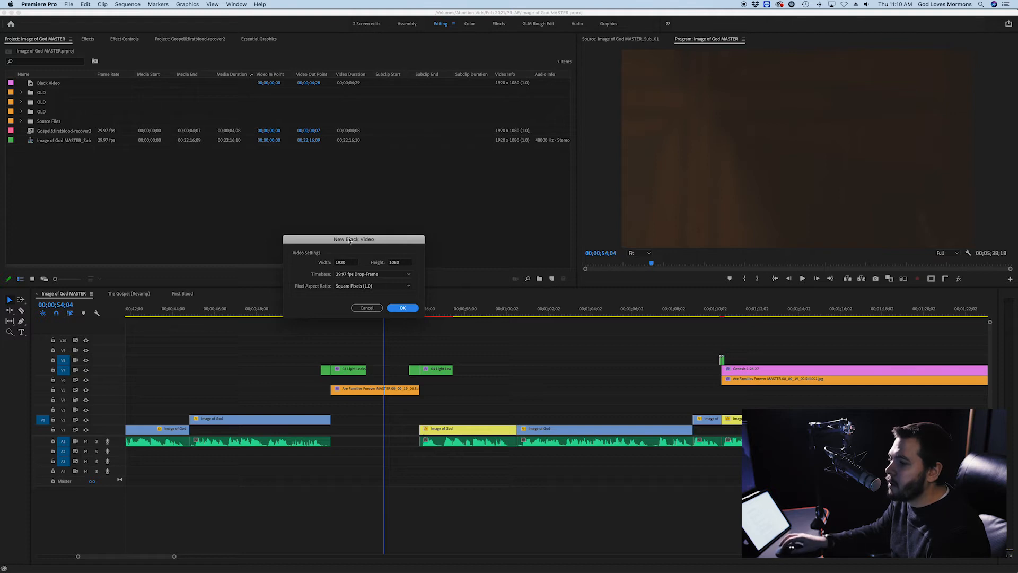
{"action": "left_click_drag", "start_coordinate": [350, 239], "coordinate": [381, 211]}
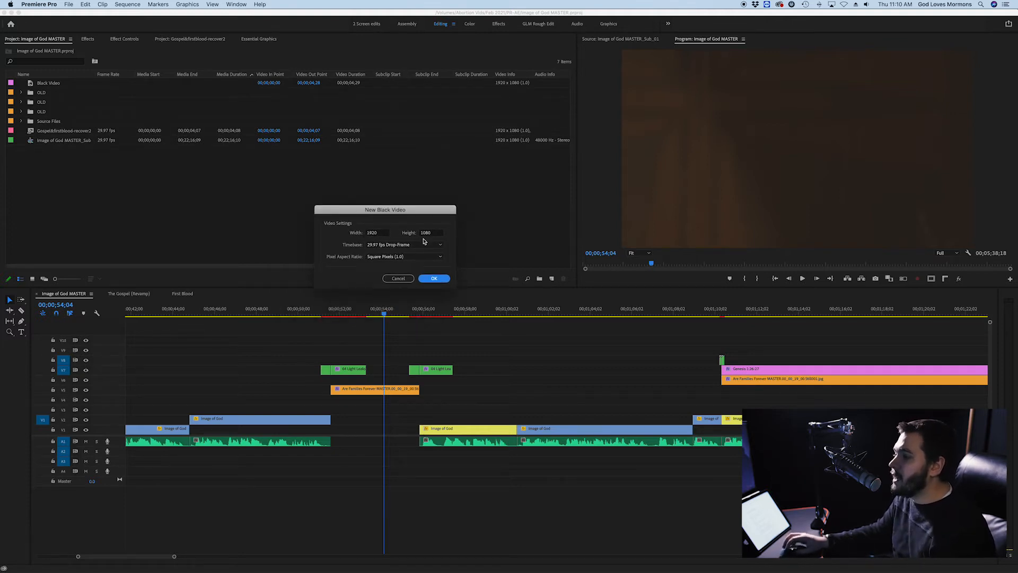
{"action": "left_click", "coordinate": [432, 279]}
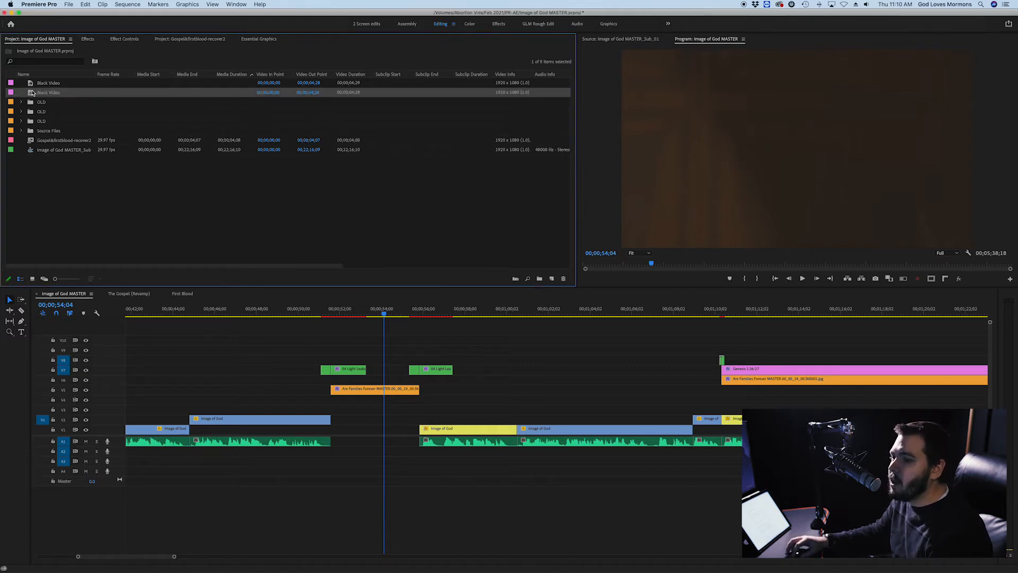
Place the new black video above the background image in the gap, trim it to the background's end, and save the project.
{"action": "left_click_drag", "start_coordinate": [32, 93], "coordinate": [333, 386]}
{"action": "left_click_drag", "start_coordinate": [434, 380], "coordinate": [419, 380]}
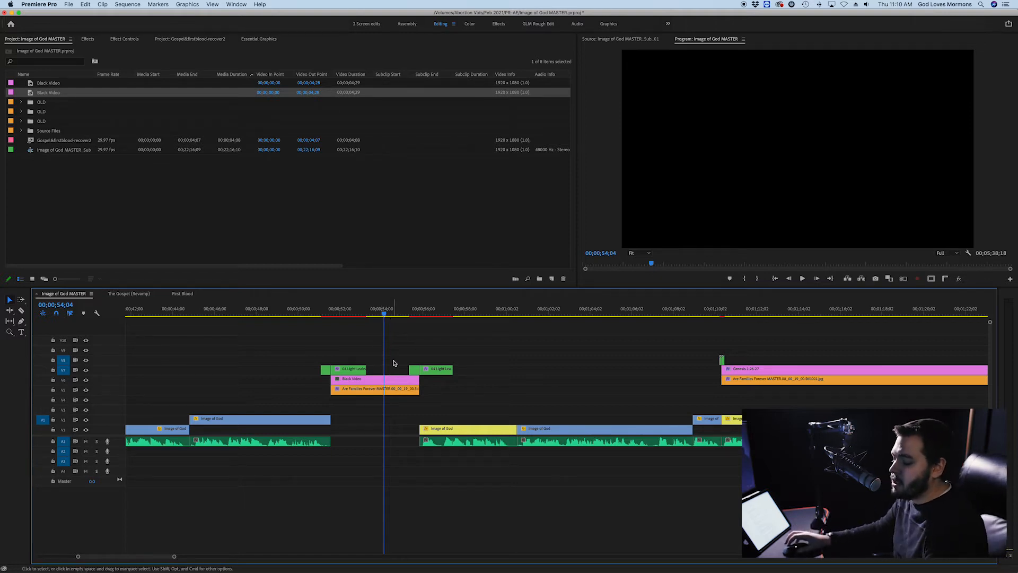
{"action": "scroll", "coordinate": [409, 367], "scroll_direction": "down", "scroll_amount": 3}
{"action": "scroll", "coordinate": [390, 366], "scroll_direction": "up", "scroll_amount": 5}
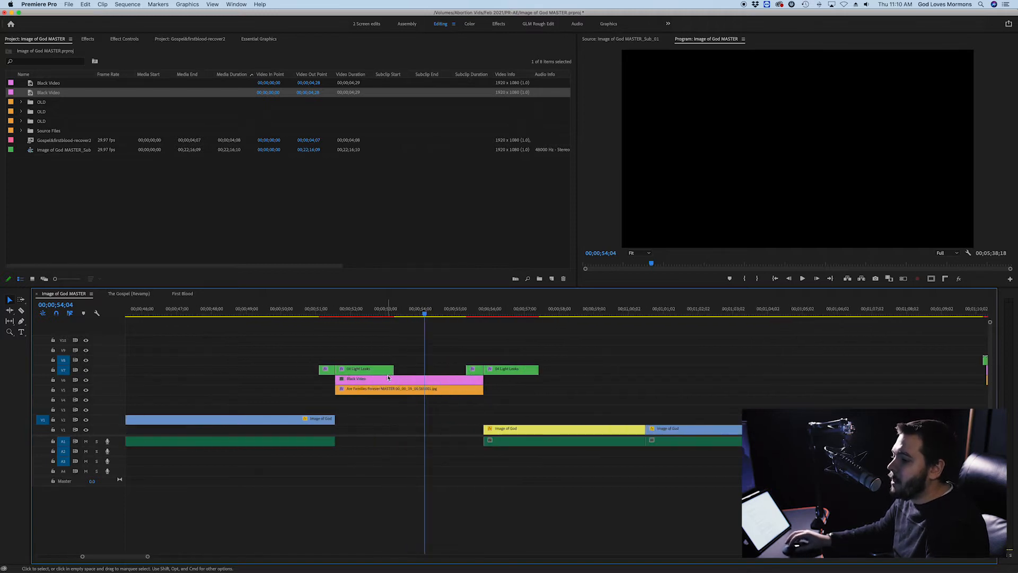
{"action": "left_click", "coordinate": [489, 309]}
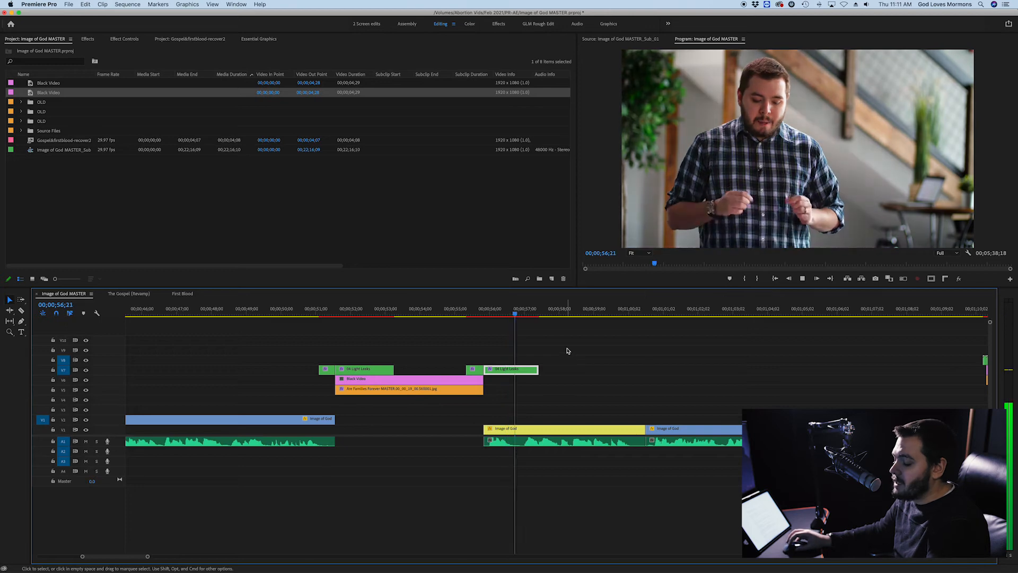
{"action": "key", "text": "space"}
{"action": "key", "text": "super+s"}
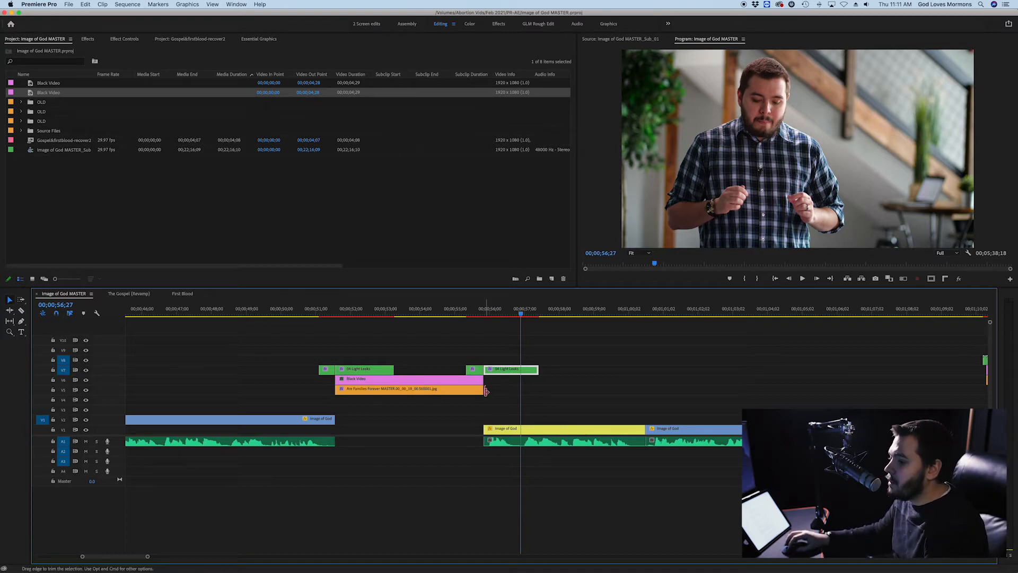
Extend the background image and the black video above it to the end of the yellow clip after the gap.
{"action": "left_click_drag", "start_coordinate": [487, 391], "coordinate": [650, 392]}
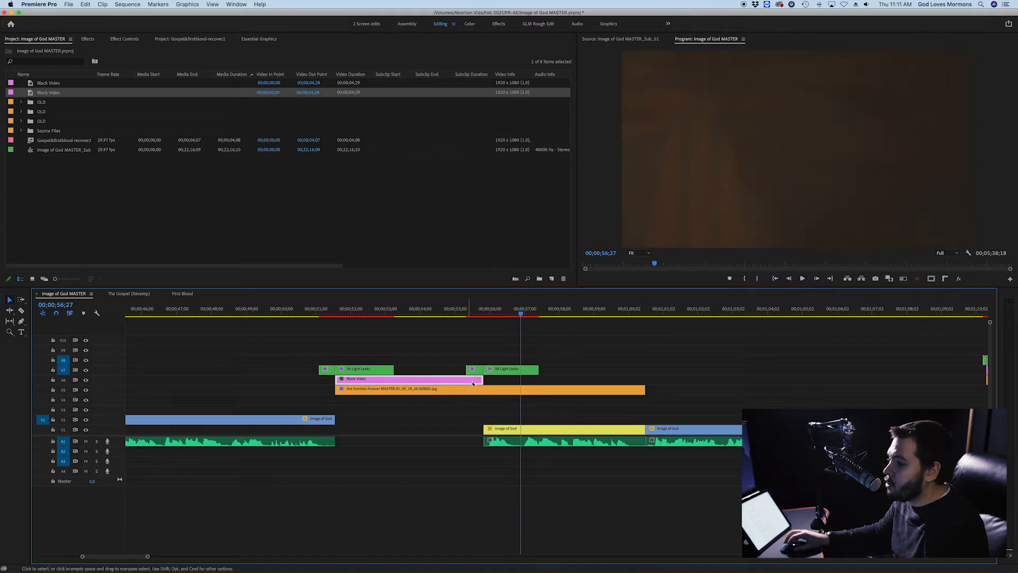
{"action": "left_click_drag", "start_coordinate": [483, 381], "coordinate": [643, 380]}
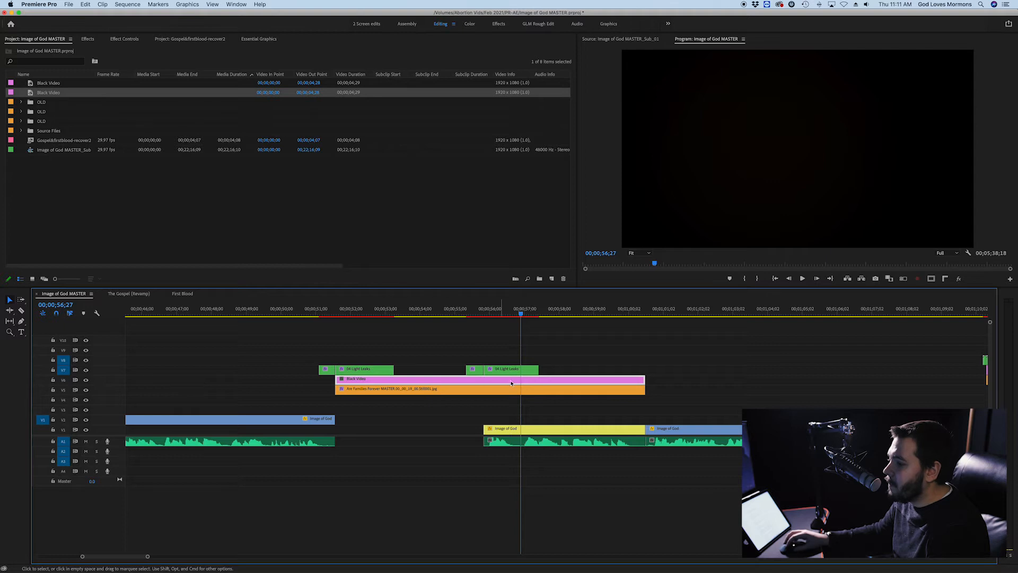
{"action": "left_click", "coordinate": [595, 364]}
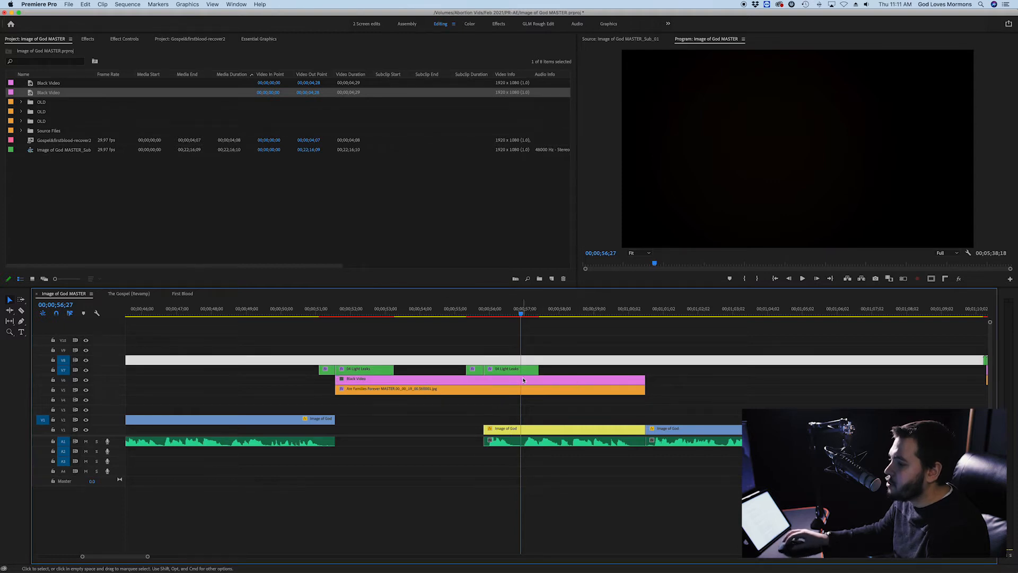
{"action": "left_click", "coordinate": [431, 313]}
{"action": "left_click", "coordinate": [577, 313]}
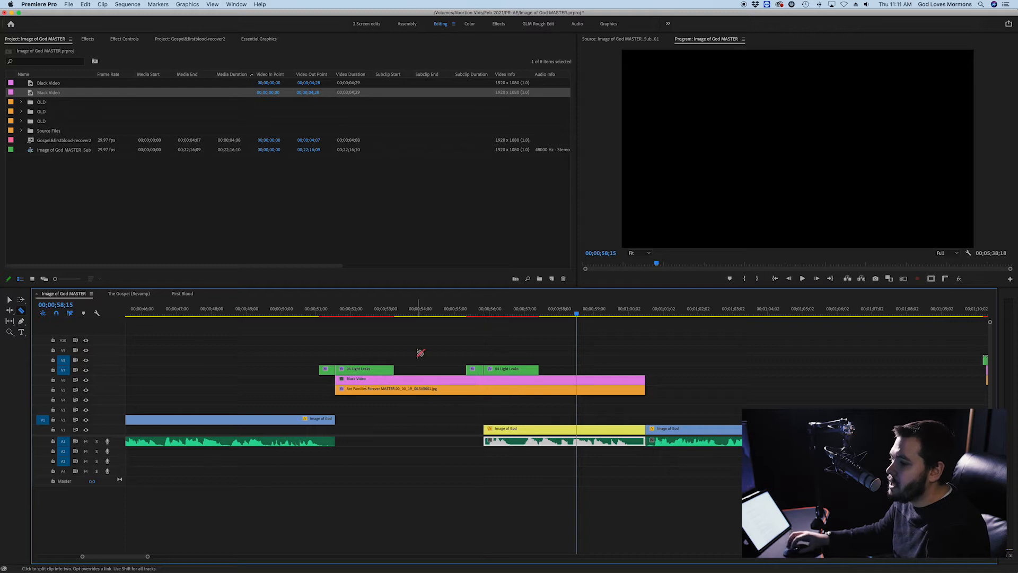
Split the black video clip where the yellow clip begins, leaving the background image uncut.
{"action": "left_click", "coordinate": [487, 379]}
{"action": "key", "text": "v"}
{"action": "left_click", "coordinate": [432, 382]}
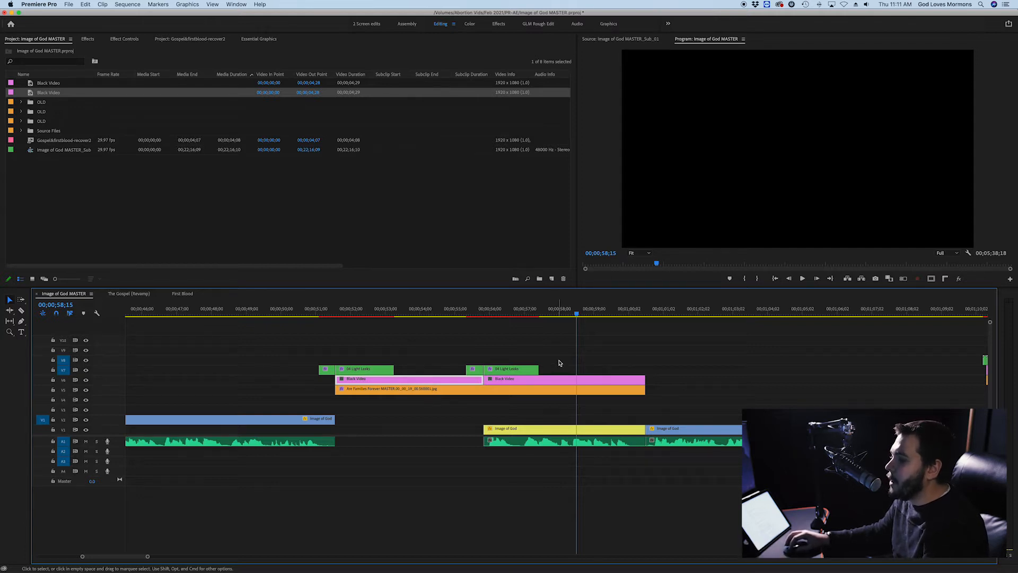
{"action": "left_click", "coordinate": [548, 378]}
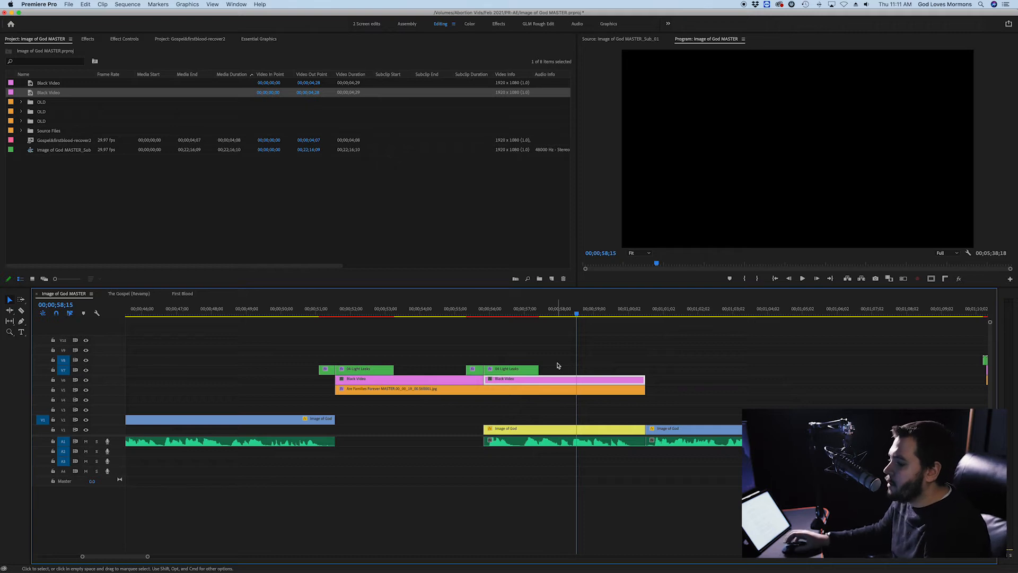
Add another black video above the tan clip between the two Genesis graphics, matching the tan clip's length.
{"action": "scroll", "coordinate": [568, 372], "scroll_direction": "down", "scroll_amount": 5}
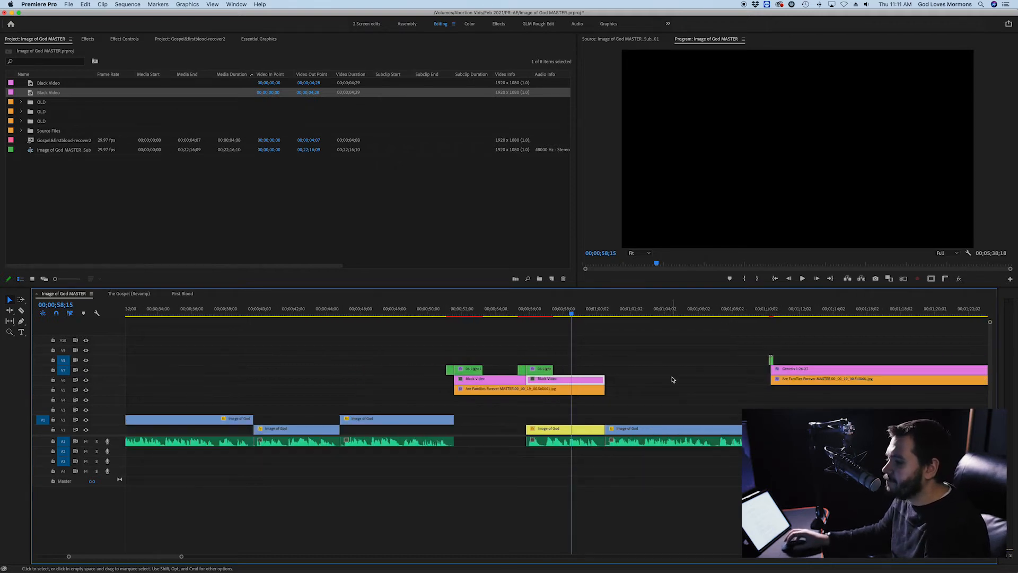
{"action": "scroll", "coordinate": [673, 379], "scroll_direction": "right", "scroll_amount": 5}
{"action": "scroll", "coordinate": [526, 380], "scroll_direction": "down", "scroll_amount": 4}
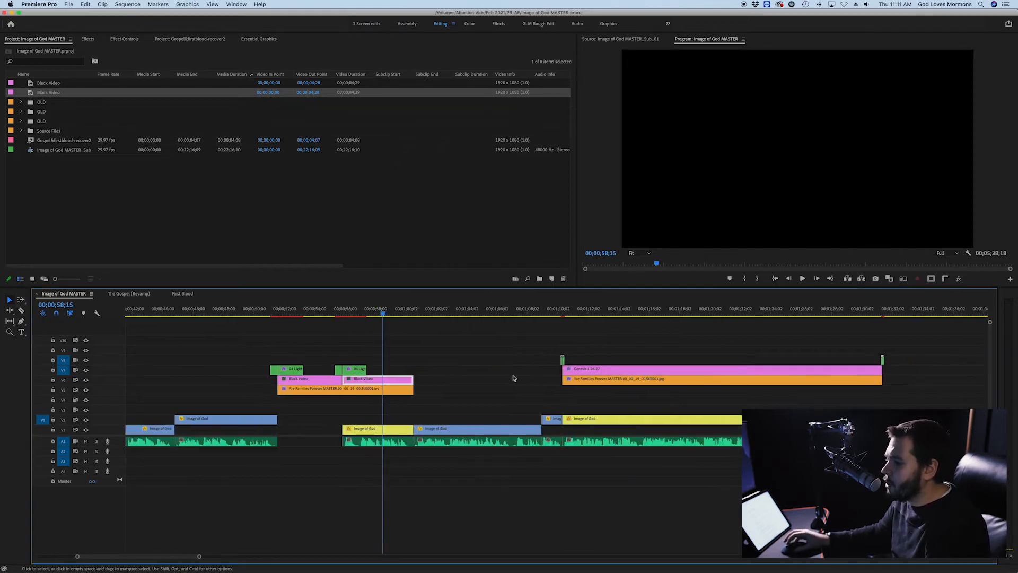
{"action": "scroll", "coordinate": [531, 378], "scroll_direction": "right", "scroll_amount": 2}
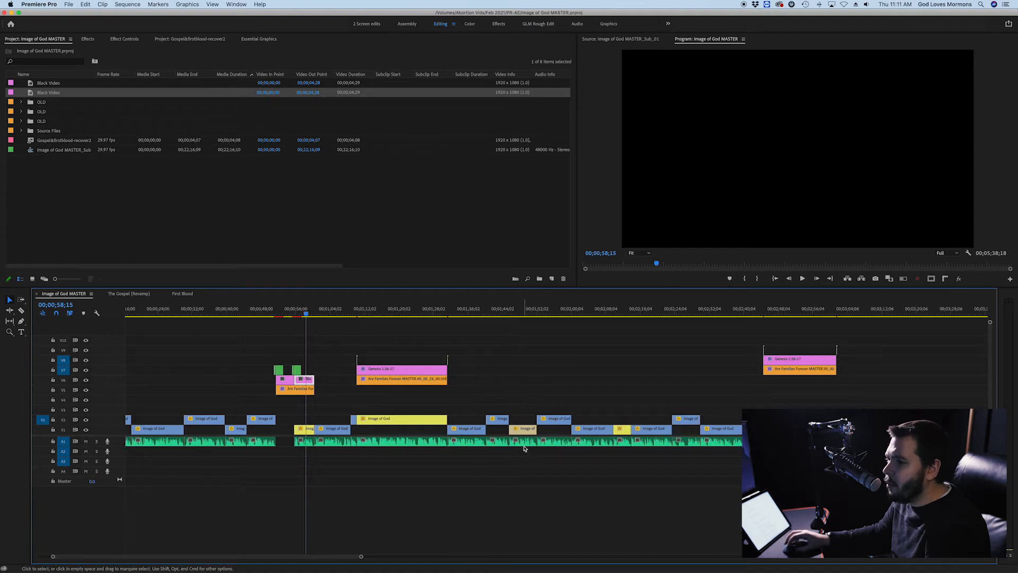
{"action": "left_click_drag", "start_coordinate": [42, 94], "coordinate": [540, 403]}
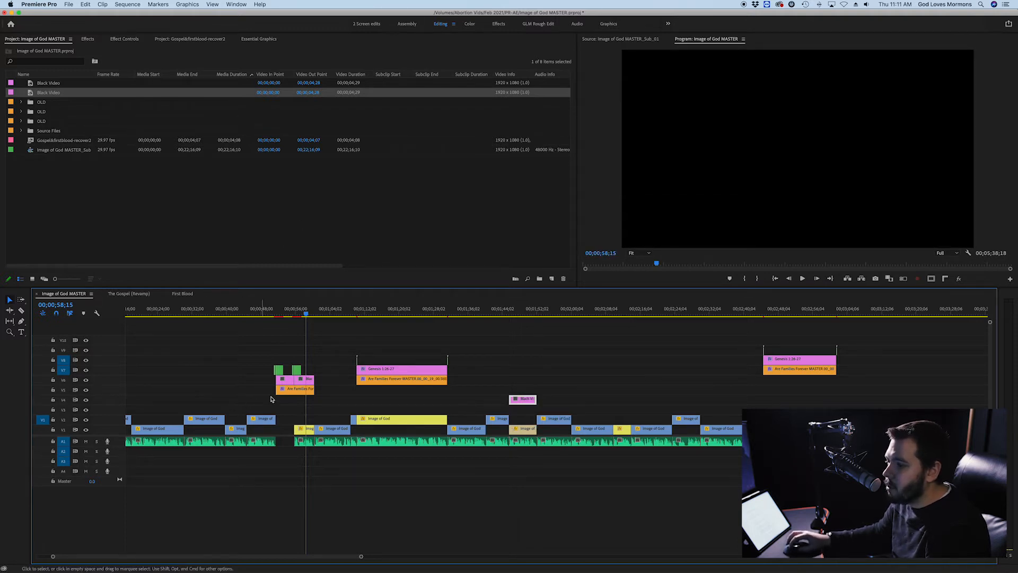
Copy the second black video section and its background over the yellow clip near 00;02;11;17, and fit both to that clip's length.
{"action": "left_click_drag", "start_coordinate": [329, 405], "coordinate": [309, 376]}
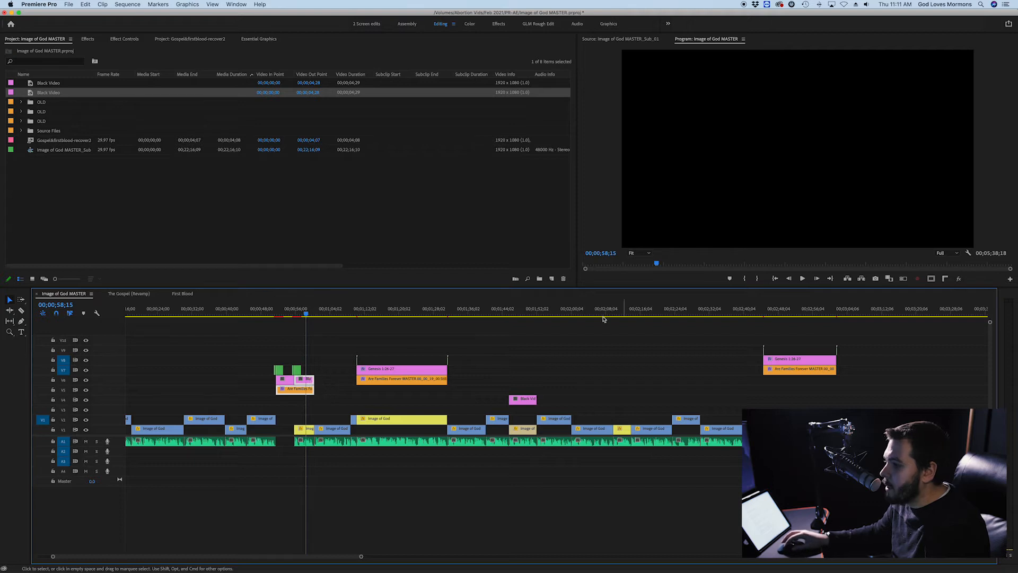
{"action": "left_click", "coordinate": [623, 314]}
{"action": "key", "text": "super+v"}
{"action": "scroll", "coordinate": [635, 388], "scroll_direction": "up", "scroll_amount": 8}
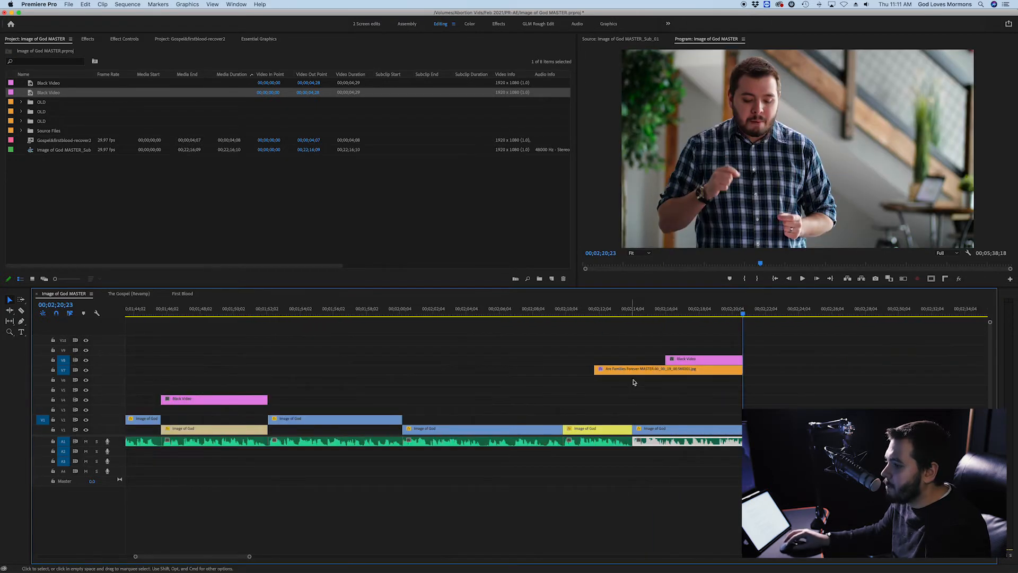
{"action": "left_click_drag", "start_coordinate": [634, 382], "coordinate": [602, 403]}
{"action": "left_click", "coordinate": [591, 312]}
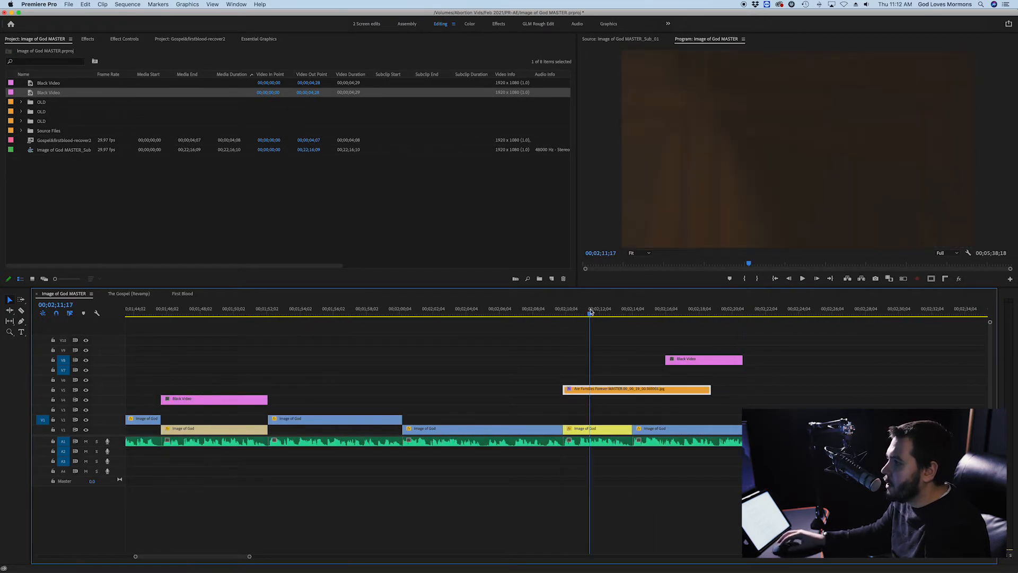
{"action": "left_click_drag", "start_coordinate": [710, 390], "coordinate": [632, 392]}
{"action": "left_click_drag", "start_coordinate": [685, 363], "coordinate": [556, 380]}
Move the light-leak transition from the split between the two black videos to the end of the second black video.
{"action": "scroll", "coordinate": [532, 386], "scroll_direction": "down", "scroll_amount": 5}
{"action": "scroll", "coordinate": [532, 386], "scroll_direction": "left", "scroll_amount": 10}
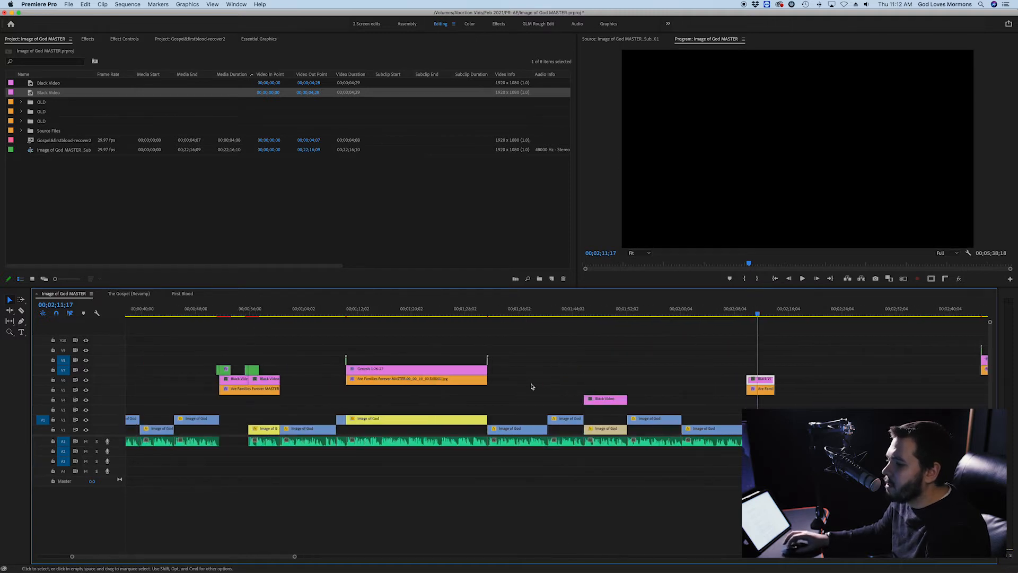
{"action": "scroll", "coordinate": [502, 383], "scroll_direction": "up", "scroll_amount": 4}
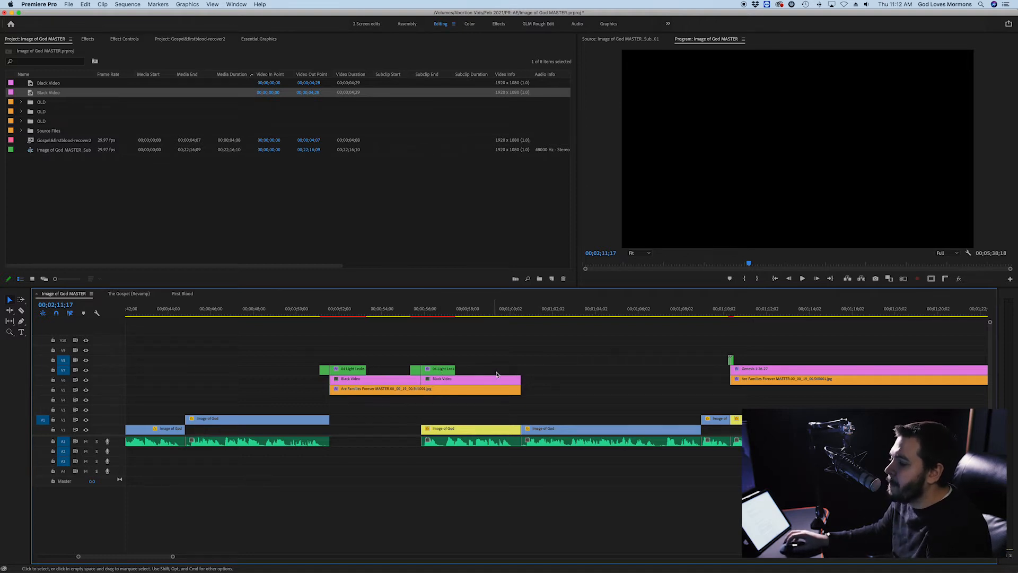
{"action": "left_click_drag", "start_coordinate": [501, 310], "coordinate": [526, 312]}
{"action": "scroll", "coordinate": [625, 346], "scroll_direction": "right", "scroll_amount": 5}
{"action": "left_click", "coordinate": [942, 360]}
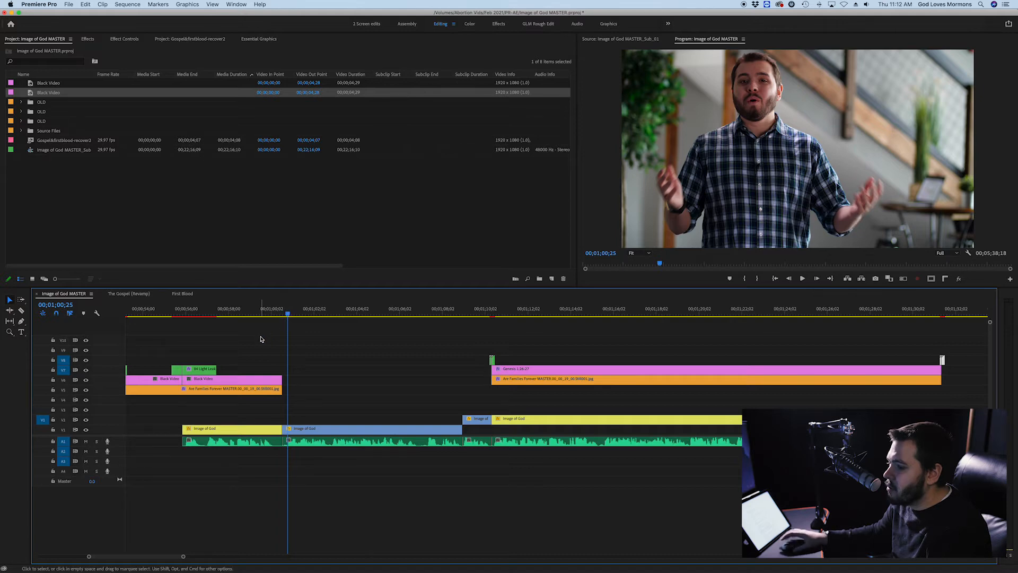
{"action": "left_click_drag", "start_coordinate": [237, 344], "coordinate": [171, 369]}
{"action": "scroll", "coordinate": [585, 407], "scroll_direction": "up", "scroll_amount": 5}
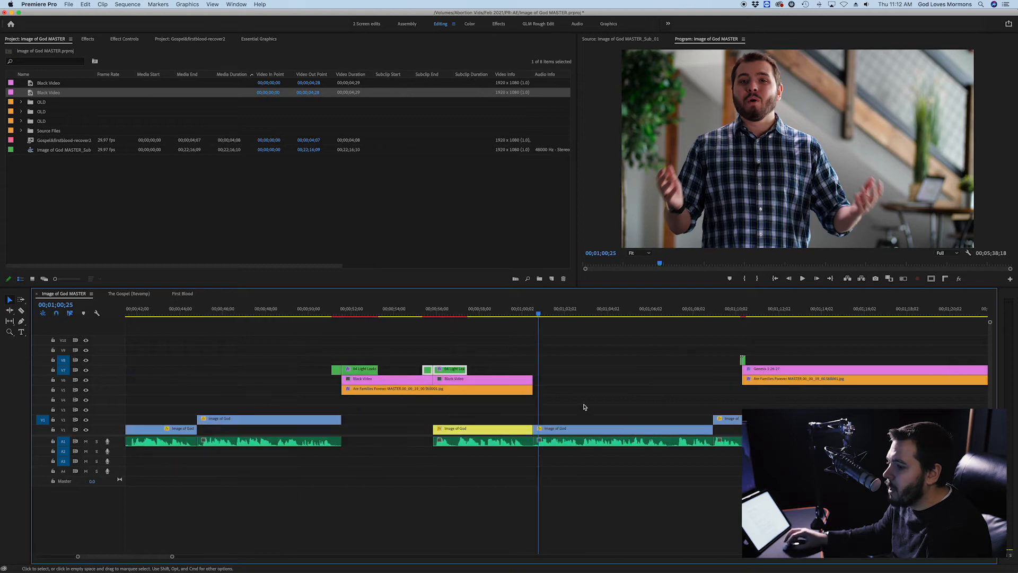
{"action": "left_click_drag", "start_coordinate": [459, 372], "coordinate": [559, 371]}
Save the project and place the playhead at 00;00;55;23, near the split between the two black videos.
{"action": "key", "text": "super+s"}
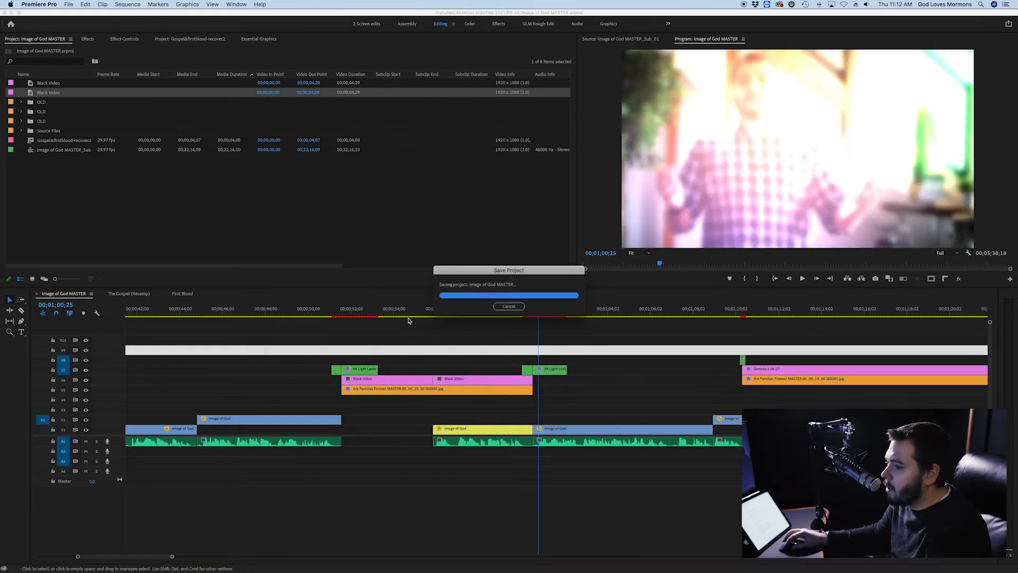
{"action": "left_click", "coordinate": [428, 312]}
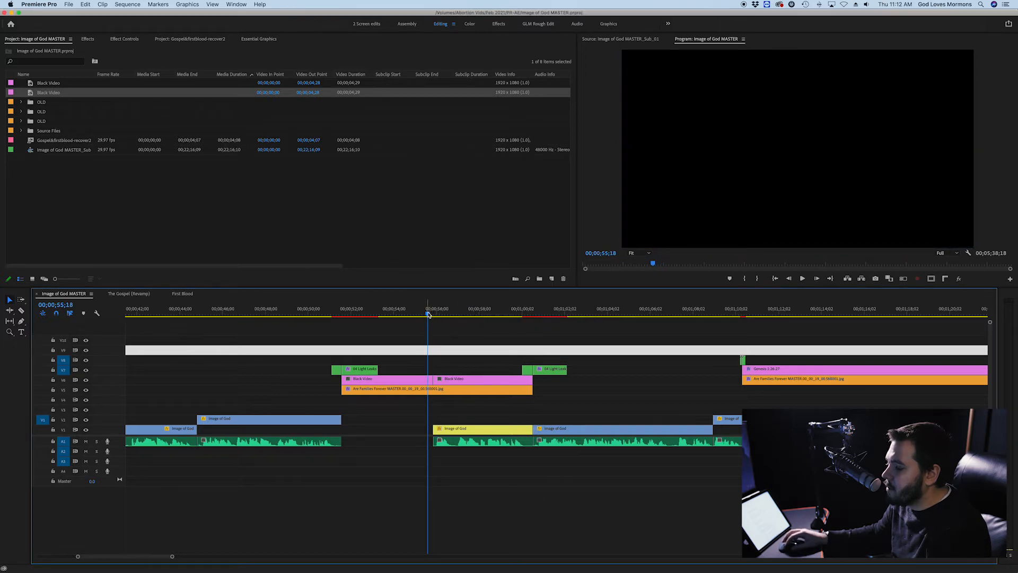
{"action": "left_click_drag", "start_coordinate": [430, 314], "coordinate": [432, 314]}
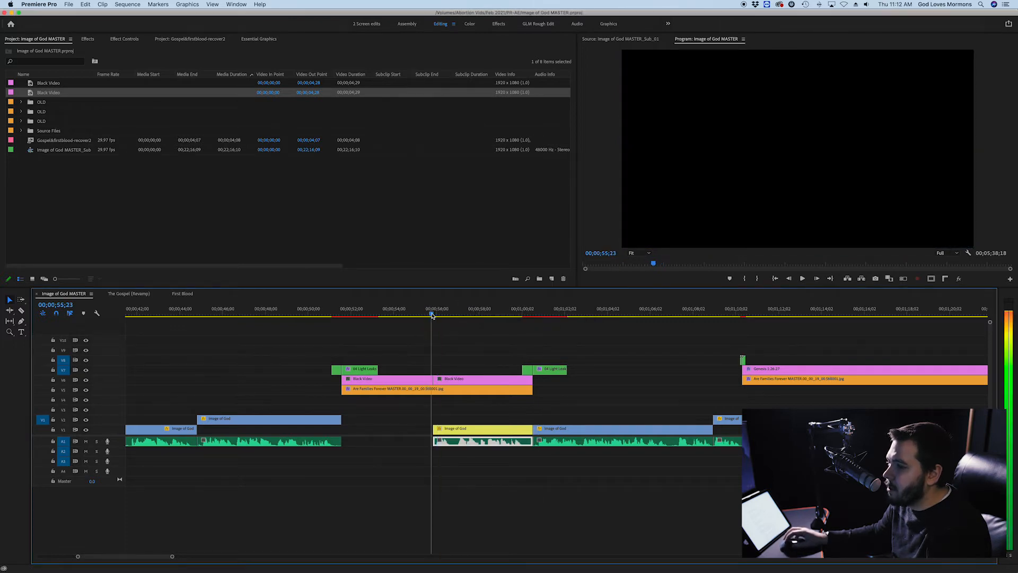
{"action": "left_click", "coordinate": [68, 4]}
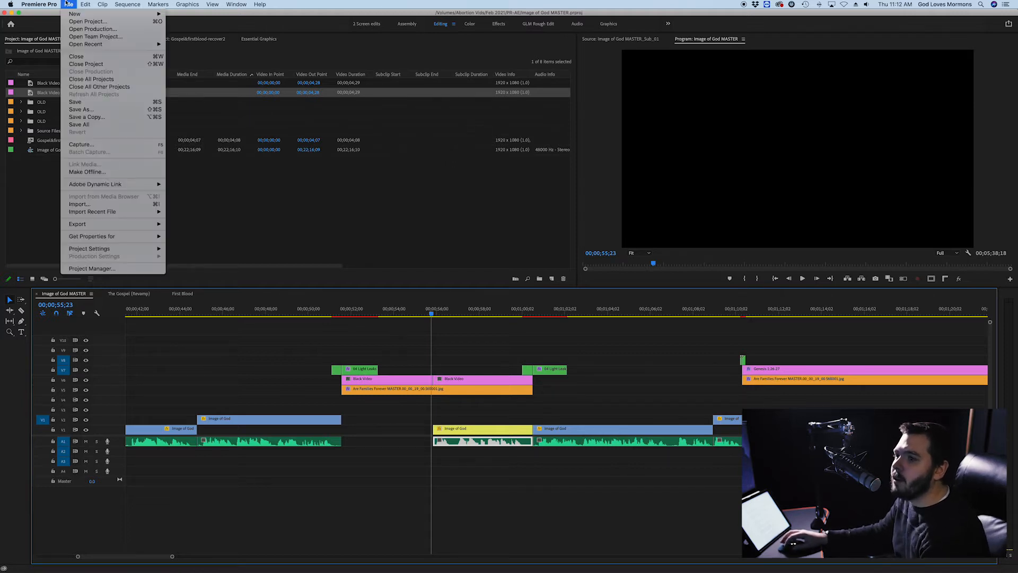
{"action": "left_click", "coordinate": [87, 21]}
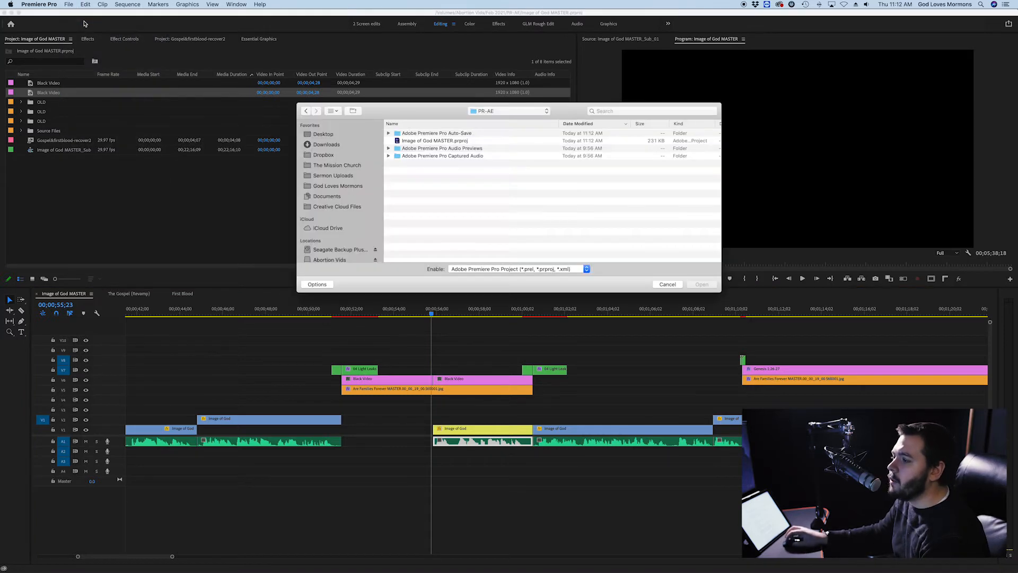
{"action": "left_click", "coordinate": [666, 285]}
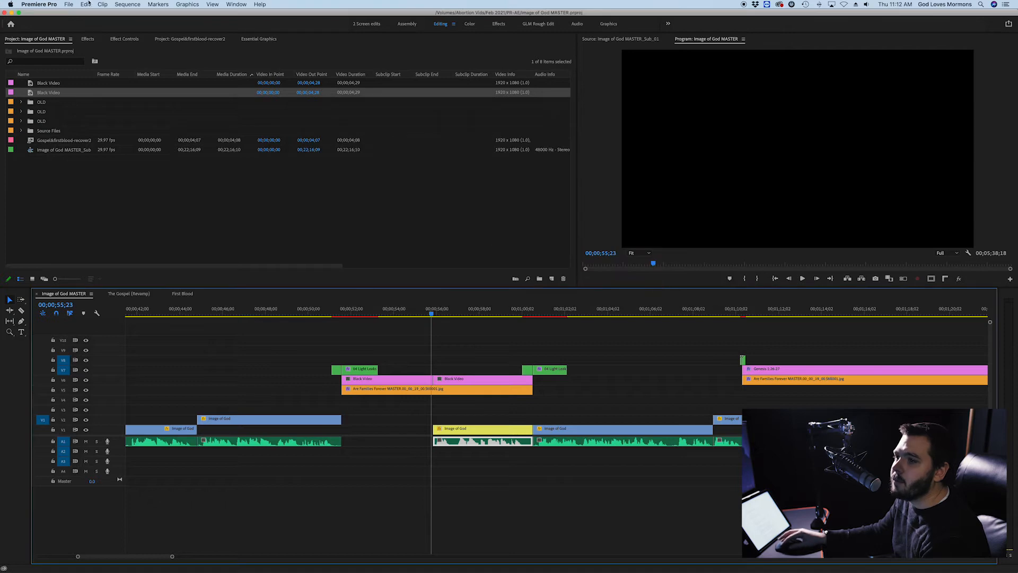
Open the project Transitions - FullHD - 1920x1080_2020.prproj from the Ritch Transitions folder under Video Stock in Creative Cloud Files.
{"action": "left_click", "coordinate": [68, 4]}
{"action": "left_click", "coordinate": [88, 21]}
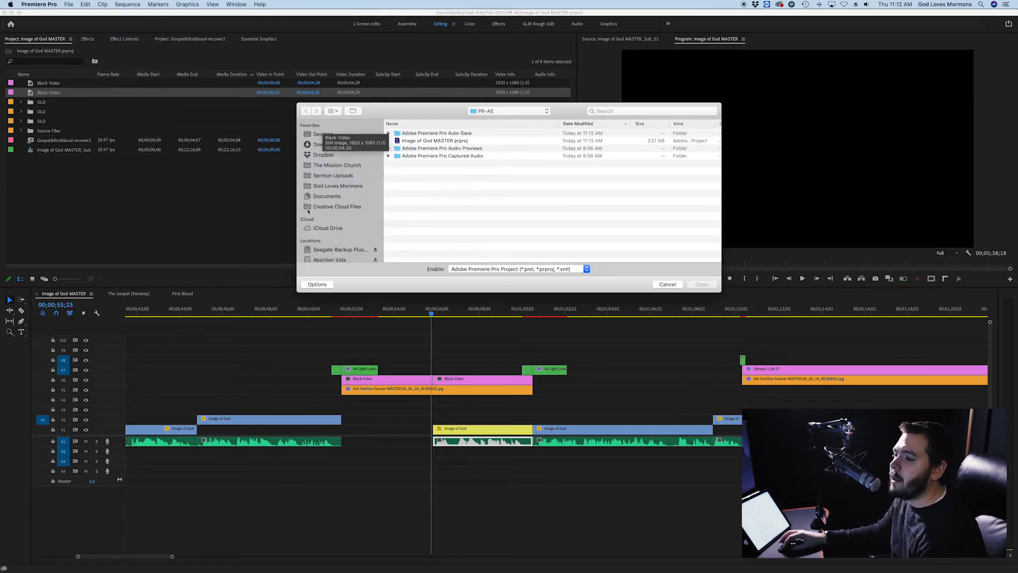
{"action": "left_click", "coordinate": [324, 206]}
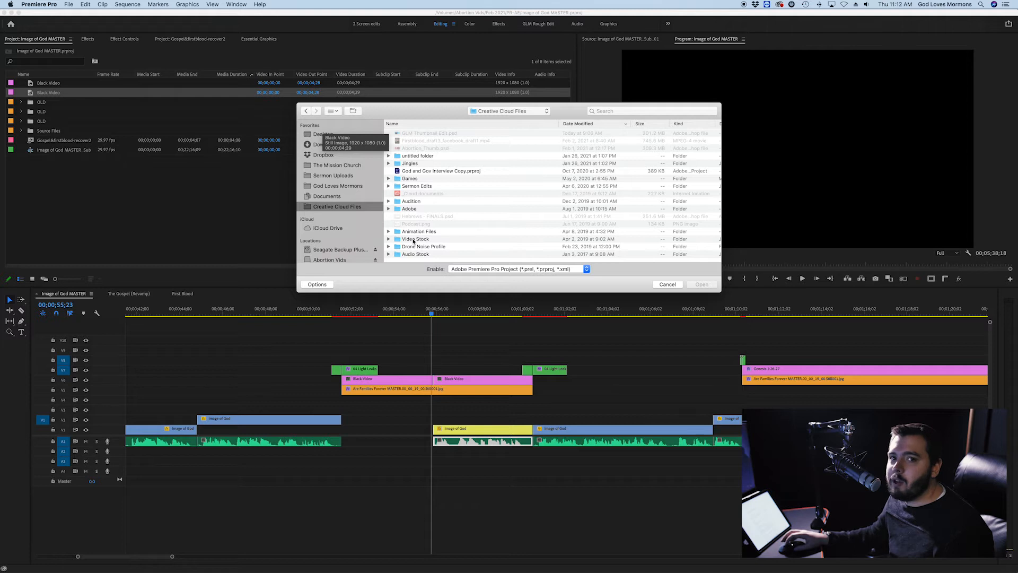
{"action": "double_click", "coordinate": [413, 239]}
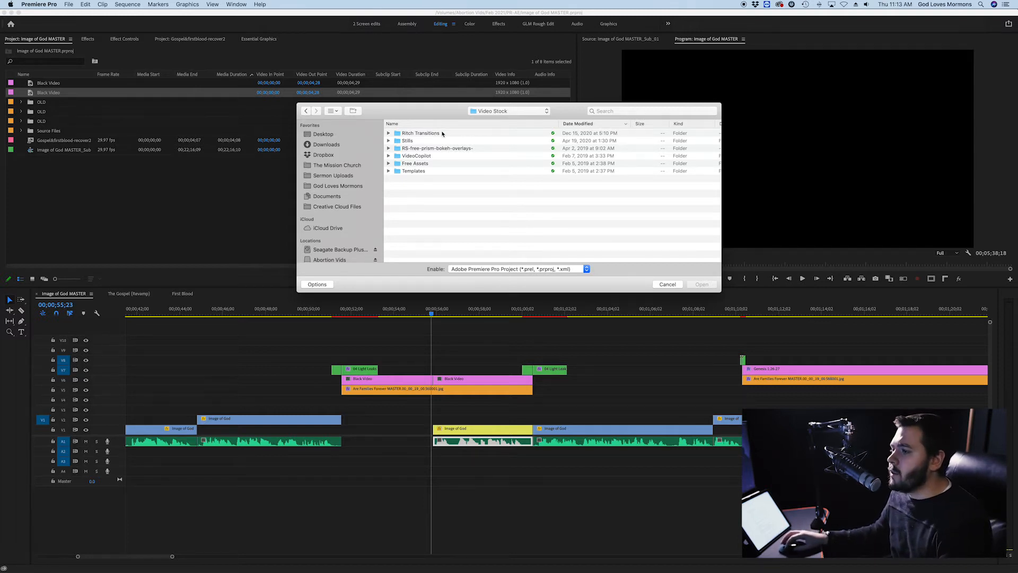
{"action": "double_click", "coordinate": [435, 133]}
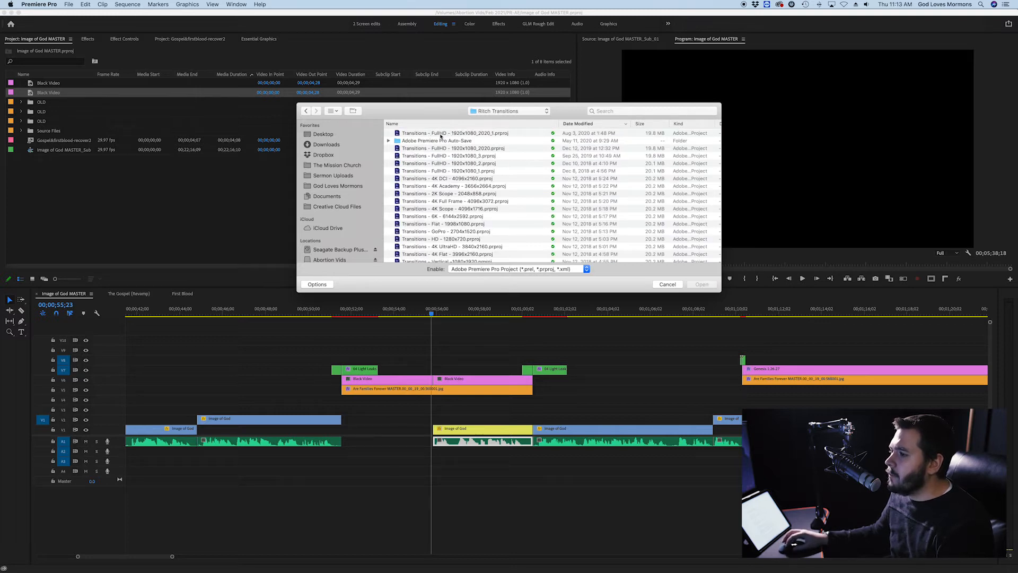
{"action": "left_click", "coordinate": [478, 148]}
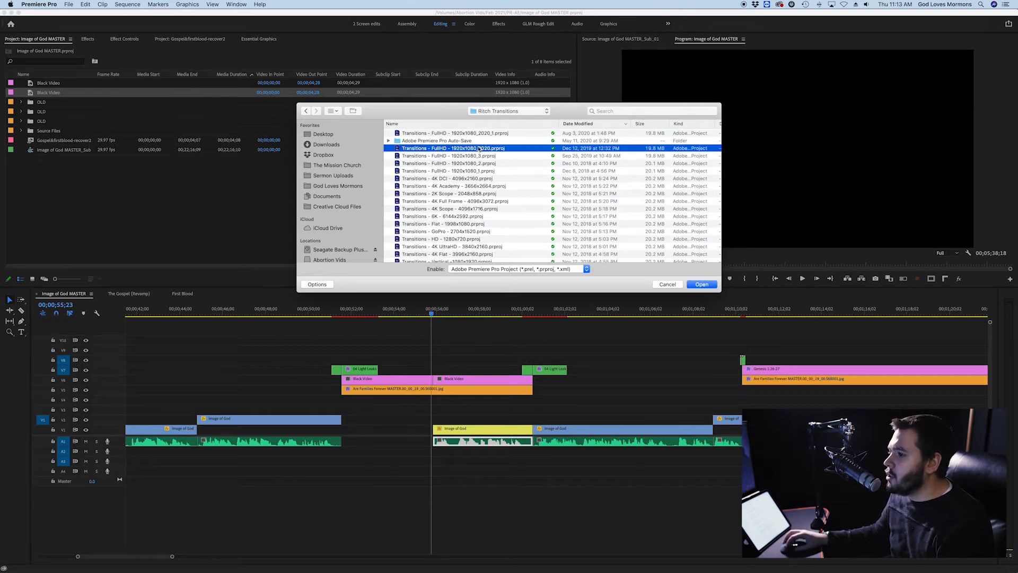
{"action": "double_click", "coordinate": [399, 151]}
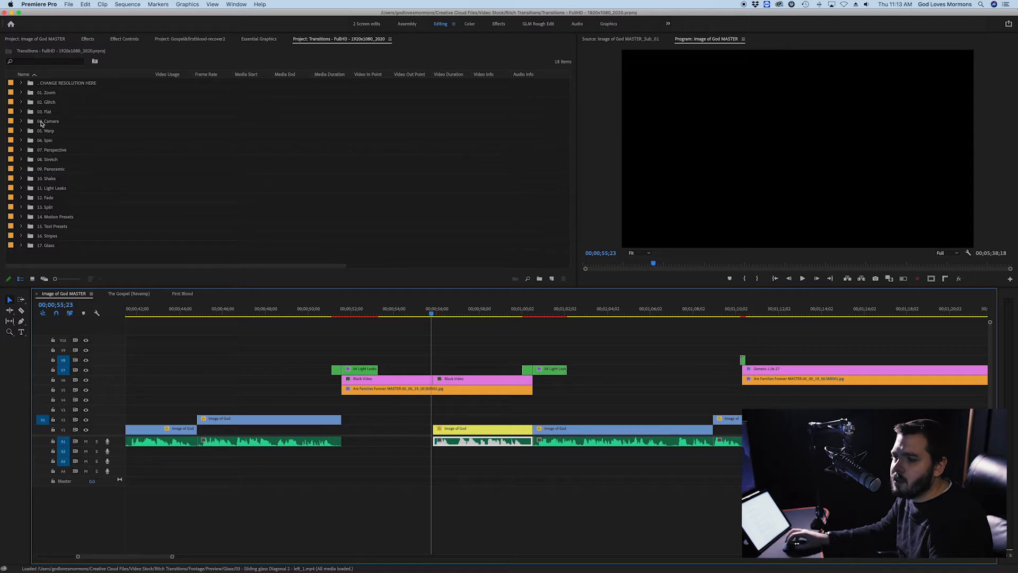
Look through the Zoom, Flat, Shake and Glass transition folders and inspect the transition at the start of the Genesis graphic.
{"action": "left_click", "coordinate": [60, 247]}
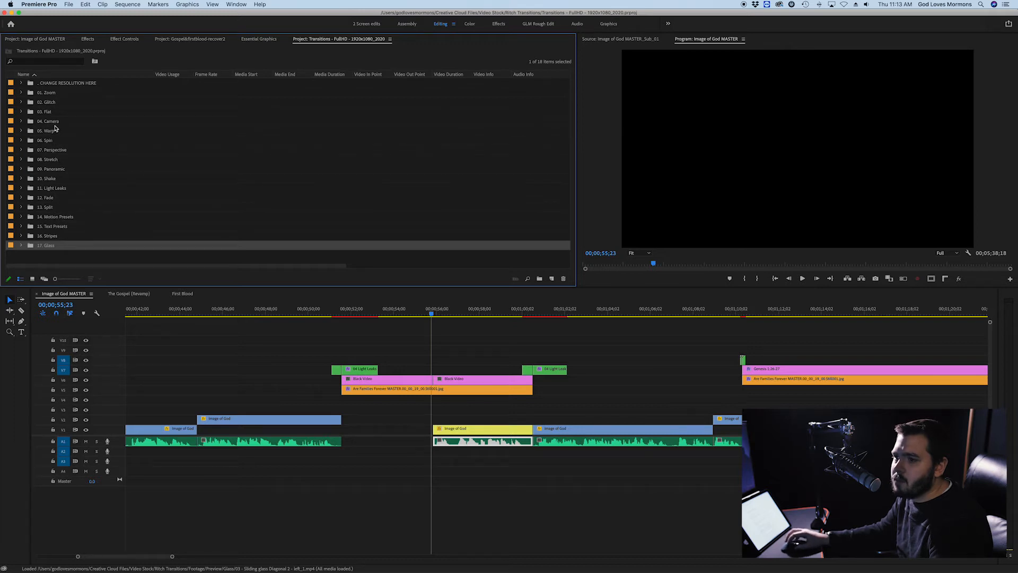
{"action": "left_click", "coordinate": [21, 93]}
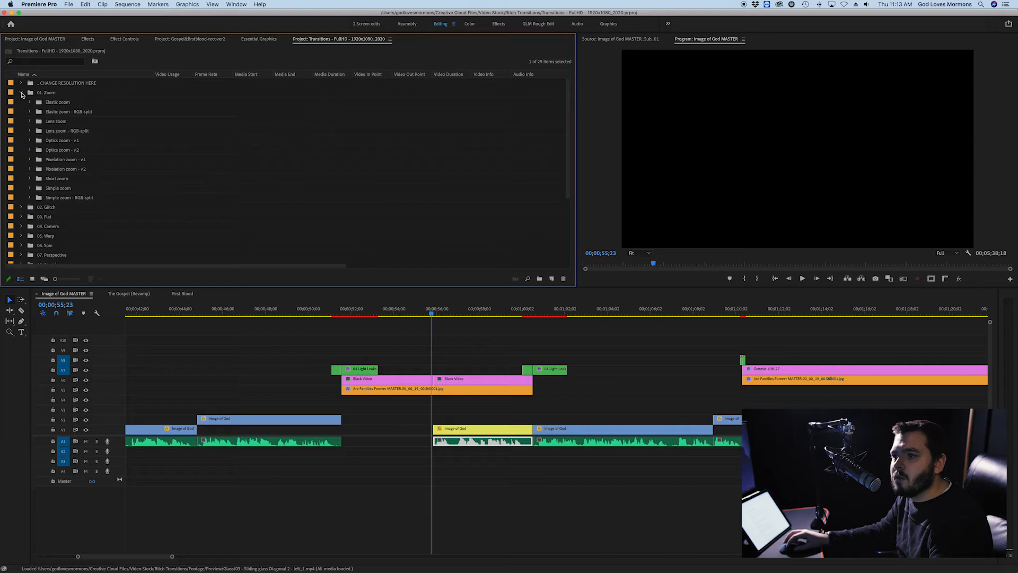
{"action": "left_click", "coordinate": [22, 93]}
{"action": "left_click", "coordinate": [21, 112]}
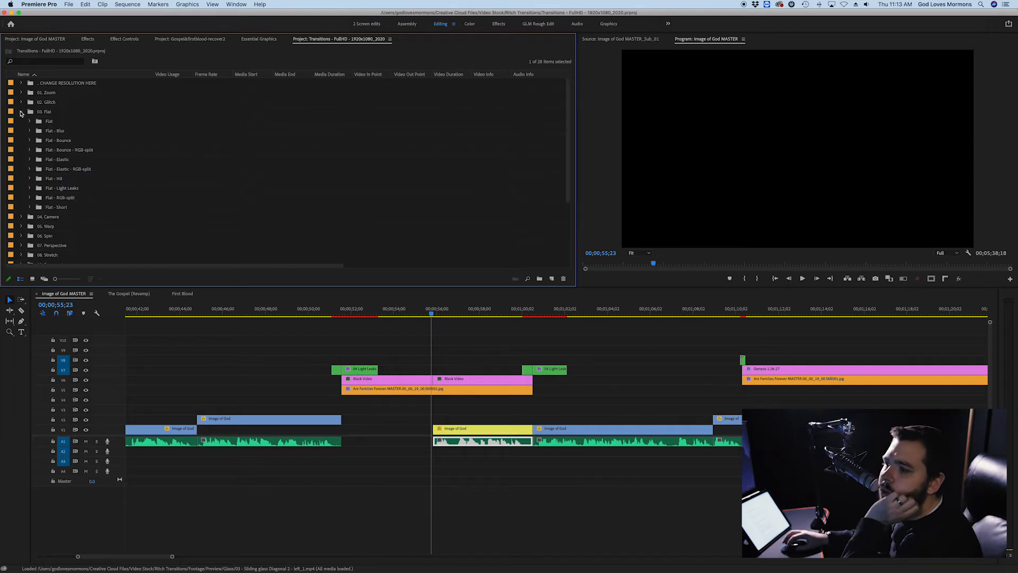
{"action": "left_click", "coordinate": [20, 112]}
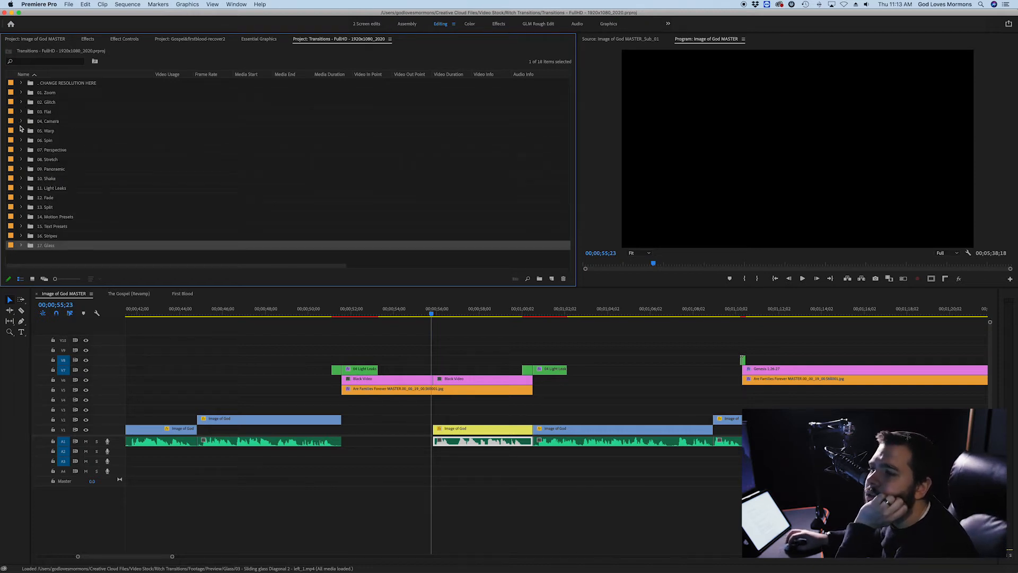
{"action": "left_click", "coordinate": [22, 179]}
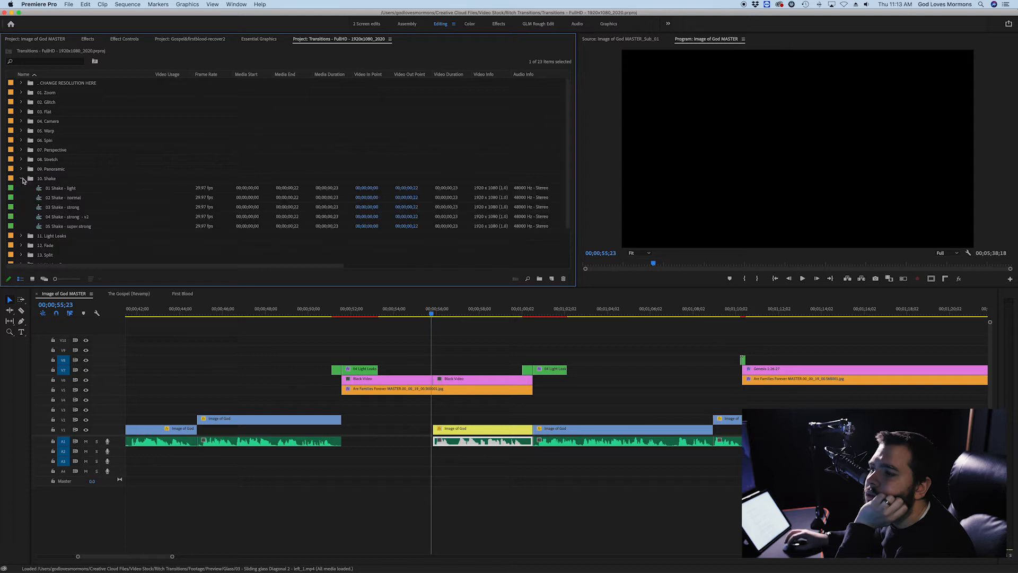
{"action": "left_click", "coordinate": [21, 179]}
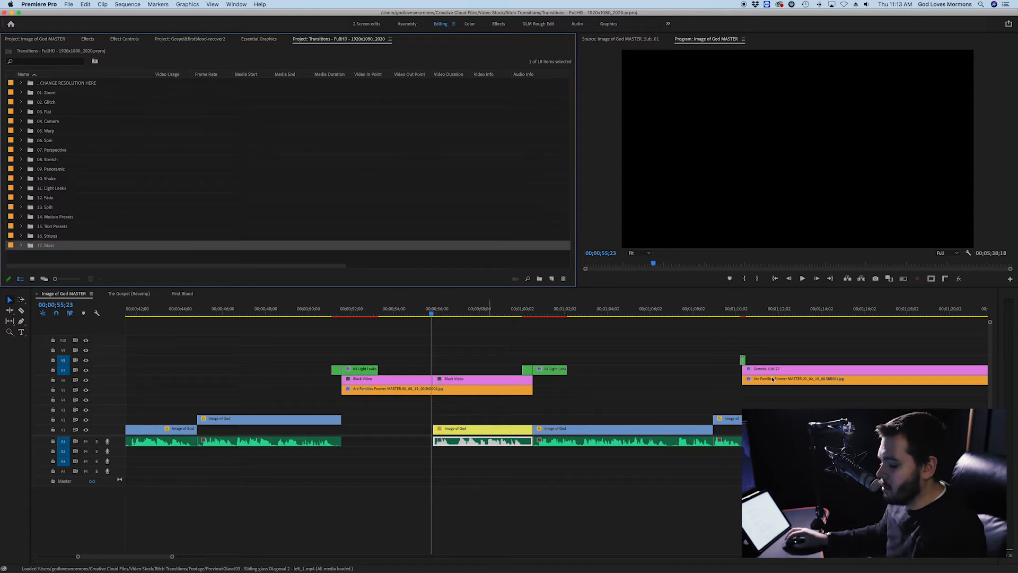
{"action": "scroll", "coordinate": [747, 357], "scroll_direction": "up", "scroll_amount": 6}
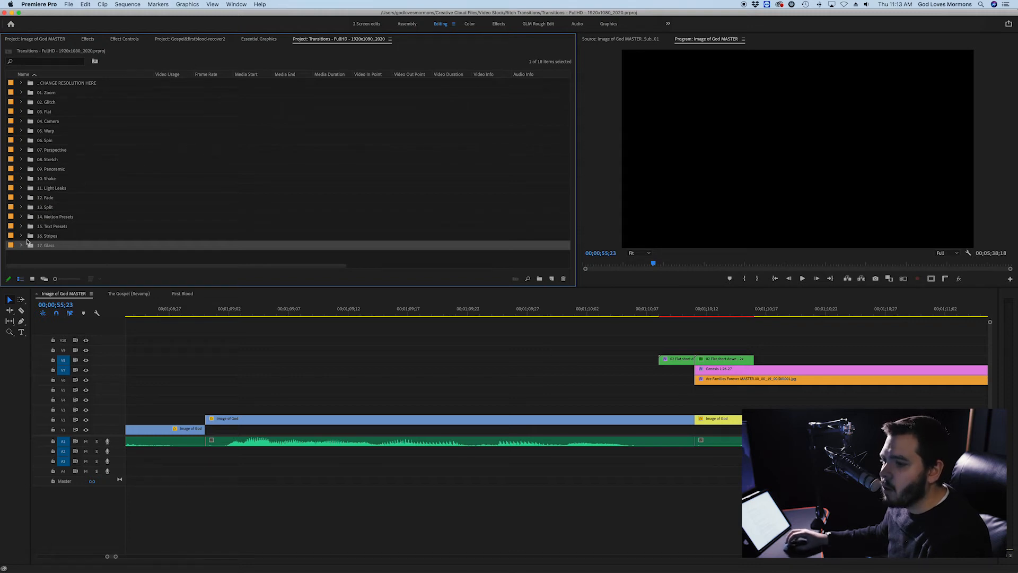
{"action": "left_click", "coordinate": [20, 245]}
{"action": "left_click", "coordinate": [20, 245]}
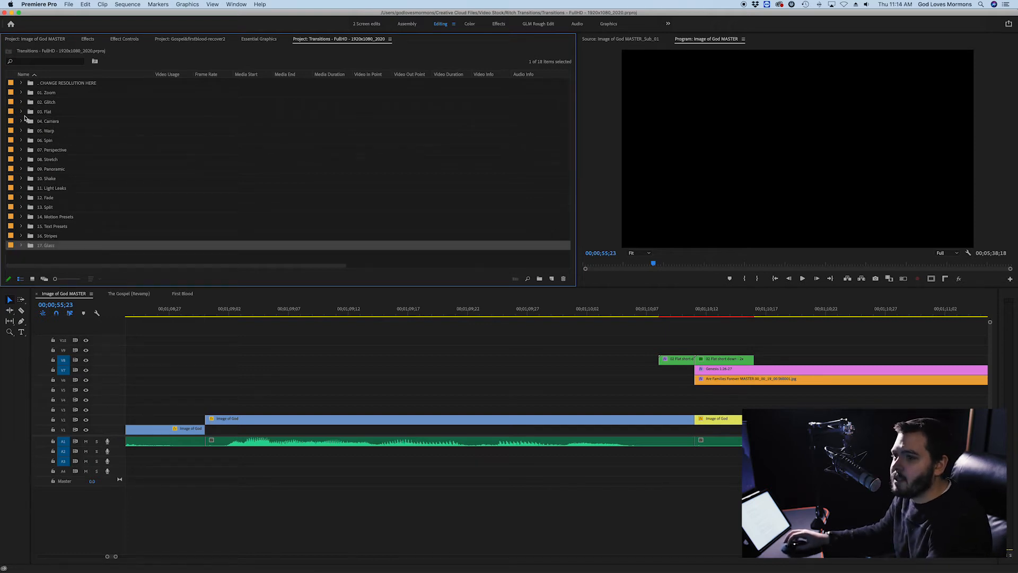
Expand the 03. Flat folder and its Flat - Short subfolder to list the short flat transitions.
{"action": "left_click", "coordinate": [51, 113]}
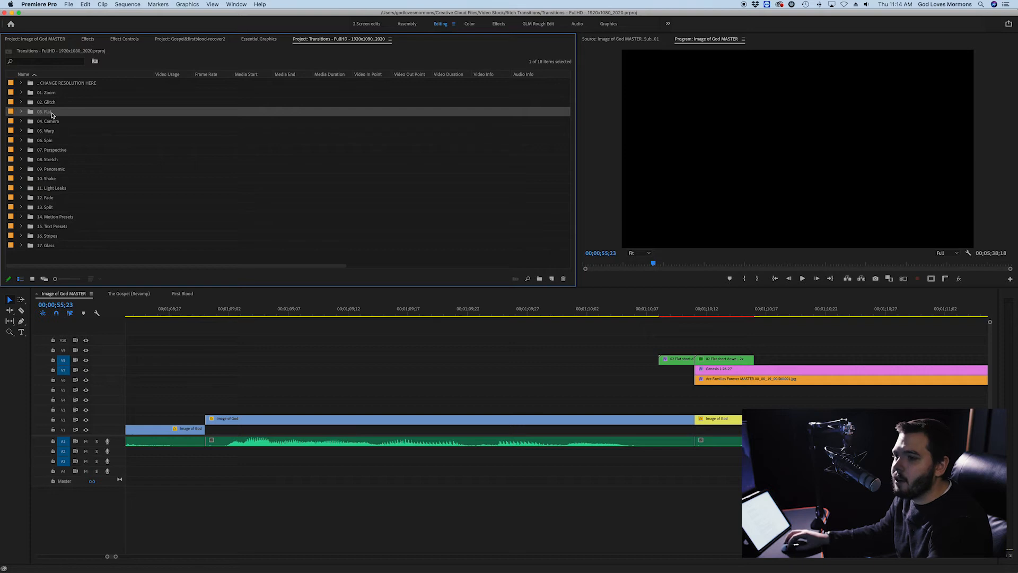
{"action": "left_click", "coordinate": [22, 112]}
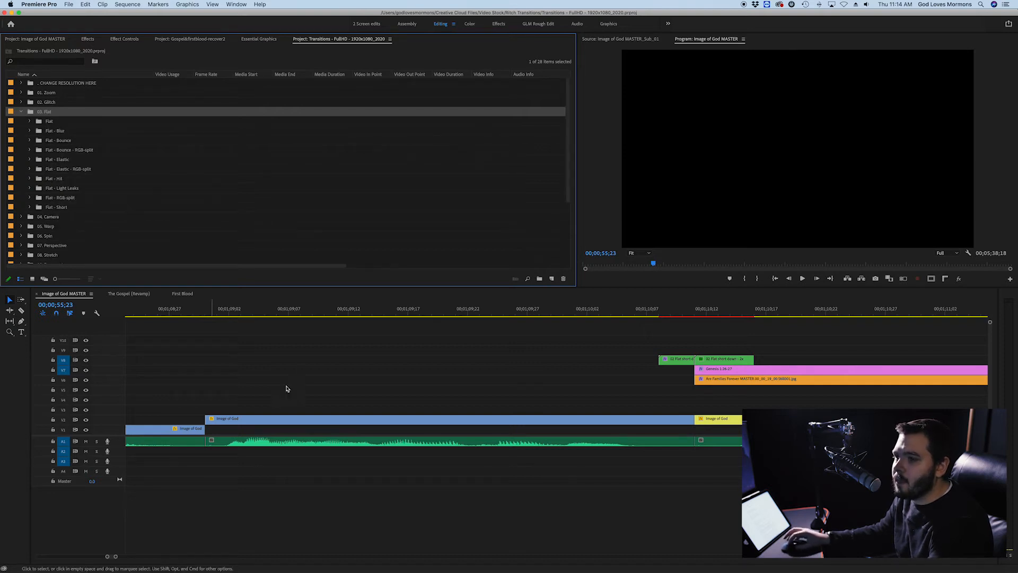
{"action": "scroll", "coordinate": [301, 353], "scroll_direction": "left", "scroll_amount": 1}
{"action": "scroll", "coordinate": [301, 352], "scroll_direction": "left", "scroll_amount": 2}
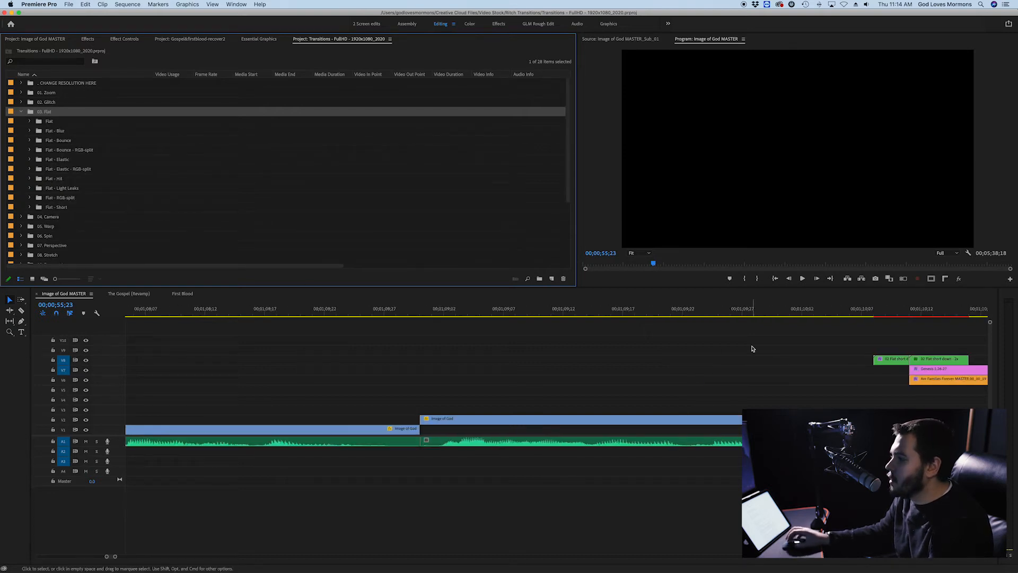
{"action": "left_click", "coordinate": [30, 207]}
{"action": "scroll", "coordinate": [117, 228], "scroll_direction": "down", "scroll_amount": 5}
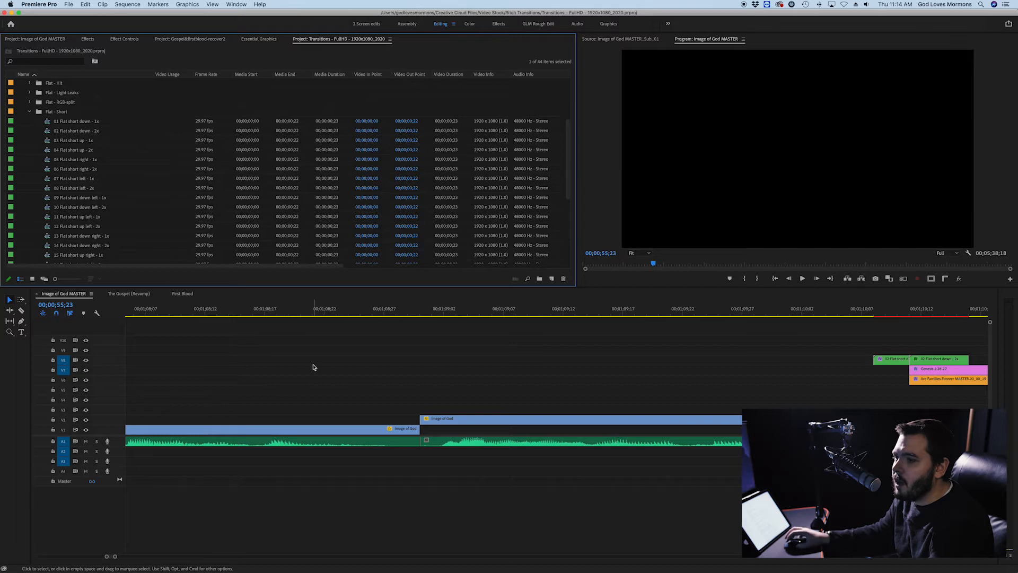
Place the 07 Flat short left - 1x transition on V8 so that it ends at the split between the two black videos.
{"action": "scroll", "coordinate": [314, 366], "scroll_direction": "down", "scroll_amount": 3}
{"action": "scroll", "coordinate": [313, 366], "scroll_direction": "left", "scroll_amount": 2}
{"action": "scroll", "coordinate": [314, 367], "scroll_direction": "left", "scroll_amount": 10}
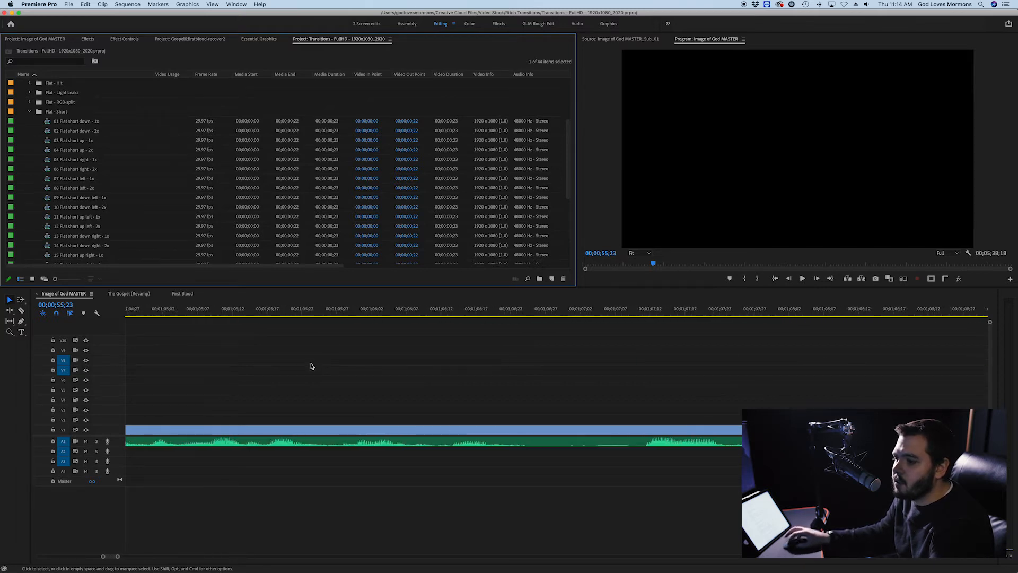
{"action": "scroll", "coordinate": [312, 367], "scroll_direction": "down", "scroll_amount": 5}
{"action": "scroll", "coordinate": [244, 370], "scroll_direction": "up", "scroll_amount": 6}
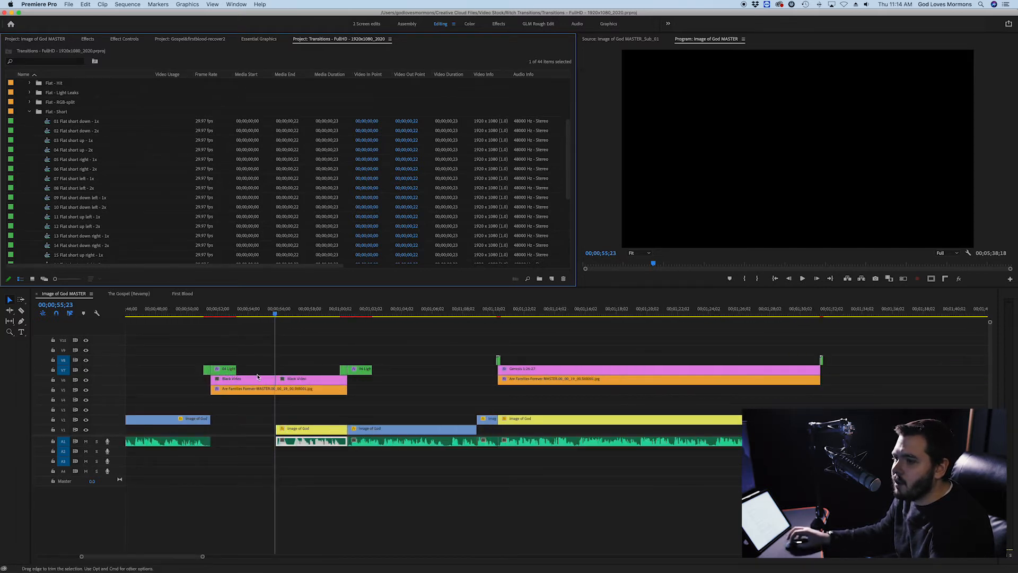
{"action": "left_click", "coordinate": [67, 218]}
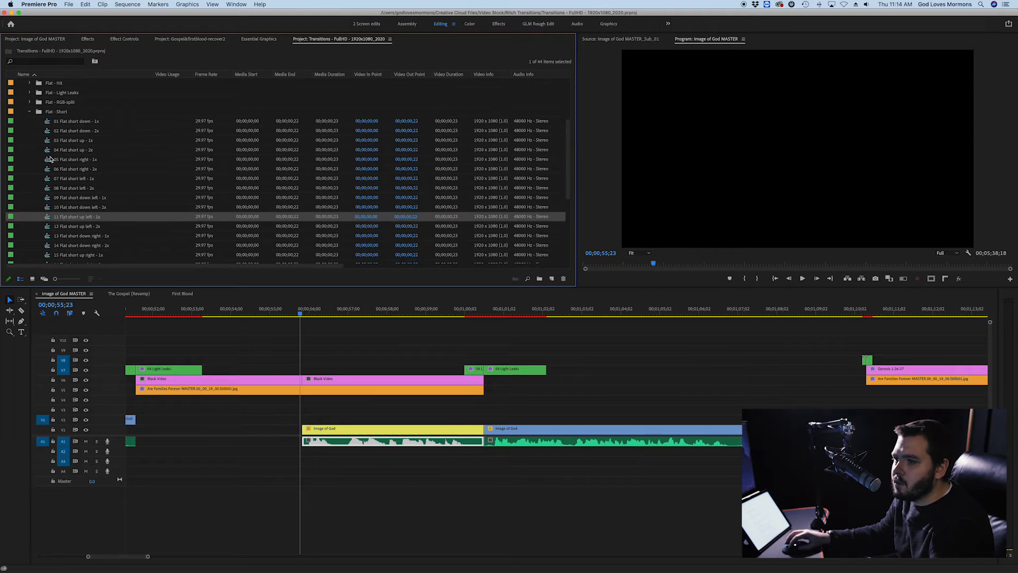
{"action": "mouse_move", "coordinate": [48, 180]}
{"action": "left_mouse_down"}
{"action": "mouse_move", "coordinate": [307, 369]}
{"action": "mouse_move", "coordinate": [50, 177]}
{"action": "left_mouse_up"}
{"action": "left_click_drag", "start_coordinate": [311, 319], "coordinate": [281, 360]}
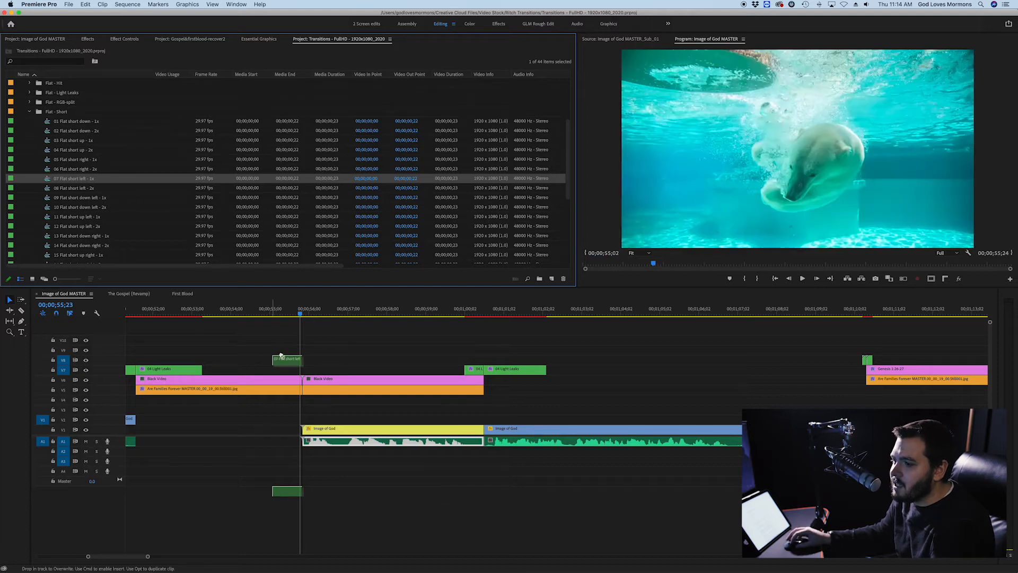
Preview the flat short left transition on the timeline and delete it together with its audio.
{"action": "left_click", "coordinate": [288, 313]}
{"action": "left_click_drag", "start_coordinate": [288, 313], "coordinate": [283, 314]}
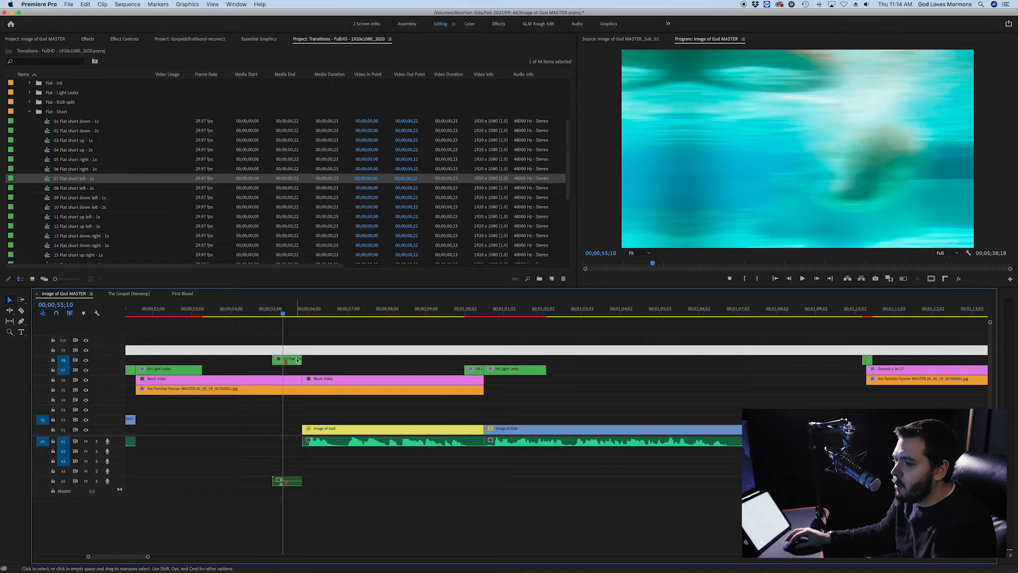
{"action": "left_click", "coordinate": [296, 313]}
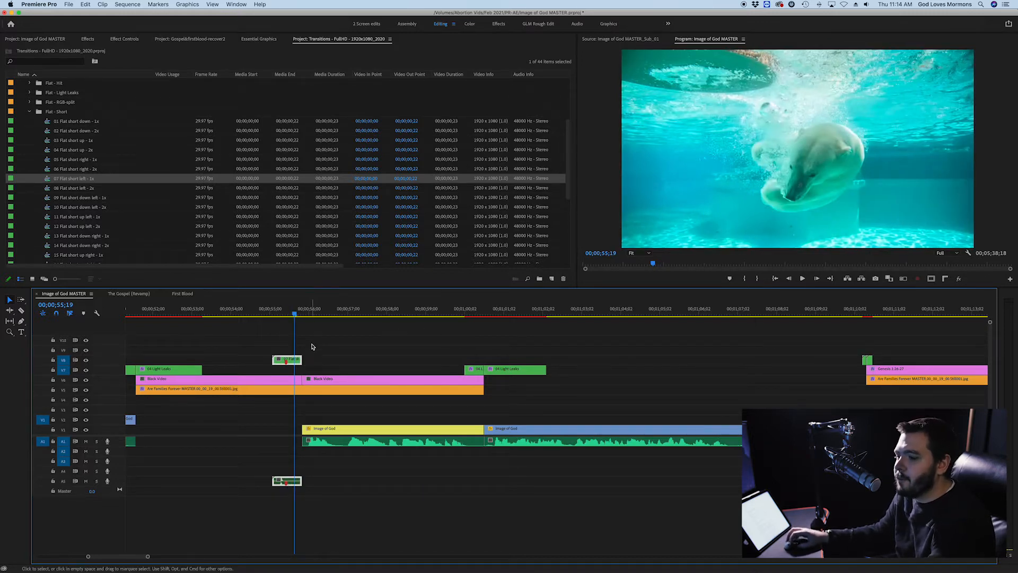
{"action": "left_click", "coordinate": [277, 359]}
{"action": "key", "text": "Delete"}
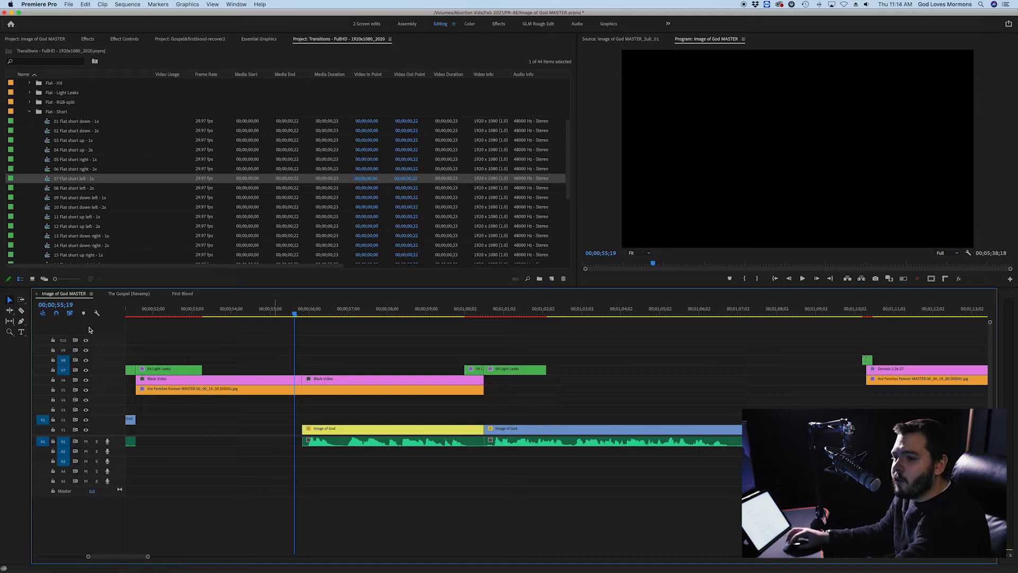
Place the 07 Flat short left - 1x transition as individual clips over the split between the two black videos and delete its sample footage.
{"action": "left_click", "coordinate": [43, 314]}
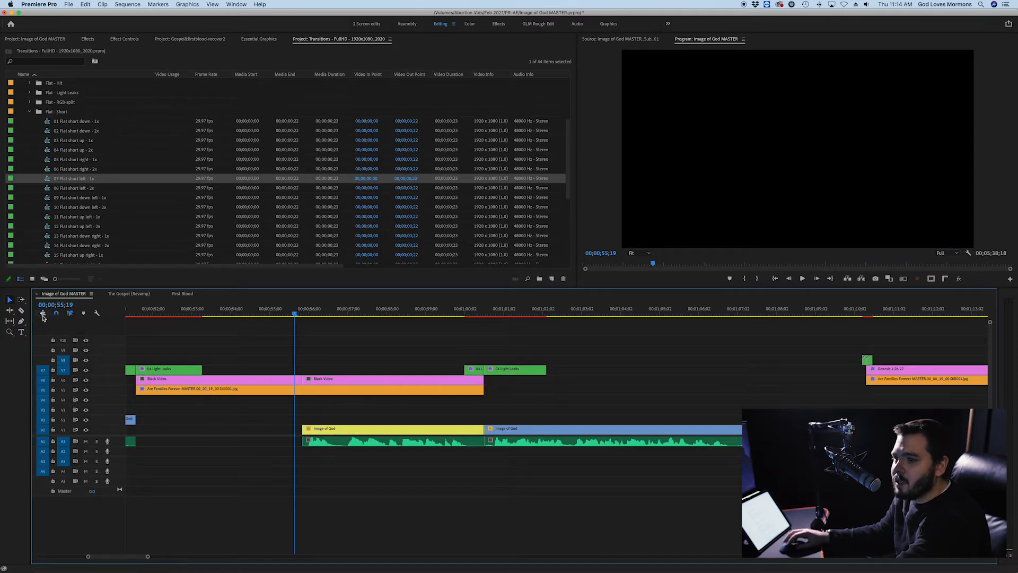
{"action": "left_click_drag", "start_coordinate": [47, 181], "coordinate": [314, 373]}
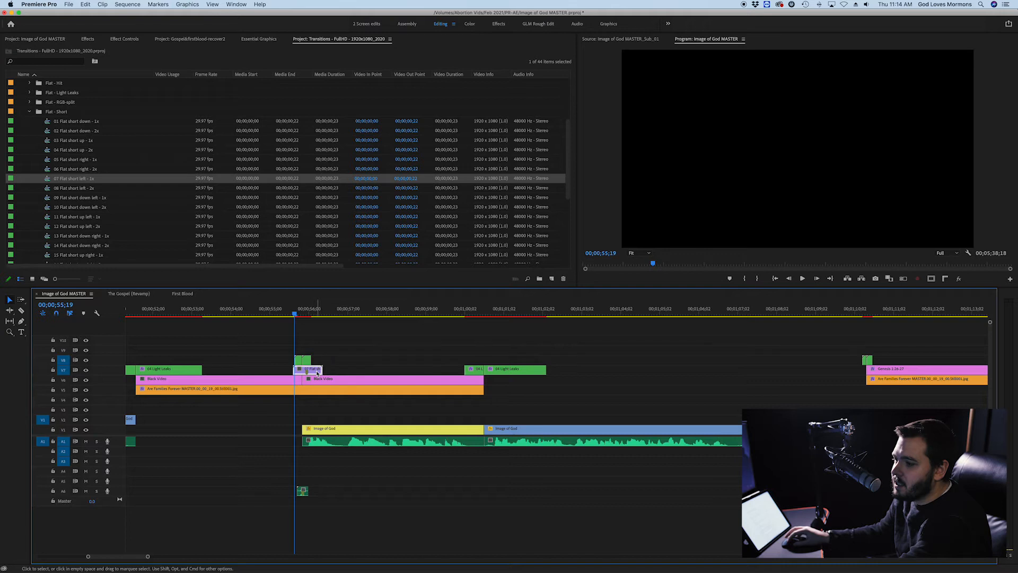
{"action": "left_click_drag", "start_coordinate": [318, 316], "coordinate": [313, 314]}
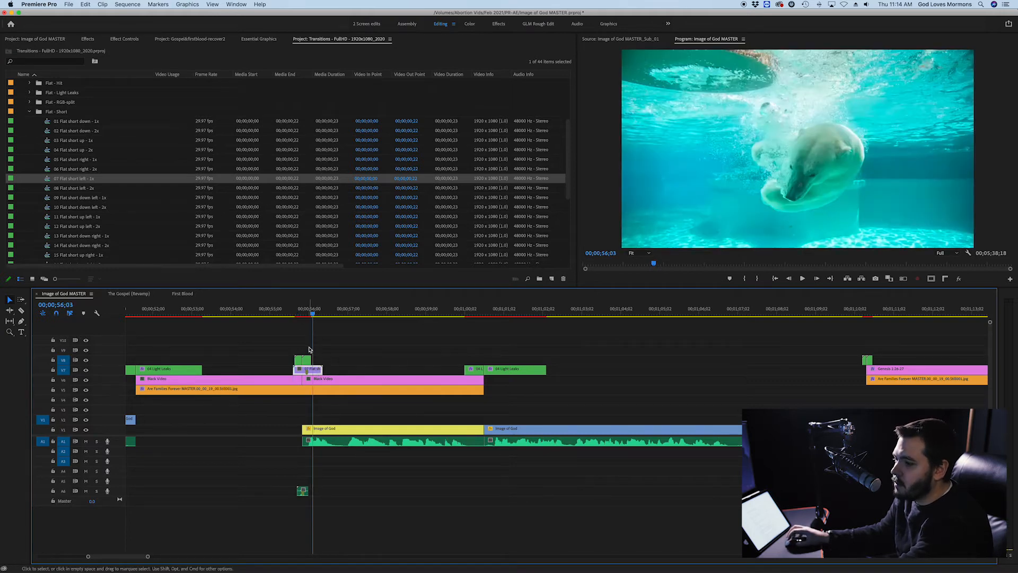
{"action": "key", "text": "Delete"}
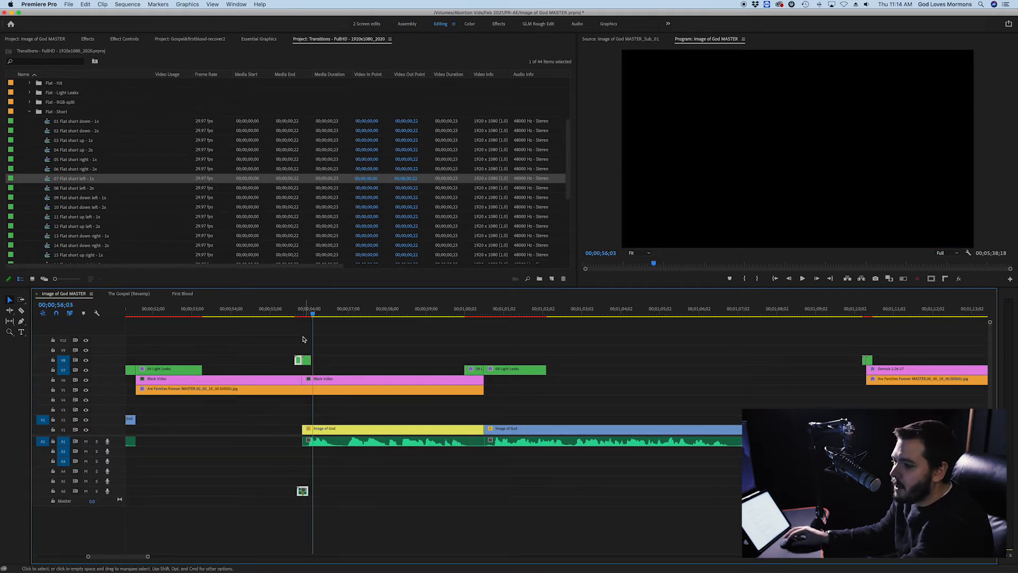
Unlink the flat transition's audio from its video clips, delete that audio, and save the project.
{"action": "left_click", "coordinate": [312, 316]}
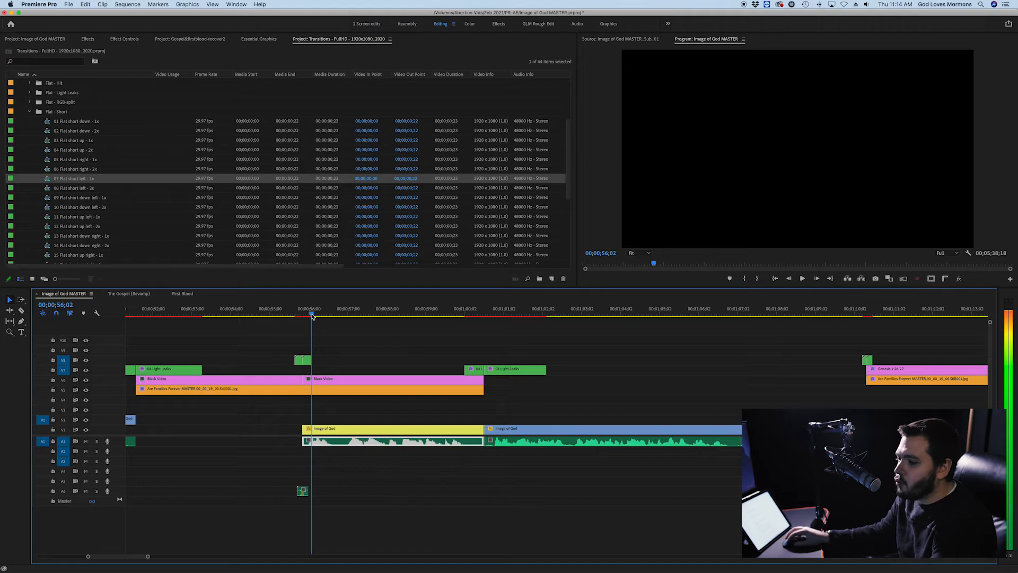
{"action": "scroll", "coordinate": [303, 364], "scroll_direction": "up", "scroll_amount": 3}
{"action": "left_click", "coordinate": [293, 364]}
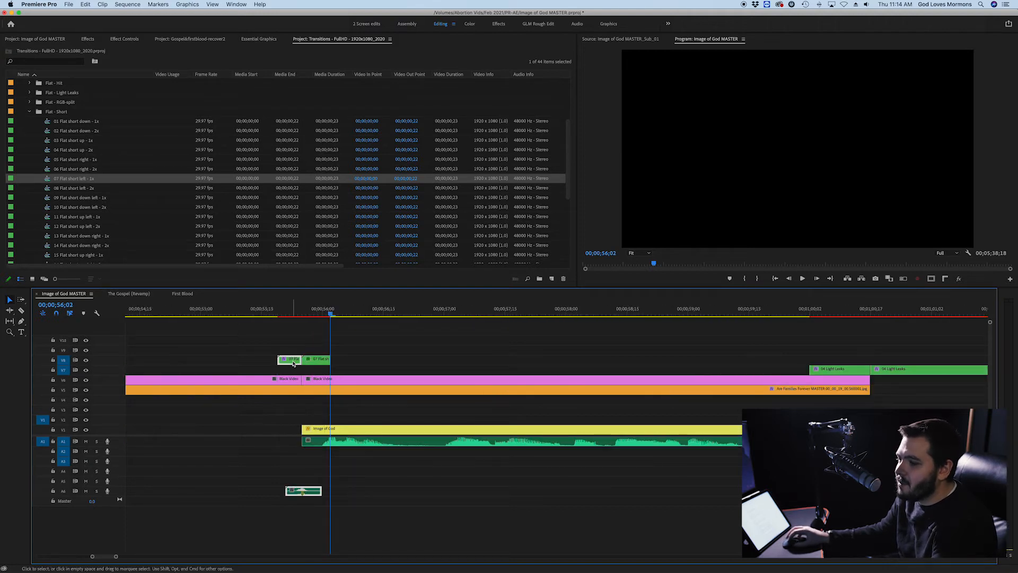
{"action": "left_click", "coordinate": [292, 310]}
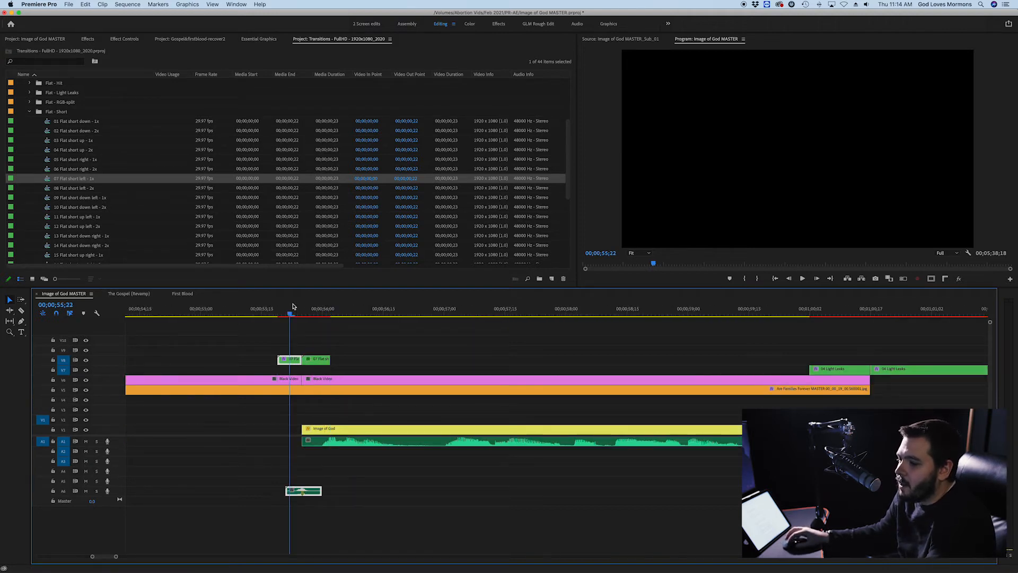
{"action": "right_click", "coordinate": [291, 363]}
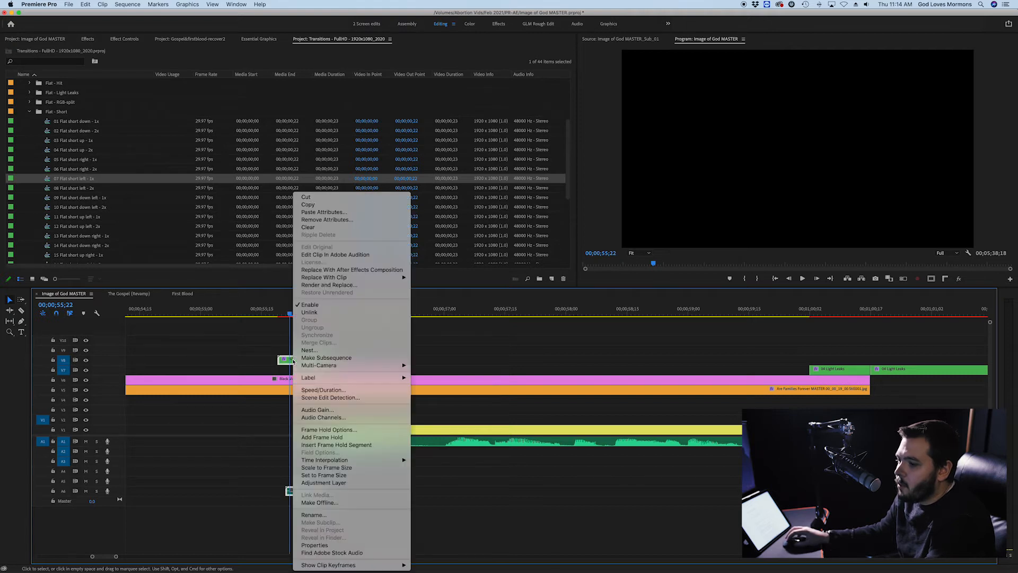
{"action": "left_click", "coordinate": [311, 304]}
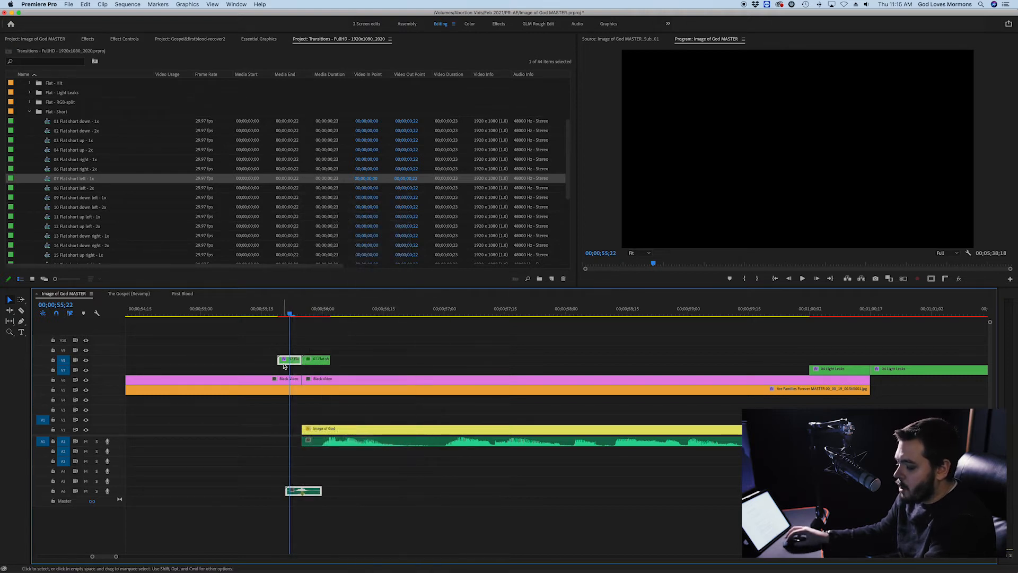
{"action": "left_click", "coordinate": [275, 467]}
{"action": "left_click", "coordinate": [314, 495]}
{"action": "key", "text": "Delete"}
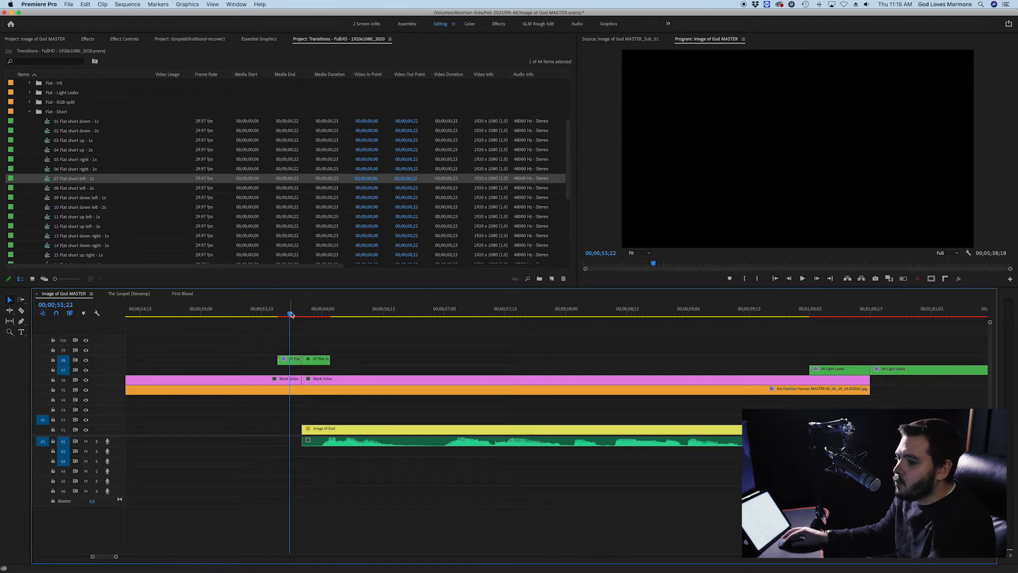
{"action": "mouse_move", "coordinate": [294, 314]}
{"action": "left_mouse_down"}
{"action": "mouse_move", "coordinate": [265, 314]}
{"action": "mouse_move", "coordinate": [290, 314]}
{"action": "left_mouse_up"}
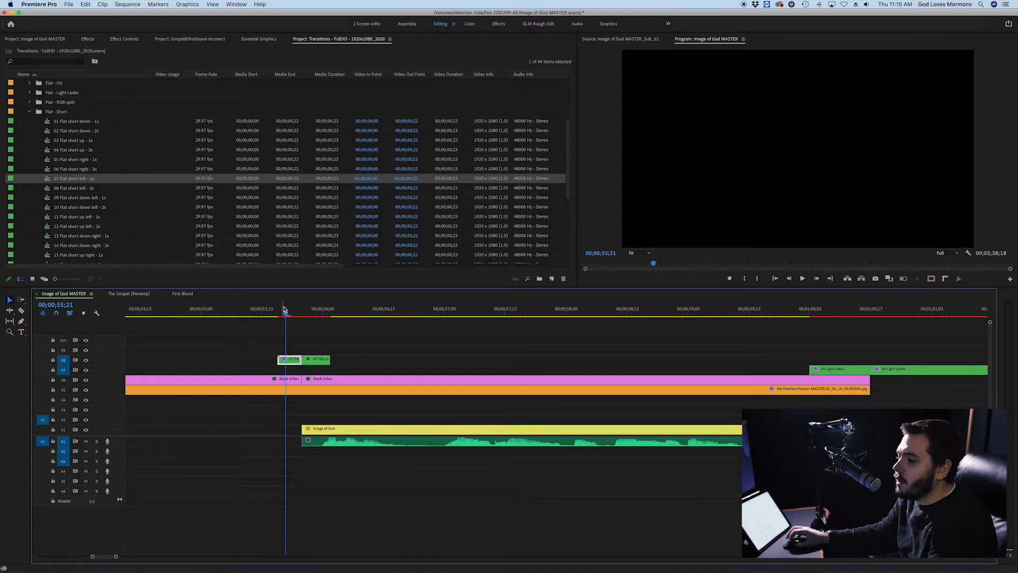
{"action": "scroll", "coordinate": [298, 320], "scroll_direction": "down", "scroll_amount": 3}
{"action": "scroll", "coordinate": [350, 334], "scroll_direction": "down", "scroll_amount": 2}
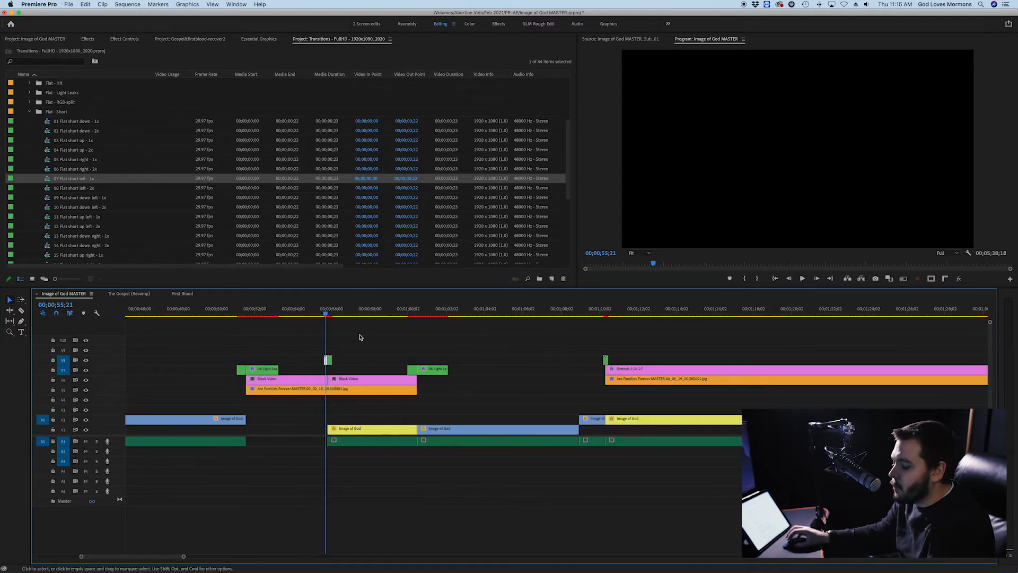
{"action": "key", "text": "super+s"}
Copy the opening and closing light-leak transitions and paste them on V7 from 00;02;09;22, near the next black video placeholder.
{"action": "left_click_drag", "start_coordinate": [476, 365], "coordinate": [222, 375]}
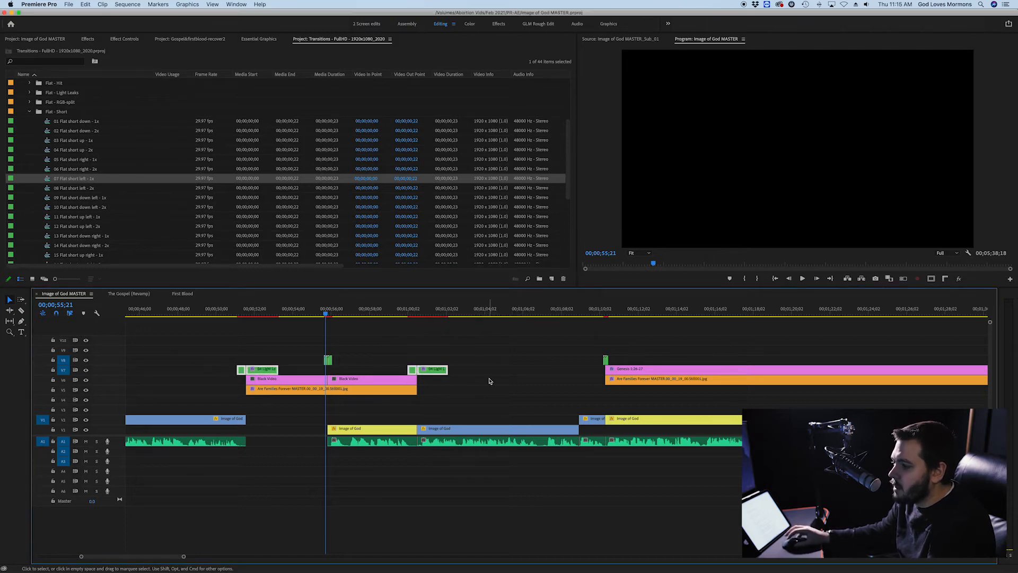
{"action": "scroll", "coordinate": [489, 381], "scroll_direction": "right", "scroll_amount": 15}
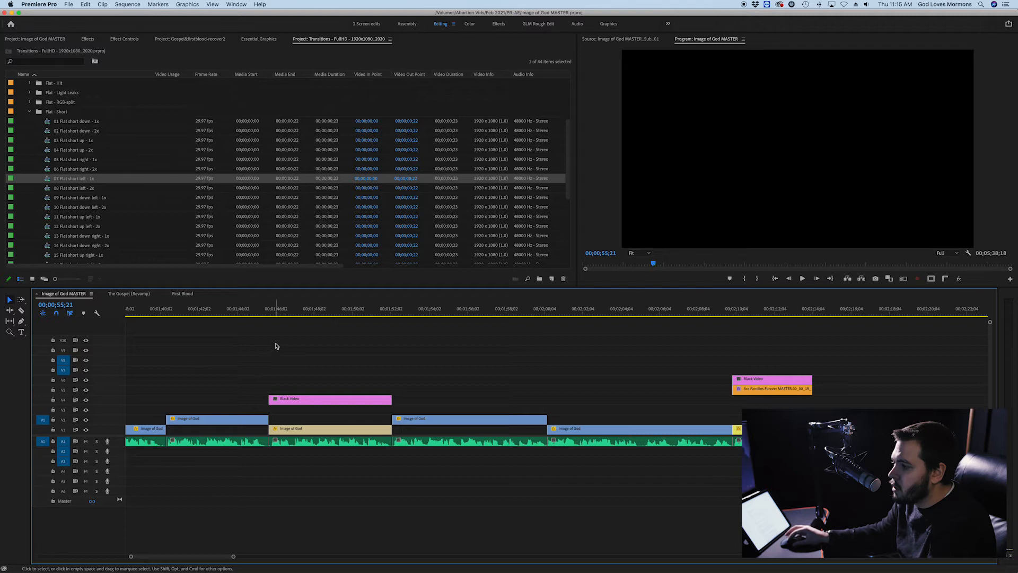
{"action": "scroll", "coordinate": [638, 386], "scroll_direction": "right", "scroll_amount": 3}
{"action": "left_click", "coordinate": [584, 312]}
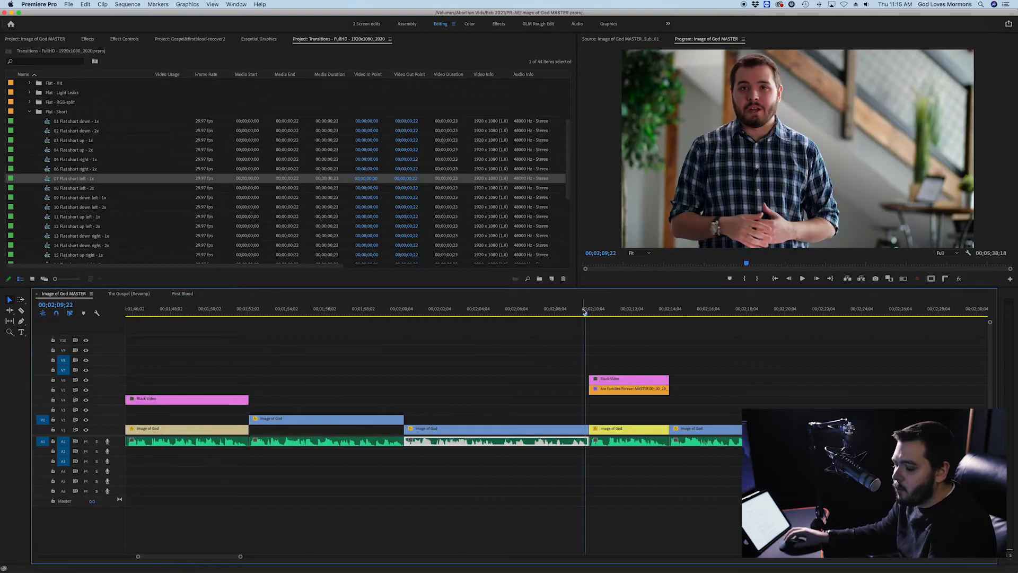
{"action": "key", "text": "super+v"}
Align the pasted light leaks with the start and end of the black video near 2:10 and save the project.
{"action": "scroll", "coordinate": [585, 391], "scroll_direction": "up", "scroll_amount": 1}
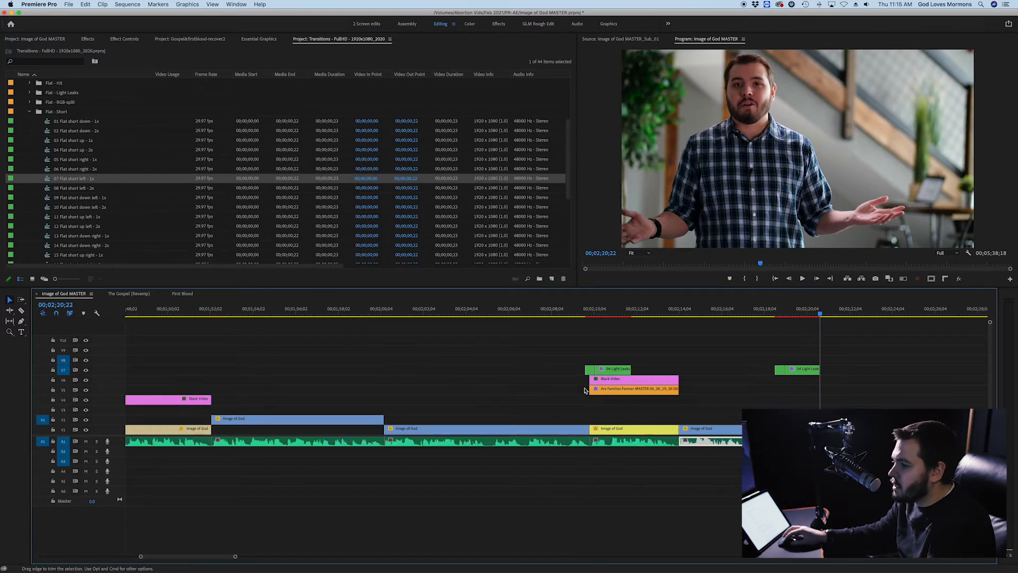
{"action": "scroll", "coordinate": [585, 391], "scroll_direction": "up", "scroll_amount": 2}
{"action": "left_click_drag", "start_coordinate": [660, 370], "coordinate": [649, 370]}
{"action": "scroll", "coordinate": [684, 370], "scroll_direction": "right", "scroll_amount": 3}
{"action": "left_click_drag", "start_coordinate": [755, 343], "coordinate": [616, 375]}
{"action": "scroll", "coordinate": [648, 393], "scroll_direction": "down", "scroll_amount": 5}
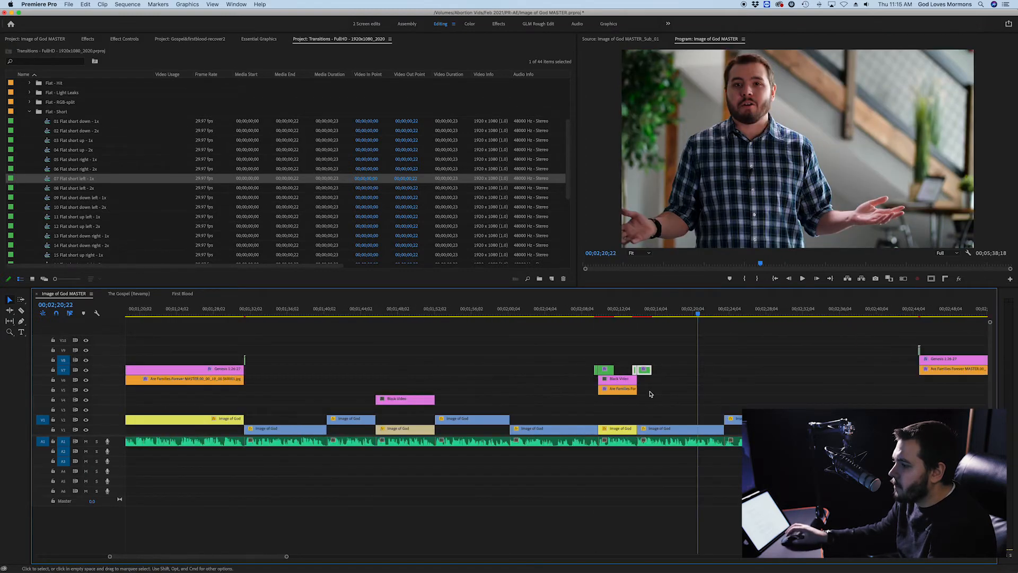
{"action": "scroll", "coordinate": [651, 394], "scroll_direction": "right", "scroll_amount": 5}
{"action": "key", "text": "super+s"}
Copy that black video with its background and both light leaks, and paste the group above the yellow clip near 3:41.
{"action": "scroll", "coordinate": [640, 398], "scroll_direction": "down", "scroll_amount": 3}
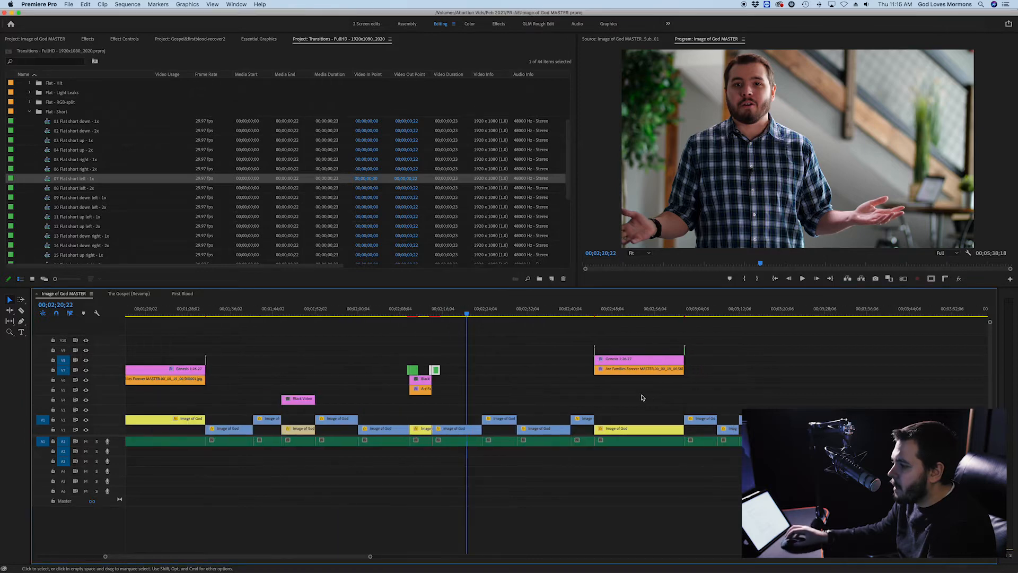
{"action": "left_click_drag", "start_coordinate": [452, 399], "coordinate": [394, 350]}
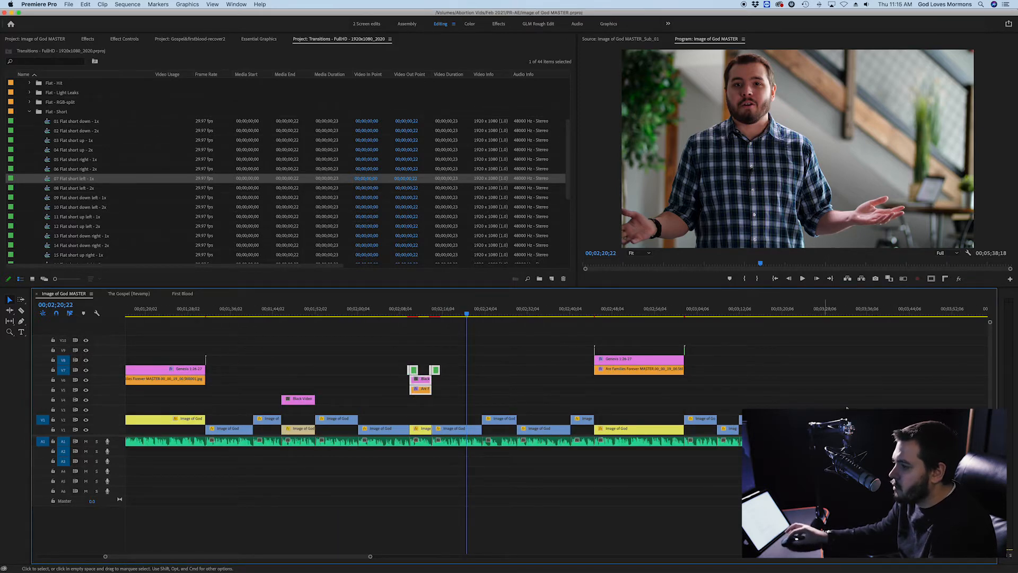
{"action": "scroll", "coordinate": [569, 398], "scroll_direction": "right", "scroll_amount": 6}
{"action": "scroll", "coordinate": [587, 394], "scroll_direction": "up", "scroll_amount": 3}
{"action": "left_click", "coordinate": [649, 330]}
{"action": "key", "text": "super+v"}
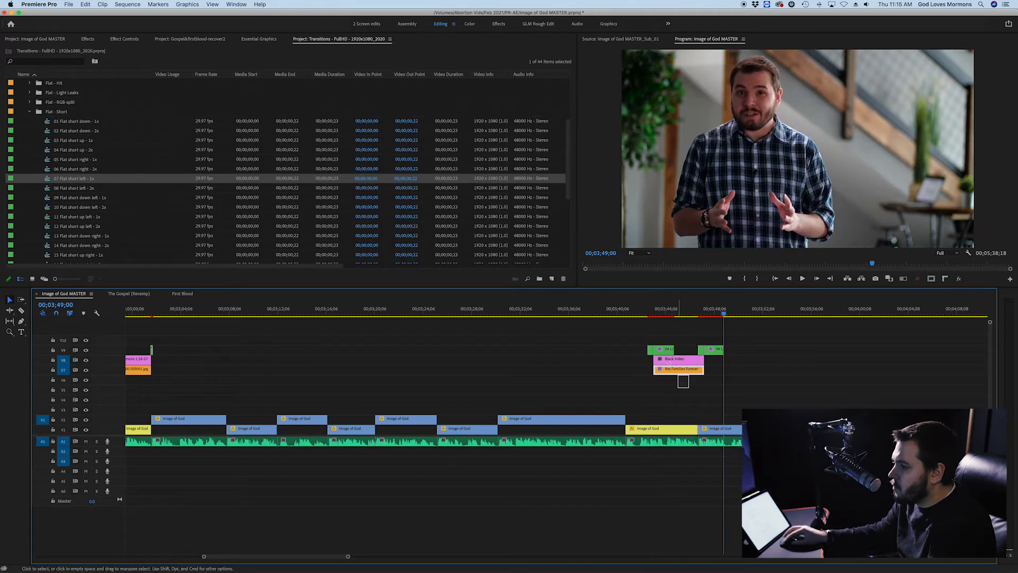
Fit the pasted black video and background to the yellow clip, move the closing light leak to their end, and save the project.
{"action": "left_click_drag", "start_coordinate": [654, 361], "coordinate": [627, 363]}
{"action": "left_click_drag", "start_coordinate": [705, 363], "coordinate": [640, 351]}
{"action": "left_click_drag", "start_coordinate": [704, 336], "coordinate": [713, 354]}
{"action": "key", "text": "super+s"}
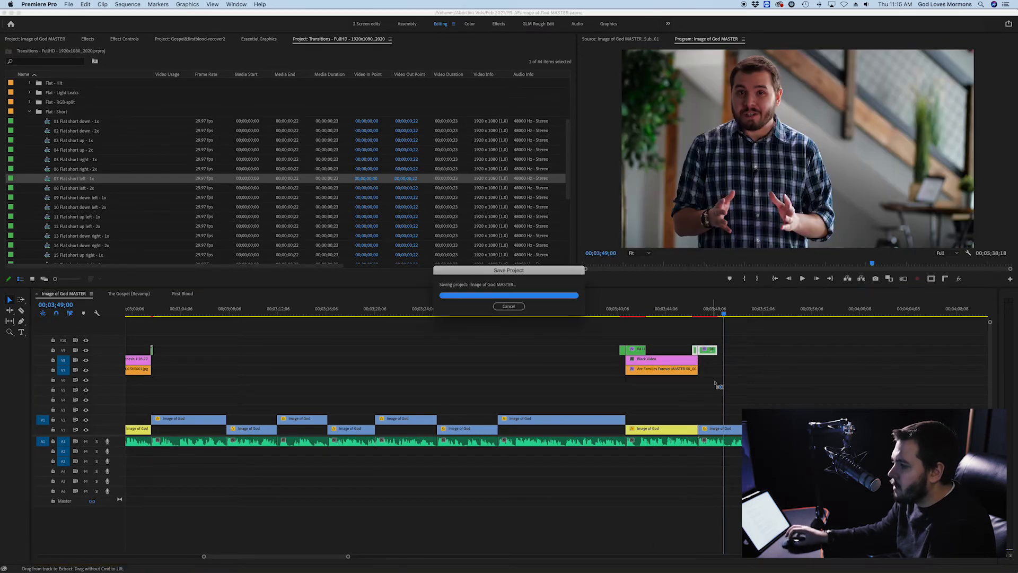
Add a Black Video from the Image of God MASTER project on V5 above the tan clip near 4:28, matching the clip's length.
{"action": "scroll", "coordinate": [697, 394], "scroll_direction": "down", "scroll_amount": 5}
{"action": "scroll", "coordinate": [696, 394], "scroll_direction": "right", "scroll_amount": 8}
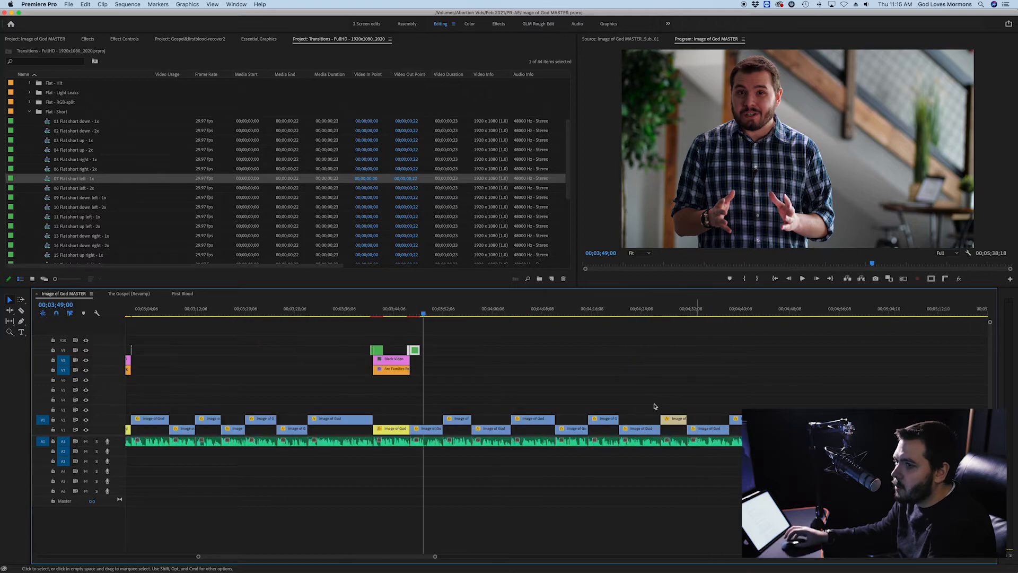
{"action": "scroll", "coordinate": [654, 406], "scroll_direction": "down", "scroll_amount": 5}
{"action": "left_click", "coordinate": [40, 39]}
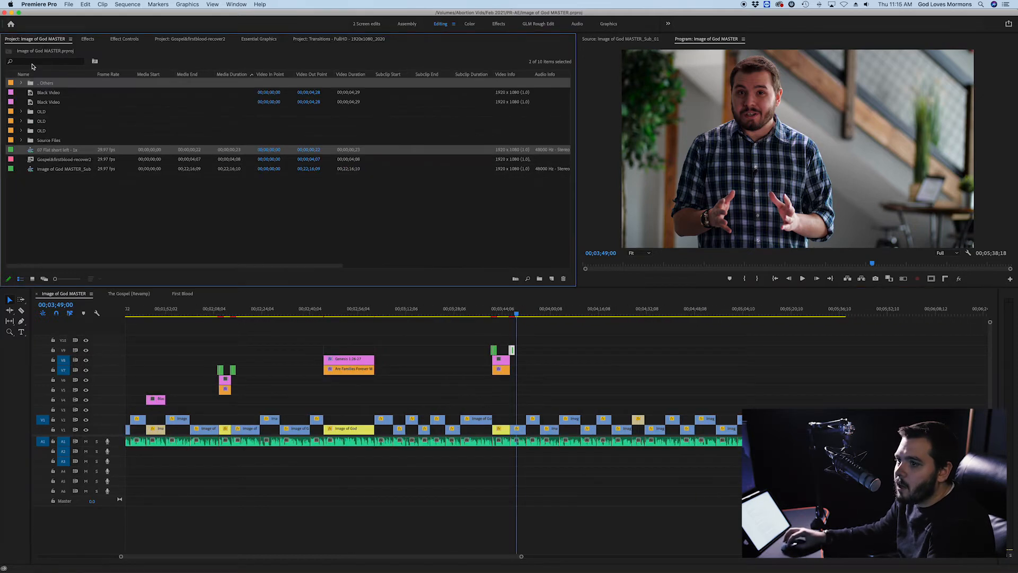
{"action": "left_click_drag", "start_coordinate": [48, 93], "coordinate": [640, 411]}
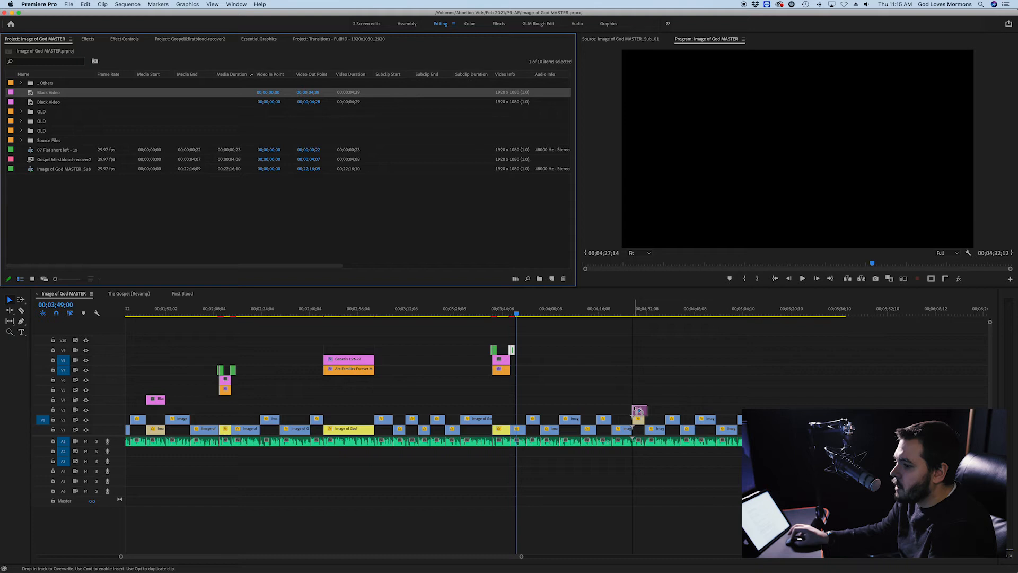
{"action": "scroll", "coordinate": [643, 411], "scroll_direction": "up", "scroll_amount": 5}
{"action": "scroll", "coordinate": [643, 411], "scroll_direction": "down", "scroll_amount": 8}
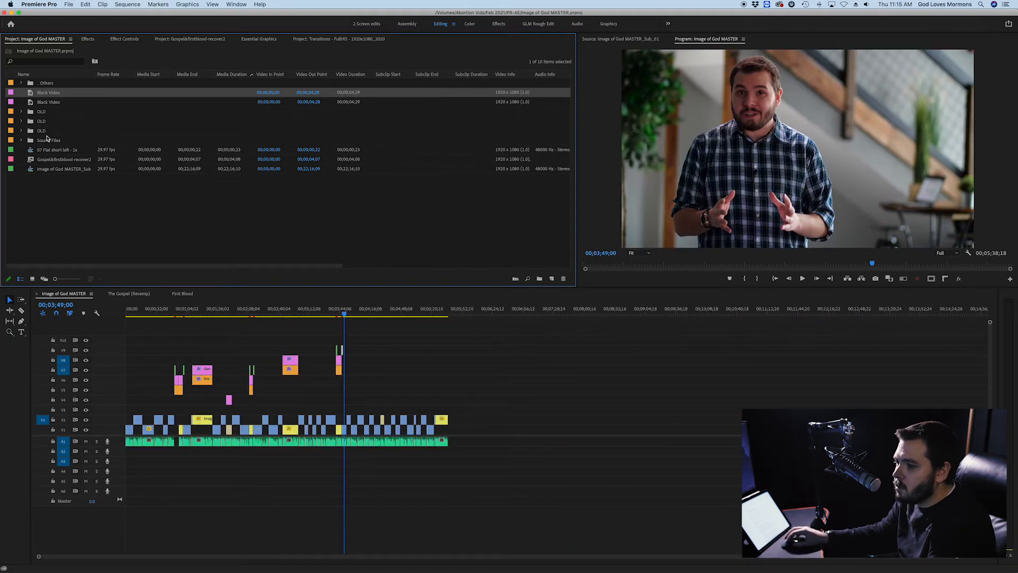
{"action": "scroll", "coordinate": [306, 348], "scroll_direction": "up", "scroll_amount": 3}
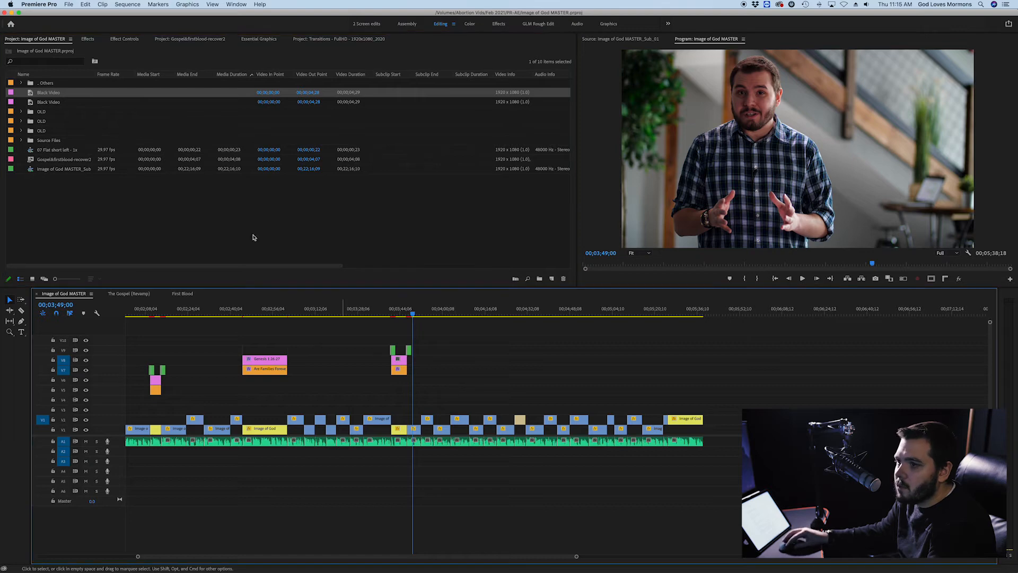
{"action": "left_click_drag", "start_coordinate": [48, 93], "coordinate": [525, 391]}
{"action": "scroll", "coordinate": [541, 409], "scroll_direction": "up", "scroll_amount": 4}
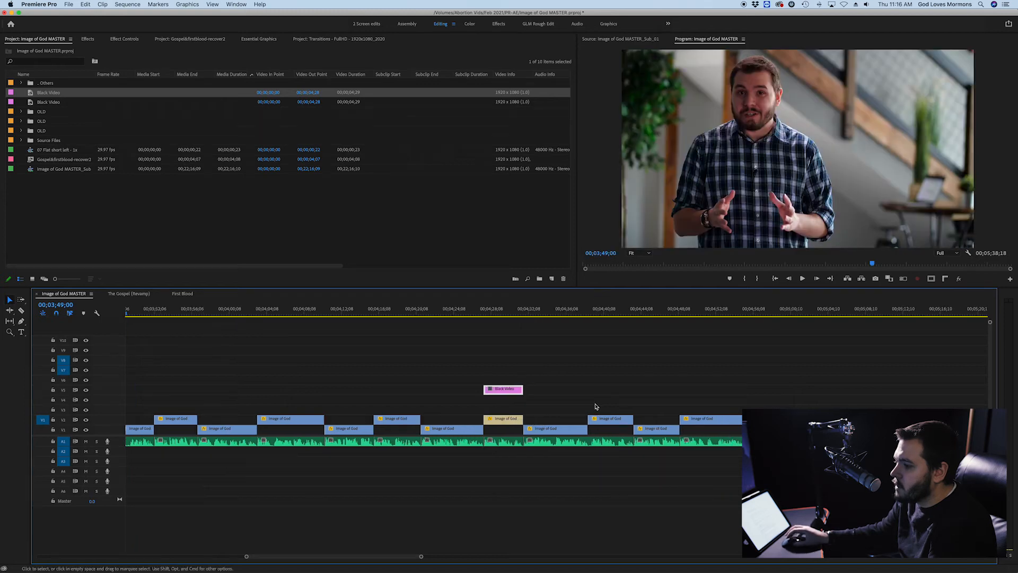
Copy the Genesis 1:26-27 graphic with its background and transitions, and paste it starting at the final yellow clip.
{"action": "scroll", "coordinate": [604, 409], "scroll_direction": "down", "scroll_amount": 5}
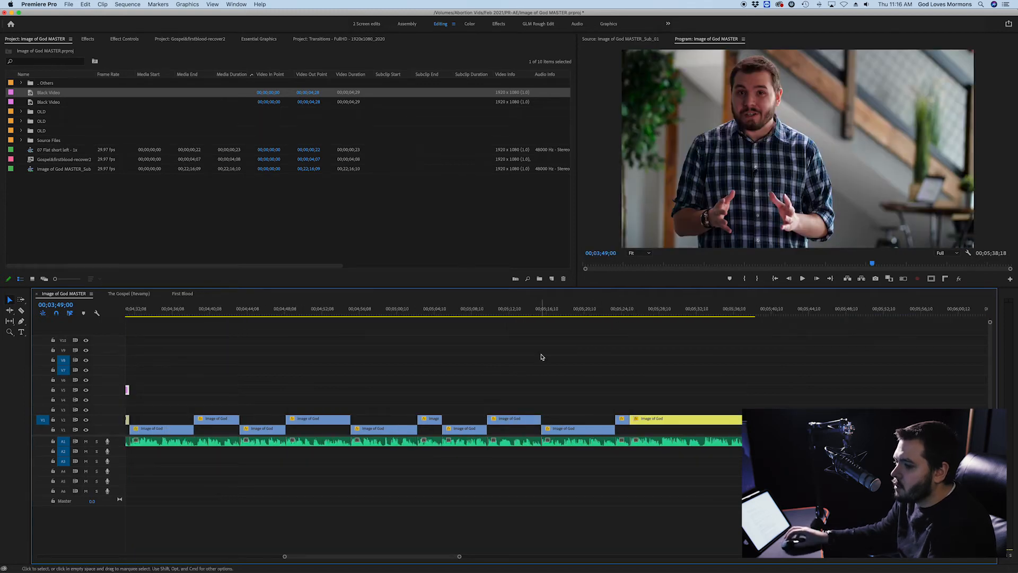
{"action": "scroll", "coordinate": [541, 357], "scroll_direction": "down", "scroll_amount": 4}
{"action": "scroll", "coordinate": [171, 372], "scroll_direction": "up", "scroll_amount": 3}
{"action": "left_click_drag", "start_coordinate": [252, 389], "coordinate": [147, 346]}
{"action": "key", "text": "super+c"}
{"action": "left_click", "coordinate": [643, 316]}
{"action": "key", "text": "super+v"}
{"action": "scroll", "coordinate": [662, 385], "scroll_direction": "up", "scroll_amount": 1}
{"action": "scroll", "coordinate": [662, 386], "scroll_direction": "up", "scroll_amount": 5}
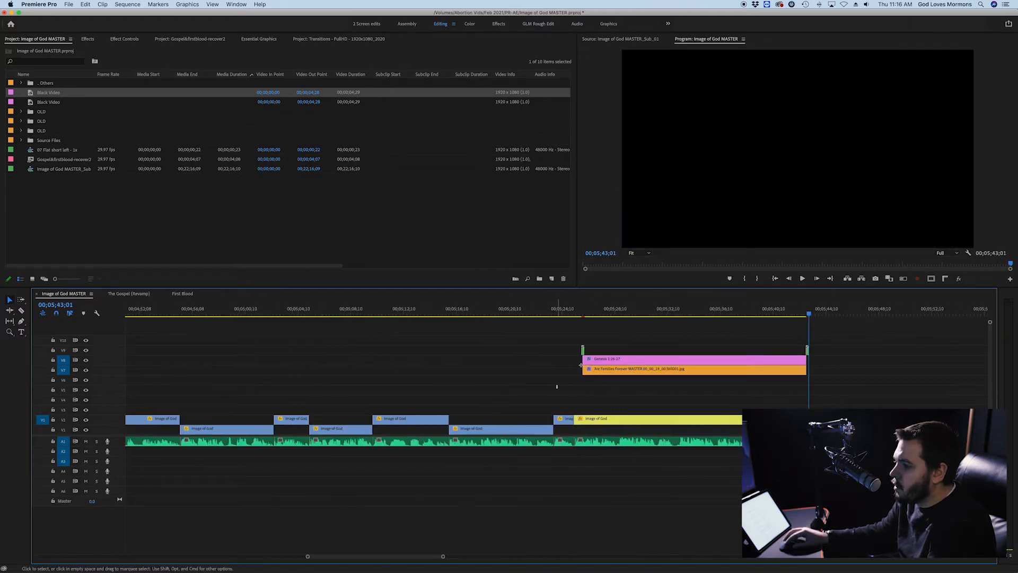
{"action": "left_click_drag", "start_coordinate": [609, 364], "coordinate": [601, 364]}
{"action": "scroll", "coordinate": [817, 342], "scroll_direction": "up", "scroll_amount": 3}
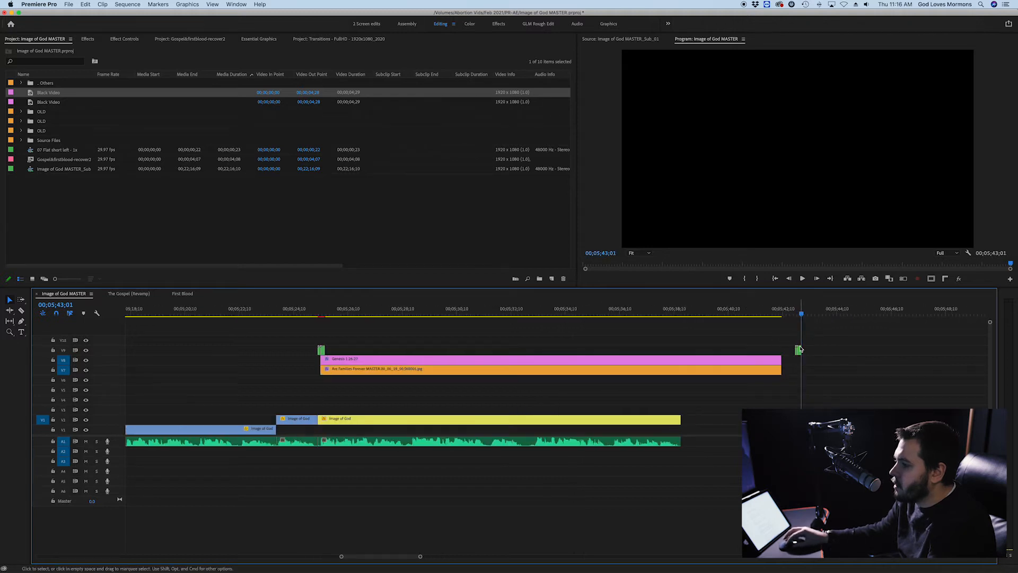
Trim the pasted Genesis graphic and its background to end with the final yellow clip.
{"action": "left_click_drag", "start_coordinate": [787, 350], "coordinate": [786, 351]}
{"action": "left_click_drag", "start_coordinate": [769, 393], "coordinate": [680, 367]}
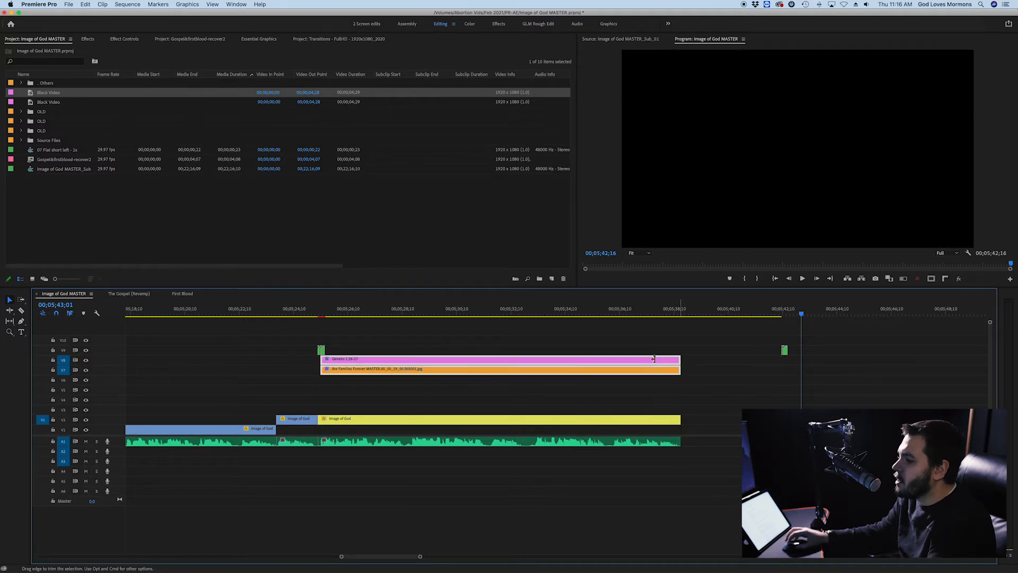
{"action": "left_click", "coordinate": [696, 352]}
{"action": "key", "text": "Delete"}
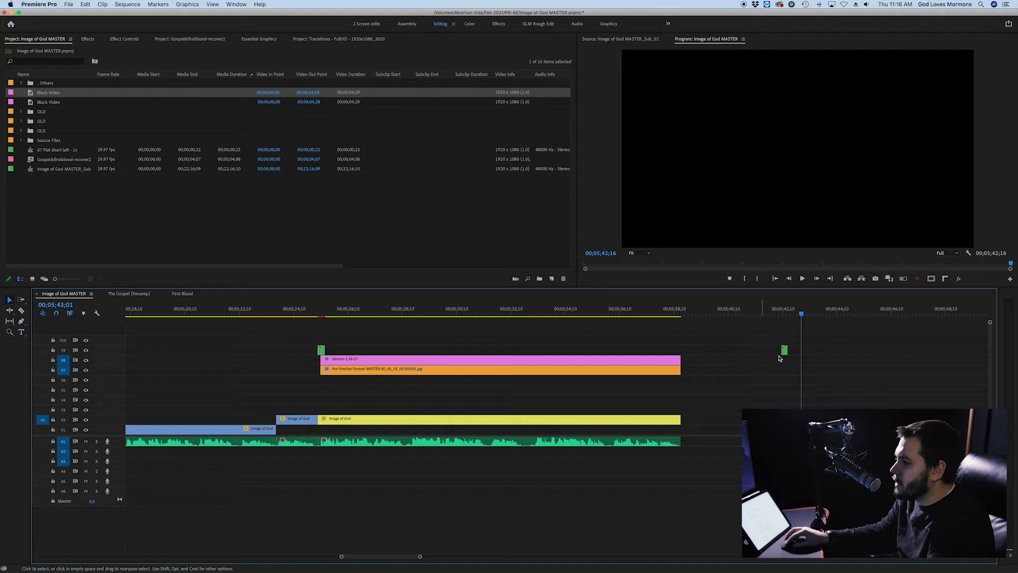
Delete the leftover closing transition after the final Genesis graphic and save the project.
{"action": "key", "text": "backslash"}
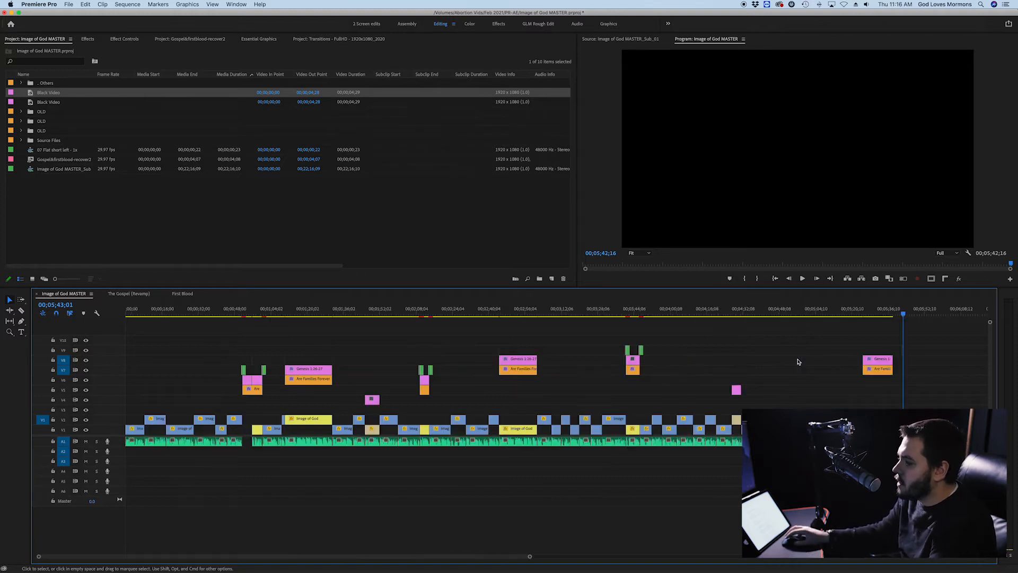
{"action": "scroll", "coordinate": [915, 366], "scroll_direction": "up", "scroll_amount": 10}
{"action": "left_click", "coordinate": [774, 351]}
{"action": "key", "text": "Delete"}
{"action": "key", "text": "super+s"}
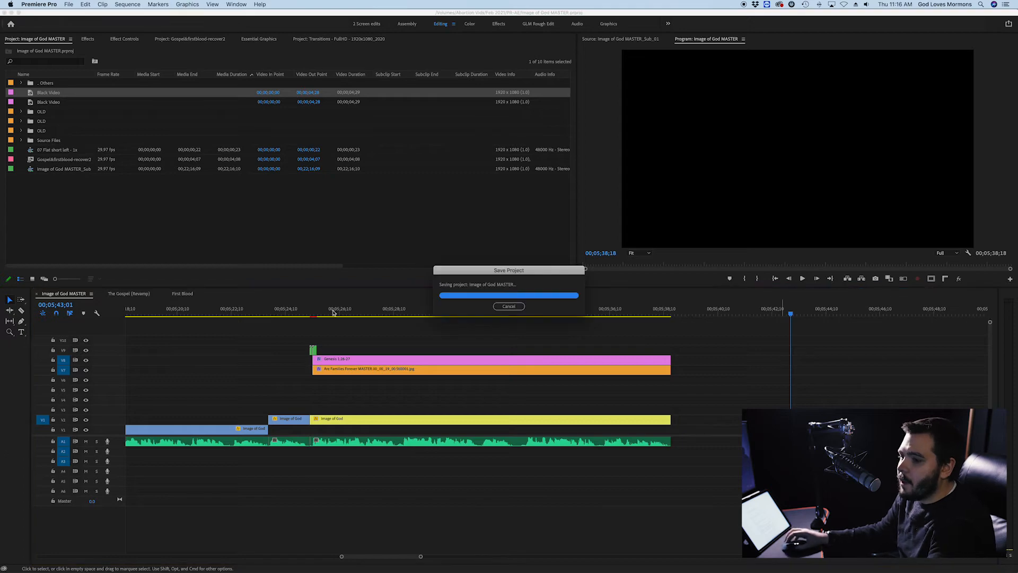
Copy the light leak, GODLOVESMORMONS.COM end card, its background and the closing Black Video with audio from the end of the First Blood sequence.
{"action": "left_click", "coordinate": [183, 293]}
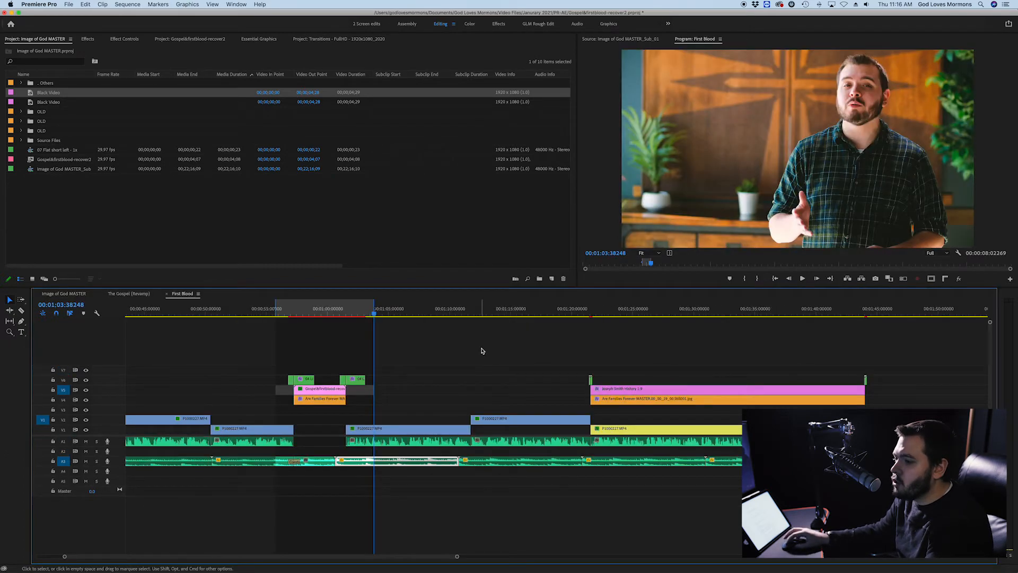
{"action": "scroll", "coordinate": [484, 350], "scroll_direction": "down", "scroll_amount": 5}
{"action": "scroll", "coordinate": [484, 350], "scroll_direction": "down", "scroll_amount": 15}
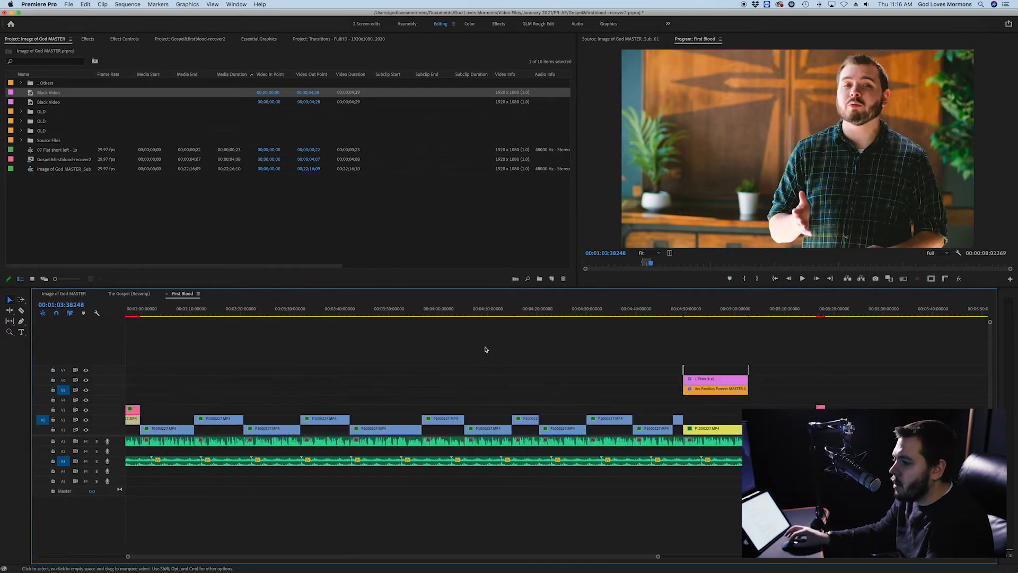
{"action": "scroll", "coordinate": [486, 349], "scroll_direction": "down", "scroll_amount": 3}
{"action": "scroll", "coordinate": [501, 369], "scroll_direction": "up", "scroll_amount": 5}
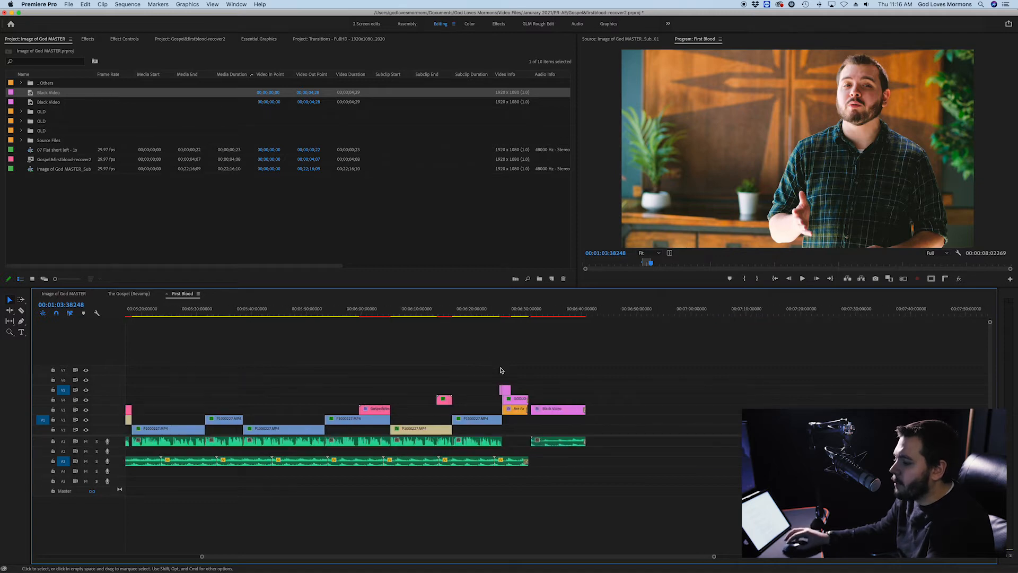
{"action": "scroll", "coordinate": [510, 373], "scroll_direction": "up", "scroll_amount": 3}
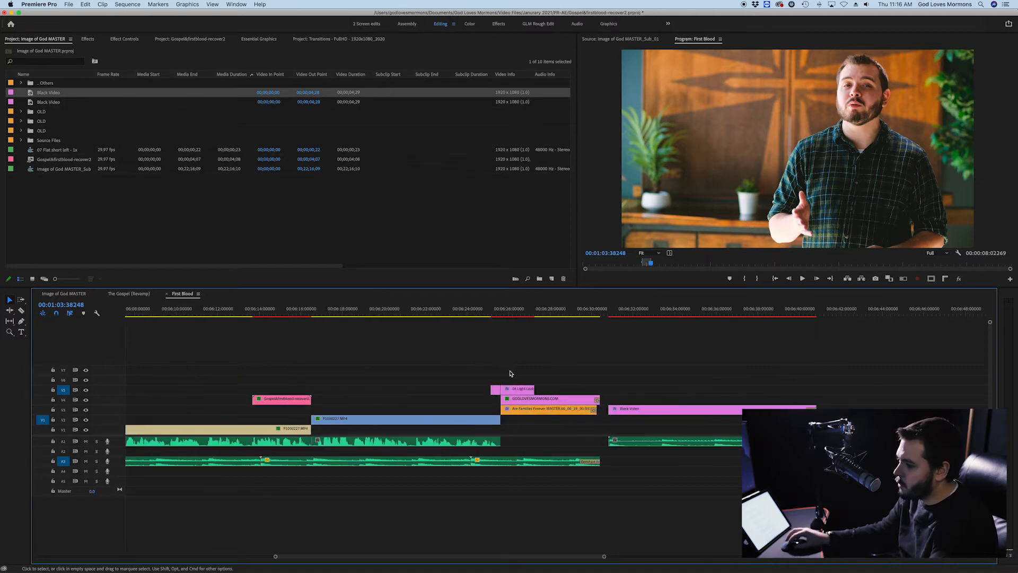
{"action": "left_click_drag", "start_coordinate": [648, 377], "coordinate": [692, 463]}
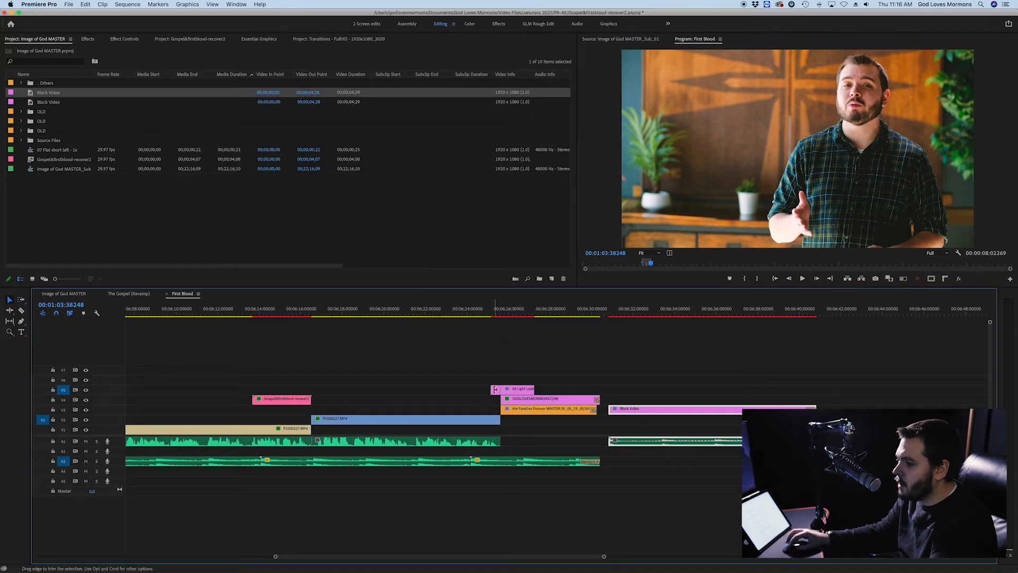
{"action": "left_click_drag", "start_coordinate": [500, 386], "coordinate": [528, 412]}
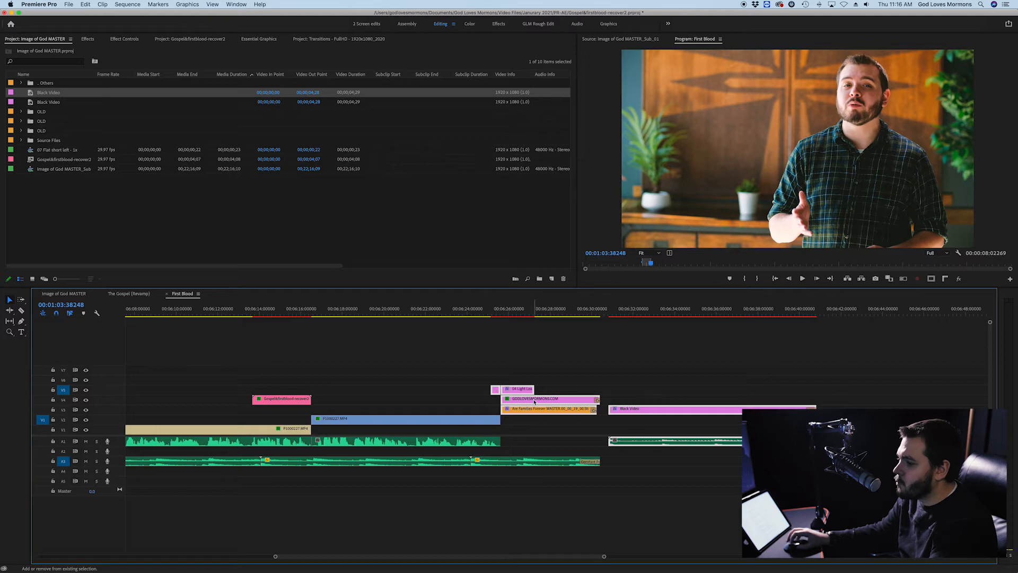
{"action": "key", "text": "super+c"}
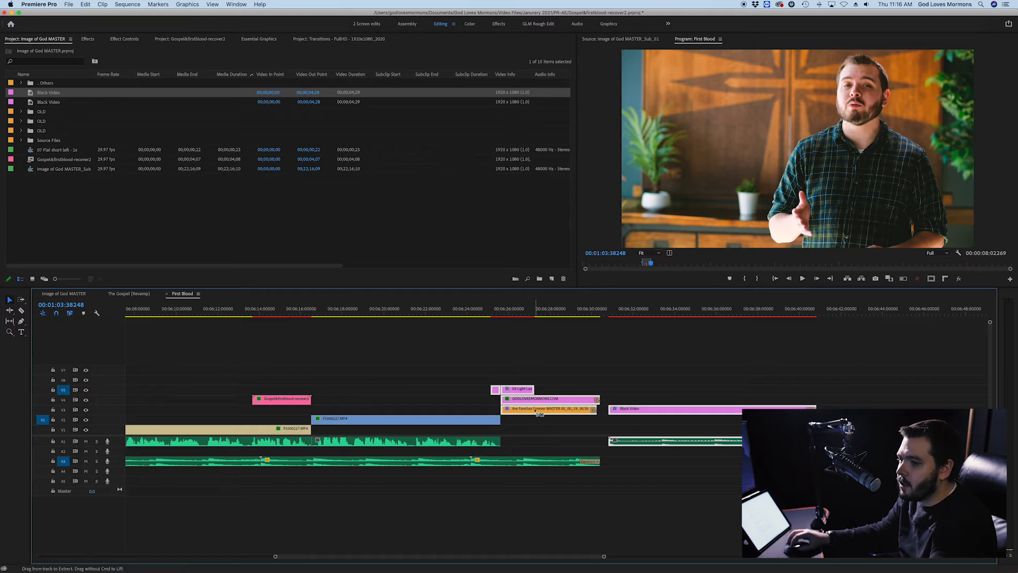
Paste the closing clips after the last clip of Image of God MASTER, and move them to start at the final Genesis graphic's end on V8 to V10.
{"action": "left_click", "coordinate": [71, 297]}
{"action": "left_click", "coordinate": [723, 311]}
{"action": "key", "text": "super+v"}
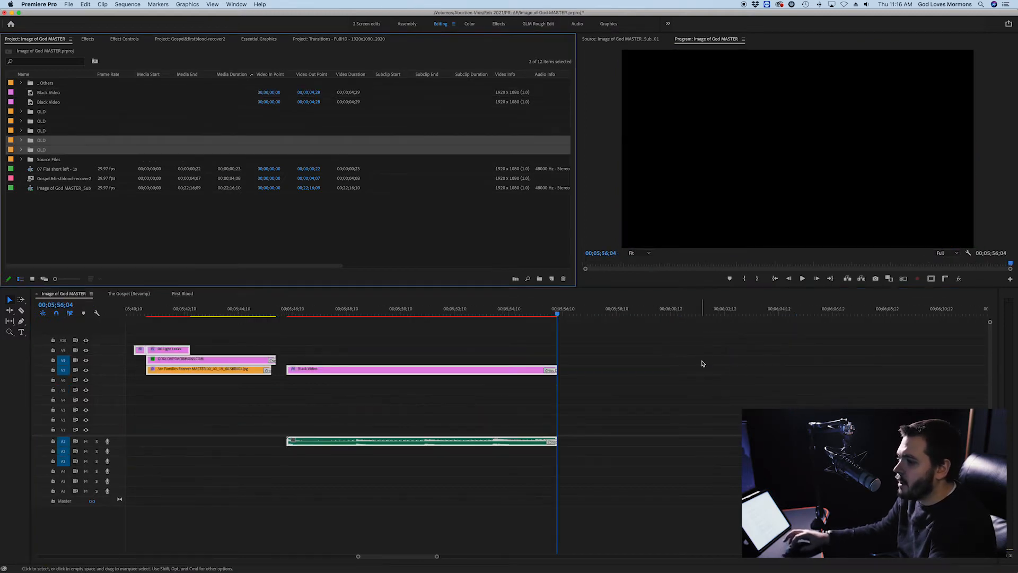
{"action": "scroll", "coordinate": [427, 354], "scroll_direction": "up", "scroll_amount": 5}
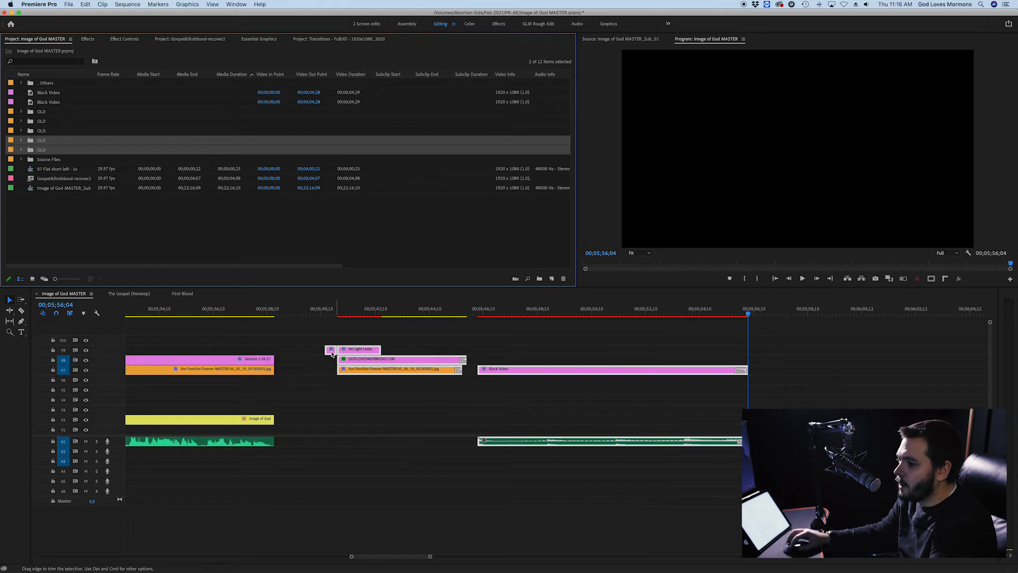
{"action": "left_click_drag", "start_coordinate": [334, 351], "coordinate": [291, 345]}
{"action": "left_click", "coordinate": [244, 343]}
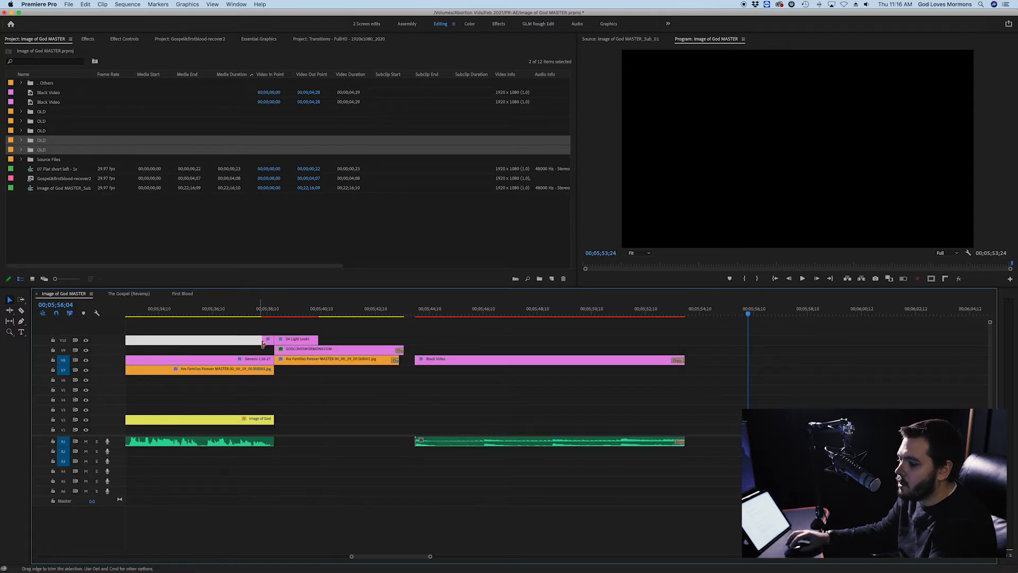
Preview the light-leak transition from the Genesis graphic into the end card and save the project.
{"action": "scroll", "coordinate": [317, 348], "scroll_direction": "left", "scroll_amount": 5}
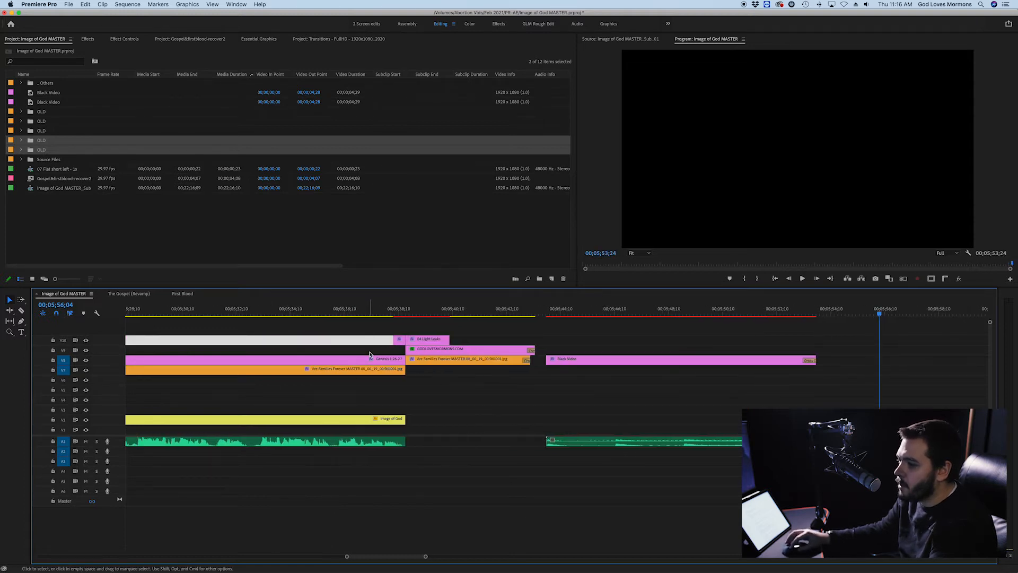
{"action": "left_click_drag", "start_coordinate": [377, 316], "coordinate": [398, 313]}
{"action": "left_click_drag", "start_coordinate": [399, 311], "coordinate": [399, 312]}
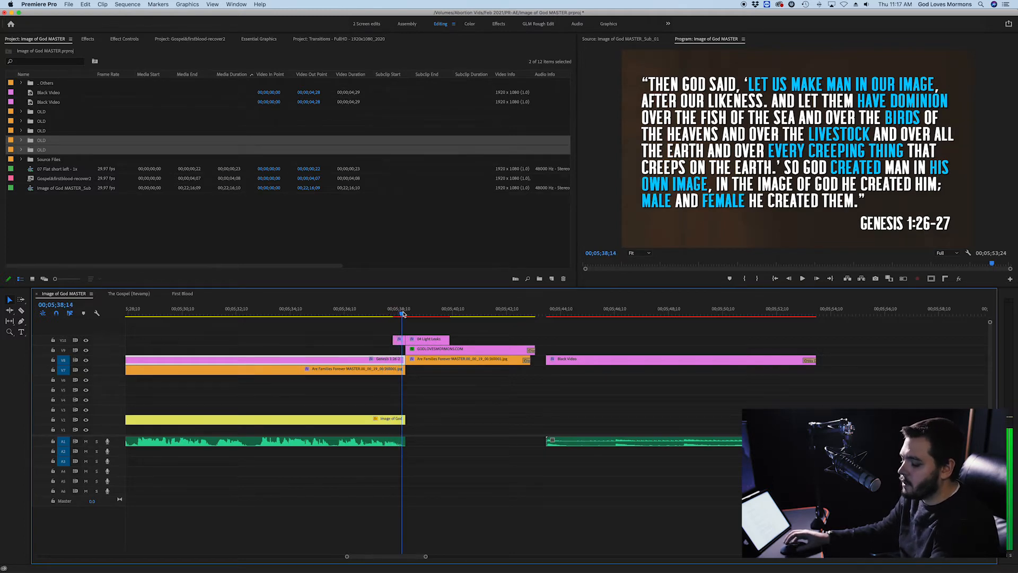
{"action": "key", "text": "super+s"}
Play into the closing Black Video, mark the sequence's out point at its end, and save the project.
{"action": "left_click_drag", "start_coordinate": [401, 314], "coordinate": [547, 316]}
{"action": "key", "text": "space"}
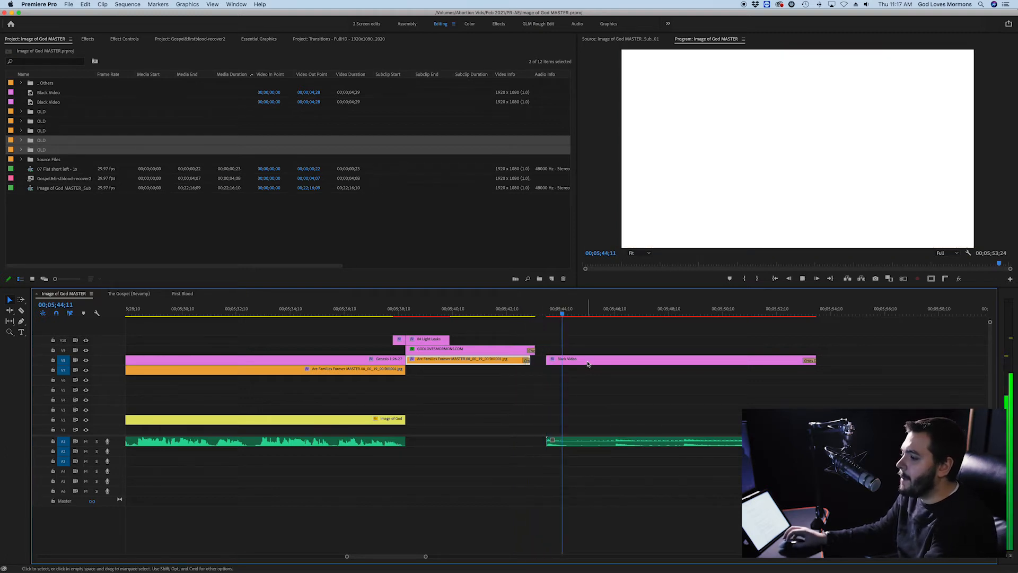
{"action": "key", "text": "space"}
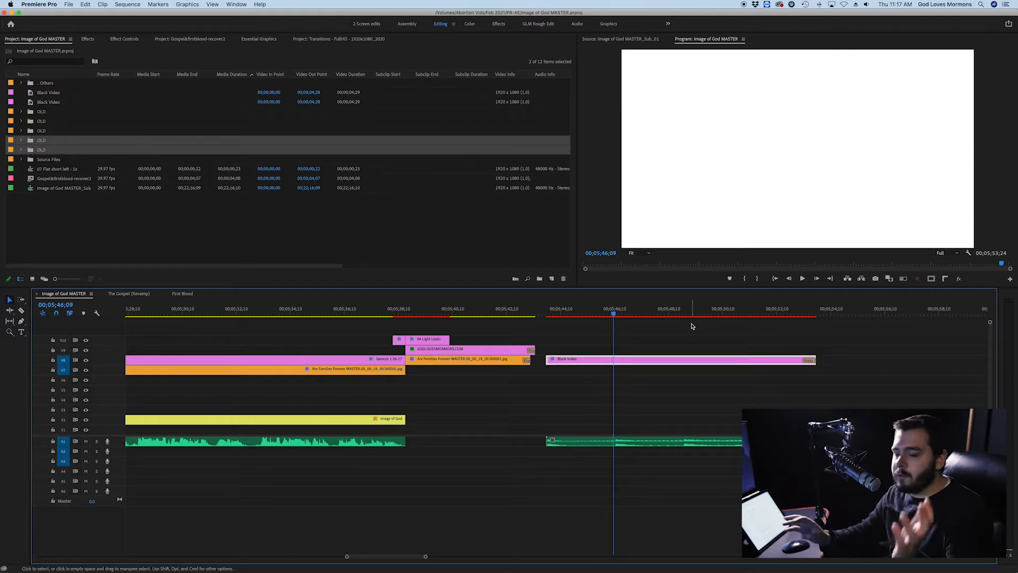
{"action": "left_click", "coordinate": [802, 338]}
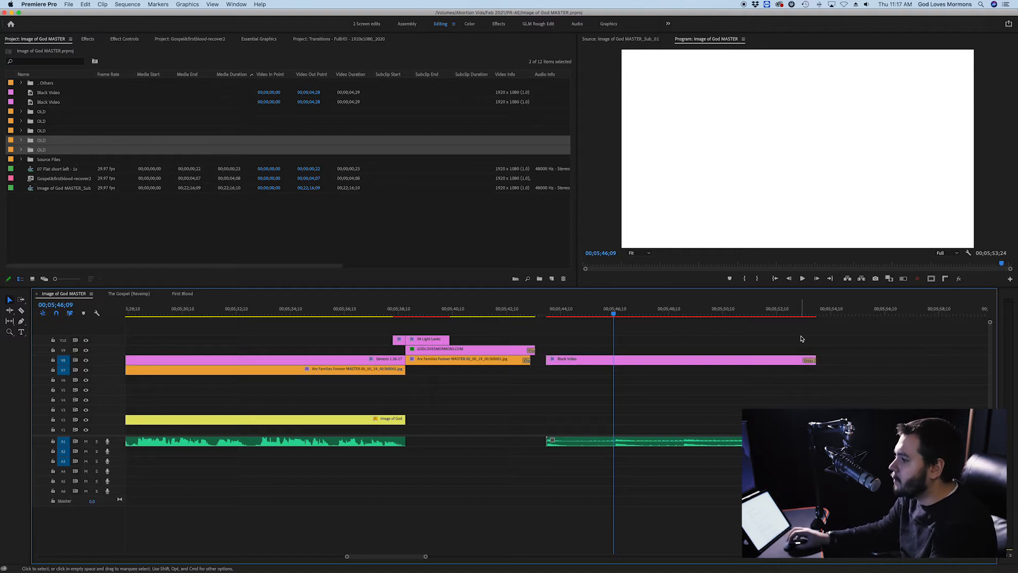
{"action": "left_click_drag", "start_coordinate": [767, 313], "coordinate": [817, 314]}
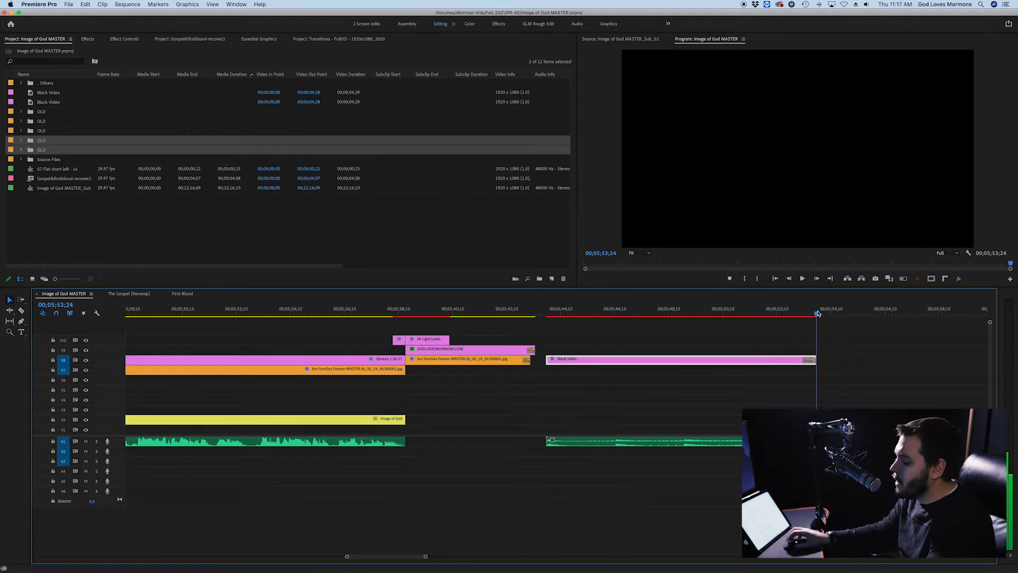
{"action": "key", "text": "o"}
{"action": "key", "text": "super+s"}
Copy the opening light-leak clip from the start of The Gospel (Revamp) sequence.
{"action": "scroll", "coordinate": [760, 343], "scroll_direction": "down", "scroll_amount": 3, "text": "alt"}
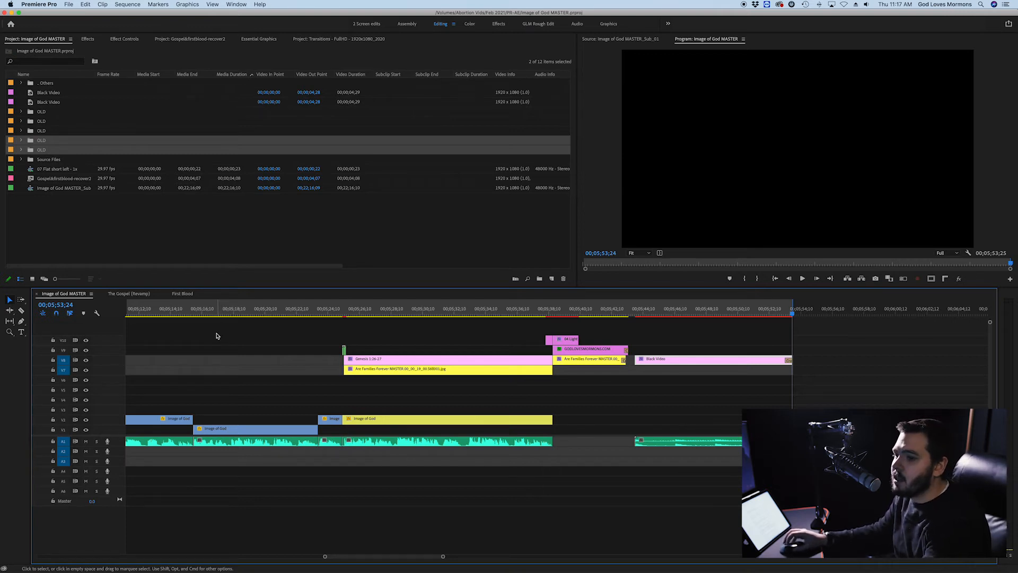
{"action": "scroll", "coordinate": [215, 345], "scroll_direction": "down", "scroll_amount": 2, "text": "alt"}
{"action": "scroll", "coordinate": [214, 345], "scroll_direction": "left", "scroll_amount": 15}
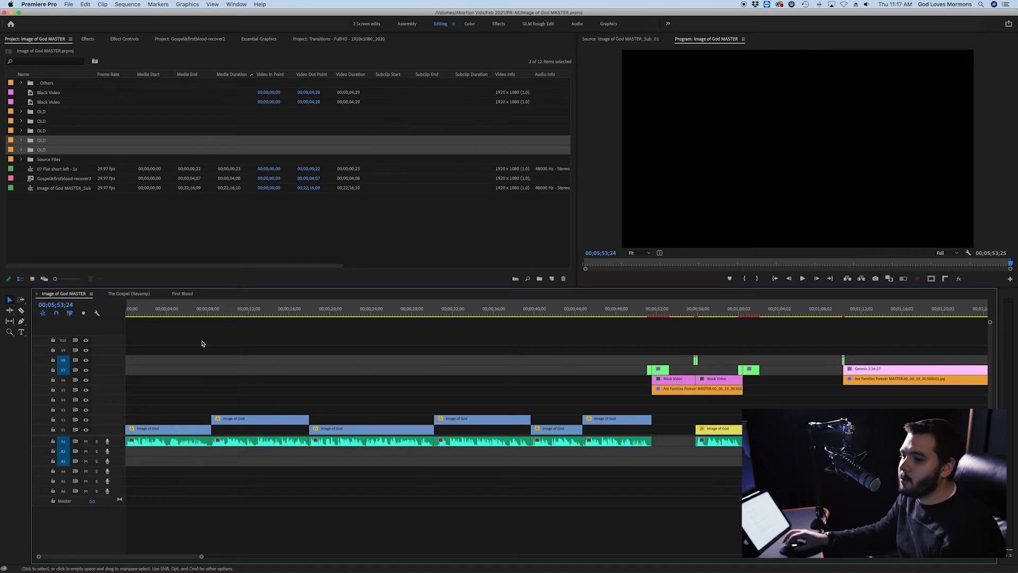
{"action": "left_click", "coordinate": [139, 295]}
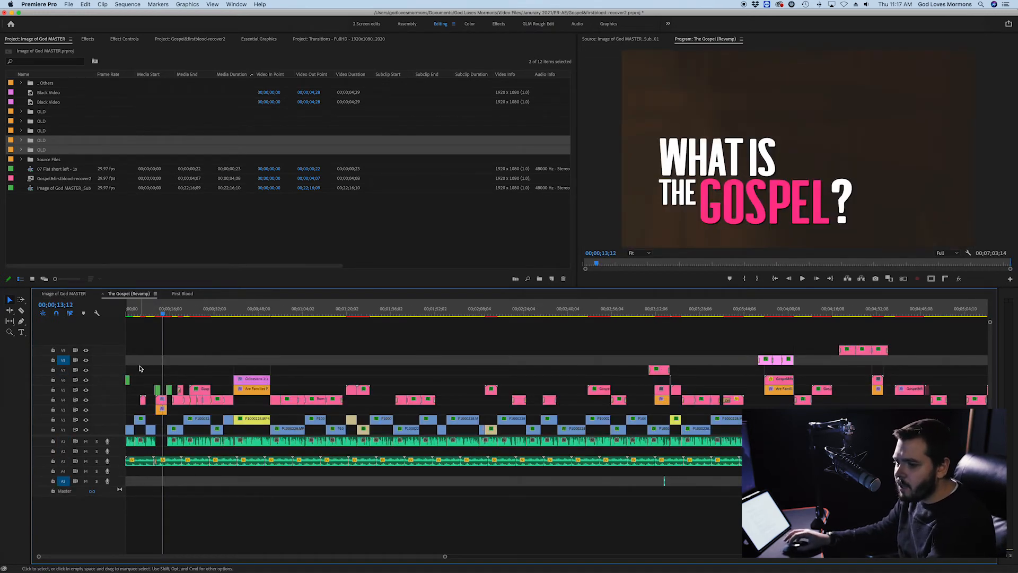
{"action": "key", "text": "="}
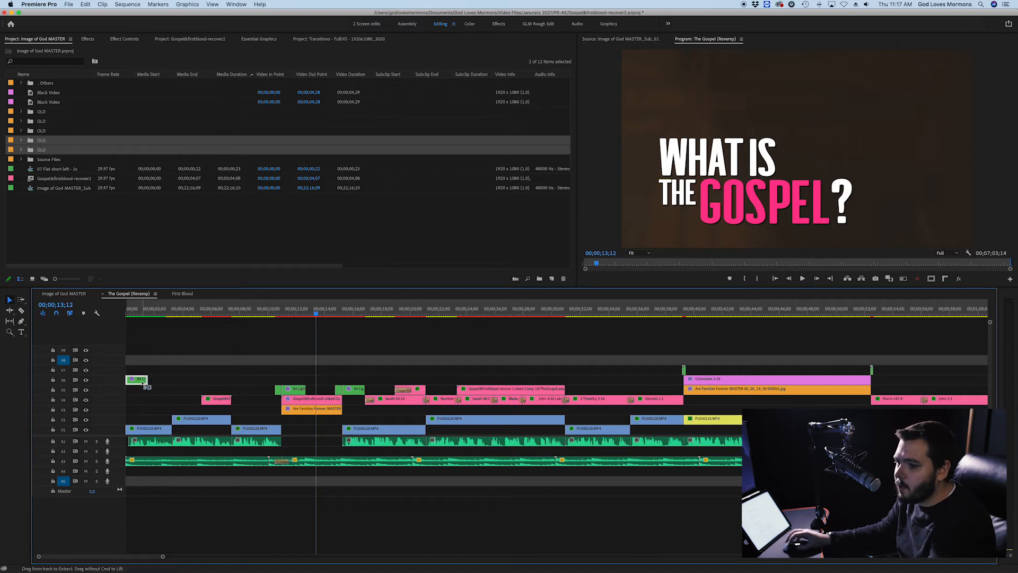
Paste the opening light leak on V7 at the very start of Image of God MASTER, preview it and save the project.
{"action": "left_click", "coordinate": [72, 295]}
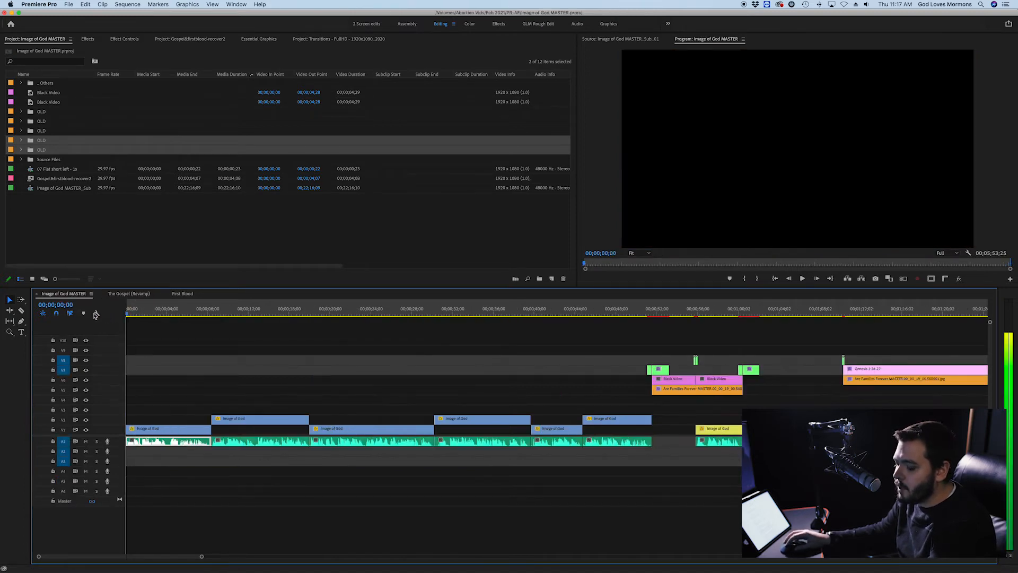
{"action": "key", "text": "super+v"}
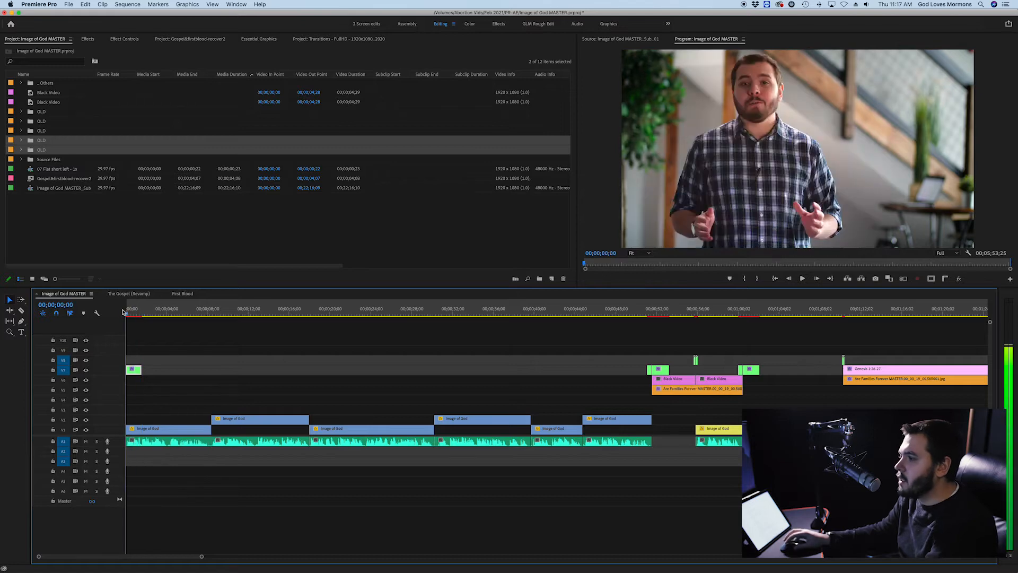
{"action": "key", "text": "space"}
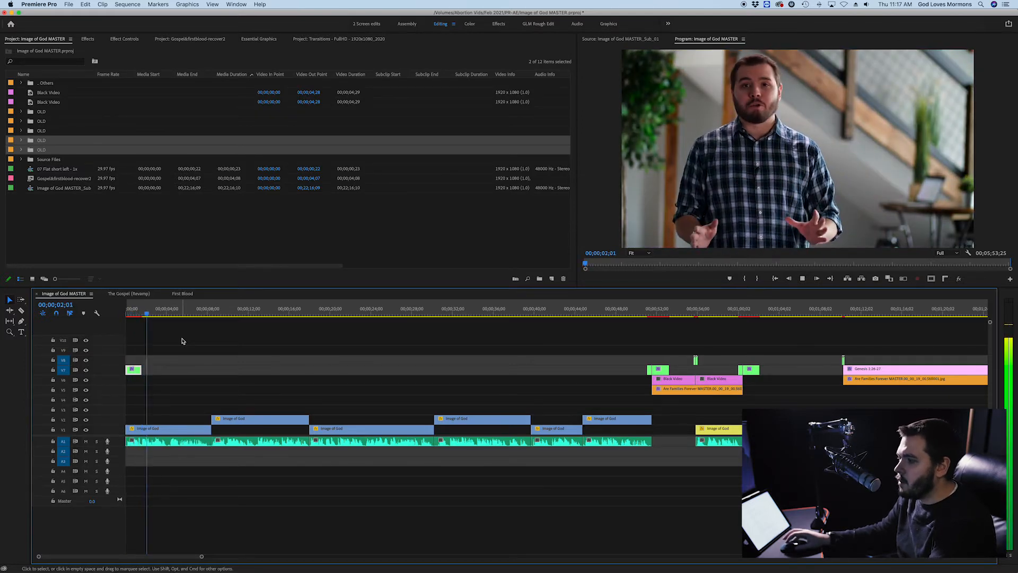
{"action": "key", "text": "super+s"}
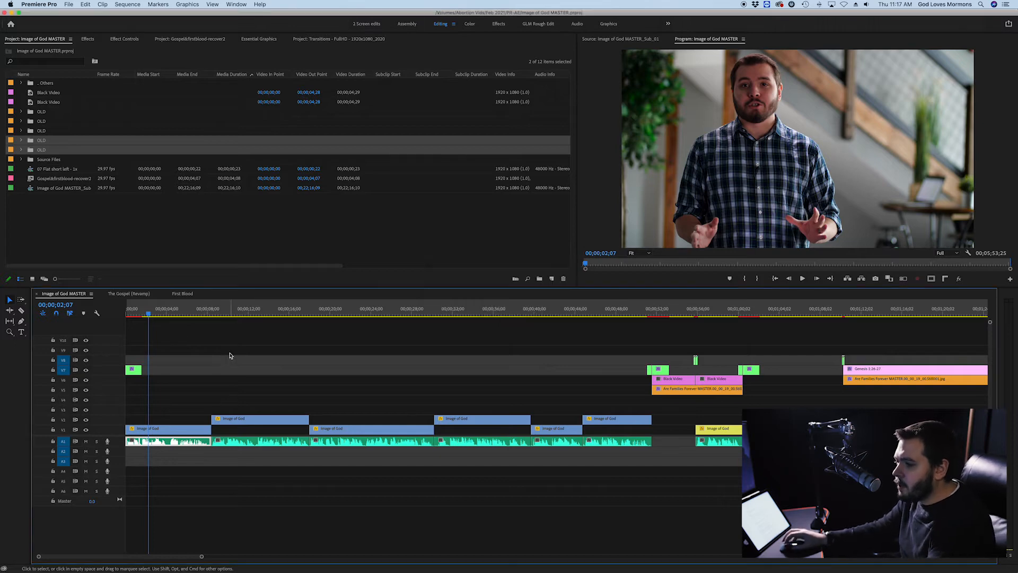
Move the lone Black Video clip near 4:28 from V5 down to V4.
{"action": "key", "text": "minus"}
{"action": "key", "text": "minus"}
{"action": "key", "text": "minus"}
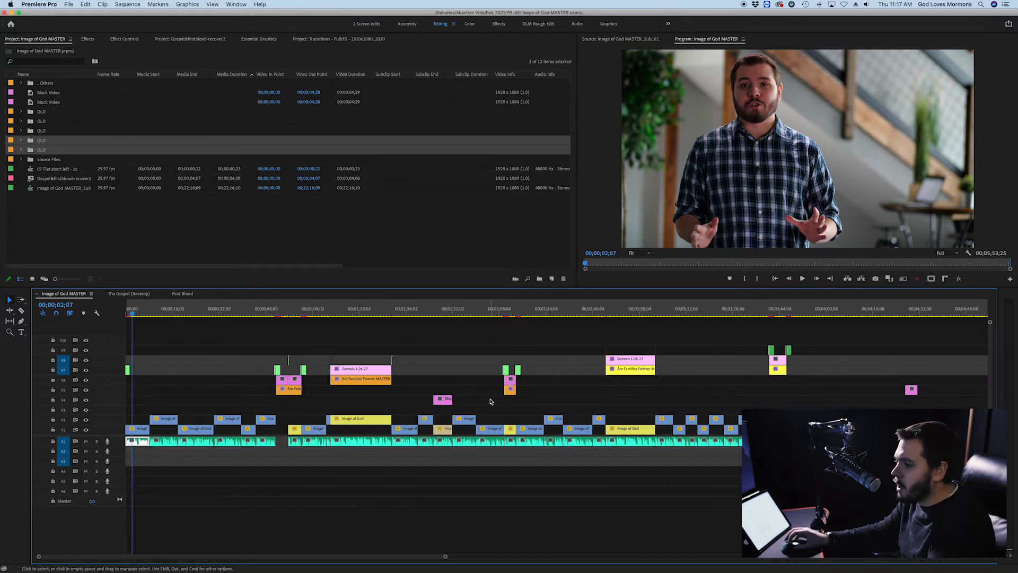
{"action": "key", "text": "minus"}
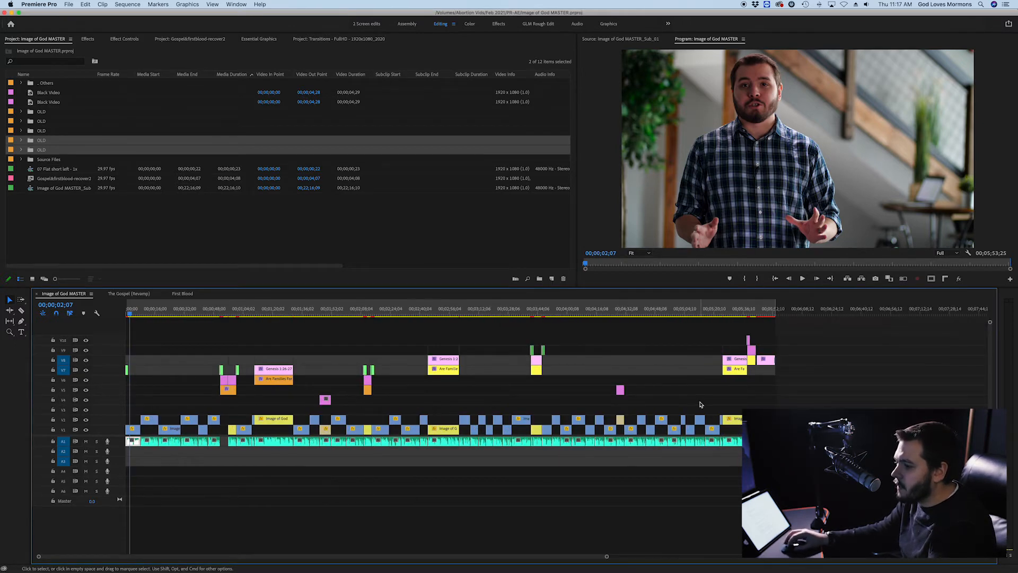
{"action": "left_click_drag", "start_coordinate": [622, 397], "coordinate": [622, 399]}
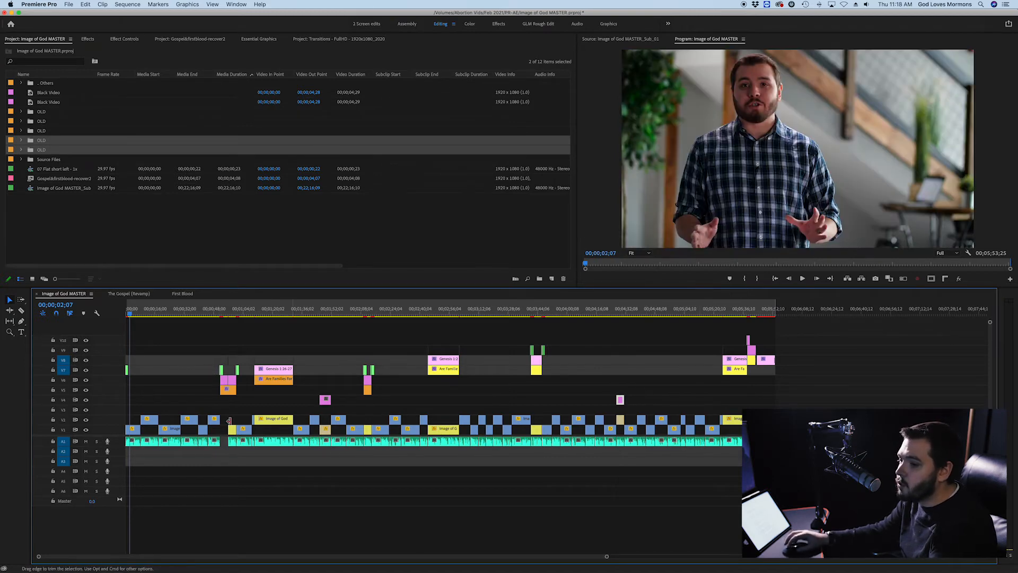
Play the end of the opening clip through the cut near 0:08 to check for a pause between the first two clips.
{"action": "key", "text": "equal"}
{"action": "key", "text": "equal"}
{"action": "scroll", "coordinate": [159, 398], "scroll_direction": "up", "scroll_amount": 2}
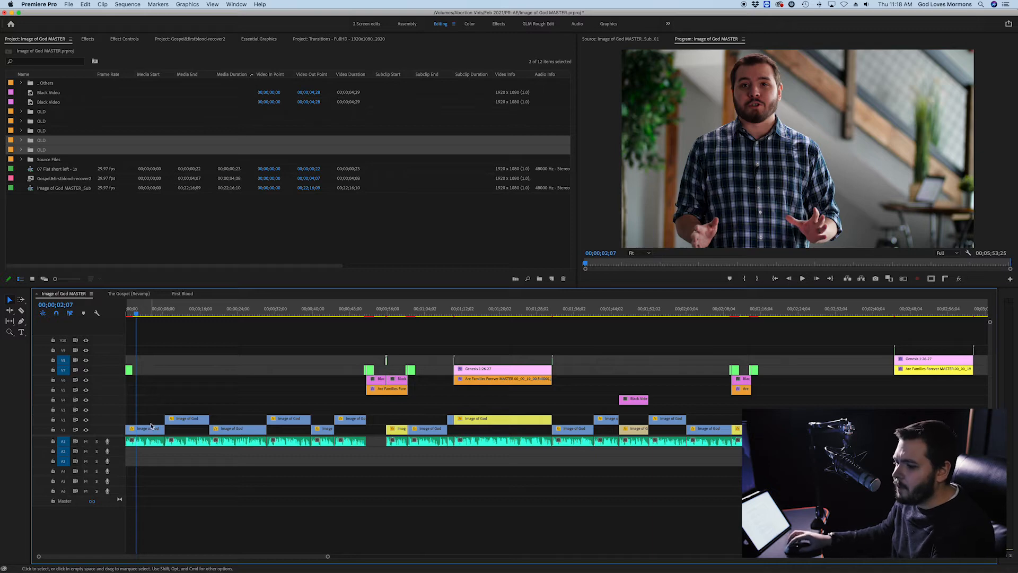
{"action": "scroll", "coordinate": [151, 426], "scroll_direction": "up", "scroll_amount": 5}
{"action": "scroll", "coordinate": [225, 455], "scroll_direction": "up", "scroll_amount": 2}
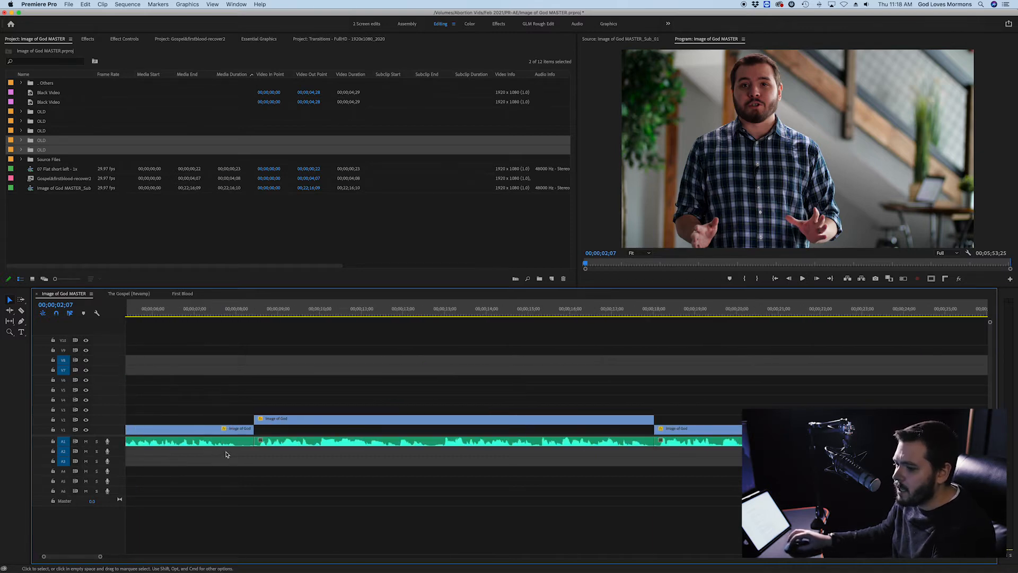
{"action": "scroll", "coordinate": [251, 467], "scroll_direction": "down", "scroll_amount": 2}
{"action": "scroll", "coordinate": [255, 470], "scroll_direction": "left", "scroll_amount": 3}
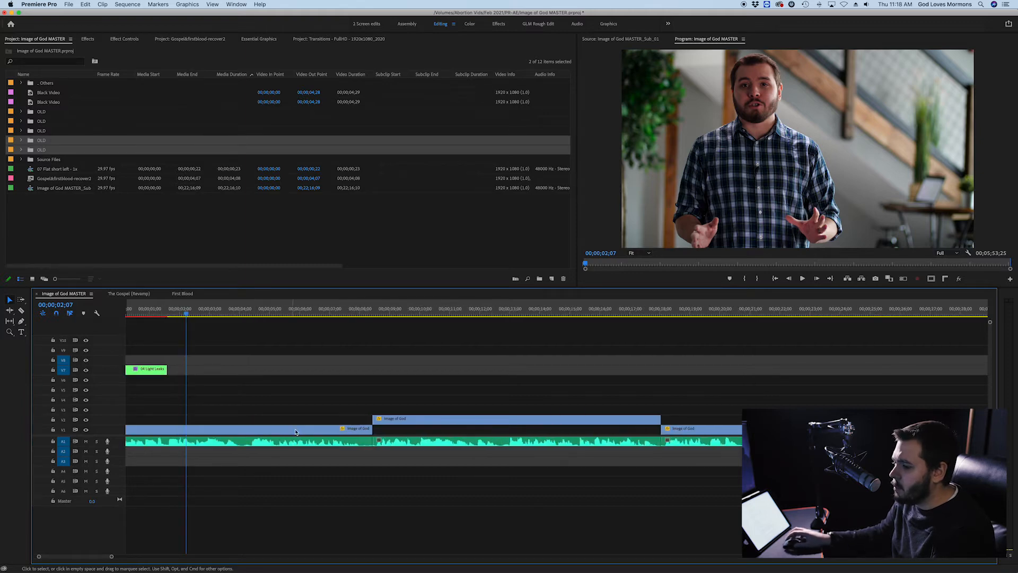
{"action": "left_click", "coordinate": [305, 314]}
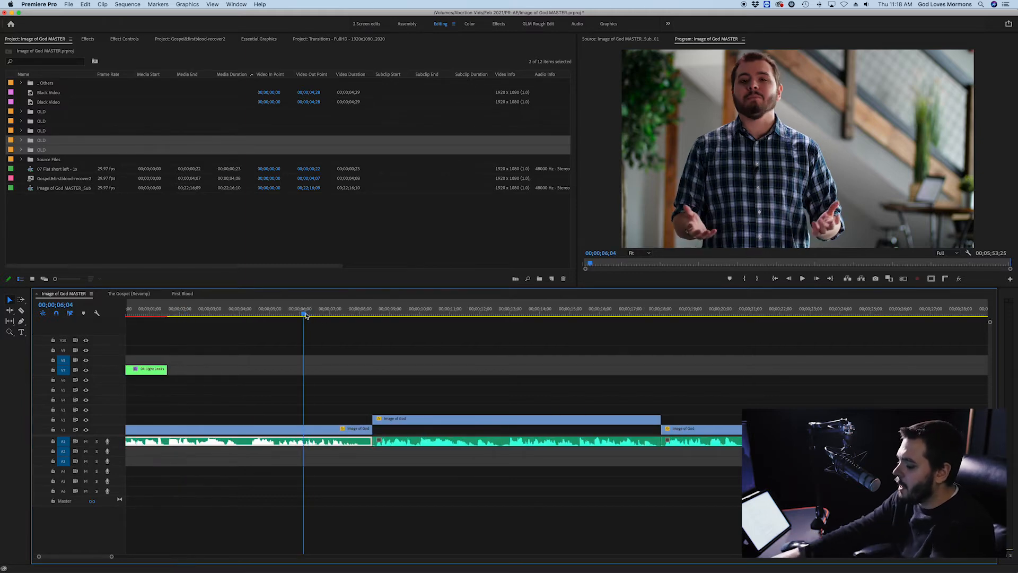
{"action": "key", "text": "XF86AudioRaiseVolume"}
{"action": "key", "text": "space"}
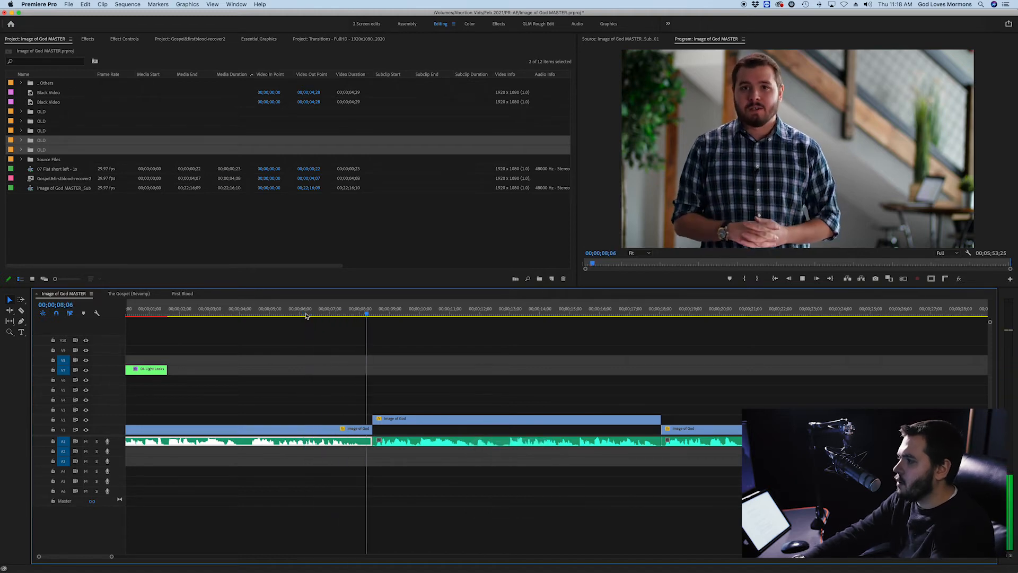
{"action": "key", "text": "space"}
{"action": "left_click_drag", "start_coordinate": [330, 308], "coordinate": [375, 309]}
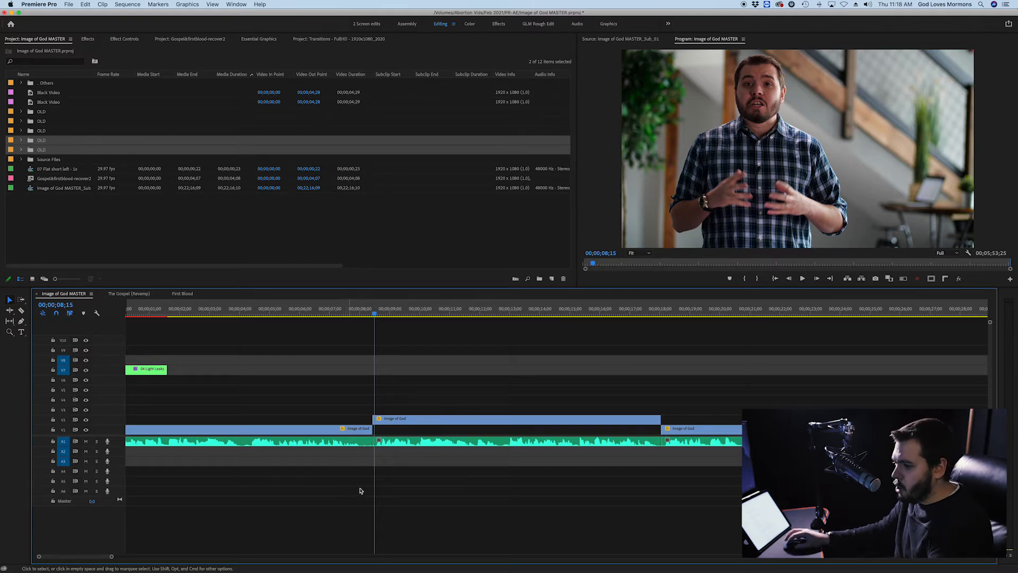
Cut the pause off the end of the opening talking clip at about 00;00;08;03 and ripple delete the gap before the second clip.
{"action": "scroll", "coordinate": [385, 484], "scroll_direction": "up", "scroll_amount": 2}
{"action": "key", "text": "c"}
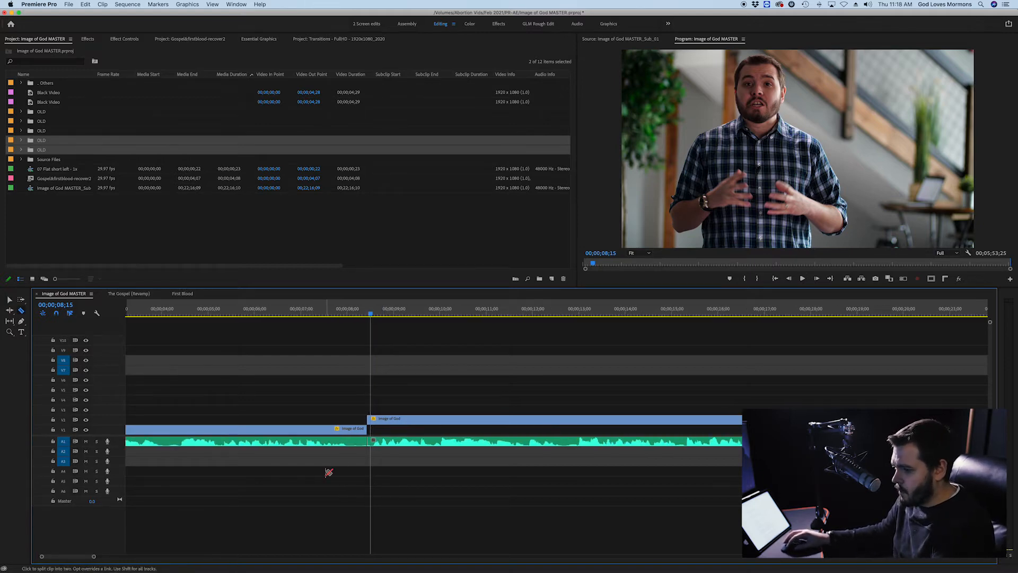
{"action": "left_click", "coordinate": [352, 428]}
{"action": "key", "text": "v"}
{"action": "left_click_drag", "start_coordinate": [355, 417], "coordinate": [365, 451]}
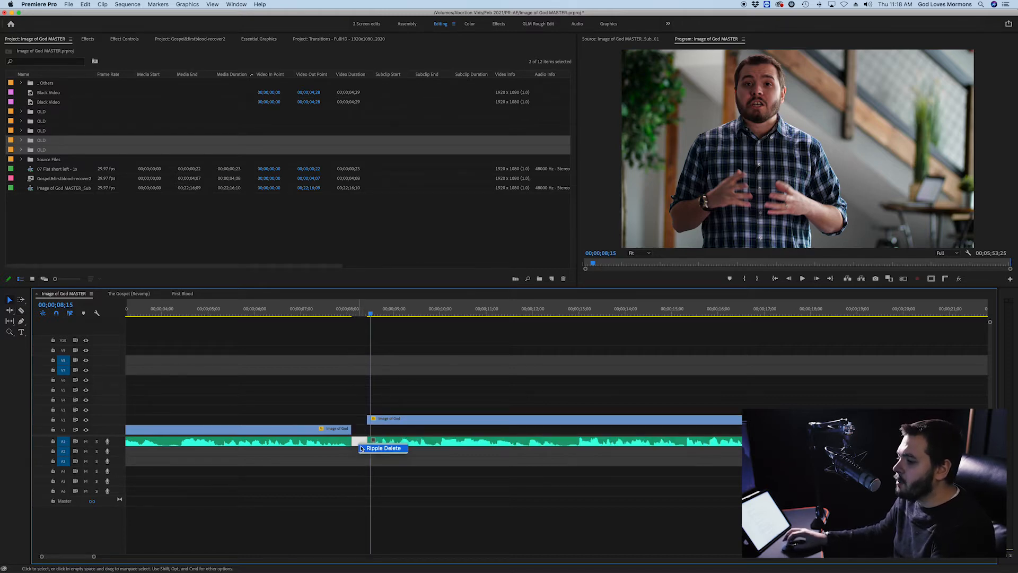
{"action": "left_click", "coordinate": [383, 449]}
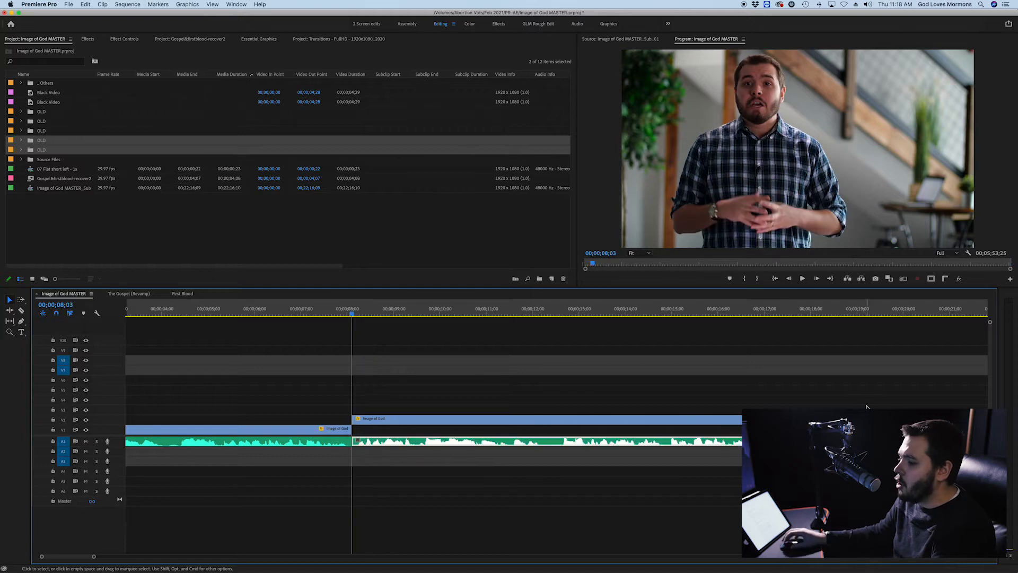
{"action": "left_click", "coordinate": [368, 490]}
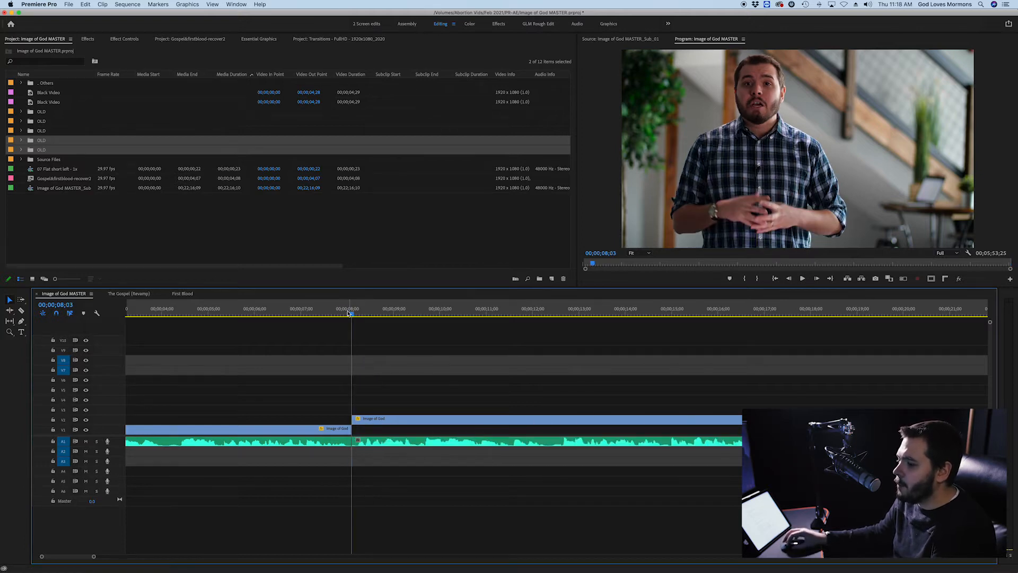
Play through the tightened cut near 0:08 to check the flow between the first two talking clips.
{"action": "left_click_drag", "start_coordinate": [353, 311], "coordinate": [291, 312]}
{"action": "key", "text": "space"}
{"action": "left_click", "coordinate": [378, 336]}
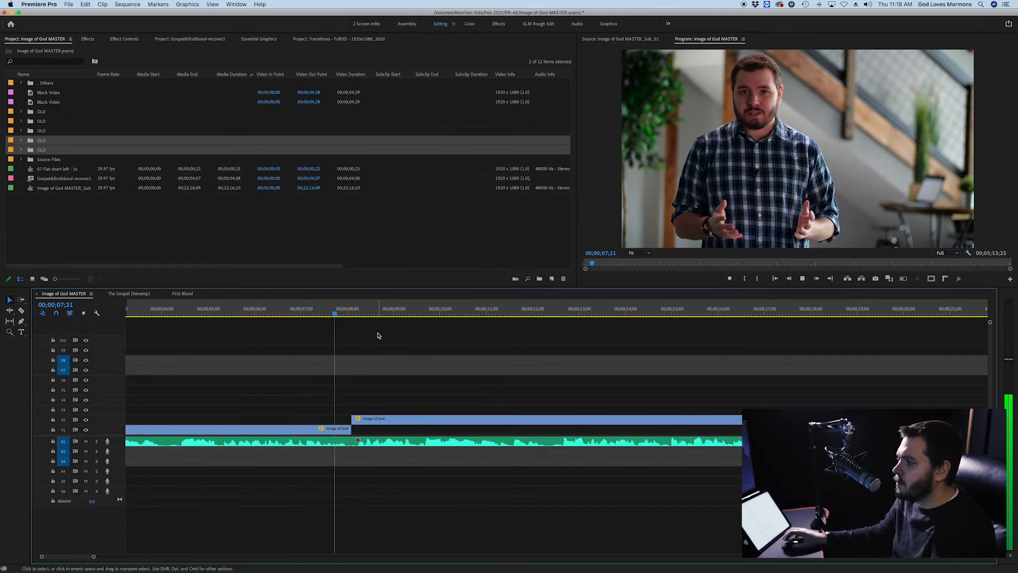
{"action": "key", "text": "space"}
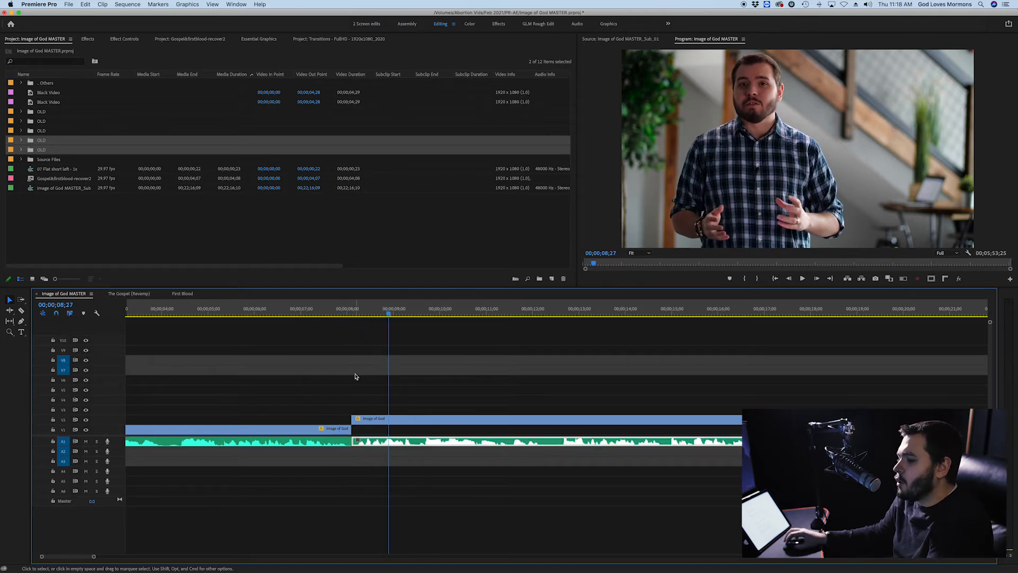
Trim about two frames off the start of the second clip's A1 audio, replay the cut near 0:08 and save the project.
{"action": "left_click", "coordinate": [356, 374]}
{"action": "scroll", "coordinate": [353, 455], "scroll_direction": "up", "scroll_amount": 6}
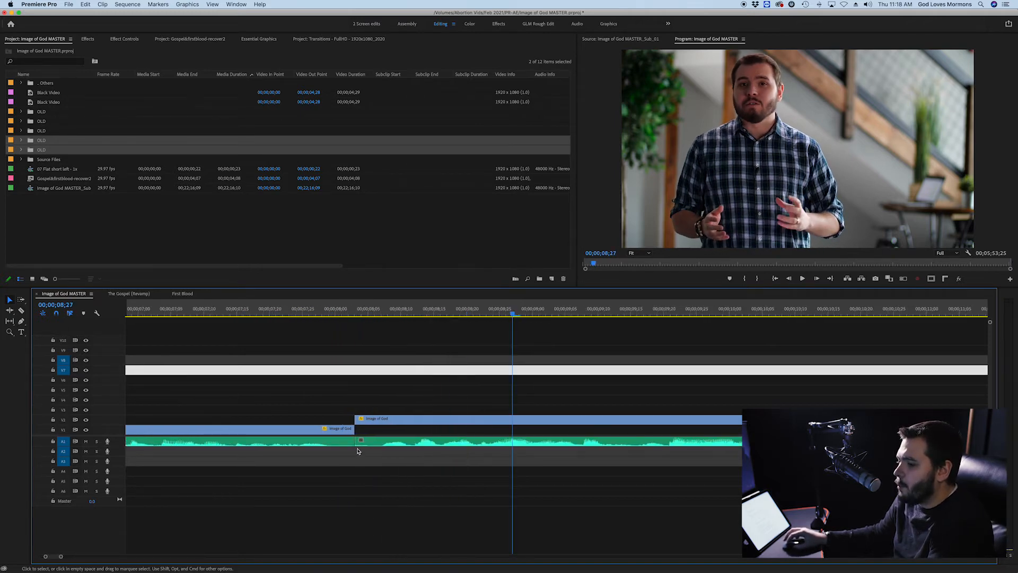
{"action": "left_click_drag", "start_coordinate": [358, 441], "coordinate": [363, 473]}
{"action": "left_click", "coordinate": [363, 474]}
{"action": "left_click_drag", "start_coordinate": [355, 312], "coordinate": [305, 316]}
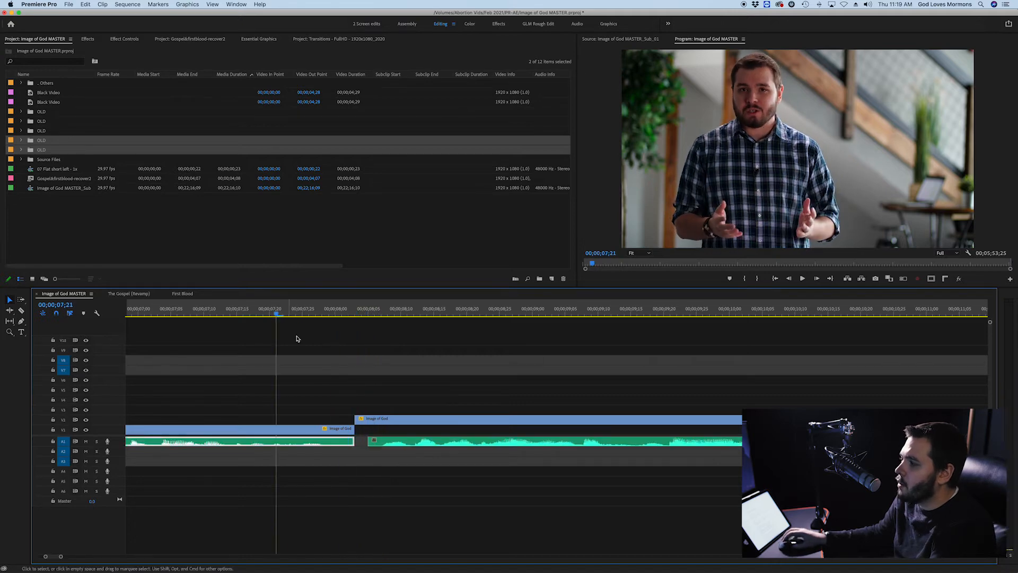
{"action": "key", "text": "space"}
{"action": "key", "text": "super+s"}
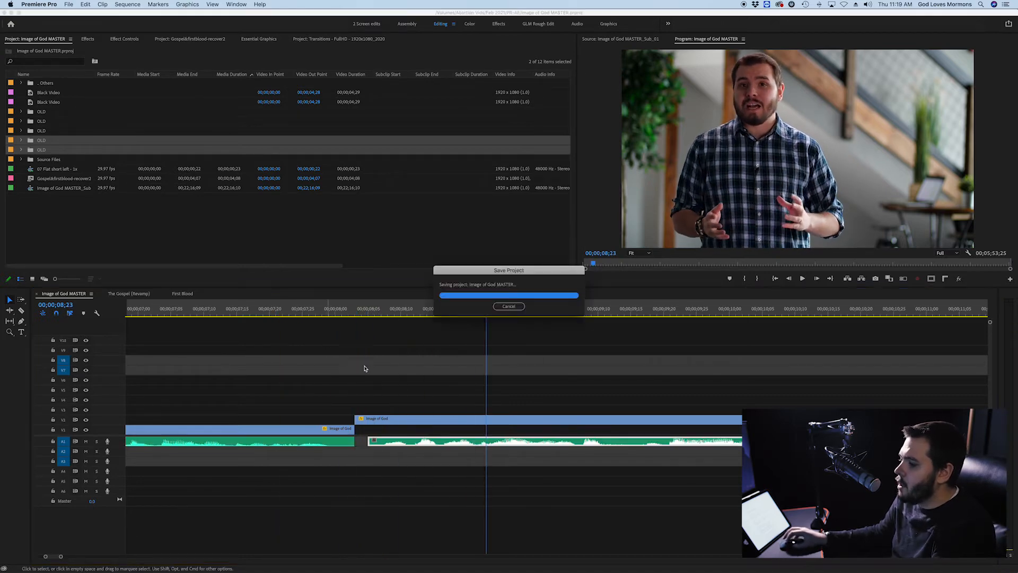
Cut the pause off the end of the second talking clip near 0:17 on all tracks and ripple delete the gap before the third clip.
{"action": "scroll", "coordinate": [398, 382], "scroll_direction": "down", "scroll_amount": 2, "text": "alt"}
{"action": "scroll", "coordinate": [399, 384], "scroll_direction": "down", "scroll_amount": 5}
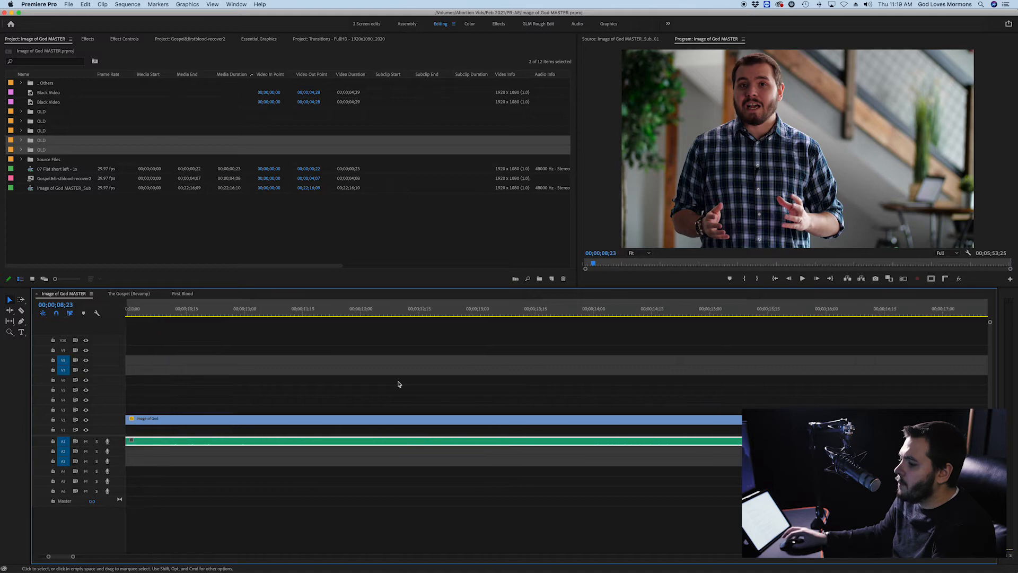
{"action": "scroll", "coordinate": [413, 386], "scroll_direction": "down", "scroll_amount": 2}
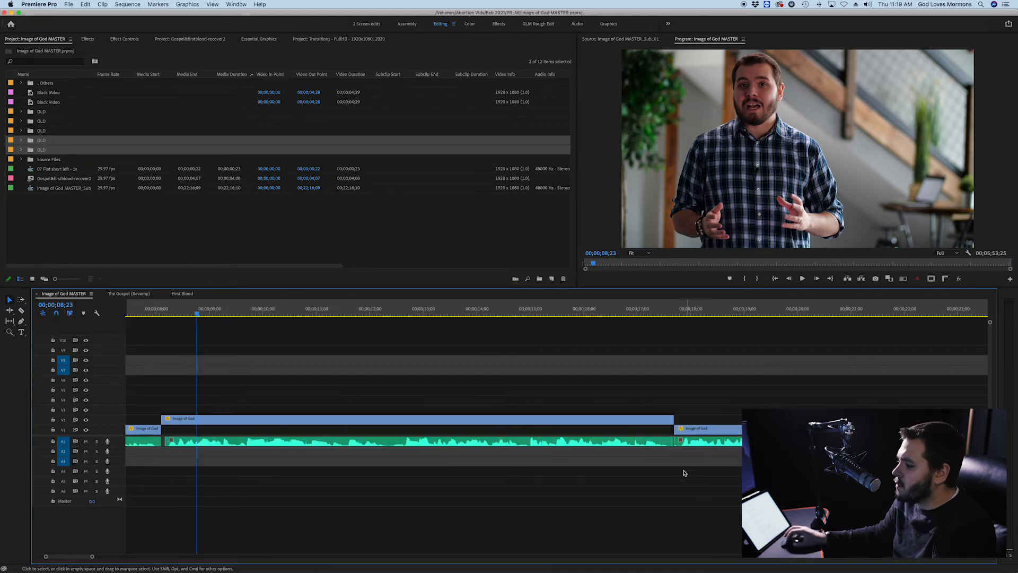
{"action": "scroll", "coordinate": [681, 452], "scroll_direction": "up", "scroll_amount": 3, "text": "alt"}
{"action": "key", "text": "c"}
{"action": "left_click", "coordinate": [662, 441], "text": "shift"}
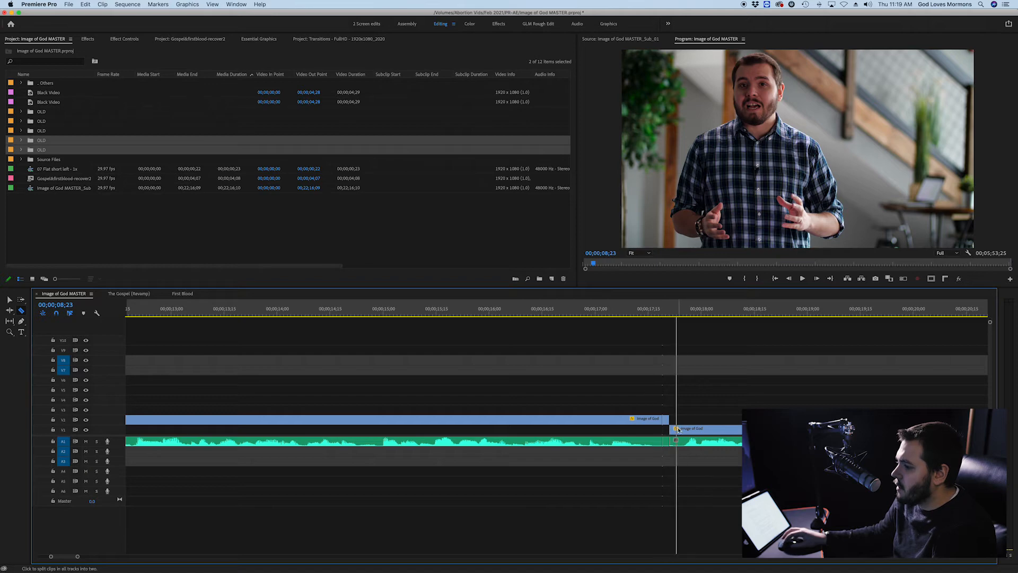
{"action": "key", "text": "v"}
{"action": "scroll", "coordinate": [670, 450], "scroll_direction": "down", "scroll_amount": 1}
{"action": "left_click_drag", "start_coordinate": [655, 408], "coordinate": [660, 456]}
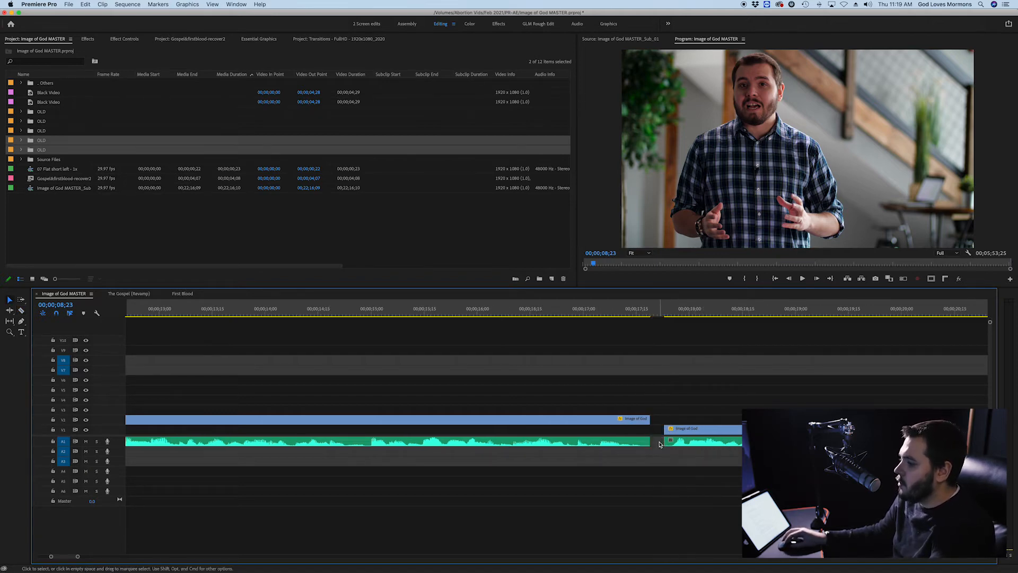
{"action": "right_click", "coordinate": [659, 444]}
{"action": "left_click", "coordinate": [672, 450]}
Play through the tightened cut between the second and third talking clips near 0:17 and save the project.
{"action": "left_click", "coordinate": [590, 311]}
{"action": "key", "text": "space"}
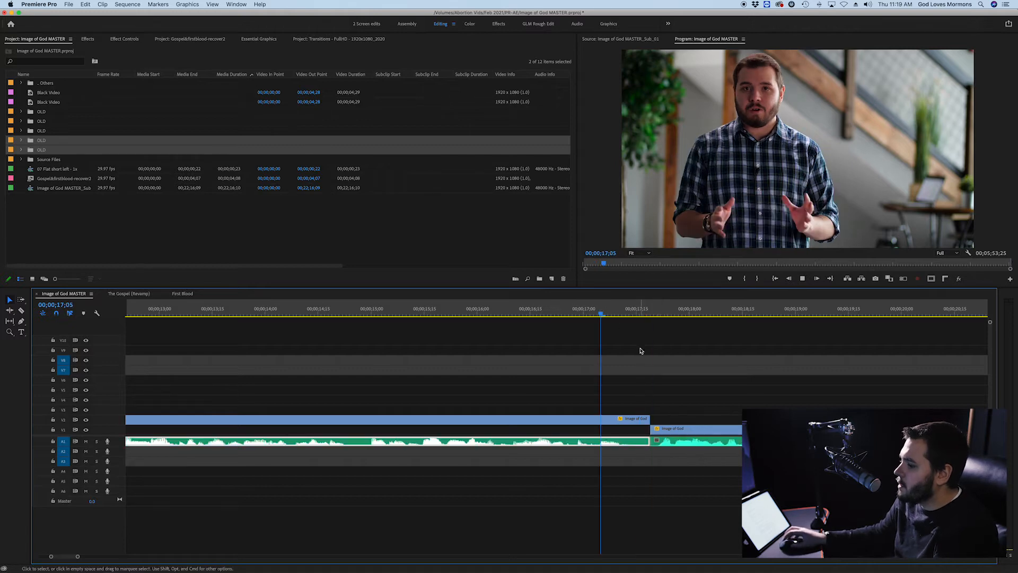
{"action": "left_click", "coordinate": [556, 312]}
{"action": "key", "text": "space"}
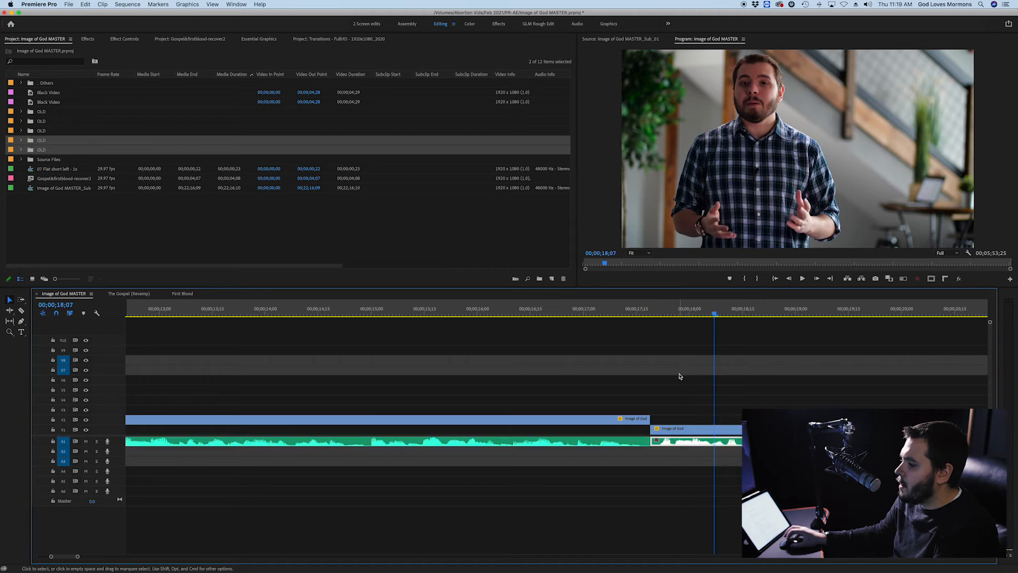
{"action": "key", "text": "minus"}
{"action": "key", "text": "minus"}
{"action": "key", "text": "super+s"}
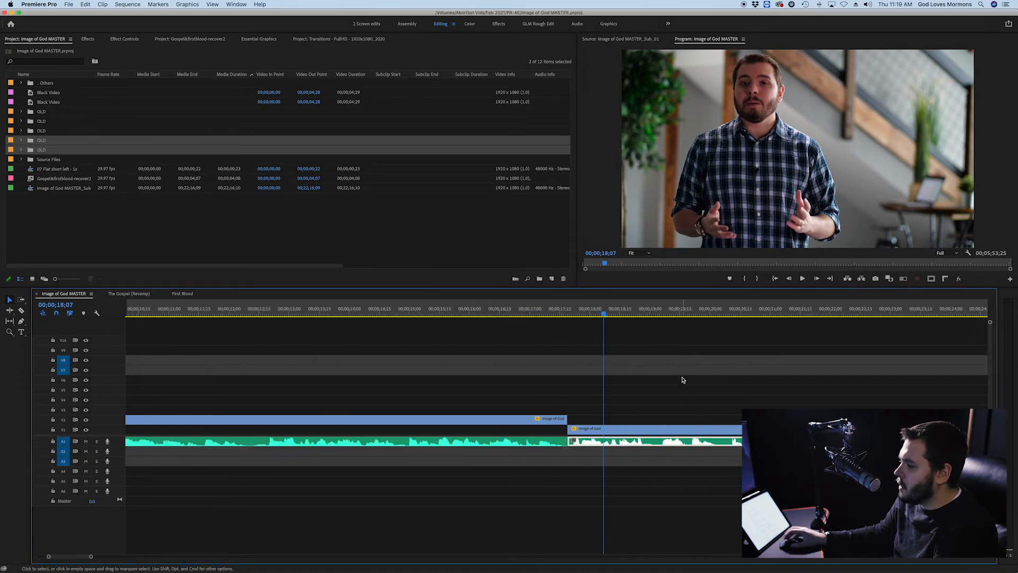
Cut out the short pause at the clip junction just before 00;00;30;00 and ripple delete the resulting gap.
{"action": "scroll", "coordinate": [683, 380], "scroll_direction": "down", "scroll_amount": 3}
{"action": "scroll", "coordinate": [683, 380], "scroll_direction": "right", "scroll_amount": 7}
{"action": "left_click", "coordinate": [669, 399]}
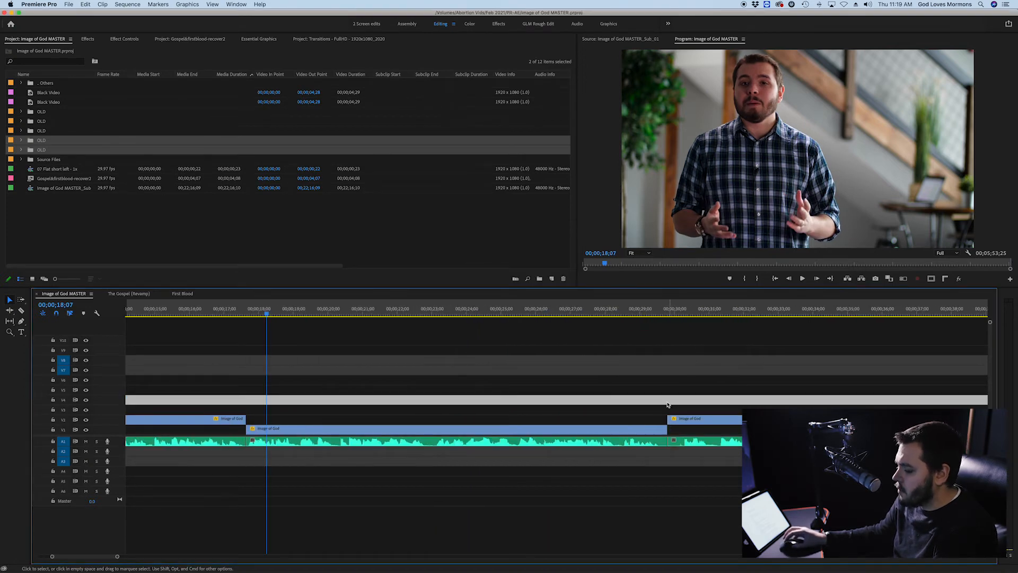
{"action": "key", "text": "c"}
{"action": "left_click", "coordinate": [665, 426]}
{"action": "left_click", "coordinate": [677, 420]}
{"action": "key", "text": "v"}
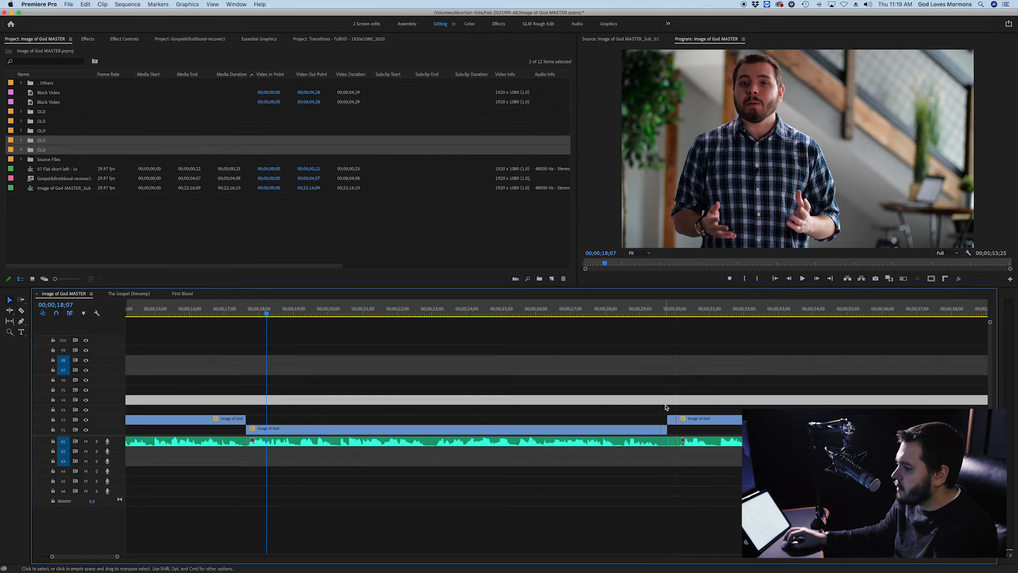
{"action": "left_click_drag", "start_coordinate": [667, 406], "coordinate": [674, 444]}
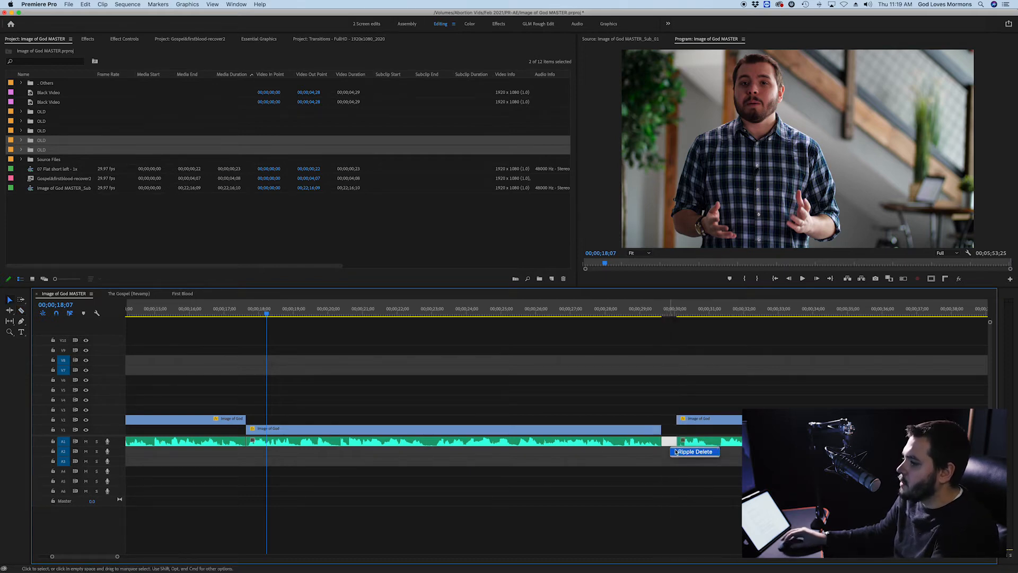
Play back the tightened cut from about 00;00;29;05.
{"action": "left_click_drag", "start_coordinate": [664, 310], "coordinate": [646, 314]}
{"action": "key", "text": "space"}
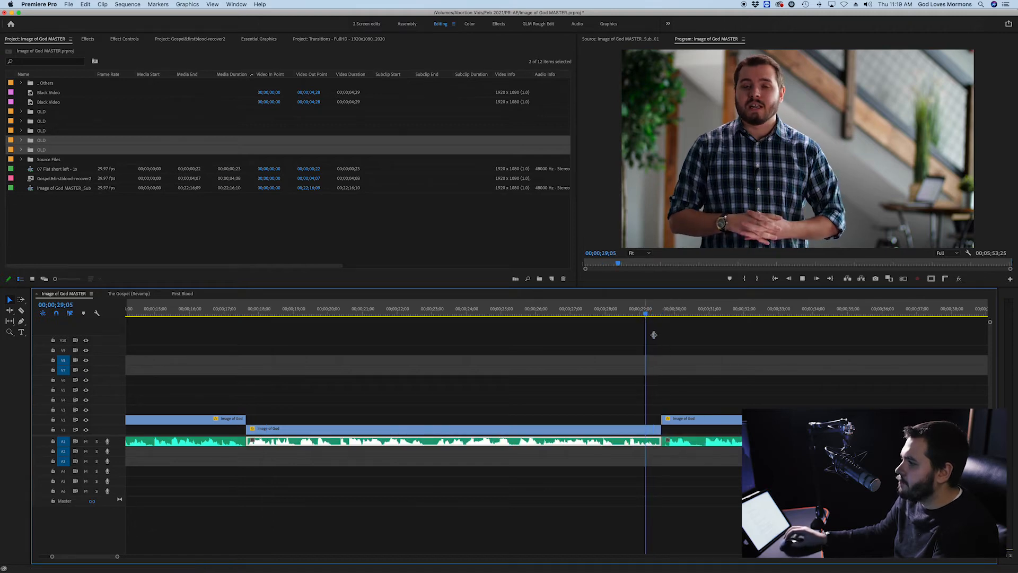
{"action": "scroll", "coordinate": [721, 378], "scroll_direction": "right", "scroll_amount": 10}
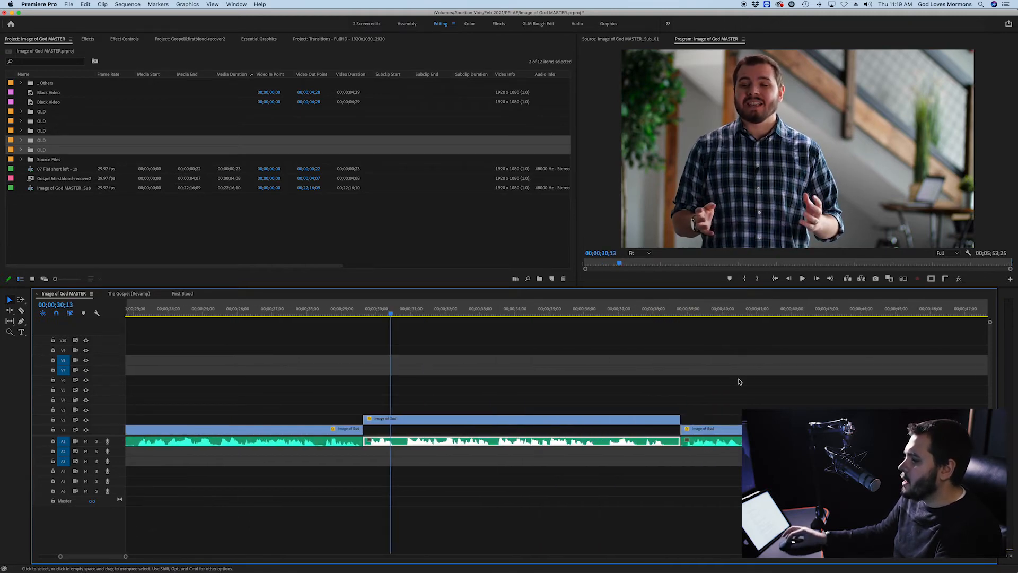
Play the end of the second Genesis 1:26-27 verse section through the cut back to the speaker.
{"action": "scroll", "coordinate": [739, 381], "scroll_direction": "right", "scroll_amount": 15}
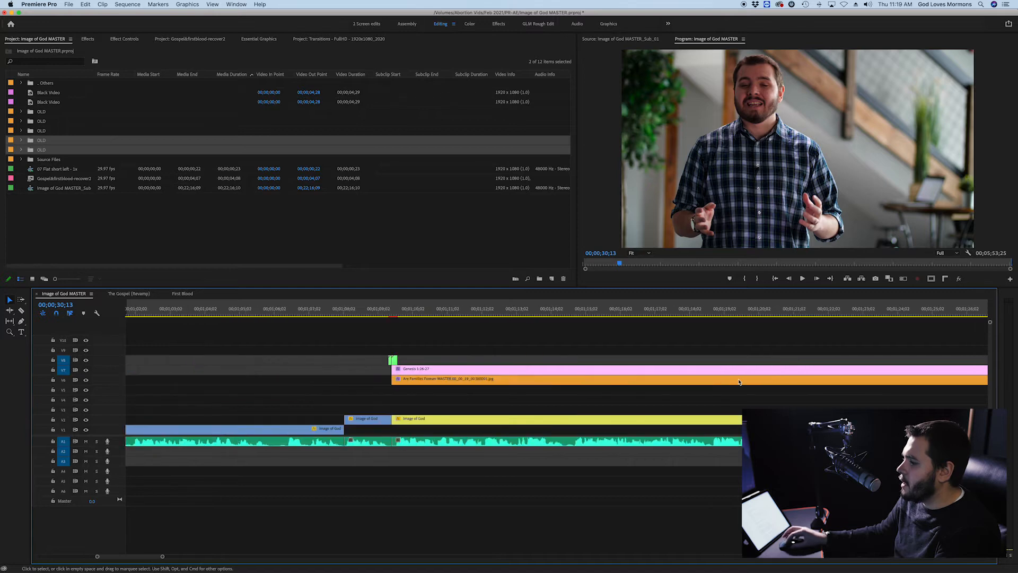
{"action": "scroll", "coordinate": [739, 382], "scroll_direction": "right", "scroll_amount": 1}
{"action": "left_click", "coordinate": [647, 393]}
{"action": "scroll", "coordinate": [689, 393], "scroll_direction": "down", "scroll_amount": 1}
{"action": "scroll", "coordinate": [688, 394], "scroll_direction": "down", "scroll_amount": 3}
{"action": "scroll", "coordinate": [690, 393], "scroll_direction": "right", "scroll_amount": 8}
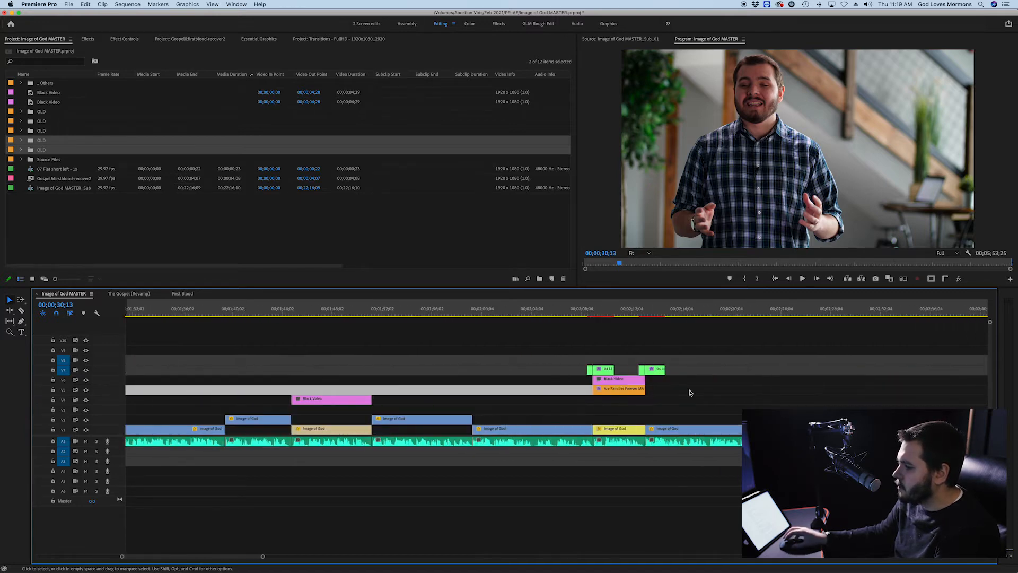
{"action": "scroll", "coordinate": [690, 392], "scroll_direction": "right", "scroll_amount": 8}
{"action": "scroll", "coordinate": [690, 393], "scroll_direction": "right", "scroll_amount": 8}
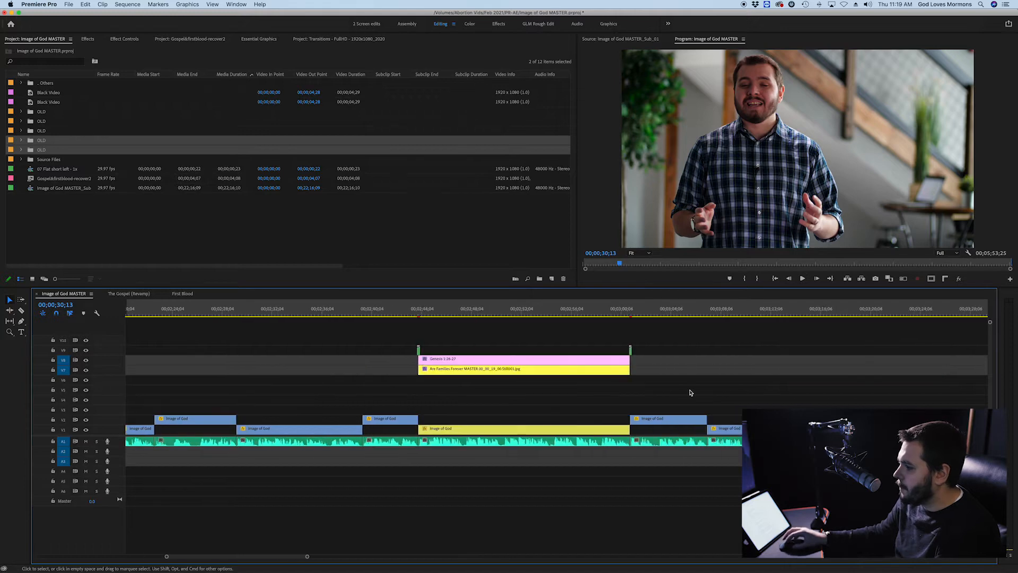
{"action": "scroll", "coordinate": [634, 385], "scroll_direction": "up", "scroll_amount": 3}
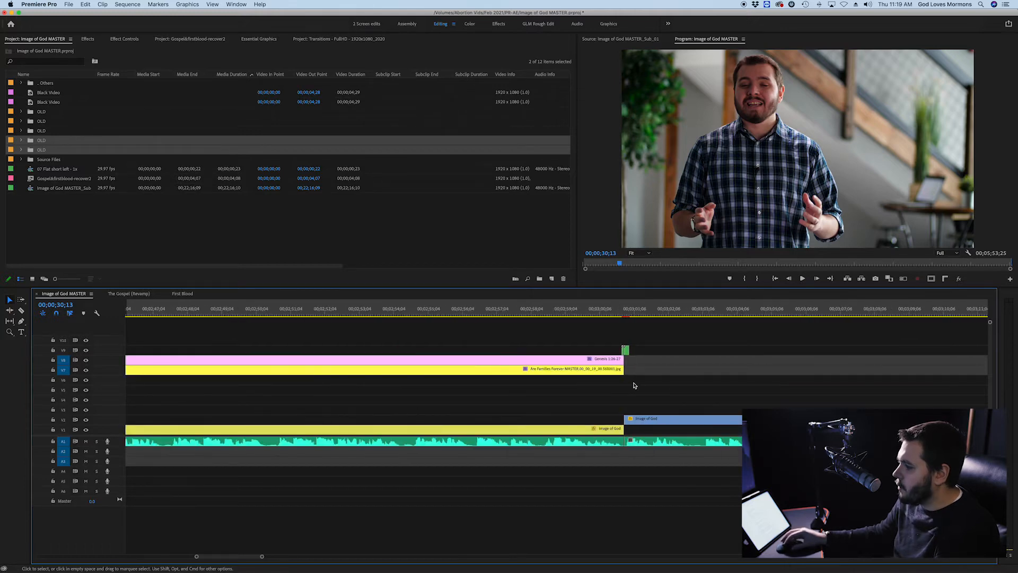
{"action": "left_click", "coordinate": [550, 313]}
{"action": "left_click_drag", "start_coordinate": [550, 313], "coordinate": [499, 311]}
{"action": "key", "text": "space"}
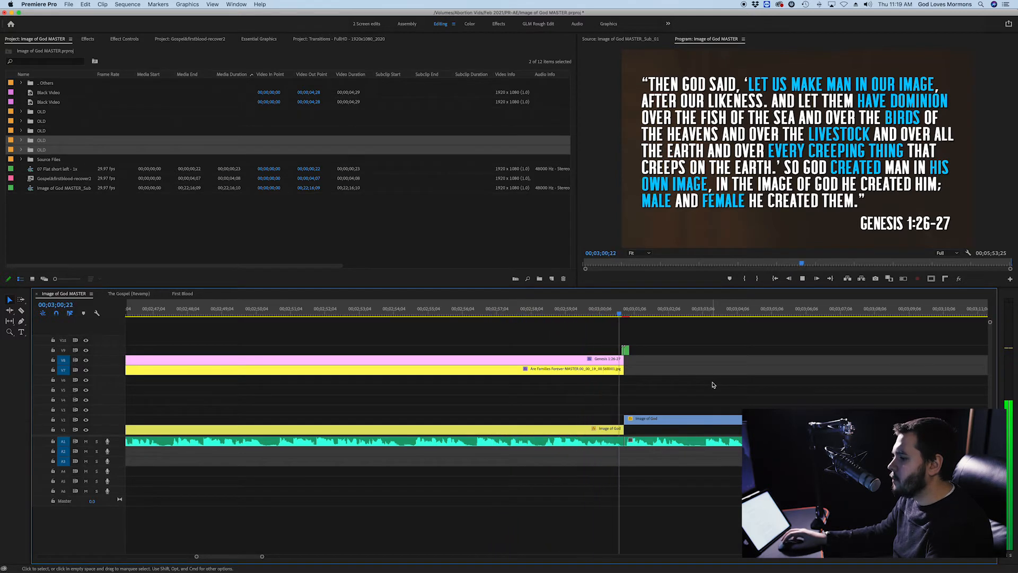
{"action": "key", "text": "space"}
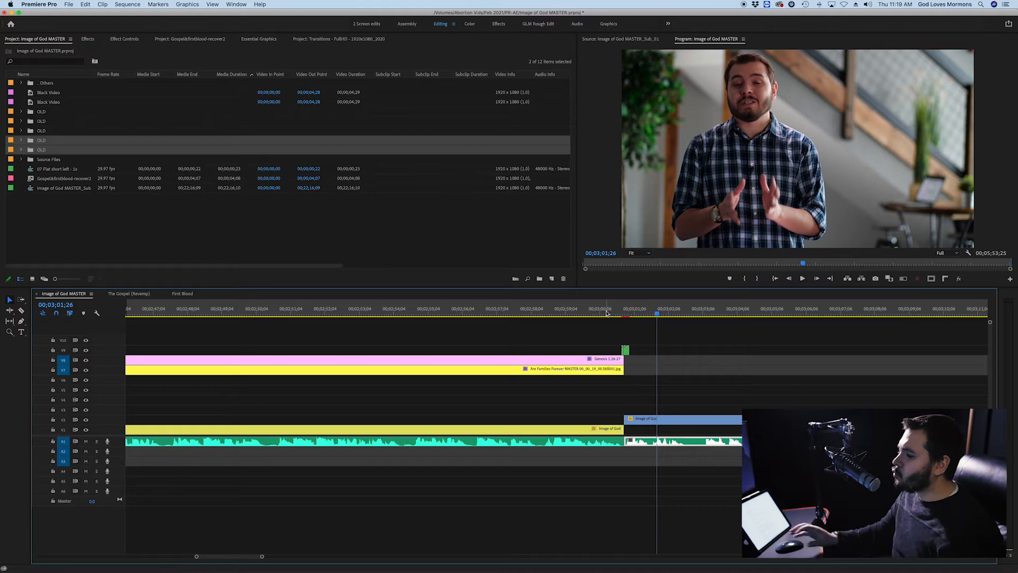
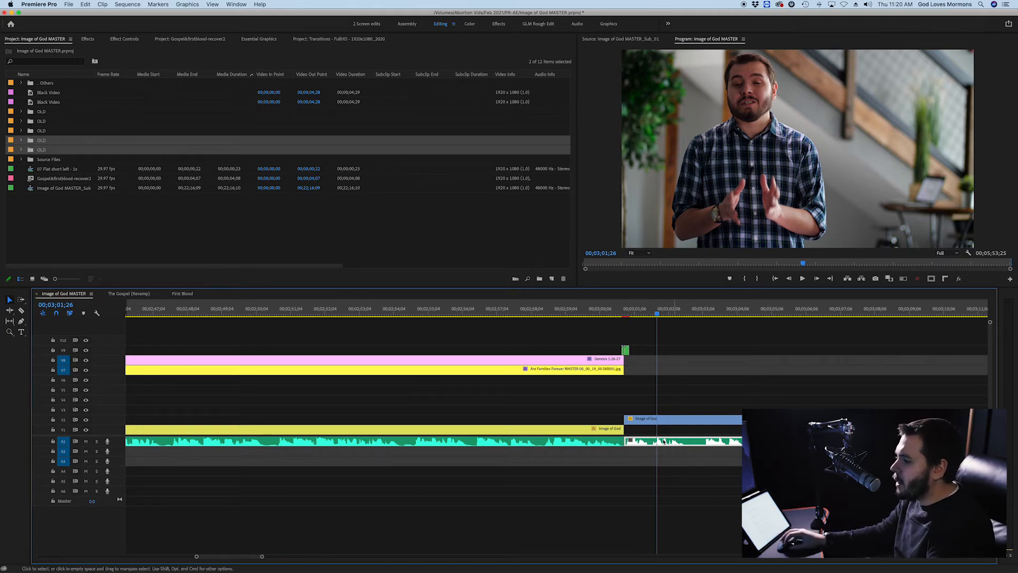
Shift every clip following the second Genesis 1:26-27 section forward with Track Select Forward, opening a gap of about 9 frames.
{"action": "key", "text": "equal"}
{"action": "key", "text": "equal"}
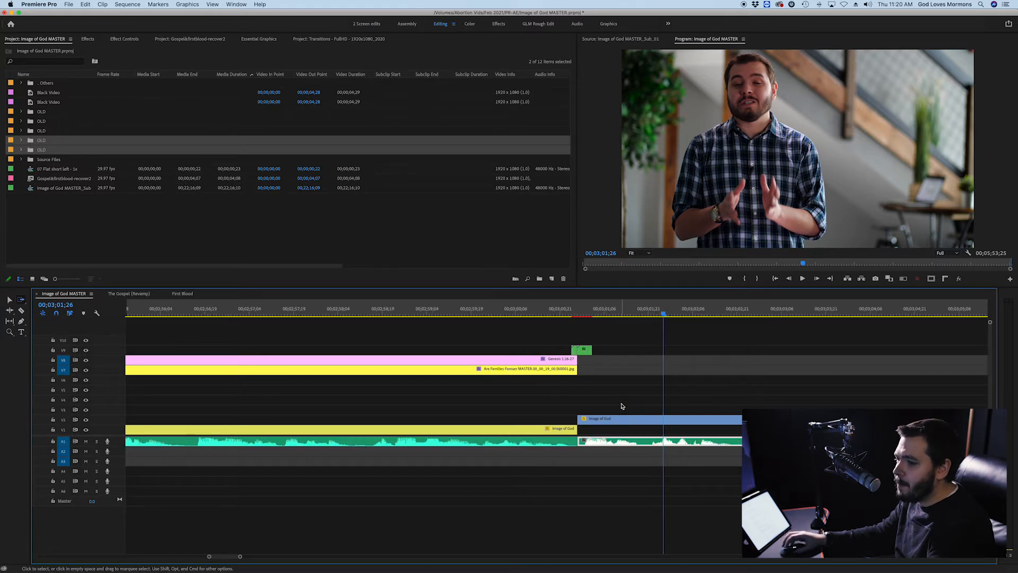
{"action": "left_click", "coordinate": [20, 301]}
{"action": "left_click_drag", "start_coordinate": [615, 419], "coordinate": [637, 419]}
{"action": "key", "text": "v"}
{"action": "left_click", "coordinate": [624, 391]}
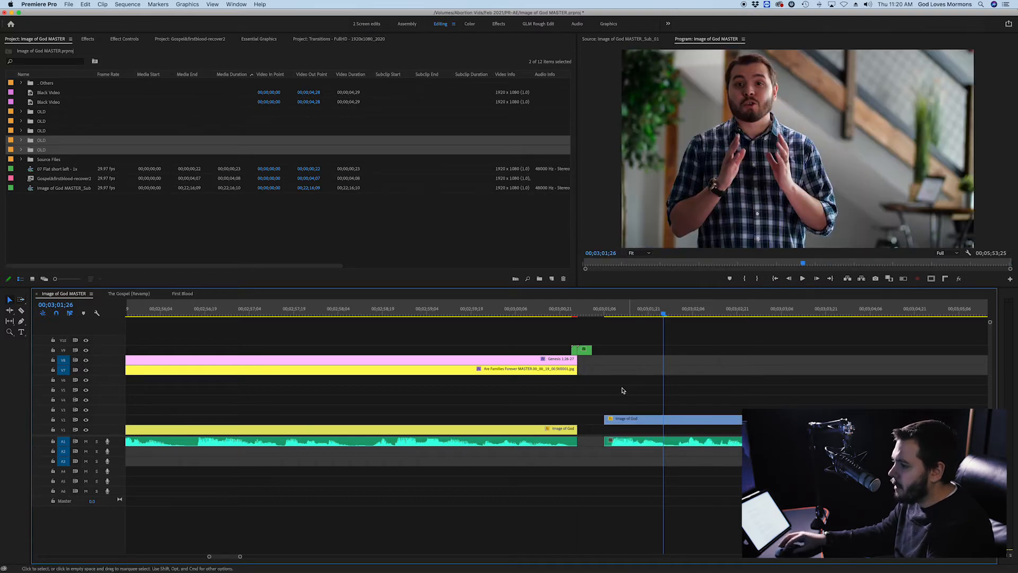
Extend the Genesis 1:26-27 title and its background into the gap, and pull the next speaker video clip's start back to meet them.
{"action": "left_click_drag", "start_coordinate": [581, 361], "coordinate": [586, 370]}
{"action": "left_click_drag", "start_coordinate": [605, 419], "coordinate": [596, 420]}
{"action": "left_click_drag", "start_coordinate": [604, 423], "coordinate": [612, 420]}
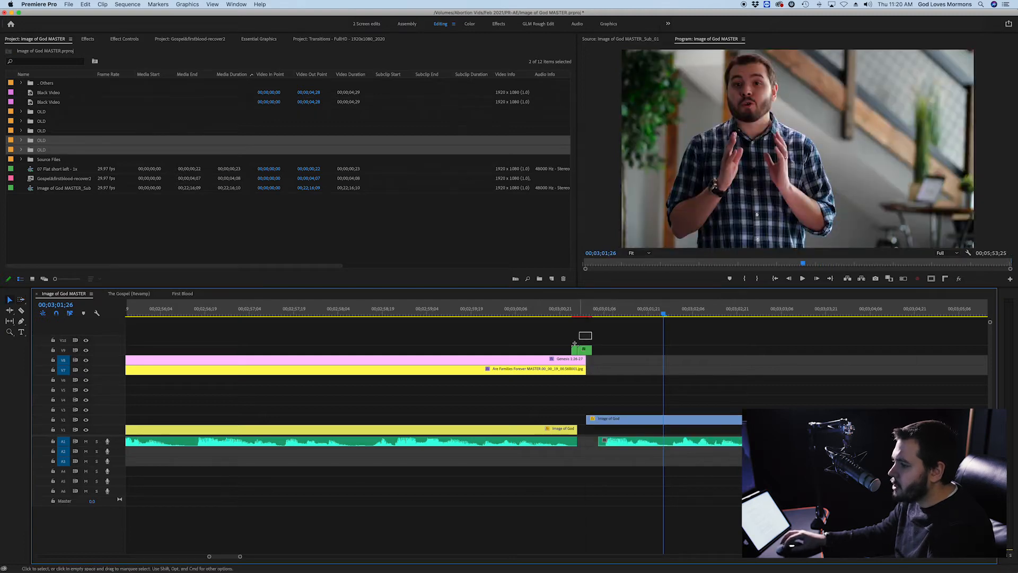
Move the green transition clip on V9 over the new cut at the title's end and save the project.
{"action": "left_click_drag", "start_coordinate": [587, 356], "coordinate": [592, 354]}
{"action": "left_click", "coordinate": [604, 371]}
{"action": "key", "text": "super+s"}
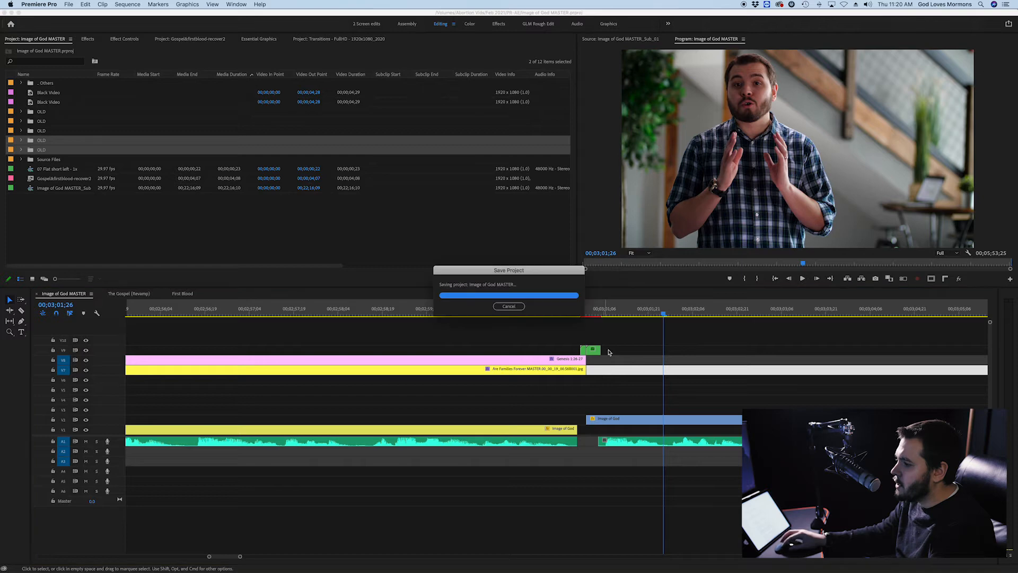
Play back the retimed transition from the Genesis 1:26-27 title to the speaker, starting at 00;02;59;12.
{"action": "left_click_drag", "start_coordinate": [605, 313], "coordinate": [451, 318]}
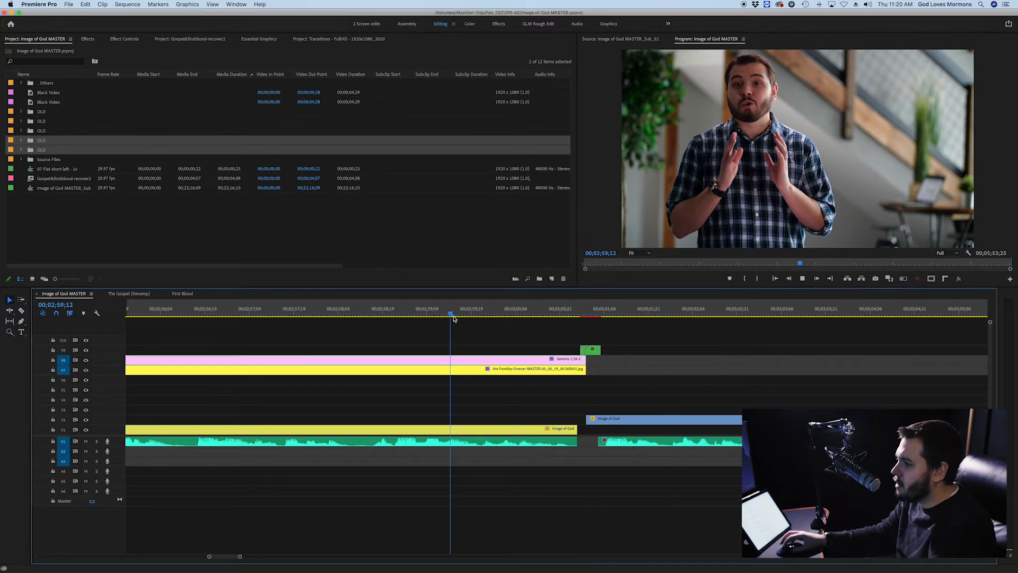
{"action": "key", "text": "space"}
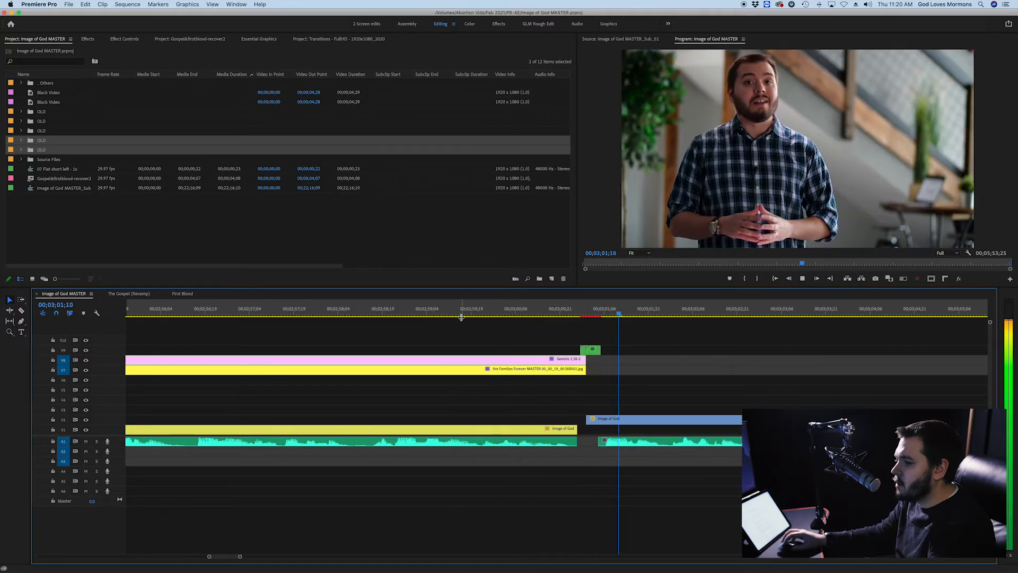
{"action": "left_click", "coordinate": [586, 311]}
{"action": "left_click_drag", "start_coordinate": [585, 312], "coordinate": [619, 312]}
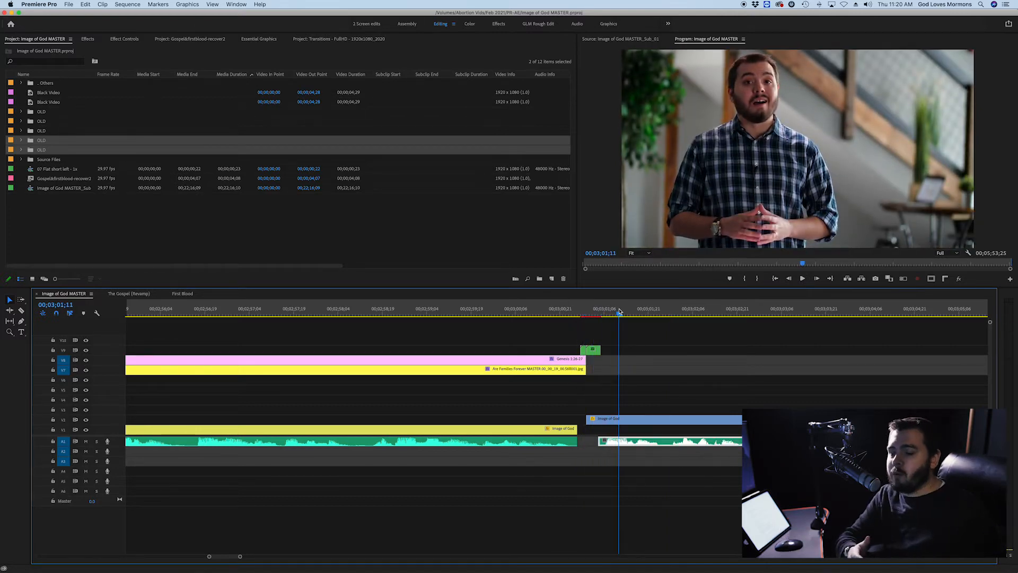
Scrub through the Black Video section from 00;03;42;23 to 00;03;45;17 and save the project.
{"action": "scroll", "coordinate": [665, 364], "scroll_direction": "down", "scroll_amount": 1}
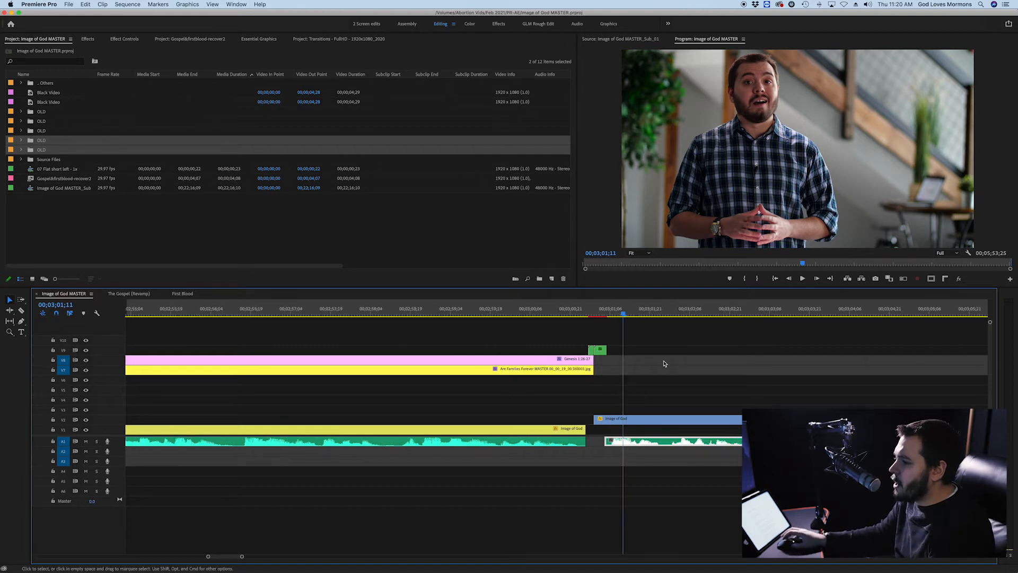
{"action": "scroll", "coordinate": [530, 350], "scroll_direction": "down", "scroll_amount": 4}
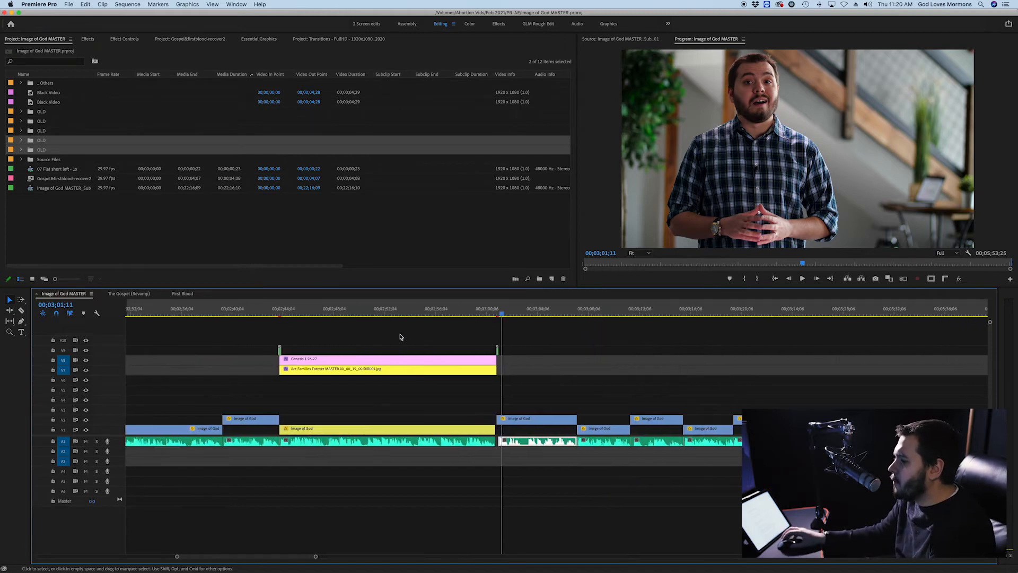
{"action": "scroll", "coordinate": [560, 364], "scroll_direction": "down", "scroll_amount": 2}
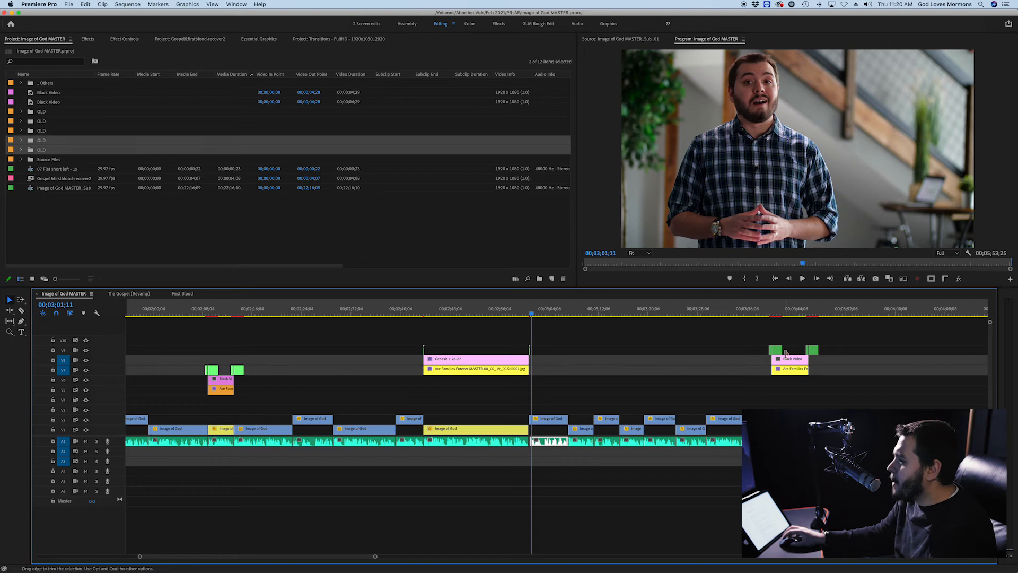
{"action": "scroll", "coordinate": [814, 379], "scroll_direction": "up", "scroll_amount": 5}
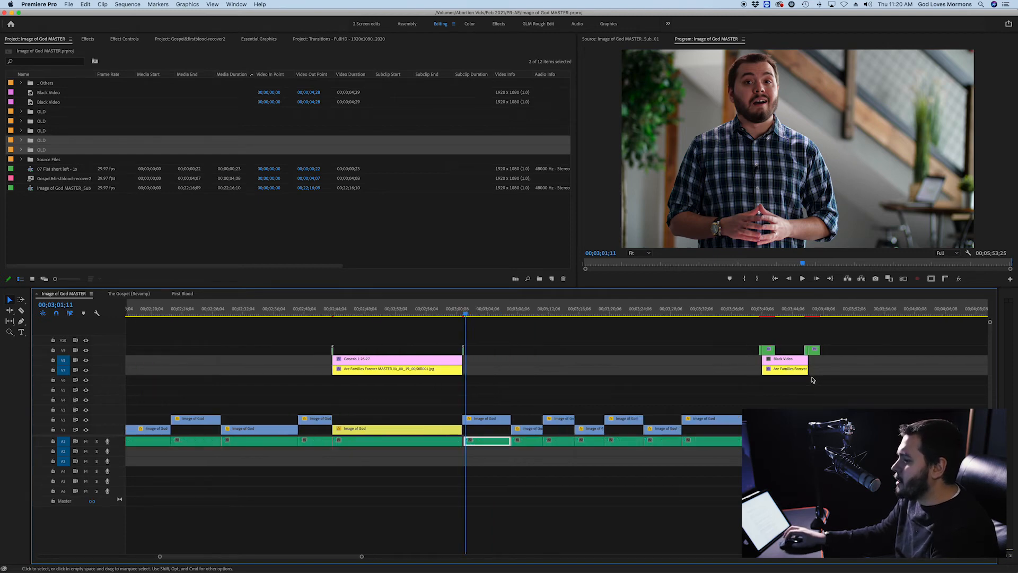
{"action": "left_click_drag", "start_coordinate": [715, 314], "coordinate": [755, 314]}
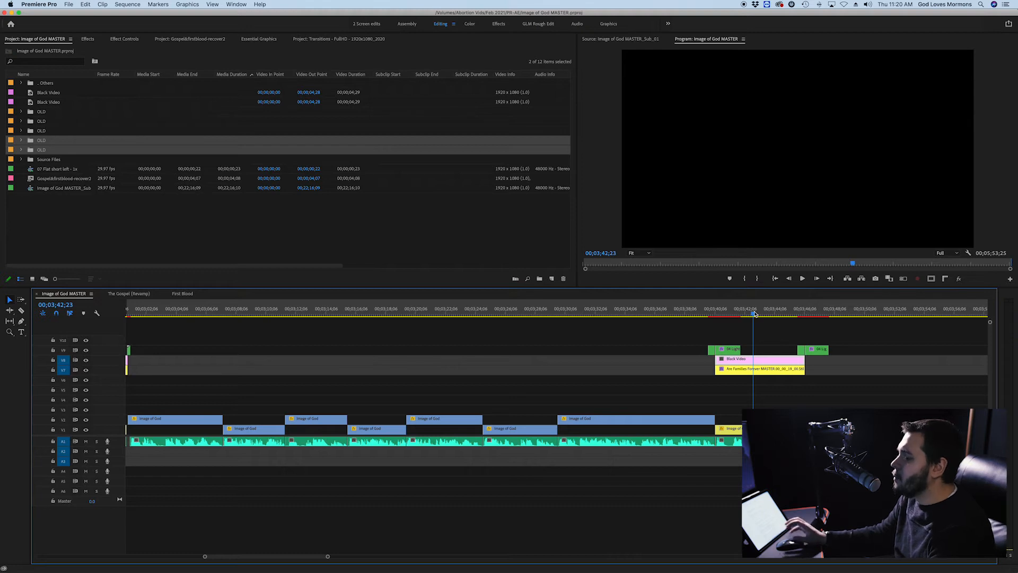
{"action": "left_click_drag", "start_coordinate": [775, 310], "coordinate": [797, 314]}
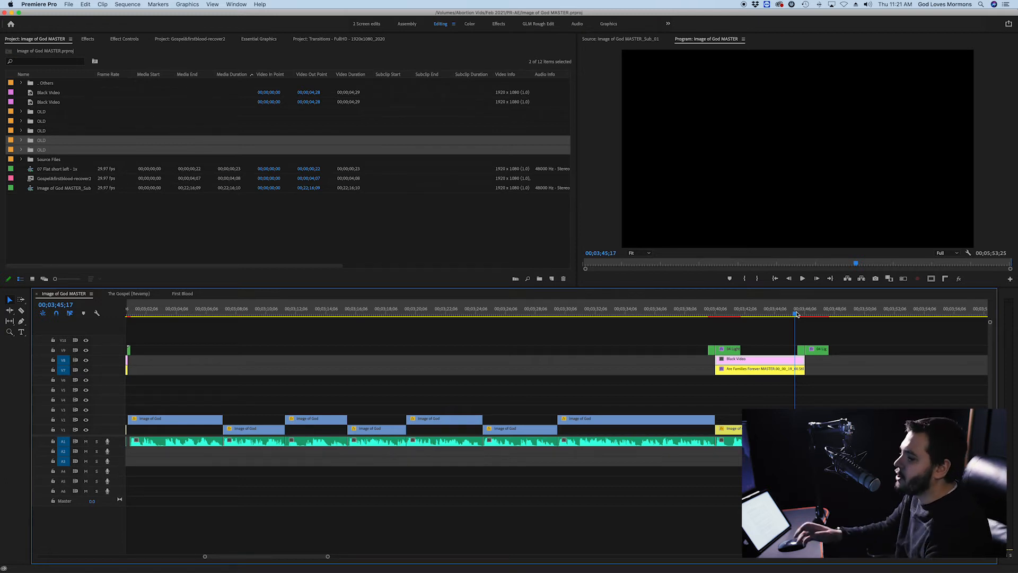
{"action": "key", "text": "super+s"}
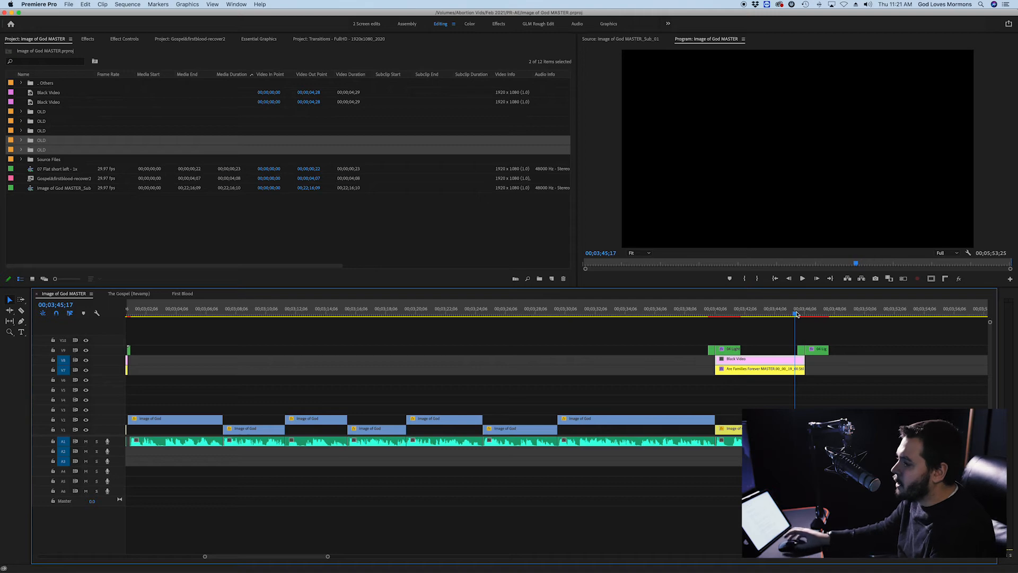
Survey the full sequence and play the speaker footage leading up to 00;00;28;22.
{"action": "scroll", "coordinate": [745, 389], "scroll_direction": "down", "scroll_amount": 8}
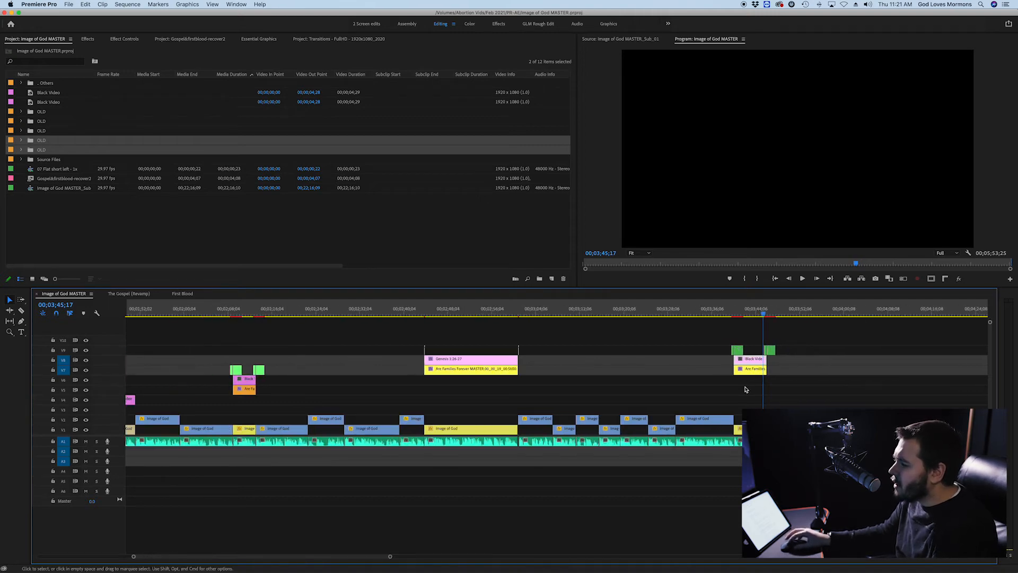
{"action": "scroll", "coordinate": [745, 390], "scroll_direction": "down", "scroll_amount": 6}
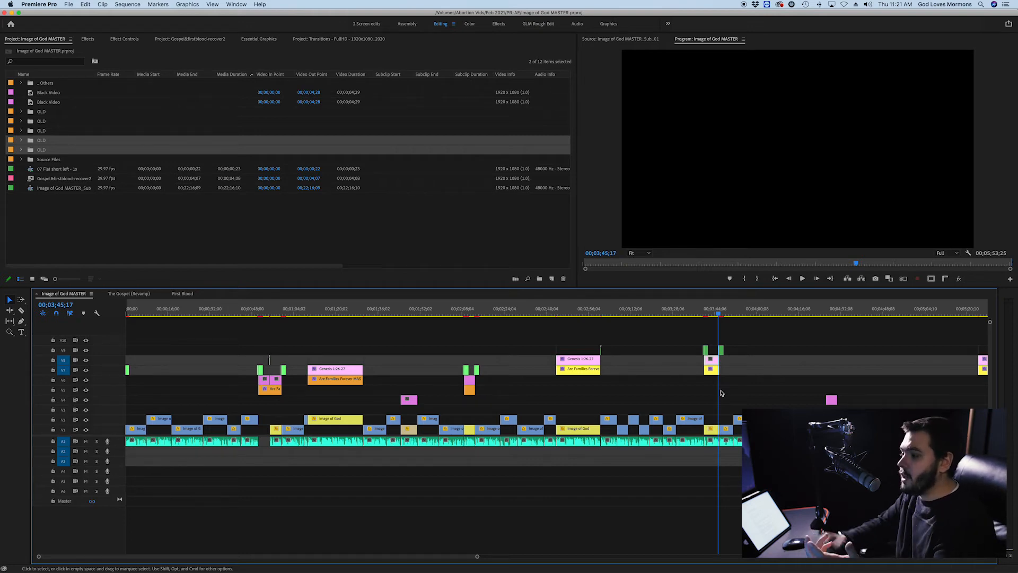
{"action": "left_click_drag", "start_coordinate": [213, 314], "coordinate": [196, 316]}
{"action": "key", "text": "space"}
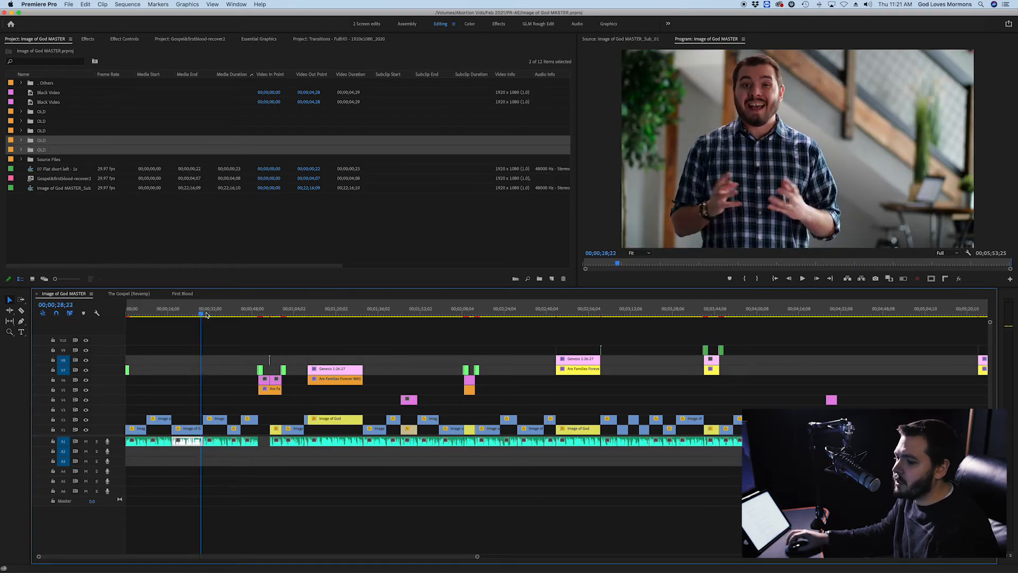
Show the effect controls of the first speaker clip at 00;00;04;21, widen their area, and select the Scale property.
{"action": "left_click", "coordinate": [138, 311]}
{"action": "left_click", "coordinate": [141, 430]}
{"action": "left_click", "coordinate": [116, 40]}
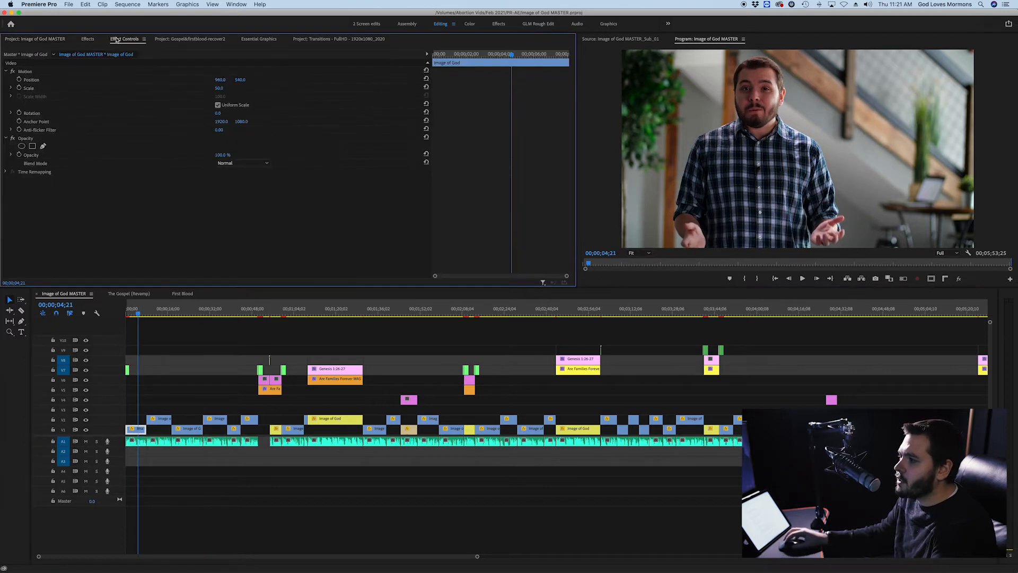
{"action": "left_click_drag", "start_coordinate": [576, 183], "coordinate": [535, 187]}
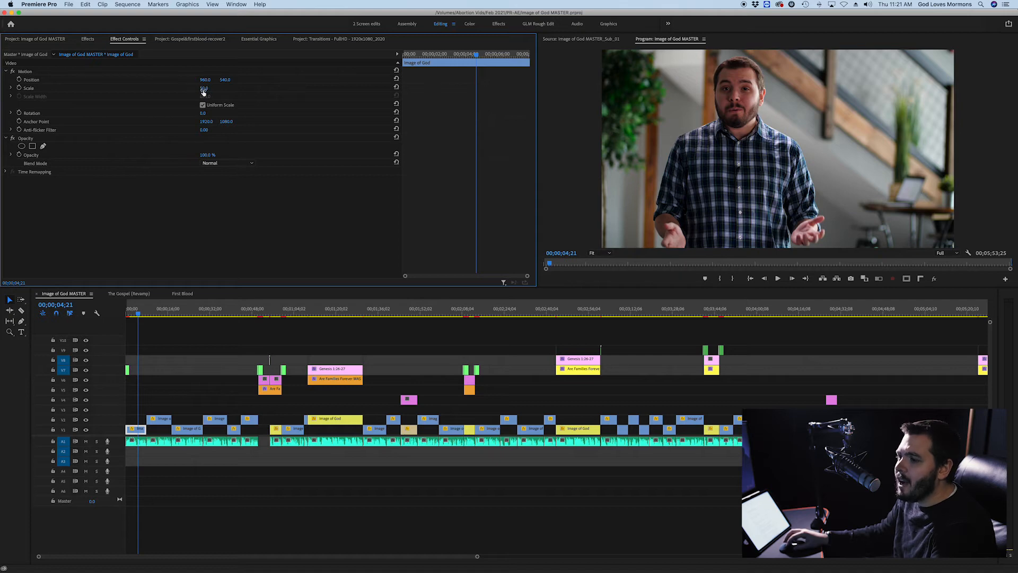
{"action": "left_click", "coordinate": [40, 89]}
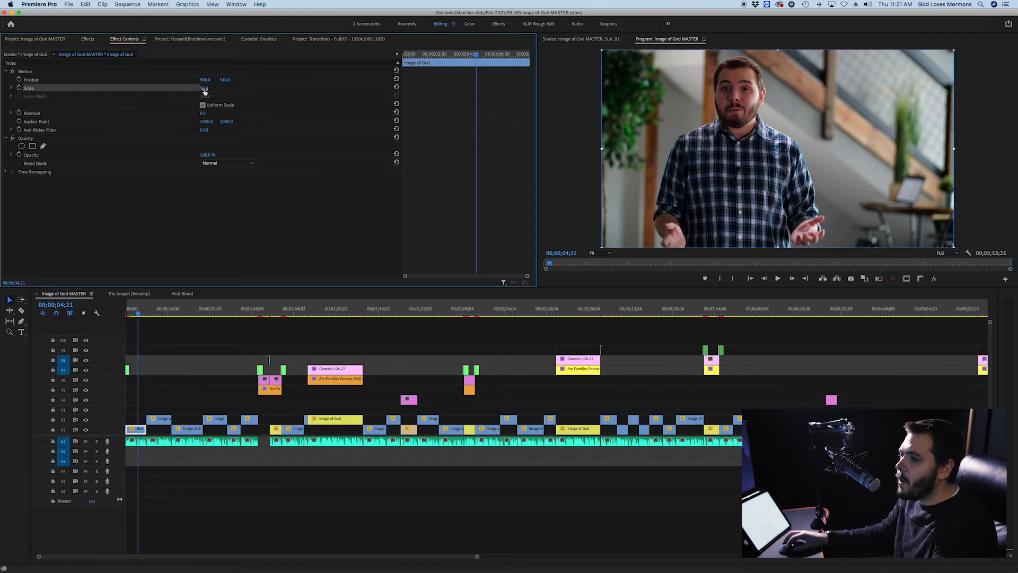
Try enlarging the first speaker clip to about 101 and return its Scale to 50.
{"action": "left_click_drag", "start_coordinate": [204, 88], "coordinate": [237, 88]}
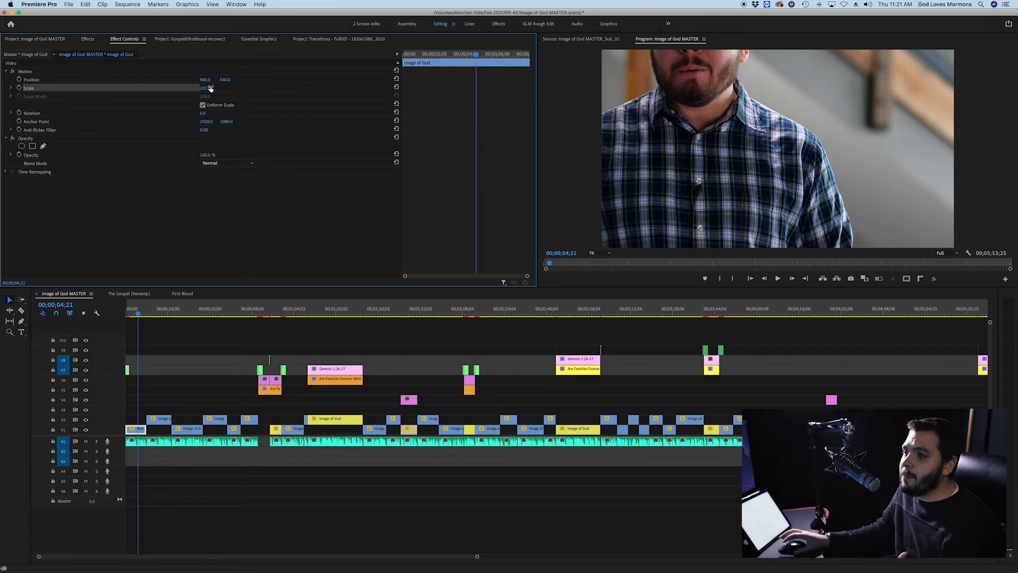
{"action": "left_click", "coordinate": [208, 88]}
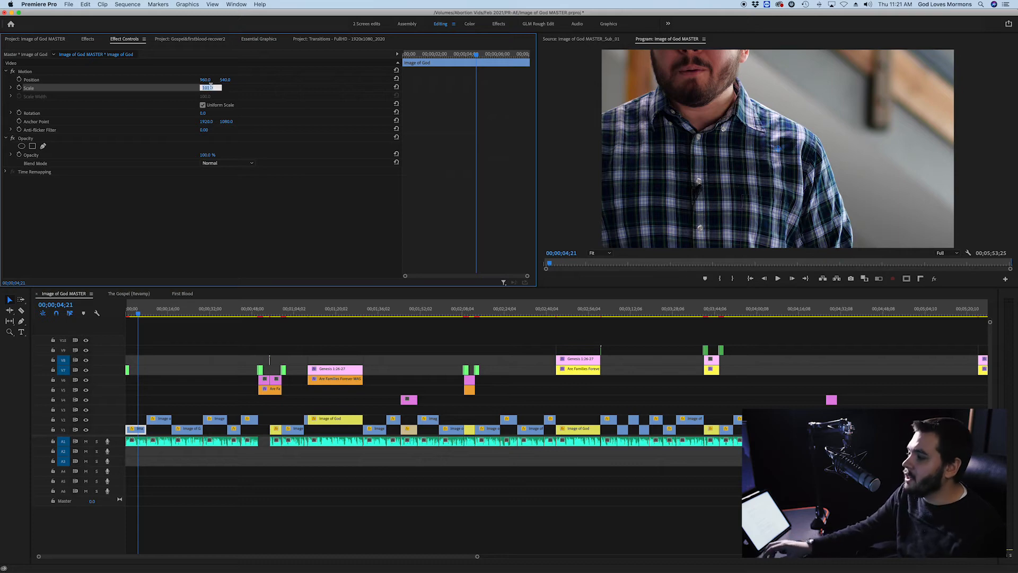
{"action": "type", "text": "50"}
{"action": "key", "text": "Return"}
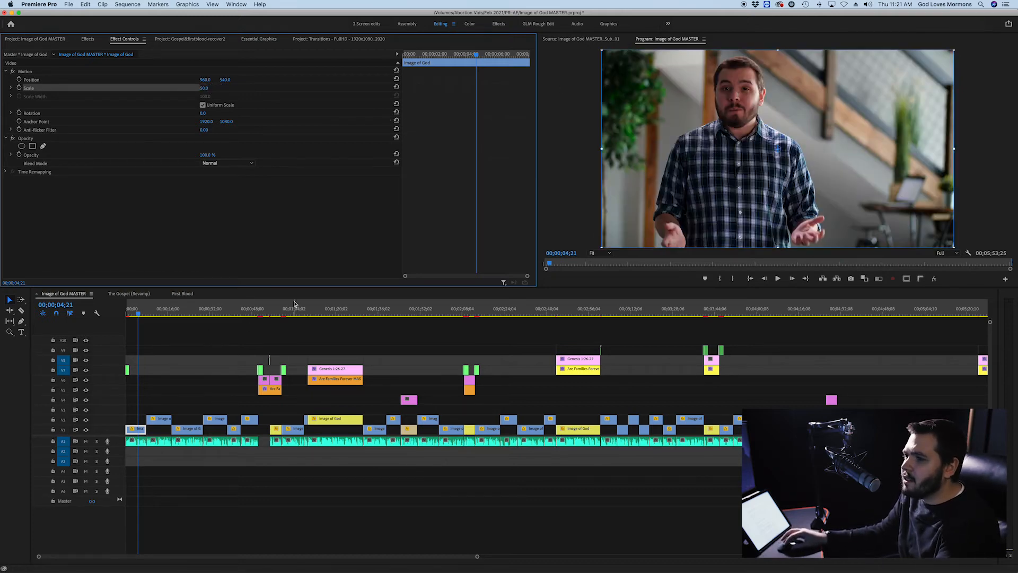
Scale the speaker clip at 00;00;13;00 to 89, reposition it to about 1173, 927 with safe margins shown, and save the project.
{"action": "left_click", "coordinate": [160, 313]}
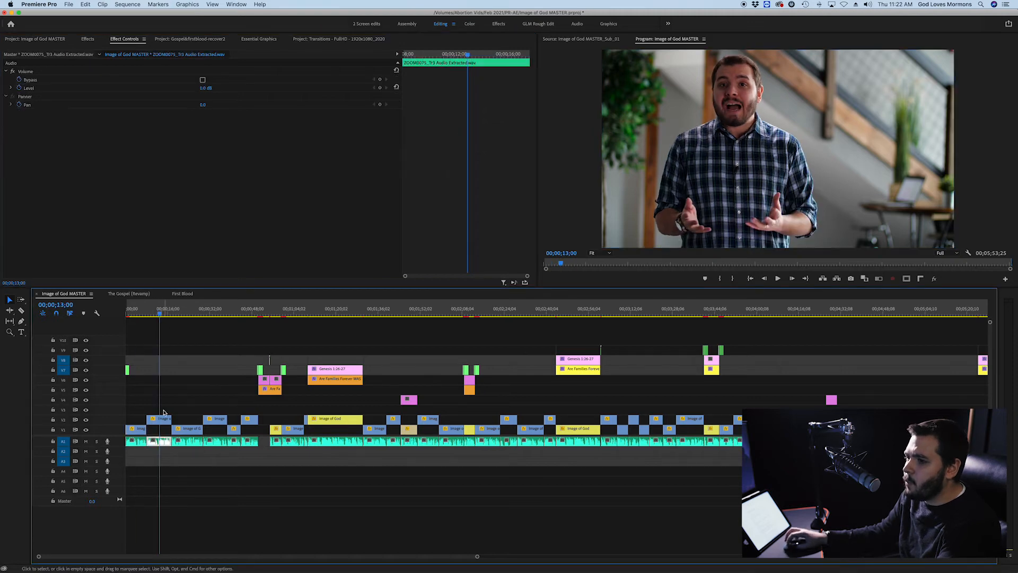
{"action": "left_click_drag", "start_coordinate": [204, 88], "coordinate": [232, 81]}
{"action": "left_click", "coordinate": [905, 280]}
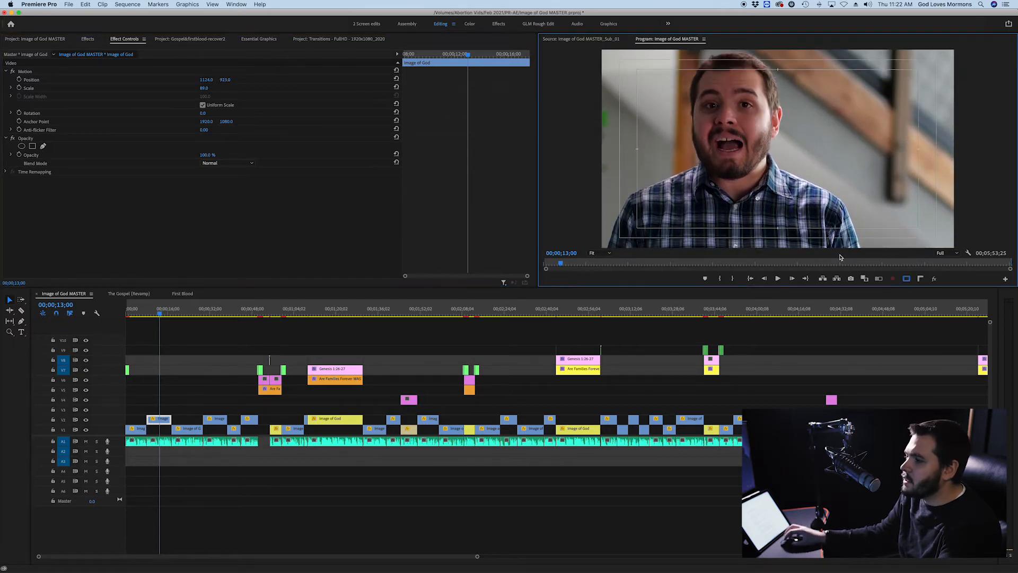
{"action": "left_click_drag", "start_coordinate": [221, 80], "coordinate": [247, 82]}
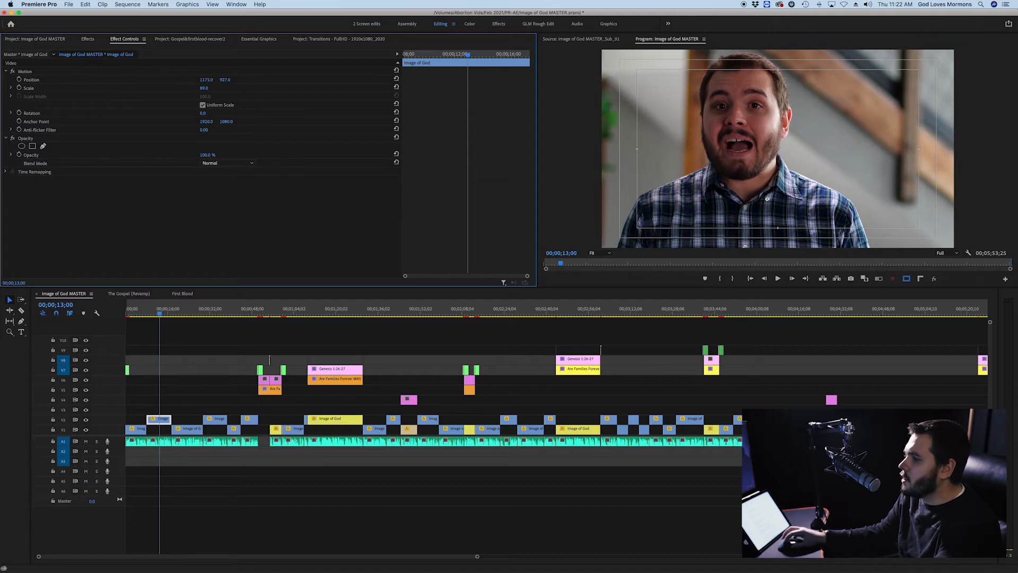
{"action": "key", "text": "super+s"}
Play across the cut between the first and second speaker clips, save the project, and scrub to 00;00;09;20.
{"action": "key", "text": "space"}
{"action": "left_click", "coordinate": [144, 315]}
{"action": "key", "text": "space"}
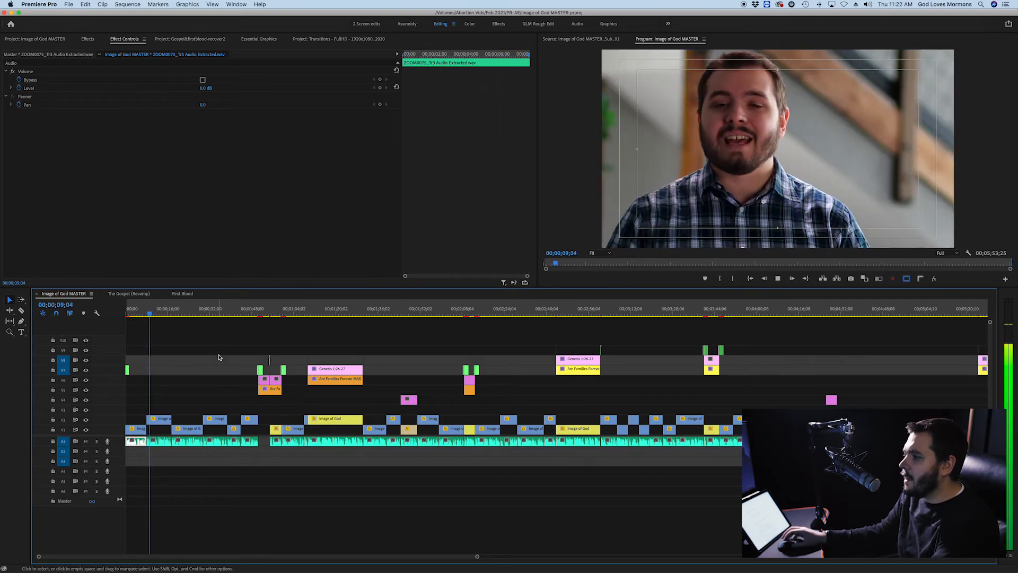
{"action": "key", "text": "space"}
{"action": "key", "text": "space"}
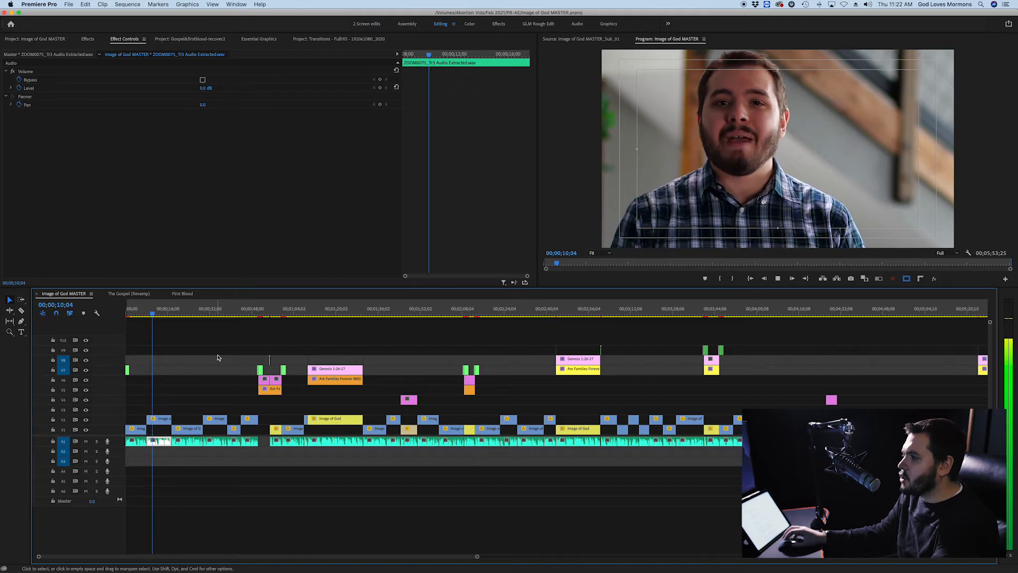
{"action": "key", "text": "super+s"}
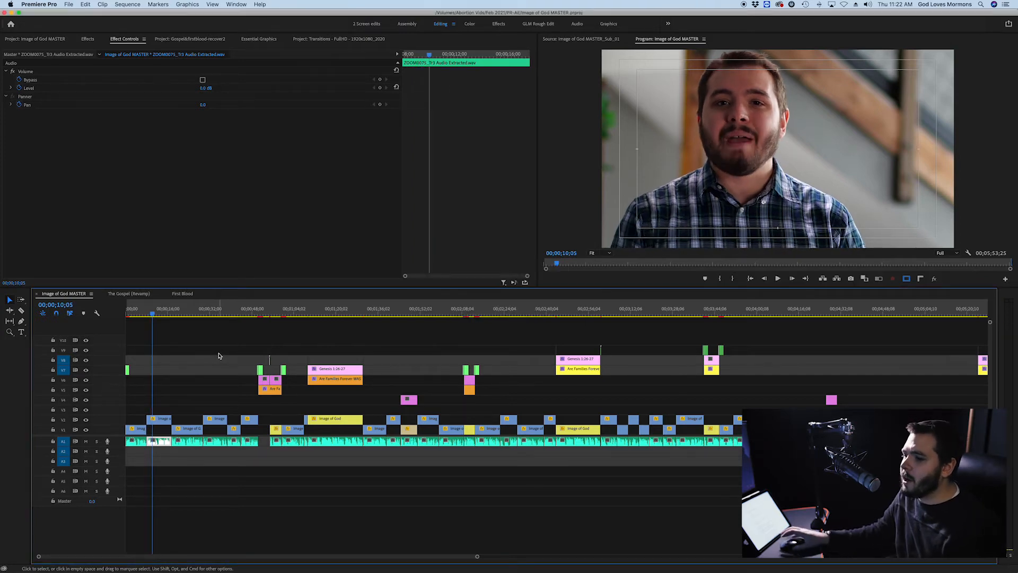
{"action": "mouse_move", "coordinate": [151, 314]}
{"action": "left_mouse_down"}
{"action": "mouse_move", "coordinate": [140, 314]}
{"action": "mouse_move", "coordinate": [152, 314]}
{"action": "left_mouse_up"}
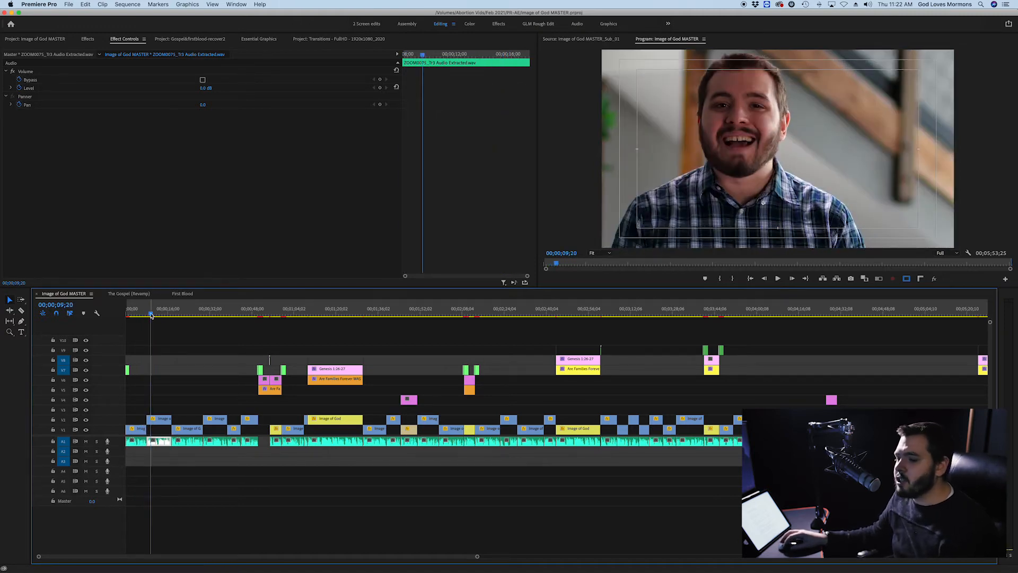
Try a slight enlargement of the first speaker clip with Scale 54 and Position about 986, 580, and save the project.
{"action": "left_click", "coordinate": [142, 313]}
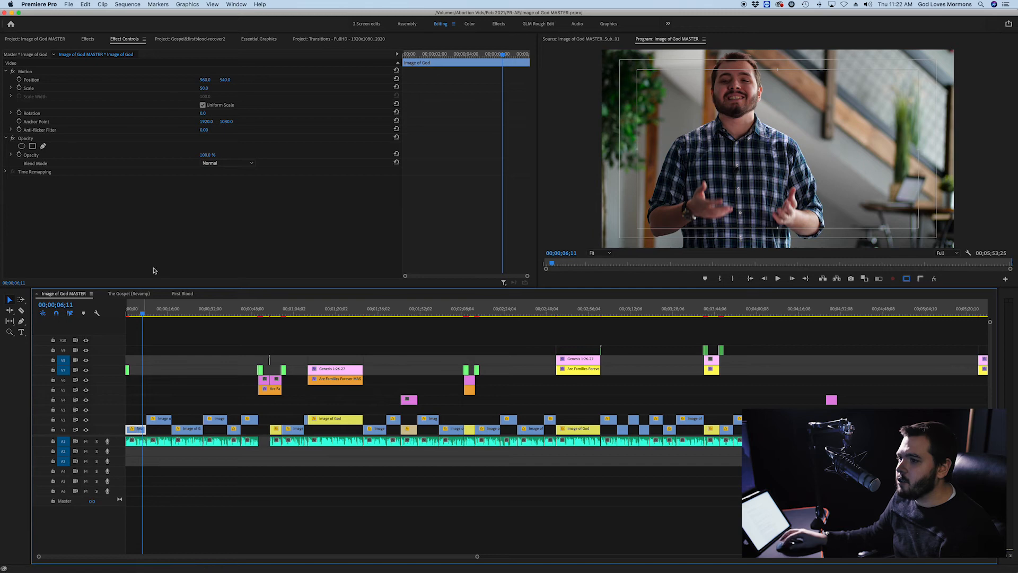
{"action": "left_click", "coordinate": [202, 88]}
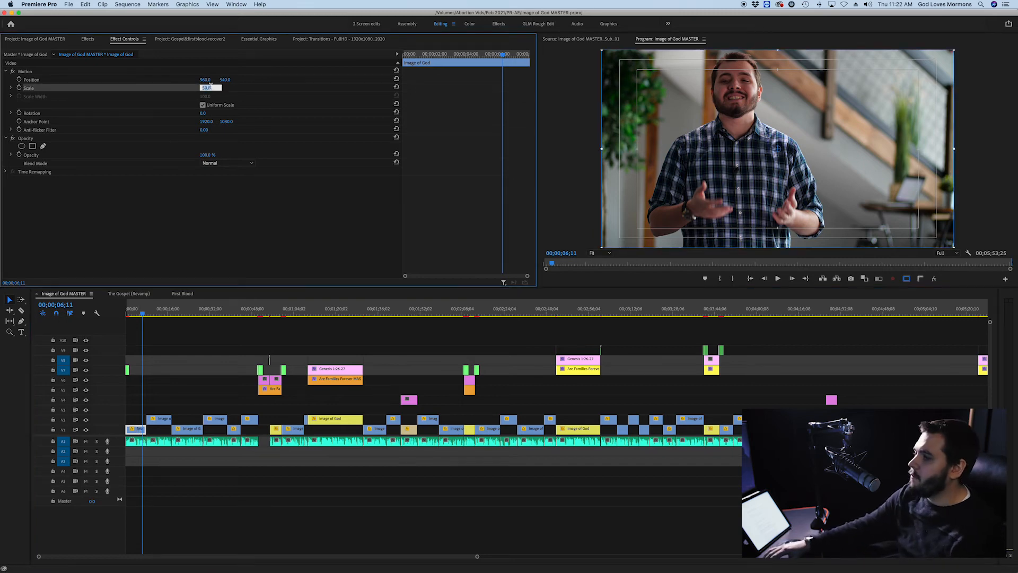
{"action": "type", "text": "54"}
{"action": "key", "text": "Return"}
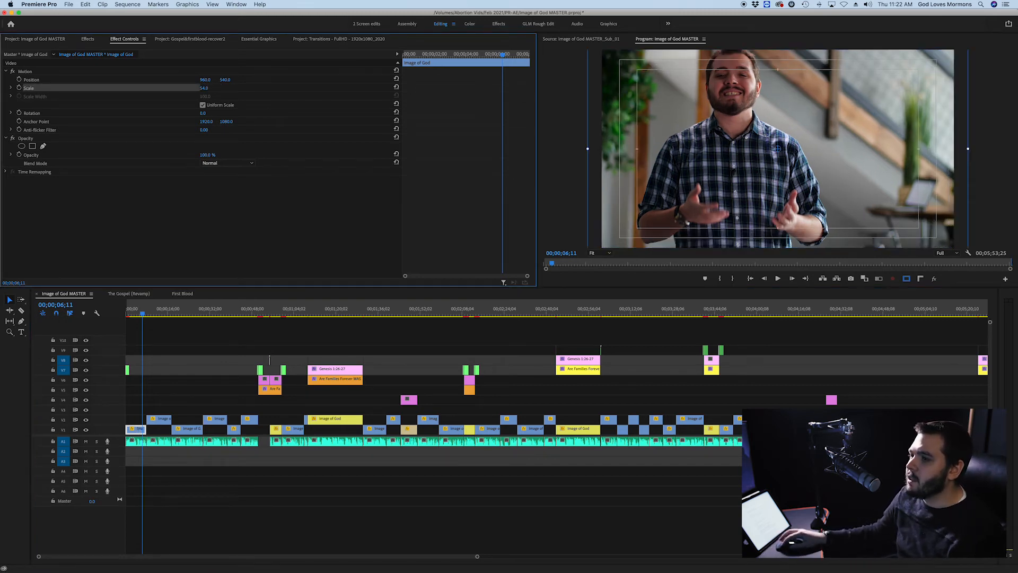
{"action": "mouse_move", "coordinate": [227, 81]}
{"action": "left_mouse_down"}
{"action": "mouse_move", "coordinate": [250, 81]}
{"action": "mouse_move", "coordinate": [208, 79]}
{"action": "left_mouse_up"}
{"action": "key", "text": "super+s"}
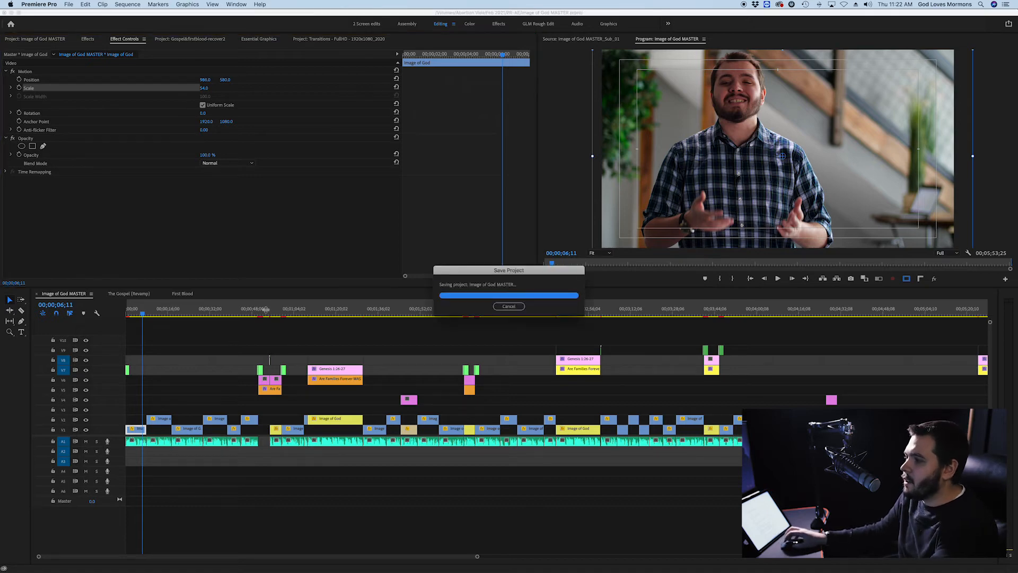
Play the reframed first speaker clip up to 00;00;05;25.
{"action": "left_click_drag", "start_coordinate": [149, 313], "coordinate": [141, 312]}
{"action": "key", "text": "space"}
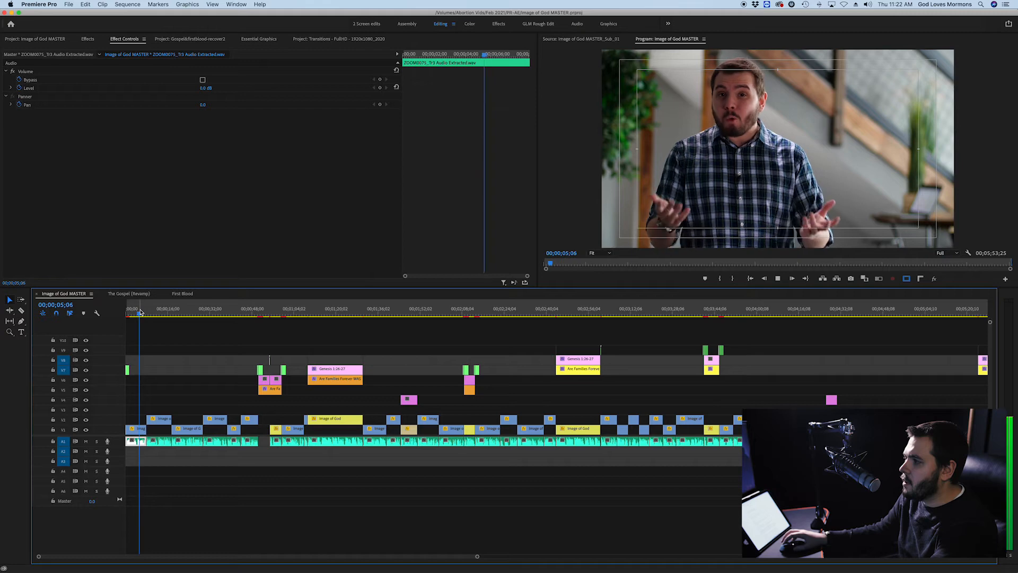
{"action": "key", "text": "space"}
Reset the first speaker clip's Position, set its Scale back to 50, and save the project.
{"action": "left_click", "coordinate": [136, 429]}
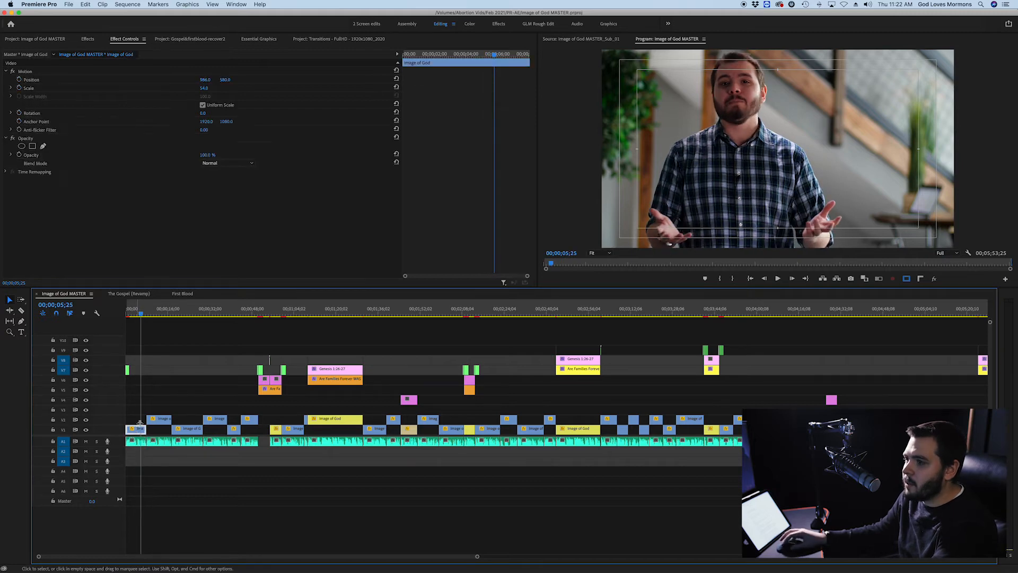
{"action": "left_click", "coordinate": [41, 90]}
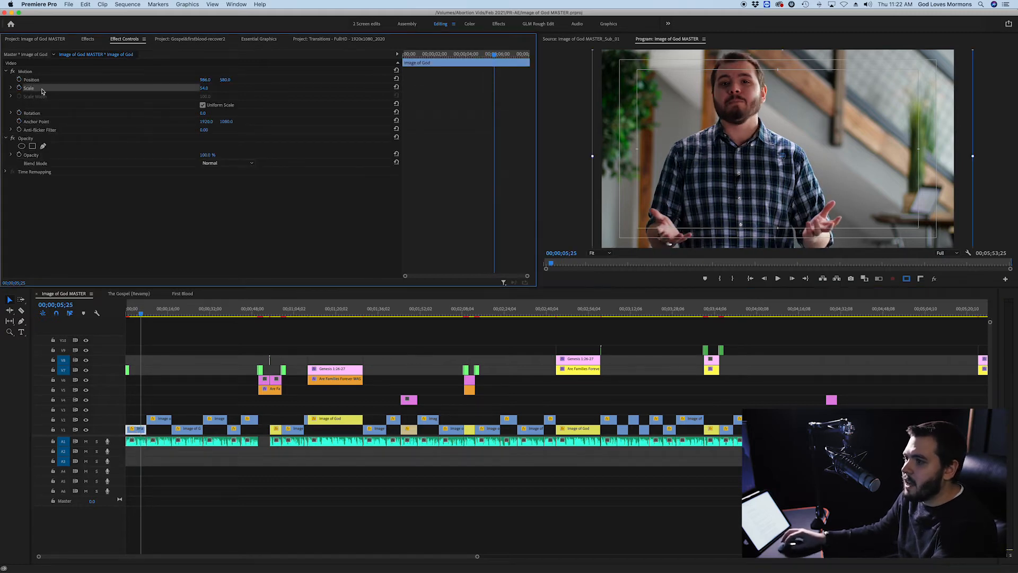
{"action": "left_click", "coordinate": [397, 88]}
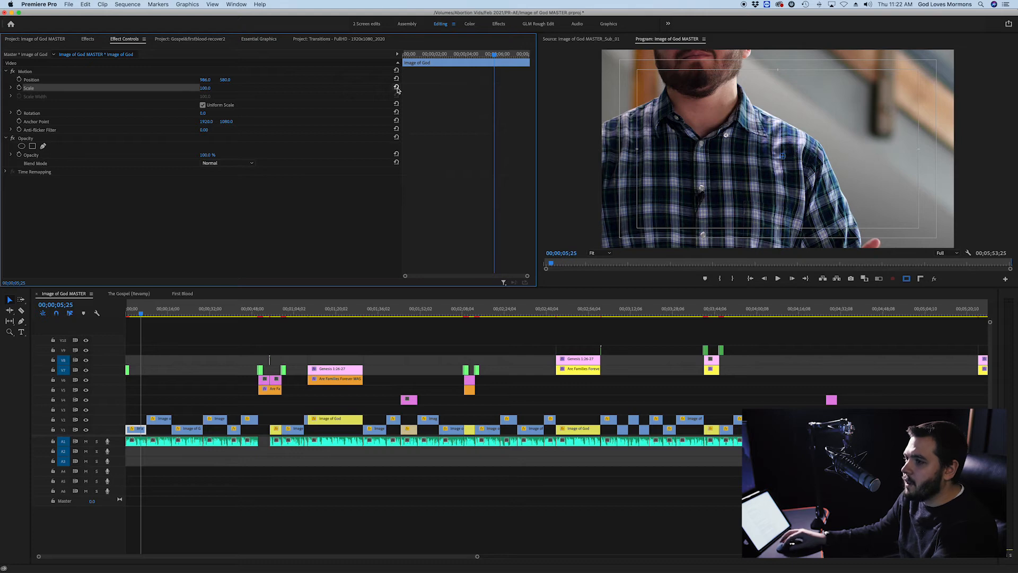
{"action": "left_click", "coordinate": [396, 79]}
{"action": "left_click", "coordinate": [205, 88]}
{"action": "type", "text": "50"}
{"action": "key", "text": "Return"}
{"action": "key", "text": "super+s"}
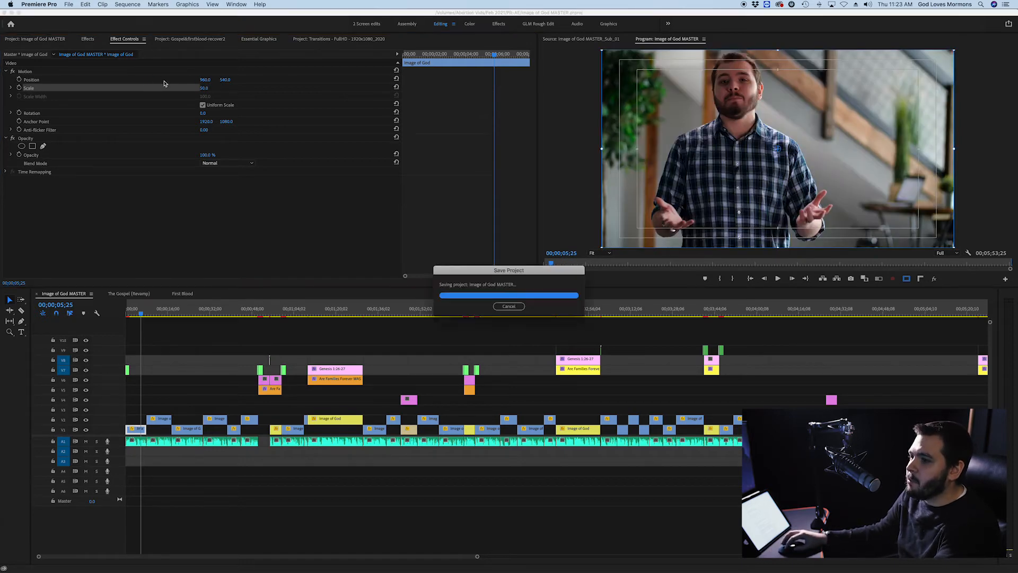
Play the first speaker clip from 00;00;05;25 and scrub past the cut to 00;00;10;00.
{"action": "left_click", "coordinate": [199, 362]}
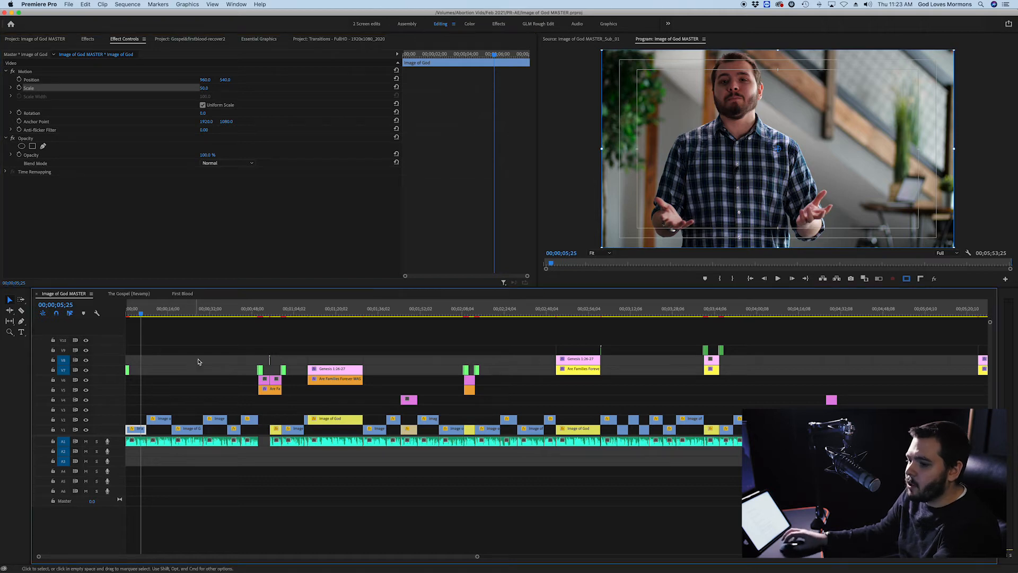
{"action": "key", "text": "space"}
{"action": "key", "text": "space"}
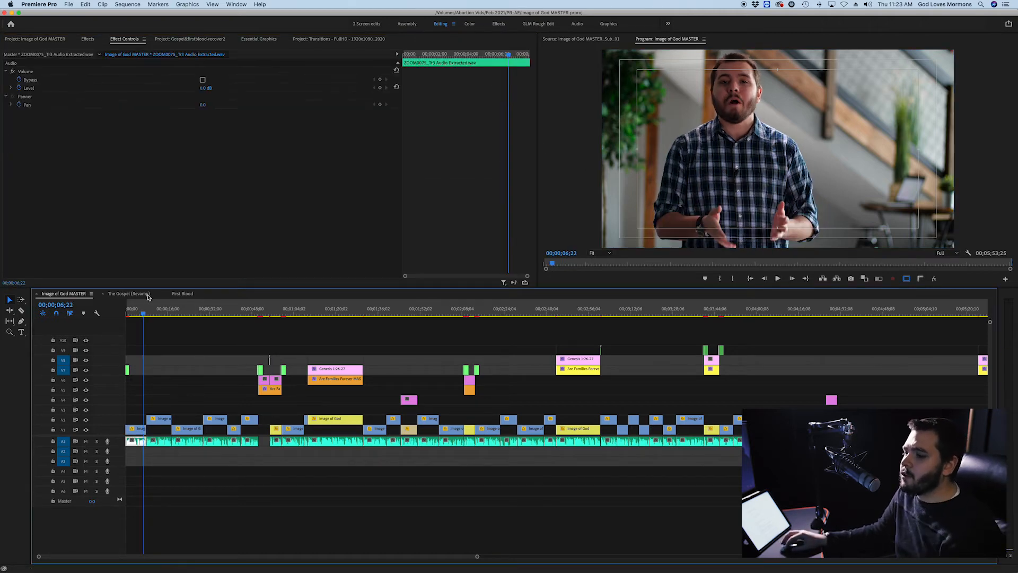
{"action": "left_click_drag", "start_coordinate": [147, 308], "coordinate": [153, 309]}
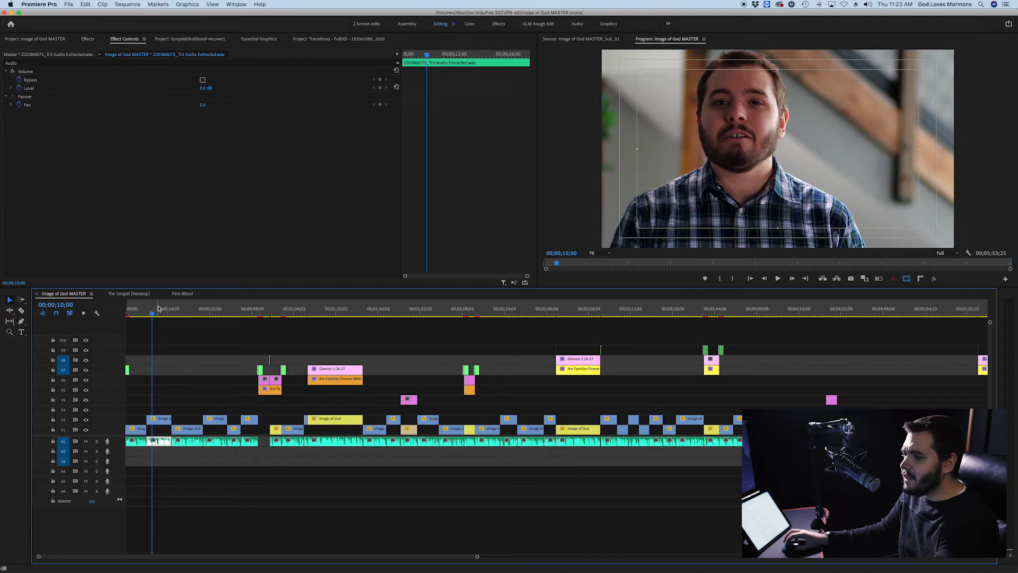
Fine-tune the second speaker clip's vertical Position to 945.7 and save the project.
{"action": "left_click", "coordinate": [159, 419]}
{"action": "left_click_drag", "start_coordinate": [225, 80], "coordinate": [232, 79]}
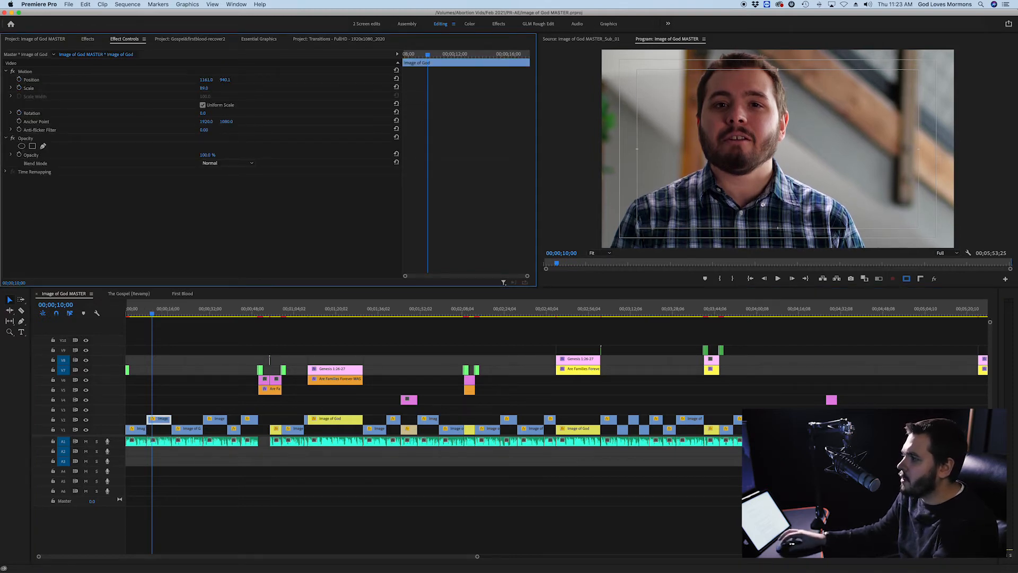
{"action": "key", "text": "super+s"}
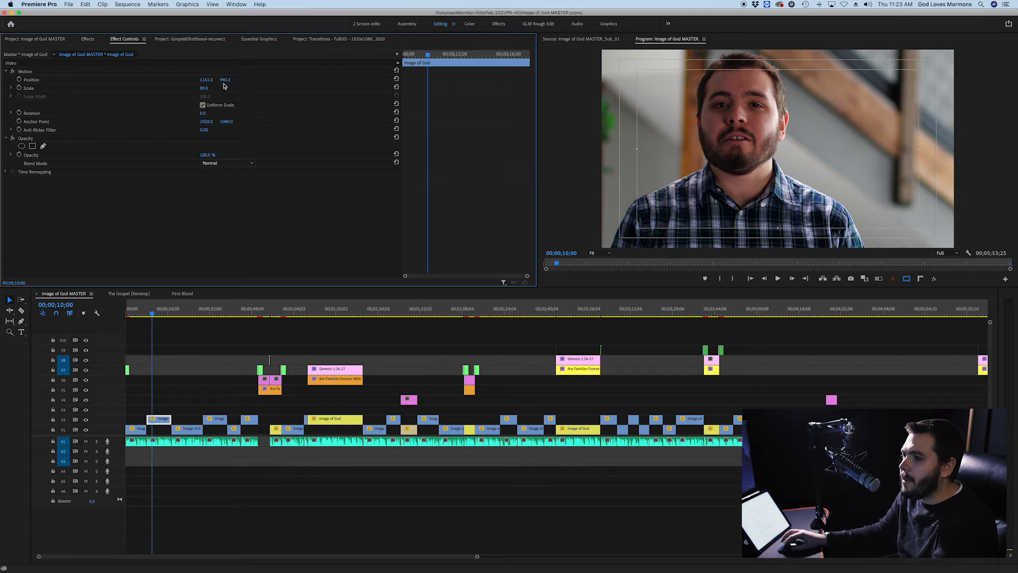
{"action": "mouse_move", "coordinate": [225, 82]}
{"action": "left_mouse_down"}
{"action": "mouse_move", "coordinate": [249, 80]}
{"action": "mouse_move", "coordinate": [212, 80]}
{"action": "mouse_move", "coordinate": [297, 80]}
{"action": "mouse_move", "coordinate": [220, 80]}
{"action": "left_mouse_up"}
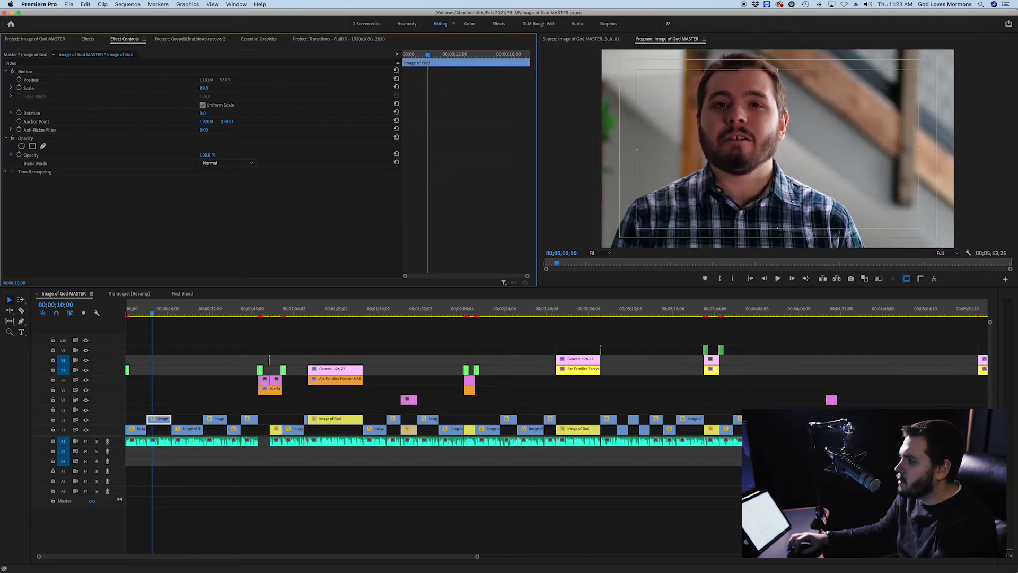
{"action": "key", "text": "super+s"}
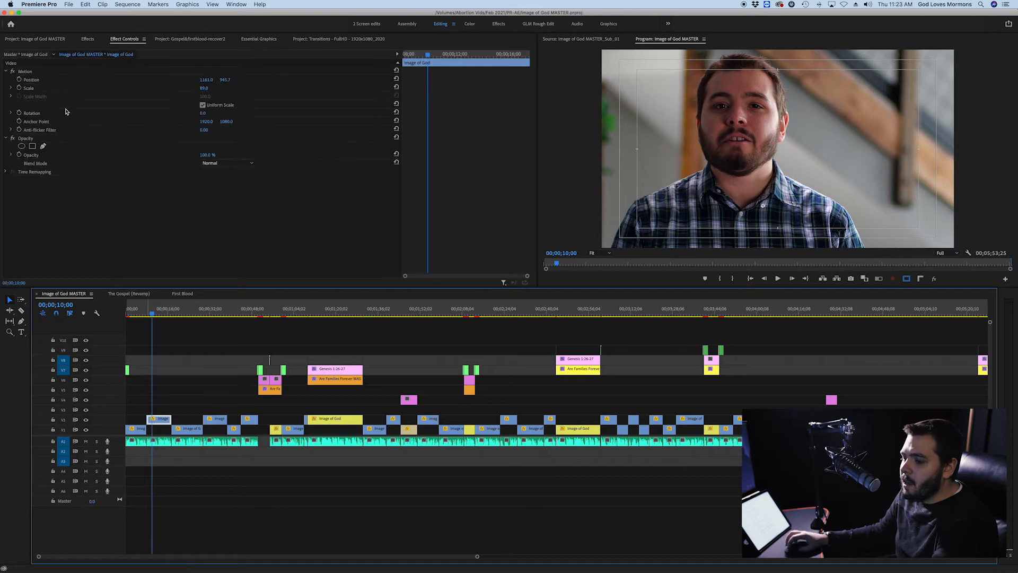
Switch the second speaker clip's Motion effect off and back on to compare the framing.
{"action": "left_click", "coordinate": [24, 74]}
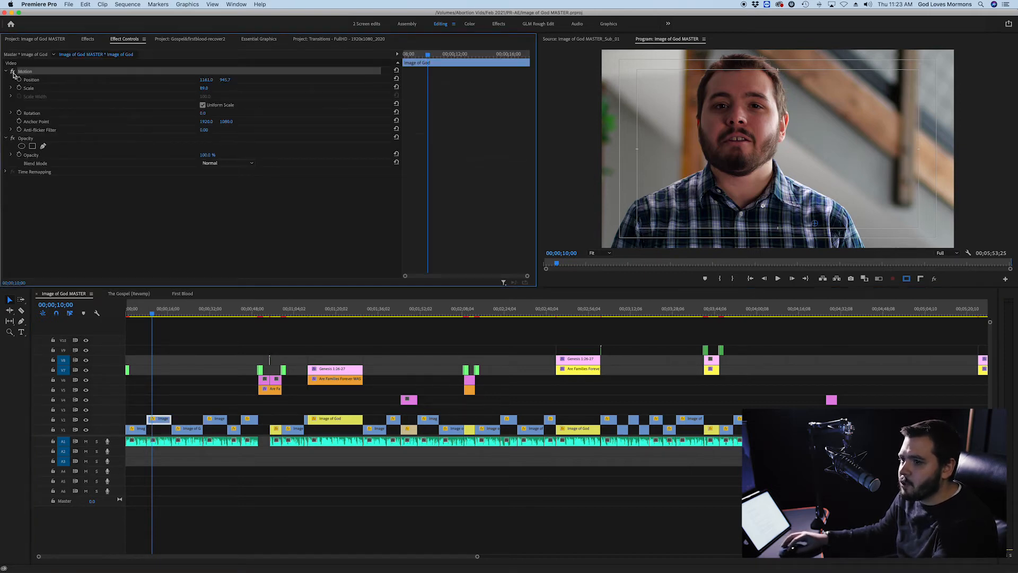
{"action": "left_click", "coordinate": [13, 71]}
{"action": "left_click", "coordinate": [13, 72]}
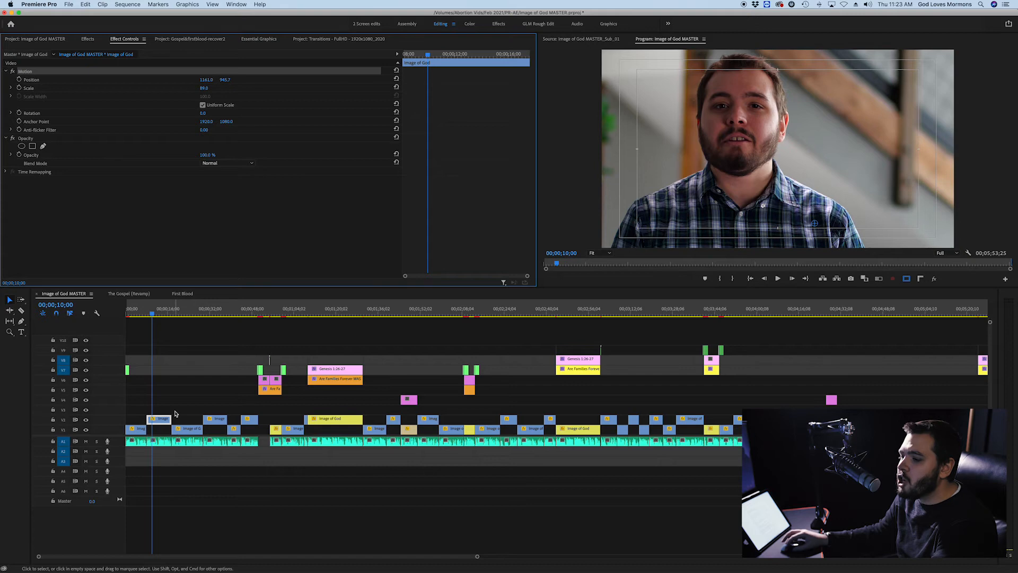
Select all the clips on video track V2 across the whole sequence.
{"action": "key", "text": "minus"}
{"action": "key", "text": "minus"}
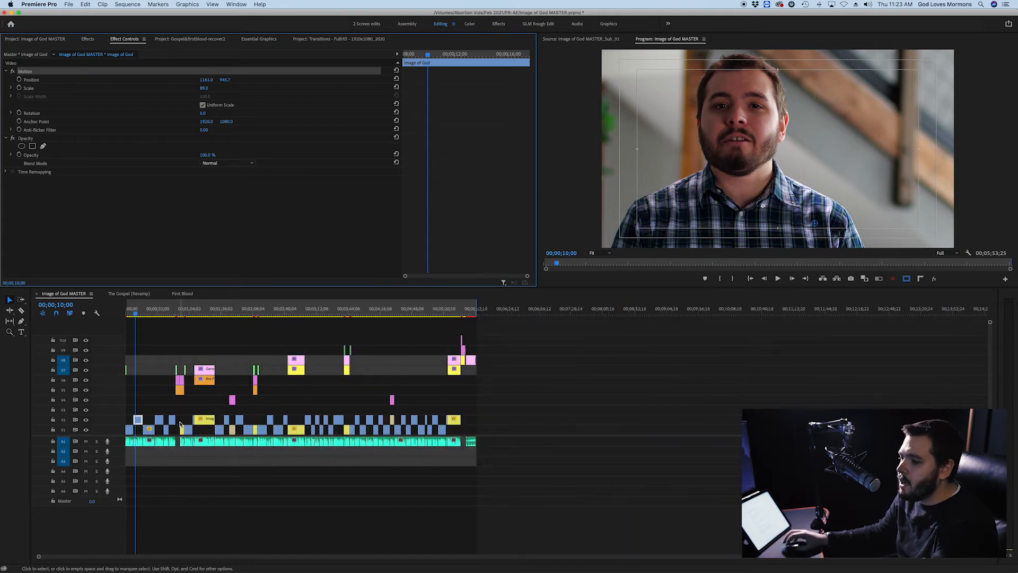
{"action": "left_click", "coordinate": [470, 422]}
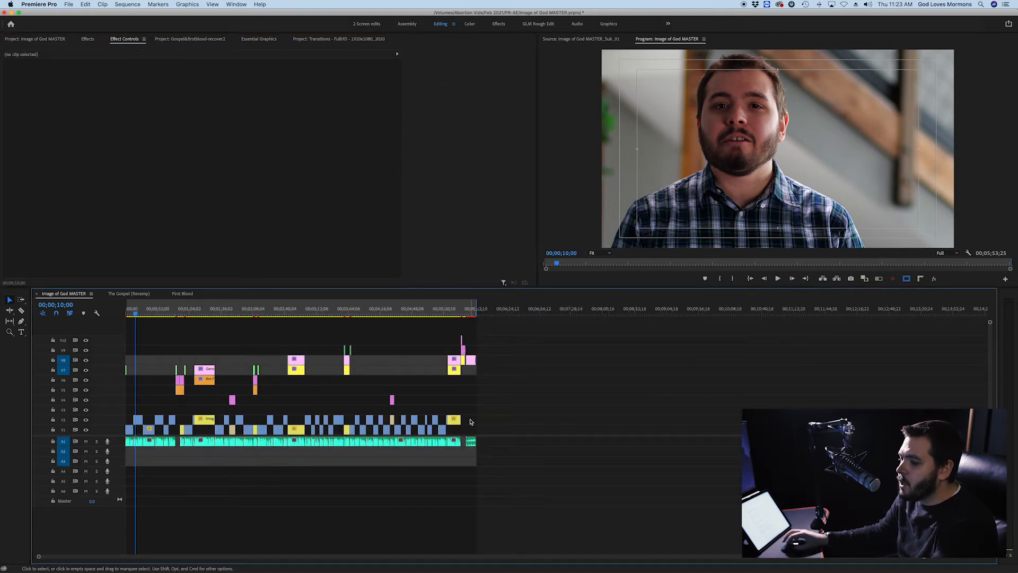
{"action": "left_click_drag", "start_coordinate": [425, 419], "coordinate": [130, 418]}
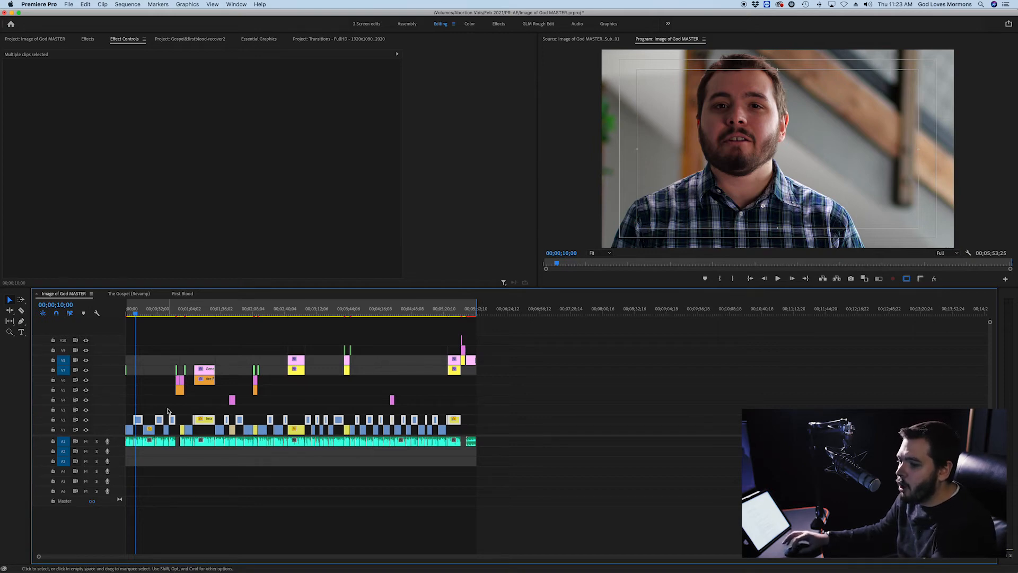
Check the close-up framing at 00;00;47;08 and save the project.
{"action": "scroll", "coordinate": [167, 411], "scroll_direction": "up", "scroll_amount": 5}
{"action": "scroll", "coordinate": [167, 411], "scroll_direction": "left", "scroll_amount": 3}
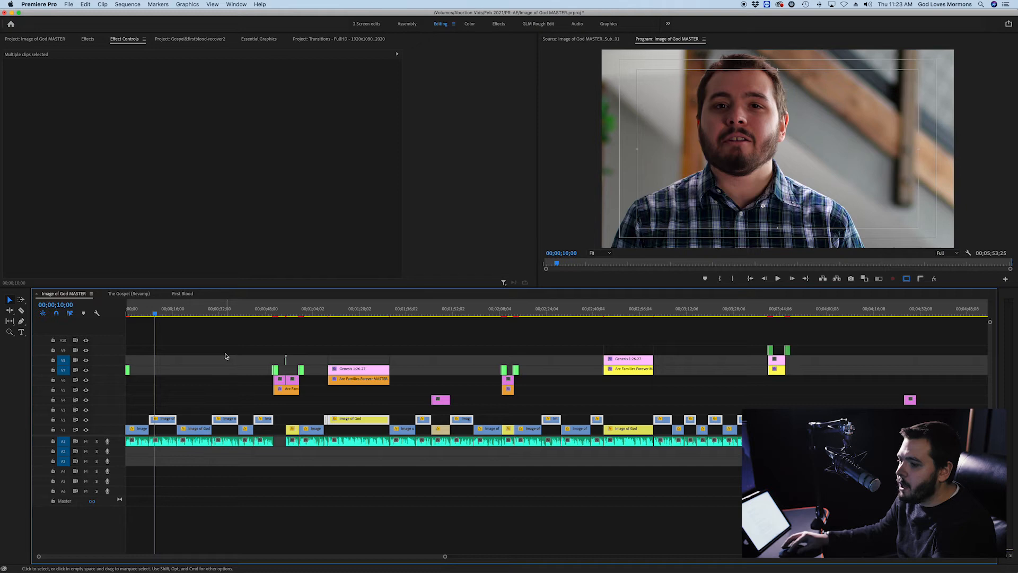
{"action": "left_click", "coordinate": [232, 314]}
{"action": "left_click", "coordinate": [264, 314]}
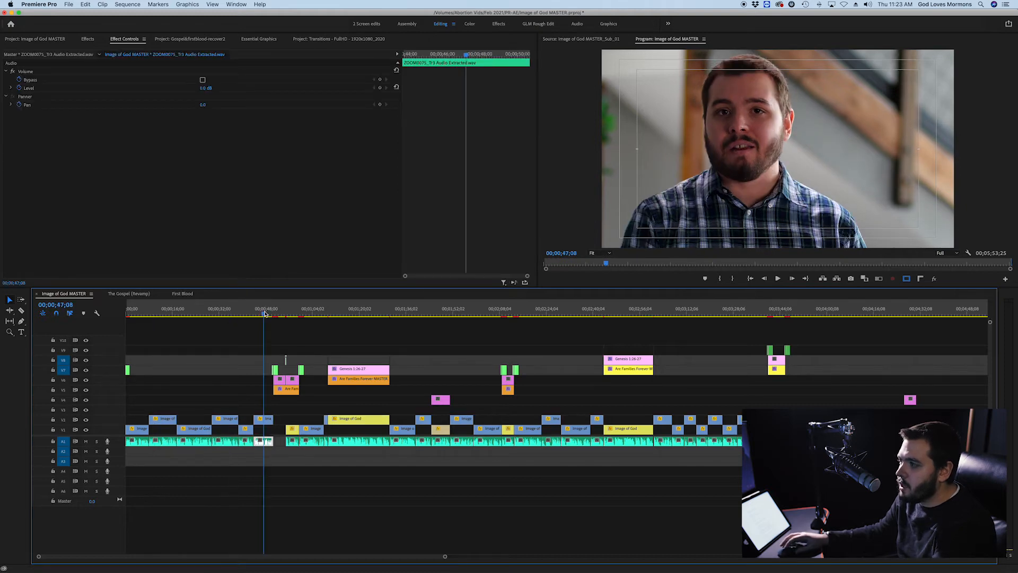
{"action": "key", "text": "super+s"}
Play the opening speaker clips from 00;00;03;00 to 00;00;18;27 with the volume raised, and save the project.
{"action": "left_click", "coordinate": [135, 313]}
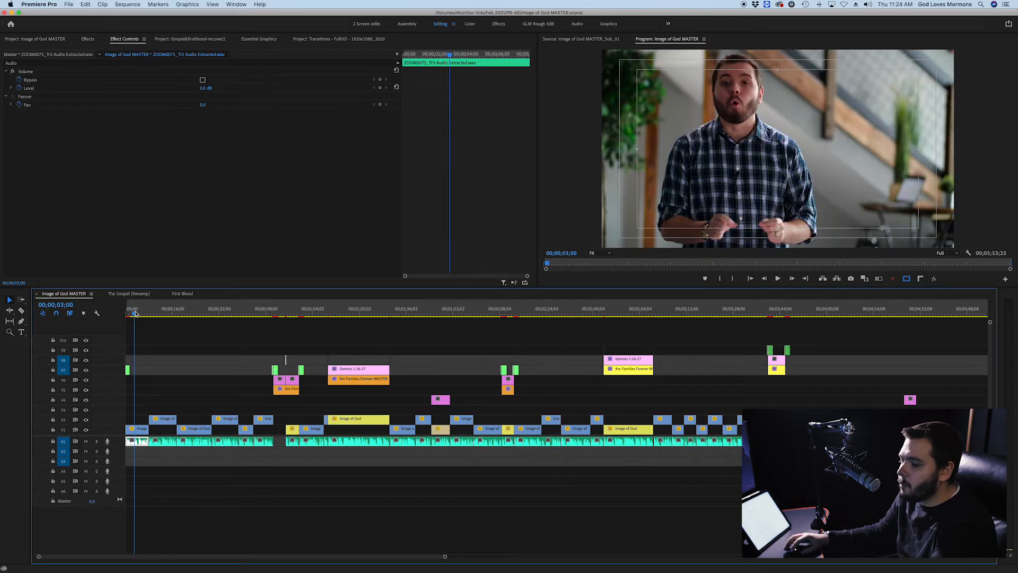
{"action": "key", "text": "space"}
{"action": "key", "text": "XF86AudioRaiseVolume"}
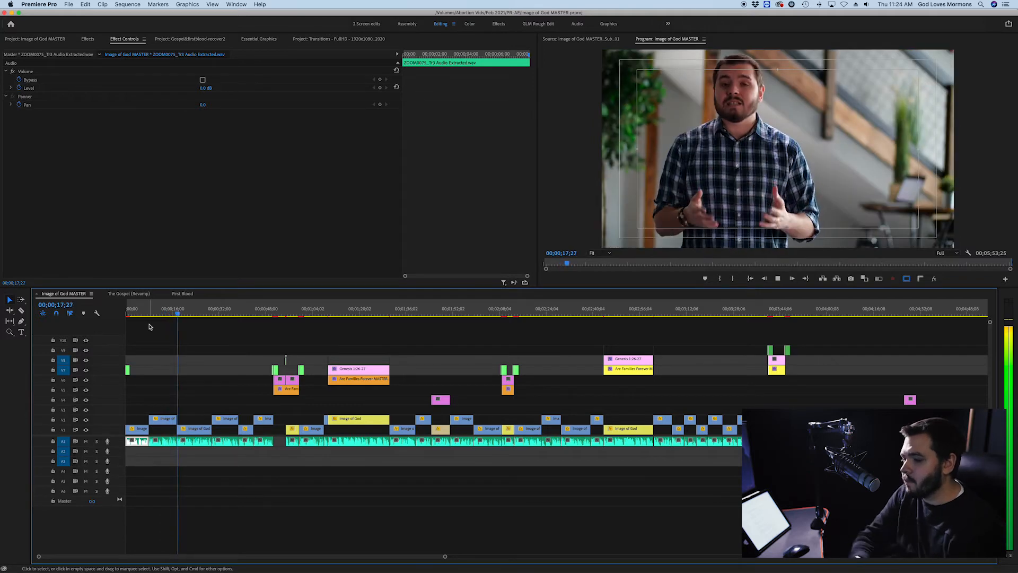
{"action": "key", "text": "space"}
{"action": "key", "text": "super+s"}
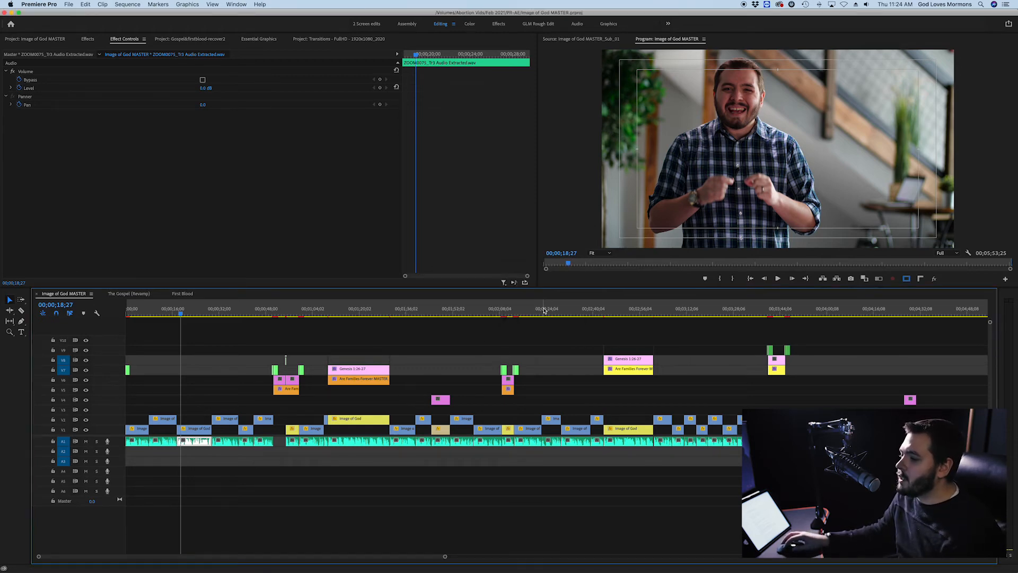
Try splitting the V1 speaker clip near 00;02;34;27, raising its second part to V2 and lowering the following V2 clip to V1.
{"action": "left_click", "coordinate": [552, 311]}
{"action": "left_click_drag", "start_coordinate": [553, 312], "coordinate": [571, 312]}
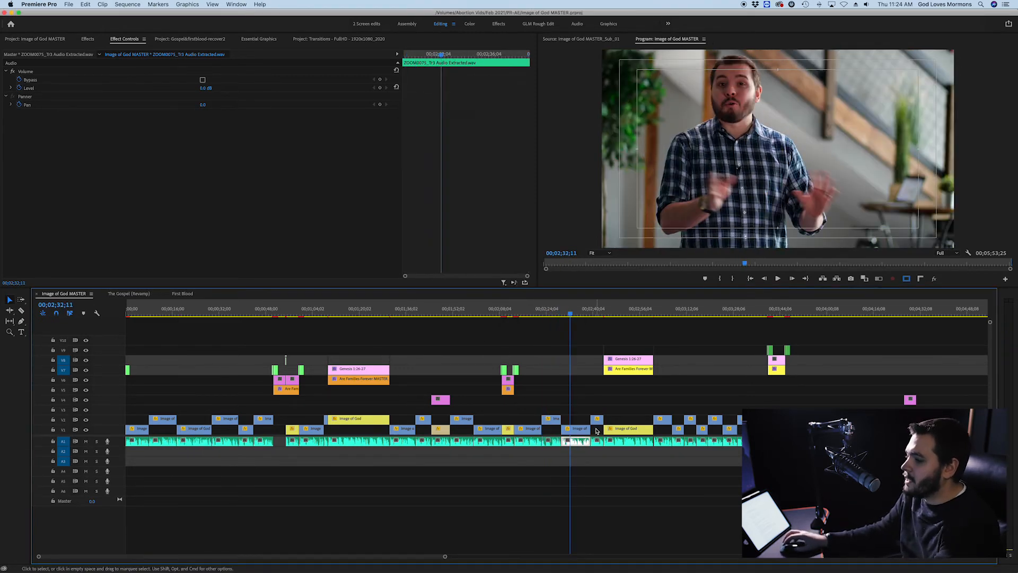
{"action": "scroll", "coordinate": [581, 423], "scroll_direction": "up", "scroll_amount": 6}
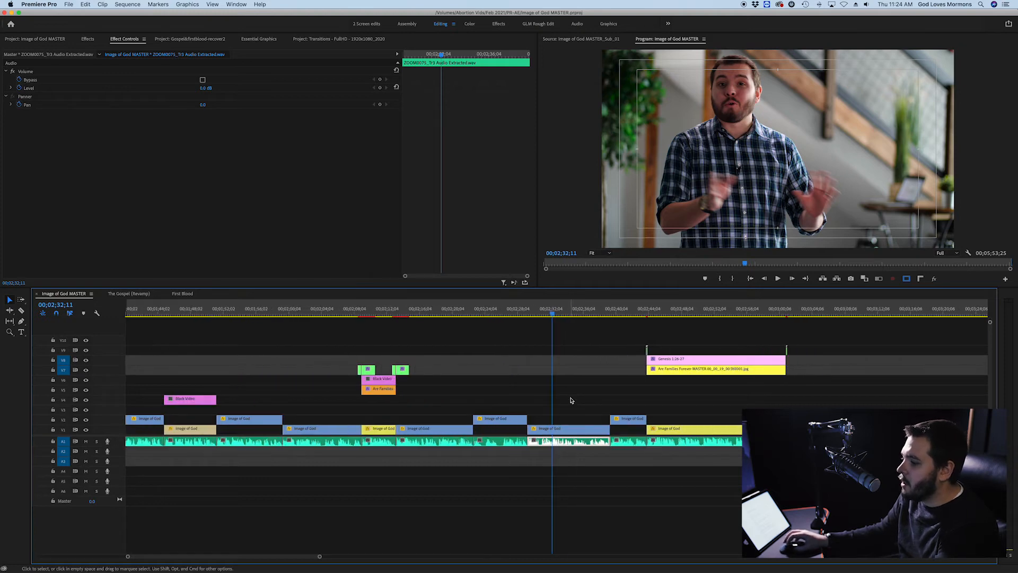
{"action": "scroll", "coordinate": [569, 404], "scroll_direction": "up", "scroll_amount": 3}
{"action": "left_click", "coordinate": [566, 409]}
{"action": "key", "text": "c"}
{"action": "left_click", "coordinate": [572, 430]}
{"action": "key", "text": "v"}
{"action": "left_click_drag", "start_coordinate": [588, 430], "coordinate": [589, 423]}
{"action": "left_click_drag", "start_coordinate": [652, 422], "coordinate": [650, 430]}
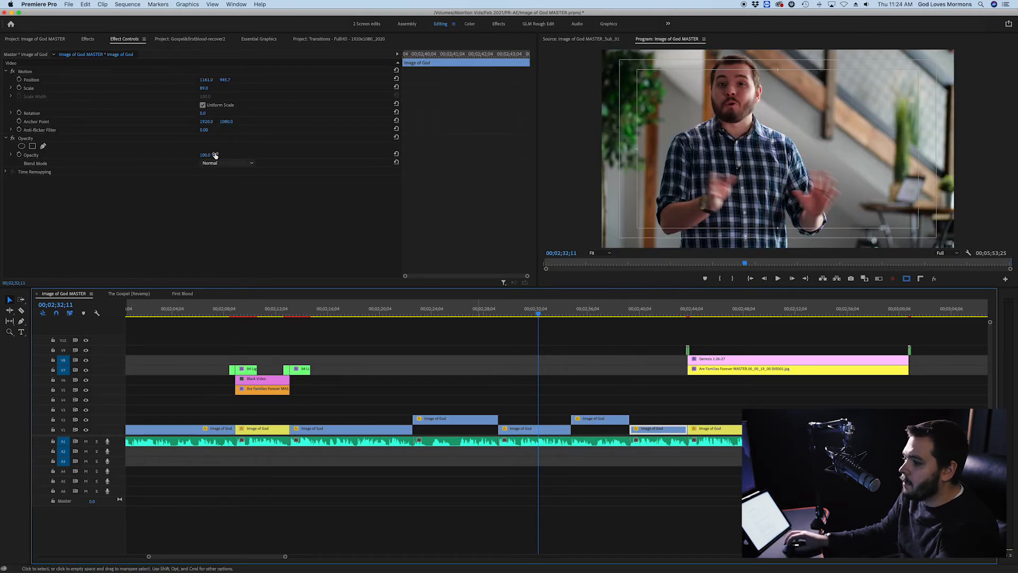
Check the Motion settings of the preceding close-up and play across the new cut from 00;02;34;08.
{"action": "left_click", "coordinate": [462, 417]}
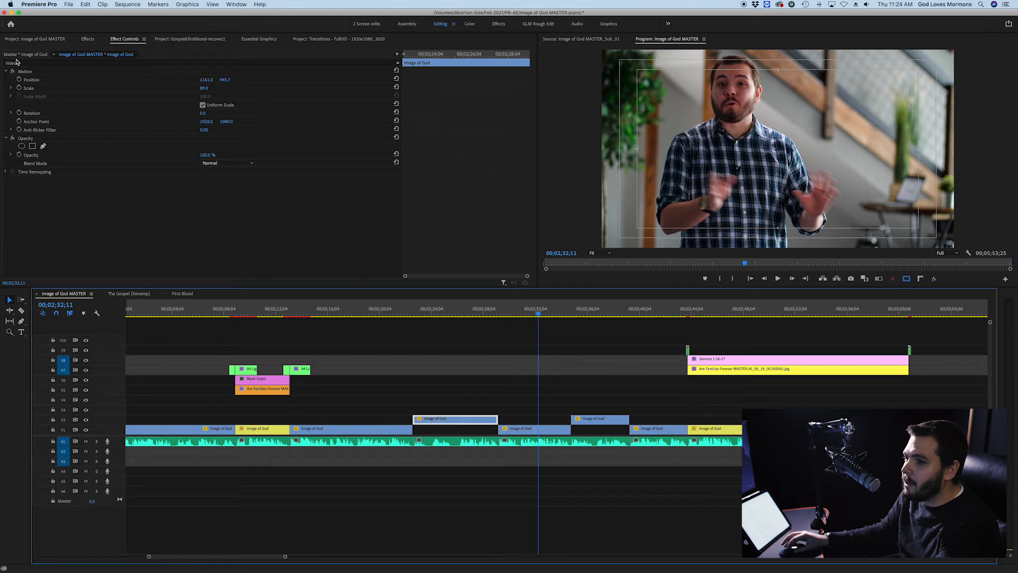
{"action": "left_click", "coordinate": [25, 71]}
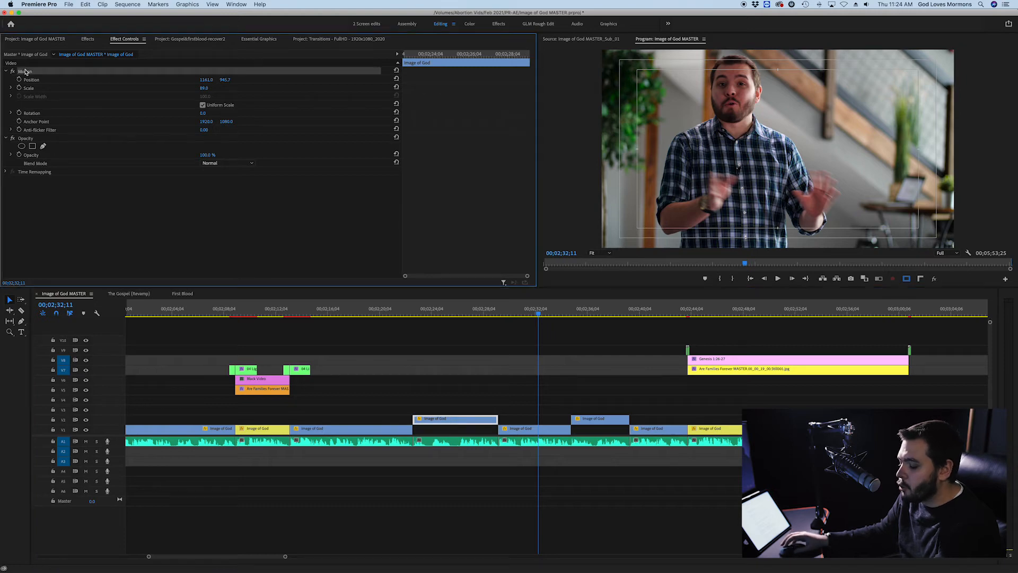
{"action": "left_click", "coordinate": [595, 419]}
{"action": "left_click", "coordinate": [563, 314]}
{"action": "key", "text": "space"}
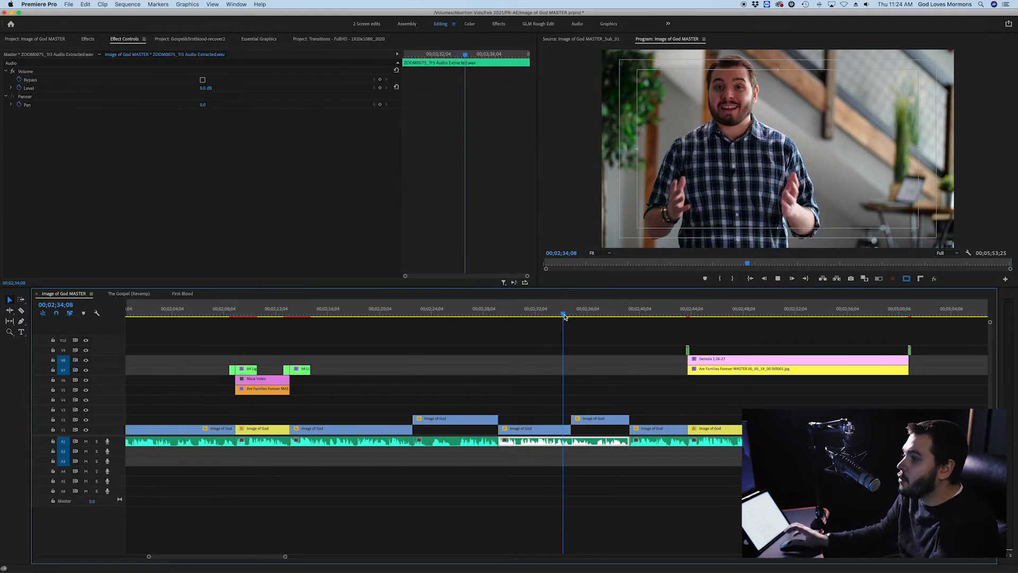
{"action": "left_click", "coordinate": [610, 374]}
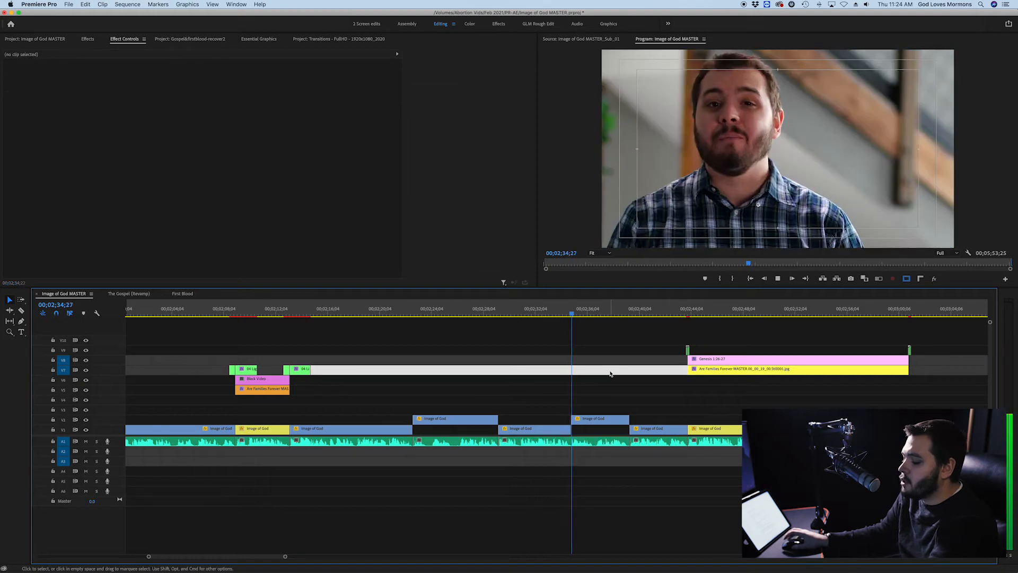
{"action": "key", "text": "space"}
Undo the clip split and both track moves, and save the project.
{"action": "key", "text": "super+z"}
{"action": "key", "text": "super+z"}
{"action": "key", "text": "super+z"}
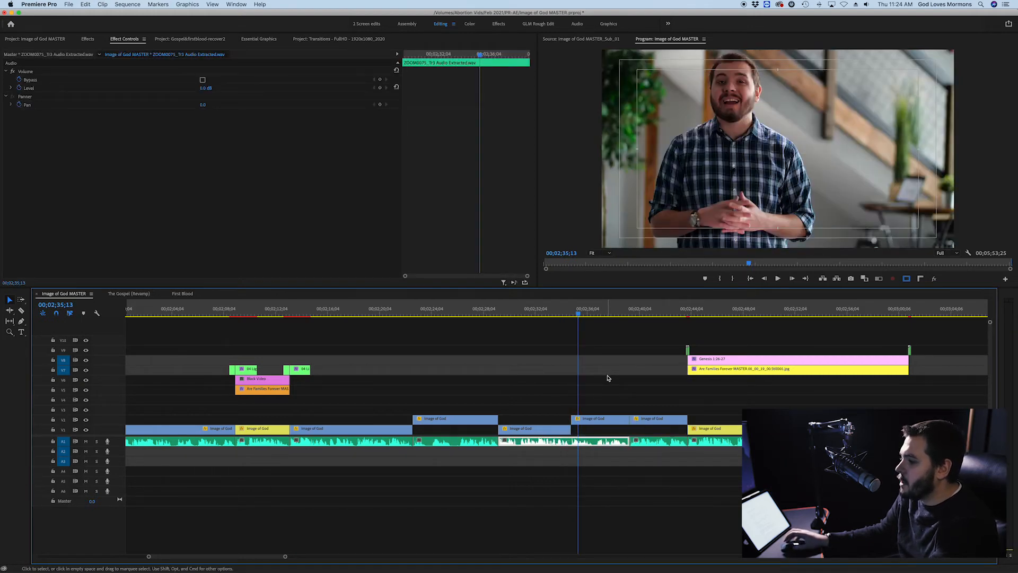
{"action": "left_click", "coordinate": [620, 380]}
{"action": "key", "text": "super+s"}
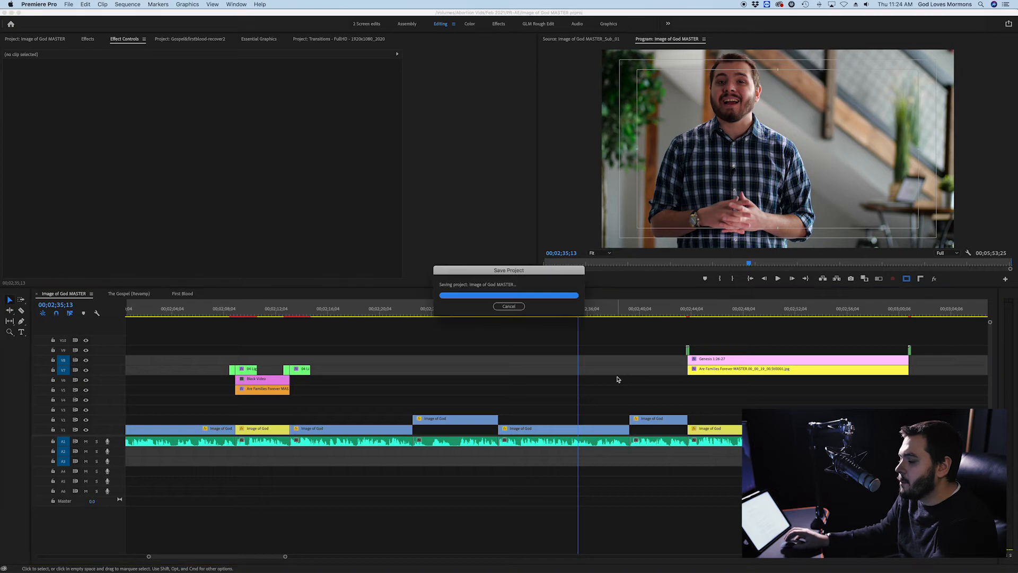
{"action": "scroll", "coordinate": [607, 394], "scroll_direction": "down", "scroll_amount": 5}
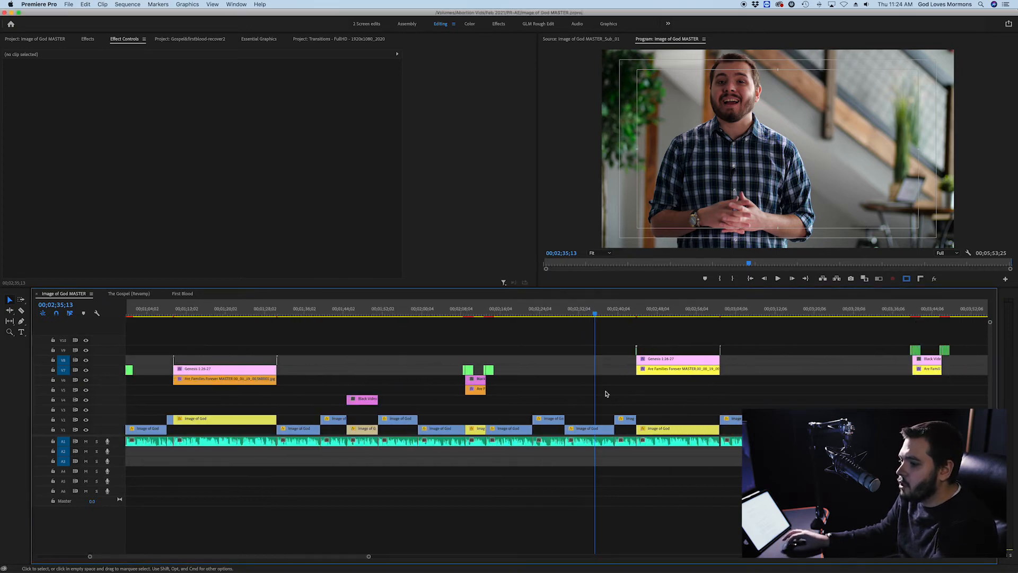
{"action": "scroll", "coordinate": [607, 394], "scroll_direction": "down", "scroll_amount": 4}
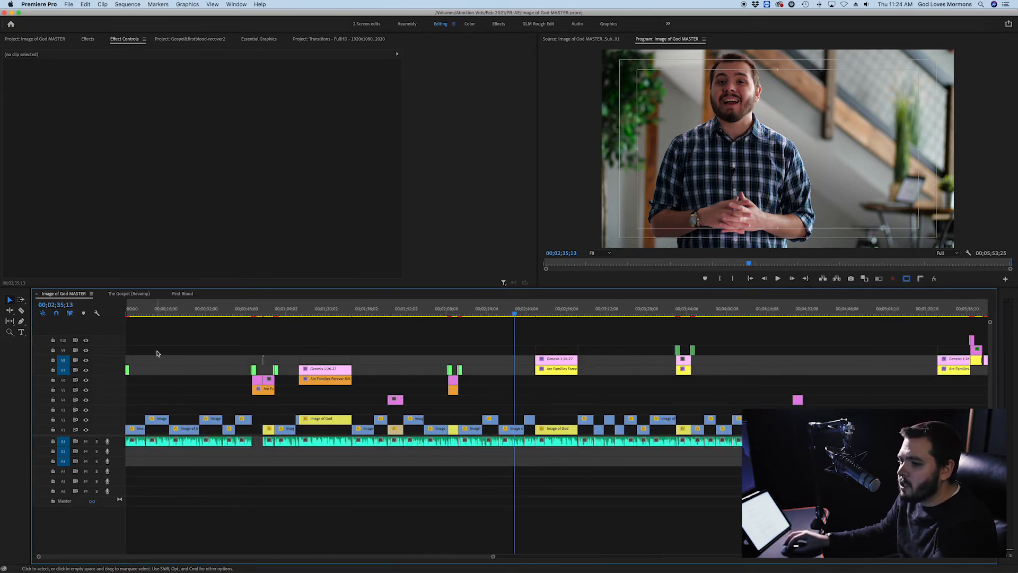
{"action": "left_click", "coordinate": [155, 316]}
{"action": "left_click", "coordinate": [183, 315]}
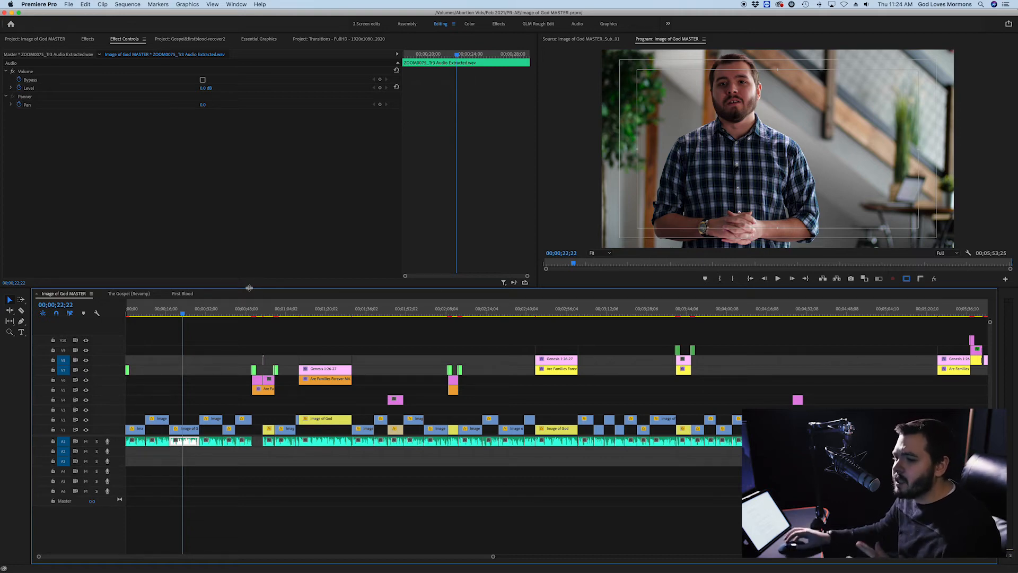
Open the First Blood sequence, solo its A3 music track and review the opening up to the title at 00:00:58.
{"action": "left_click", "coordinate": [180, 294]}
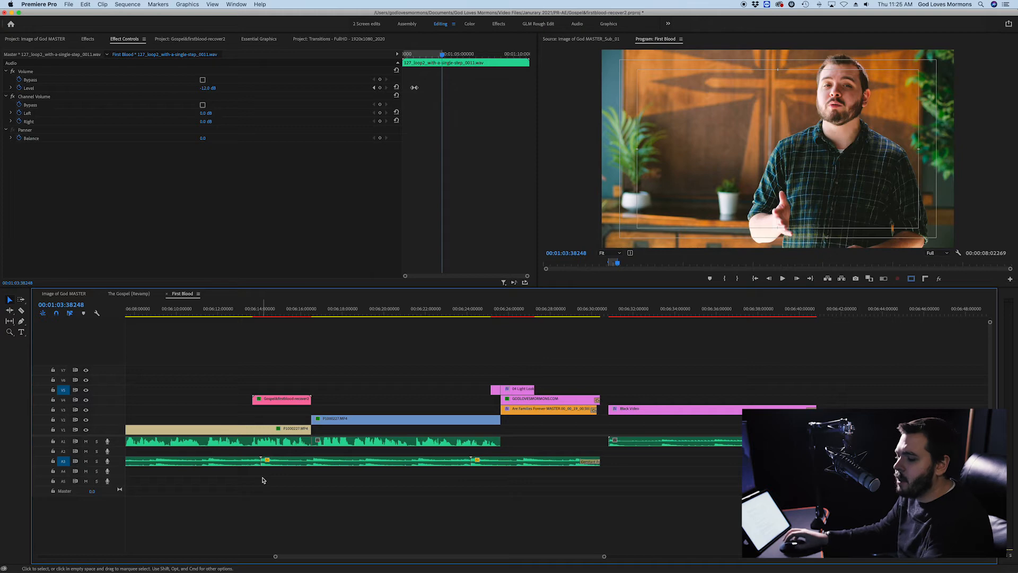
{"action": "scroll", "coordinate": [310, 507], "scroll_direction": "down", "scroll_amount": 4}
{"action": "scroll", "coordinate": [293, 502], "scroll_direction": "left", "scroll_amount": 20}
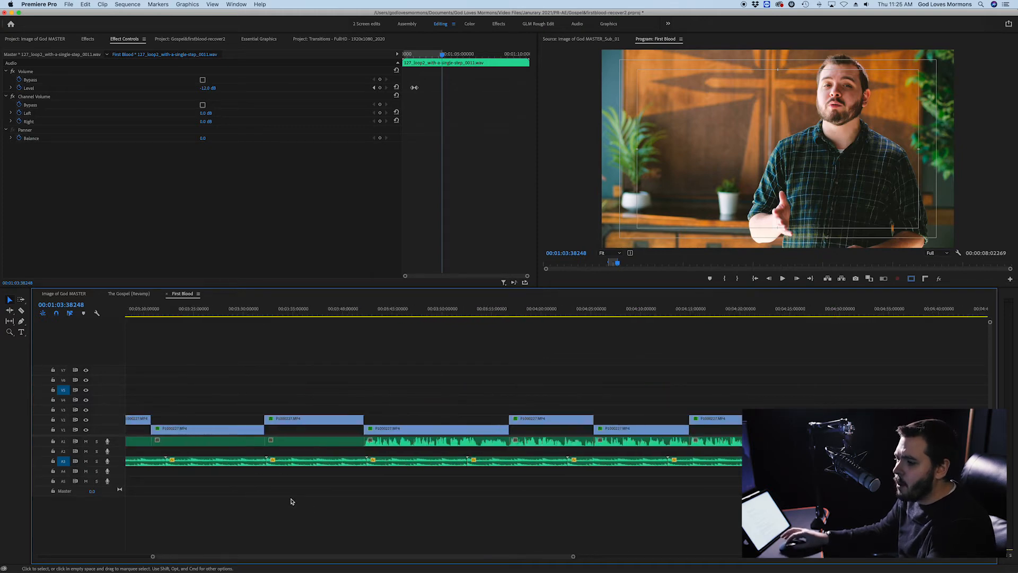
{"action": "scroll", "coordinate": [290, 502], "scroll_direction": "left", "scroll_amount": 12}
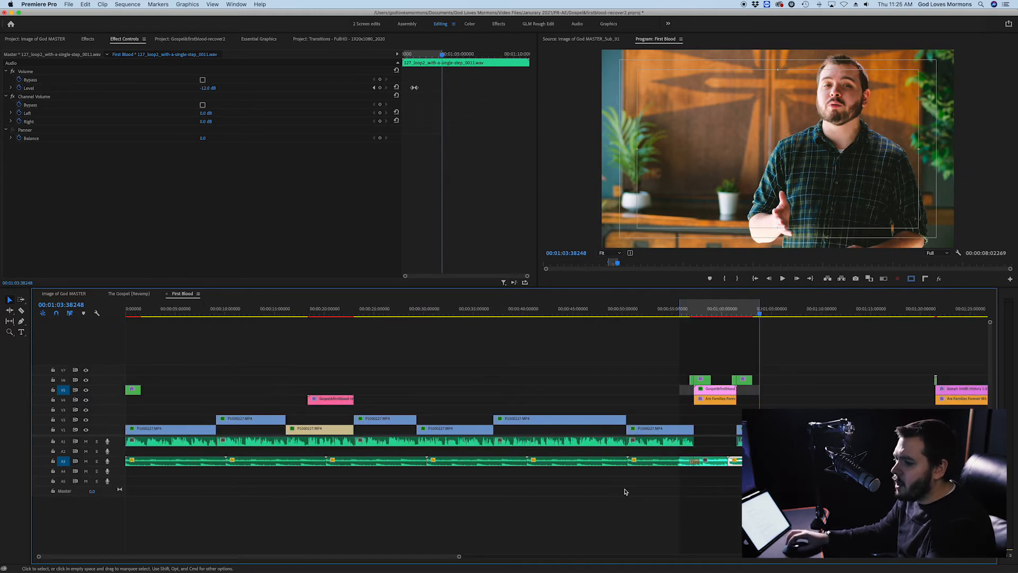
{"action": "left_click", "coordinate": [97, 461]}
{"action": "left_click_drag", "start_coordinate": [170, 315], "coordinate": [707, 323]}
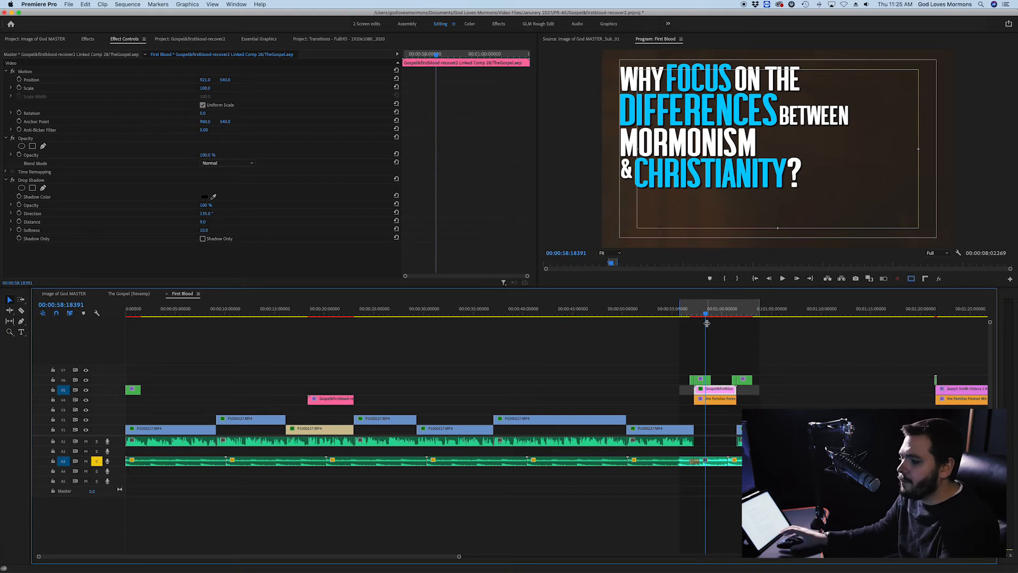
Copy the first three music clips on First Blood's A3 track and return to the start of the Image of God MASTER sequence.
{"action": "left_click_drag", "start_coordinate": [165, 485], "coordinate": [410, 457]}
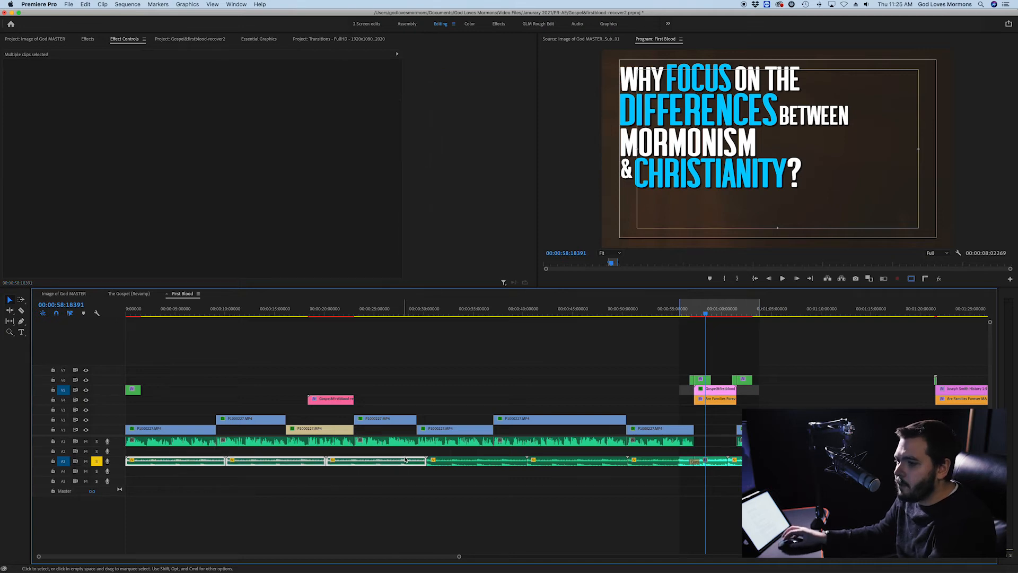
{"action": "left_click", "coordinate": [79, 294]}
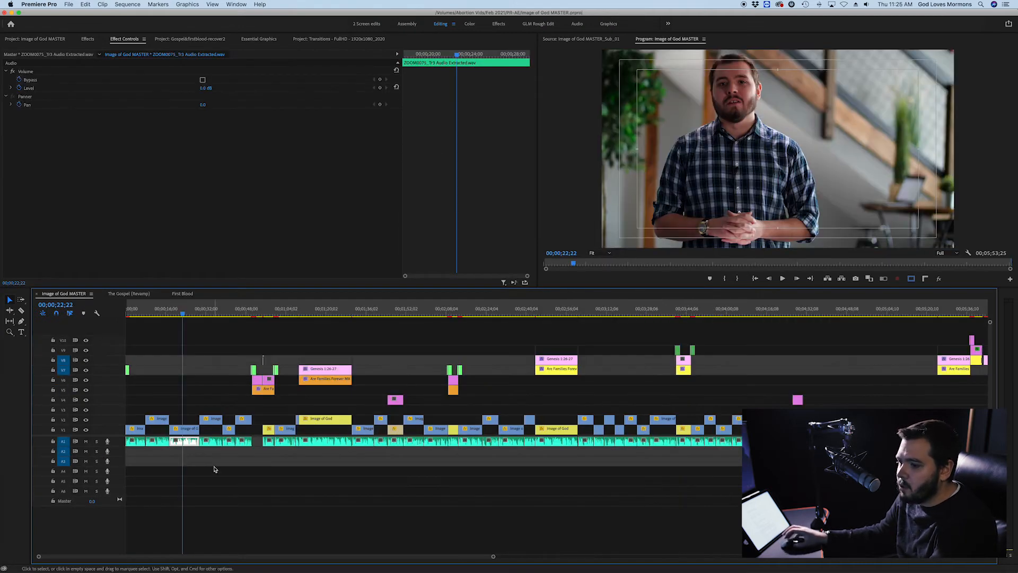
{"action": "key", "text": "Home"}
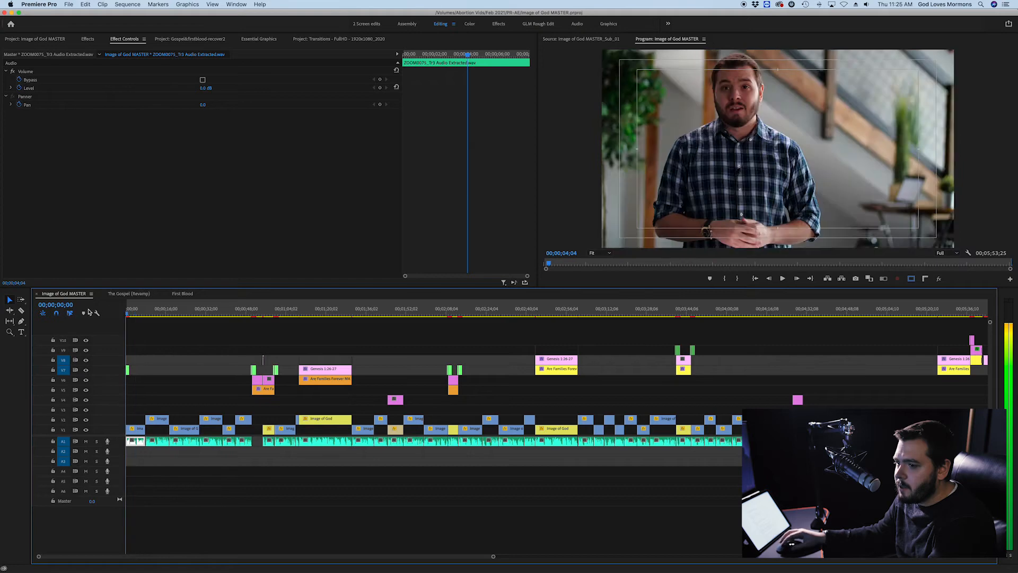
Make A3 the only targeted audio track and paste the three music clips at the start of the sequence.
{"action": "left_click", "coordinate": [63, 442]}
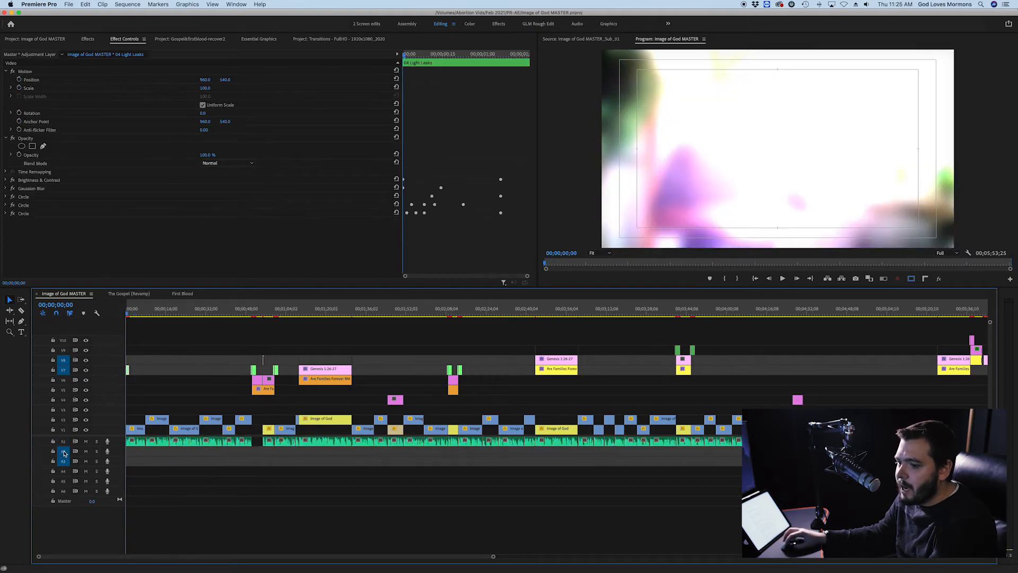
{"action": "left_click", "coordinate": [63, 452]}
{"action": "left_click", "coordinate": [64, 443]}
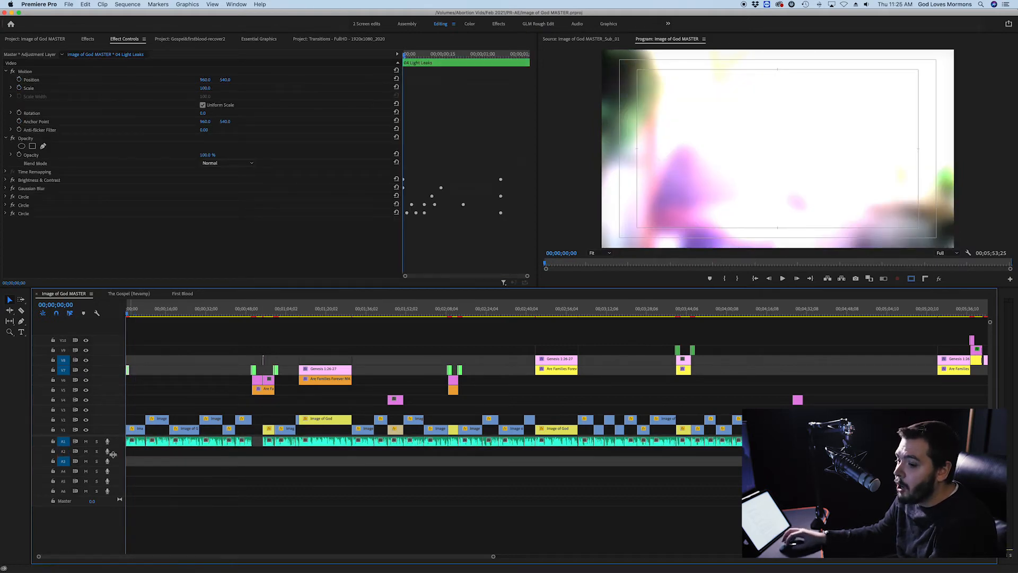
{"action": "left_click", "coordinate": [64, 442]}
{"action": "key", "text": "super+v"}
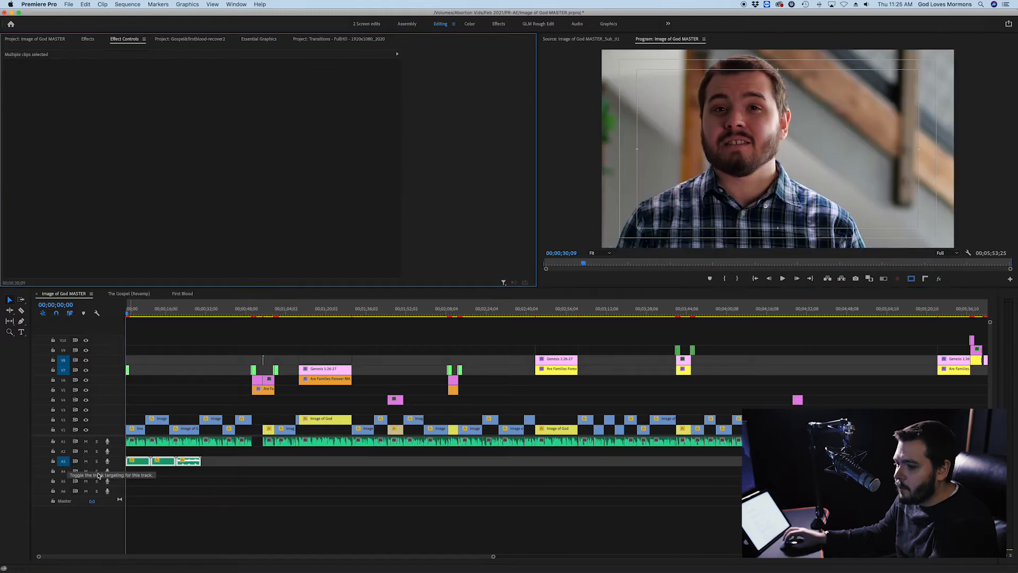
Select the first music clip on A3 and inspect its volume Level keyframes with the playhead at 00;00;05;25.
{"action": "key", "text": "="}
{"action": "key", "text": "="}
{"action": "key", "text": "="}
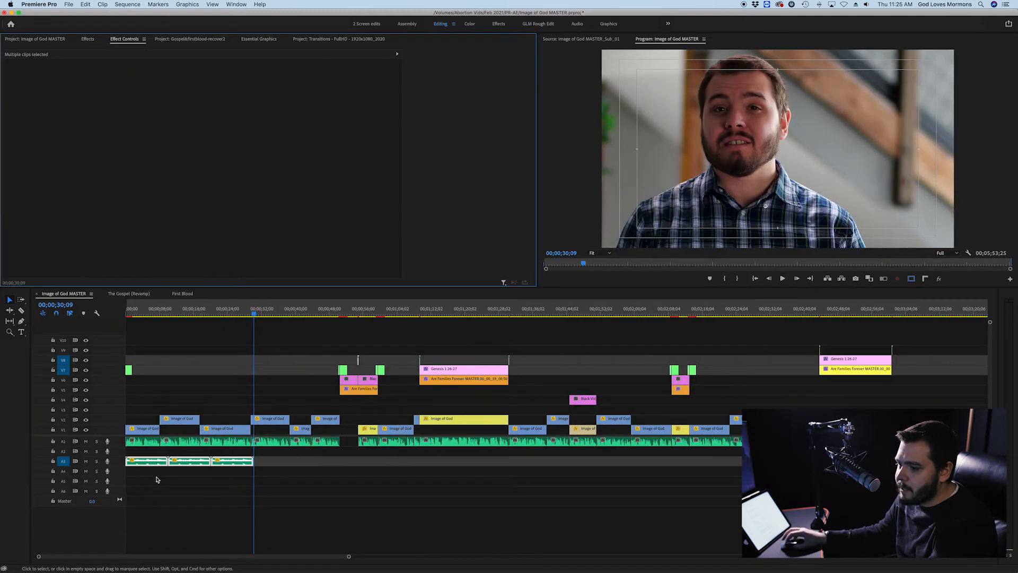
{"action": "left_click", "coordinate": [152, 316]}
{"action": "left_click", "coordinate": [152, 462]}
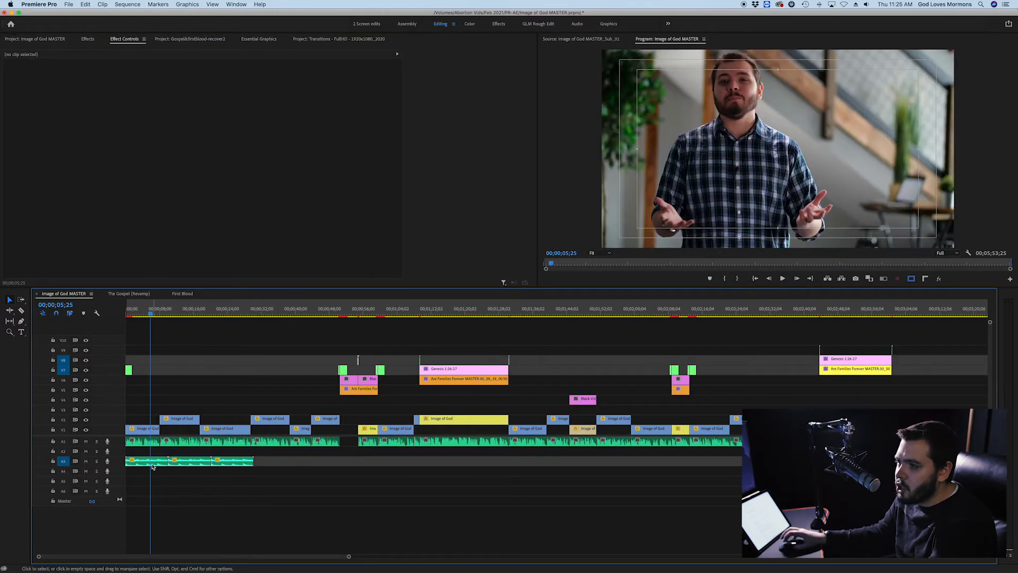
{"action": "left_click", "coordinate": [32, 90]}
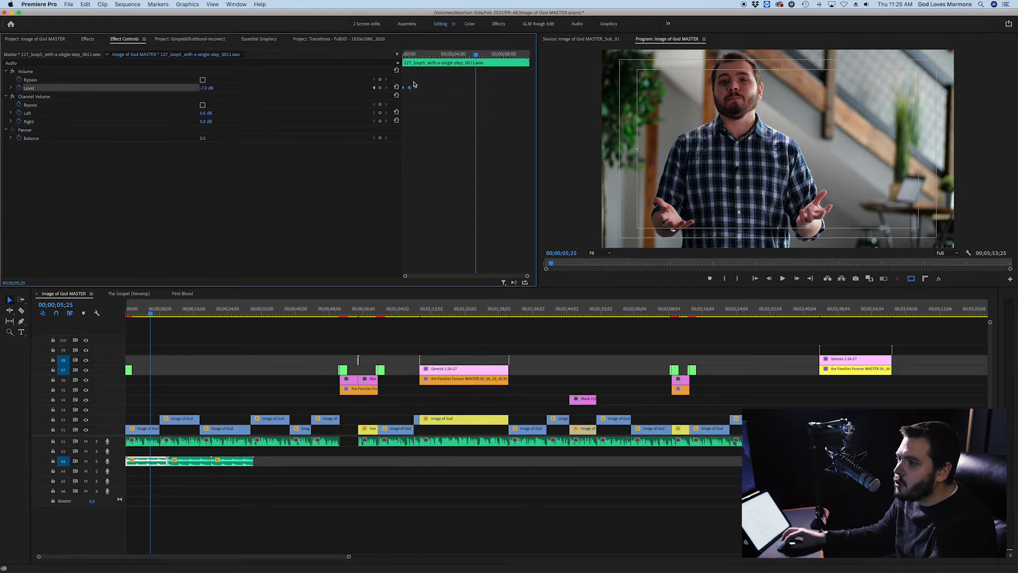
Examine the first music clip's volume fade between its Level keyframes at 00;00;00;00 and 00;00;00;18.
{"action": "left_click_drag", "start_coordinate": [527, 277], "coordinate": [530, 276]}
{"action": "mouse_move", "coordinate": [407, 278]}
{"action": "left_mouse_down"}
{"action": "mouse_move", "coordinate": [467, 279]}
{"action": "mouse_move", "coordinate": [403, 279]}
{"action": "left_mouse_up"}
{"action": "left_click_drag", "start_coordinate": [416, 58], "coordinate": [442, 55]}
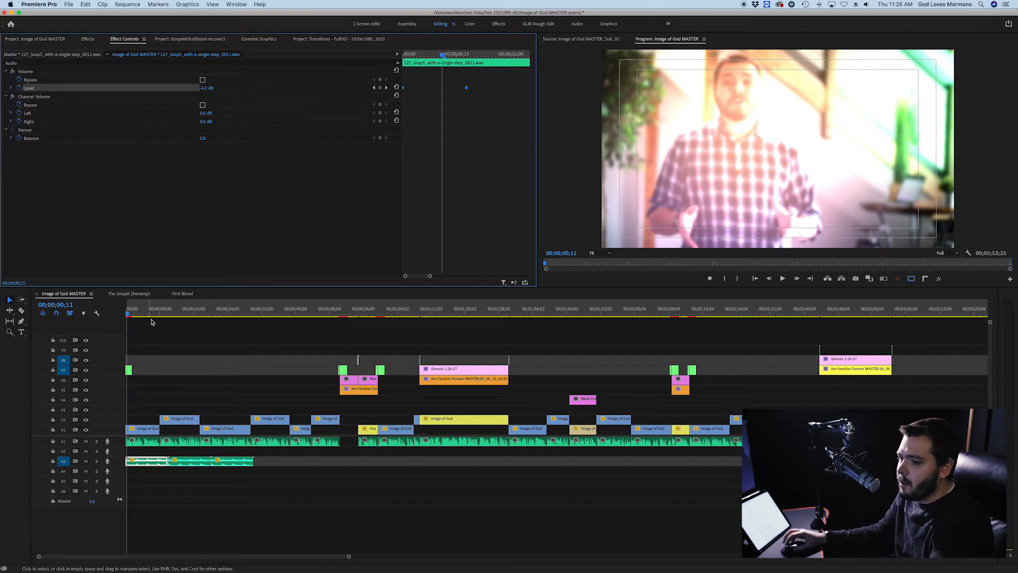
{"action": "scroll", "coordinate": [173, 346], "scroll_direction": "up", "scroll_amount": 3}
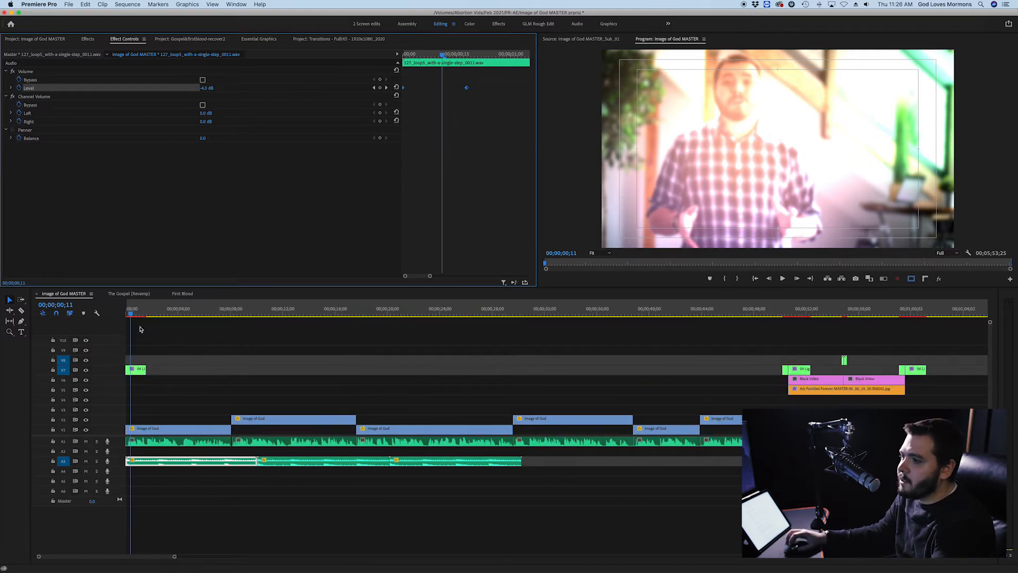
{"action": "left_click_drag", "start_coordinate": [443, 54], "coordinate": [404, 57]}
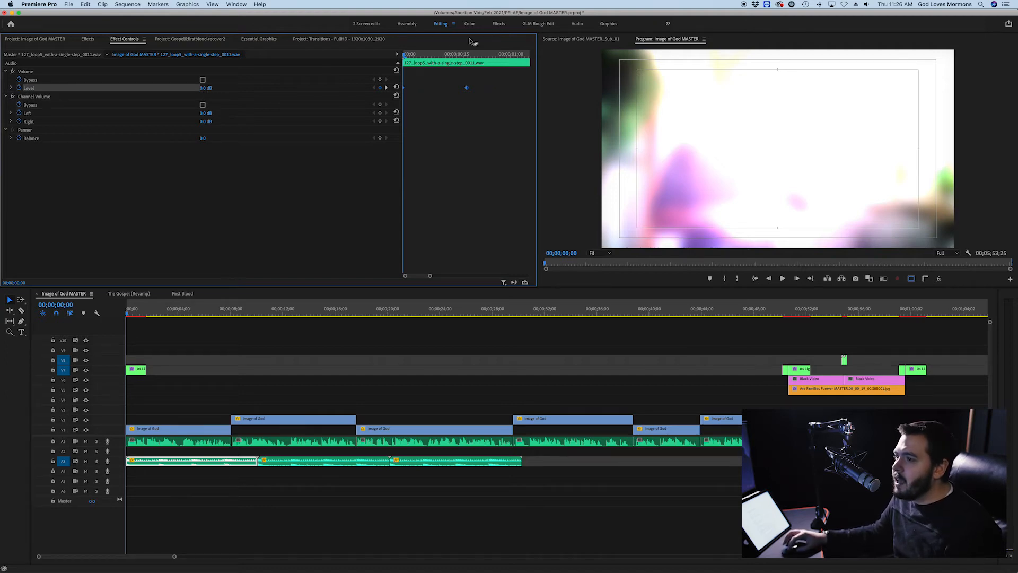
{"action": "left_click_drag", "start_coordinate": [410, 57], "coordinate": [469, 60]}
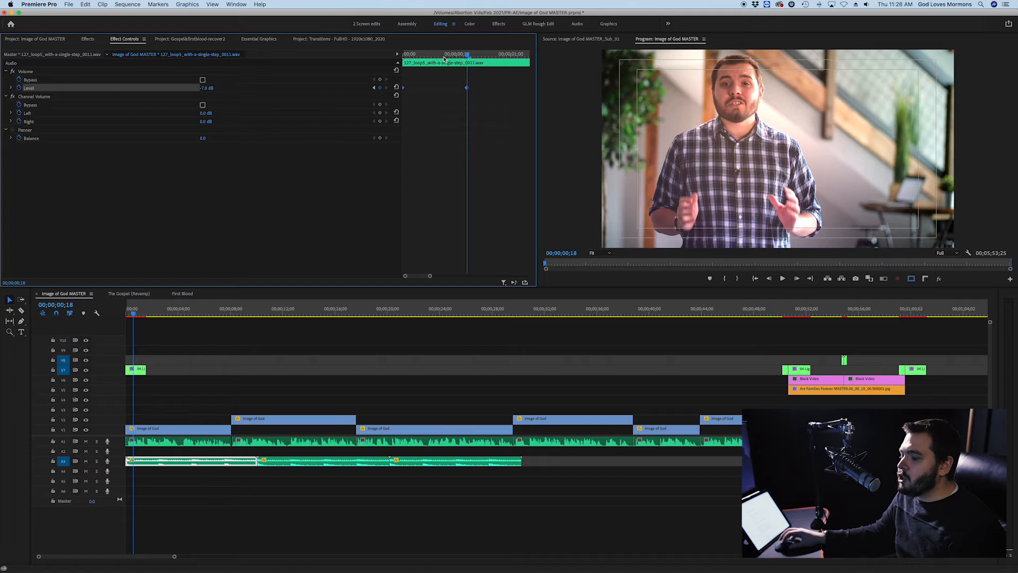
{"action": "left_click", "coordinate": [248, 374]}
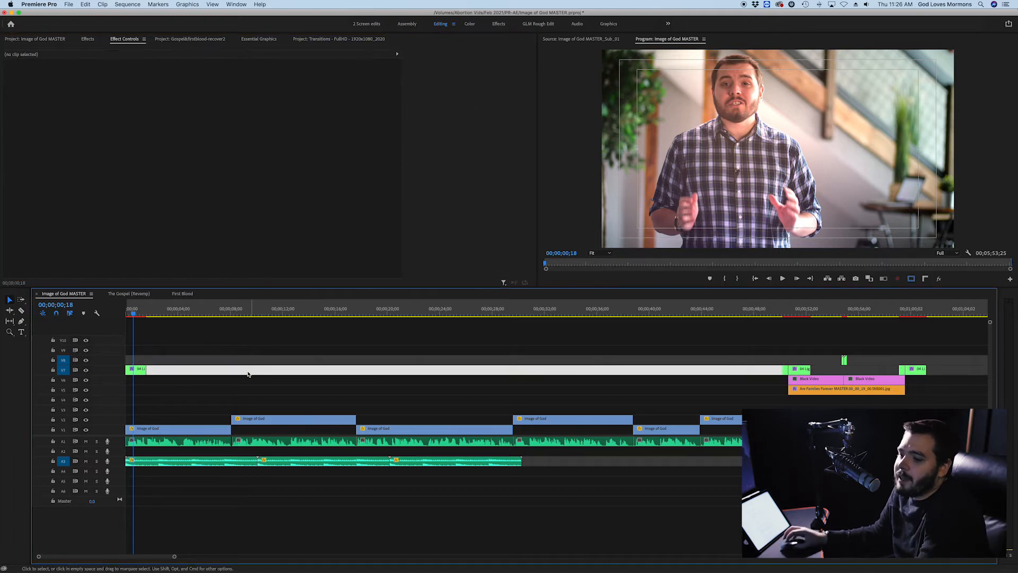
Turn Level animation on and back off for the second music clip at 00;00;12;07, deleting the added keyframe.
{"action": "left_click_drag", "start_coordinate": [162, 314], "coordinate": [286, 322]}
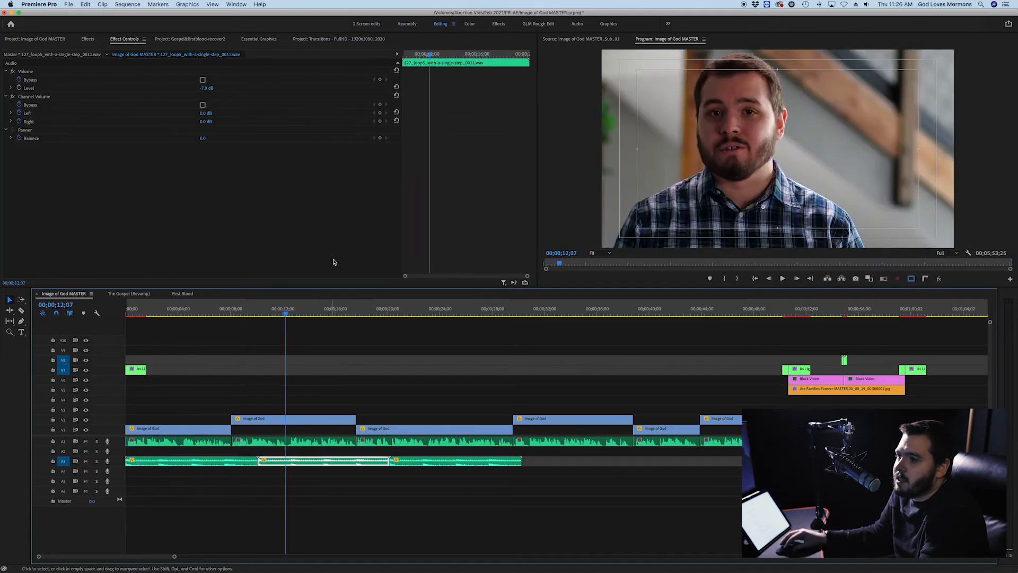
{"action": "left_click", "coordinate": [26, 91]}
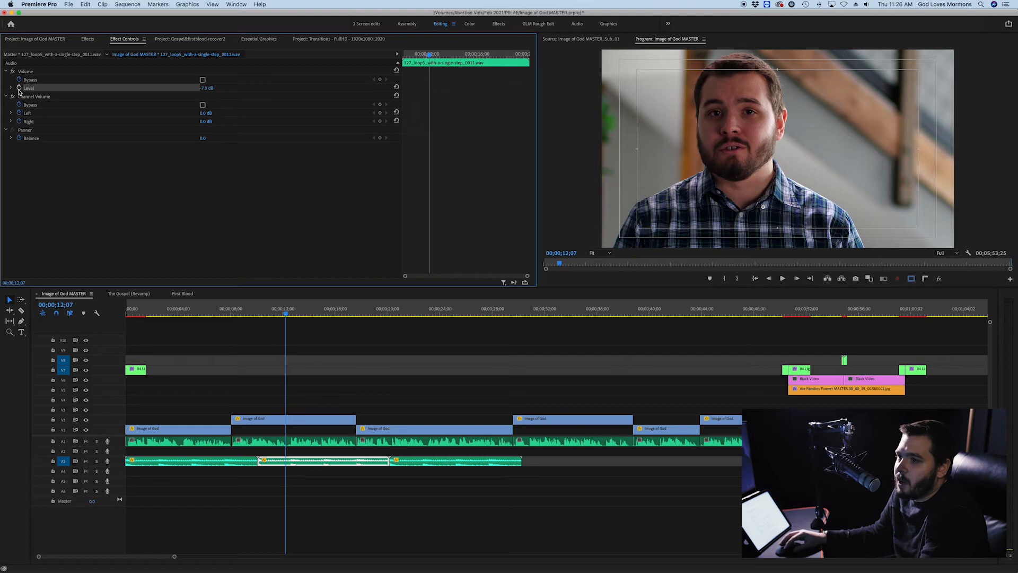
{"action": "left_click", "coordinate": [19, 88]}
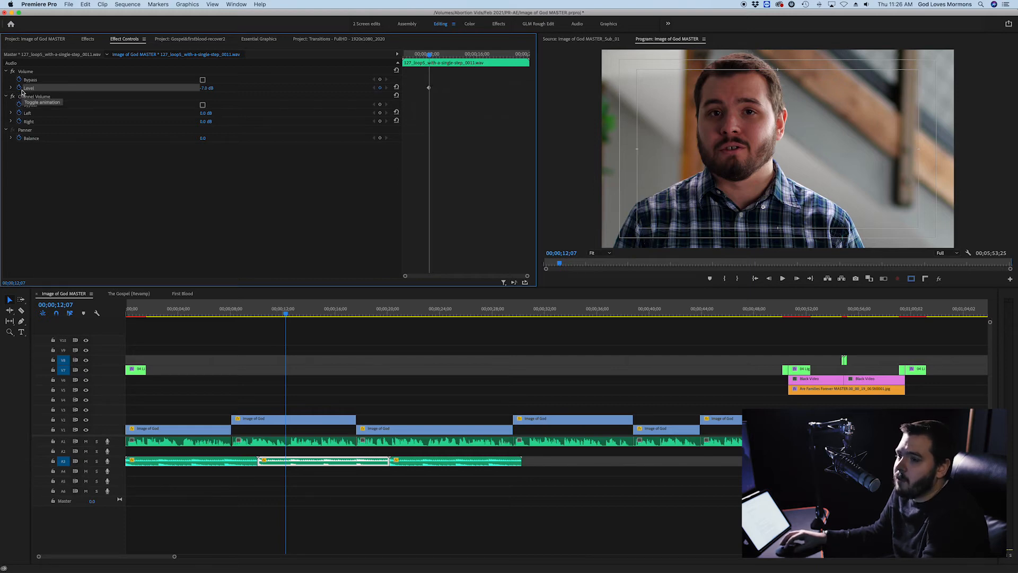
{"action": "left_click", "coordinate": [19, 88]}
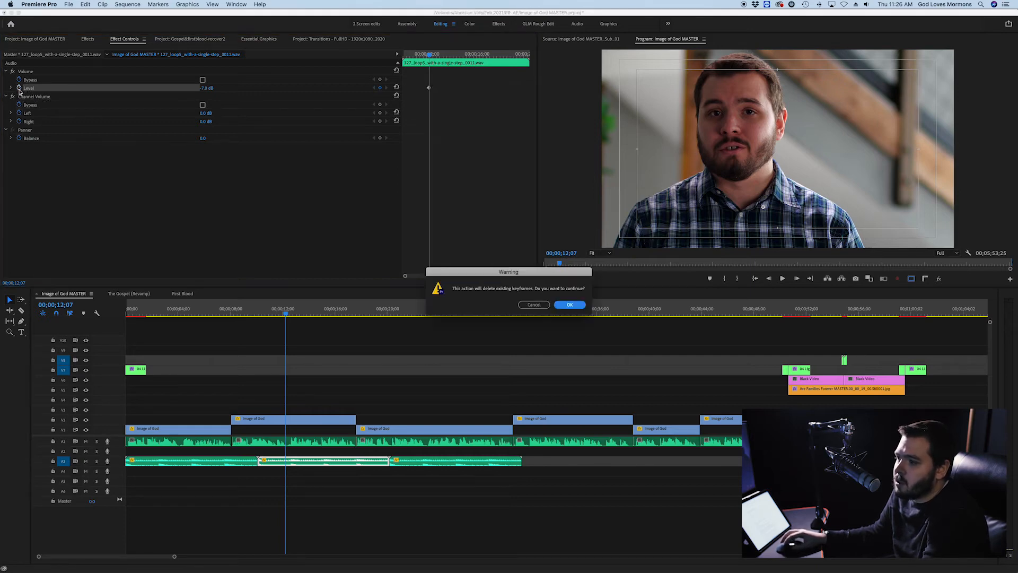
{"action": "left_click", "coordinate": [570, 306]}
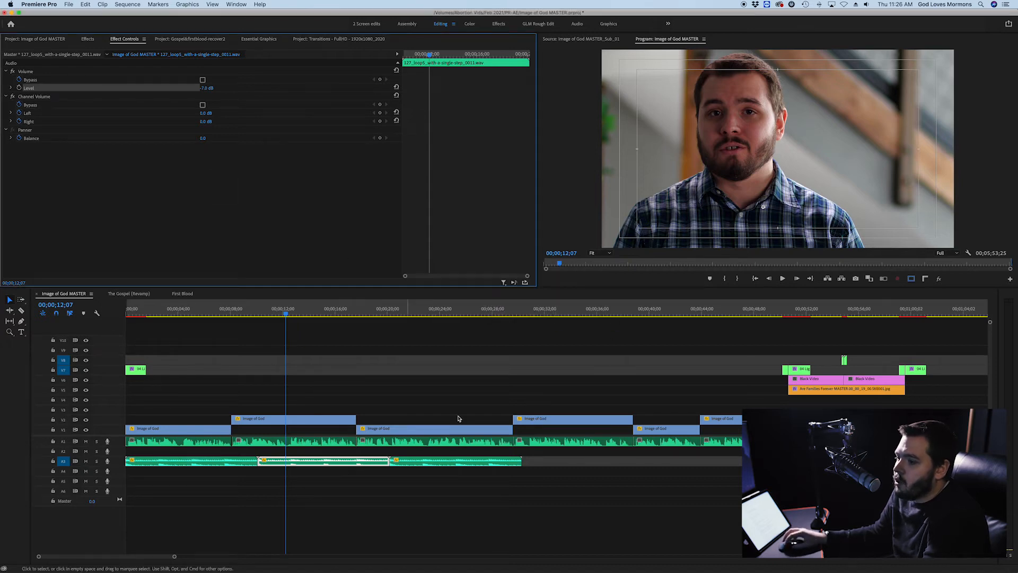
Select the third music clip on A3 and place the playhead at its end, 00;00;30;09.
{"action": "left_click", "coordinate": [423, 313]}
{"action": "left_click", "coordinate": [441, 462]}
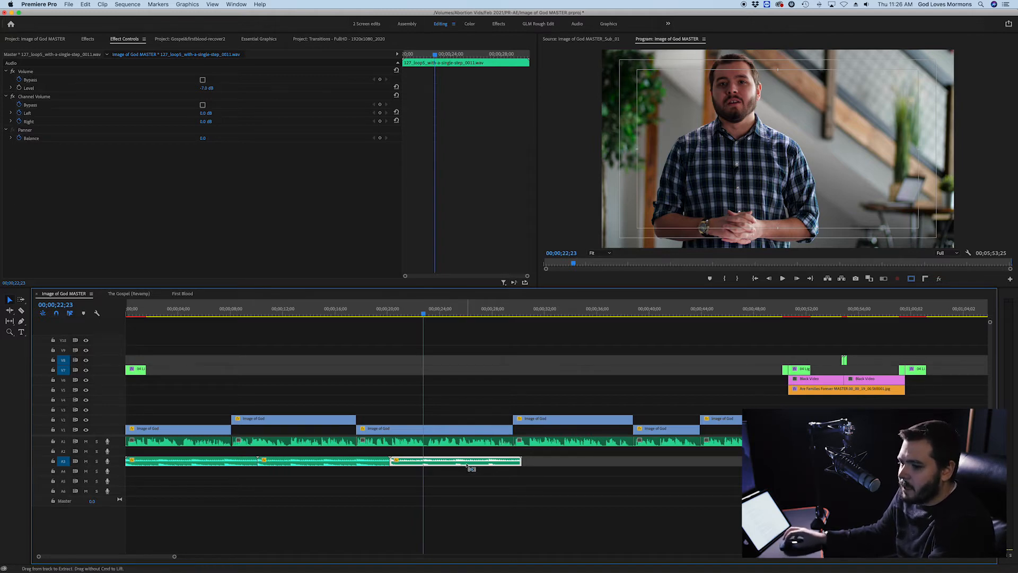
{"action": "left_click", "coordinate": [522, 312]}
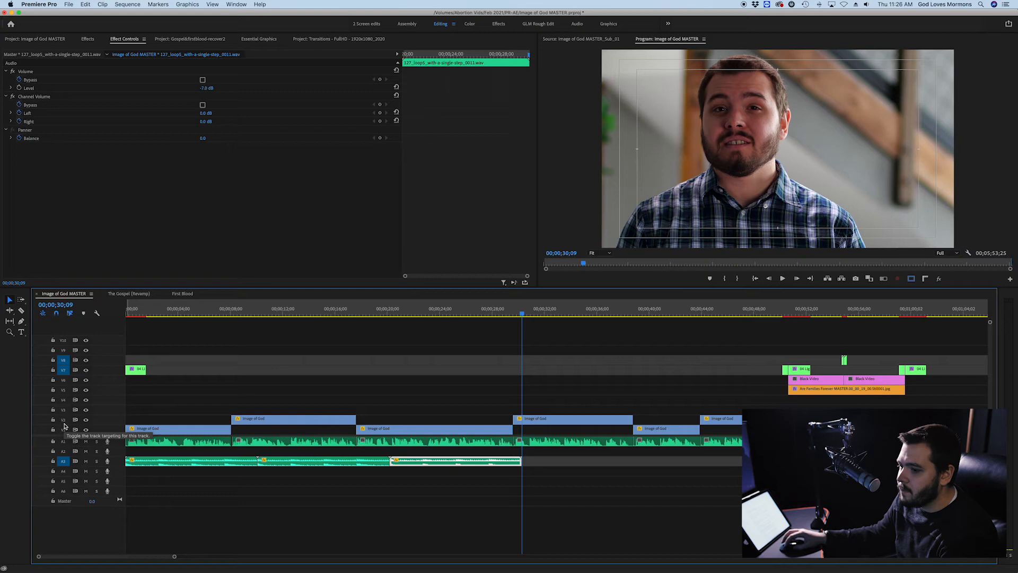
Temporarily target V2 to jump the playhead to that track's next edit point at 00;00;38;24.
{"action": "left_click", "coordinate": [63, 420]}
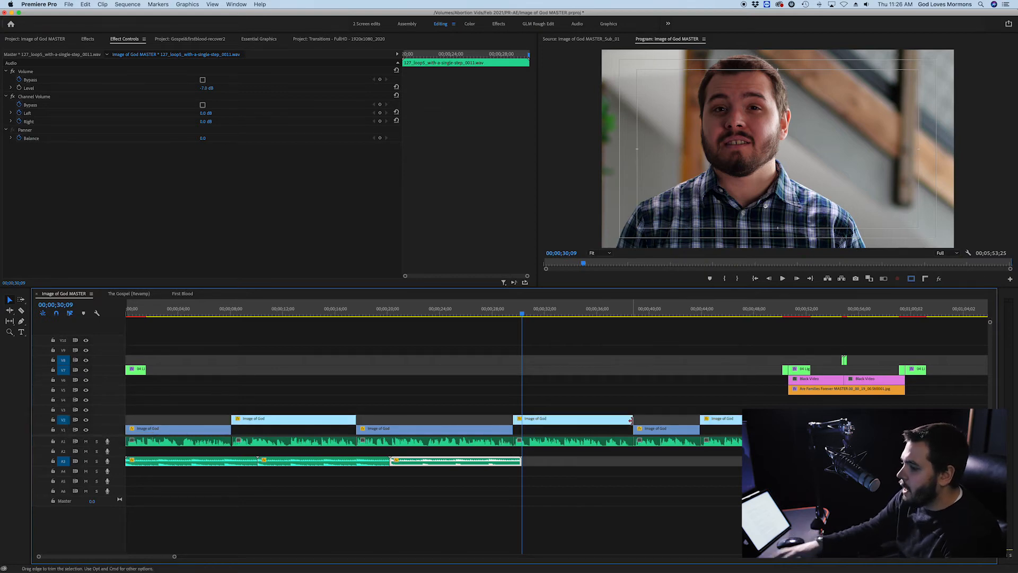
{"action": "key", "text": "Down"}
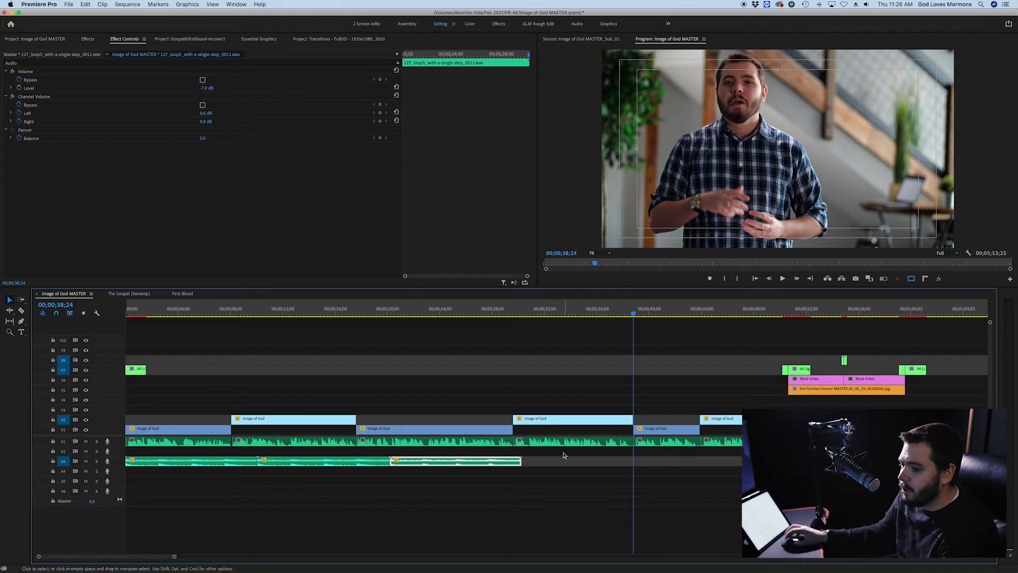
{"action": "left_click", "coordinate": [64, 420]}
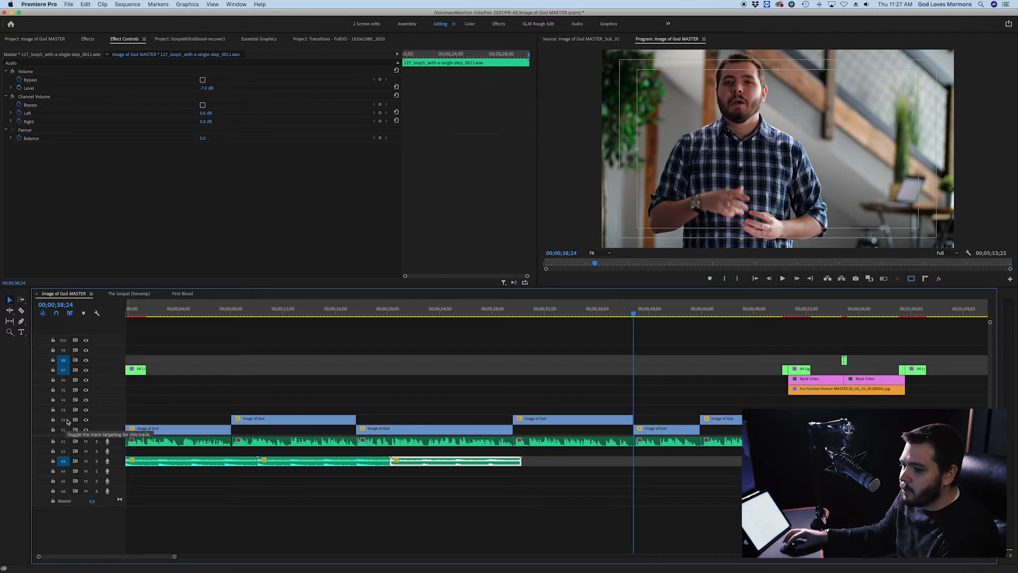
Untarget V7 and V8, and step through the A3 edit points to the end of the music at 00;00;30;09.
{"action": "left_click", "coordinate": [63, 369]}
{"action": "left_click", "coordinate": [64, 360]}
{"action": "key", "text": "Up"}
{"action": "key", "text": "Up"}
{"action": "key", "text": "Up"}
{"action": "key", "text": "Down"}
{"action": "key", "text": "Down"}
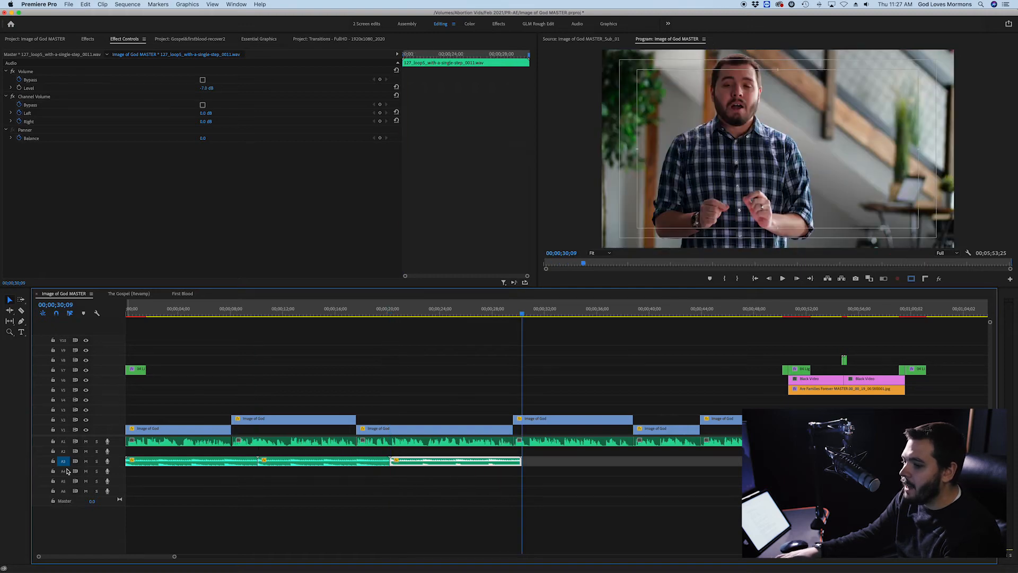
{"action": "key", "text": "Up"}
{"action": "key", "text": "Up"}
{"action": "key", "text": "Down"}
{"action": "key", "text": "Down"}
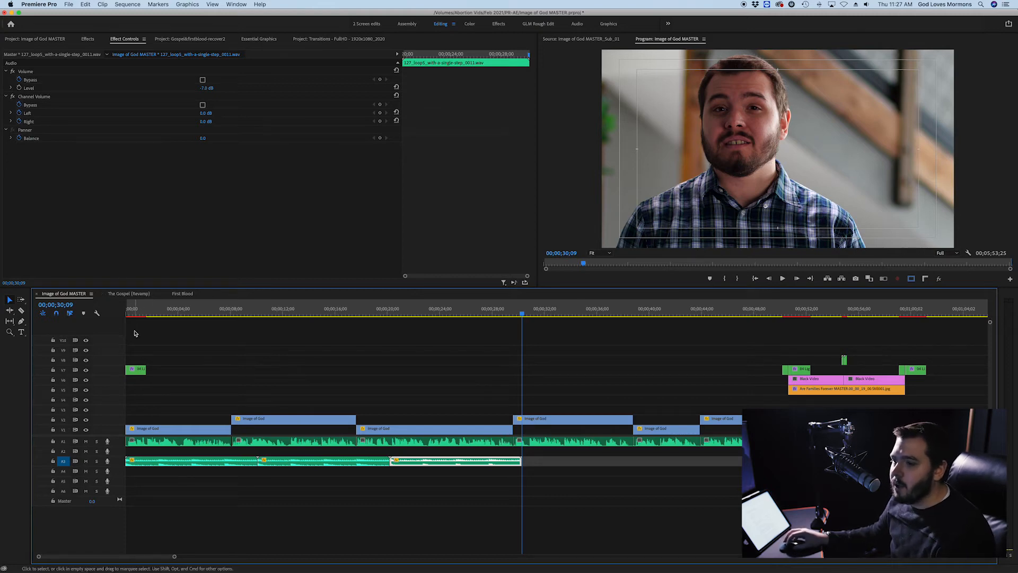
Switch the Image of God MASTER timeline to audio time units.
{"action": "left_click", "coordinate": [91, 297]}
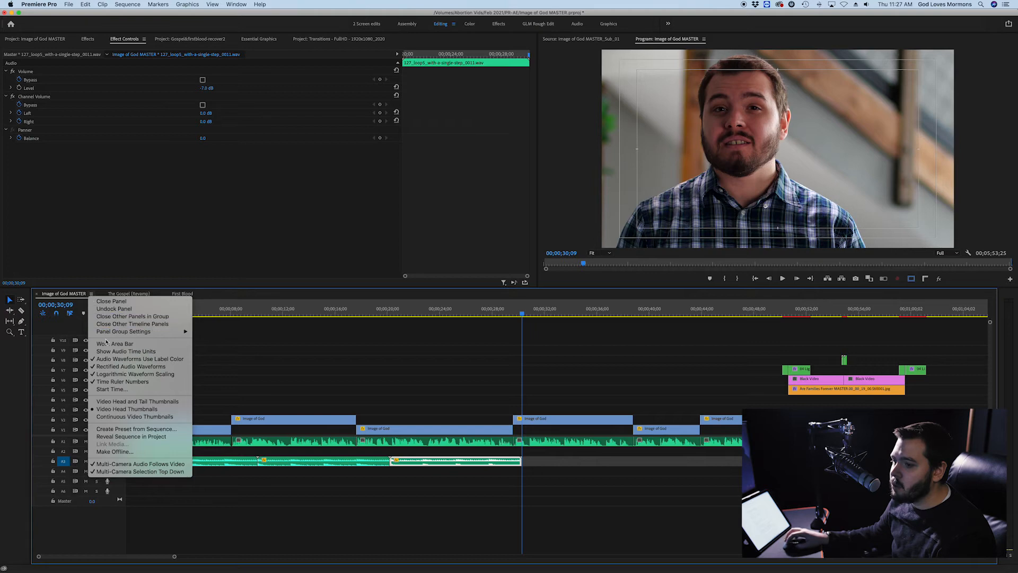
{"action": "left_click", "coordinate": [116, 352]}
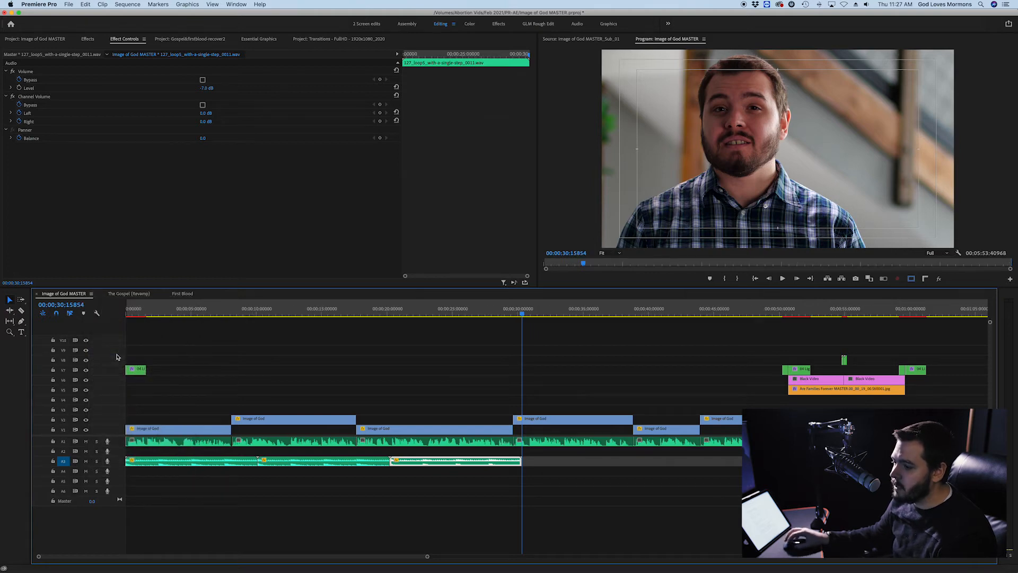
{"action": "left_click", "coordinate": [427, 499]}
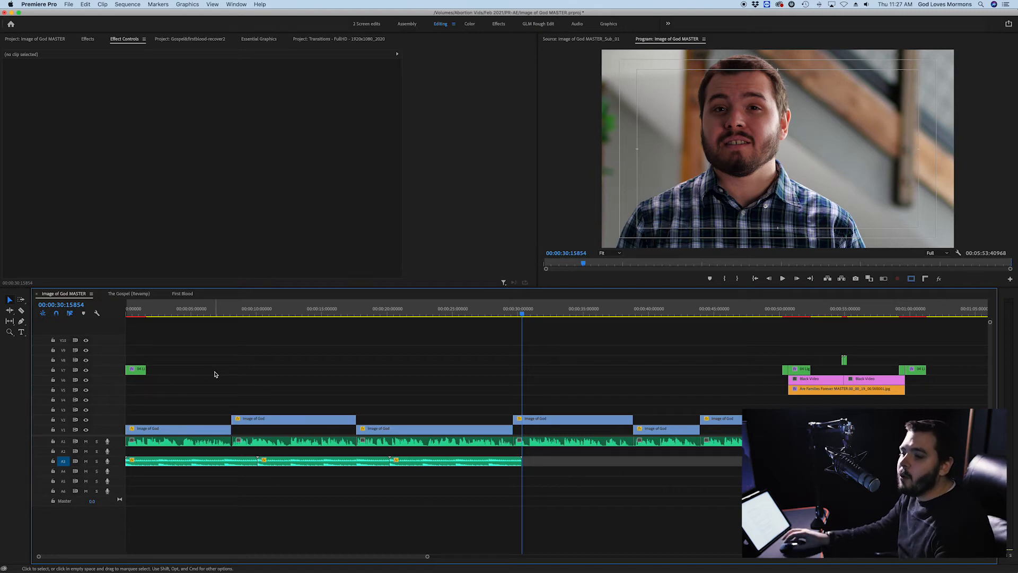
{"action": "left_click", "coordinate": [91, 294]}
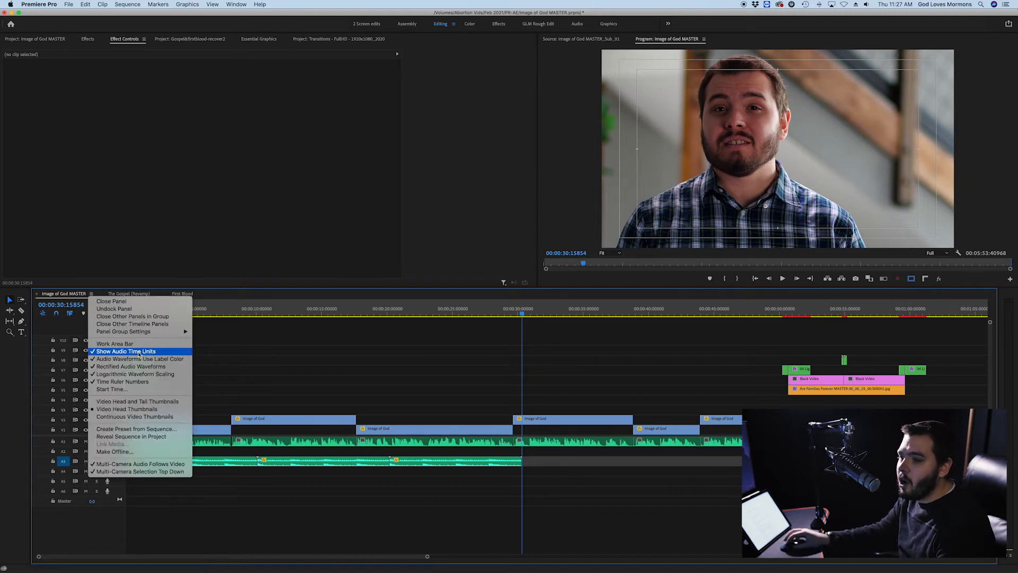
{"action": "left_click", "coordinate": [390, 410]}
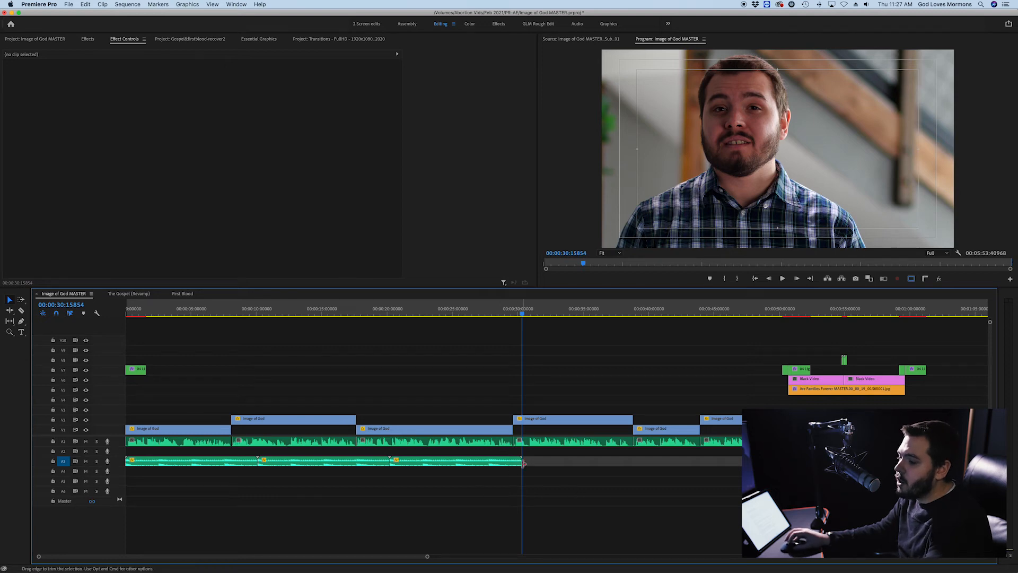
Copy the last 127_loop5_with-a-single-step_0011.wav clip on A3 and paste it three times from 00:00:30:15854.
{"action": "key", "text": "equal"}
{"action": "key", "text": "equal"}
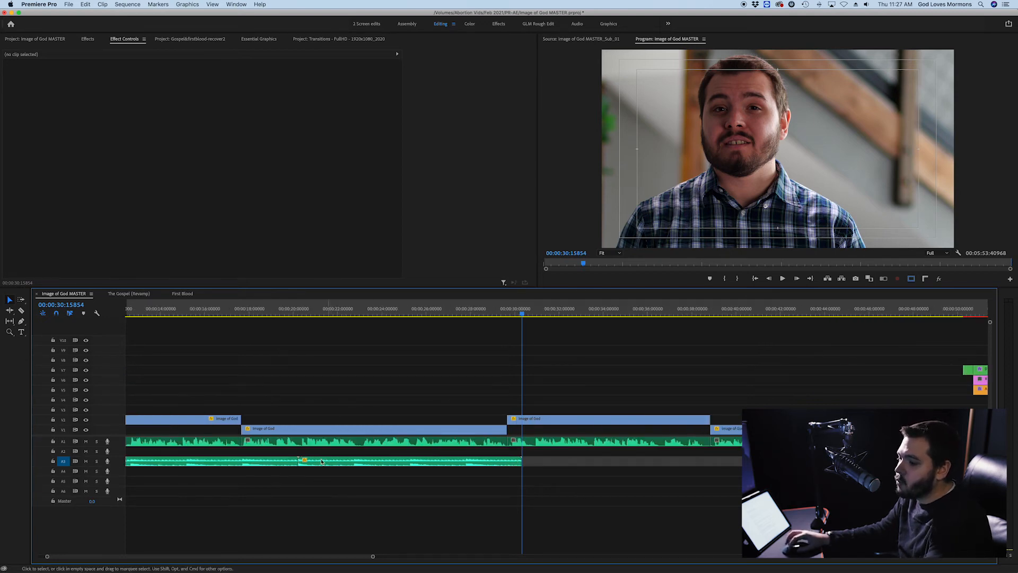
{"action": "left_click", "coordinate": [315, 462]}
{"action": "left_click", "coordinate": [478, 481]}
{"action": "left_click", "coordinate": [476, 467]}
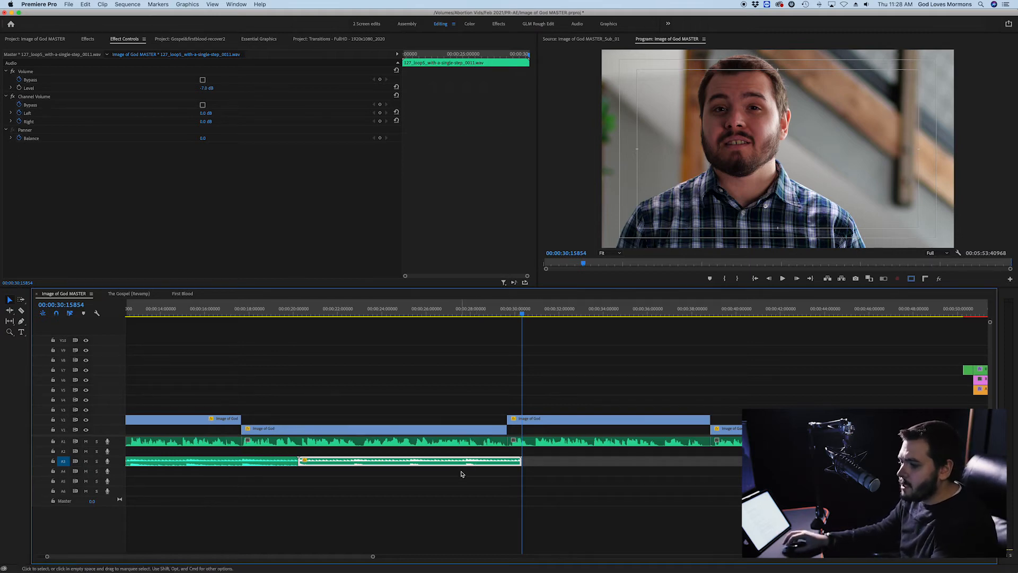
{"action": "scroll", "coordinate": [460, 474], "scroll_direction": "down", "scroll_amount": 2}
{"action": "key", "text": "super+v"}
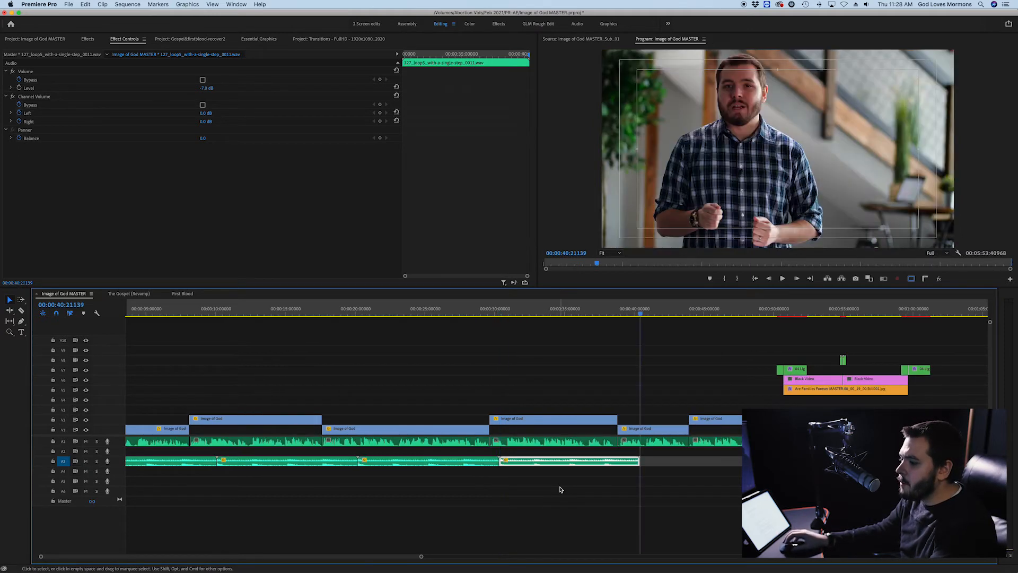
{"action": "key", "text": "super+v"}
{"action": "key", "text": "super+v"}
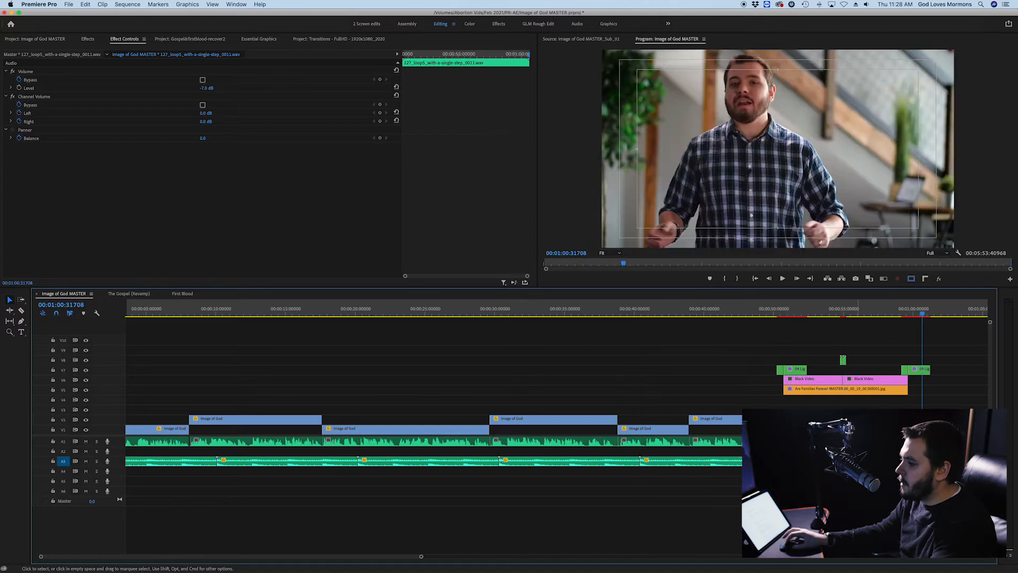
Copy 127_loop2_with-a-single-step_0011.wav from First Blood and place it on A4 of Image of God MASTER, directly beneath the last A3 music clip.
{"action": "scroll", "coordinate": [718, 466], "scroll_direction": "right", "scroll_amount": 1}
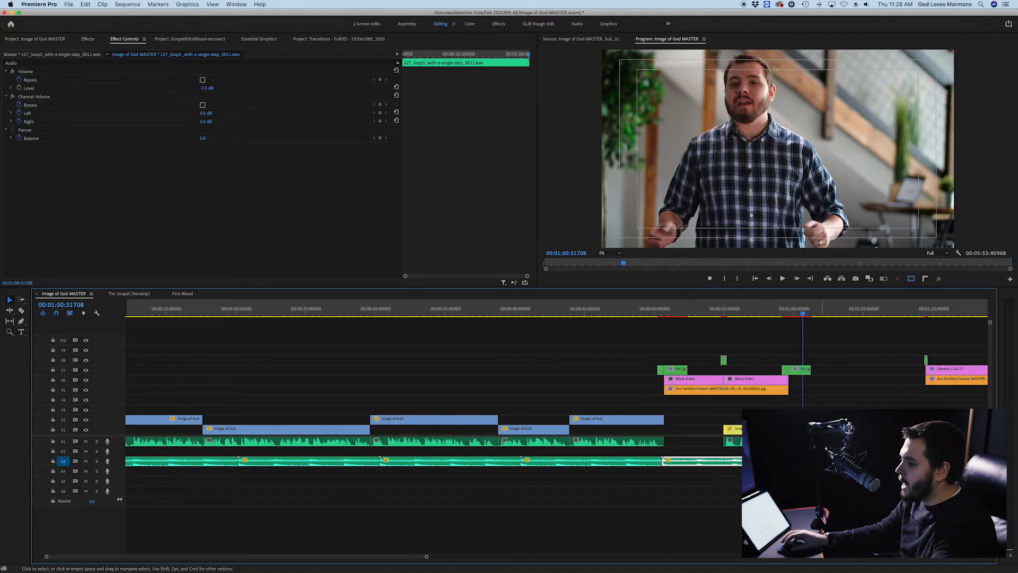
{"action": "left_click", "coordinate": [184, 293]}
{"action": "scroll", "coordinate": [601, 502], "scroll_direction": "right", "scroll_amount": 5}
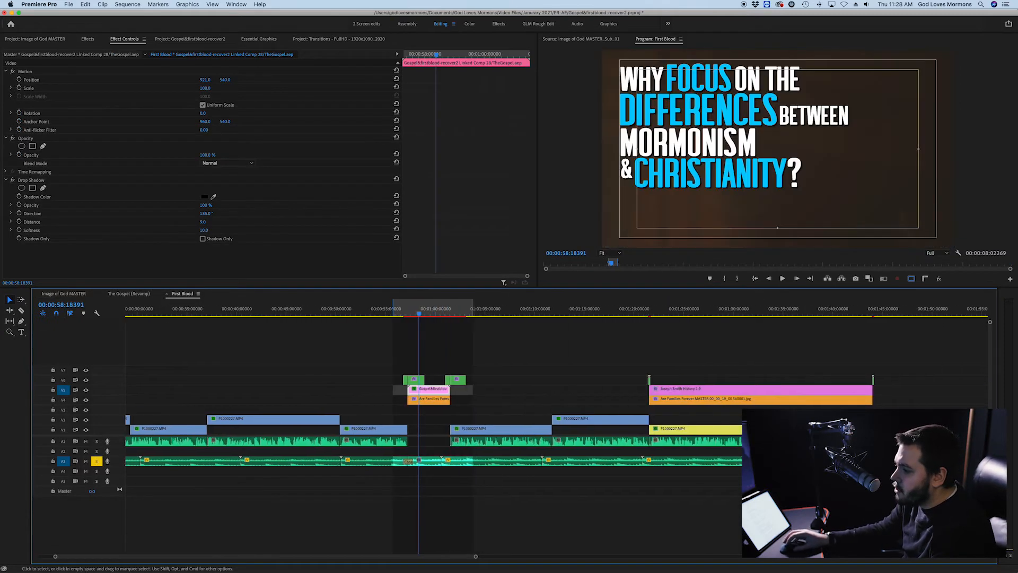
{"action": "left_click", "coordinate": [582, 460]}
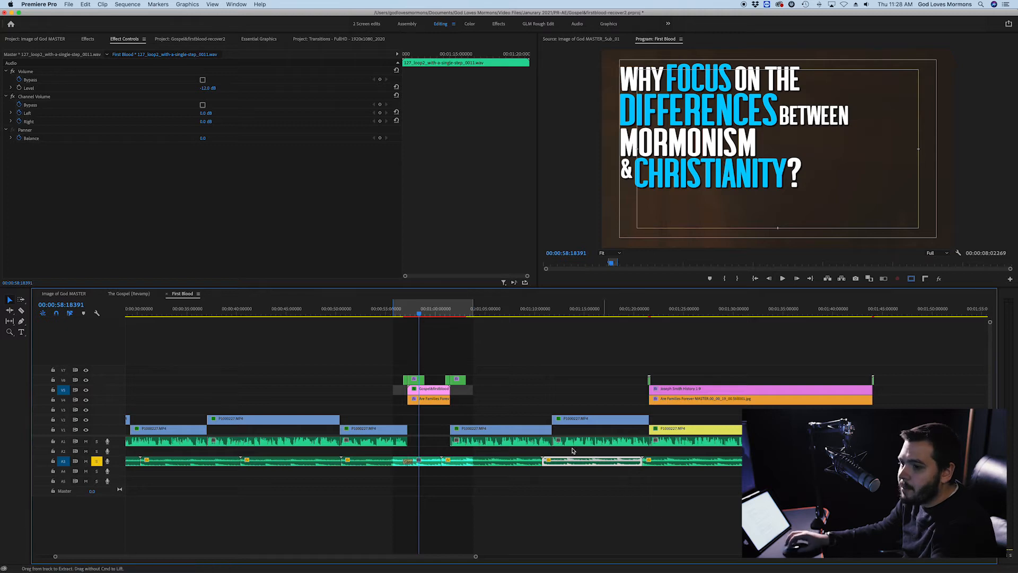
{"action": "left_click", "coordinate": [64, 294]}
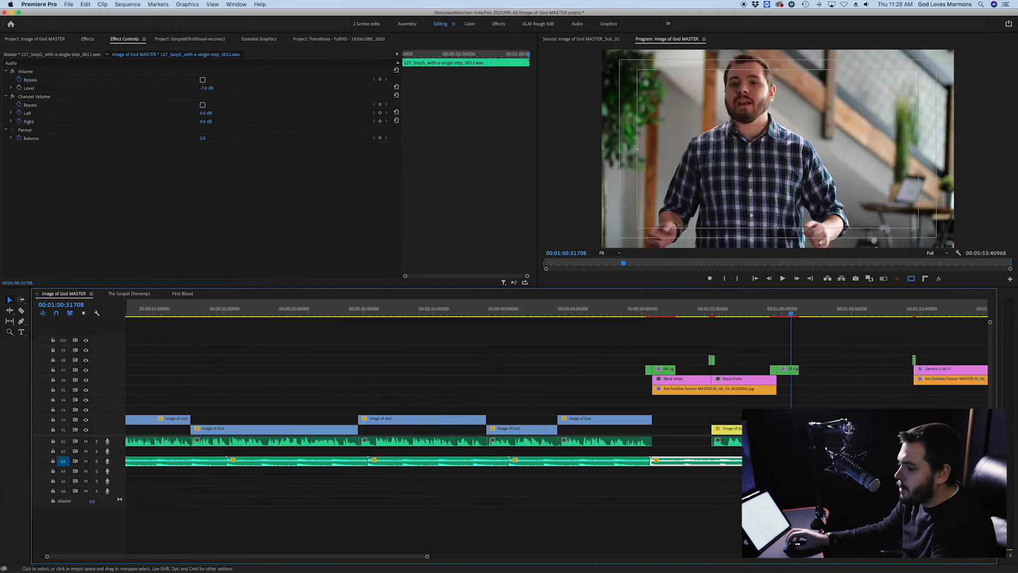
{"action": "scroll", "coordinate": [761, 461], "scroll_direction": "right", "scroll_amount": 1}
{"action": "left_click", "coordinate": [761, 461]}
{"action": "key", "text": "Down"}
{"action": "left_click_drag", "start_coordinate": [761, 461], "coordinate": [638, 471]}
Cut the overlapping music clips on A3 and A4 at about 00:00:53, leaving the Black Video above uncut.
{"action": "left_click", "coordinate": [589, 313]}
{"action": "left_click", "coordinate": [583, 461]}
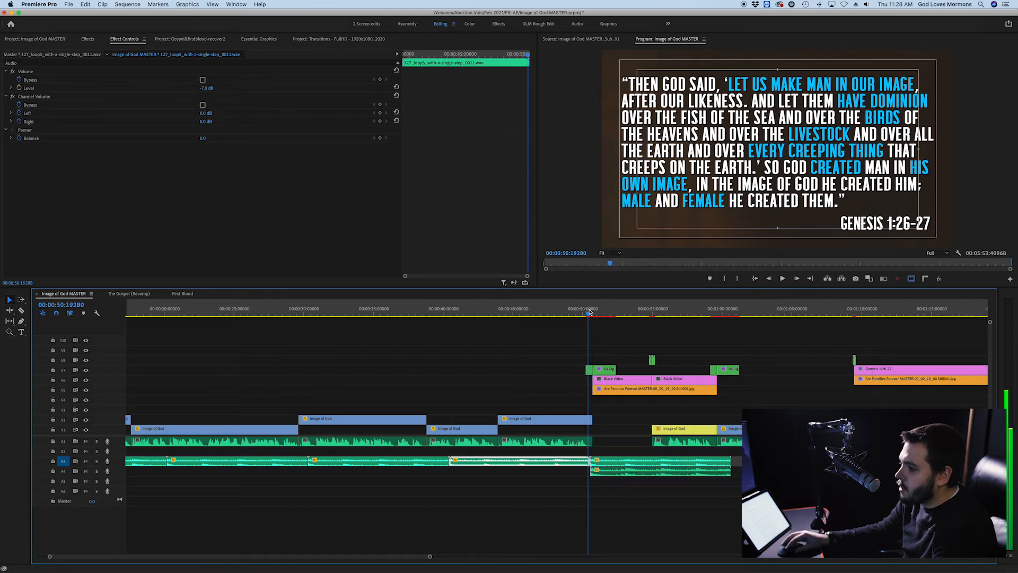
{"action": "scroll", "coordinate": [589, 452], "scroll_direction": "up", "scroll_amount": 3}
{"action": "scroll", "coordinate": [589, 451], "scroll_direction": "up", "scroll_amount": 1}
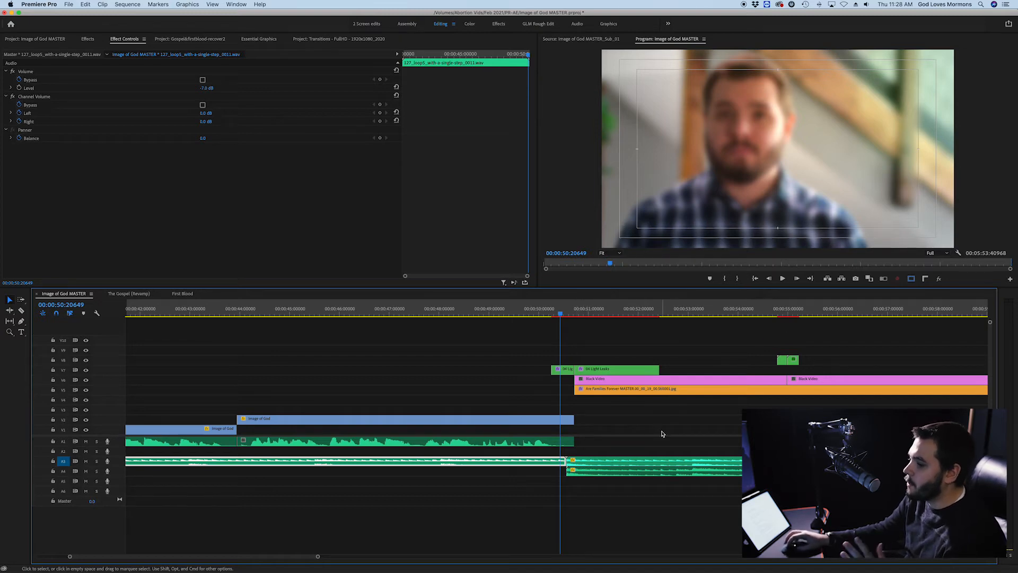
{"action": "left_click", "coordinate": [697, 350]}
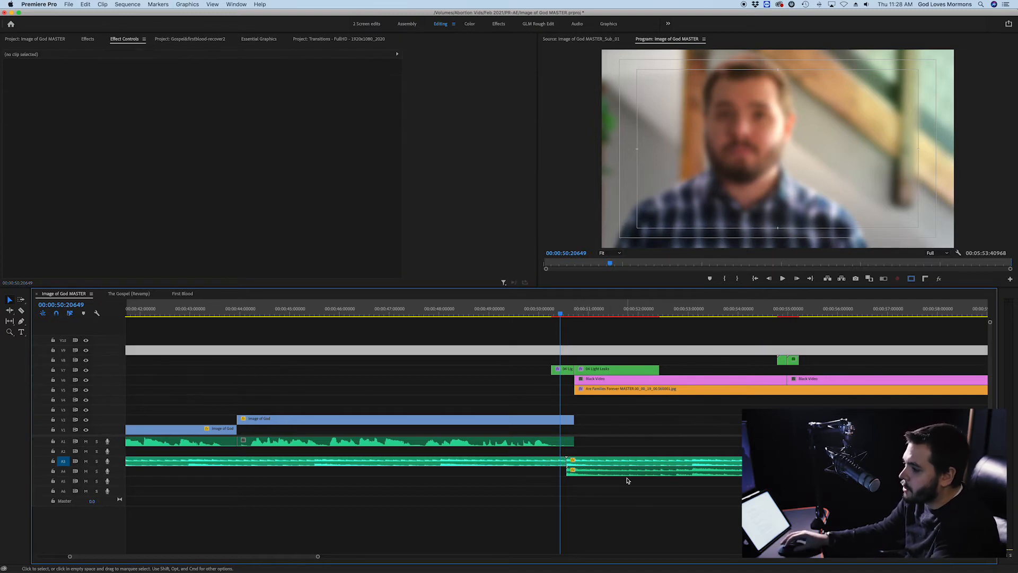
{"action": "left_click", "coordinate": [684, 381]}
{"action": "key", "text": "c"}
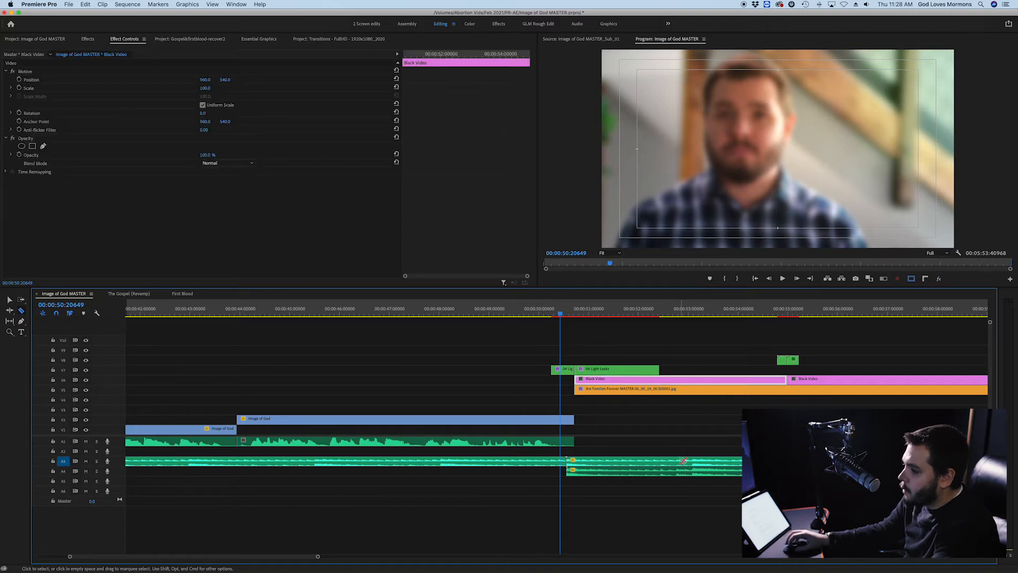
{"action": "left_click", "coordinate": [685, 461], "text": "shift"}
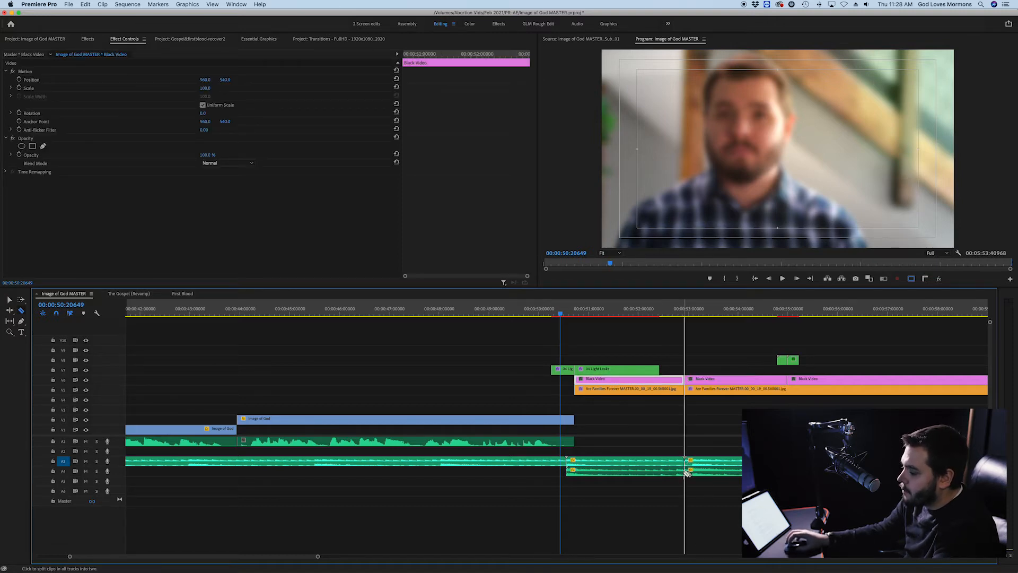
{"action": "key", "text": "super+z"}
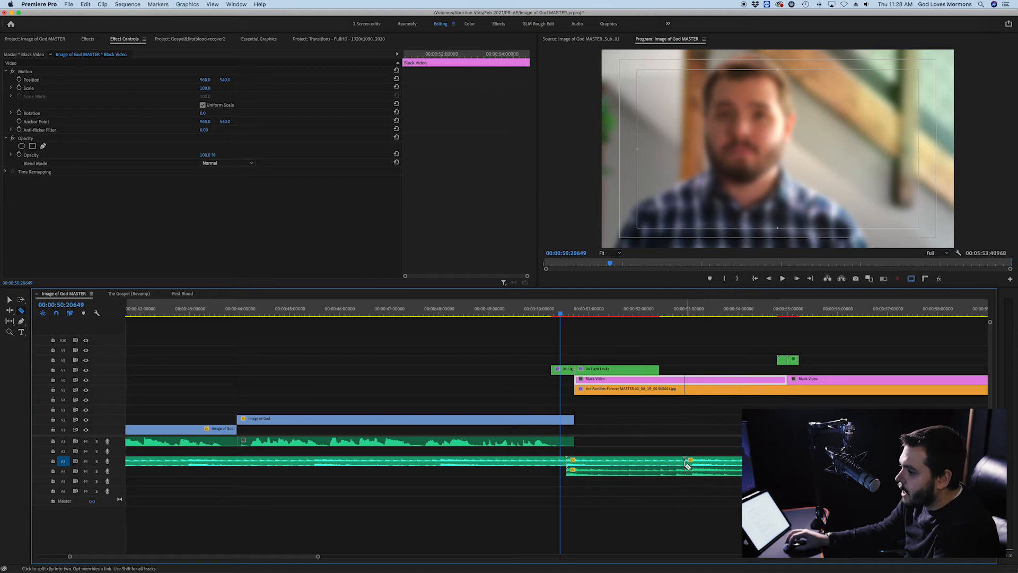
Delete the A4 piece before the cut and the A3 piece after it, and move the remaining loop2 piece up to A3.
{"action": "key", "text": "v"}
{"action": "left_click", "coordinate": [668, 472]}
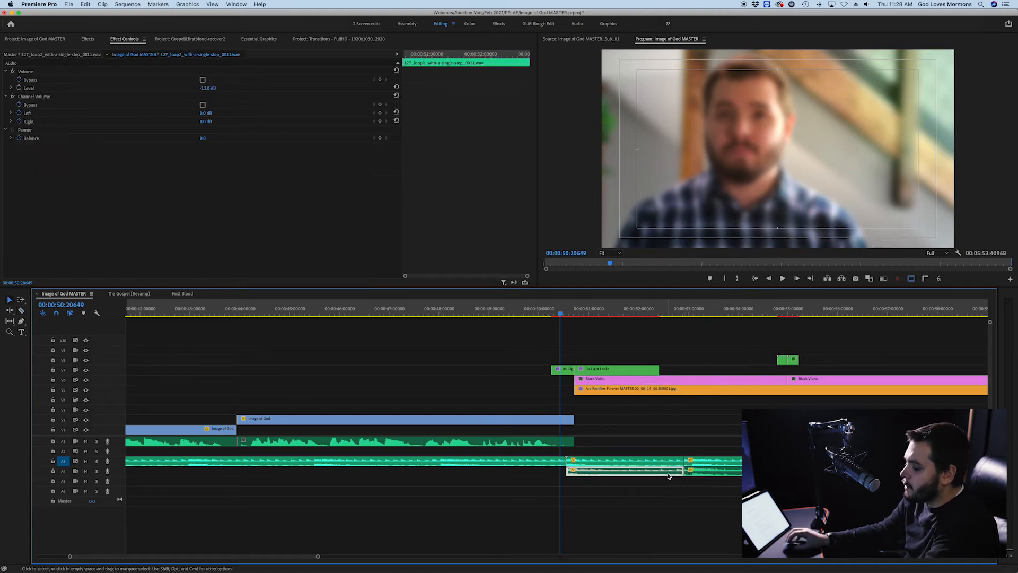
{"action": "key", "text": "Delete"}
{"action": "left_click", "coordinate": [735, 461]}
{"action": "key", "text": "Delete"}
{"action": "left_click_drag", "start_coordinate": [704, 473], "coordinate": [703, 461]}
Apply the default audio transition at the cut between the loop5 and loop2 clips on A3.
{"action": "right_click", "coordinate": [685, 462]}
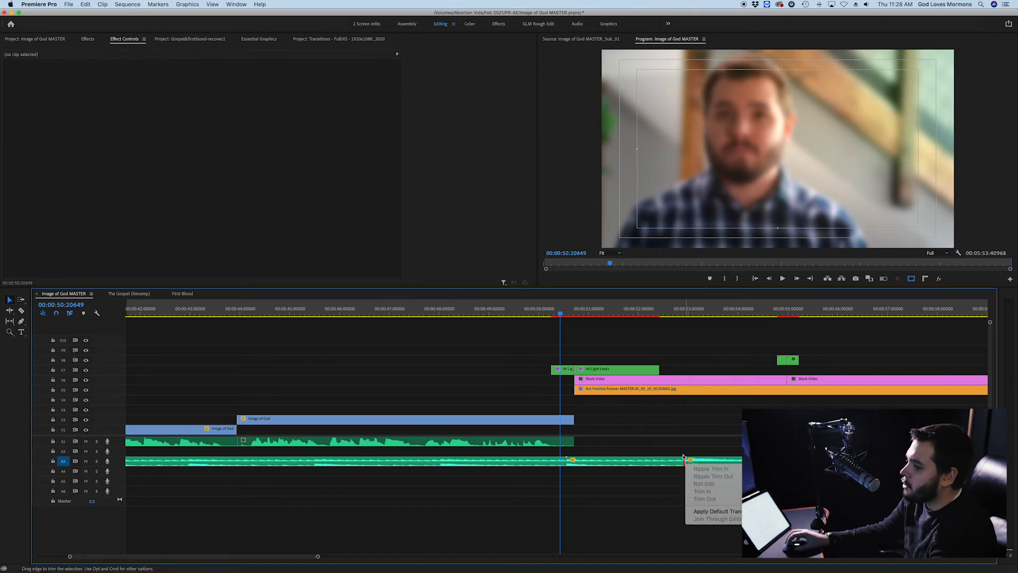
{"action": "left_click", "coordinate": [716, 512]}
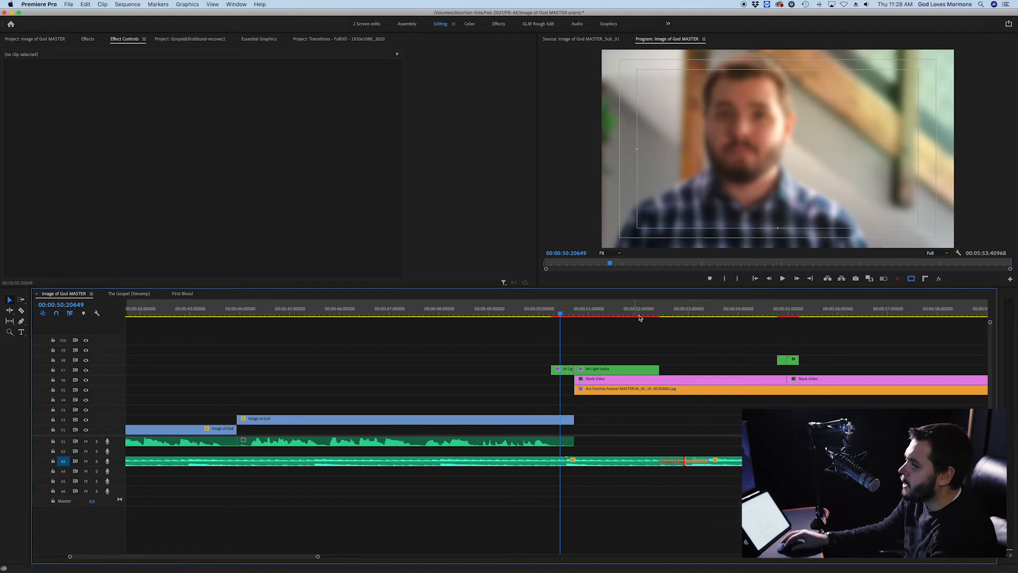
{"action": "left_click", "coordinate": [639, 317]}
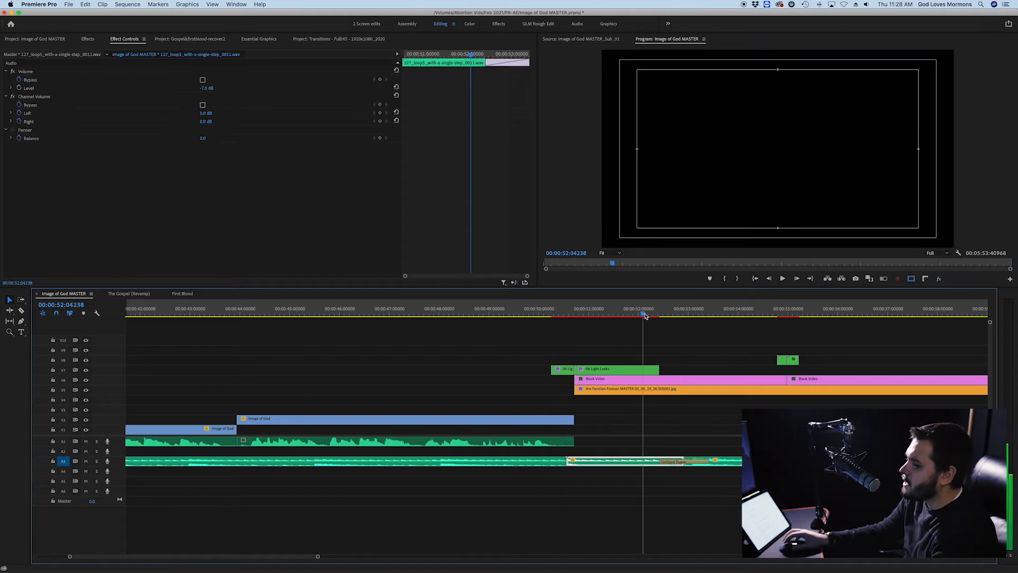
Review the music transition on A3 by playing and scrubbing across the Black Video section, and compare both clips' volume levels.
{"action": "scroll", "coordinate": [713, 445], "scroll_direction": "down", "scroll_amount": 5}
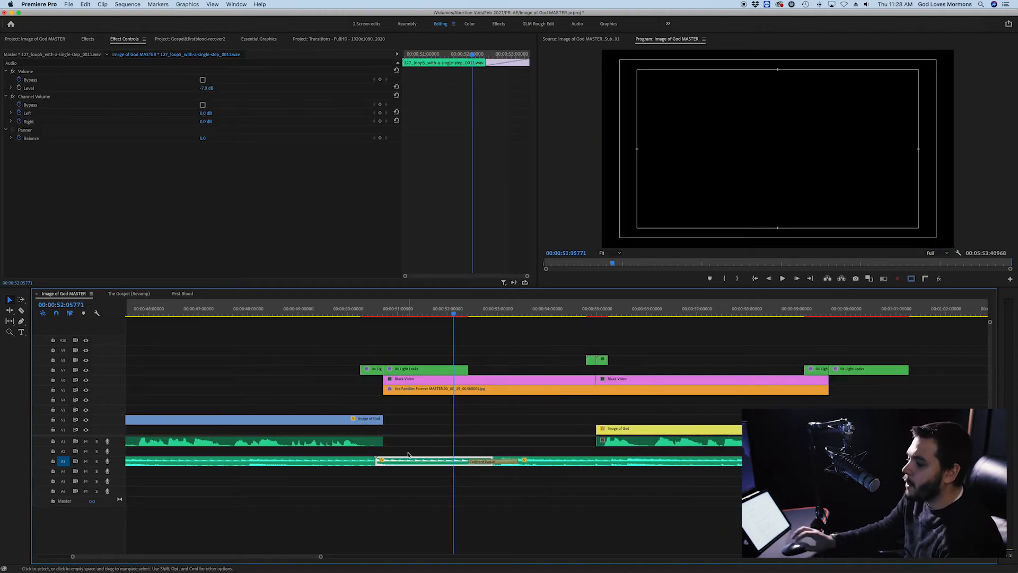
{"action": "left_click", "coordinate": [525, 461]}
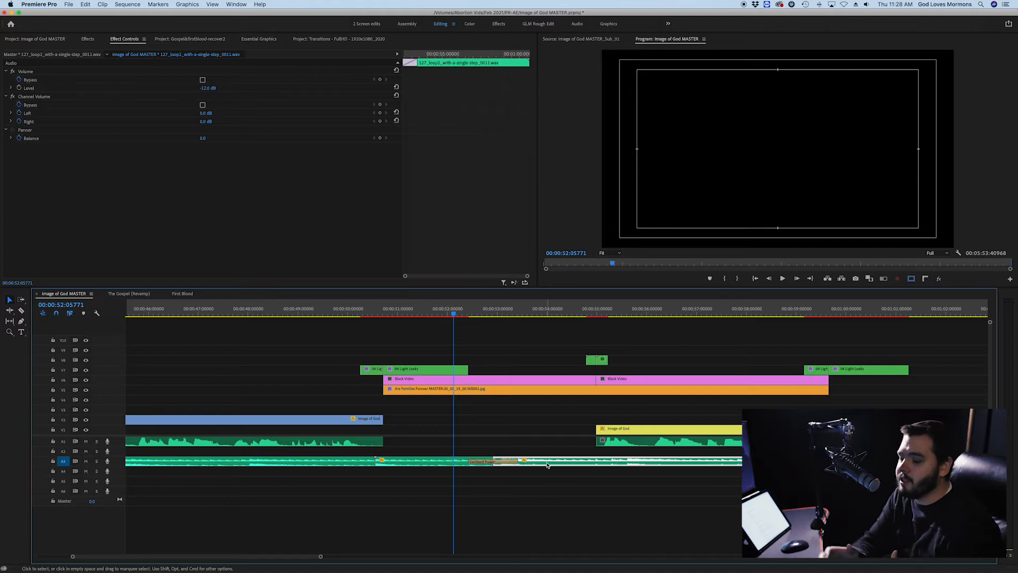
{"action": "left_click", "coordinate": [423, 309]}
{"action": "key", "text": "space"}
{"action": "key", "text": "XF86AudioRaiseVolume"}
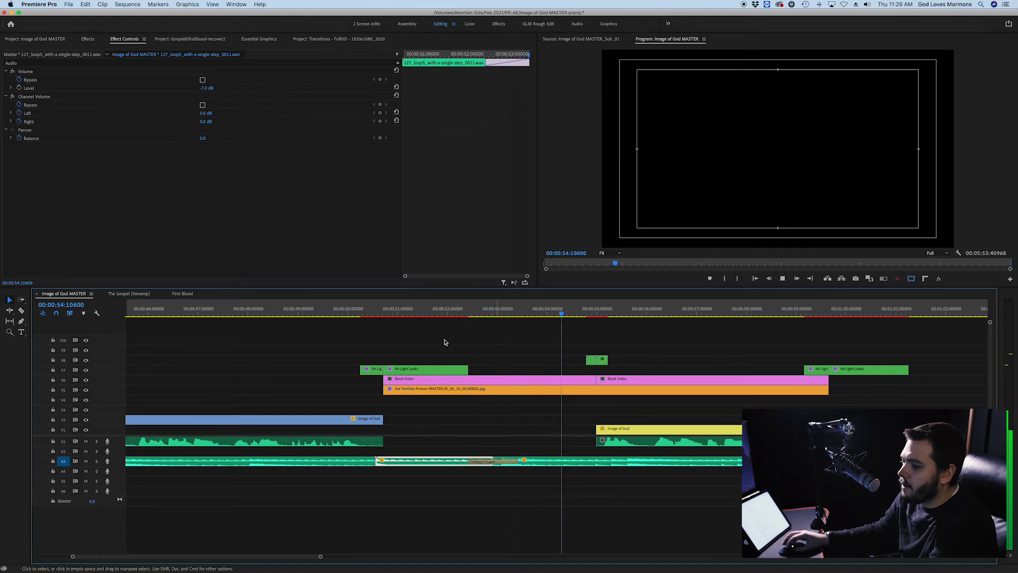
{"action": "key", "text": "space"}
{"action": "left_click", "coordinate": [398, 315]}
{"action": "left_click_drag", "start_coordinate": [398, 315], "coordinate": [539, 319]}
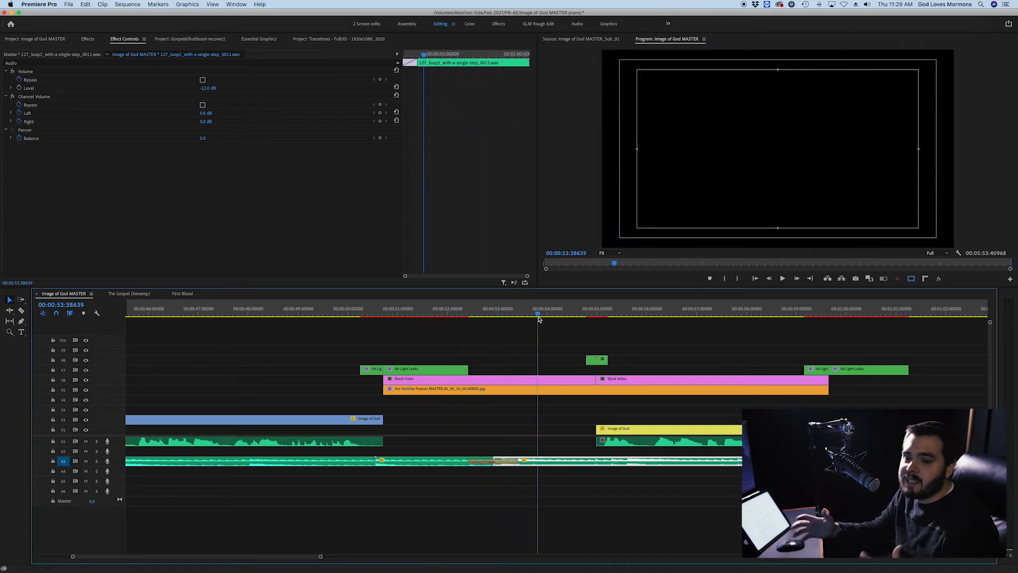
{"action": "left_click", "coordinate": [449, 478]}
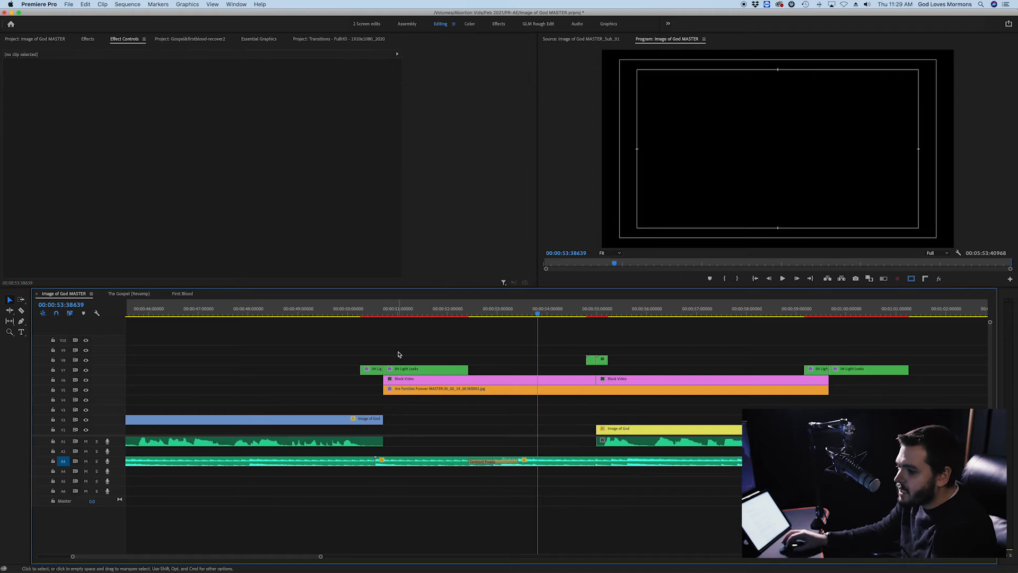
Delete the Constant Power transition between the loop5 and loop2 music clips on A3.
{"action": "left_click", "coordinate": [385, 310]}
{"action": "left_click", "coordinate": [374, 461]}
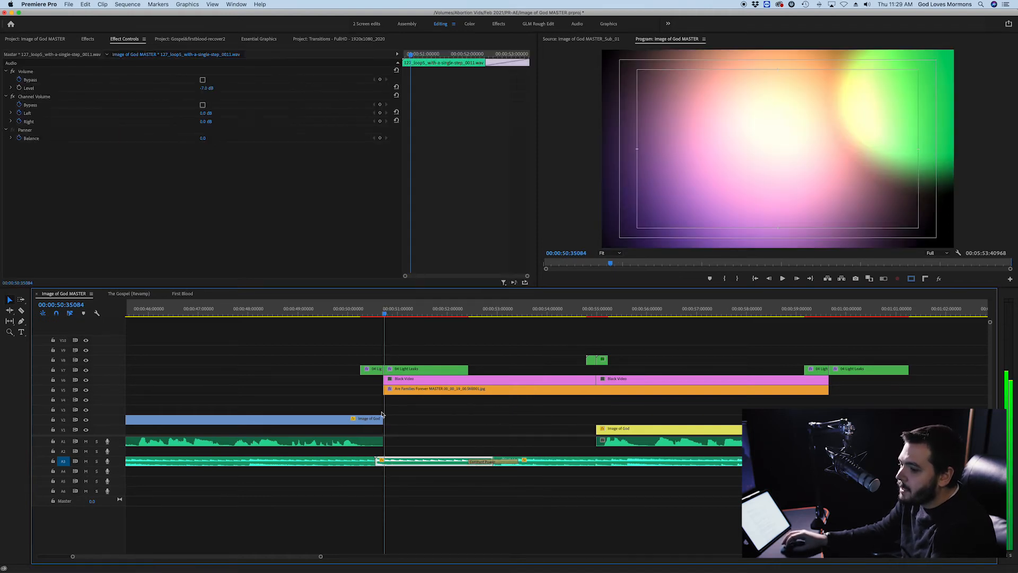
{"action": "left_click", "coordinate": [488, 478]}
{"action": "left_click", "coordinate": [501, 463]}
{"action": "key", "text": "Delete"}
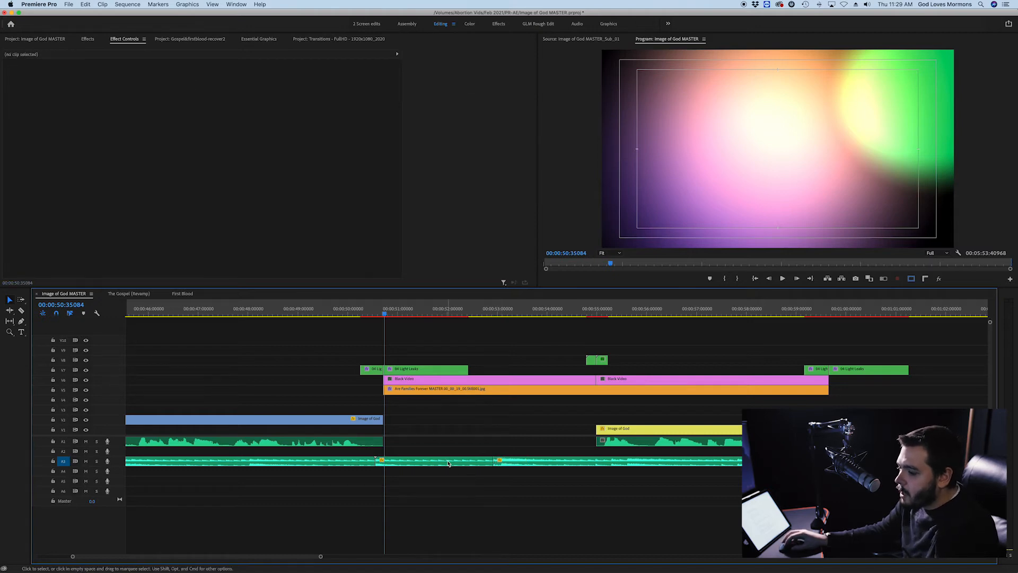
Roll the cut between the loop5 and loop2 clips on A3 back to just after the start of the Black Video.
{"action": "key", "text": "n"}
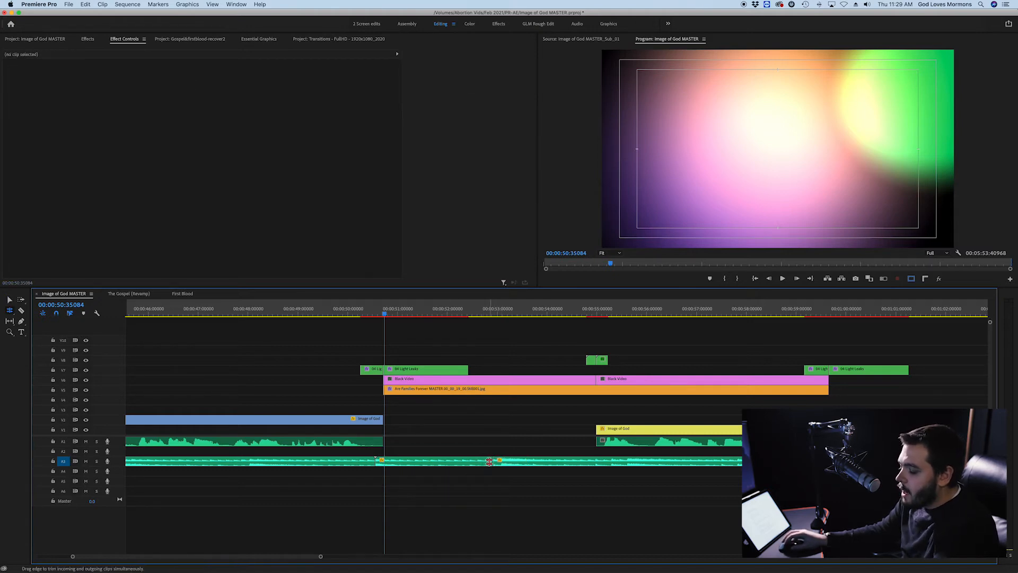
{"action": "key", "text": "v"}
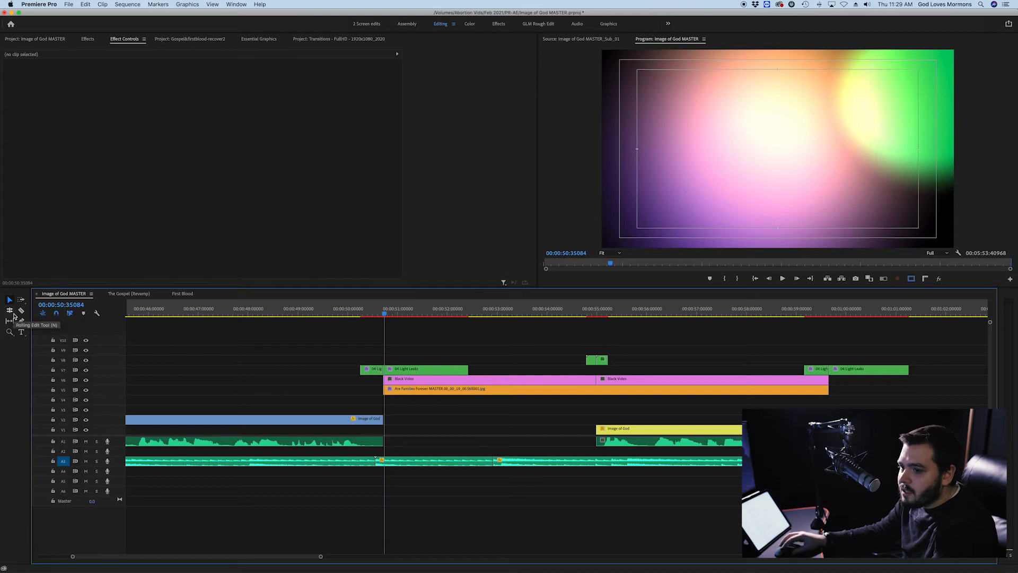
{"action": "left_click", "coordinate": [11, 311]}
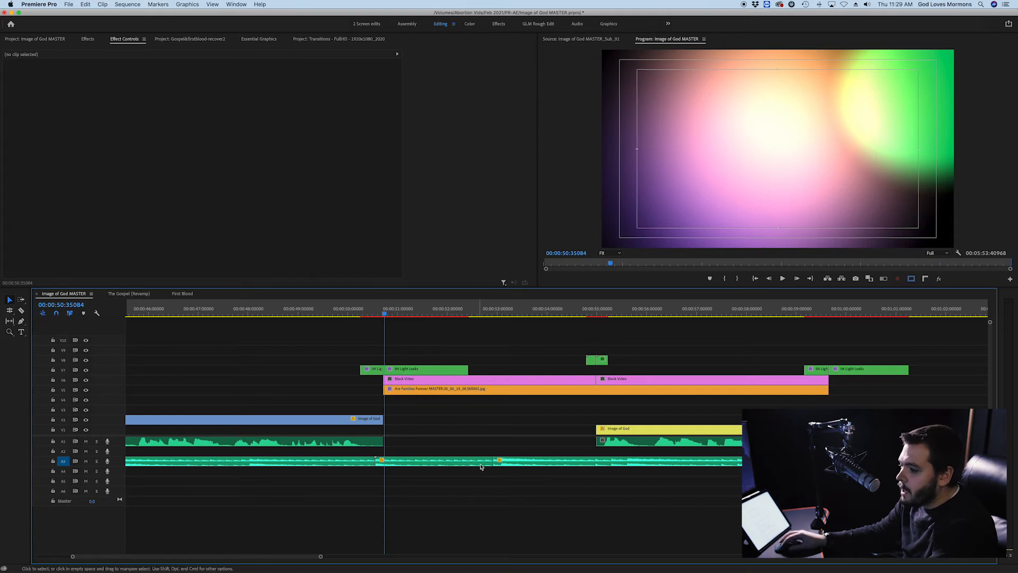
{"action": "left_click_drag", "start_coordinate": [493, 461], "coordinate": [394, 464]}
{"action": "key", "text": "v"}
Try the default audio transition at the moved A3 cut, shorten it, and delete it.
{"action": "scroll", "coordinate": [382, 476], "scroll_direction": "up", "scroll_amount": 4}
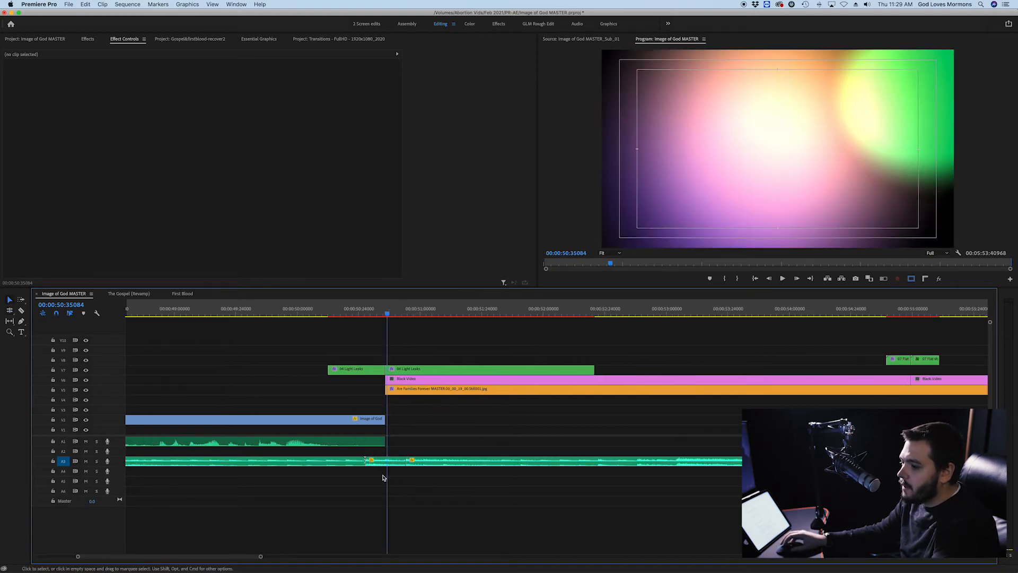
{"action": "right_click", "coordinate": [405, 461]}
{"action": "left_click", "coordinate": [426, 512]}
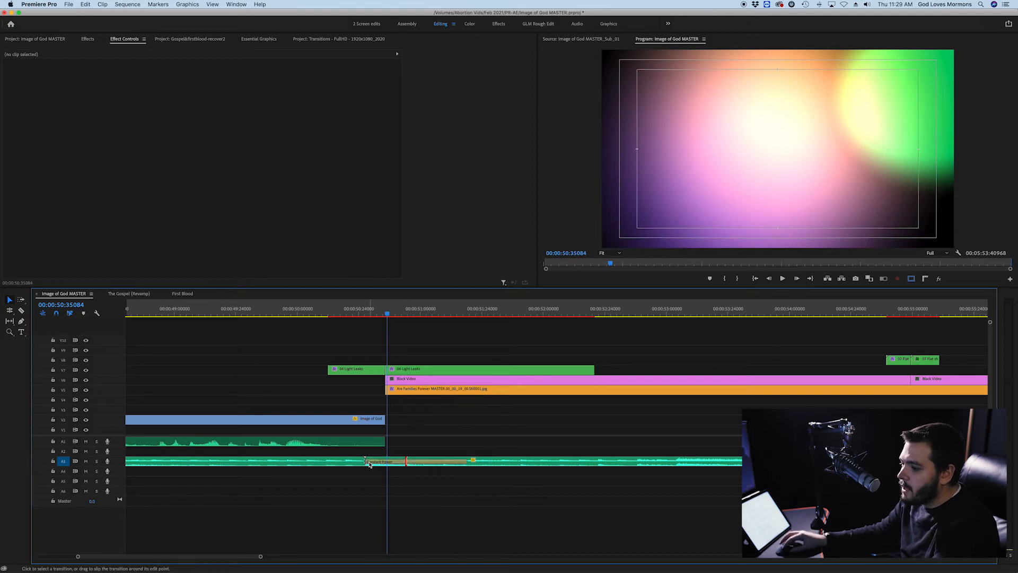
{"action": "left_click", "coordinate": [371, 462]}
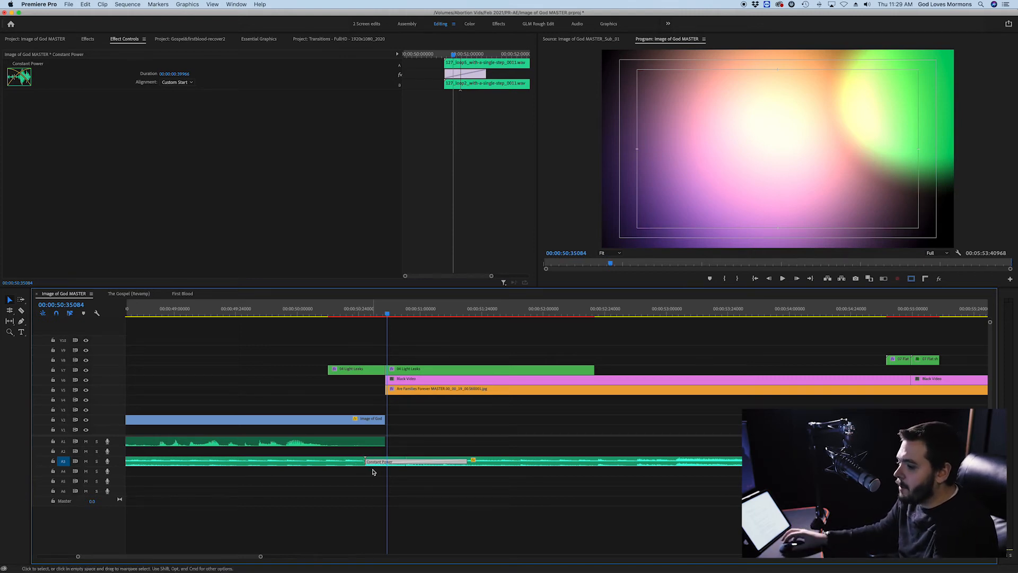
{"action": "left_click", "coordinate": [407, 476]}
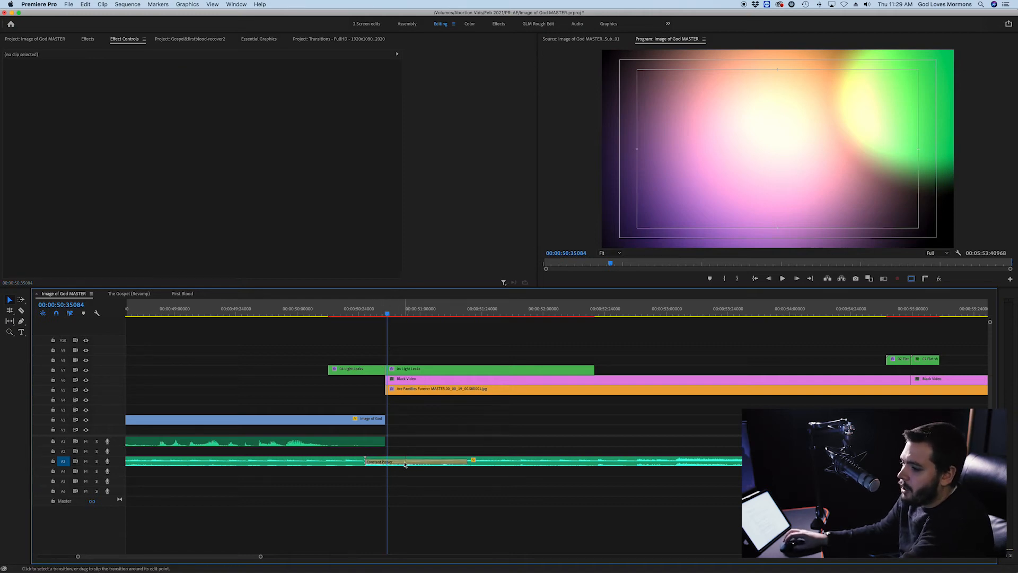
{"action": "left_click", "coordinate": [393, 463]}
{"action": "left_click_drag", "start_coordinate": [467, 462], "coordinate": [452, 463]}
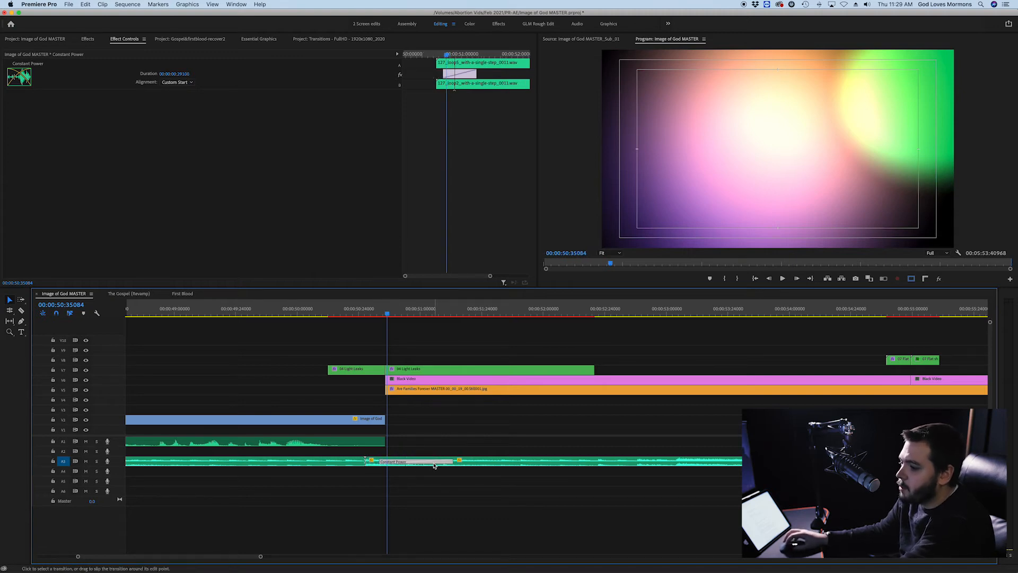
{"action": "key", "text": "Delete"}
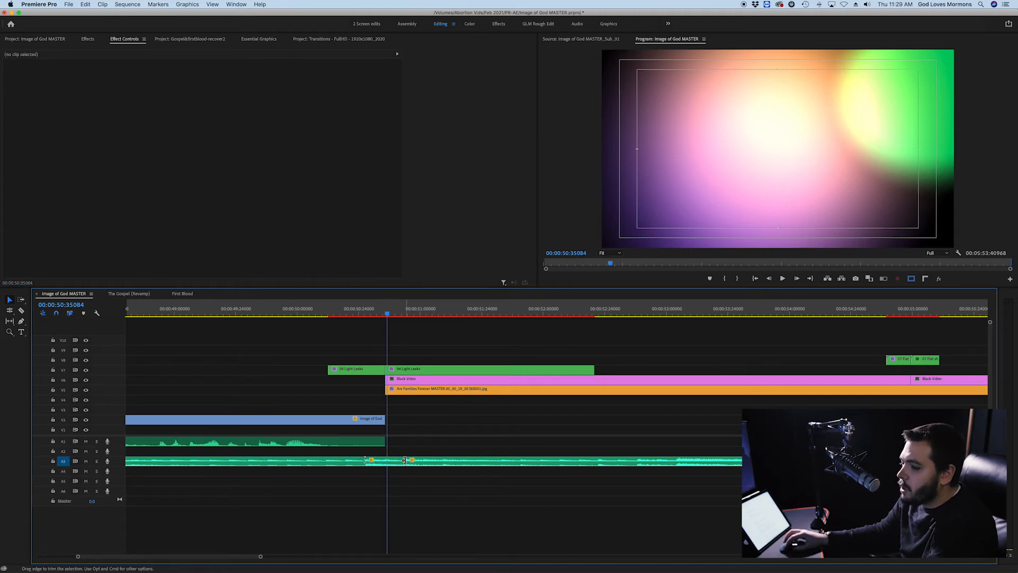
Try moving the A3 music cut slightly further after the Black Video's start, then return it to just after 00:00:50:24000.
{"action": "left_click_drag", "start_coordinate": [404, 460], "coordinate": [430, 461]}
{"action": "right_click", "coordinate": [430, 461]}
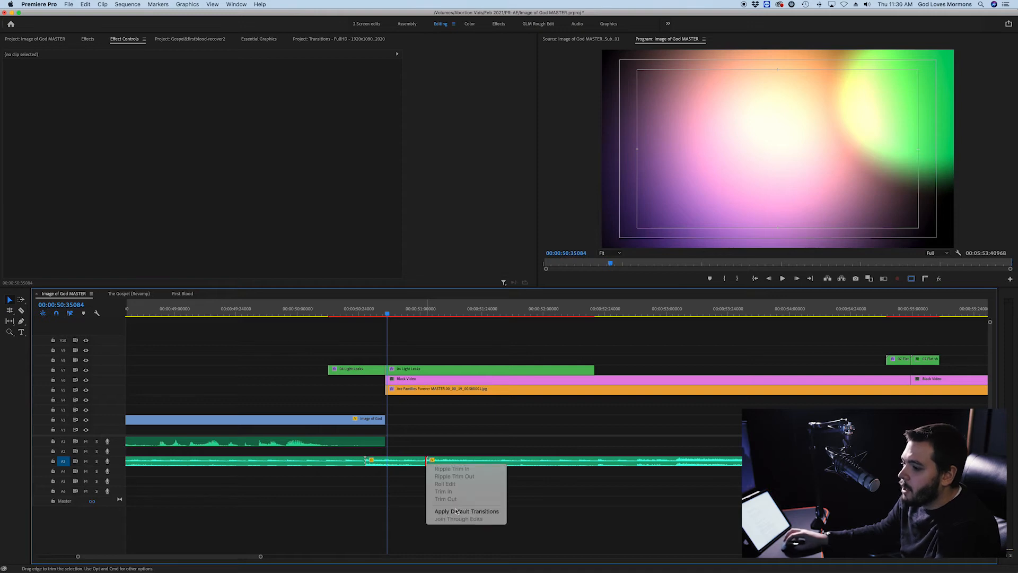
{"action": "left_click", "coordinate": [441, 499]}
{"action": "key", "text": "super+z"}
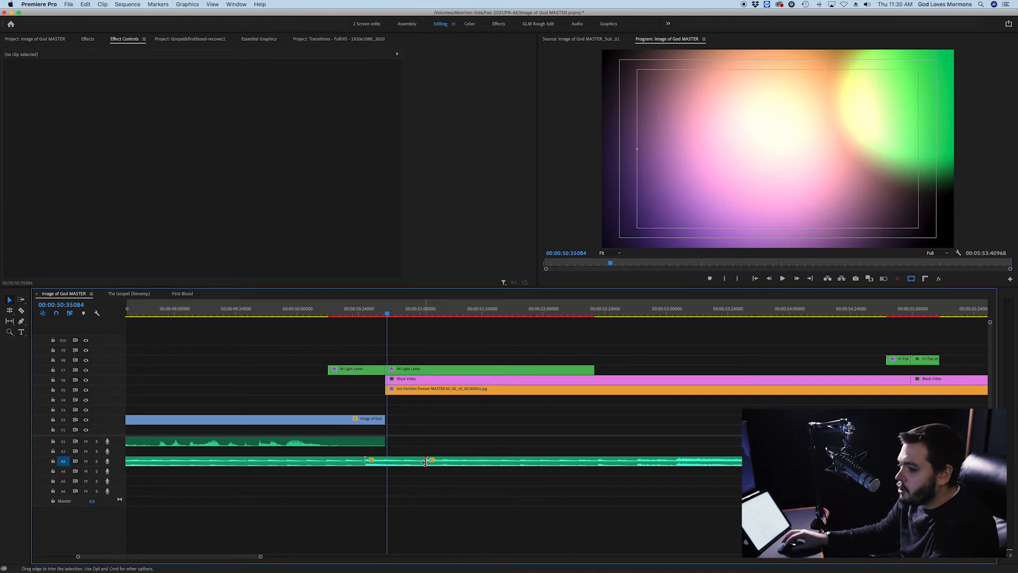
{"action": "left_click_drag", "start_coordinate": [425, 462], "coordinate": [406, 461]}
Try keyframing the volume level of the loop5 clip on A3 just before its end.
{"action": "left_click", "coordinate": [356, 461]}
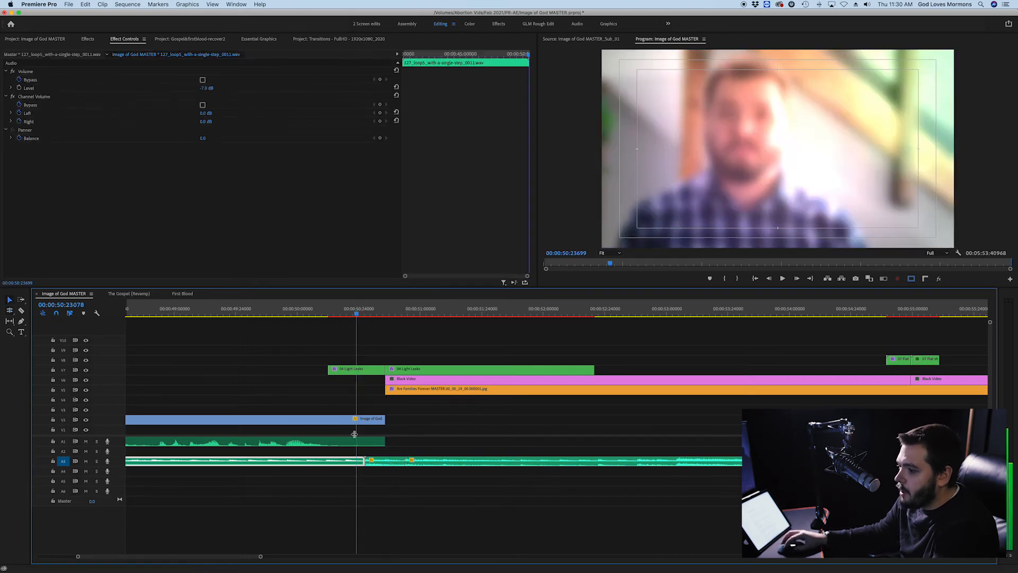
{"action": "left_click_drag", "start_coordinate": [357, 314], "coordinate": [346, 314]}
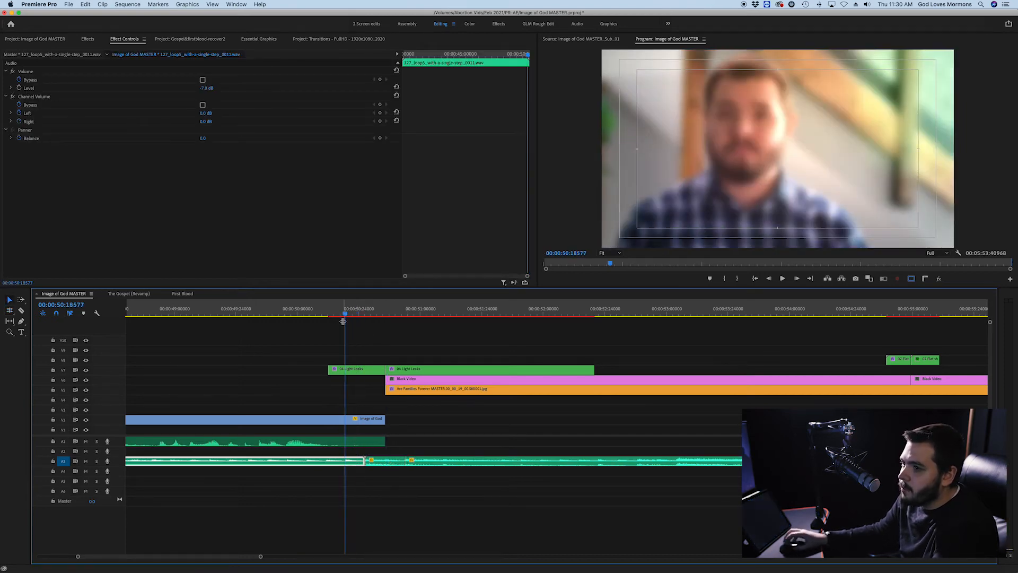
{"action": "left_click", "coordinate": [20, 88]}
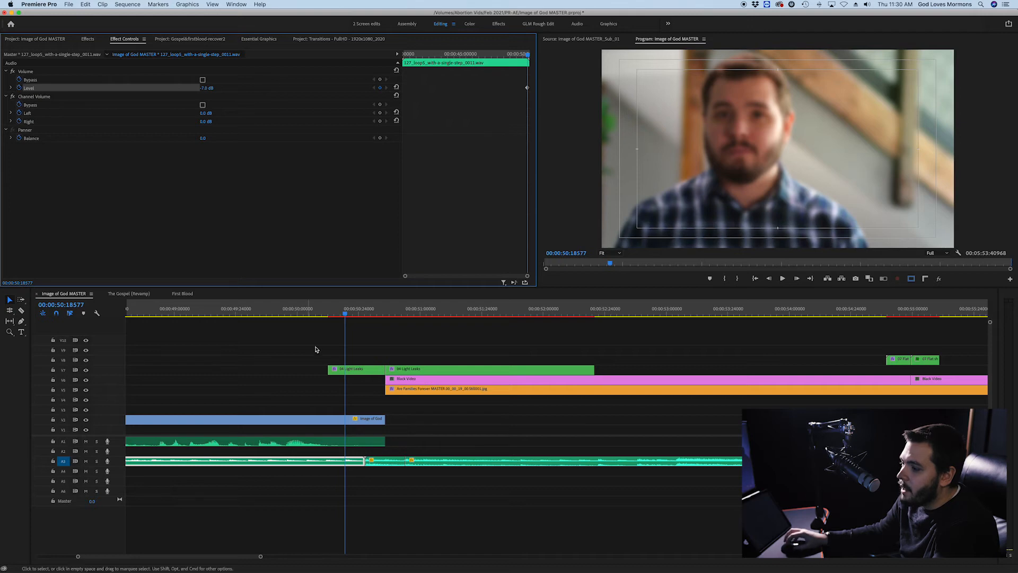
{"action": "left_click", "coordinate": [350, 314]}
{"action": "left_click_drag", "start_coordinate": [353, 314], "coordinate": [364, 314]}
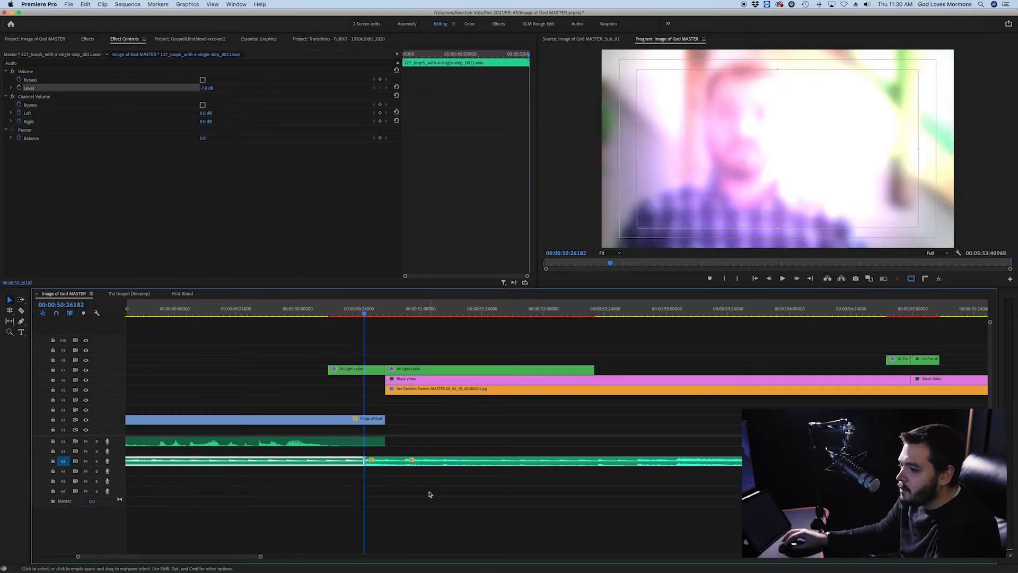
Apply the default audio transition at the loop5 and loop2 cut on A3, and save the project.
{"action": "left_click", "coordinate": [409, 488]}
{"action": "right_click", "coordinate": [406, 459]}
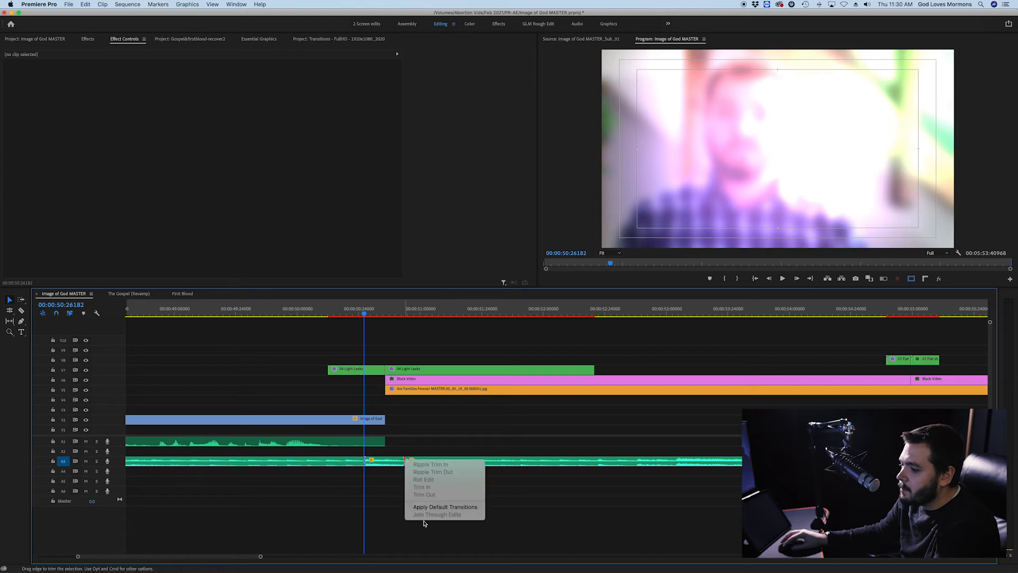
{"action": "left_click", "coordinate": [440, 507]}
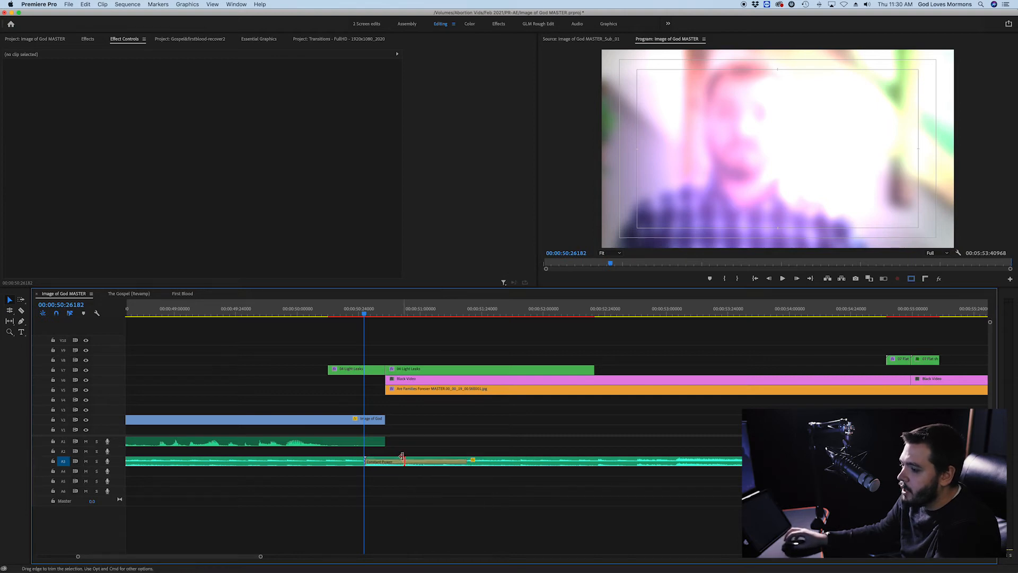
{"action": "key", "text": "super+s"}
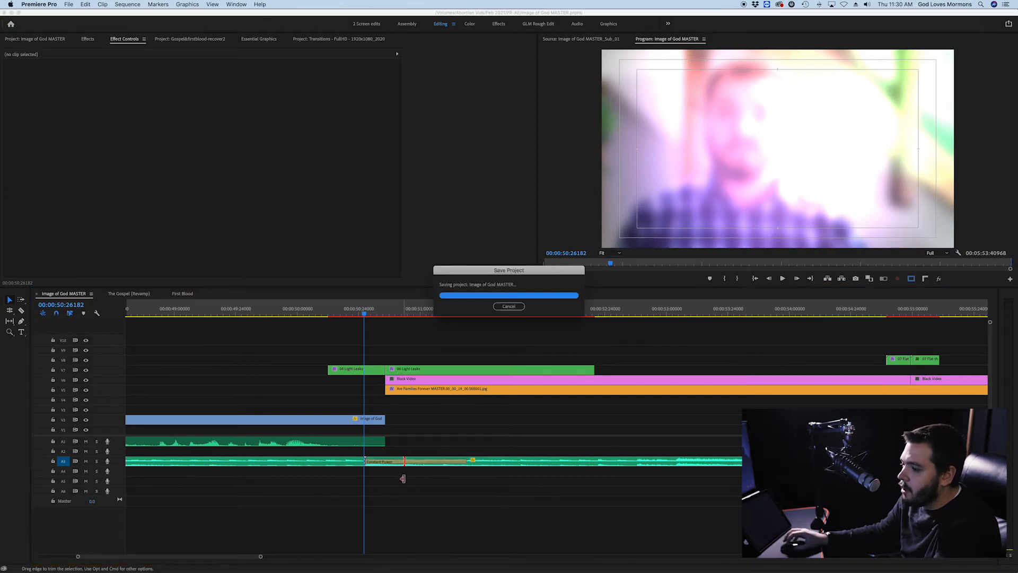
Solo A3 and play from about 00:00:47 to check the music crossfade under the start of the Black Video.
{"action": "scroll", "coordinate": [391, 499], "scroll_direction": "down", "scroll_amount": 5}
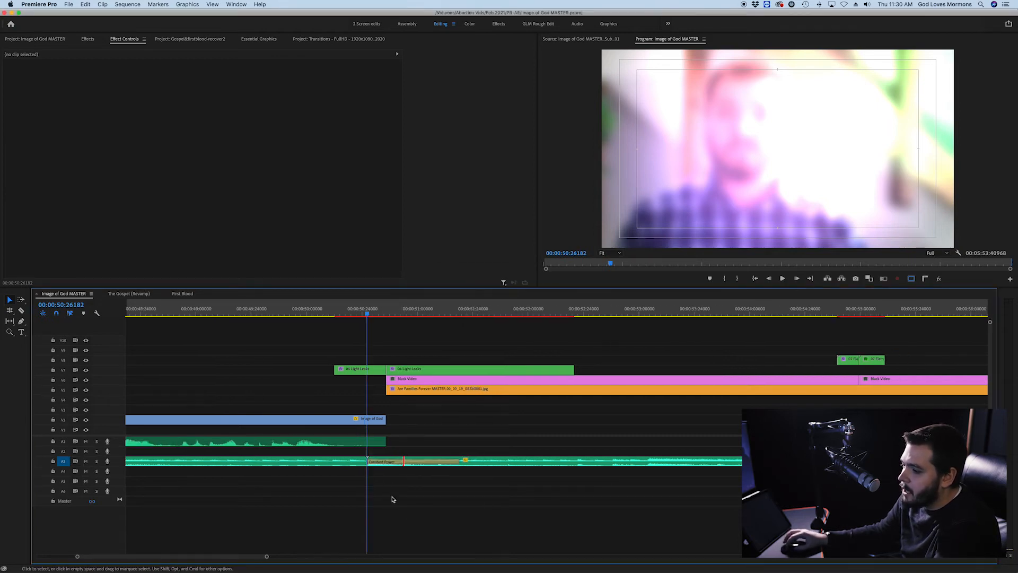
{"action": "left_click_drag", "start_coordinate": [343, 314], "coordinate": [265, 314]}
{"action": "left_click", "coordinate": [96, 461]}
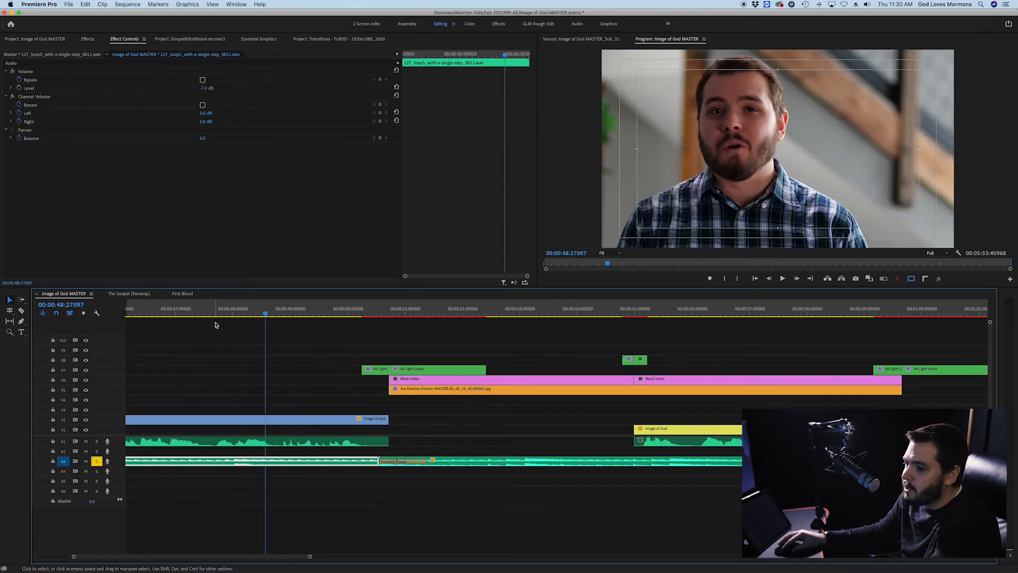
{"action": "left_click", "coordinate": [167, 312]}
{"action": "key", "text": "space"}
{"action": "key", "text": "XF86AudioRaiseVolume"}
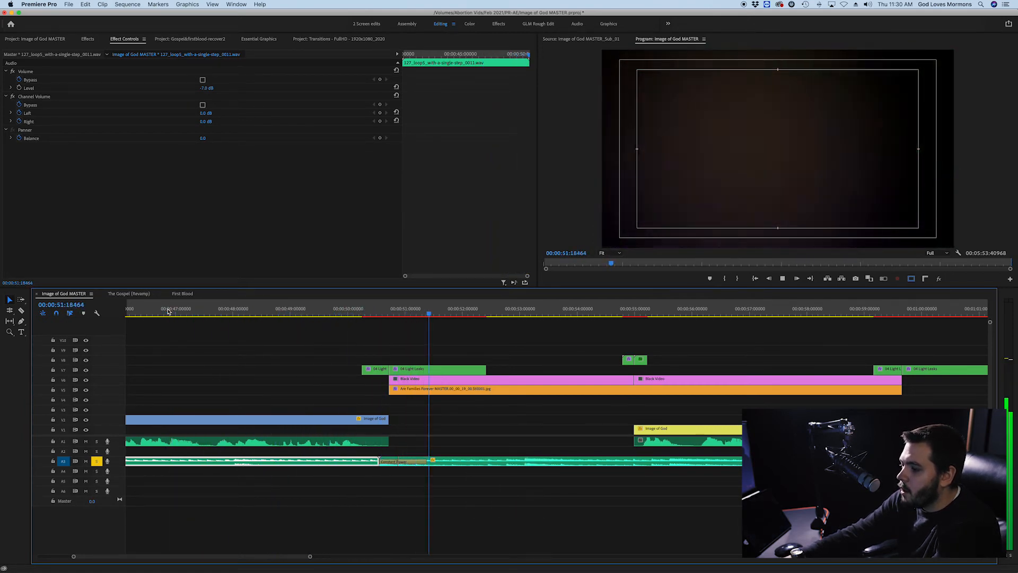
{"action": "key", "text": "XF86AudioRaiseVolume"}
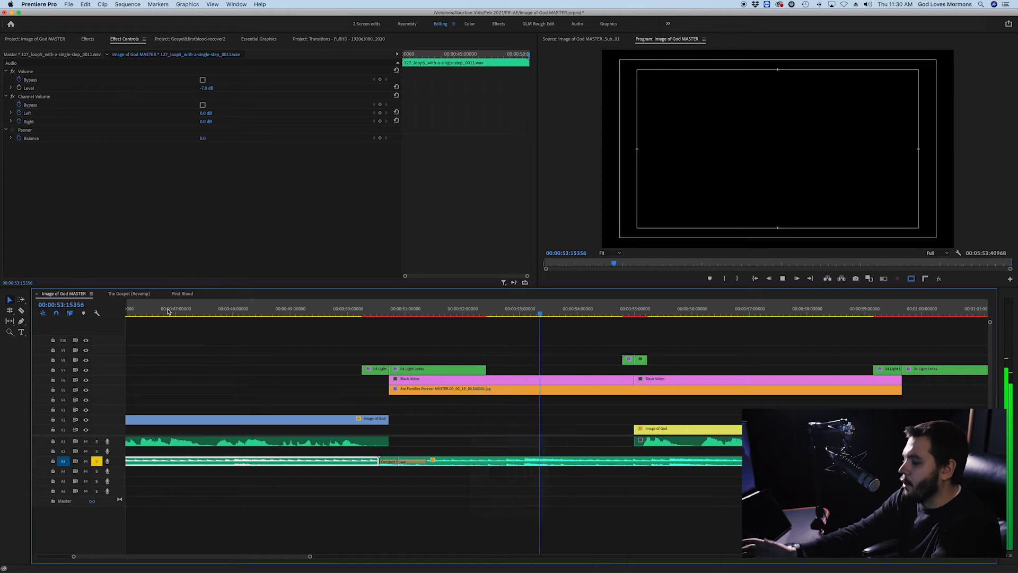
{"action": "key", "text": "space"}
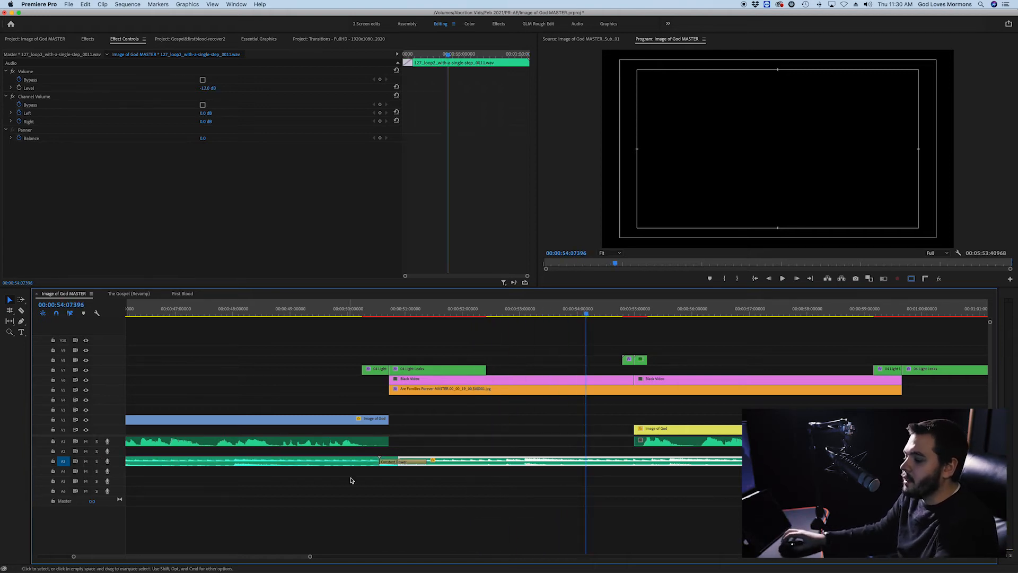
Set the volume level of the loop2 clip on A3 to 0.0 dB.
{"action": "left_click", "coordinate": [470, 522]}
{"action": "scroll", "coordinate": [699, 505], "scroll_direction": "down", "scroll_amount": 3}
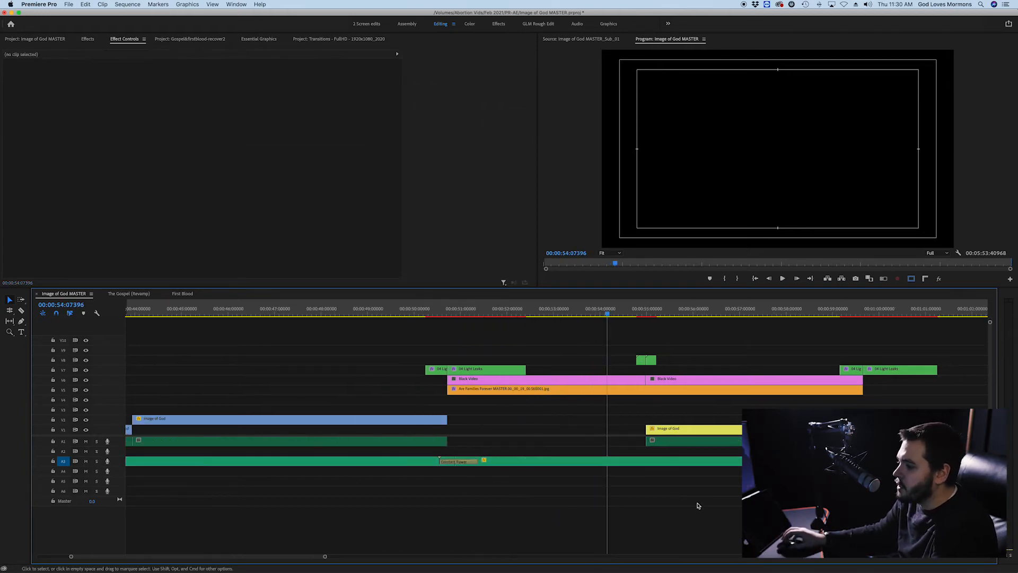
{"action": "left_click", "coordinate": [554, 461]}
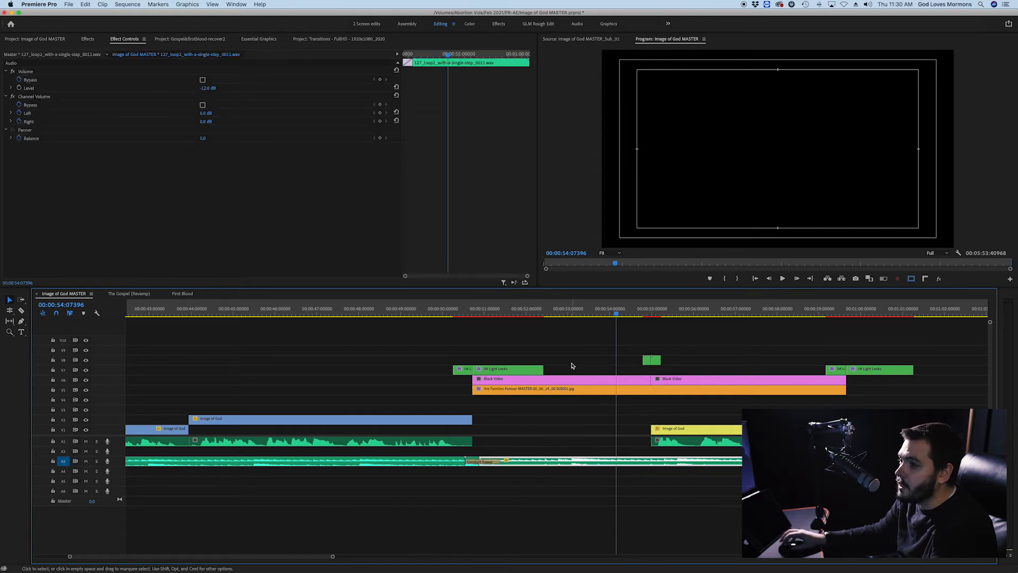
{"action": "left_click", "coordinate": [207, 88]}
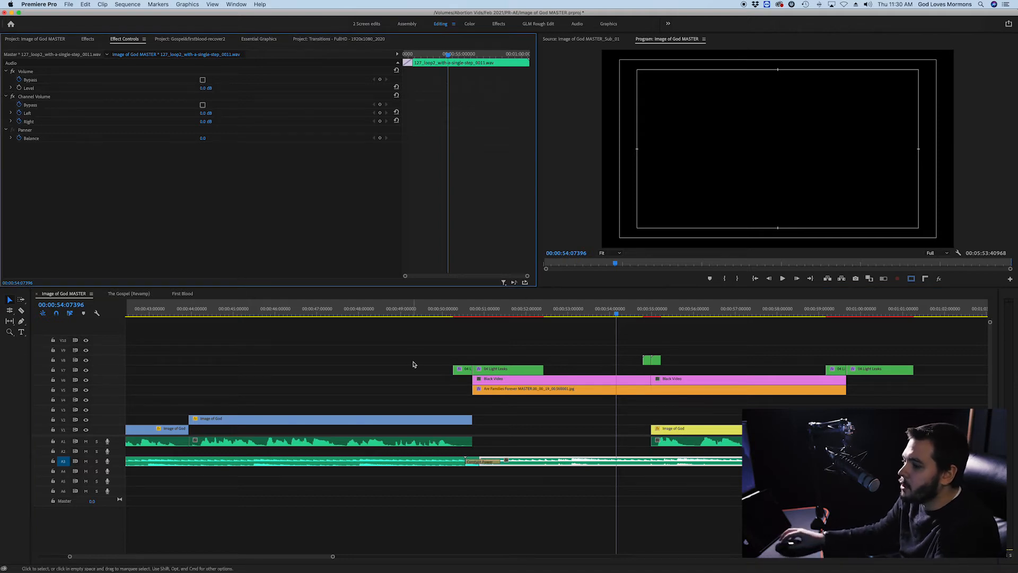
Play the A3 music transition from just after 00:00:50 to check the louder loop2 clip.
{"action": "left_click_drag", "start_coordinate": [498, 314], "coordinate": [451, 315]}
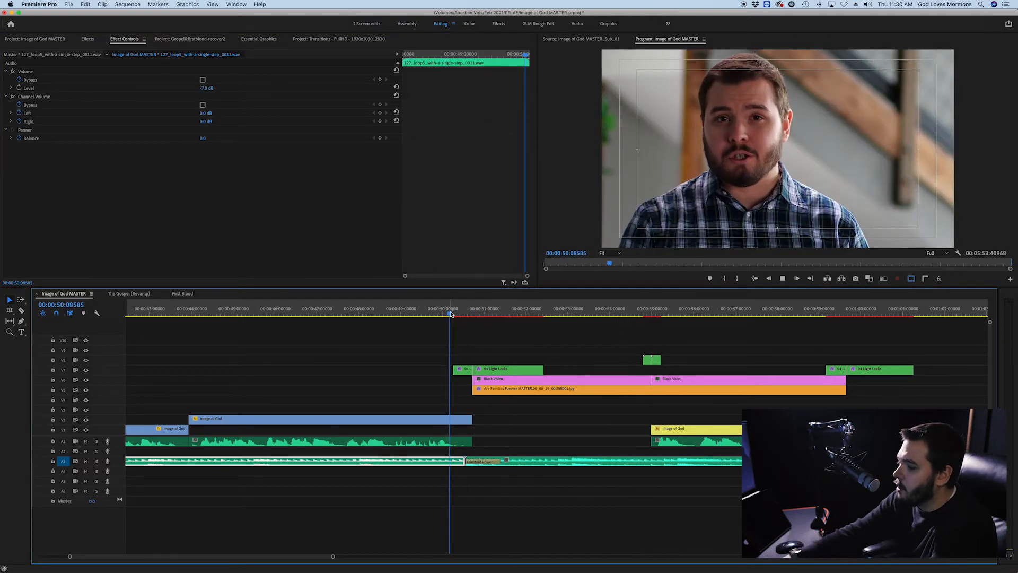
{"action": "key", "text": "XF86AudioRaiseVolume"}
{"action": "key", "text": "space"}
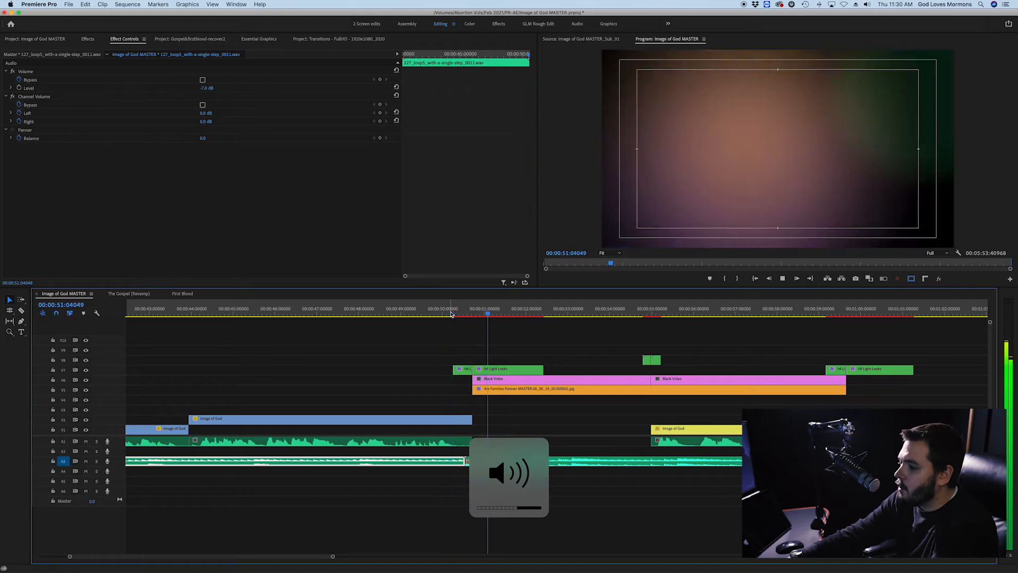
{"action": "key", "text": "space"}
Add a volume level keyframe of -12.0 dB to the loop2 clip on A3 at about 00:00:55:05, where the speech resumes.
{"action": "scroll", "coordinate": [511, 438], "scroll_direction": "up", "scroll_amount": 3}
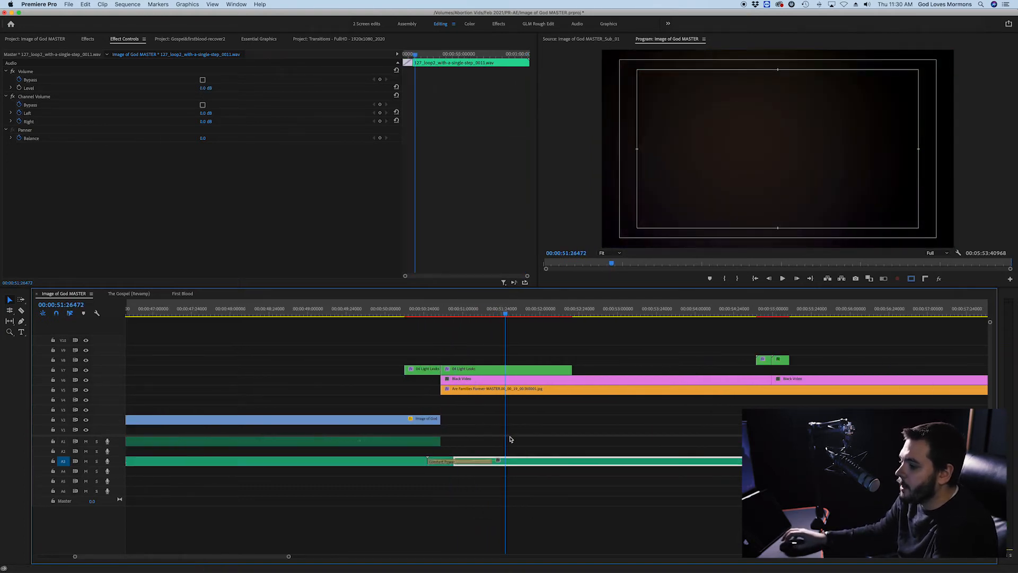
{"action": "left_click_drag", "start_coordinate": [504, 314], "coordinate": [774, 322]}
{"action": "scroll", "coordinate": [710, 443], "scroll_direction": "right", "scroll_amount": 3}
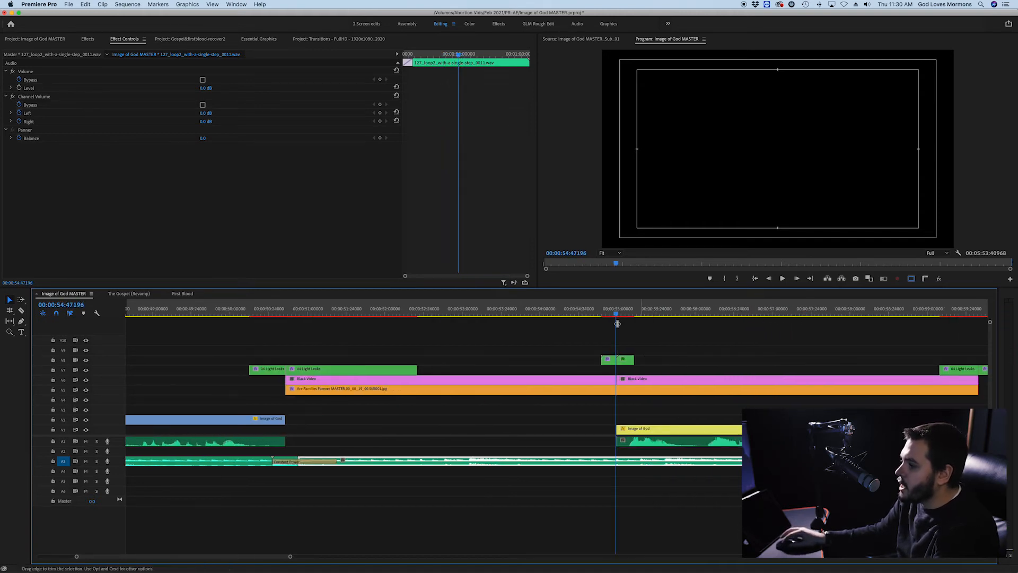
{"action": "left_click_drag", "start_coordinate": [621, 313], "coordinate": [627, 358]}
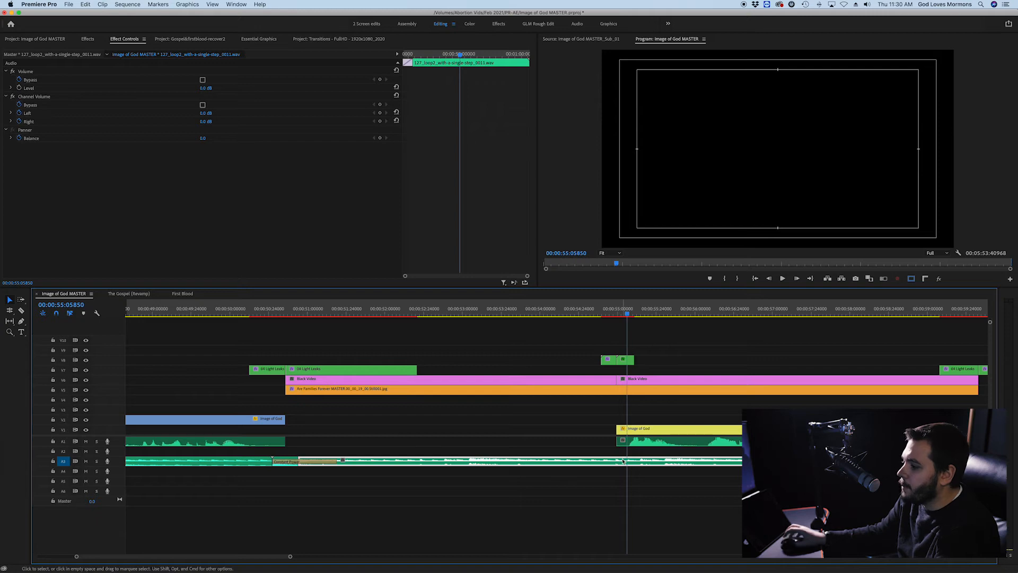
{"action": "left_click", "coordinate": [20, 88]}
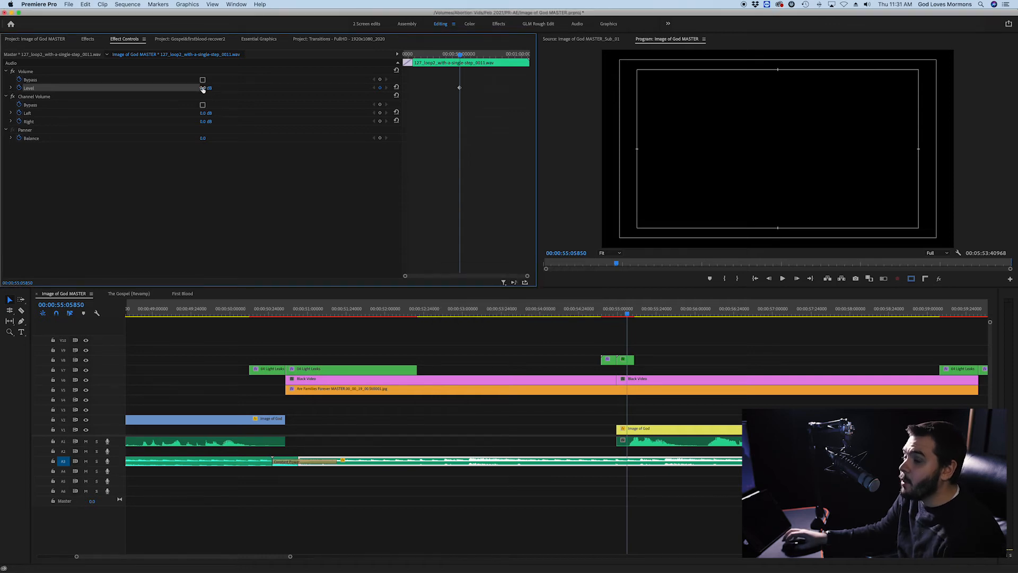
{"action": "left_click", "coordinate": [205, 88]}
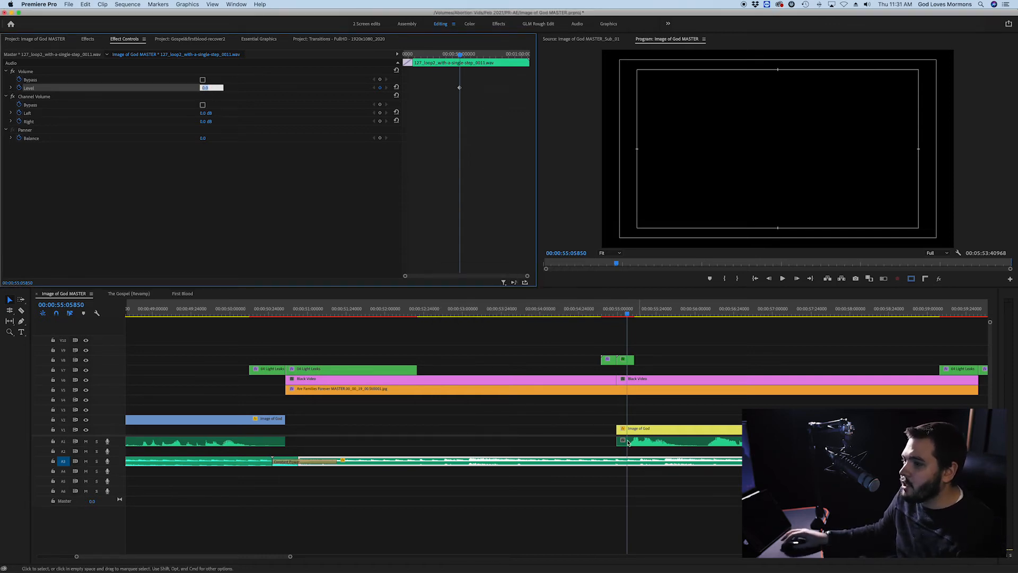
{"action": "key", "text": "Return"}
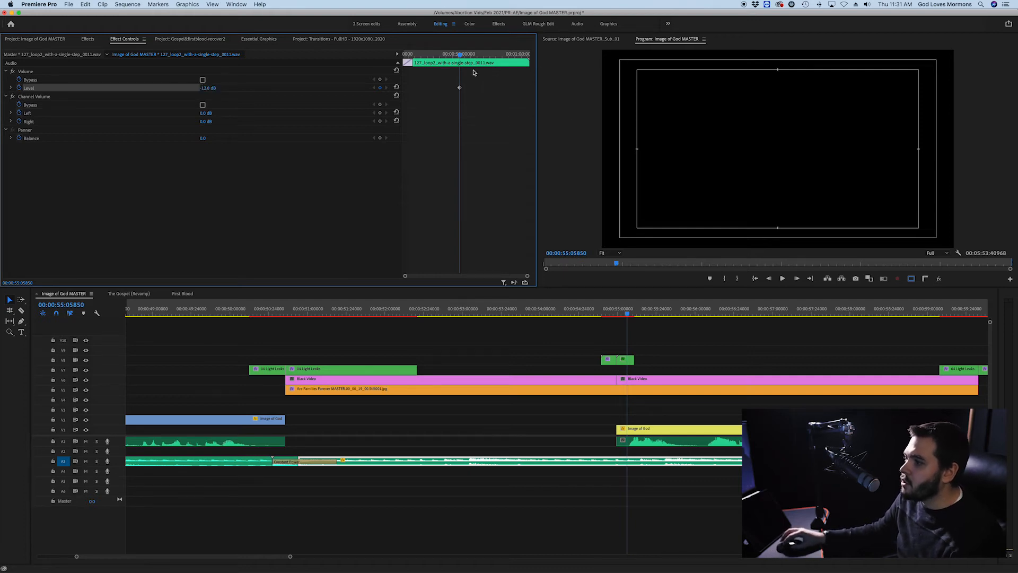
Add a 0.0 dB volume keyframe to the loop2 clip at about 00:00:54:27, just before the -12.0 dB keyframe.
{"action": "mouse_move", "coordinate": [460, 56]}
{"action": "left_mouse_down"}
{"action": "mouse_move", "coordinate": [446, 56]}
{"action": "mouse_move", "coordinate": [482, 56]}
{"action": "mouse_move", "coordinate": [453, 56]}
{"action": "left_mouse_up"}
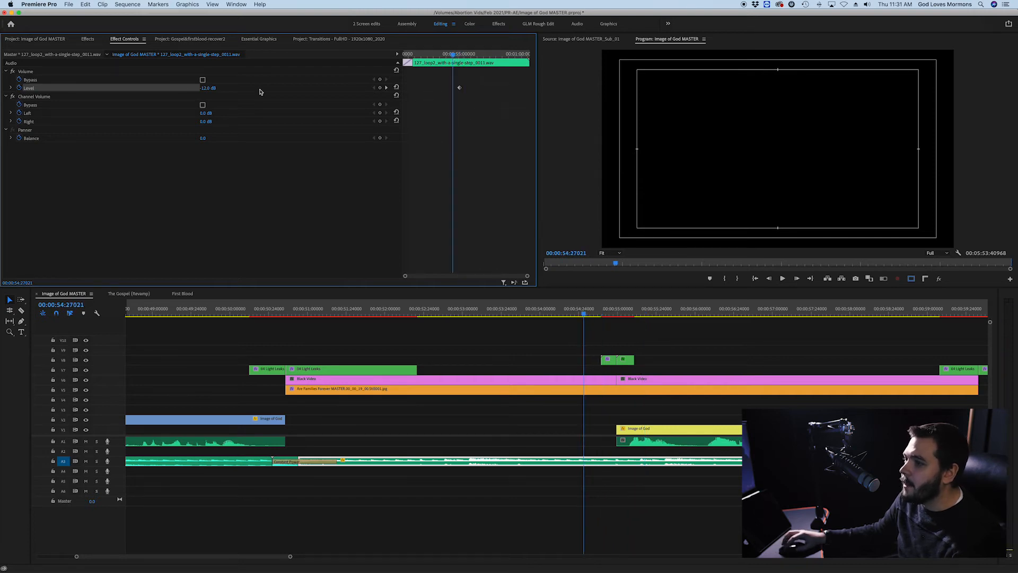
{"action": "left_click", "coordinate": [202, 88]}
{"action": "type", "text": "0"}
{"action": "key", "text": "Return"}
Play the music fade from just before 00:00:54 to about 00:00:56 and save the project.
{"action": "left_click_drag", "start_coordinate": [451, 55], "coordinate": [437, 55]}
{"action": "left_click", "coordinate": [476, 55]}
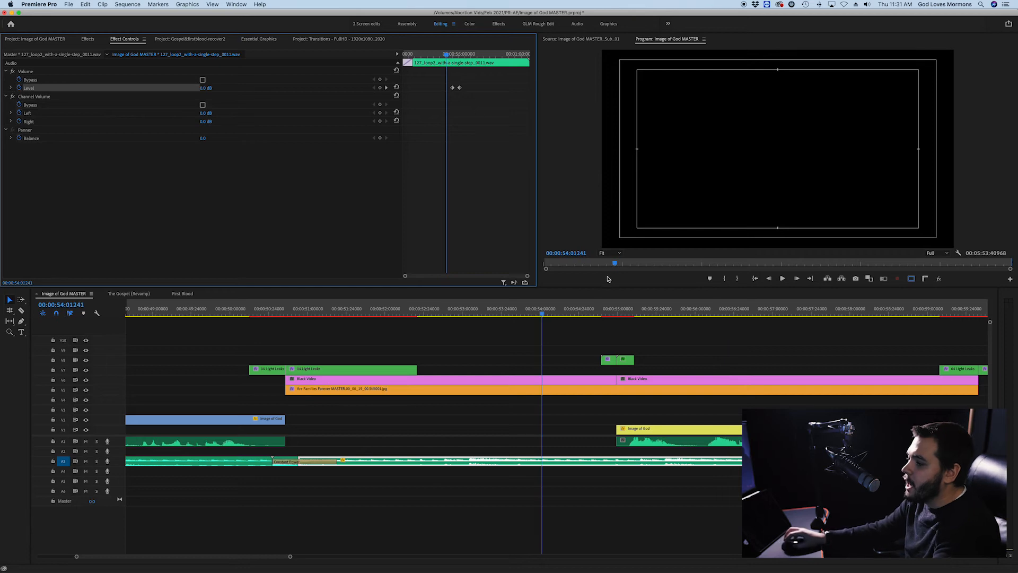
{"action": "left_click_drag", "start_coordinate": [578, 310], "coordinate": [495, 310]}
{"action": "key", "text": "space"}
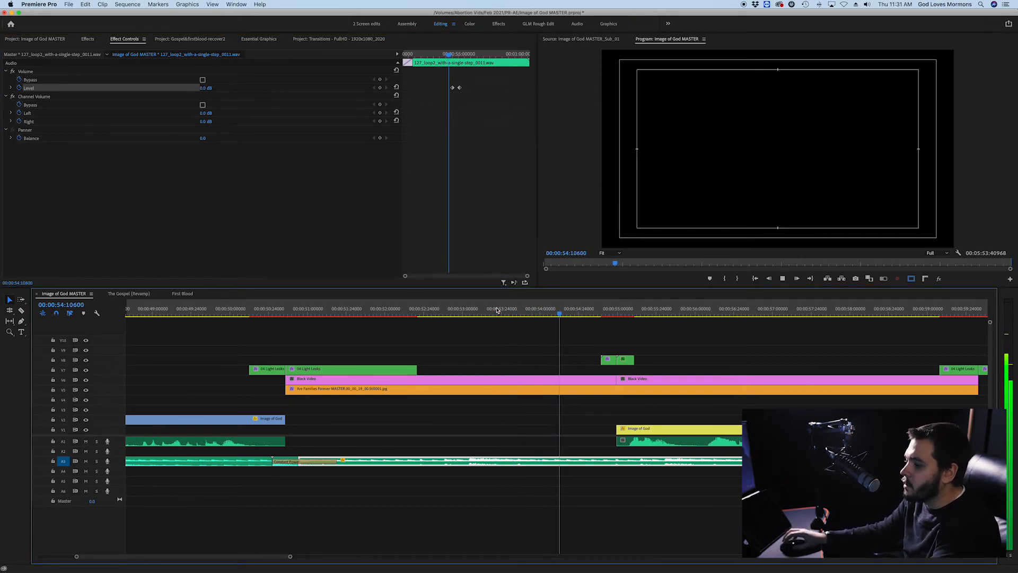
{"action": "key", "text": "space"}
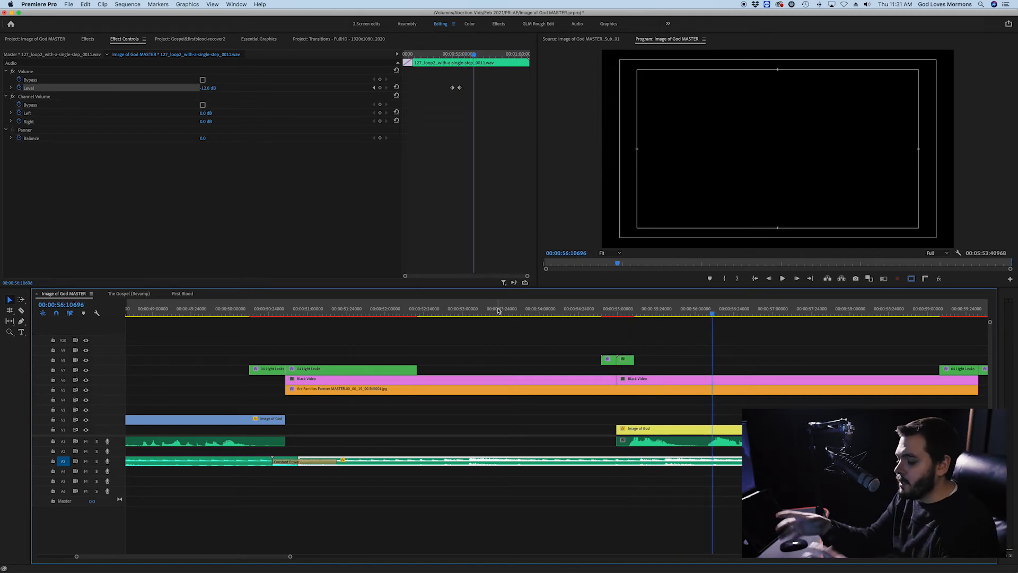
{"action": "key", "text": "cmd+s"}
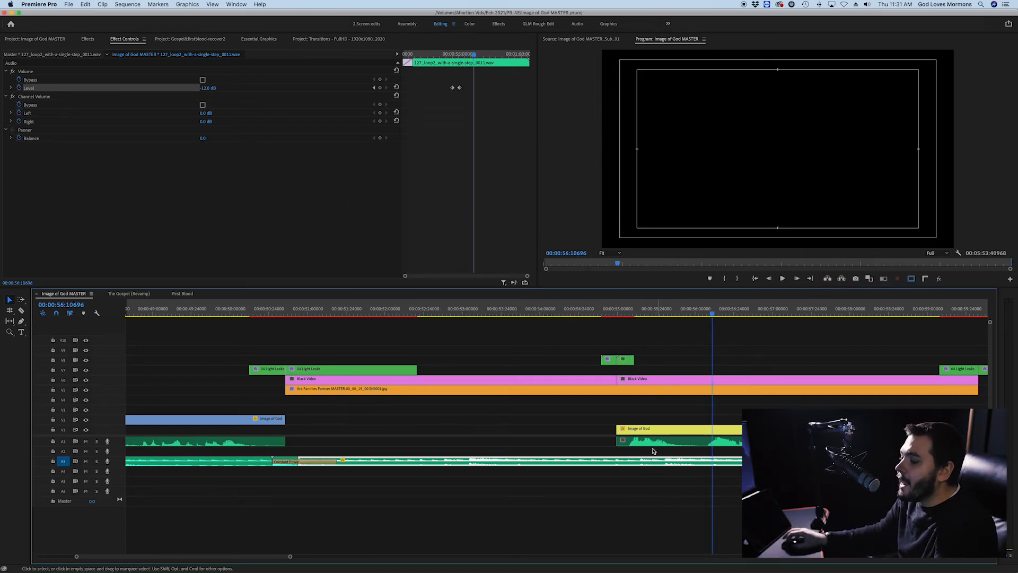
Examine the end of the A3 music after the Black Video and compare it with the music in the First Blood sequence.
{"action": "scroll", "coordinate": [653, 450], "scroll_direction": "down", "scroll_amount": 3}
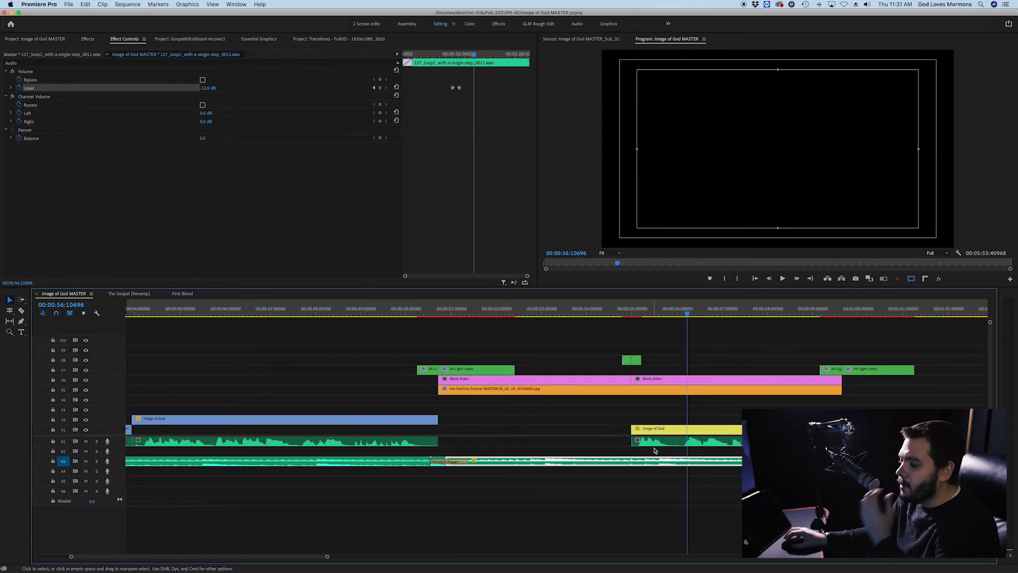
{"action": "scroll", "coordinate": [654, 450], "scroll_direction": "down", "scroll_amount": 1}
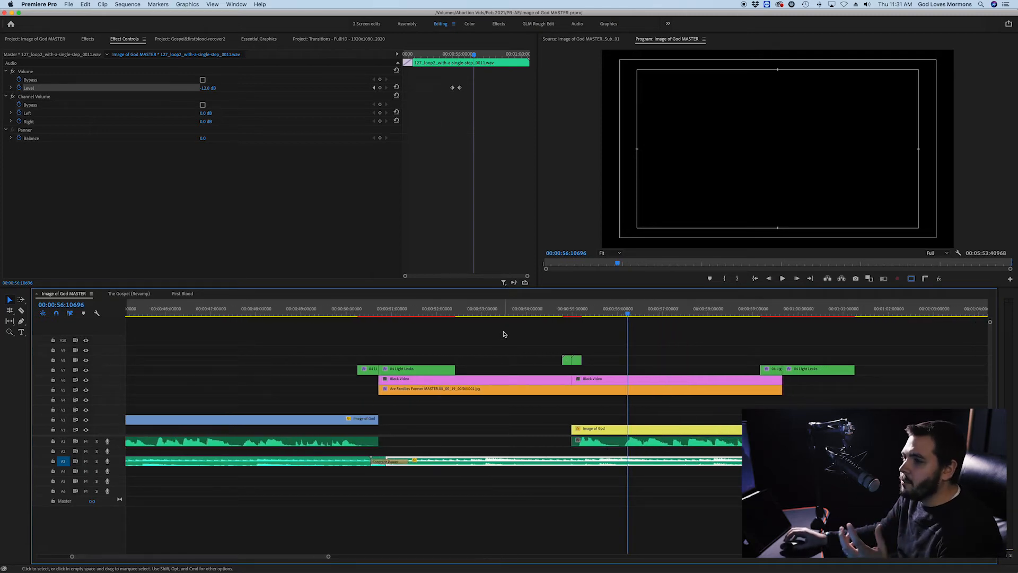
{"action": "scroll", "coordinate": [592, 404], "scroll_direction": "down", "scroll_amount": 1}
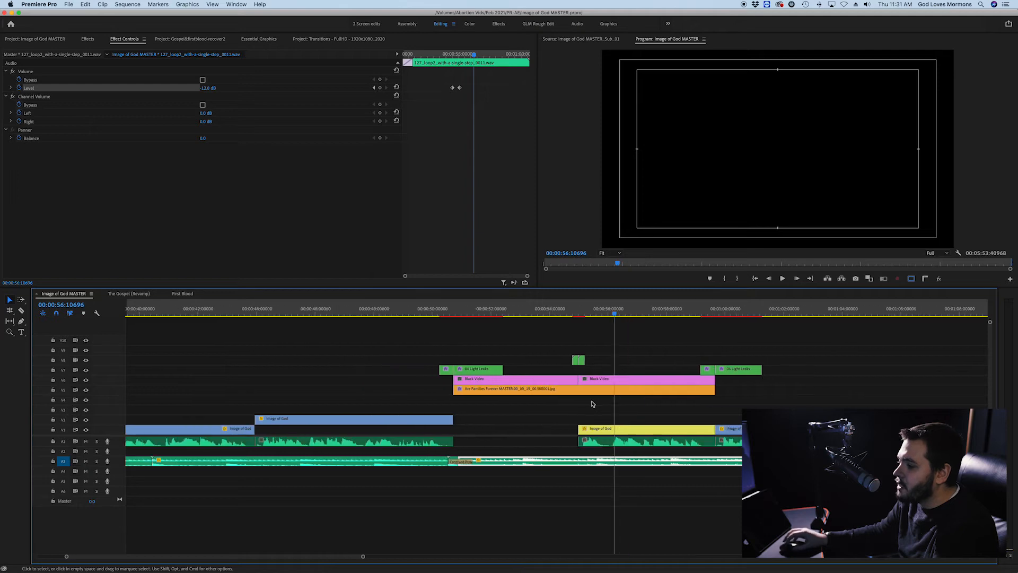
{"action": "scroll", "coordinate": [664, 428], "scroll_direction": "right", "scroll_amount": 3}
{"action": "left_click", "coordinate": [613, 497]}
{"action": "left_click_drag", "start_coordinate": [565, 308], "coordinate": [576, 311]}
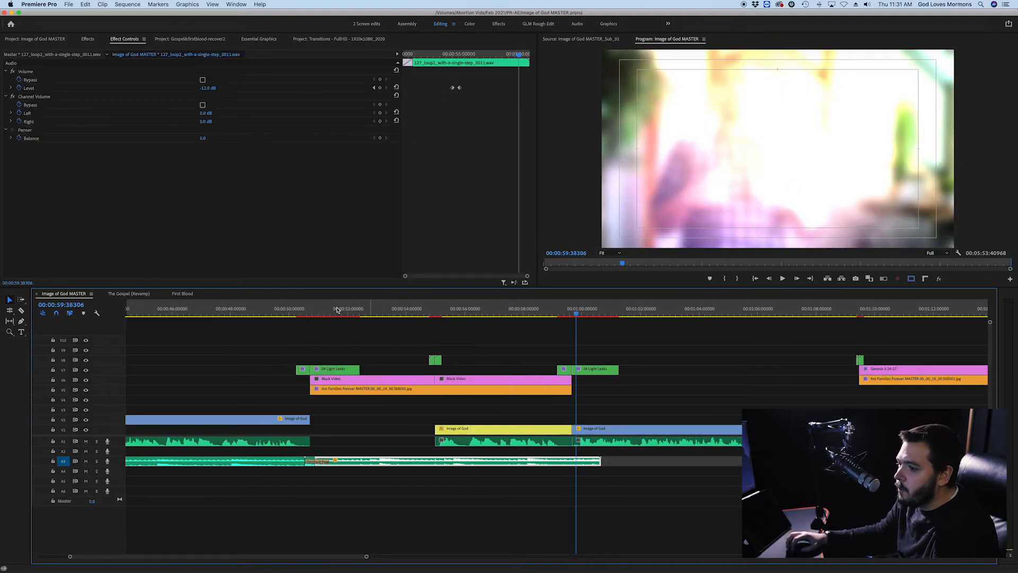
{"action": "left_click", "coordinate": [186, 297]}
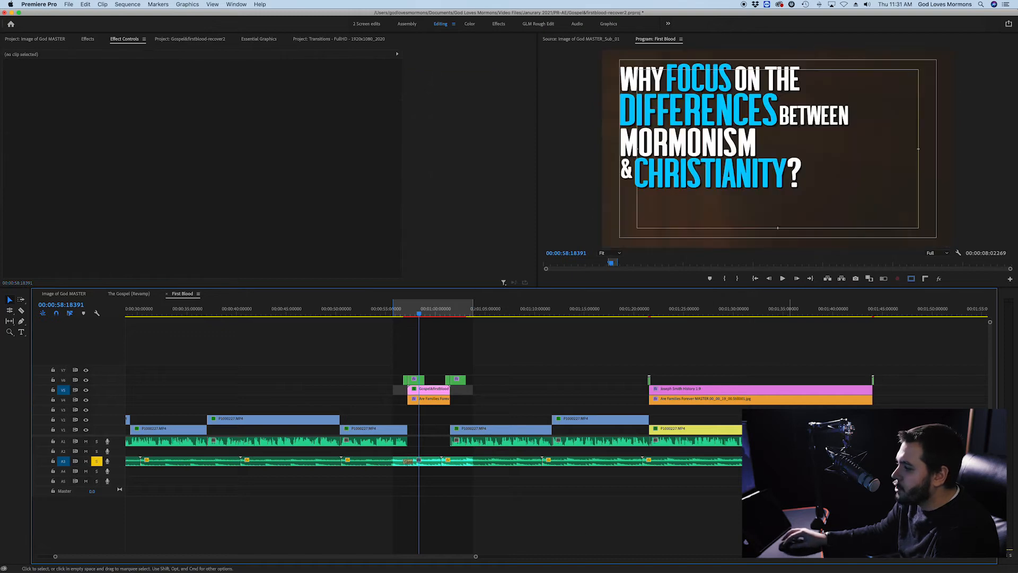
{"action": "left_click", "coordinate": [48, 297]}
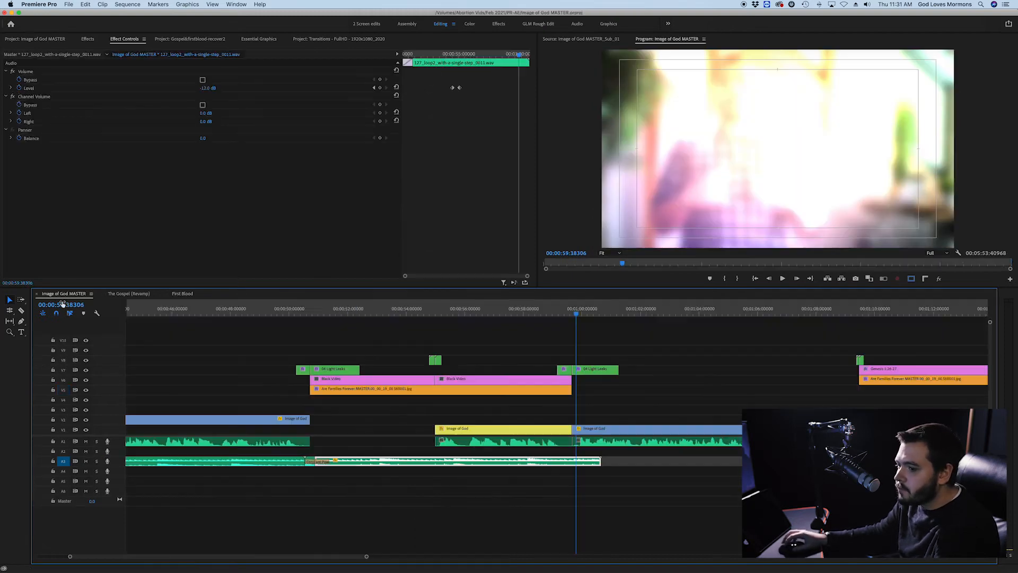
Paste a music loop clip on A3 at the end of the loop2 clip, at 00:01:00:31709, with its level at -12.0 dB.
{"action": "key", "text": "Down"}
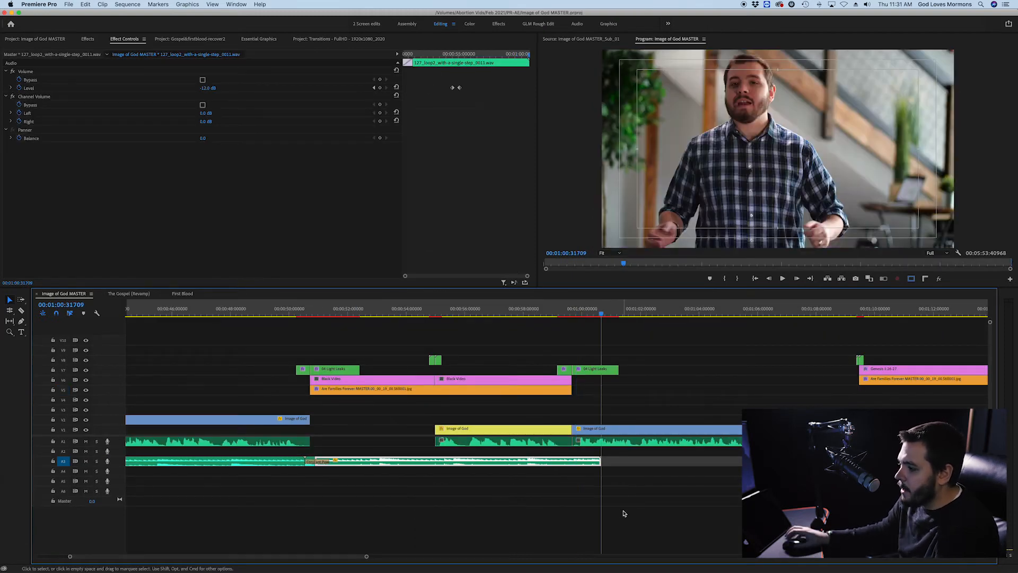
{"action": "scroll", "coordinate": [617, 505], "scroll_direction": "down", "scroll_amount": 4}
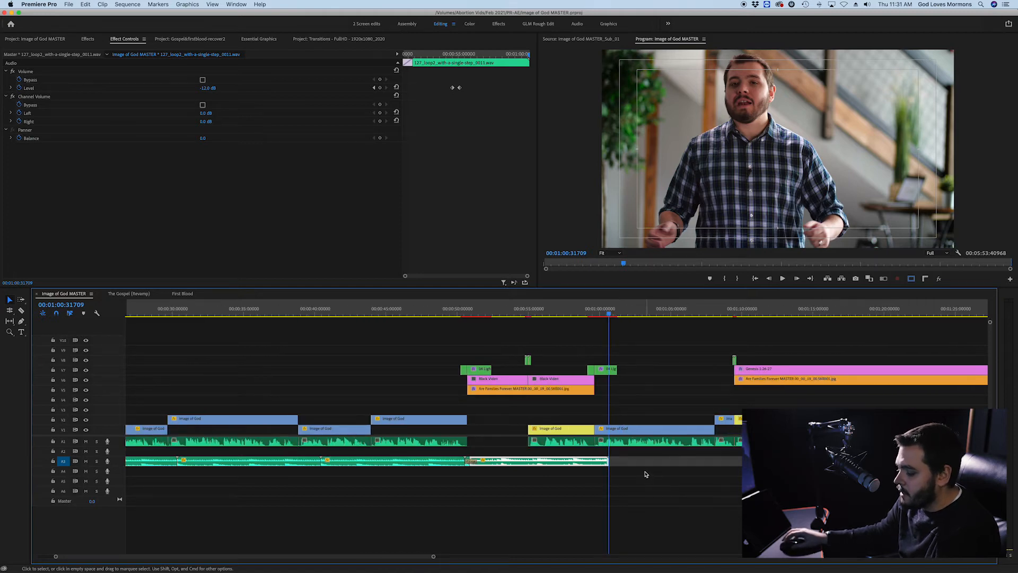
{"action": "key", "text": "super+v"}
{"action": "scroll", "coordinate": [496, 463], "scroll_direction": "down", "scroll_amount": 4}
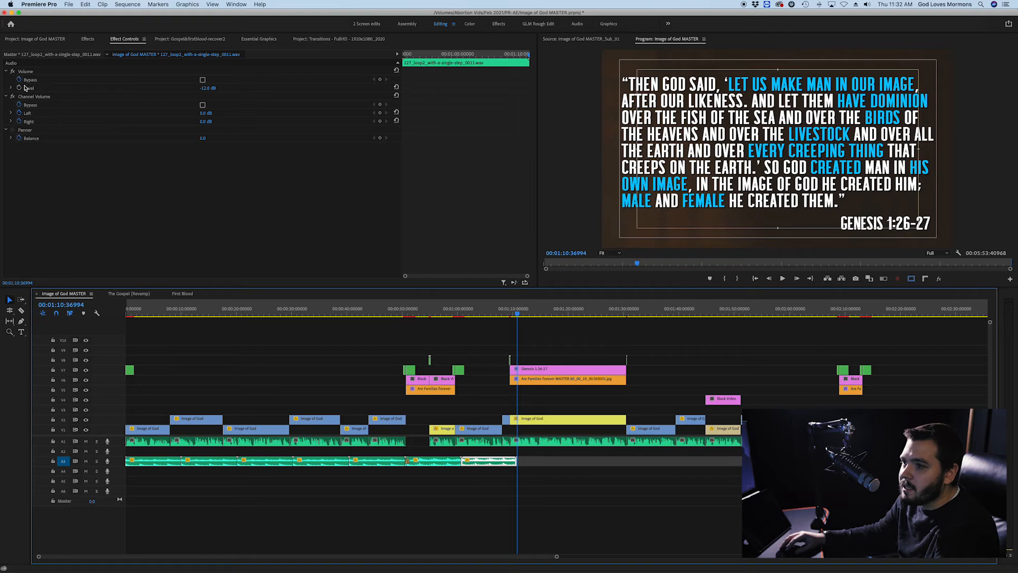
Paste the -12.0 dB music loop repeatedly end to end on A3, filling the track up to about 00:05:03.
{"action": "key", "text": "super+v"}
{"action": "key", "text": "super+v"}
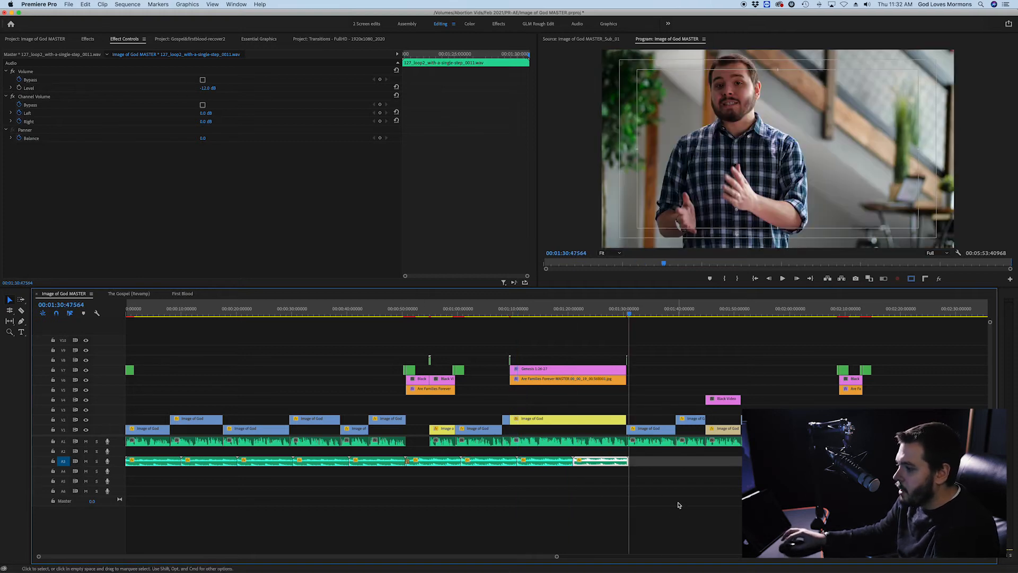
{"action": "scroll", "coordinate": [677, 505], "scroll_direction": "down", "scroll_amount": 4}
{"action": "key", "text": "super+v"}
{"action": "key", "text": "super+v"}
{"action": "key", "text": "super+v"}
{"action": "key", "text": "super+v"}
{"action": "key", "text": "super+v"}
{"action": "key", "text": "super+v"}
{"action": "key", "text": "super+v"}
{"action": "key", "text": "super+v"}
{"action": "key", "text": "super+v"}
{"action": "key", "text": "super+v"}
{"action": "key", "text": "super+v"}
{"action": "key", "text": "super+v"}
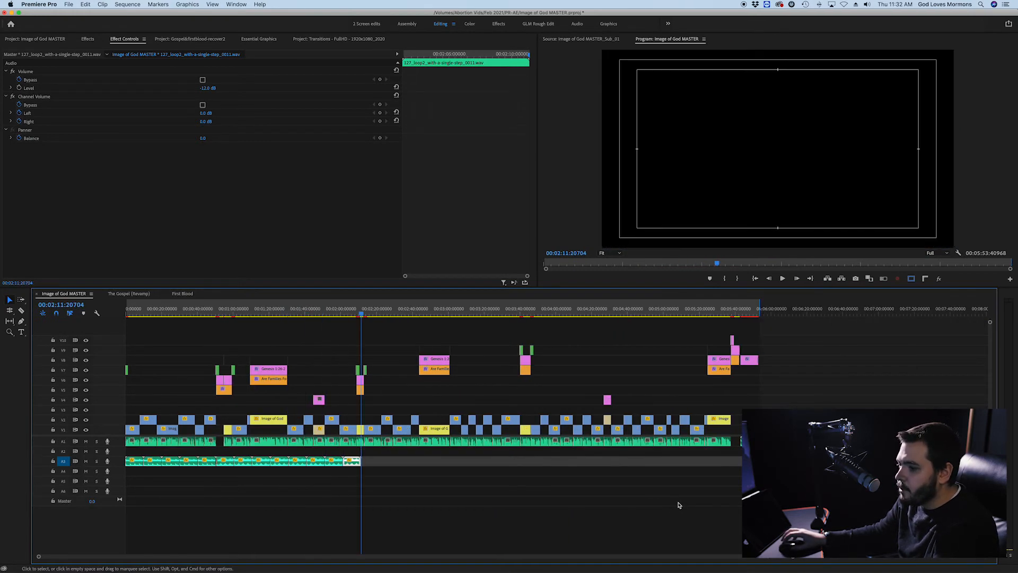
{"action": "key", "text": "super+v"}
{"action": "key", "text": "super+v"}
{"action": "key", "text": "super+v"}
{"action": "key", "text": "super+v"}
{"action": "key", "text": "super+v"}
{"action": "key", "text": "super+v"}
{"action": "key", "text": "super+v"}
{"action": "key", "text": "super+v"}
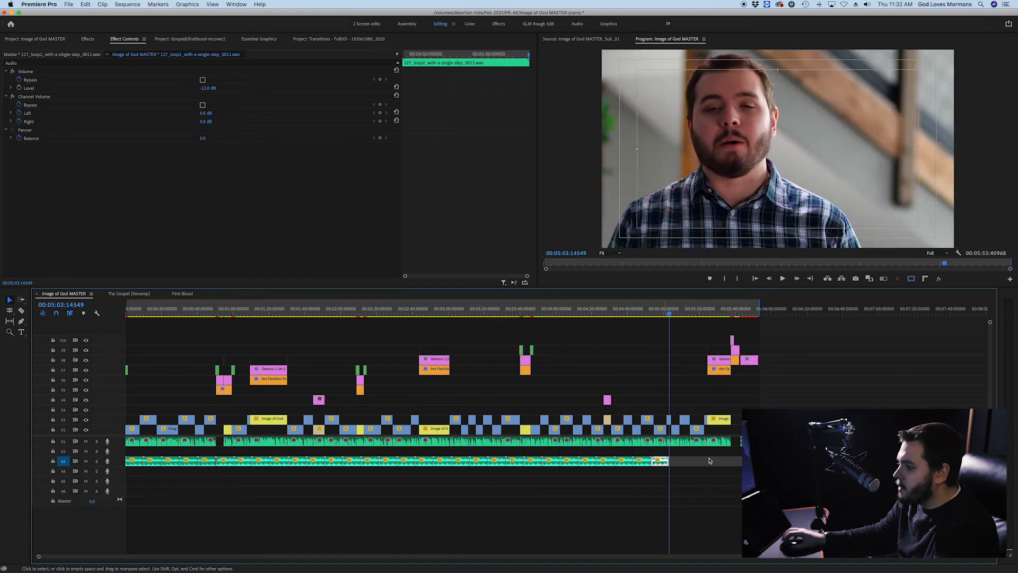
Copy the loop1 clip near the end of A3 in First Blood and paste it at the end of A3's music in Image of God MASTER.
{"action": "left_click", "coordinate": [193, 296]}
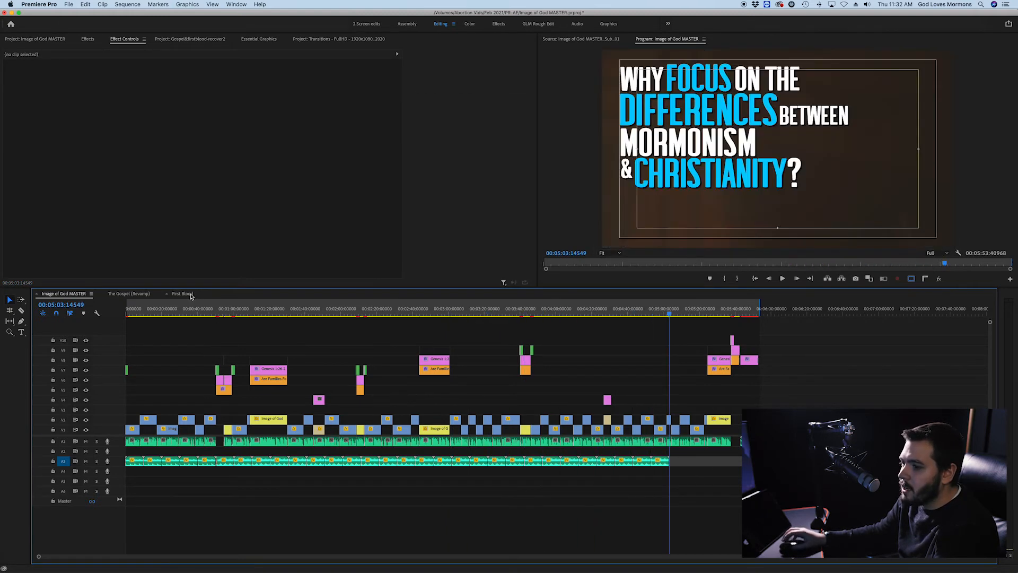
{"action": "scroll", "coordinate": [725, 443], "scroll_direction": "down", "scroll_amount": 8}
{"action": "scroll", "coordinate": [599, 471], "scroll_direction": "up", "scroll_amount": 3}
{"action": "scroll", "coordinate": [554, 477], "scroll_direction": "up", "scroll_amount": 3}
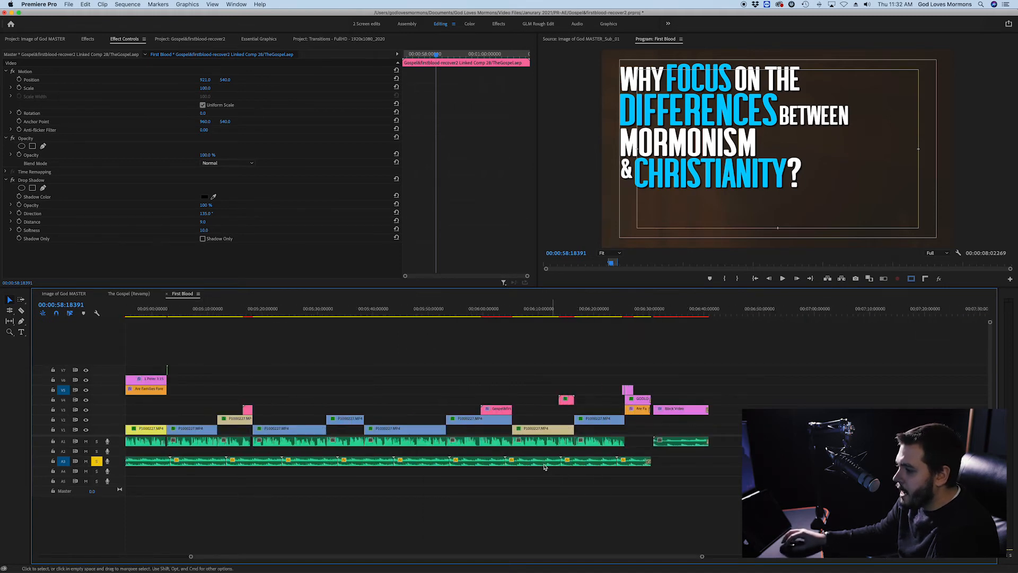
{"action": "left_click", "coordinate": [602, 461]}
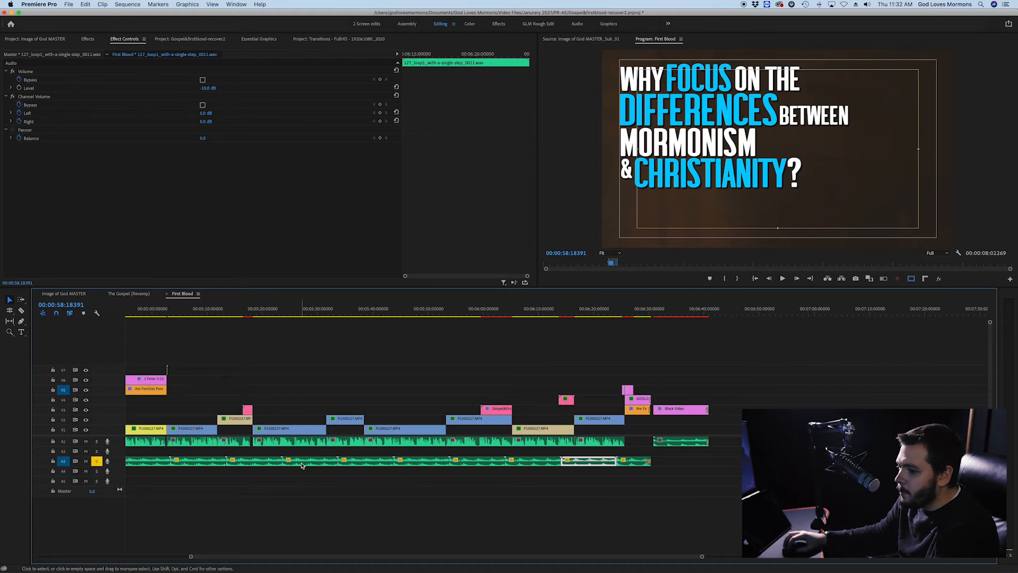
{"action": "scroll", "coordinate": [416, 464], "scroll_direction": "up", "scroll_amount": 2}
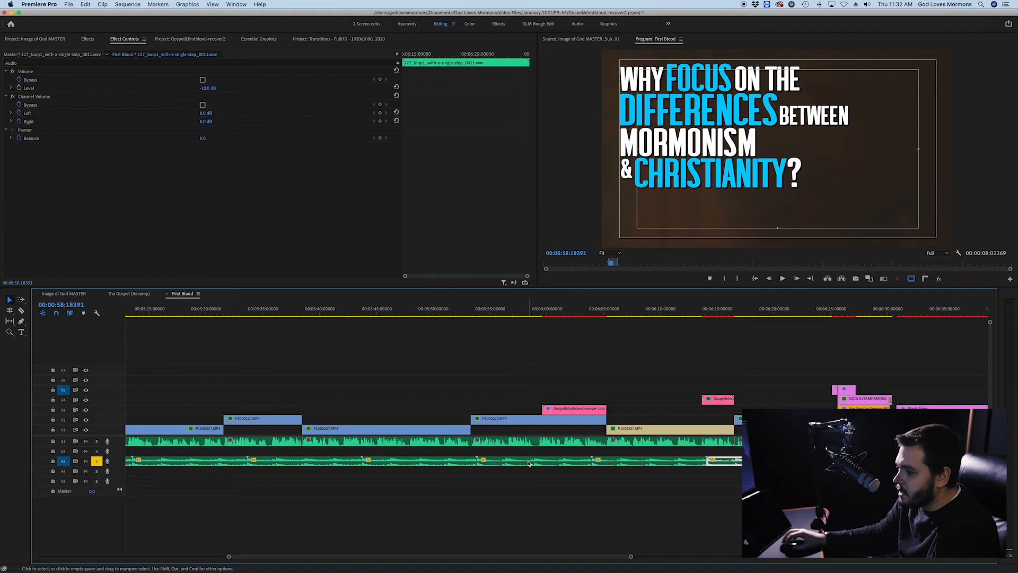
{"action": "left_click", "coordinate": [68, 295]}
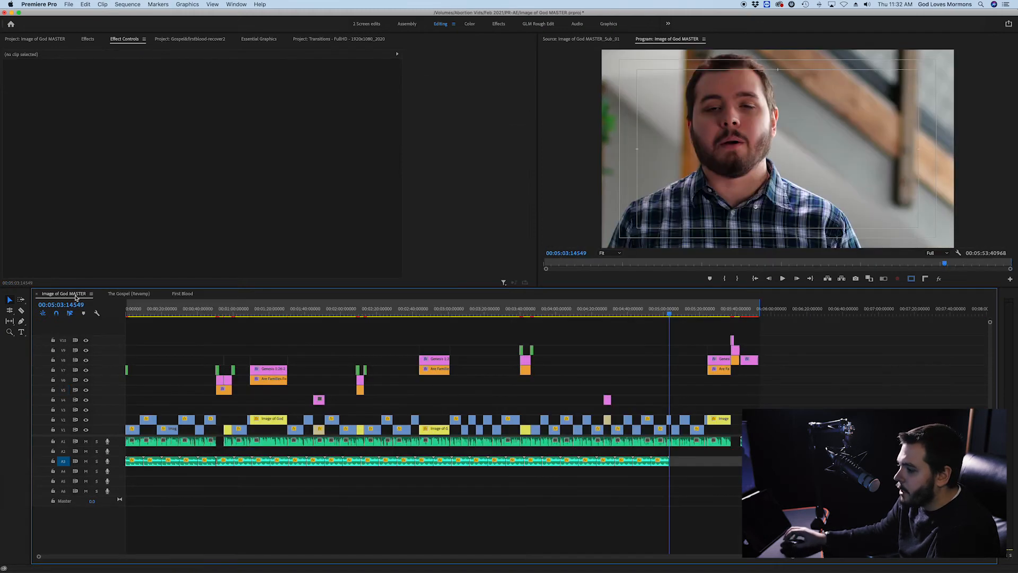
{"action": "scroll", "coordinate": [714, 473], "scroll_direction": "up", "scroll_amount": 4}
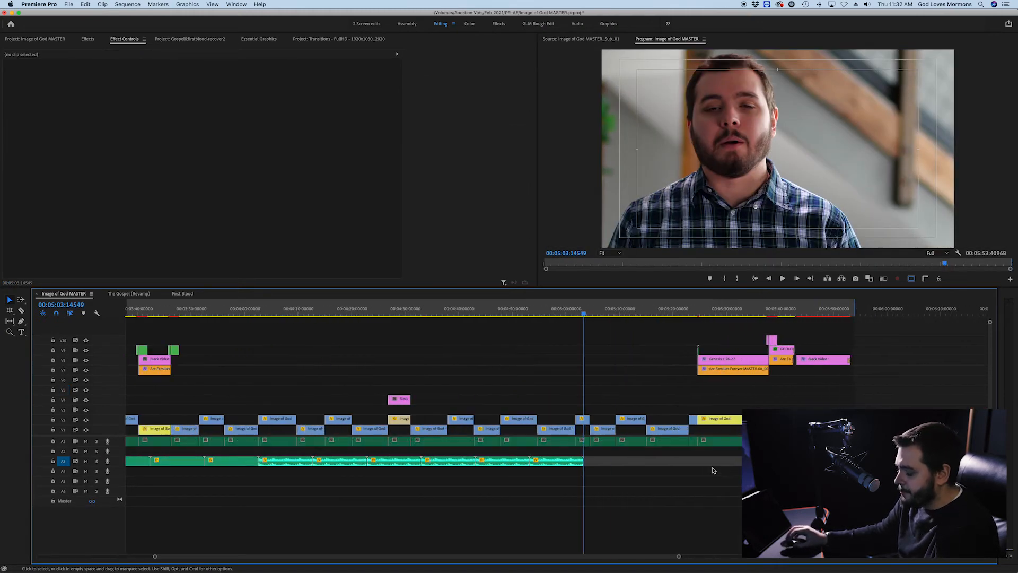
{"action": "key", "text": "super+v"}
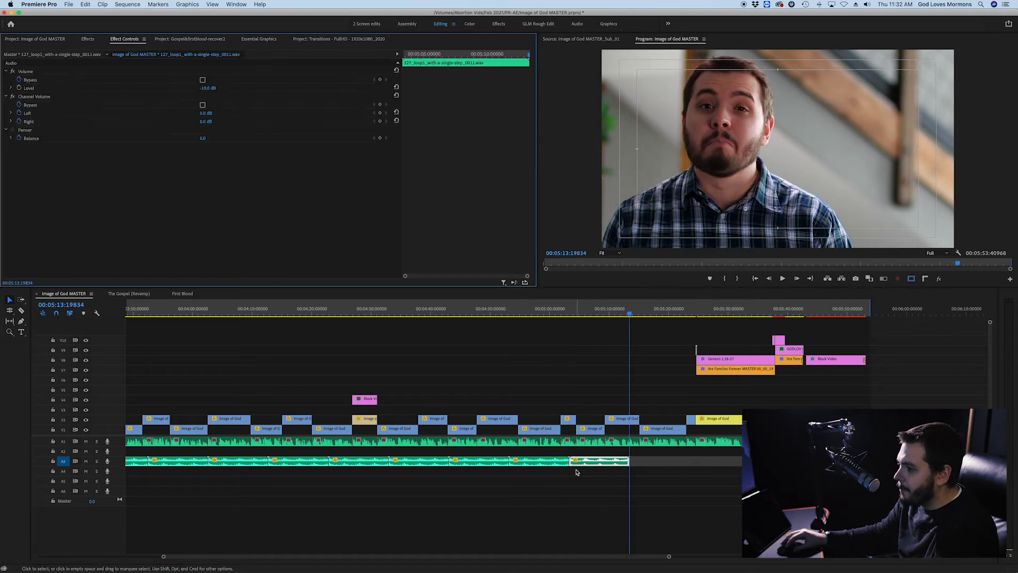
Solo A3, play the music from about 00:04:59 across the join with the pasted loop1 clip, and turn the solo off.
{"action": "left_click", "coordinate": [546, 313]}
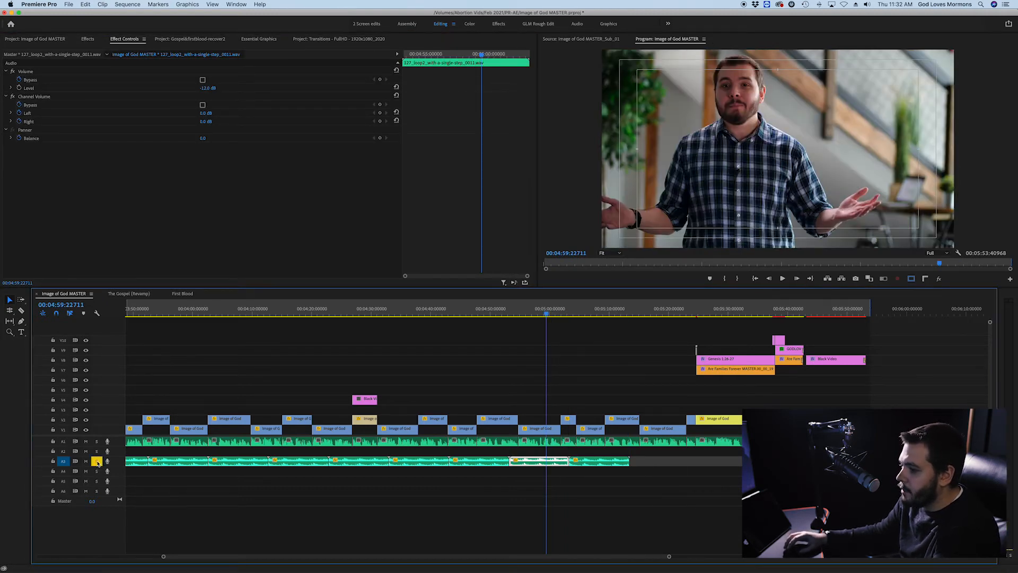
{"action": "key", "text": "space"}
{"action": "key", "text": "XF86AudioRaiseVolume"}
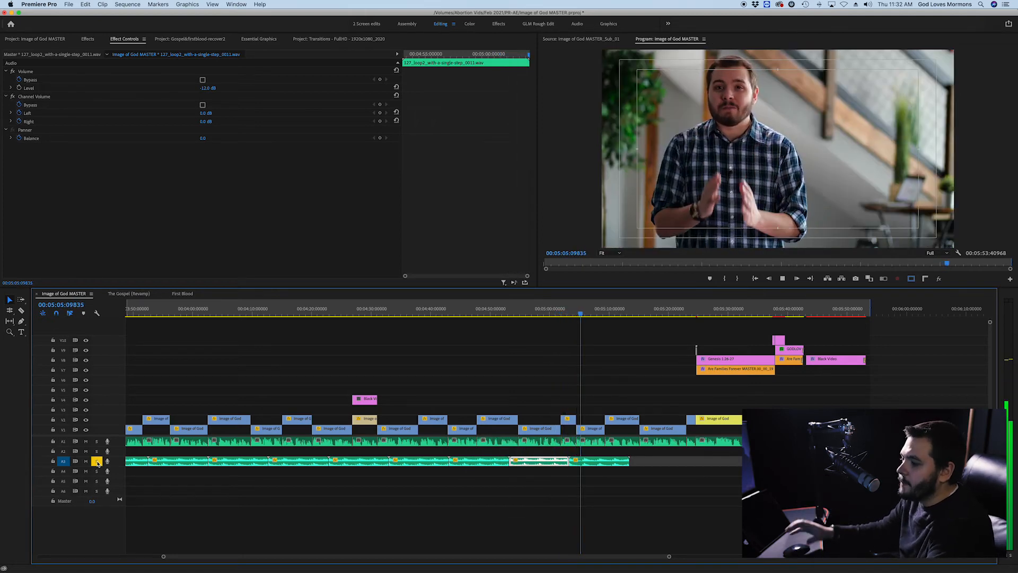
{"action": "key", "text": "space"}
{"action": "left_click", "coordinate": [97, 462]}
Extend the A3 music with loop1 copies to about 00:05:43 and trim its end to the end of the GODLOVESMORMONS.COM title.
{"action": "left_click_drag", "start_coordinate": [629, 462], "coordinate": [810, 462]}
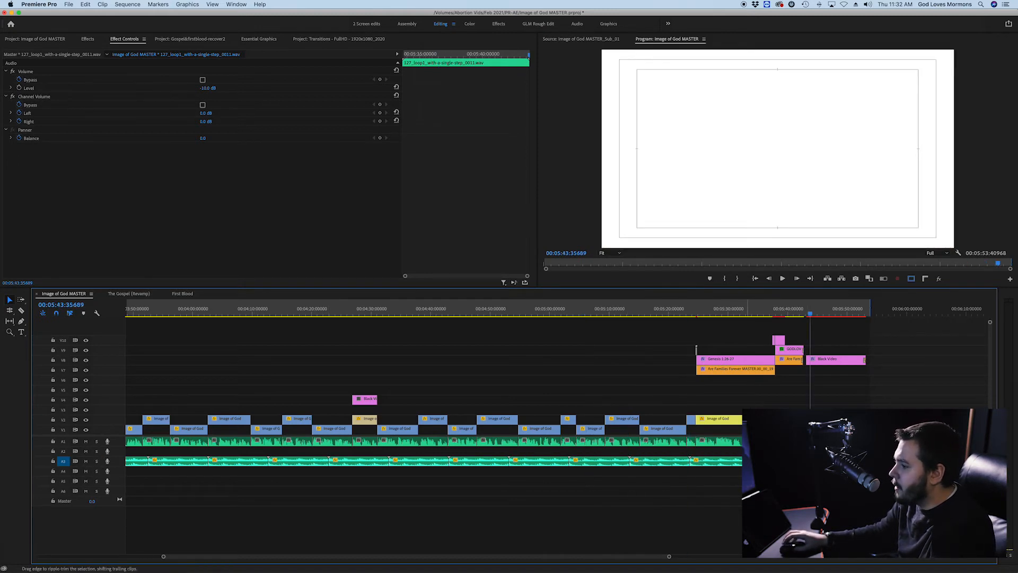
{"action": "key", "text": "="}
{"action": "key", "text": "="}
{"action": "key", "text": "="}
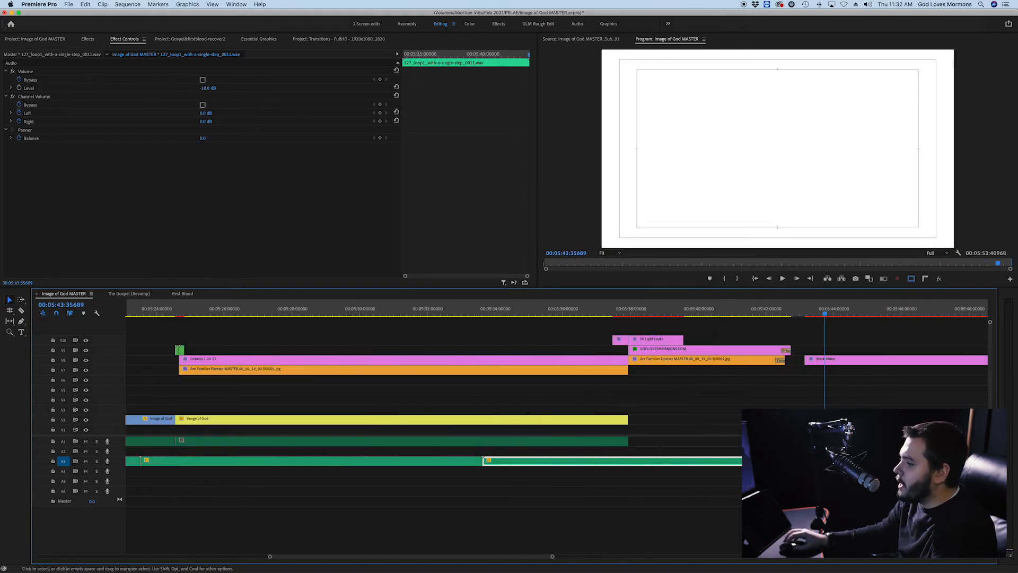
{"action": "left_click_drag", "start_coordinate": [824, 461], "coordinate": [791, 461]}
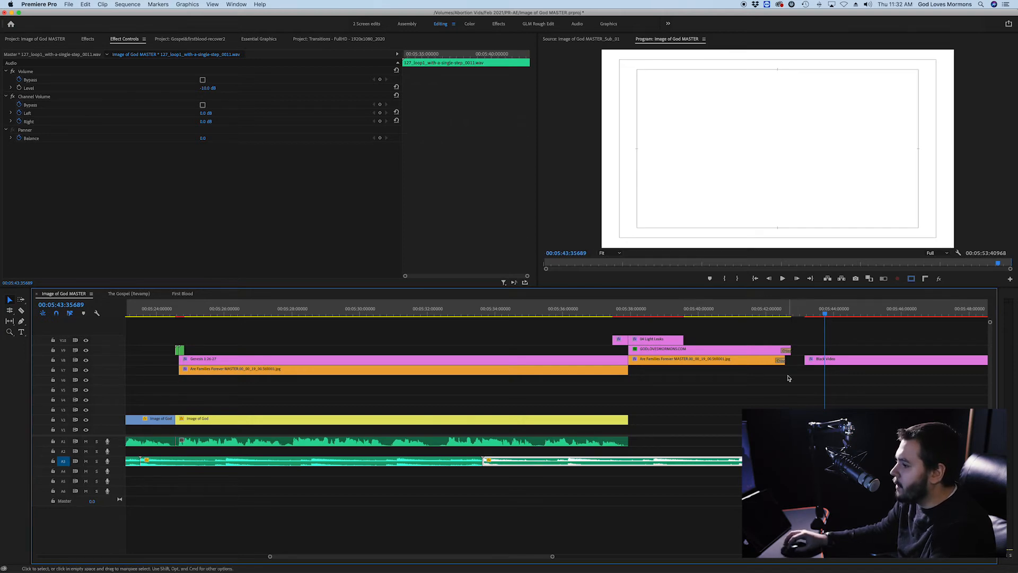
Align the end of A3's last music clip with the end of the GODLOVESMORMONS.COM title and add an audio fade-out there.
{"action": "left_click_drag", "start_coordinate": [789, 365], "coordinate": [785, 363]}
{"action": "left_click_drag", "start_coordinate": [795, 460], "coordinate": [791, 460]}
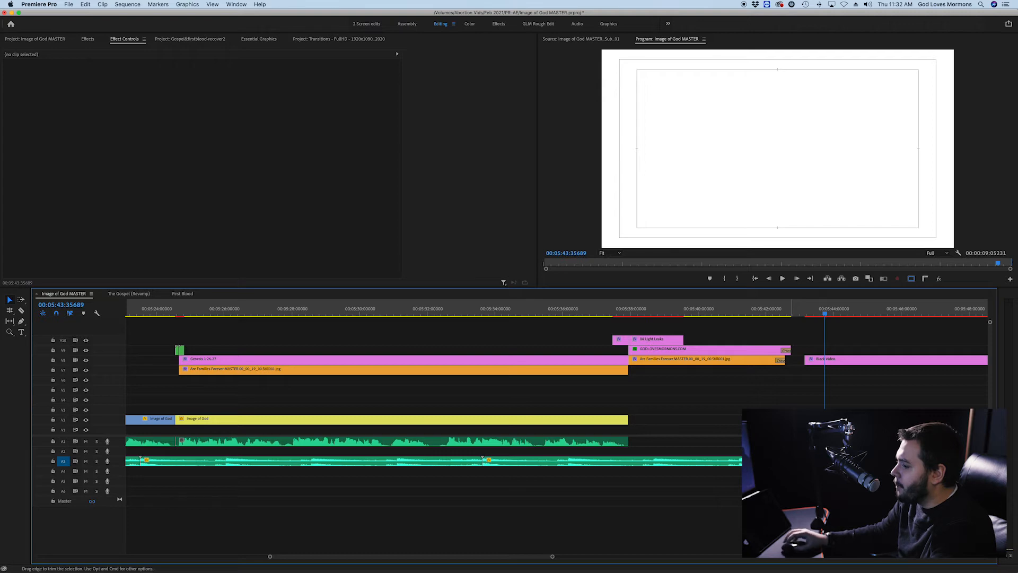
{"action": "left_click_drag", "start_coordinate": [761, 460], "coordinate": [761, 460]}
{"action": "left_click", "coordinate": [682, 498]}
Keyframe the last A3 clip's volume level from 00:05:37:28722, raising it to 0 dB at 00:05:38:02719, and save the project.
{"action": "left_click_drag", "start_coordinate": [630, 308], "coordinate": [614, 308]}
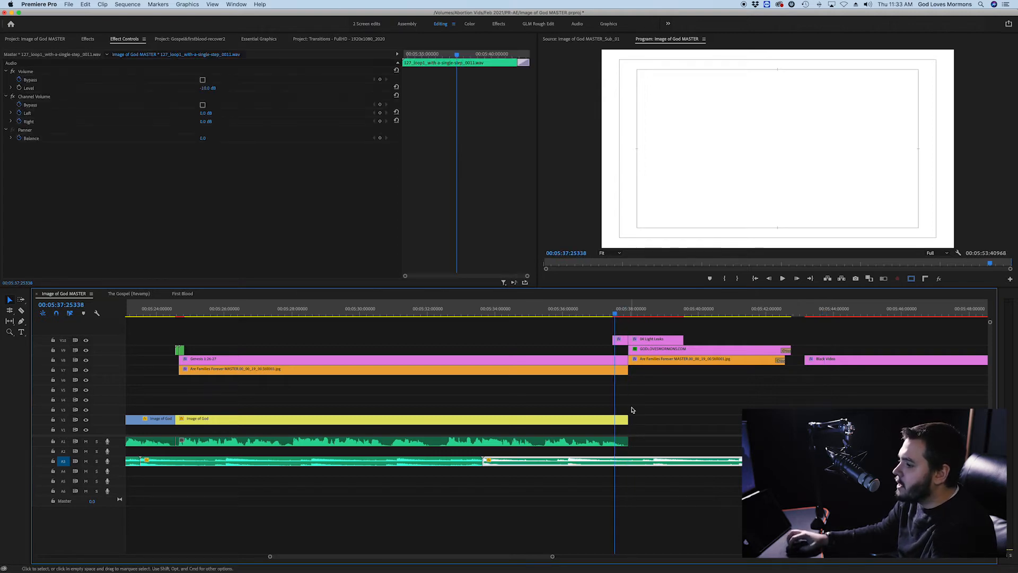
{"action": "left_click", "coordinate": [617, 314]}
{"action": "left_click", "coordinate": [18, 88]}
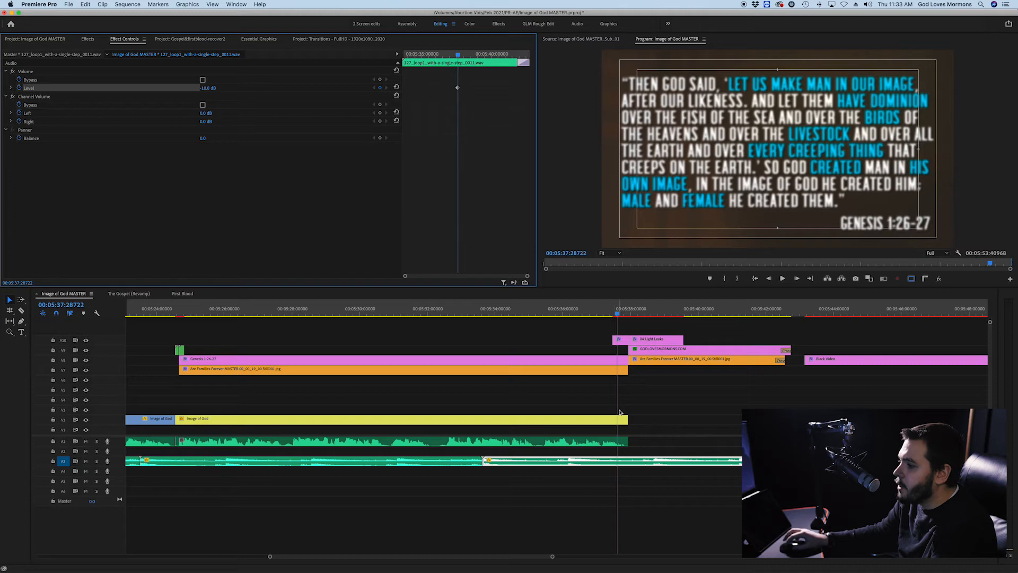
{"action": "left_click_drag", "start_coordinate": [617, 315], "coordinate": [633, 314]}
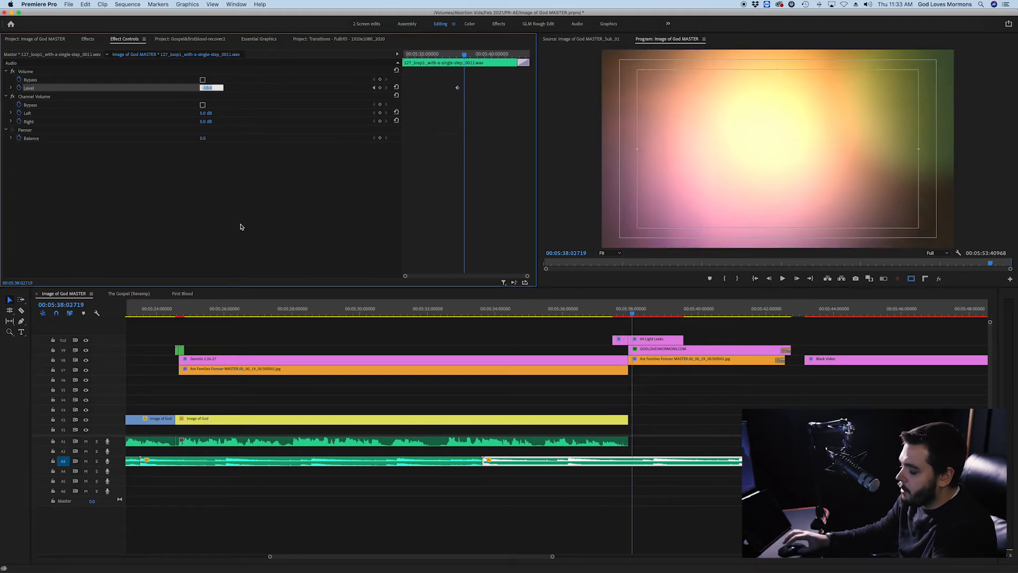
{"action": "type", "text": "0 dB"}
{"action": "key", "text": "Return"}
{"action": "key", "text": "super+s"}
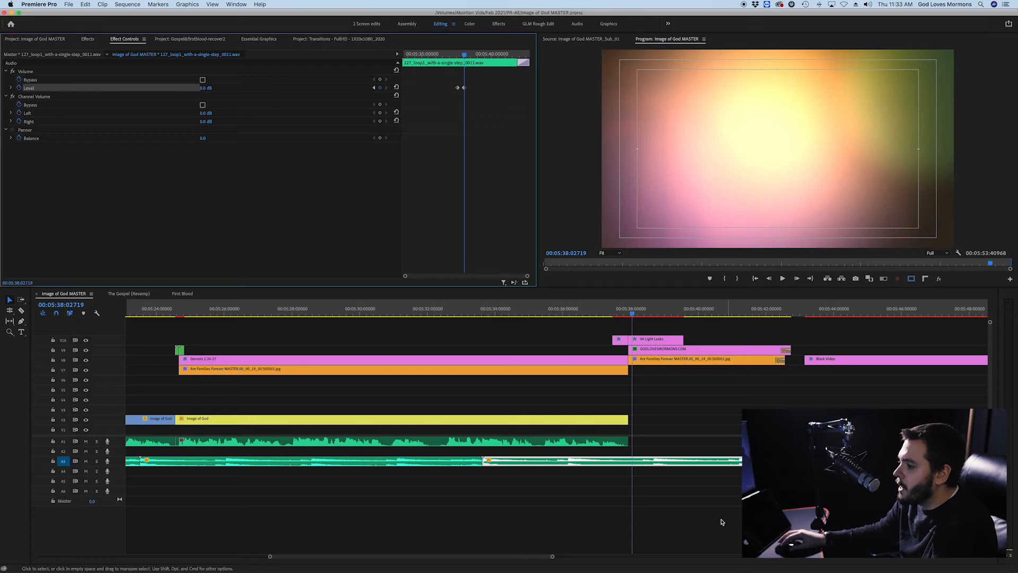
Play the ending from about 00:05:38 into the GODLOVESMORMONS.COM title to check the music rise, and save the project.
{"action": "left_click_drag", "start_coordinate": [631, 317], "coordinate": [630, 316]}
{"action": "scroll", "coordinate": [451, 486], "scroll_direction": "down", "scroll_amount": 5}
{"action": "scroll", "coordinate": [451, 486], "scroll_direction": "left", "scroll_amount": 4}
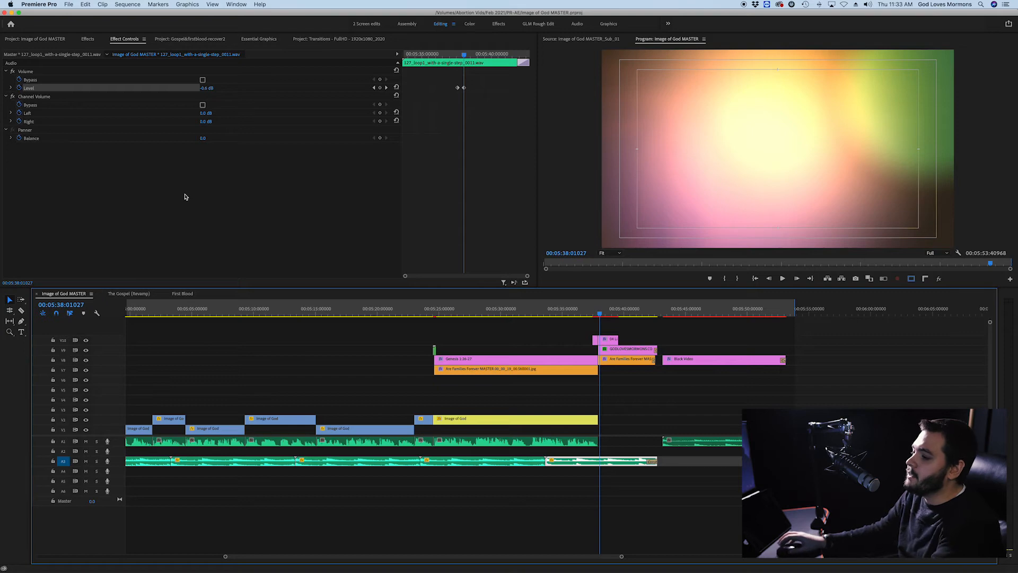
{"action": "key", "text": "space"}
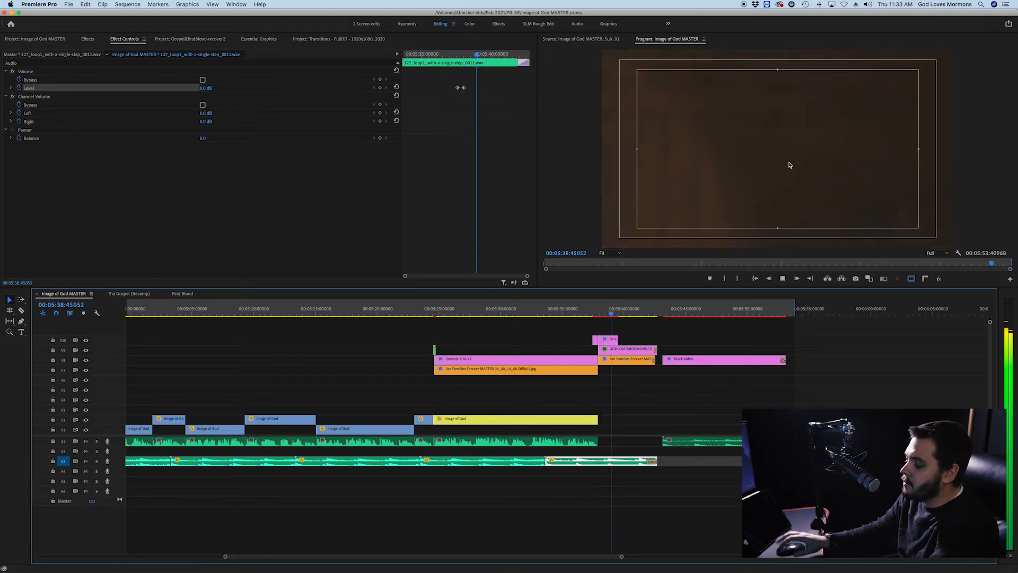
{"action": "key", "text": "space"}
{"action": "key", "text": "XF86AudioRaiseVolume"}
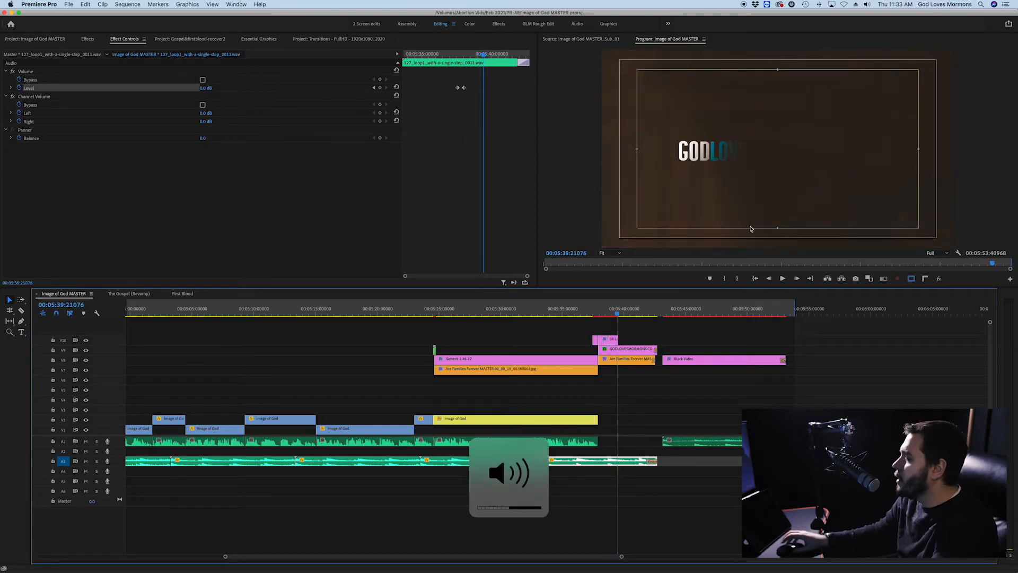
{"action": "key", "text": "super+s"}
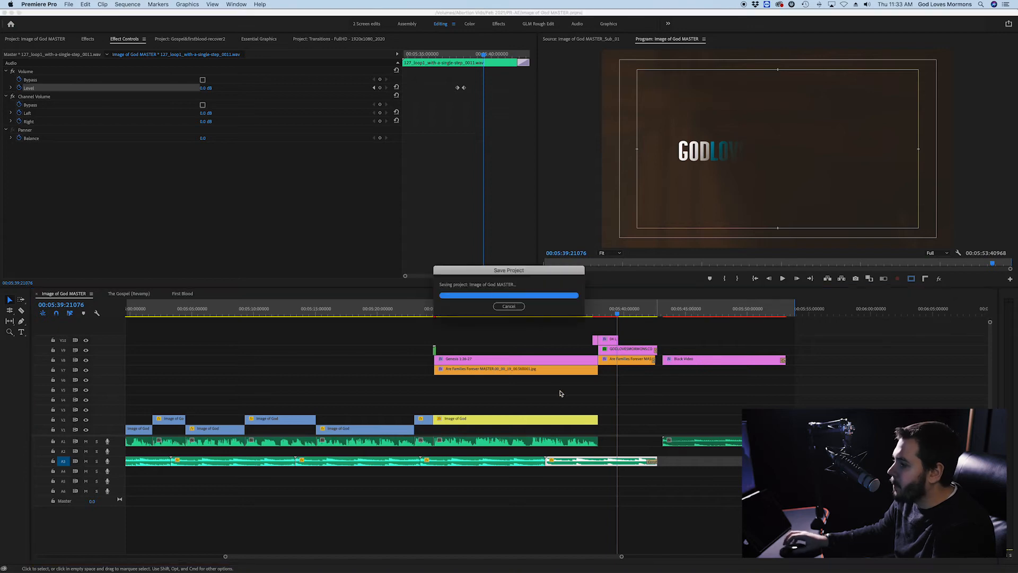
Replace the first Black Video clip on V6, at about 00:00:51, with an After Effects composition.
{"action": "scroll", "coordinate": [558, 395], "scroll_direction": "down", "scroll_amount": 2}
{"action": "scroll", "coordinate": [552, 396], "scroll_direction": "left", "scroll_amount": 2}
{"action": "scroll", "coordinate": [550, 395], "scroll_direction": "down", "scroll_amount": 2}
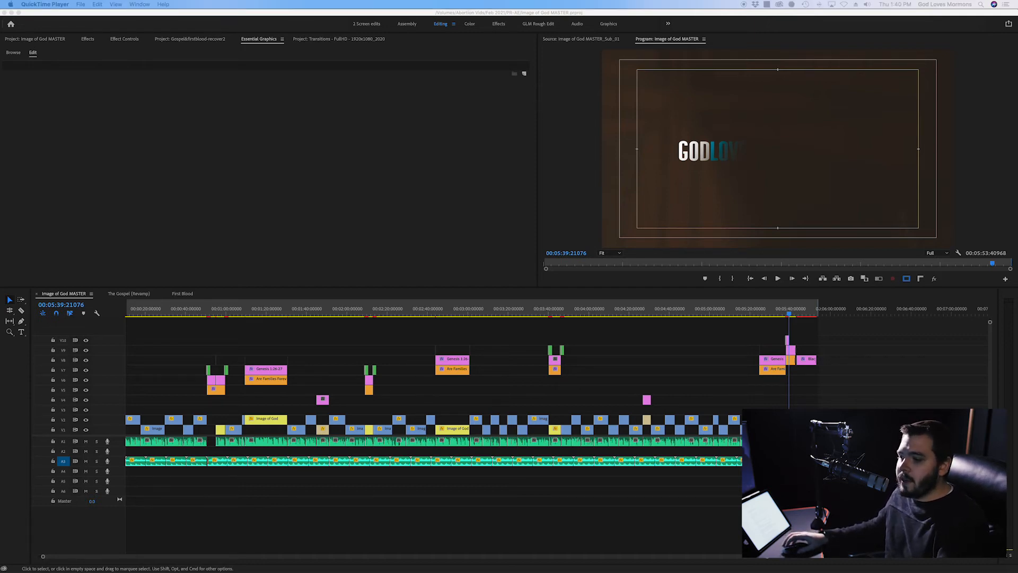
{"action": "key", "text": "F2"}
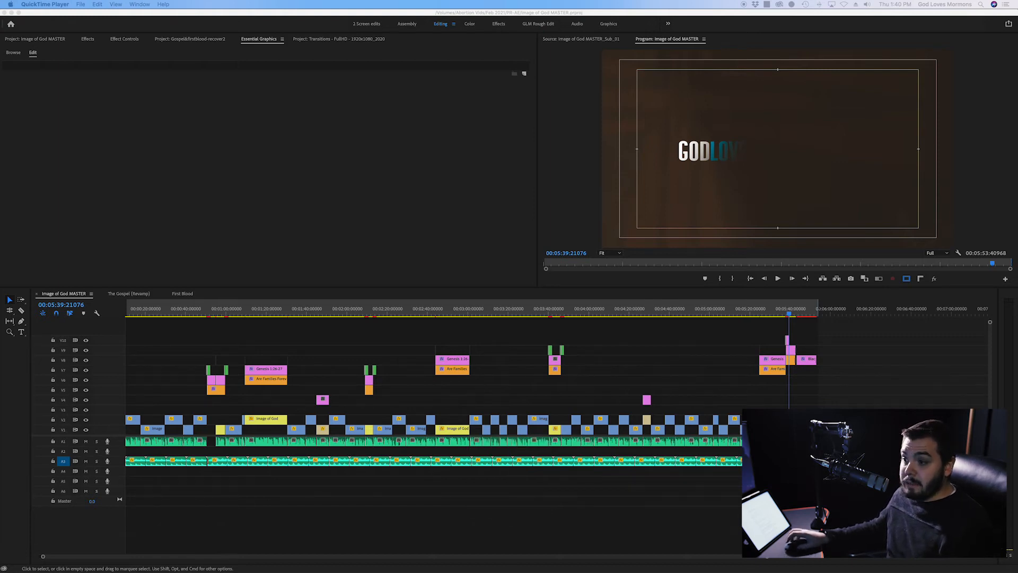
{"action": "left_click", "coordinate": [139, 357]}
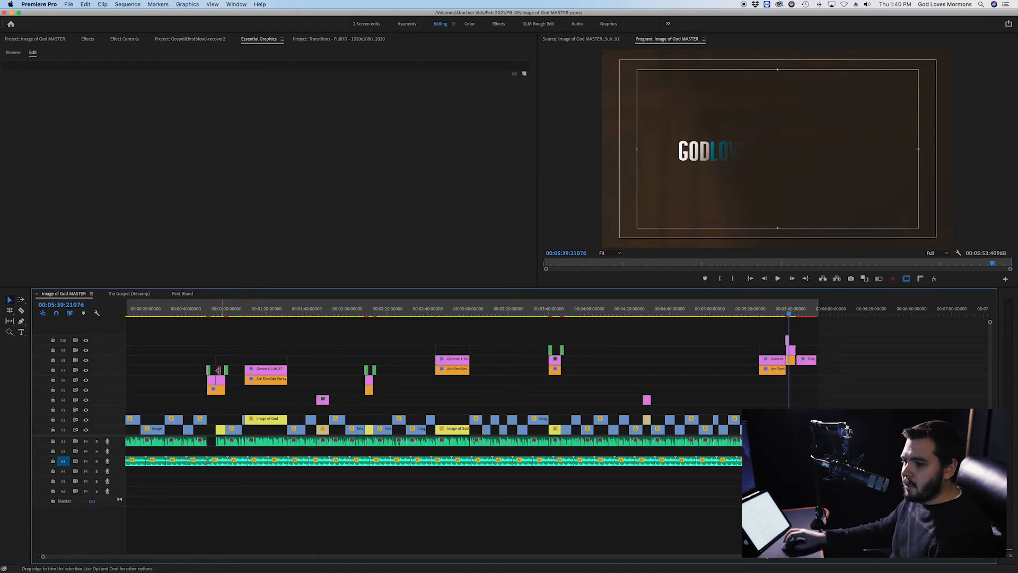
{"action": "scroll", "coordinate": [215, 371], "scroll_direction": "up", "scroll_amount": 5}
{"action": "scroll", "coordinate": [202, 380], "scroll_direction": "up", "scroll_amount": 2}
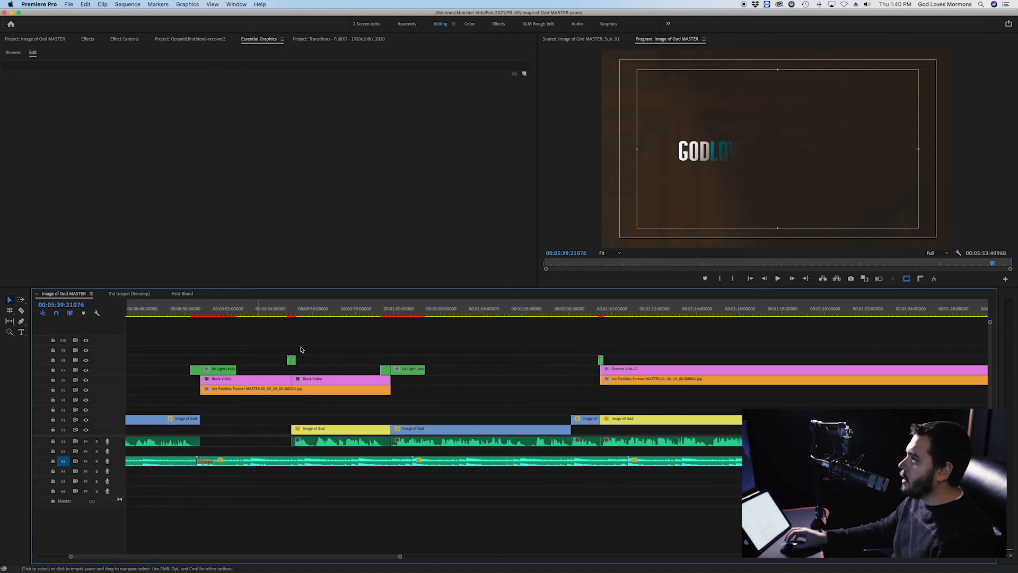
{"action": "right_click", "coordinate": [245, 380]}
{"action": "left_click", "coordinate": [213, 354]}
{"action": "right_click", "coordinate": [223, 384]}
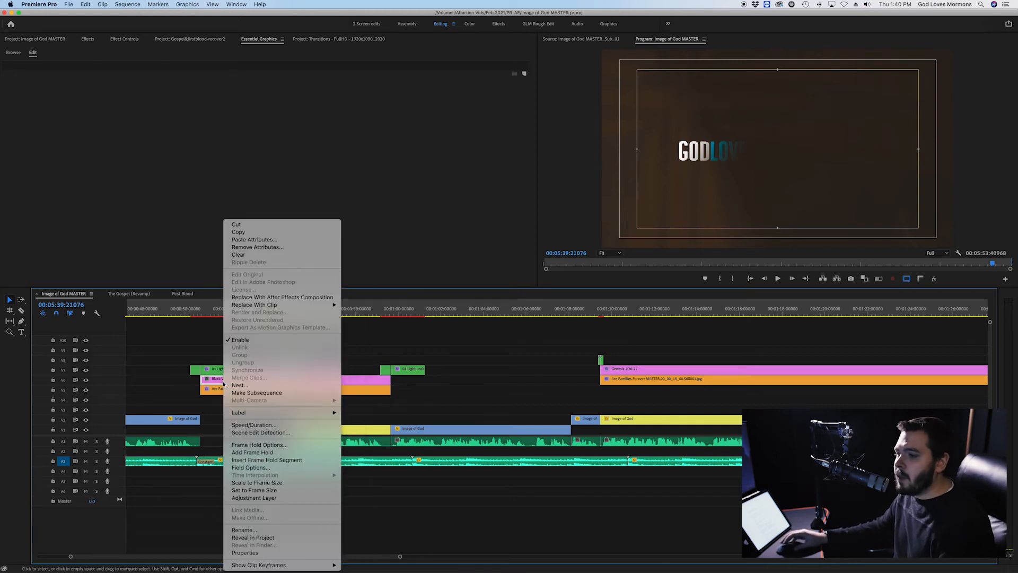
{"action": "left_click", "coordinate": [255, 297]}
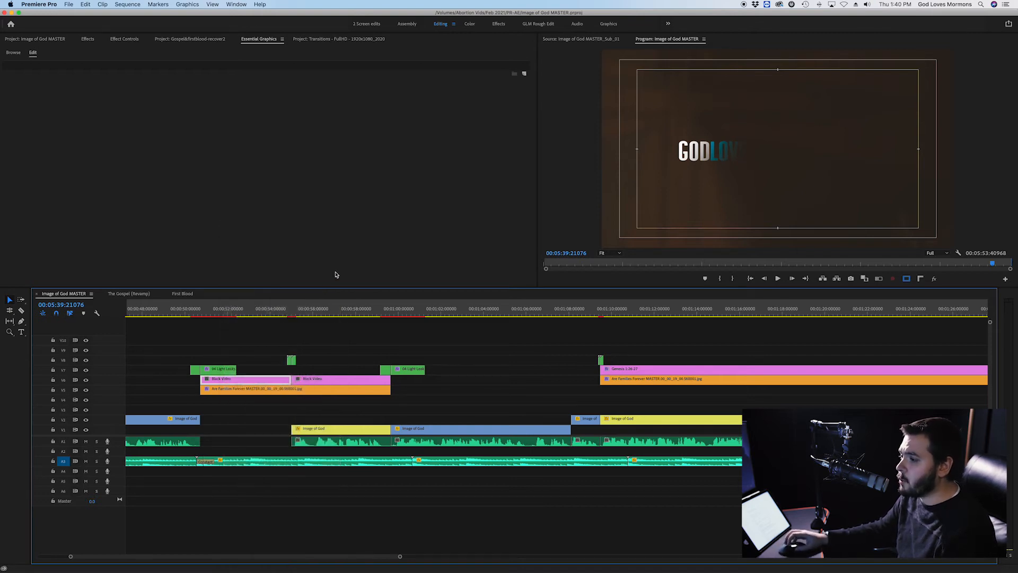
Switch to Finder, check the PR-AE folder inside Feb 2021 on the Abortion Vids drive, and close that window.
{"action": "mouse_move", "coordinate": [495, 568]}
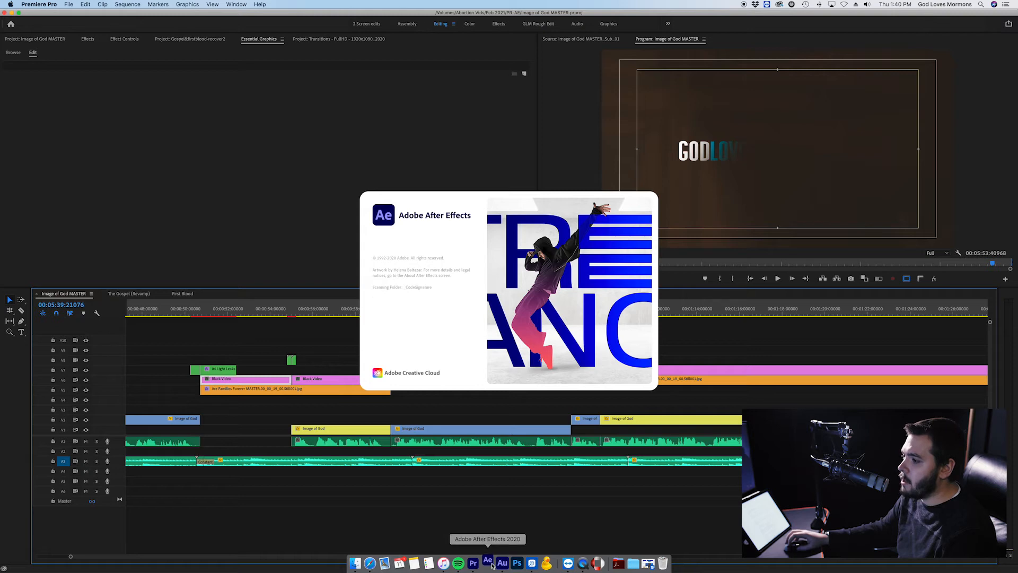
{"action": "left_click", "coordinate": [356, 563]}
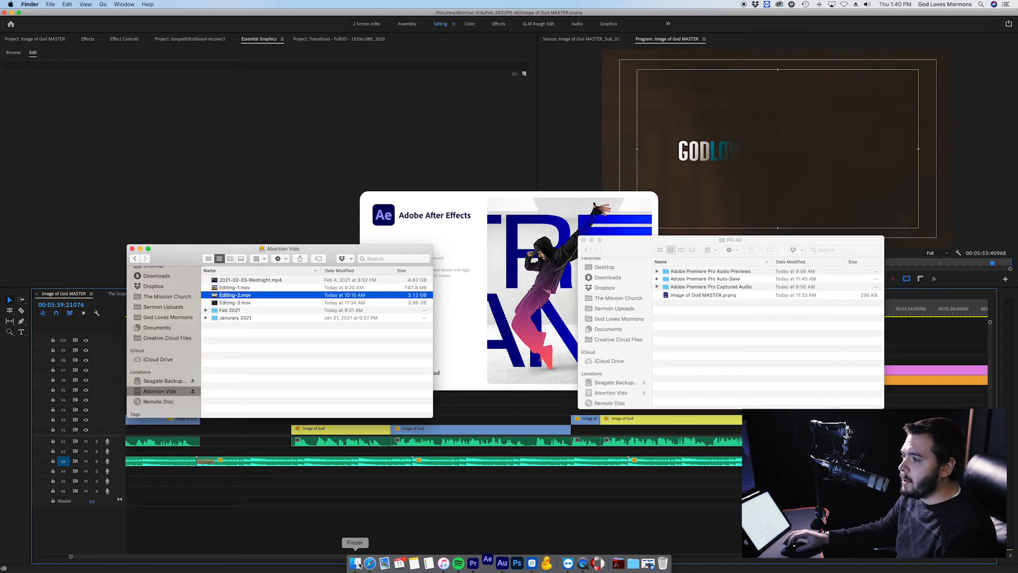
{"action": "left_click", "coordinate": [704, 338]}
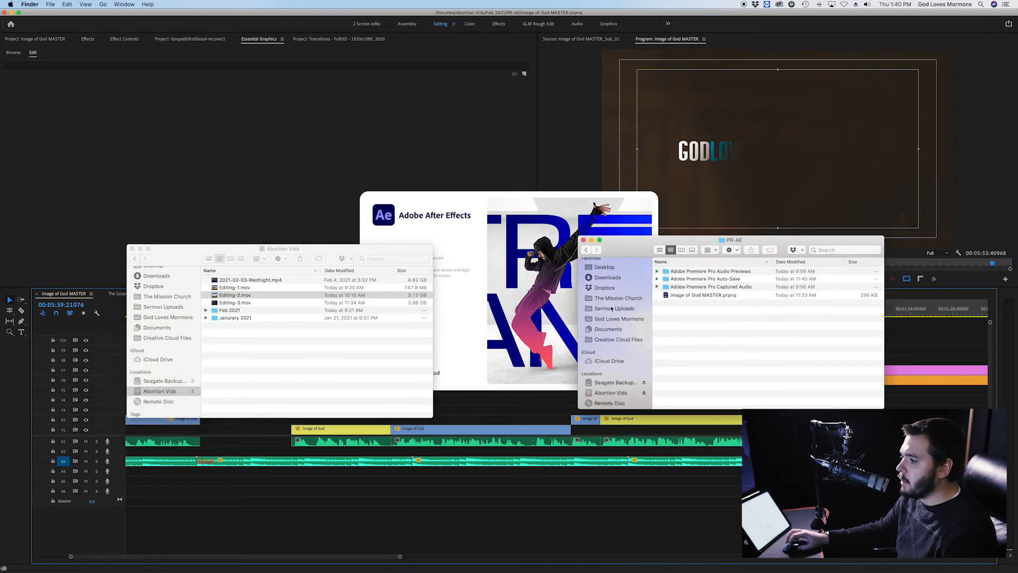
{"action": "left_click", "coordinate": [610, 393]}
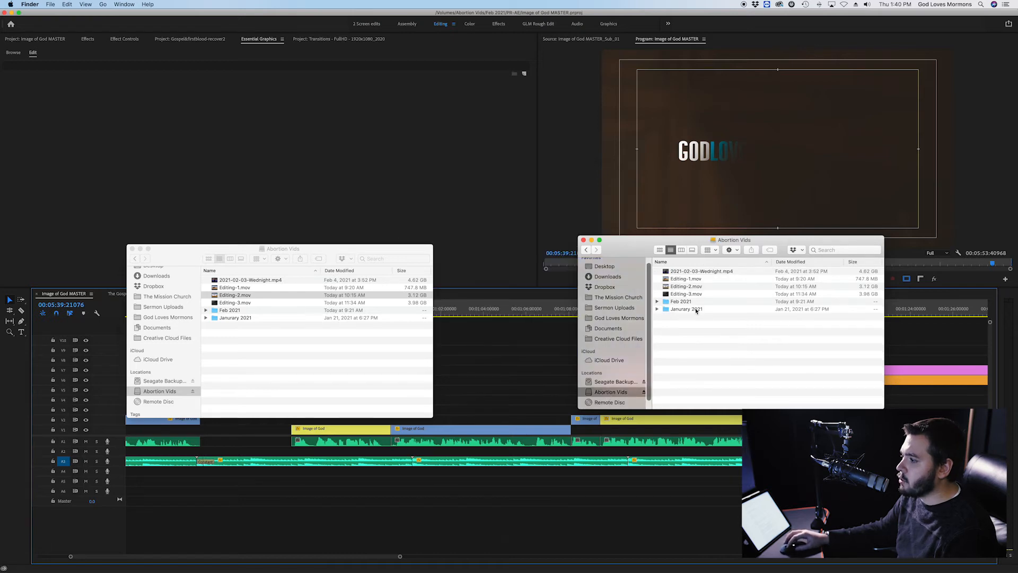
{"action": "double_click", "coordinate": [688, 302]}
{"action": "double_click", "coordinate": [679, 279]}
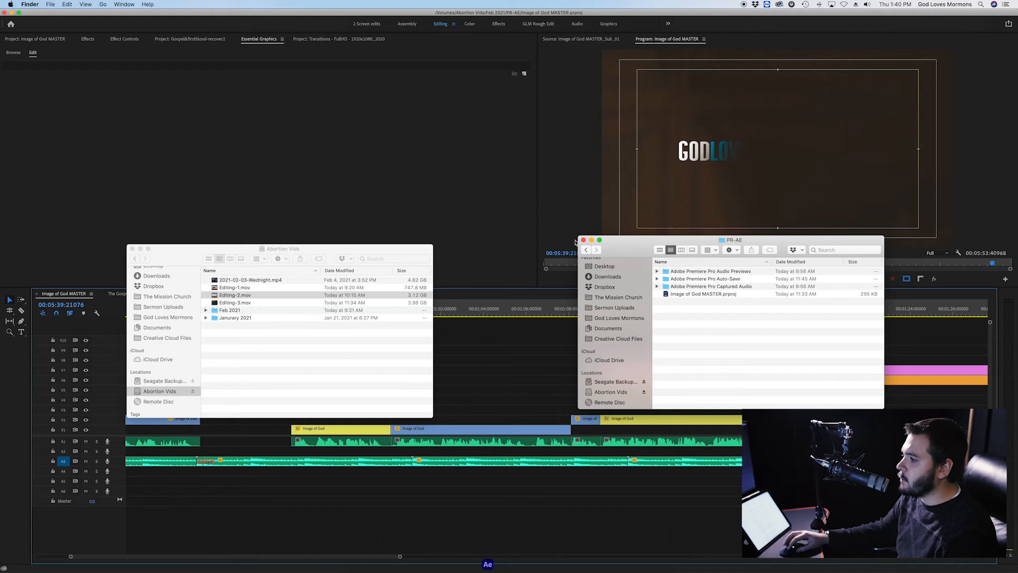
{"action": "left_click", "coordinate": [584, 240]}
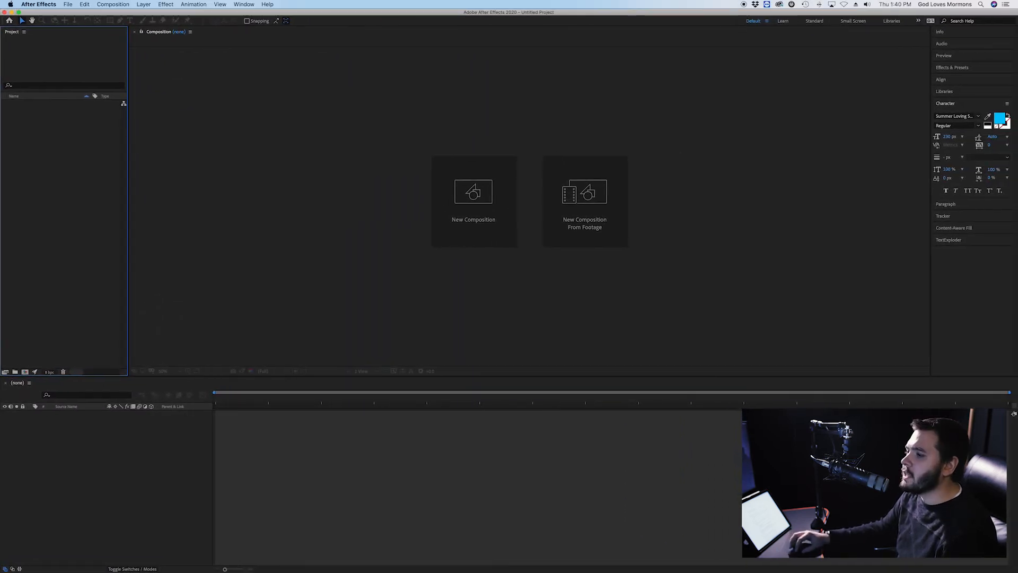
Save the After Effects project as "Image of God AE" in the PR-AE folder of Feb 2021 on the Abortion Vids drive.
{"action": "key", "text": "super+s"}
{"action": "left_click_drag", "start_coordinate": [304, 107], "coordinate": [210, 107]}
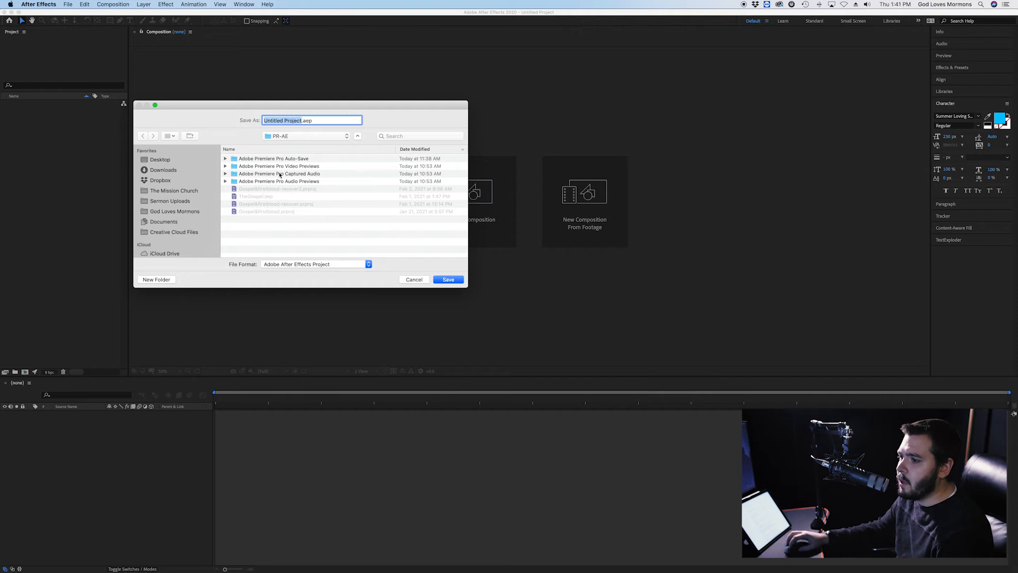
{"action": "scroll", "coordinate": [174, 232], "scroll_direction": "down", "scroll_amount": 3}
{"action": "left_click", "coordinate": [173, 231]}
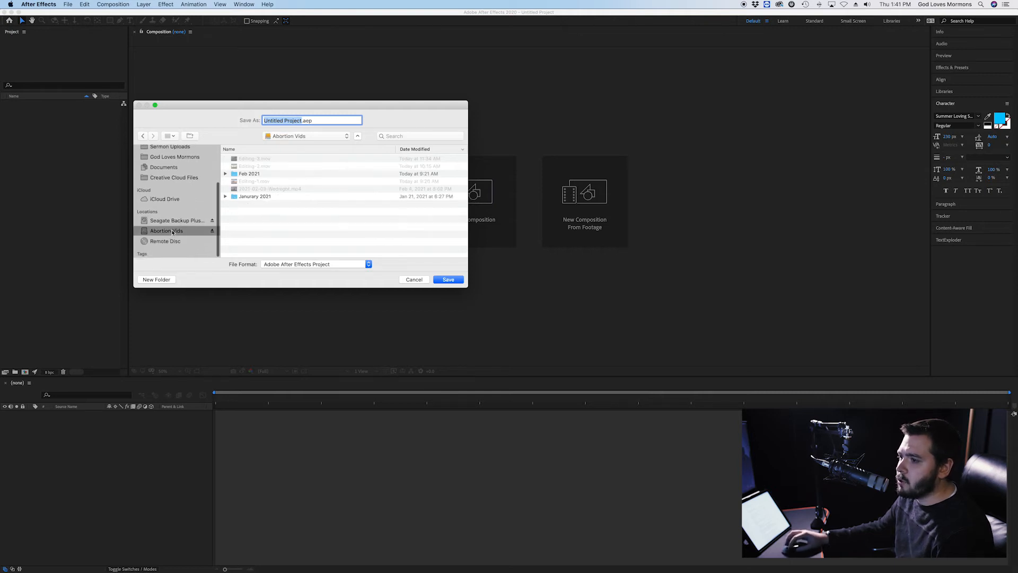
{"action": "double_click", "coordinate": [255, 173]}
{"action": "double_click", "coordinate": [254, 166]}
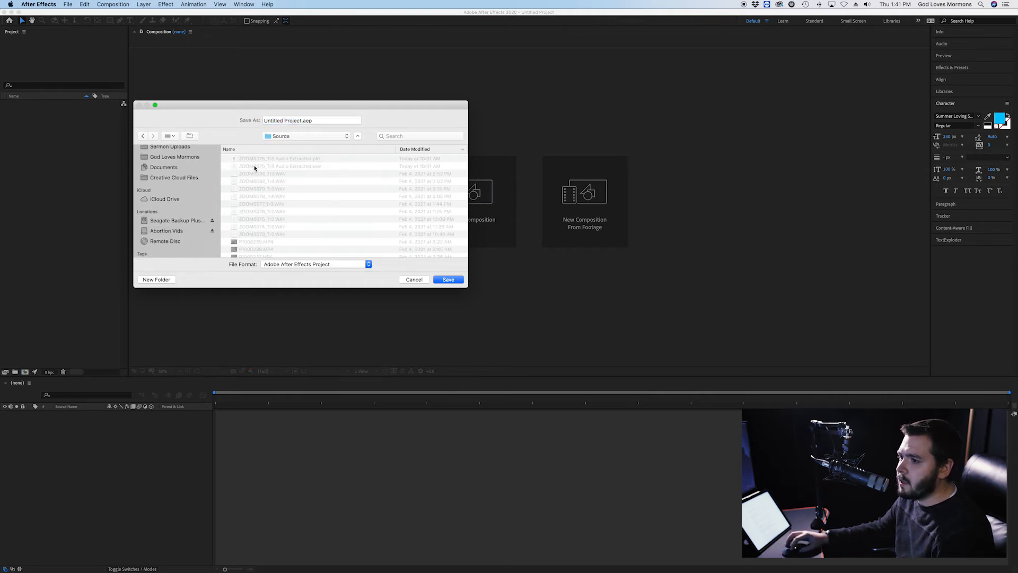
{"action": "left_click", "coordinate": [142, 135]}
{"action": "double_click", "coordinate": [246, 158]}
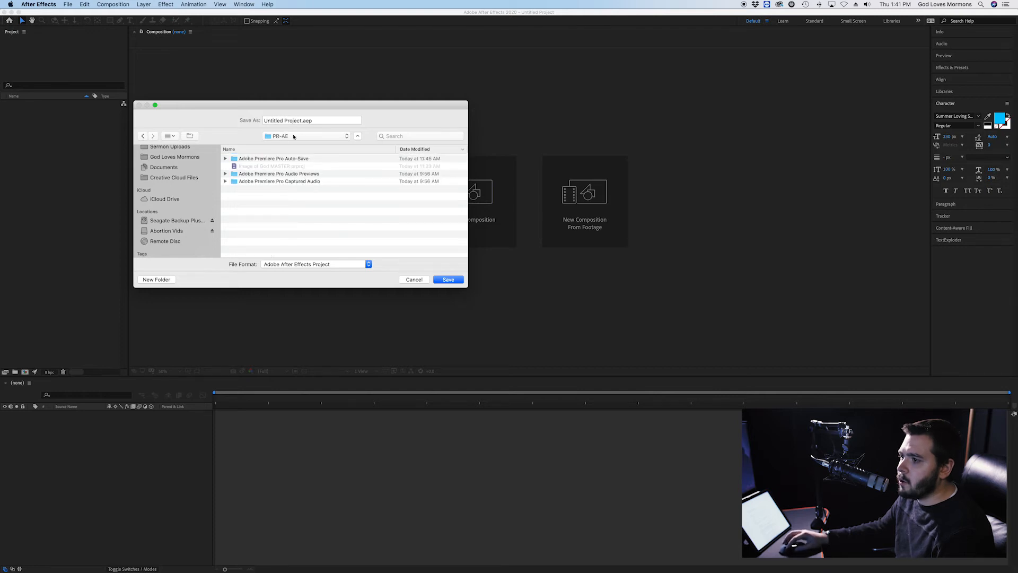
{"action": "left_click", "coordinate": [275, 166]}
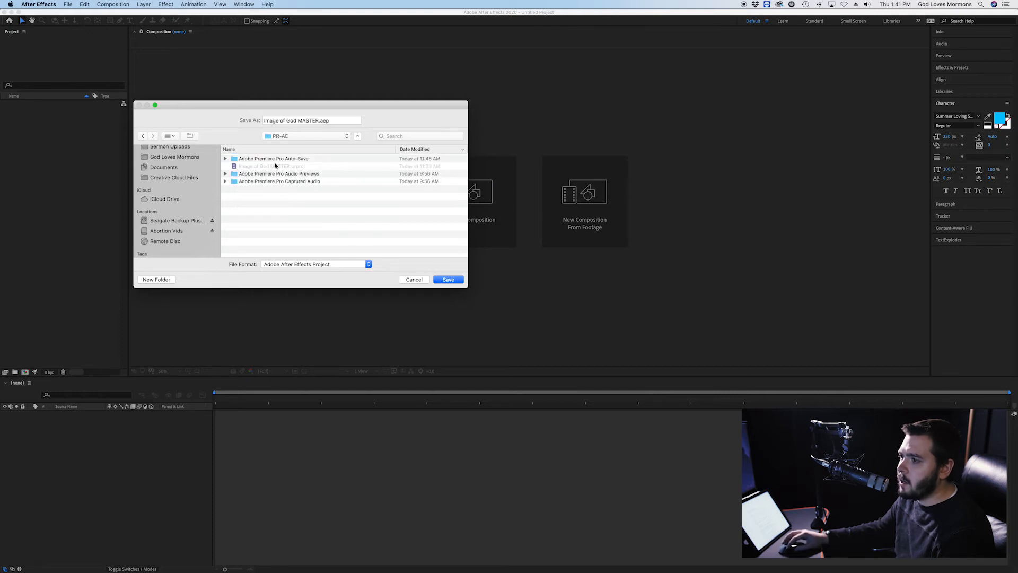
{"action": "double_click", "coordinate": [309, 120]}
{"action": "type", "text": "AE"}
{"action": "key", "text": "Return"}
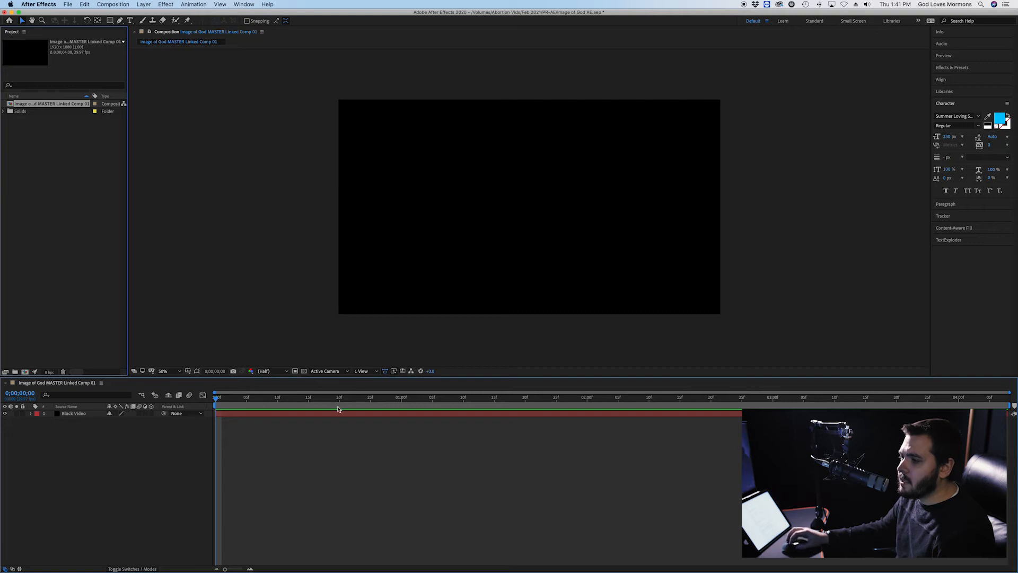
Switch to Premiere Pro, view the linked comp clip at about 00:00:53, and return to After Effects.
{"action": "key", "text": "super+Tab"}
{"action": "key", "text": "super+Tab"}
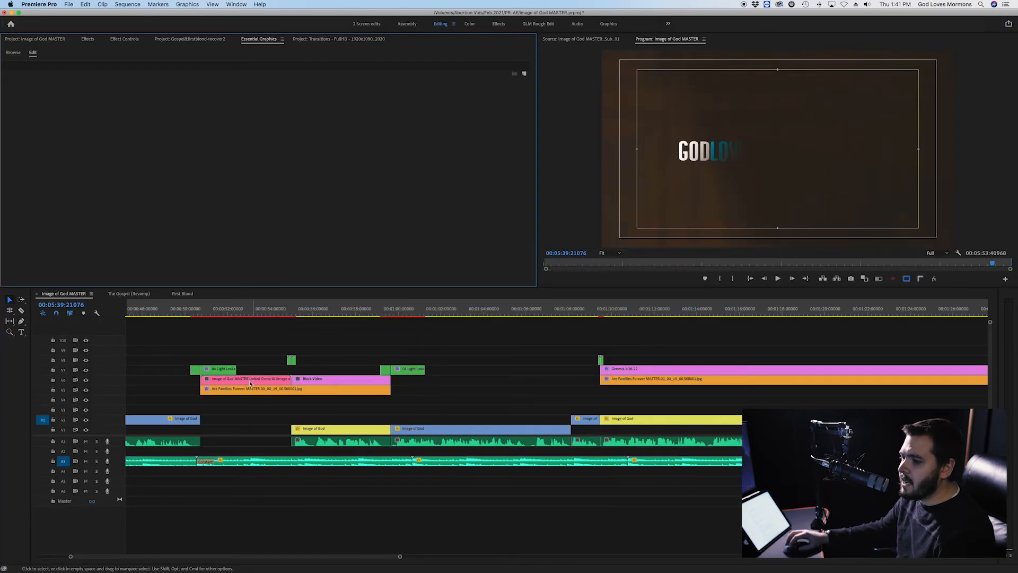
{"action": "left_click", "coordinate": [256, 318]}
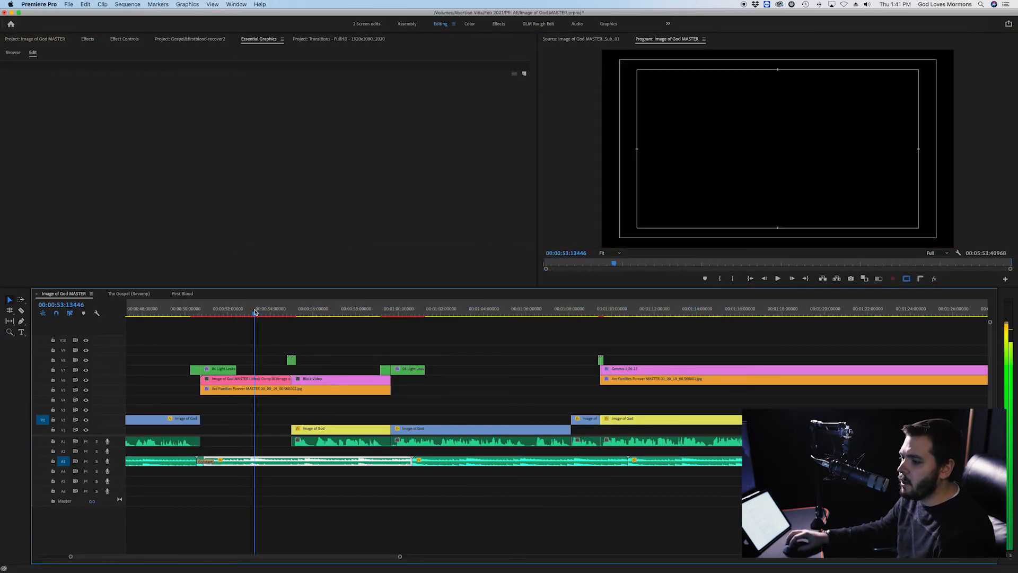
{"action": "double_click", "coordinate": [262, 380]}
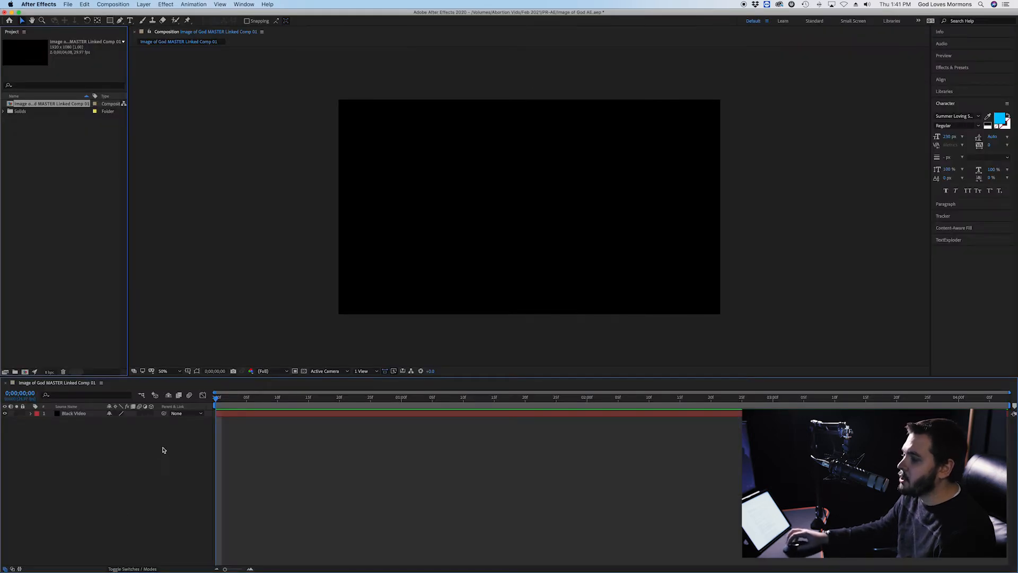
Add the test text HELLO WORLD to the linked comp and check it in Premiere Pro's program preview.
{"action": "key", "text": "super+t"}
{"action": "left_click", "coordinate": [393, 157]}
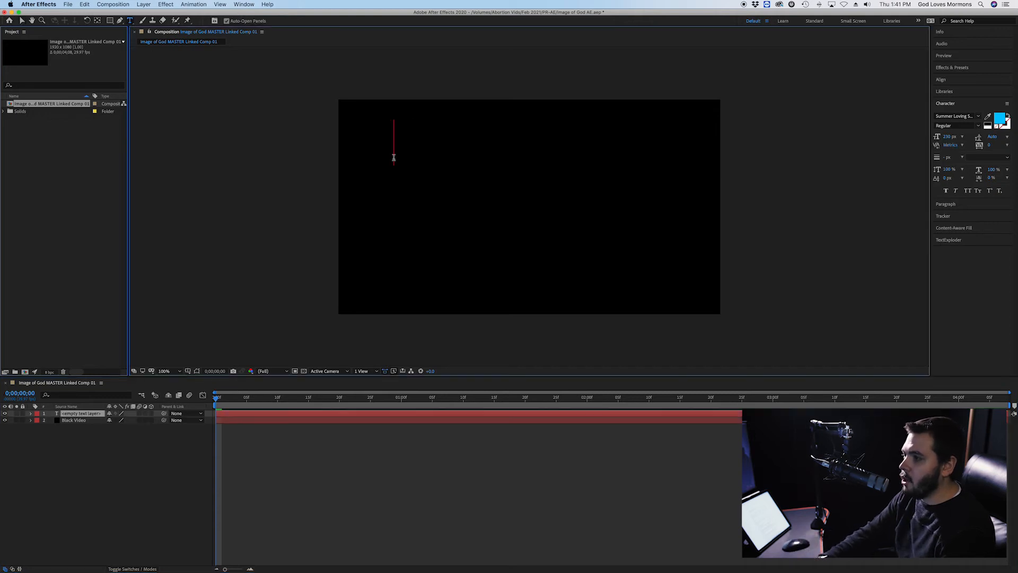
{"action": "type", "text": "HELLO WORLD"}
{"action": "key", "text": "super+Tab"}
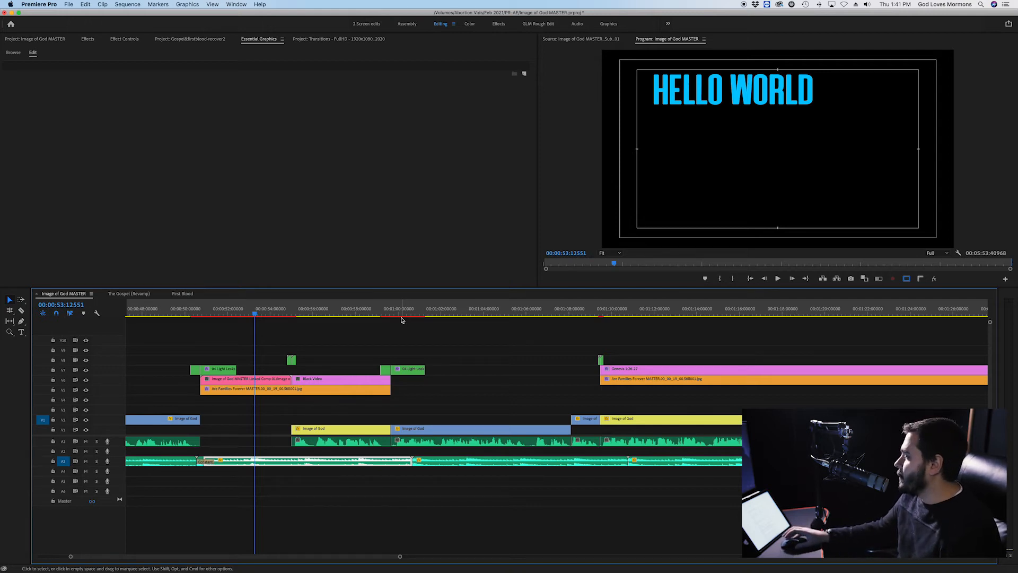
Return to After Effects and delete the Hello World and Black Video layers from the linked comp.
{"action": "double_click", "coordinate": [269, 372]}
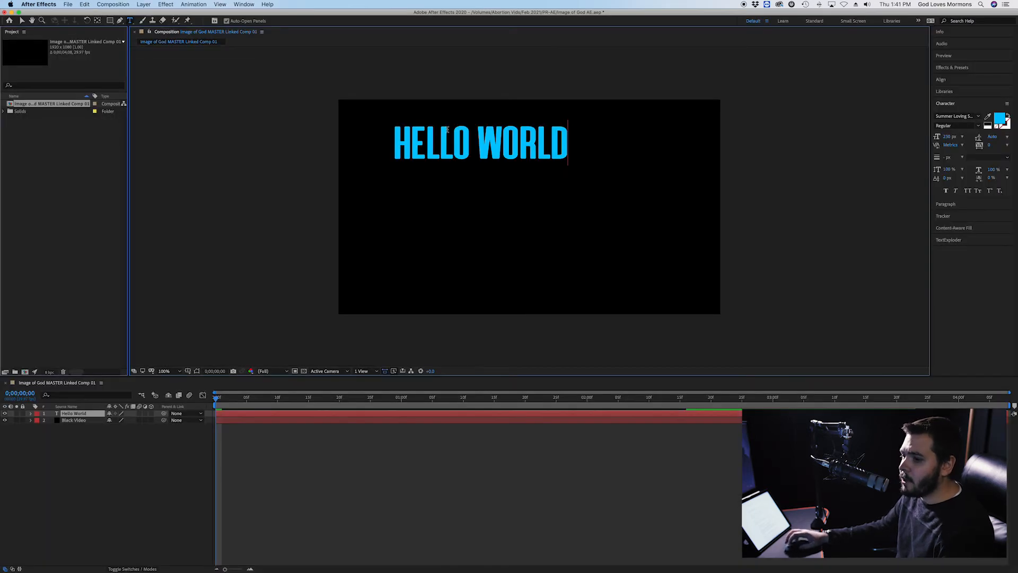
{"action": "left_click_drag", "start_coordinate": [128, 463], "coordinate": [58, 403]}
{"action": "key", "text": "Delete"}
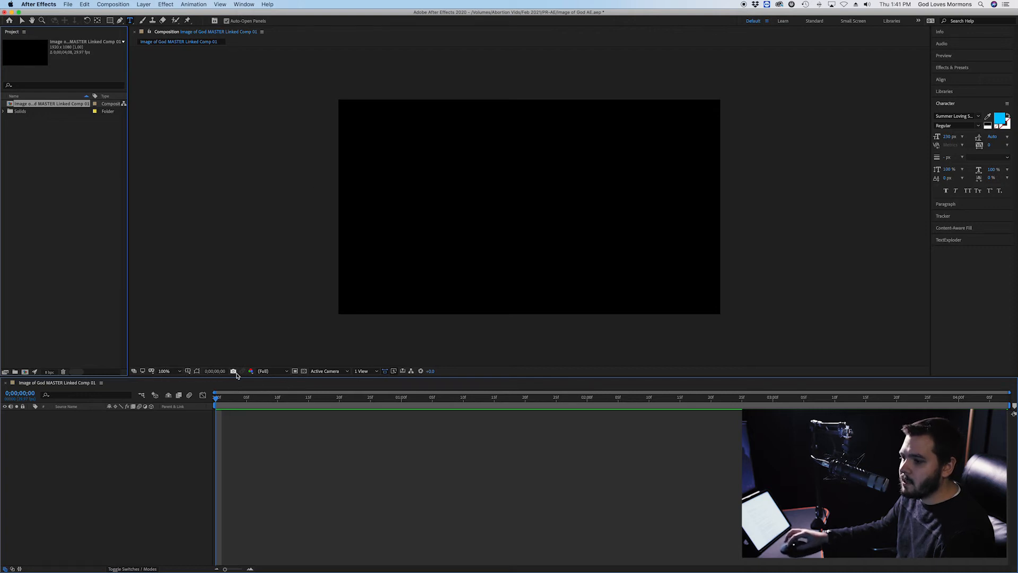
Turn on the title/action-safe guides and add the text "The Image of God" in the upper part of the comp.
{"action": "left_click", "coordinate": [187, 373]}
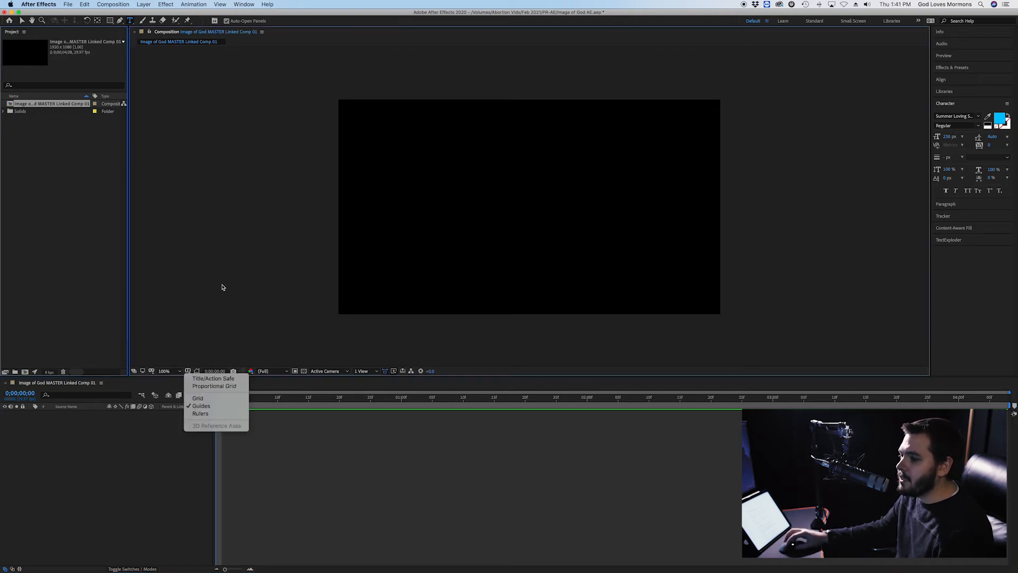
{"action": "left_click", "coordinate": [212, 377]}
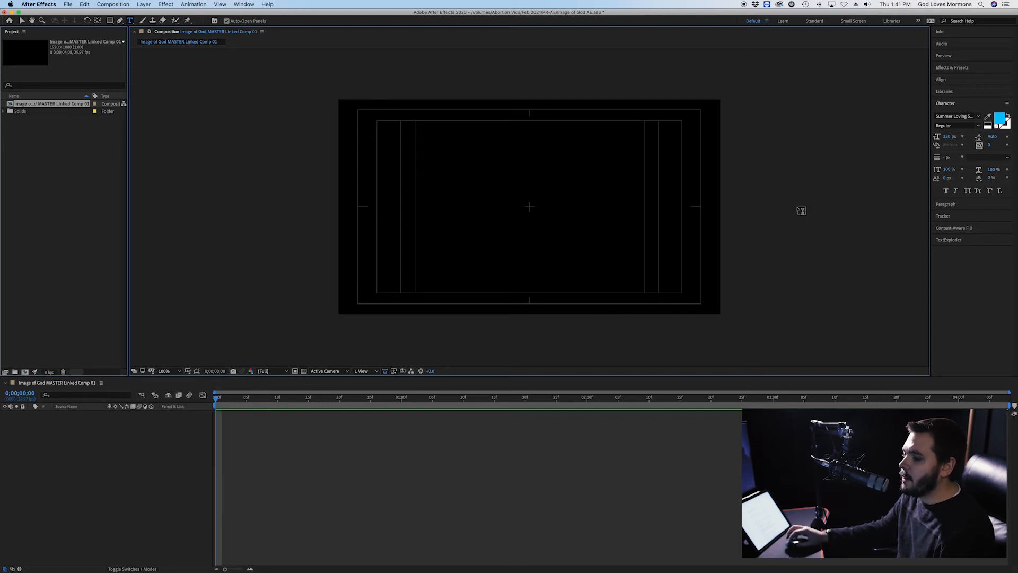
{"action": "left_click", "coordinate": [395, 176]}
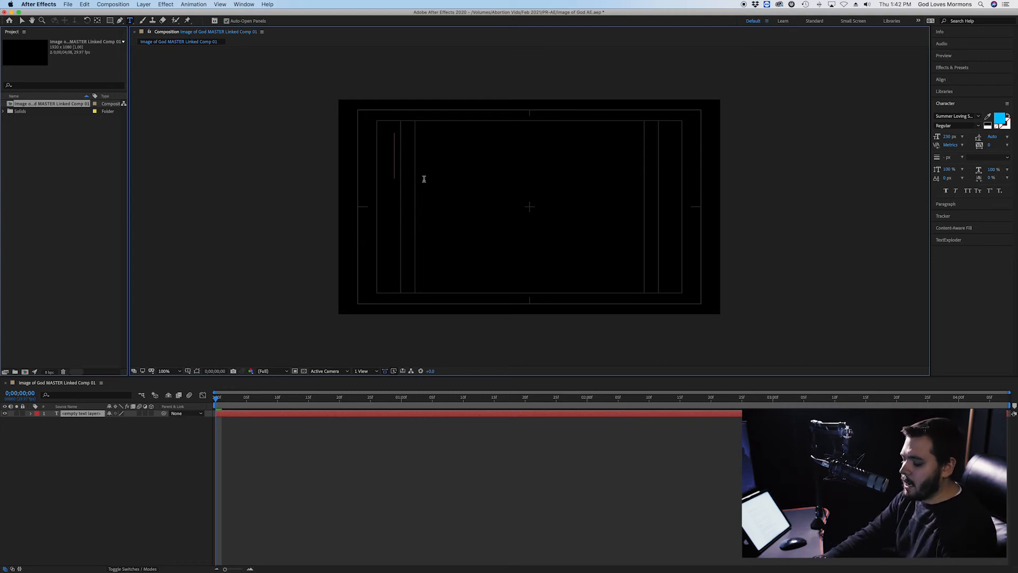
{"action": "type", "text": "Th"}
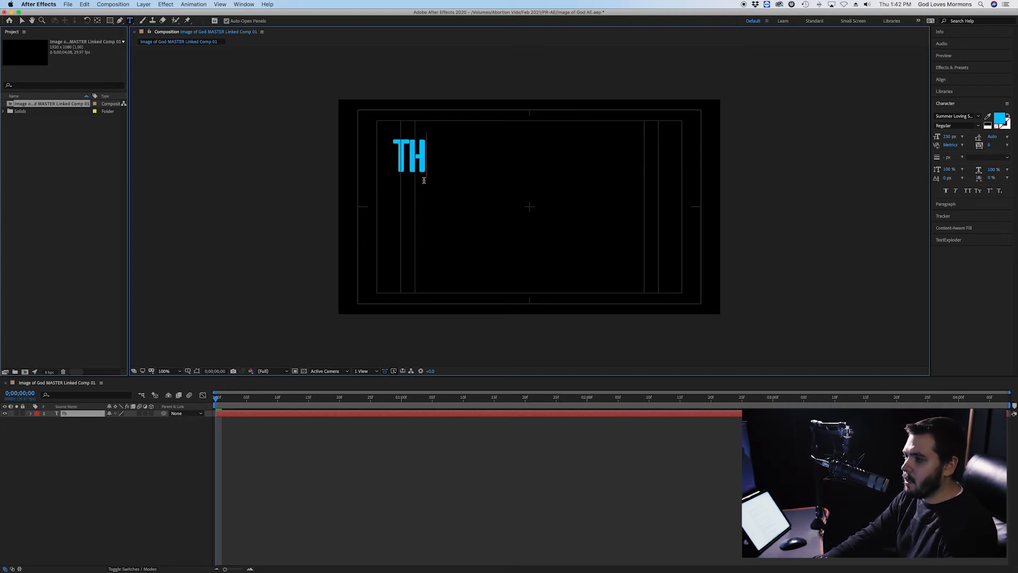
{"action": "type", "text": "e Image of God"}
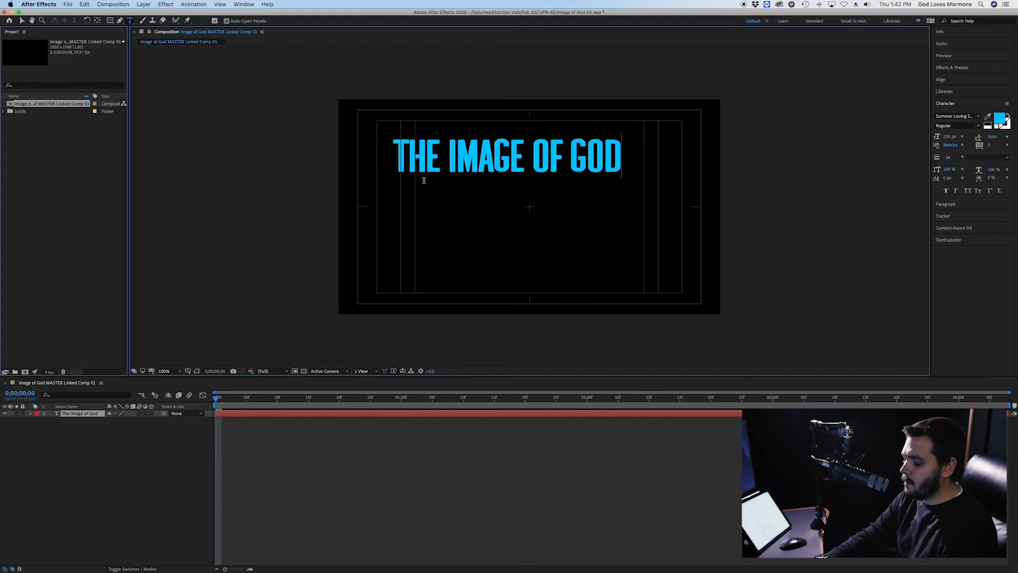
{"action": "key", "text": "BackSpace"}
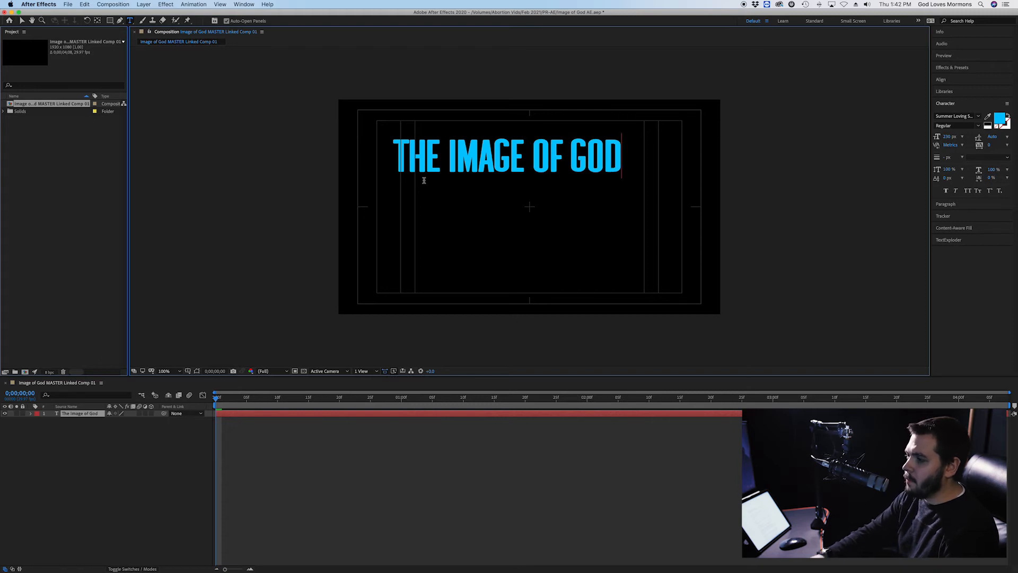
Insert "Abortion" and "and" as two separate lines above "The Image of God", then finish editing the text.
{"action": "left_click", "coordinate": [395, 155]}
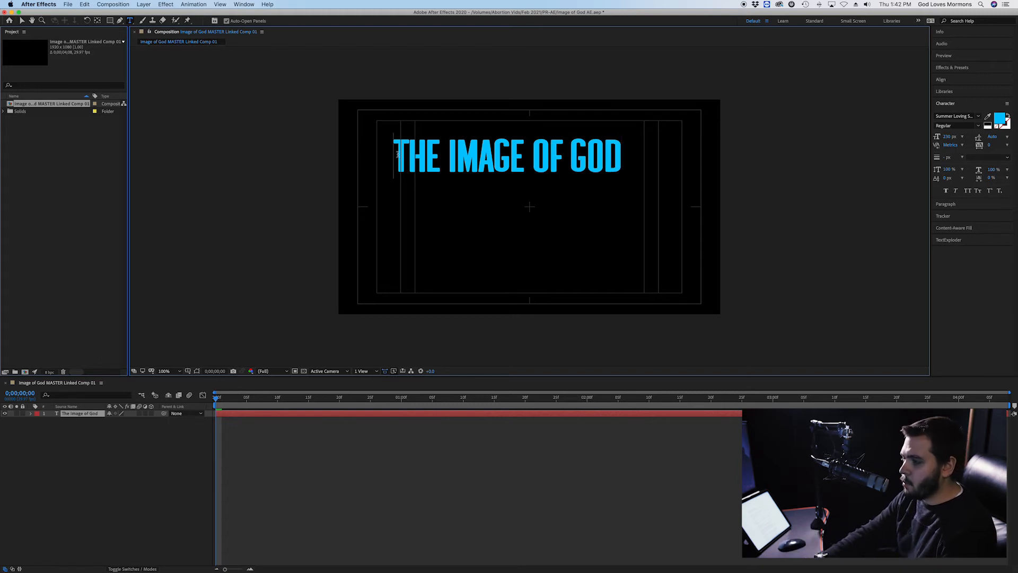
{"action": "type", "text": "Abpr"}
{"action": "key", "text": "BackSpace"}
{"action": "key", "text": "BackSpace"}
{"action": "type", "text": "ortion"}
{"action": "key", "text": "Return"}
{"action": "type", "text": "and"}
{"action": "key", "text": "Return"}
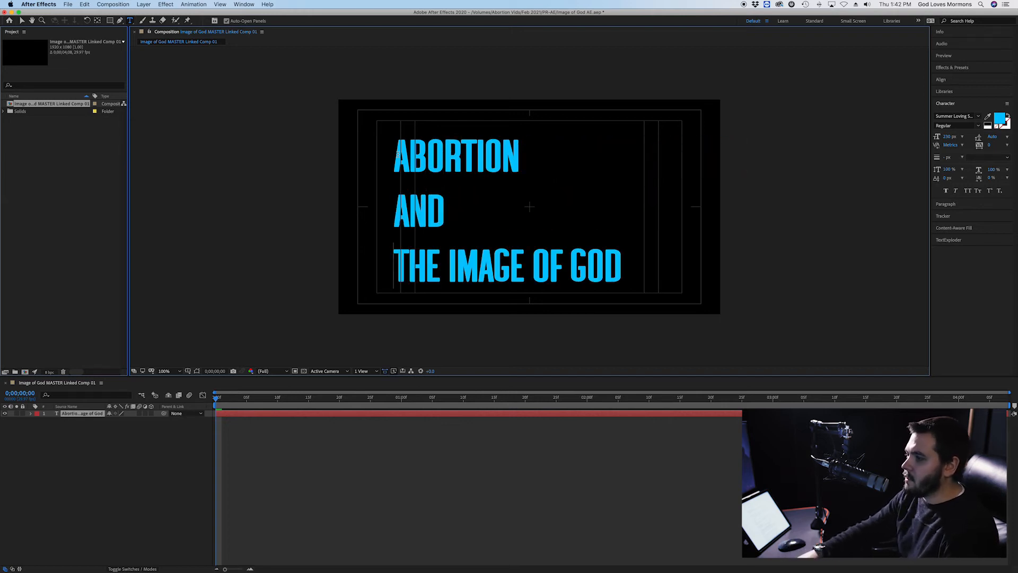
{"action": "key", "text": "super+a"}
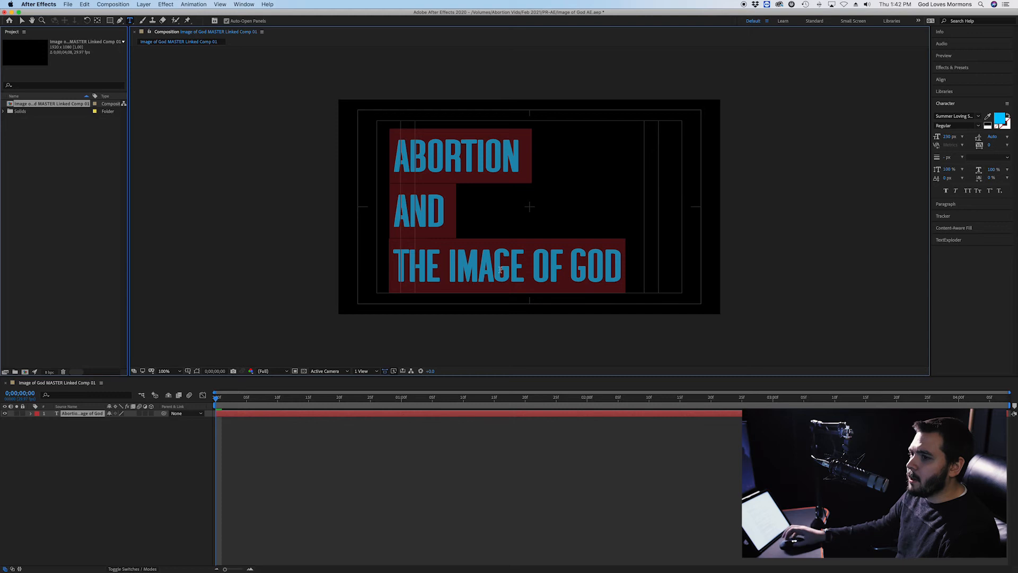
{"action": "left_click", "coordinate": [22, 20]}
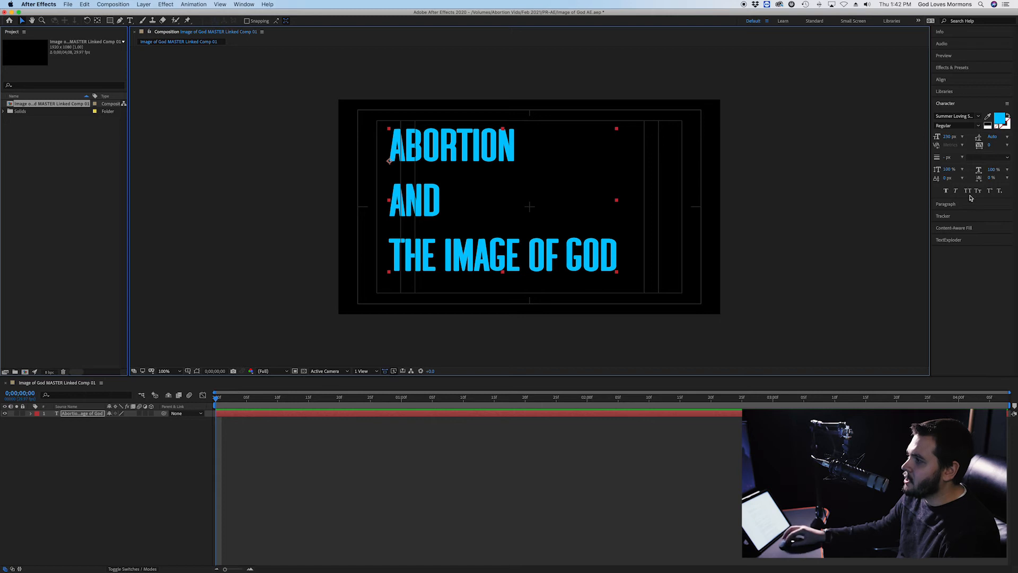
Close and reopen the TextExploder panel, enlarging it to show all its options.
{"action": "left_click", "coordinate": [949, 239]}
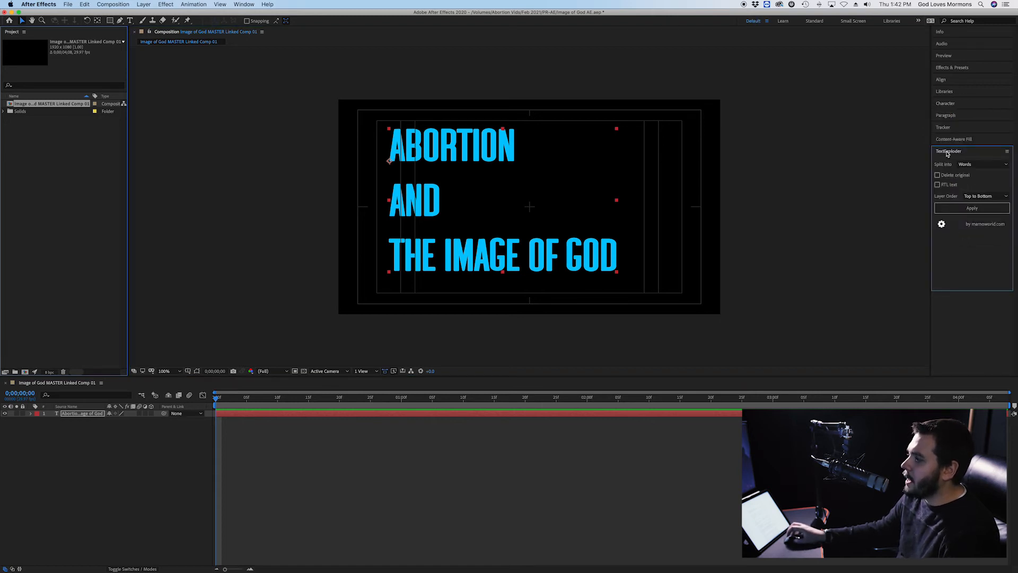
{"action": "left_click", "coordinate": [1007, 152]}
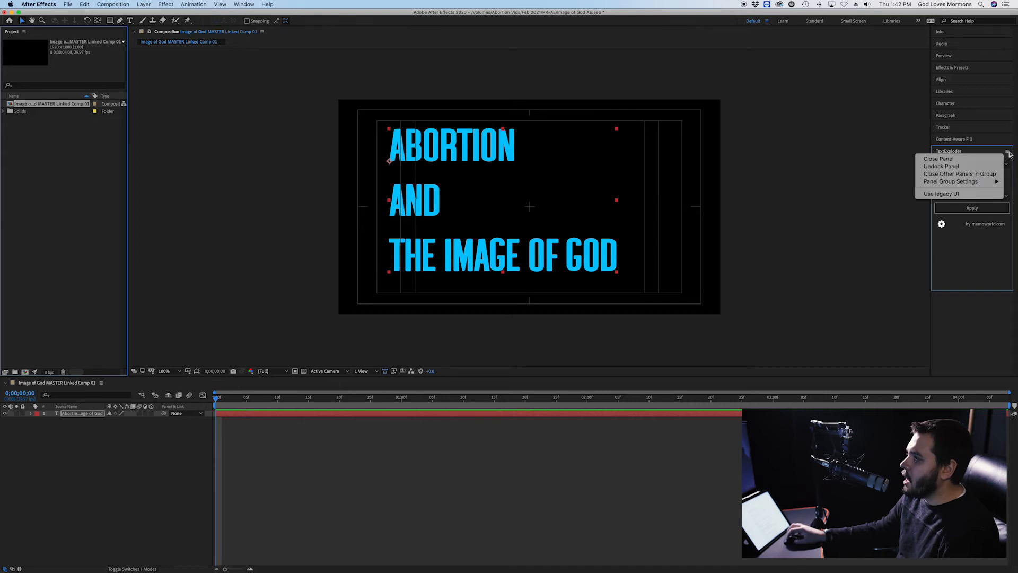
{"action": "left_click", "coordinate": [960, 159]}
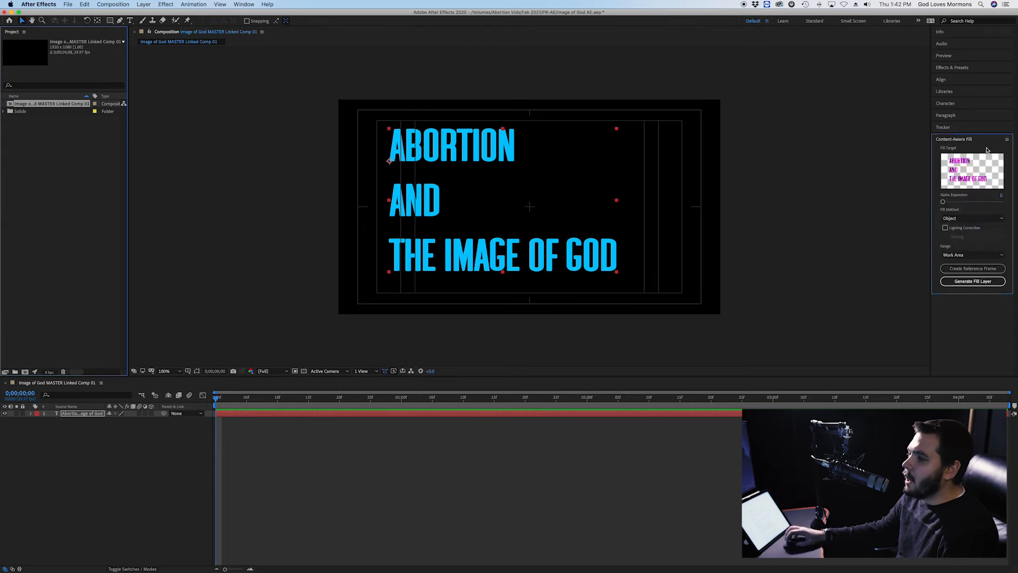
{"action": "left_click", "coordinate": [243, 4]}
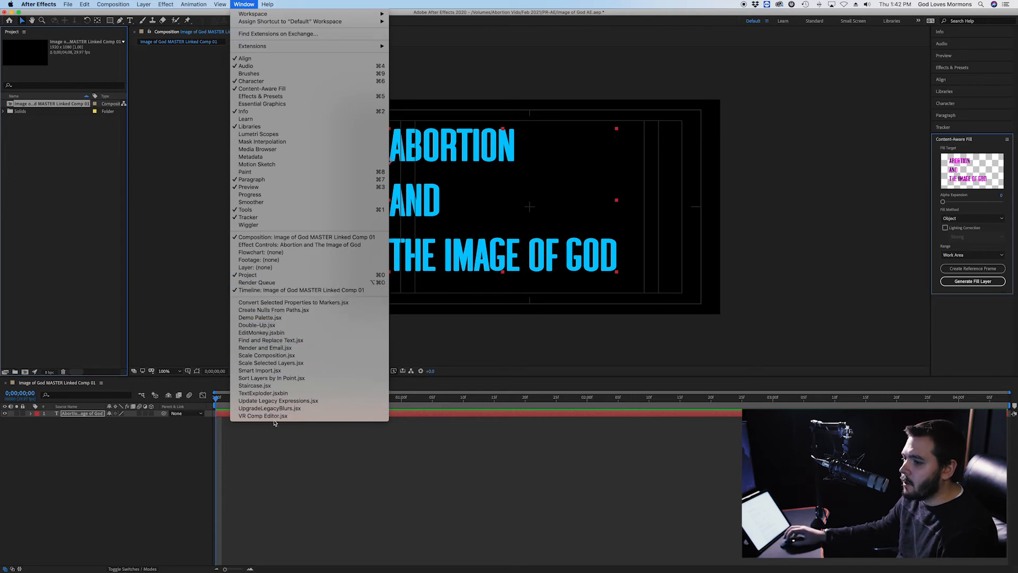
{"action": "left_click", "coordinate": [240, 395]}
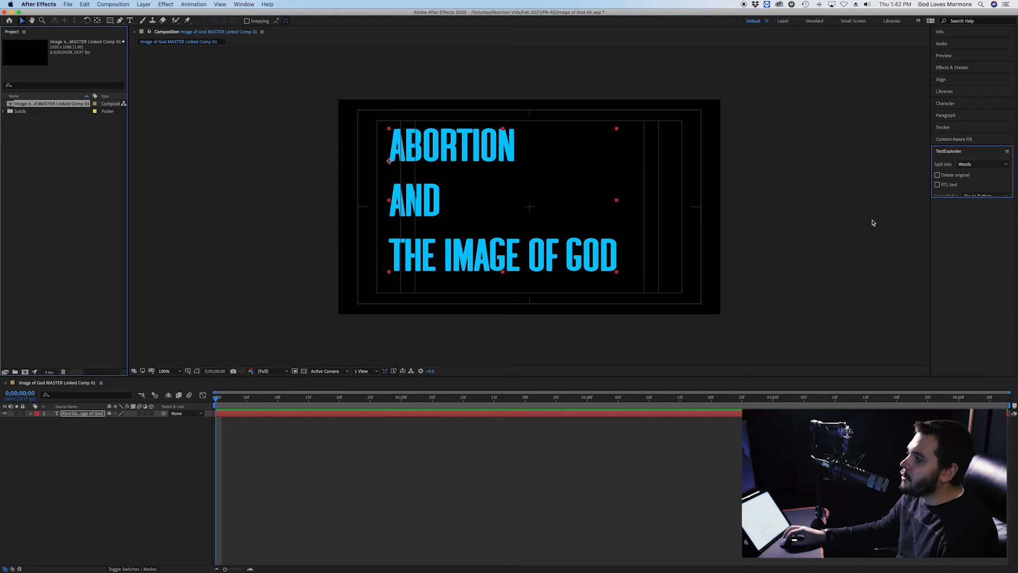
{"action": "left_click_drag", "start_coordinate": [960, 197], "coordinate": [963, 255]}
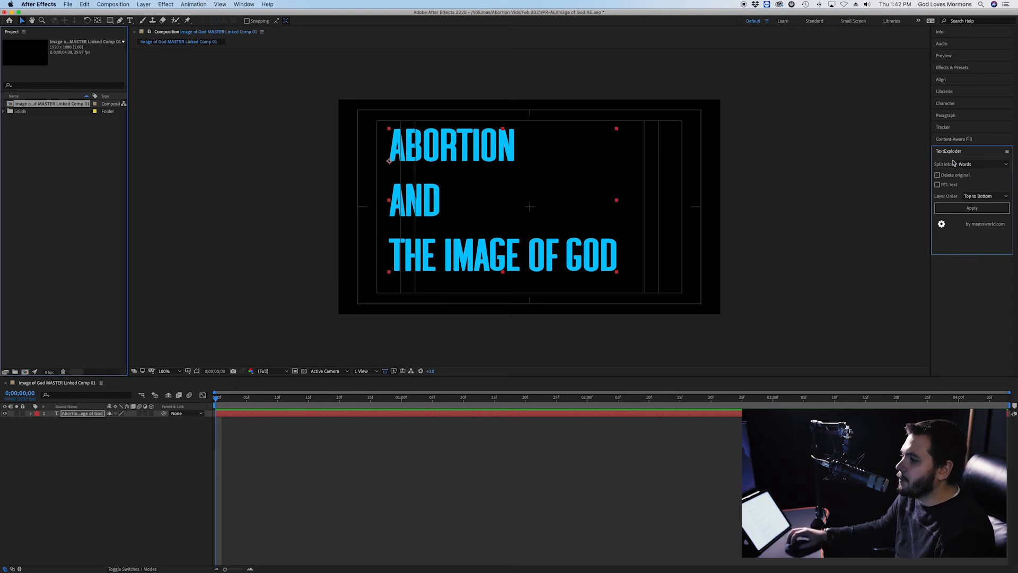
Split the title text into separate word layers with TextExploder and hide the original text layer.
{"action": "left_click", "coordinate": [982, 164]}
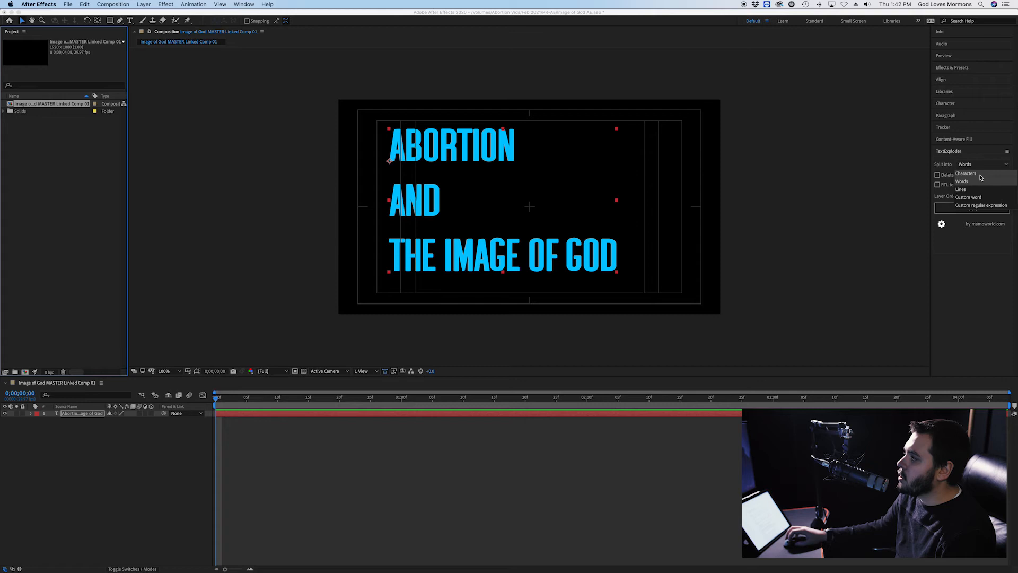
{"action": "left_click", "coordinate": [972, 183]}
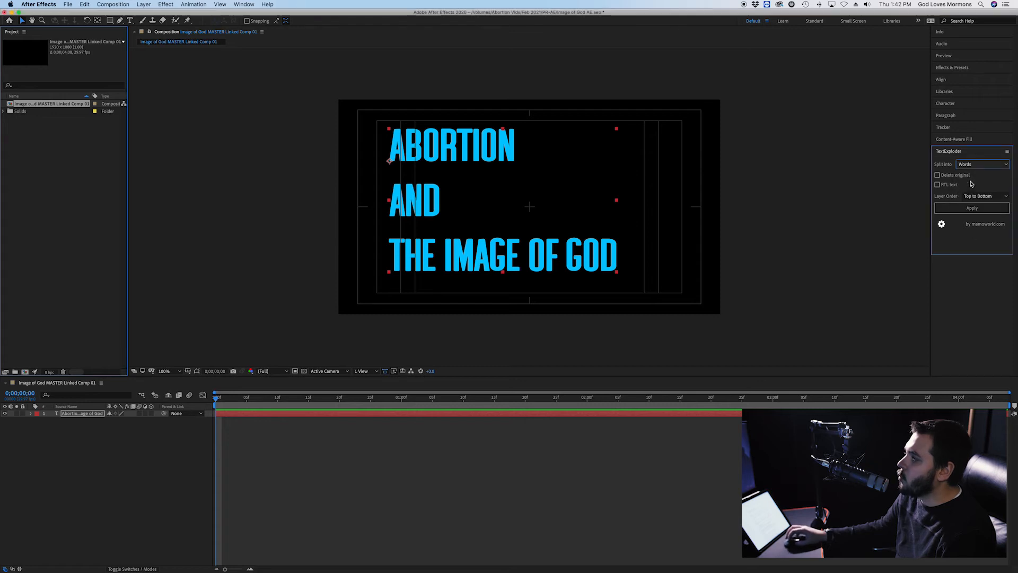
{"action": "left_click", "coordinate": [961, 210]}
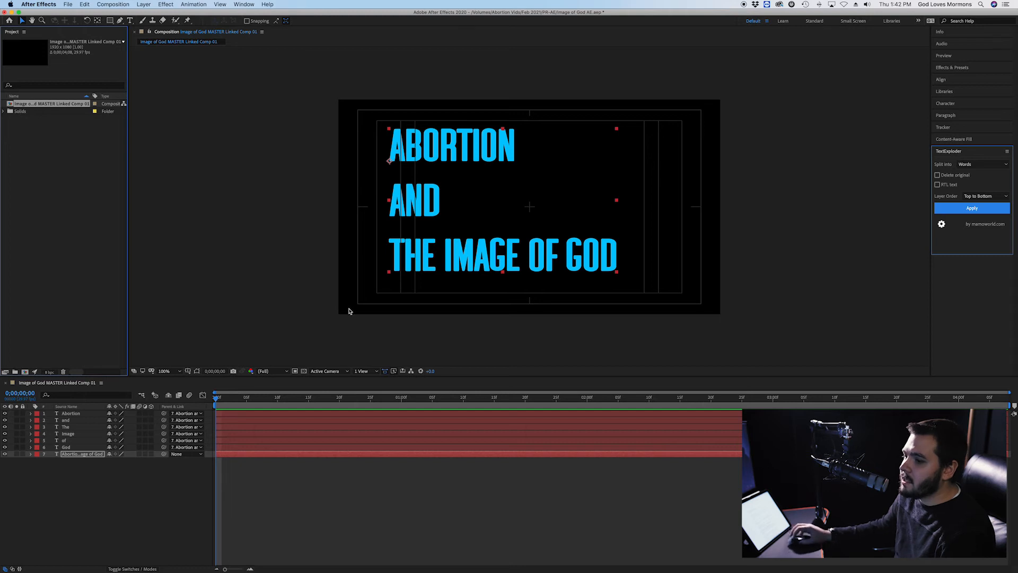
{"action": "left_click", "coordinate": [5, 455]}
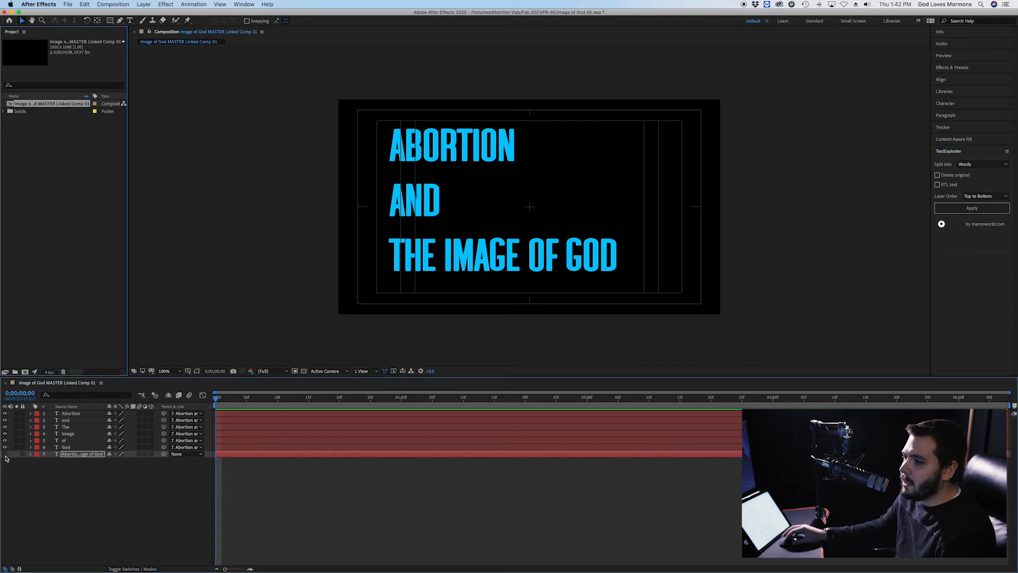
Reposition the words ABORTION, AND and THE so they stack closely in the upper part of the frame.
{"action": "left_click", "coordinate": [451, 159]}
{"action": "left_click", "coordinate": [426, 206]}
{"action": "left_click", "coordinate": [423, 258]}
{"action": "left_click", "coordinate": [487, 260]}
{"action": "left_click", "coordinate": [554, 263]}
{"action": "left_click_drag", "start_coordinate": [435, 144], "coordinate": [420, 139]}
{"action": "left_click_drag", "start_coordinate": [412, 204], "coordinate": [412, 179]}
{"action": "left_click_drag", "start_coordinate": [423, 271], "coordinate": [421, 232]}
Select all six word layers and set their text colour to white, FFFFFF.
{"action": "left_click_drag", "start_coordinate": [350, 87], "coordinate": [630, 325]}
{"action": "left_click", "coordinate": [946, 104]}
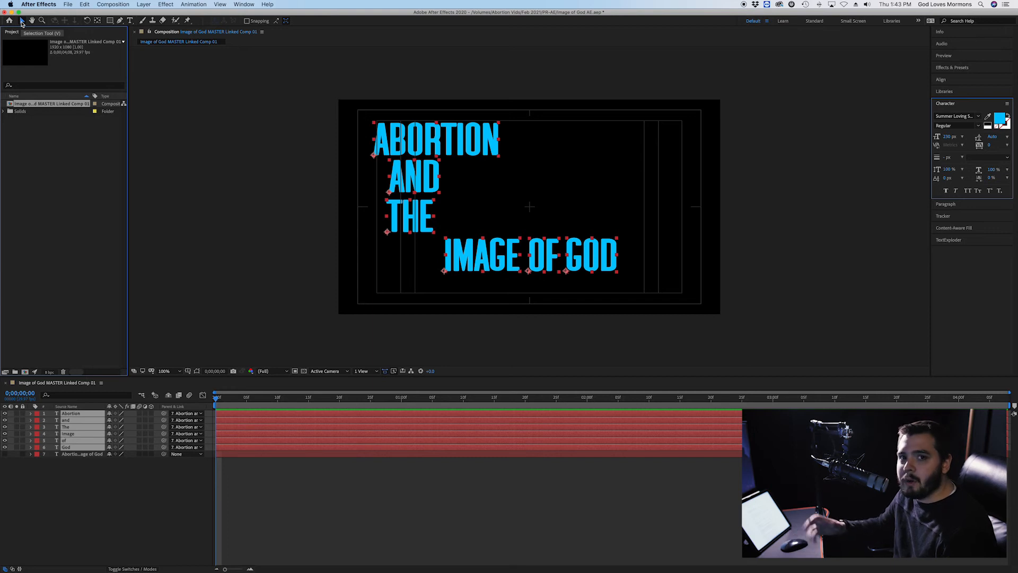
{"action": "left_click", "coordinate": [566, 141]}
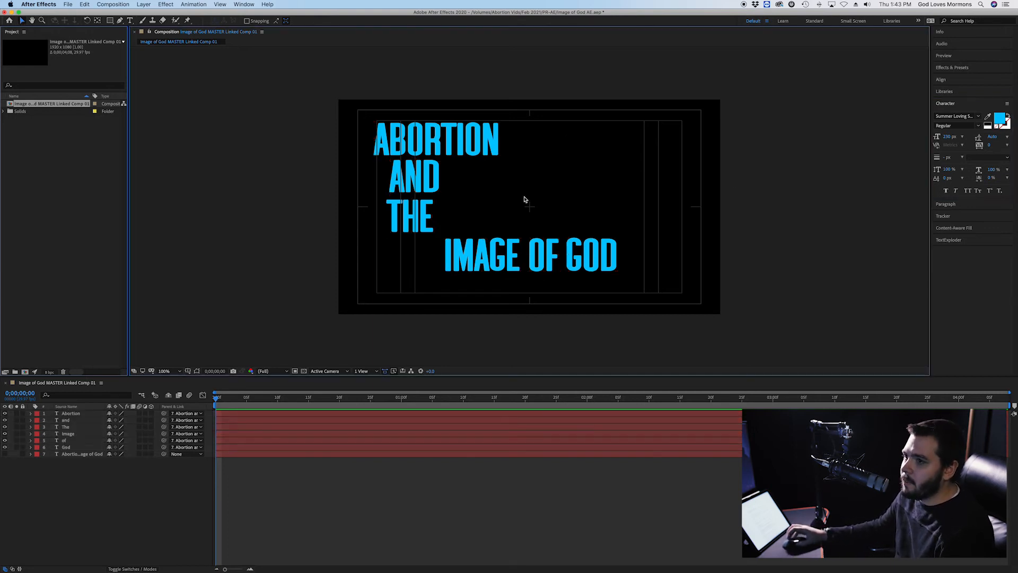
{"action": "left_click", "coordinate": [98, 21]}
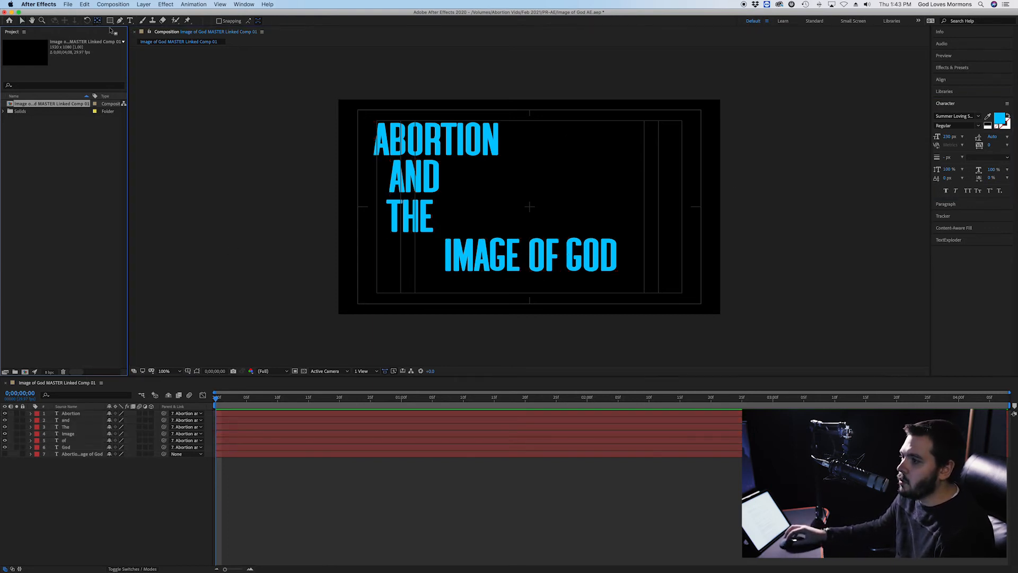
{"action": "left_click", "coordinate": [441, 191]}
{"action": "key", "text": "v"}
{"action": "left_click", "coordinate": [480, 192]}
{"action": "left_click_drag", "start_coordinate": [361, 88], "coordinate": [622, 326]}
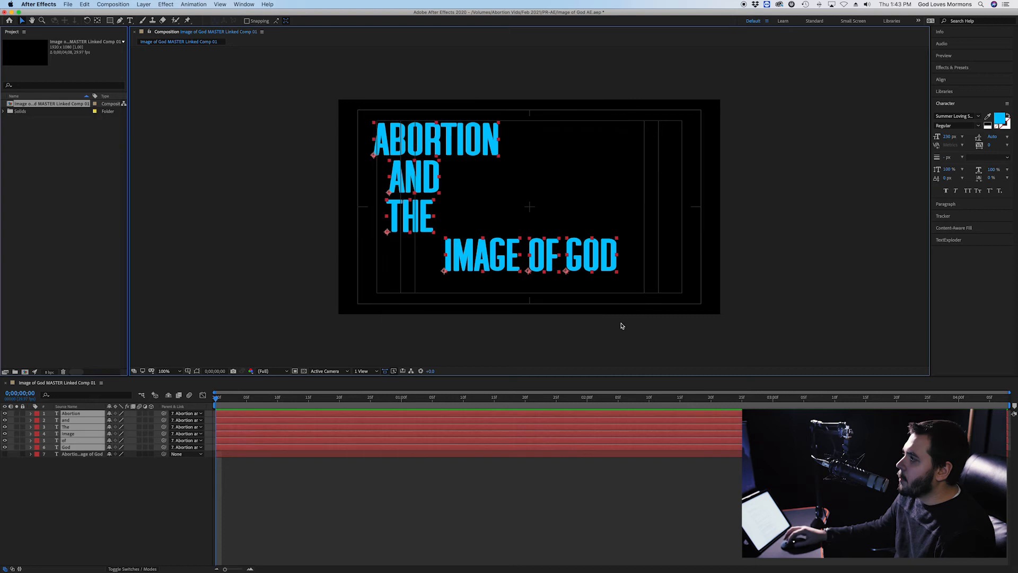
{"action": "left_click", "coordinate": [1002, 120]}
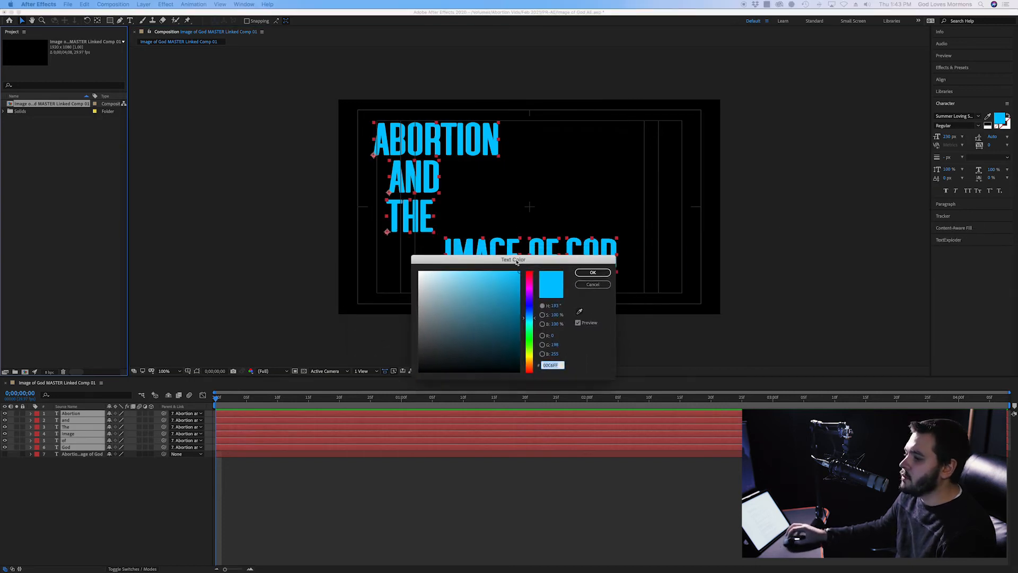
{"action": "type", "text": "ffffff"}
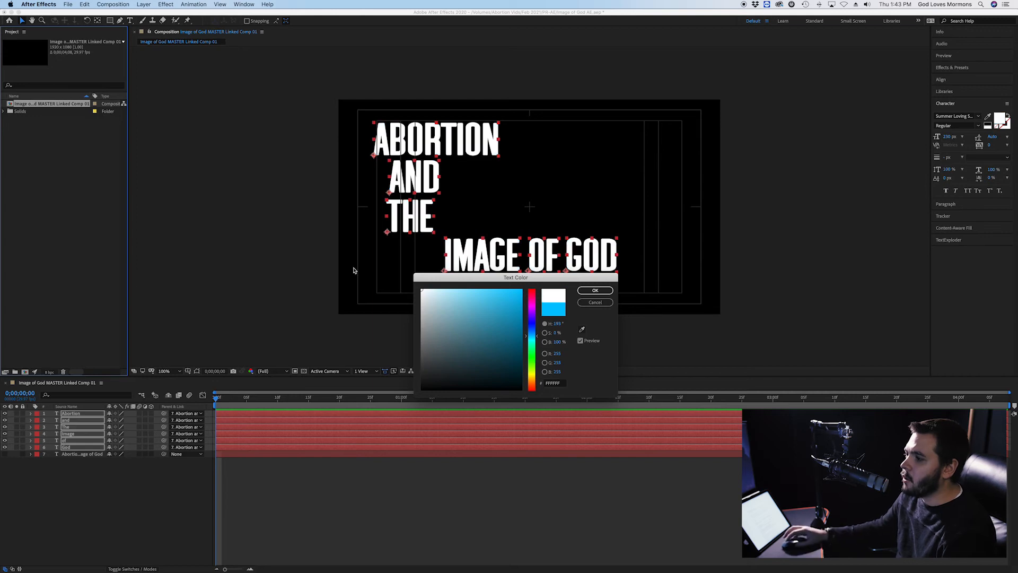
{"action": "key", "text": "Return"}
Set all six words to a font size of 250 px and nudge ABORTION right to the title-safe edge.
{"action": "left_click_drag", "start_coordinate": [350, 99], "coordinate": [648, 346]}
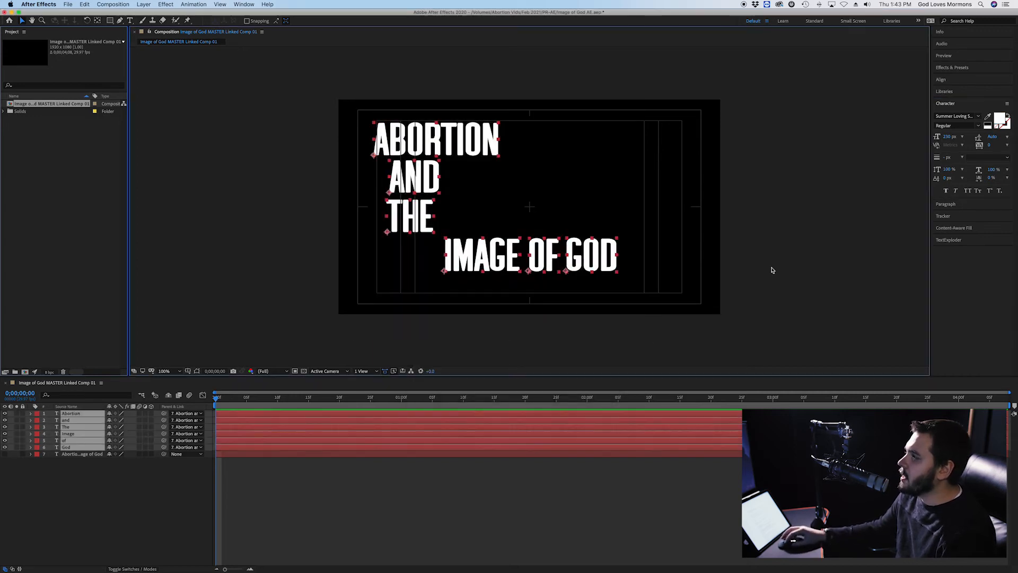
{"action": "left_click", "coordinate": [948, 138]}
{"action": "type", "text": "250"}
{"action": "key", "text": "Return"}
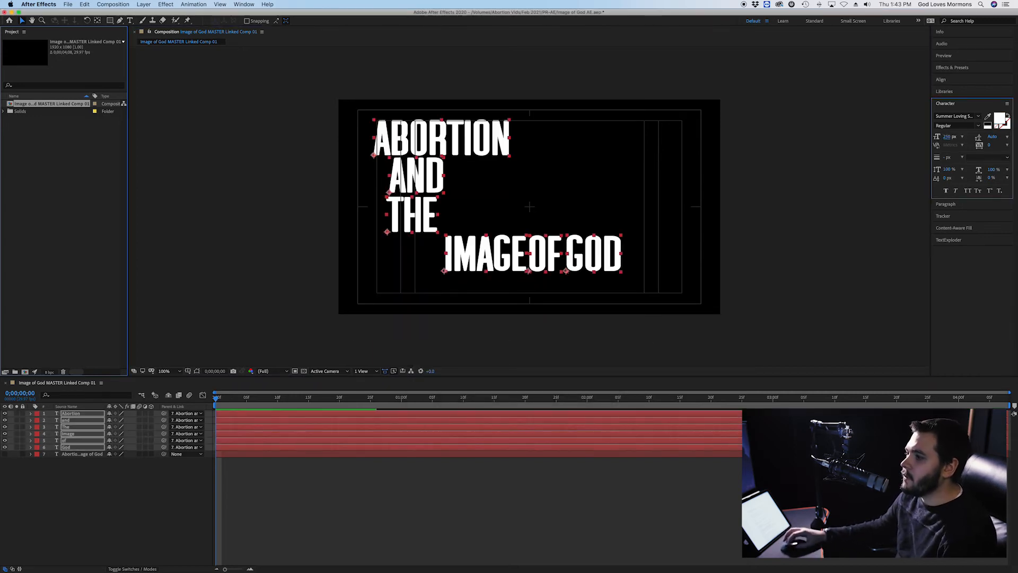
{"action": "left_click", "coordinate": [572, 166]}
{"action": "left_click_drag", "start_coordinate": [453, 134], "coordinate": [455, 134]}
{"action": "left_click", "coordinate": [516, 193]}
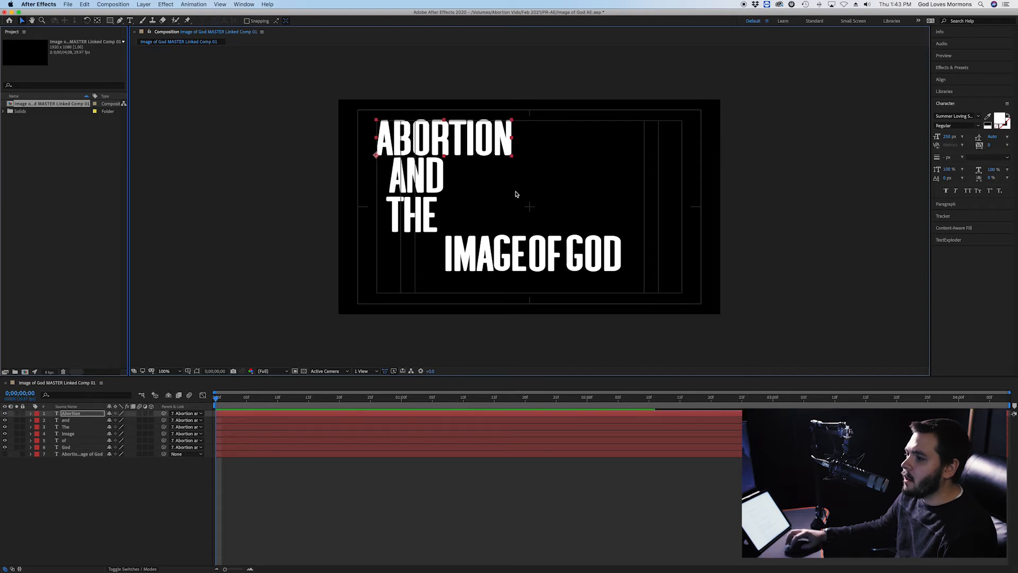
Set AND to 150 px and arrange AND, THE and IMAGE side by side beneath ABORTION.
{"action": "left_click", "coordinate": [420, 182]}
{"action": "left_click", "coordinate": [948, 137]}
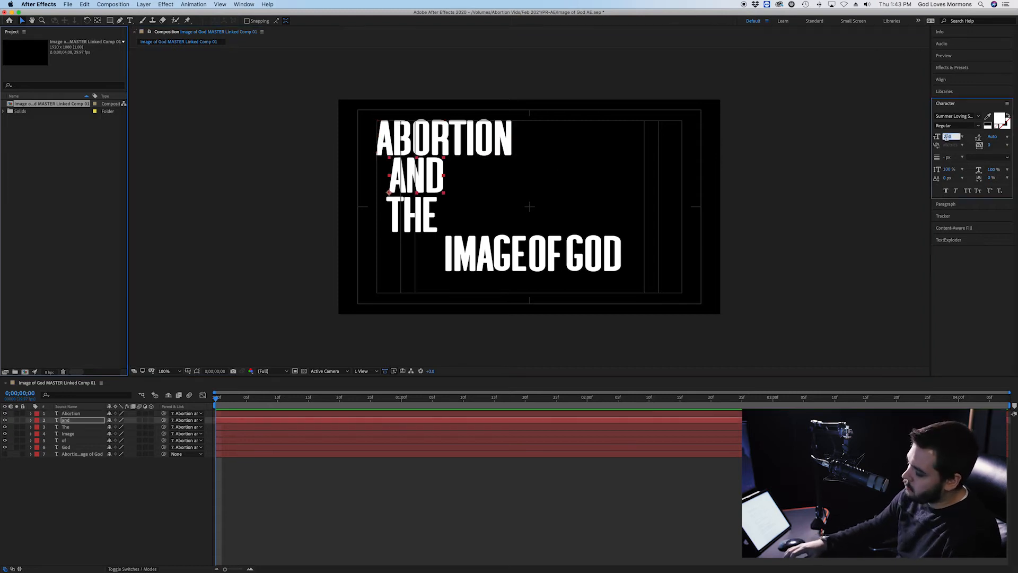
{"action": "type", "text": "150"}
{"action": "key", "text": "Return"}
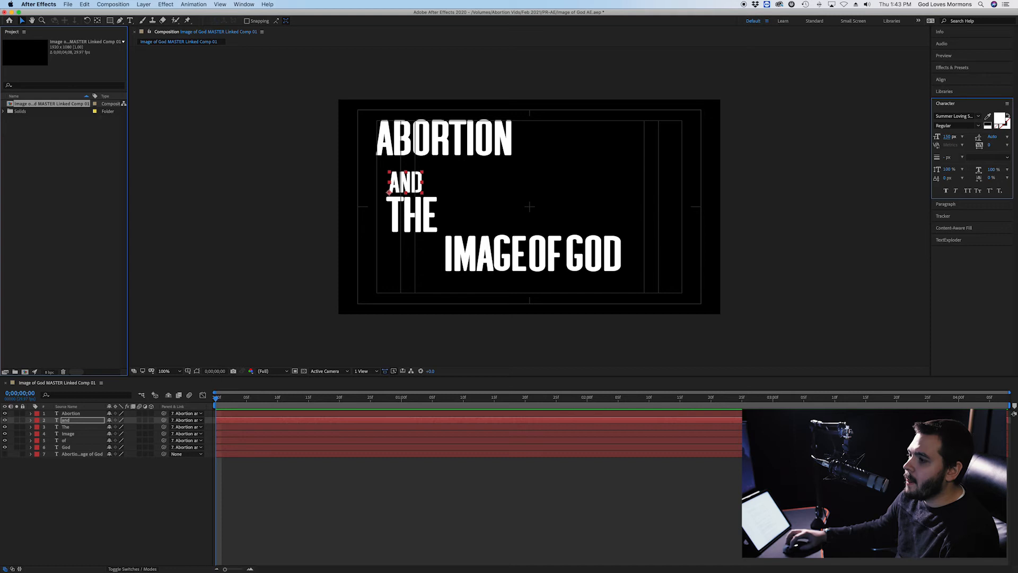
{"action": "left_click_drag", "start_coordinate": [412, 184], "coordinate": [404, 173]}
{"action": "left_click_drag", "start_coordinate": [417, 207], "coordinate": [446, 170]}
{"action": "left_click_drag", "start_coordinate": [490, 260], "coordinate": [513, 183]}
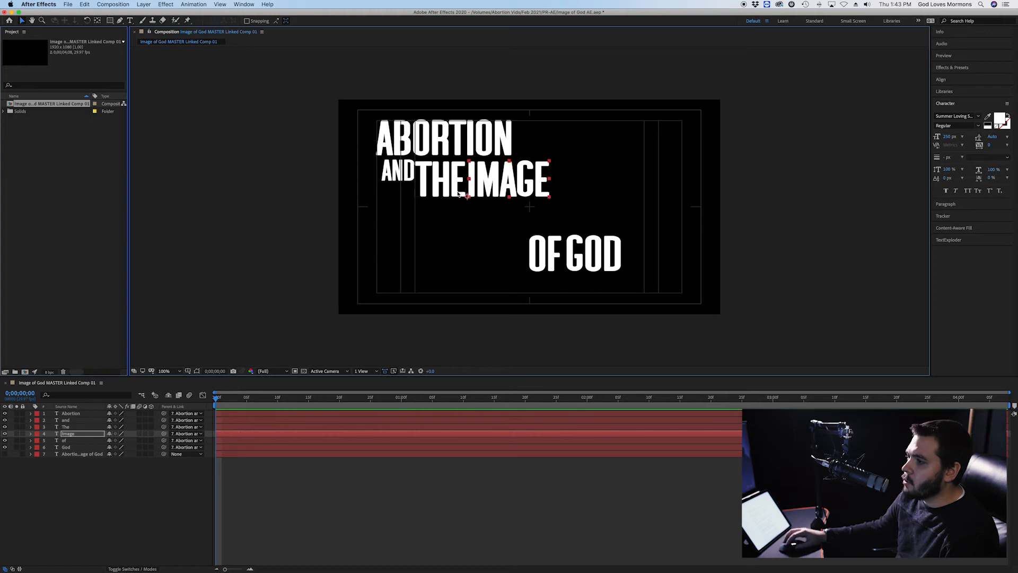
Enlarge ABORTION so it dominates the title, and shift all the words down slightly to fit the title-safe area.
{"action": "left_click", "coordinate": [444, 143]}
{"action": "left_click_drag", "start_coordinate": [947, 137], "coordinate": [963, 137]}
{"action": "left_click_drag", "start_coordinate": [334, 89], "coordinate": [680, 312]}
{"action": "left_click_drag", "start_coordinate": [451, 142], "coordinate": [452, 151]}
{"action": "left_click", "coordinate": [450, 245]}
Set the font size of THE to 150 px.
{"action": "left_click", "coordinate": [447, 185]}
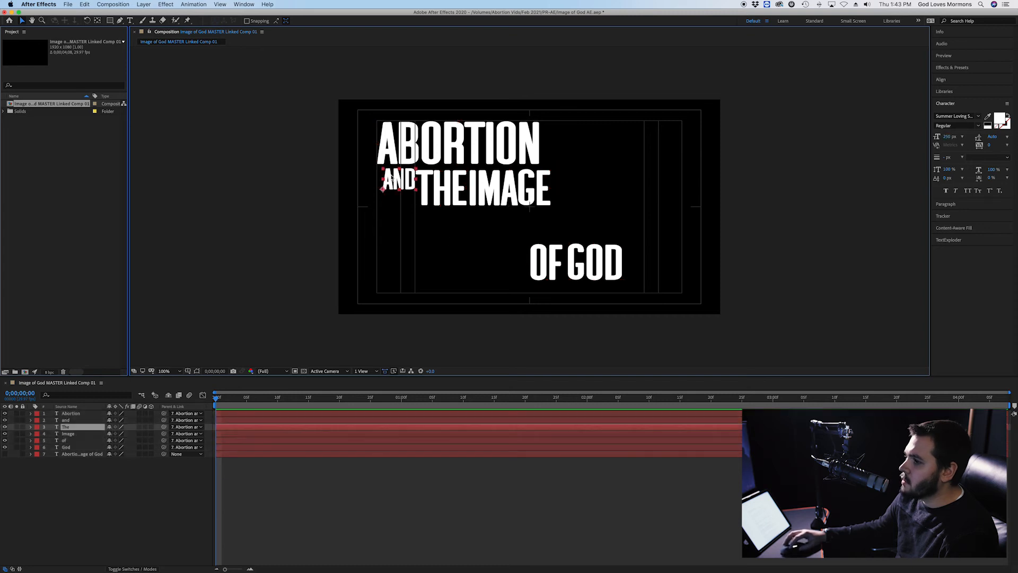
{"action": "left_click", "coordinate": [946, 136]}
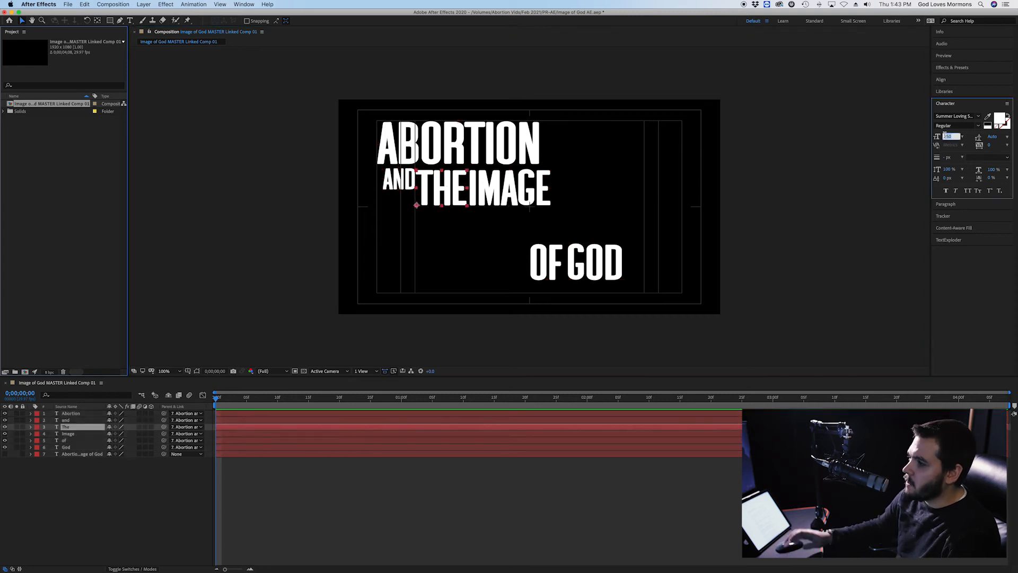
{"action": "type", "text": "150"}
{"action": "key", "text": "Return"}
{"action": "left_click", "coordinate": [454, 229]}
Set the font size of OF to 170 px.
{"action": "left_click", "coordinate": [500, 194]}
{"action": "left_click", "coordinate": [537, 260]}
{"action": "left_click", "coordinate": [950, 137]}
{"action": "type", "text": "170"}
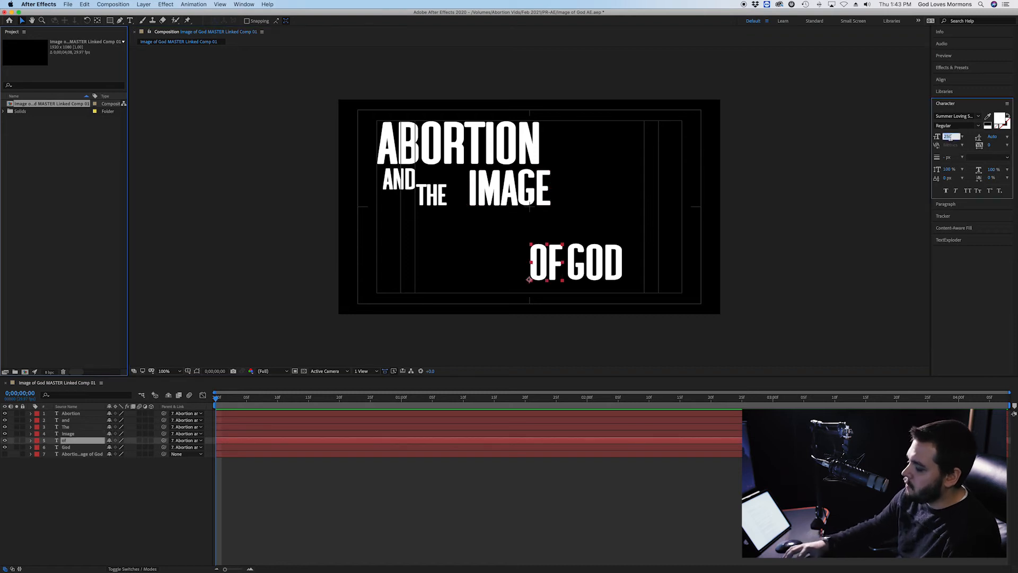
{"action": "key", "text": "Return"}
Place THE beside AND with IMAGE close after it, and stack OF and GOD side by side beneath IMAGE.
{"action": "left_click", "coordinate": [502, 191]}
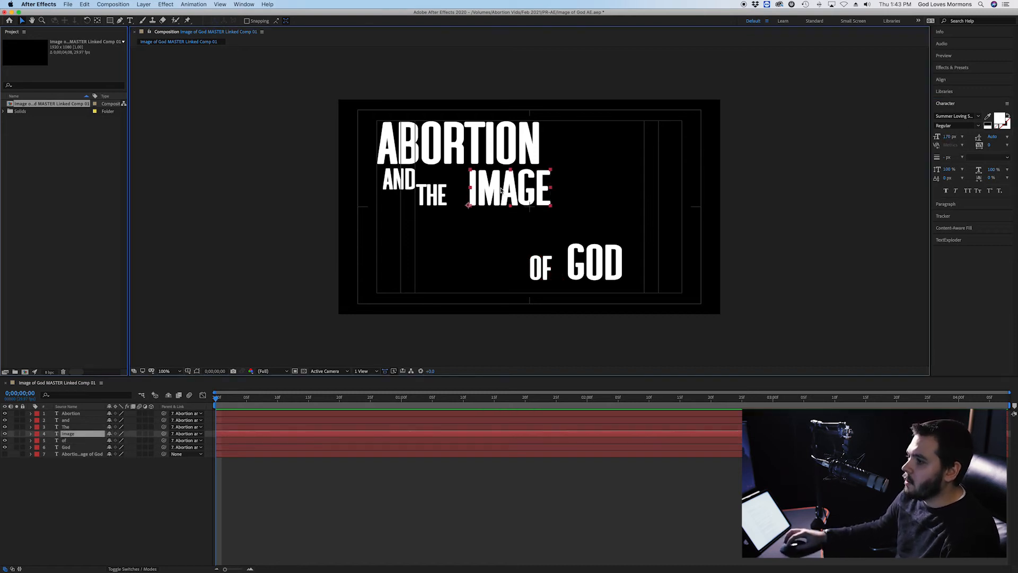
{"action": "left_click_drag", "start_coordinate": [438, 197], "coordinate": [440, 182]}
{"action": "mouse_move", "coordinate": [523, 197]}
{"action": "left_mouse_down"}
{"action": "mouse_move", "coordinate": [514, 207]}
{"action": "mouse_move", "coordinate": [508, 197]}
{"action": "left_mouse_up"}
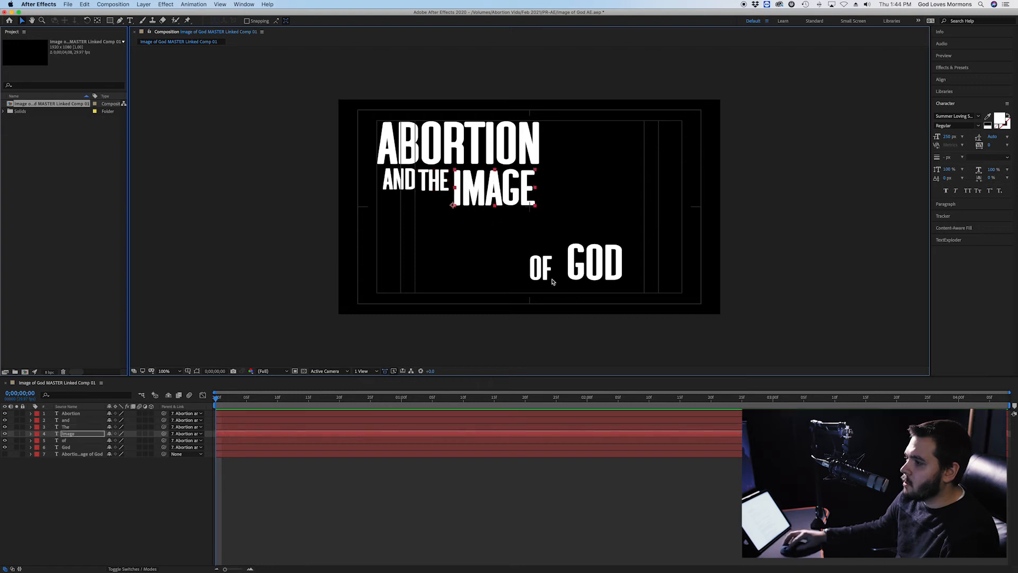
{"action": "left_click_drag", "start_coordinate": [551, 276], "coordinate": [523, 267]}
{"action": "left_click_drag", "start_coordinate": [425, 246], "coordinate": [444, 227]}
{"action": "left_click_drag", "start_coordinate": [594, 261], "coordinate": [495, 227]}
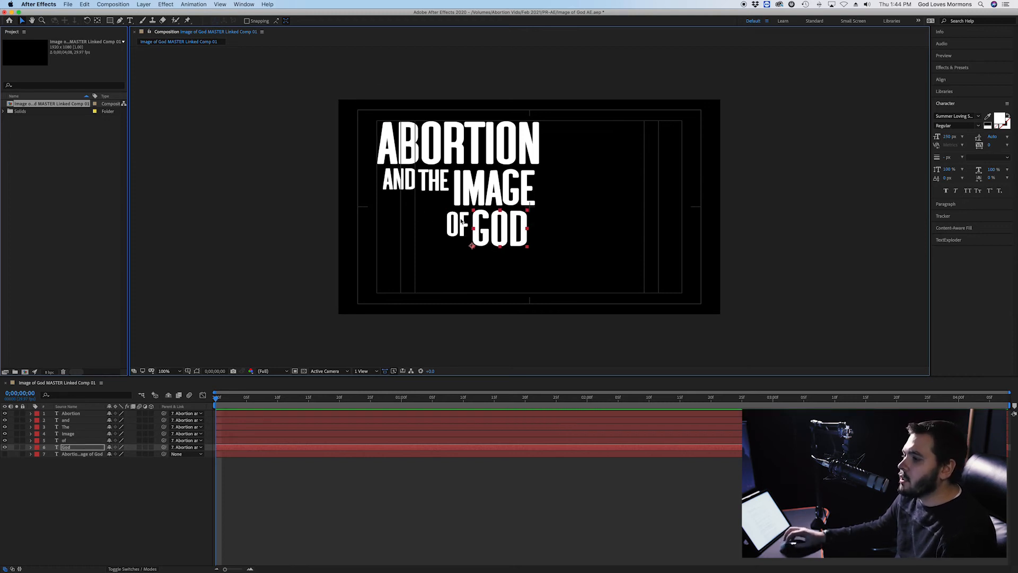
Align AND THE flush with the title-safe edge, and try spreading IMAGE, GOD and OF into a looser stack below.
{"action": "left_click", "coordinate": [432, 265]}
{"action": "left_click_drag", "start_coordinate": [416, 241], "coordinate": [499, 228]}
{"action": "left_click", "coordinate": [377, 229]}
{"action": "left_click_drag", "start_coordinate": [398, 184], "coordinate": [387, 212]}
{"action": "left_click", "coordinate": [449, 268]}
{"action": "left_click_drag", "start_coordinate": [460, 234], "coordinate": [475, 192]}
{"action": "left_click_drag", "start_coordinate": [502, 233], "coordinate": [525, 239]}
{"action": "left_click_drag", "start_coordinate": [475, 186], "coordinate": [470, 270]}
{"action": "left_click_drag", "start_coordinate": [419, 216], "coordinate": [504, 204]}
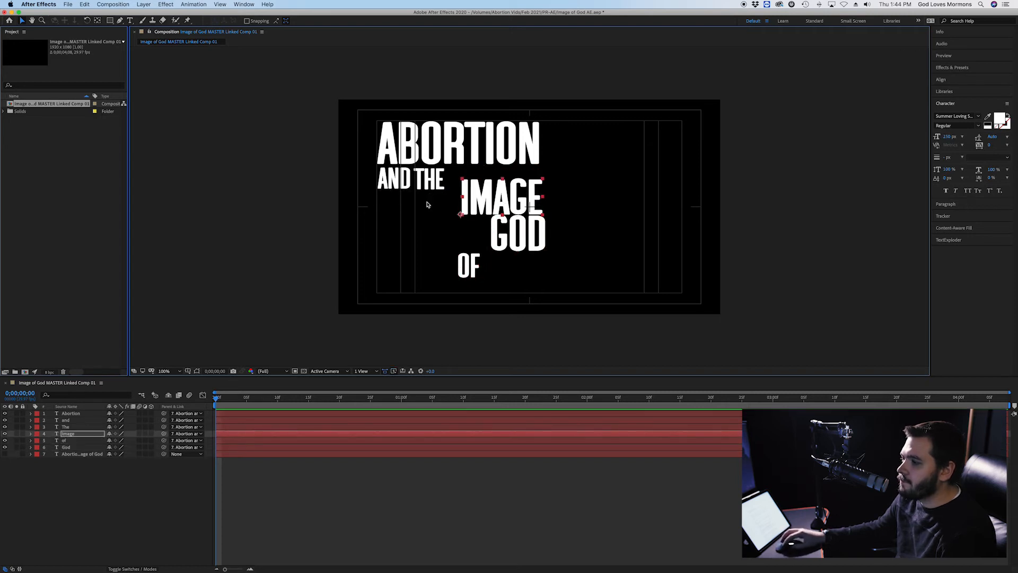
Tuck THE beneath AND, enlarge IMAGE to 285 px beside it, and continue the same line with OF and GOD.
{"action": "left_click_drag", "start_coordinate": [423, 184], "coordinate": [399, 207]}
{"action": "left_click_drag", "start_coordinate": [488, 203], "coordinate": [464, 196]}
{"action": "left_click_drag", "start_coordinate": [945, 137], "coordinate": [938, 145]}
{"action": "left_click_drag", "start_coordinate": [487, 193], "coordinate": [480, 195]}
{"action": "left_click_drag", "start_coordinate": [465, 272], "coordinate": [533, 188]}
{"action": "left_click_drag", "start_coordinate": [522, 237], "coordinate": [587, 191]}
{"action": "left_click", "coordinate": [502, 201]}
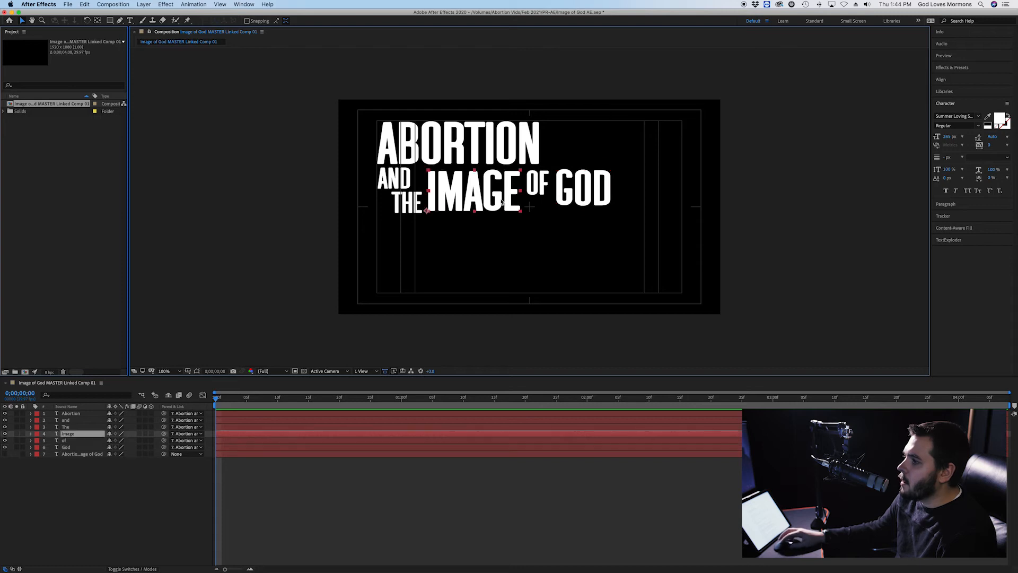
Set the font size of GOD to 285 px and line it up with IMAGE after OF.
{"action": "left_click", "coordinate": [571, 201]}
{"action": "left_click", "coordinate": [949, 137]}
{"action": "type", "text": "285"}
{"action": "key", "text": "Return"}
{"action": "left_click_drag", "start_coordinate": [587, 183], "coordinate": [585, 188]}
{"action": "left_click", "coordinate": [576, 240]}
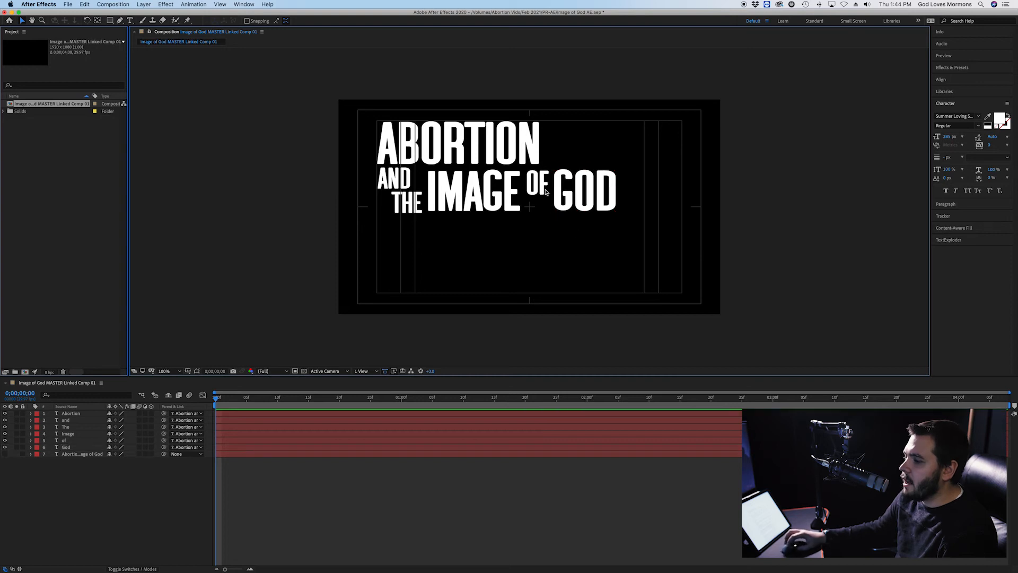
Nudge ABORTION slightly right, and shift the words below it slightly left to balance the title at the title-safe edge.
{"action": "mouse_move", "coordinate": [449, 144]}
{"action": "left_mouse_down"}
{"action": "mouse_move", "coordinate": [489, 144]}
{"action": "mouse_move", "coordinate": [452, 144]}
{"action": "left_mouse_up"}
{"action": "left_click", "coordinate": [487, 254]}
{"action": "left_click_drag", "start_coordinate": [601, 252], "coordinate": [390, 121]}
{"action": "left_click_drag", "start_coordinate": [420, 142], "coordinate": [419, 142]}
{"action": "left_click", "coordinate": [430, 256]}
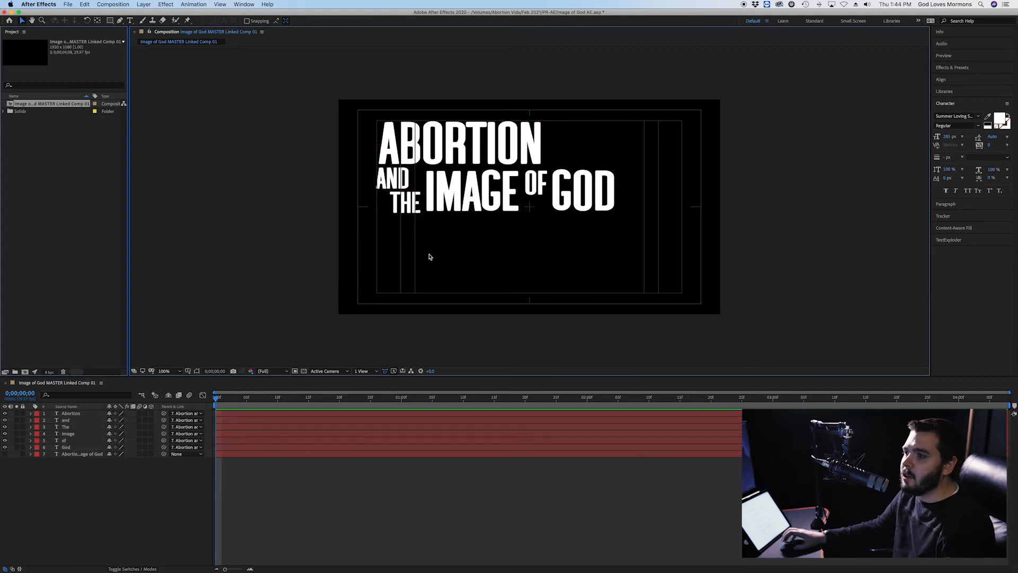
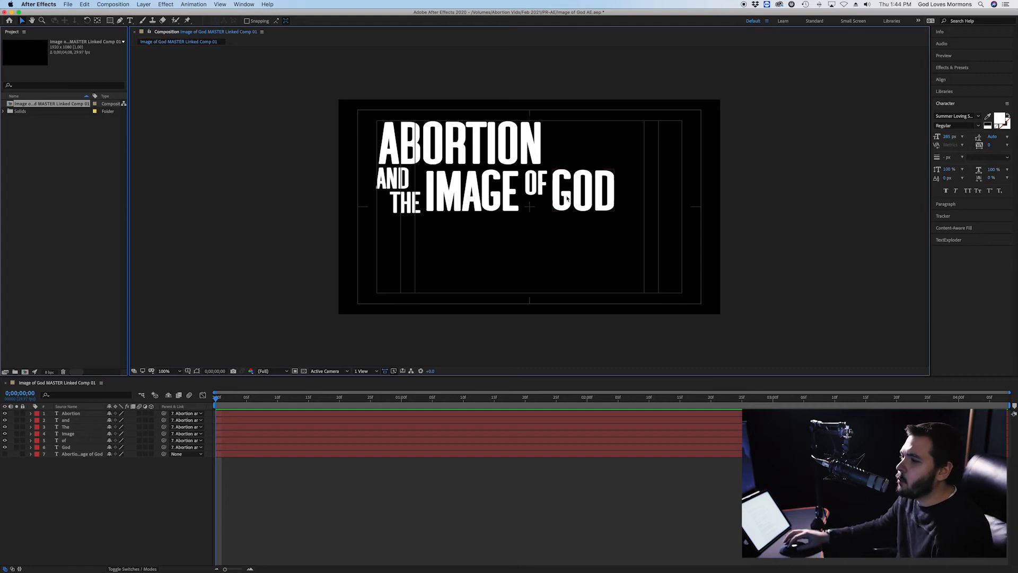
Change the text fill of ABORTION and IMAGE to blue 00CCFF.
{"action": "left_click", "coordinate": [474, 139]}
{"action": "left_click", "coordinate": [484, 188]}
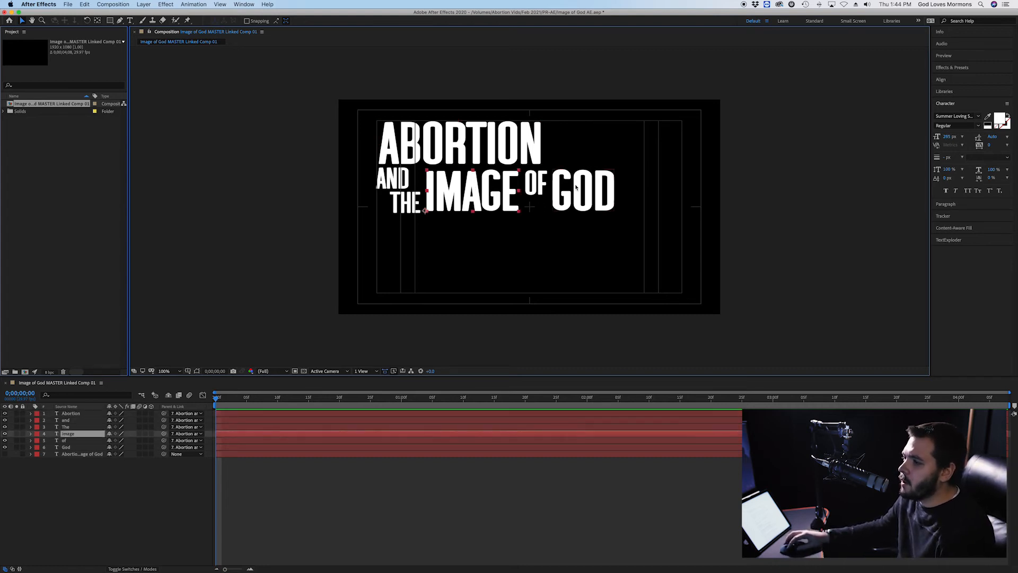
{"action": "left_click", "coordinate": [500, 151], "text": "shift"}
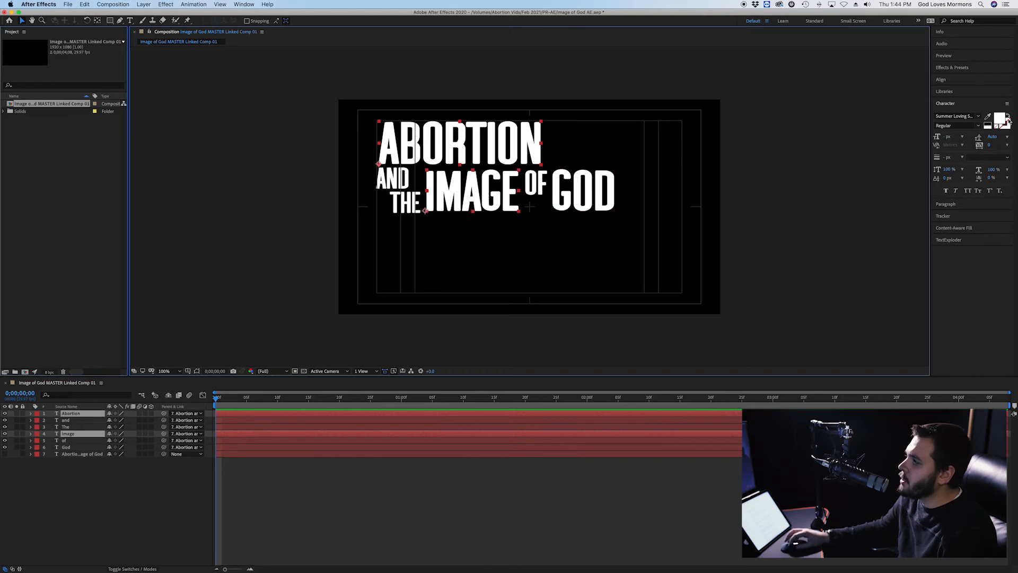
{"action": "left_click", "coordinate": [1004, 121]}
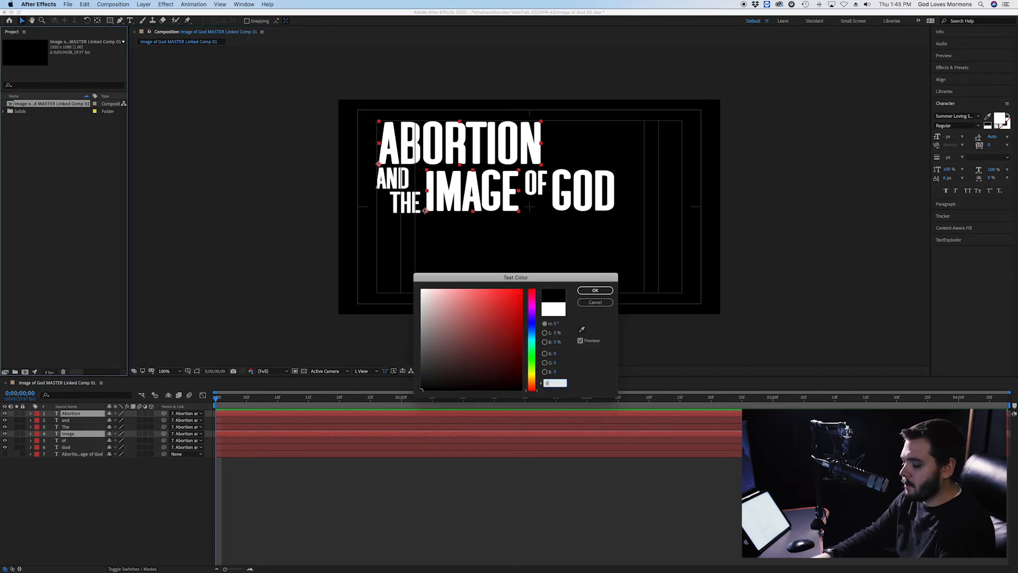
{"action": "type", "text": "00CCFF"}
{"action": "key", "text": "Return"}
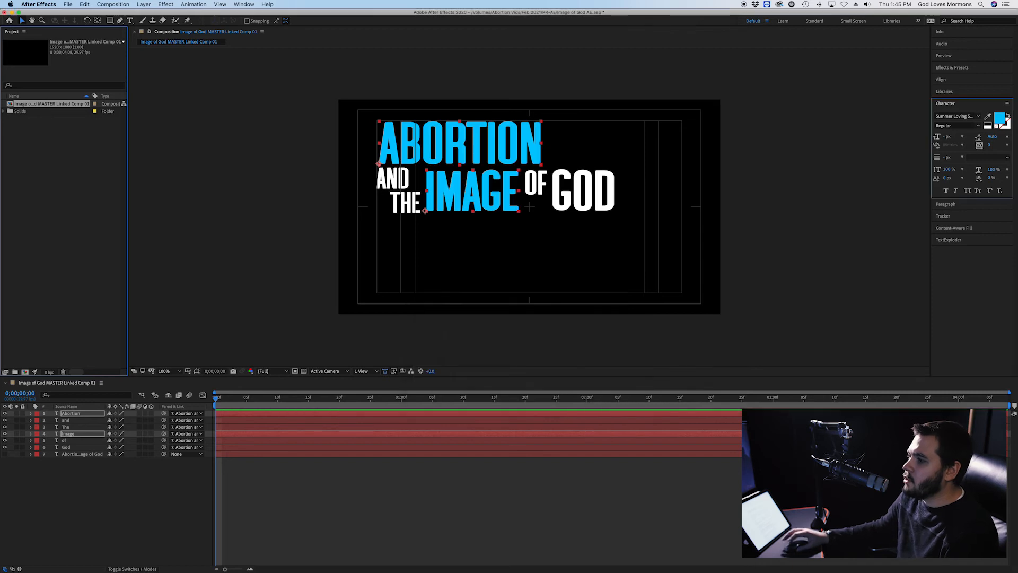
{"action": "left_click", "coordinate": [466, 268]}
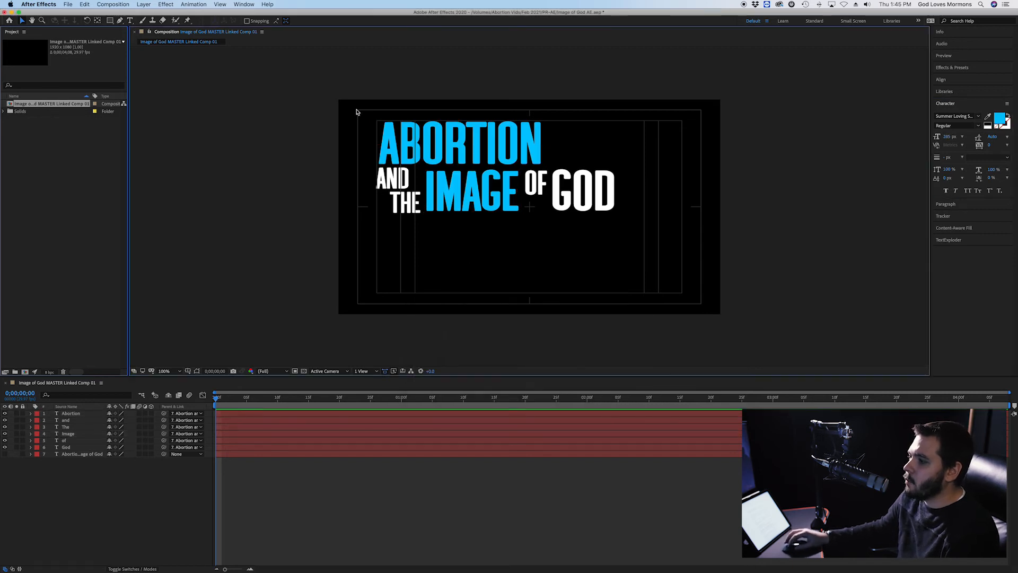
Tighten the word spacing in the lower line by moving IMAGE closer to THE and shifting OF and GOD left.
{"action": "left_click_drag", "start_coordinate": [459, 196], "coordinate": [457, 195]}
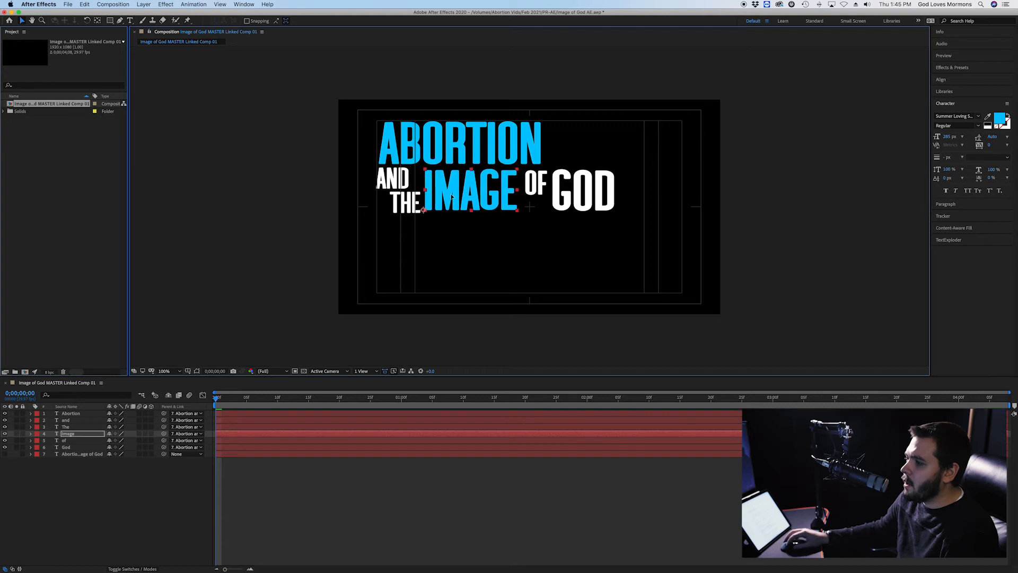
{"action": "left_click_drag", "start_coordinate": [535, 186], "coordinate": [571, 192]}
{"action": "left_click", "coordinate": [464, 140]}
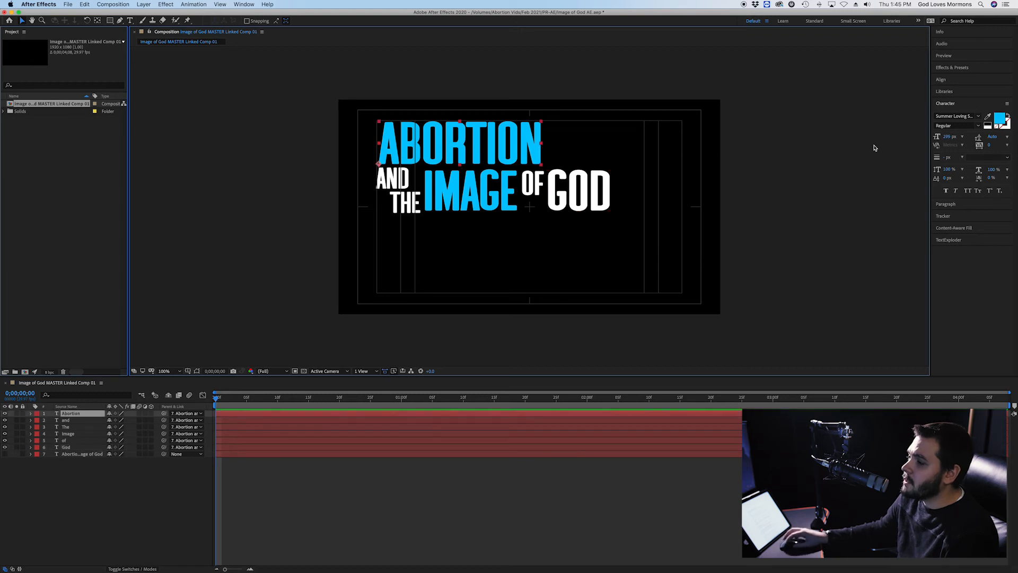
{"action": "left_click", "coordinate": [507, 192]}
{"action": "left_click", "coordinate": [531, 271]}
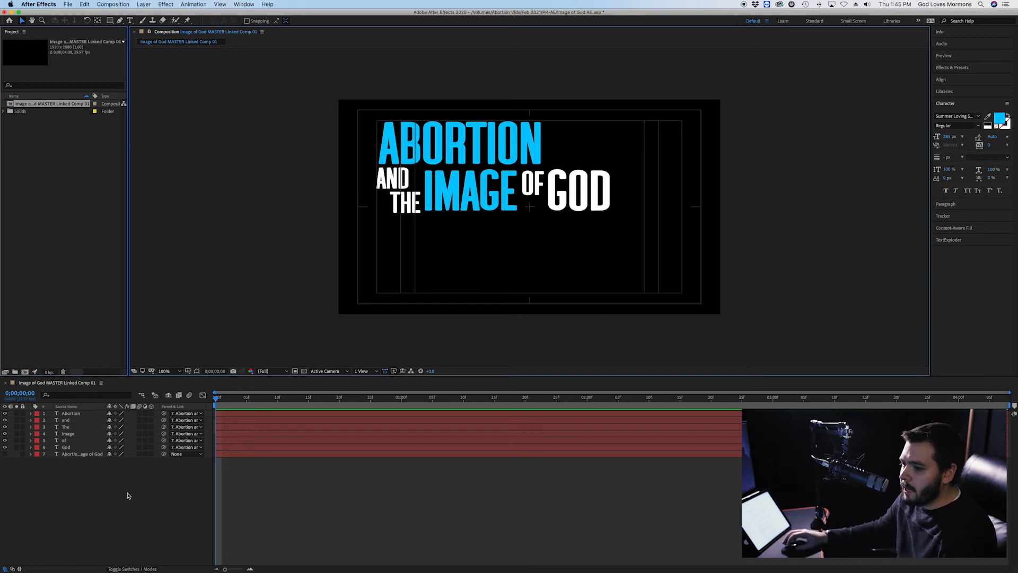
{"action": "left_click", "coordinate": [69, 414]}
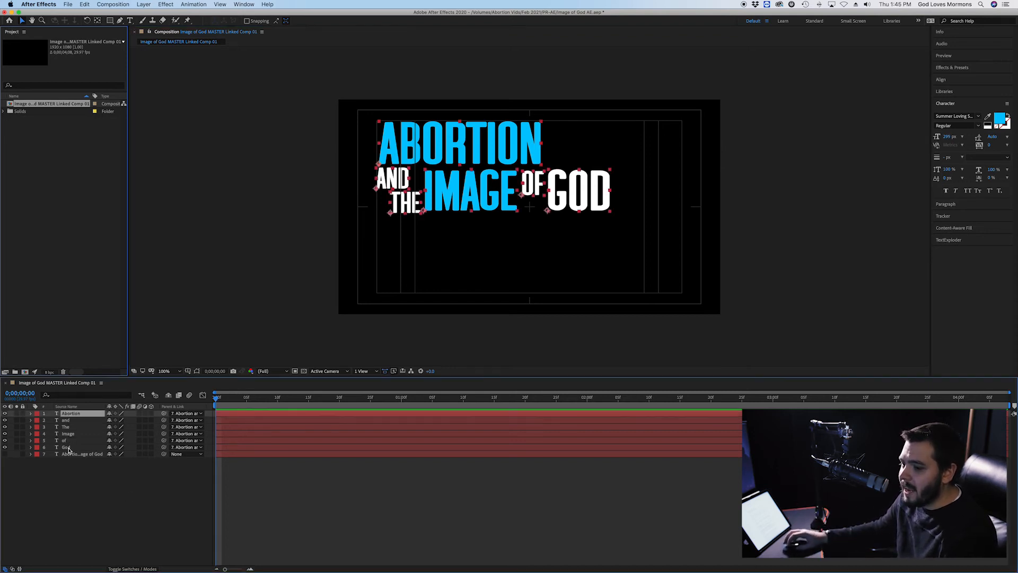
{"action": "left_click", "coordinate": [69, 447], "text": "shift"}
{"action": "left_click", "coordinate": [86, 504]}
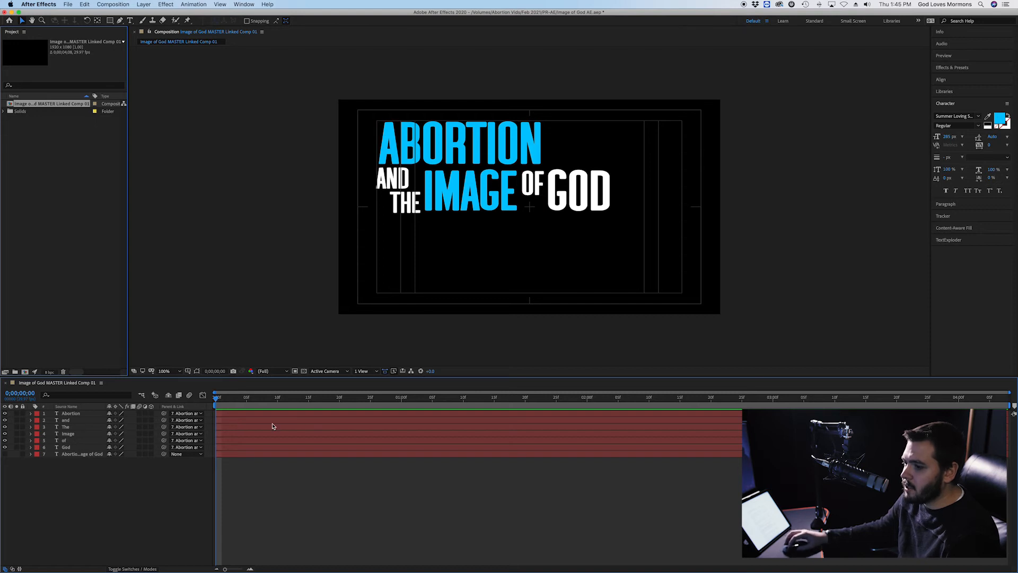
Try staggering the start times of the AND and ABORTION layers, preview the timing, and undo the changes.
{"action": "left_click_drag", "start_coordinate": [217, 420], "coordinate": [315, 420]}
{"action": "left_click_drag", "start_coordinate": [218, 399], "coordinate": [438, 413]}
{"action": "left_click_drag", "start_coordinate": [316, 399], "coordinate": [254, 402]}
{"action": "key", "text": "space"}
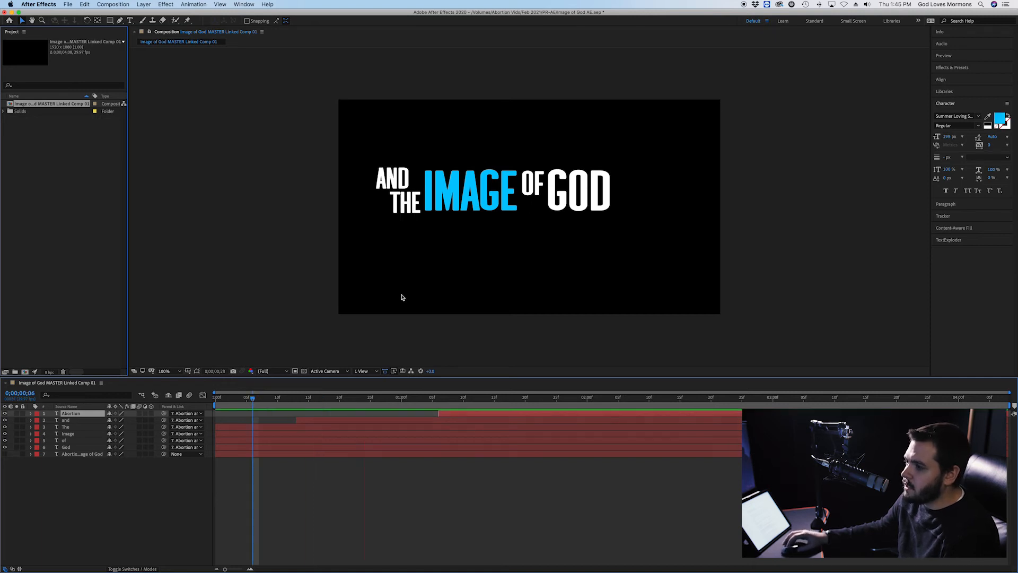
{"action": "key", "text": "space"}
{"action": "key", "text": "super+z"}
{"action": "key", "text": "super+z"}
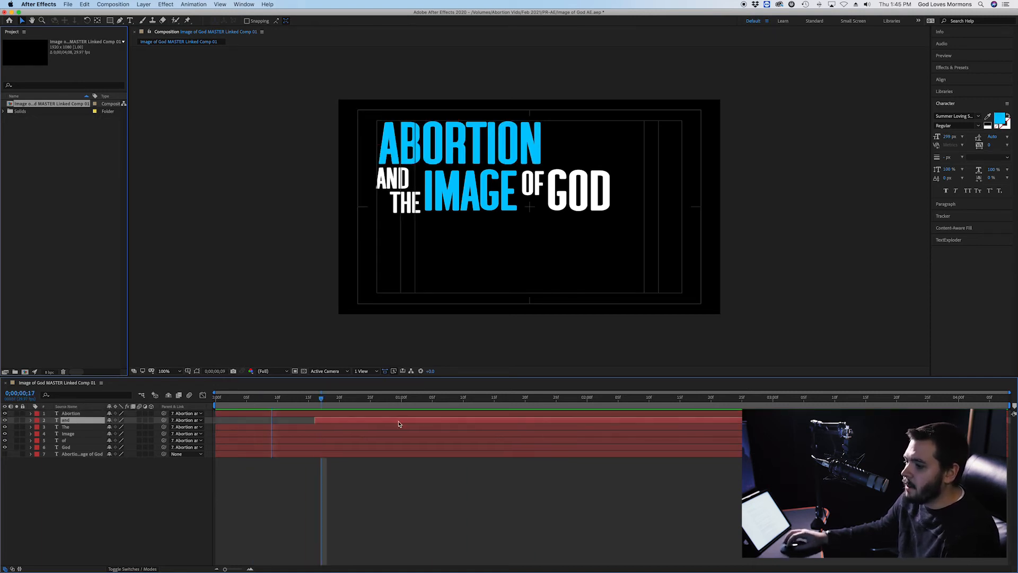
{"action": "key", "text": "super+z"}
{"action": "left_click", "coordinate": [178, 514]}
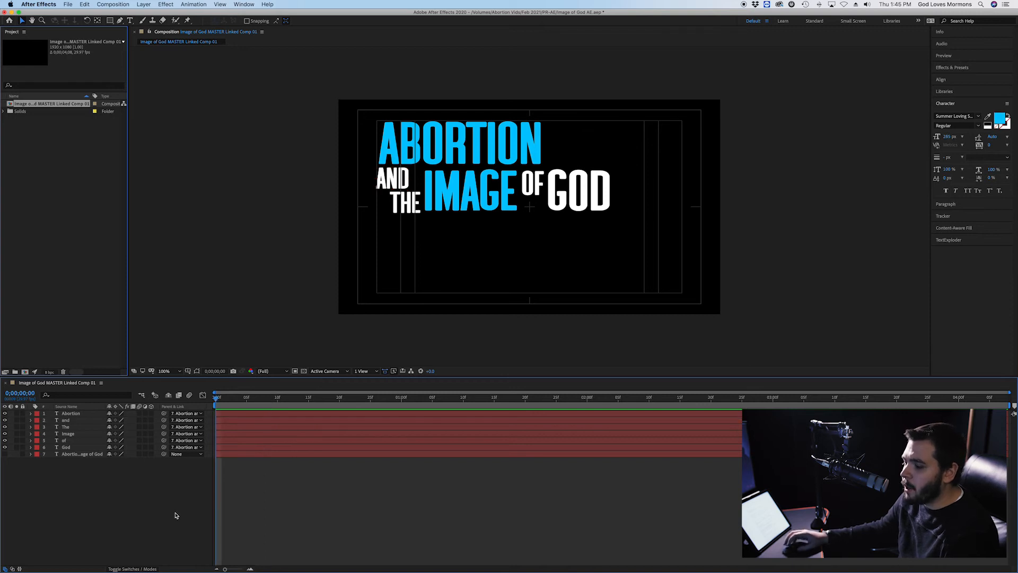
Pre-compose the six word layers into a new composition named Title, moving all attributes into it.
{"action": "left_click", "coordinate": [83, 415]}
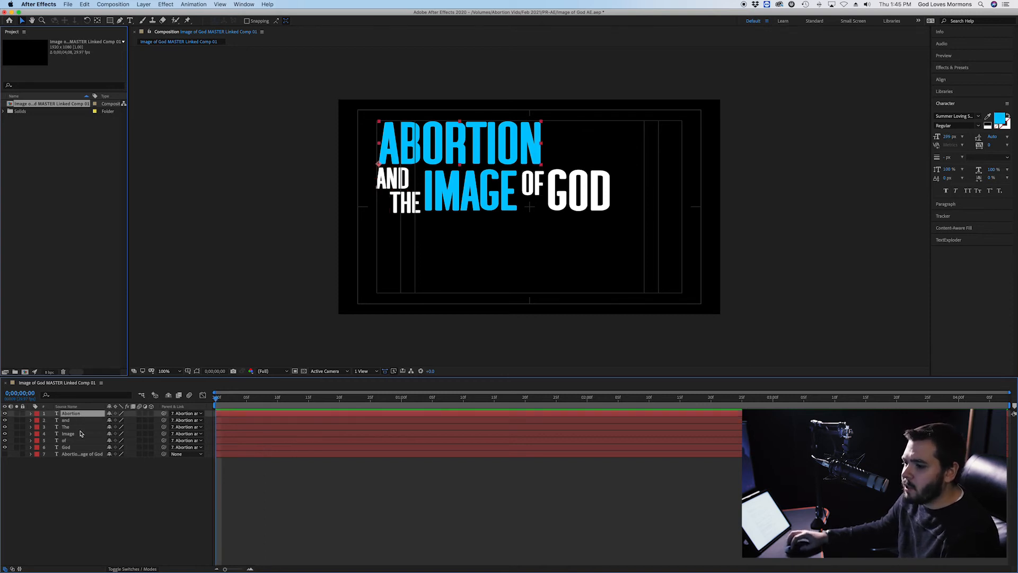
{"action": "left_click", "coordinate": [76, 448], "text": "shift"}
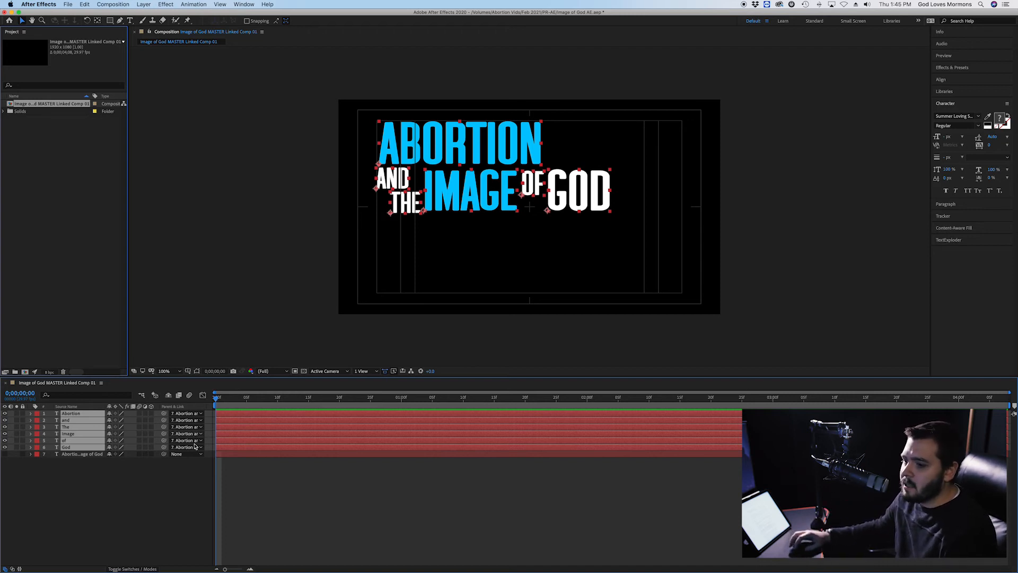
{"action": "left_click", "coordinate": [123, 502]}
{"action": "left_click", "coordinate": [74, 415]}
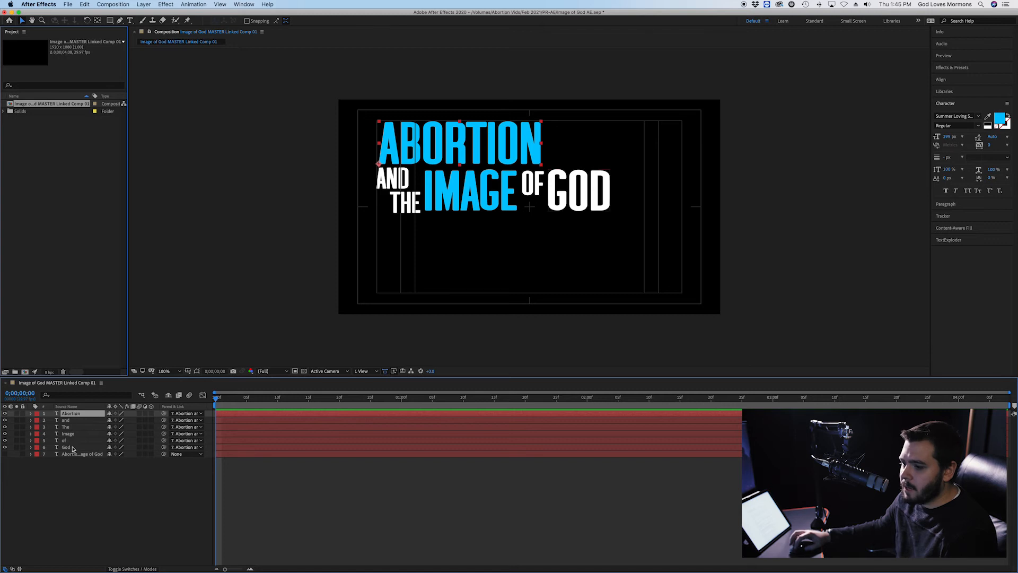
{"action": "left_click", "coordinate": [73, 448], "text": "shift"}
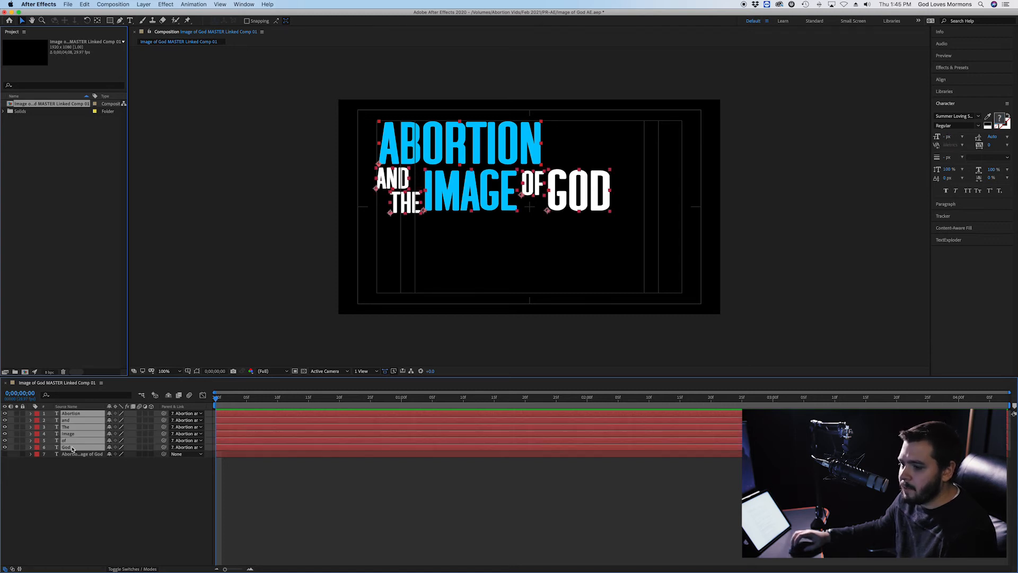
{"action": "right_click", "coordinate": [74, 435]}
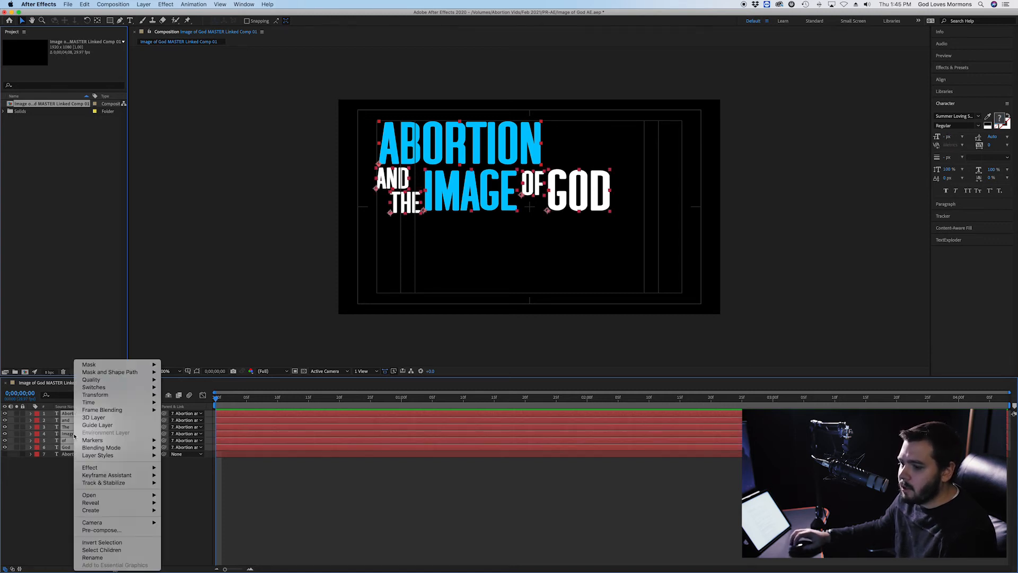
{"action": "left_click", "coordinate": [103, 530]}
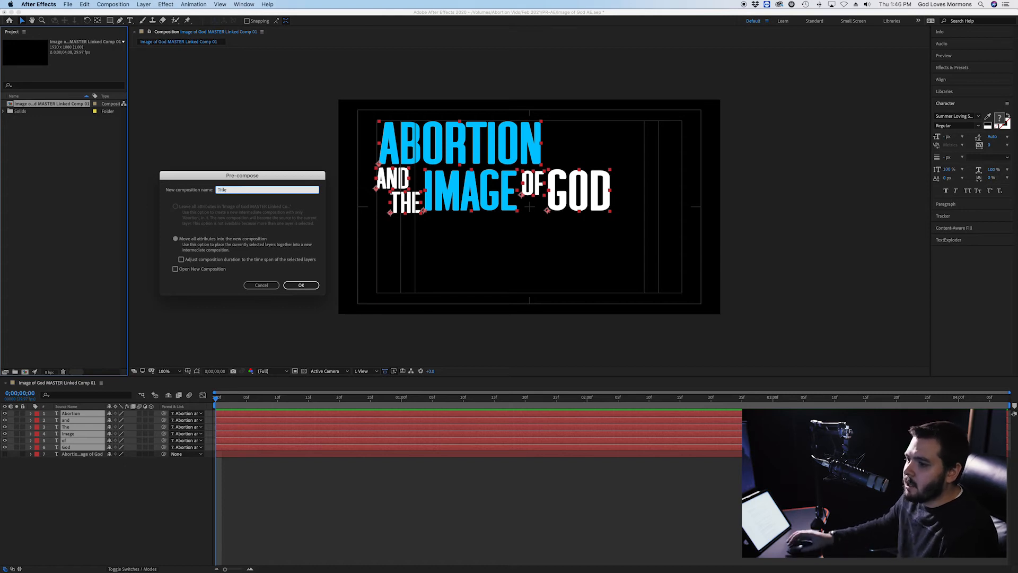
{"action": "type", "text": "Title"}
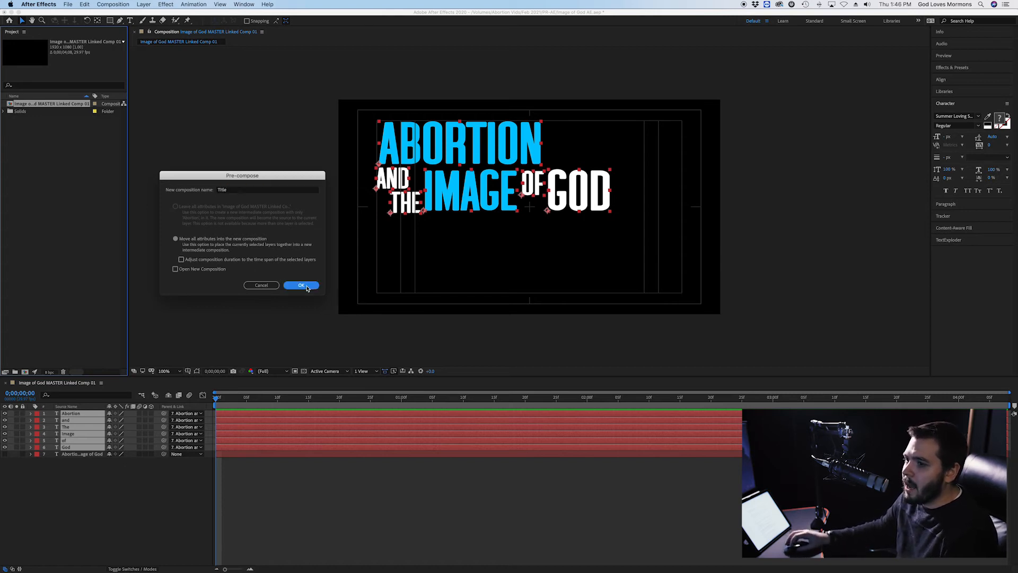
{"action": "left_click", "coordinate": [303, 286]}
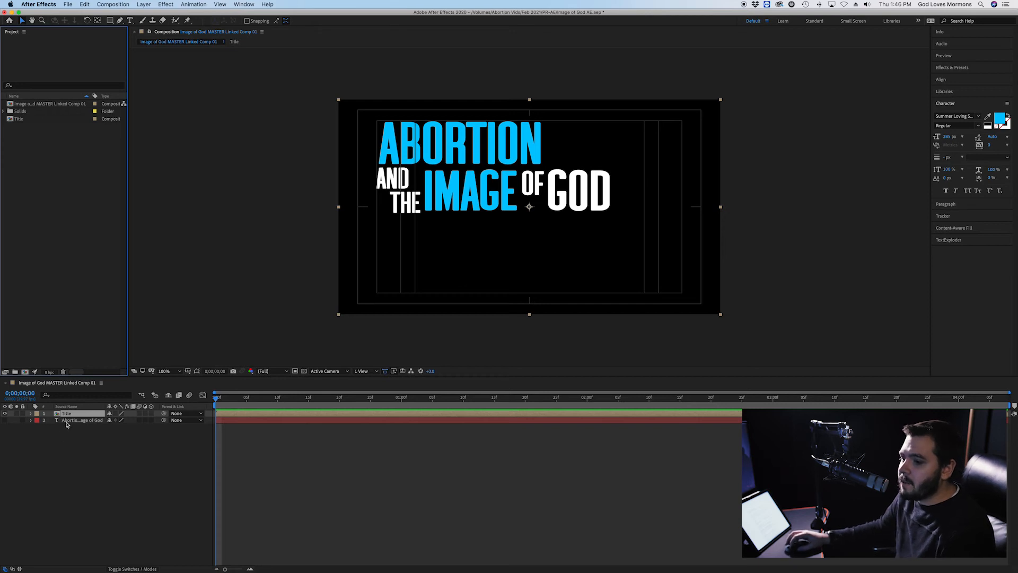
Open the Title precomp to check its word layers, and return to the MASTER linked comp.
{"action": "double_click", "coordinate": [63, 414]}
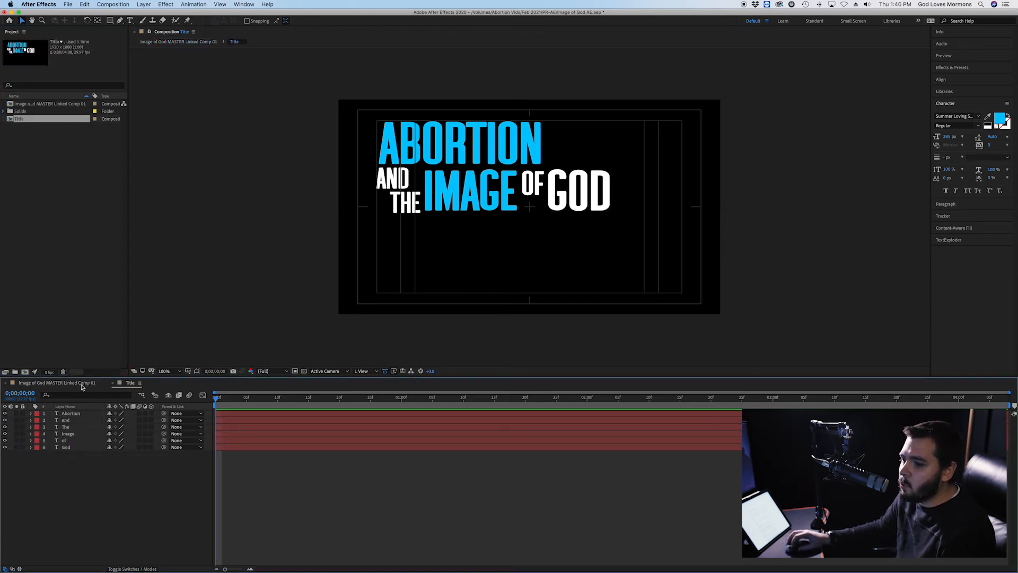
{"action": "left_click", "coordinate": [81, 384]}
{"action": "left_click", "coordinate": [75, 422]}
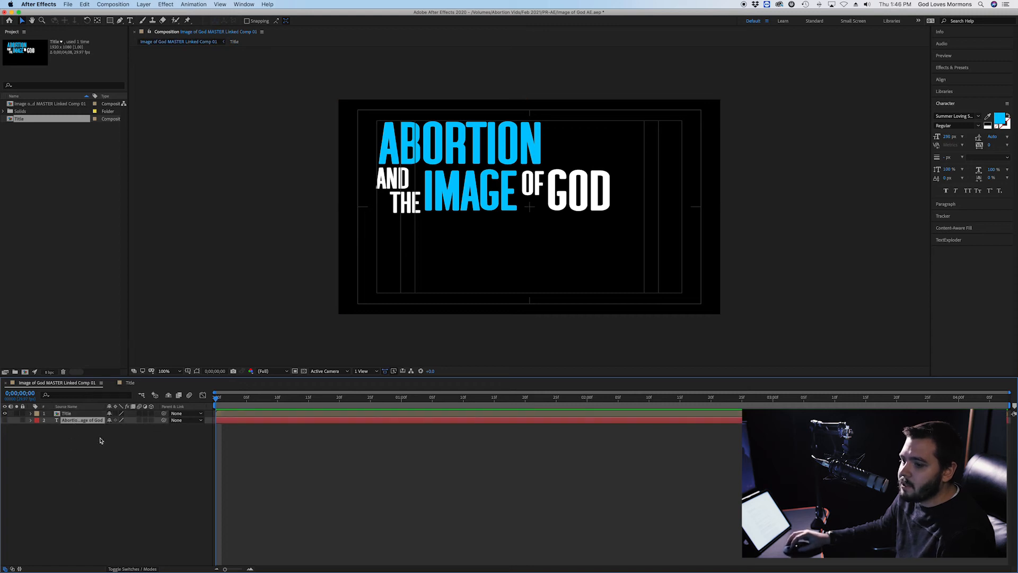
Add a Scale keyframe at 100% to the Title layer at 0;00;04;07, near the end of the comp.
{"action": "left_click", "coordinate": [94, 415]}
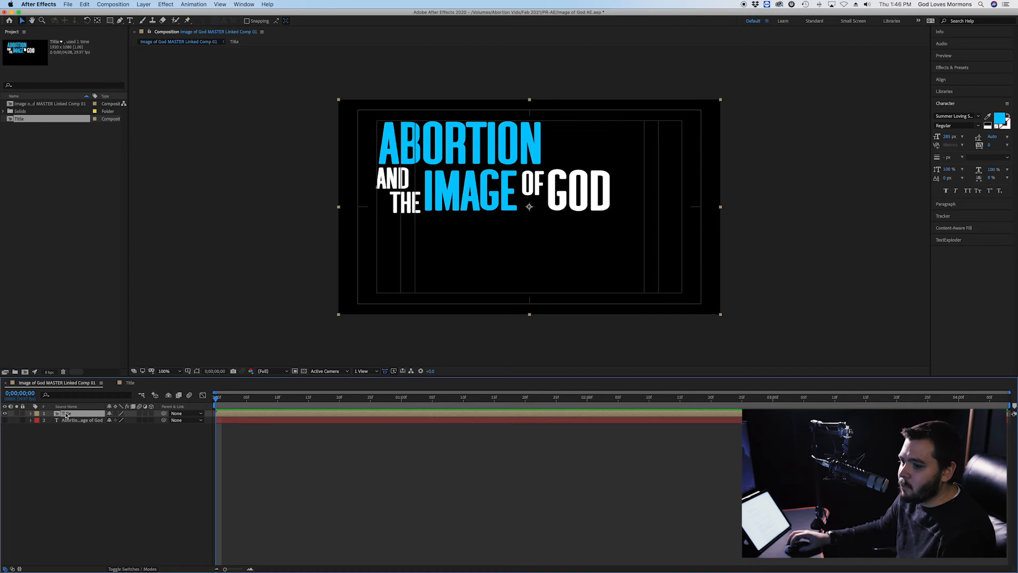
{"action": "key", "text": "s"}
{"action": "key", "text": "s"}
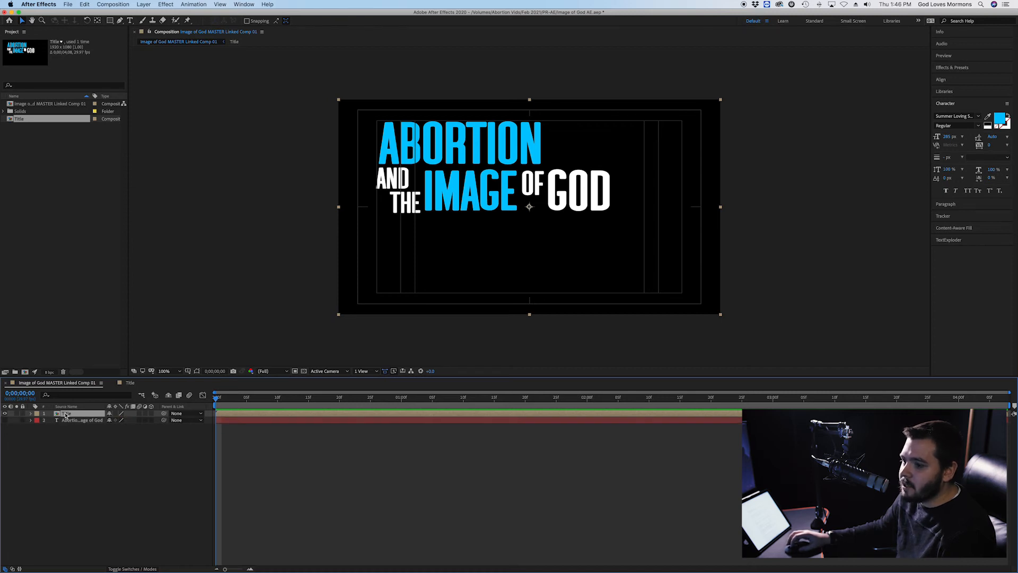
{"action": "key", "text": "s"}
{"action": "left_click_drag", "start_coordinate": [211, 417], "coordinate": [1009, 414]}
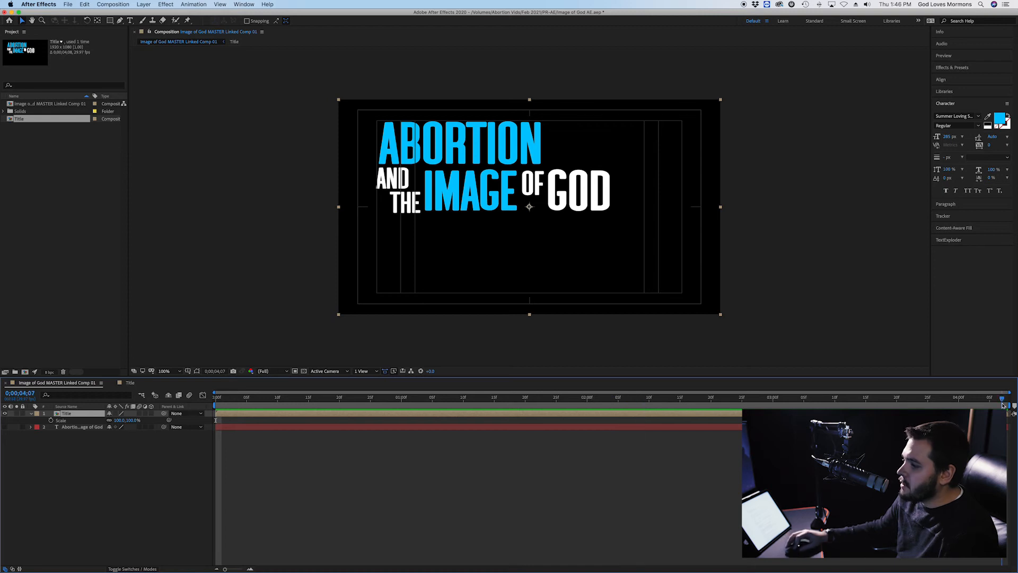
{"action": "left_click_drag", "start_coordinate": [470, 399], "coordinate": [201, 392]}
{"action": "left_click", "coordinate": [51, 420]}
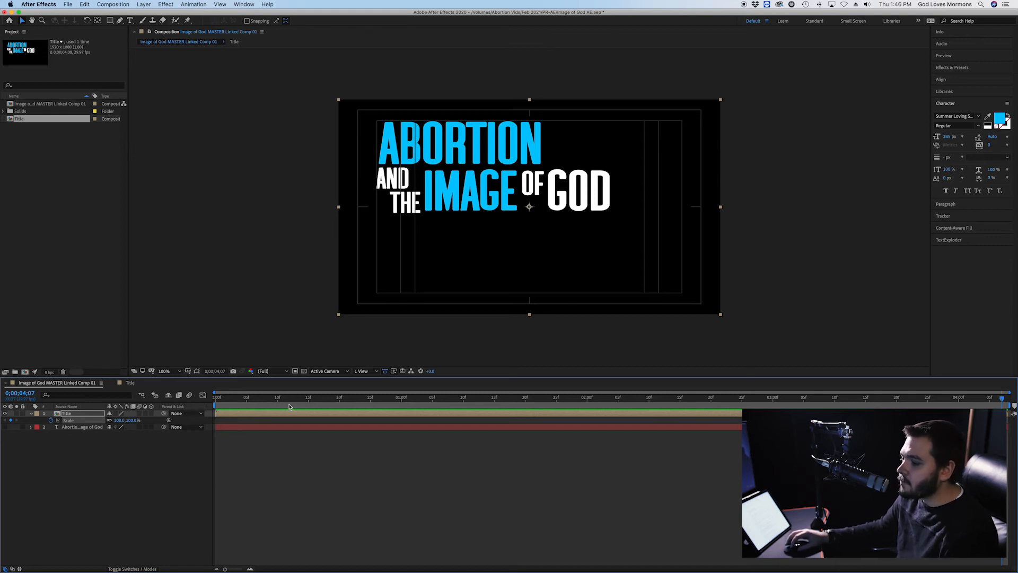
Set the Title layer's scale to 96% at the first frame of the comp.
{"action": "left_click_drag", "start_coordinate": [281, 399], "coordinate": [214, 399]}
{"action": "left_click", "coordinate": [118, 420]}
{"action": "type", "text": "96"}
{"action": "key", "text": "Return"}
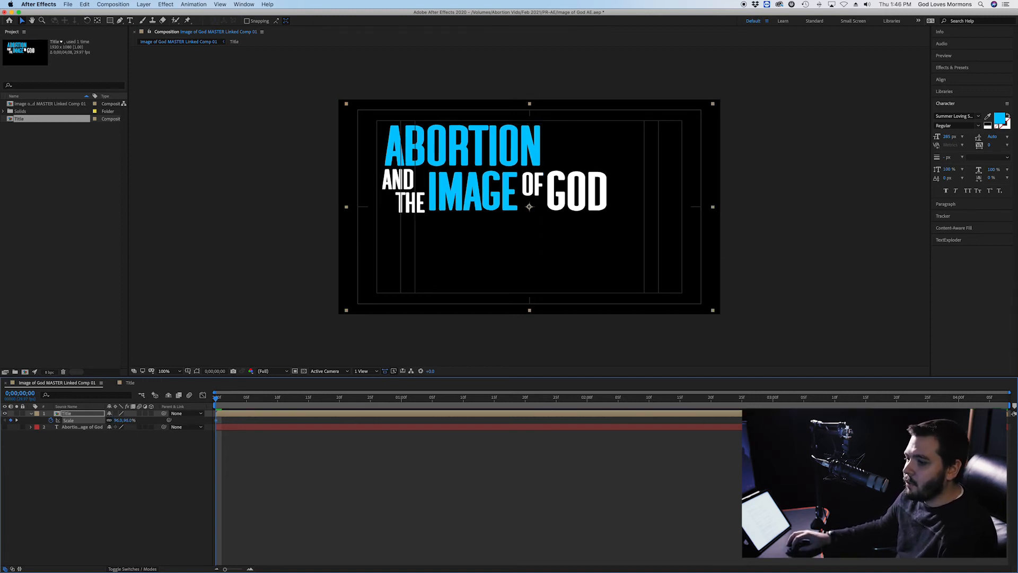
Preview the Title layer's scale animation and scrub through it.
{"action": "left_click", "coordinate": [274, 454]}
{"action": "key", "text": "space"}
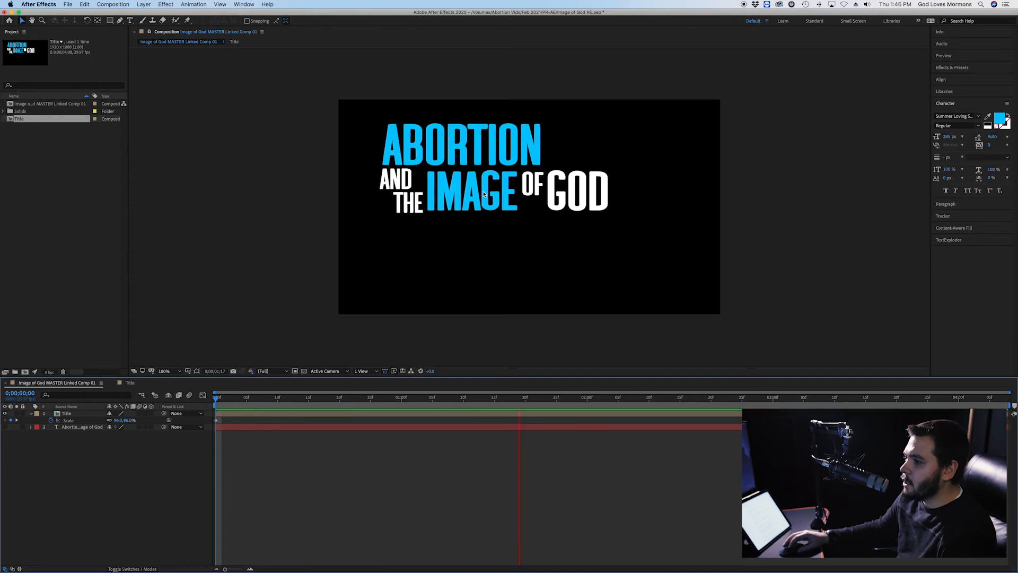
{"action": "key", "text": "space"}
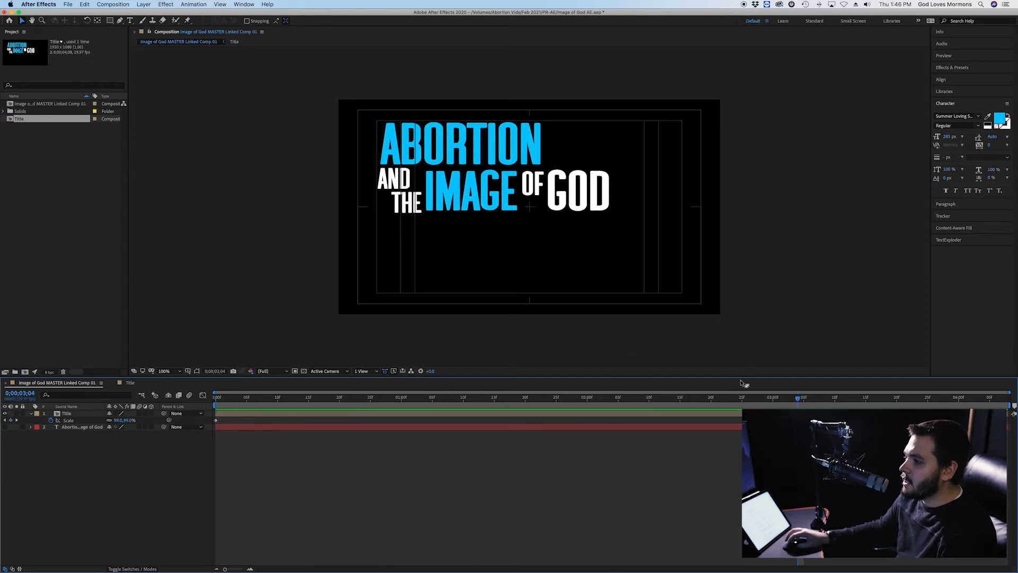
{"action": "left_click_drag", "start_coordinate": [800, 405], "coordinate": [377, 408]}
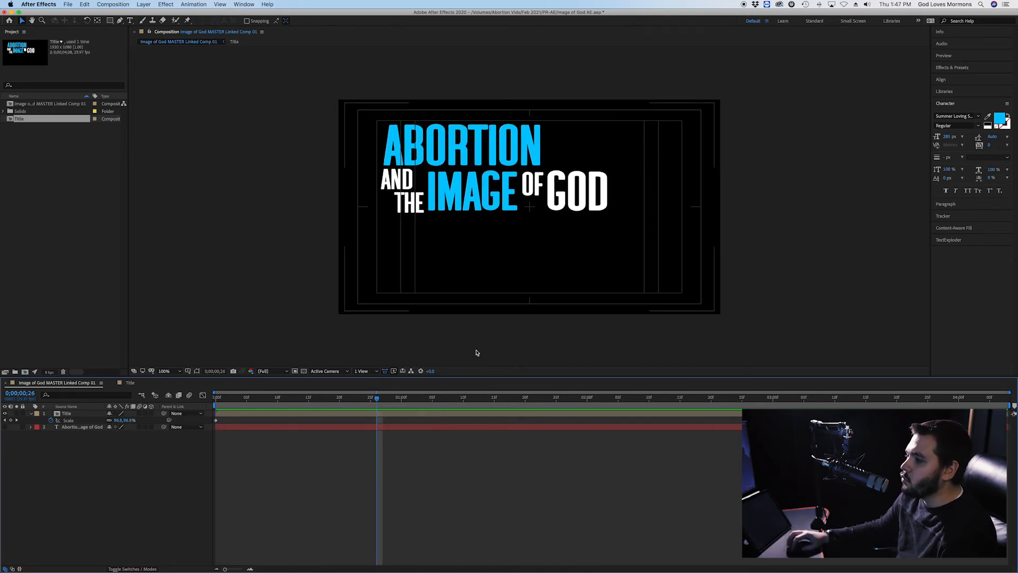
{"action": "left_click_drag", "start_coordinate": [384, 398], "coordinate": [467, 395]}
{"action": "key", "text": "space"}
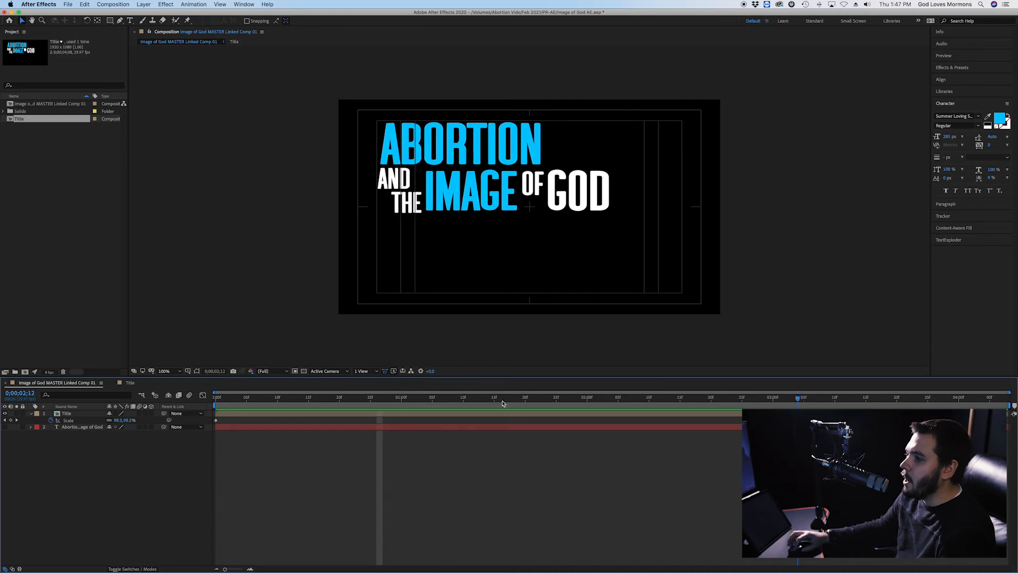
{"action": "left_click_drag", "start_coordinate": [559, 399], "coordinate": [532, 400]}
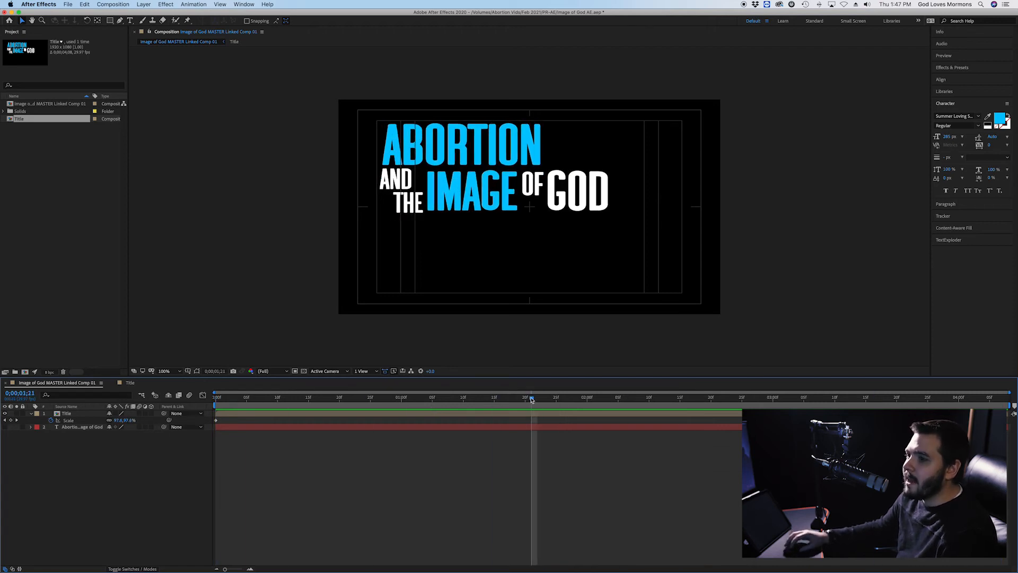
Move the Title layer's anchor point from the frame centre to the middle of the title text, and return to the first frame.
{"action": "left_click", "coordinate": [69, 413]}
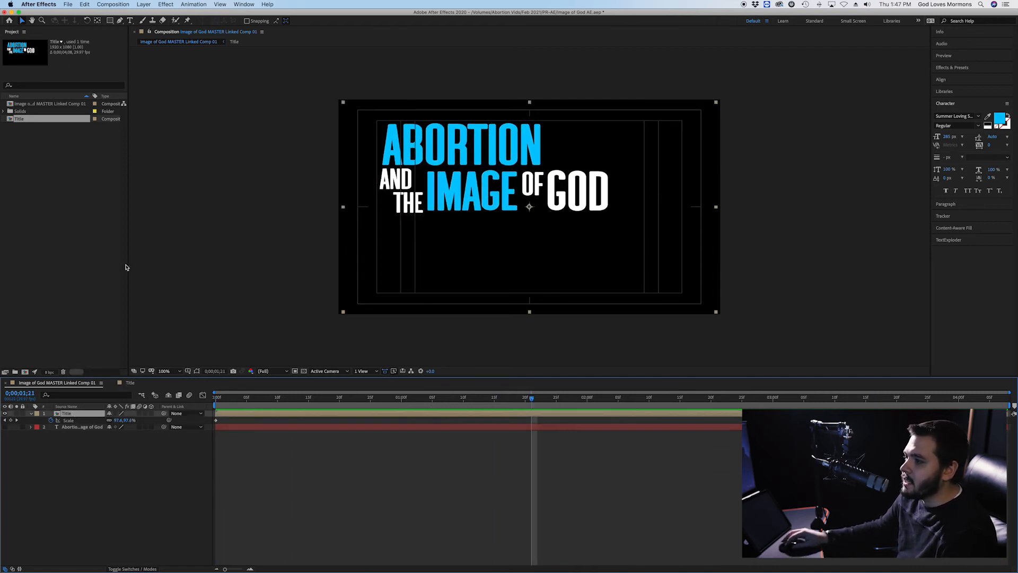
{"action": "left_click", "coordinate": [97, 20]}
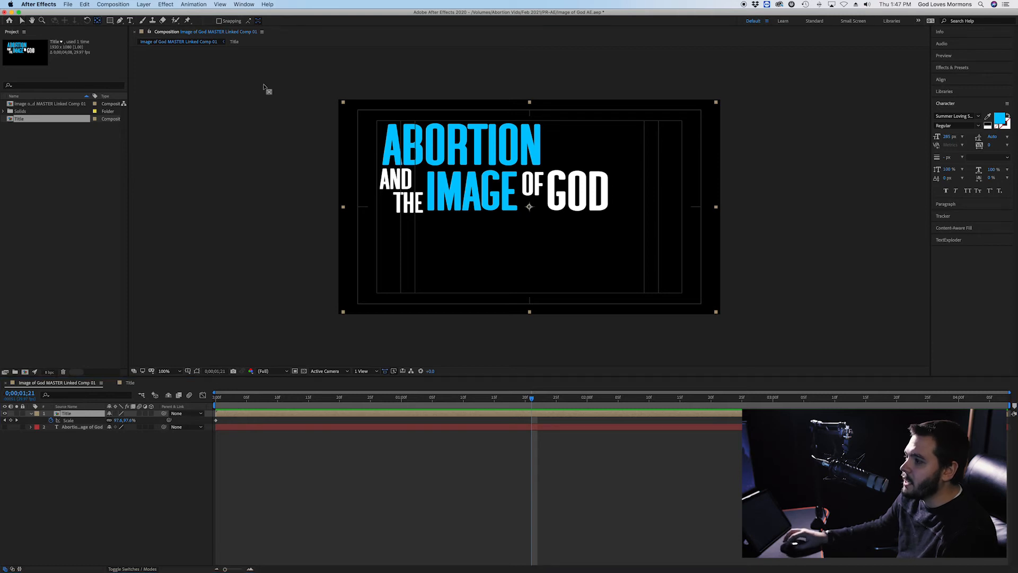
{"action": "left_click", "coordinate": [529, 207]}
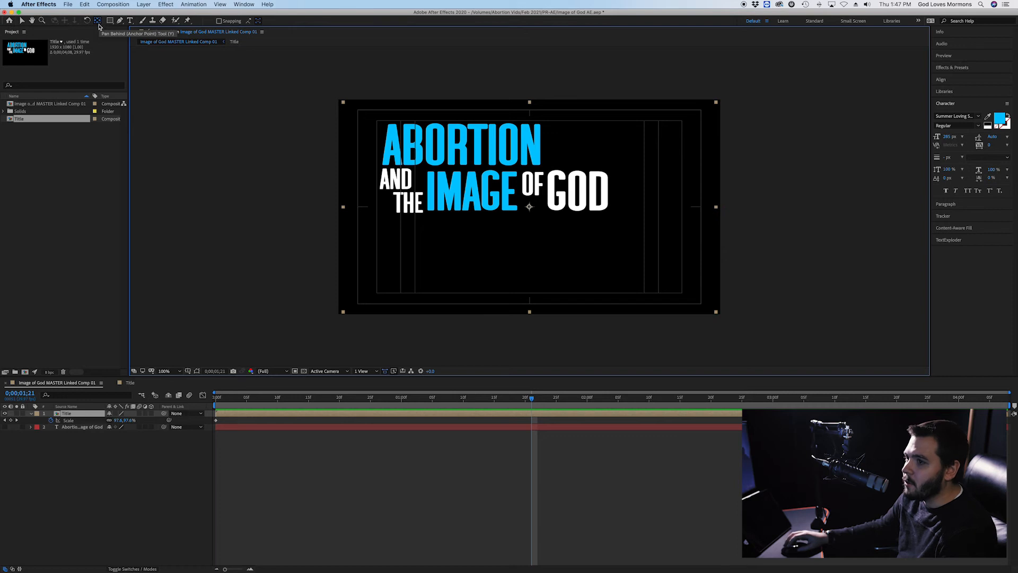
{"action": "left_click", "coordinate": [21, 21]}
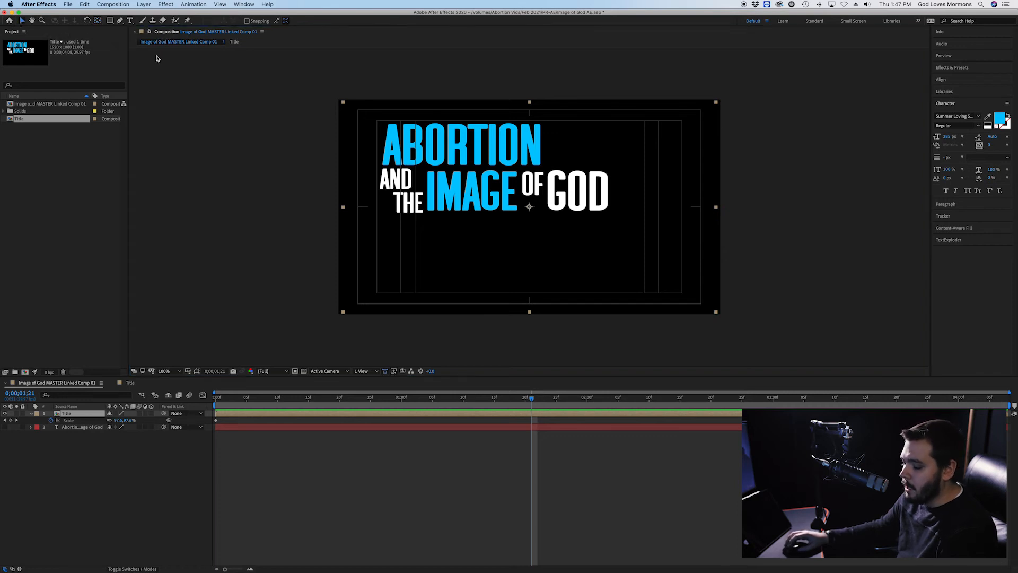
{"action": "key", "text": "y"}
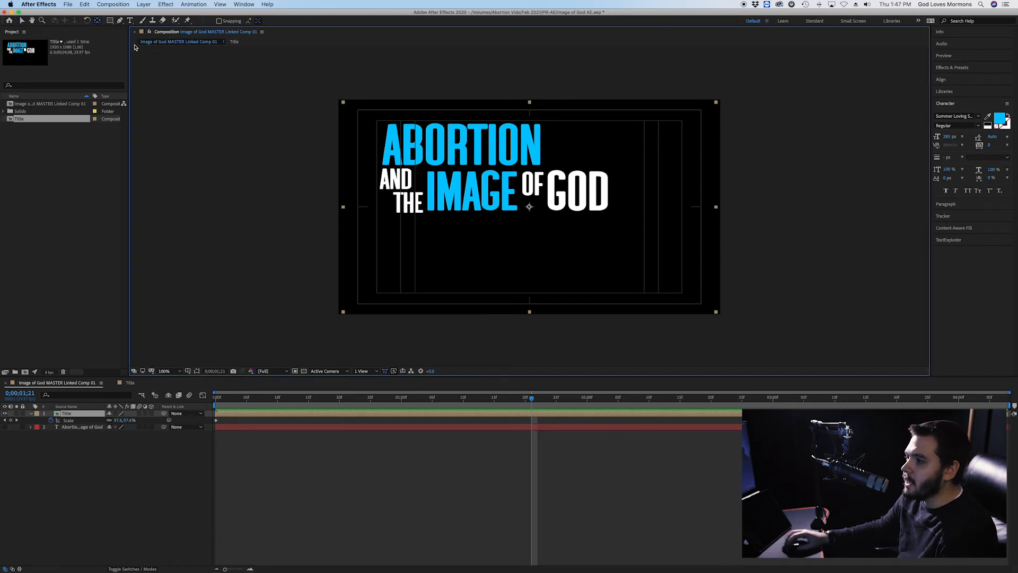
{"action": "left_click_drag", "start_coordinate": [528, 207], "coordinate": [492, 169]}
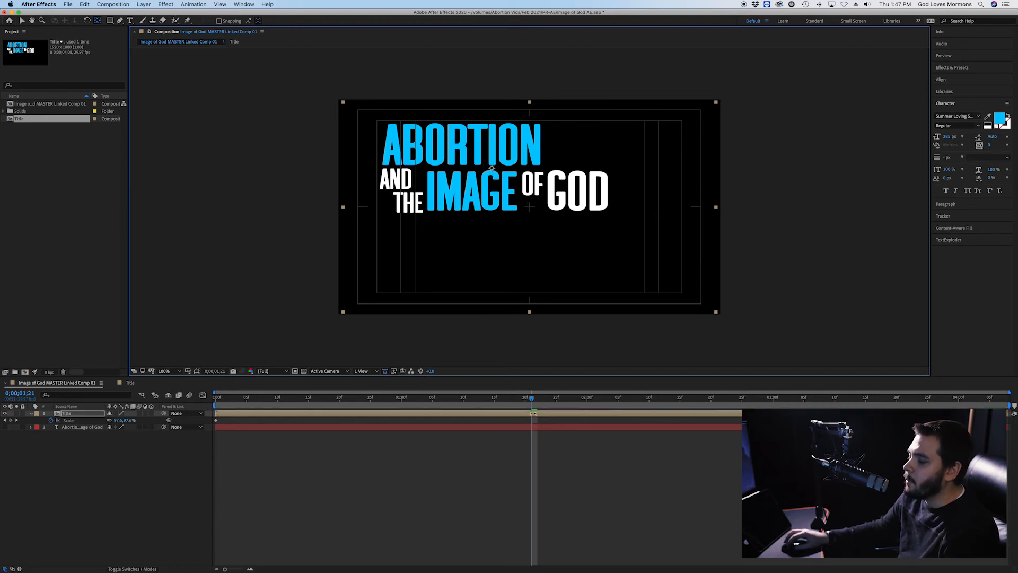
{"action": "left_click_drag", "start_coordinate": [532, 399], "coordinate": [113, 392]}
{"action": "left_click", "coordinate": [134, 480]}
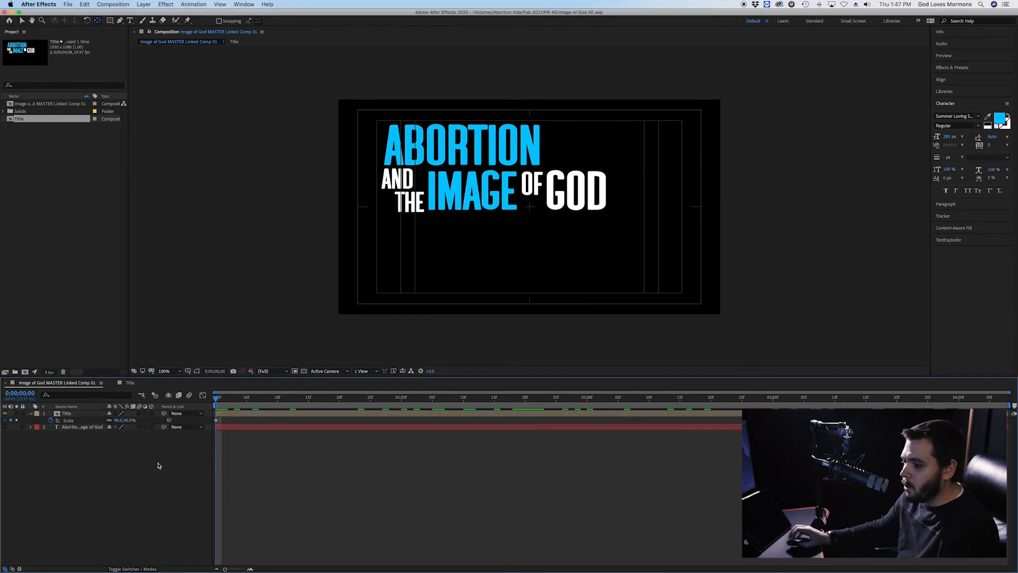
Switch to Premiere Pro, view the updated title in the Image of God MASTER sequence, and select its linked comp clip.
{"action": "left_click", "coordinate": [466, 554]}
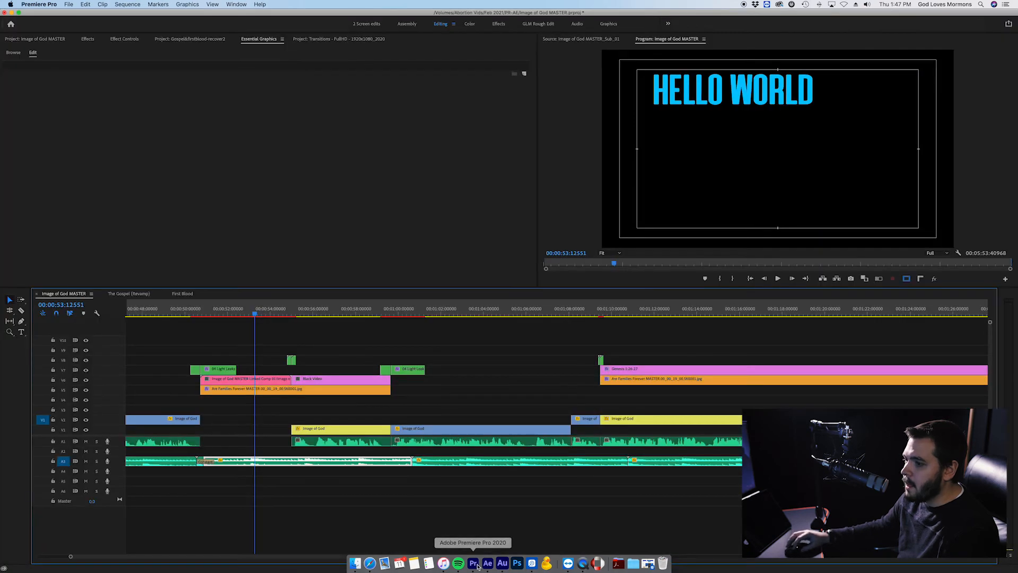
{"action": "mouse_move", "coordinate": [255, 312]}
{"action": "left_mouse_down"}
{"action": "mouse_move", "coordinate": [232, 311]}
{"action": "mouse_move", "coordinate": [293, 312]}
{"action": "mouse_move", "coordinate": [237, 312]}
{"action": "mouse_move", "coordinate": [268, 313]}
{"action": "left_mouse_up"}
{"action": "left_click", "coordinate": [244, 341]}
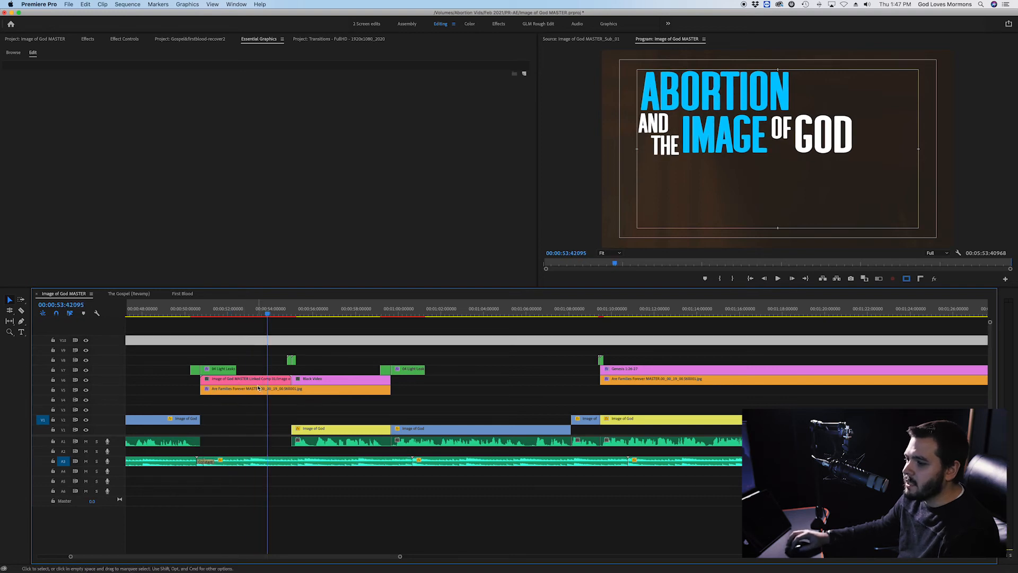
{"action": "left_click", "coordinate": [256, 379]}
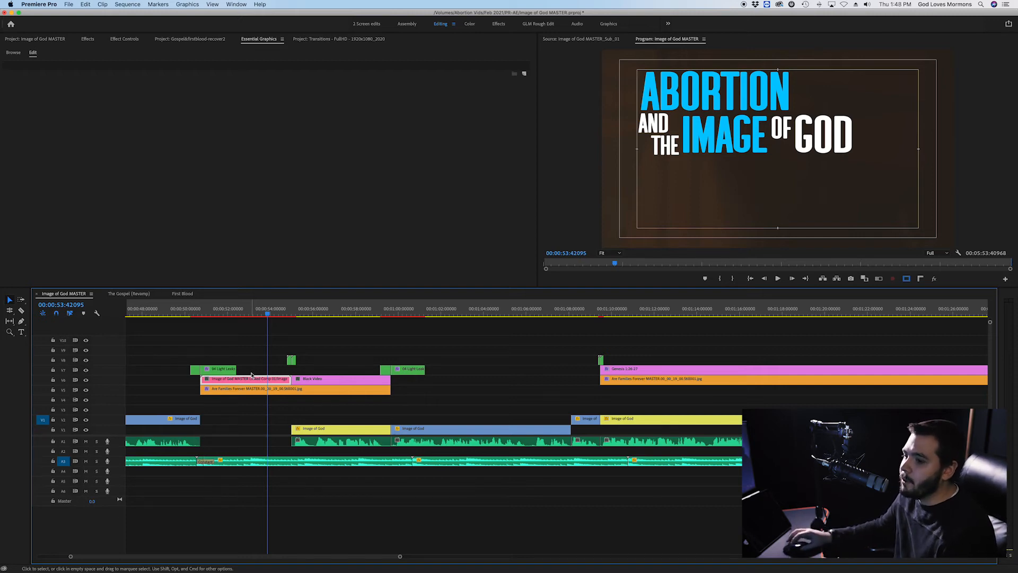
Compare the title with the one in the First Blood sequence, and copy the Drop Shadow effect from that sequence's linked title clip.
{"action": "left_click", "coordinate": [182, 293]}
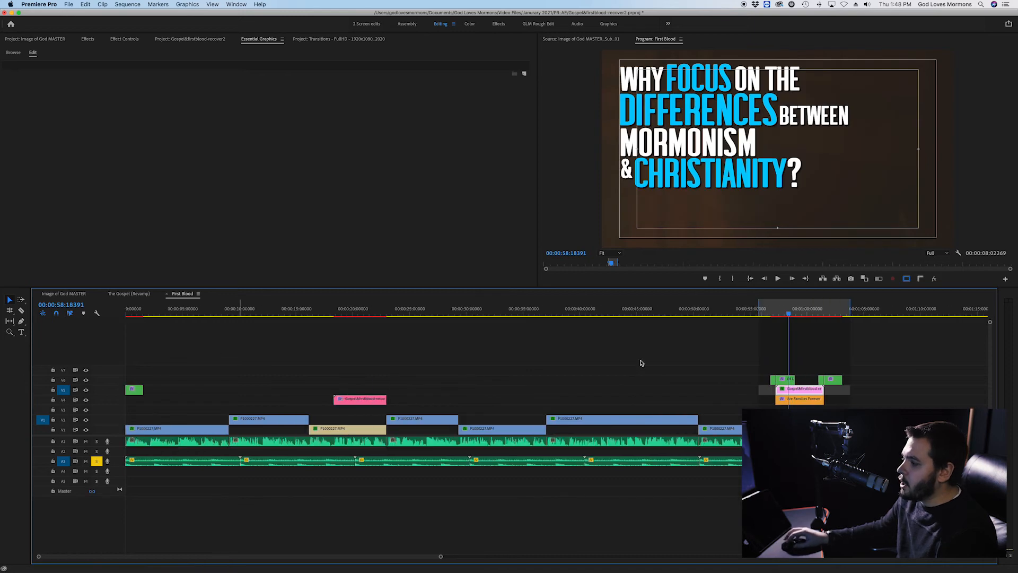
{"action": "scroll", "coordinate": [641, 363], "scroll_direction": "right", "scroll_amount": 5}
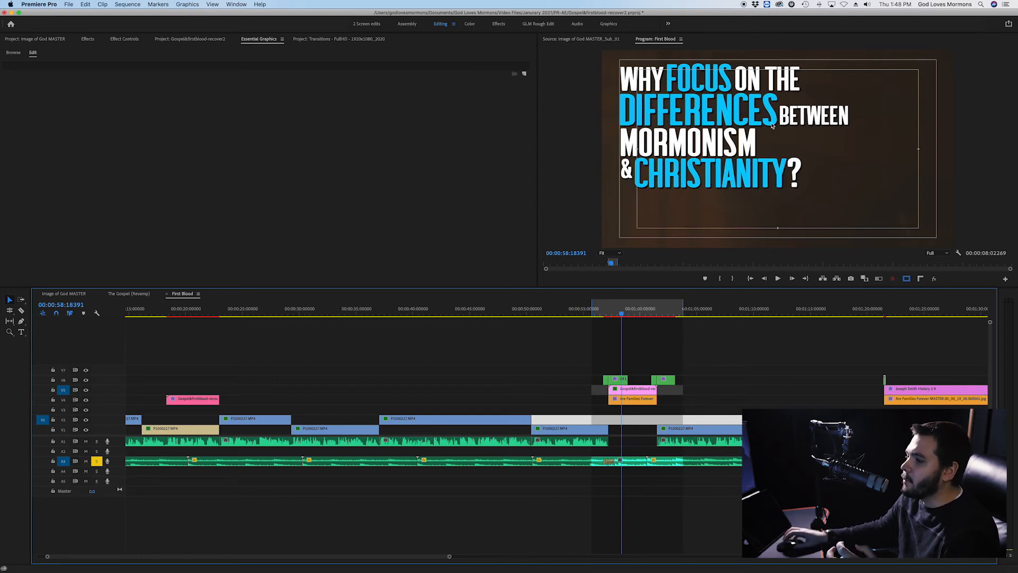
{"action": "left_click", "coordinate": [64, 294]}
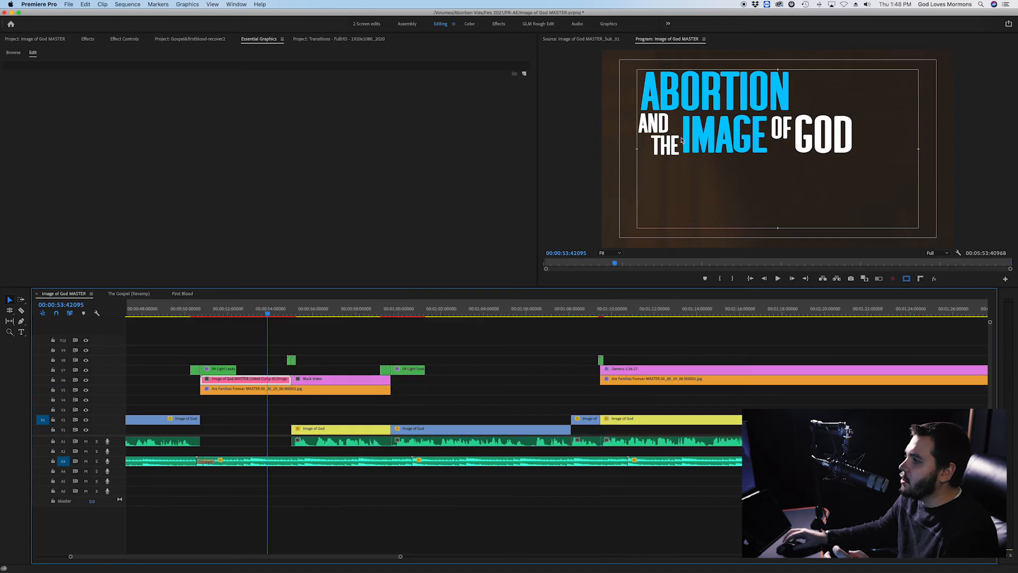
{"action": "left_click", "coordinate": [183, 294]}
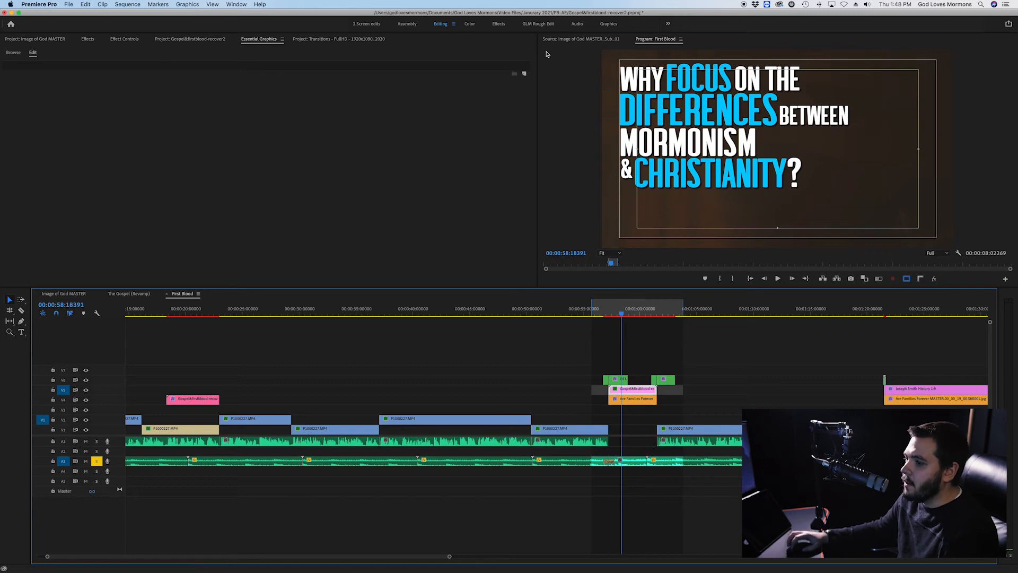
{"action": "left_click", "coordinate": [124, 39]}
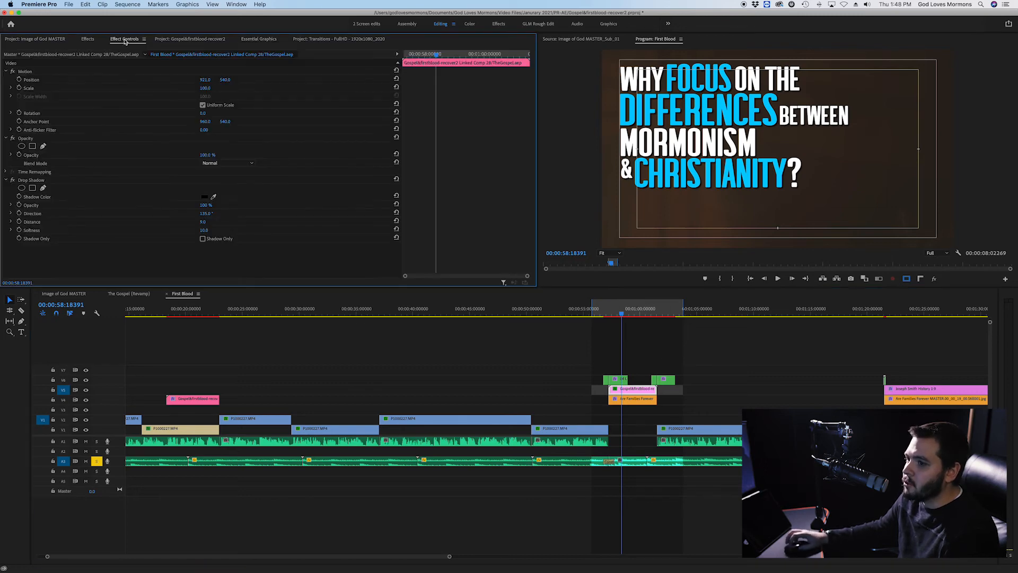
{"action": "left_click", "coordinate": [27, 181]}
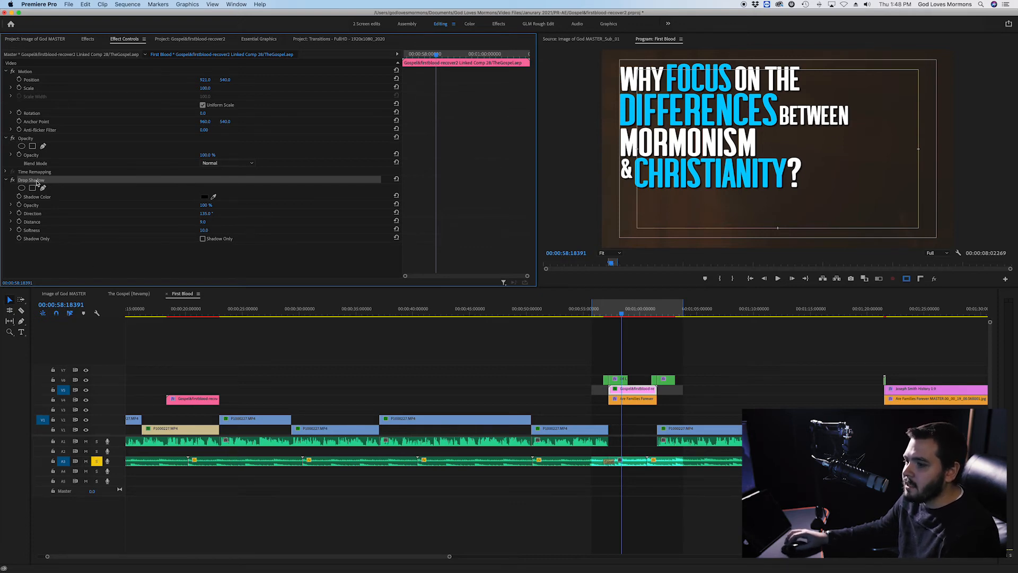
Paste the Drop Shadow effect onto the linked title clip in the Image of God MASTER sequence.
{"action": "left_click", "coordinate": [74, 294]}
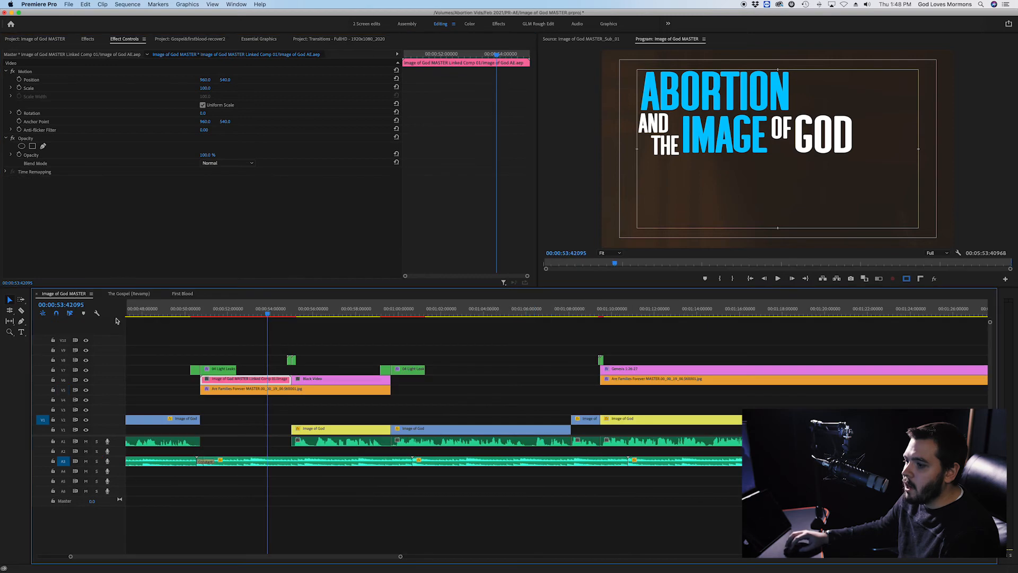
{"action": "left_click", "coordinate": [253, 353]}
{"action": "left_click", "coordinate": [255, 381]}
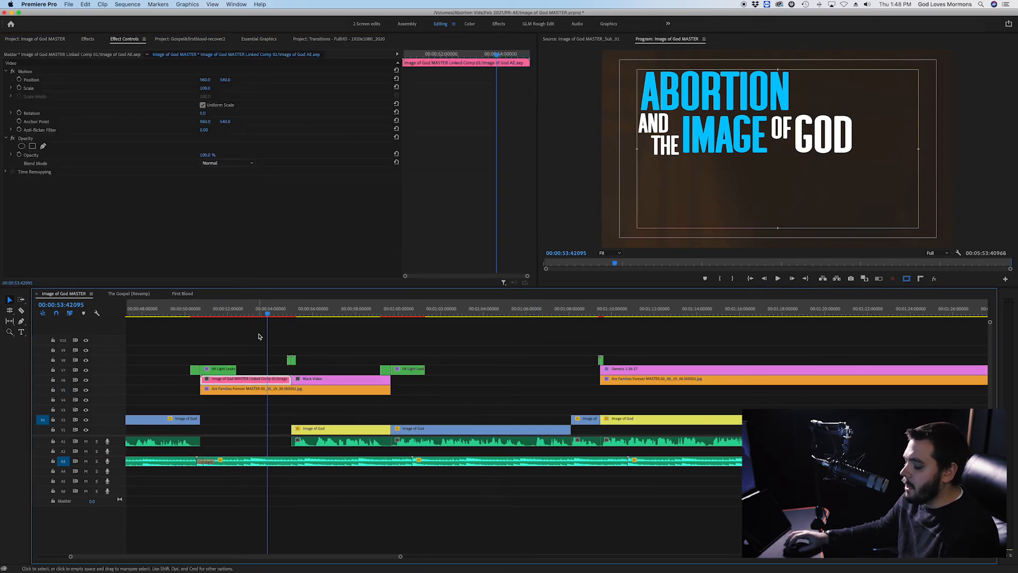
{"action": "key", "text": "super+v"}
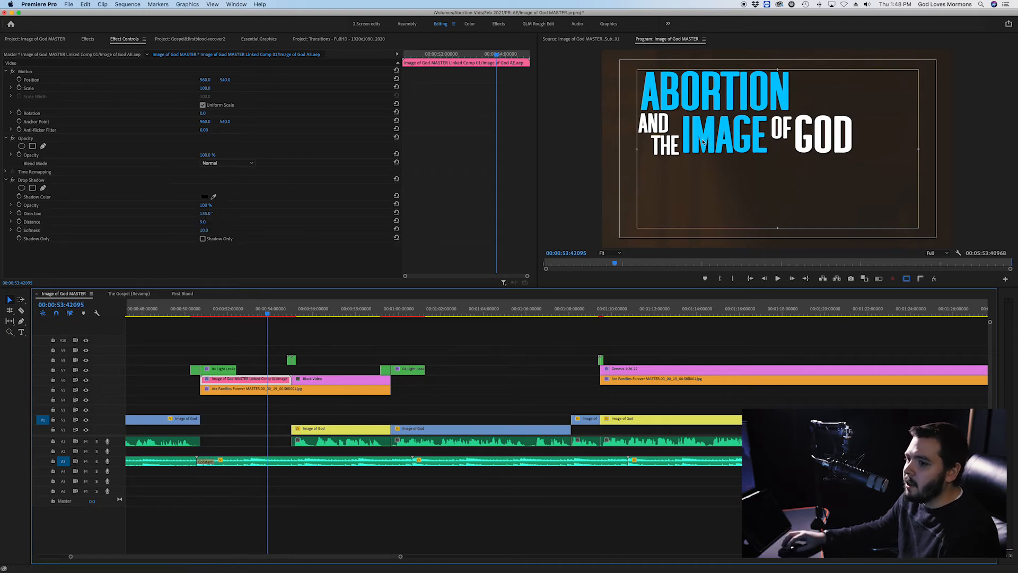
Turn the title's Drop Shadow effect off and on several times to compare the look, leaving it enabled.
{"action": "left_click", "coordinate": [13, 181]}
{"action": "left_click", "coordinate": [13, 181]}
{"action": "left_click", "coordinate": [13, 181]}
{"action": "left_click", "coordinate": [13, 181]}
{"action": "left_click", "coordinate": [13, 182]}
{"action": "left_click", "coordinate": [13, 181]}
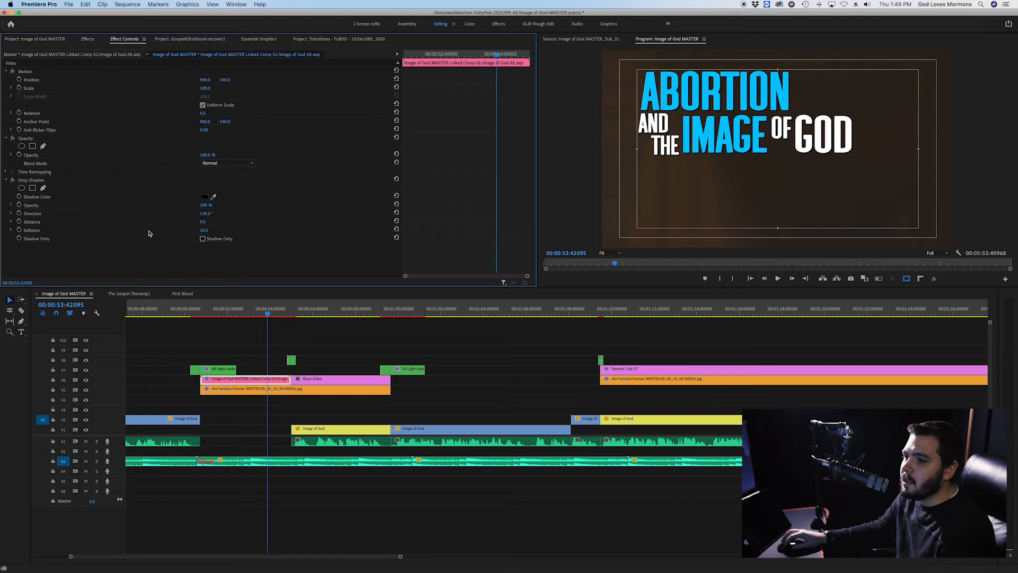
Set the title's drop shadow distance to 11, save the project, and check the title at an earlier frame.
{"action": "left_click", "coordinate": [203, 222]}
{"action": "type", "text": "11"}
{"action": "key", "text": "super+s"}
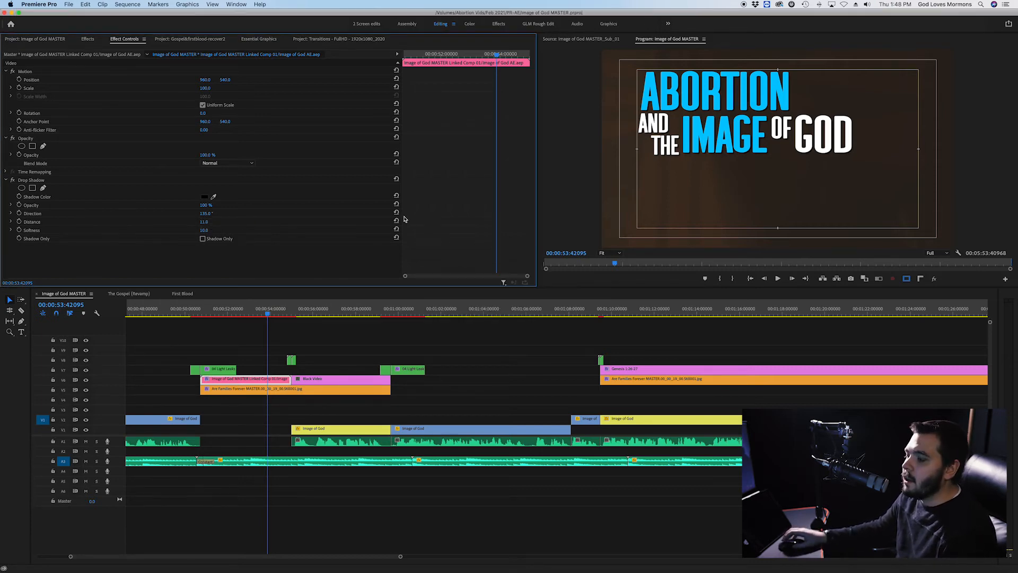
{"action": "left_click", "coordinate": [253, 312]}
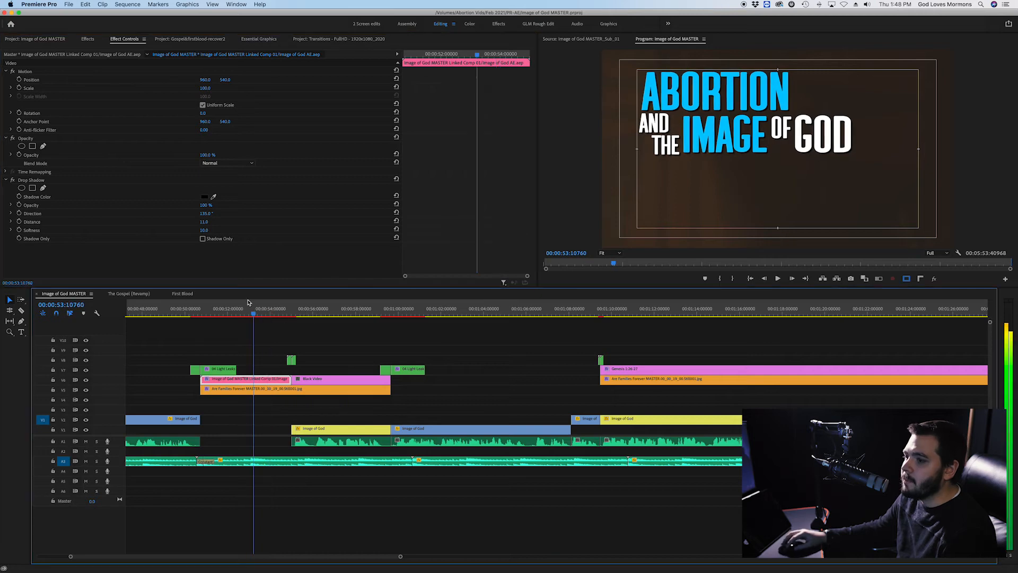
Set the title's drop shadow distance to 10 and save the project.
{"action": "left_click", "coordinate": [204, 222]}
{"action": "type", "text": "10"}
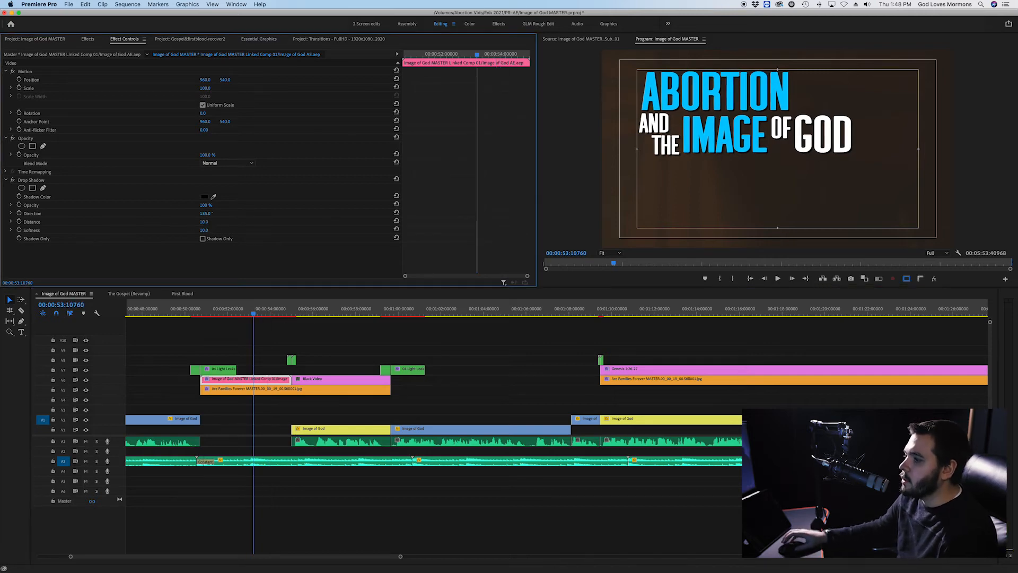
{"action": "key", "text": "super+s"}
Check the shadowed title at different points of its clip in the sequence, and clear the selection.
{"action": "left_click", "coordinate": [242, 313]}
{"action": "left_click", "coordinate": [258, 308]}
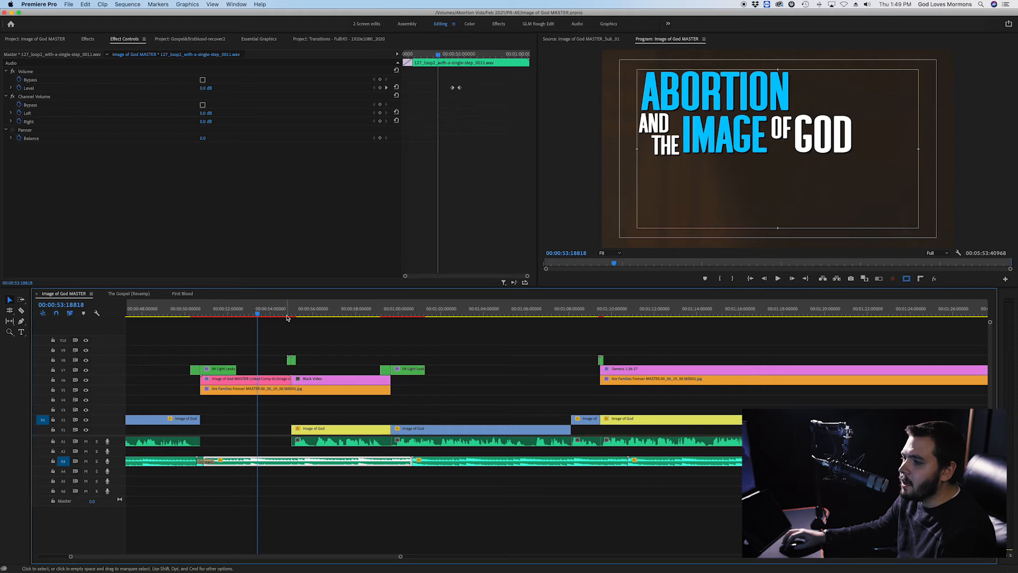
{"action": "left_click", "coordinate": [258, 313]}
{"action": "left_click", "coordinate": [277, 350]}
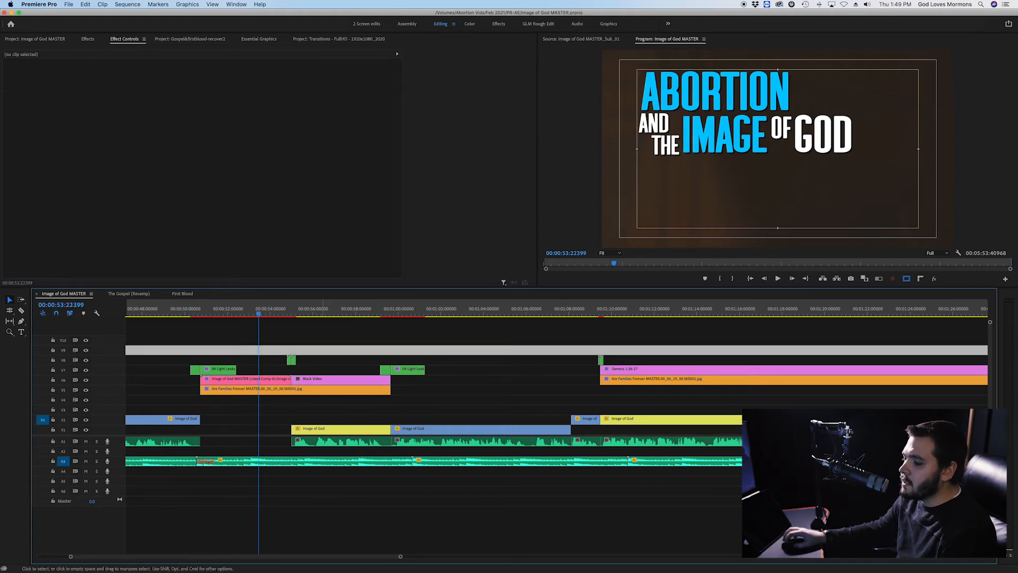
Return to Premiere Pro after a brief look at After Effects, and play the sequence from the end of the title clip.
{"action": "left_click", "coordinate": [488, 563]}
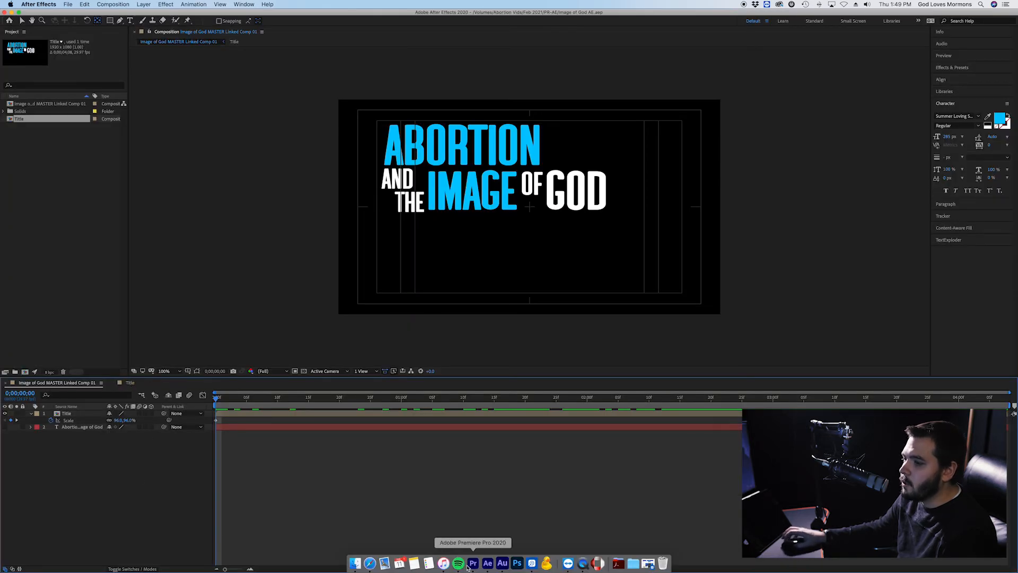
{"action": "left_click", "coordinate": [472, 563]}
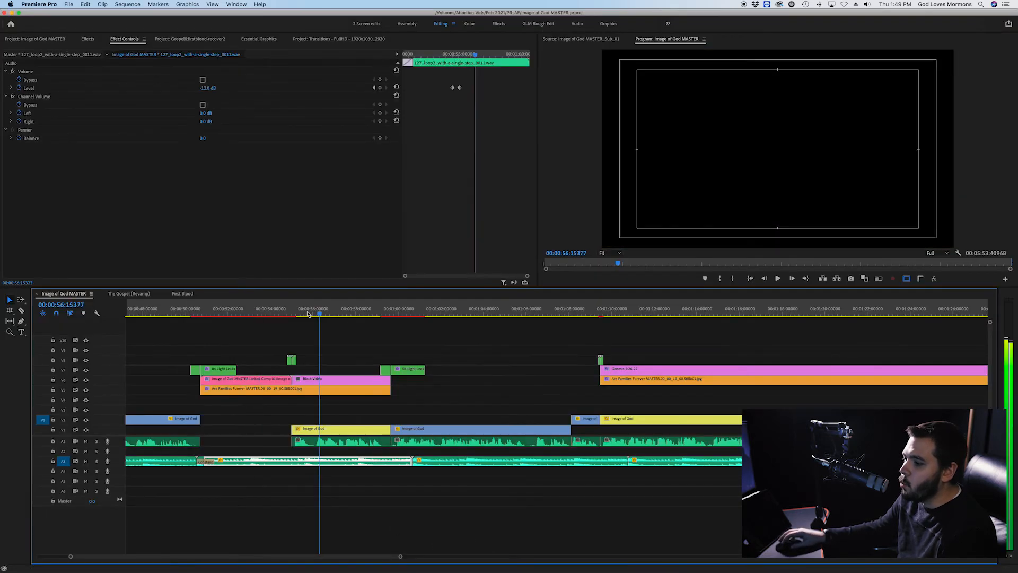
{"action": "left_click_drag", "start_coordinate": [320, 313], "coordinate": [293, 313]}
{"action": "key", "text": "space"}
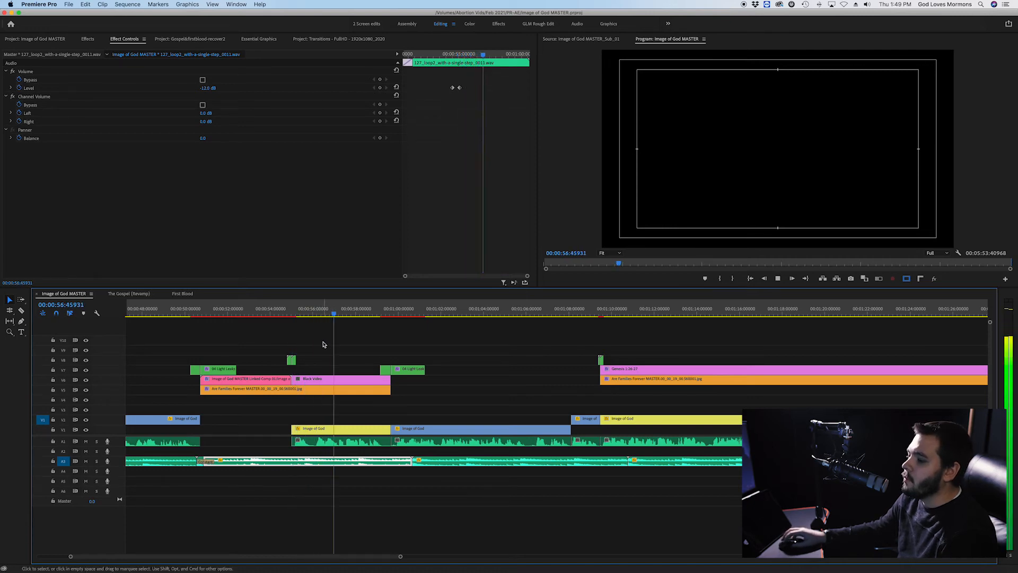
{"action": "key", "text": "space"}
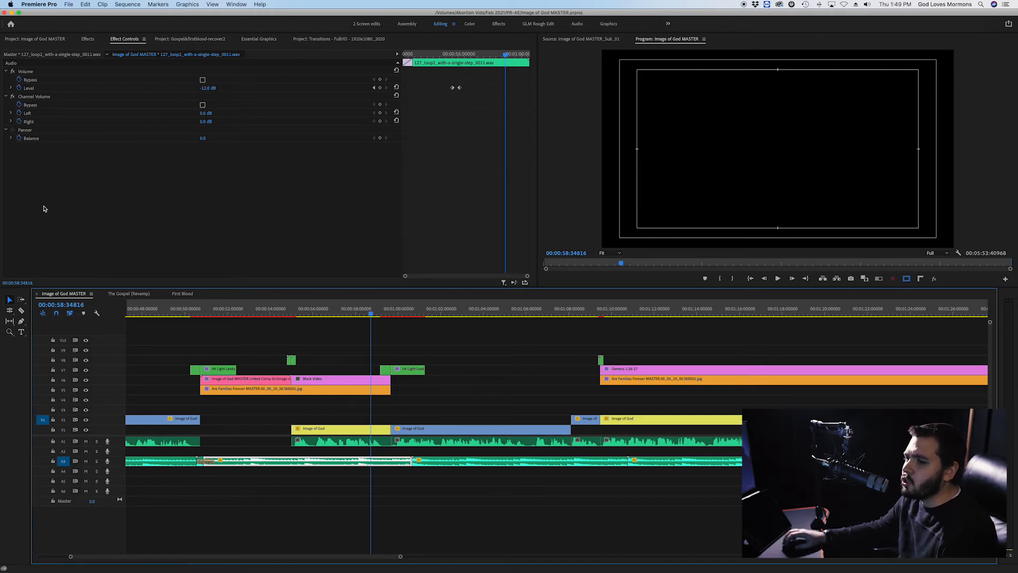
Try the Drop Shadow video effect on the Black Video clip, inspect its settings, and delete it from the clip.
{"action": "left_click", "coordinate": [94, 40]}
{"action": "left_click", "coordinate": [50, 51]}
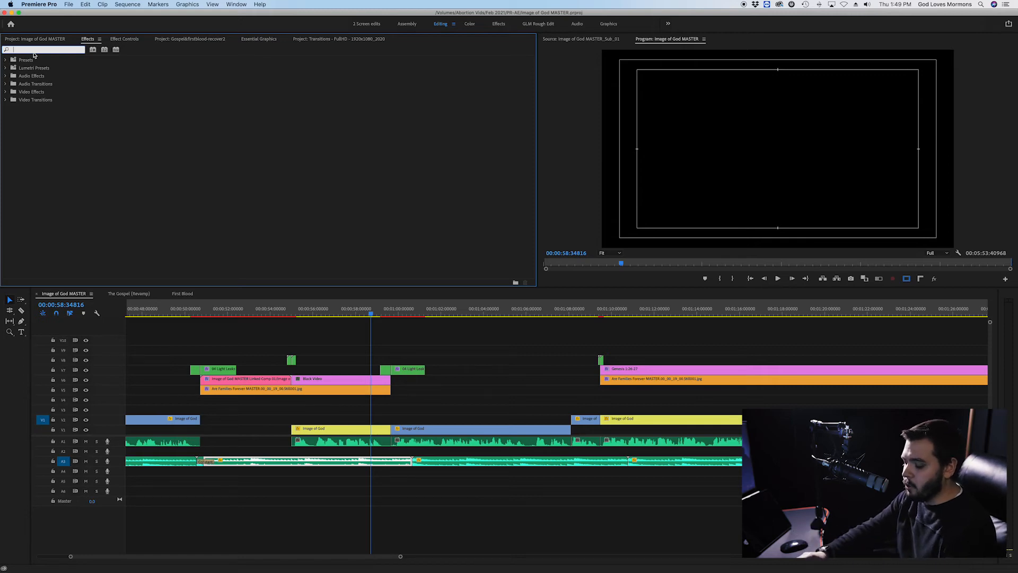
{"action": "type", "text": "drop"}
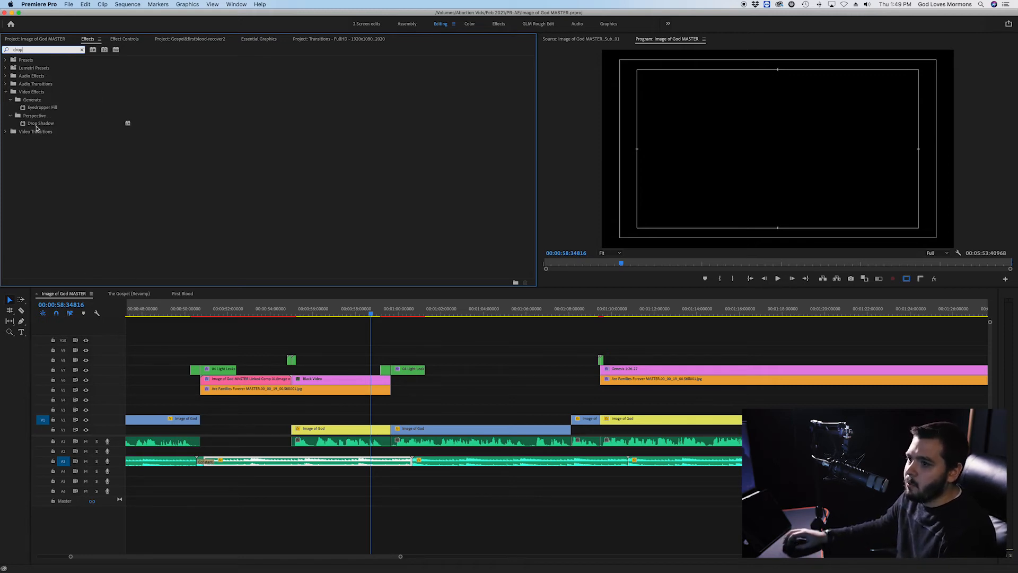
{"action": "left_click", "coordinate": [33, 124]}
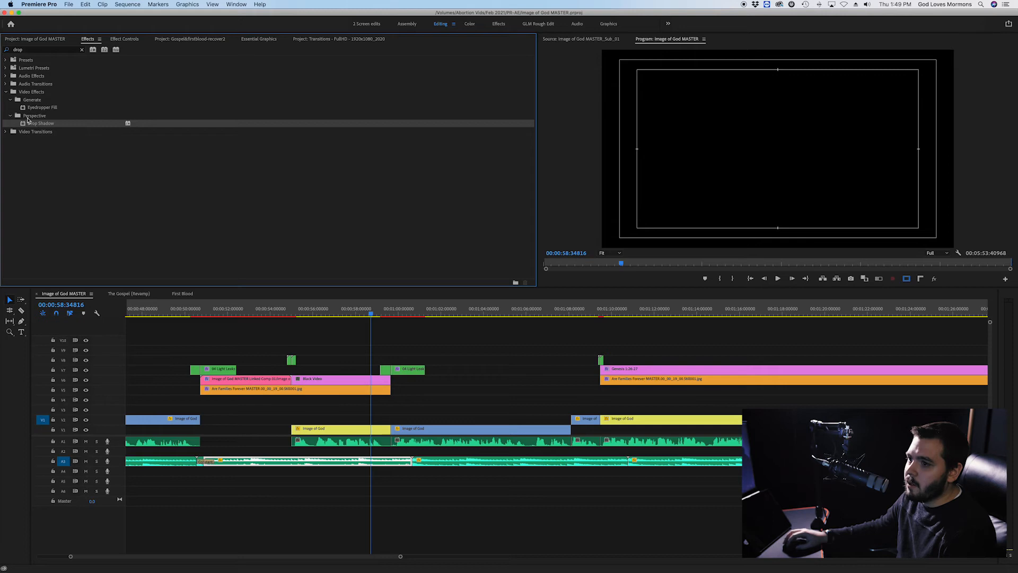
{"action": "left_click_drag", "start_coordinate": [94, 167], "coordinate": [364, 384]}
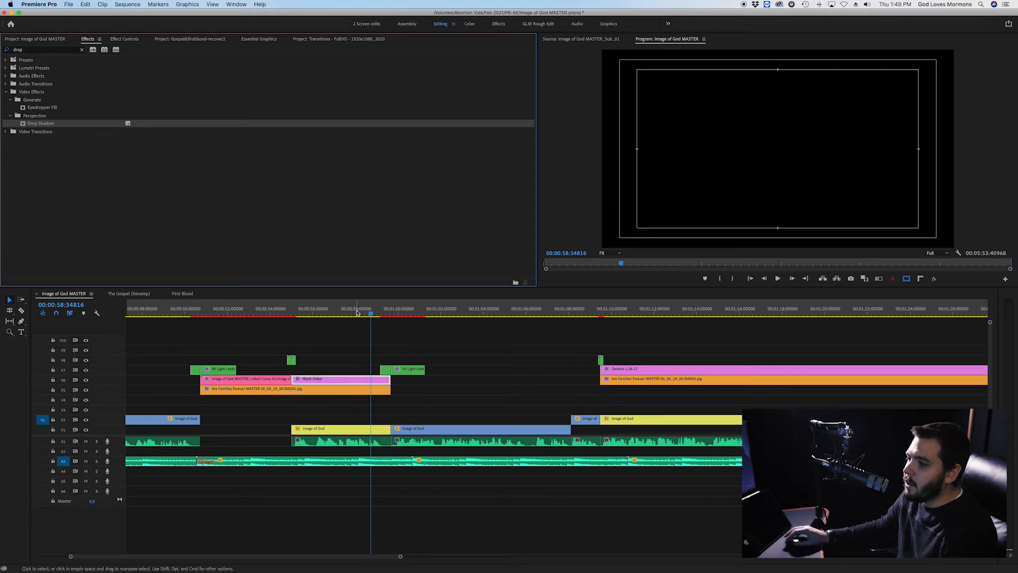
{"action": "left_click", "coordinate": [332, 382]}
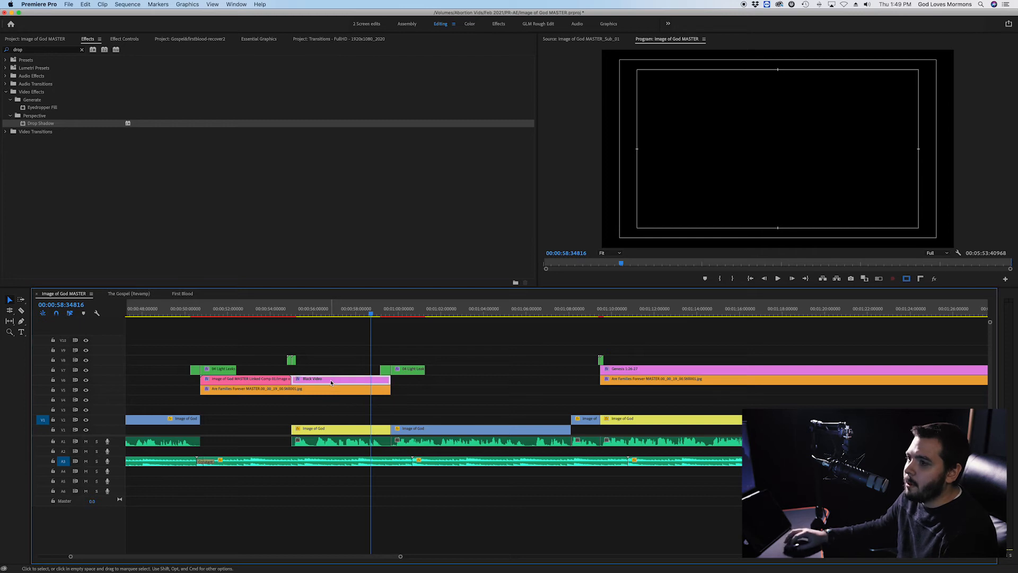
{"action": "left_click", "coordinate": [124, 38]}
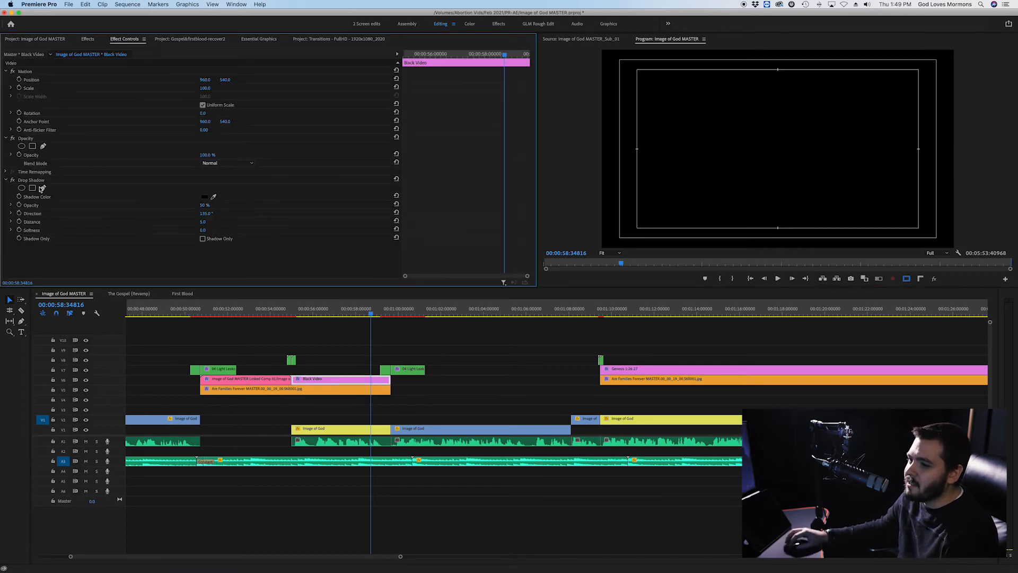
{"action": "left_click", "coordinate": [31, 181]}
{"action": "key", "text": "Delete"}
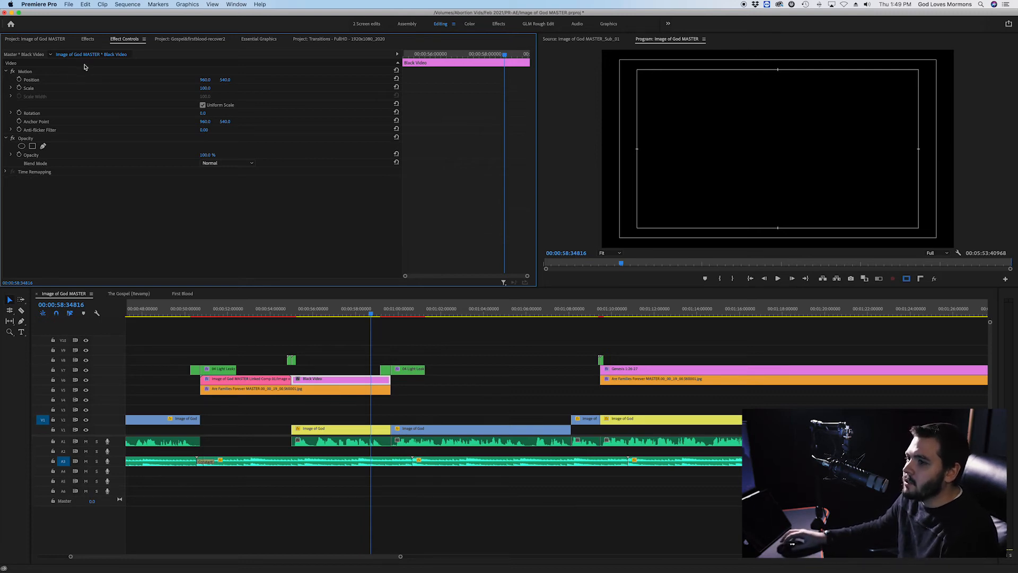
Clear the effects search and look through the Audio Effects, Video Effects and Magic Bullet folders.
{"action": "left_click", "coordinate": [87, 39]}
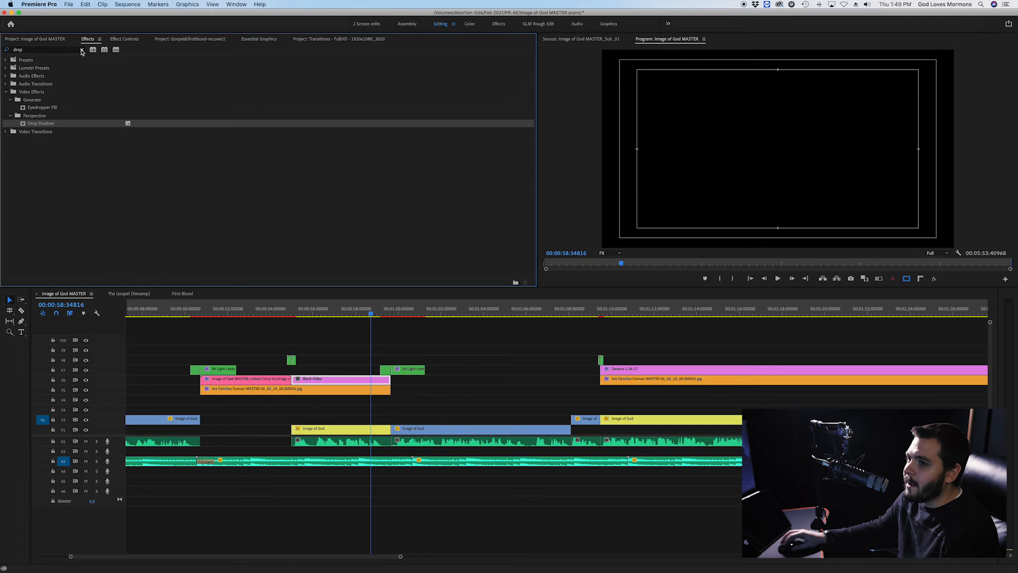
{"action": "left_click", "coordinate": [82, 51]}
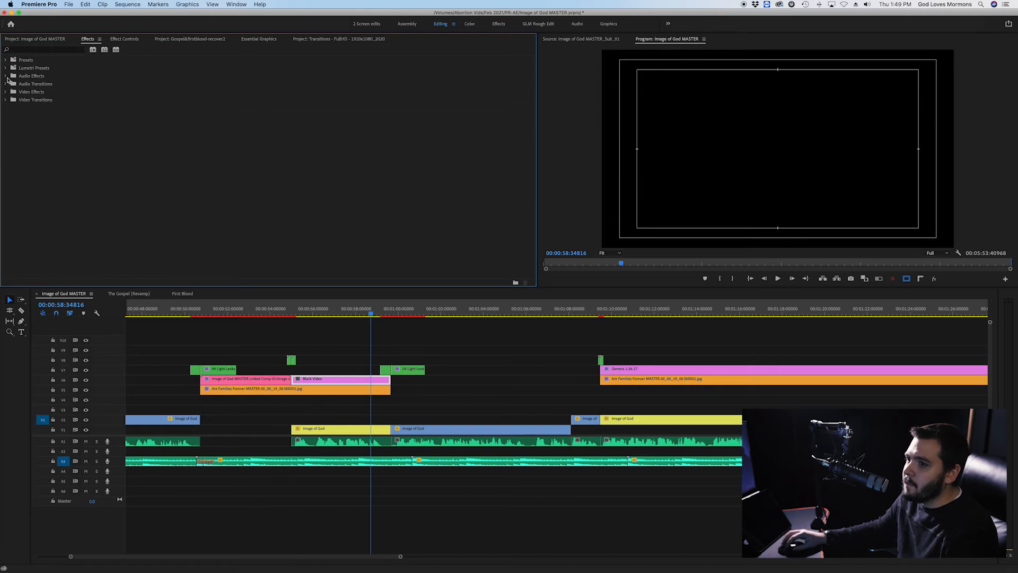
{"action": "left_click", "coordinate": [5, 76]}
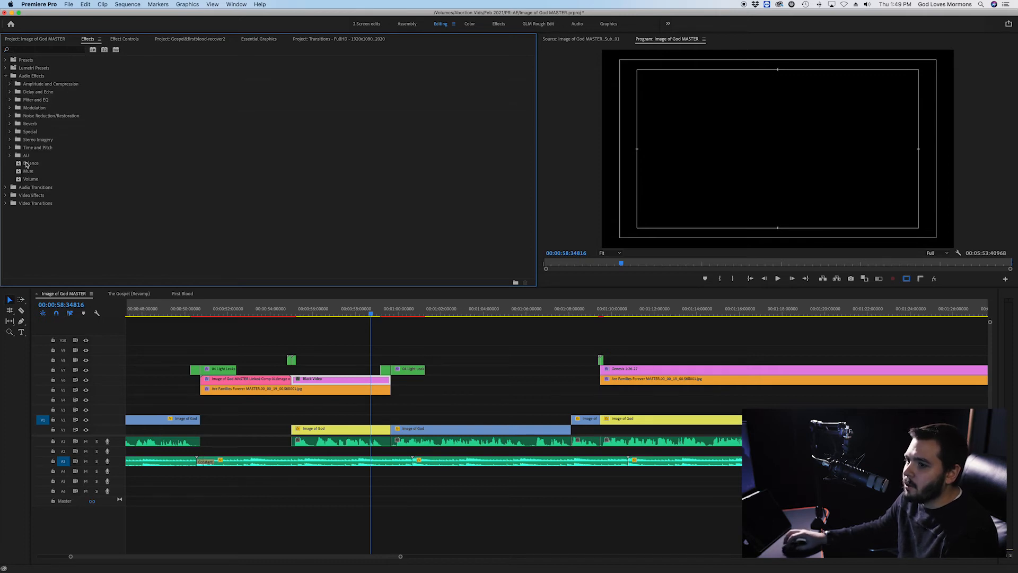
{"action": "left_click", "coordinate": [7, 77]}
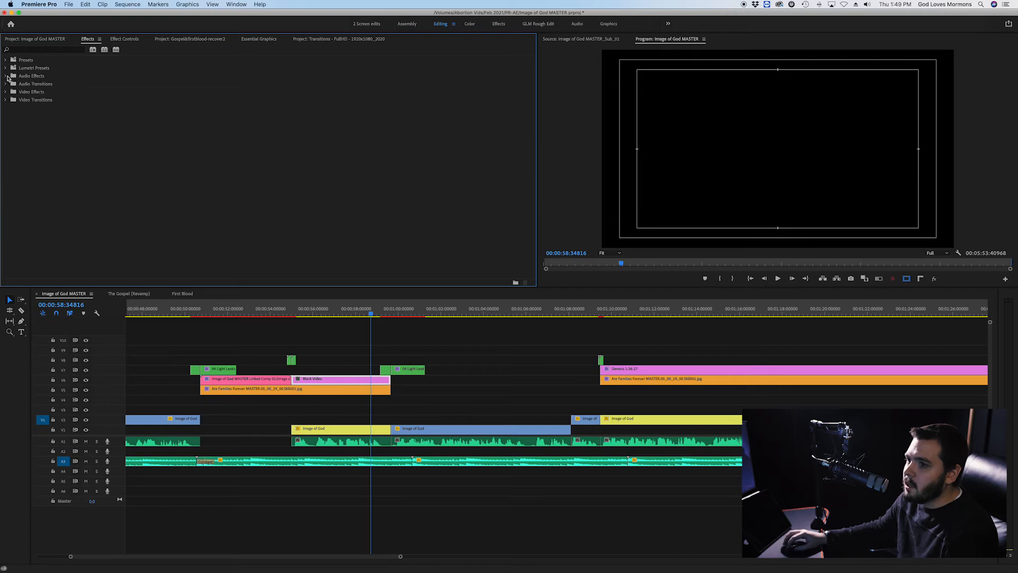
{"action": "left_click", "coordinate": [7, 92]}
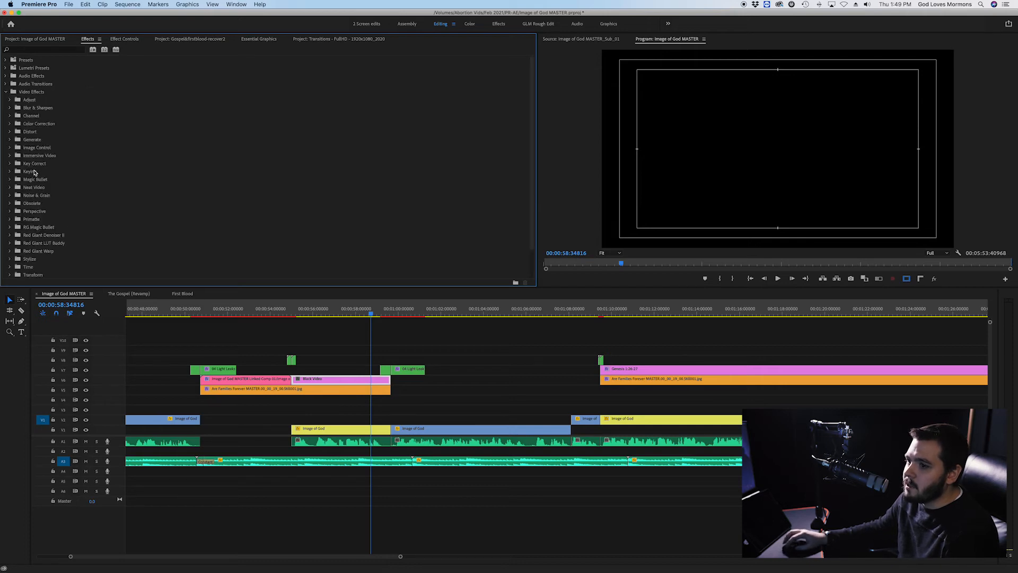
{"action": "left_click", "coordinate": [9, 180]}
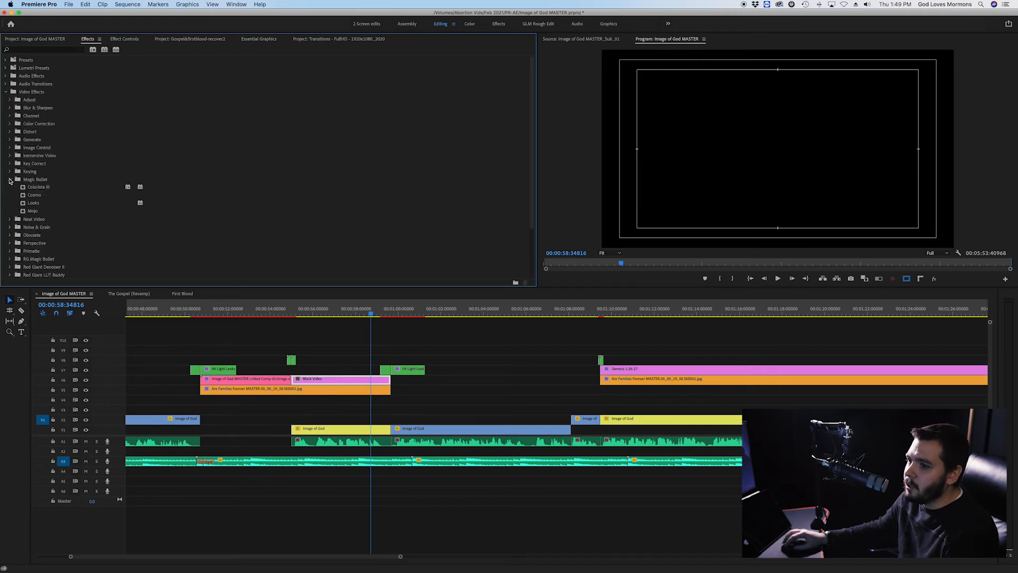
{"action": "left_click", "coordinate": [43, 188]}
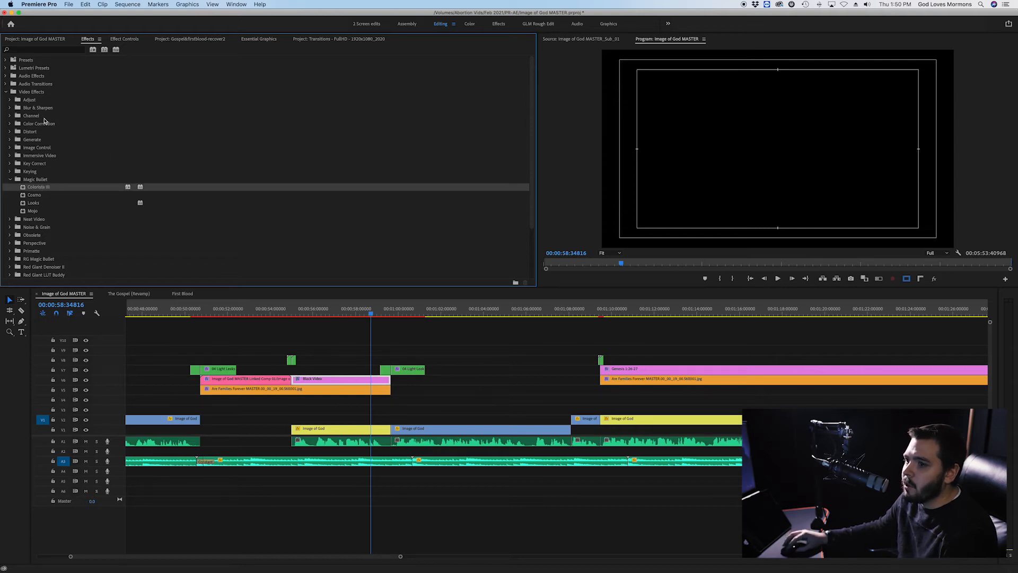
{"action": "left_click", "coordinate": [10, 96]}
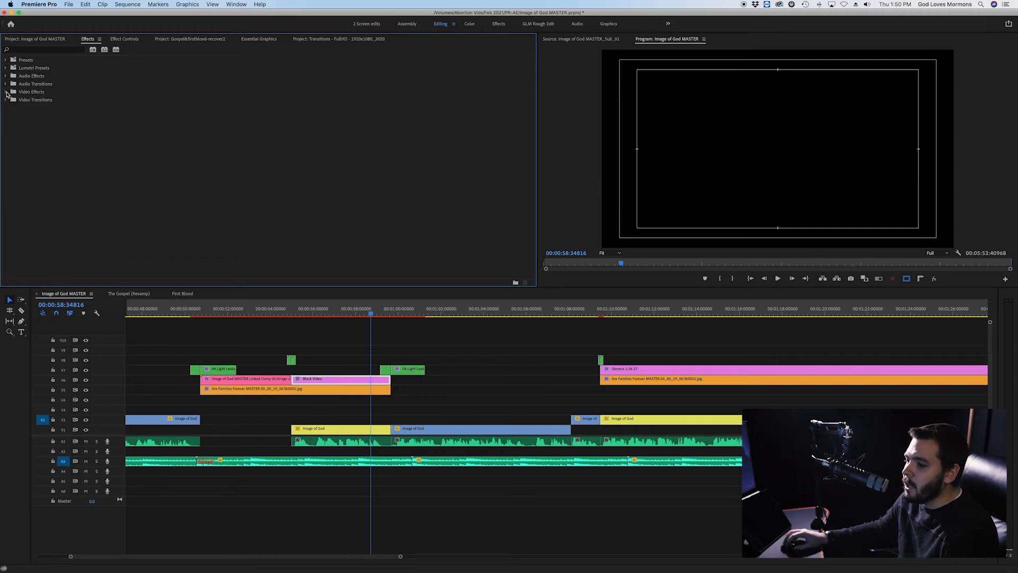
Replace the Black Video clip after the title with an After Effects composition, and check the replaced clip in the Premiere Pro sequence.
{"action": "left_click", "coordinate": [351, 350]}
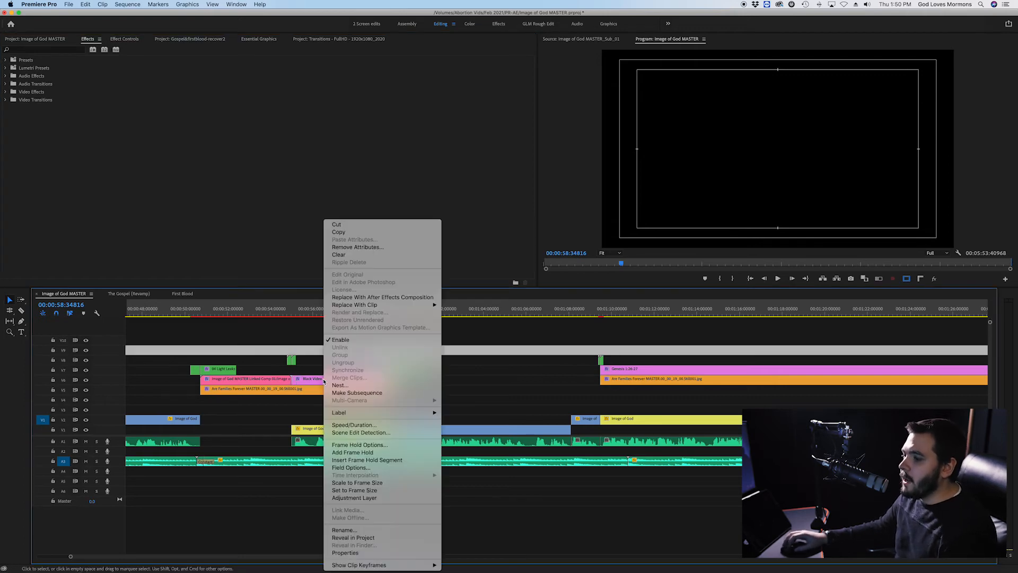
{"action": "right_click", "coordinate": [324, 379]}
{"action": "left_click", "coordinate": [382, 297]}
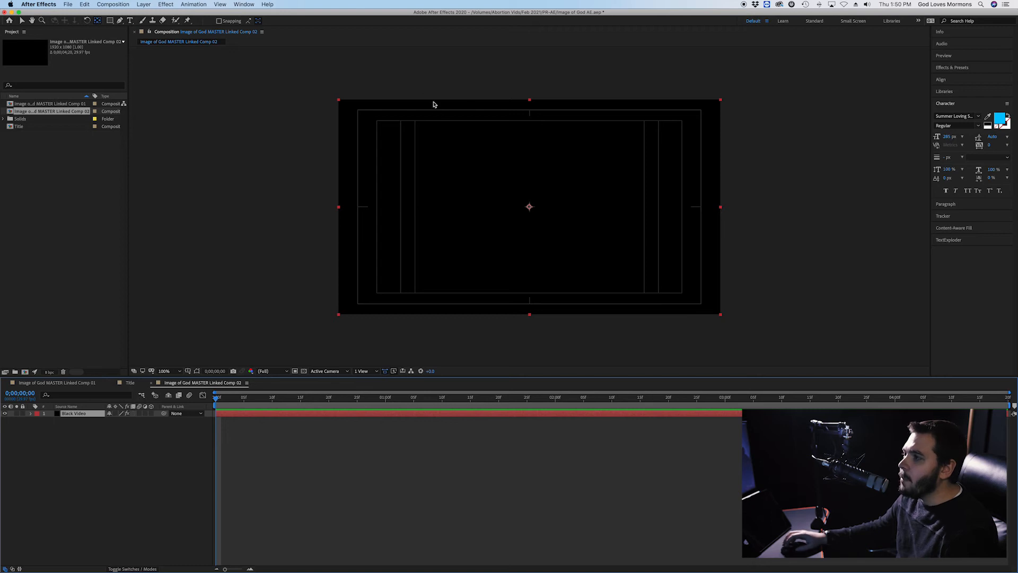
{"action": "key", "text": "super+Tab"}
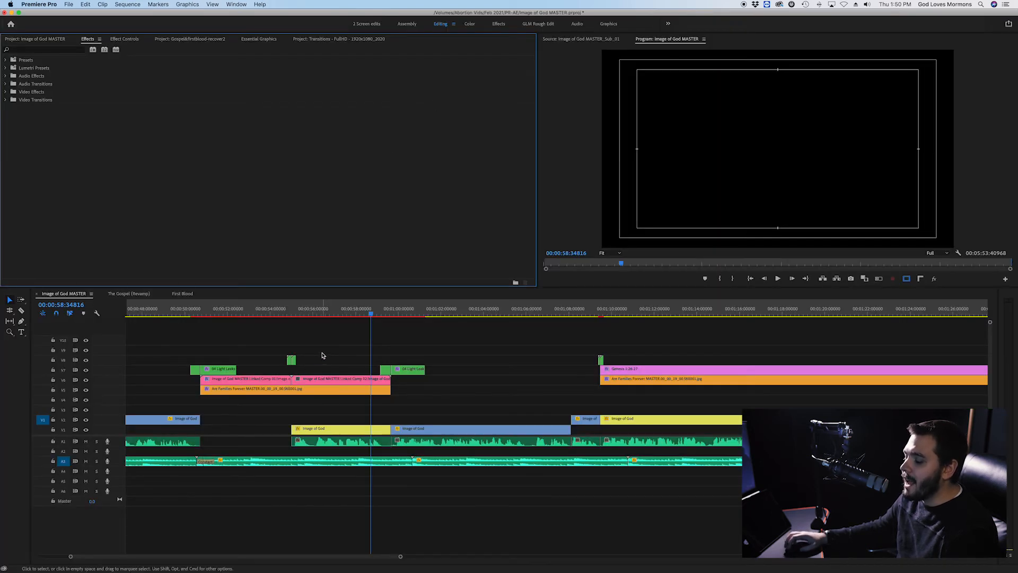
{"action": "key", "text": "super+Tab"}
Compare the two linked compositions in After Effects, and close the Linked Comp 01 and Title timelines, keeping only Linked Comp 02 open.
{"action": "left_click", "coordinate": [47, 383]}
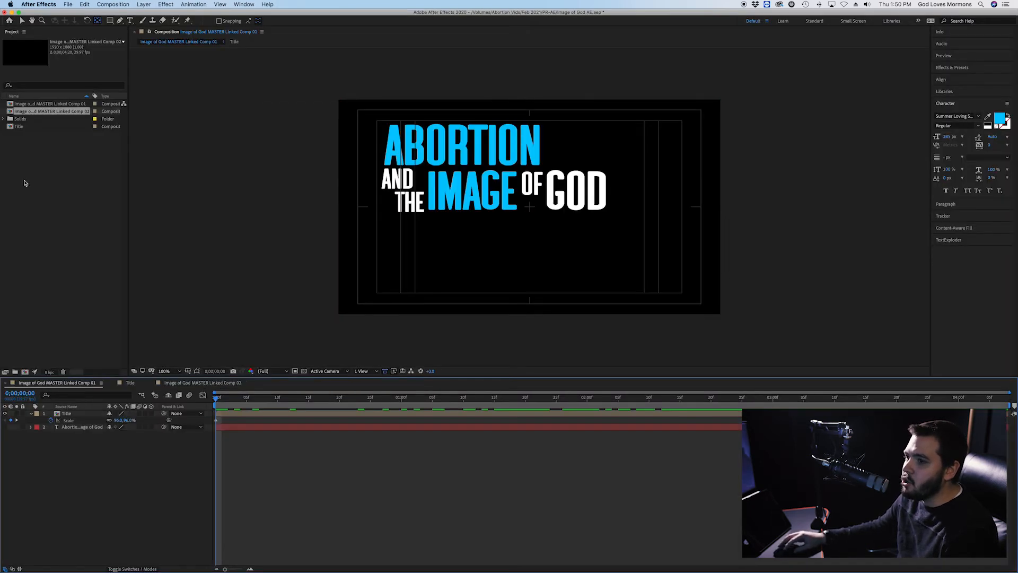
{"action": "left_click", "coordinate": [47, 105]}
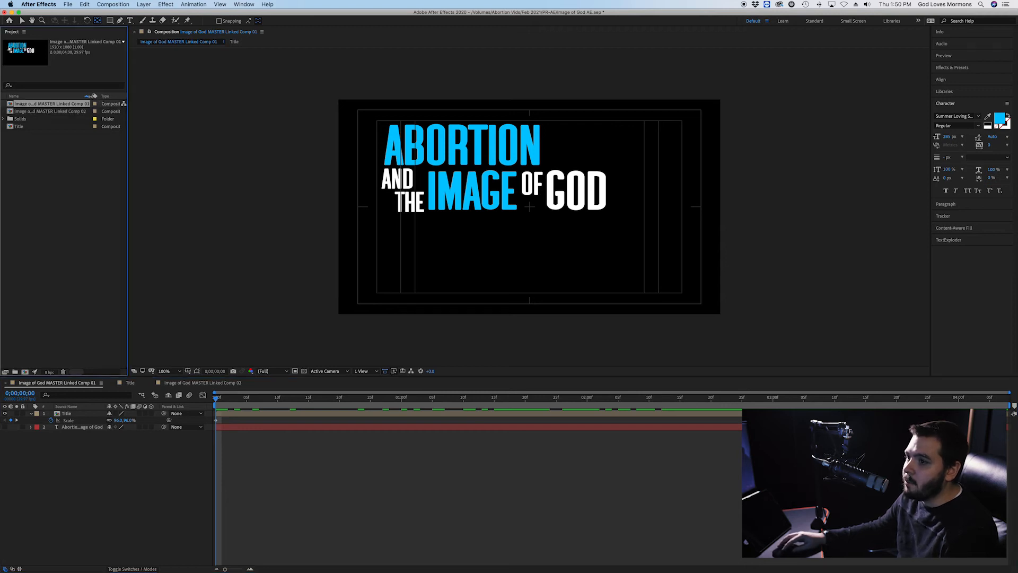
{"action": "left_click", "coordinate": [72, 112]}
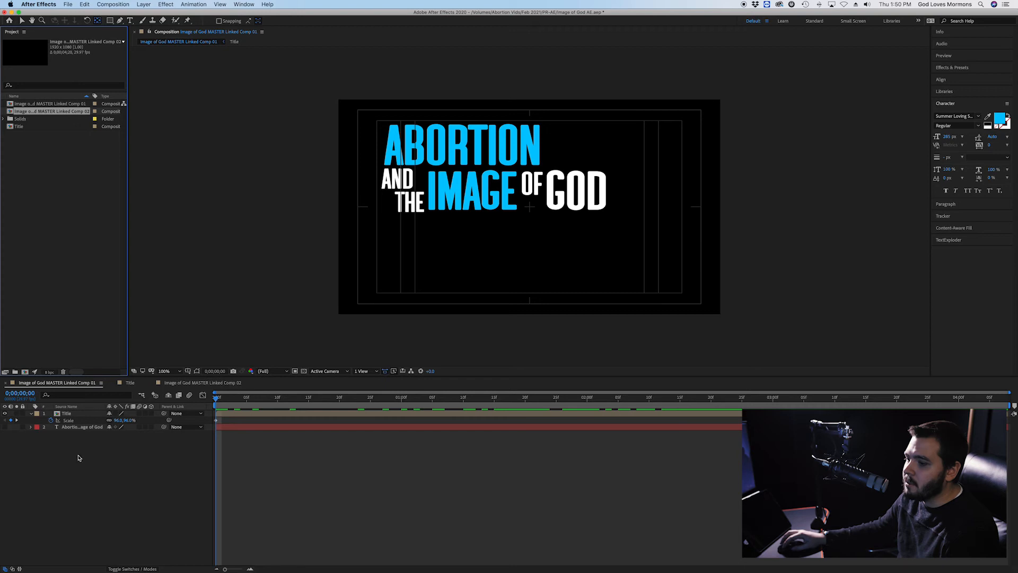
{"action": "left_click", "coordinate": [207, 383]}
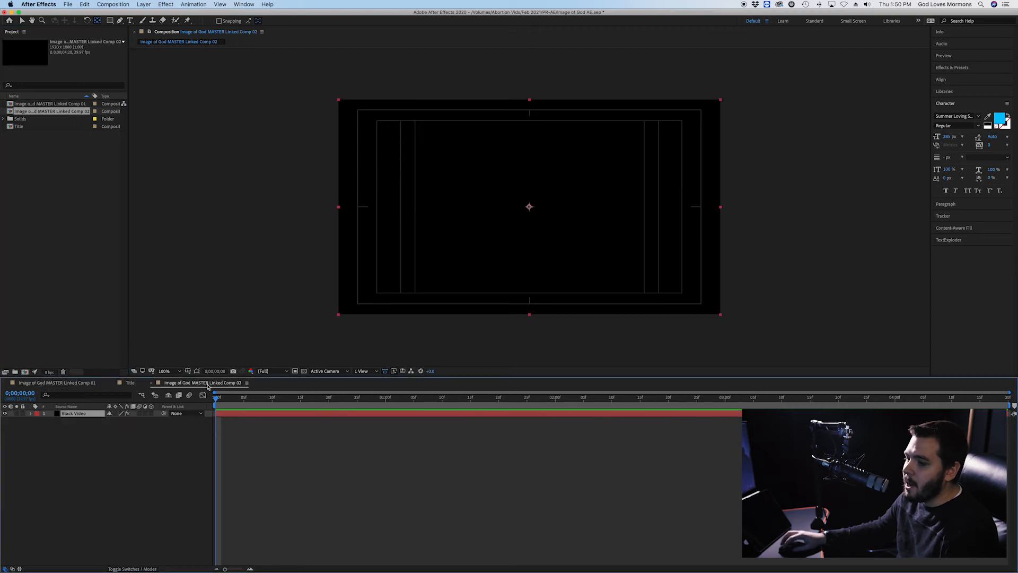
{"action": "left_click", "coordinate": [6, 383]}
{"action": "left_click", "coordinate": [6, 383]}
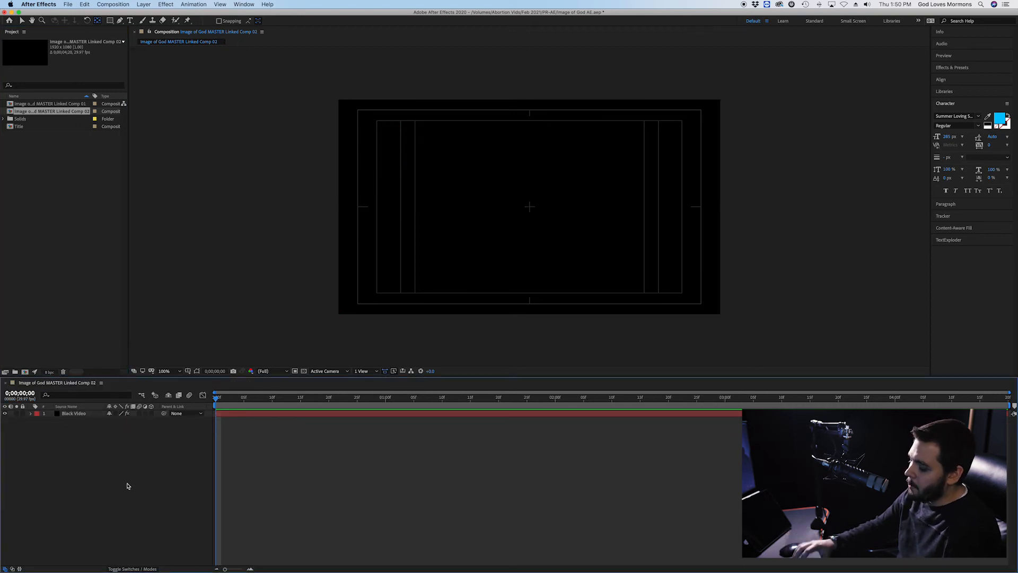
Delete the Black Video layer from Linked Comp 02 and add a text layer reading "1" in the left part of the frame.
{"action": "key", "text": "Delete"}
{"action": "key", "text": "super+s"}
{"action": "key", "text": "super+t"}
{"action": "left_click", "coordinate": [391, 237]}
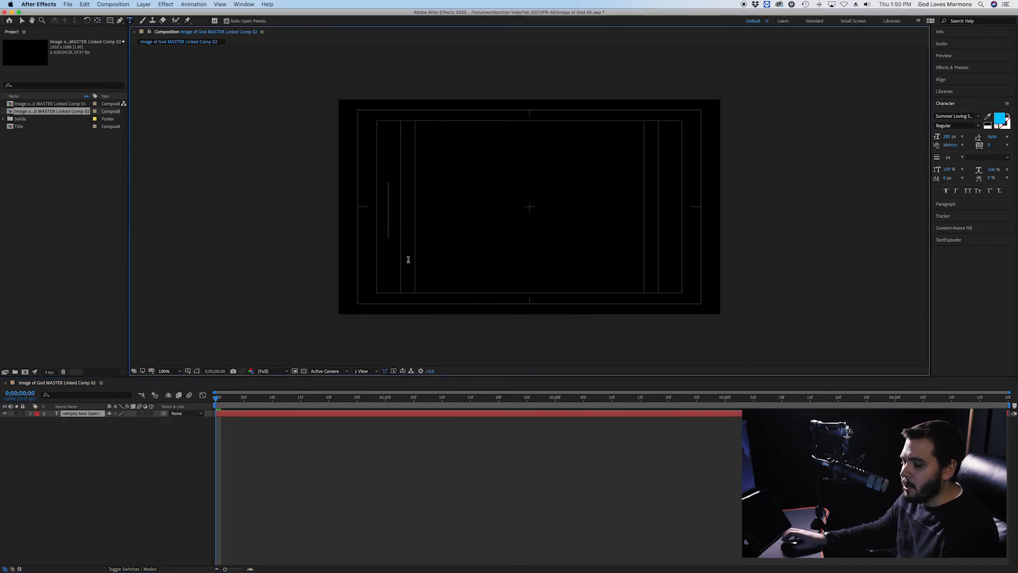
{"action": "type", "text": "1"}
{"action": "left_click", "coordinate": [22, 21]}
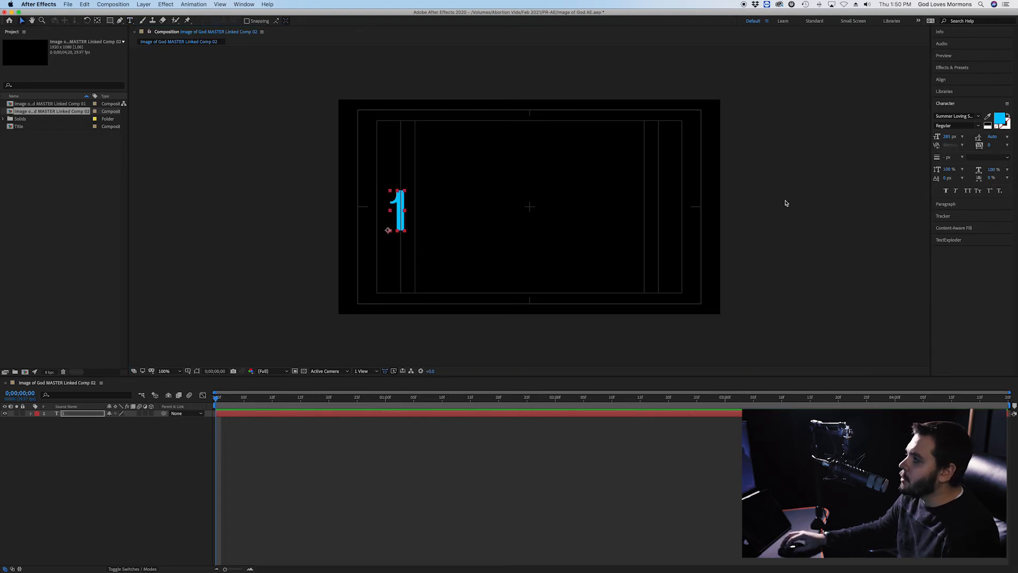
Make the "1" text white, enlarge it to 1053 px, and reposition it in the left part of the frame.
{"action": "left_click", "coordinate": [1000, 121]}
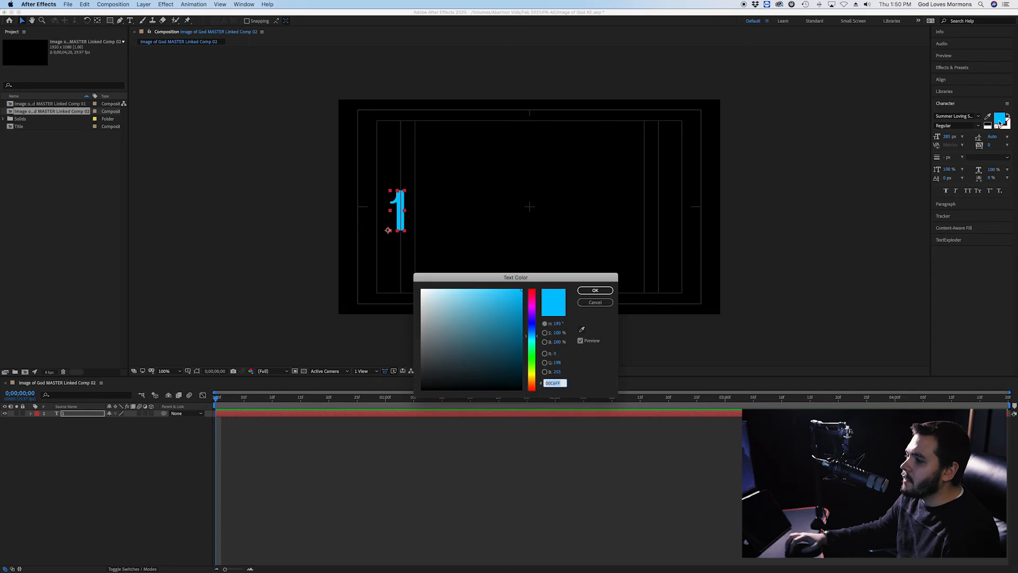
{"action": "left_click_drag", "start_coordinate": [478, 327], "coordinate": [348, 253]}
{"action": "key", "text": "Return"}
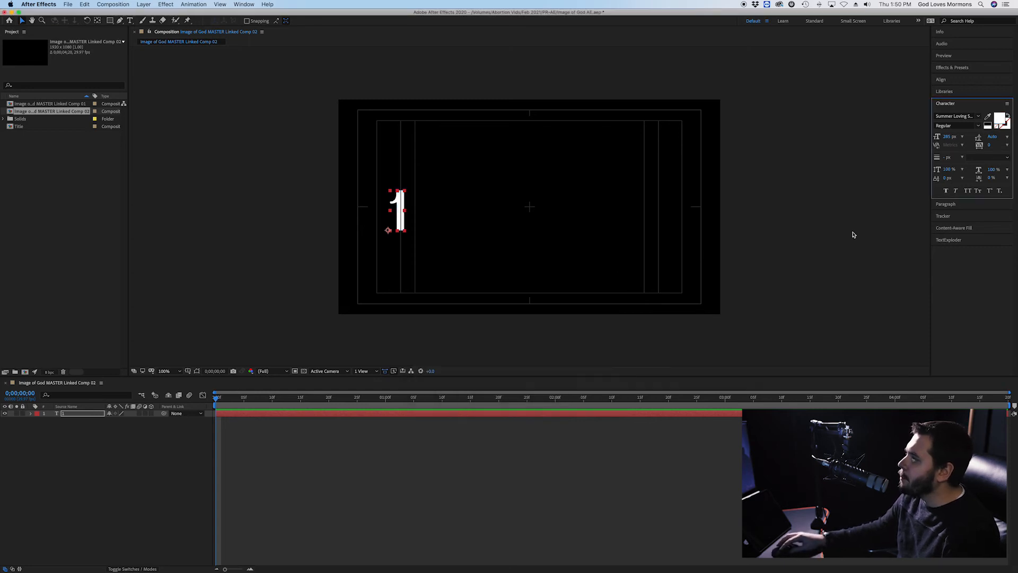
{"action": "left_click_drag", "start_coordinate": [948, 137], "coordinate": [976, 139]}
{"action": "left_click_drag", "start_coordinate": [442, 189], "coordinate": [410, 241]}
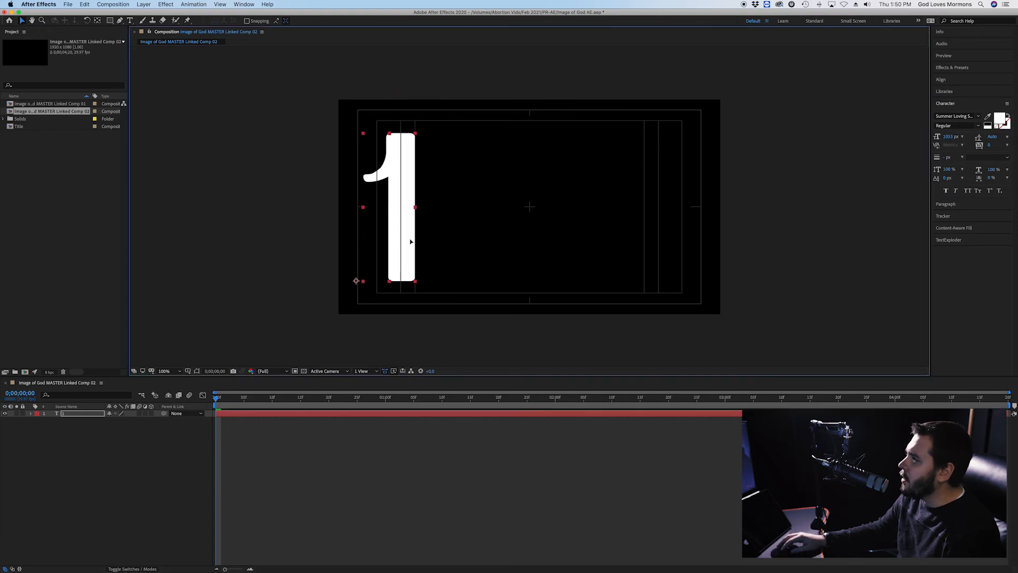
Set the "1" text's font to Bebas Neue and shift the numeral slightly further left in the frame.
{"action": "left_click", "coordinate": [955, 116]}
{"action": "type", "text": "Be"}
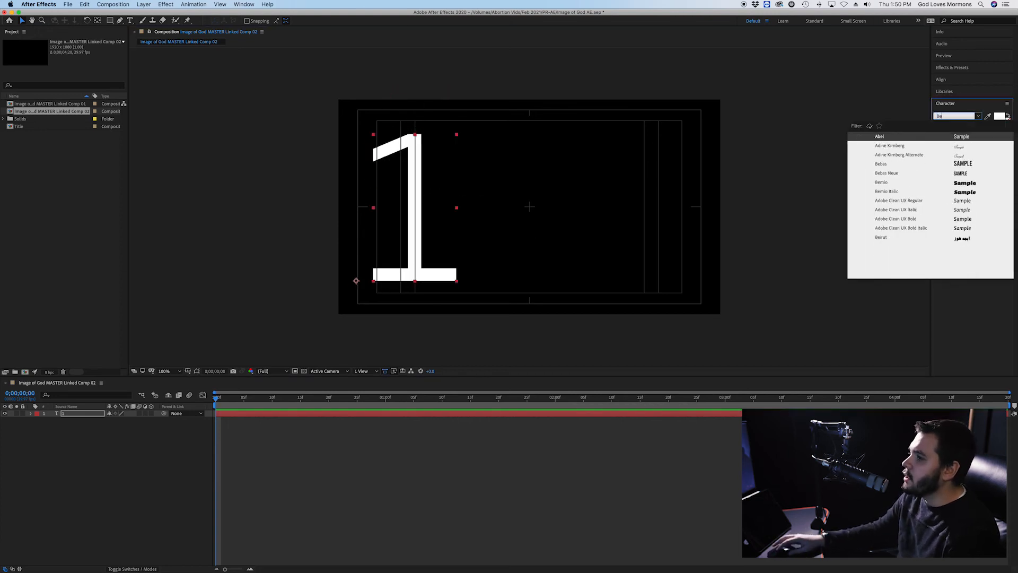
{"action": "type", "text": "b"}
{"action": "left_click", "coordinate": [895, 146]}
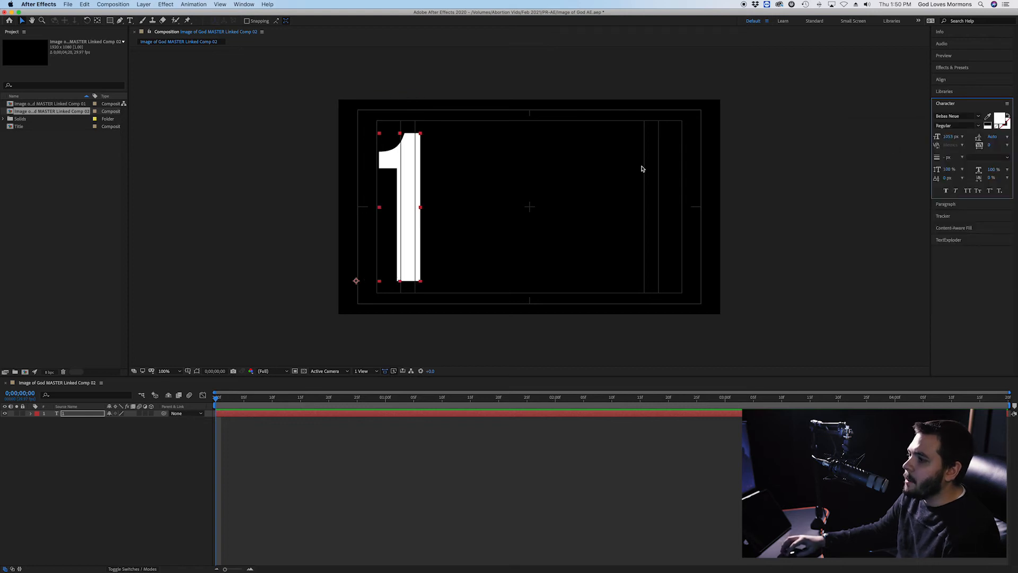
{"action": "left_click_drag", "start_coordinate": [399, 176], "coordinate": [398, 177]}
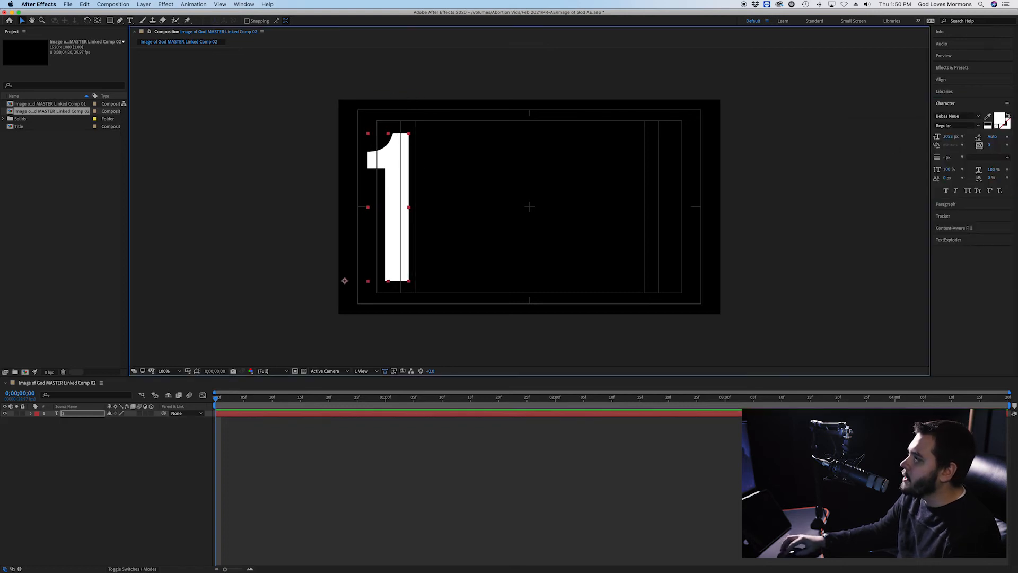
Enlarge the "1" text to 1152 px and shift it slightly down and left in the frame.
{"action": "left_click_drag", "start_coordinate": [949, 137], "coordinate": [684, 159]}
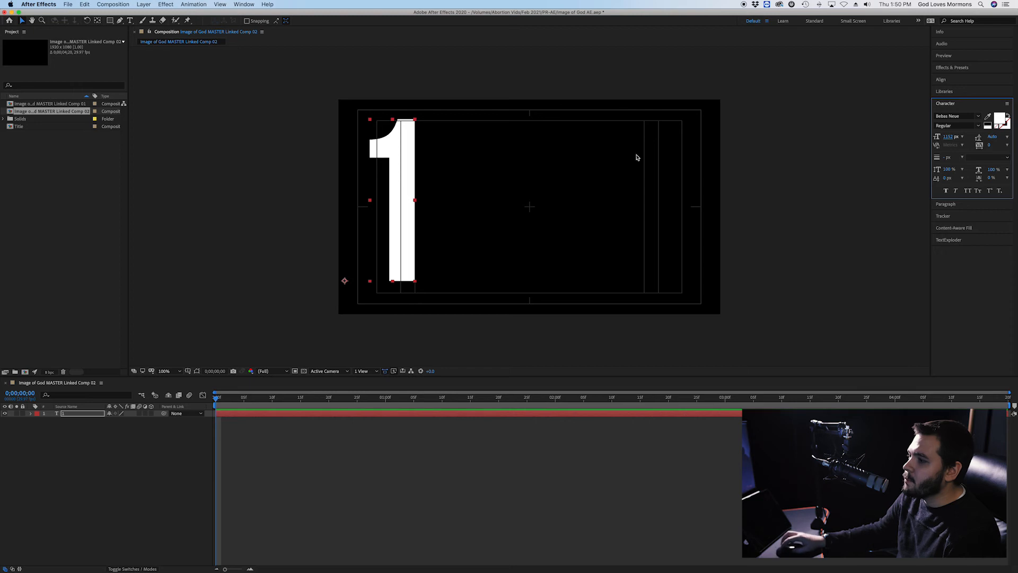
{"action": "left_click_drag", "start_coordinate": [399, 186], "coordinate": [393, 191]}
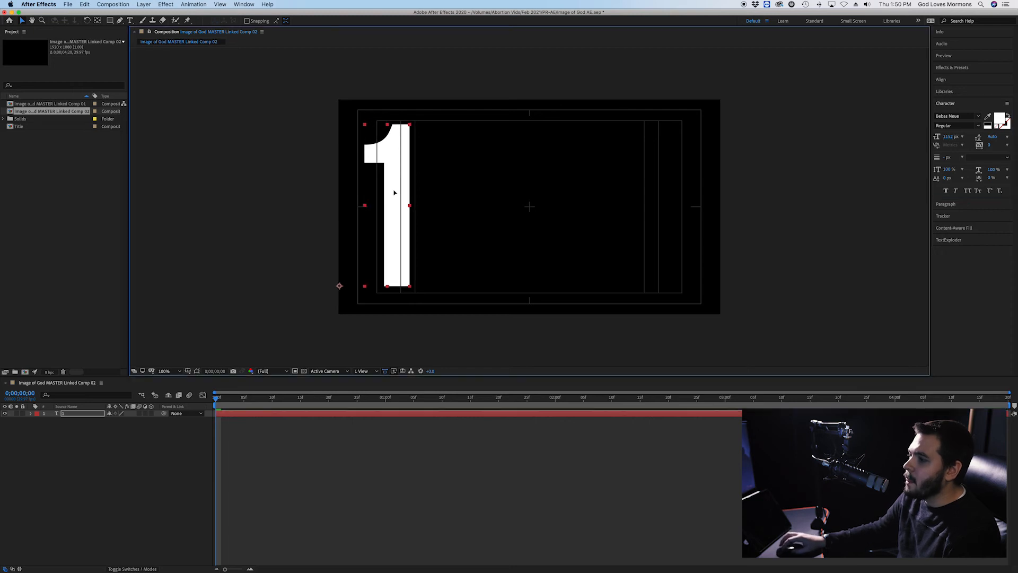
{"action": "left_click", "coordinate": [446, 193]}
Duplicate the "1" text layer and place the copy near the centre of the frame at the same height.
{"action": "left_click", "coordinate": [409, 187]}
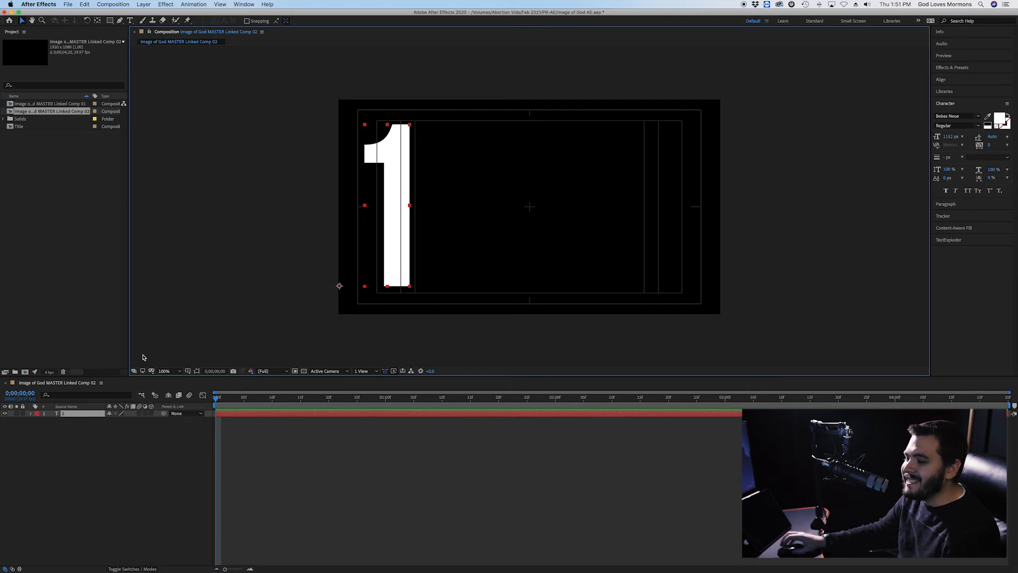
{"action": "key", "text": "super+d"}
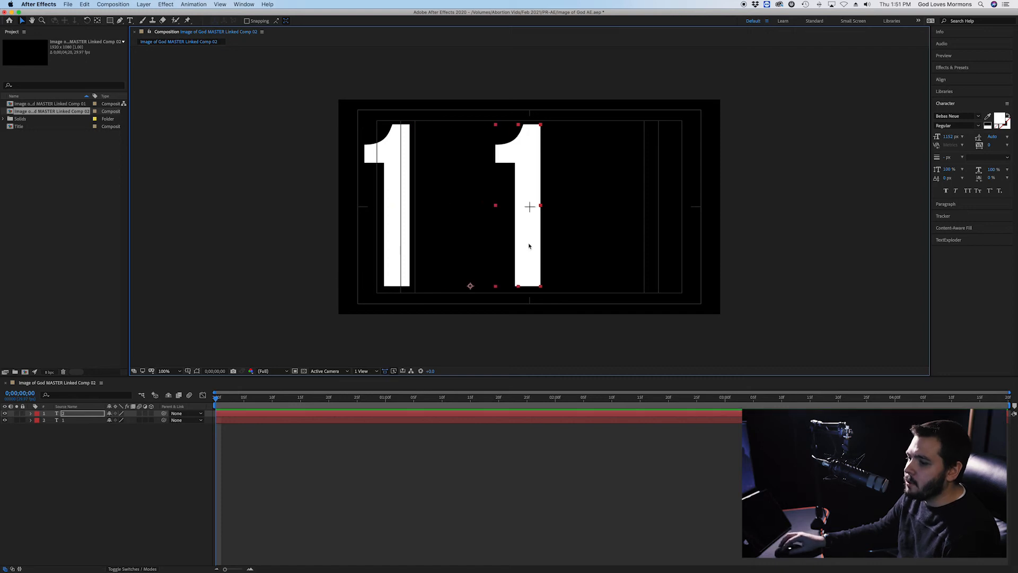
{"action": "left_click", "coordinate": [64, 420]}
{"action": "left_click", "coordinate": [67, 414]}
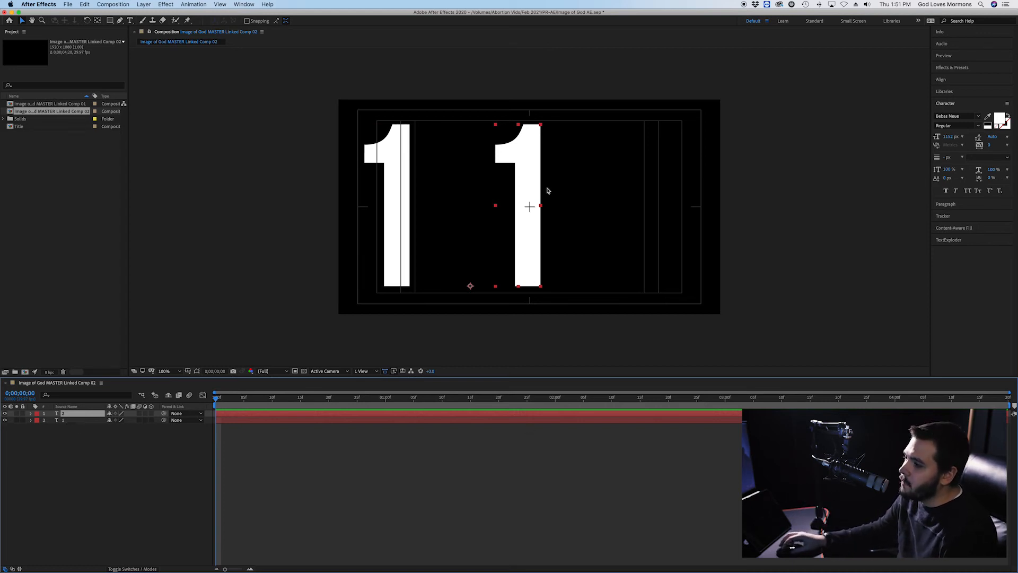
Change the duplicated numeral's text to "#" and select its layer.
{"action": "left_click", "coordinate": [531, 159]}
{"action": "key", "text": "super+t"}
{"action": "type", "text": "#"}
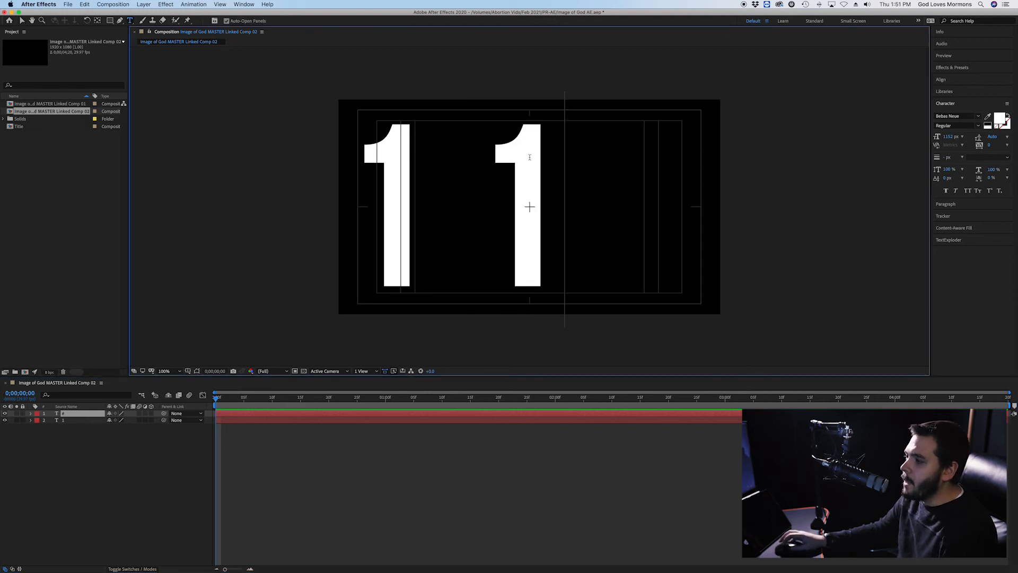
{"action": "left_click", "coordinate": [22, 21]}
{"action": "left_click", "coordinate": [62, 445]}
{"action": "left_click", "coordinate": [68, 416]}
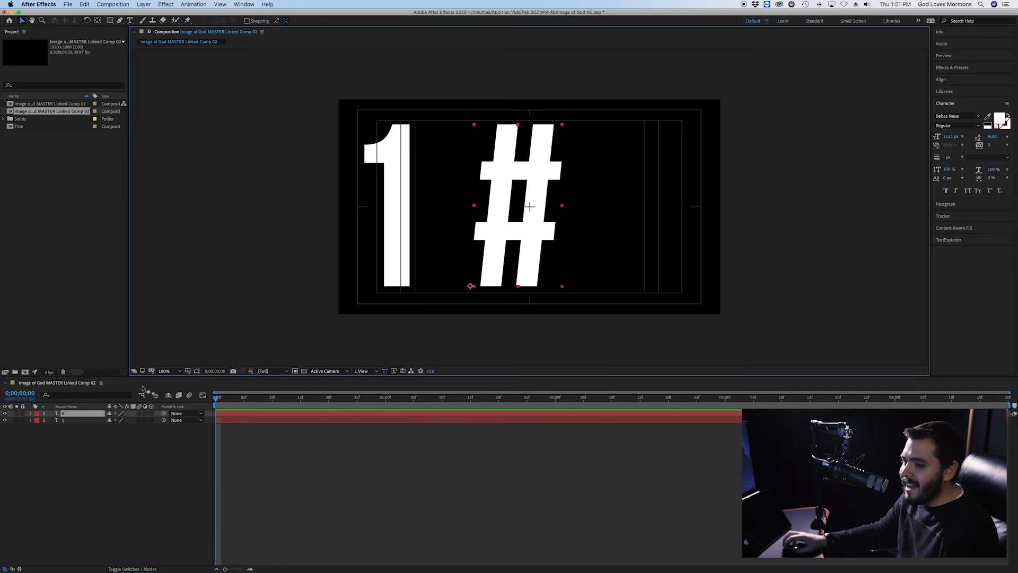
{"action": "key", "text": "s"}
{"action": "left_click_drag", "start_coordinate": [119, 422], "coordinate": [101, 423]}
{"action": "key", "text": "super+z"}
Set the "#" text's font size to 152 px and its font to Summer Loving Sans.
{"action": "left_click_drag", "start_coordinate": [957, 139], "coordinate": [575, 159]}
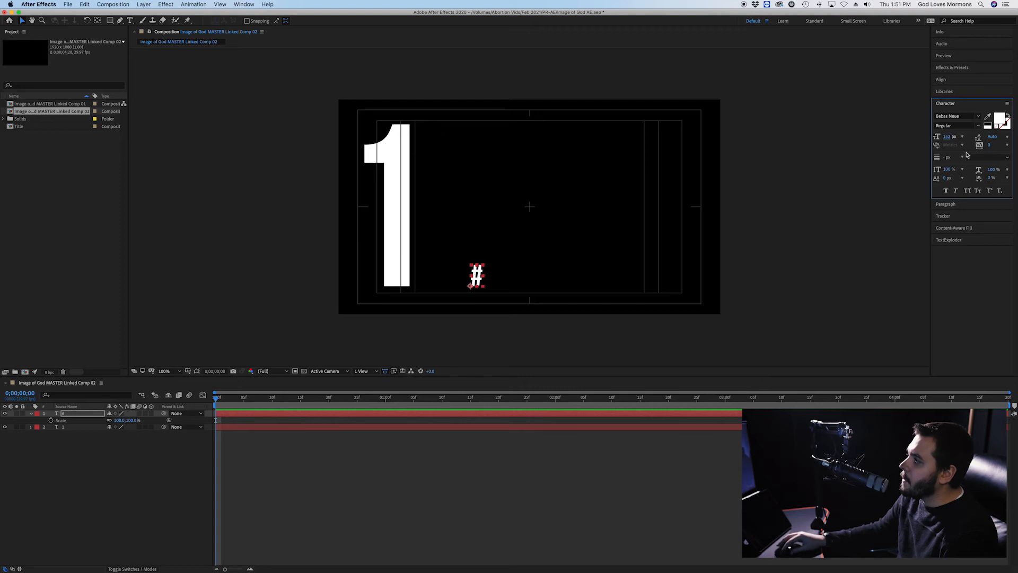
{"action": "left_click", "coordinate": [979, 116]}
{"action": "type", "text": "summe"}
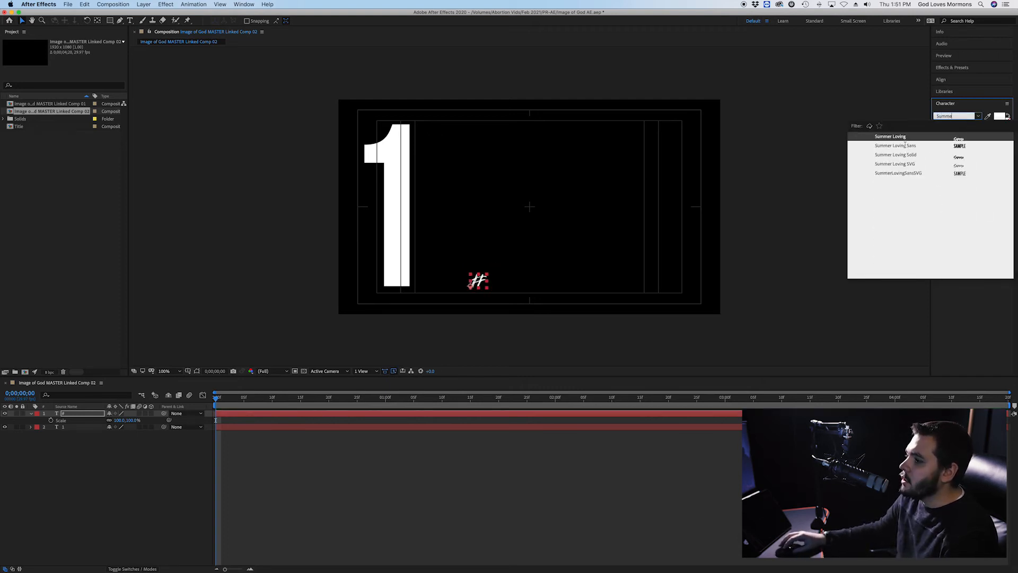
{"action": "left_click", "coordinate": [905, 145]}
{"action": "left_click", "coordinate": [651, 245]}
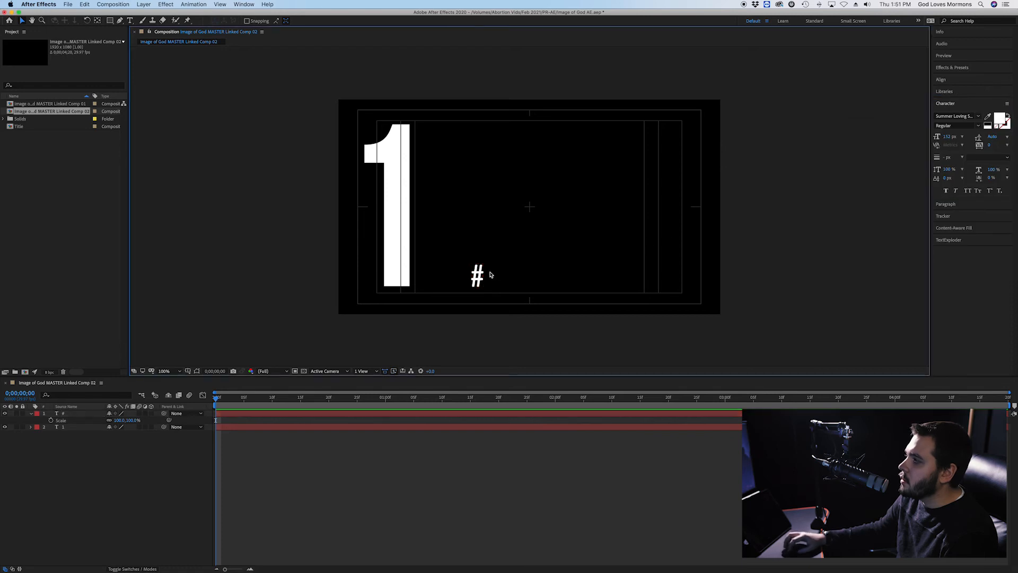
Move the "#" into the notch at the upper-left corner of the large "1".
{"action": "left_click_drag", "start_coordinate": [477, 277], "coordinate": [370, 132]}
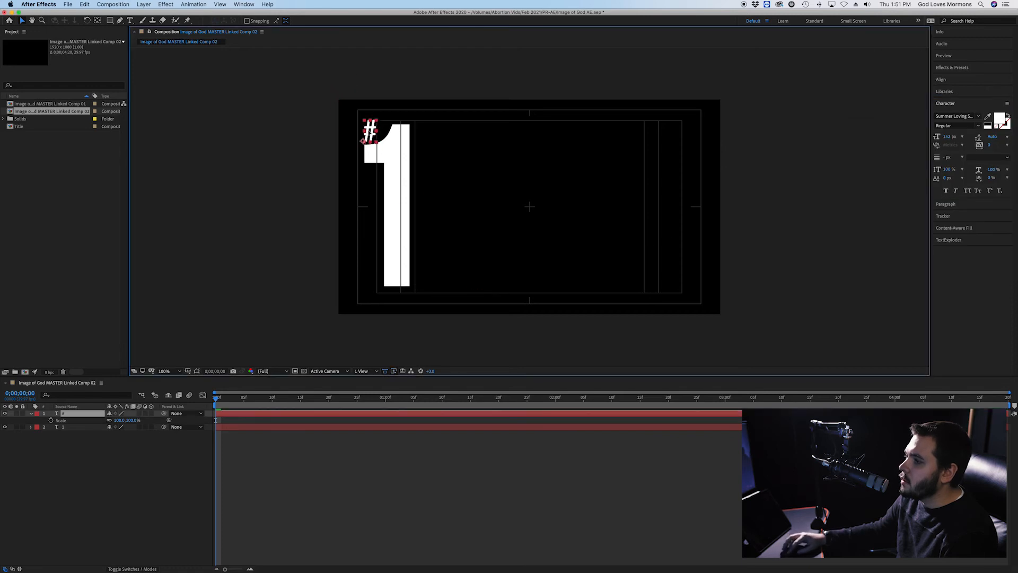
{"action": "left_click", "coordinate": [501, 160]}
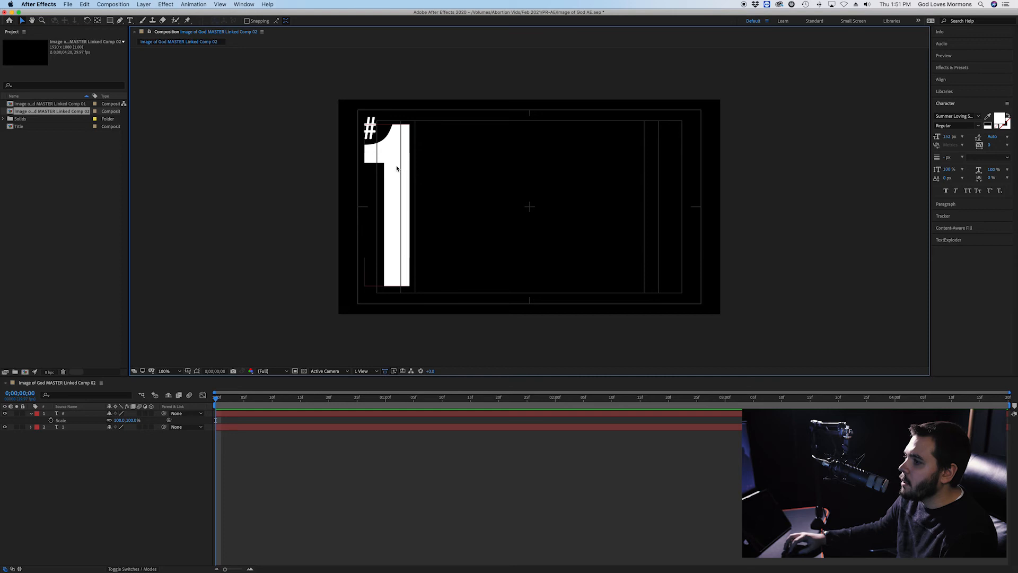
Reposition the large 1 and the # so the # sits just above the numeral's upper-left corner.
{"action": "left_click_drag", "start_coordinate": [398, 164], "coordinate": [406, 165]}
{"action": "left_click_drag", "start_coordinate": [371, 127], "coordinate": [368, 129]}
{"action": "left_click", "coordinate": [508, 168]}
{"action": "left_click_drag", "start_coordinate": [403, 169], "coordinate": [398, 167]}
{"action": "left_click", "coordinate": [421, 171]}
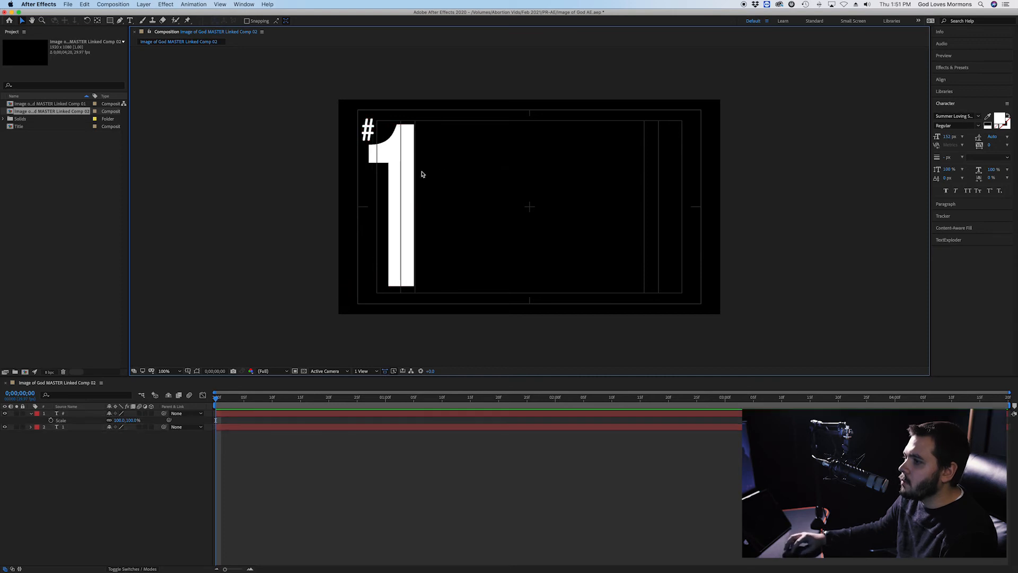
{"action": "left_click_drag", "start_coordinate": [370, 134], "coordinate": [371, 131]}
{"action": "left_click", "coordinate": [448, 156]}
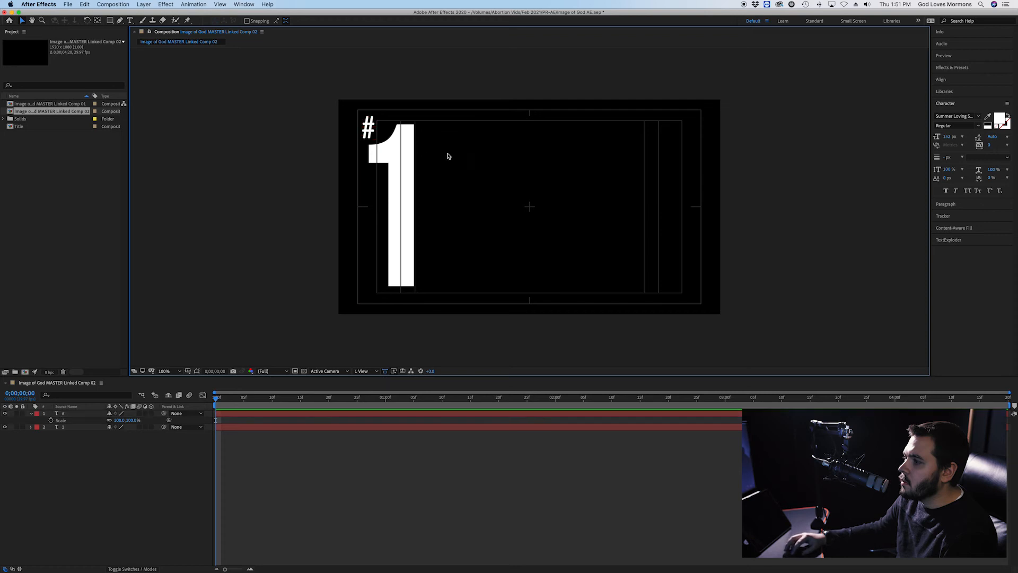
Change the font of the # text to Bebas Neue.
{"action": "left_click", "coordinate": [375, 132]}
{"action": "left_click", "coordinate": [365, 130]}
{"action": "left_click", "coordinate": [950, 116]}
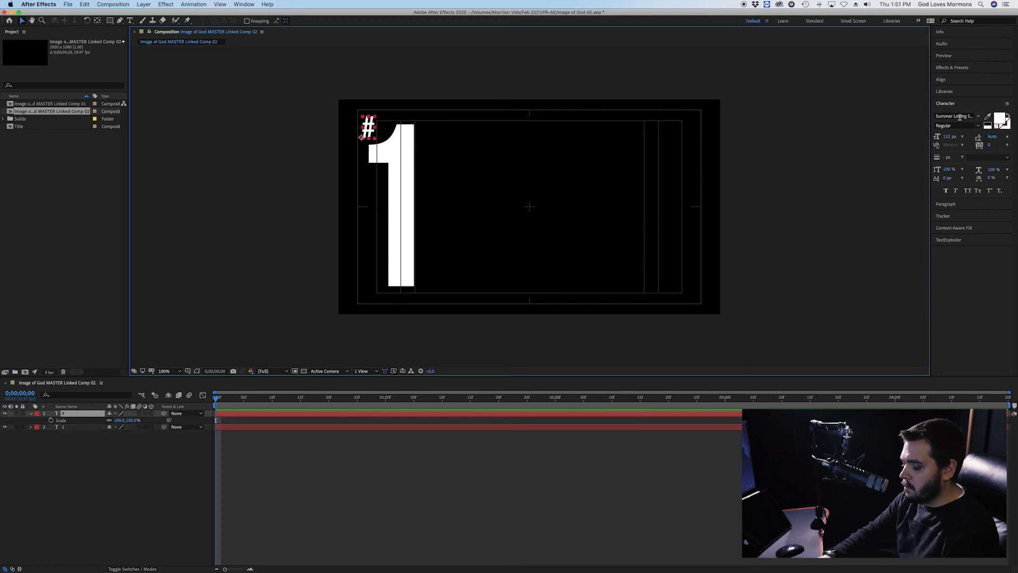
{"action": "type", "text": "Bew"}
{"action": "key", "text": "BackSpace"}
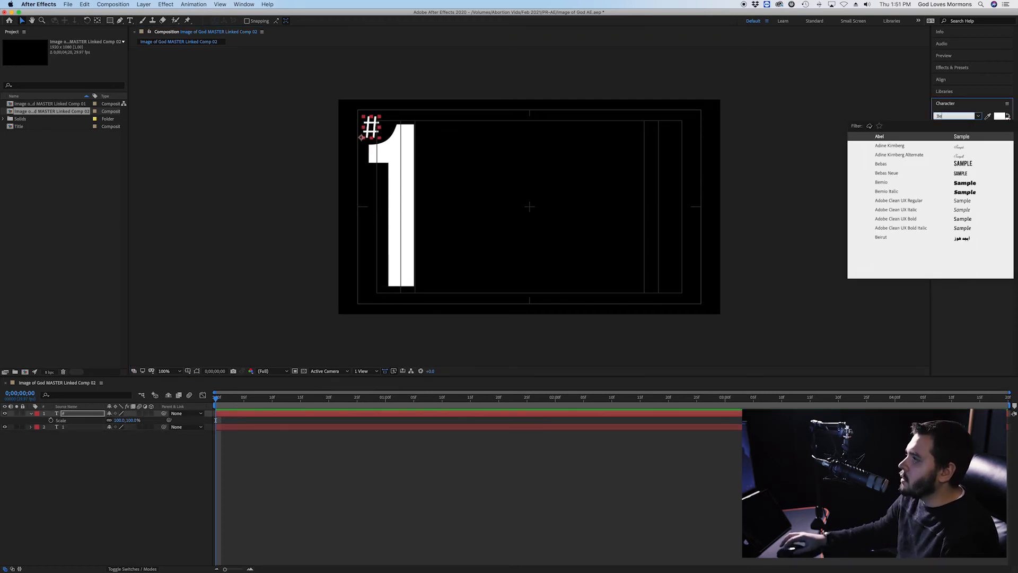
{"action": "type", "text": "b"}
{"action": "left_click", "coordinate": [895, 147]}
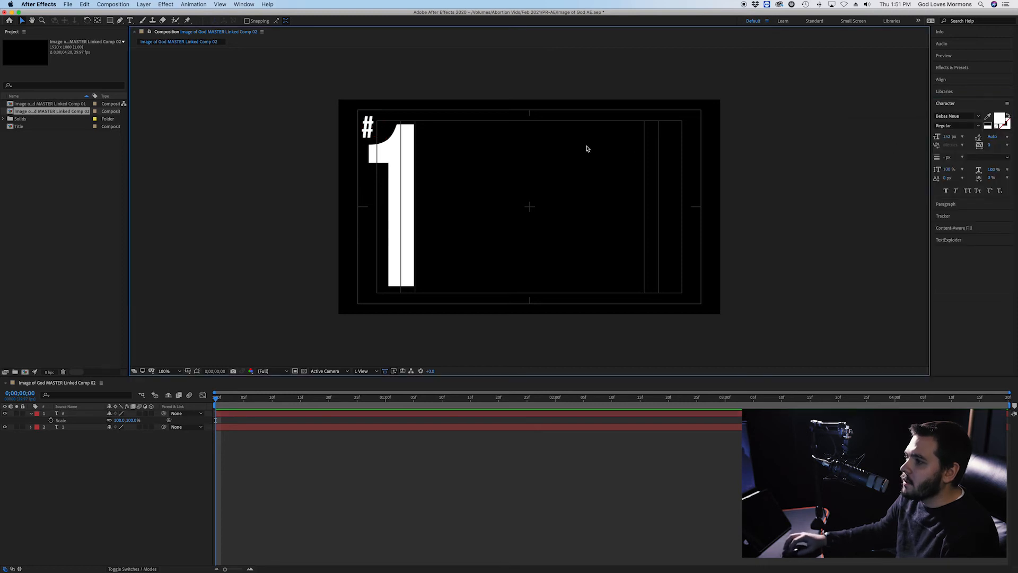
Fine-tune the placement of the 1 and the # relative to each other, and save the project.
{"action": "left_click_drag", "start_coordinate": [393, 158], "coordinate": [408, 158]}
{"action": "left_click_drag", "start_coordinate": [367, 129], "coordinate": [367, 134]}
{"action": "left_click", "coordinate": [417, 156]}
{"action": "left_click_drag", "start_coordinate": [417, 157], "coordinate": [367, 125]}
{"action": "left_click", "coordinate": [477, 158]}
{"action": "key", "text": "super+s"}
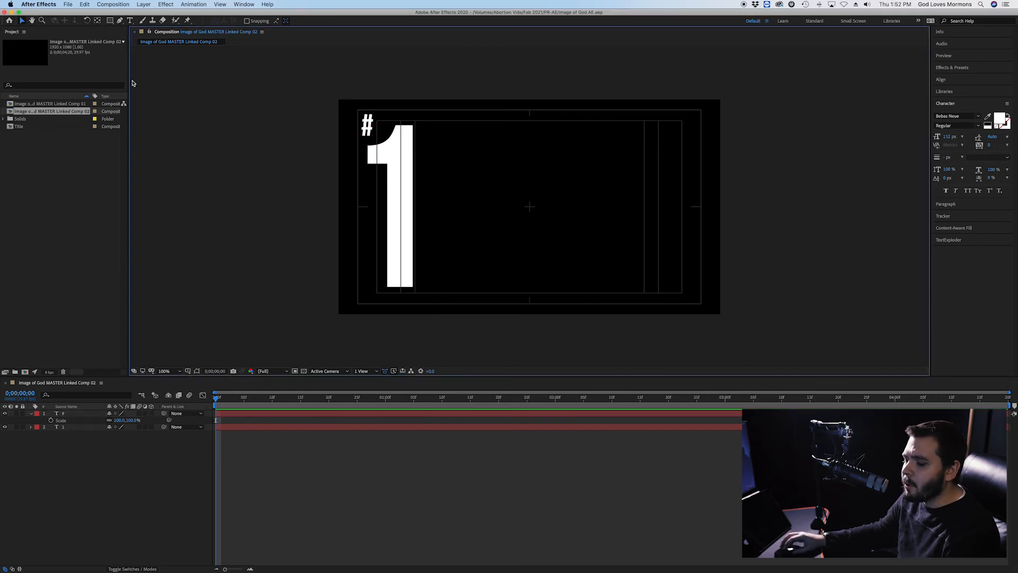
Draw a red-filled rectangle shape layer over roughly the left quarter of the frame, extending past its top, left and bottom edges.
{"action": "left_click", "coordinate": [120, 494]}
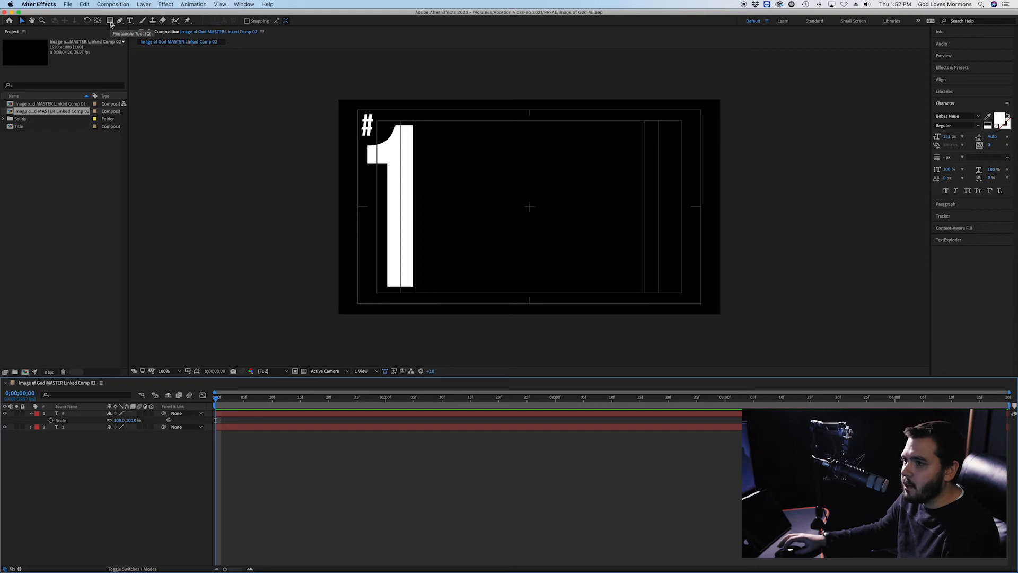
{"action": "left_click", "coordinate": [111, 21]}
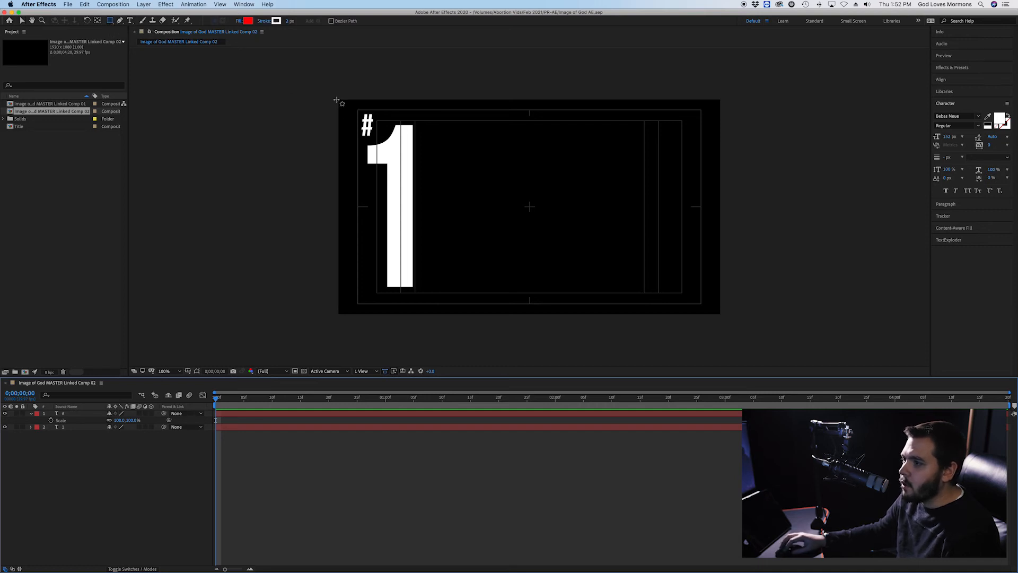
{"action": "mouse_move", "coordinate": [324, 88]}
{"action": "left_mouse_down"}
{"action": "mouse_move", "coordinate": [364, 141]}
{"action": "mouse_move", "coordinate": [445, 309]}
{"action": "mouse_move", "coordinate": [422, 326]}
{"action": "mouse_move", "coordinate": [400, 325]}
{"action": "mouse_move", "coordinate": [436, 327]}
{"action": "left_mouse_up"}
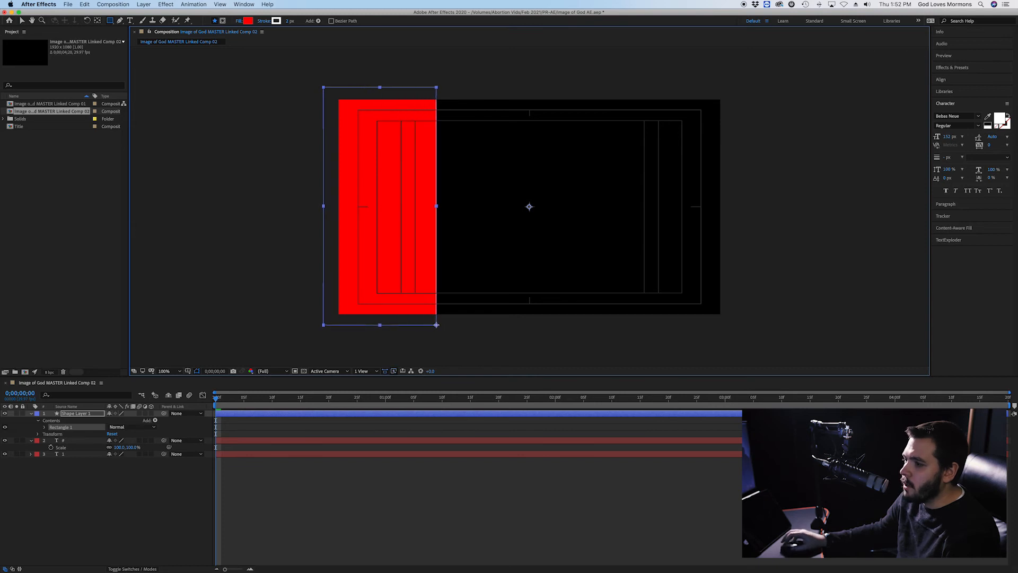
{"action": "left_click", "coordinate": [179, 480]}
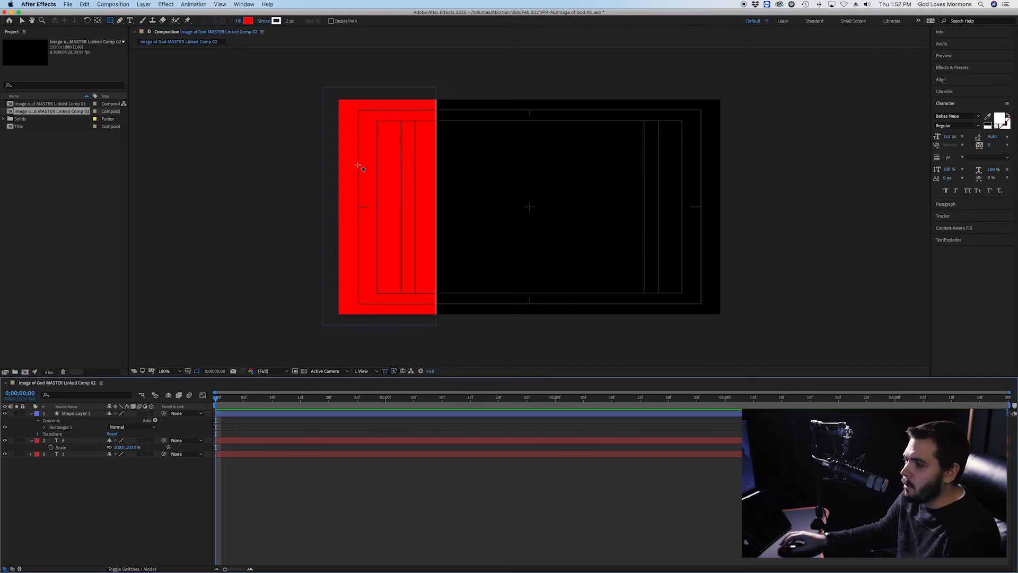
{"action": "left_click", "coordinate": [22, 21]}
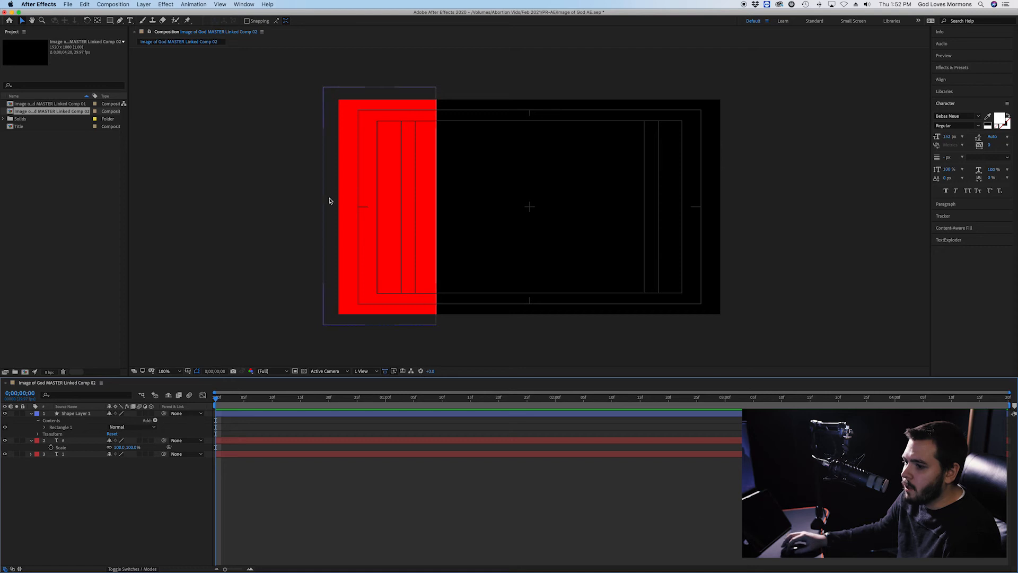
Move the rectangle's shape layer beneath both text layers in the layer stack.
{"action": "left_click", "coordinate": [71, 415]}
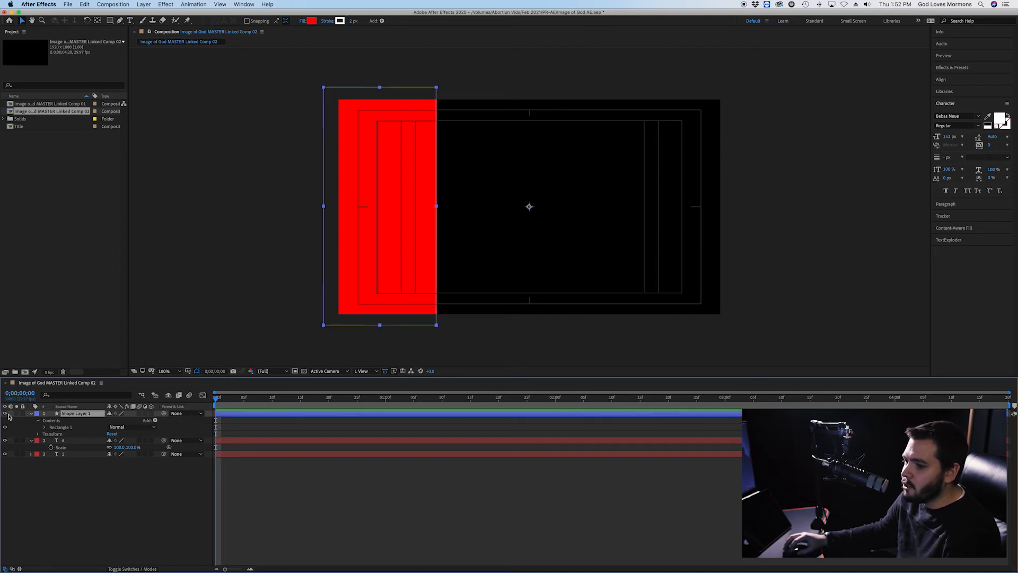
{"action": "left_click", "coordinate": [5, 414]}
{"action": "left_click", "coordinate": [4, 414]}
{"action": "left_click", "coordinate": [5, 414]}
{"action": "left_click", "coordinate": [4, 414]}
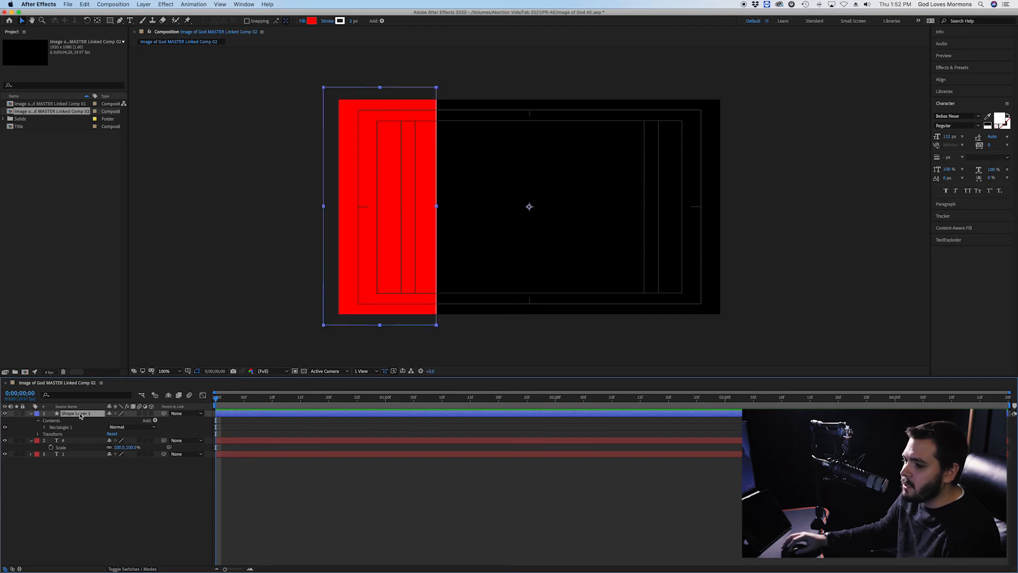
{"action": "left_click_drag", "start_coordinate": [81, 415], "coordinate": [79, 473]}
{"action": "left_click", "coordinate": [180, 292]}
{"action": "left_click", "coordinate": [341, 302]}
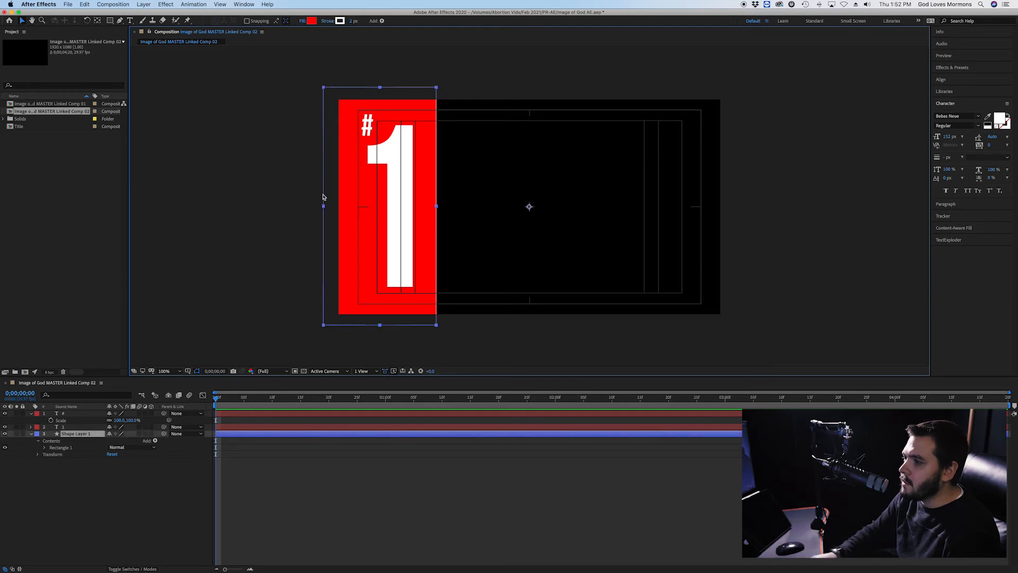
Narrow the rectangle slightly from its left edge and set its fill color to 00C6FF.
{"action": "left_click_drag", "start_coordinate": [324, 206], "coordinate": [327, 207]}
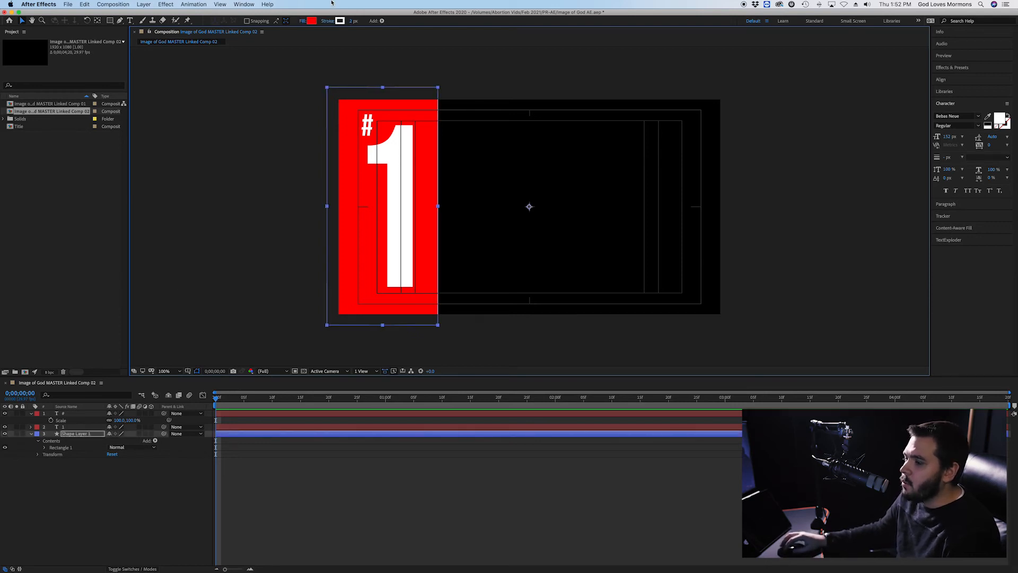
{"action": "left_click", "coordinate": [313, 21]}
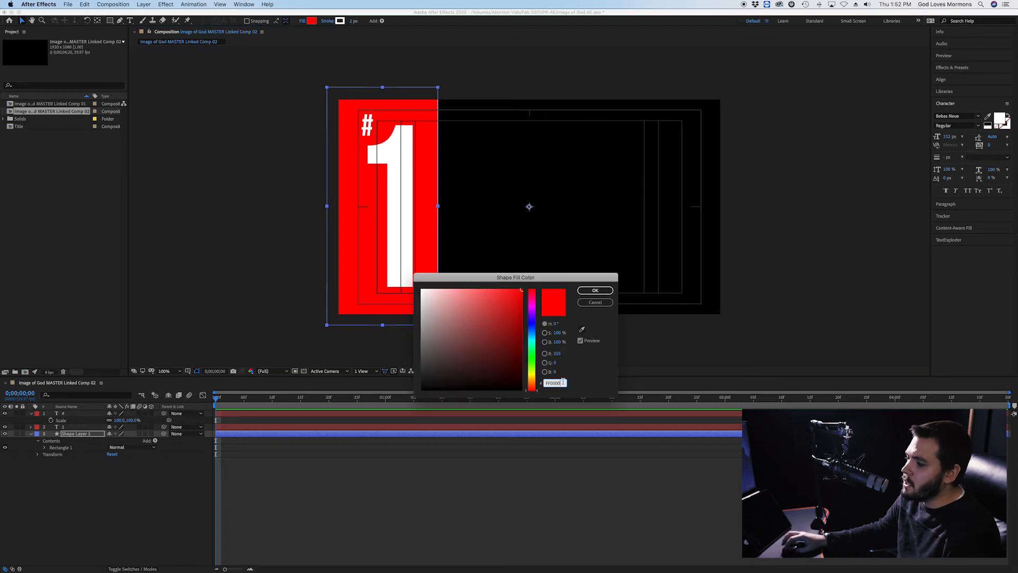
{"action": "type", "text": "00C6FF"}
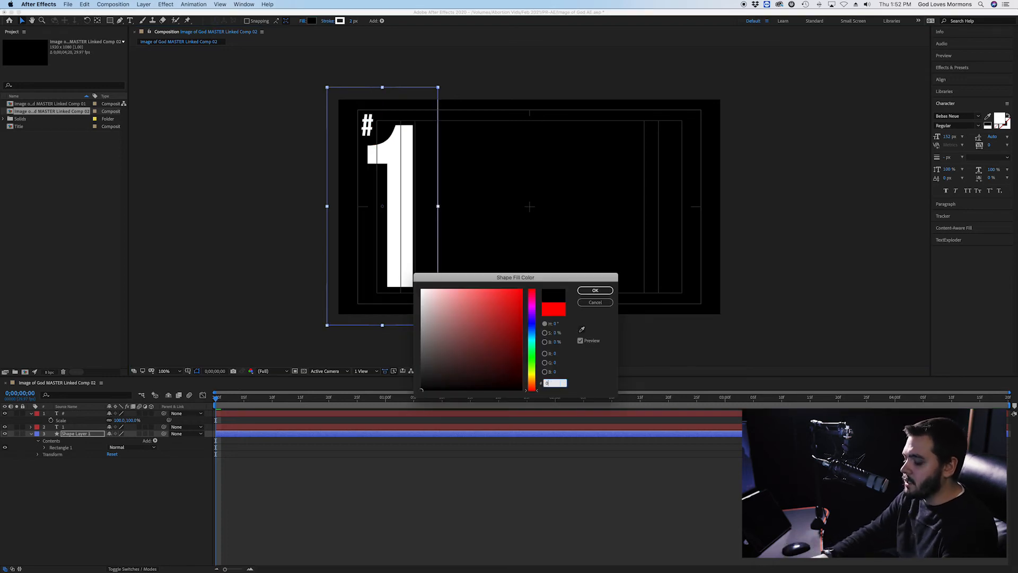
{"action": "key", "text": "Return"}
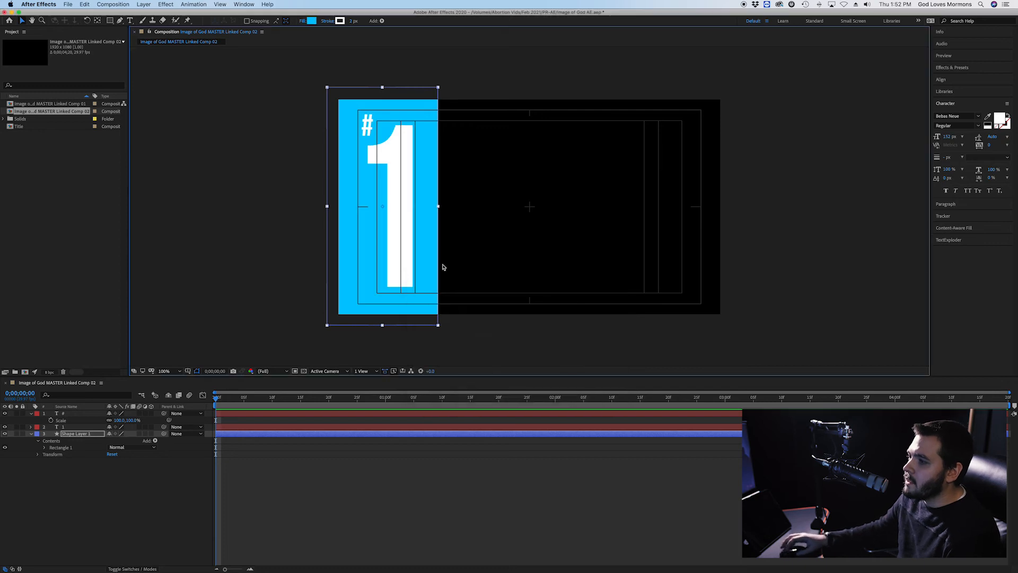
Shift the #, the 1 and the blue rectangle toward the frame's left edge.
{"action": "left_click", "coordinate": [235, 185]}
{"action": "left_click_drag", "start_coordinate": [368, 129], "coordinate": [361, 130]}
{"action": "mouse_move", "coordinate": [409, 170]}
{"action": "left_mouse_down"}
{"action": "mouse_move", "coordinate": [400, 170]}
{"action": "mouse_move", "coordinate": [426, 181]}
{"action": "mouse_move", "coordinate": [390, 175]}
{"action": "left_mouse_up"}
{"action": "left_click", "coordinate": [491, 185]}
{"action": "left_click", "coordinate": [431, 181]}
Nudge the # and 1 text layers together horizontally to balance them on the blue rectangle.
{"action": "left_click", "coordinate": [75, 427]}
{"action": "left_click", "coordinate": [70, 414], "text": "shift"}
{"action": "key", "text": "shift+Left"}
{"action": "key", "text": "shift+Left"}
{"action": "key", "text": "shift+Right"}
{"action": "key", "text": "shift+Right"}
{"action": "key", "text": "shift+Right"}
{"action": "key", "text": "shift+Right"}
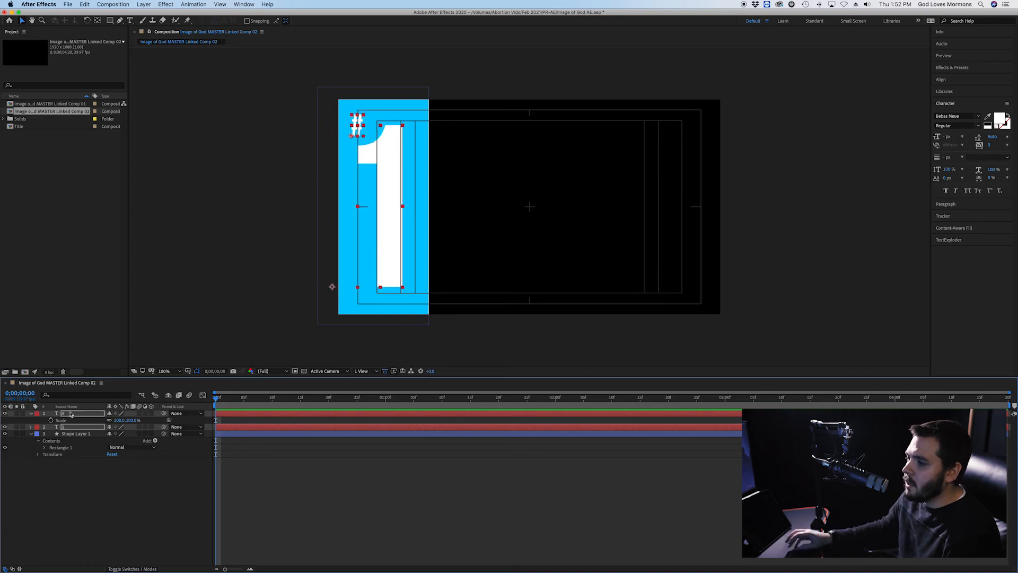
Turn off the Title/Action Safe overlay in the composition view.
{"action": "left_click", "coordinate": [247, 243]}
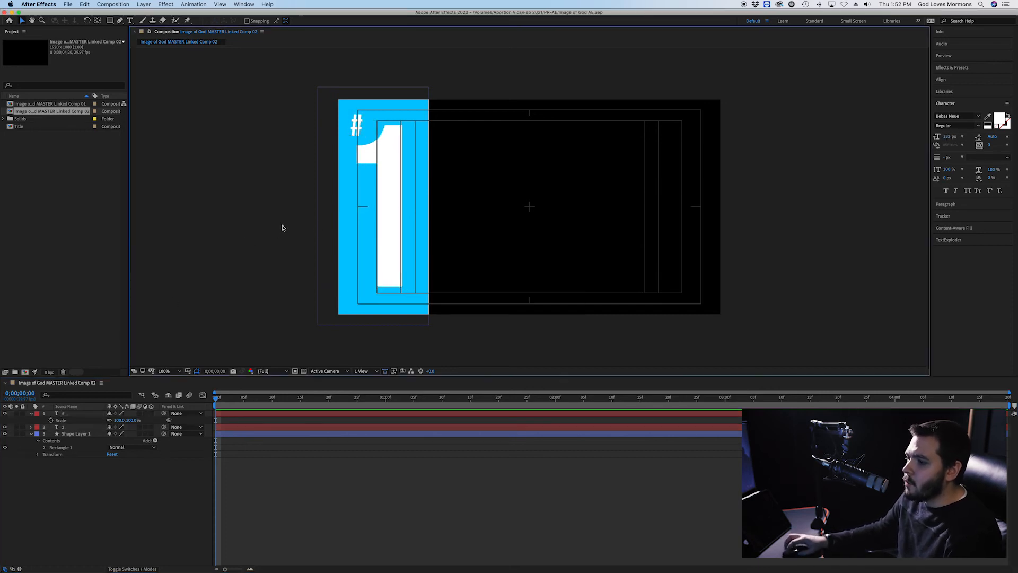
{"action": "left_click", "coordinate": [189, 371]}
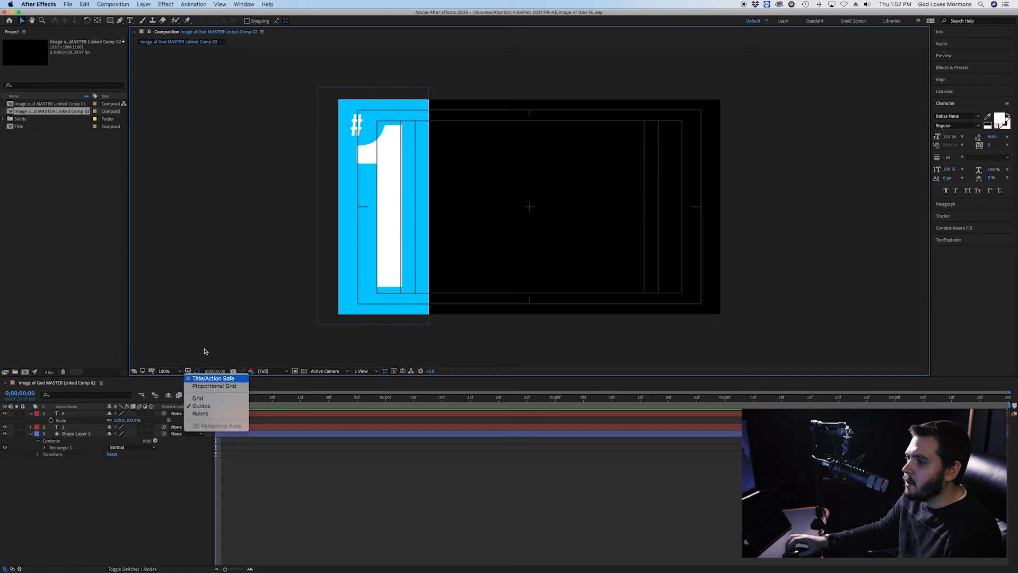
{"action": "left_click", "coordinate": [212, 379]}
Nudge the blue rectangle slightly to the right behind the text, and save the project.
{"action": "left_click", "coordinate": [423, 217]}
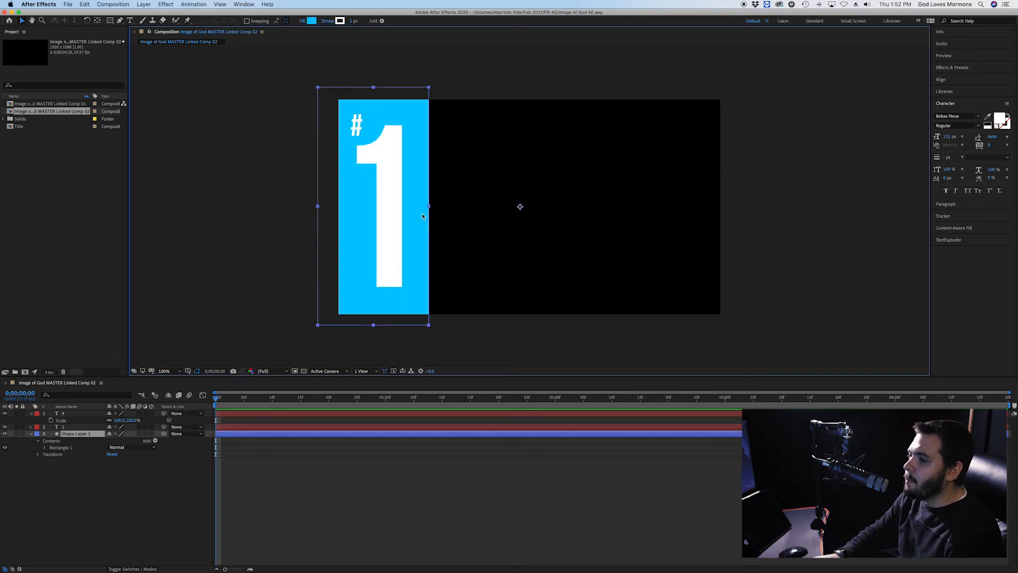
{"action": "key", "text": "Right"}
{"action": "key", "text": "Right"}
{"action": "key", "text": "Right"}
{"action": "key", "text": "Right"}
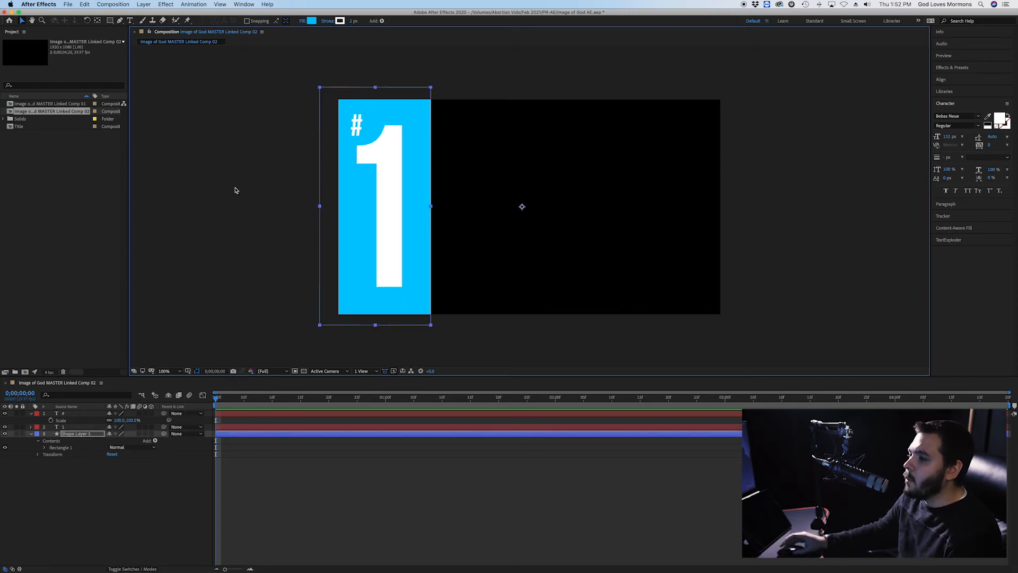
{"action": "left_click", "coordinate": [247, 187]}
{"action": "key", "text": "super+s"}
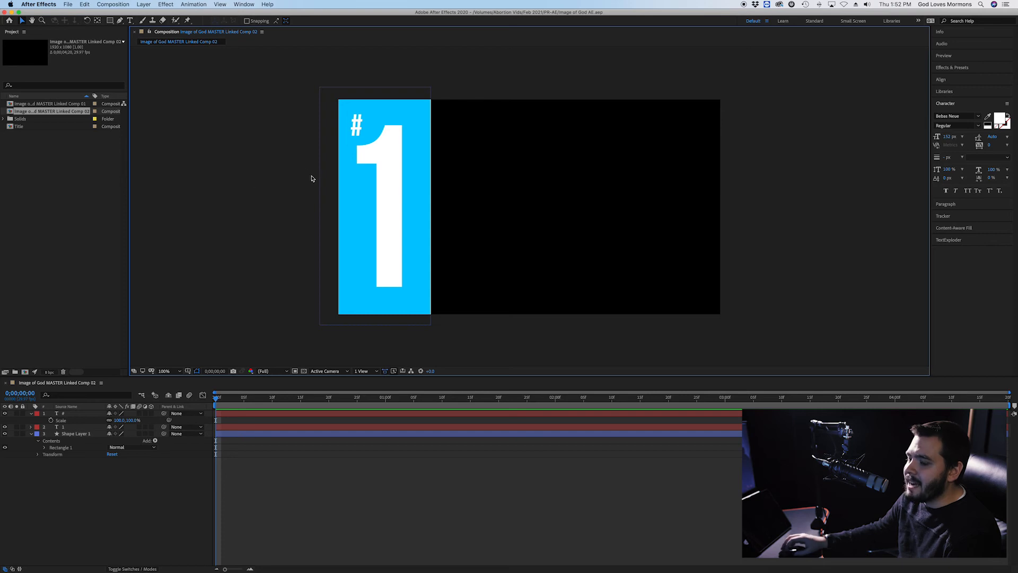
{"action": "left_click", "coordinate": [55, 186]}
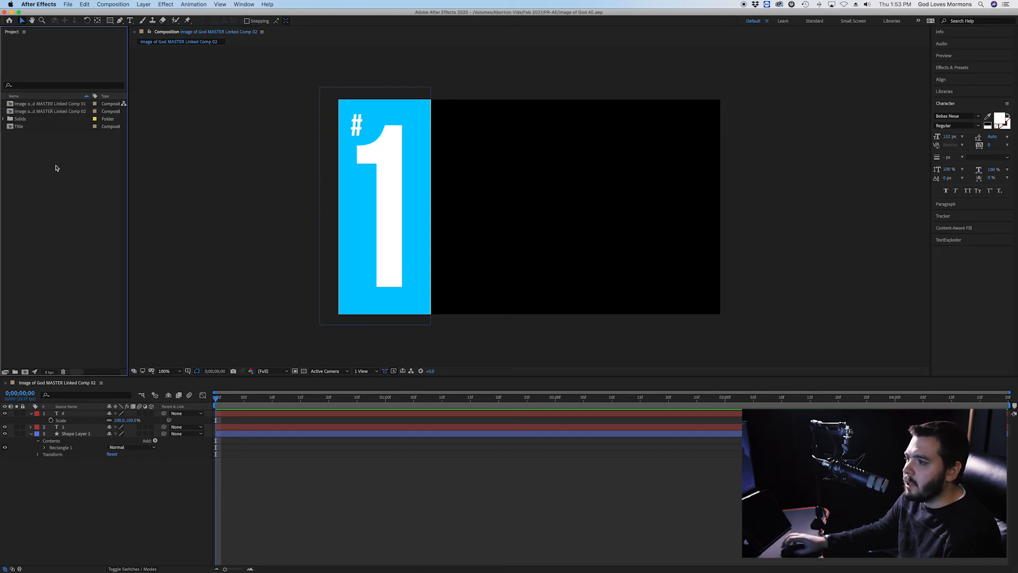
{"action": "double_click", "coordinate": [56, 166]}
{"action": "left_click", "coordinate": [614, 330]}
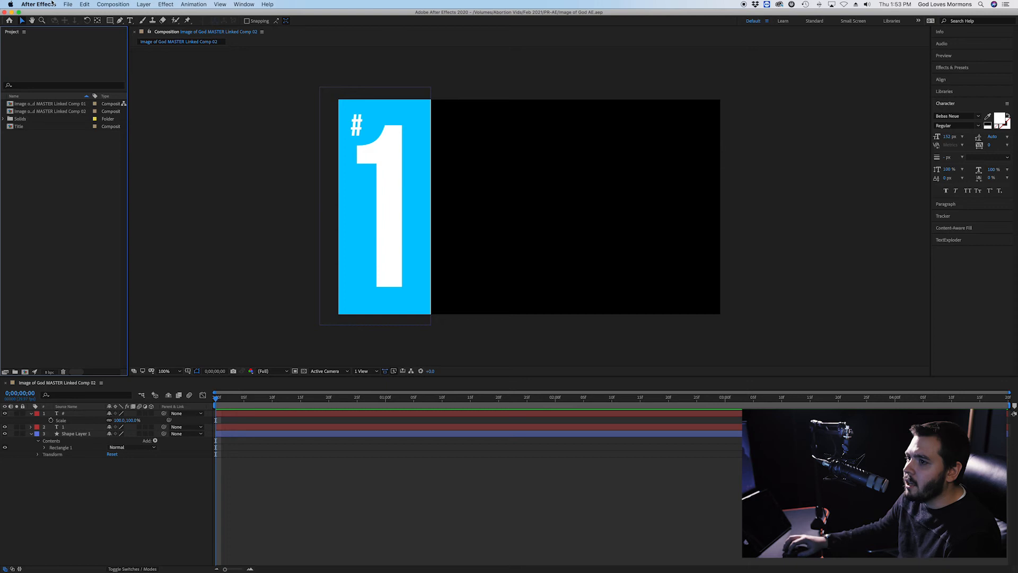
Start a file import and browse to the Stills folder within Video Stock in Creative Cloud Files.
{"action": "left_click", "coordinate": [68, 4]}
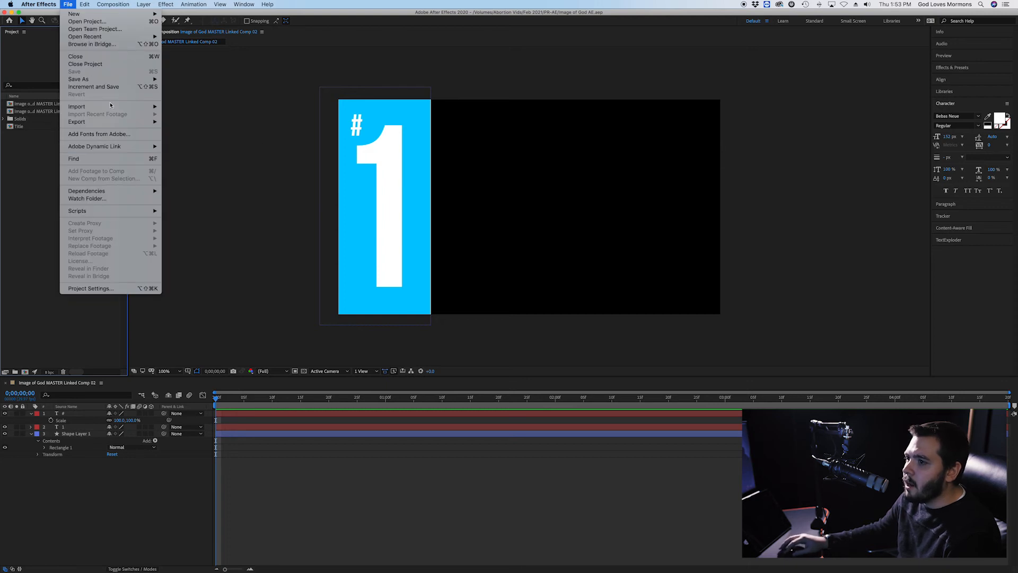
{"action": "mouse_move", "coordinate": [110, 106]}
{"action": "left_click", "coordinate": [181, 106]}
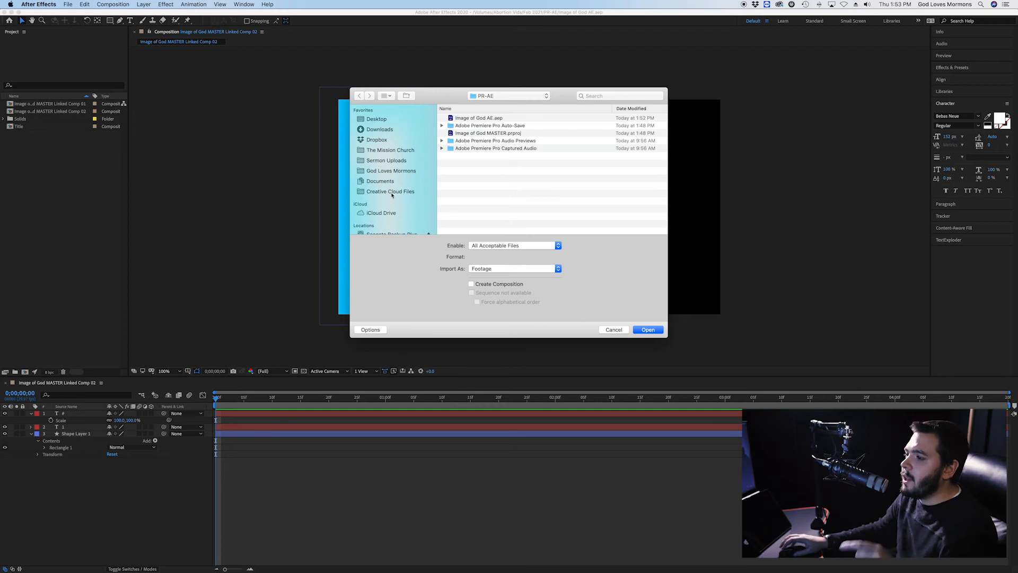
{"action": "left_click", "coordinate": [392, 194]}
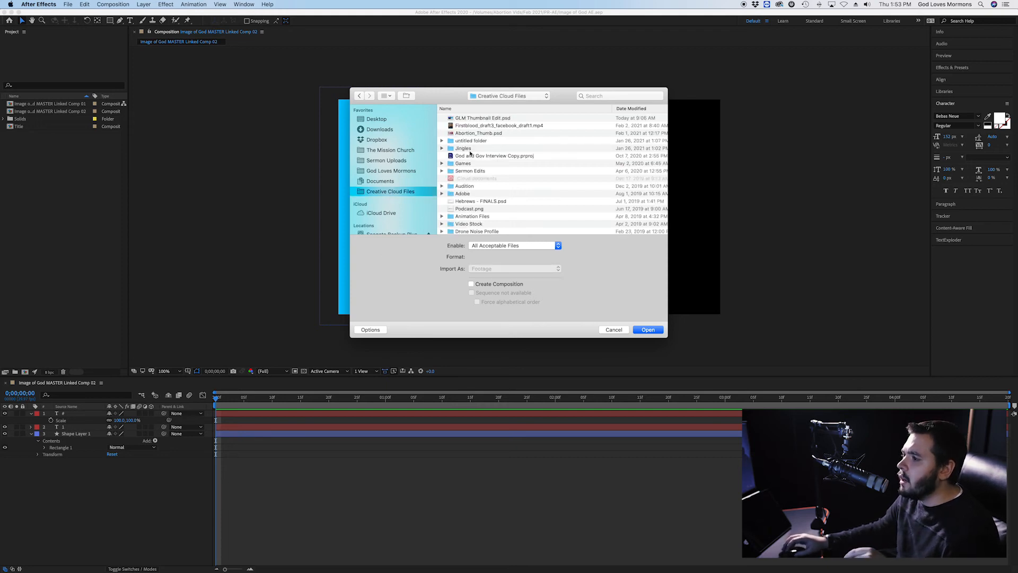
{"action": "scroll", "coordinate": [468, 153], "scroll_direction": "down", "scroll_amount": 2}
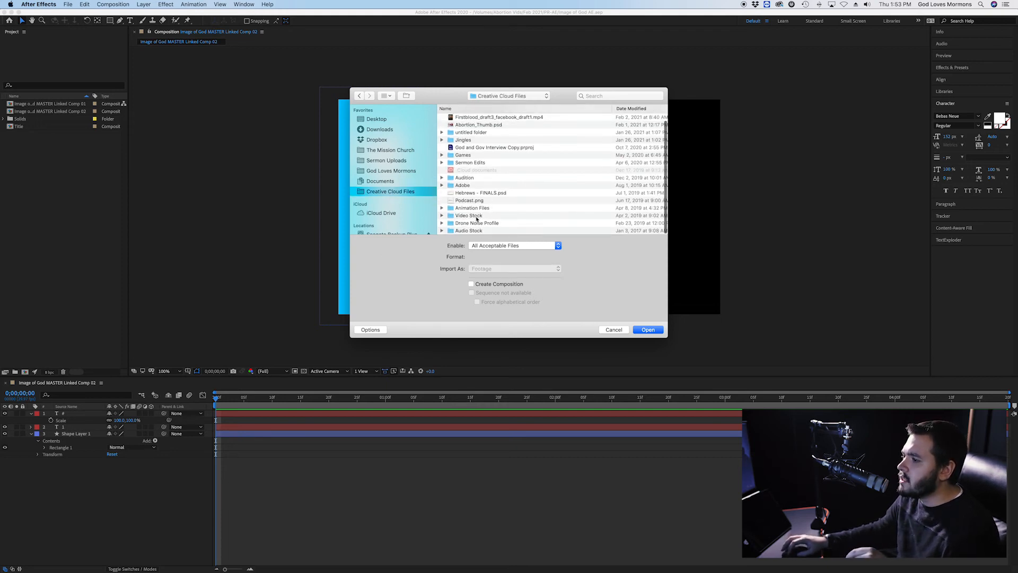
{"action": "double_click", "coordinate": [468, 216]}
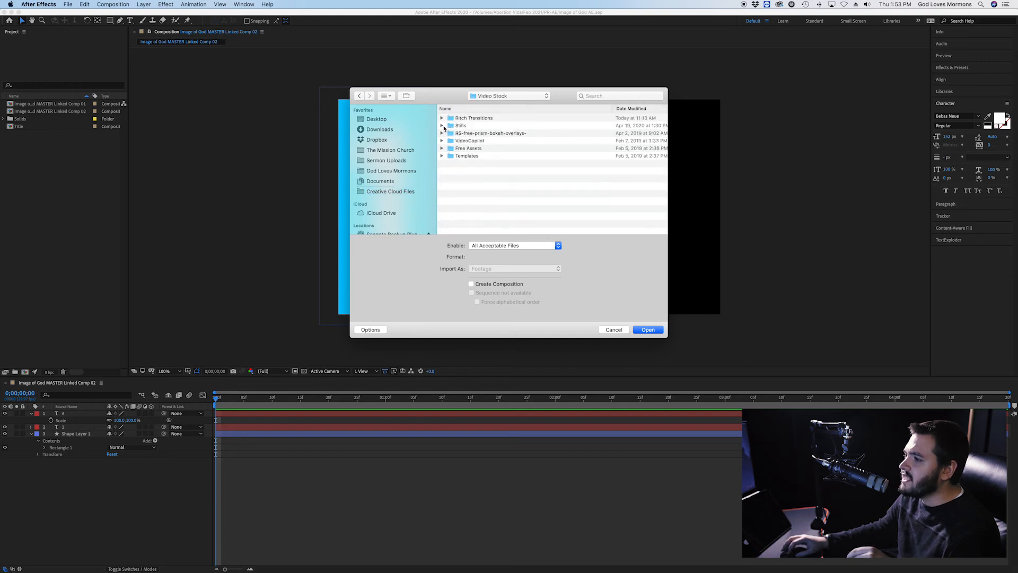
{"action": "double_click", "coordinate": [459, 126]}
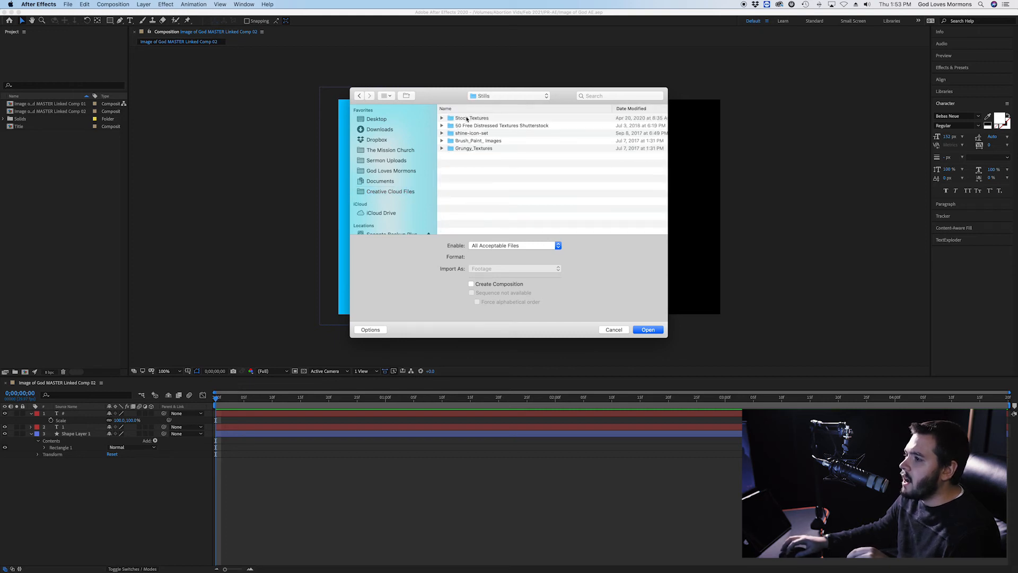
Browse the Stills subfolders and look through the High grayscale images inside Grungy_Textures.
{"action": "double_click", "coordinate": [466, 119]}
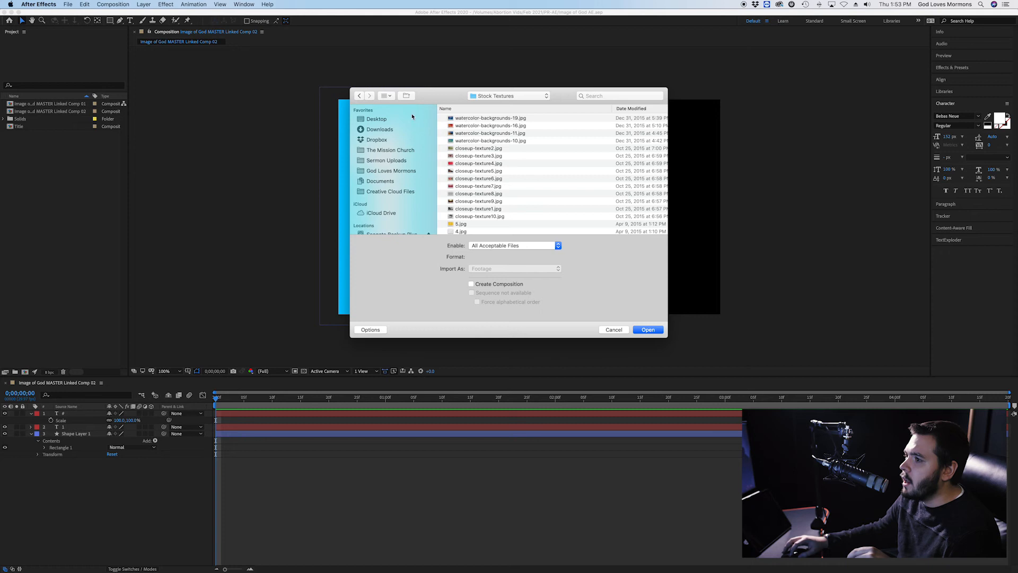
{"action": "left_click", "coordinate": [360, 96]}
{"action": "left_click", "coordinate": [479, 149]}
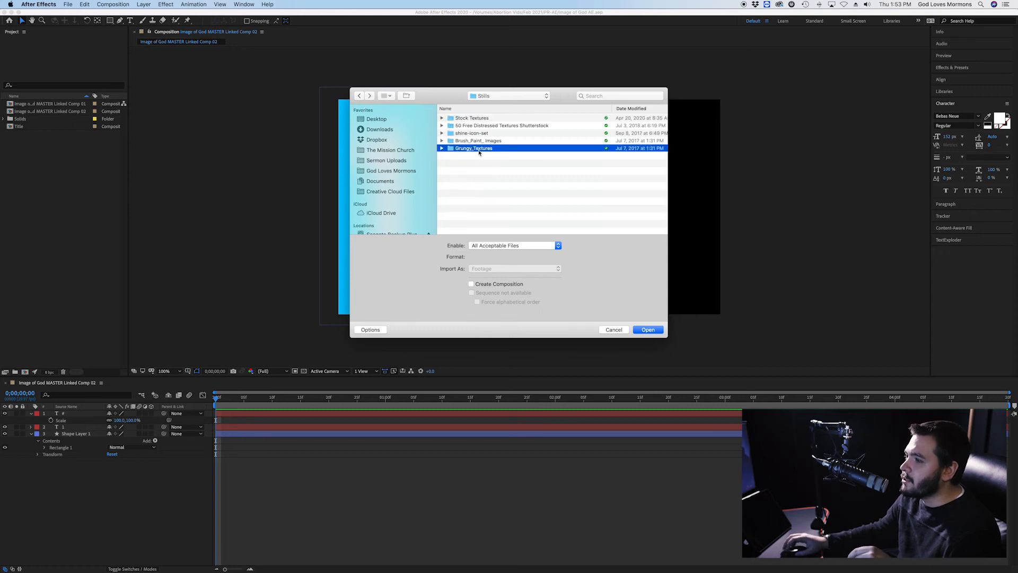
{"action": "double_click", "coordinate": [479, 149]}
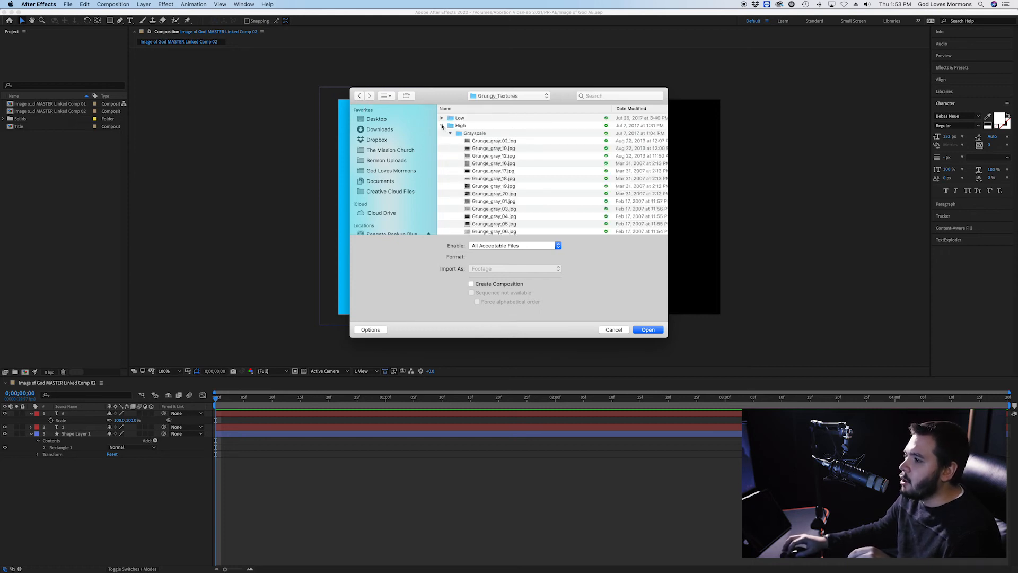
{"action": "scroll", "coordinate": [512, 215], "scroll_direction": "down", "scroll_amount": 5}
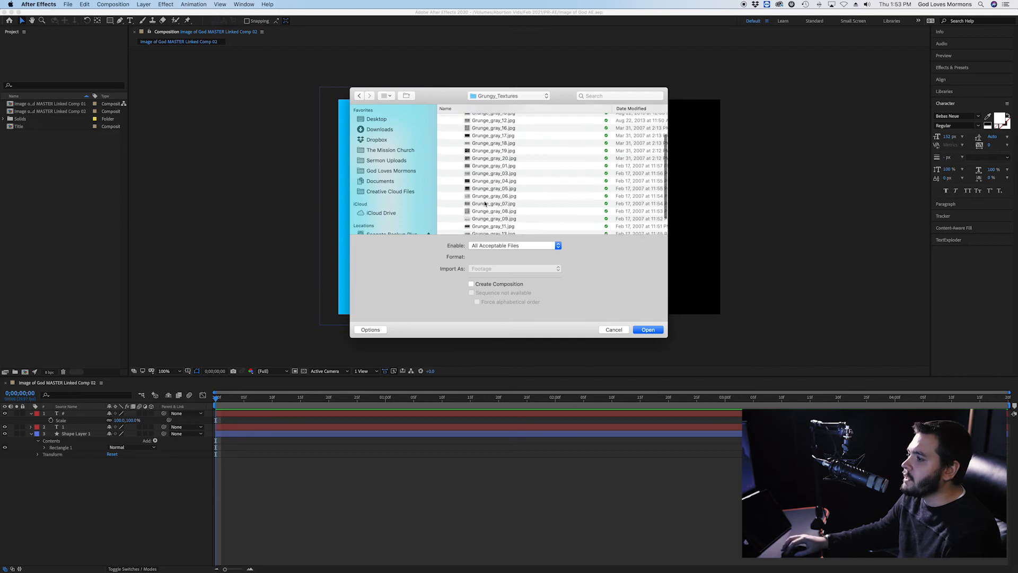
Preview the grayscale grunge images and import Grunge_gray_03.jpg with the JPEG sequence option enabled.
{"action": "left_click", "coordinate": [491, 186]}
{"action": "key", "text": "space"}
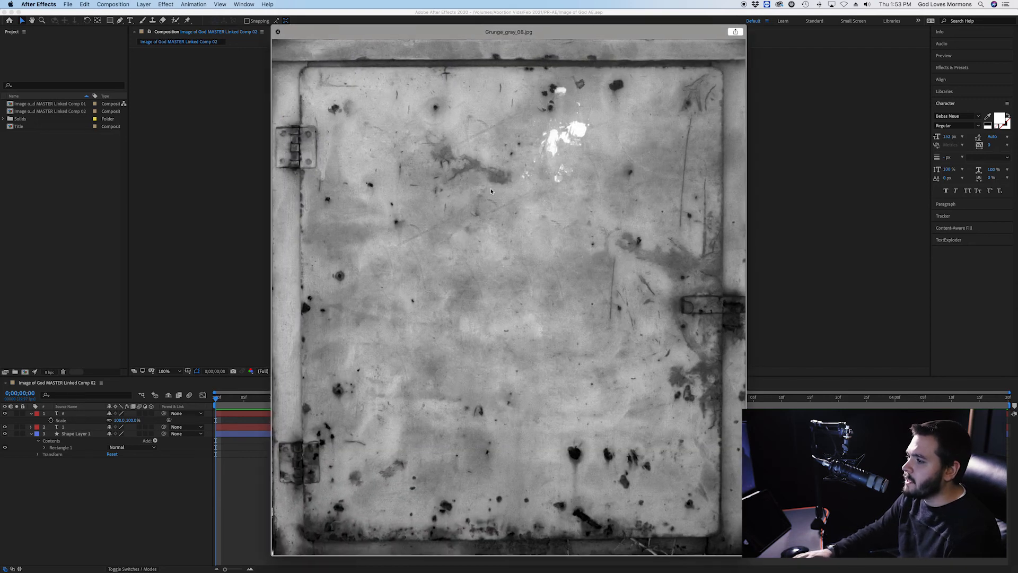
{"action": "key", "text": "Up"}
{"action": "key", "text": "Up"}
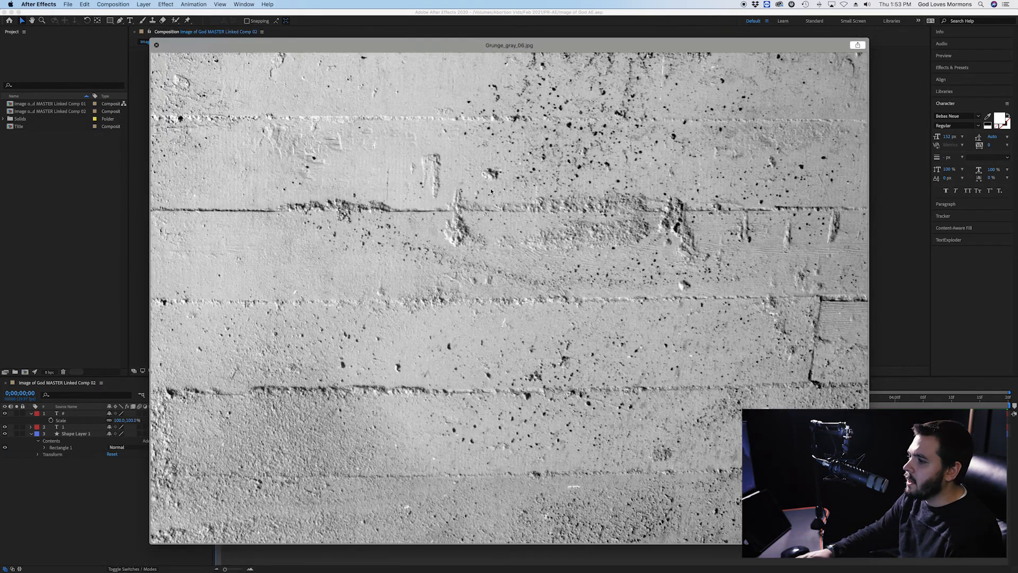
{"action": "key", "text": "Up"}
{"action": "key", "text": "Up"}
{"action": "key", "text": "Up"}
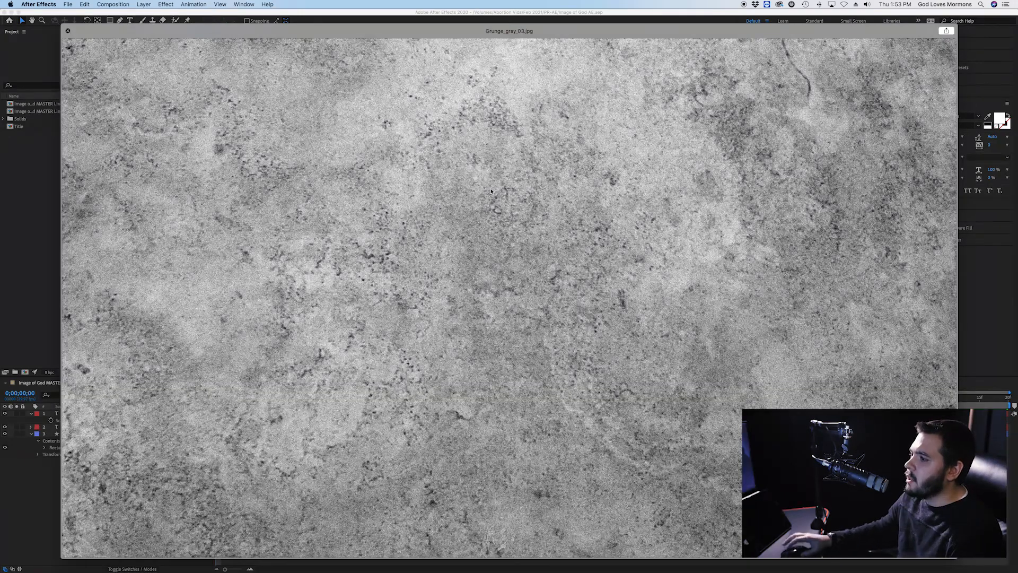
{"action": "key", "text": "space"}
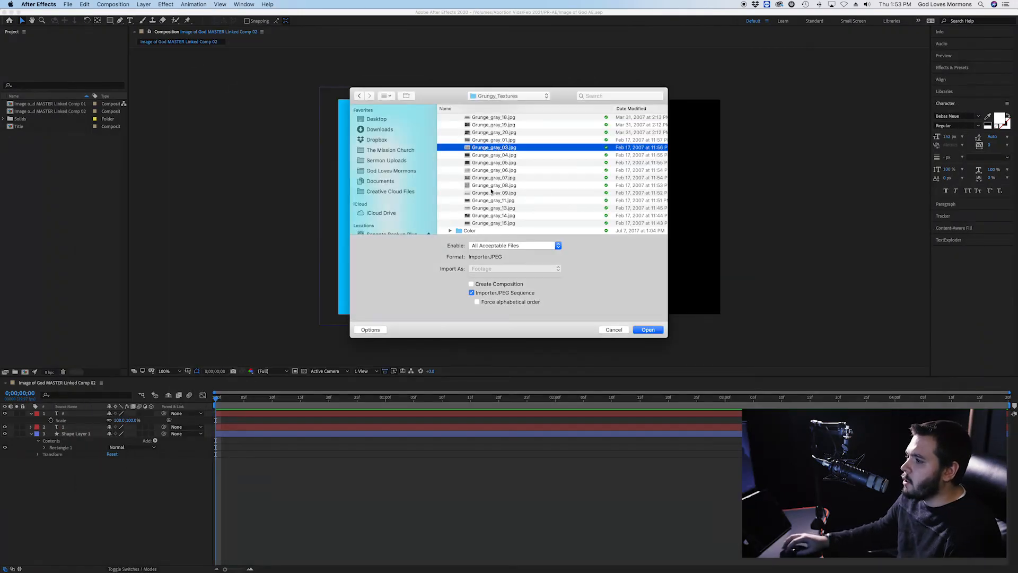
{"action": "left_click", "coordinate": [648, 329]}
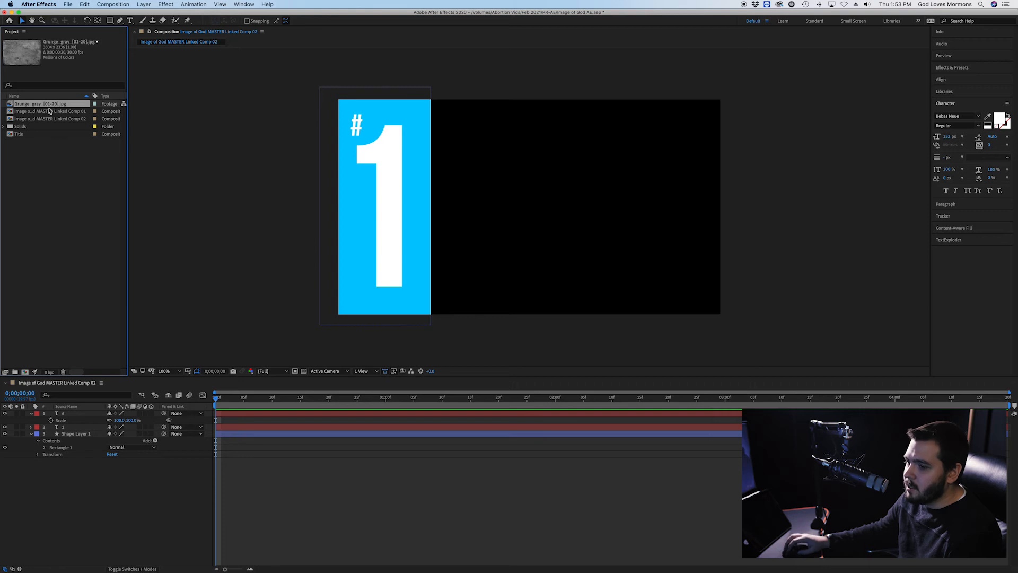
Import Grunge_gray_03.jpg as a single still, with the JPEG sequence option turned off.
{"action": "double_click", "coordinate": [66, 221]}
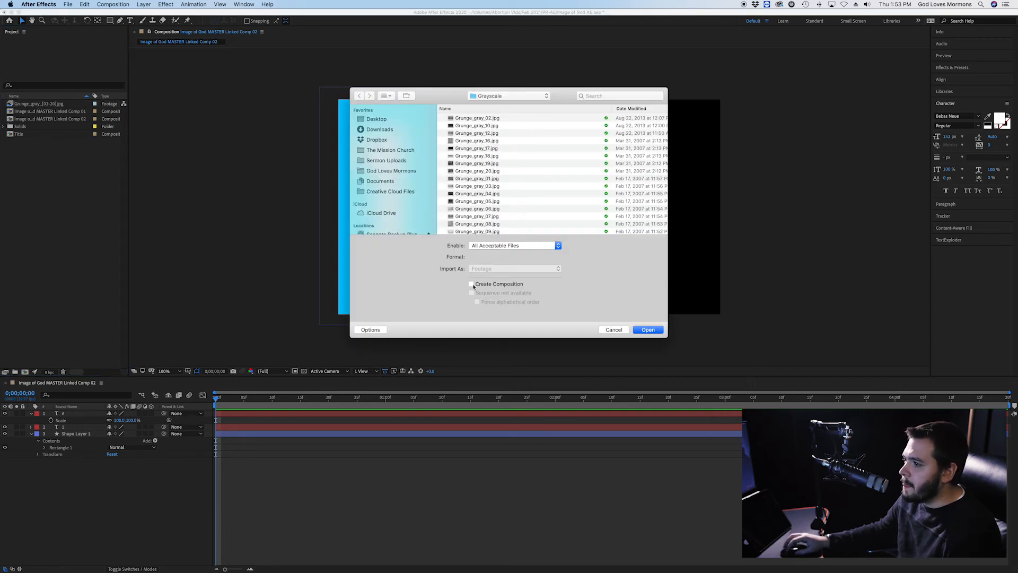
{"action": "left_click", "coordinate": [472, 148]}
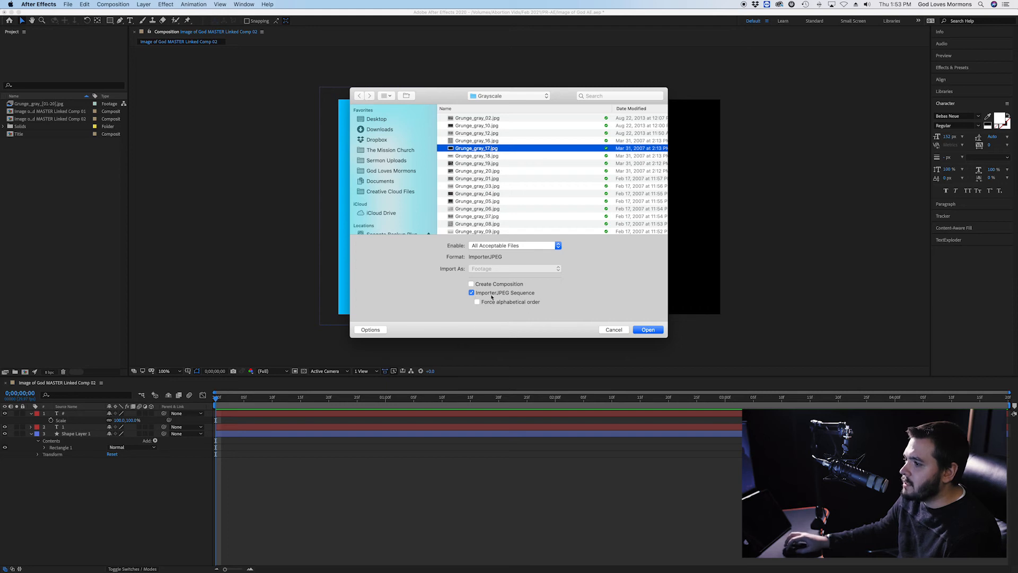
{"action": "left_click", "coordinate": [471, 293]}
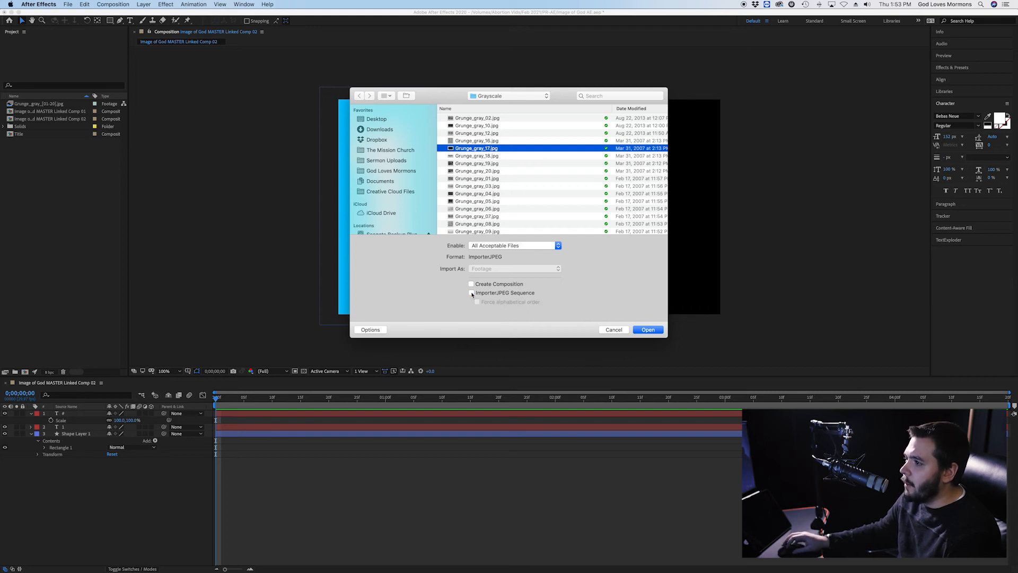
{"action": "left_click", "coordinate": [494, 187]}
{"action": "left_click", "coordinate": [647, 329]}
{"action": "left_click", "coordinate": [68, 177]}
Try the grunge image sequence beneath the shape layer, and delete both its layer and its project footage.
{"action": "left_click_drag", "start_coordinate": [37, 103], "coordinate": [120, 464]}
{"action": "key", "text": "space"}
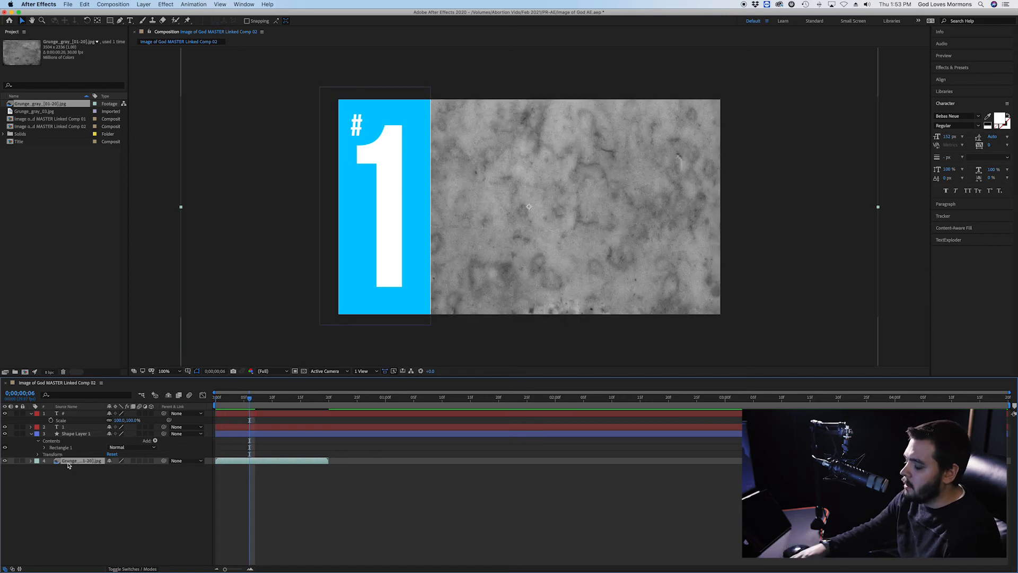
{"action": "key", "text": "Delete"}
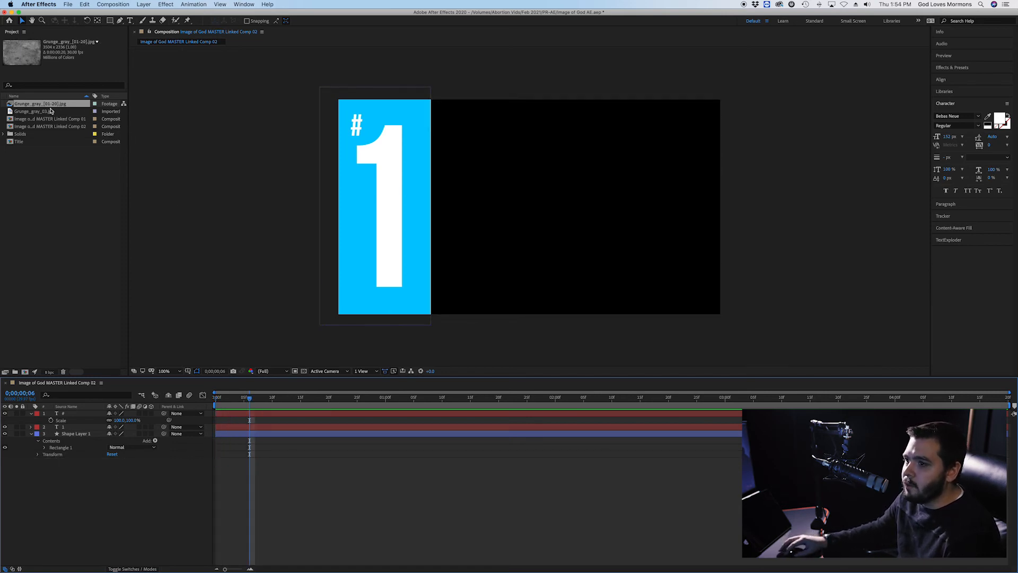
{"action": "left_click", "coordinate": [29, 106]}
{"action": "key", "text": "Delete"}
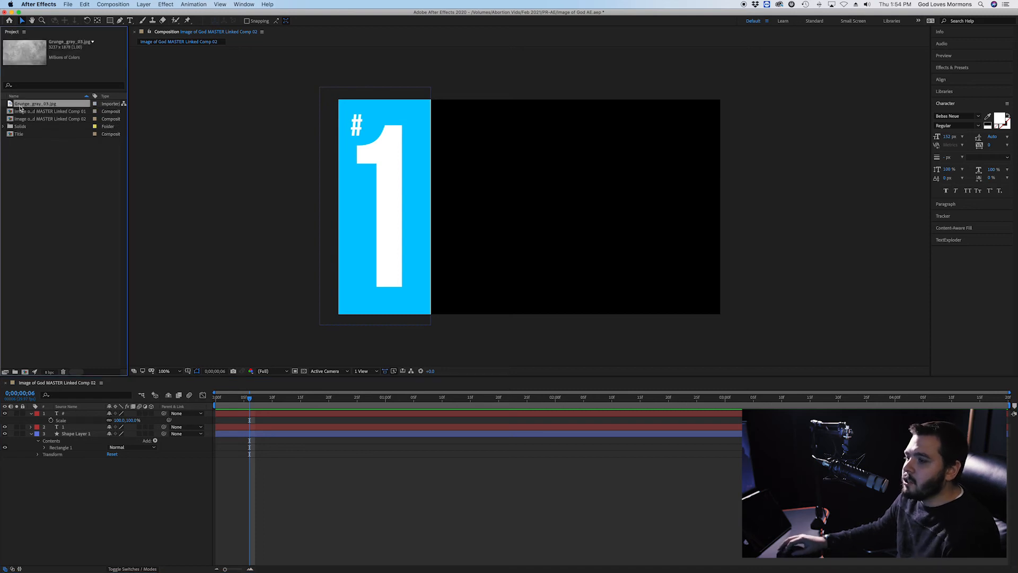
Add Grunge_gray_03.jpg to the composition as the topmost layer and scale it to 86%.
{"action": "left_click_drag", "start_coordinate": [10, 104], "coordinate": [491, 224]}
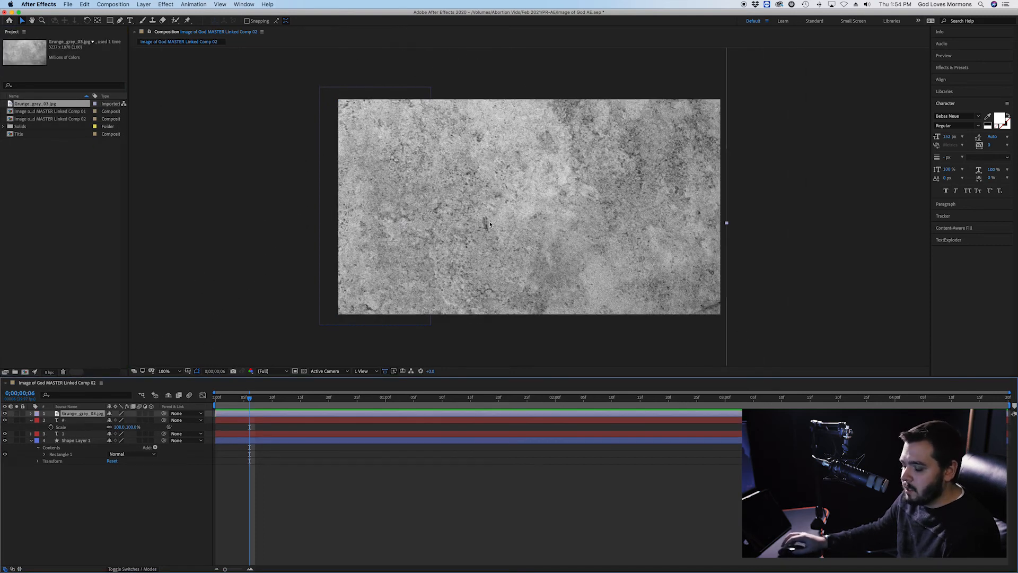
{"action": "key", "text": "s"}
{"action": "mouse_move", "coordinate": [122, 420]}
{"action": "left_mouse_down"}
{"action": "mouse_move", "coordinate": [79, 420]}
{"action": "mouse_move", "coordinate": [111, 420]}
{"action": "left_mouse_up"}
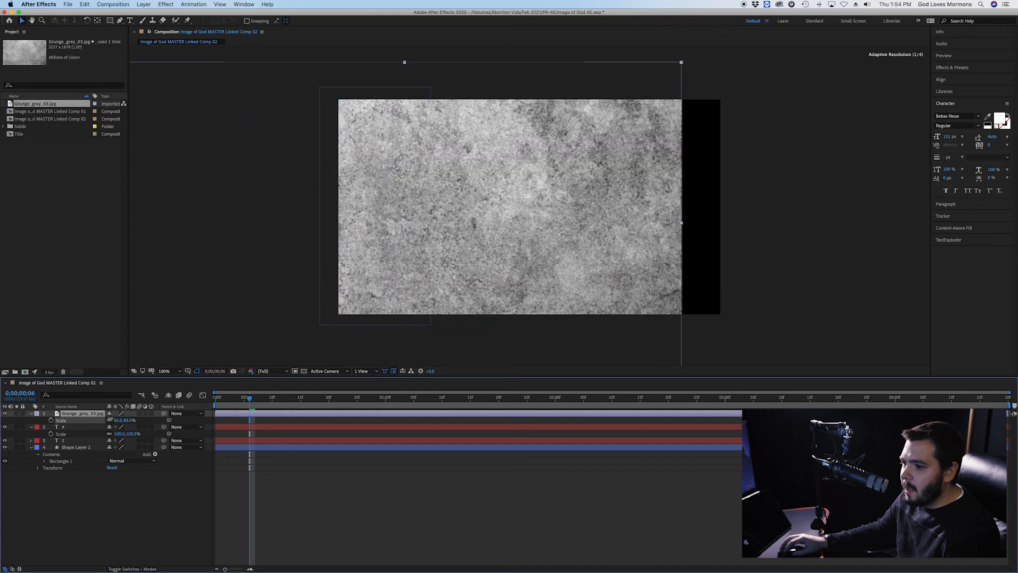
{"action": "left_click", "coordinate": [113, 535]}
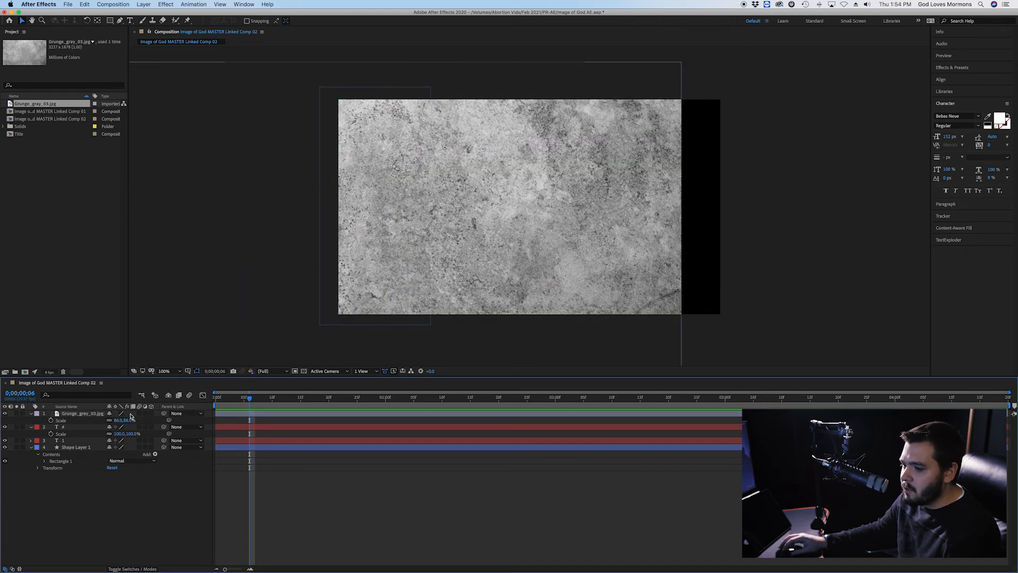
Show the layer blending modes and set the Grunge_gray_03.jpg layer to Overlay.
{"action": "left_click", "coordinate": [137, 569]}
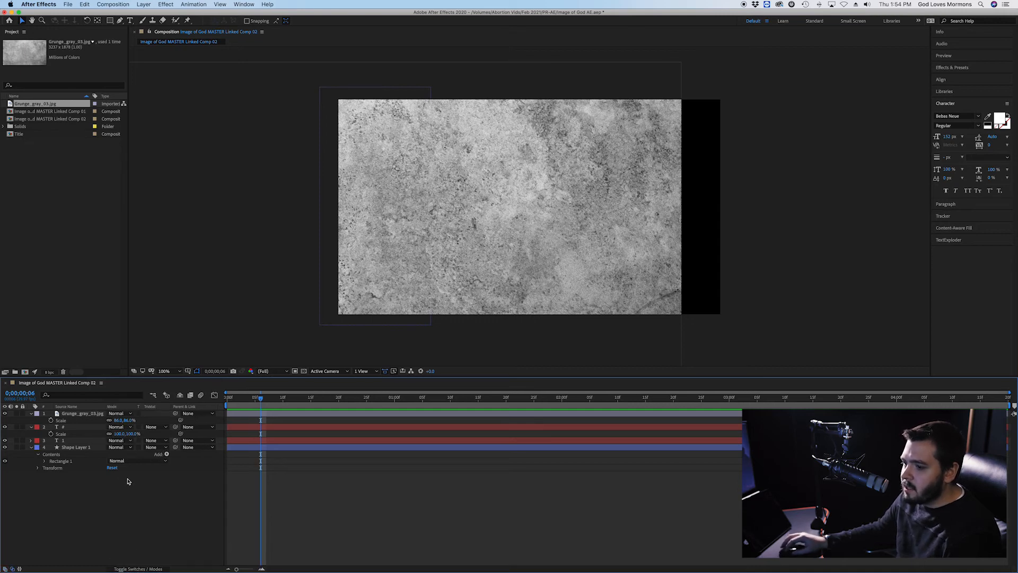
{"action": "left_click", "coordinate": [117, 414]}
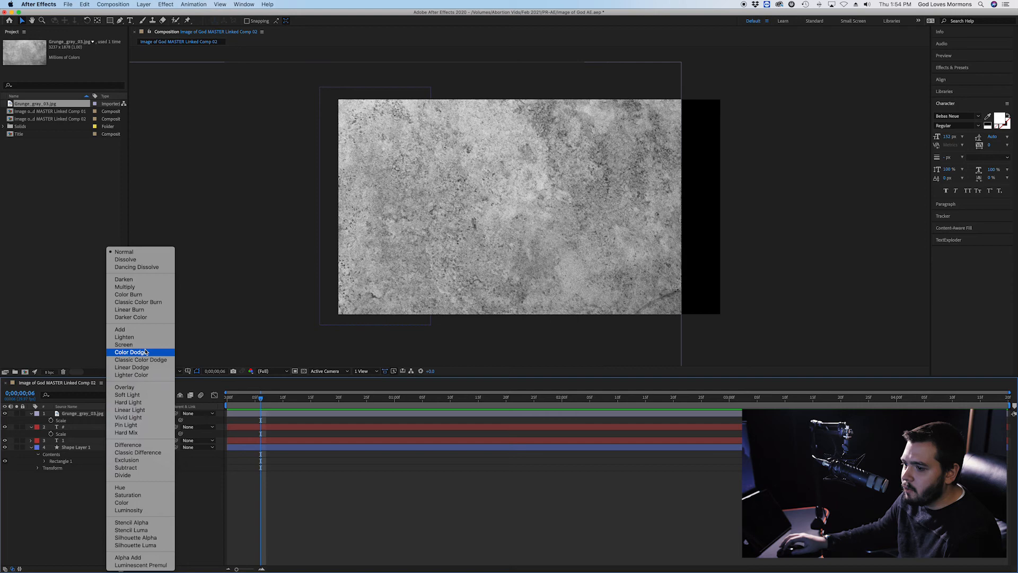
{"action": "left_click", "coordinate": [137, 390]}
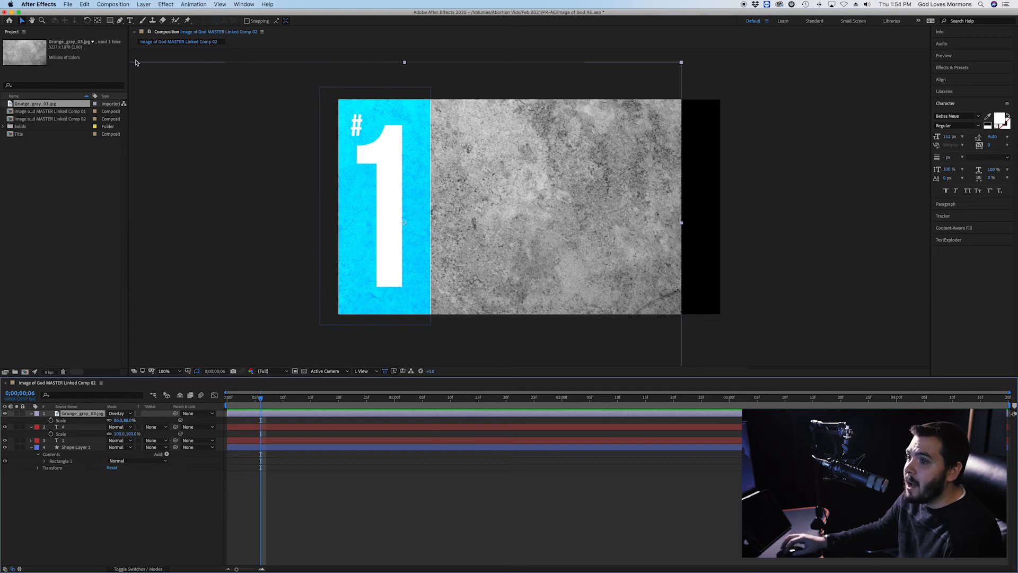
Try to draw a rectangular mask on the grunge layer over part of the blue panel, and undo it.
{"action": "left_click", "coordinate": [111, 22]}
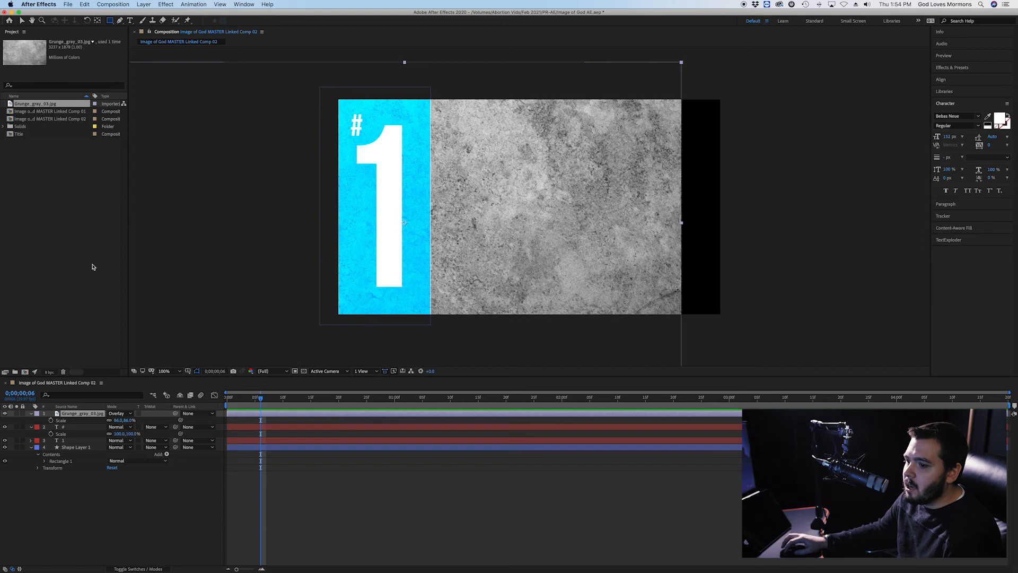
{"action": "left_click", "coordinate": [75, 427]}
{"action": "left_click", "coordinate": [76, 415]}
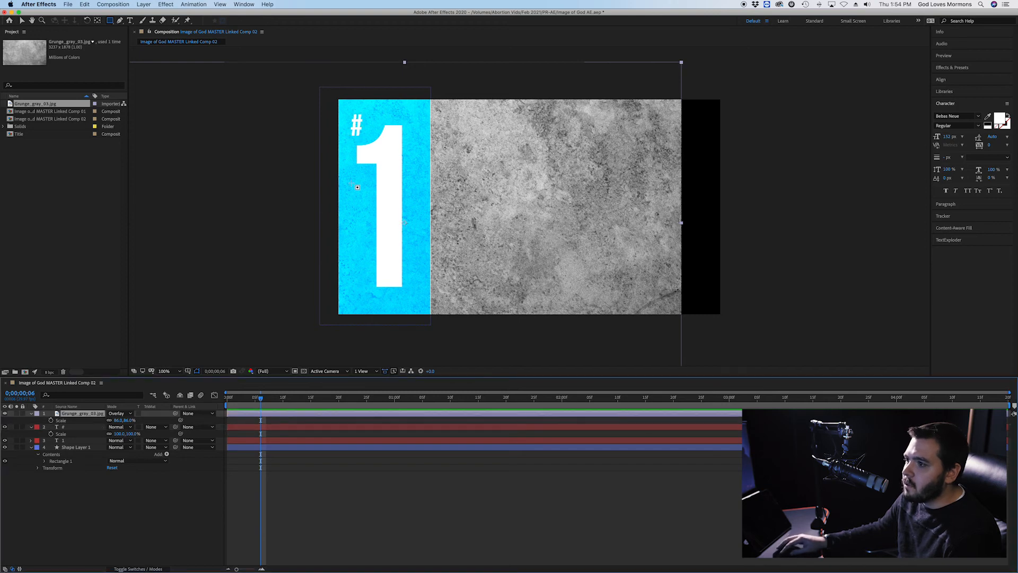
{"action": "left_click_drag", "start_coordinate": [306, 115], "coordinate": [383, 218]}
{"action": "key", "text": "ctrl+z"}
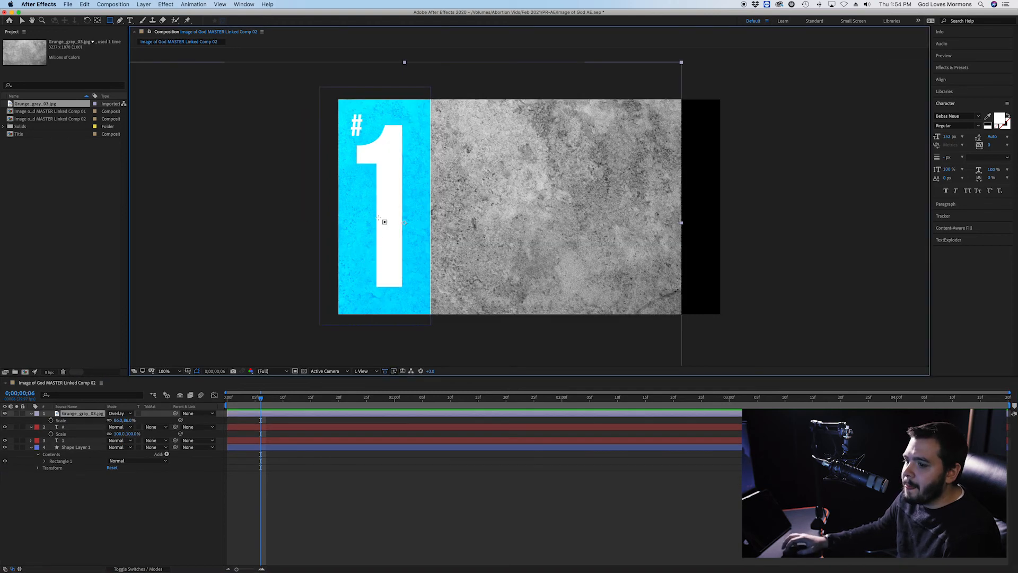
Try drawing a rectangle over the blue panel with no layer selected, and undo the resulting shape.
{"action": "left_click", "coordinate": [73, 424]}
{"action": "left_click", "coordinate": [75, 414]}
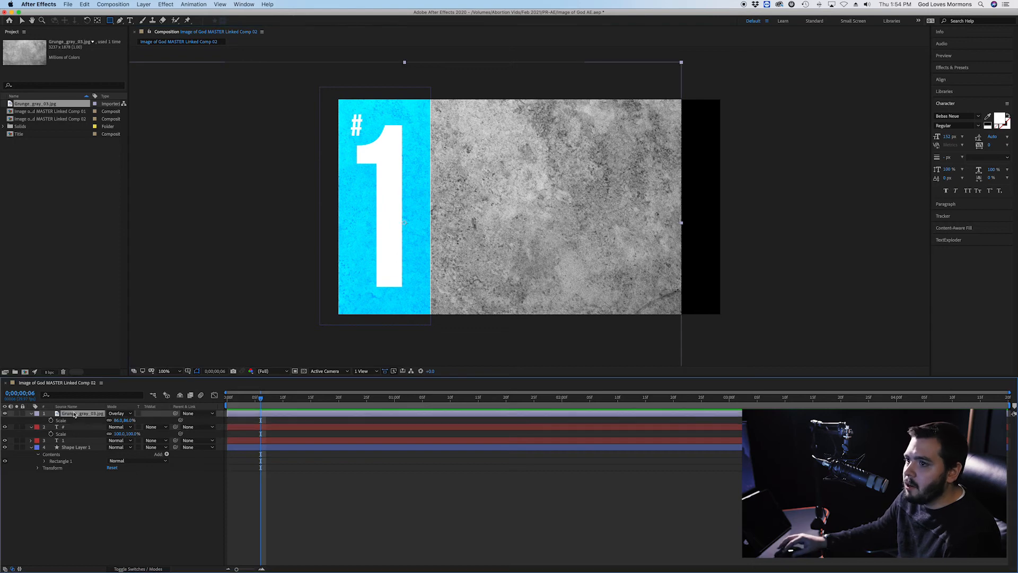
{"action": "key", "text": "v"}
{"action": "left_click", "coordinate": [110, 20]}
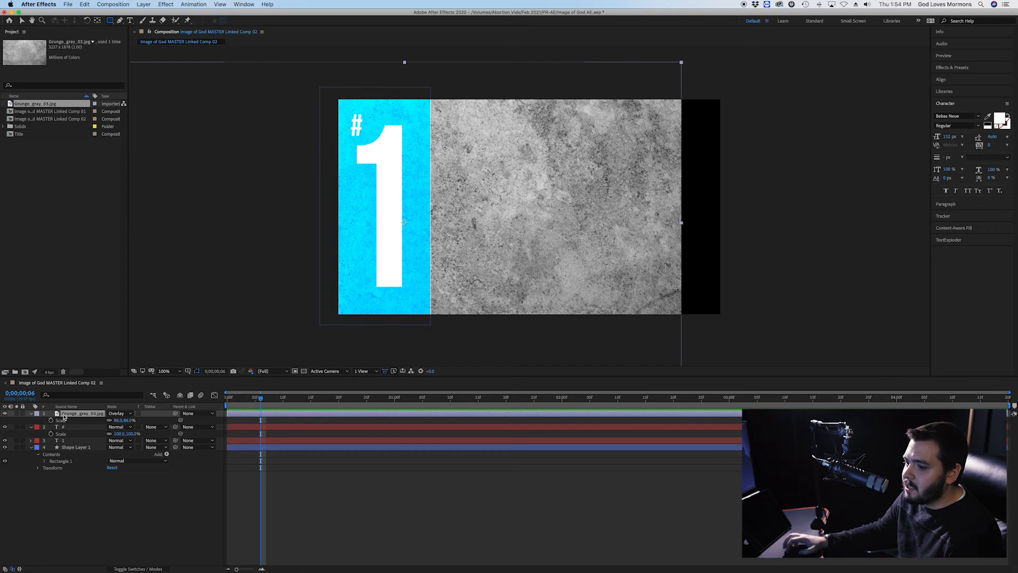
{"action": "left_click", "coordinate": [106, 523]}
{"action": "left_click_drag", "start_coordinate": [239, 103], "coordinate": [430, 275]}
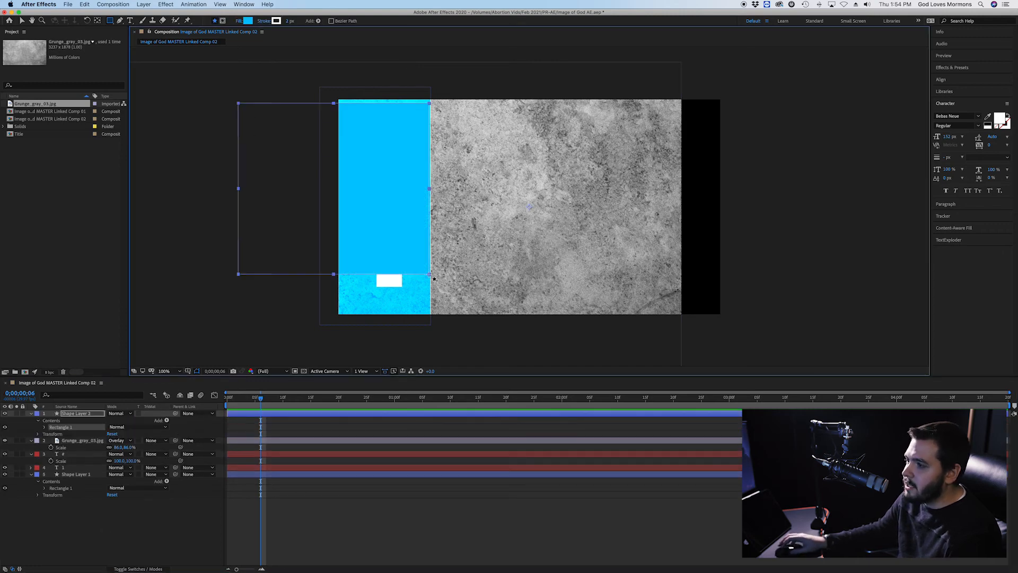
{"action": "key", "text": "super+z"}
Mask the Grunge_gray_03.jpg layer with a rectangle that covers only the blue side panel.
{"action": "left_click", "coordinate": [83, 414]}
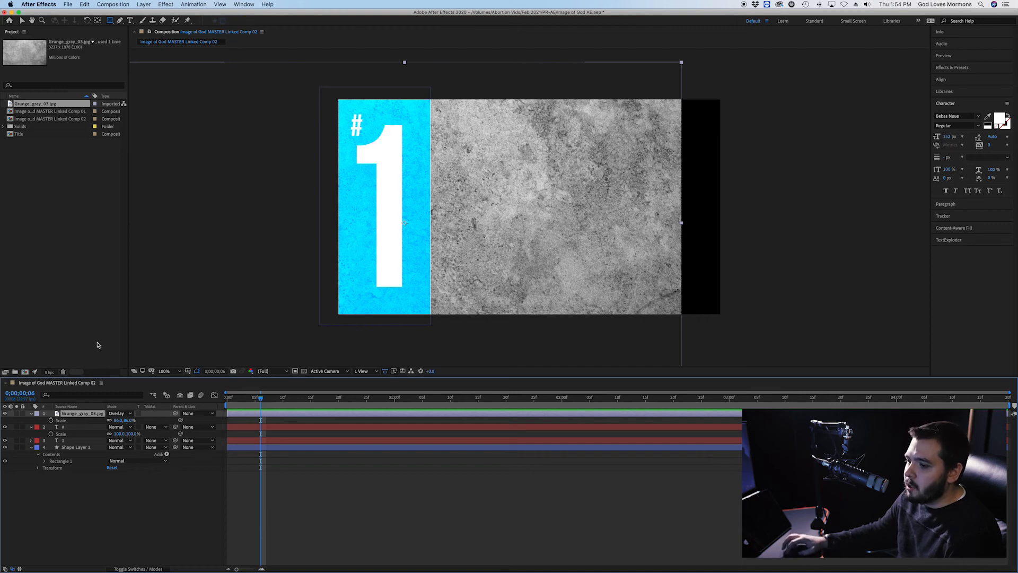
{"action": "left_click_drag", "start_coordinate": [300, 78], "coordinate": [431, 321]}
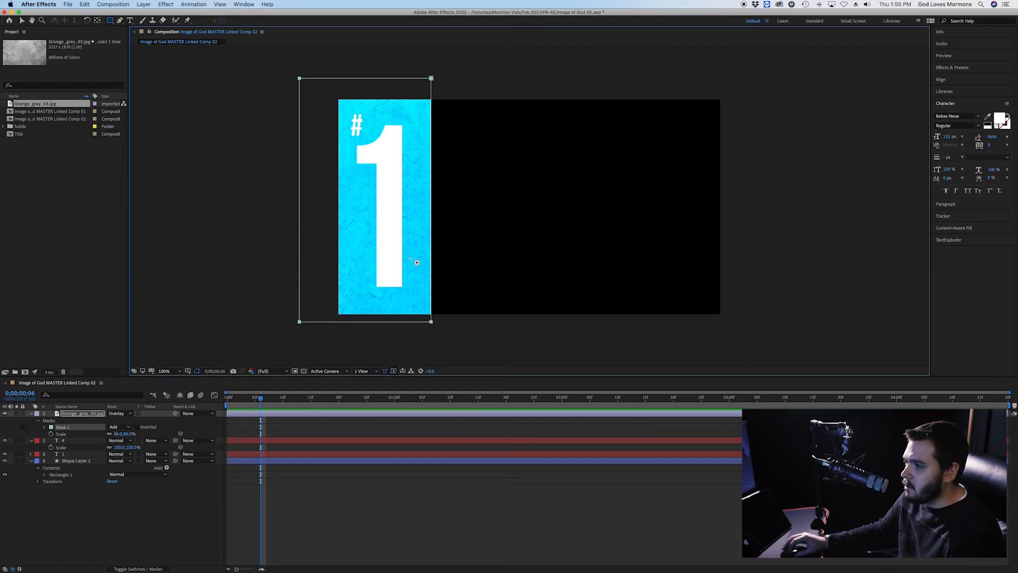
Examine the inner vertical edge of the textured blue panel up close.
{"action": "scroll", "coordinate": [430, 252], "scroll_direction": "up", "scroll_amount": 4}
{"action": "scroll", "coordinate": [429, 248], "scroll_direction": "up", "scroll_amount": 2}
{"action": "scroll", "coordinate": [430, 248], "scroll_direction": "down", "scroll_amount": 5}
{"action": "scroll", "coordinate": [429, 243], "scroll_direction": "up", "scroll_amount": 3}
{"action": "scroll", "coordinate": [431, 244], "scroll_direction": "up", "scroll_amount": 1}
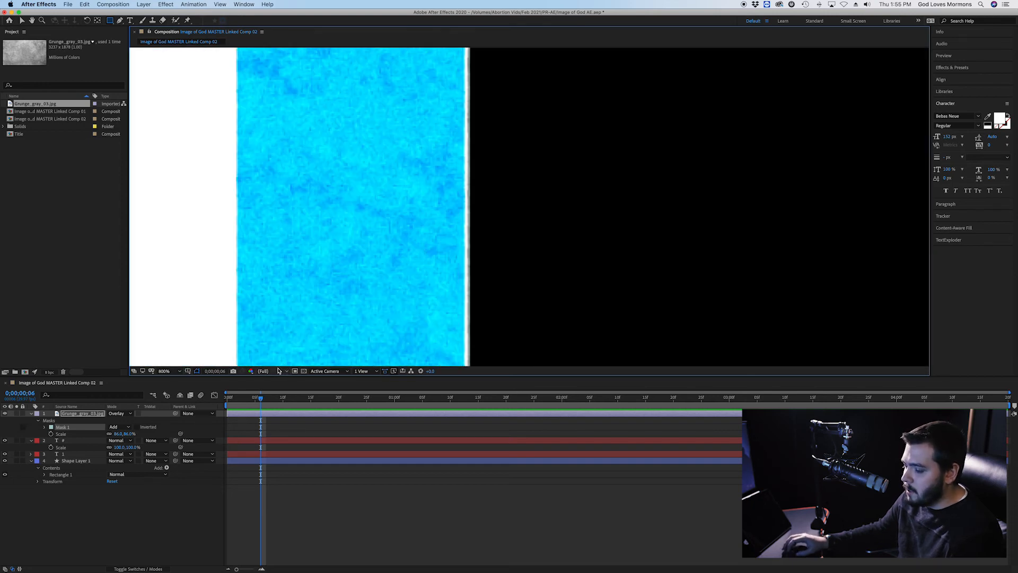
{"action": "key", "text": "v"}
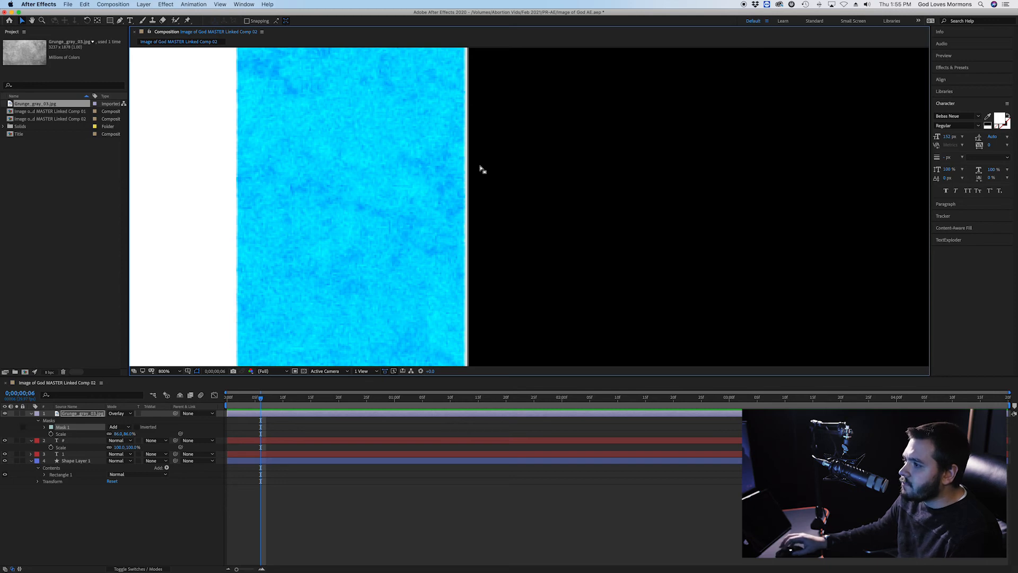
{"action": "scroll", "coordinate": [479, 168], "scroll_direction": "up", "scroll_amount": 1}
{"action": "scroll", "coordinate": [455, 166], "scroll_direction": "down", "scroll_amount": 8}
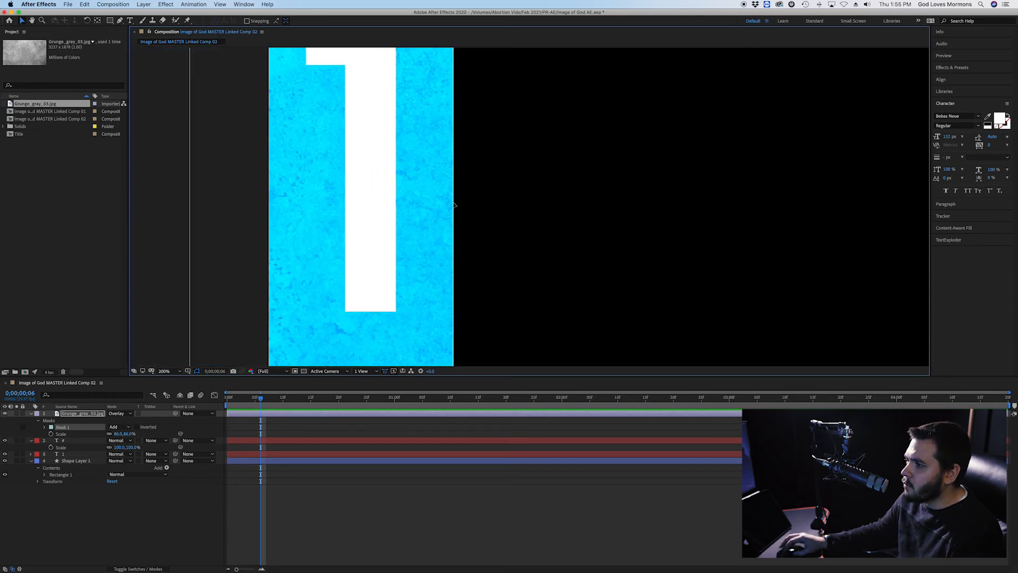
{"action": "scroll", "coordinate": [455, 205], "scroll_direction": "up", "scroll_amount": 2}
Select the blue rectangle's shape layer and check its stroke colour without changing it.
{"action": "left_click", "coordinate": [70, 436]}
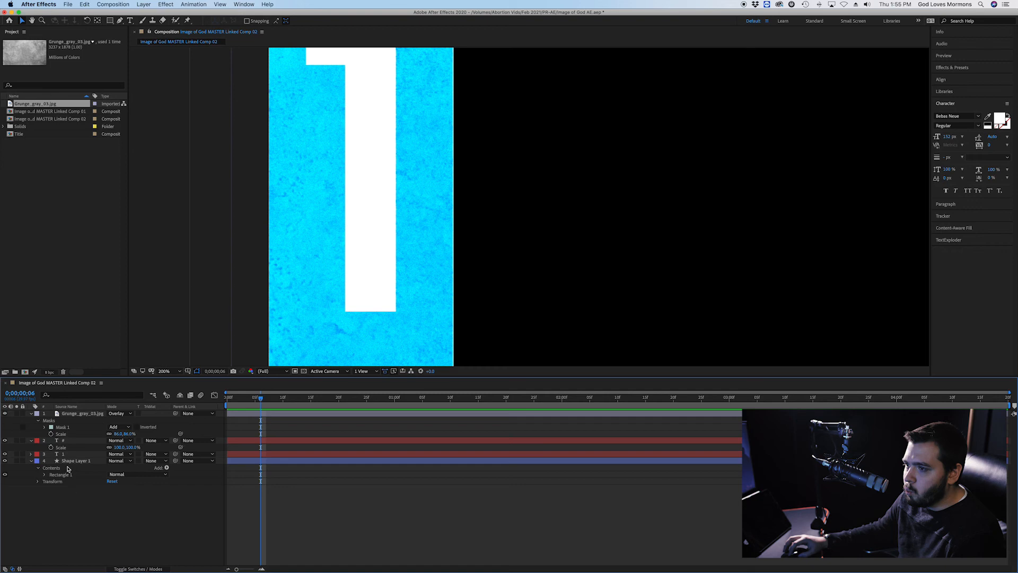
{"action": "left_click", "coordinate": [74, 461]}
{"action": "left_click", "coordinate": [341, 21]}
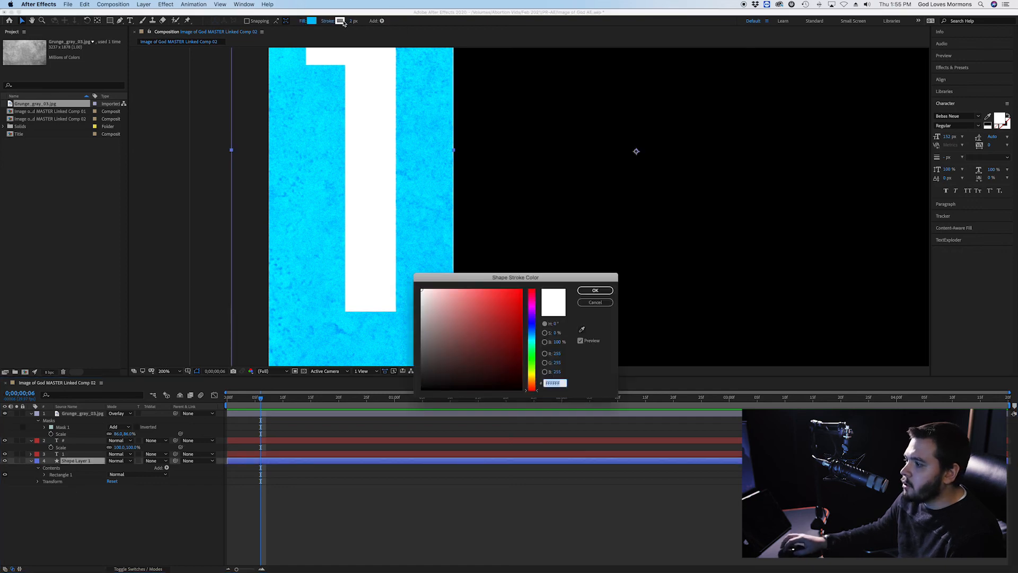
{"action": "left_click", "coordinate": [595, 302]}
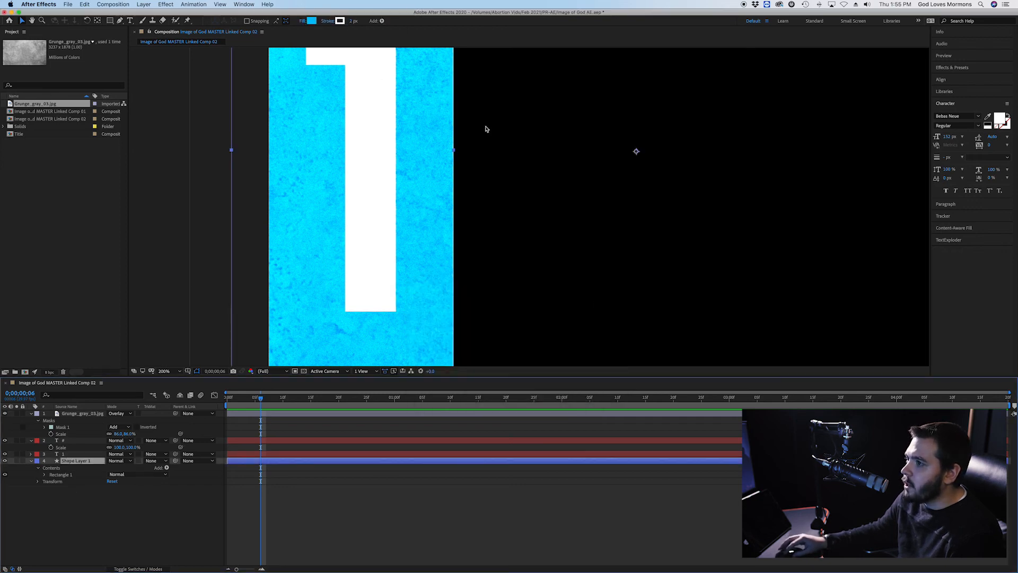
Set the blue side panel shape's stroke width to 0 px and deselect its layer.
{"action": "left_click", "coordinate": [353, 21]}
{"action": "type", "text": "0"}
{"action": "key", "text": "Return"}
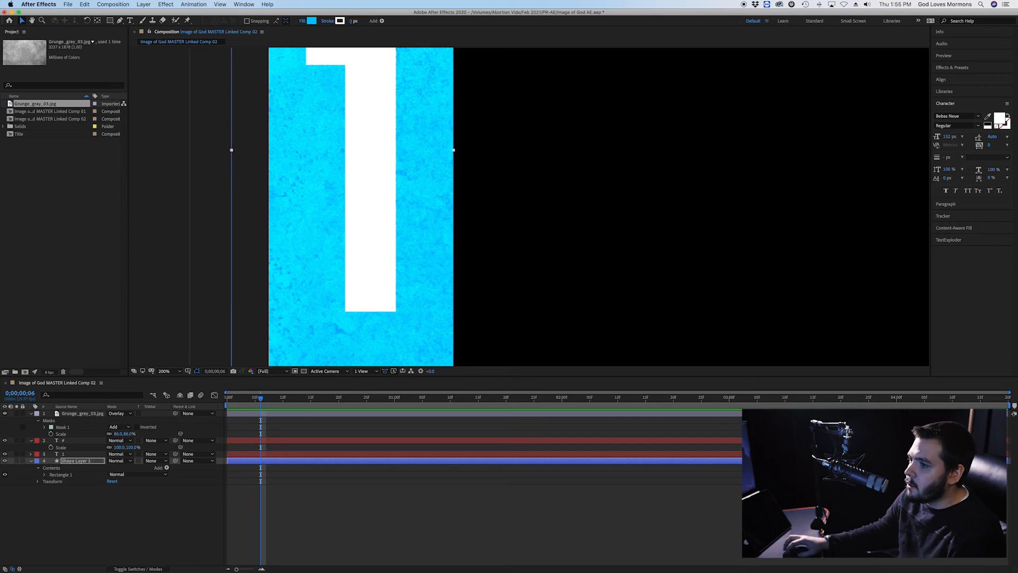
{"action": "left_click", "coordinate": [166, 176]}
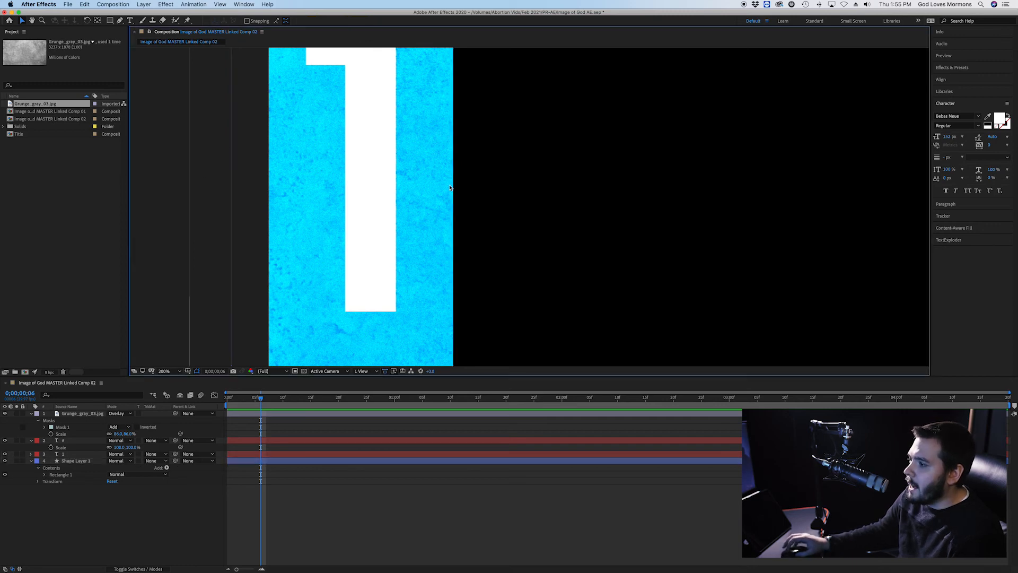
Nudge the Grunge_gray_03.jpg layer horizontally so its masked edge lines up with the blue panel's inner edge.
{"action": "scroll", "coordinate": [450, 187], "scroll_direction": "up", "scroll_amount": 2}
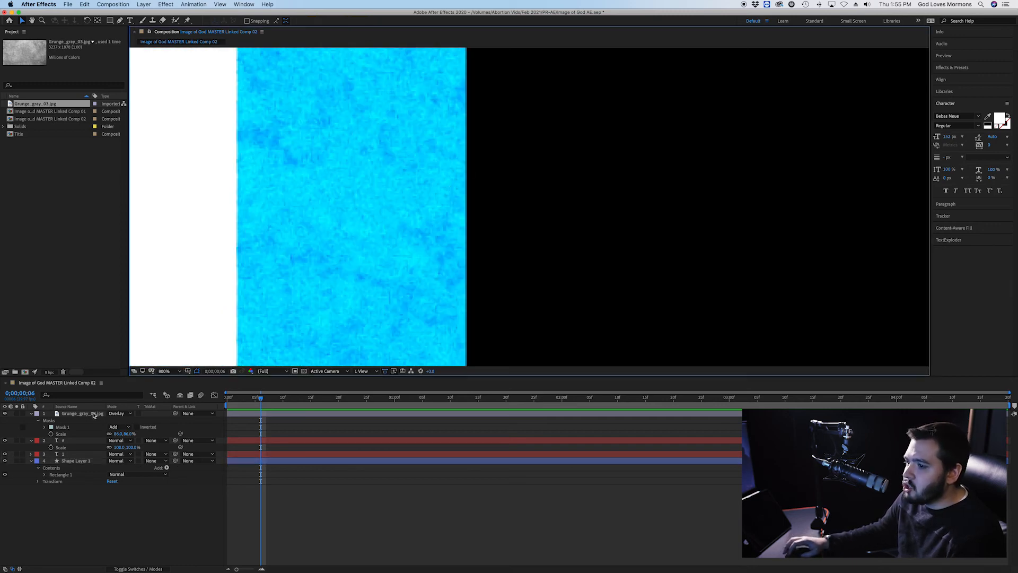
{"action": "left_click", "coordinate": [90, 415]}
{"action": "key", "text": "Right"}
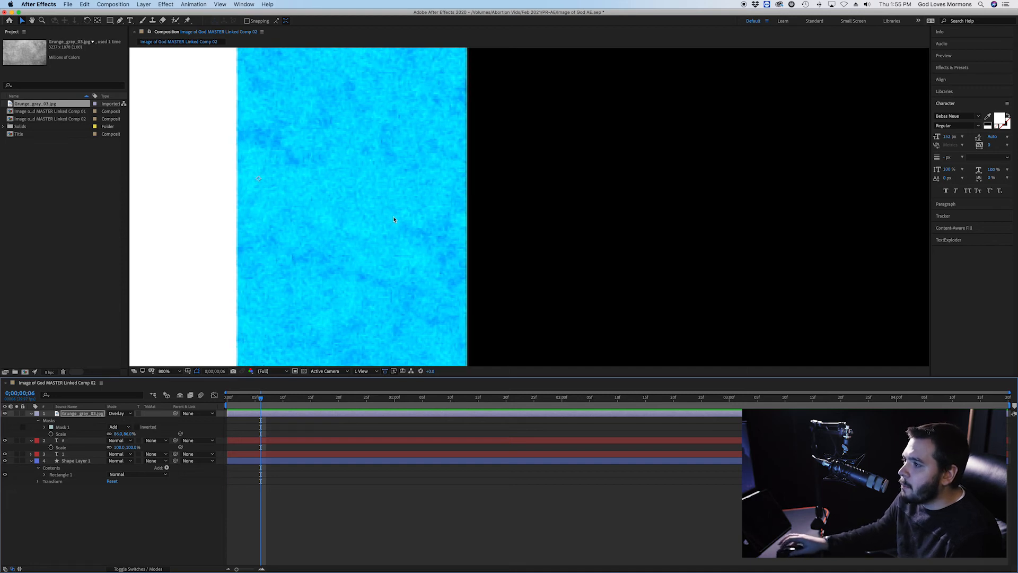
{"action": "left_click", "coordinate": [574, 206]}
{"action": "left_click", "coordinate": [72, 414]}
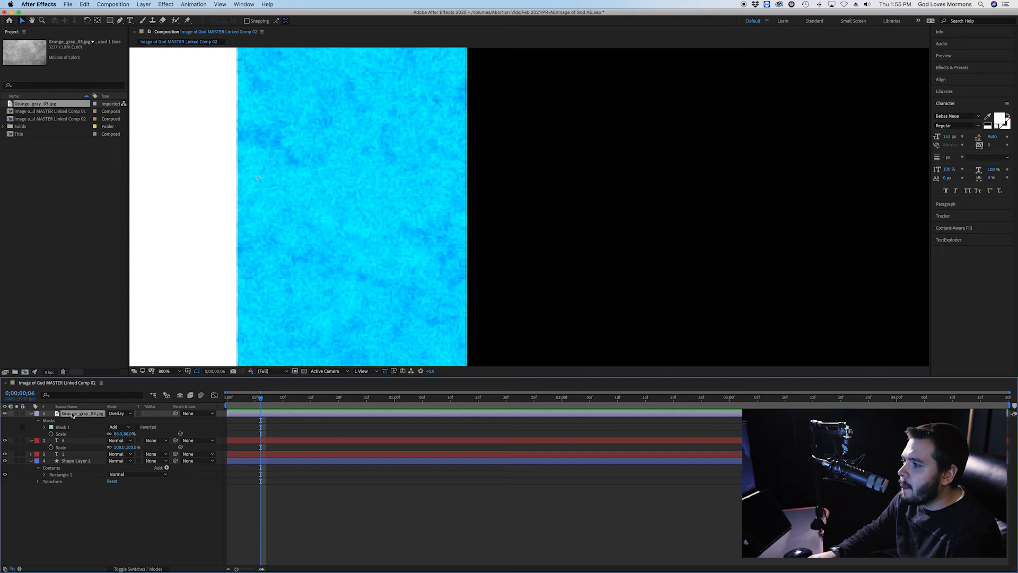
{"action": "key", "text": "Left"}
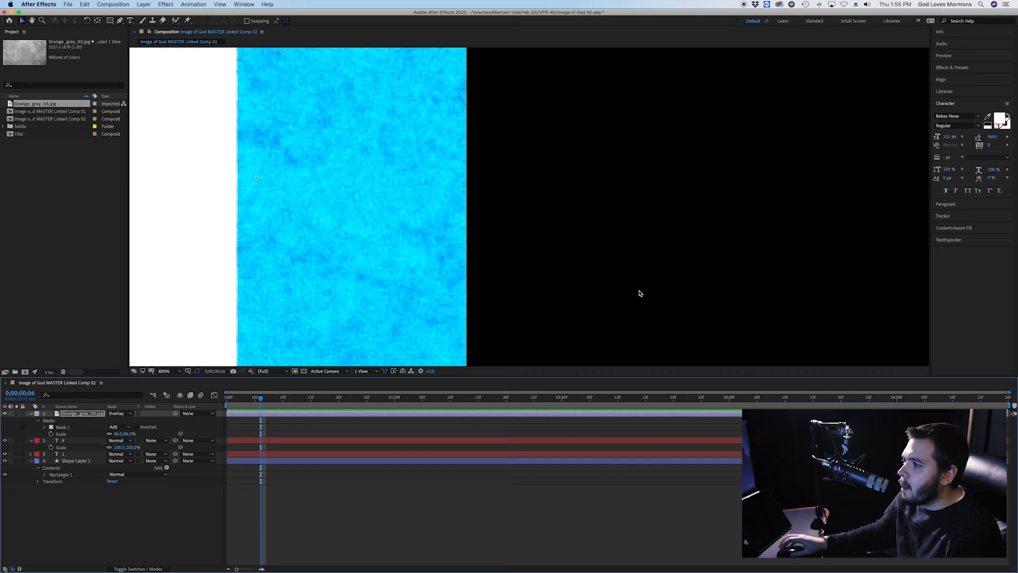
{"action": "left_click", "coordinate": [641, 272]}
{"action": "left_click", "coordinate": [92, 416]}
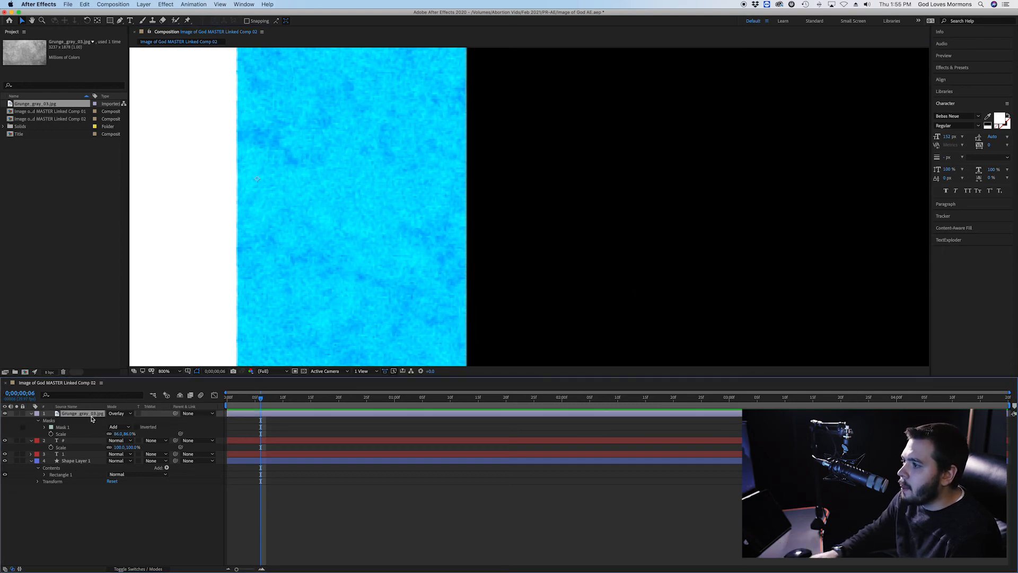
{"action": "key", "text": "Right"}
{"action": "left_click", "coordinate": [625, 316]}
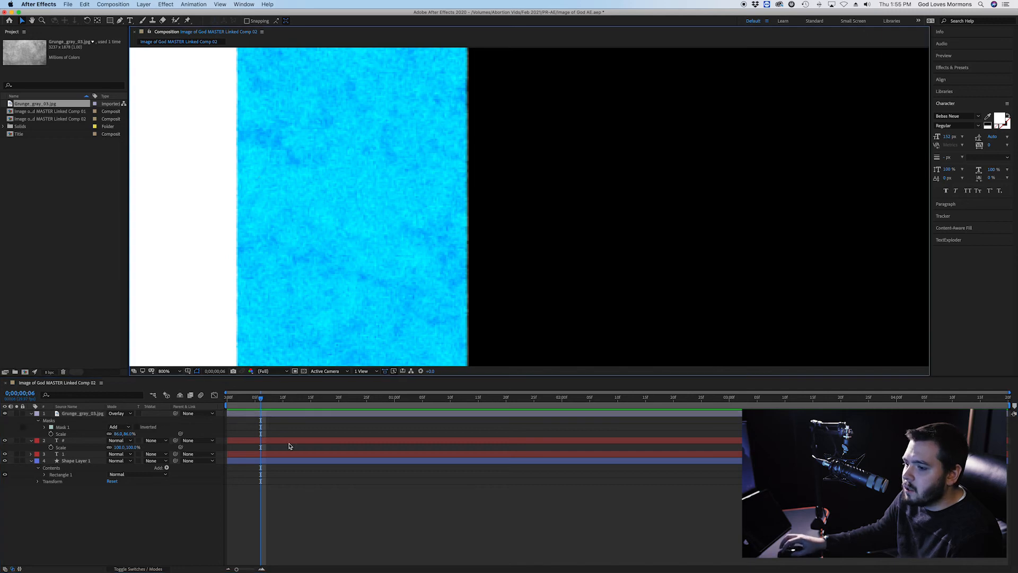
{"action": "left_click", "coordinate": [74, 417]}
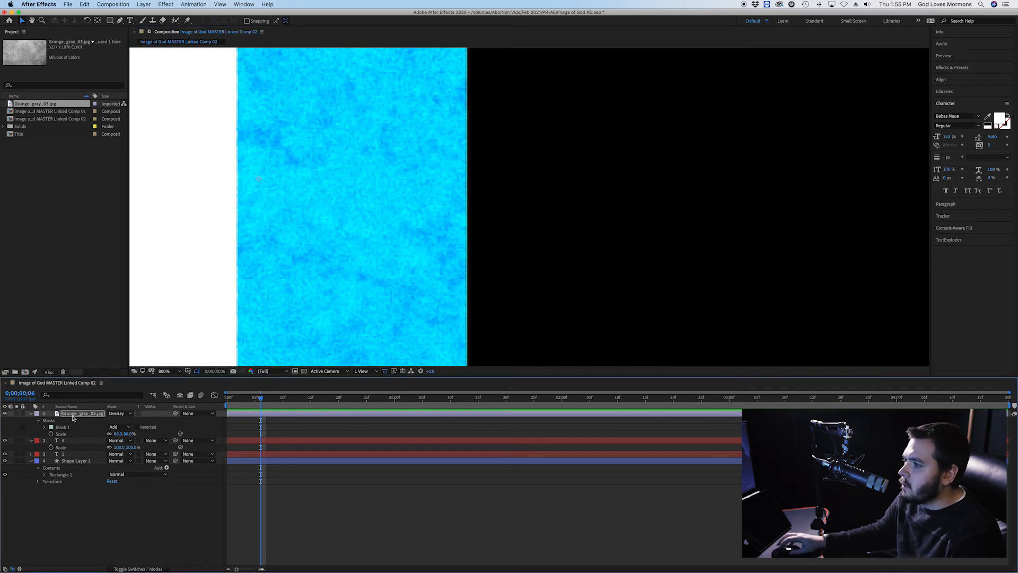
{"action": "left_click", "coordinate": [556, 248]}
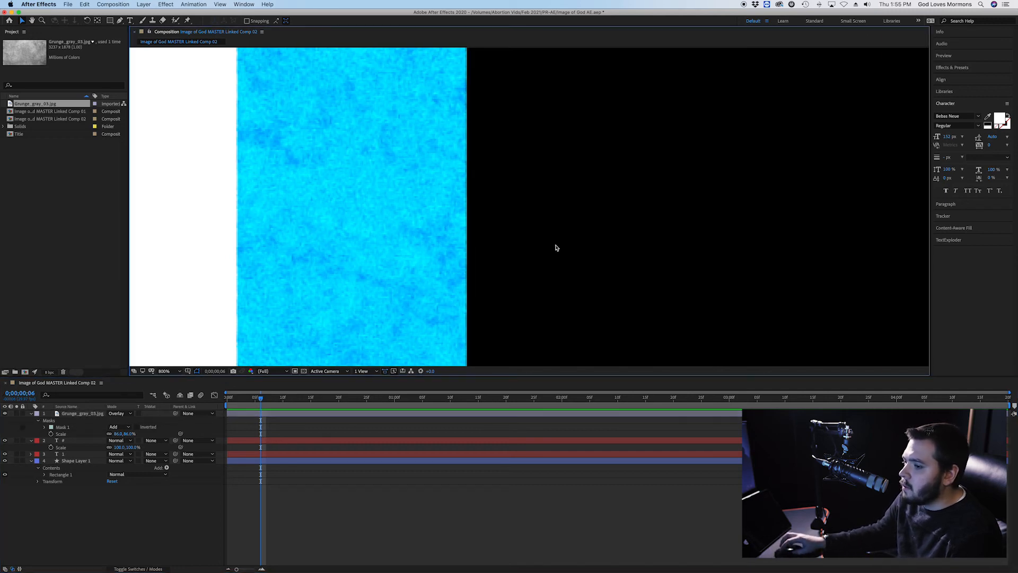
{"action": "left_click", "coordinate": [83, 417]}
{"action": "left_click", "coordinate": [521, 294]}
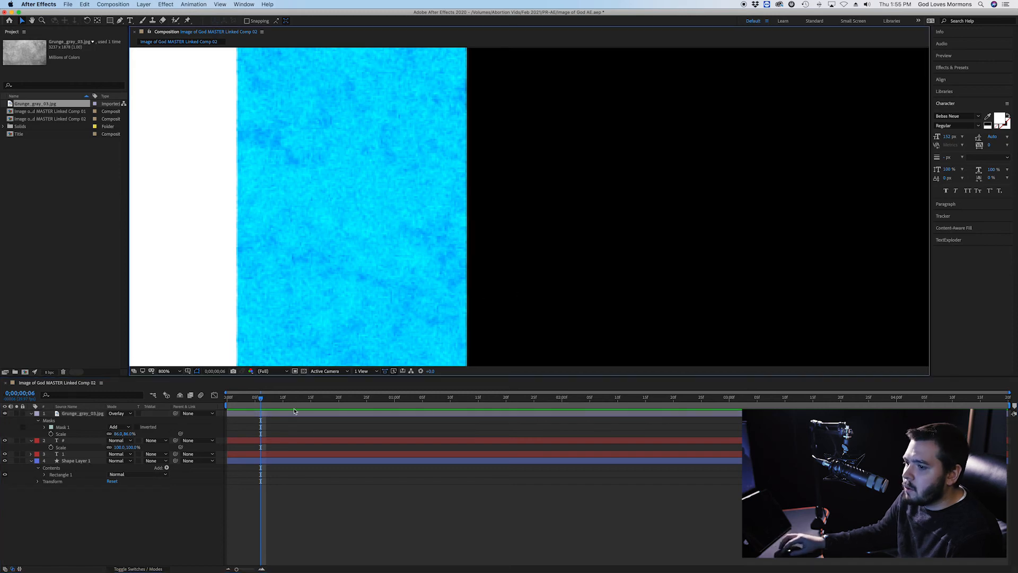
{"action": "left_click", "coordinate": [92, 414]}
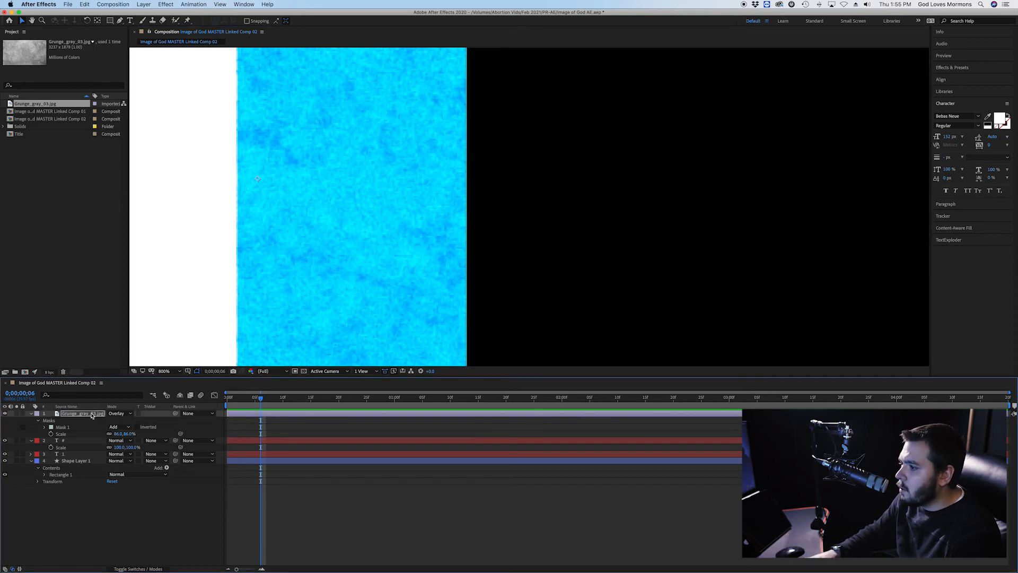
{"action": "left_click", "coordinate": [657, 302]}
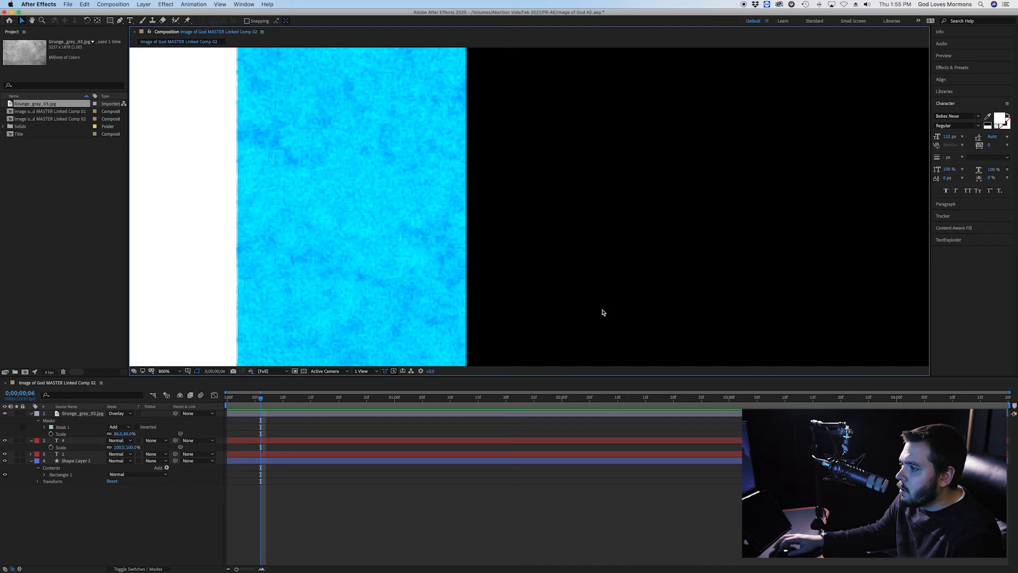
{"action": "scroll", "coordinate": [466, 293], "scroll_direction": "up", "scroll_amount": 1}
{"action": "left_click", "coordinate": [88, 415]}
{"action": "left_click", "coordinate": [673, 243]}
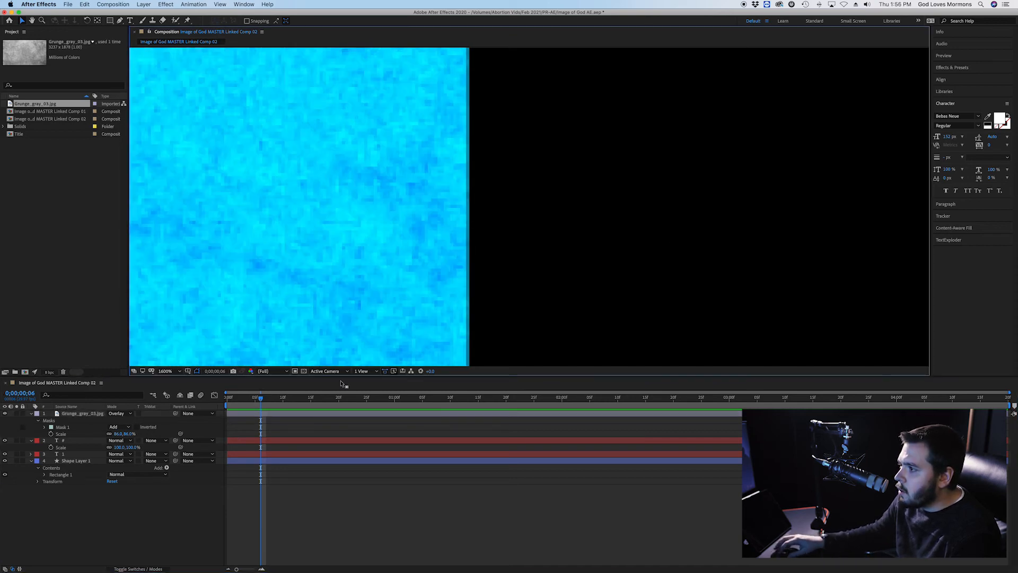
Lower the Grunge_gray_03.jpg layer's opacity to about 46% to soften the texture on the blue panel.
{"action": "scroll", "coordinate": [537, 234], "scroll_direction": "down", "scroll_amount": 1}
{"action": "scroll", "coordinate": [536, 234], "scroll_direction": "down", "scroll_amount": 5}
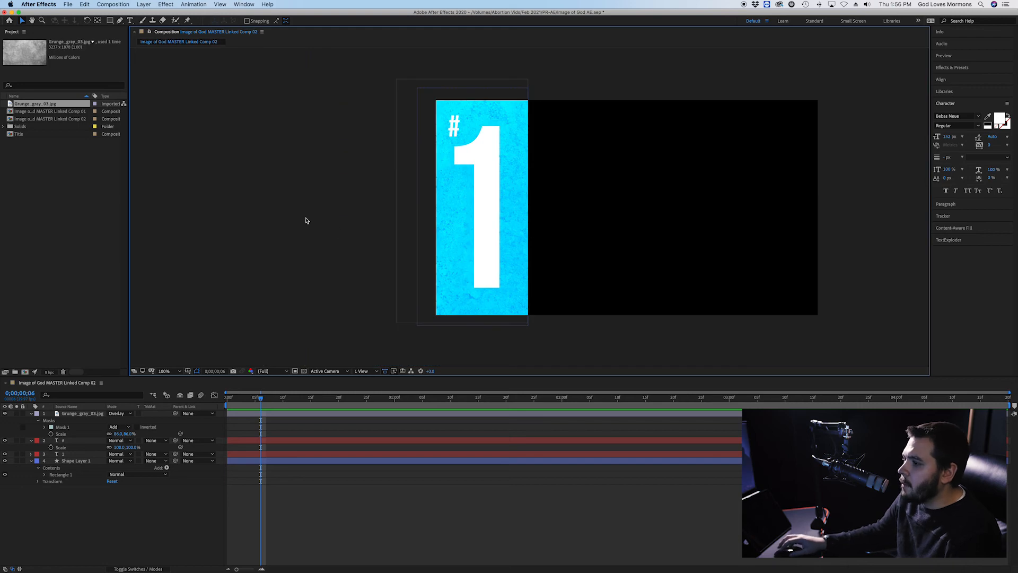
{"action": "scroll", "coordinate": [510, 181], "scroll_direction": "up", "scroll_amount": 1}
{"action": "scroll", "coordinate": [510, 182], "scroll_direction": "down", "scroll_amount": 1}
{"action": "left_click_drag", "start_coordinate": [591, 198], "coordinate": [519, 194]}
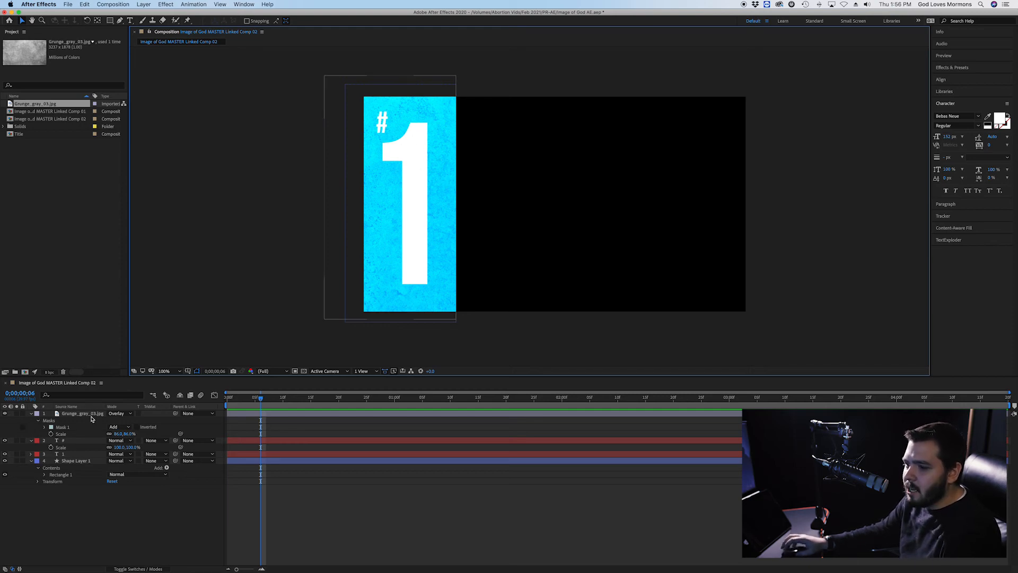
{"action": "left_click", "coordinate": [81, 415]}
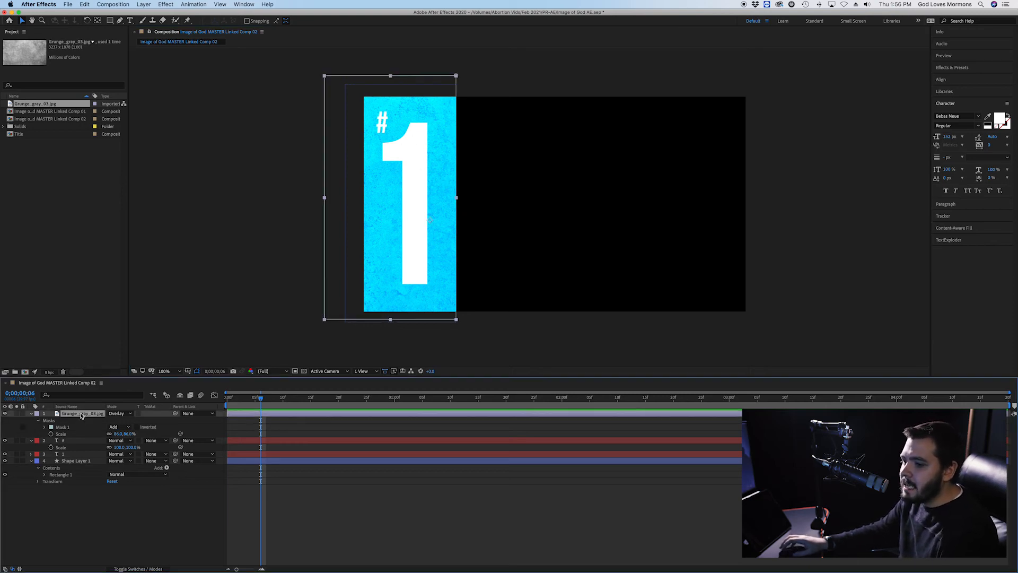
{"action": "key", "text": "t"}
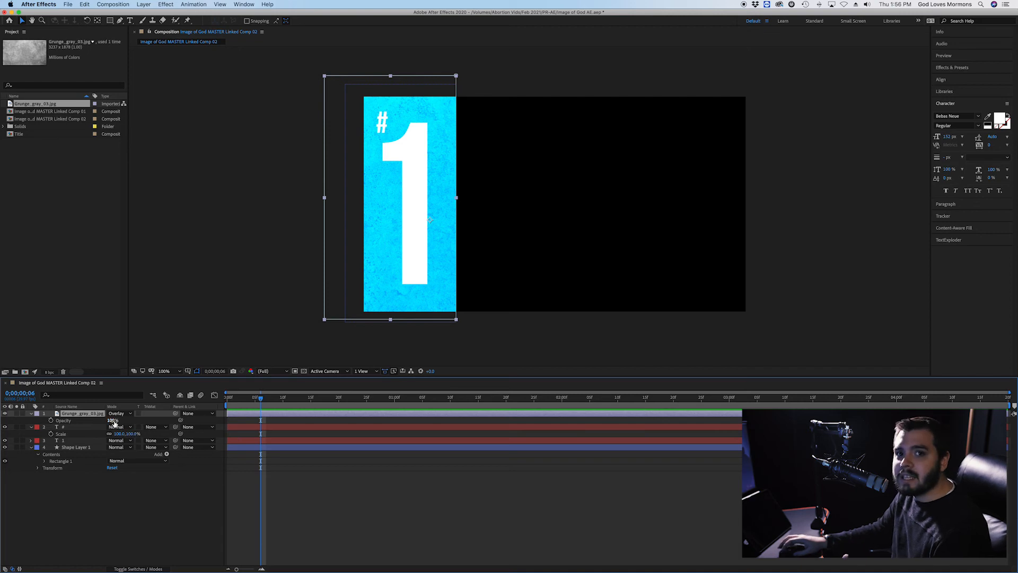
{"action": "left_click_drag", "start_coordinate": [113, 422], "coordinate": [105, 422]}
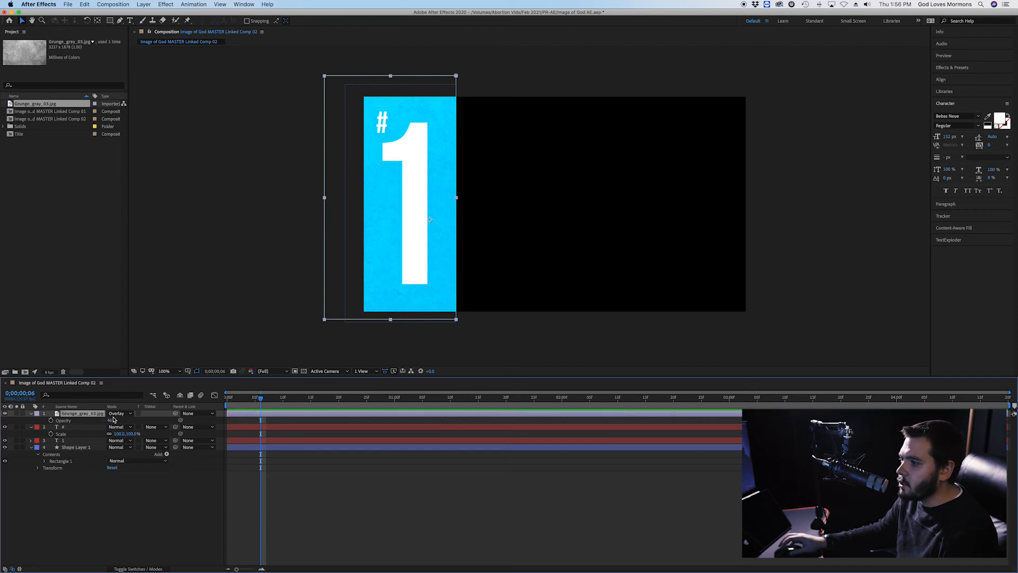
{"action": "left_click", "coordinate": [228, 286]}
{"action": "left_click", "coordinate": [391, 308]}
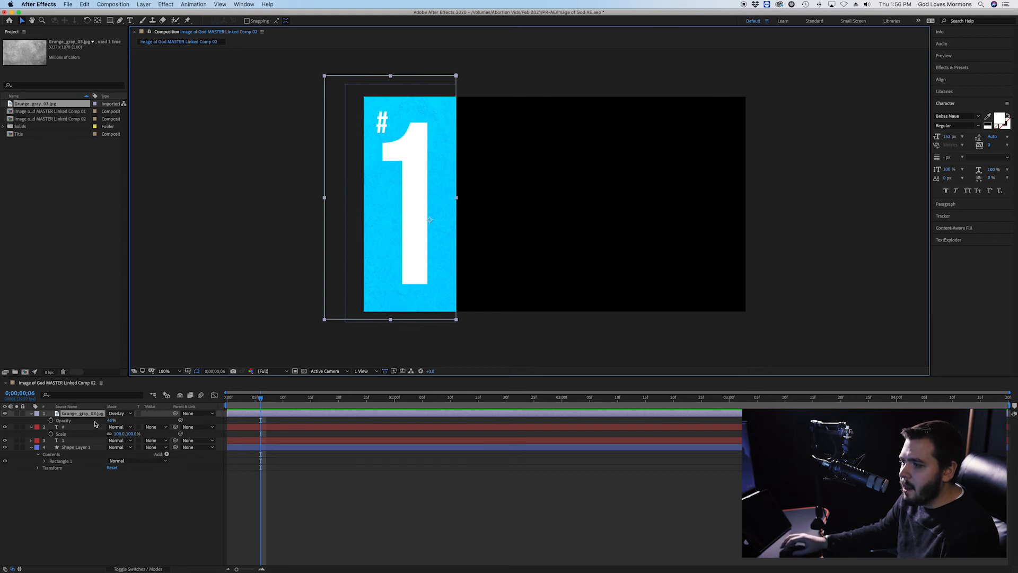
{"action": "left_click", "coordinate": [276, 260]}
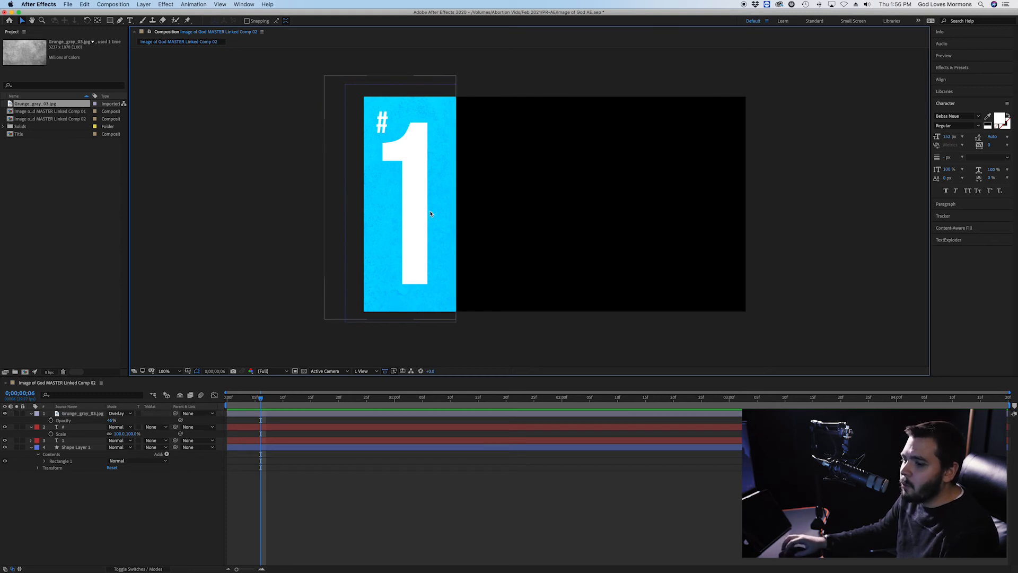
Find the Curves effect with the quick effect search and apply it to the Grunge_gray_03.jpg layer.
{"action": "left_click", "coordinate": [75, 414]}
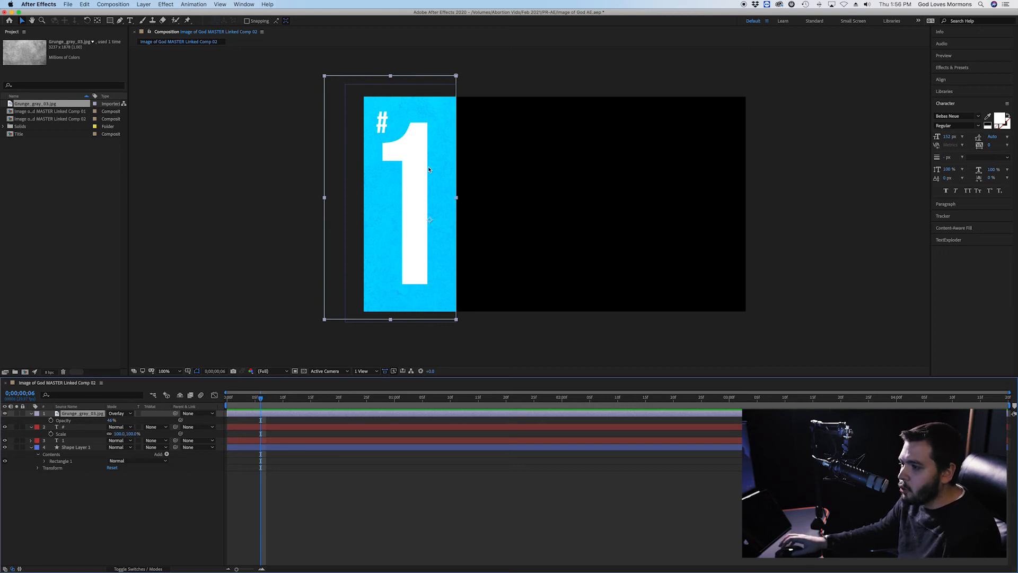
{"action": "key", "text": "ctrl+space"}
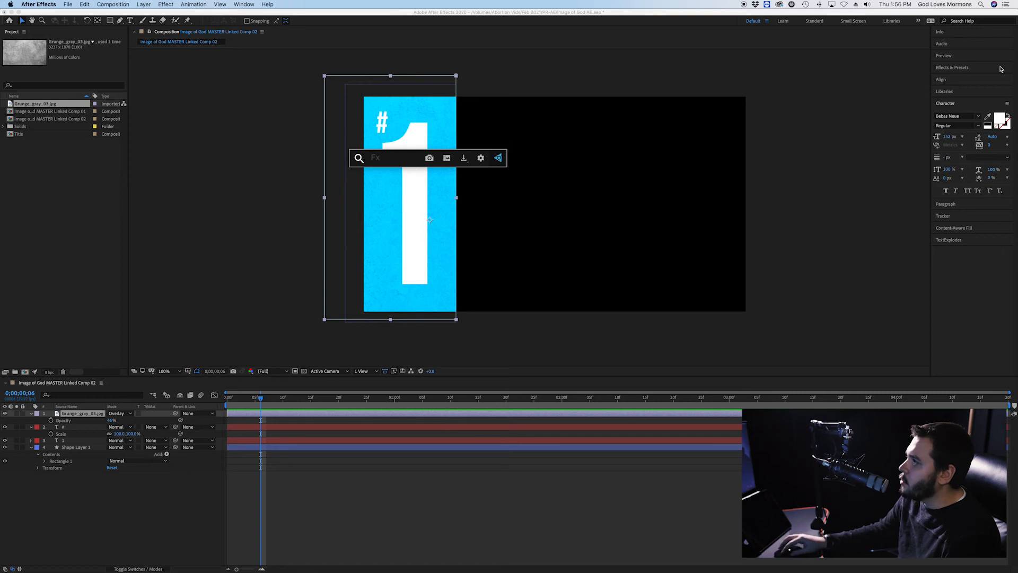
{"action": "left_click", "coordinate": [954, 68]}
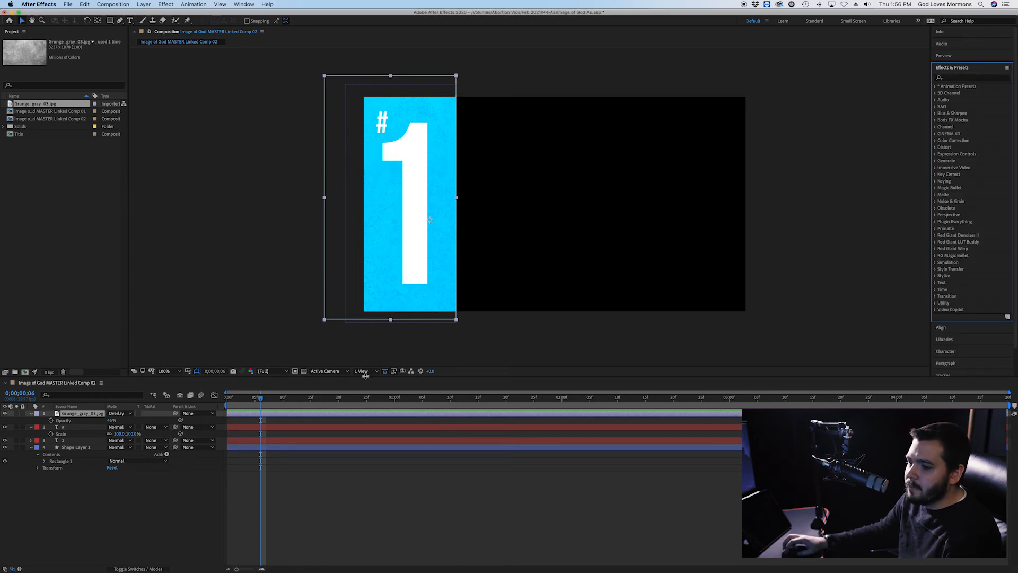
{"action": "left_click", "coordinate": [48, 544]}
{"action": "left_click", "coordinate": [82, 414]}
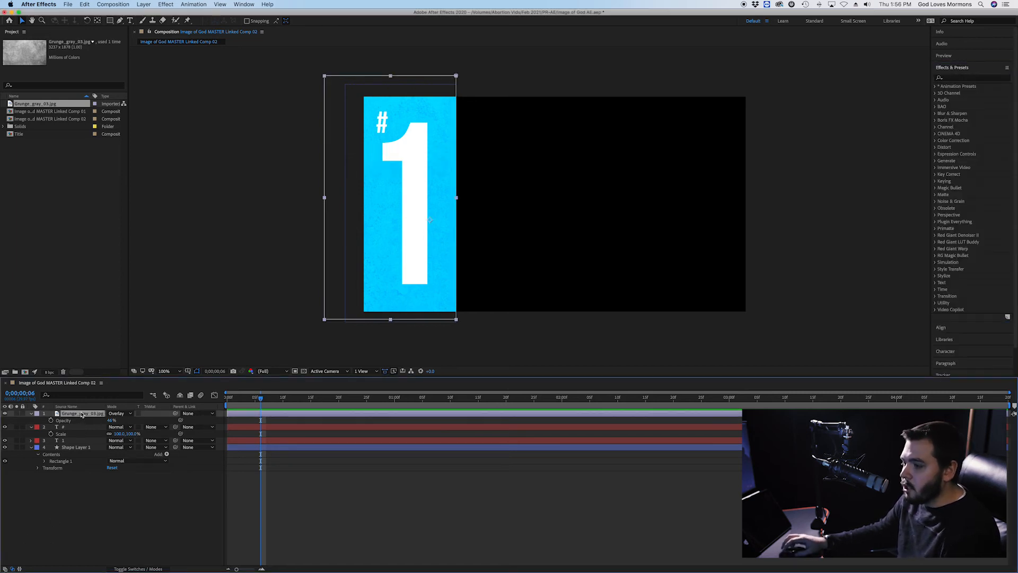
{"action": "key", "text": "ctrl+space"}
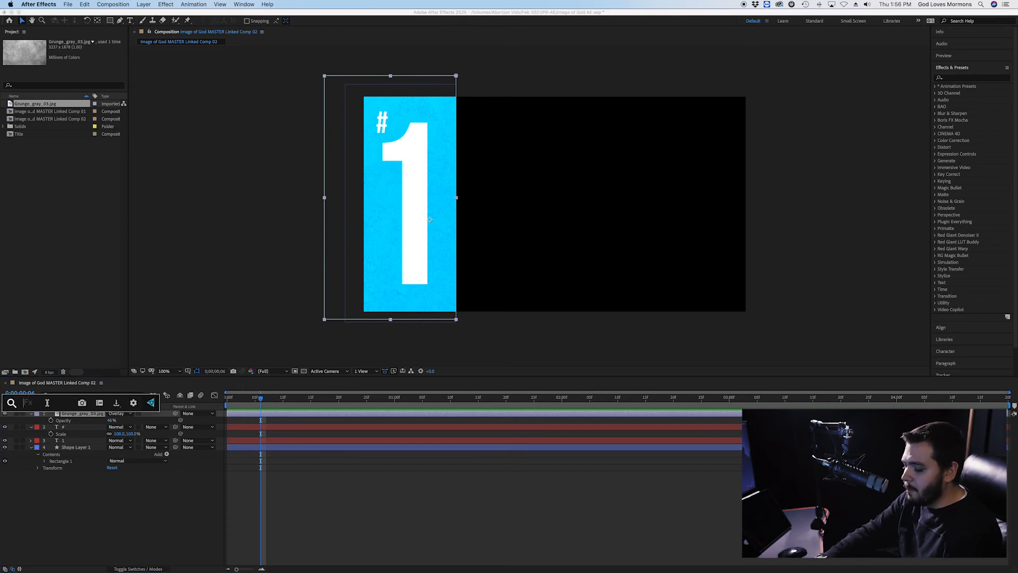
{"action": "type", "text": "cur"}
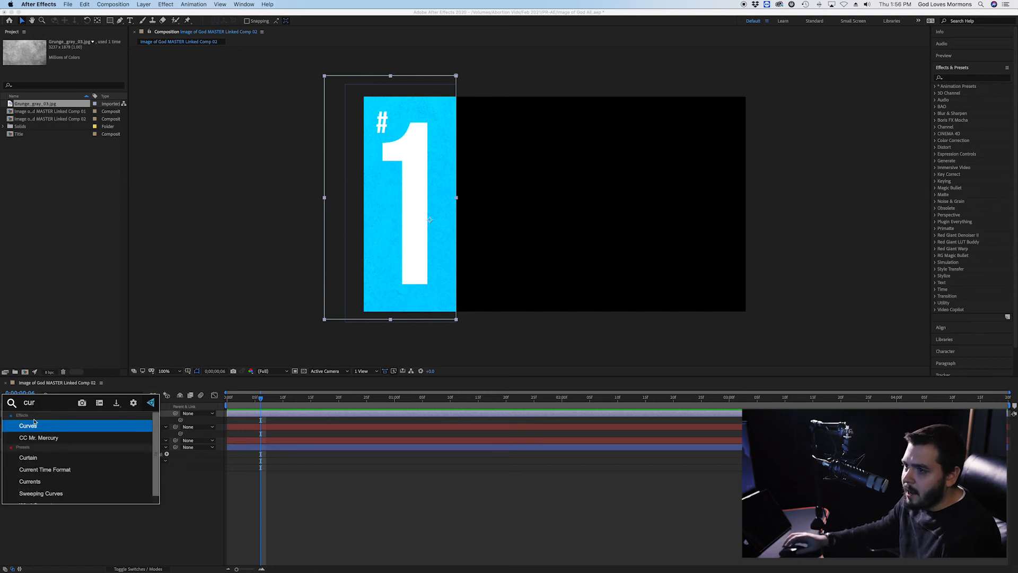
{"action": "left_click", "coordinate": [34, 424]}
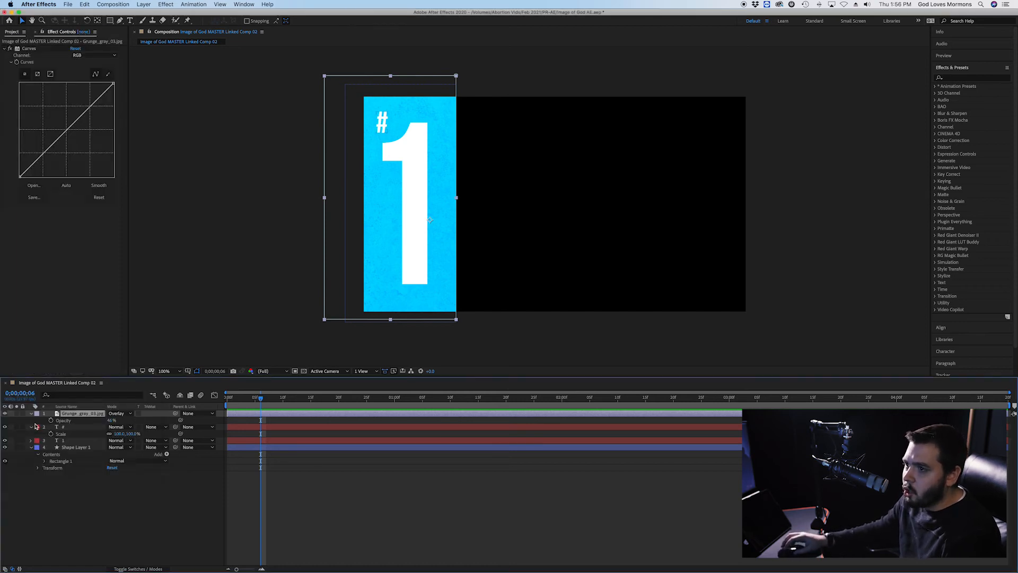
Bend the grunge layer's RGB curve into a contrast-boosting S-shape and lower the layer's opacity to about 33%.
{"action": "mouse_move", "coordinate": [111, 84]}
{"action": "left_mouse_down"}
{"action": "mouse_move", "coordinate": [85, 83]}
{"action": "mouse_move", "coordinate": [109, 87]}
{"action": "mouse_move", "coordinate": [118, 138]}
{"action": "mouse_move", "coordinate": [113, 84]}
{"action": "left_mouse_up"}
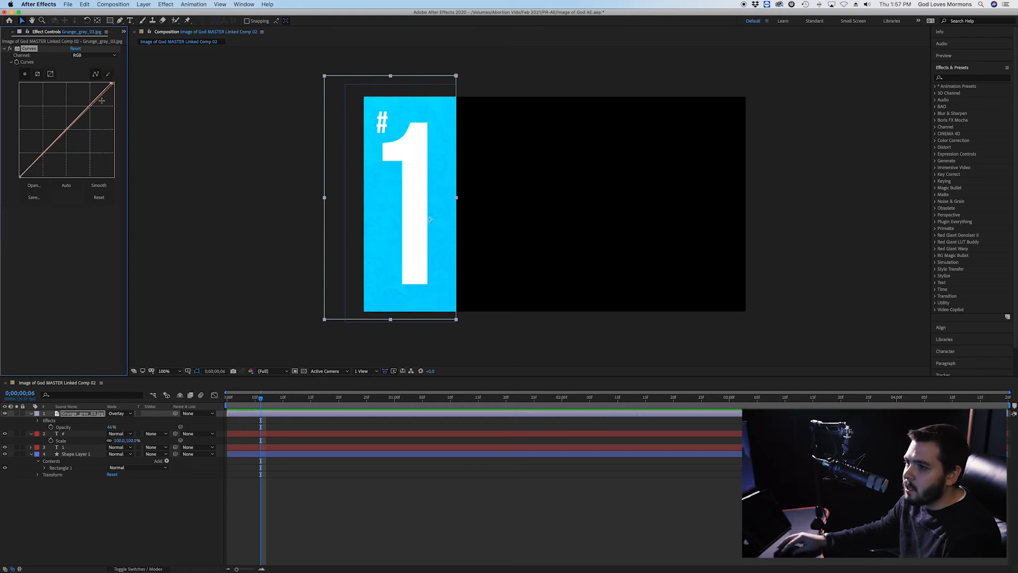
{"action": "mouse_move", "coordinate": [88, 107]}
{"action": "left_mouse_down"}
{"action": "mouse_move", "coordinate": [95, 101]}
{"action": "mouse_move", "coordinate": [99, 128]}
{"action": "mouse_move", "coordinate": [94, 109]}
{"action": "left_mouse_up"}
{"action": "left_click_drag", "start_coordinate": [65, 138], "coordinate": [72, 147]}
{"action": "left_click_drag", "start_coordinate": [91, 109], "coordinate": [84, 103]}
{"action": "left_click_drag", "start_coordinate": [74, 149], "coordinate": [57, 150]}
{"action": "left_click_drag", "start_coordinate": [83, 101], "coordinate": [92, 96]}
{"action": "left_click_drag", "start_coordinate": [111, 427], "coordinate": [105, 427]}
{"action": "left_click", "coordinate": [10, 49]}
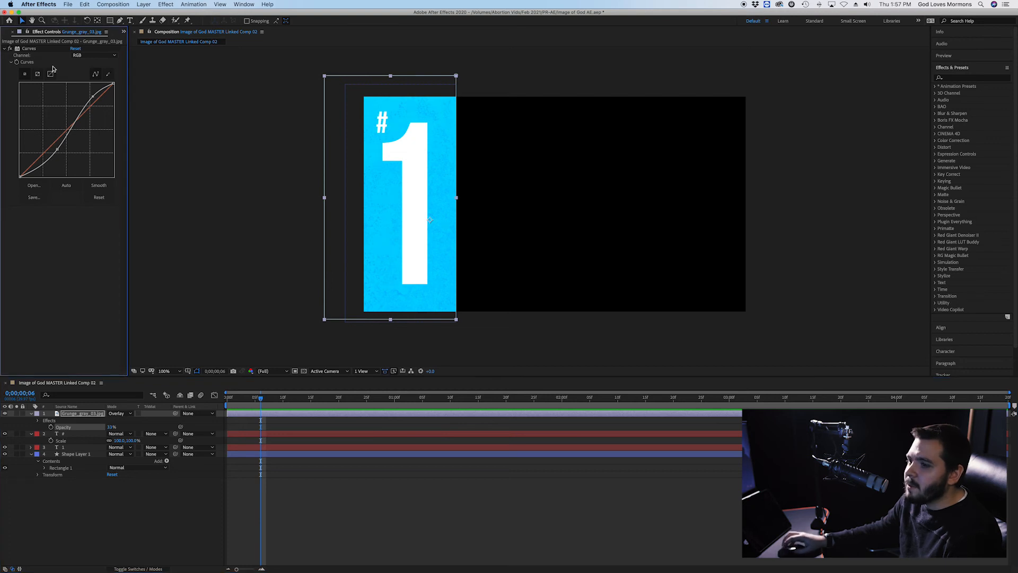
Deepen the grunge layer's shadows by shifting the curve's black point inward, refine the highlights, and save the project.
{"action": "left_click_drag", "start_coordinate": [20, 177], "coordinate": [58, 151]}
{"action": "left_click_drag", "start_coordinate": [92, 101], "coordinate": [90, 98]}
{"action": "left_click", "coordinate": [277, 237]}
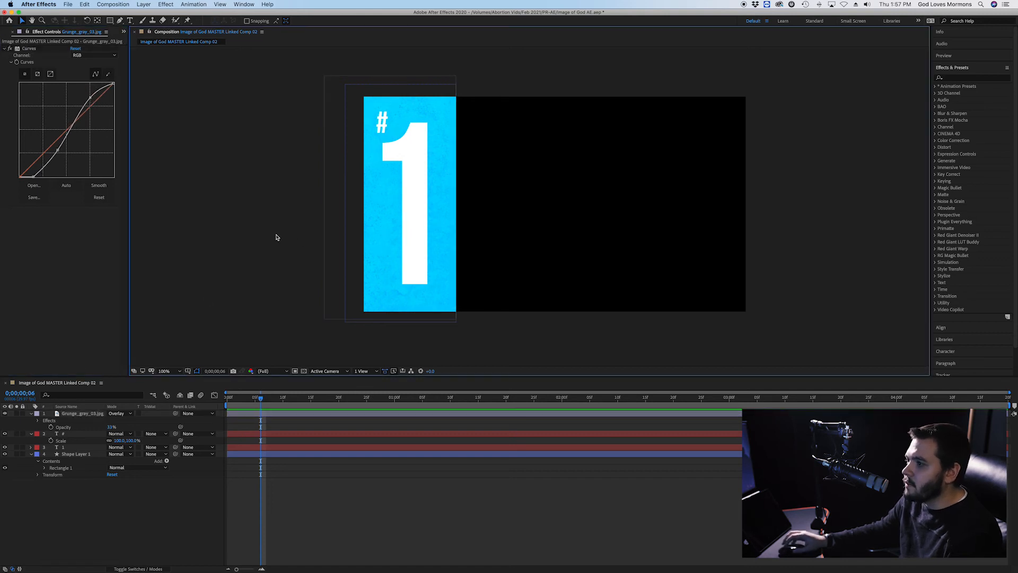
{"action": "key", "text": "super+s"}
{"action": "scroll", "coordinate": [393, 219], "scroll_direction": "up", "scroll_amount": 2}
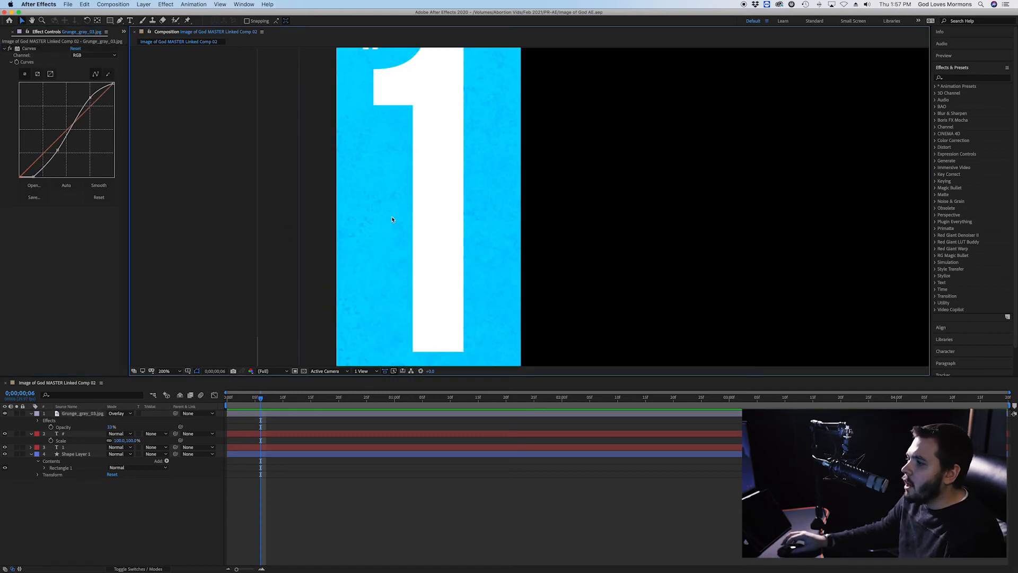
{"action": "scroll", "coordinate": [393, 219], "scroll_direction": "down", "scroll_amount": 1}
{"action": "left_click", "coordinate": [416, 179]}
{"action": "left_click", "coordinate": [182, 239]}
{"action": "left_click", "coordinate": [62, 448]}
{"action": "left_click", "coordinate": [68, 435], "text": "shift"}
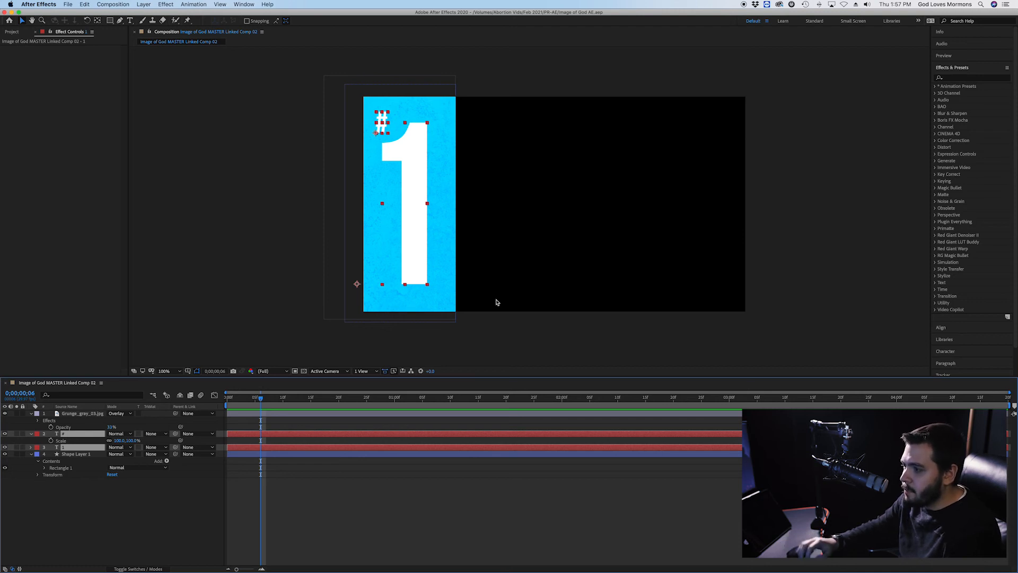
{"action": "key", "text": "ctrl+space"}
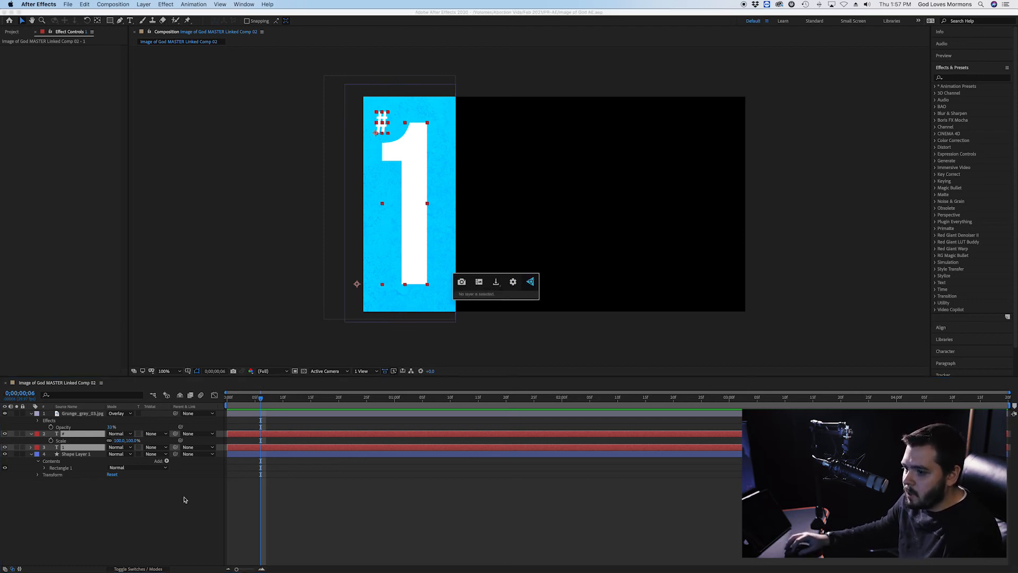
{"action": "left_click", "coordinate": [133, 542]}
Find the Drop Shadow effect with the quick effect search and apply it to the "1" text layer.
{"action": "left_click", "coordinate": [68, 450]}
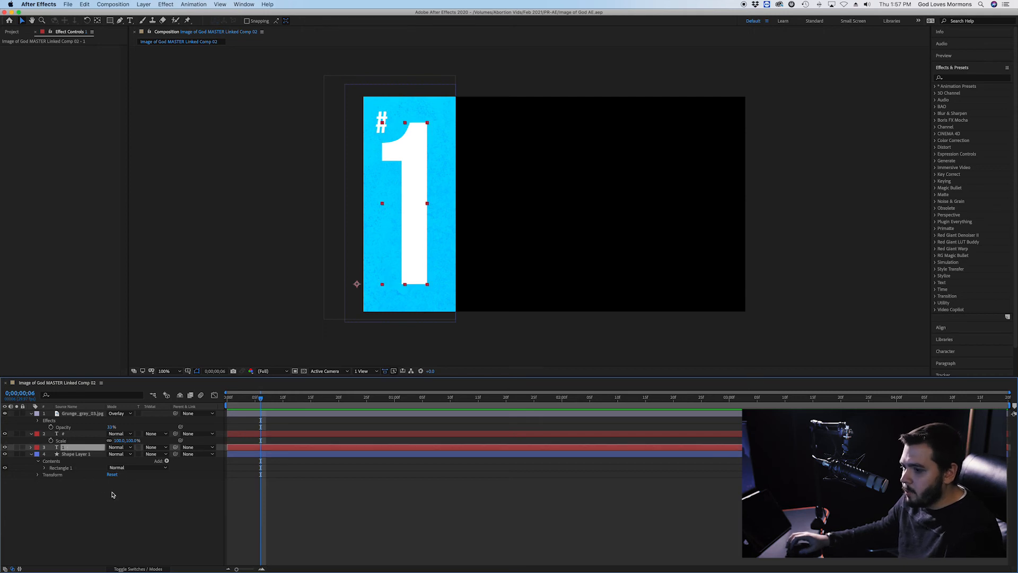
{"action": "key", "text": "ctrl+space"}
{"action": "type", "text": "drop"}
{"action": "key", "text": "Return"}
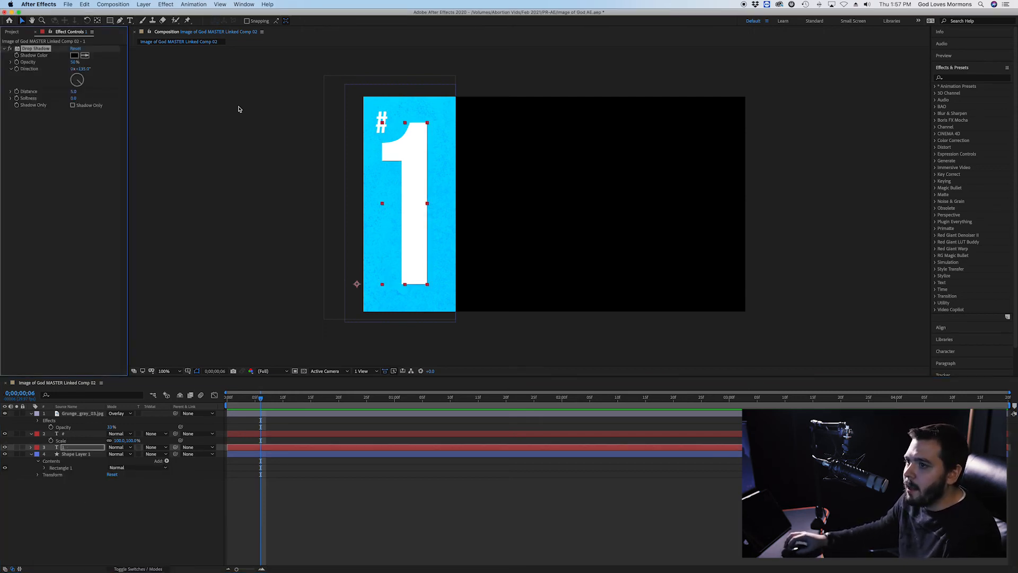
Set the "1" layer's shadow opacity to 100% and distance to 7, and increase the softness to blur its edges.
{"action": "left_click_drag", "start_coordinate": [73, 64], "coordinate": [98, 65]}
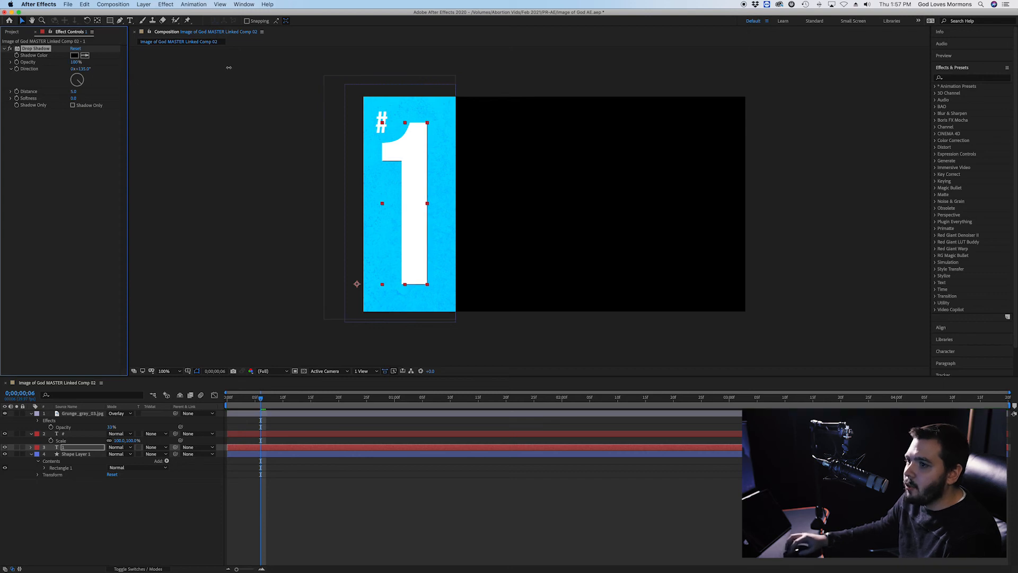
{"action": "left_click", "coordinate": [74, 91]}
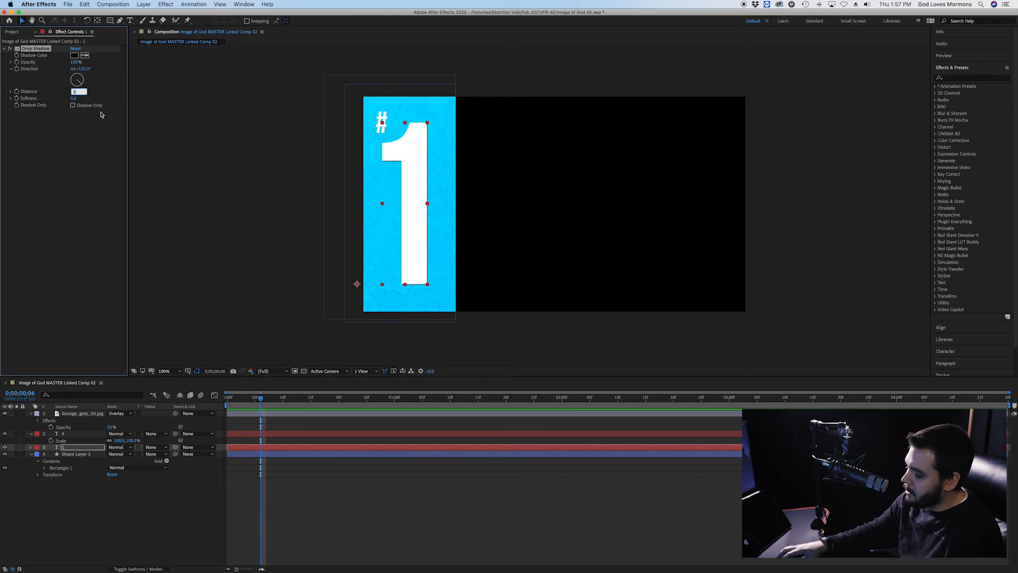
{"action": "type", "text": "7"}
{"action": "key", "text": "Return"}
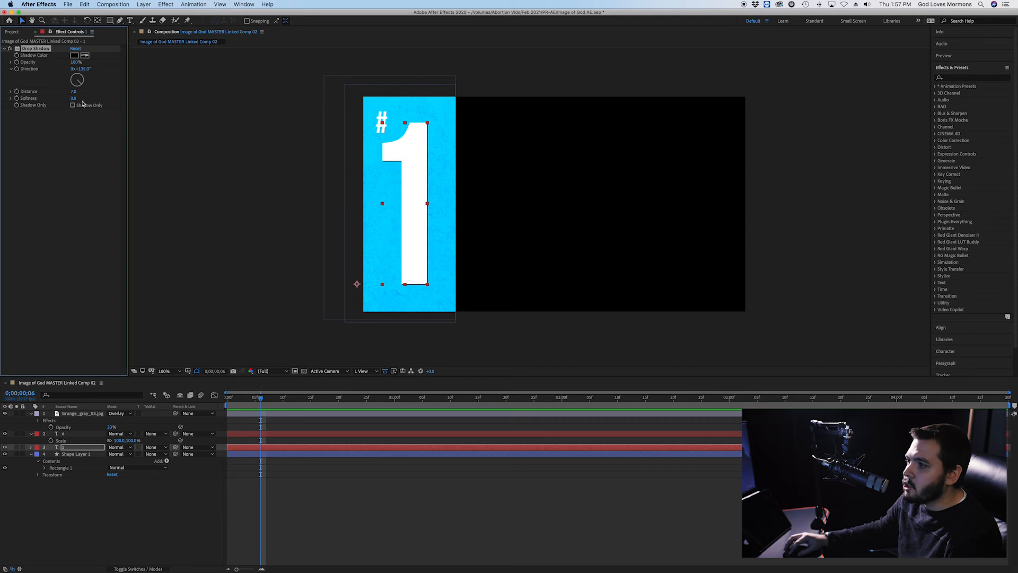
{"action": "left_click_drag", "start_coordinate": [77, 98], "coordinate": [97, 104]}
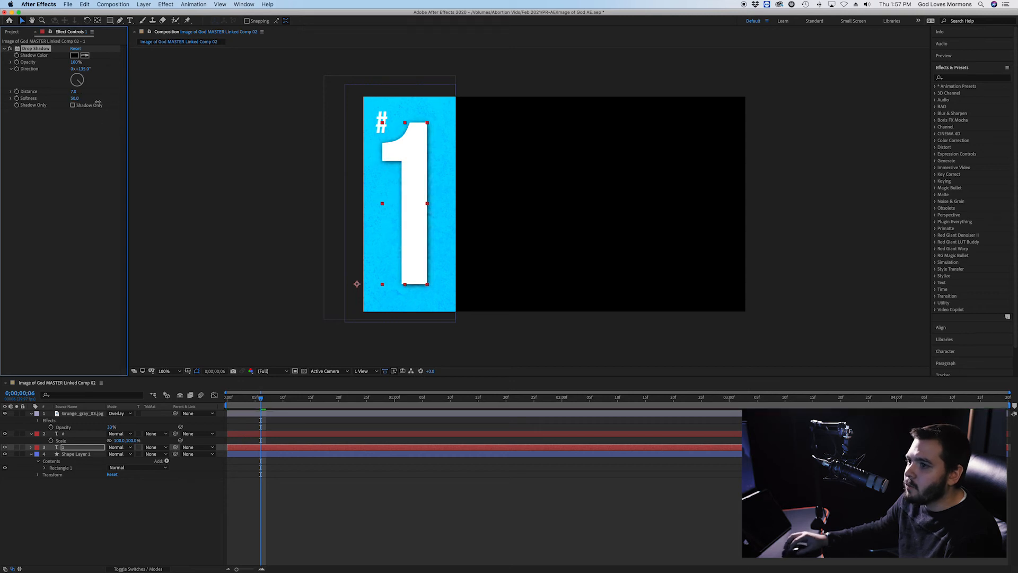
Refine the "1" layer's shadow to 64% opacity with a distance of 7 and save the project.
{"action": "left_click", "coordinate": [74, 91]}
{"action": "type", "text": "5"}
{"action": "key", "text": "Return"}
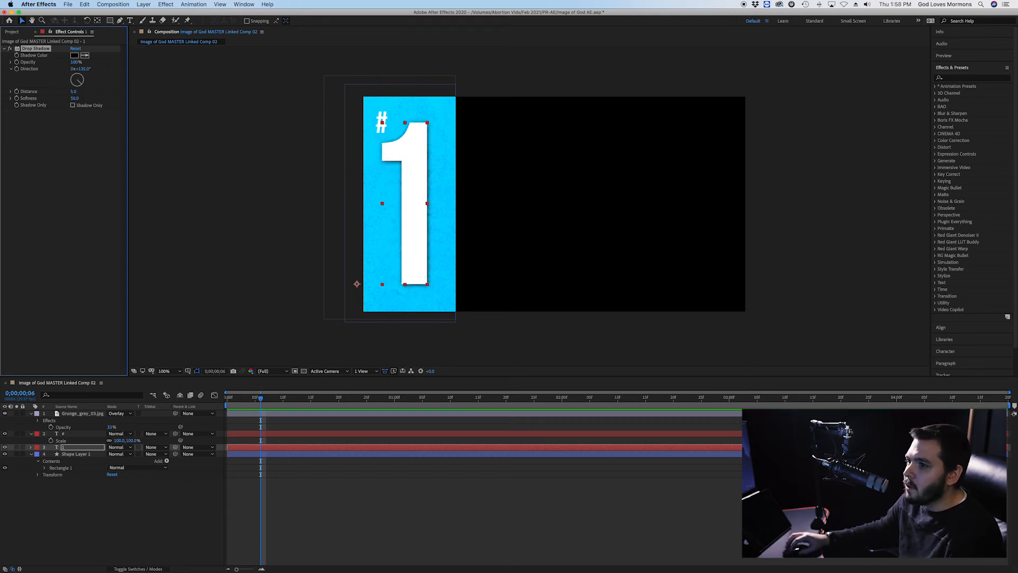
{"action": "left_click_drag", "start_coordinate": [75, 62], "coordinate": [25, 63]}
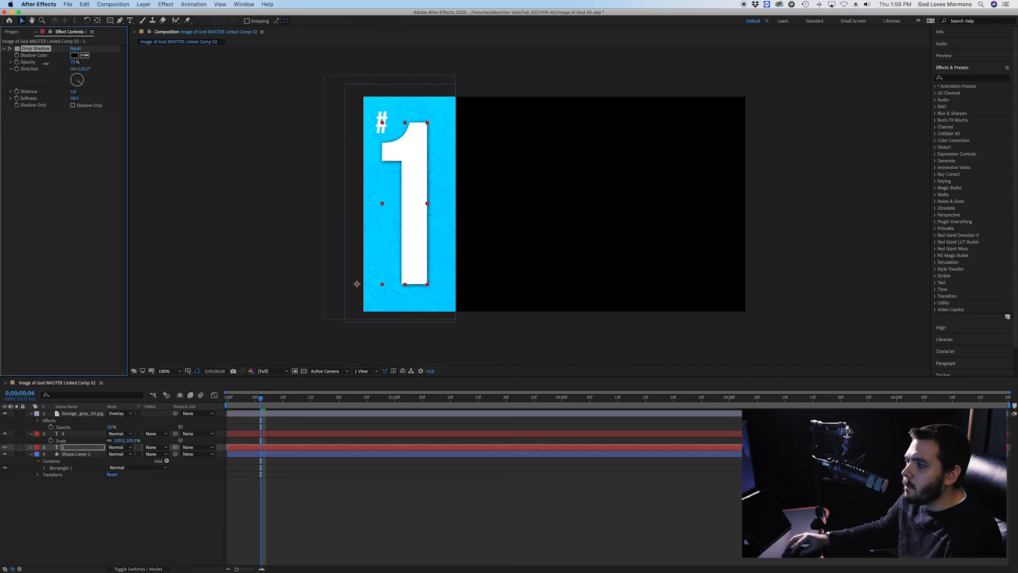
{"action": "left_click", "coordinate": [213, 129]}
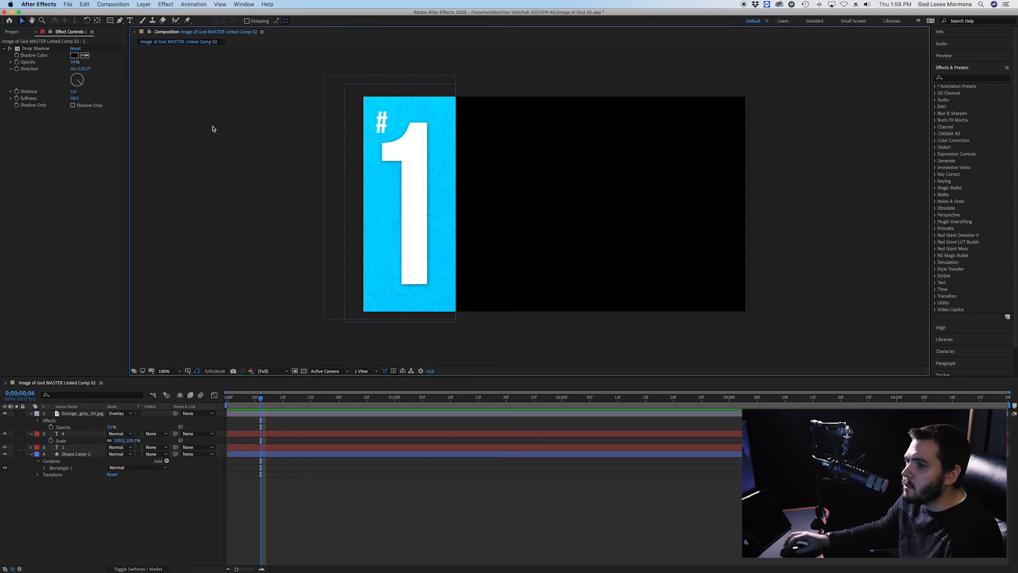
{"action": "left_click_drag", "start_coordinate": [76, 65], "coordinate": [83, 65]}
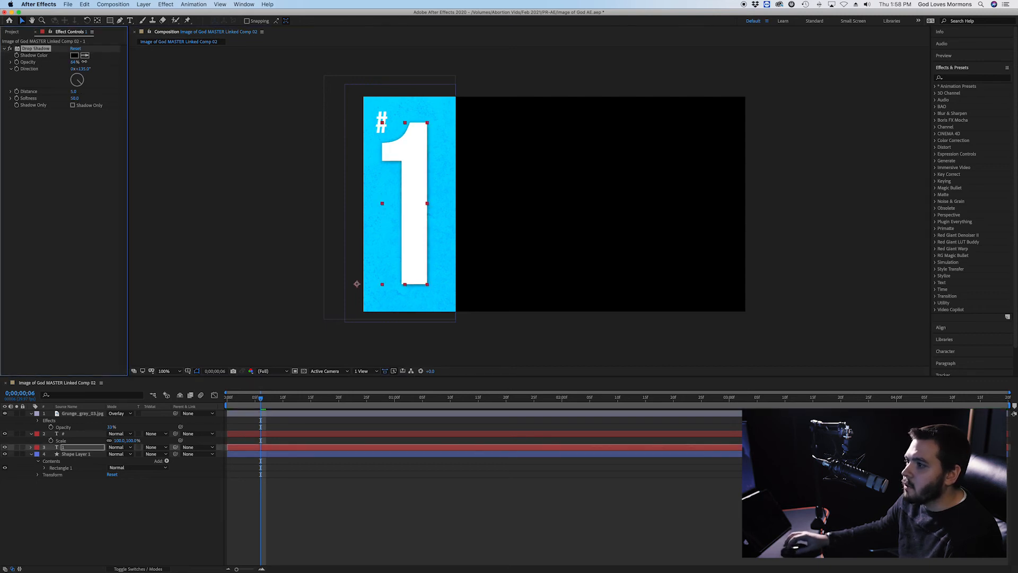
{"action": "left_click_drag", "start_coordinate": [73, 92], "coordinate": [73, 91]}
{"action": "left_click", "coordinate": [227, 136]}
{"action": "key", "text": "super+s"}
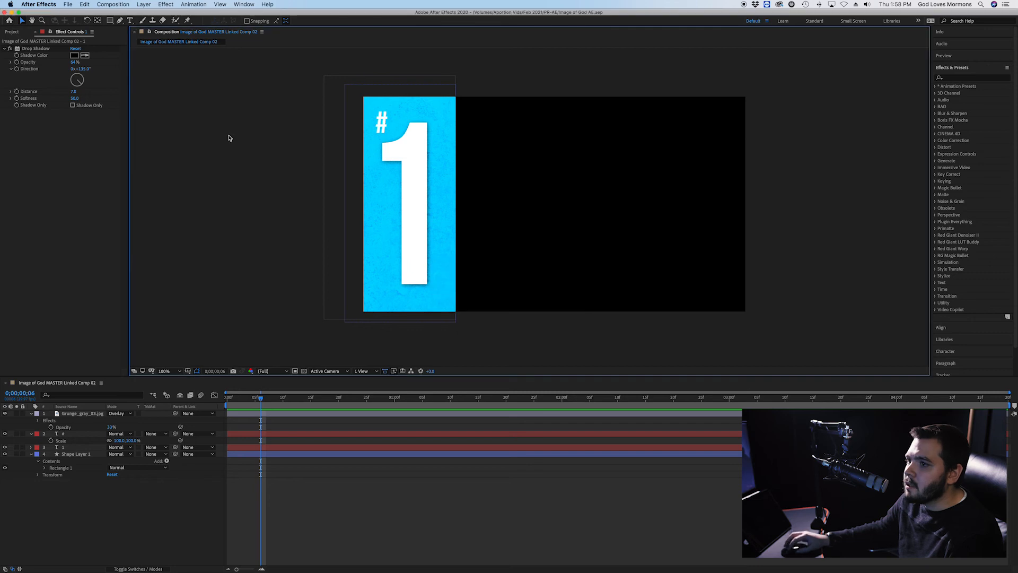
Copy the Drop Shadow effect from the "1" text layer to the "#" text layer.
{"action": "left_click", "coordinate": [72, 448]}
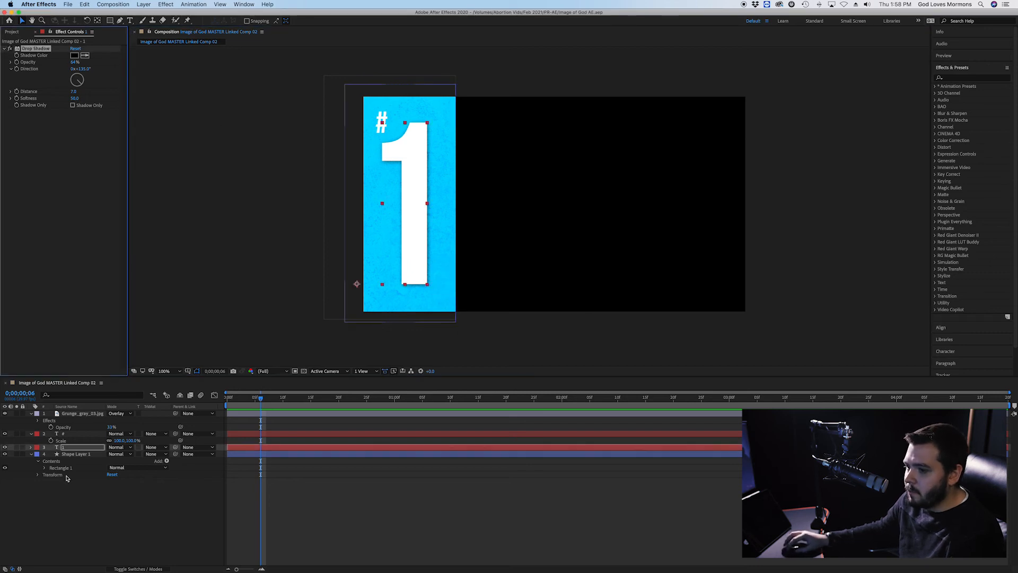
{"action": "key", "text": "super+c"}
{"action": "left_click", "coordinate": [68, 435]}
{"action": "key", "text": "super+v"}
{"action": "left_click", "coordinate": [132, 502]}
{"action": "key", "text": "super+a"}
{"action": "left_click", "coordinate": [263, 225]}
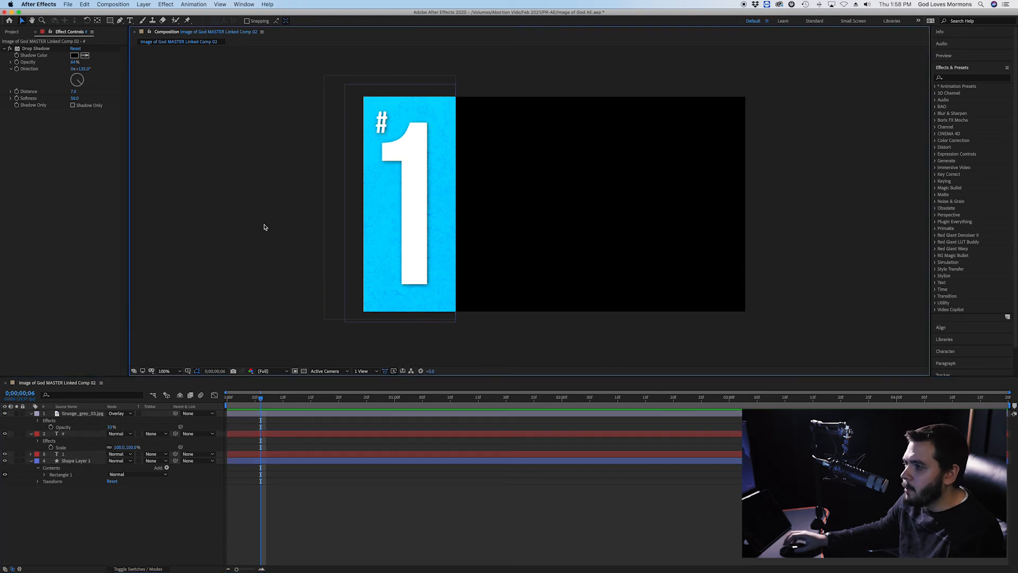
{"action": "scroll", "coordinate": [289, 213], "scroll_direction": "down", "scroll_amount": 1}
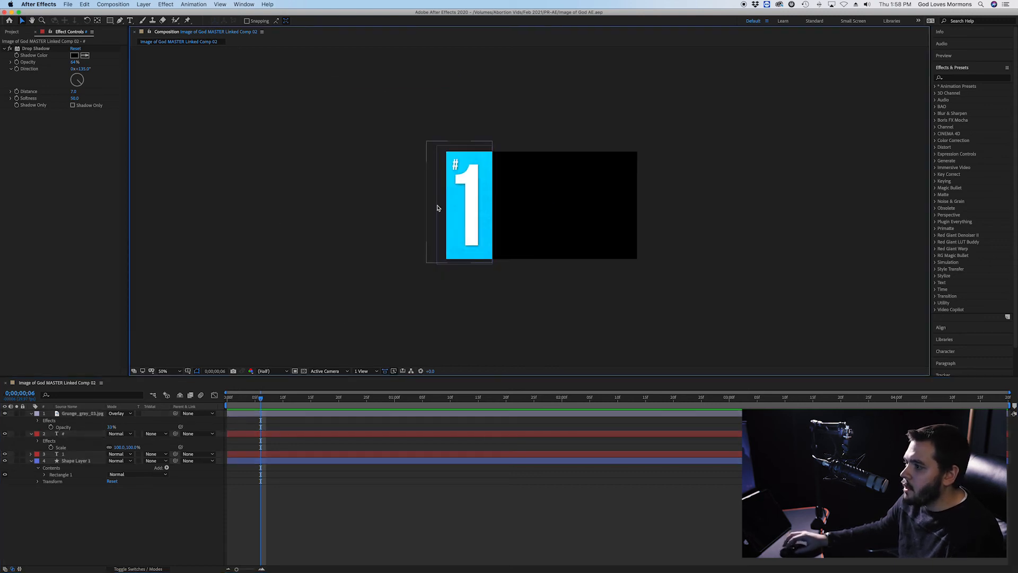
{"action": "scroll", "coordinate": [431, 198], "scroll_direction": "up", "scroll_amount": 1}
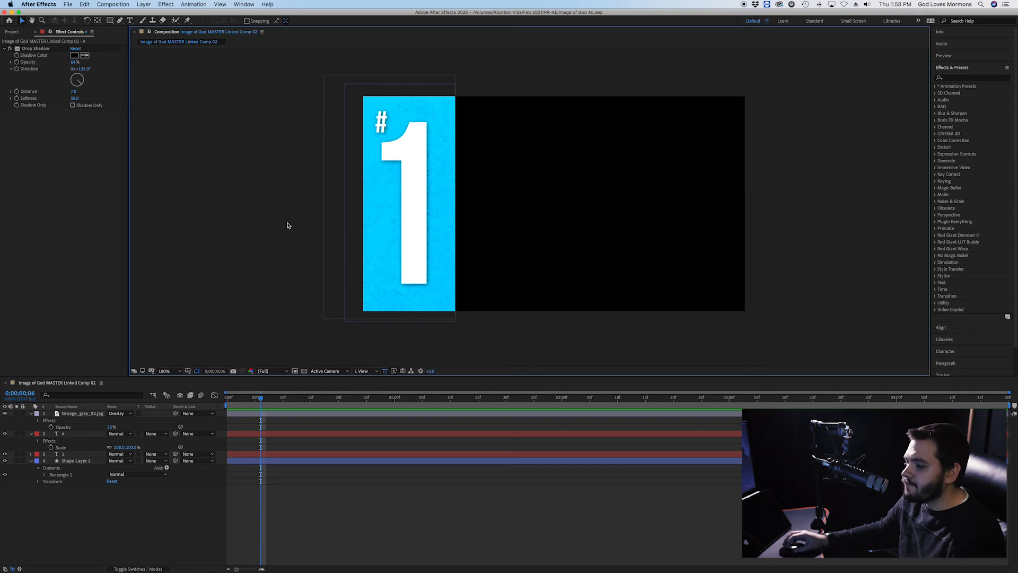
Pre-compose the grunge, "#", "1" and shape layers into a composition named "#1", toggle its visibility to check it, and save the project.
{"action": "left_click_drag", "start_coordinate": [91, 546], "coordinate": [35, 408]}
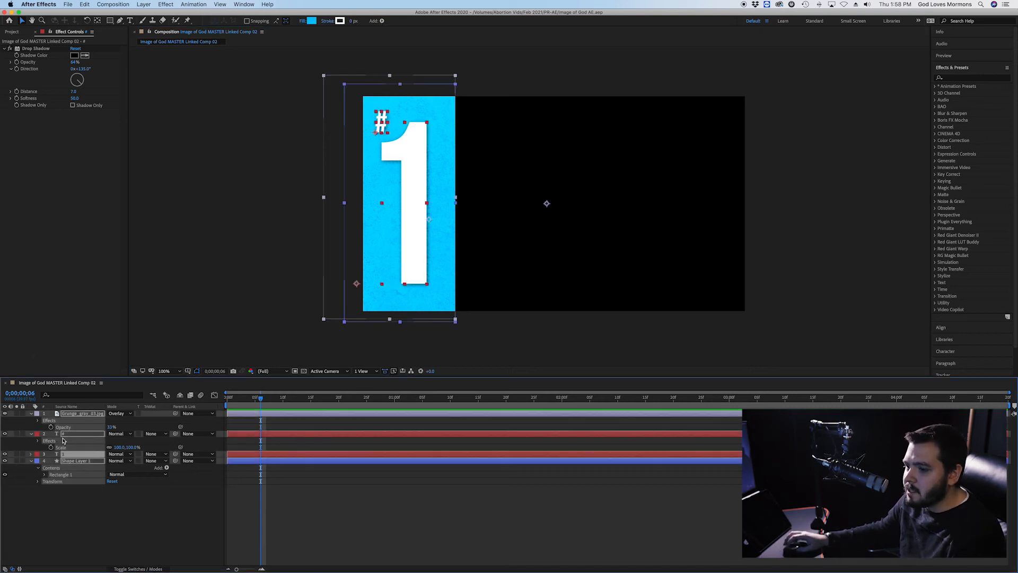
{"action": "right_click", "coordinate": [68, 456]}
{"action": "left_click", "coordinate": [104, 530]}
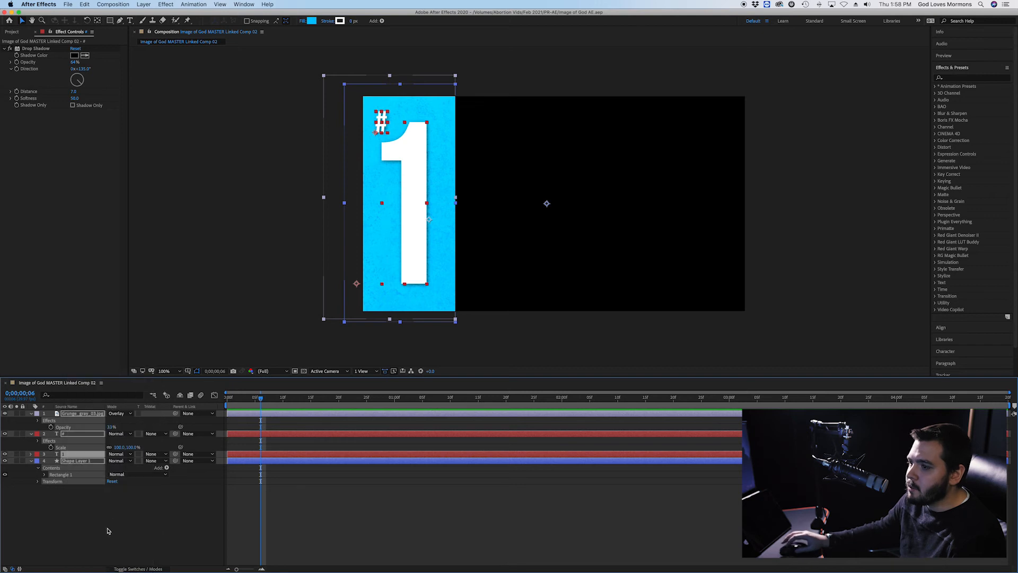
{"action": "type", "text": "#1"}
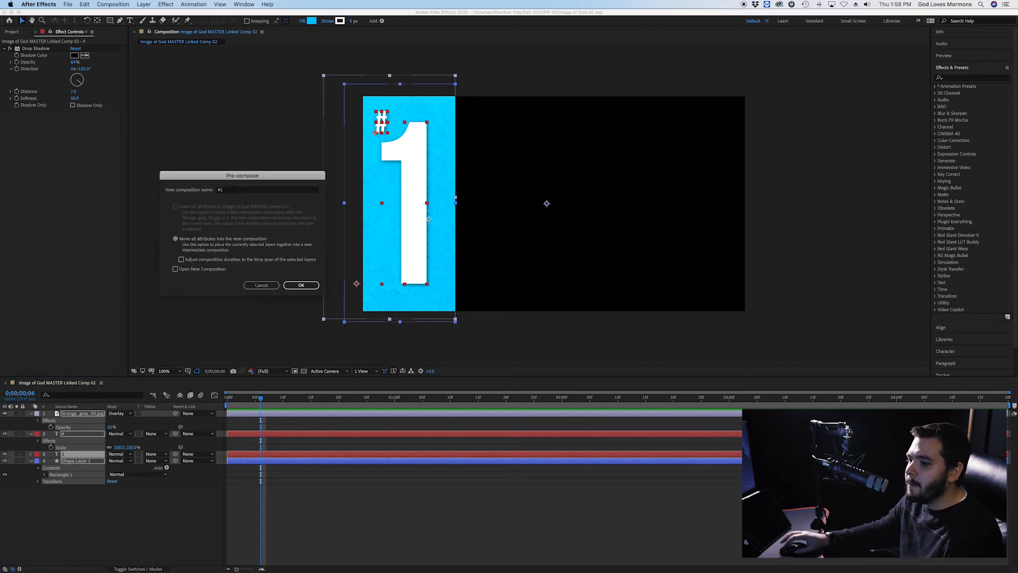
{"action": "key", "text": "Return"}
{"action": "left_click", "coordinate": [133, 529]}
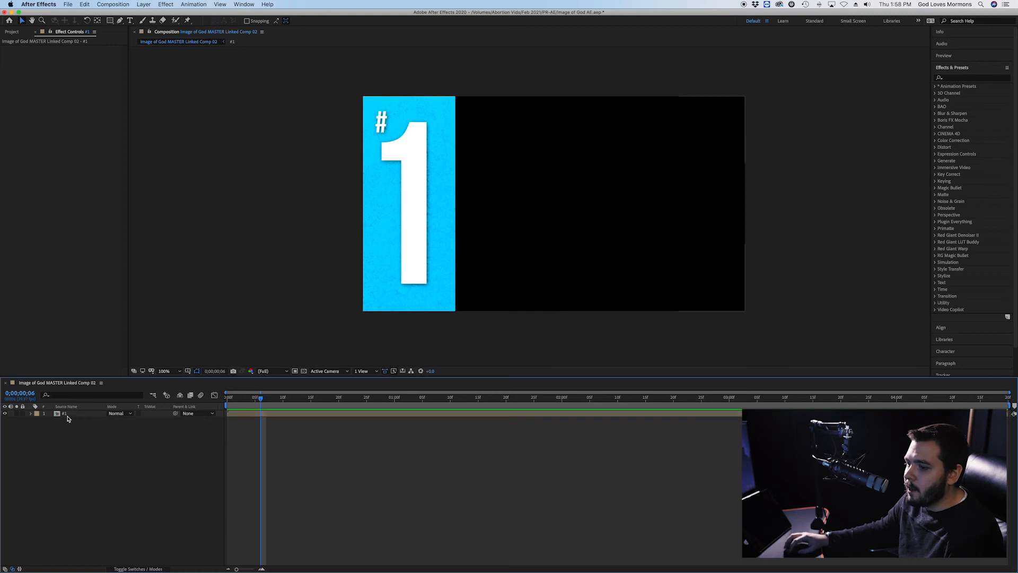
{"action": "left_click", "coordinate": [4, 414]}
{"action": "left_click", "coordinate": [5, 413]}
{"action": "key", "text": "super+s"}
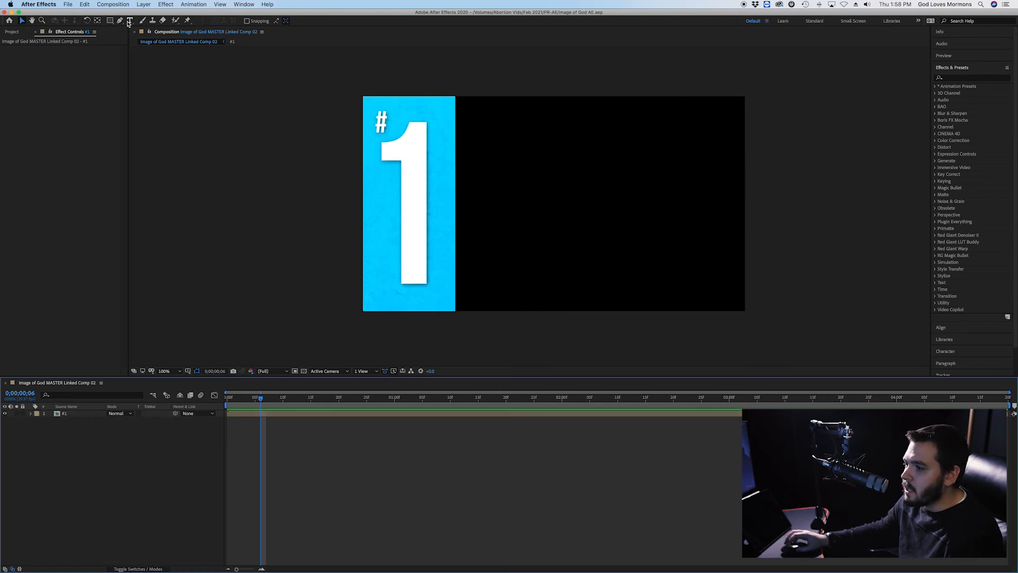
Switch to Premiere Pro and play the Image of God MASTER sequence from about 55 seconds to review the linked title graphic.
{"action": "key", "text": "super+Tab"}
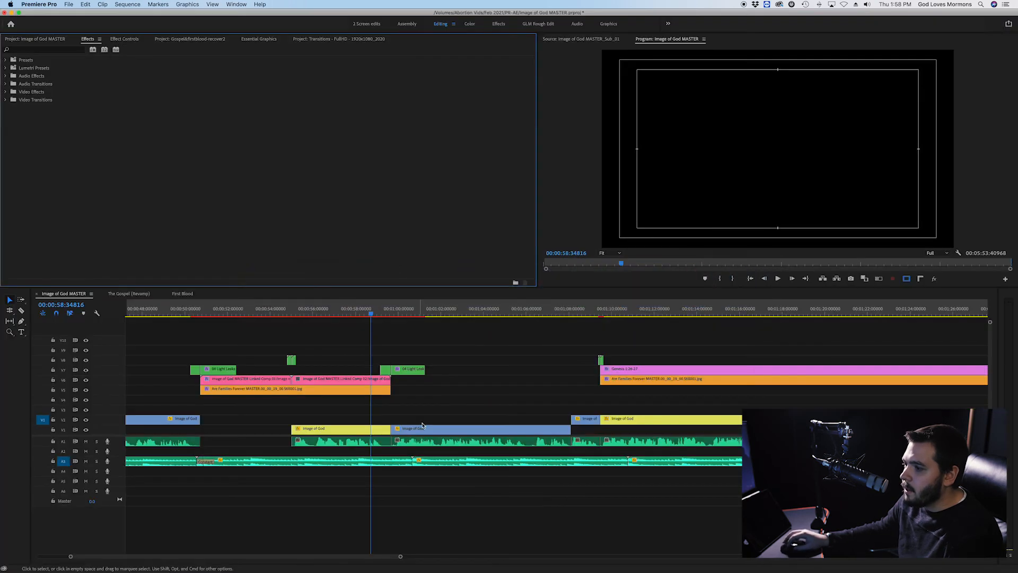
{"action": "left_click_drag", "start_coordinate": [317, 310], "coordinate": [294, 315]}
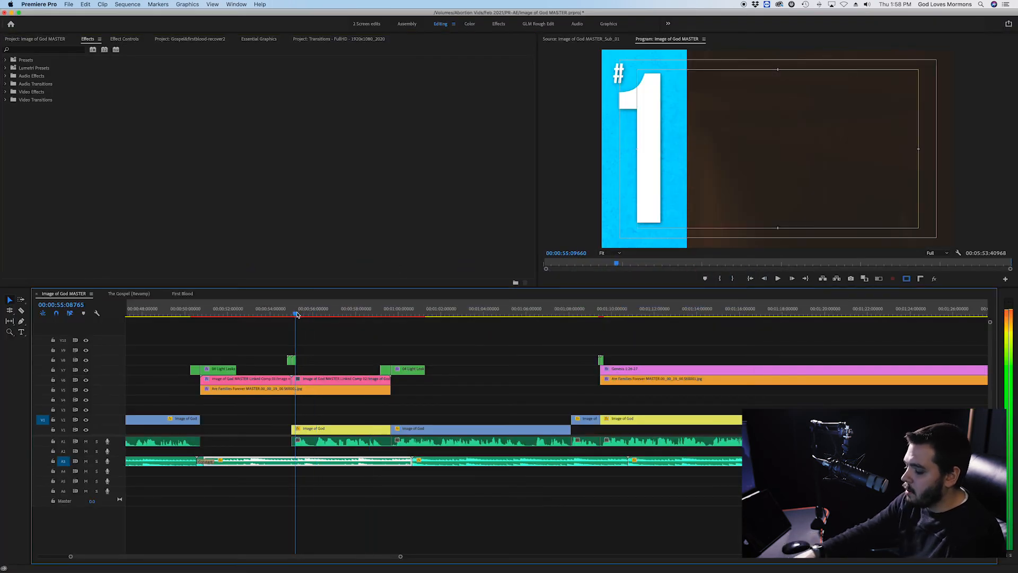
{"action": "key", "text": "space"}
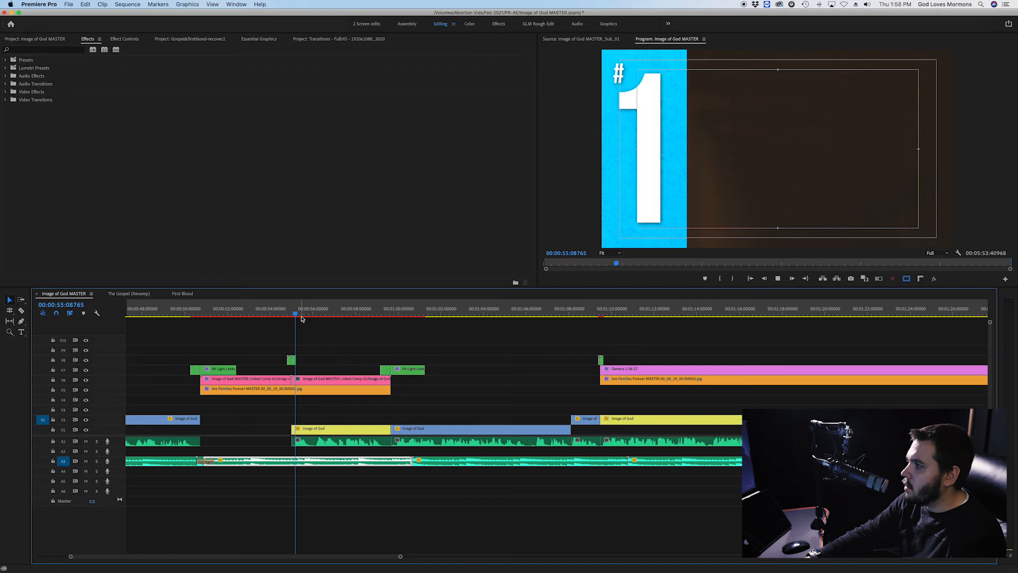
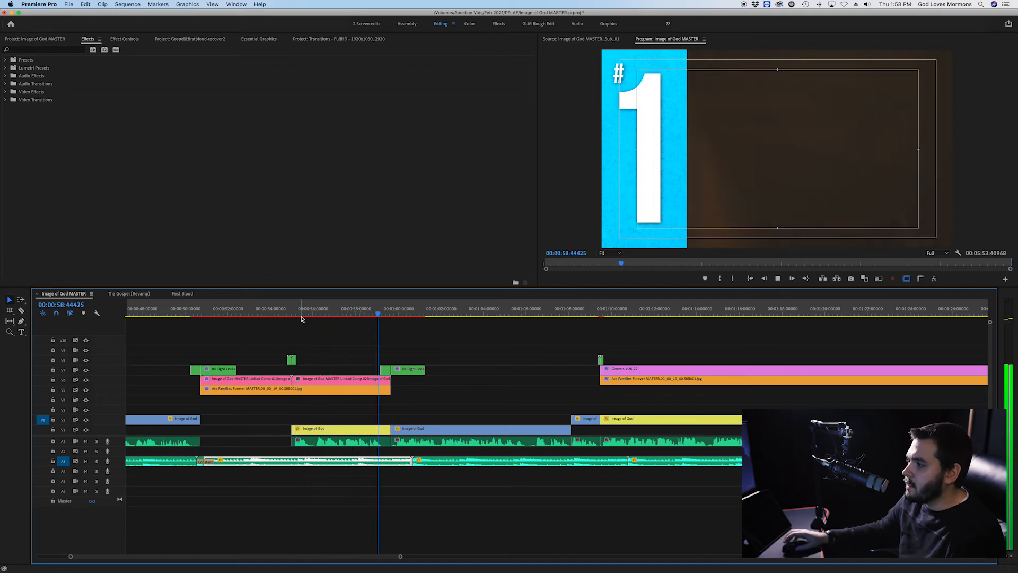
Return to After Effects and add the text "Mankind is in the image of God" in Summer Loving Sans on the black area.
{"action": "key", "text": "super+Tab"}
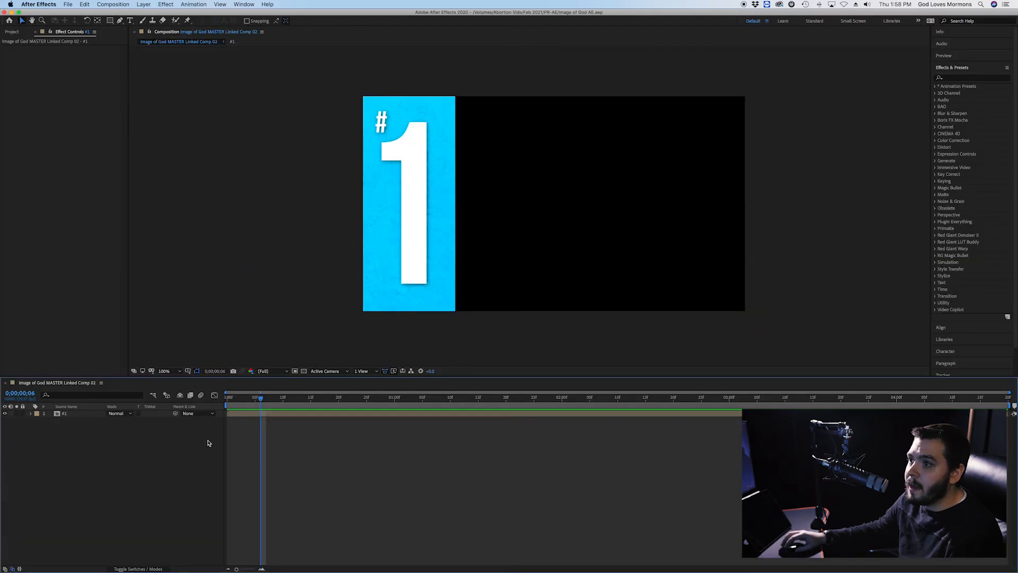
{"action": "left_click", "coordinate": [130, 20]}
{"action": "left_click", "coordinate": [511, 164]}
{"action": "left_click", "coordinate": [961, 117]}
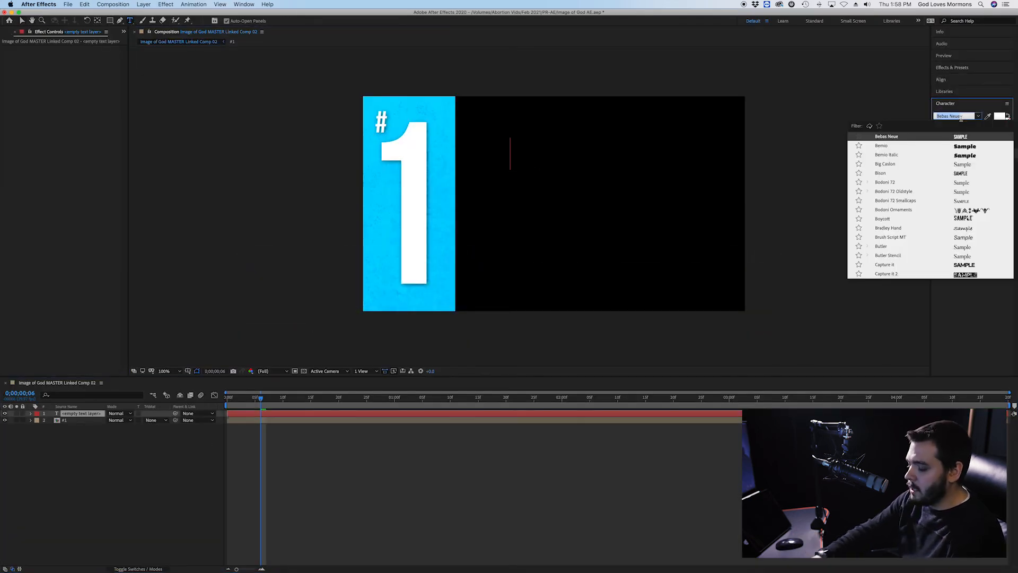
{"action": "type", "text": "Summer"}
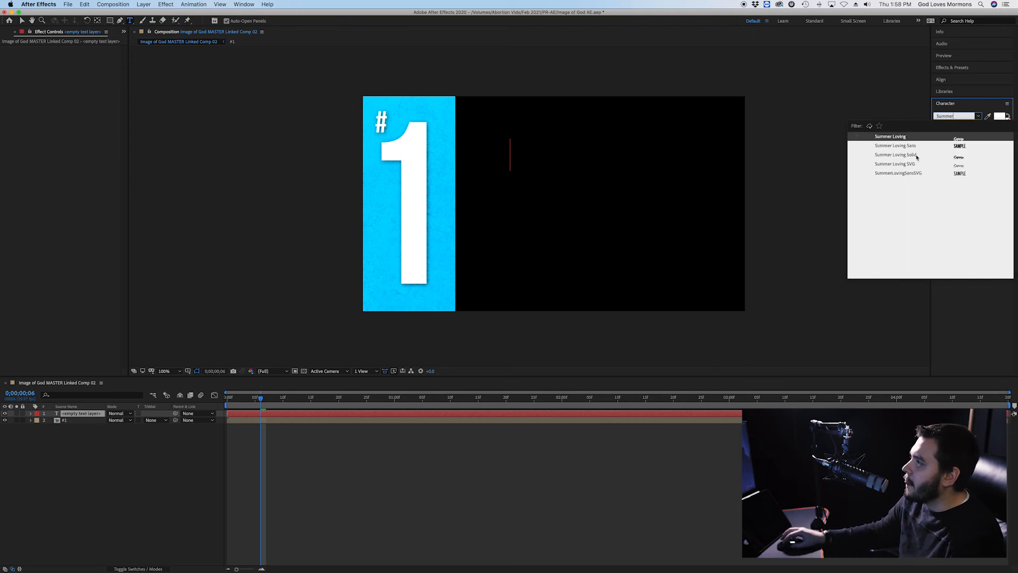
{"action": "left_click", "coordinate": [902, 146]}
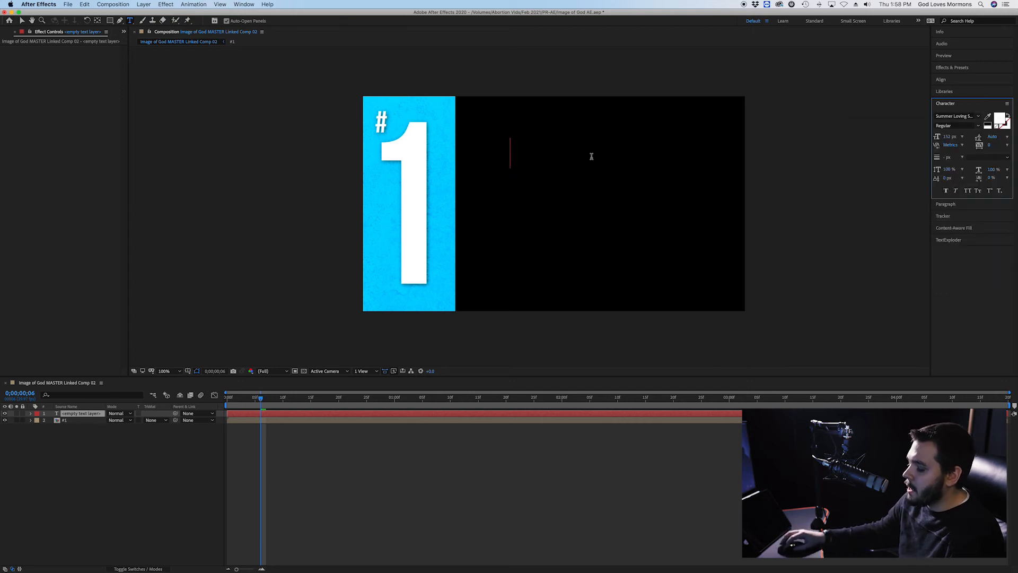
{"action": "left_click", "coordinate": [514, 155]}
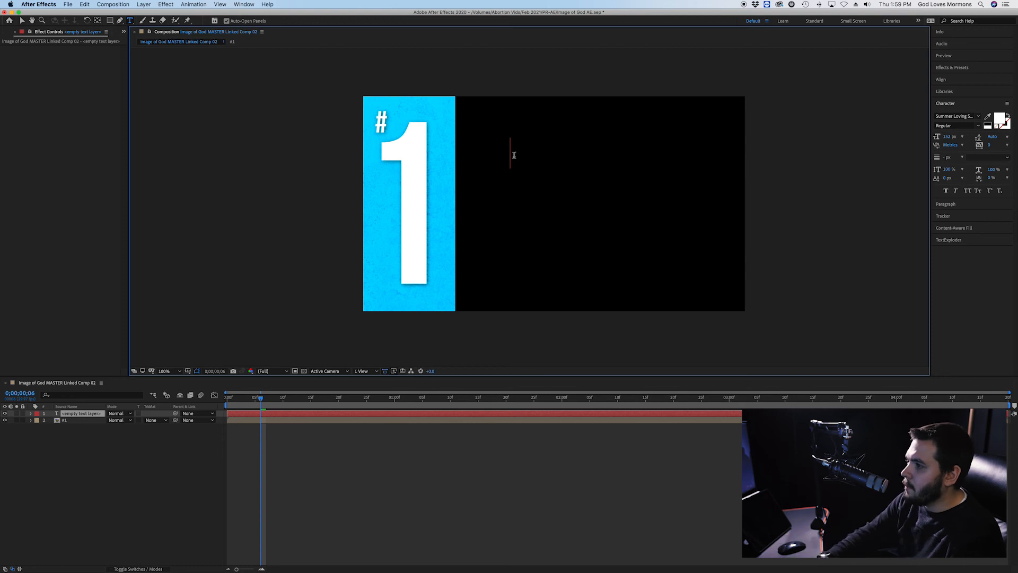
{"action": "type", "text": "Mankind is in the imag"}
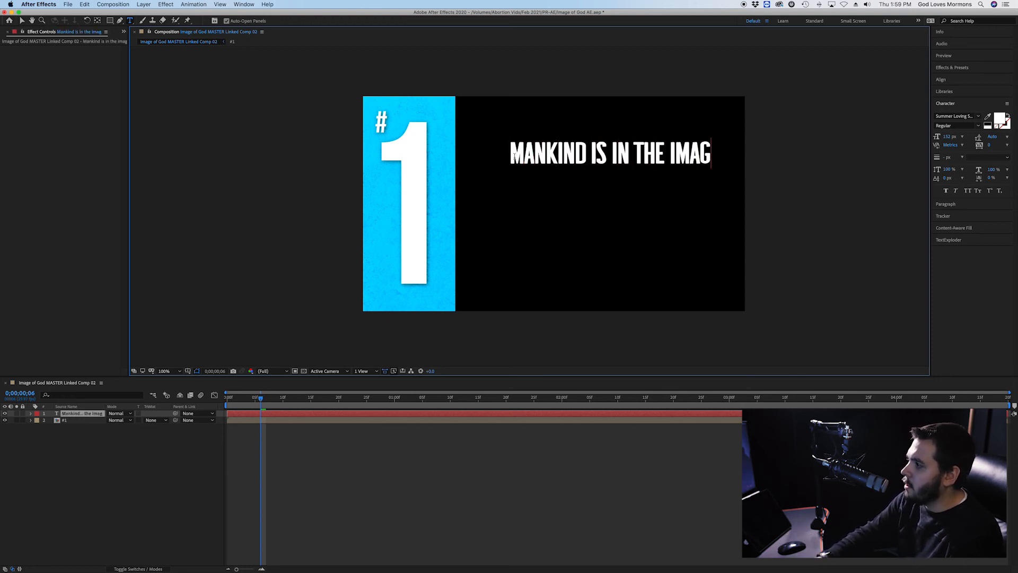
{"action": "type", "text": "e of God"}
Using the title/action safe guides as reference, enlarge the headline to 212 px and move it closer to the blue panel.
{"action": "left_click", "coordinate": [187, 371]}
{"action": "left_click", "coordinate": [197, 378]}
{"action": "left_click", "coordinate": [22, 21]}
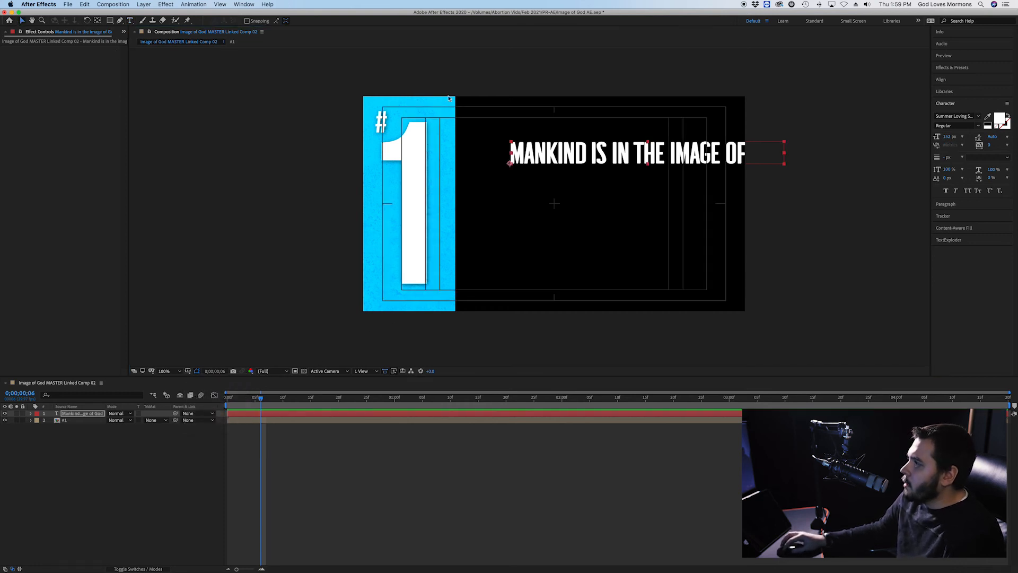
{"action": "left_click_drag", "start_coordinate": [949, 136], "coordinate": [982, 136]}
{"action": "left_click_drag", "start_coordinate": [628, 157], "coordinate": [589, 186]}
Break the headline into two lines after "the", so "image of God" starts the second line.
{"action": "double_click", "coordinate": [657, 179]}
{"action": "left_click", "coordinate": [658, 180]}
{"action": "left_click", "coordinate": [695, 173]}
{"action": "key", "text": "BackSpace"}
{"action": "key", "text": "Return"}
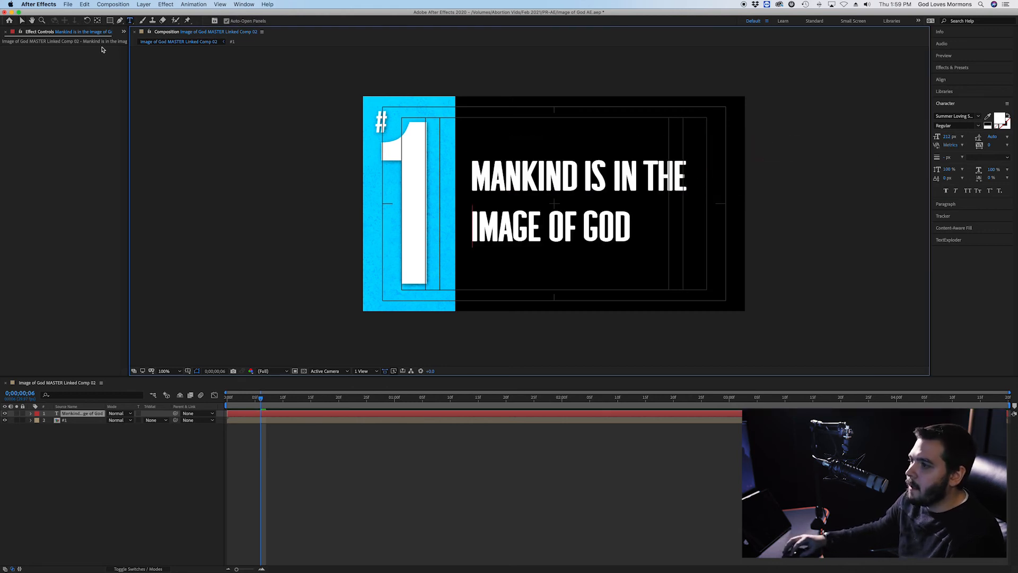
Tighten the headline's line spacing and enlarge its text to 239 px.
{"action": "left_click", "coordinate": [21, 20]}
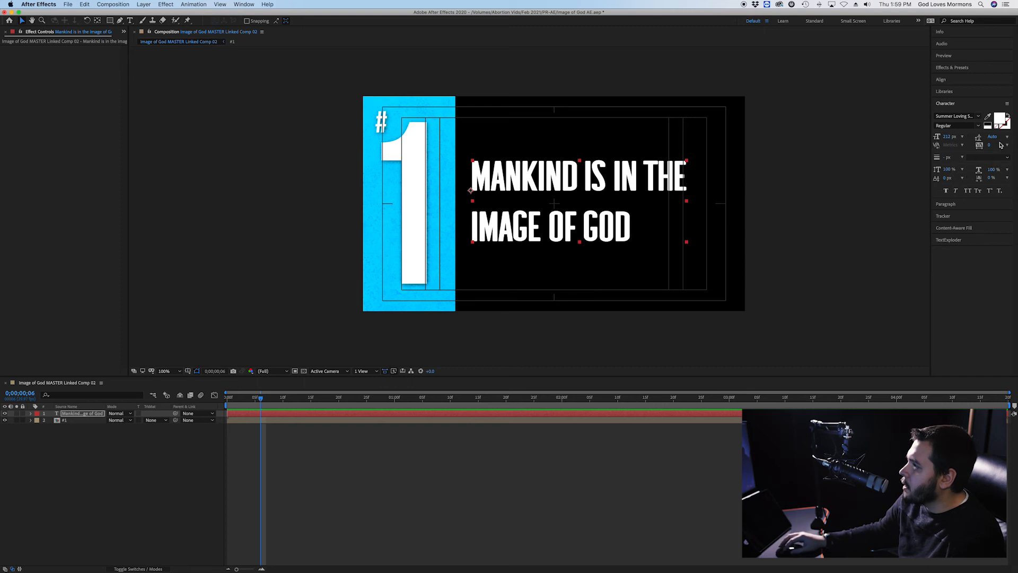
{"action": "mouse_move", "coordinate": [993, 138]}
{"action": "left_mouse_down"}
{"action": "mouse_move", "coordinate": [971, 139]}
{"action": "mouse_move", "coordinate": [982, 139]}
{"action": "left_mouse_up"}
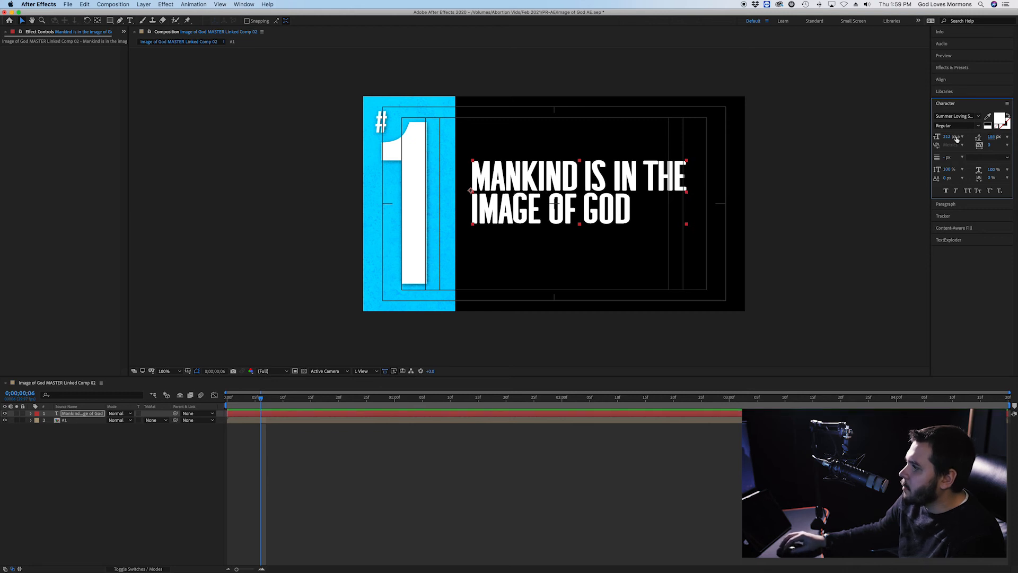
{"action": "left_click_drag", "start_coordinate": [949, 136], "coordinate": [1004, 137]}
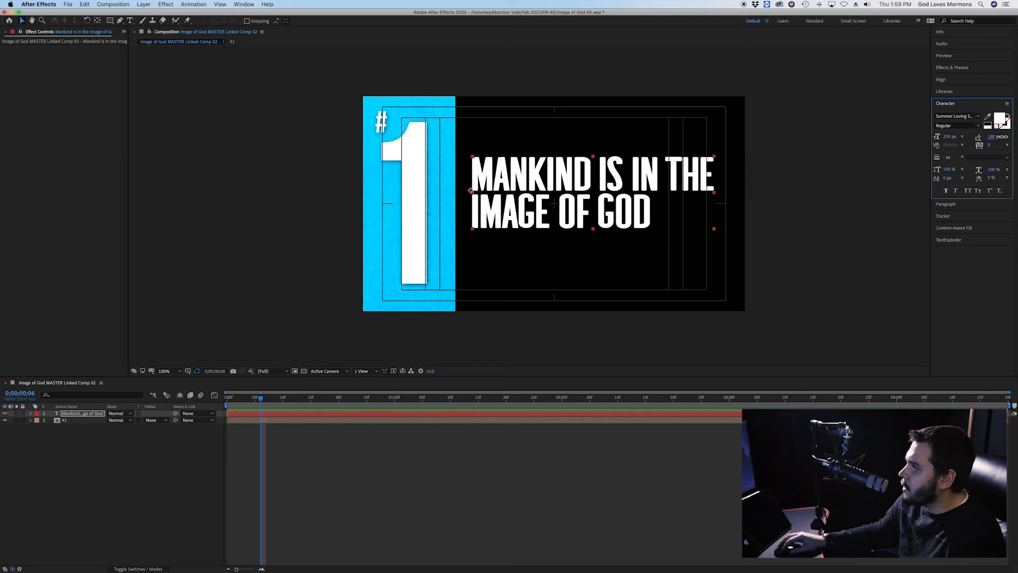
Center the headline vertically in the composition and add a period after "God".
{"action": "left_click", "coordinate": [941, 80]}
{"action": "left_click", "coordinate": [996, 101]}
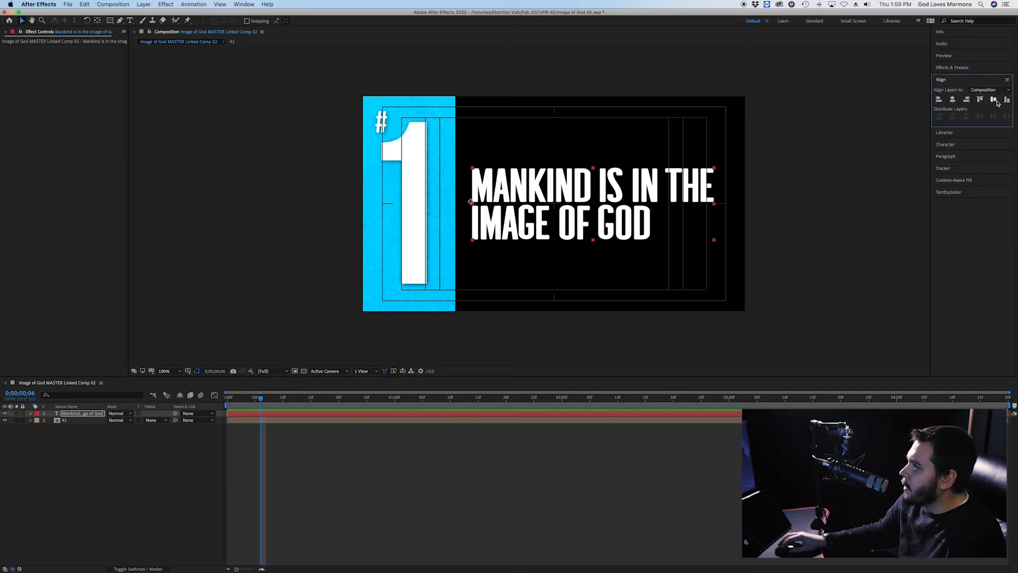
{"action": "left_click", "coordinate": [526, 158]}
{"action": "left_click", "coordinate": [711, 234]}
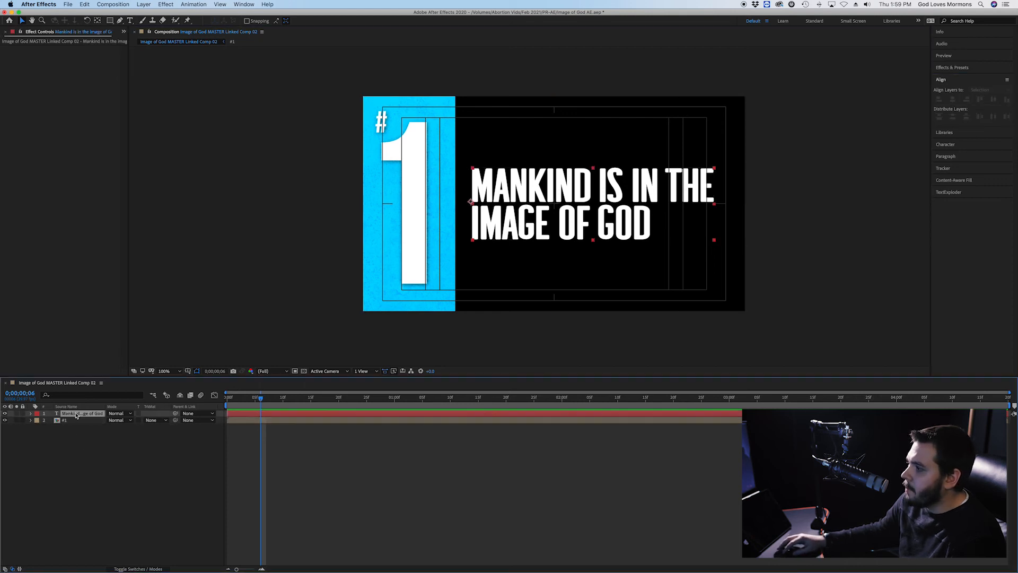
{"action": "double_click", "coordinate": [586, 213]}
{"action": "key", "text": "Right"}
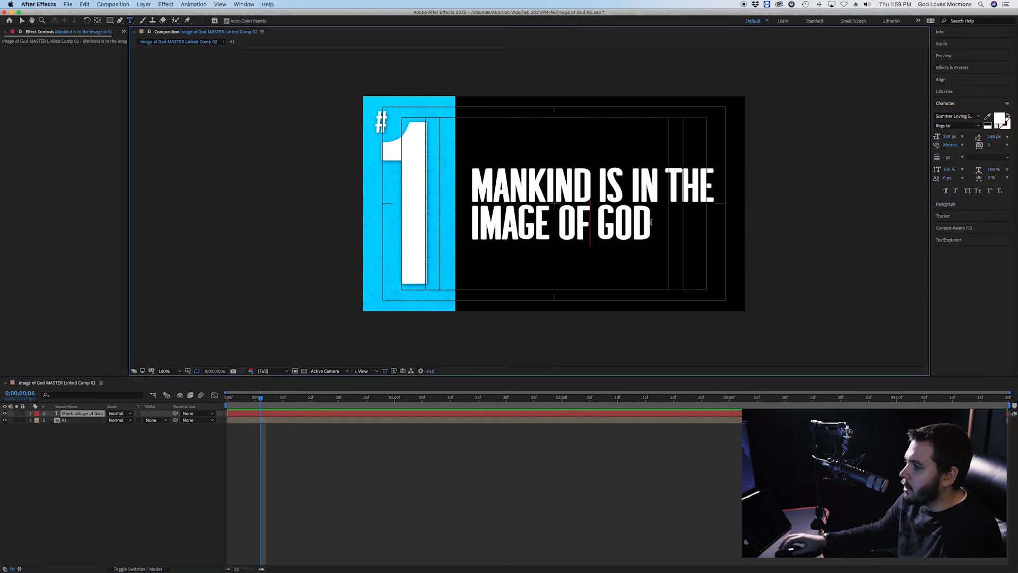
{"action": "type", "text": "."}
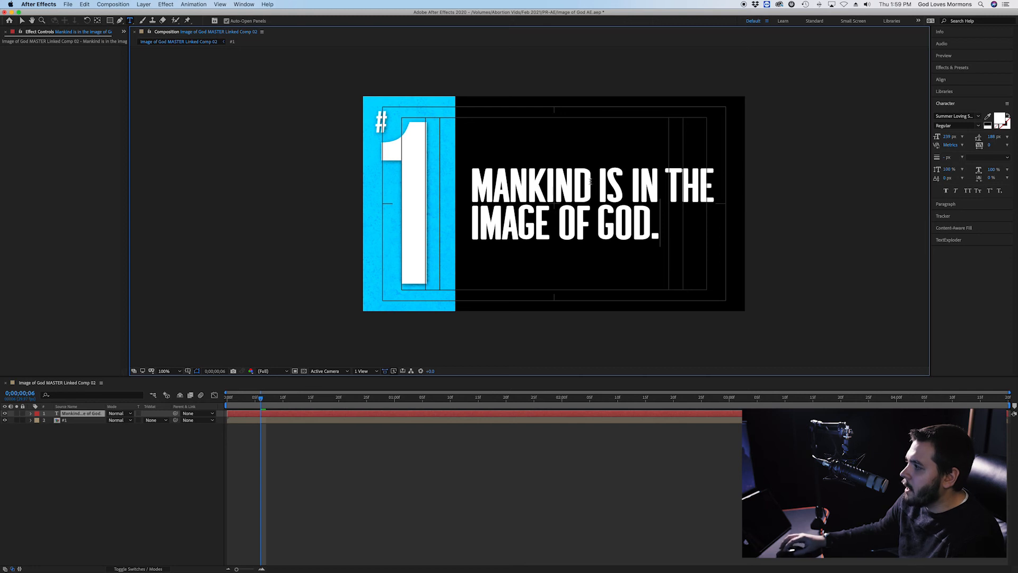
Color the word "Mankind" in the headline bright blue to go with the side panel.
{"action": "left_click_drag", "start_coordinate": [591, 183], "coordinate": [469, 184]}
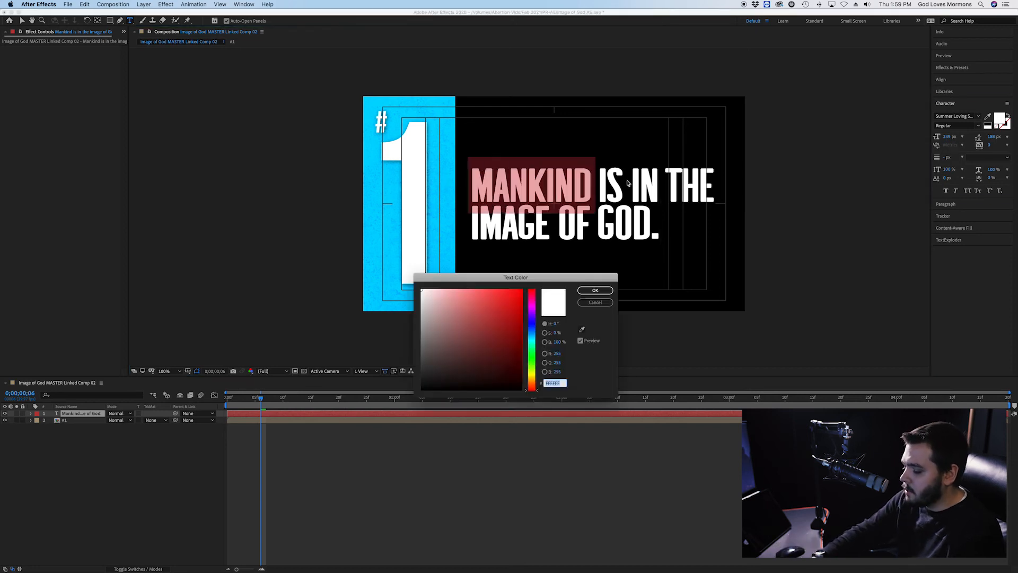
{"action": "type", "text": "00aeff"}
{"action": "key", "text": "Return"}
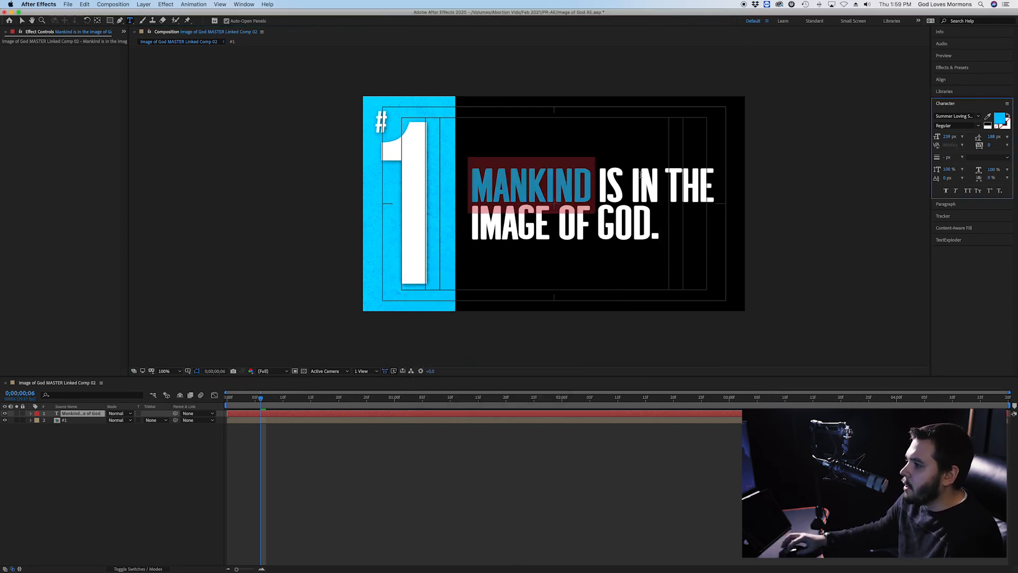
{"action": "left_click", "coordinate": [591, 233]}
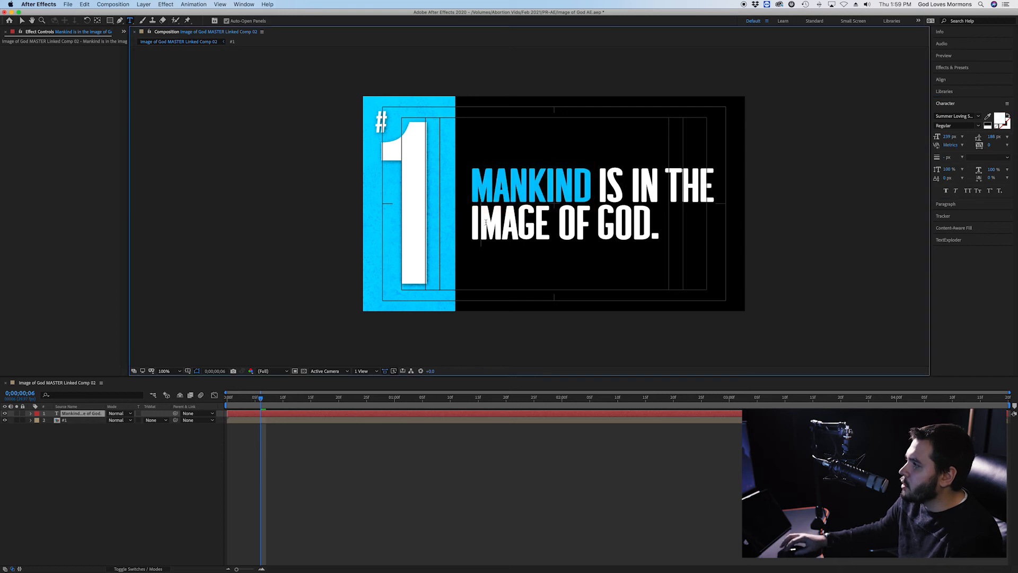
Color the word "image" in the headline's second line the same bright blue as "Mankind".
{"action": "double_click", "coordinate": [486, 222]}
{"action": "left_click", "coordinate": [996, 118]}
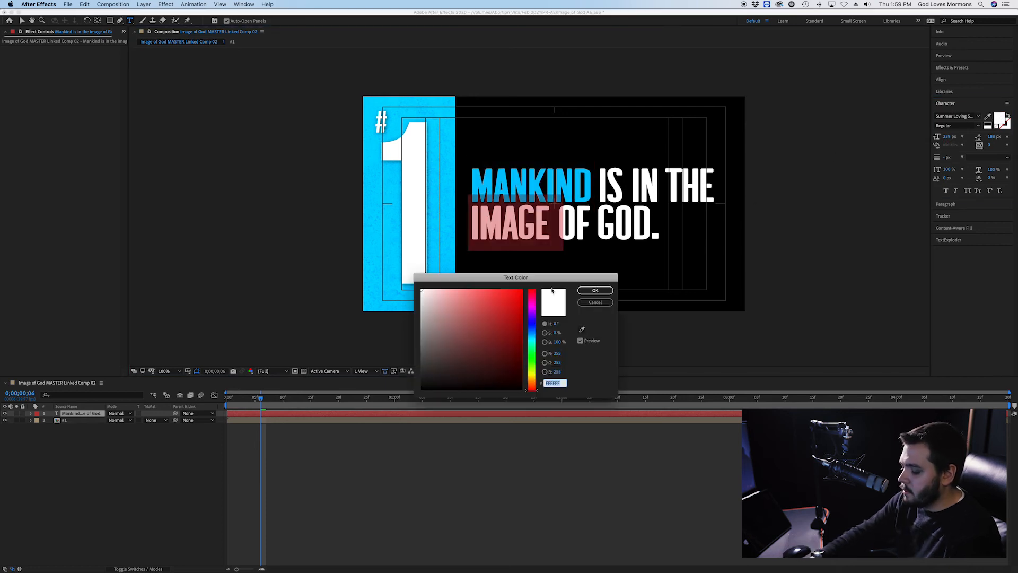
{"action": "type", "text": "00baff"}
{"action": "key", "text": "Return"}
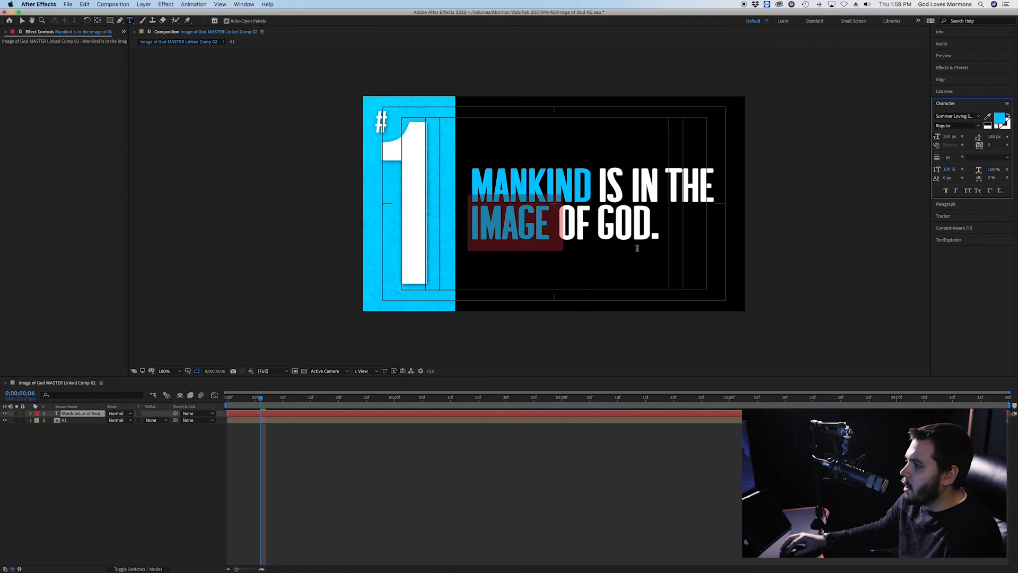
Color the word "God" the same bright blue, leaving its period white, and save the project.
{"action": "left_click_drag", "start_coordinate": [654, 217], "coordinate": [604, 219]}
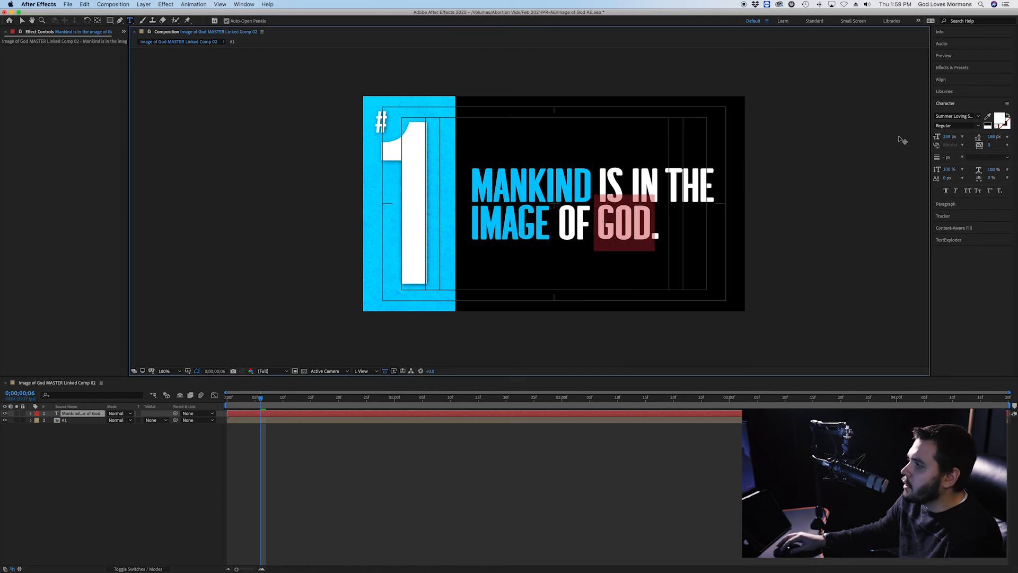
{"action": "left_click", "coordinate": [1003, 122]}
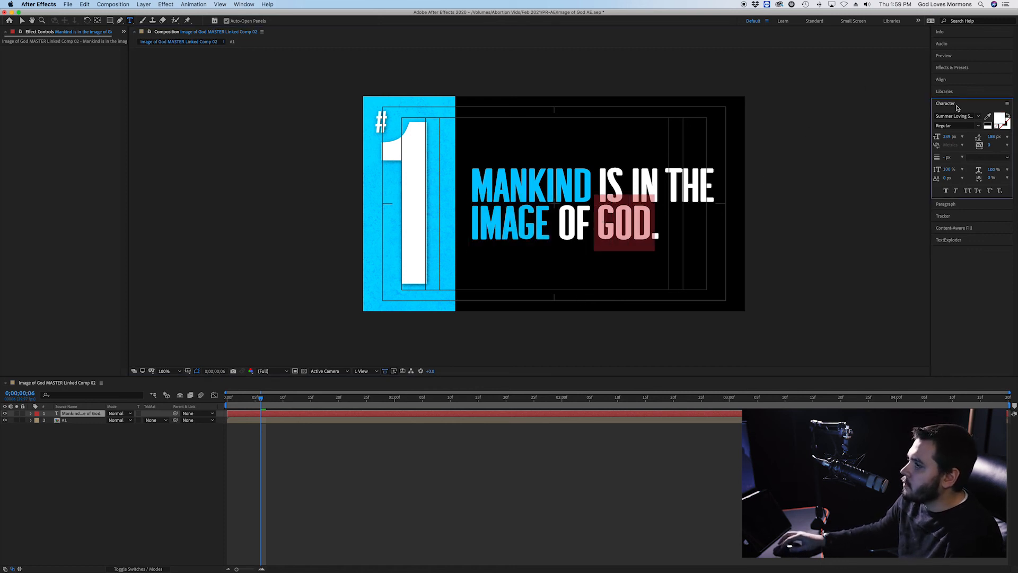
{"action": "left_click", "coordinate": [1000, 117]}
{"action": "type", "text": "00c0ff"}
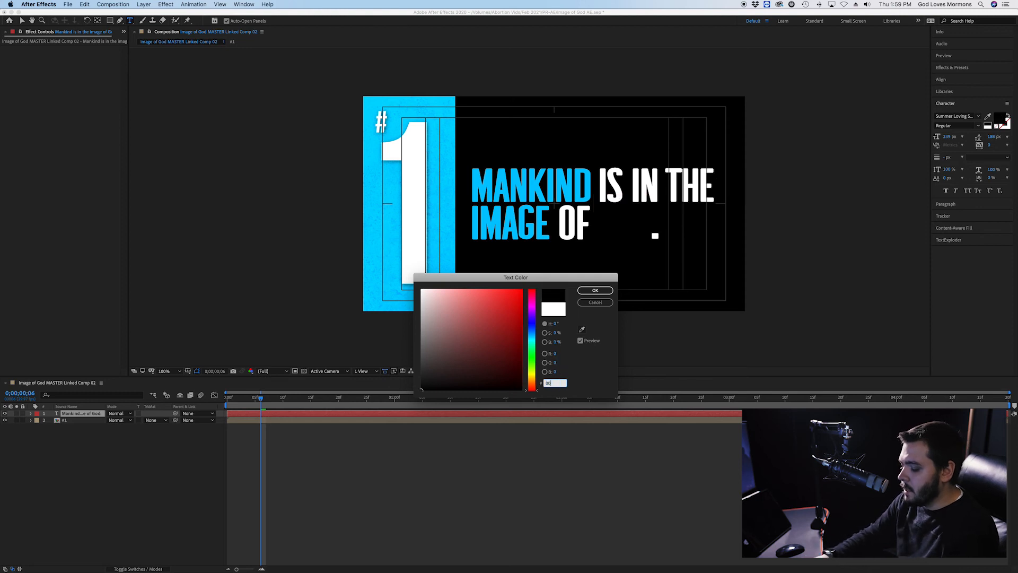
{"action": "key", "text": "Return"}
{"action": "key", "text": "super+s"}
{"action": "left_click", "coordinate": [146, 515]}
{"action": "key", "text": "v"}
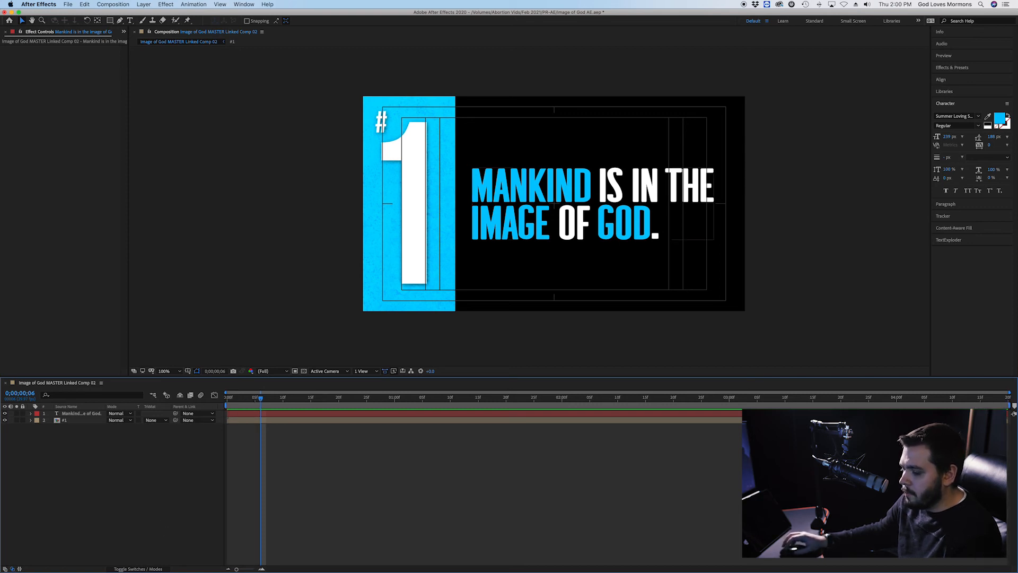
{"action": "key", "text": "super+s"}
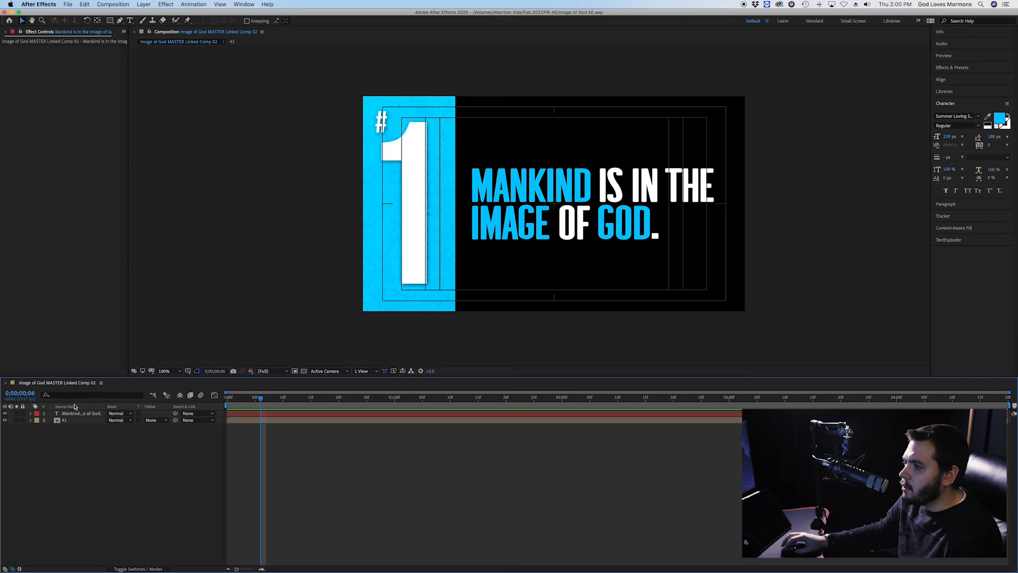
Apply the Fade Up Characters preset to the headline layer, starting at the composition's first frame.
{"action": "left_click", "coordinate": [77, 413]}
{"action": "key", "text": "Home"}
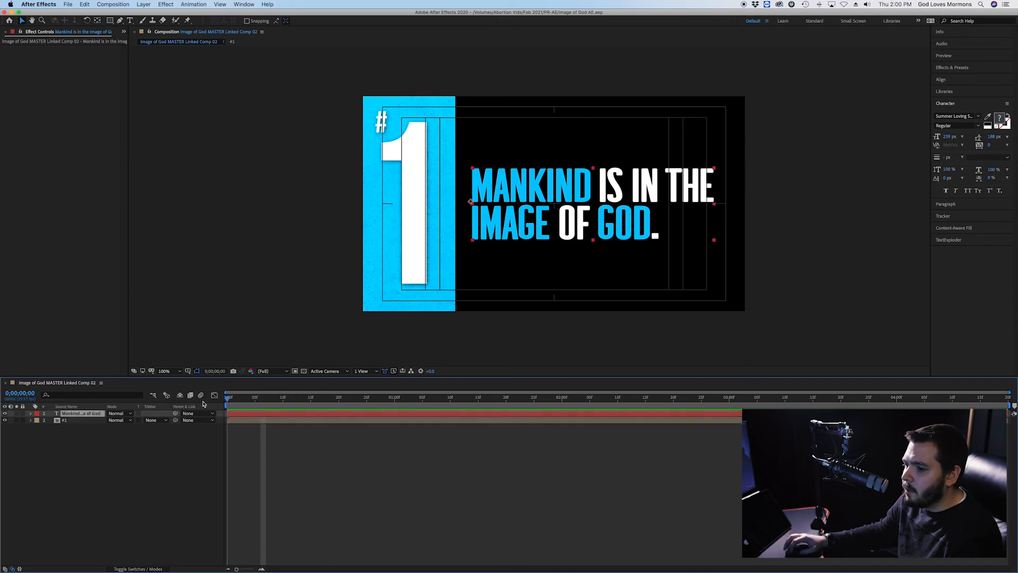
{"action": "key", "text": "ctrl+space"}
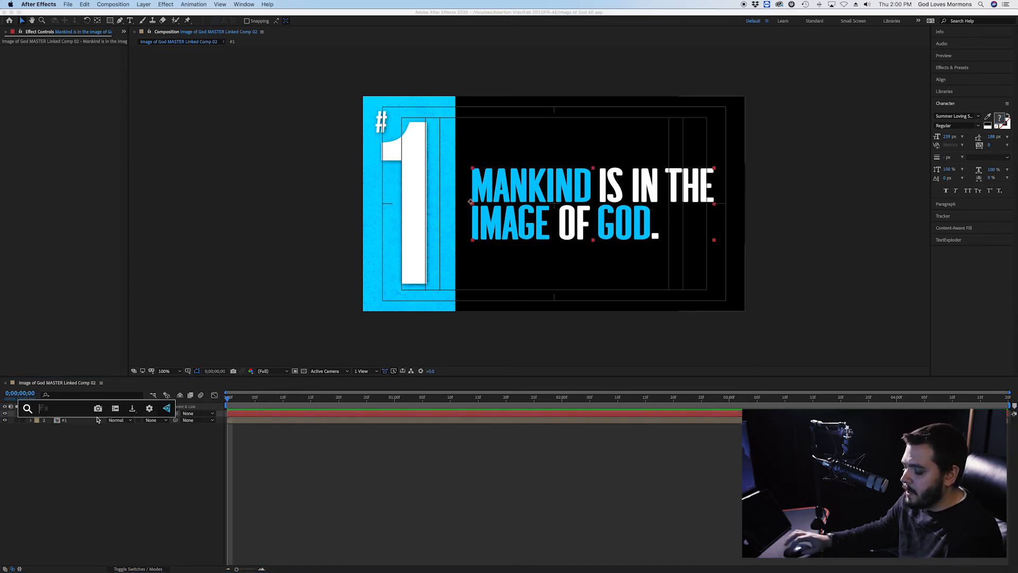
{"action": "type", "text": "type"}
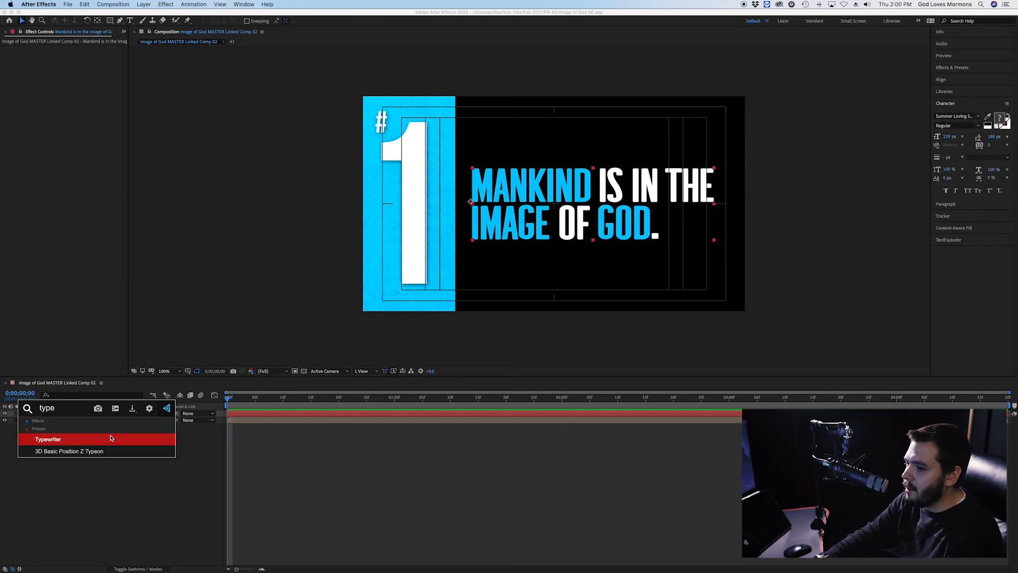
{"action": "key", "text": "BackSpace"}
{"action": "key", "text": "BackSpace"}
{"action": "key", "text": "BackSpace"}
{"action": "key", "text": "BackSpace"}
{"action": "type", "text": "character"}
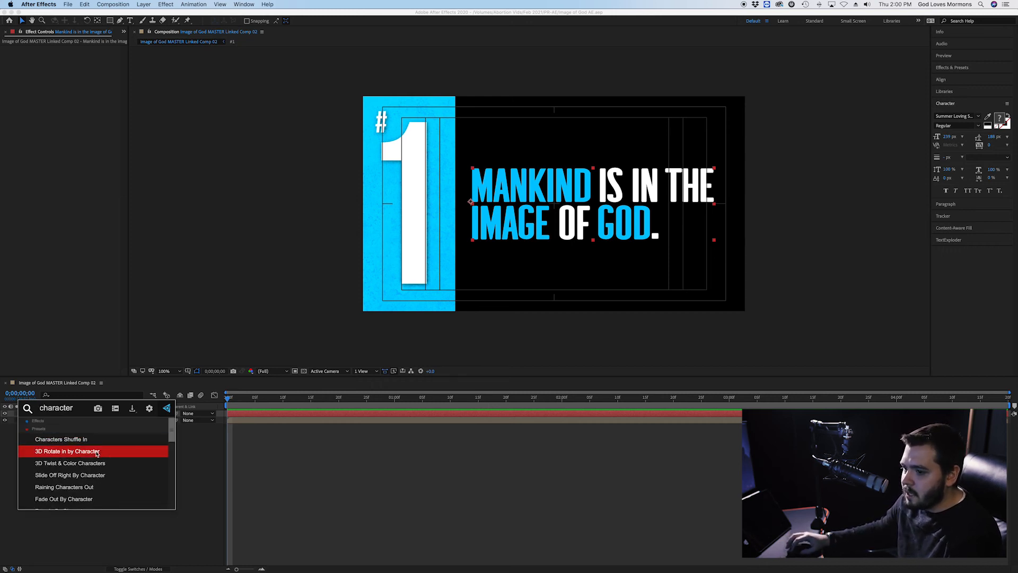
{"action": "scroll", "coordinate": [94, 454], "scroll_direction": "down", "scroll_amount": 2}
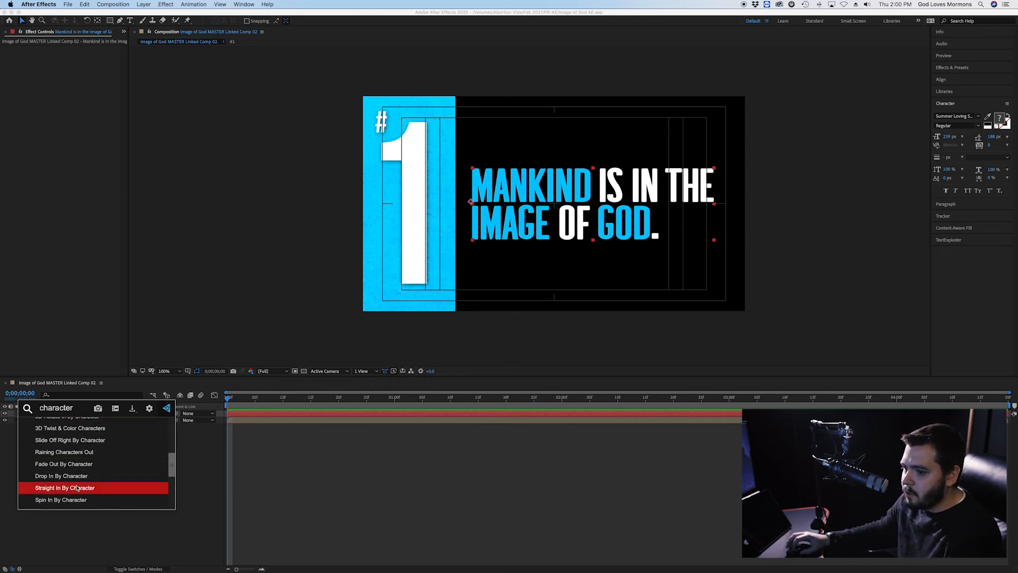
{"action": "scroll", "coordinate": [72, 478], "scroll_direction": "down", "scroll_amount": 2}
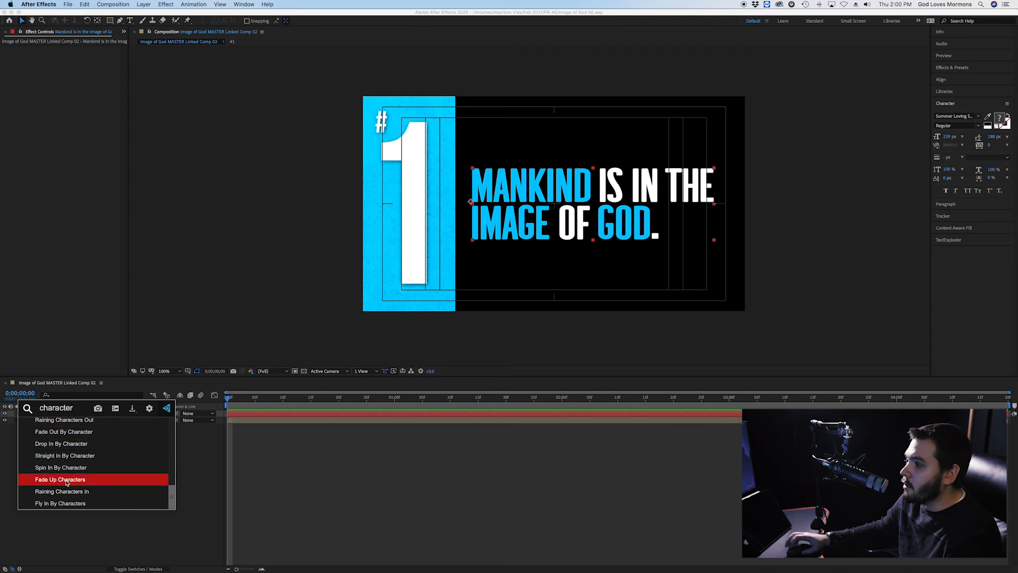
{"action": "left_click", "coordinate": [73, 480]}
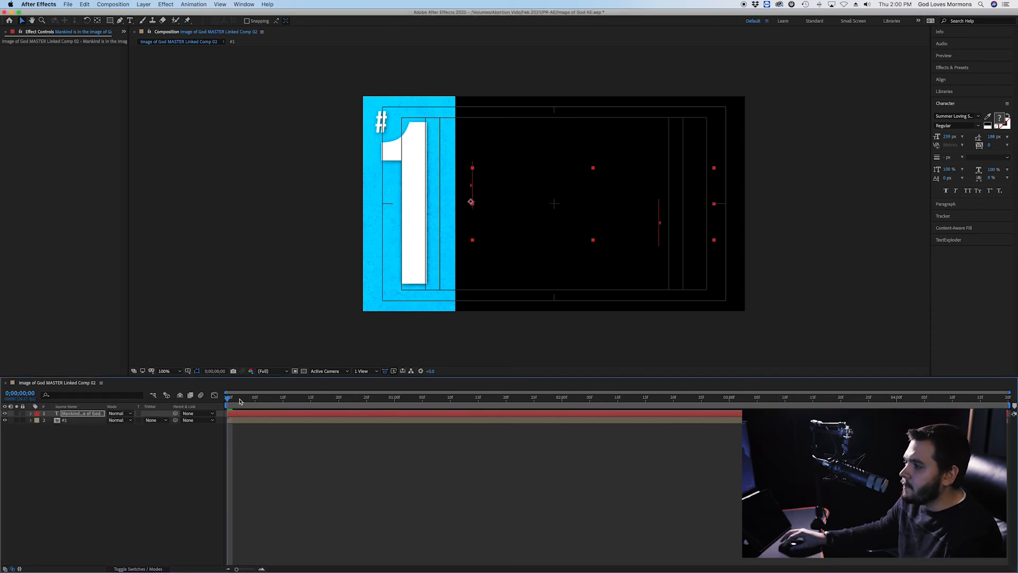
Preview the character fade and move the headline's two range selector Start keyframes to about 15 frames and about 3 seconds 15 frames.
{"action": "key", "text": "space"}
{"action": "key", "text": "space"}
{"action": "key", "text": "u"}
{"action": "key", "text": "u"}
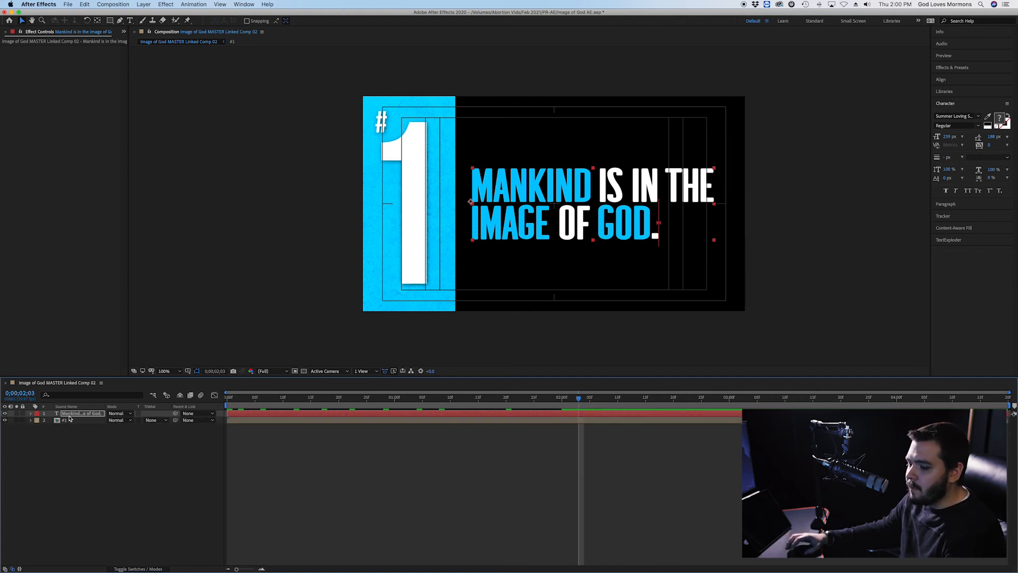
{"action": "key", "text": "u"}
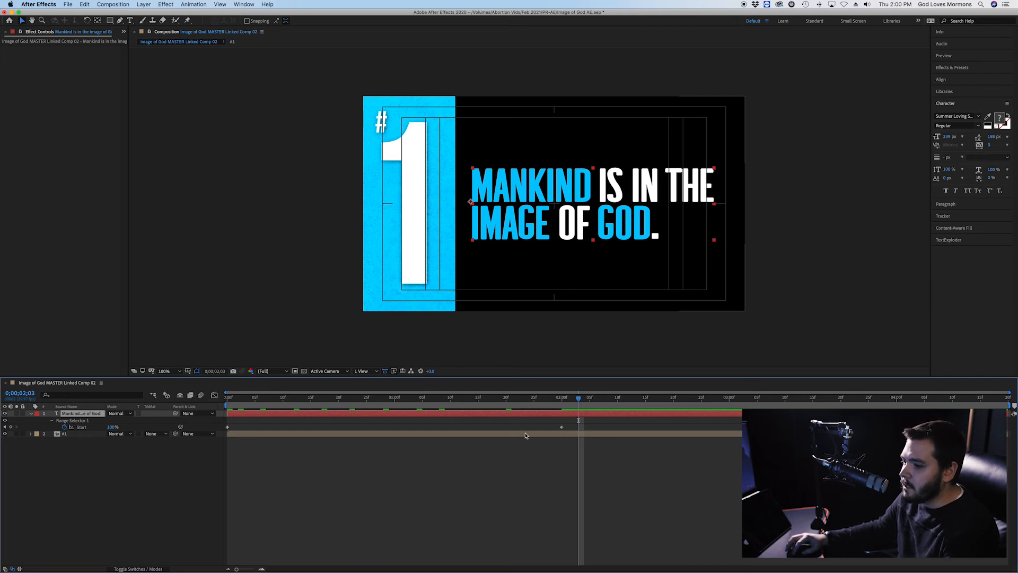
{"action": "left_click", "coordinate": [277, 398]}
{"action": "left_click_drag", "start_coordinate": [305, 403], "coordinate": [457, 405]}
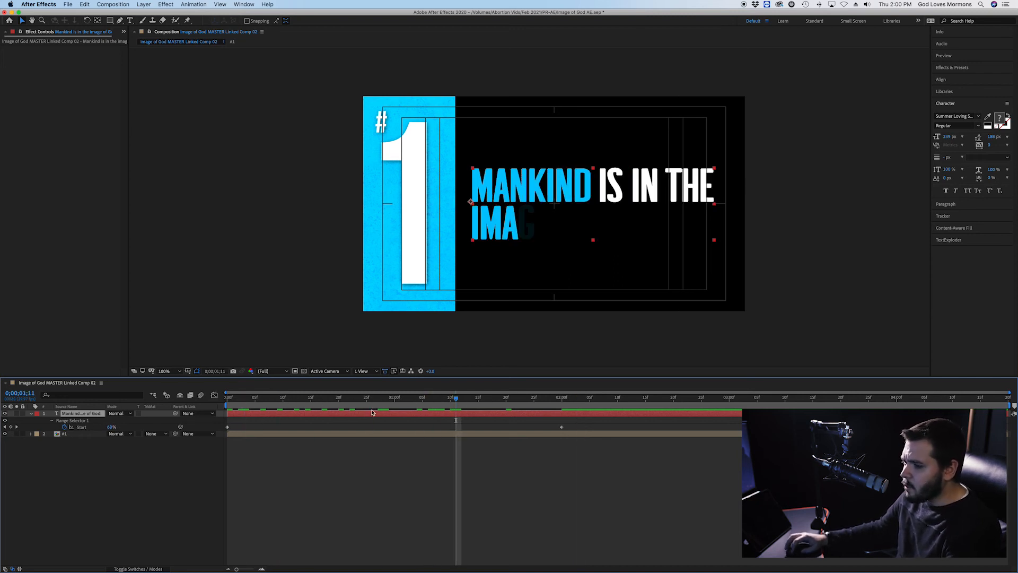
{"action": "left_click", "coordinate": [228, 427]}
{"action": "left_click_drag", "start_coordinate": [227, 428], "coordinate": [311, 428]}
{"action": "left_click_drag", "start_coordinate": [562, 427], "coordinate": [813, 427]}
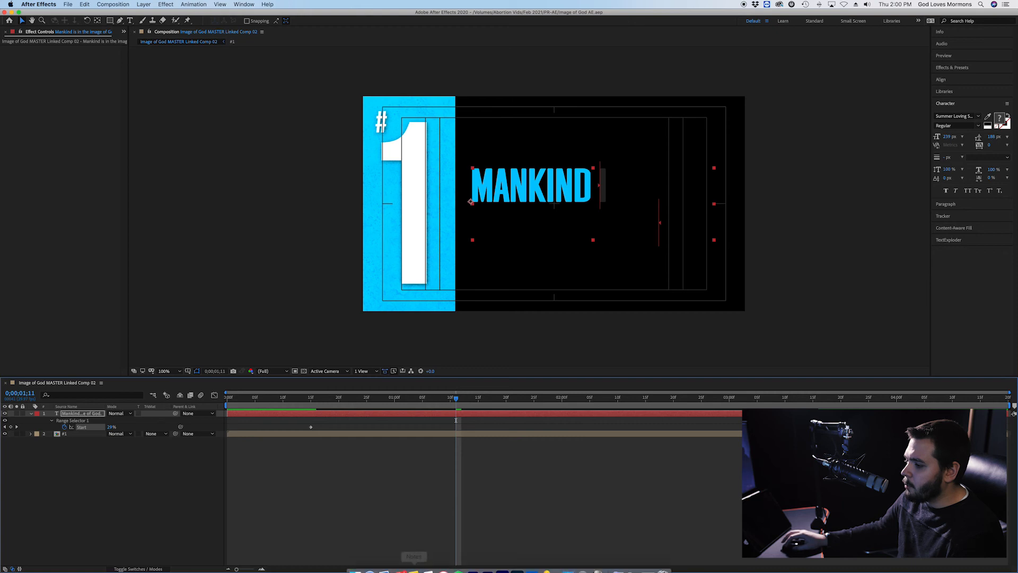
Switch to Premiere Pro, hide tracks V7 and V8, and play the title section from about 54 seconds.
{"action": "left_click", "coordinate": [473, 570]}
{"action": "left_click_drag", "start_coordinate": [313, 318], "coordinate": [295, 321]}
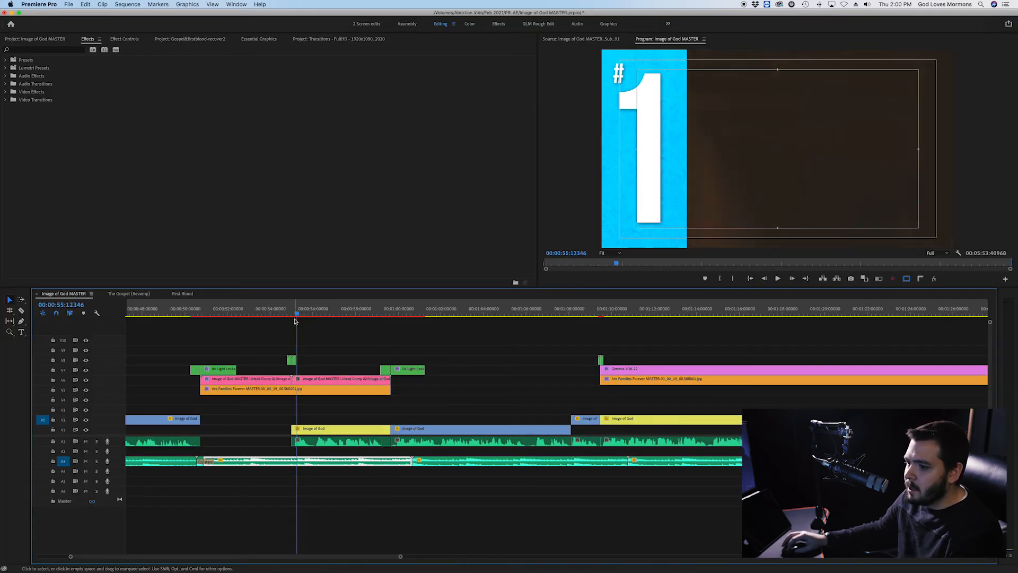
{"action": "left_click", "coordinate": [87, 361]}
{"action": "left_click_drag", "start_coordinate": [298, 316], "coordinate": [291, 316]}
{"action": "key", "text": "XF86AudioRaiseVolume"}
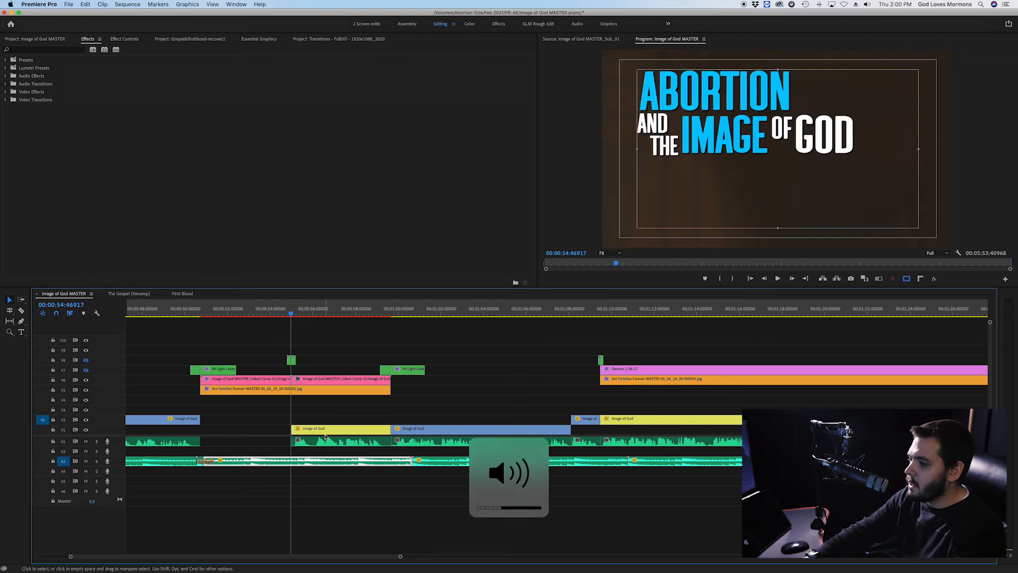
{"action": "key", "text": "space"}
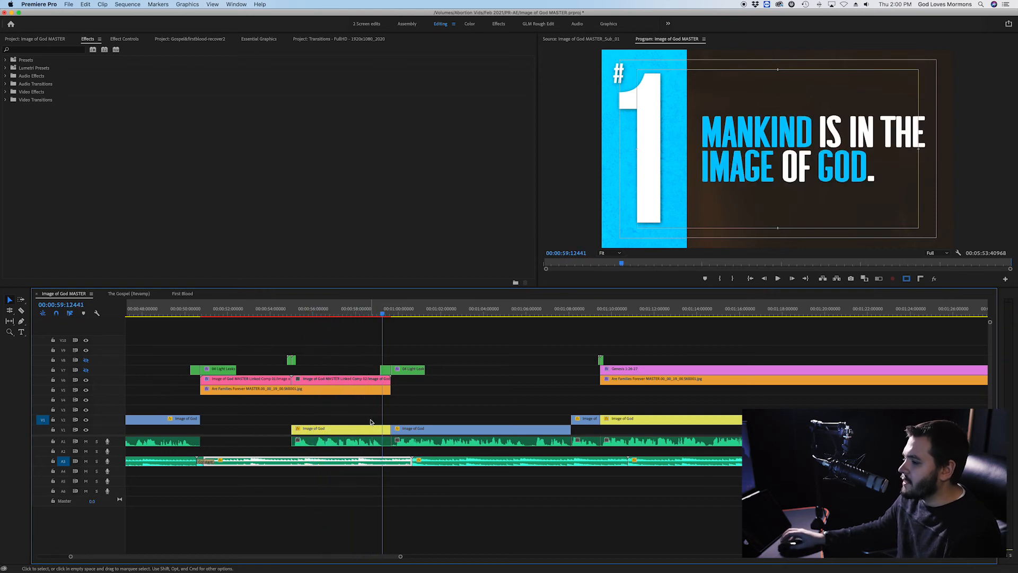
Return to After Effects and delay the headline's Start keyframes to about 24 frames and about 3 seconds 22 frames.
{"action": "key", "text": "super+Tab"}
{"action": "left_click", "coordinate": [813, 456]}
{"action": "left_click_drag", "start_coordinate": [813, 427], "coordinate": [852, 427]}
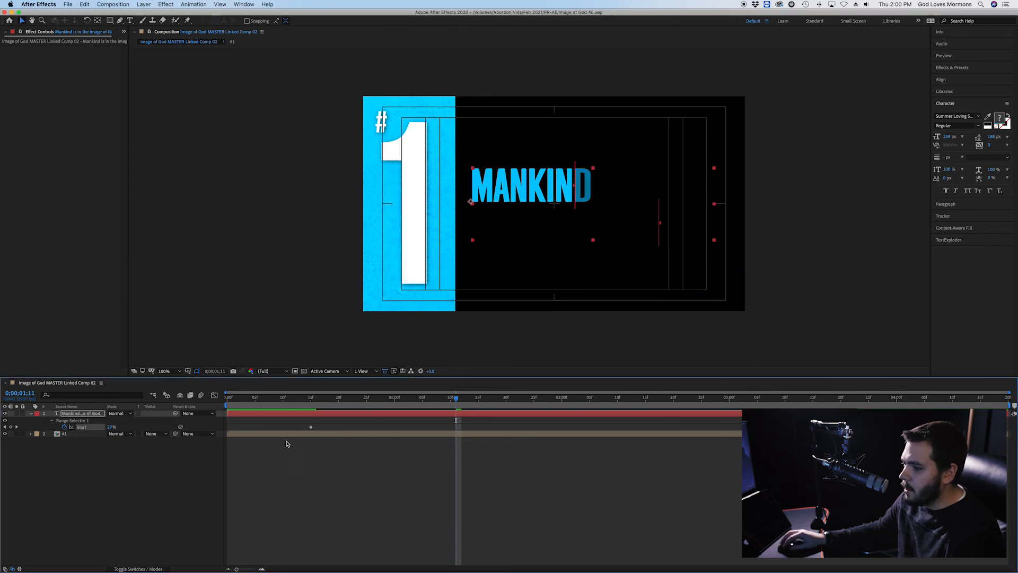
{"action": "left_click_drag", "start_coordinate": [311, 427], "coordinate": [361, 430]}
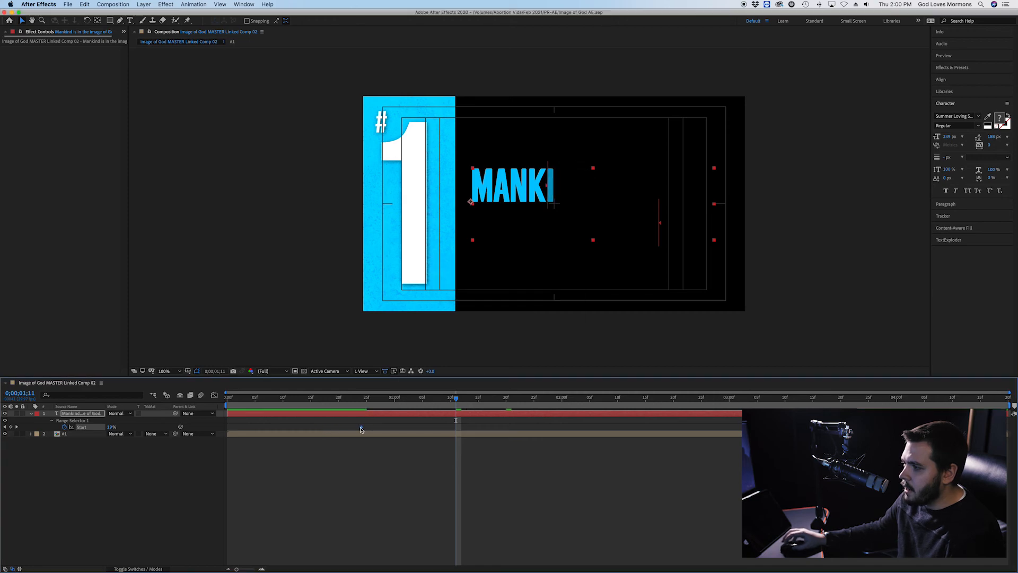
Switch to Premiere Pro and replay the title section from its start to review the headline's retimed fade.
{"action": "key", "text": "super+Tab"}
{"action": "left_click_drag", "start_coordinate": [316, 311], "coordinate": [291, 313]}
{"action": "key", "text": "space"}
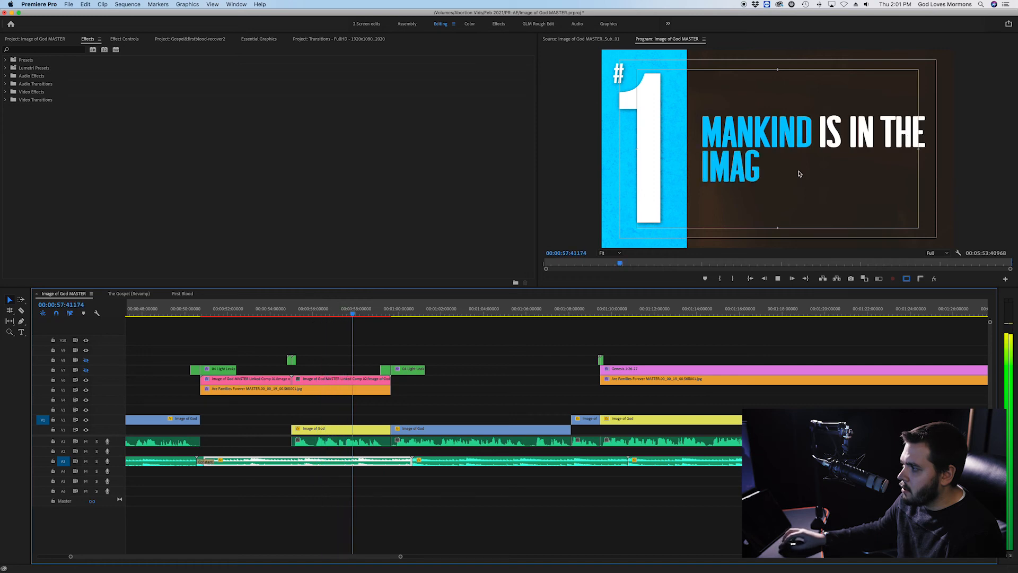
{"action": "key", "text": "space"}
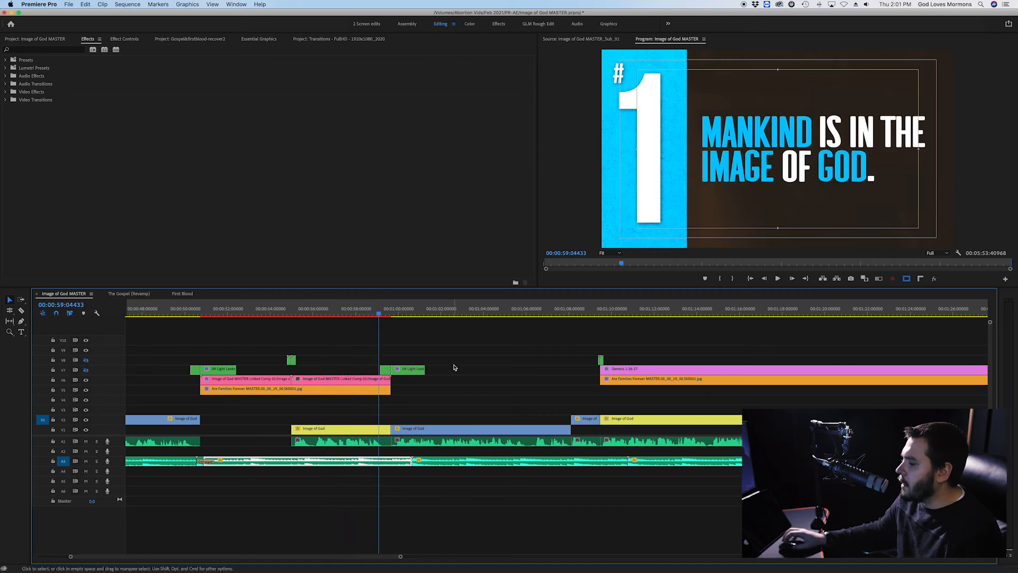
Switch to After Effects and delete the text animator that fades in the headline layer.
{"action": "key", "text": "super+Tab"}
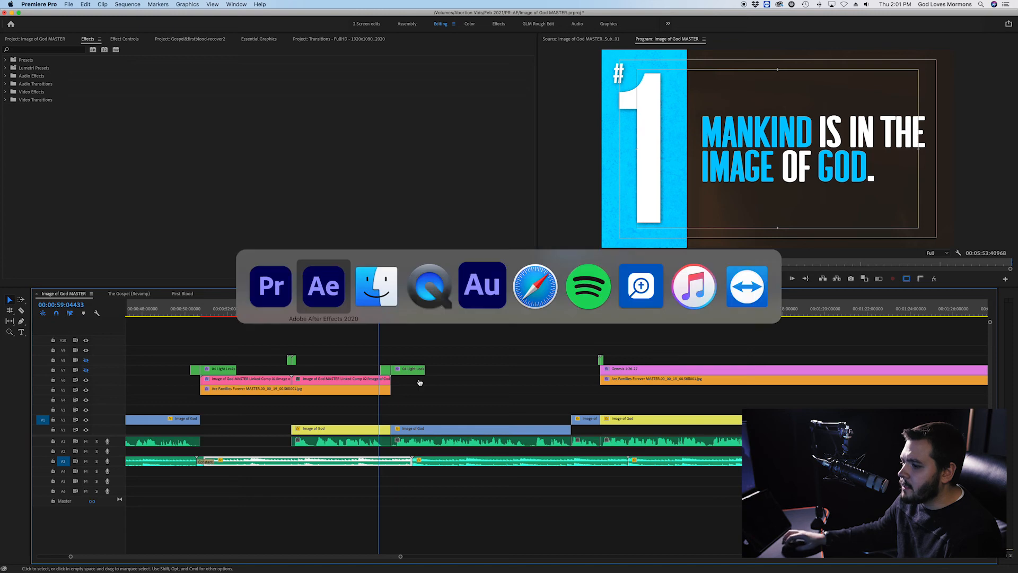
{"action": "left_click", "coordinate": [85, 420]}
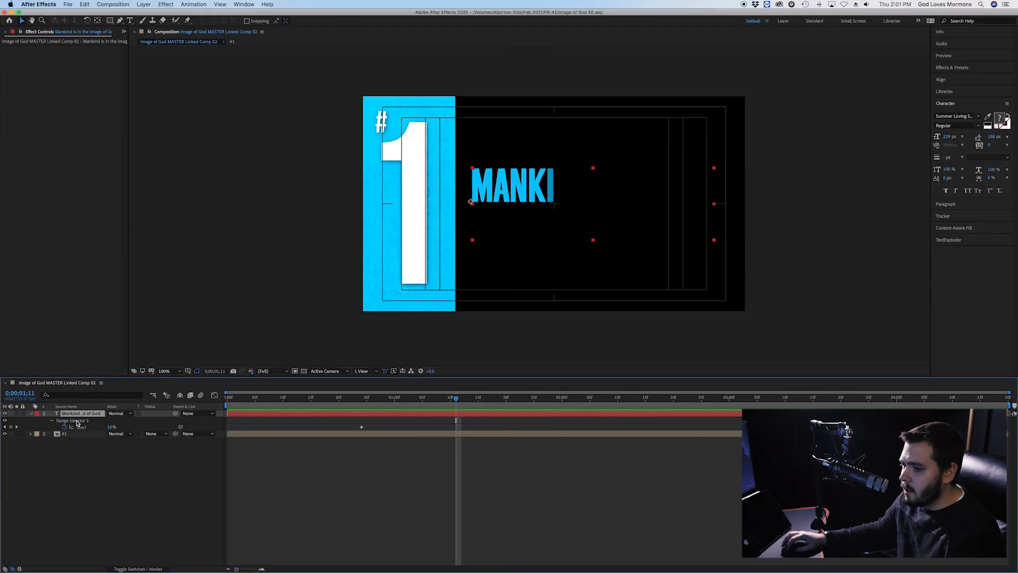
{"action": "key", "text": "ctrl+grave"}
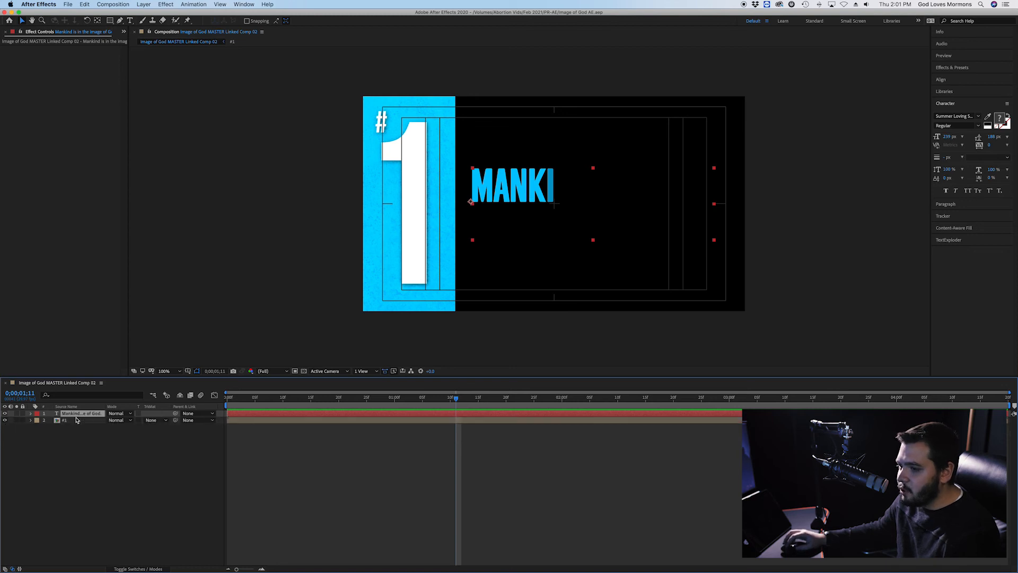
{"action": "key", "text": "ctrl+grave"}
{"action": "key", "text": "super+1"}
{"action": "scroll", "coordinate": [87, 434], "scroll_direction": "down", "scroll_amount": 1}
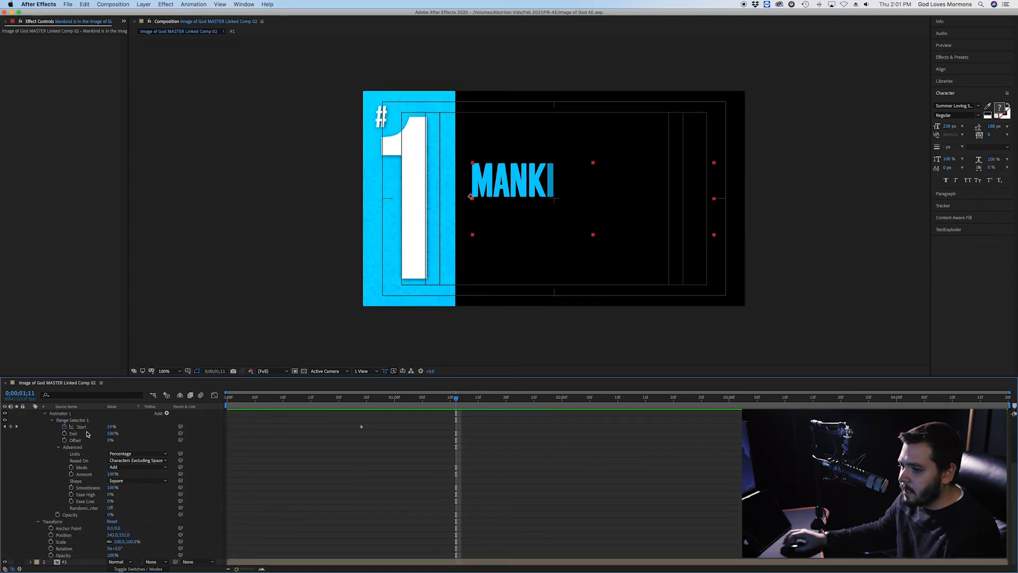
{"action": "scroll", "coordinate": [74, 467], "scroll_direction": "up", "scroll_amount": 1}
{"action": "left_click", "coordinate": [62, 482]}
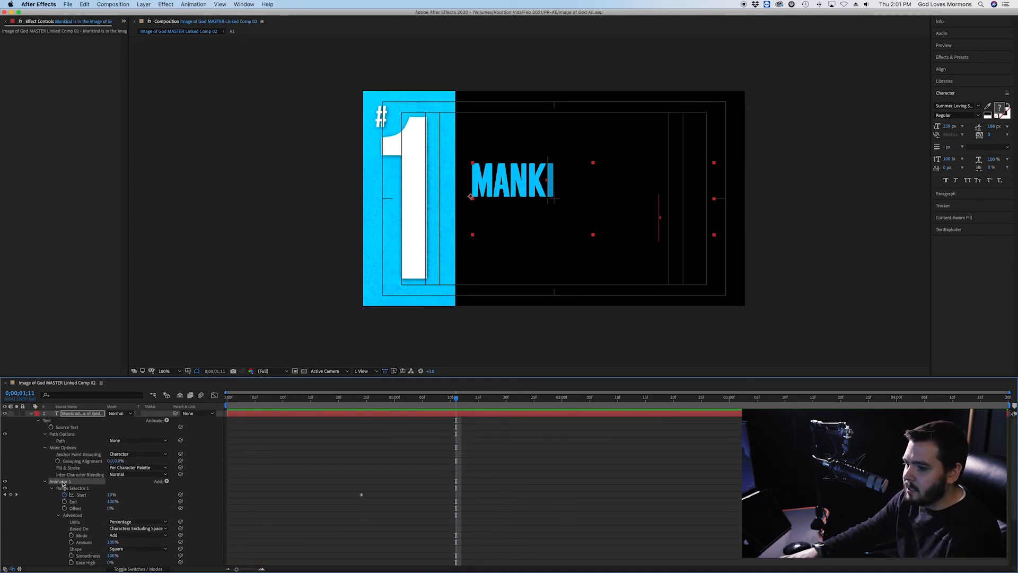
{"action": "key", "text": "Delete"}
Apply the Typewriter preset to the headline layer and reveal its keyframes.
{"action": "left_click", "coordinate": [75, 415]}
{"action": "key", "text": "ctrl+space"}
{"action": "type", "text": "type"}
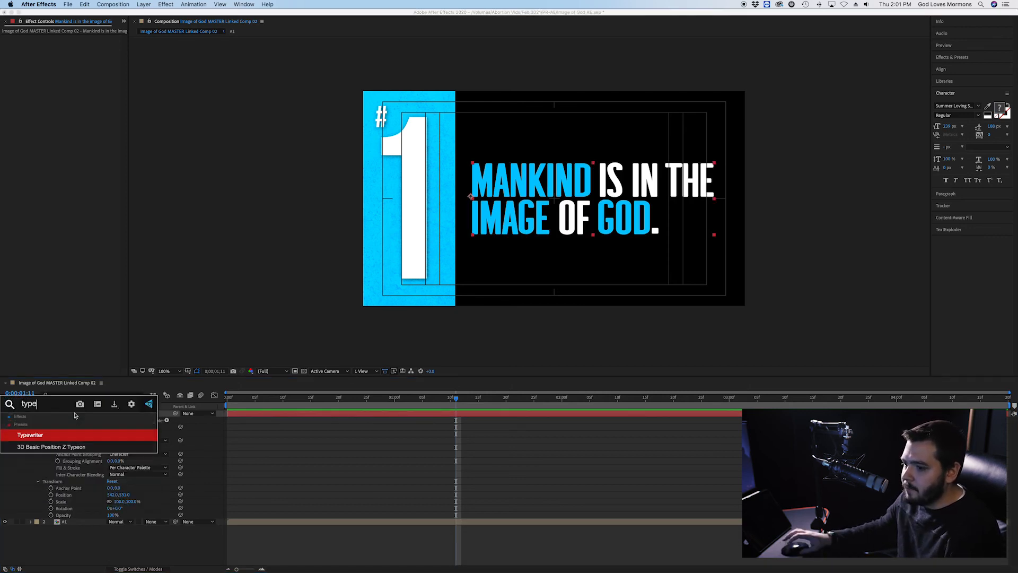
{"action": "key", "text": "Return"}
{"action": "key", "text": "u"}
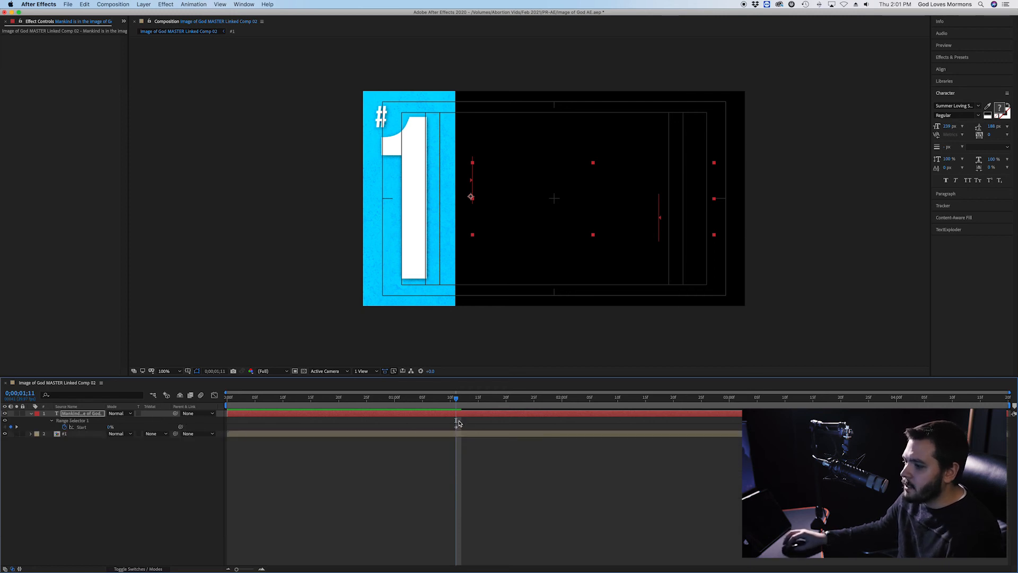
Move the Typewriter's first Start keyframe to about 18 frames and save the project.
{"action": "left_click_drag", "start_coordinate": [457, 427], "coordinate": [327, 428]}
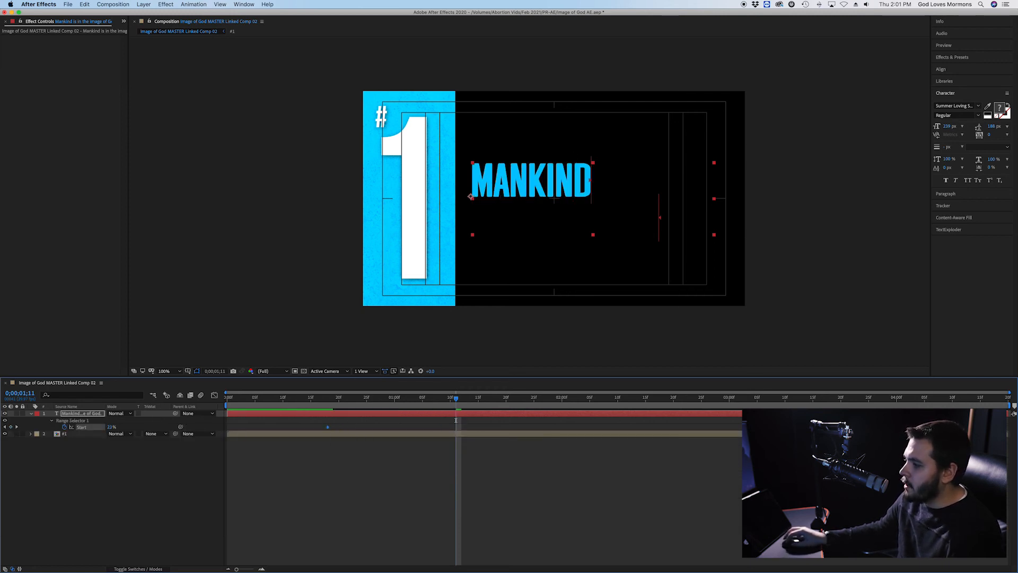
{"action": "left_click", "coordinate": [382, 427]}
{"action": "key", "text": "super+s"}
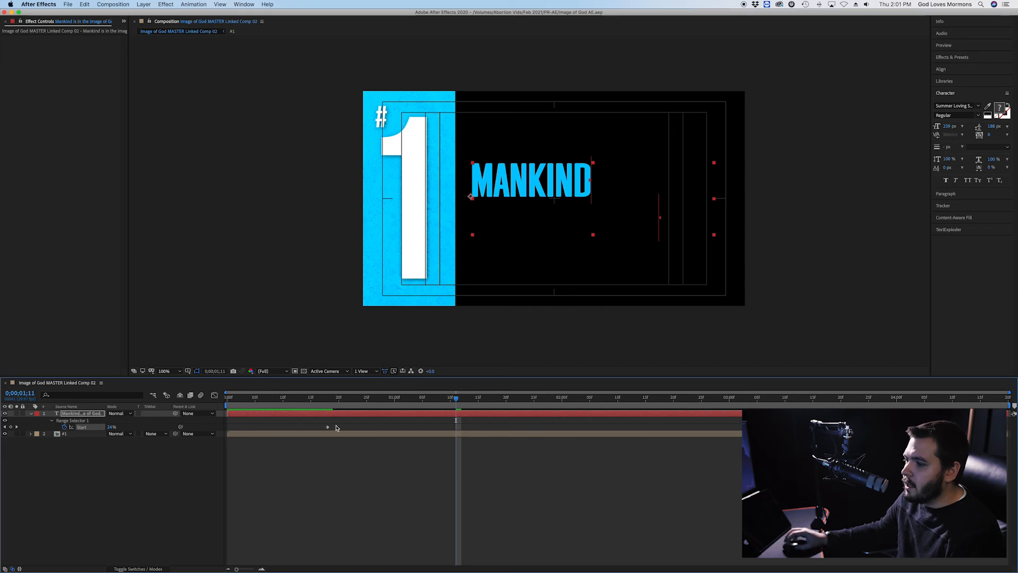
Switch to Premiere Pro and play the title section from about 55 seconds to review the typewriter reveal.
{"action": "key", "text": "super+Tab"}
{"action": "key", "text": "super+Tab"}
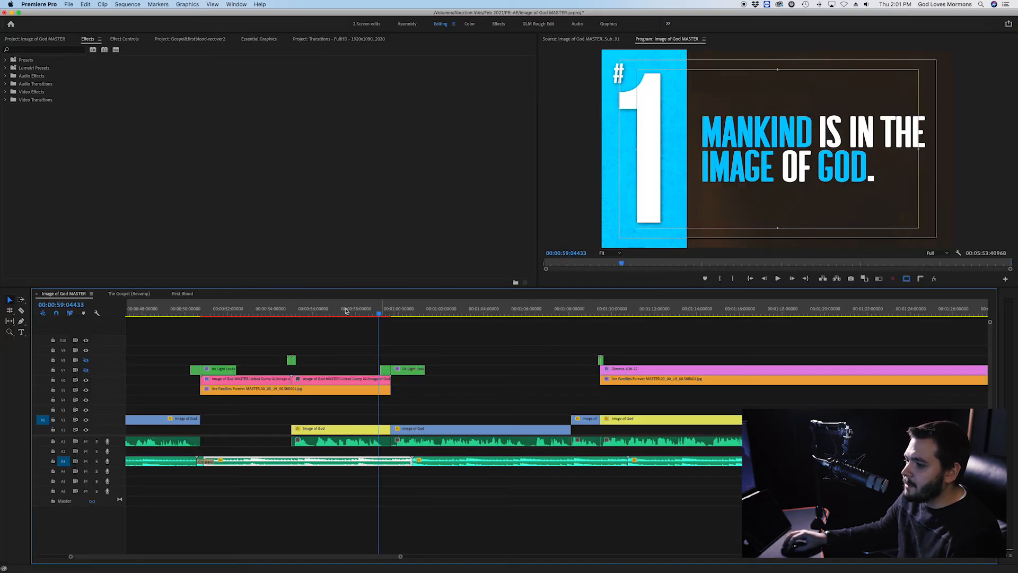
{"action": "left_click_drag", "start_coordinate": [345, 310], "coordinate": [300, 314]}
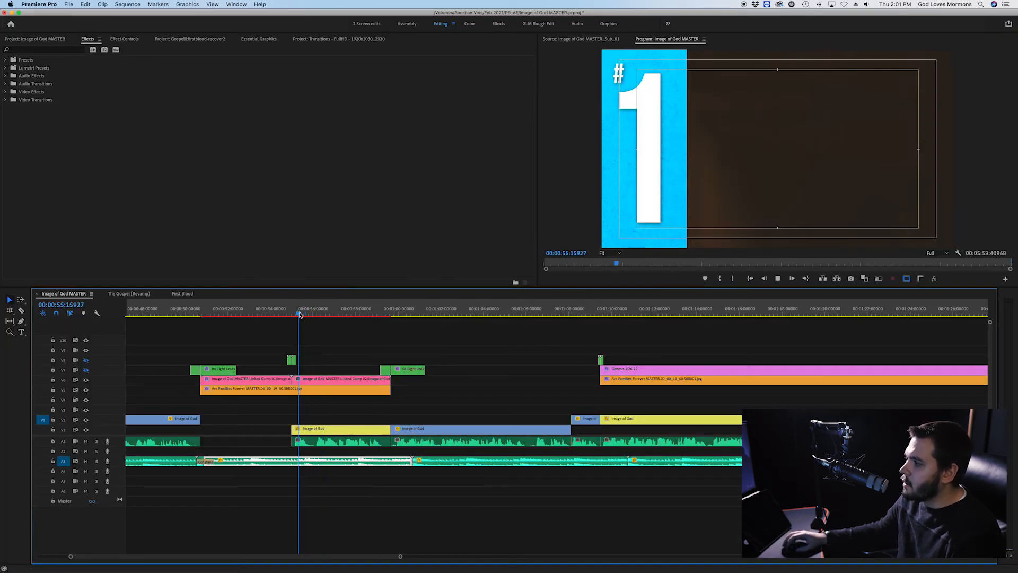
{"action": "key", "text": "space"}
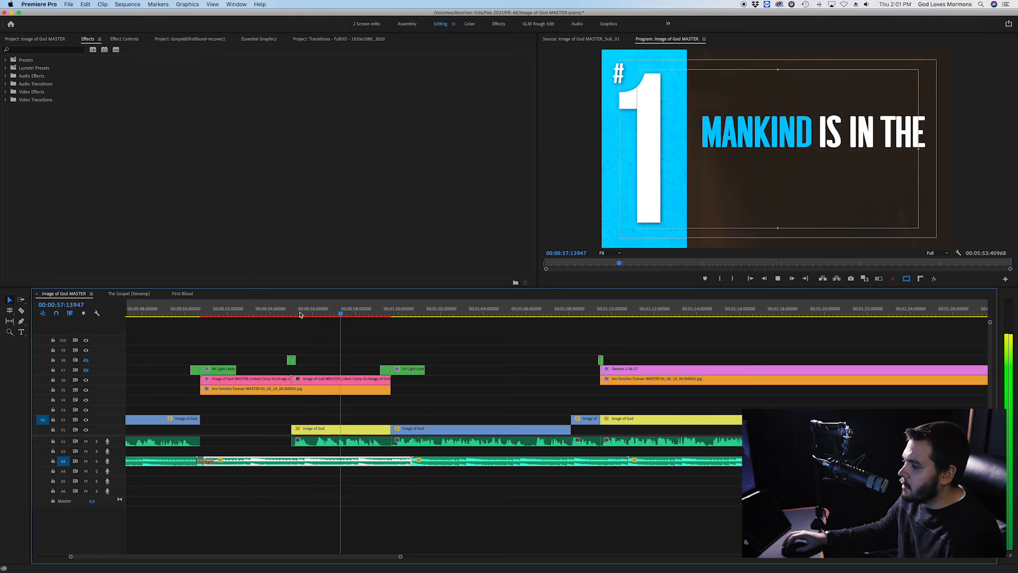
{"action": "key", "text": "space"}
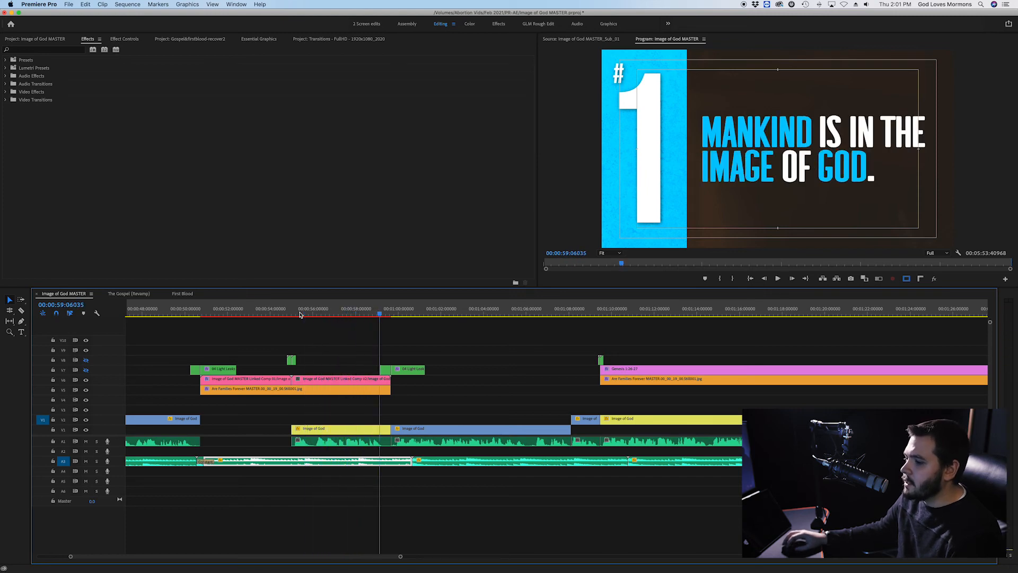
Copy the Drop Shadow effect from the Linked Comp 01 clip to the Linked Comp 02 clip and save the project.
{"action": "left_click", "coordinate": [349, 352]}
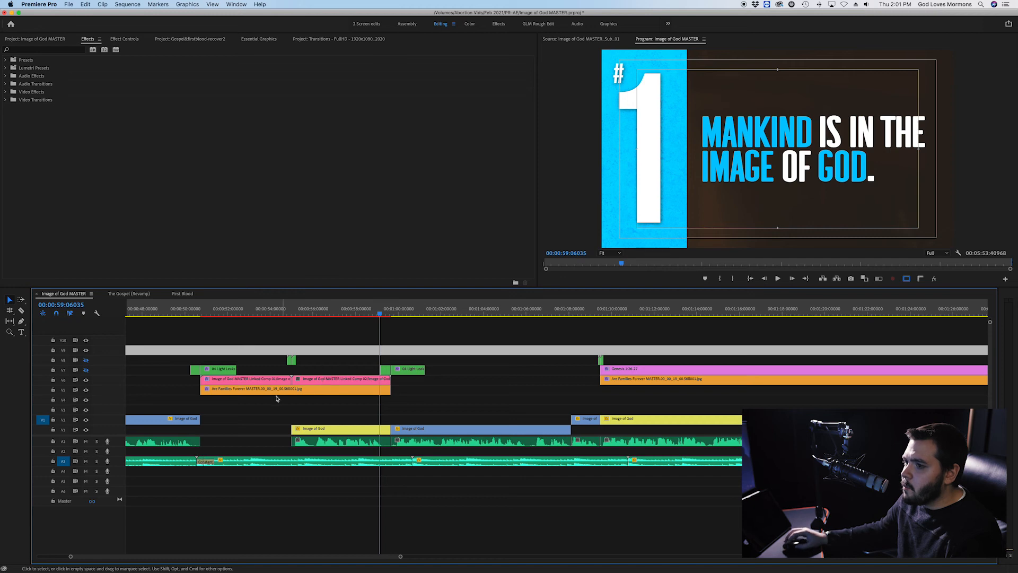
{"action": "left_click", "coordinate": [255, 380]}
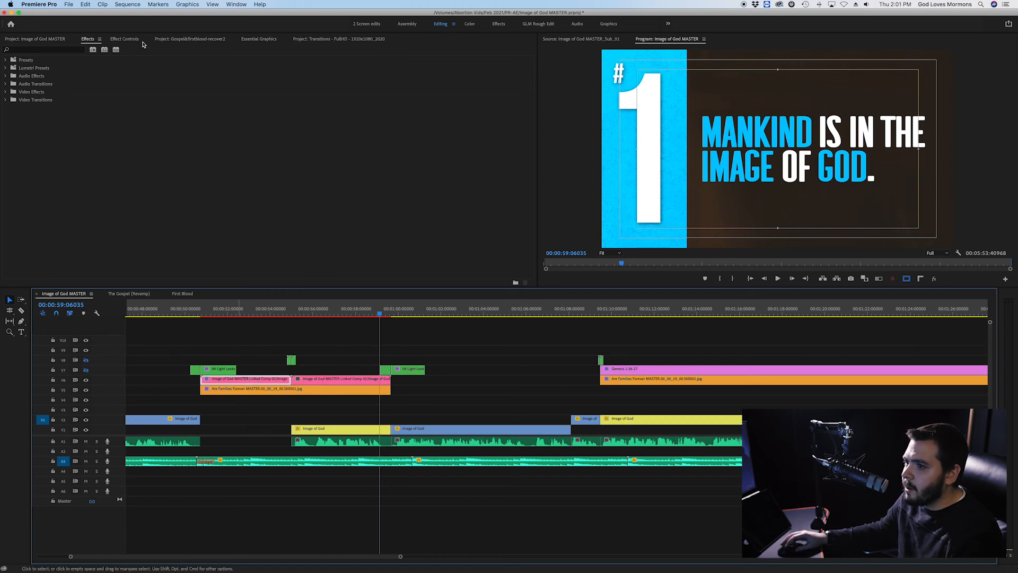
{"action": "left_click", "coordinate": [125, 39]}
{"action": "left_click", "coordinate": [23, 182]}
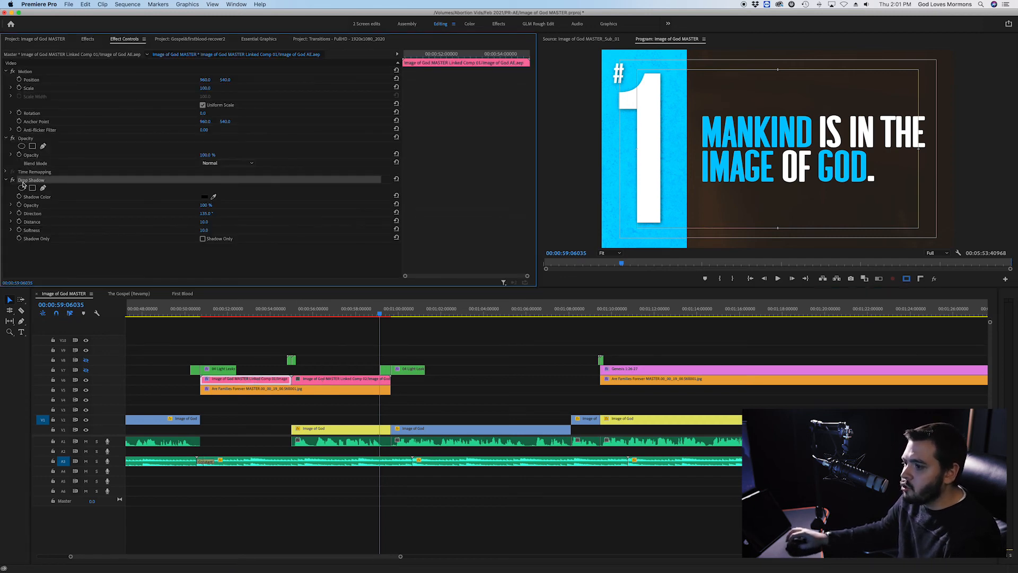
{"action": "left_click", "coordinate": [336, 380]}
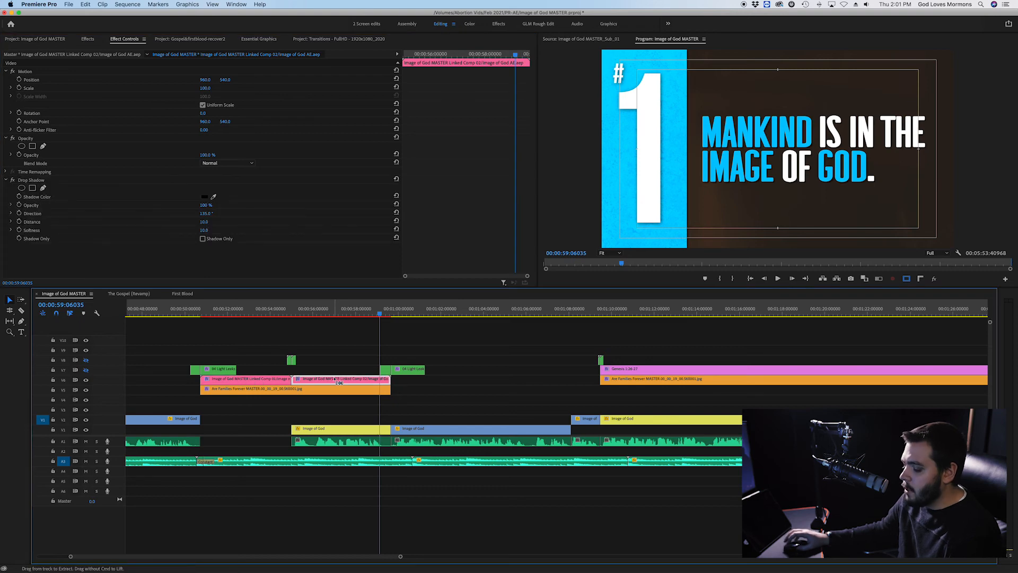
{"action": "key", "text": "super+s"}
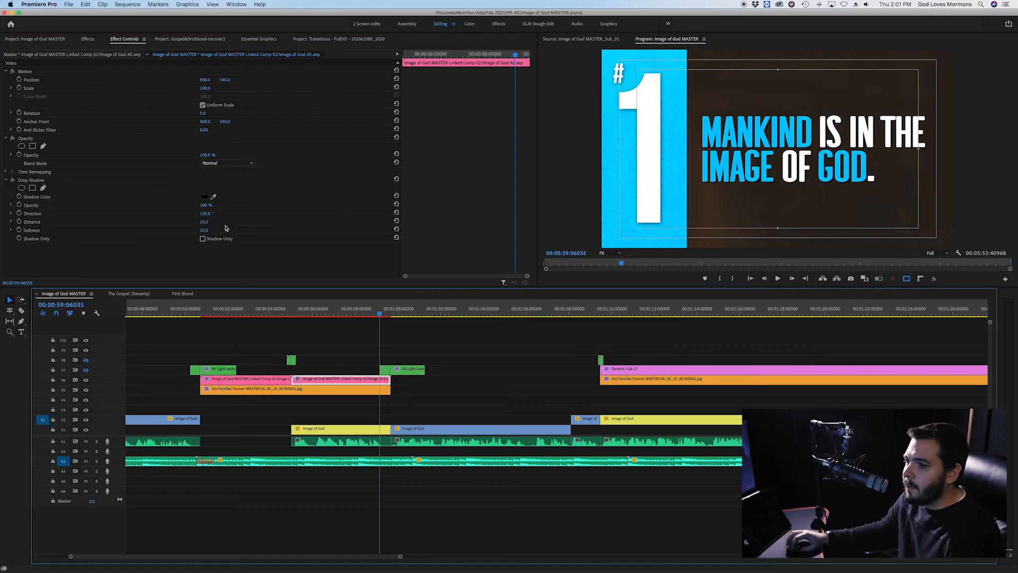
Set the Drop Shadow softness on the Linked Comp 02 clip to 31 and save the project.
{"action": "left_click_drag", "start_coordinate": [204, 230], "coordinate": [250, 230]}
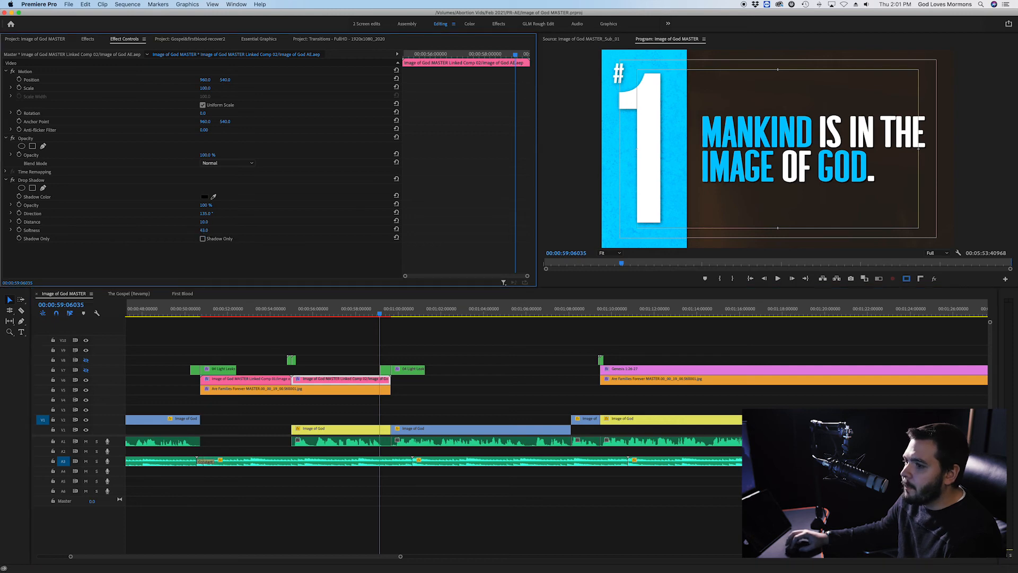
{"action": "left_click_drag", "start_coordinate": [204, 230], "coordinate": [216, 230]}
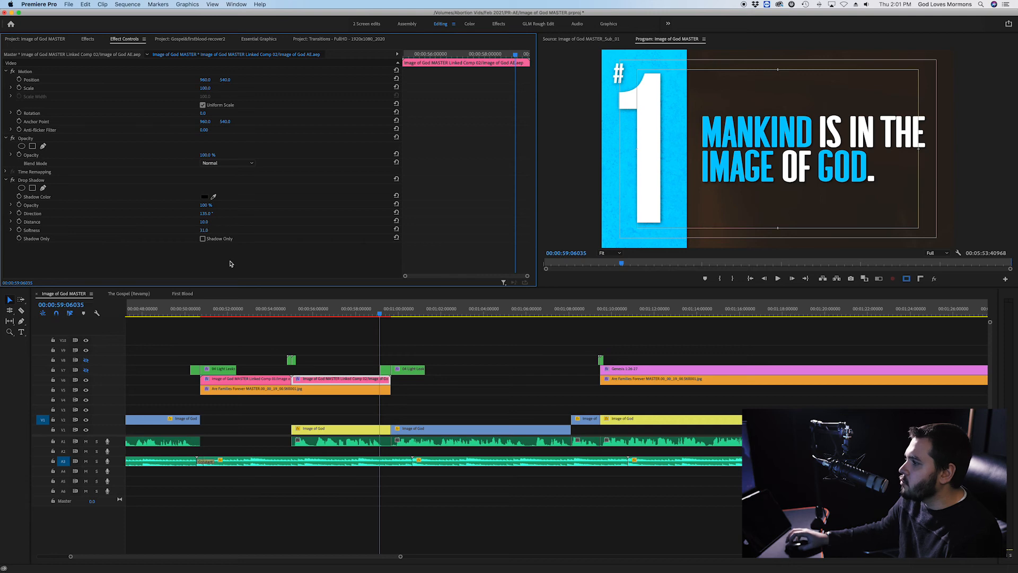
{"action": "key", "text": "super+s"}
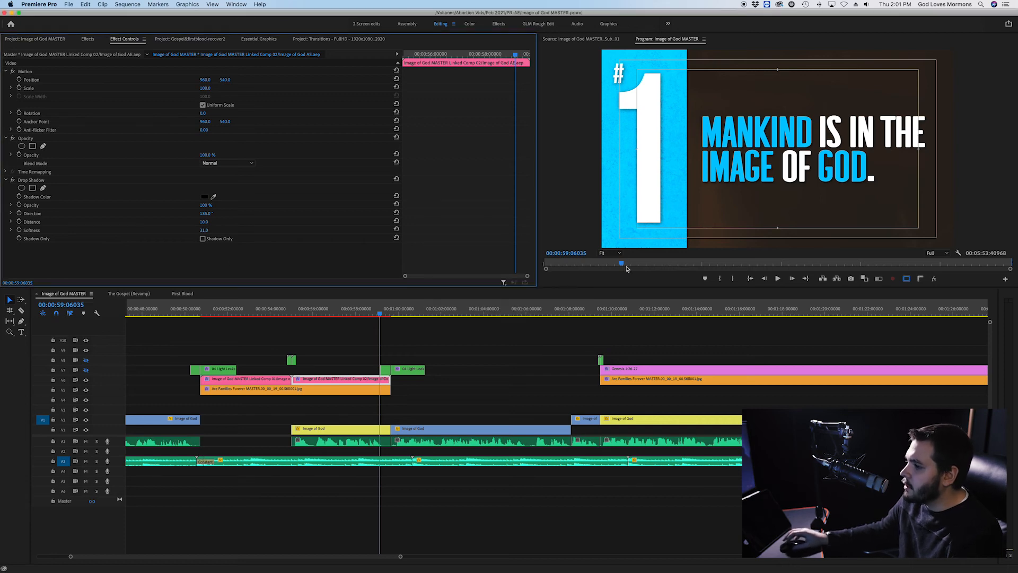
Toggle the Linked Comp 02 clip off and on to compare the frame with and without the title.
{"action": "left_click", "coordinate": [317, 381]}
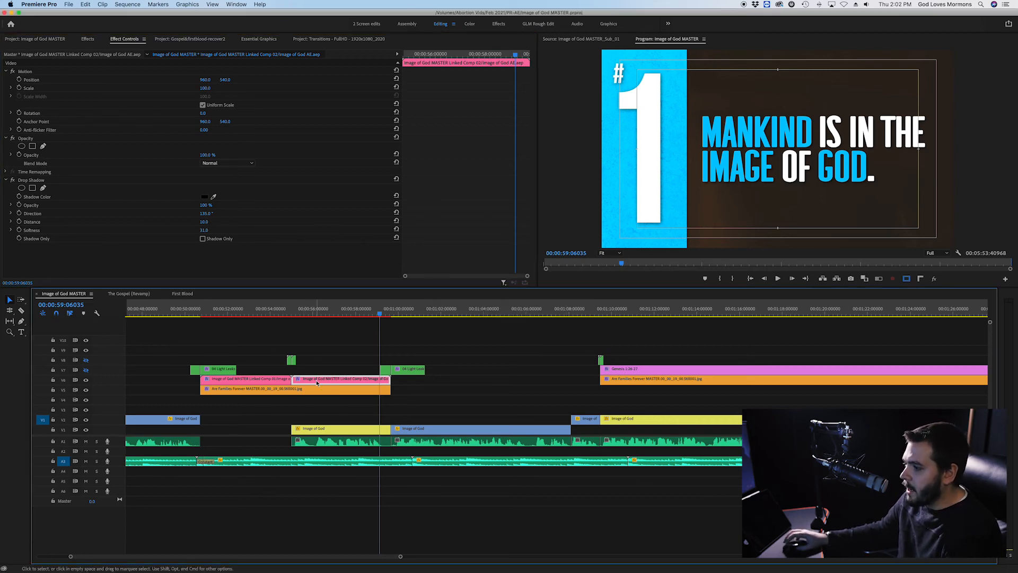
{"action": "key", "text": "shift+e"}
{"action": "key", "text": "shift+e"}
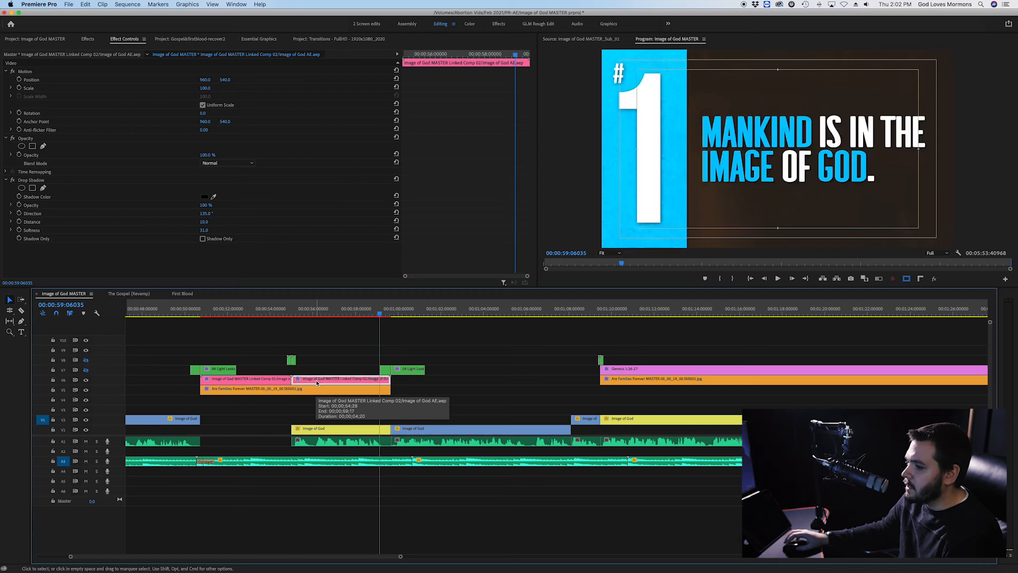
{"action": "key", "text": "shift+e"}
{"action": "key", "text": "shift+e"}
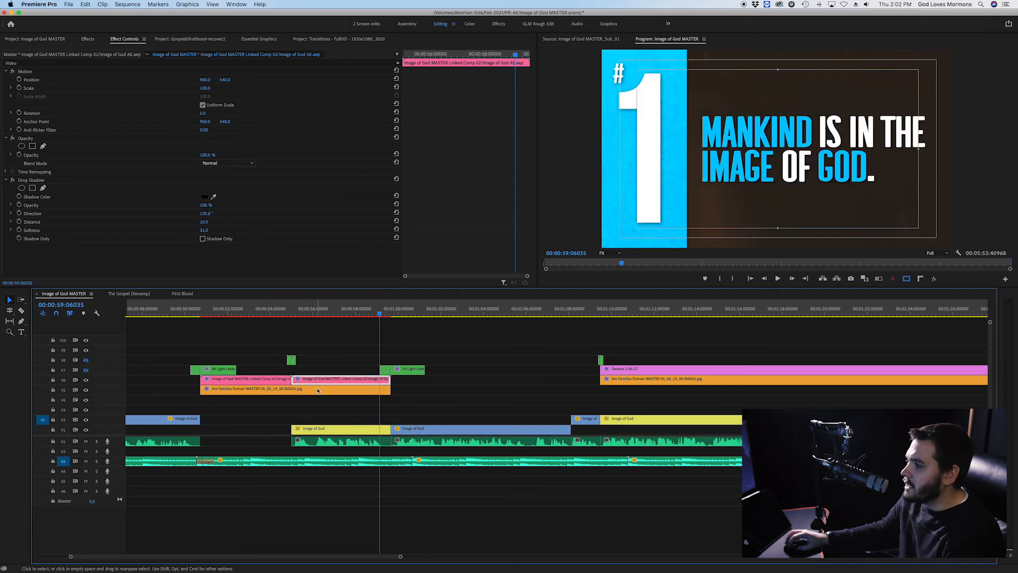
Switch to After Effects and toggle the transparency grid to check the title composition's transparent background.
{"action": "key", "text": "super+Tab"}
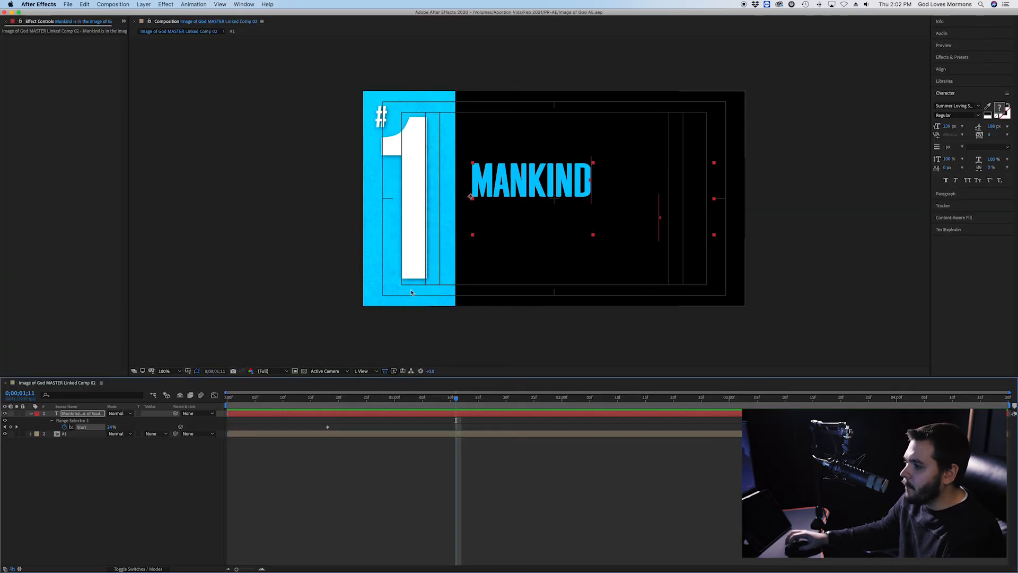
{"action": "left_click", "coordinate": [478, 219]}
{"action": "left_click", "coordinate": [303, 371]}
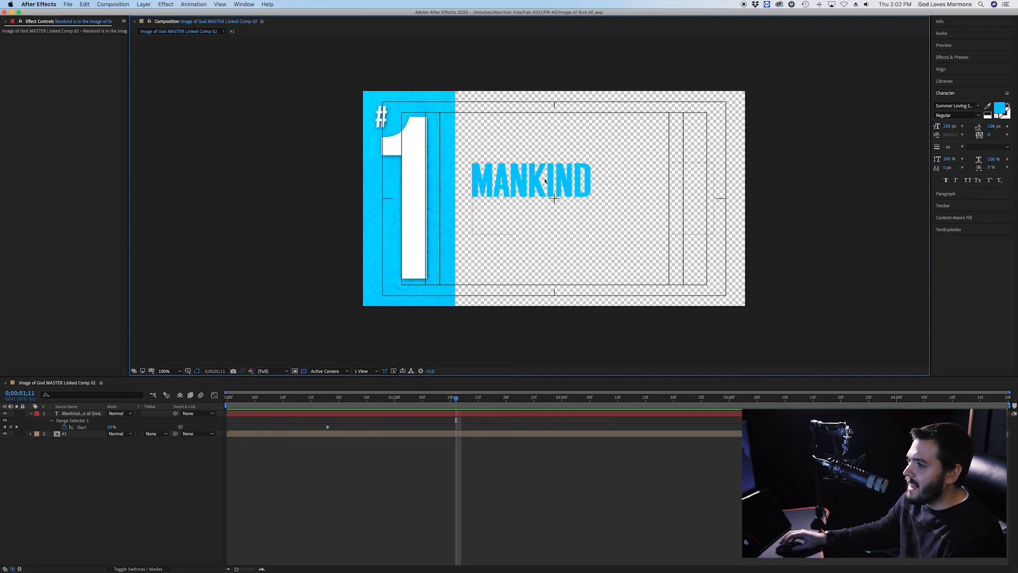
{"action": "left_click", "coordinate": [303, 371]}
{"action": "left_click", "coordinate": [304, 370]}
Switch to Premiere Pro, toggle the background image clip beneath the title at about 57 seconds, and save the project.
{"action": "key", "text": "super+Tab"}
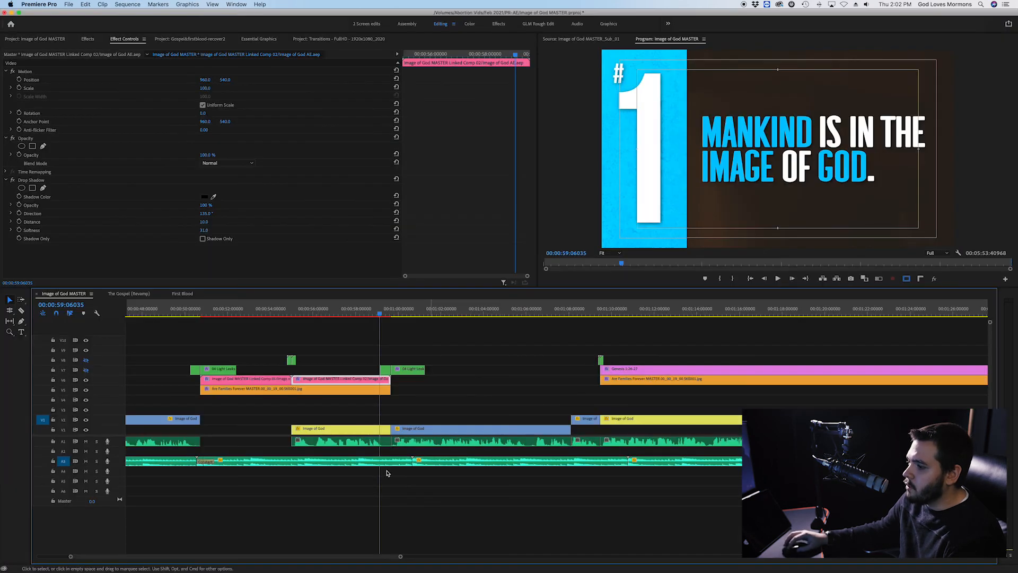
{"action": "left_click", "coordinate": [336, 392]}
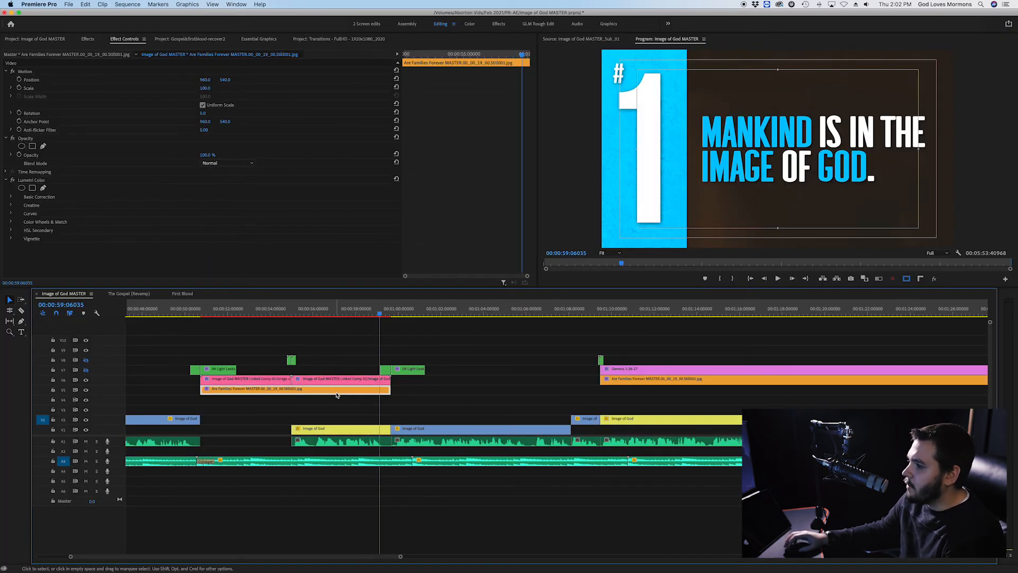
{"action": "key", "text": "shift+e"}
{"action": "mouse_move", "coordinate": [348, 315]}
{"action": "left_mouse_down"}
{"action": "mouse_move", "coordinate": [357, 312]}
{"action": "mouse_move", "coordinate": [313, 314]}
{"action": "mouse_move", "coordinate": [337, 317]}
{"action": "left_mouse_up"}
{"action": "key", "text": "shift+super+e"}
{"action": "left_click", "coordinate": [351, 359]}
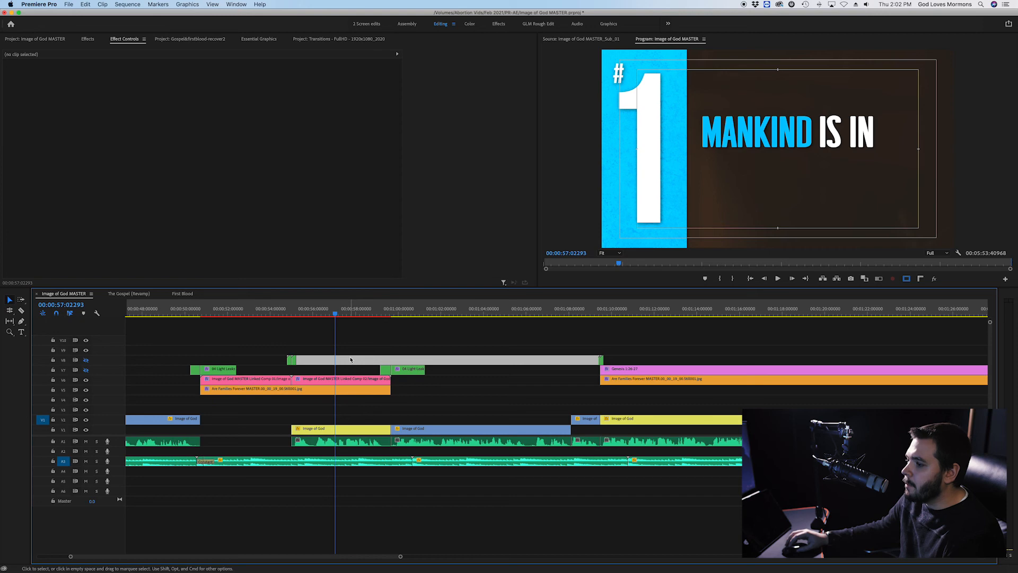
{"action": "key", "text": "super+s"}
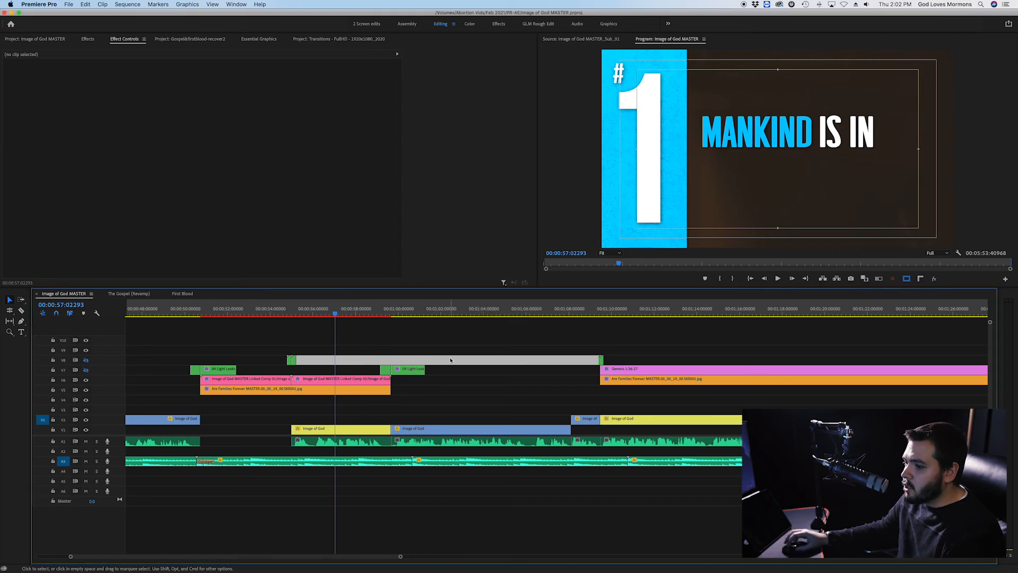
Show tracks V7 and V8 again, play the title section from about 49 seconds, and save the project.
{"action": "scroll", "coordinate": [432, 382], "scroll_direction": "right", "scroll_amount": 3}
{"action": "scroll", "coordinate": [194, 335], "scroll_direction": "left", "scroll_amount": 3}
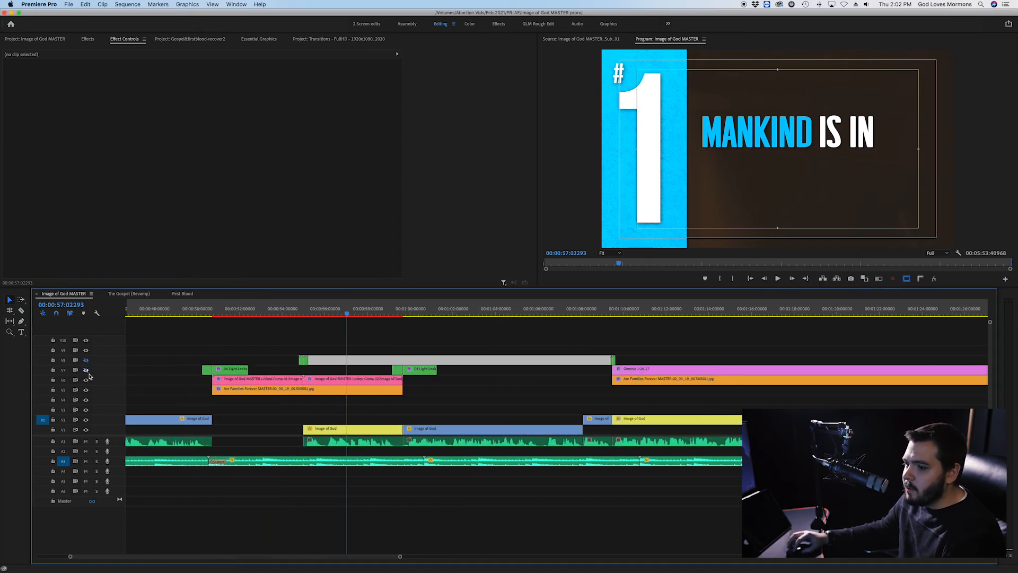
{"action": "left_click", "coordinate": [198, 312]}
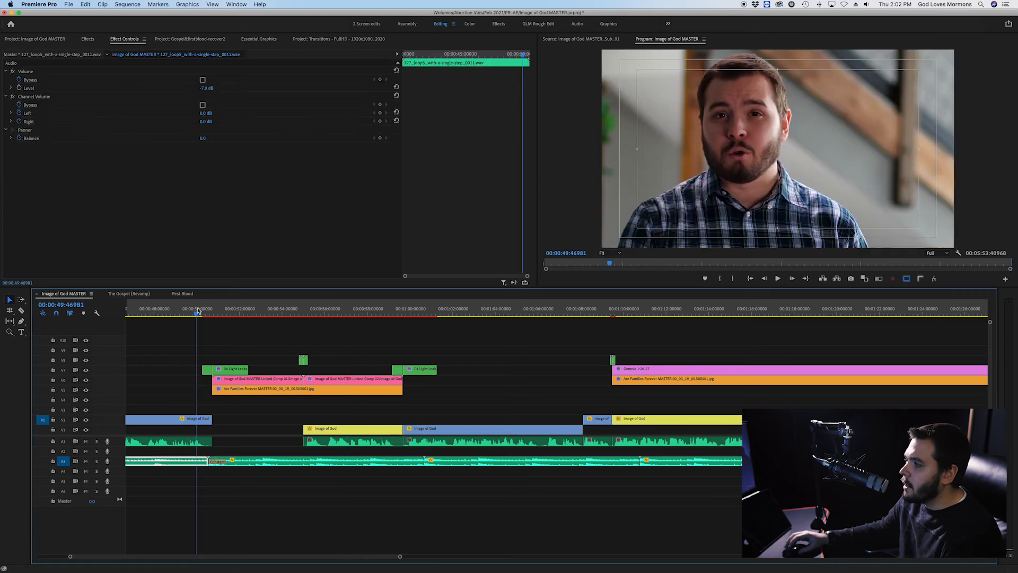
{"action": "key", "text": "space"}
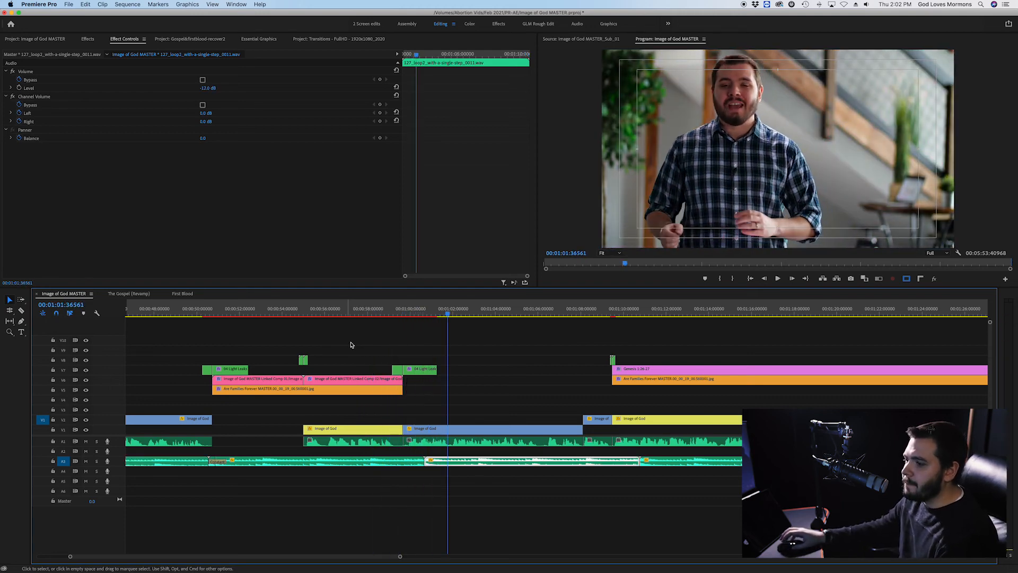
{"action": "key", "text": "super+s"}
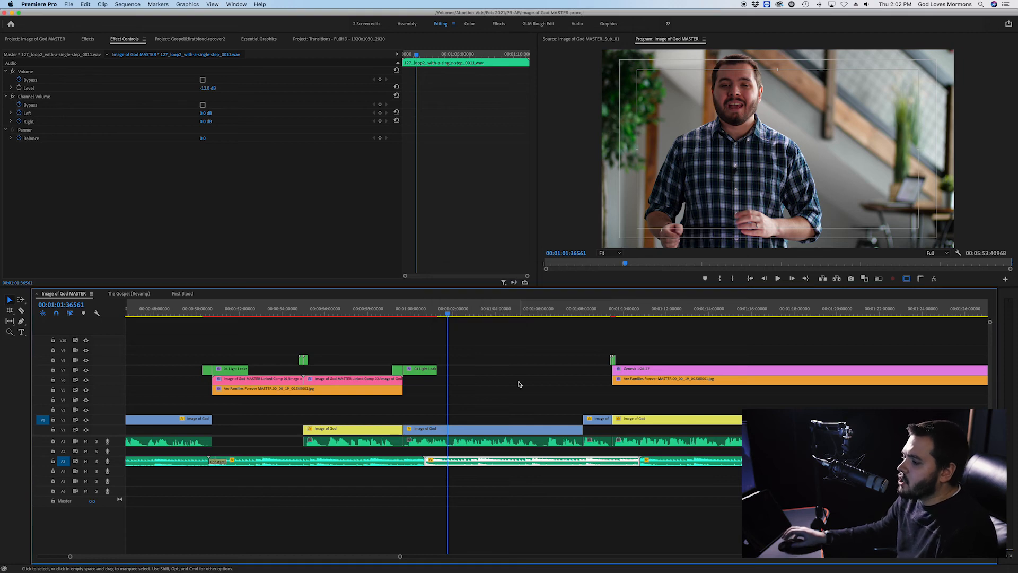
Play the sequence from about 1 min 45 s and replace the Black Video clip there with an After Effects composition.
{"action": "scroll", "coordinate": [519, 385], "scroll_direction": "down", "scroll_amount": 3}
{"action": "scroll", "coordinate": [519, 385], "scroll_direction": "right", "scroll_amount": 10}
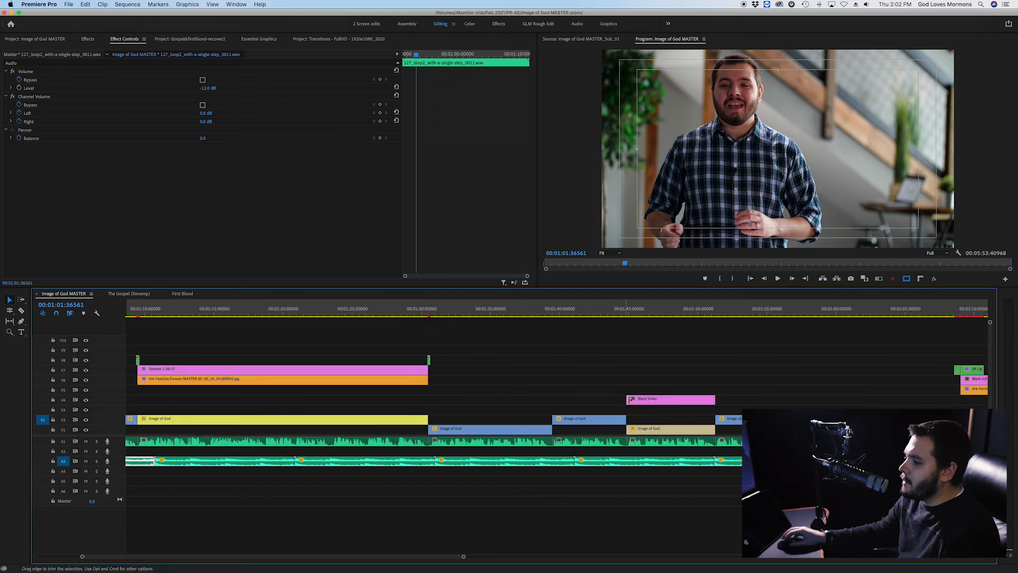
{"action": "left_click", "coordinate": [628, 313]}
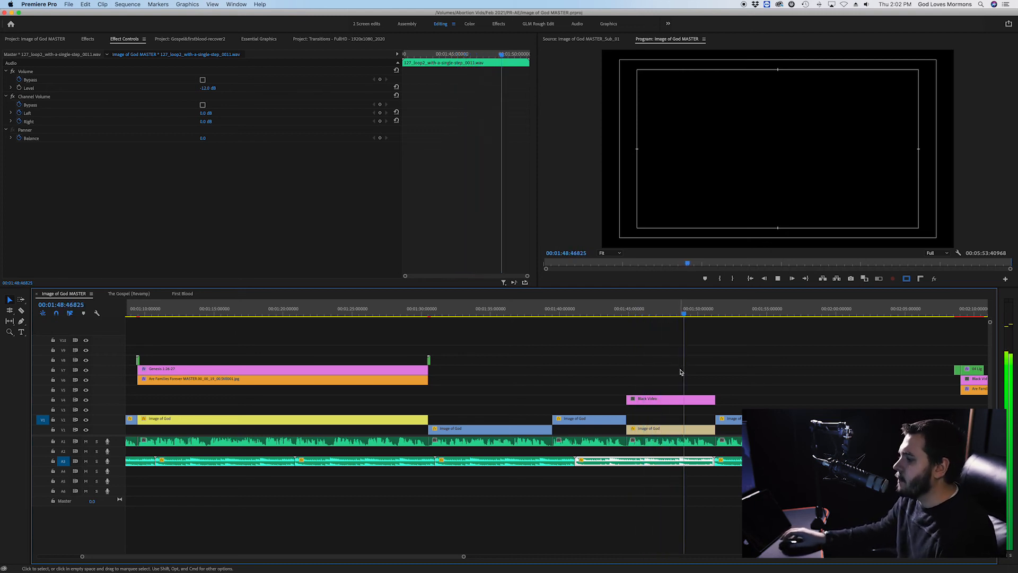
{"action": "key", "text": "space"}
{"action": "right_click", "coordinate": [666, 404]}
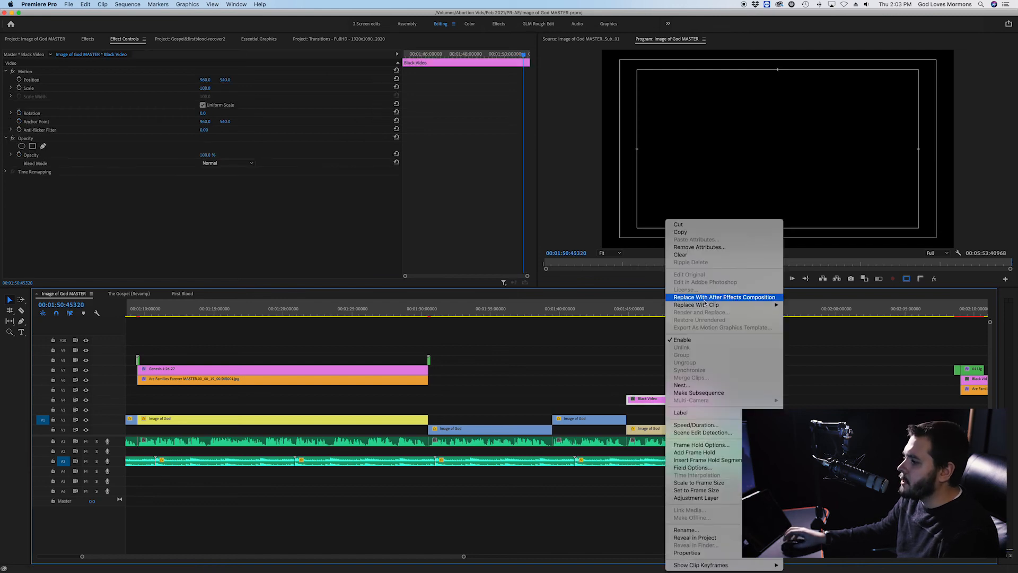
{"action": "left_click", "coordinate": [689, 235]}
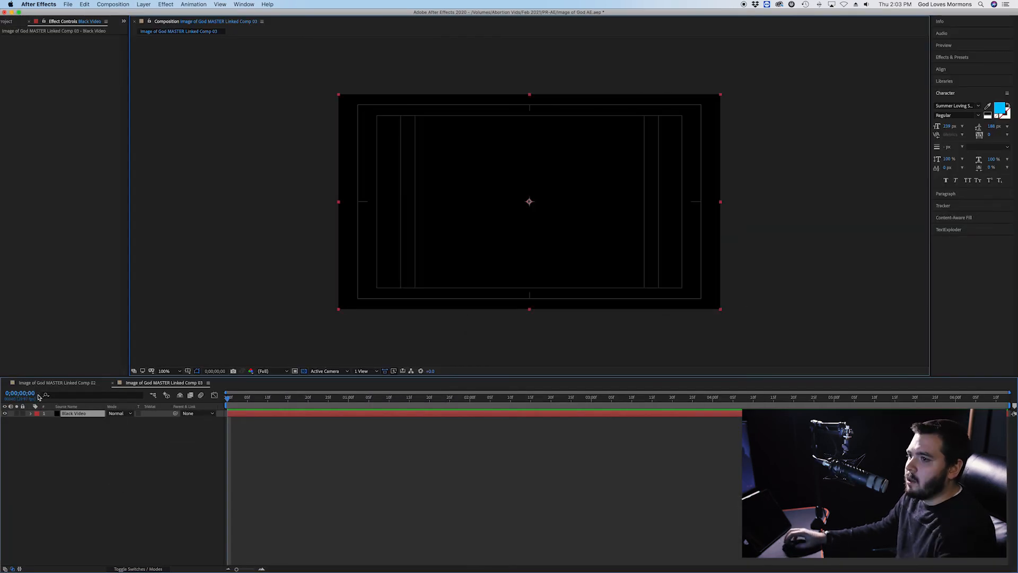
Delete the Black Video layer from the new linked composition and turn off the transparency grid.
{"action": "key", "text": "Delete"}
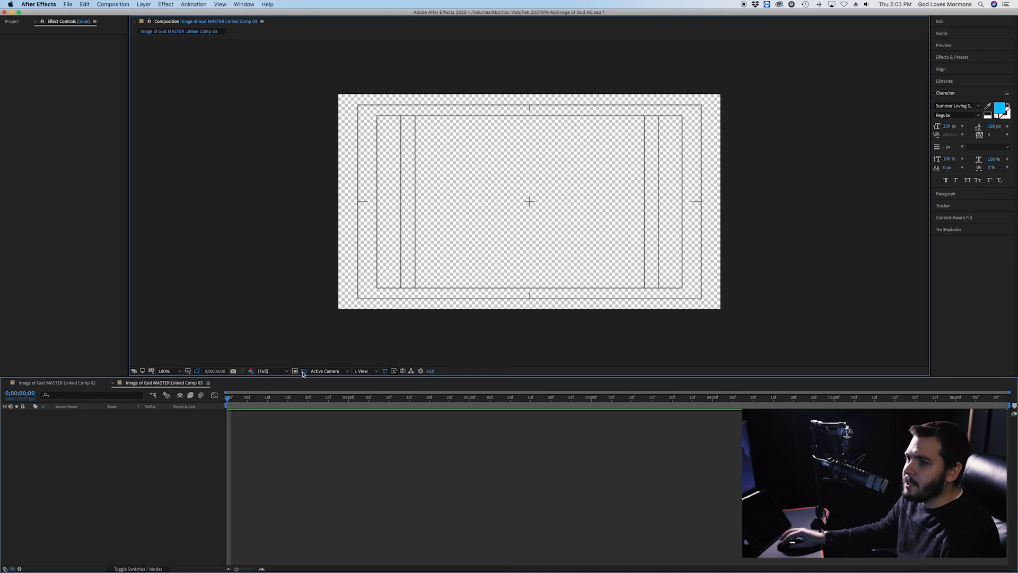
{"action": "left_click", "coordinate": [304, 372]}
{"action": "left_click", "coordinate": [69, 130]}
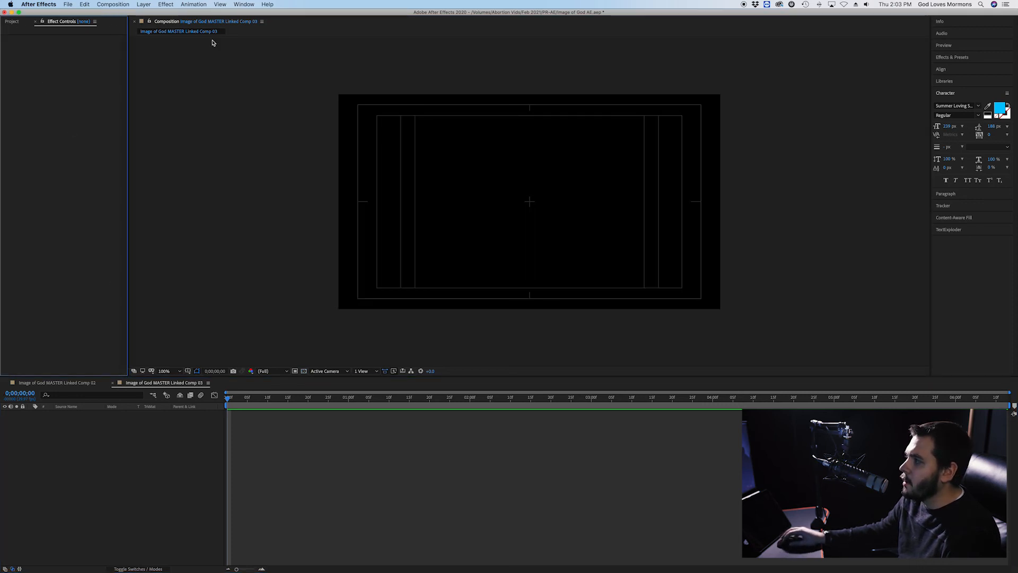
Restore the missing Tools bar in the workspace and return to the Linked Comp 03 timeline.
{"action": "left_click", "coordinate": [940, 22]}
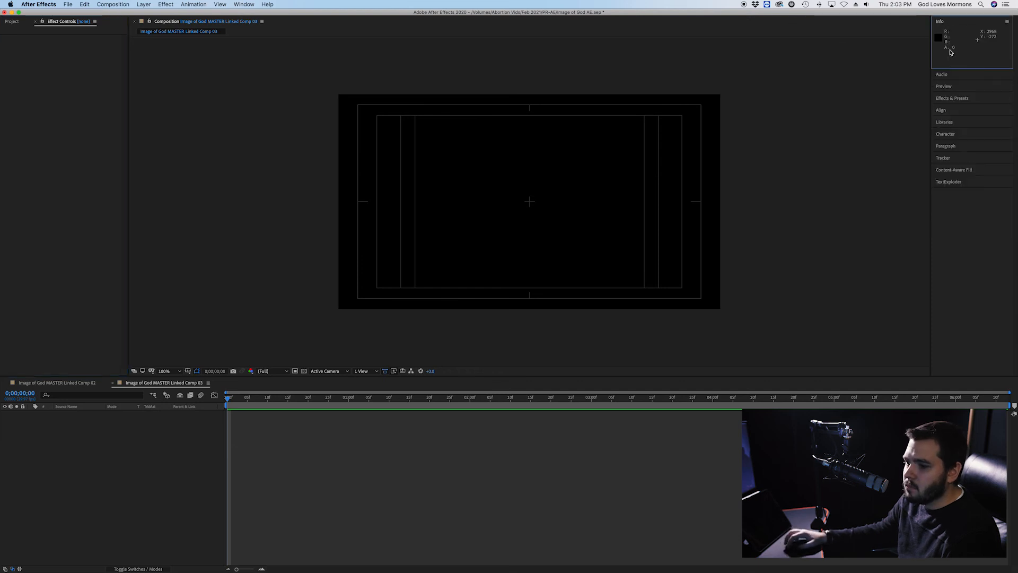
{"action": "left_click", "coordinate": [75, 383]}
{"action": "left_click", "coordinate": [17, 22]}
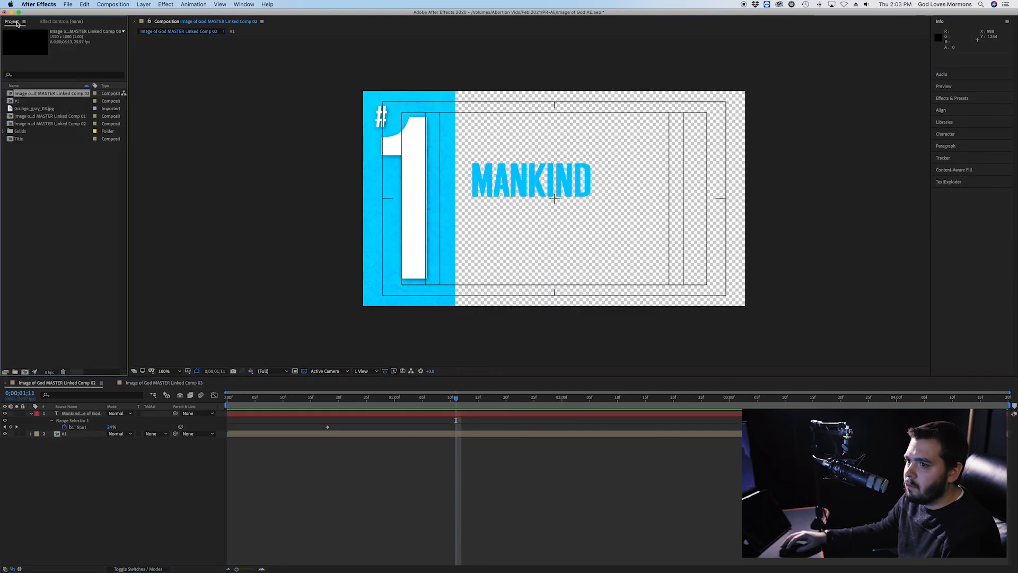
{"action": "left_click", "coordinate": [244, 4]}
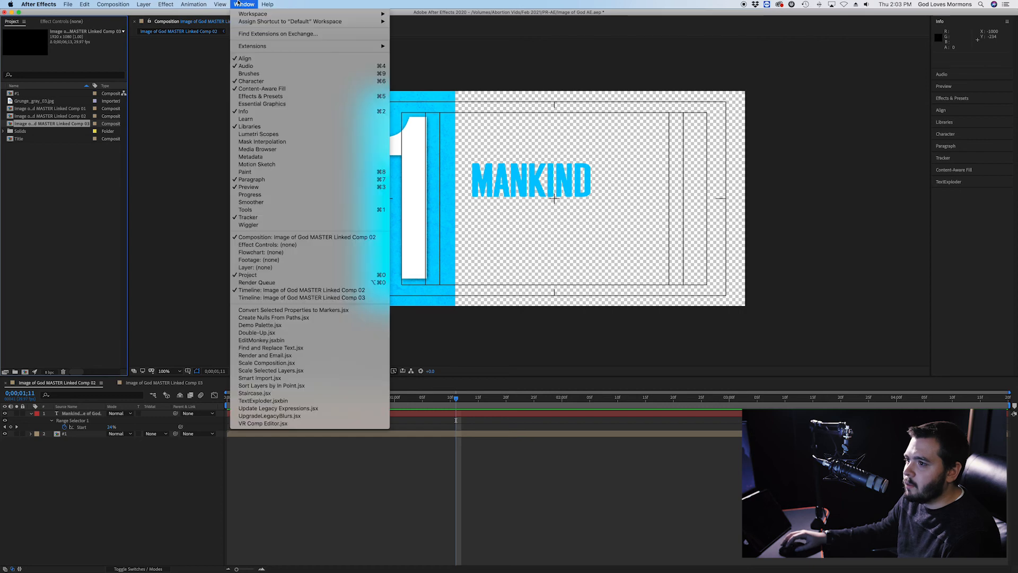
{"action": "left_click", "coordinate": [268, 211]}
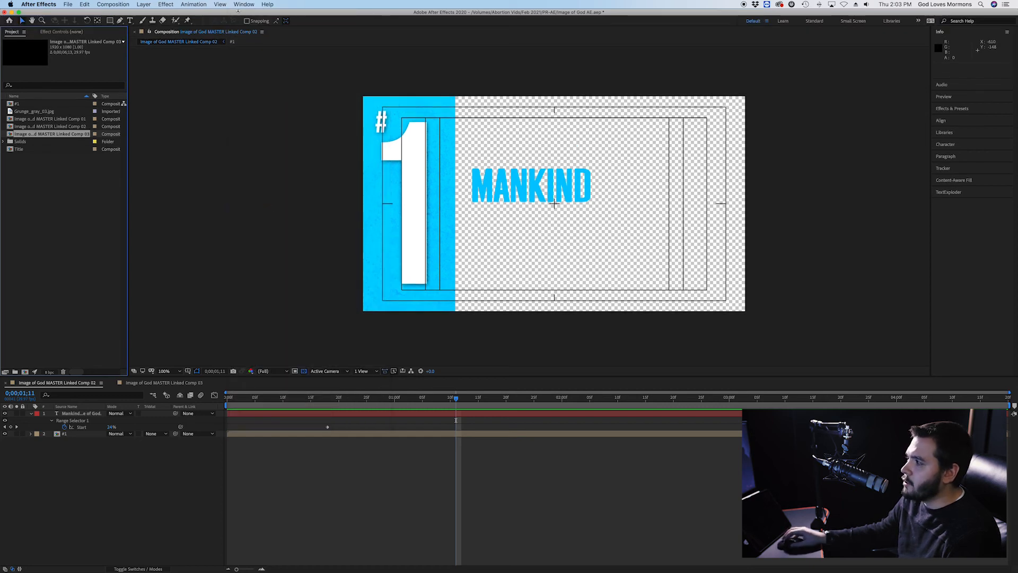
{"action": "left_click", "coordinate": [169, 383]}
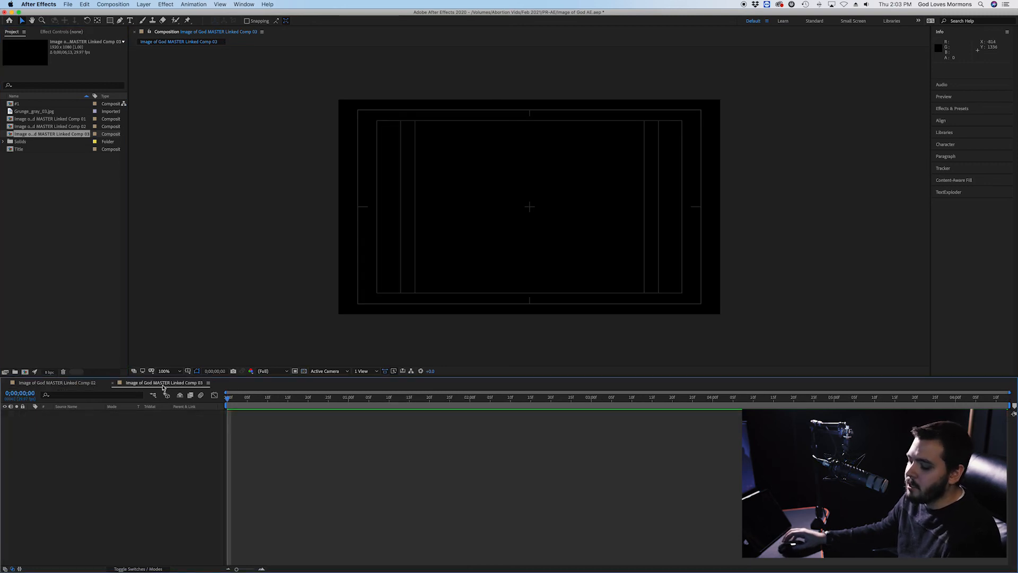
{"action": "key", "text": "super+1"}
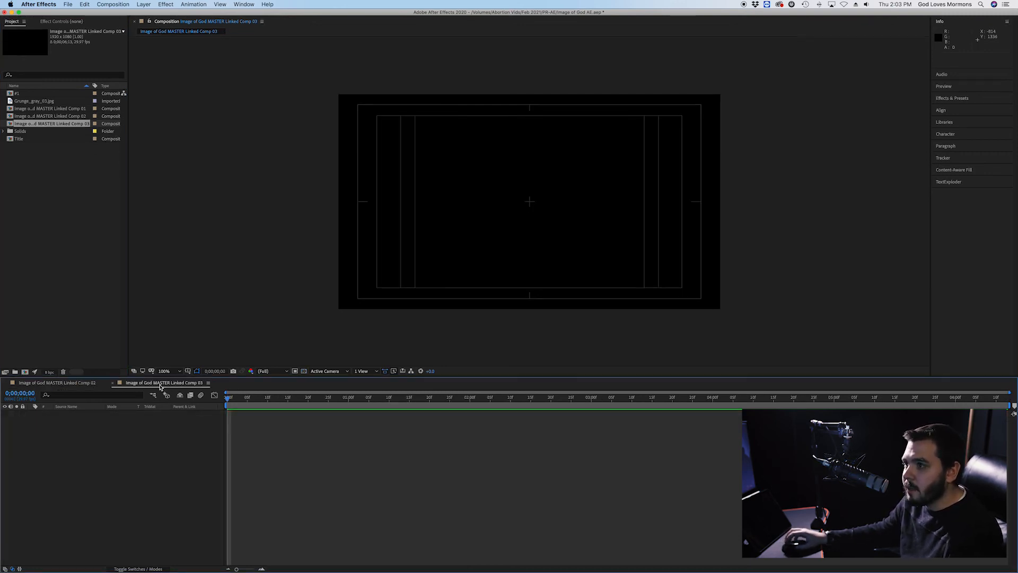
{"action": "key", "text": "super+1"}
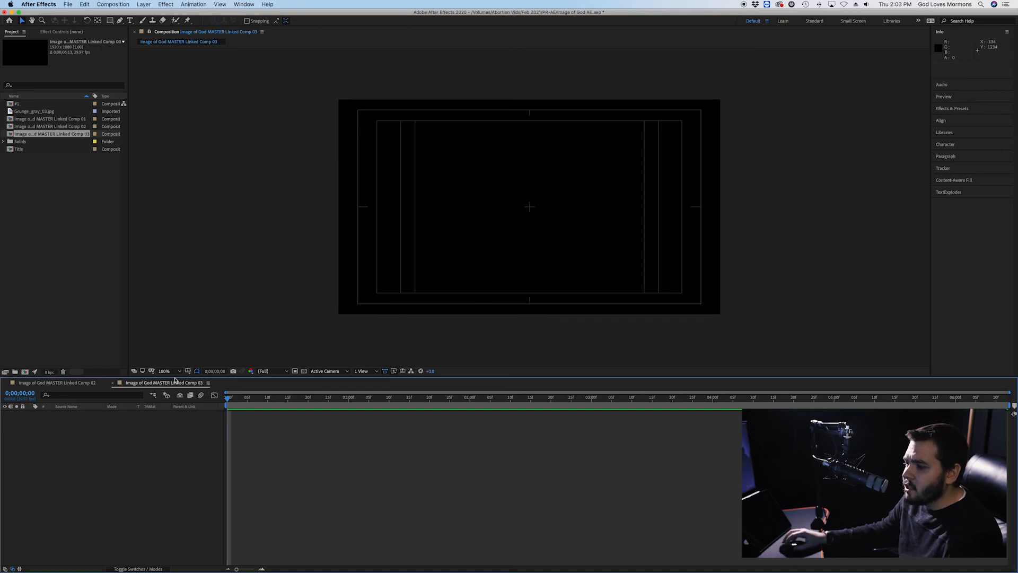
Add the text "Mankind is cooler than apes." on two lines in Linked Comp 03, breaking after "cooler".
{"action": "left_click", "coordinate": [129, 21]}
{"action": "left_click", "coordinate": [401, 169]}
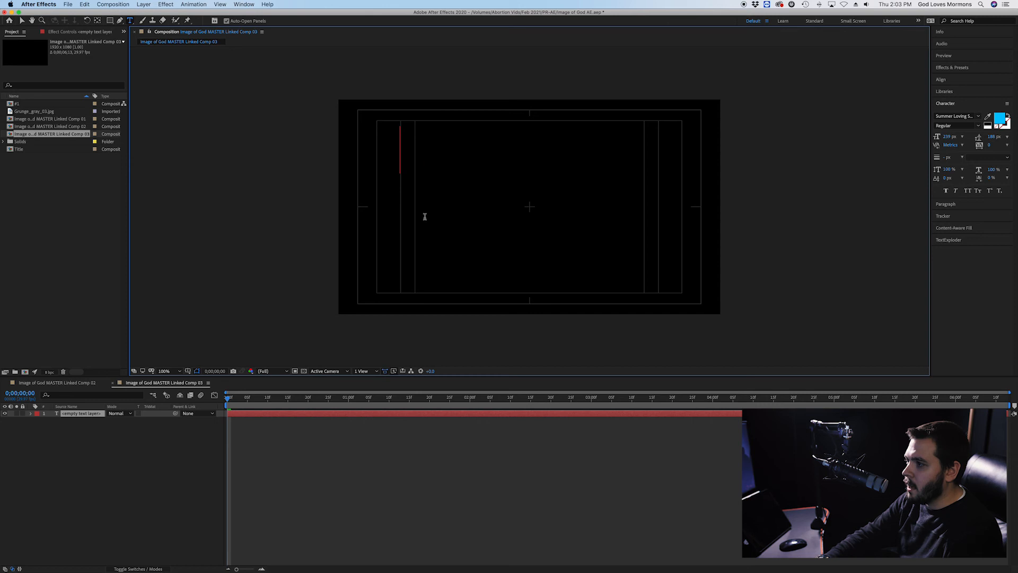
{"action": "type", "text": "Mankind is "}
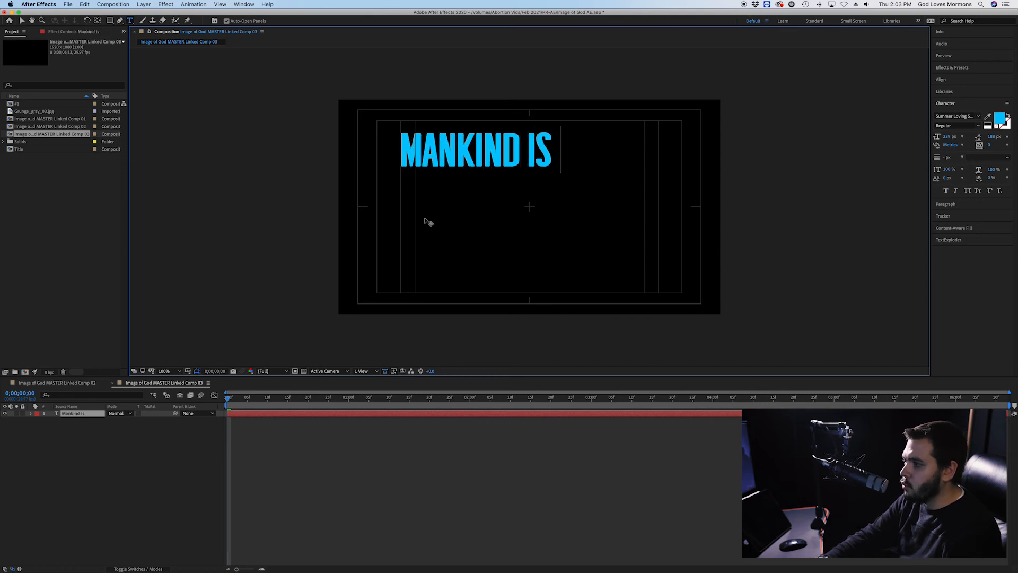
{"action": "type", "text": "cooler"}
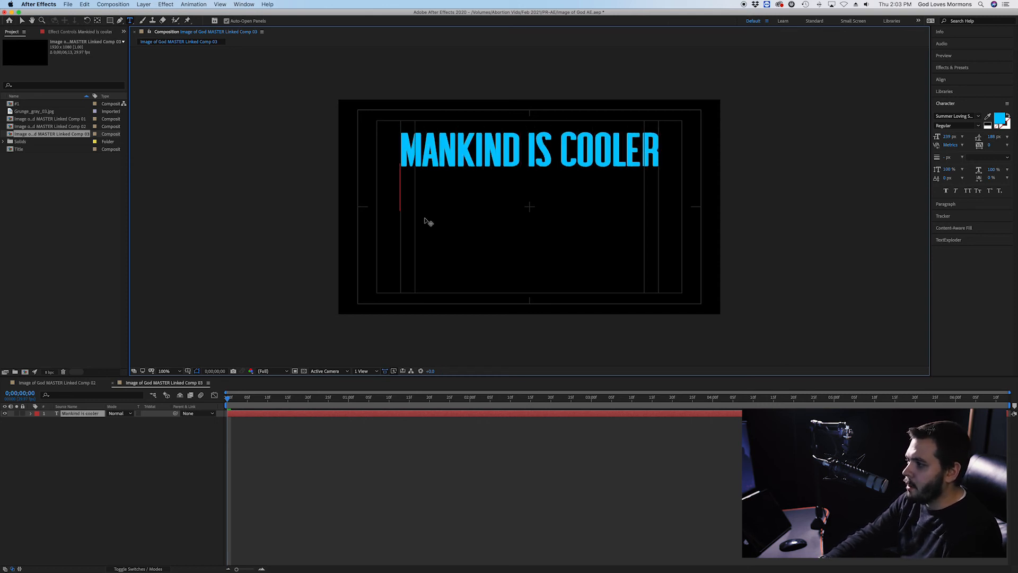
{"action": "type", "text": "than apes"}
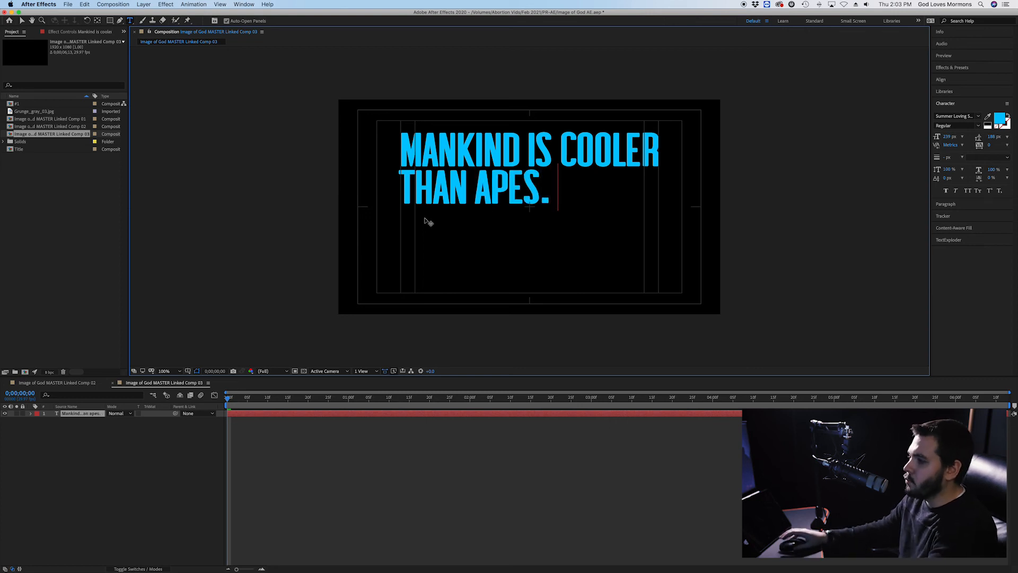
{"action": "key", "text": "BackSpace"}
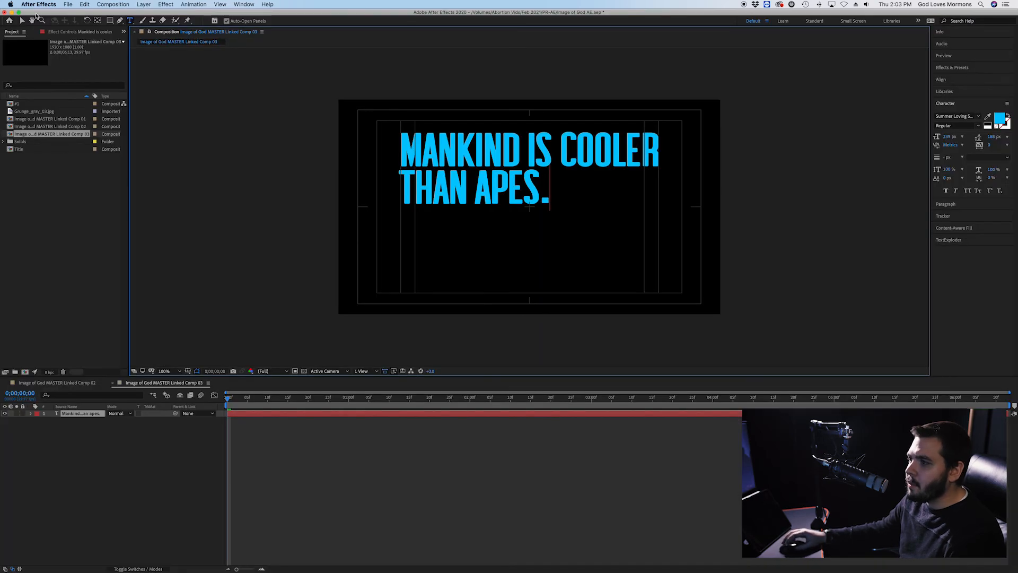
Split the text into separate word layers with TextExploder and hide the original full-sentence layer.
{"action": "left_click", "coordinate": [22, 21]}
{"action": "left_click", "coordinate": [966, 241]}
{"action": "left_click", "coordinate": [972, 208]}
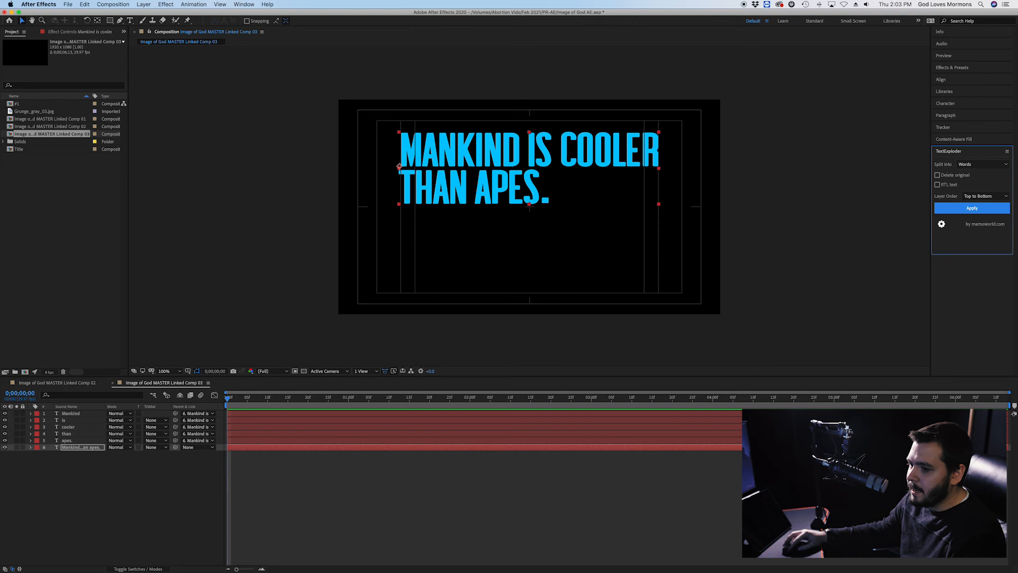
{"action": "left_click", "coordinate": [6, 448]}
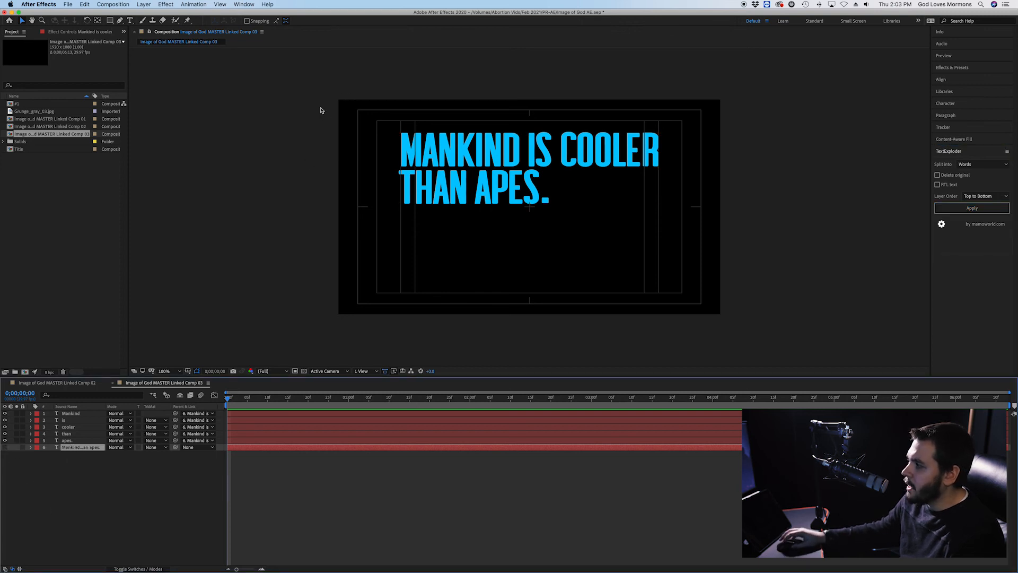
Set the fill colour of all five word layers to white, ffffff.
{"action": "left_click_drag", "start_coordinate": [321, 110], "coordinate": [766, 230]}
{"action": "left_click", "coordinate": [952, 104]}
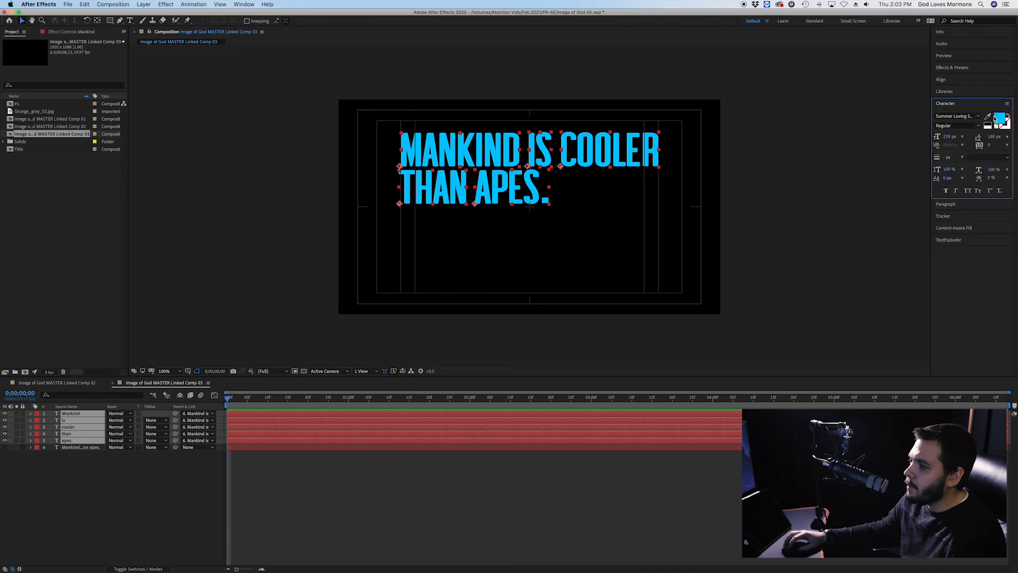
{"action": "left_click", "coordinate": [1000, 118]}
{"action": "type", "text": "ffffff"}
{"action": "key", "text": "Return"}
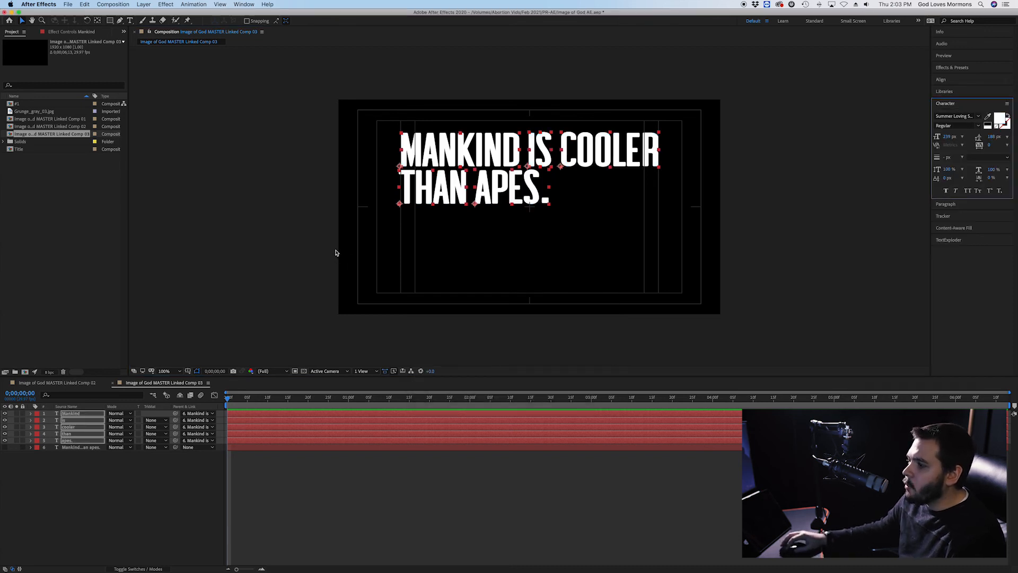
Move the other words out of the way and place an enlarged "Mankind" in the frame's upper left corner.
{"action": "left_click", "coordinate": [336, 249]}
{"action": "left_click_drag", "start_coordinate": [413, 223], "coordinate": [666, 105]}
{"action": "left_click_drag", "start_coordinate": [464, 151], "coordinate": [402, 135]}
{"action": "left_click", "coordinate": [464, 302]}
{"action": "left_click_drag", "start_coordinate": [946, 136], "coordinate": [979, 136]}
{"action": "left_click_drag", "start_coordinate": [463, 125], "coordinate": [469, 132]}
Shrink "is" and place it beneath "Mankind", with "cooler" enlarged to 431 px beside it.
{"action": "left_click_drag", "start_coordinate": [552, 229], "coordinate": [370, 176]}
{"action": "left_click_drag", "start_coordinate": [946, 137], "coordinate": [913, 137]}
{"action": "left_click_drag", "start_coordinate": [374, 185], "coordinate": [380, 179]}
{"action": "left_click_drag", "start_coordinate": [622, 220], "coordinate": [438, 170]}
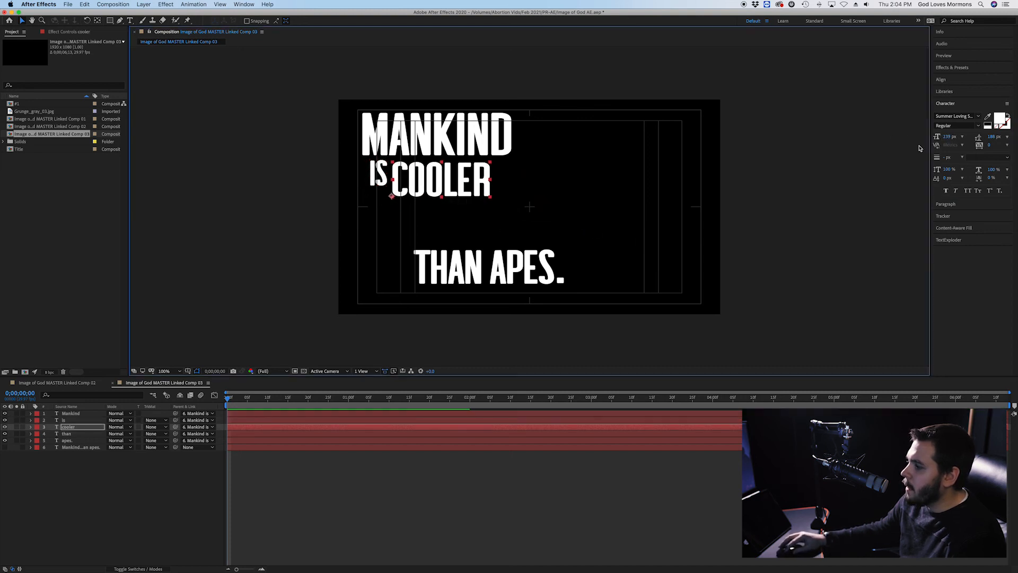
{"action": "left_click_drag", "start_coordinate": [946, 137], "coordinate": [1017, 136]}
{"action": "left_click_drag", "start_coordinate": [507, 173], "coordinate": [505, 194]}
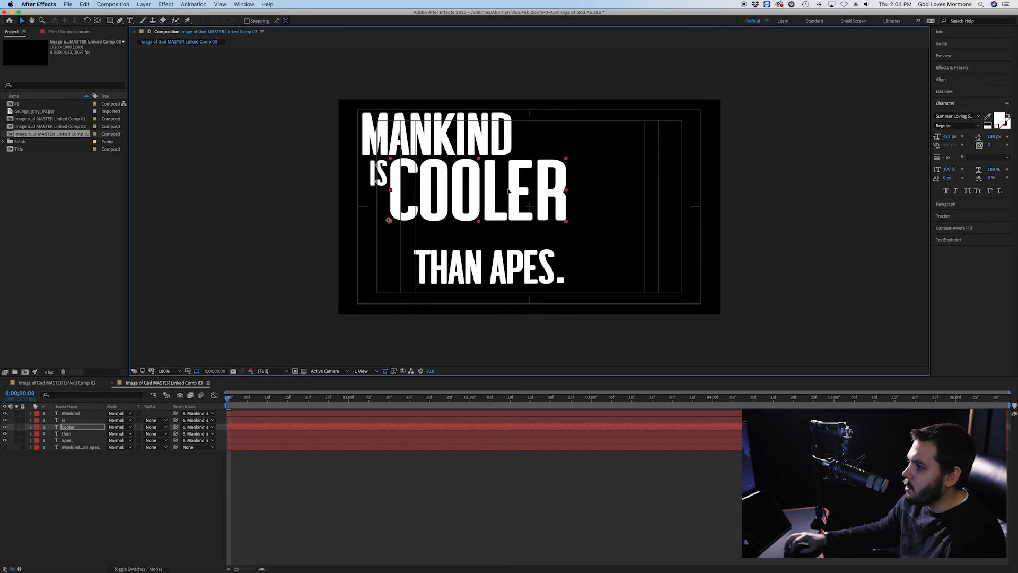
Arrange "than" and an enlarged "apes." as the third line, and shift the whole word block slightly down.
{"action": "left_click_drag", "start_coordinate": [459, 273], "coordinate": [406, 243]}
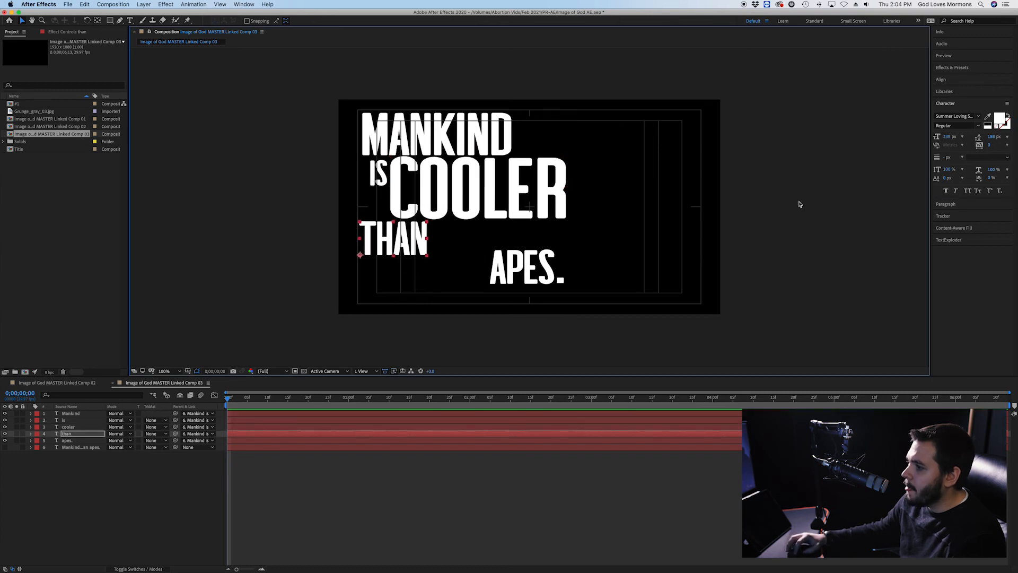
{"action": "left_click_drag", "start_coordinate": [529, 274], "coordinate": [461, 286]}
{"action": "left_click_drag", "start_coordinate": [948, 137], "coordinate": [972, 139]}
{"action": "left_click_drag", "start_coordinate": [476, 276], "coordinate": [481, 255]}
{"action": "left_click_drag", "start_coordinate": [625, 320], "coordinate": [451, 150]}
{"action": "left_click", "coordinate": [449, 93]}
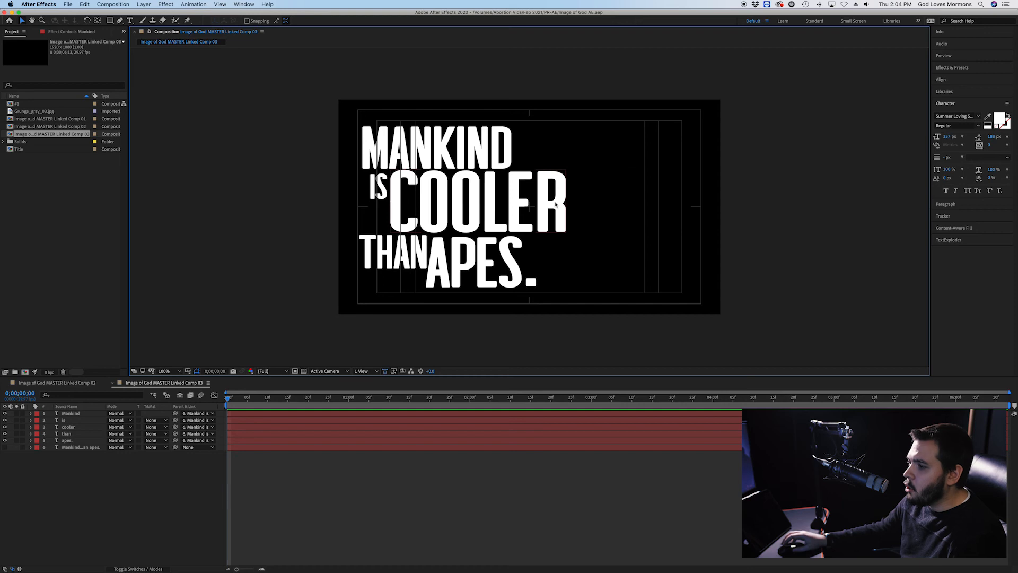
Check the title over the footage in Premiere Pro, and move its three lines to the frame's right side in After Effects.
{"action": "key", "text": "super+Tab"}
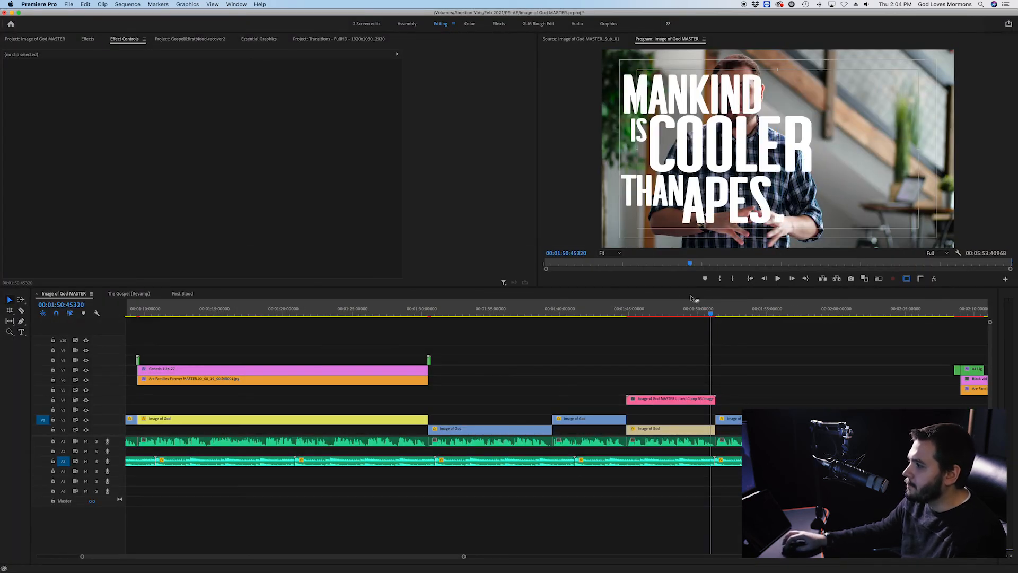
{"action": "key", "text": "super+Tab"}
{"action": "left_click_drag", "start_coordinate": [312, 97], "coordinate": [634, 370]}
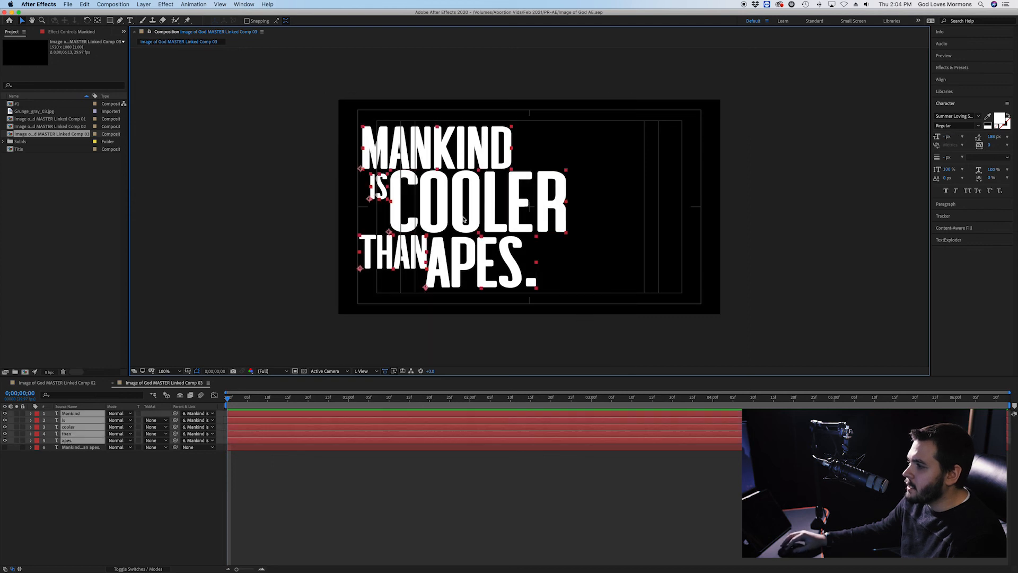
{"action": "left_click_drag", "start_coordinate": [462, 206], "coordinate": [609, 206]}
{"action": "left_click", "coordinate": [832, 186]}
{"action": "left_click", "coordinate": [629, 150]}
{"action": "left_click_drag", "start_coordinate": [629, 149], "coordinate": [673, 136]}
{"action": "left_click_drag", "start_coordinate": [502, 177], "coordinate": [567, 192]}
{"action": "left_click_drag", "start_coordinate": [508, 261], "coordinate": [661, 261]}
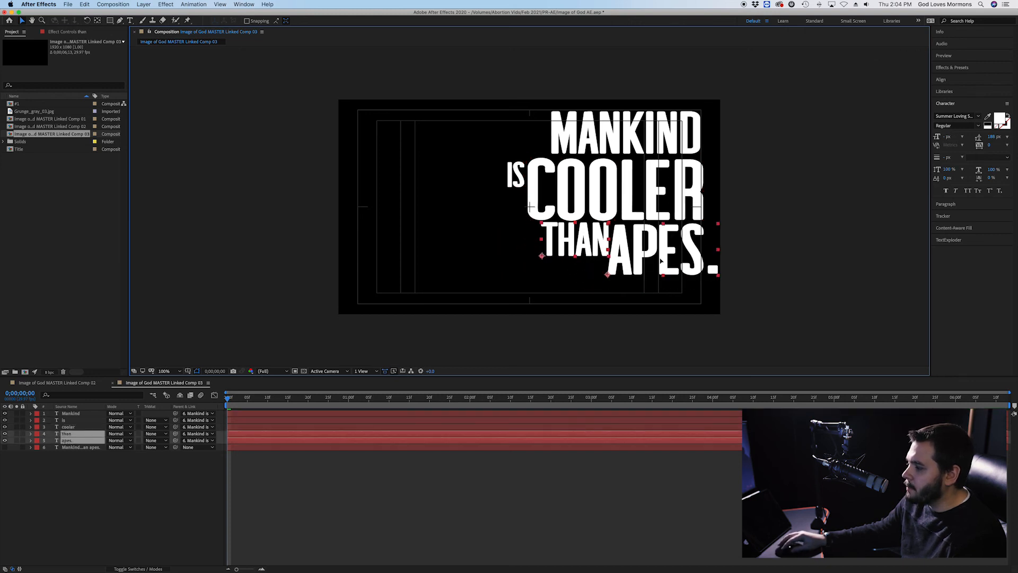
Recheck the overlay in Premiere Pro, reduce "cooler" to 369 px under "Mankind" in After Effects, and move "is" up against it.
{"action": "key", "text": "super+Tab"}
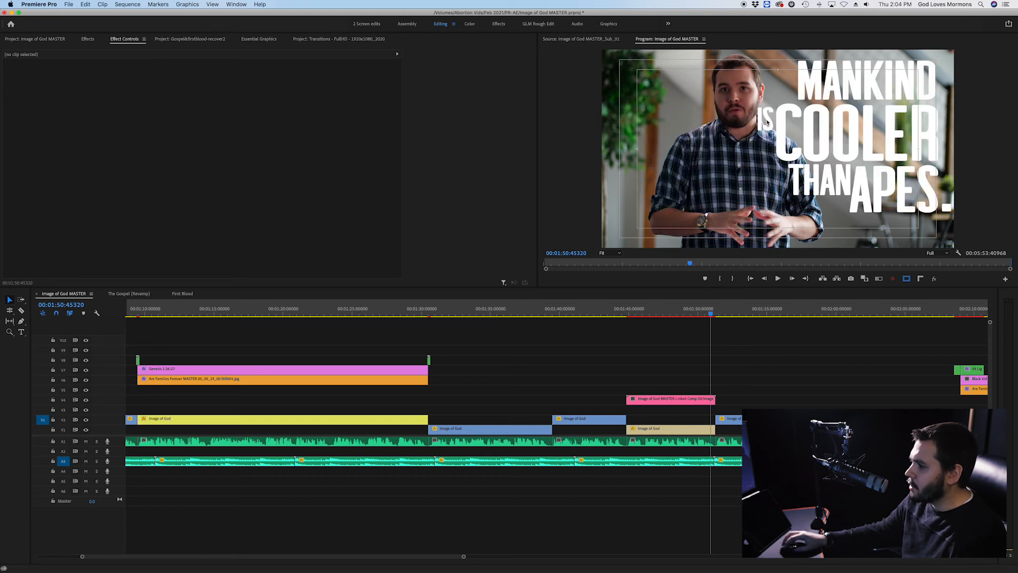
{"action": "key", "text": "super+Tab"}
{"action": "left_click", "coordinate": [500, 205]}
{"action": "left_click", "coordinate": [537, 199]}
{"action": "left_click_drag", "start_coordinate": [953, 139], "coordinate": [928, 139]}
{"action": "left_click_drag", "start_coordinate": [612, 211], "coordinate": [633, 201]}
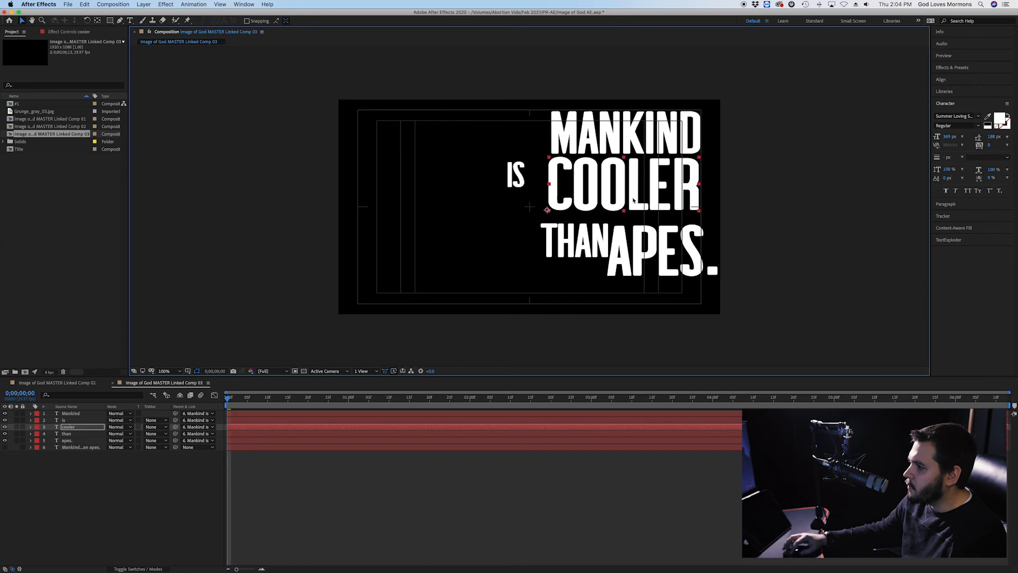
{"action": "left_click_drag", "start_coordinate": [516, 176], "coordinate": [542, 175]}
Shrink "apes." and stack it beneath "than" at the lower right, checking the layout over the footage in Premiere Pro.
{"action": "key", "text": "super+Tab"}
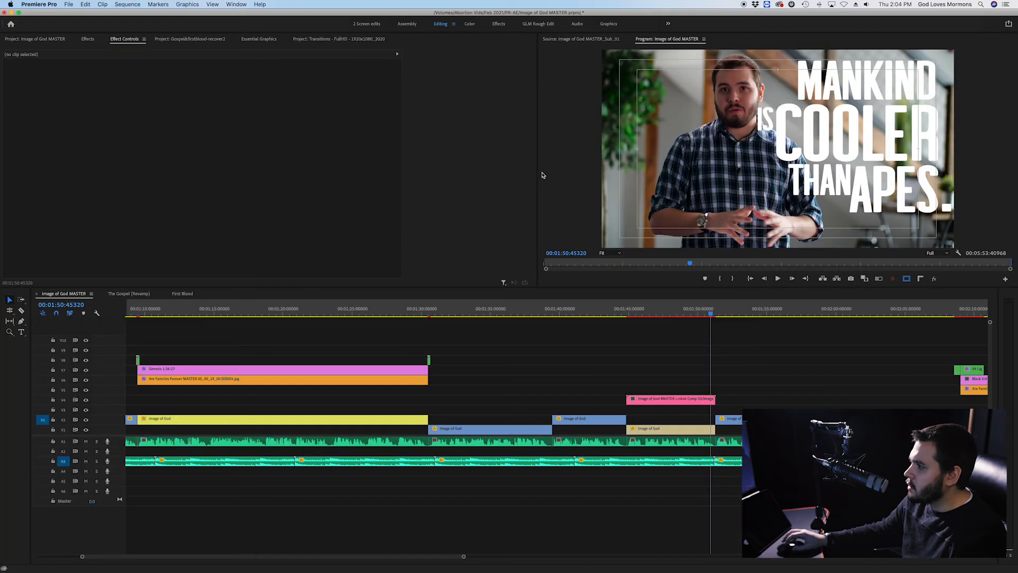
{"action": "key", "text": "super+Tab"}
{"action": "left_click", "coordinate": [640, 262]}
{"action": "left_click_drag", "start_coordinate": [951, 136], "coordinate": [915, 136]}
{"action": "left_click_drag", "start_coordinate": [655, 260], "coordinate": [665, 298]}
{"action": "left_click_drag", "start_coordinate": [583, 243], "coordinate": [663, 246]}
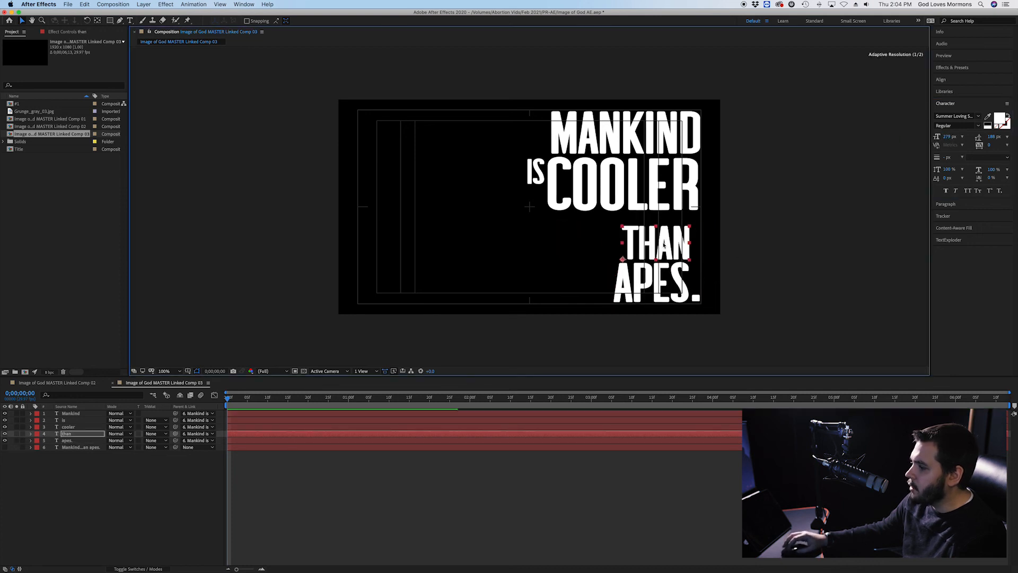
{"action": "key", "text": "super+Tab"}
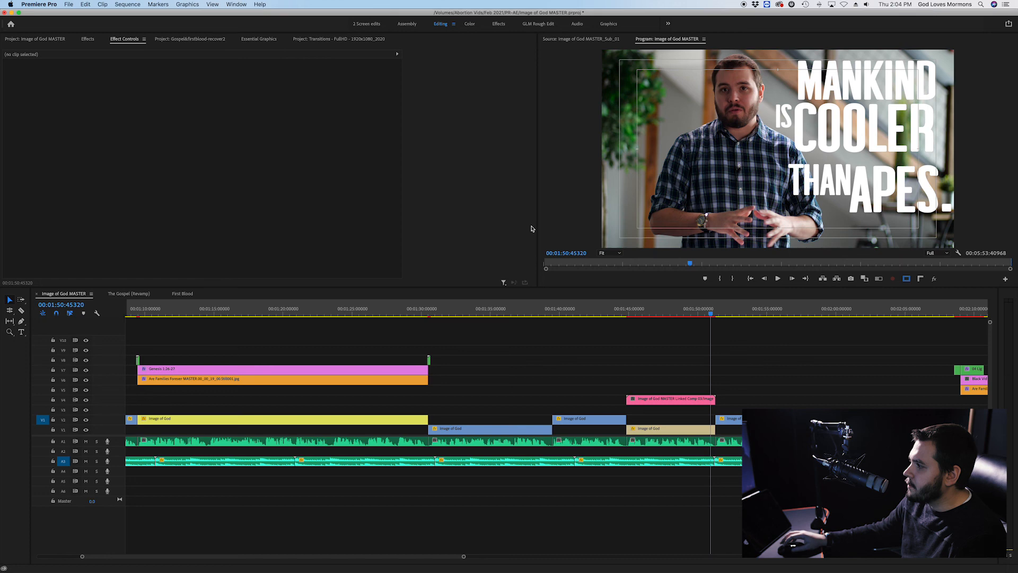
{"action": "key", "text": "super+Tab"}
Switch to After Effects and recolour the word "cooler" in the title bright blue, 00CCFF.
{"action": "left_click", "coordinate": [627, 180]}
{"action": "left_click", "coordinate": [1000, 118]}
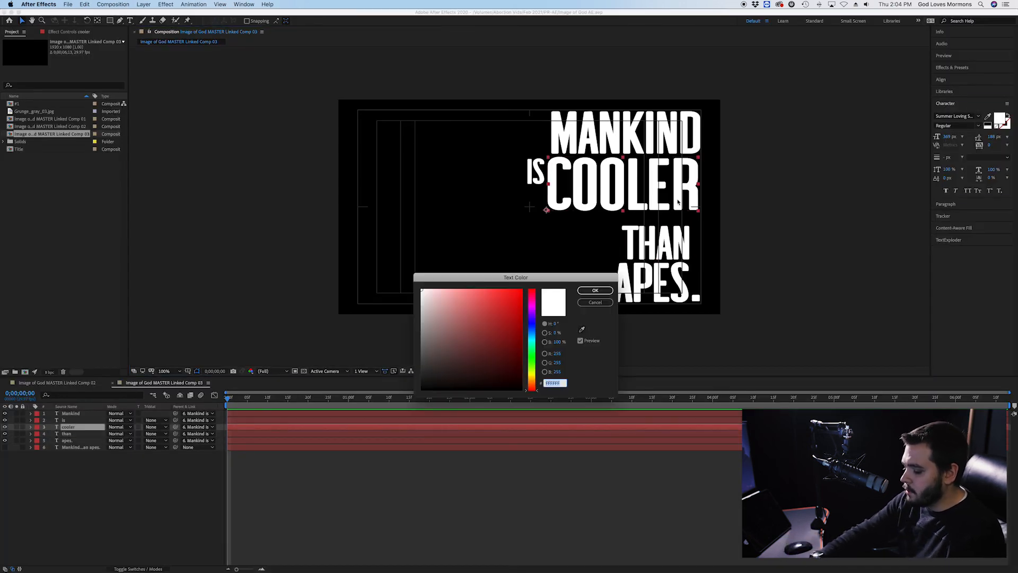
{"action": "type", "text": "00CCFF"}
{"action": "key", "text": "Return"}
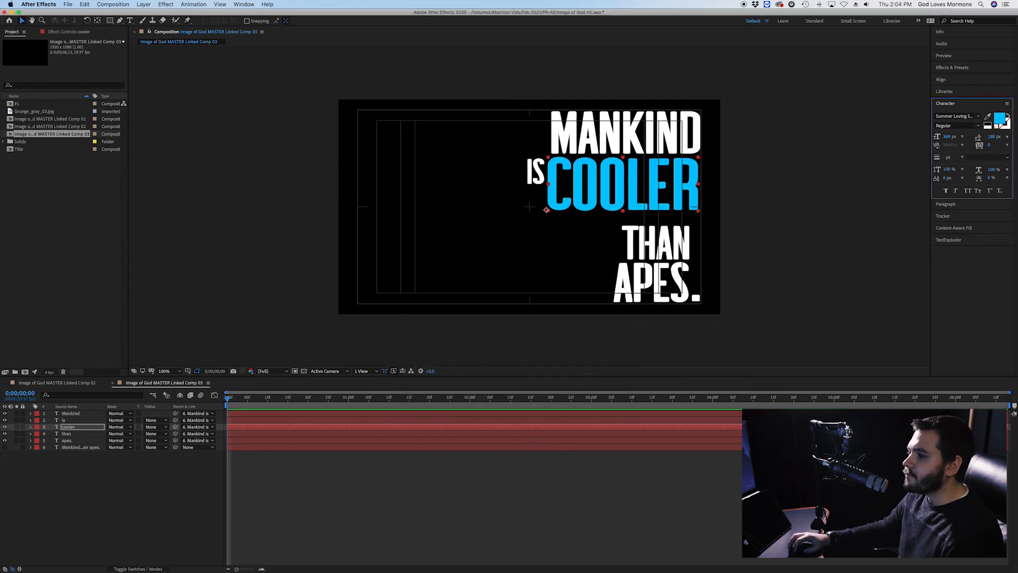
Switch to Premiere Pro and play the start of the title clip to check the blue "cooler" over the footage.
{"action": "key", "text": "super+Tab"}
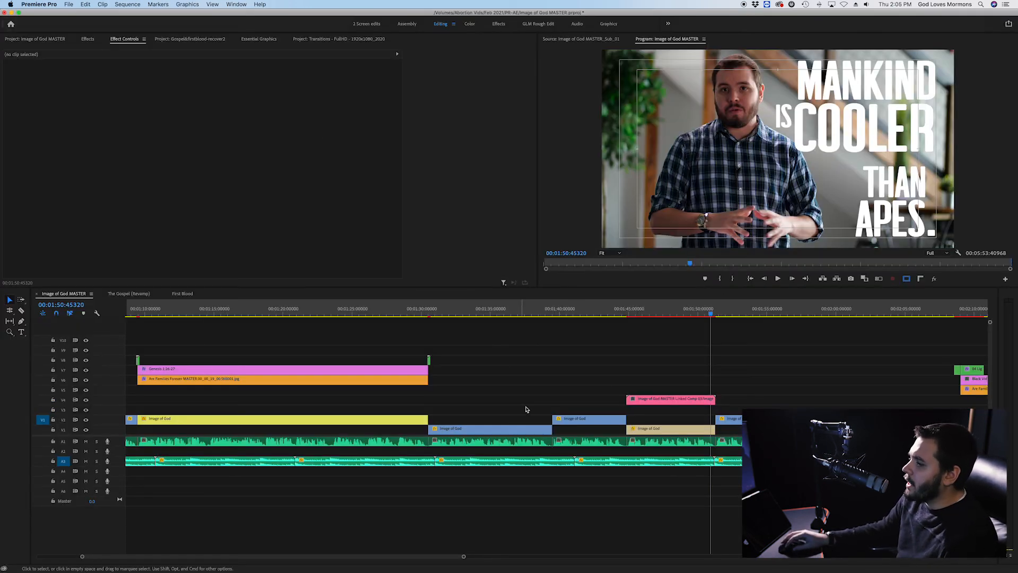
{"action": "left_click", "coordinate": [644, 316]}
{"action": "left_click_drag", "start_coordinate": [643, 316], "coordinate": [632, 316]}
{"action": "key", "text": "space"}
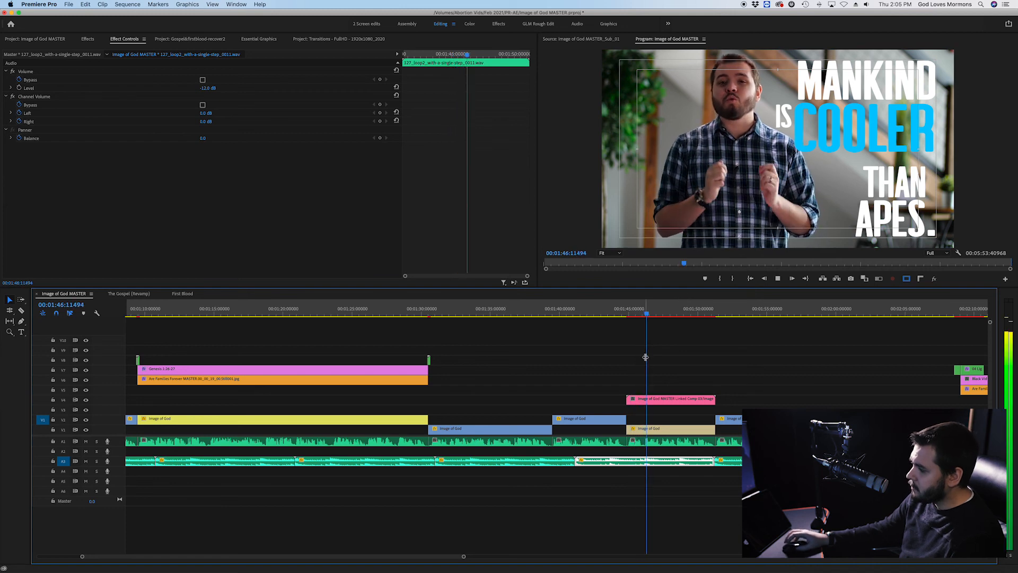
In After Effects, stagger the word layers' in-points in the order "apes.", "than", "cooler", "is", with "Mankind" at about 3 seconds, and save.
{"action": "key", "text": "super+Tab"}
{"action": "left_click", "coordinate": [74, 488]}
{"action": "left_click", "coordinate": [67, 440]}
{"action": "left_click", "coordinate": [79, 415], "text": "shift"}
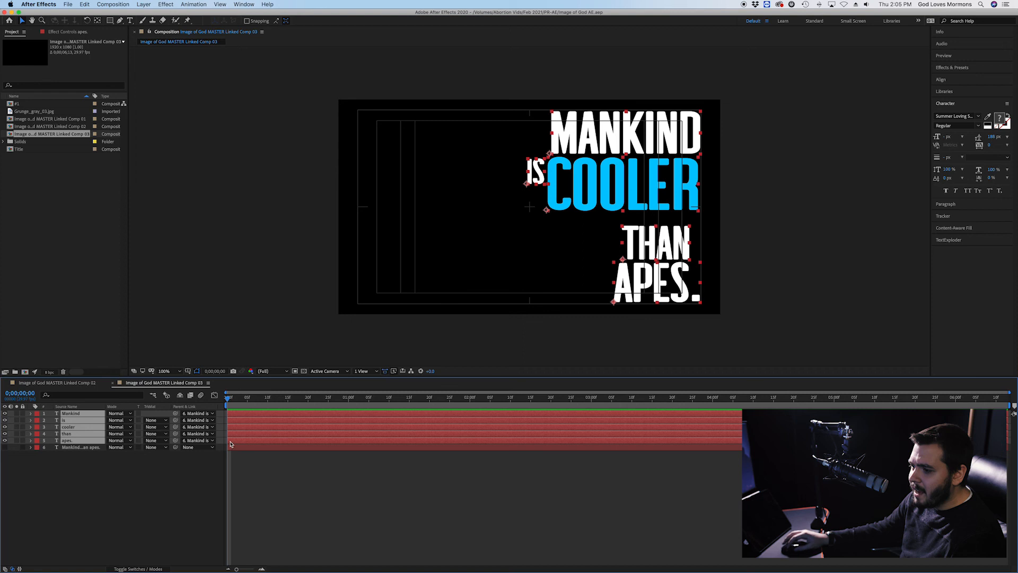
{"action": "left_click", "coordinate": [193, 475]}
{"action": "left_click_drag", "start_coordinate": [228, 441], "coordinate": [320, 434]}
{"action": "left_click_drag", "start_coordinate": [229, 427], "coordinate": [389, 427]}
{"action": "left_click_drag", "start_coordinate": [229, 420], "coordinate": [461, 419]}
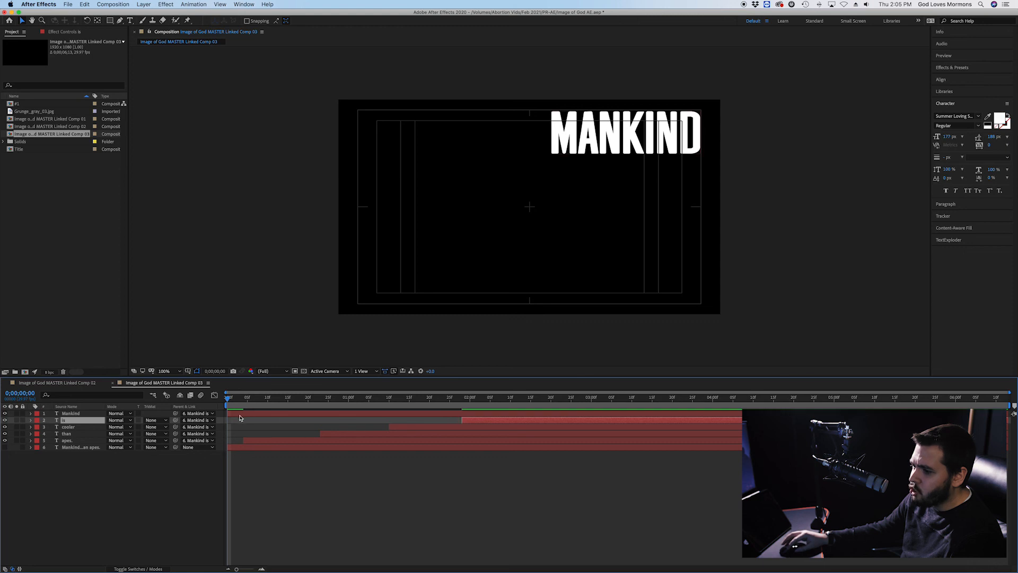
{"action": "left_click", "coordinate": [229, 413]}
{"action": "left_click_drag", "start_coordinate": [229, 413], "coordinate": [591, 412]}
{"action": "key", "text": "super+s"}
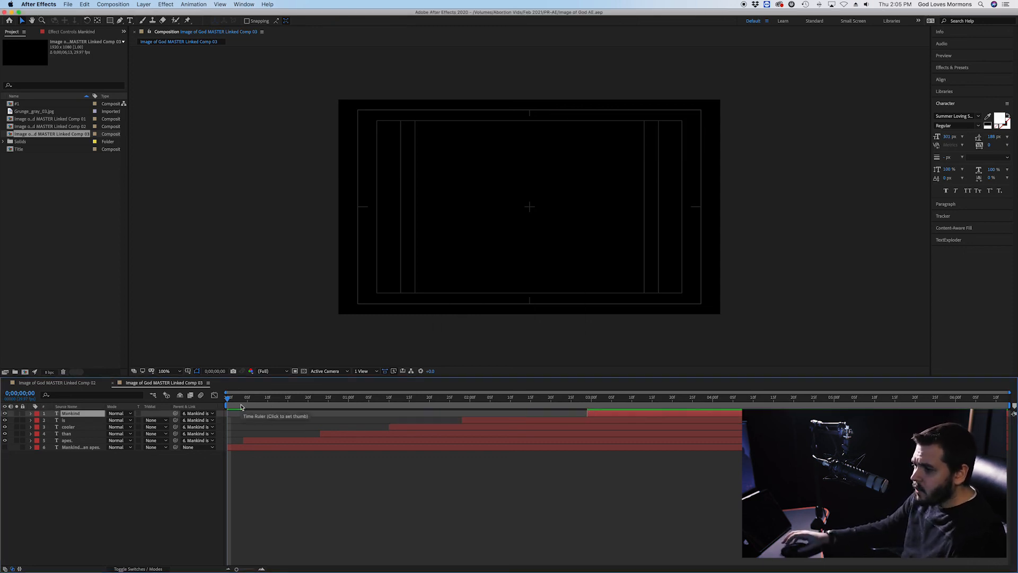
Preview the staggered words and start the "Mankind" layer slightly earlier, at about 2 seconds 18 frames.
{"action": "key", "text": "space"}
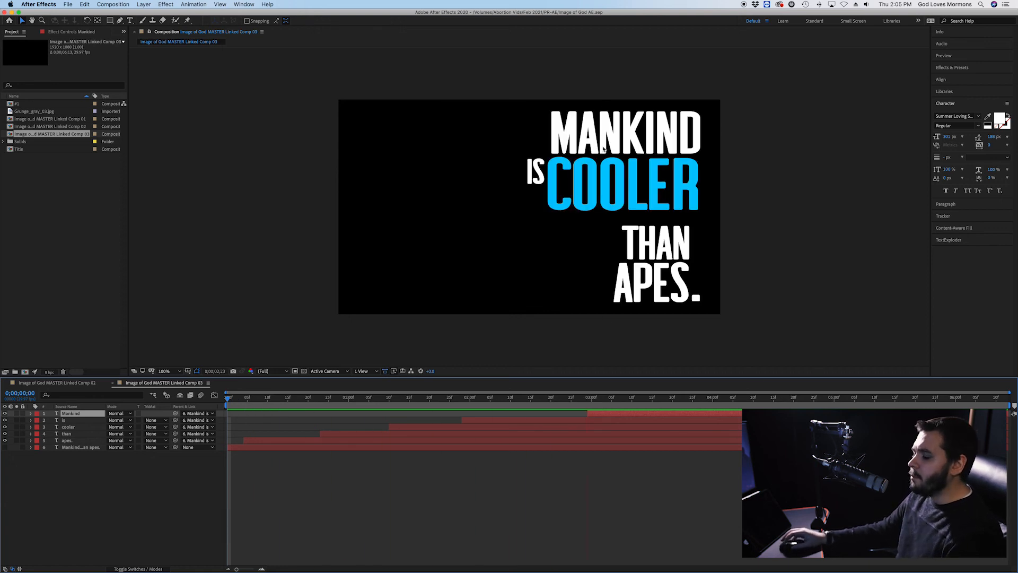
{"action": "key", "text": "space"}
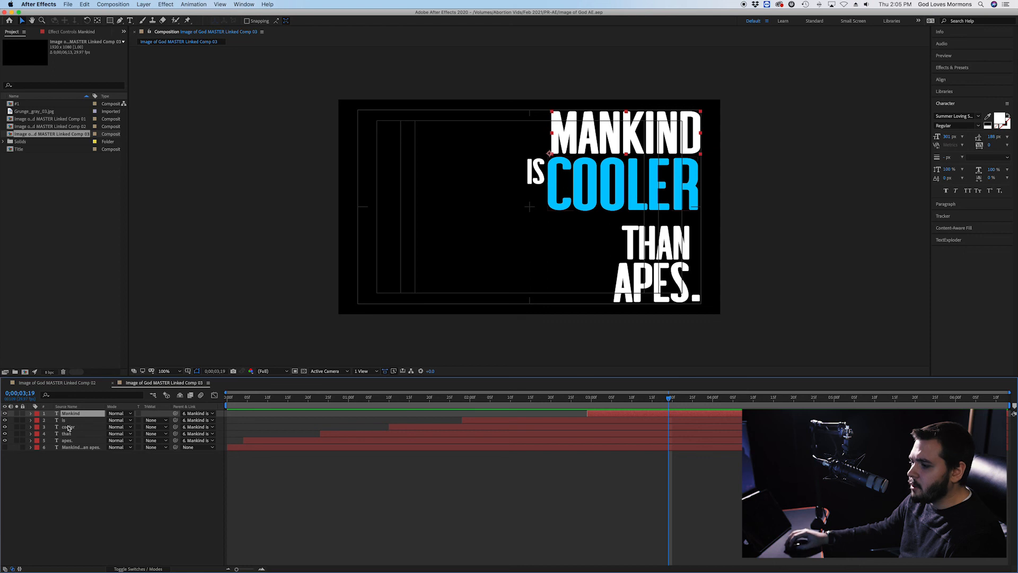
{"action": "left_click_drag", "start_coordinate": [587, 412], "coordinate": [548, 416]}
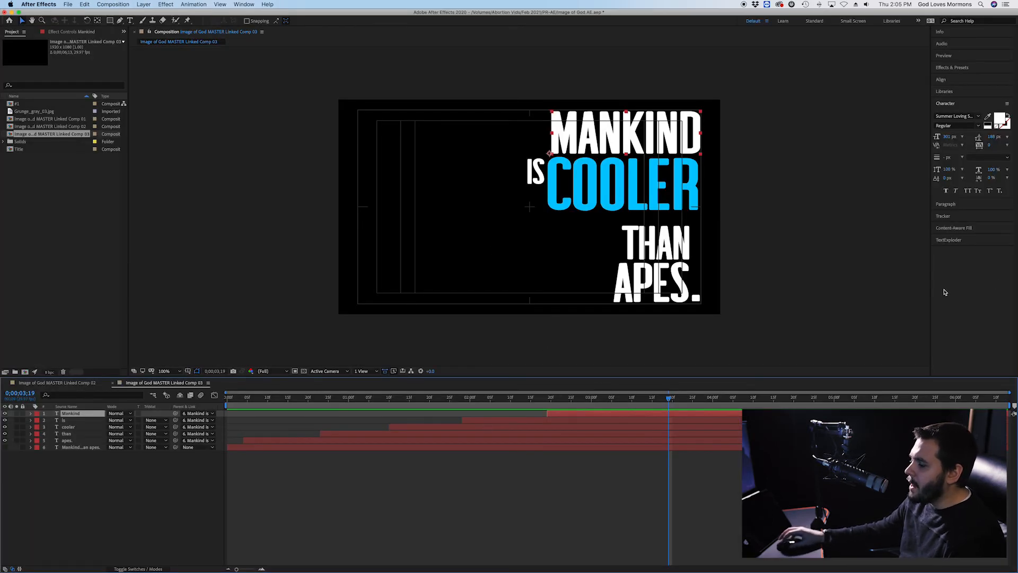
{"action": "left_click_drag", "start_coordinate": [552, 416], "coordinate": [543, 417]}
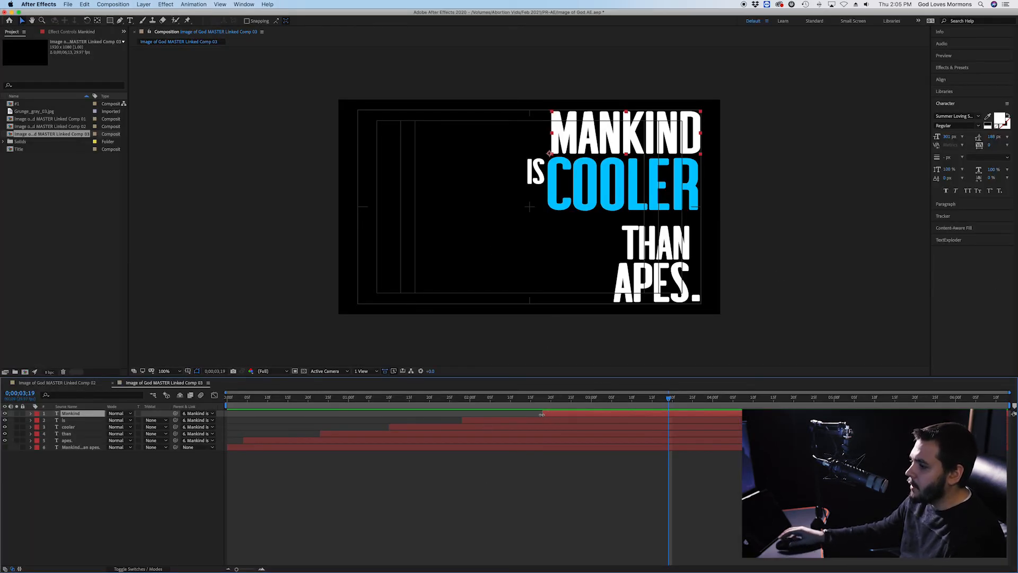
In Premiere Pro, go near the start of the title clip and change the sequence's time display from audio units to frames.
{"action": "key", "text": "super+Tab"}
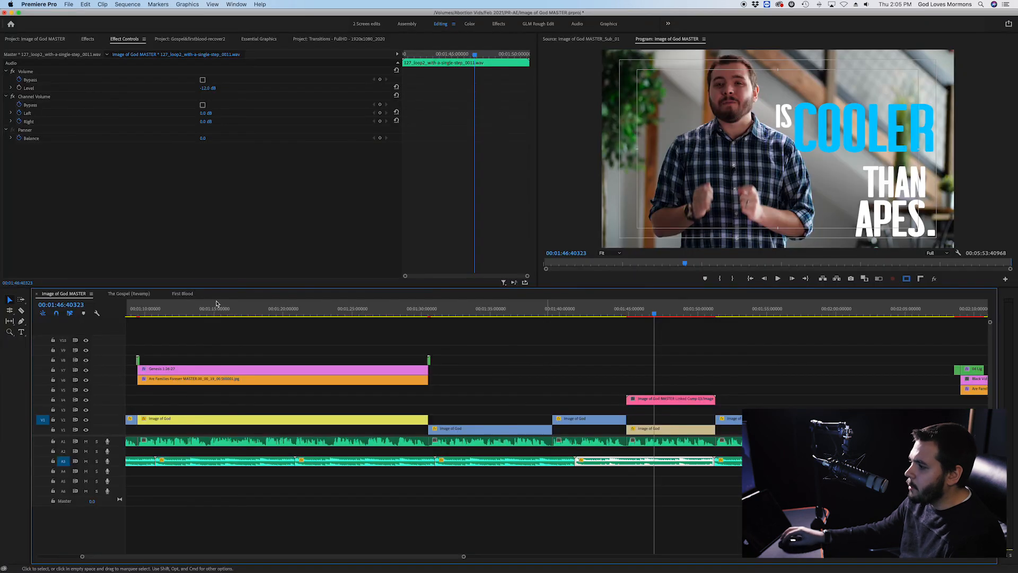
{"action": "left_click_drag", "start_coordinate": [645, 312], "coordinate": [642, 314]}
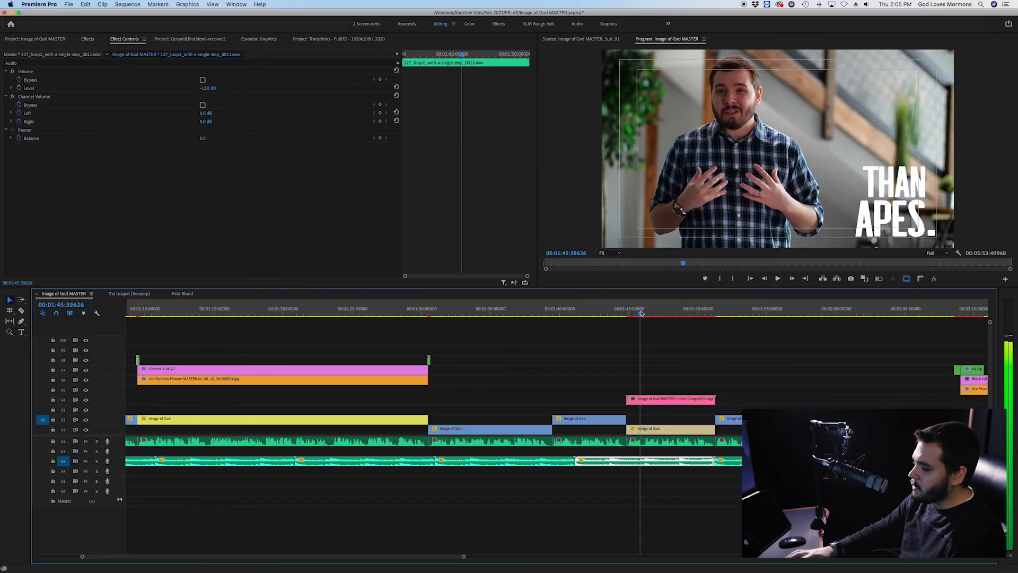
{"action": "key", "text": "Right"}
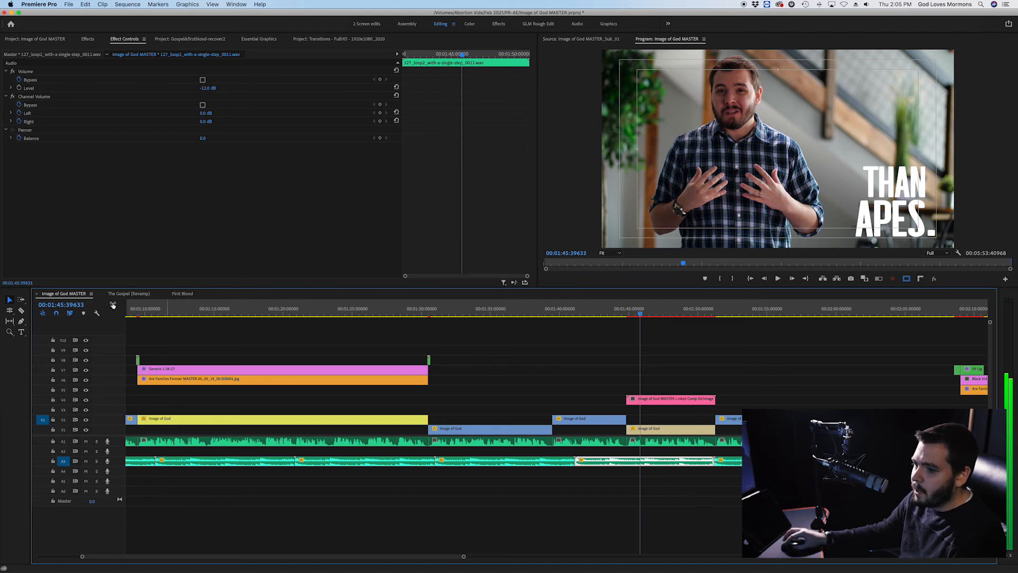
{"action": "left_click", "coordinate": [91, 295]}
{"action": "left_click", "coordinate": [133, 352]}
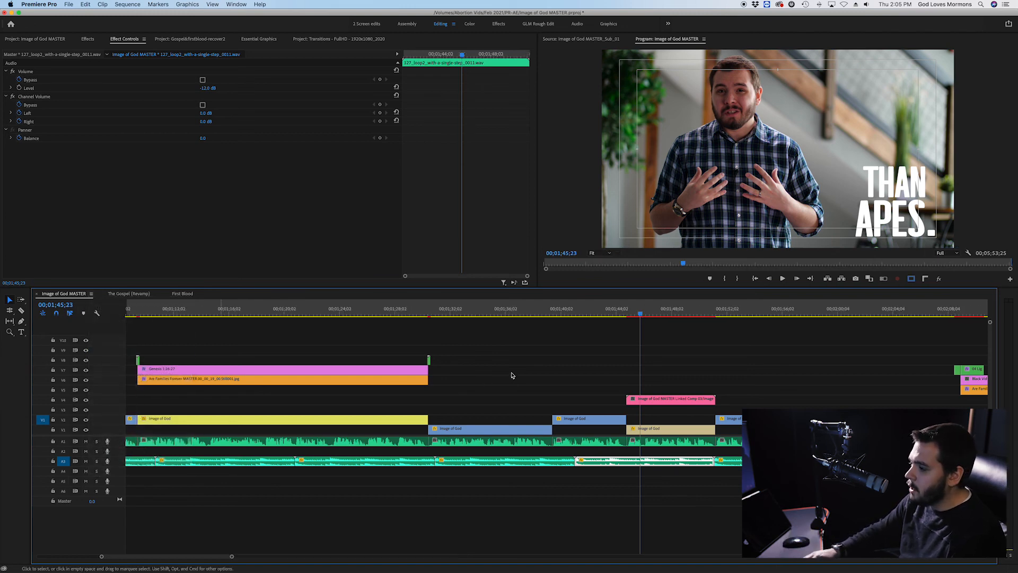
Go back and forth frame by frame through the first word reveals to check their timing against the speaker.
{"action": "key", "text": "Right"}
{"action": "key", "text": "Right"}
{"action": "key", "text": "Right"}
{"action": "key", "text": "Right"}
{"action": "key", "text": "Right"}
{"action": "key", "text": "Right"}
{"action": "key", "text": "Right"}
{"action": "key", "text": "Right"}
{"action": "key", "text": "Right"}
{"action": "key", "text": "Right"}
{"action": "key", "text": "Right"}
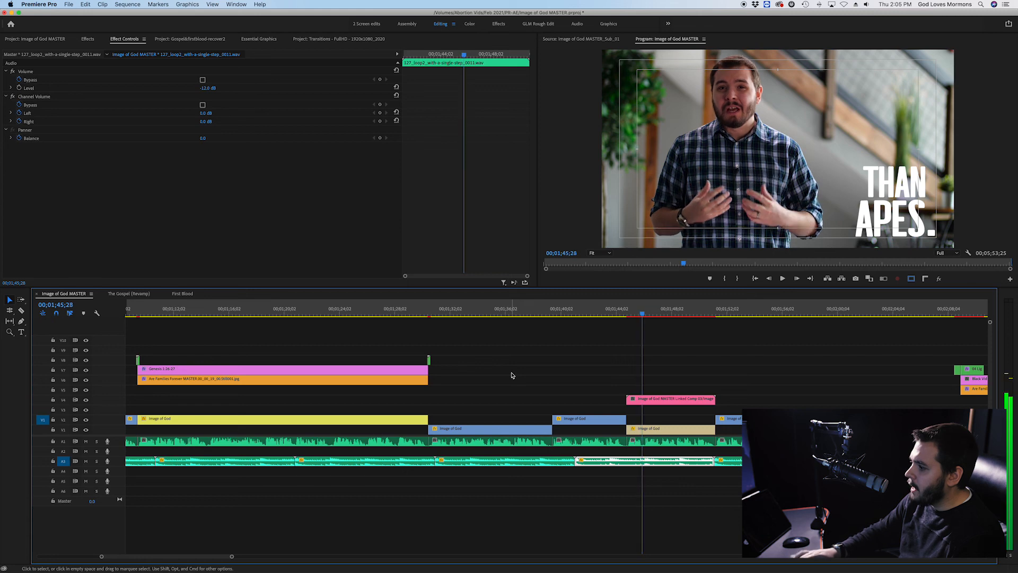
{"action": "key", "text": "Right"}
{"action": "key", "text": "Right"}
{"action": "key", "text": "Right"}
{"action": "key", "text": "Right"}
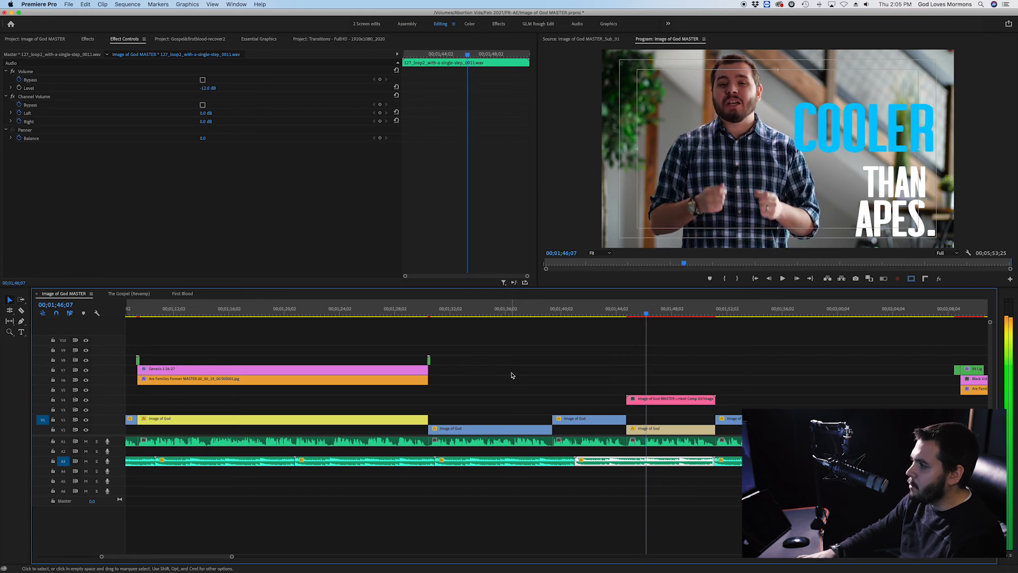
{"action": "key", "text": "Left"}
{"action": "key", "text": "Left"}
{"action": "key", "text": "Left"}
{"action": "key", "text": "Left"}
{"action": "key", "text": "Left"}
{"action": "key", "text": "Left"}
{"action": "key", "text": "Left"}
{"action": "key", "text": "Left"}
{"action": "key", "text": "Right"}
{"action": "key", "text": "Right"}
{"action": "key", "text": "Right"}
{"action": "key", "text": "Right"}
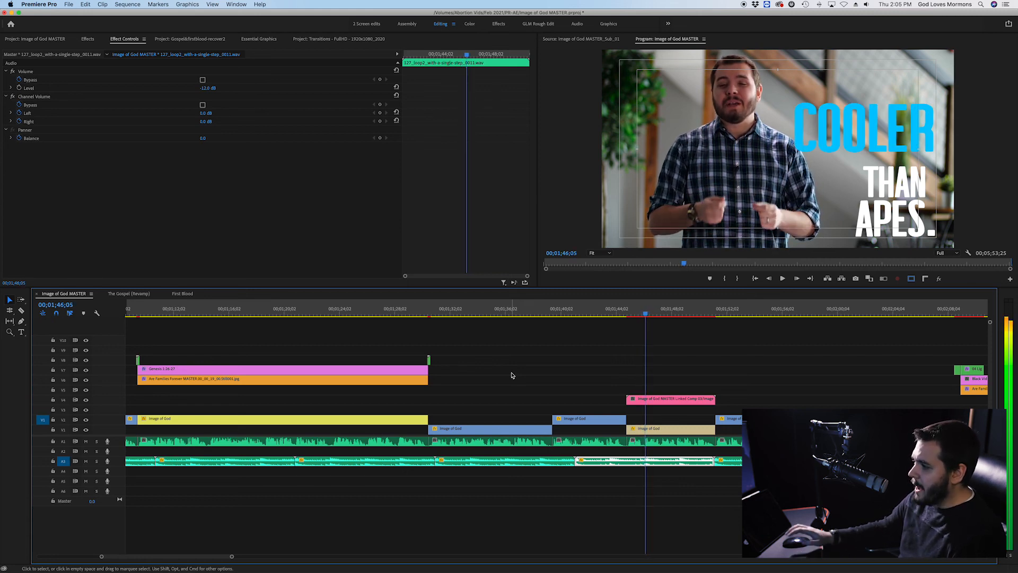
Place the Premiere Pro playhead at 00;01;48;22, where the complete title shows, and save the project.
{"action": "key", "text": "super+Tab"}
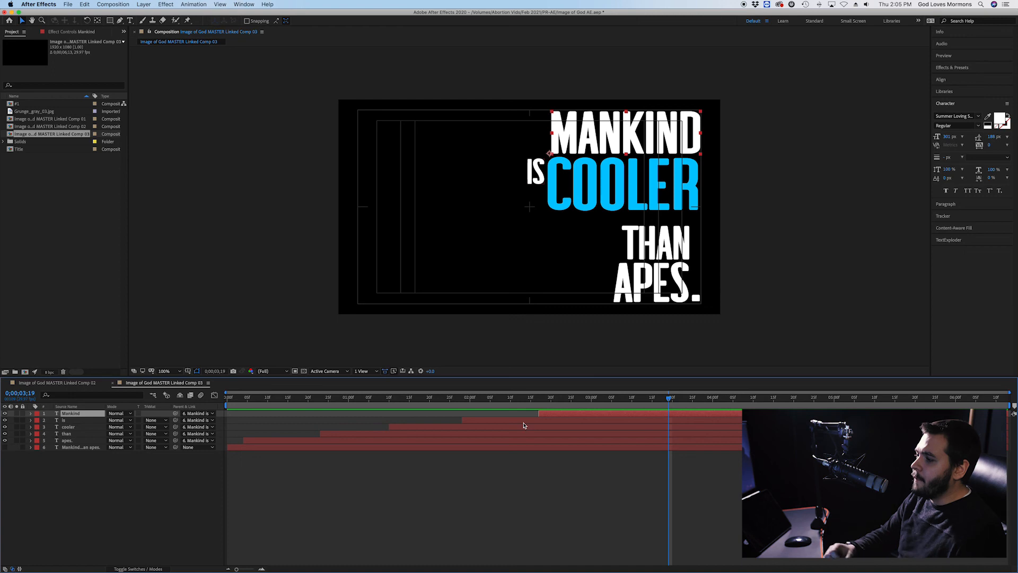
{"action": "key", "text": "super+Tab"}
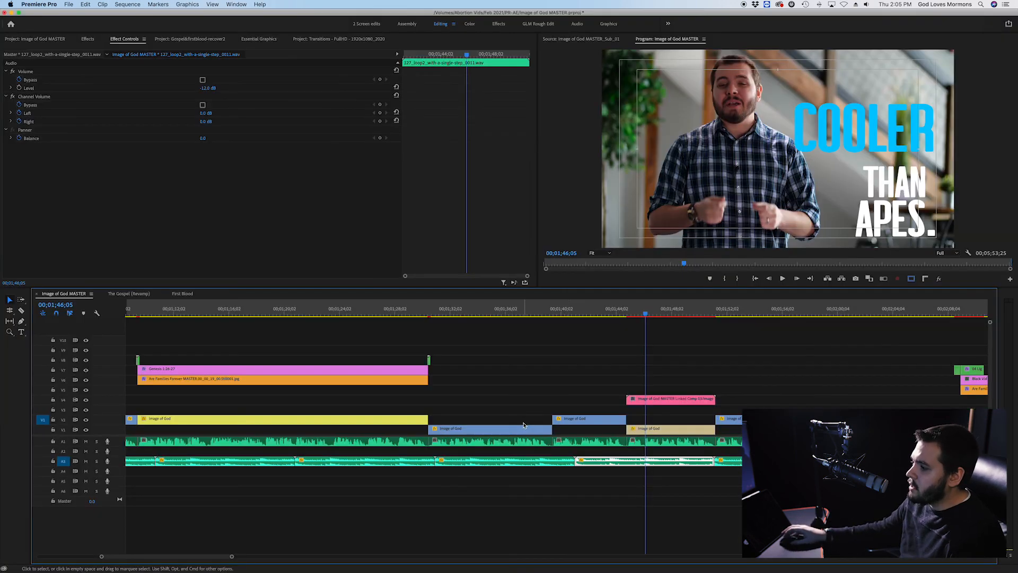
{"action": "left_click_drag", "start_coordinate": [646, 311], "coordinate": [681, 316]}
{"action": "key", "text": "super+s"}
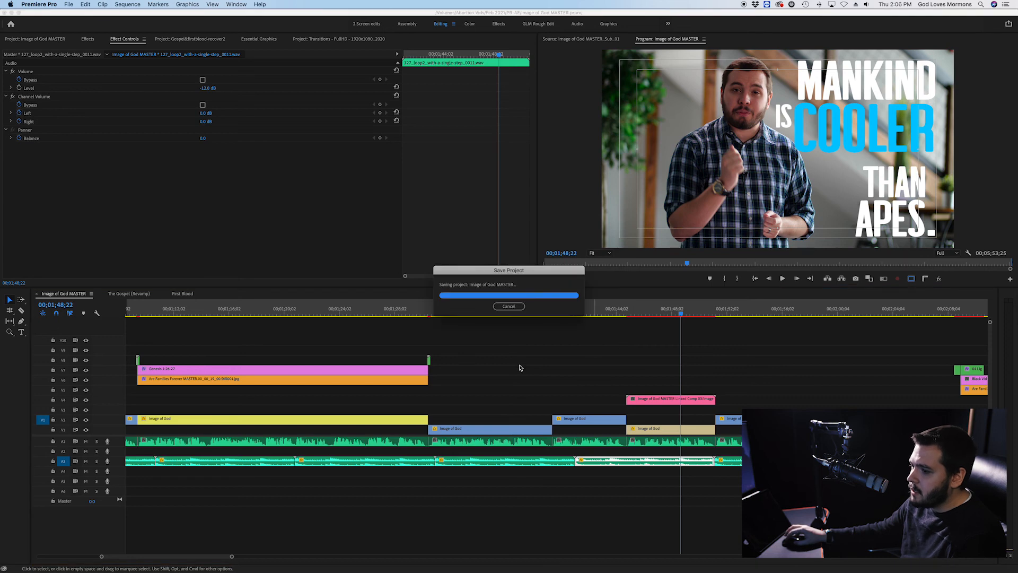
Copy the Drop Shadow effect from the earlier Linked Comp 01 clip onto the Linked Comp 03 title clip.
{"action": "key", "text": "minus"}
{"action": "key", "text": "minus"}
{"action": "left_click", "coordinate": [314, 380]}
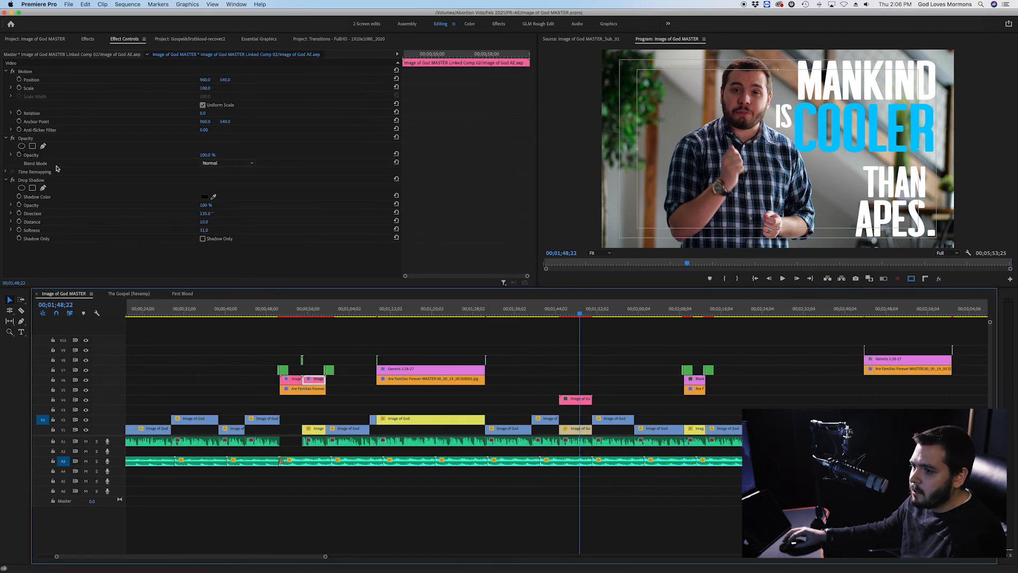
{"action": "left_click", "coordinate": [294, 380]}
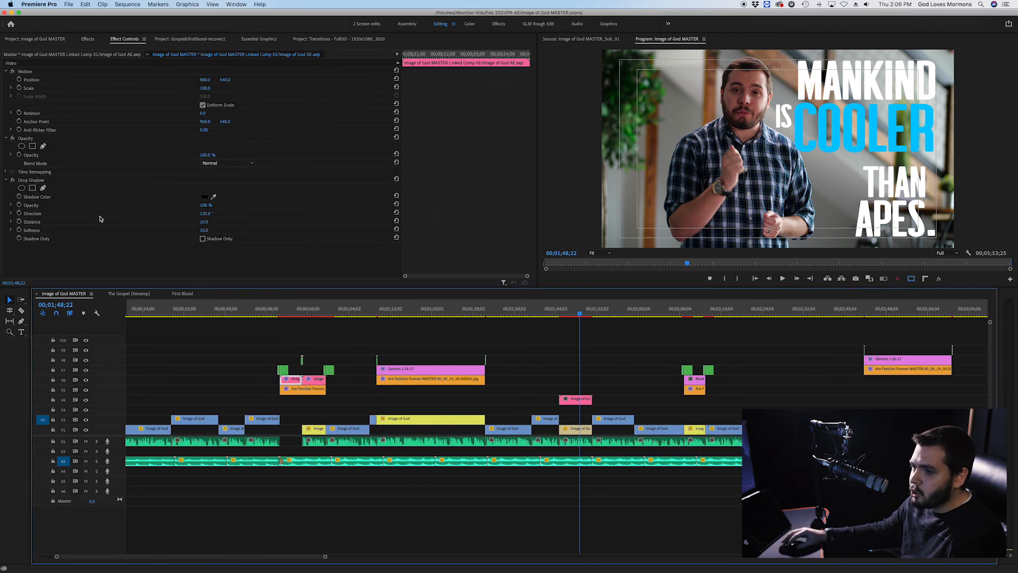
{"action": "left_click", "coordinate": [32, 180]}
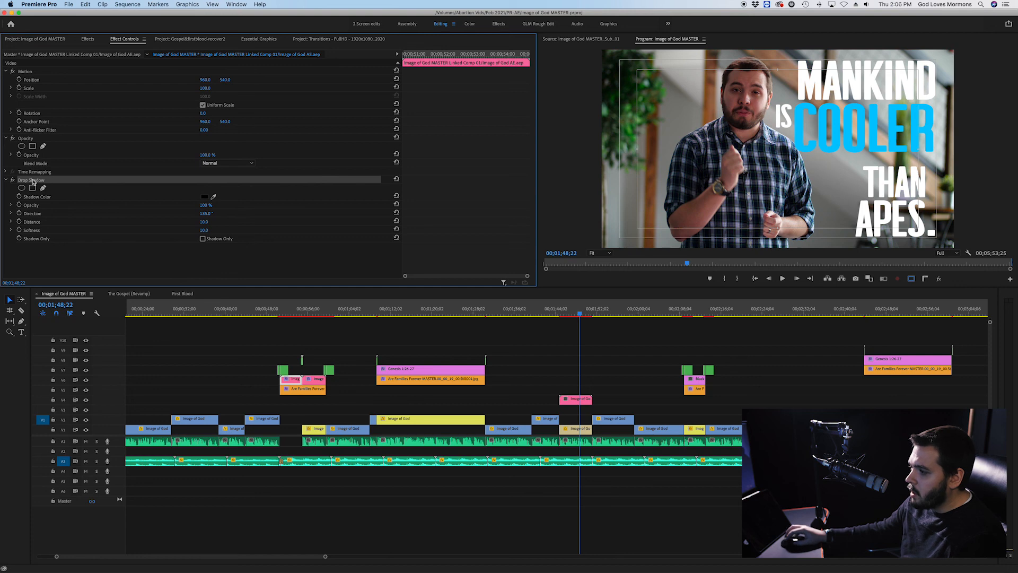
{"action": "left_click", "coordinate": [576, 399]}
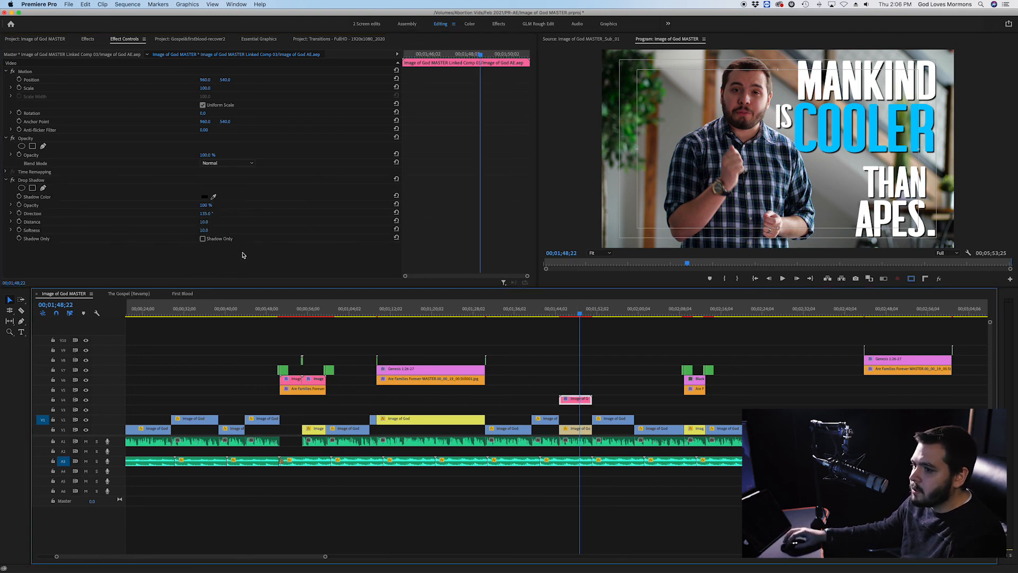
Set the title's drop shadow softness to 41, save the project, and toggle the effect off and on to compare.
{"action": "left_click_drag", "start_coordinate": [204, 231], "coordinate": [210, 230]}
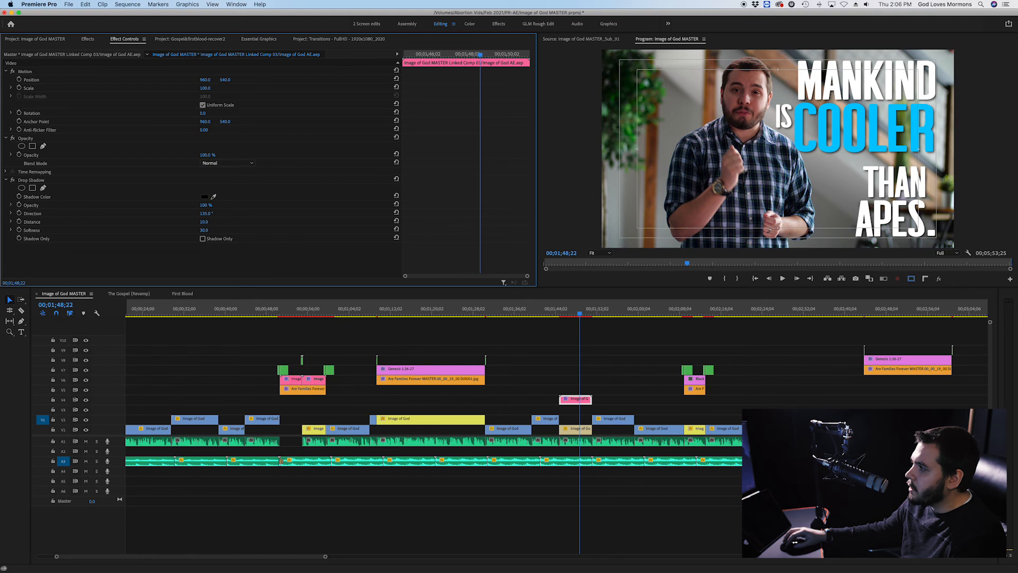
{"action": "key", "text": "super+s"}
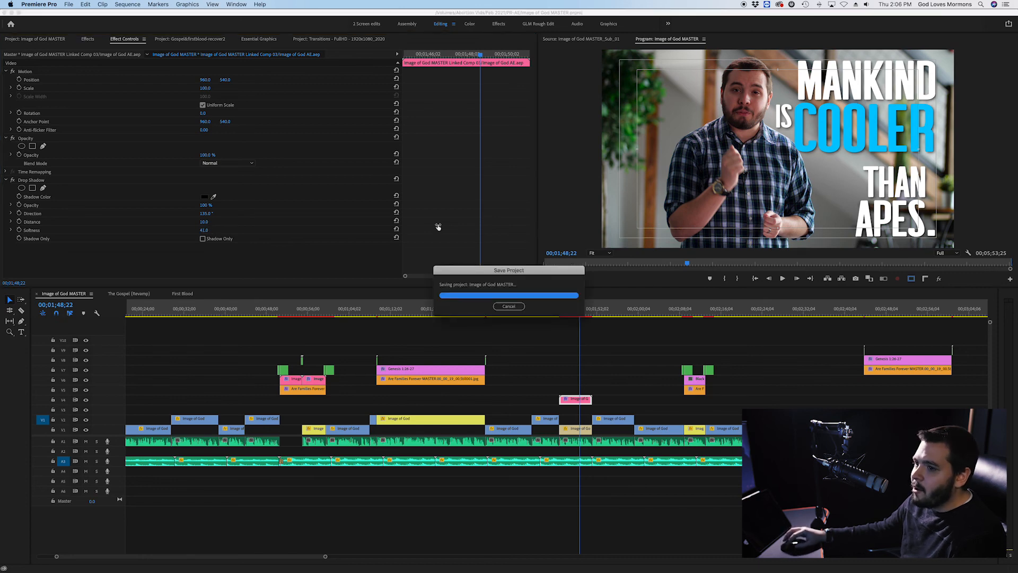
{"action": "left_click", "coordinate": [13, 180]}
{"action": "left_click", "coordinate": [13, 181]}
{"action": "left_click", "coordinate": [13, 180]}
{"action": "left_click", "coordinate": [12, 180]}
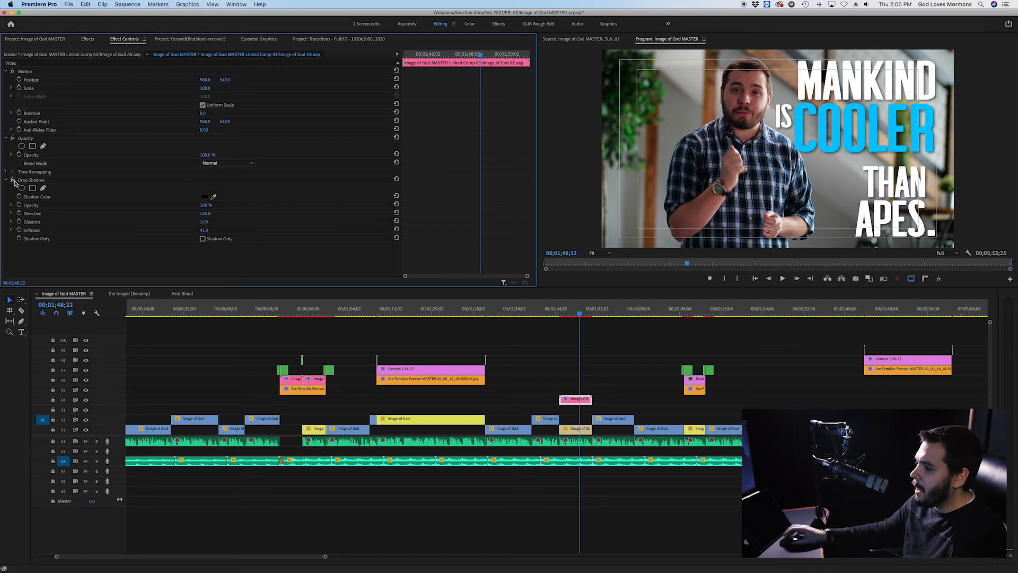
At 00;01;47;03, scale the speaker clip under the title to 56, set its position to 851, 601, and save.
{"action": "key", "text": "="}
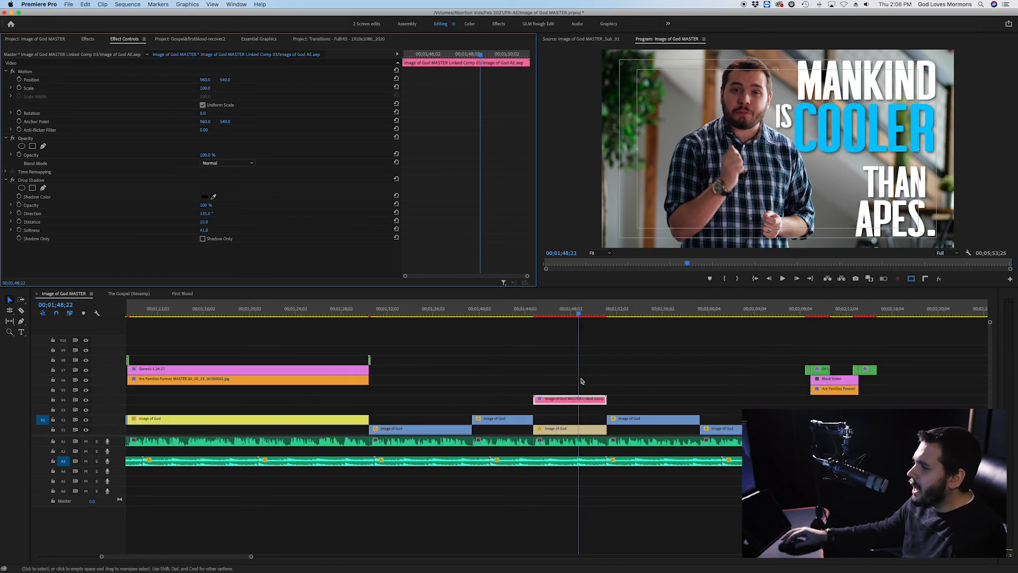
{"action": "left_click", "coordinate": [572, 313]}
{"action": "left_click_drag", "start_coordinate": [566, 314], "coordinate": [559, 314]}
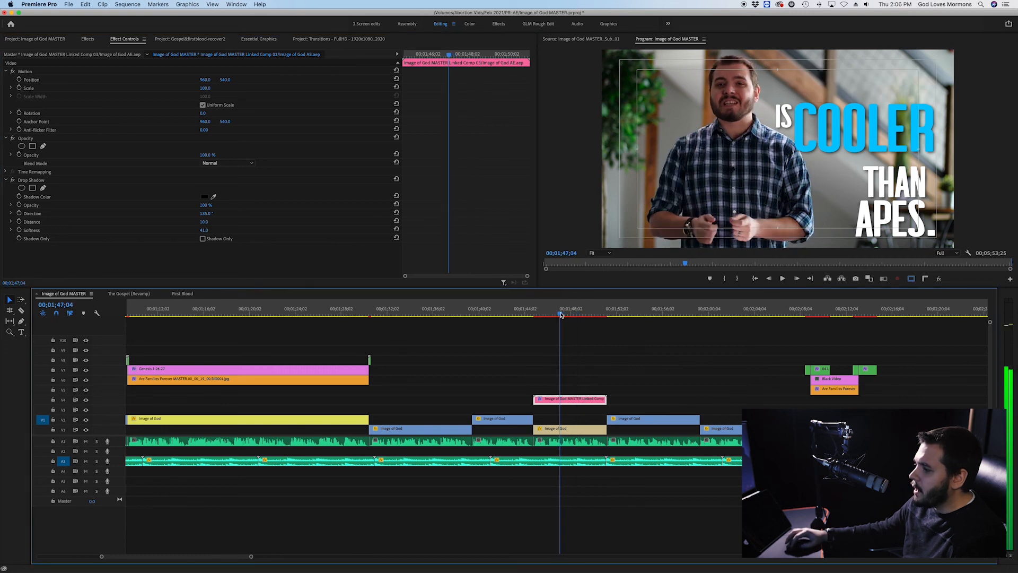
{"action": "left_click", "coordinate": [575, 407]}
{"action": "left_click", "coordinate": [572, 401]}
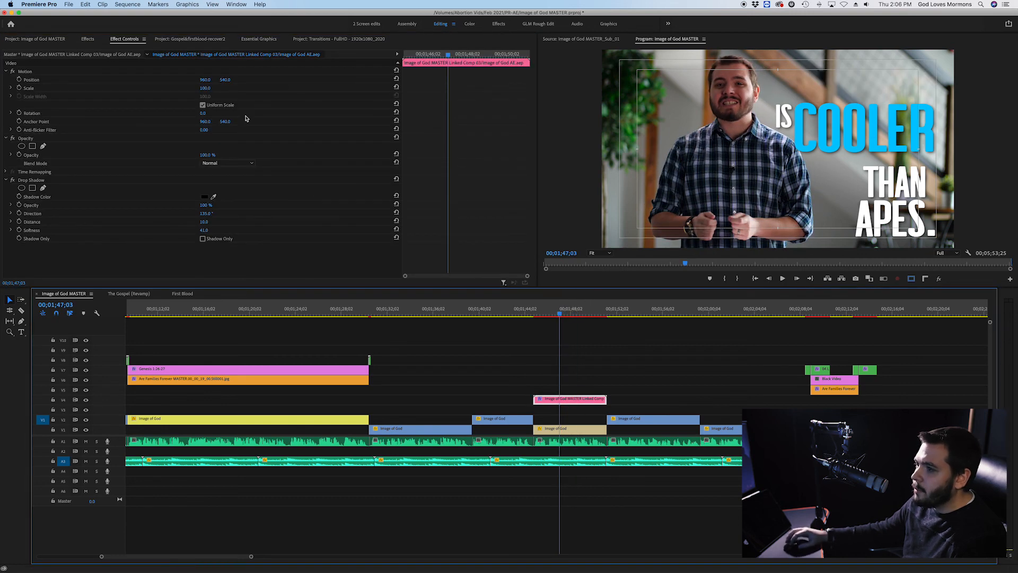
{"action": "left_click", "coordinate": [576, 367]}
{"action": "left_click", "coordinate": [571, 429]}
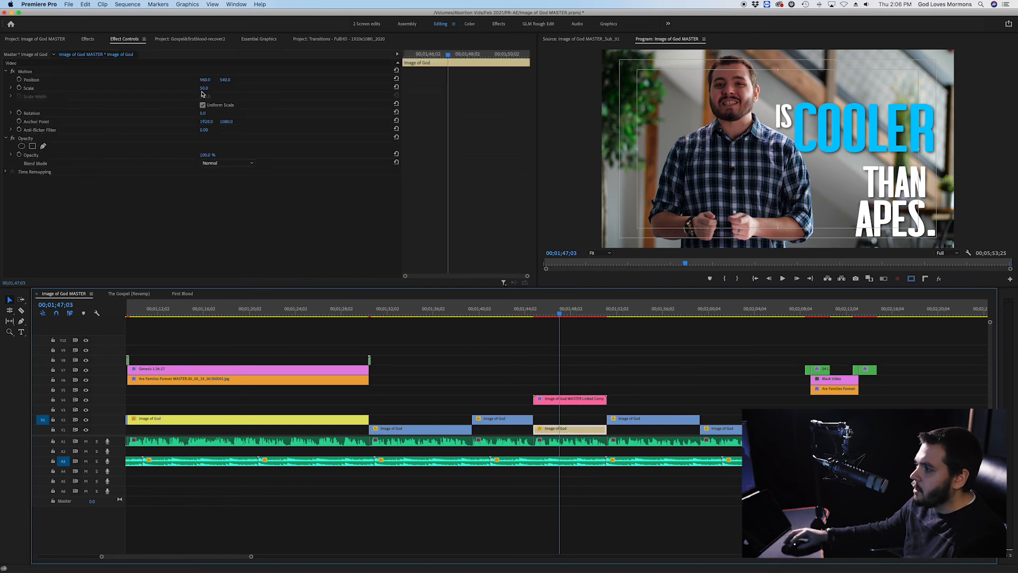
{"action": "left_click_drag", "start_coordinate": [204, 88], "coordinate": [269, 81]}
{"action": "key", "text": "super+s"}
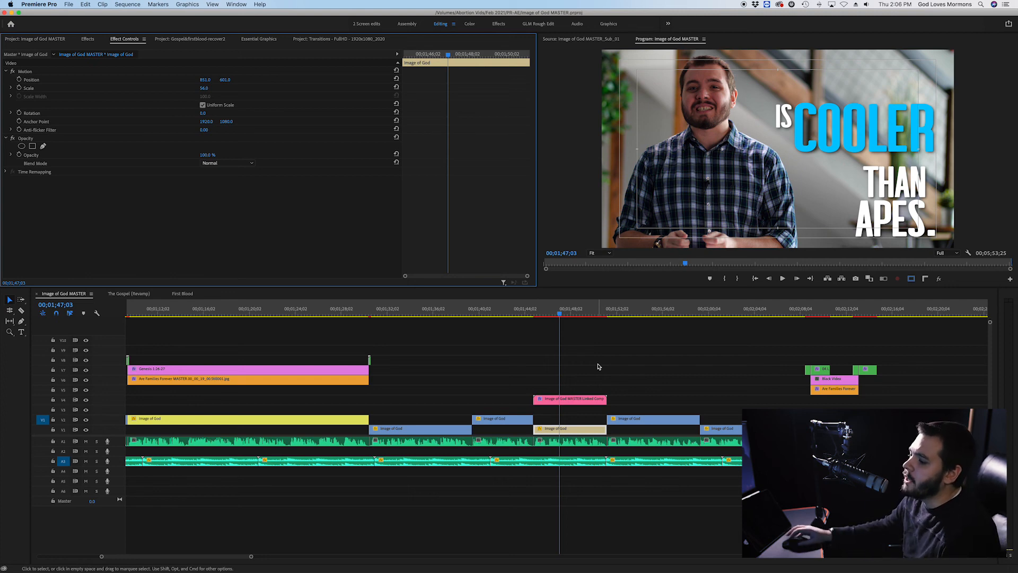
Scrub from the preceding footage into the title section to compare the speaker's framing.
{"action": "left_click", "coordinate": [440, 314]}
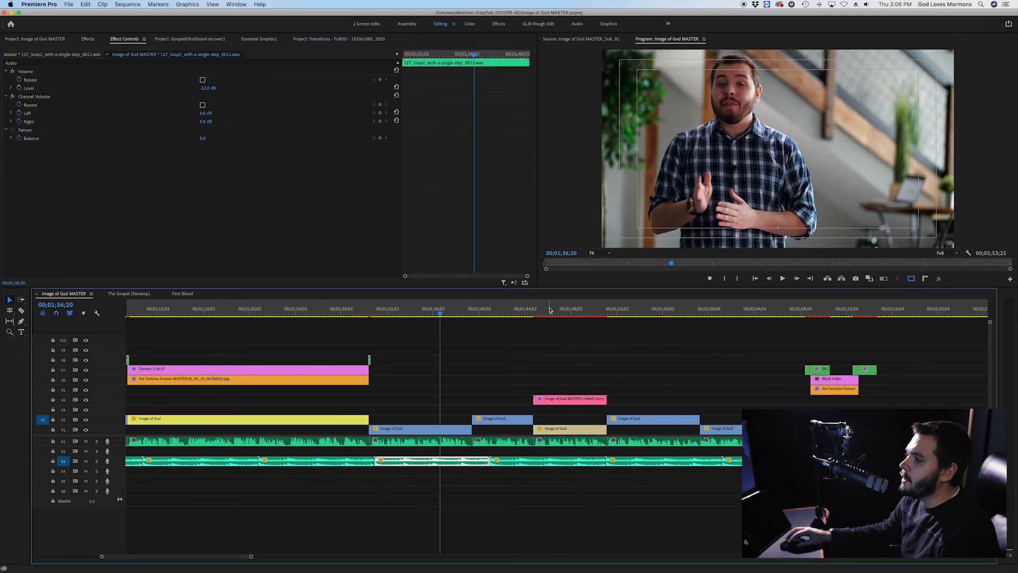
{"action": "left_click", "coordinate": [549, 312]}
{"action": "left_click", "coordinate": [432, 313]}
{"action": "left_click_drag", "start_coordinate": [499, 313], "coordinate": [561, 314]}
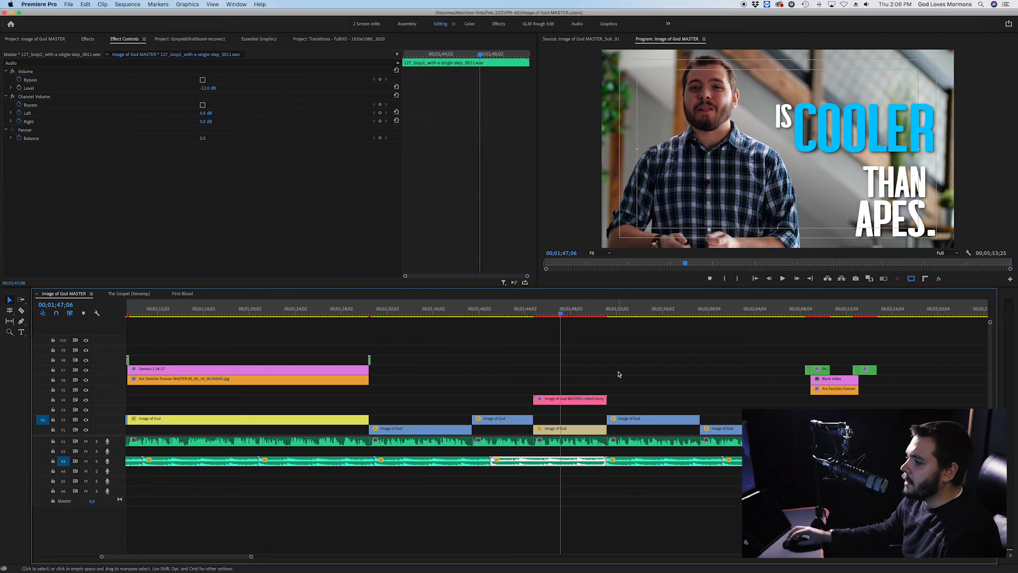
Look over the rest of the sequence timeline, from the current title to the end and back to the earlier clips.
{"action": "scroll", "coordinate": [620, 374], "scroll_direction": "down", "scroll_amount": 5}
{"action": "scroll", "coordinate": [620, 374], "scroll_direction": "right", "scroll_amount": 8}
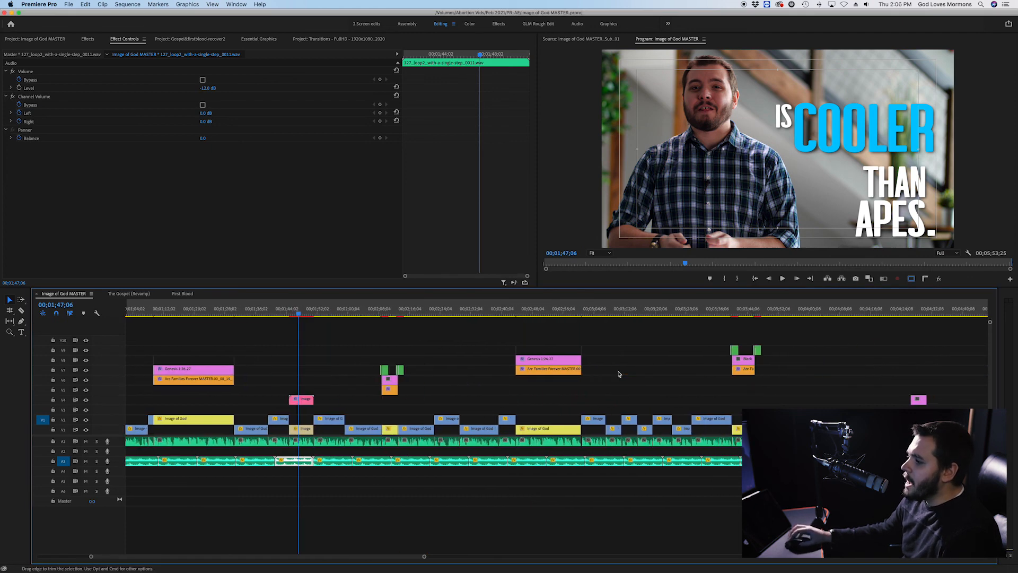
{"action": "scroll", "coordinate": [618, 374], "scroll_direction": "right", "scroll_amount": 5}
{"action": "scroll", "coordinate": [767, 388], "scroll_direction": "right", "scroll_amount": 4}
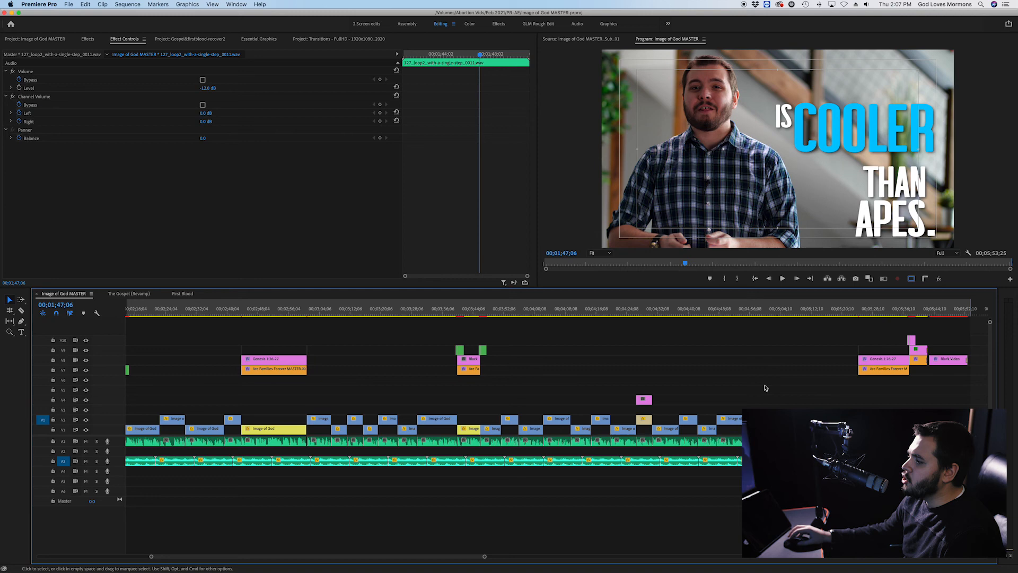
{"action": "scroll", "coordinate": [767, 388], "scroll_direction": "right", "scroll_amount": 4}
{"action": "scroll", "coordinate": [620, 377], "scroll_direction": "left", "scroll_amount": 16}
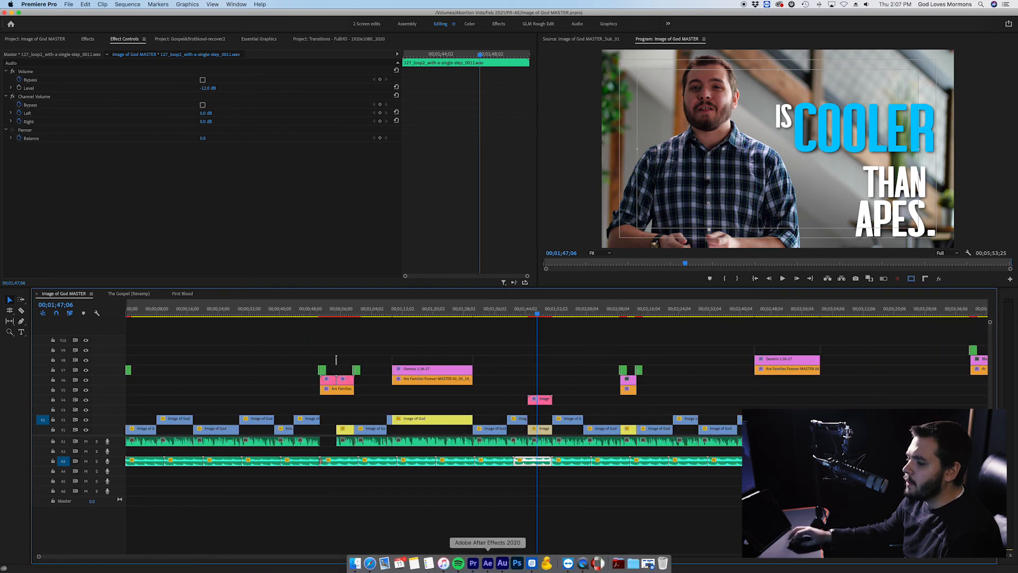
Switch to After Effects and preview the #1 title animation in Image of God MASTER Linked Comp 02.
{"action": "left_click", "coordinate": [488, 564]}
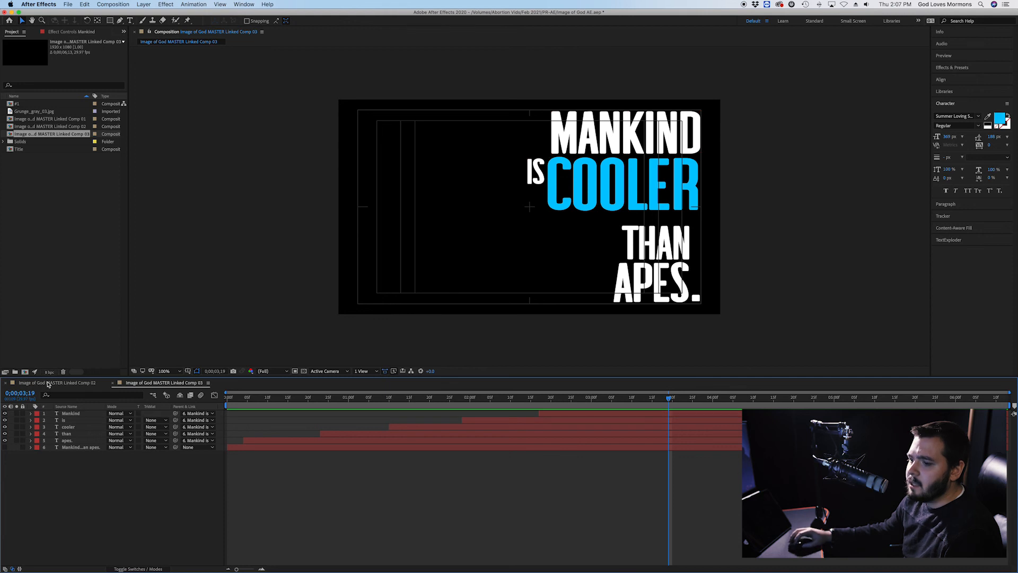
{"action": "left_click", "coordinate": [53, 383]}
{"action": "left_click_drag", "start_coordinate": [325, 402], "coordinate": [295, 400]}
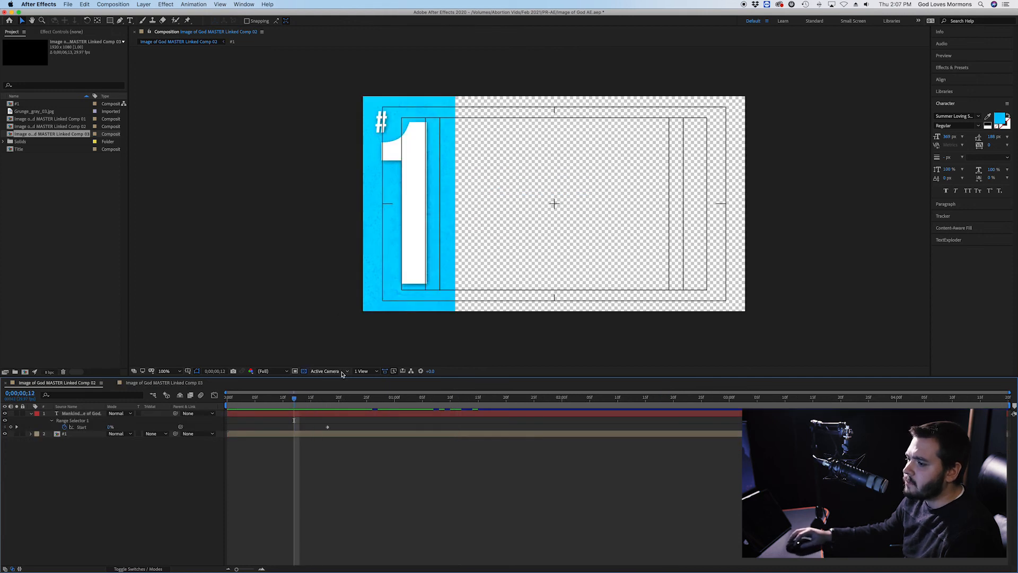
{"action": "key", "text": "space"}
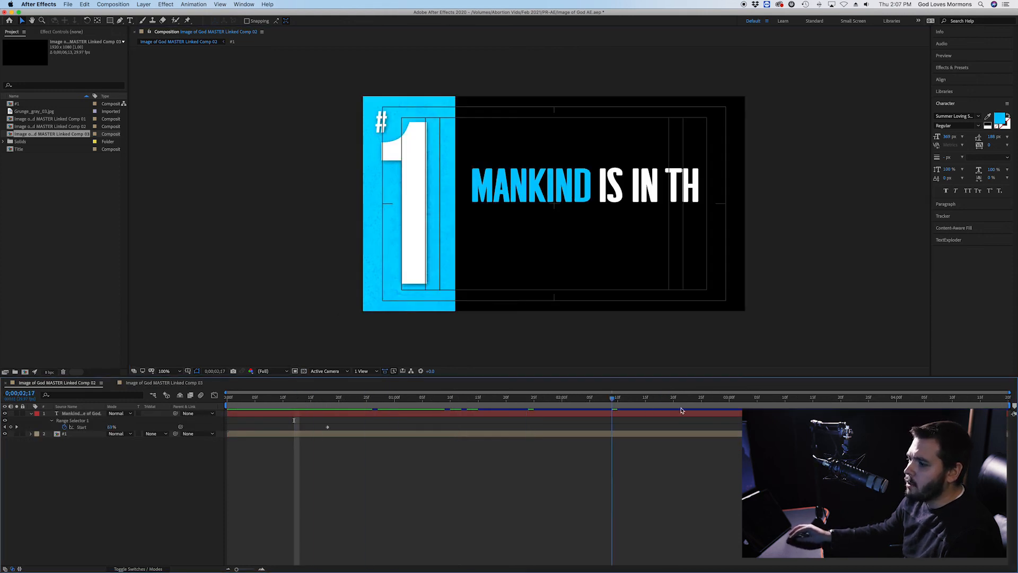
{"action": "key", "text": "space"}
{"action": "left_click_drag", "start_coordinate": [320, 428], "coordinate": [310, 426]}
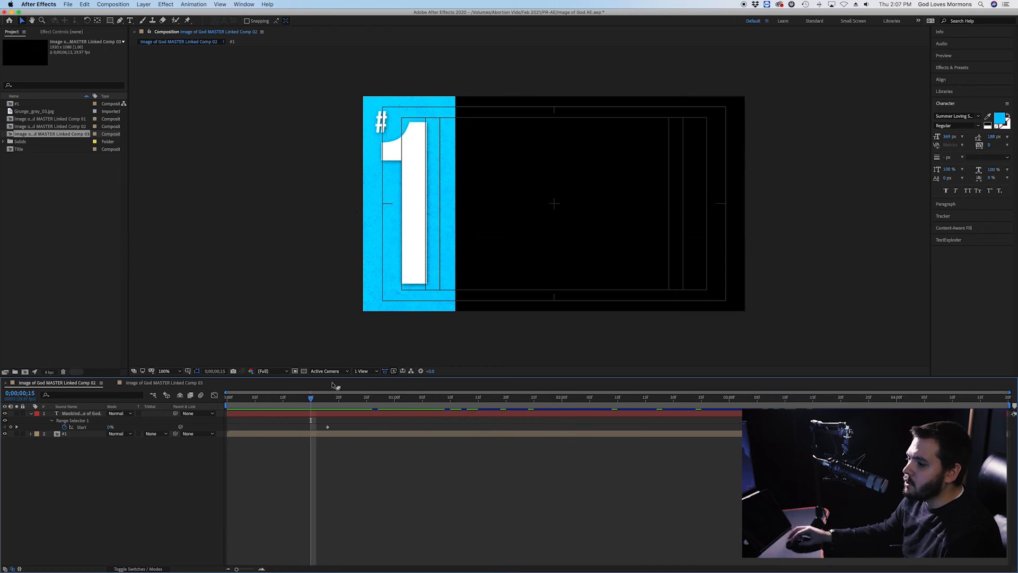
At 0;00;00;18, where the text animation starts, add a Position keyframe to the #1 layer.
{"action": "left_click_drag", "start_coordinate": [317, 402], "coordinate": [324, 449]}
{"action": "left_click", "coordinate": [66, 434]}
{"action": "left_click", "coordinate": [5, 433]}
{"action": "left_click", "coordinate": [5, 434]}
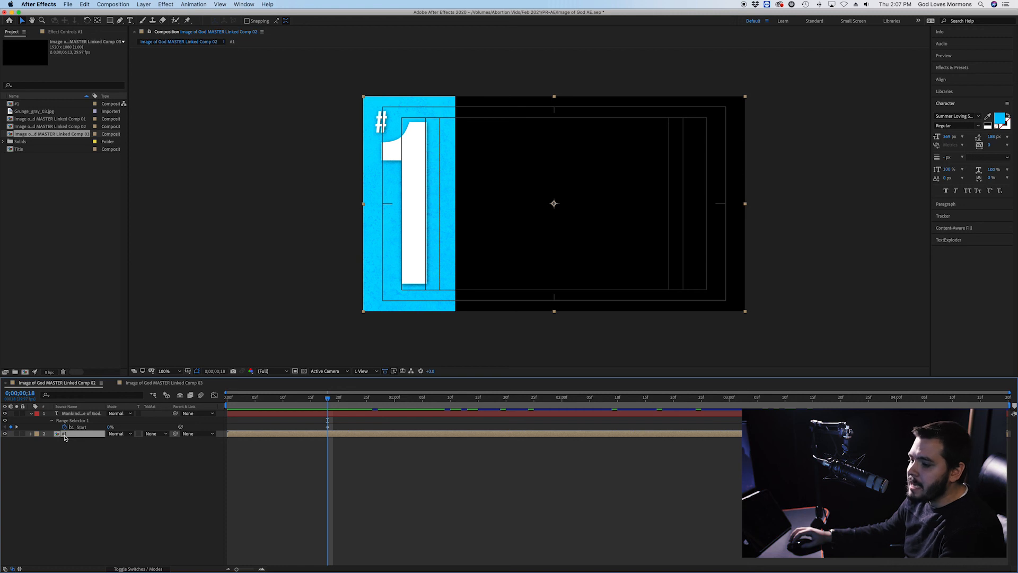
{"action": "key", "text": "p"}
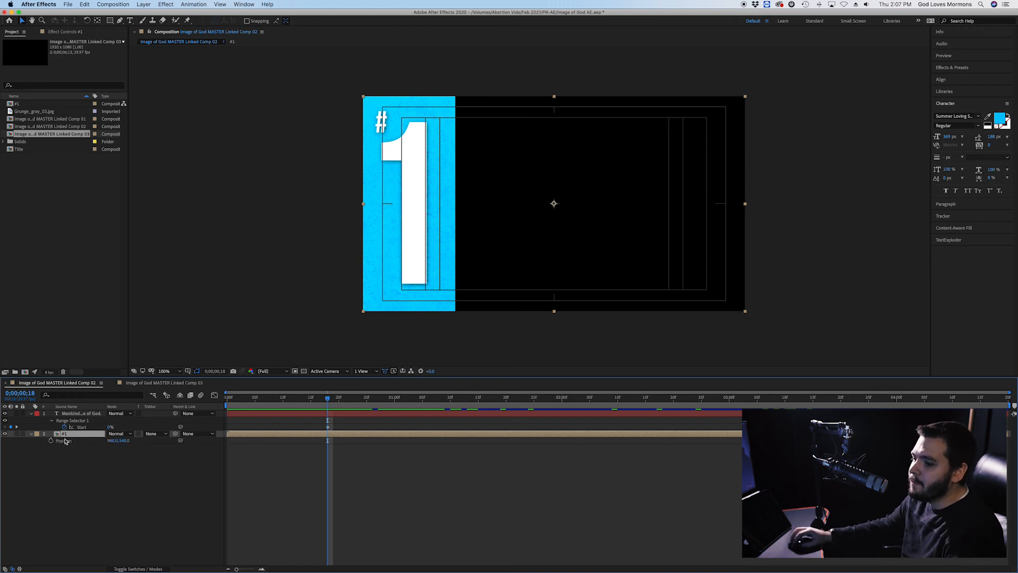
{"action": "left_click", "coordinate": [52, 440]}
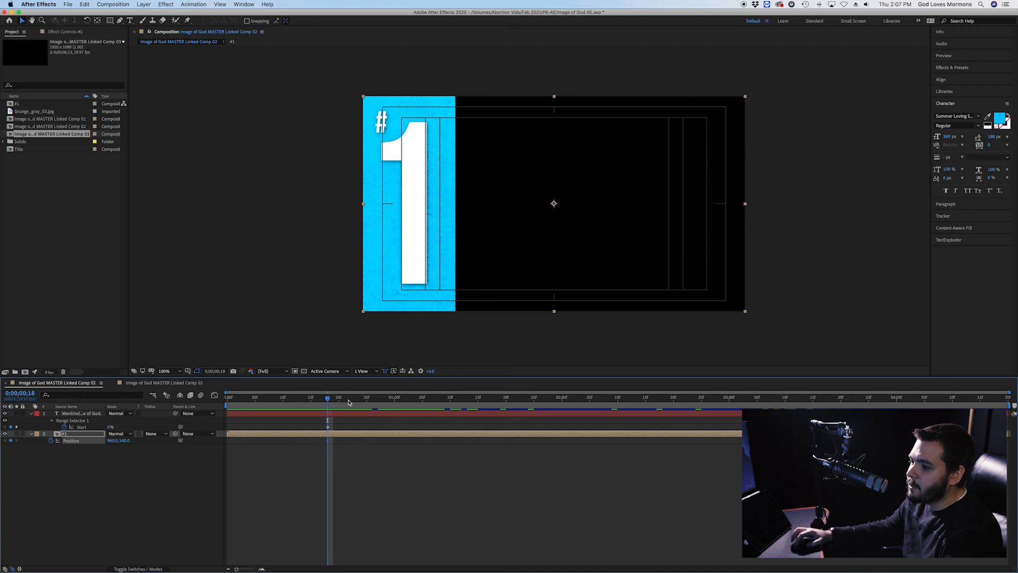
At 0;00;00;01, set the #1 layer's position to 484, 540 so the panel starts off-screen, and preview the slide-in.
{"action": "left_click_drag", "start_coordinate": [329, 398], "coordinate": [230, 409]}
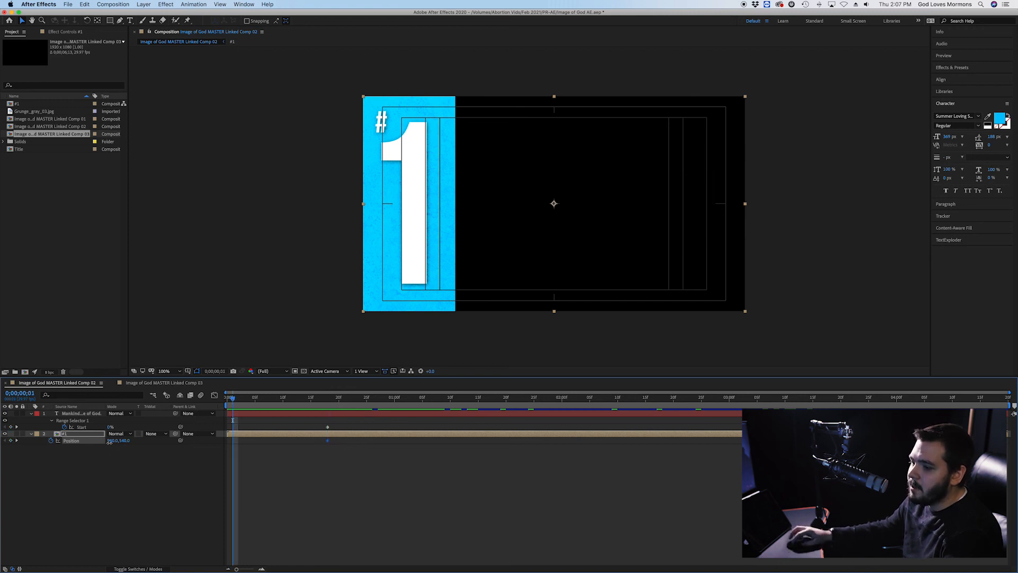
{"action": "left_click_drag", "start_coordinate": [109, 441], "coordinate": [5, 443]}
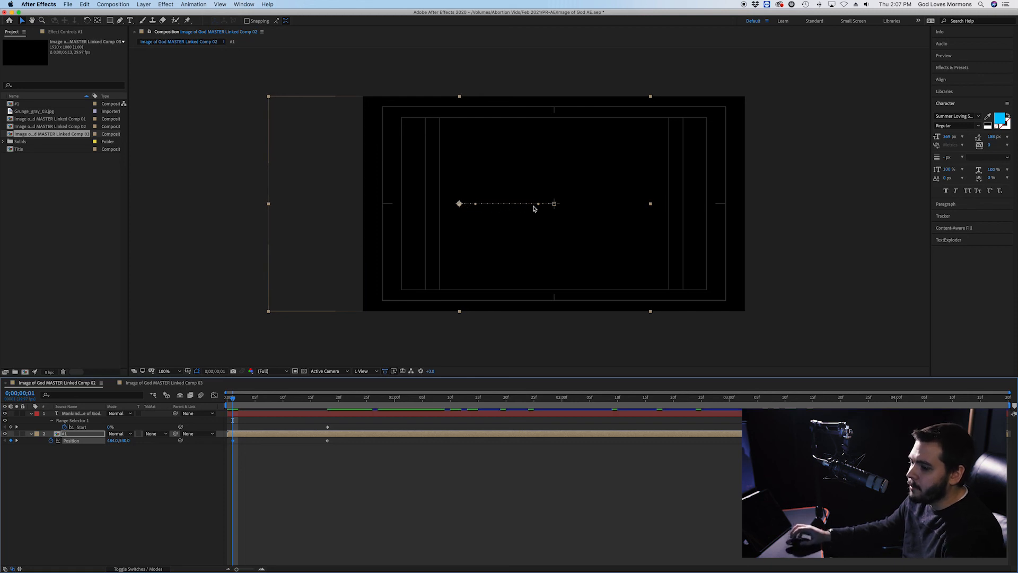
{"action": "key", "text": "space"}
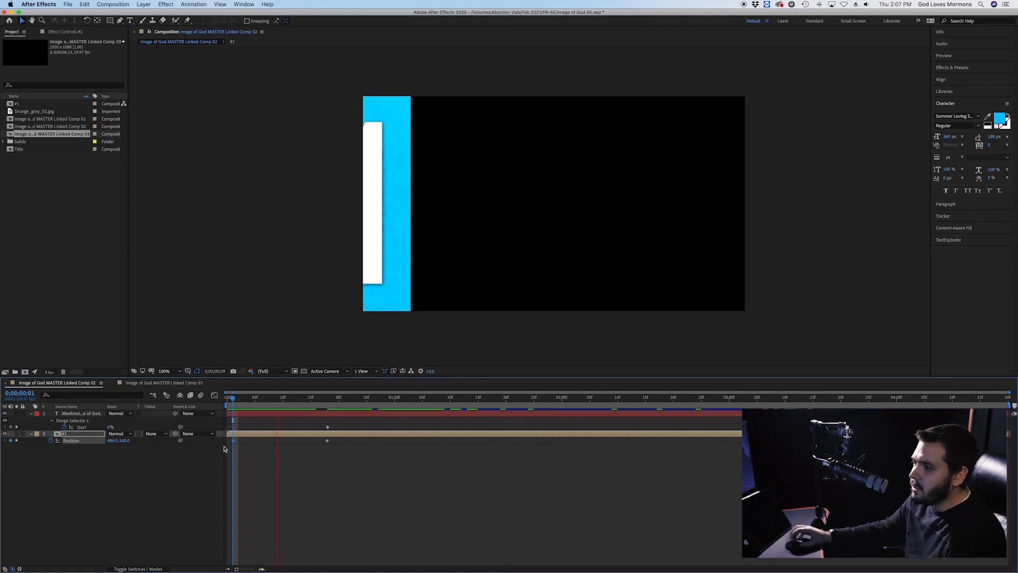
{"action": "key", "text": "space"}
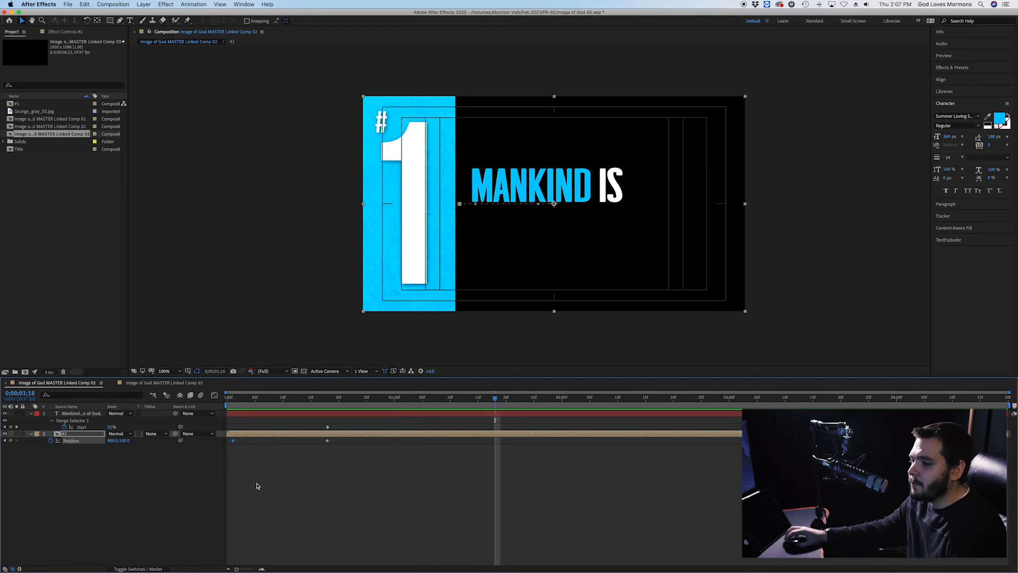
Apply Easy Ease In to the #1 layer's ending Position keyframe.
{"action": "left_click", "coordinate": [328, 441]}
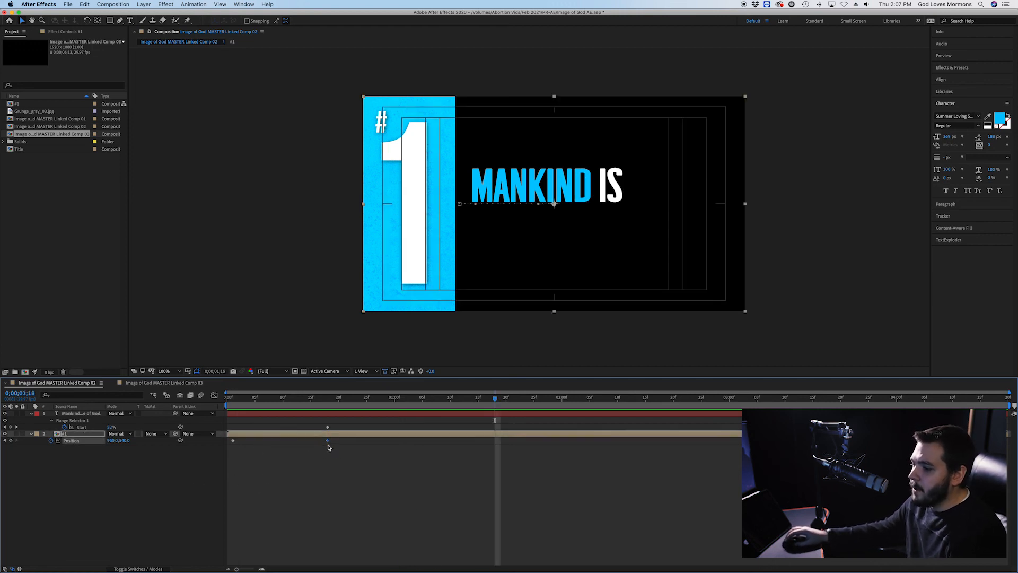
{"action": "right_click", "coordinate": [330, 447]}
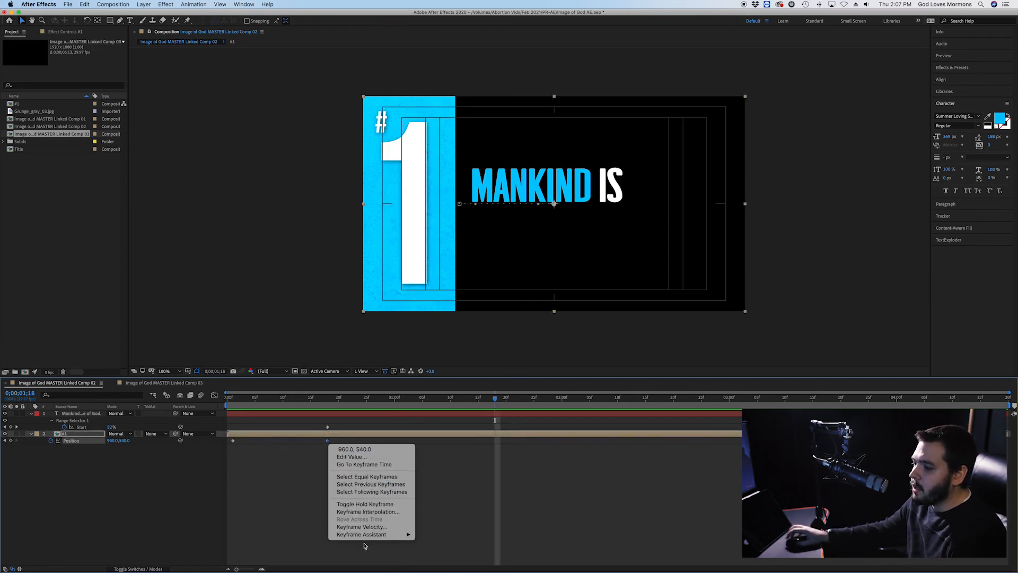
{"action": "mouse_move", "coordinate": [364, 536]}
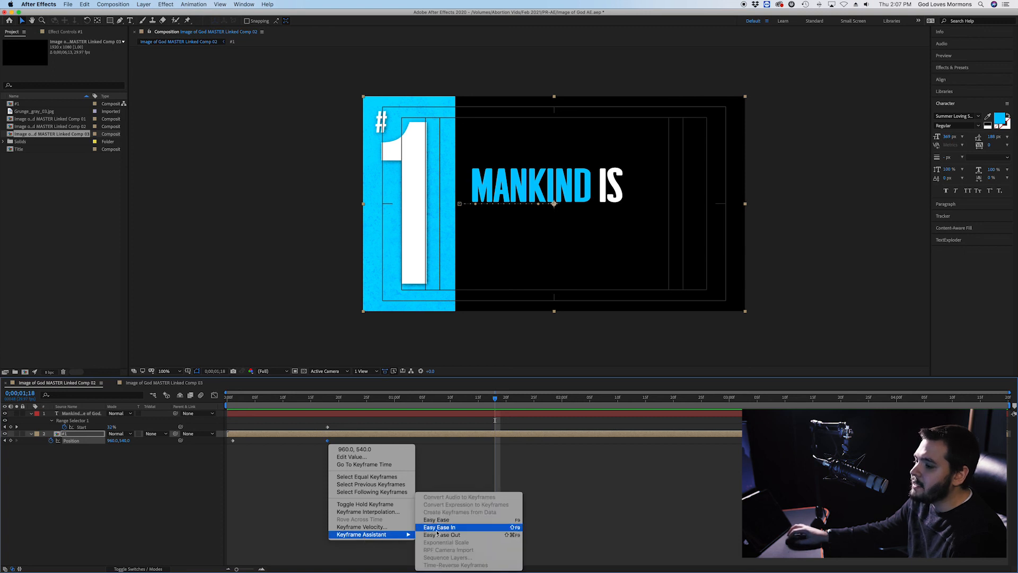
{"action": "left_click", "coordinate": [438, 528]}
{"action": "left_click", "coordinate": [214, 395]}
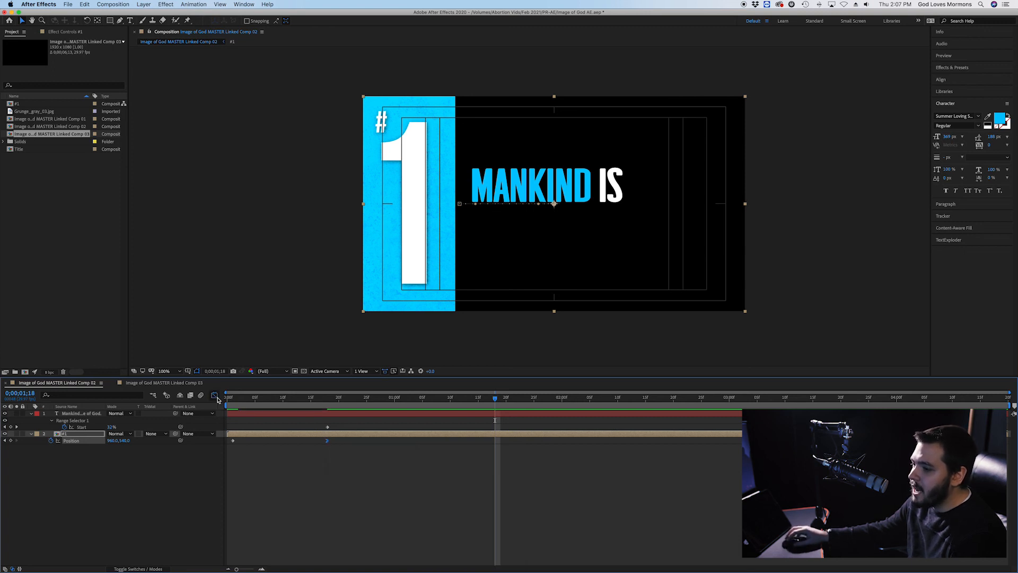
{"action": "mouse_move", "coordinate": [328, 421]}
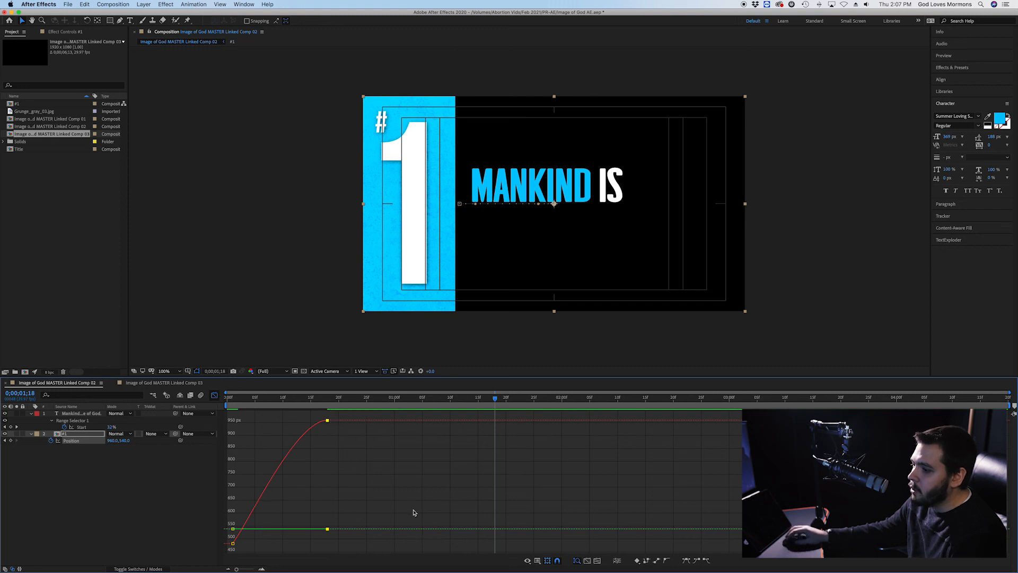
{"action": "left_click", "coordinate": [354, 432]}
{"action": "left_click", "coordinate": [328, 421]}
{"action": "left_click", "coordinate": [328, 423]}
{"action": "double_click", "coordinate": [328, 421]}
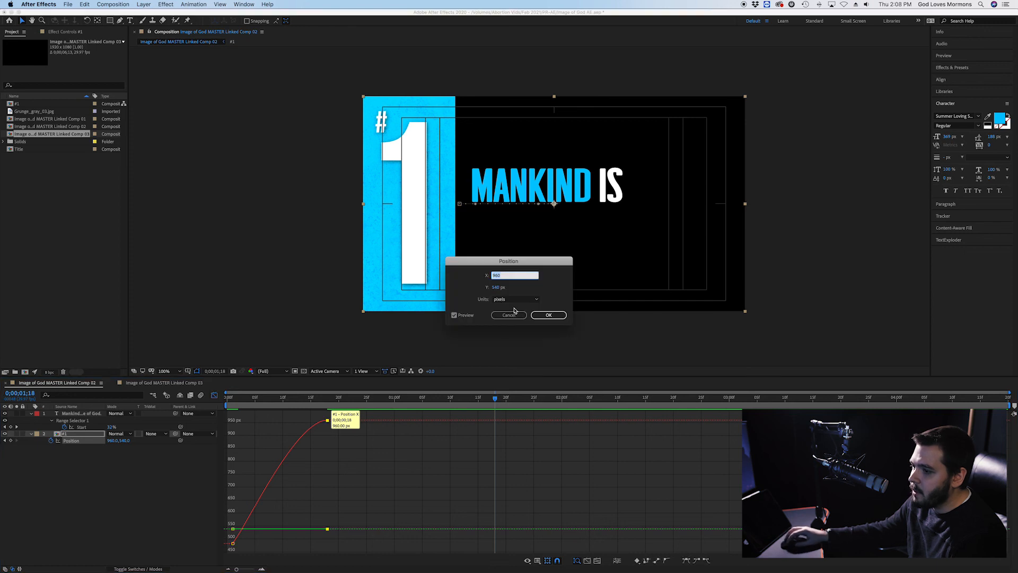
{"action": "left_click", "coordinate": [513, 314]}
{"action": "left_click", "coordinate": [215, 396]}
Play and scrub the eased slide-in of the #1 panel to judge its motion.
{"action": "left_click_drag", "start_coordinate": [317, 399], "coordinate": [284, 400]}
{"action": "left_click", "coordinate": [199, 485]}
{"action": "key", "text": "space"}
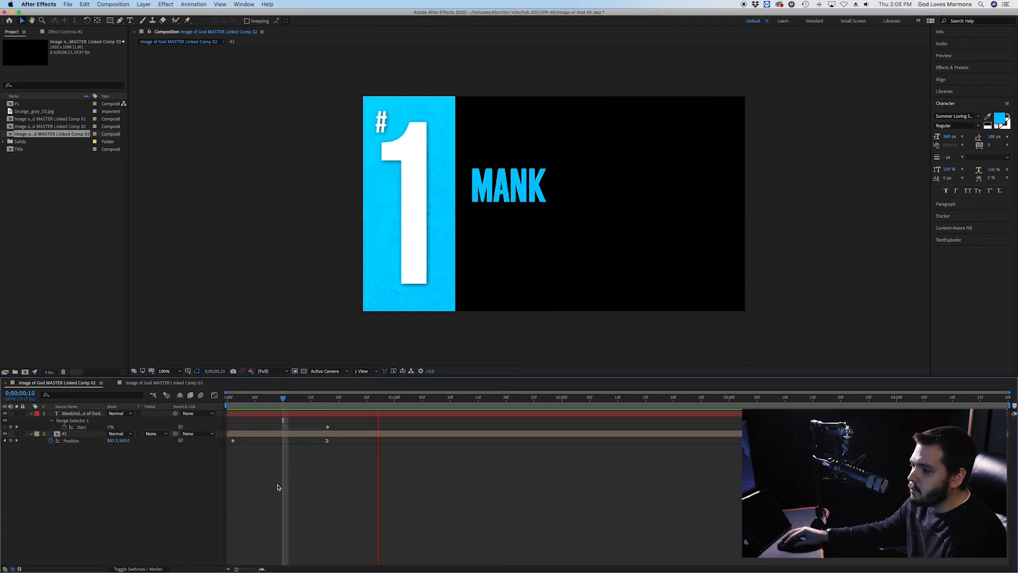
{"action": "left_click", "coordinate": [303, 400]}
{"action": "mouse_move", "coordinate": [303, 401]}
{"action": "left_mouse_down"}
{"action": "mouse_move", "coordinate": [339, 399]}
{"action": "mouse_move", "coordinate": [311, 399]}
{"action": "left_mouse_up"}
Show the ending Position keyframe in the graph editor, try linear interpolation on it, and reapply Easy Ease In.
{"action": "left_click", "coordinate": [327, 440]}
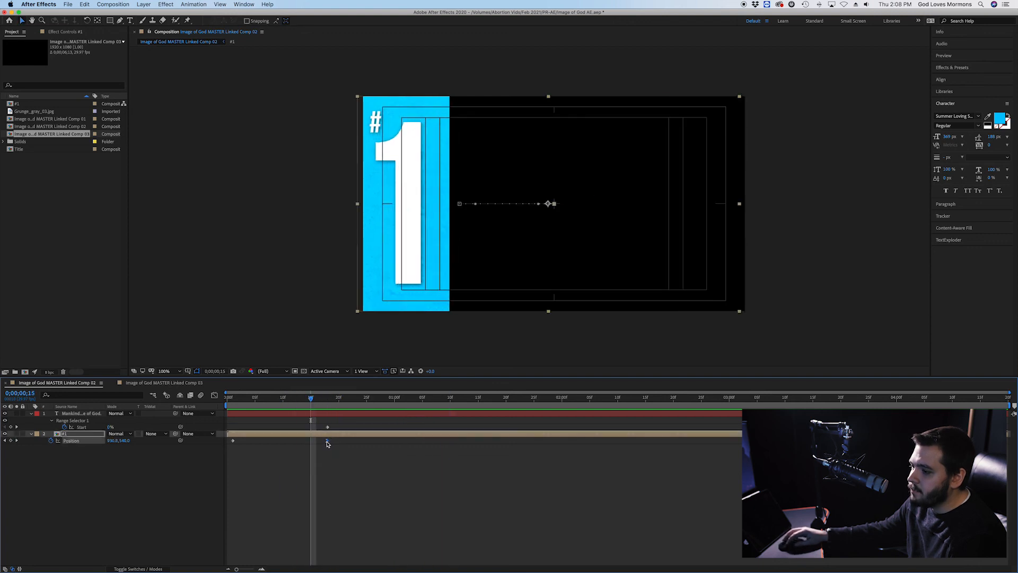
{"action": "key", "text": "shift+F3"}
{"action": "left_click", "coordinate": [598, 562]}
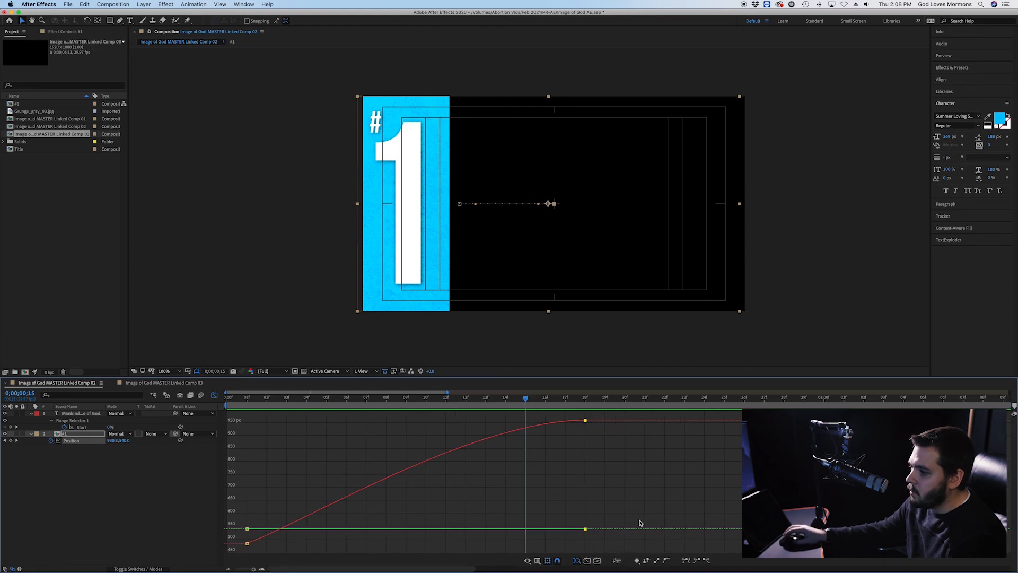
{"action": "left_click", "coordinate": [660, 558]}
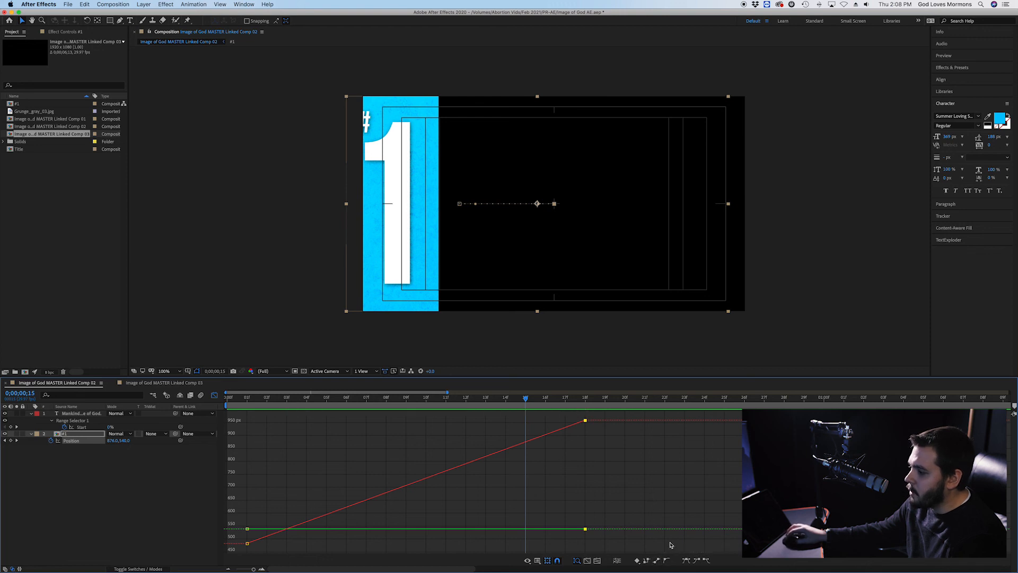
{"action": "left_click", "coordinate": [698, 561]}
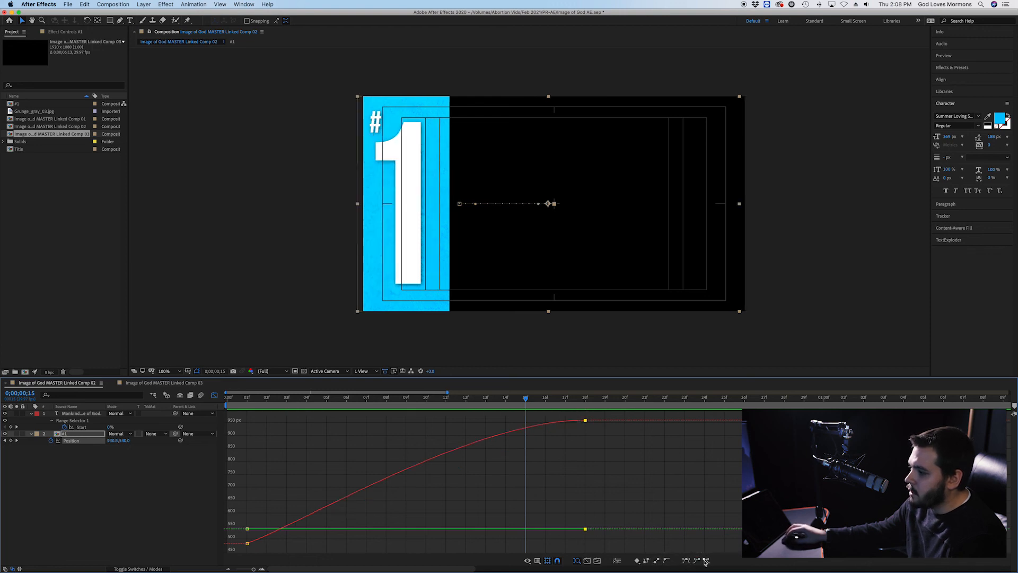
Display the #1 layer's Position animation as an editable speed graph.
{"action": "left_click", "coordinate": [589, 426]}
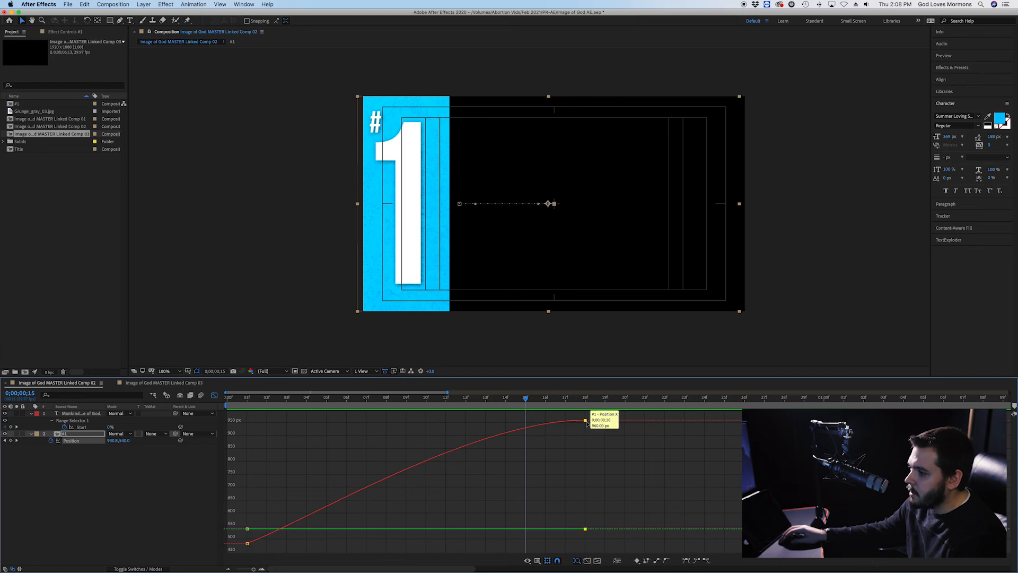
{"action": "double_click", "coordinate": [587, 422]}
{"action": "left_click", "coordinate": [509, 315]}
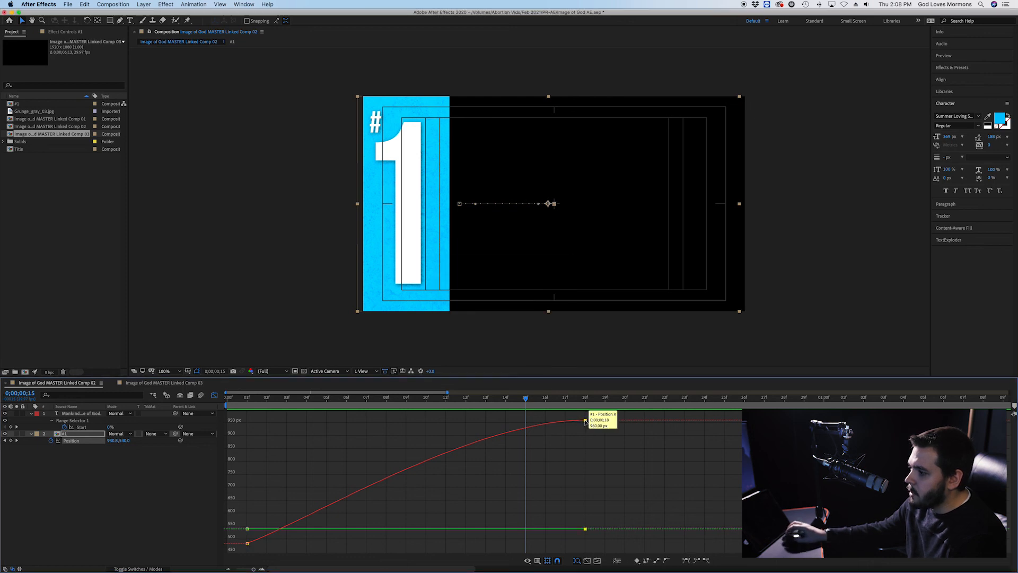
{"action": "right_click", "coordinate": [586, 430]}
{"action": "left_click", "coordinate": [617, 490]}
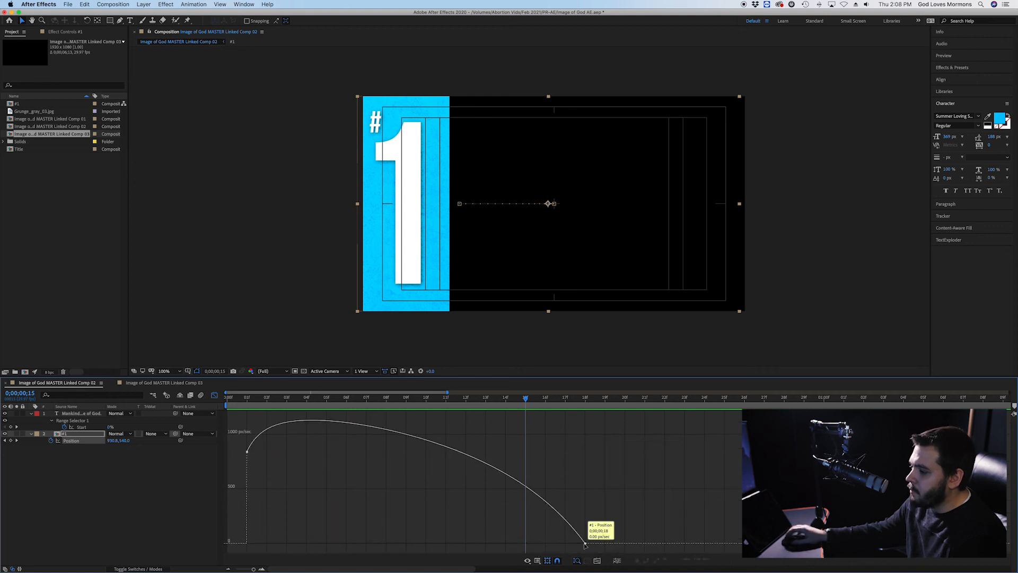
{"action": "right_click", "coordinate": [623, 450]}
{"action": "left_click", "coordinate": [648, 508]}
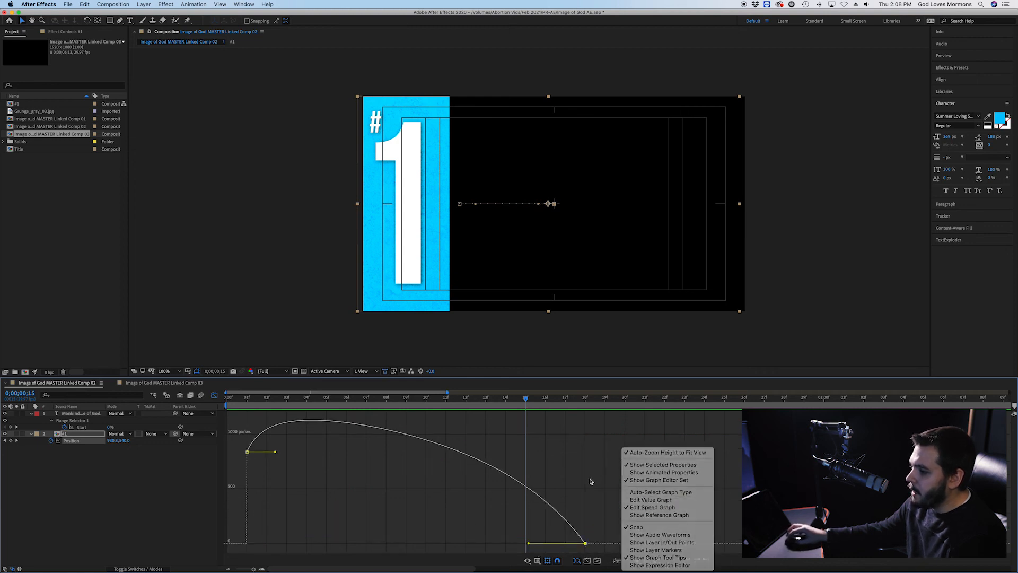
Lengthen the ending keyframe's incoming speed handle for a more gradual stop, save the project, and close the graph editor.
{"action": "left_click_drag", "start_coordinate": [529, 544], "coordinate": [482, 544]}
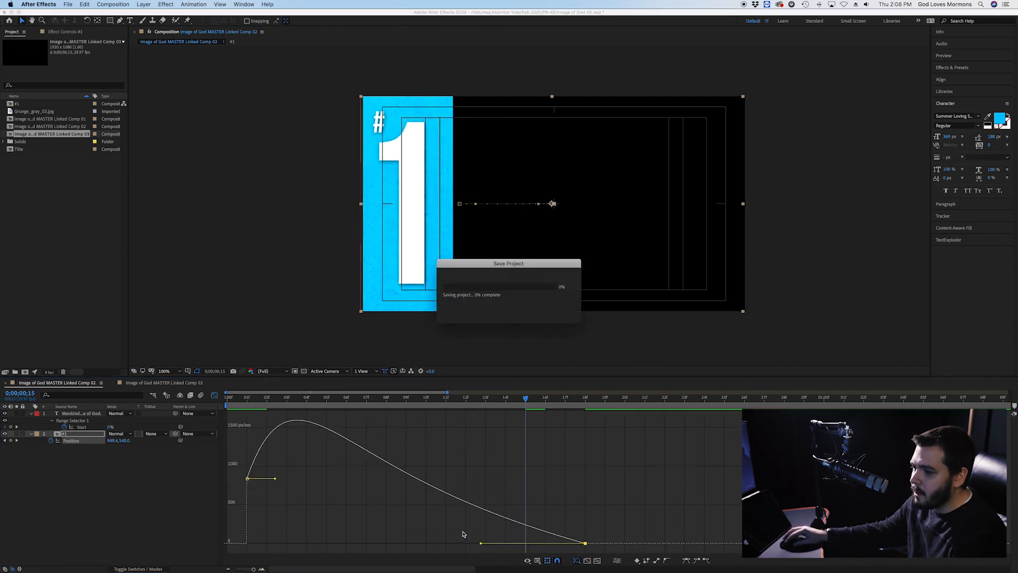
{"action": "left_click", "coordinate": [215, 397]}
{"action": "left_click", "coordinate": [215, 398]}
{"action": "left_click", "coordinate": [214, 398]}
Preview the slide-in from the start and inspect the composition closely around 0;00;00;20 as the text begins.
{"action": "scroll", "coordinate": [548, 478], "scroll_direction": "down", "scroll_amount": 3}
{"action": "left_click_drag", "start_coordinate": [308, 400], "coordinate": [204, 411]}
{"action": "key", "text": "space"}
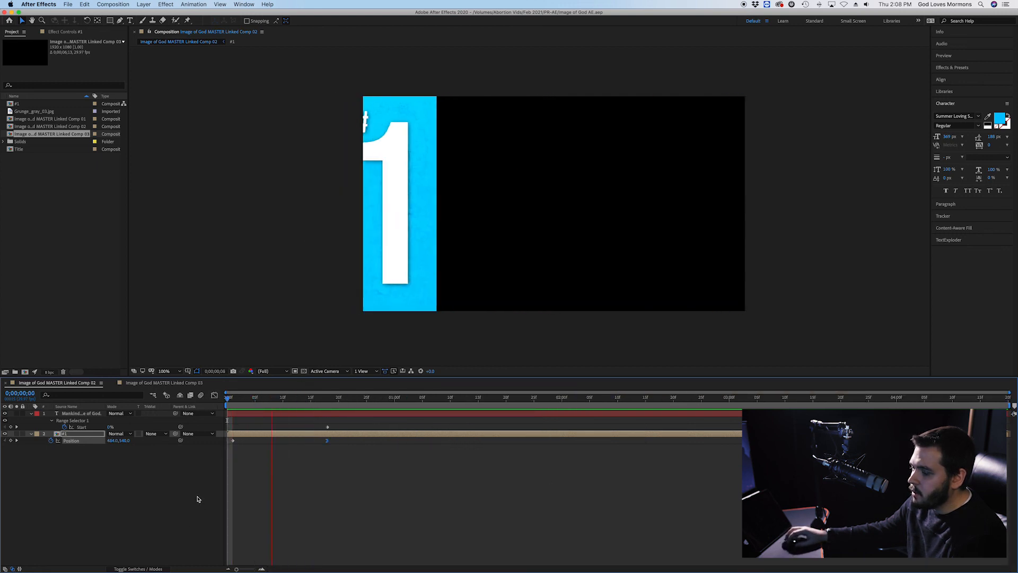
{"action": "left_click", "coordinate": [278, 399]}
{"action": "left_click_drag", "start_coordinate": [278, 399], "coordinate": [339, 399]}
{"action": "key", "text": "period"}
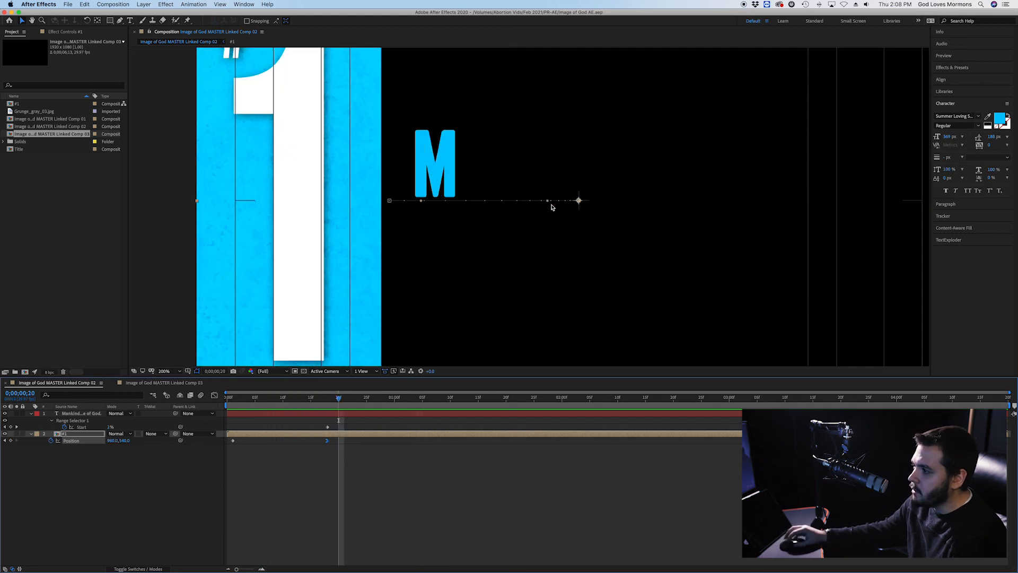
{"action": "key", "text": "period"}
{"action": "key", "text": "comma"}
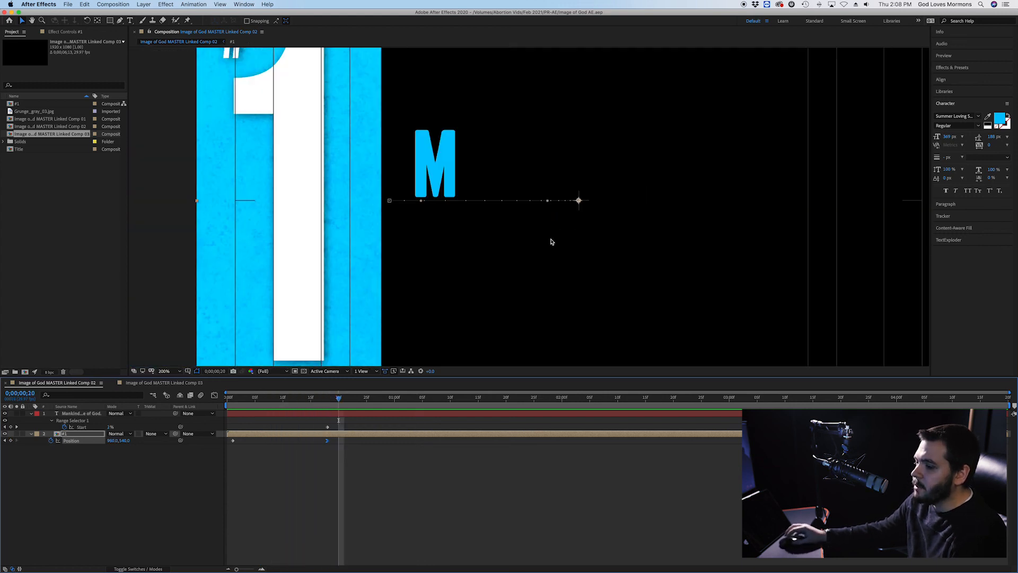
{"action": "key", "text": "comma"}
{"action": "left_click_drag", "start_coordinate": [339, 400], "coordinate": [629, 418]}
Switch back to Premiere Pro, deselect the music clip, and fit the whole sequence in the timeline.
{"action": "key", "text": "super+Tab"}
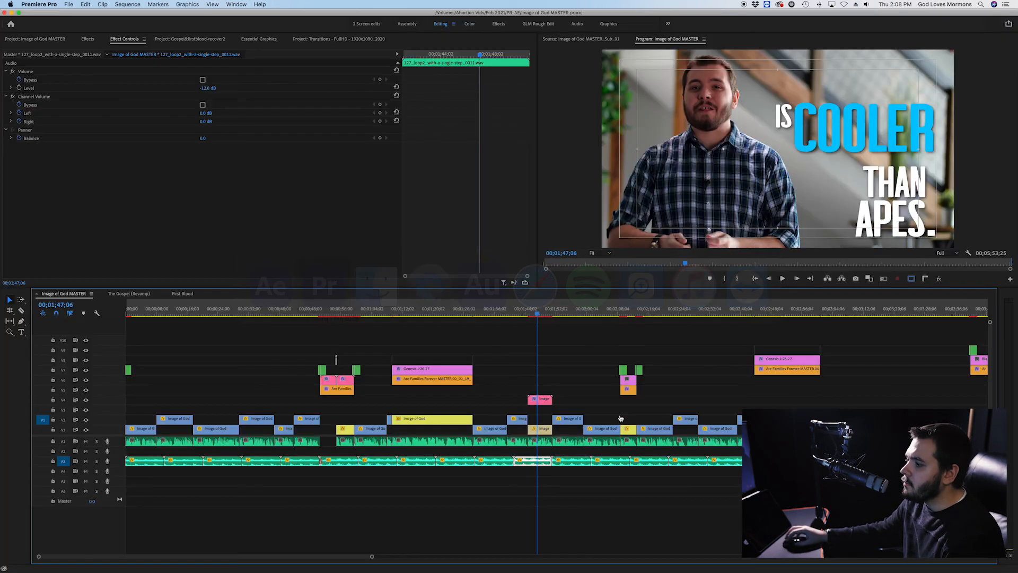
{"action": "left_click", "coordinate": [556, 362]}
{"action": "key", "text": "backslash"}
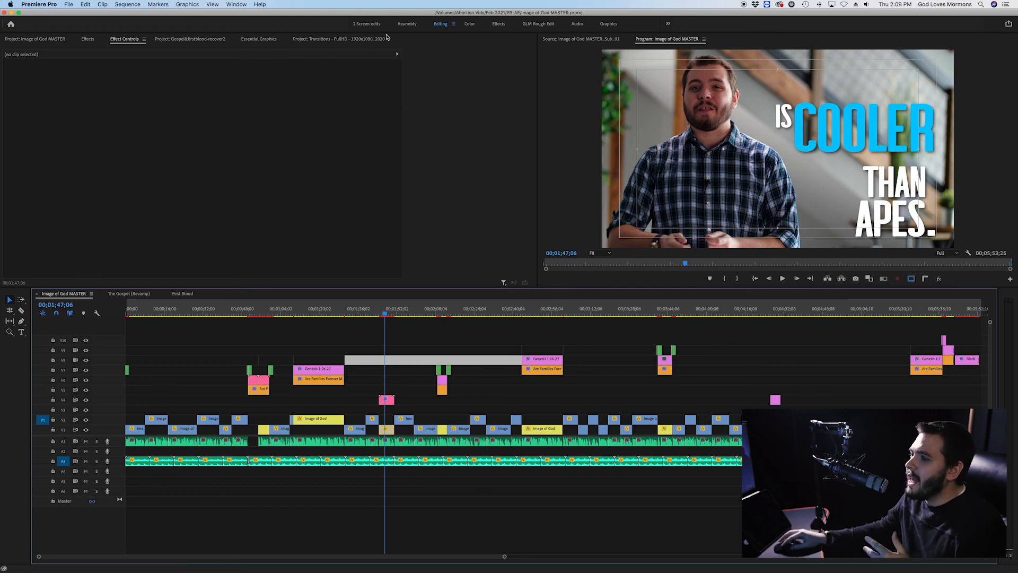
Show the 2 Screen edits workspace and bring its second window with the Program monitor and Lumetri Color briefly into view.
{"action": "left_click", "coordinate": [366, 24]}
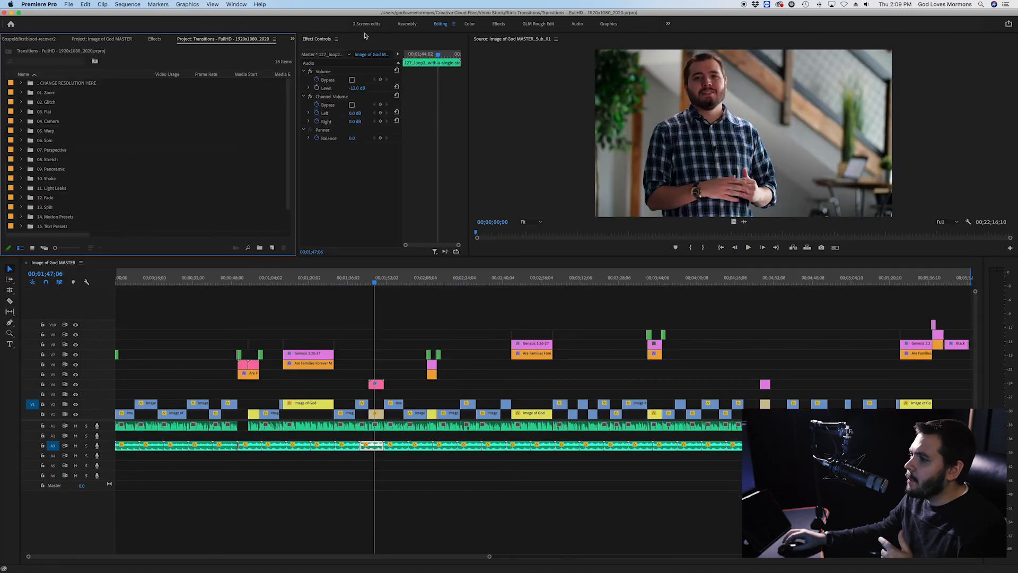
{"action": "left_click_drag", "start_coordinate": [1017, 42], "coordinate": [117, 16]}
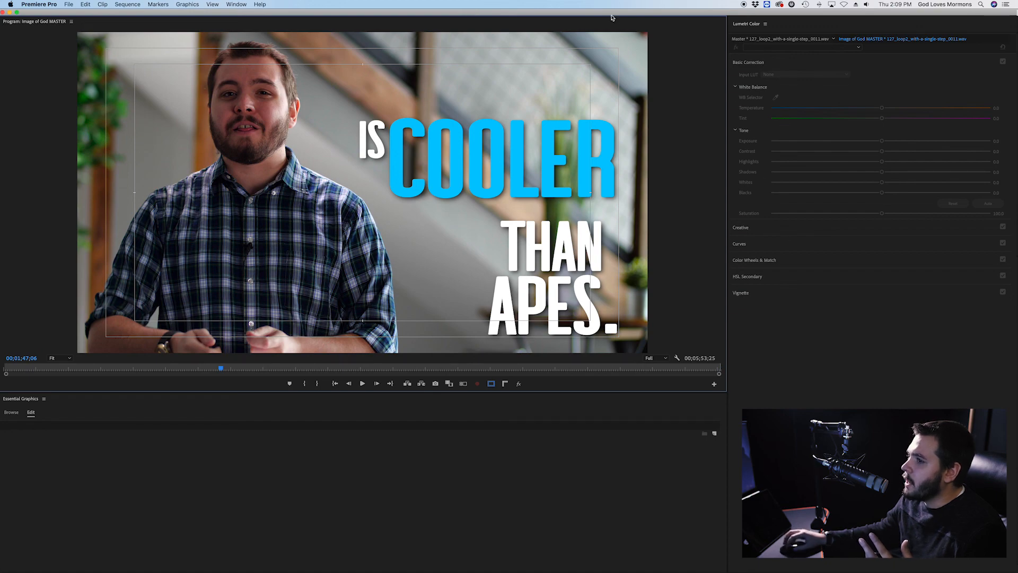
{"action": "left_click_drag", "start_coordinate": [611, 18], "coordinate": [637, 123]}
{"action": "left_click_drag", "start_coordinate": [460, 120], "coordinate": [1017, 120]}
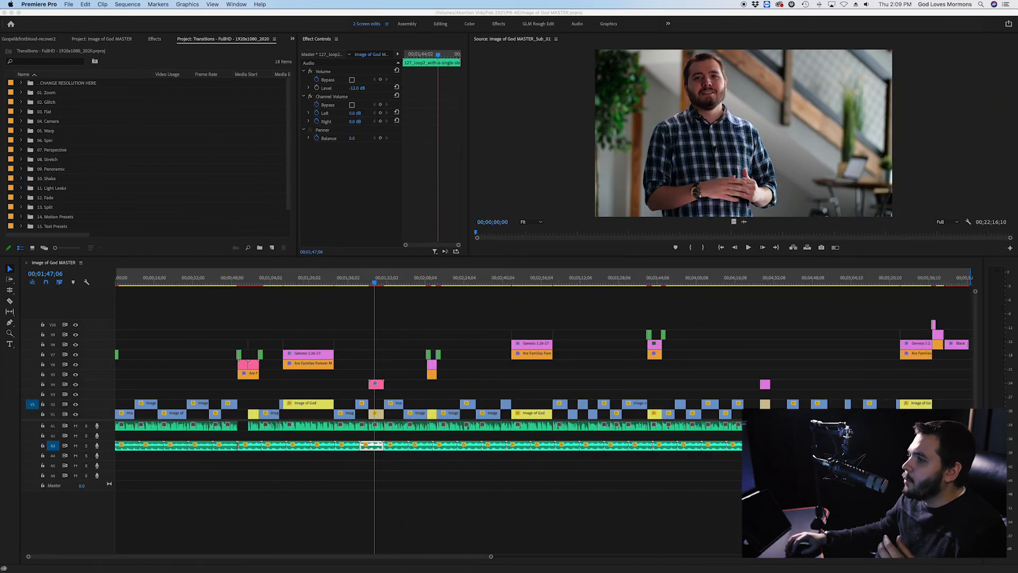
Switch to the Color workspace and select the first Image of God clip with the playhead at 00;00;04;28.
{"action": "left_click", "coordinate": [471, 23]}
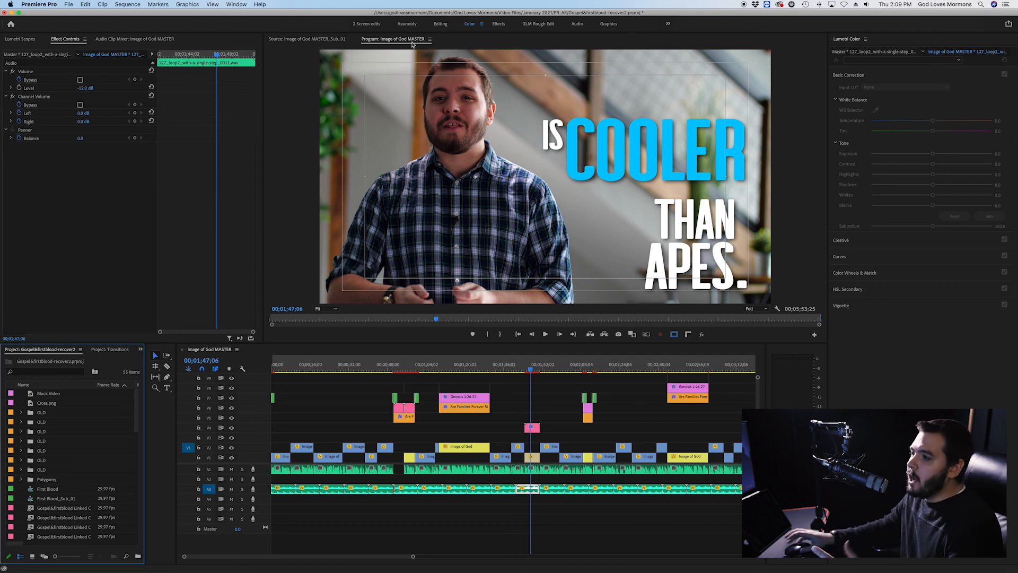
{"action": "left_click", "coordinate": [562, 402]}
{"action": "left_click", "coordinate": [550, 364]}
{"action": "left_click", "coordinate": [283, 365]}
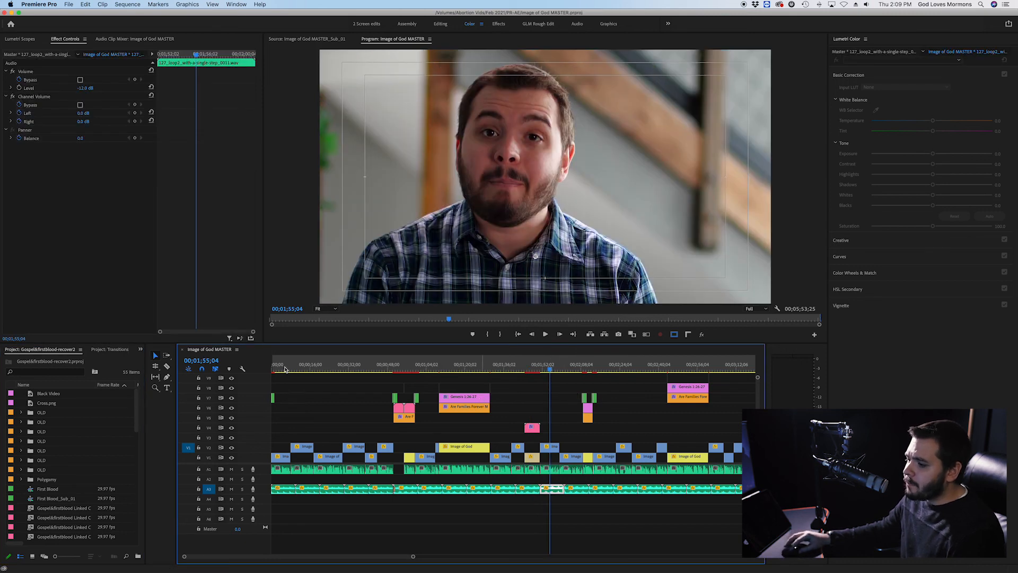
{"action": "left_click", "coordinate": [285, 458]}
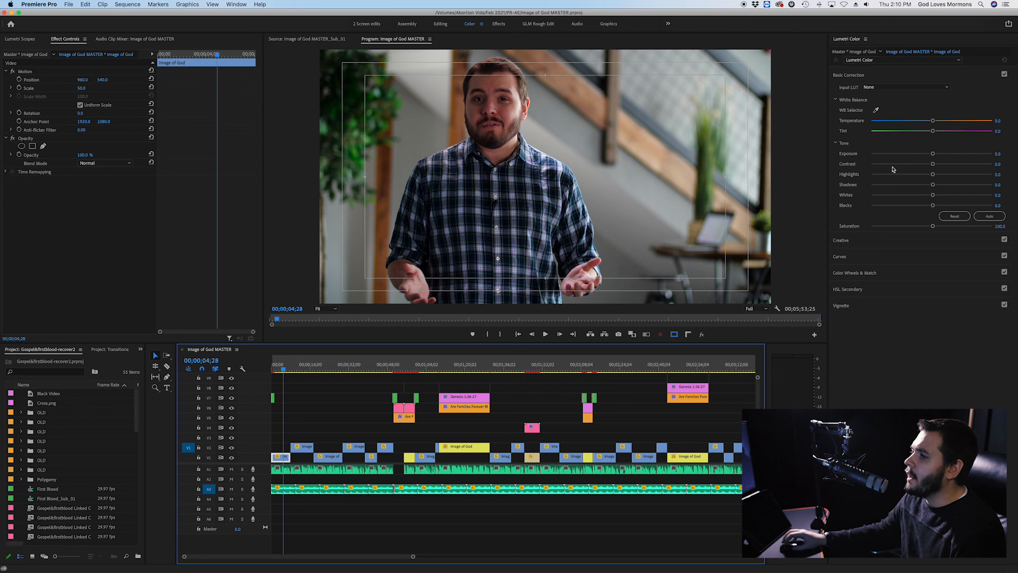
Set the clip's Highlights and Shadows to -12.8, Whites to 28.5 and Blacks to 9.5, with creative Vibrance -16.7 and Saturation 98.4.
{"action": "left_click_drag", "start_coordinate": [933, 165], "coordinate": [866, 169]}
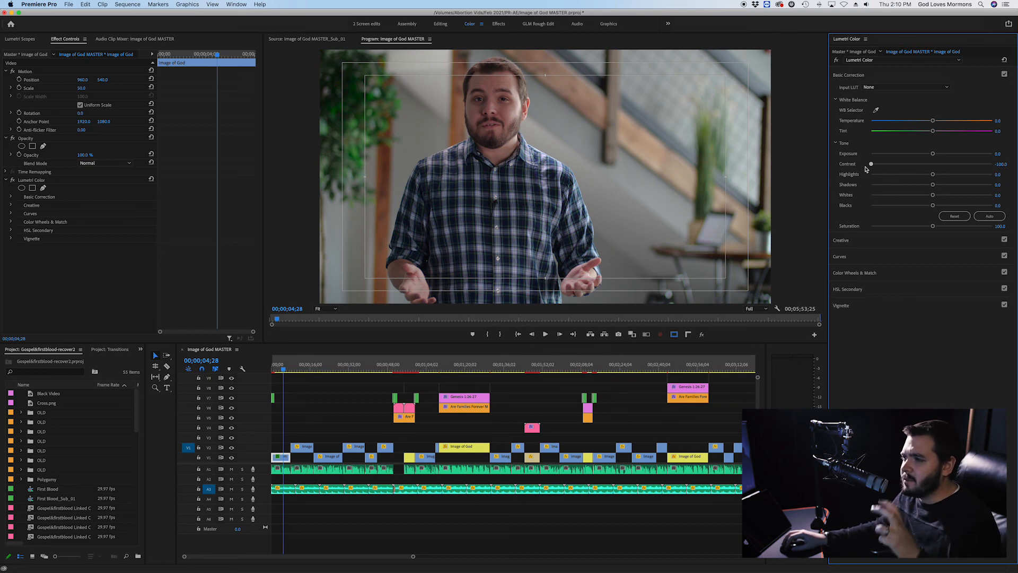
{"action": "left_click_drag", "start_coordinate": [866, 169], "coordinate": [938, 208]}
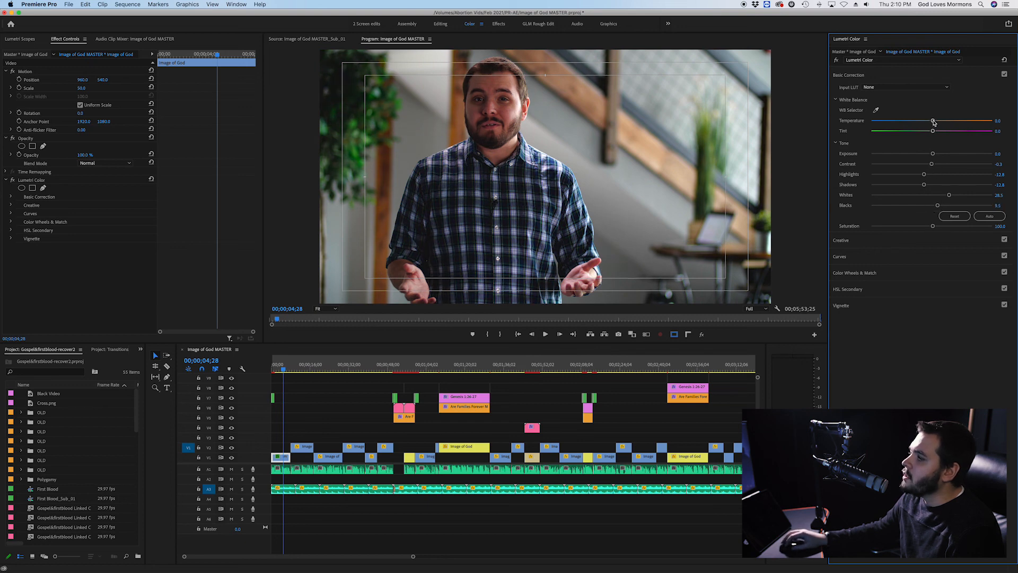
{"action": "left_click", "coordinate": [842, 241]}
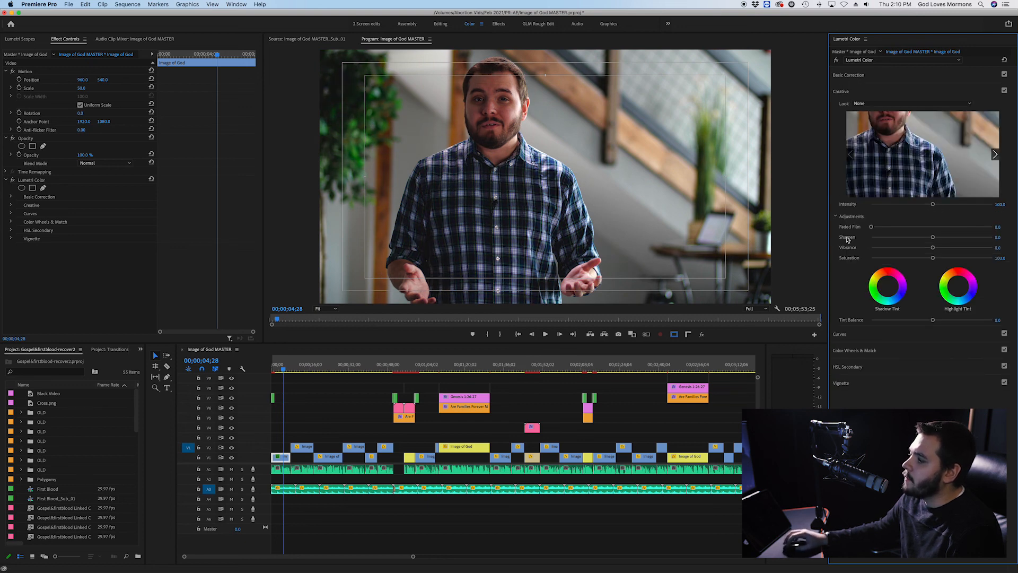
{"action": "mouse_move", "coordinate": [934, 259]}
{"action": "left_mouse_down"}
{"action": "mouse_move", "coordinate": [920, 259]}
{"action": "mouse_move", "coordinate": [923, 249]}
{"action": "mouse_move", "coordinate": [931, 259]}
{"action": "left_mouse_up"}
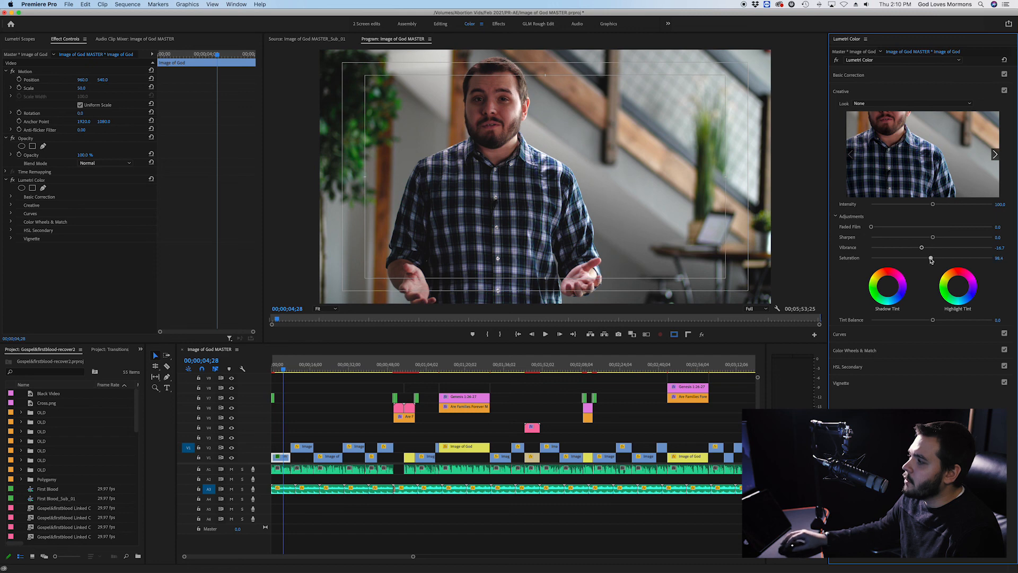
Try the Fuji ETERNA 250D Kodak 2395 and Fuji F125 Kodak 2395 creative looks on the clip.
{"action": "left_click", "coordinate": [875, 103]}
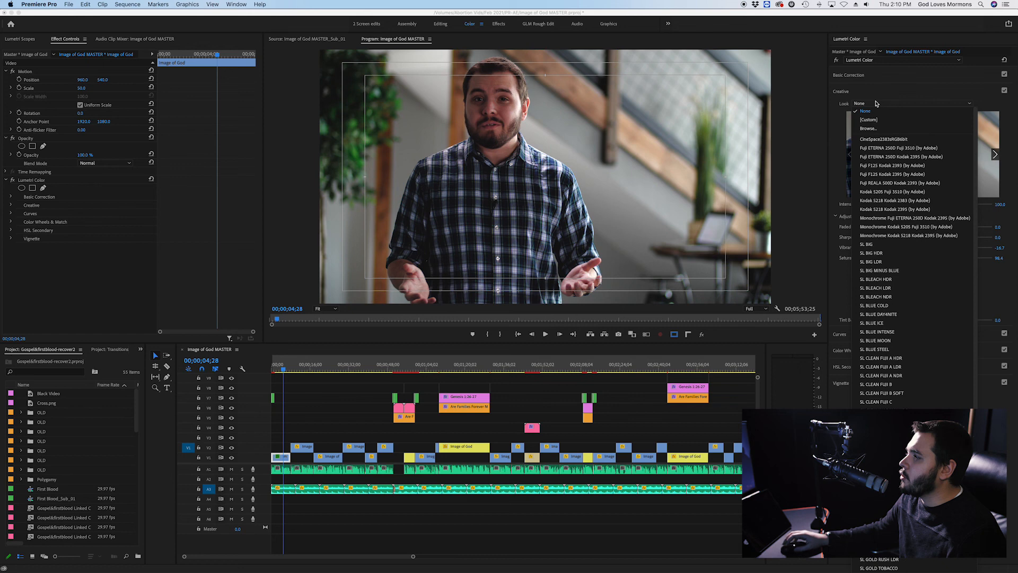
{"action": "left_click", "coordinate": [944, 94]}
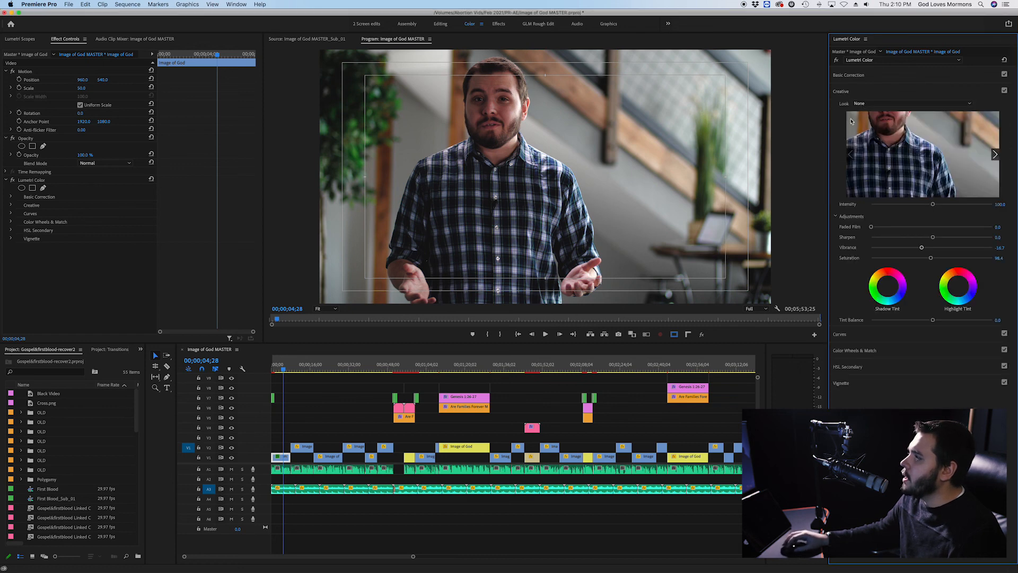
{"action": "left_click", "coordinate": [995, 155]}
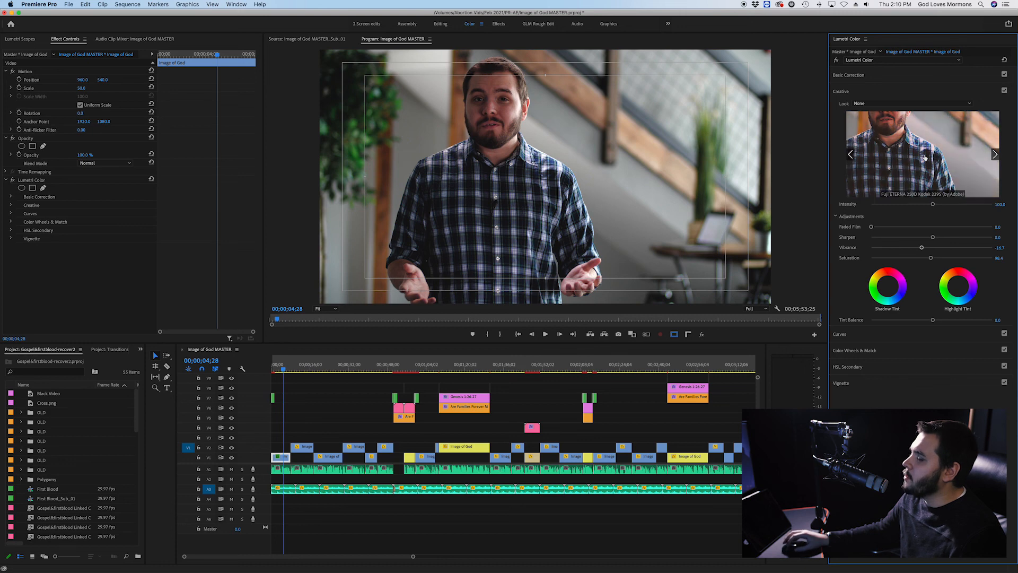
{"action": "left_click", "coordinate": [900, 152]}
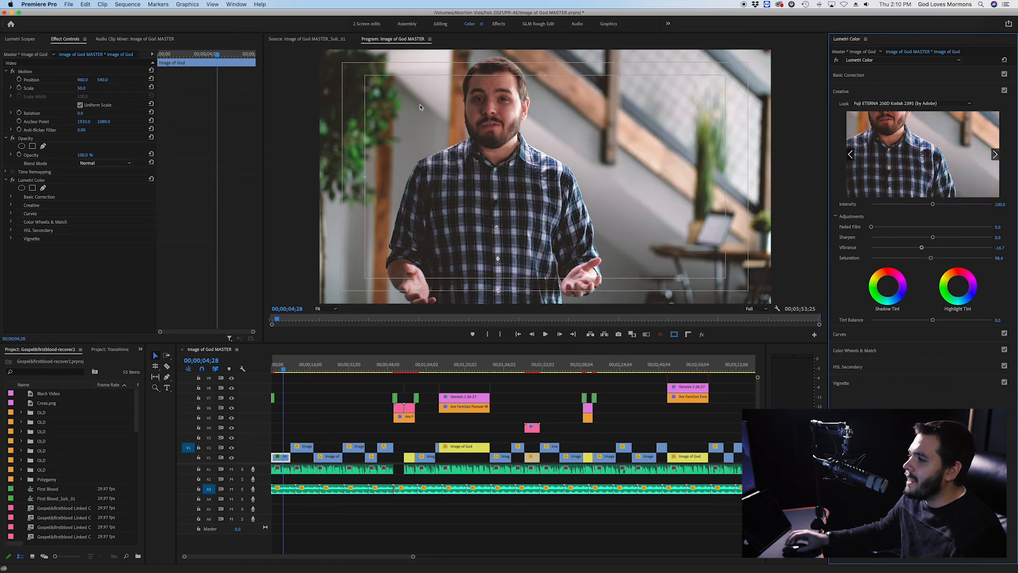
{"action": "left_click", "coordinate": [994, 155]}
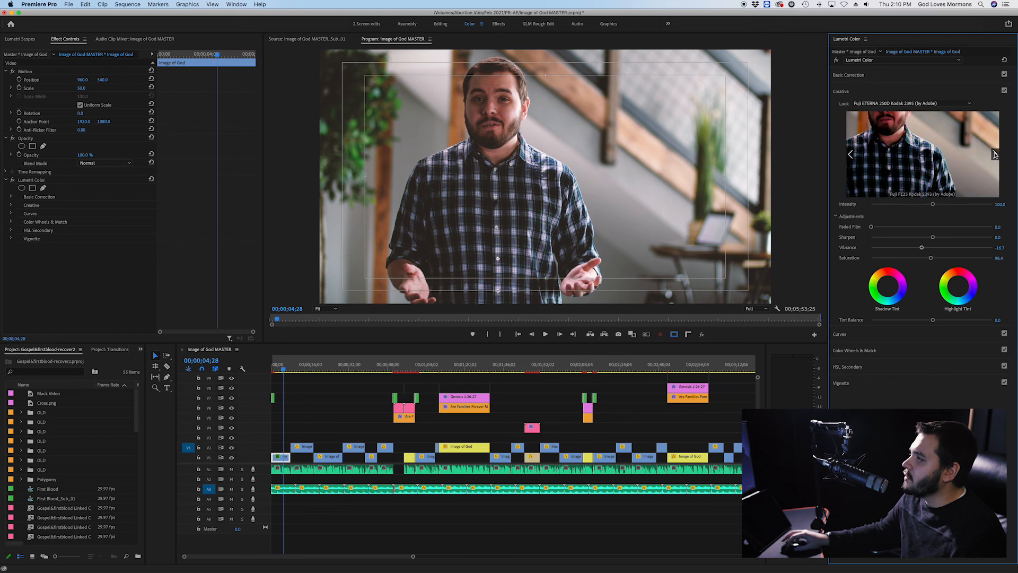
{"action": "left_click", "coordinate": [995, 155]}
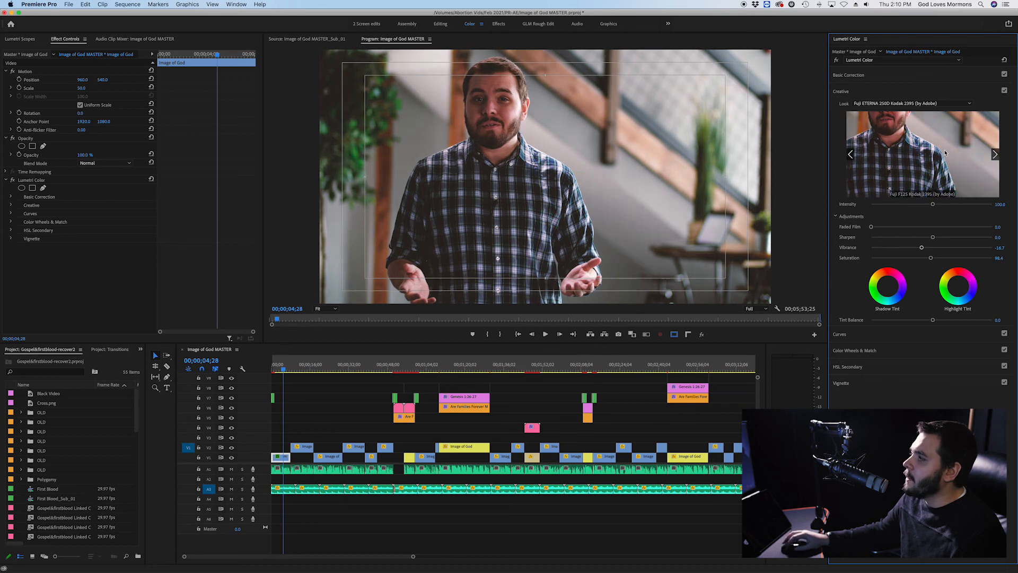
{"action": "left_click", "coordinate": [997, 155]}
{"action": "left_click", "coordinate": [996, 155]}
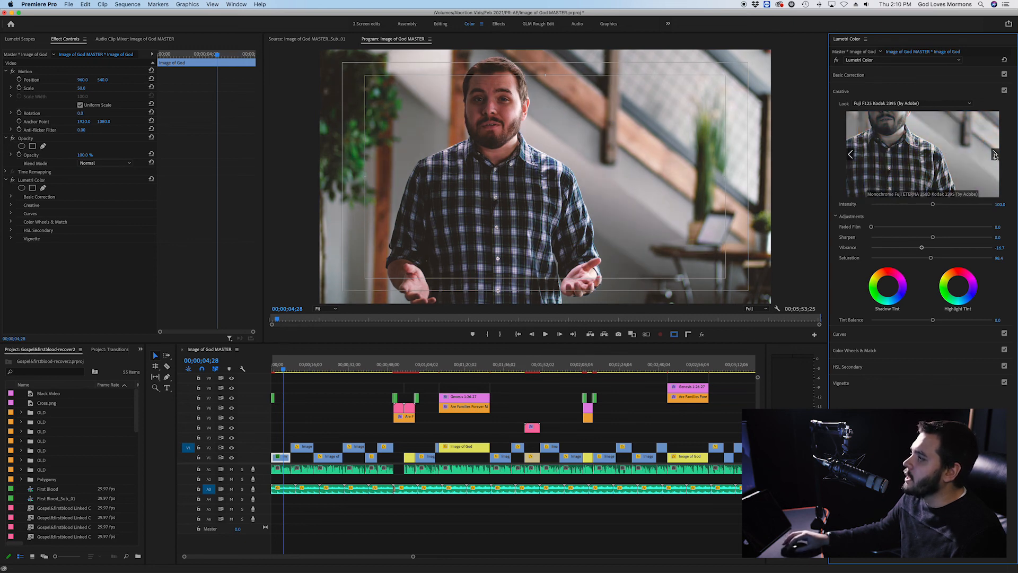
Apply the Kodak 5218 Kodak 2395 creative look and raise the creative Saturation to 110.8.
{"action": "left_click", "coordinate": [884, 103]}
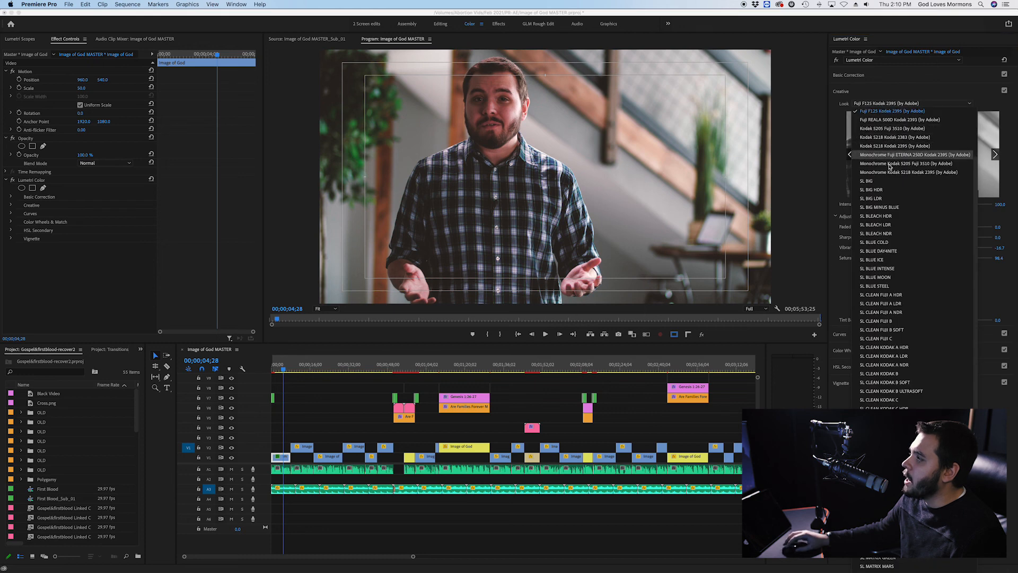
{"action": "left_click", "coordinate": [891, 146]}
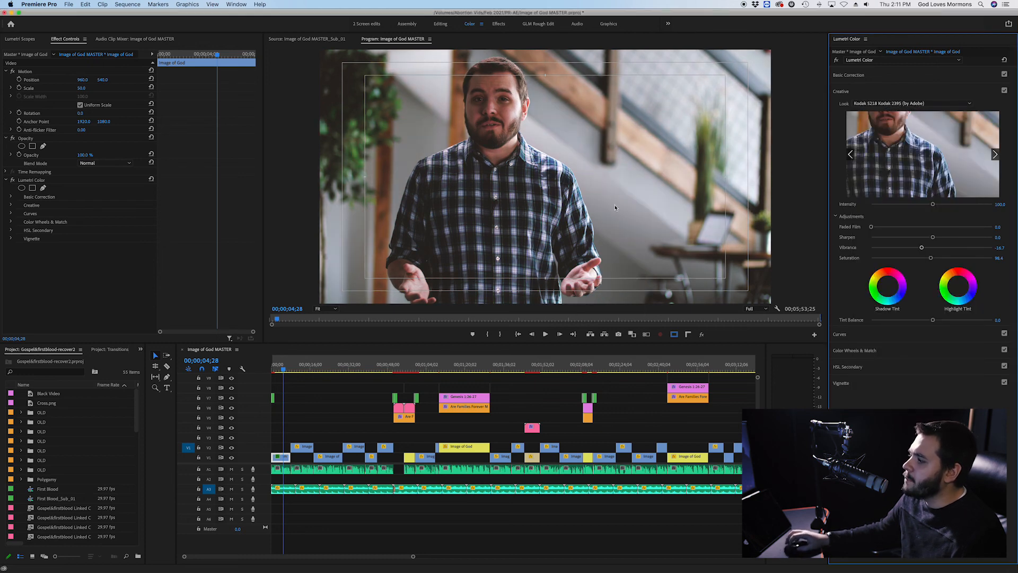
{"action": "mouse_move", "coordinate": [931, 258]}
{"action": "left_mouse_down"}
{"action": "mouse_move", "coordinate": [959, 259]}
{"action": "mouse_move", "coordinate": [936, 259]}
{"action": "left_mouse_up"}
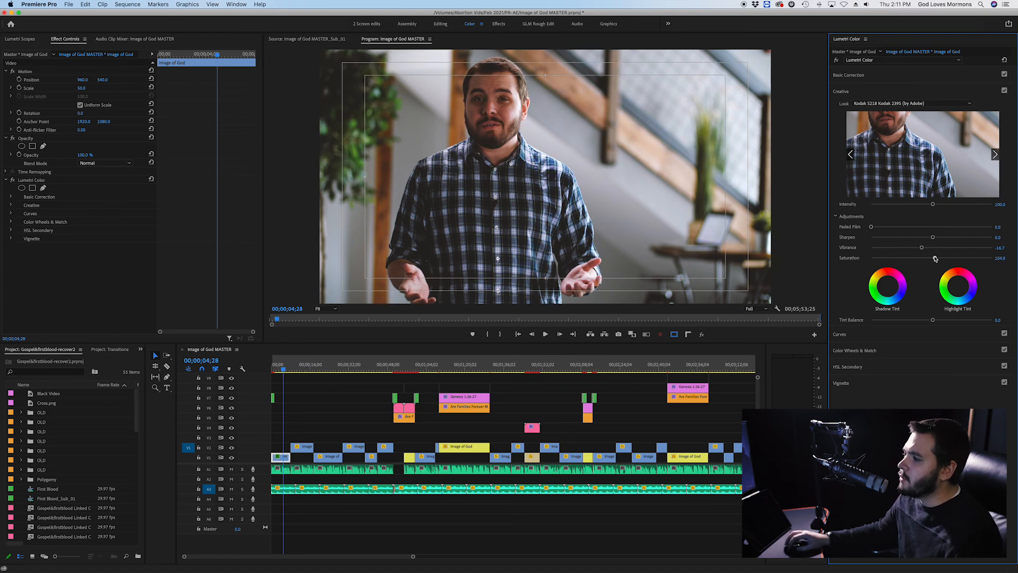
Lower the clip's basic Contrast to -29.2 and Shadows to -20.7.
{"action": "left_click", "coordinate": [850, 75]}
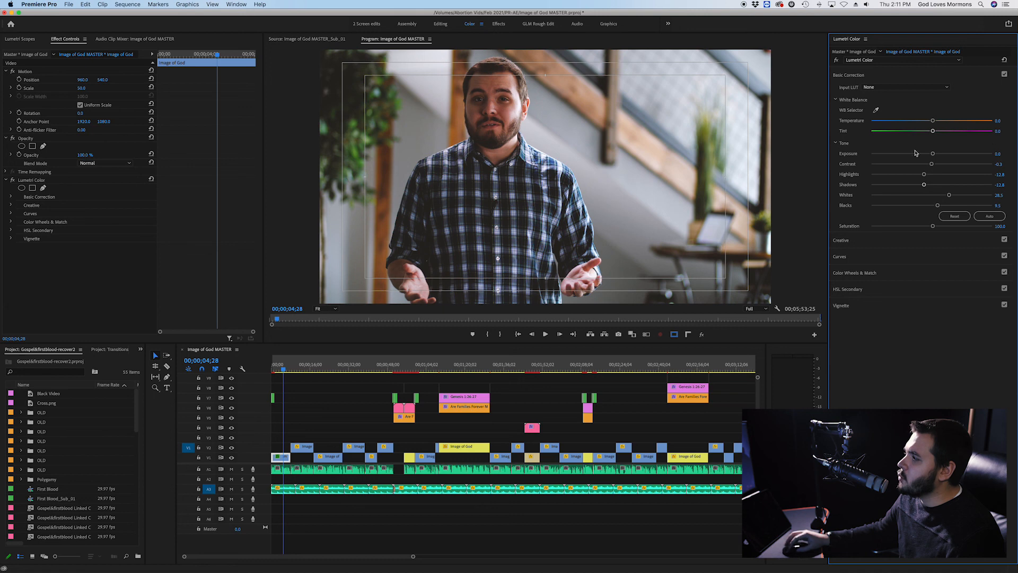
{"action": "left_click_drag", "start_coordinate": [929, 166], "coordinate": [920, 187]}
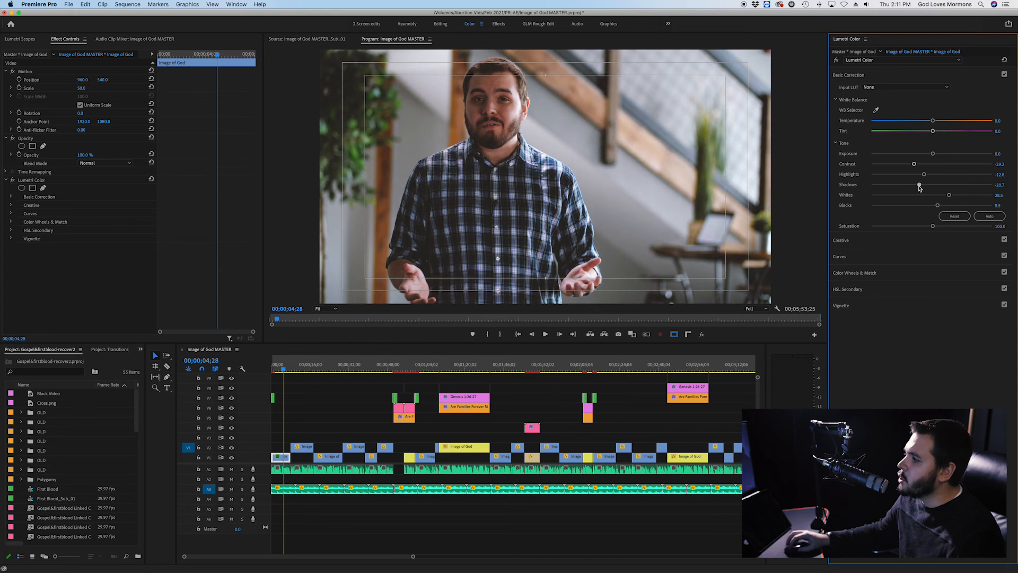
Experiment with lower Shadows and varied Midtones levels on the color wheels, compare with the section disabled, and reset the Midtones.
{"action": "left_click", "coordinate": [852, 258]}
{"action": "left_click", "coordinate": [845, 108]}
{"action": "left_click", "coordinate": [847, 124]}
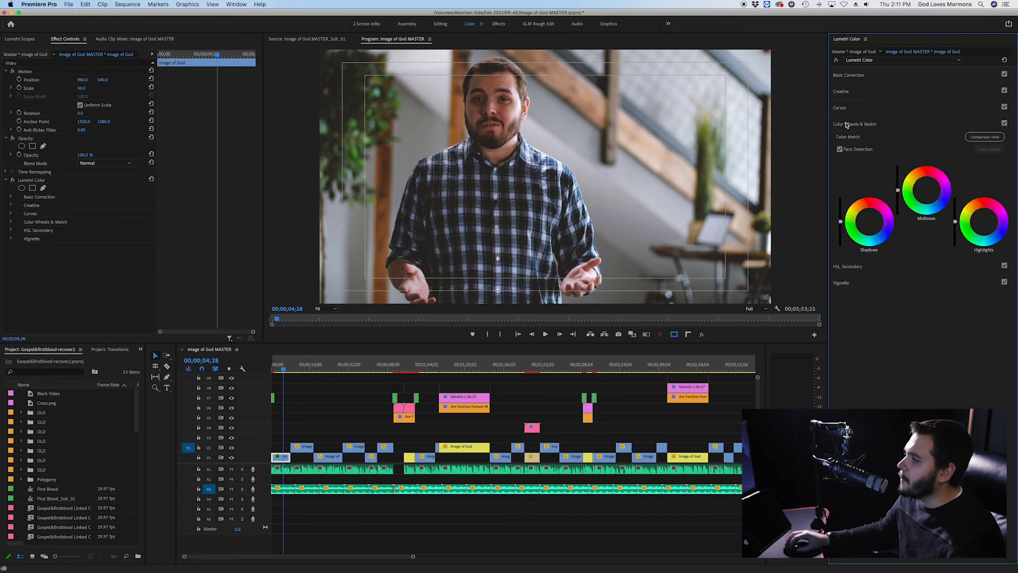
{"action": "mouse_move", "coordinate": [898, 191]}
{"action": "left_mouse_down"}
{"action": "mouse_move", "coordinate": [898, 178]}
{"action": "mouse_move", "coordinate": [898, 201]}
{"action": "left_mouse_up"}
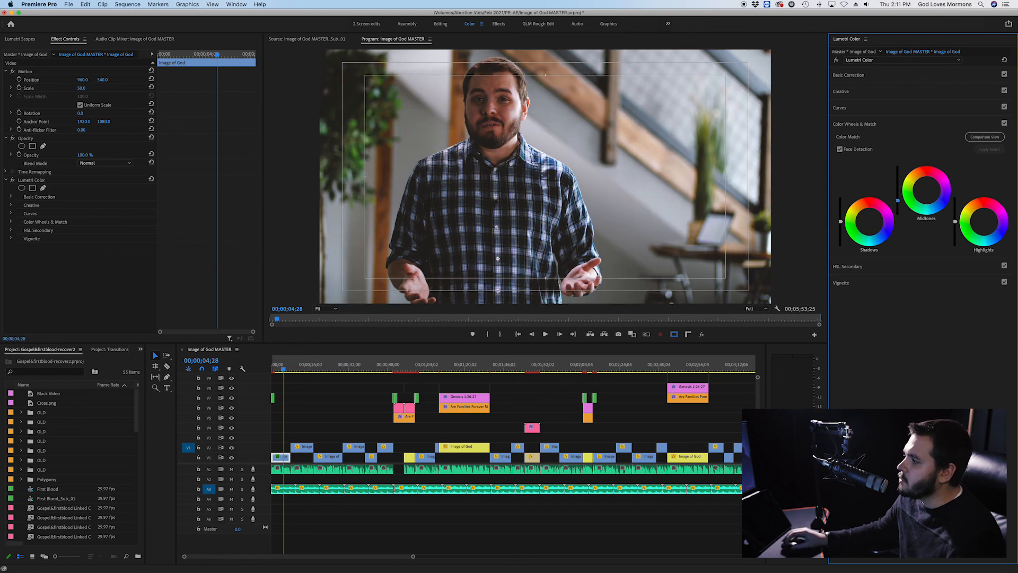
{"action": "left_click_drag", "start_coordinate": [841, 222], "coordinate": [840, 234]}
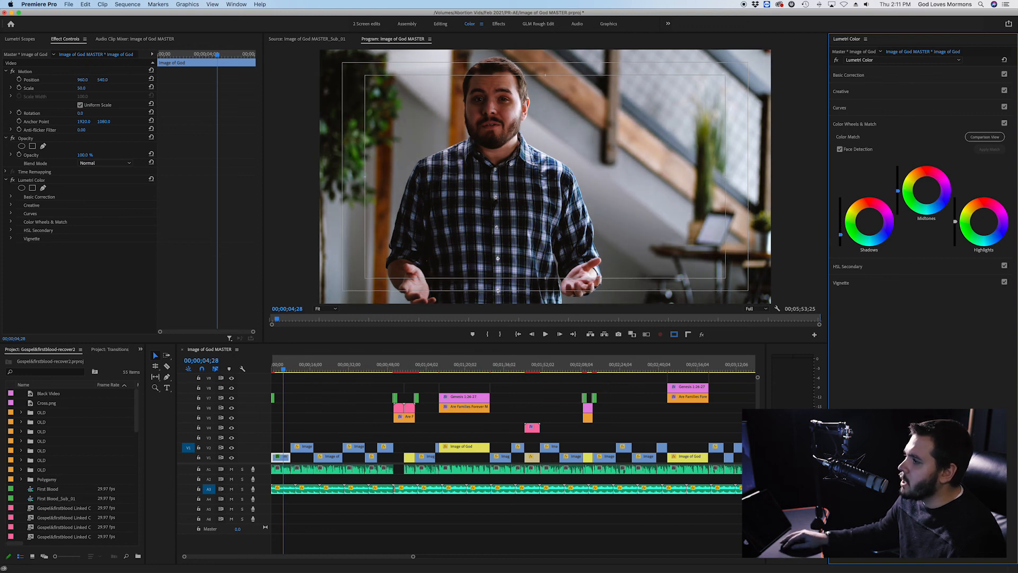
{"action": "left_click_drag", "start_coordinate": [898, 191], "coordinate": [898, 182]}
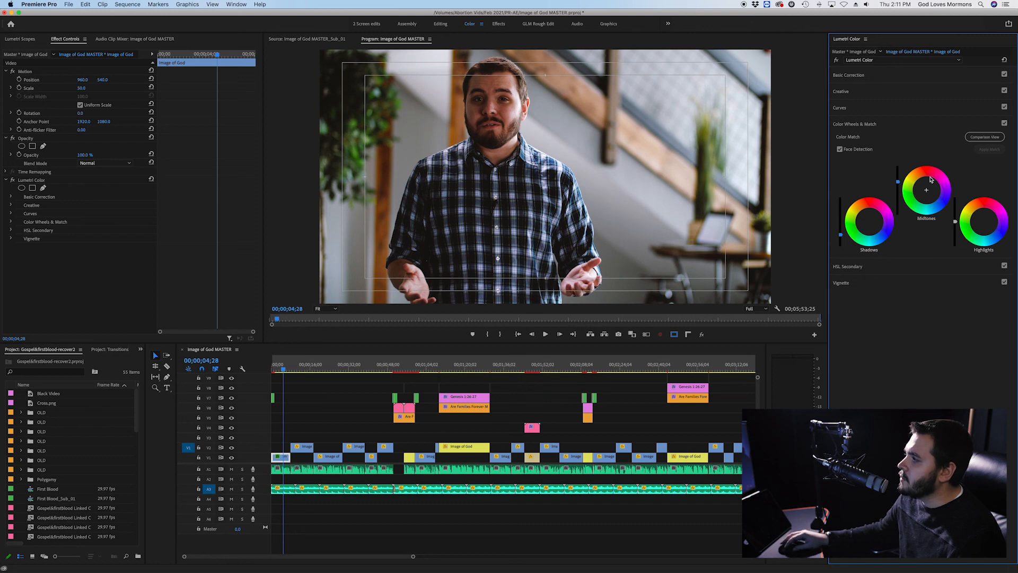
{"action": "left_click", "coordinate": [1004, 123]}
{"action": "left_click", "coordinate": [1005, 124]}
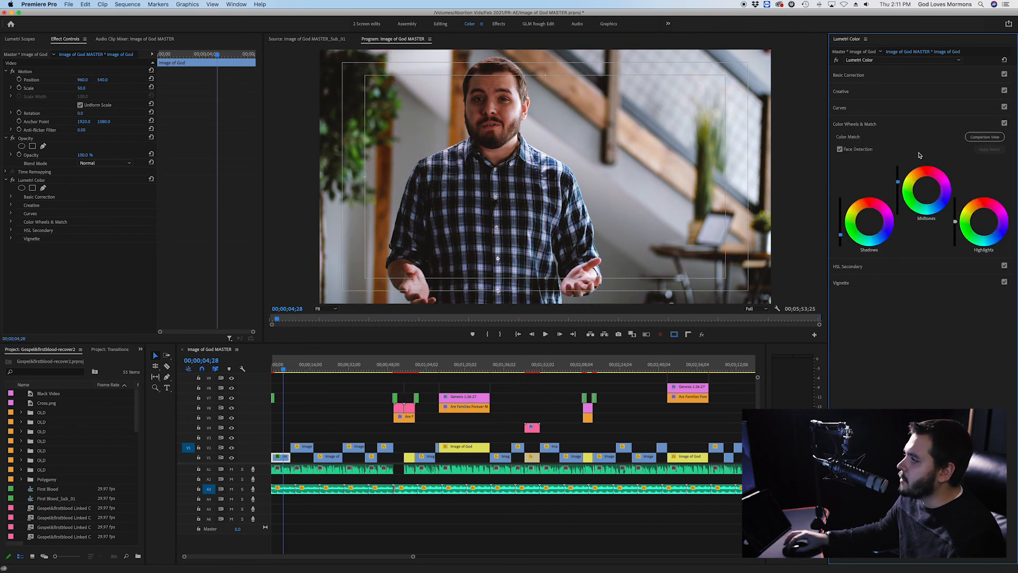
{"action": "left_click_drag", "start_coordinate": [897, 182], "coordinate": [897, 191]}
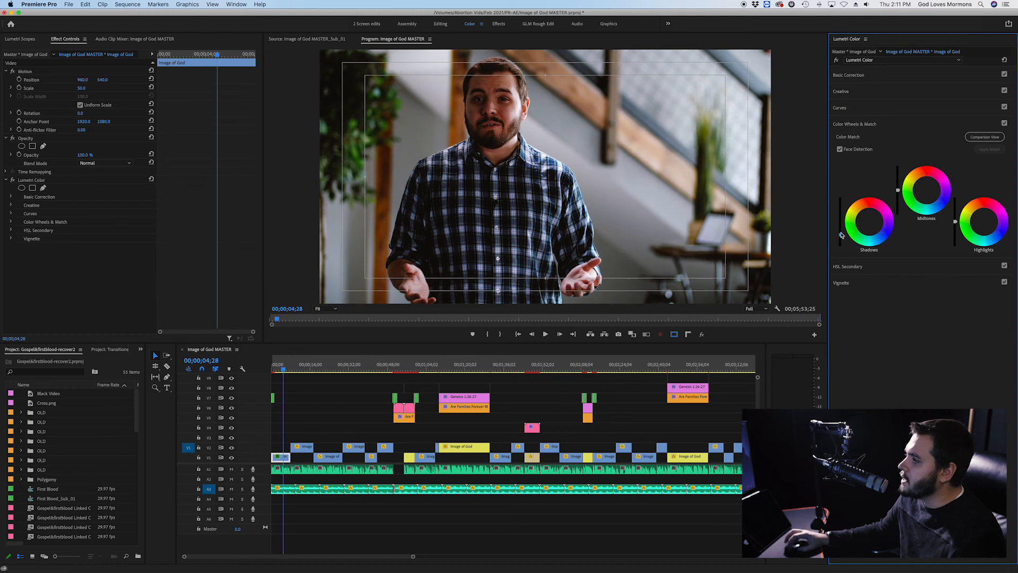
Try a warmer white balance Temperature on the clip and reset it to 0.
{"action": "left_click", "coordinate": [865, 74]}
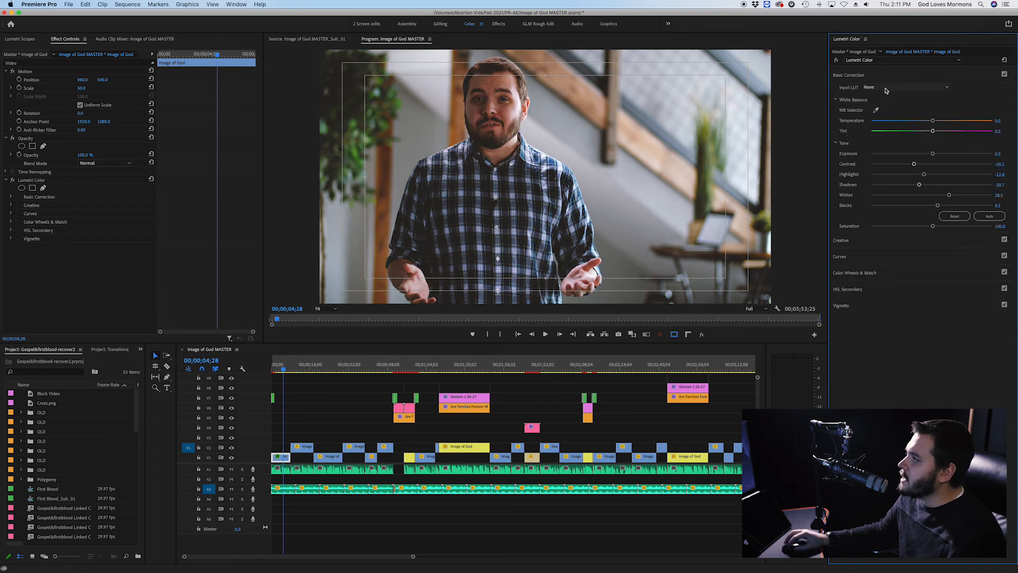
{"action": "mouse_move", "coordinate": [933, 121]}
{"action": "left_mouse_down"}
{"action": "mouse_move", "coordinate": [912, 121]}
{"action": "mouse_move", "coordinate": [955, 122]}
{"action": "mouse_move", "coordinate": [932, 122]}
{"action": "mouse_move", "coordinate": [948, 122]}
{"action": "left_mouse_up"}
{"action": "double_click", "coordinate": [947, 122]}
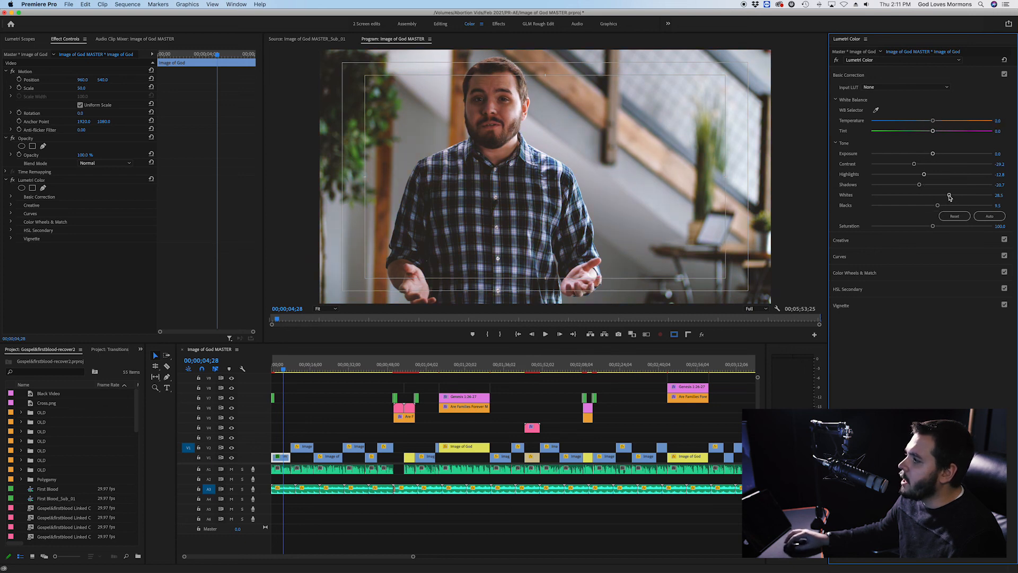
Apply automatic tone correction and refine it with Exposure 0.3, Contrast -35.7, Highlights 16.1 and Shadows -2.5.
{"action": "left_click", "coordinate": [991, 217]}
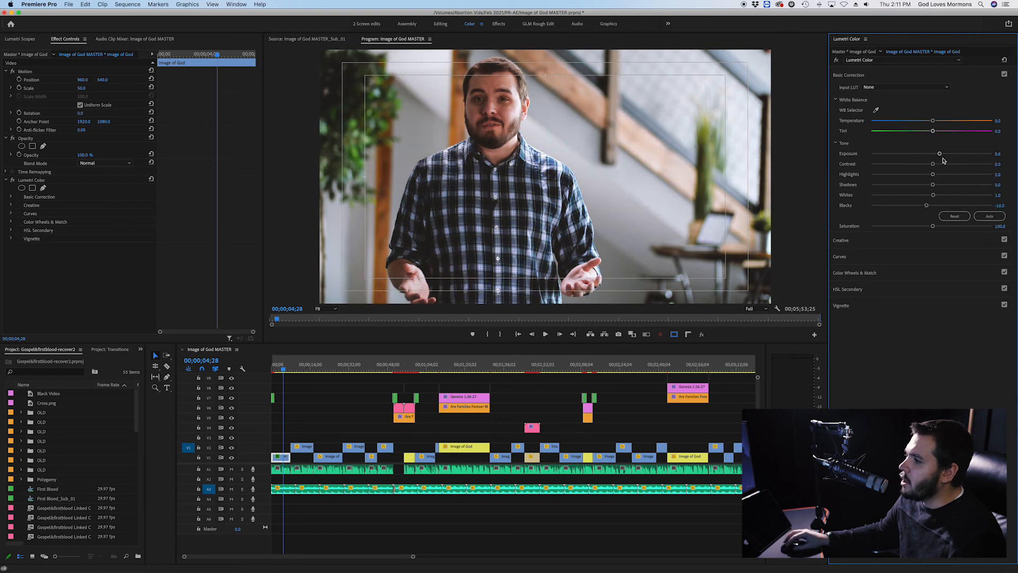
{"action": "left_click_drag", "start_coordinate": [939, 155], "coordinate": [938, 156]}
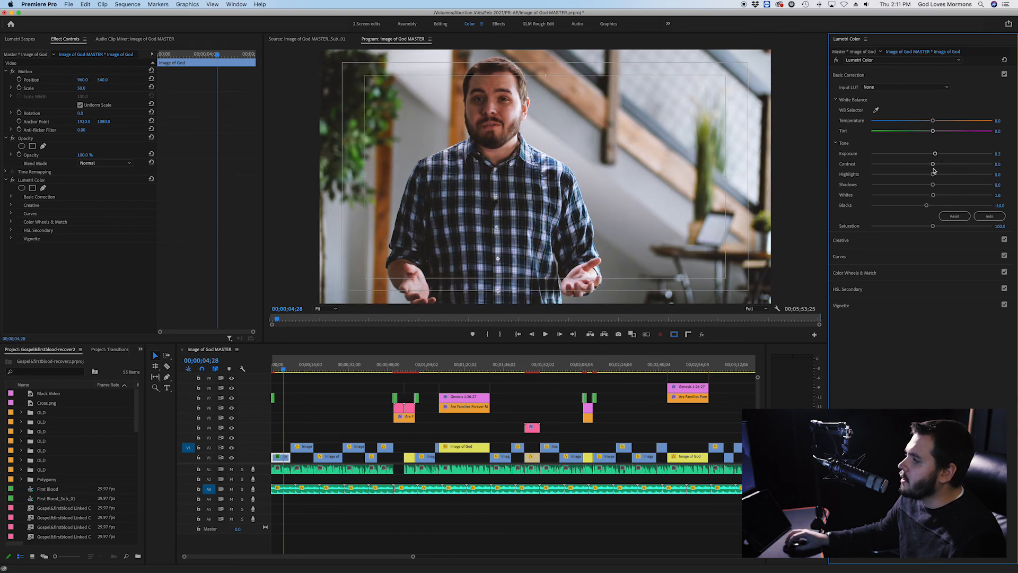
{"action": "left_click_drag", "start_coordinate": [934, 185], "coordinate": [926, 207]}
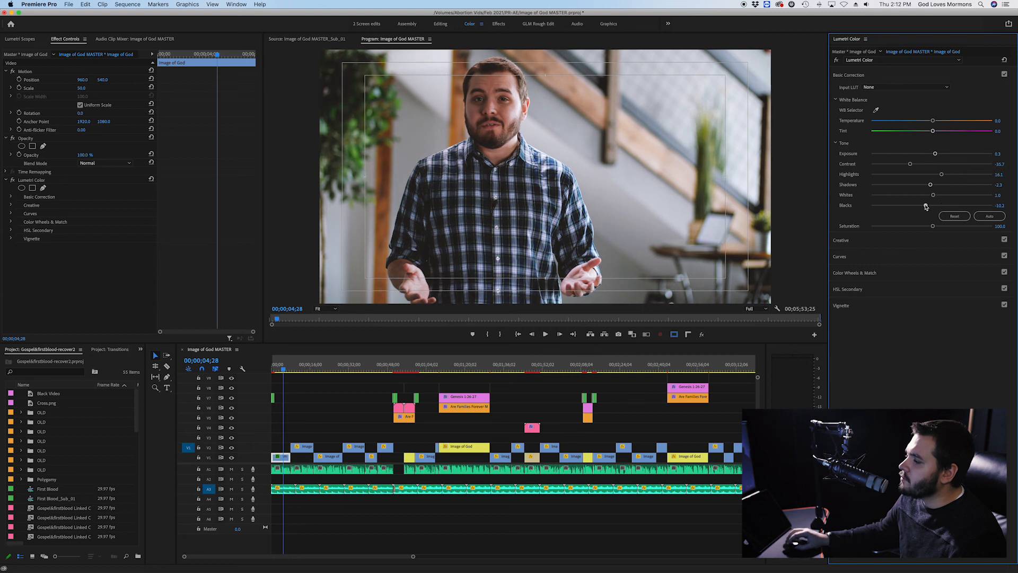
Toggle the Creative adjustments off and on repeatedly to compare the clip with and without the look.
{"action": "left_click", "coordinate": [861, 242]}
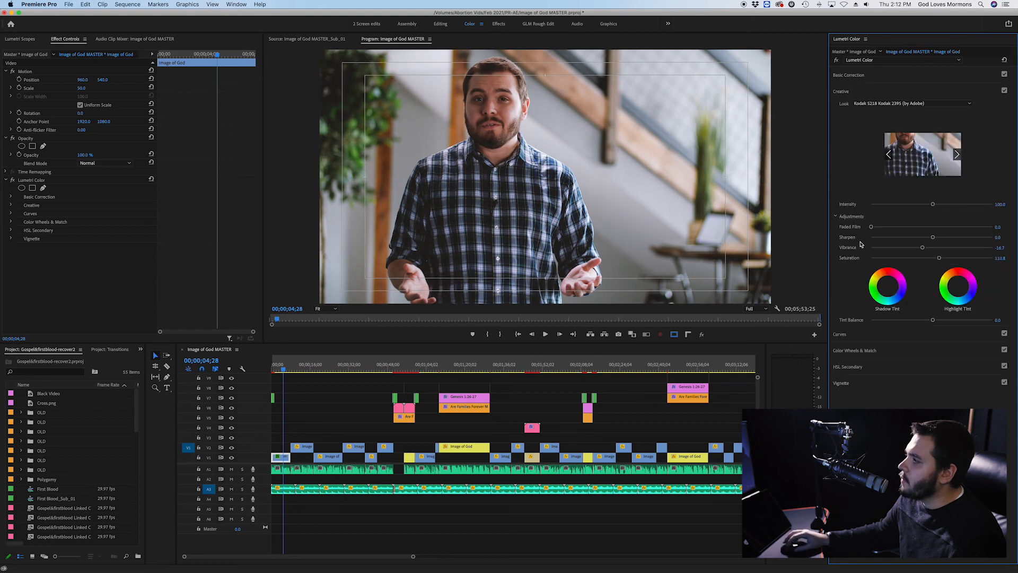
{"action": "left_click", "coordinate": [1005, 91]}
{"action": "left_click", "coordinate": [1004, 91]}
{"action": "left_click", "coordinate": [1005, 91]}
{"action": "left_click", "coordinate": [1005, 91]}
{"action": "left_click", "coordinate": [1005, 92]}
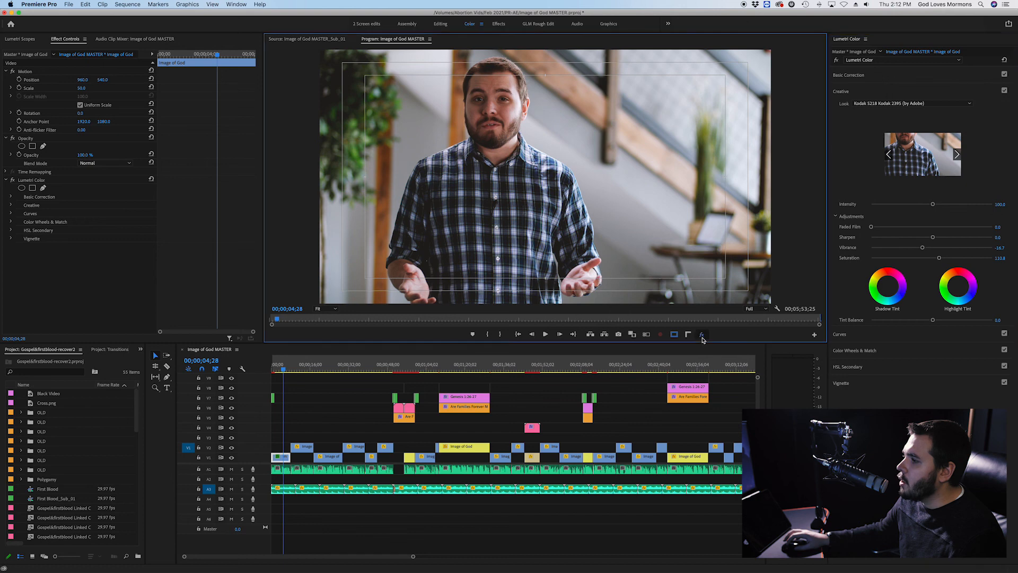
Toggle Global FX Mute on and off repeatedly to compare the opening clip with and without all of its effects.
{"action": "left_click", "coordinate": [702, 338]}
{"action": "left_click", "coordinate": [703, 337]}
{"action": "left_click", "coordinate": [703, 337]}
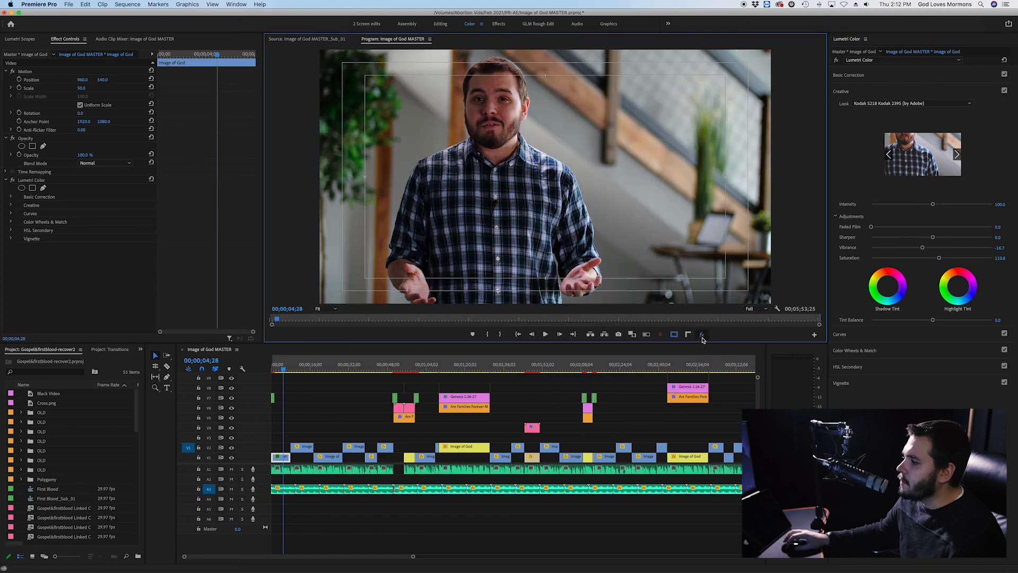
{"action": "left_click", "coordinate": [705, 337]}
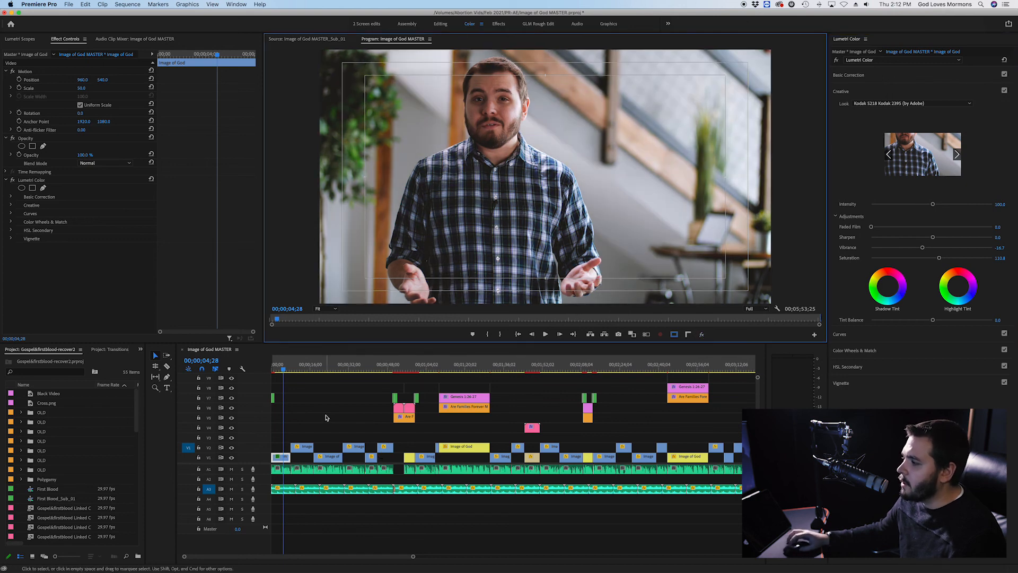
Compare the Genesis 1:26-27 verse screen with and without effects using Global FX Mute, and inspect its background clip's effects.
{"action": "left_click", "coordinate": [469, 370]}
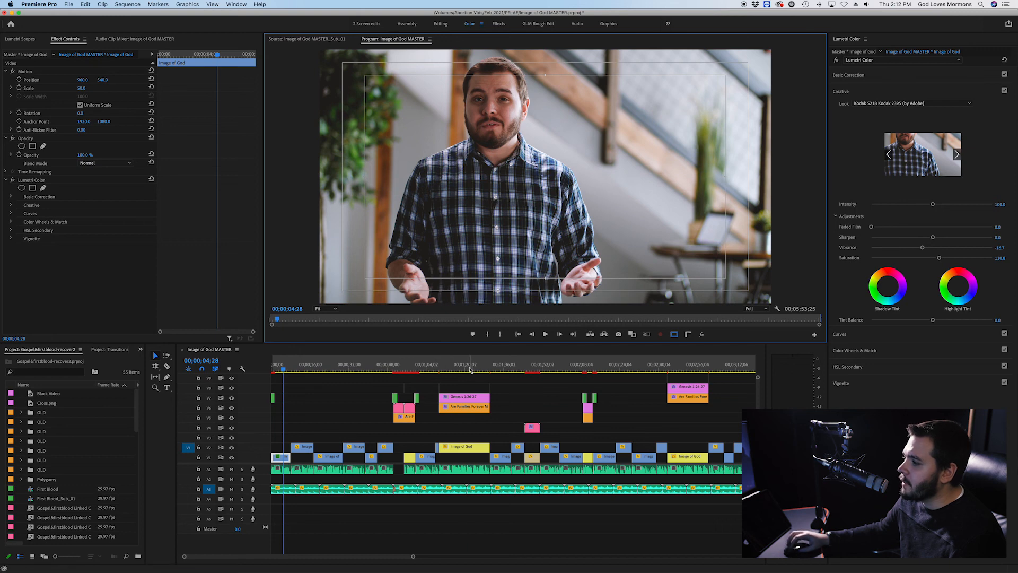
{"action": "left_click", "coordinate": [702, 336]}
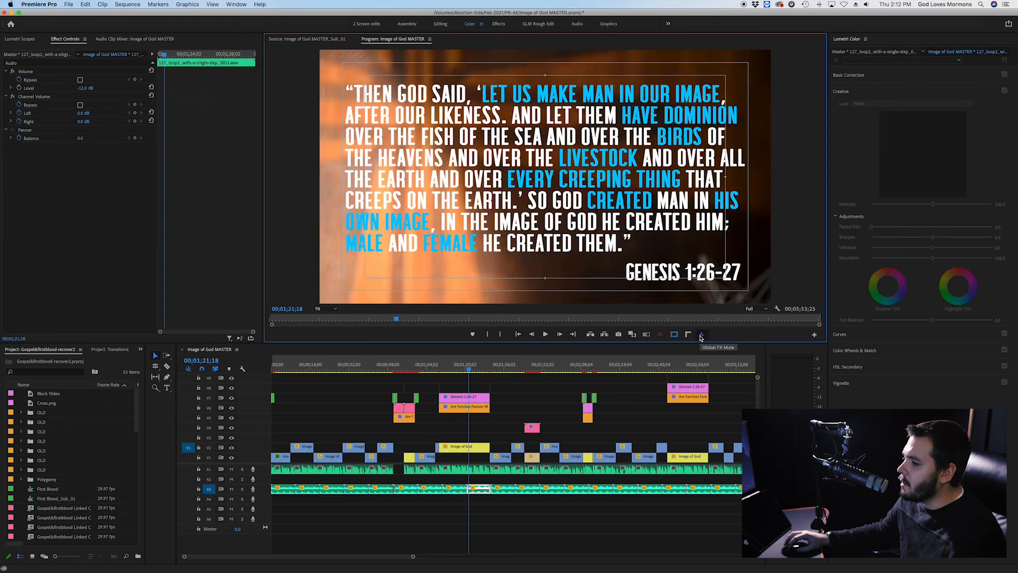
{"action": "left_click", "coordinate": [702, 336]}
{"action": "left_click", "coordinate": [702, 336]}
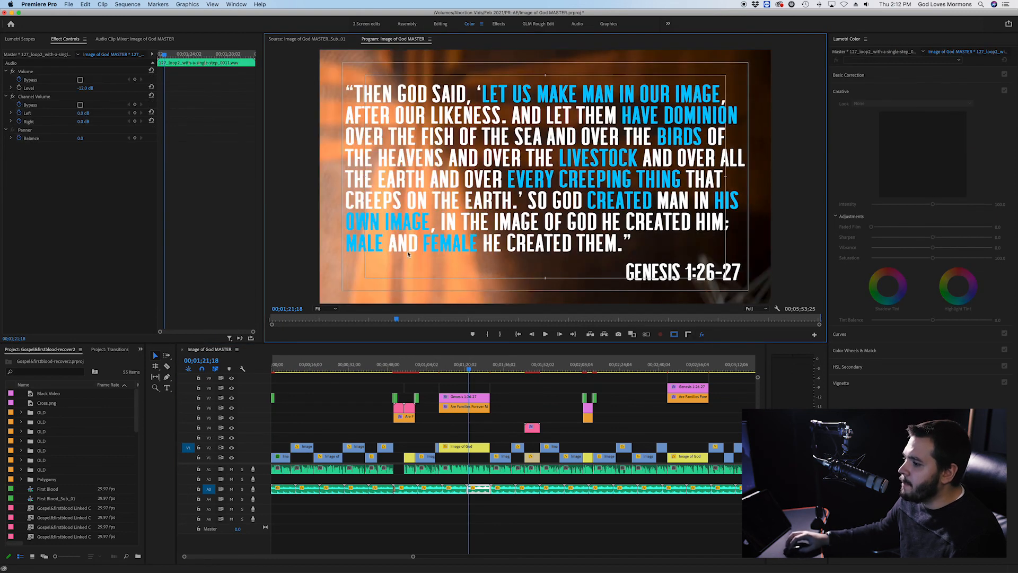
{"action": "left_click", "coordinate": [469, 407]}
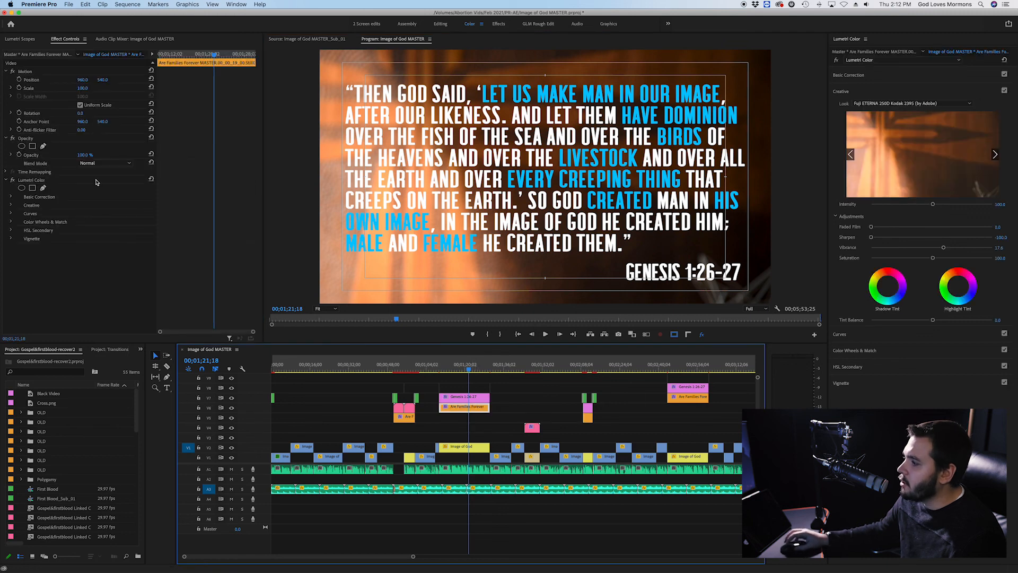
{"action": "left_click", "coordinate": [702, 336]}
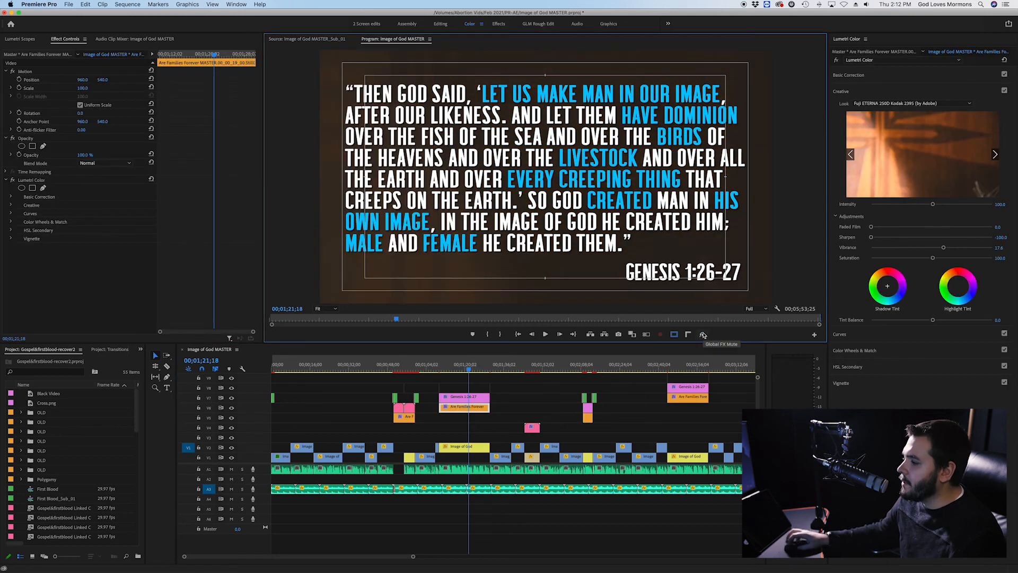
Return to the opening talking-head shot, play a short part of it, and show the clip's Basic Correction settings.
{"action": "left_click", "coordinate": [301, 368]}
{"action": "key", "text": "space"}
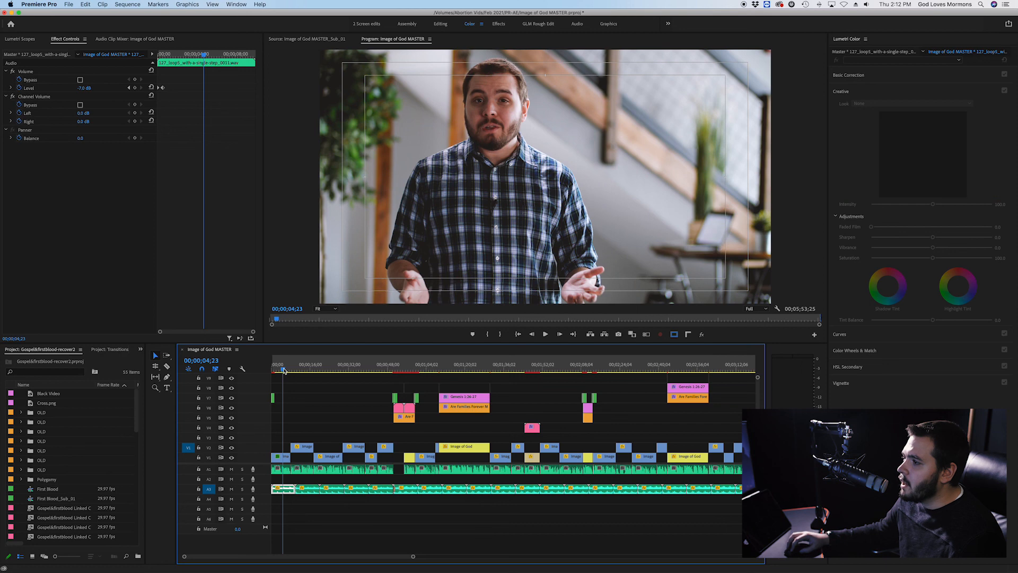
{"action": "left_click_drag", "start_coordinate": [300, 369], "coordinate": [286, 369]}
{"action": "left_click", "coordinate": [283, 458]}
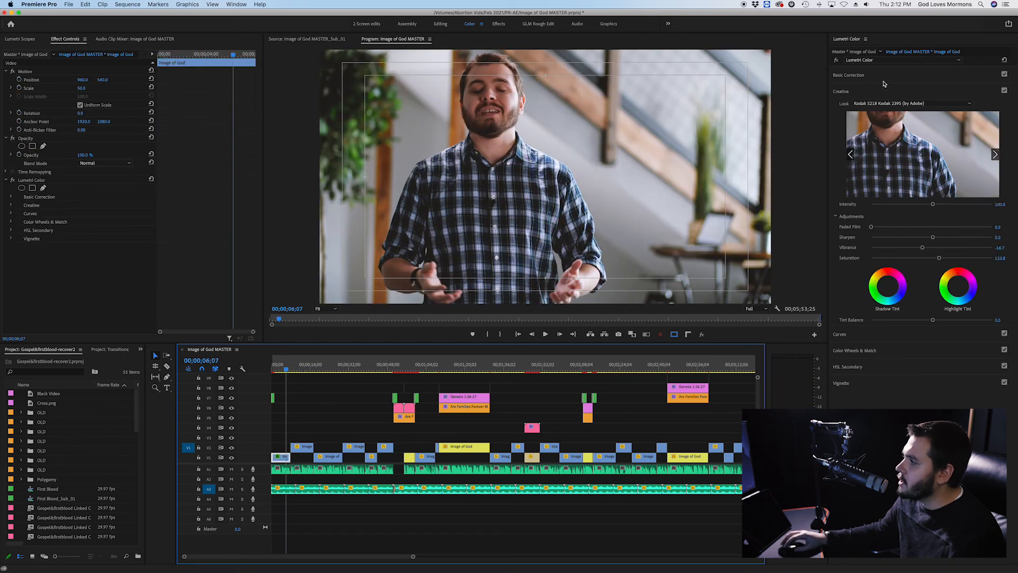
{"action": "left_click", "coordinate": [897, 124]}
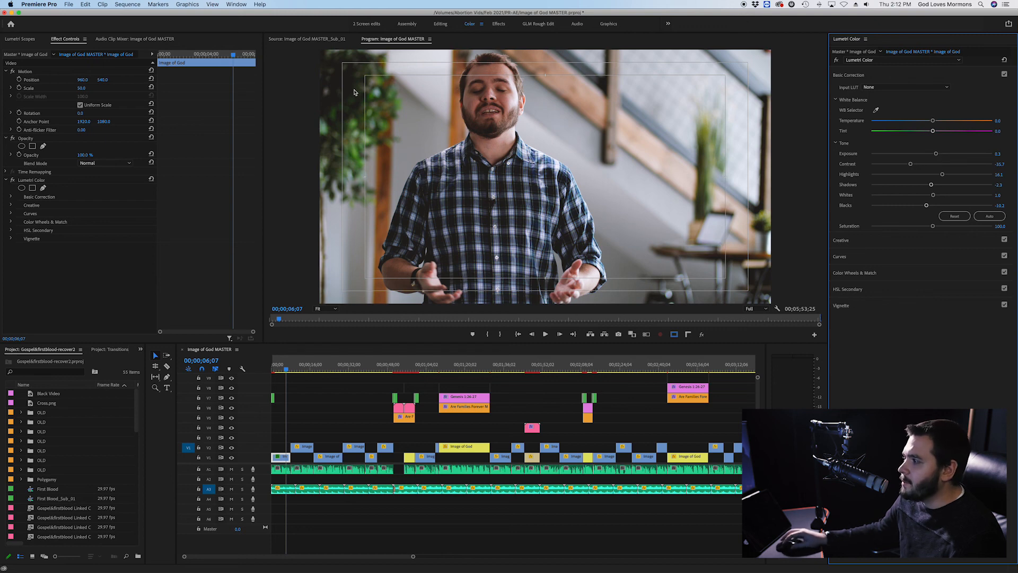
Try copying the opening clip's Lumetri Color effect to the other talking-head clips on V1, check the neighbouring shots, and undo it.
{"action": "left_click", "coordinate": [34, 181]}
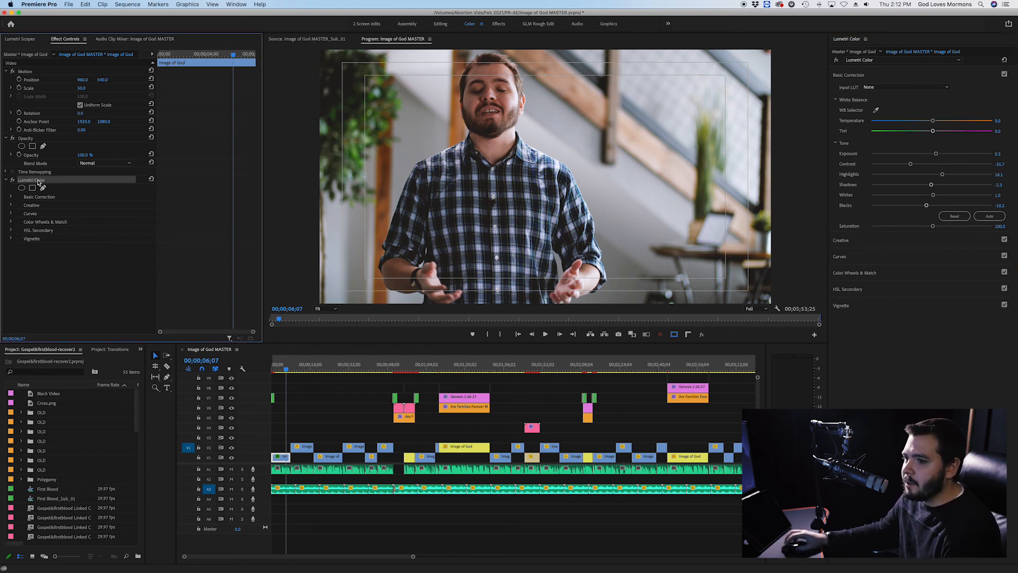
{"action": "scroll", "coordinate": [534, 451], "scroll_direction": "down", "scroll_amount": 5}
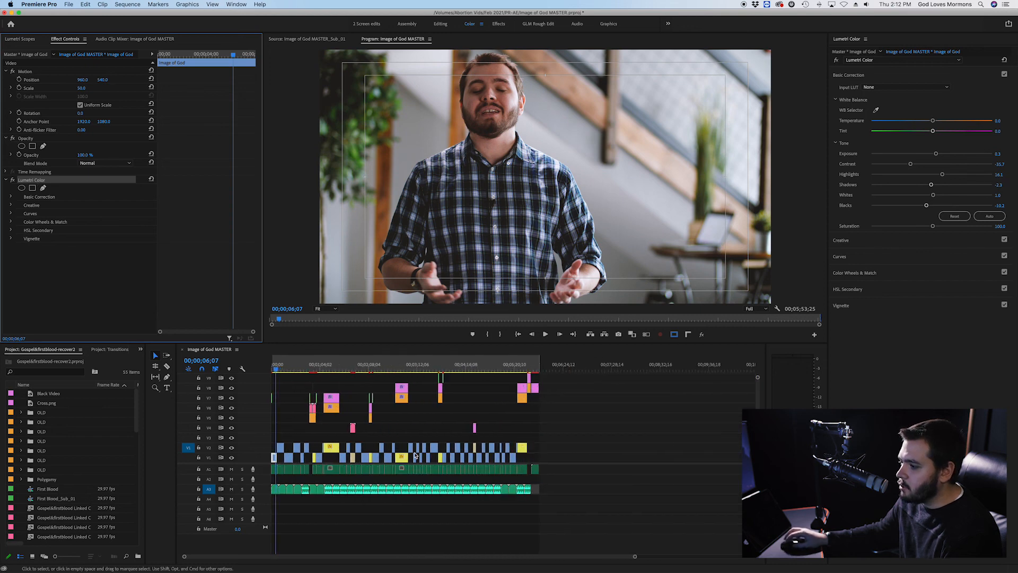
{"action": "left_click_drag", "start_coordinate": [535, 460], "coordinate": [284, 459]}
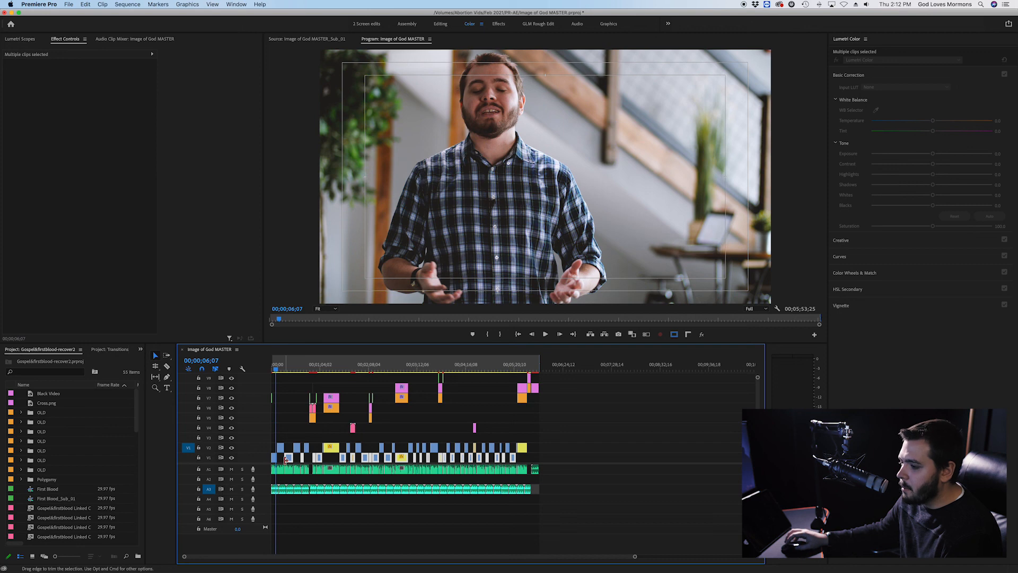
{"action": "scroll", "coordinate": [283, 455], "scroll_direction": "up", "scroll_amount": 2}
{"action": "scroll", "coordinate": [284, 454], "scroll_direction": "up", "scroll_amount": 3}
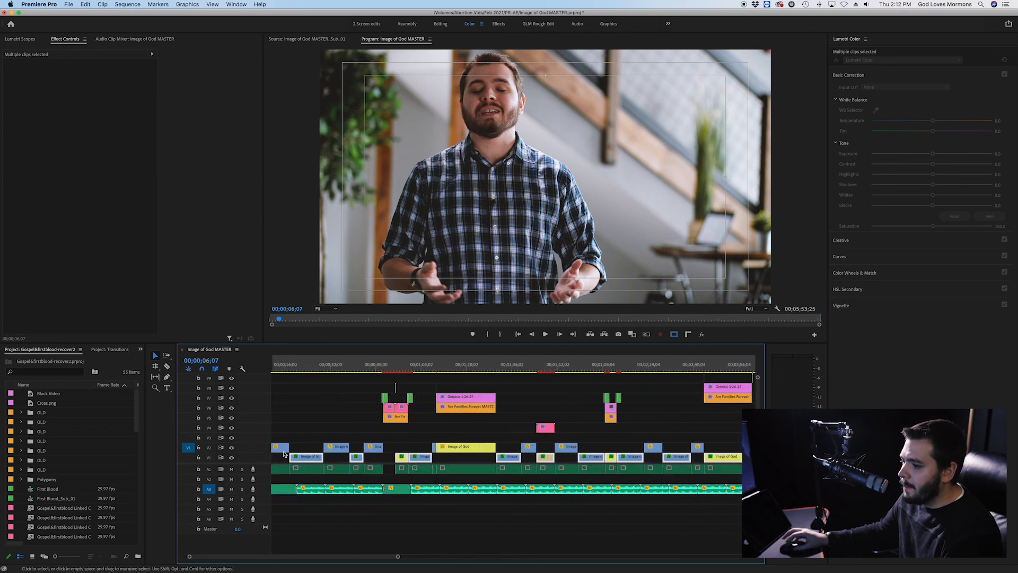
{"action": "left_click", "coordinate": [311, 370]}
{"action": "left_click", "coordinate": [315, 447]}
{"action": "mouse_move", "coordinate": [305, 368]}
{"action": "left_mouse_down"}
{"action": "mouse_move", "coordinate": [293, 368]}
{"action": "mouse_move", "coordinate": [300, 369]}
{"action": "left_mouse_up"}
{"action": "left_click", "coordinate": [306, 446]}
{"action": "key", "text": "super+z"}
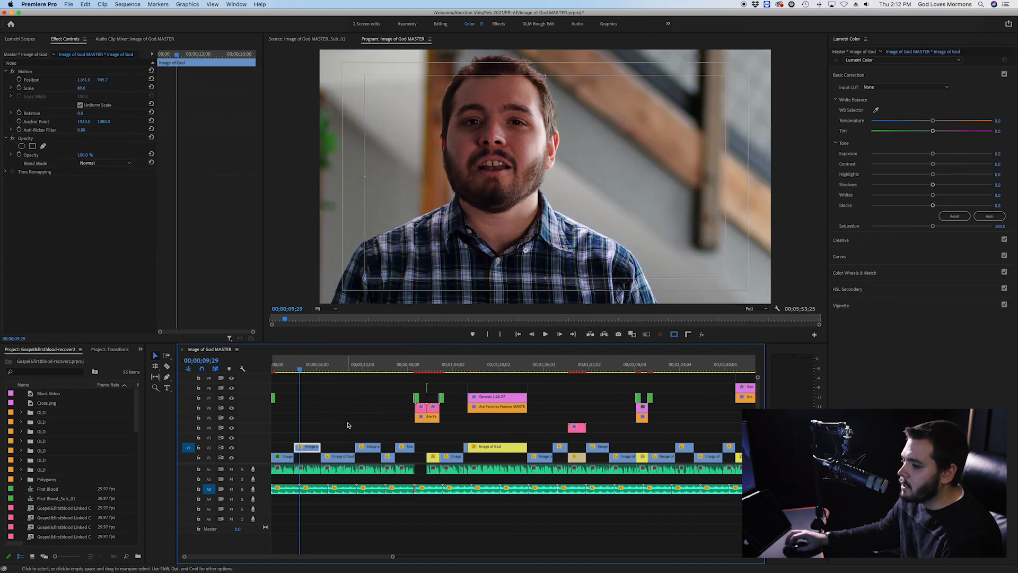
Show the full sequence in the timeline with no clip selected and save the project.
{"action": "key", "text": "minus"}
{"action": "key", "text": "minus"}
{"action": "key", "text": "minus"}
{"action": "left_click", "coordinate": [641, 418]}
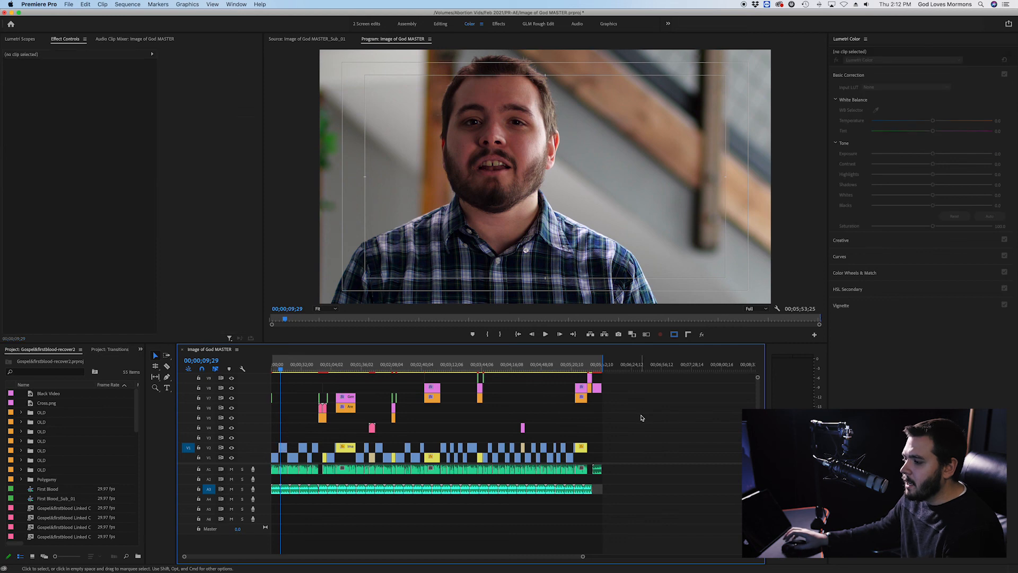
{"action": "key", "text": "super+s"}
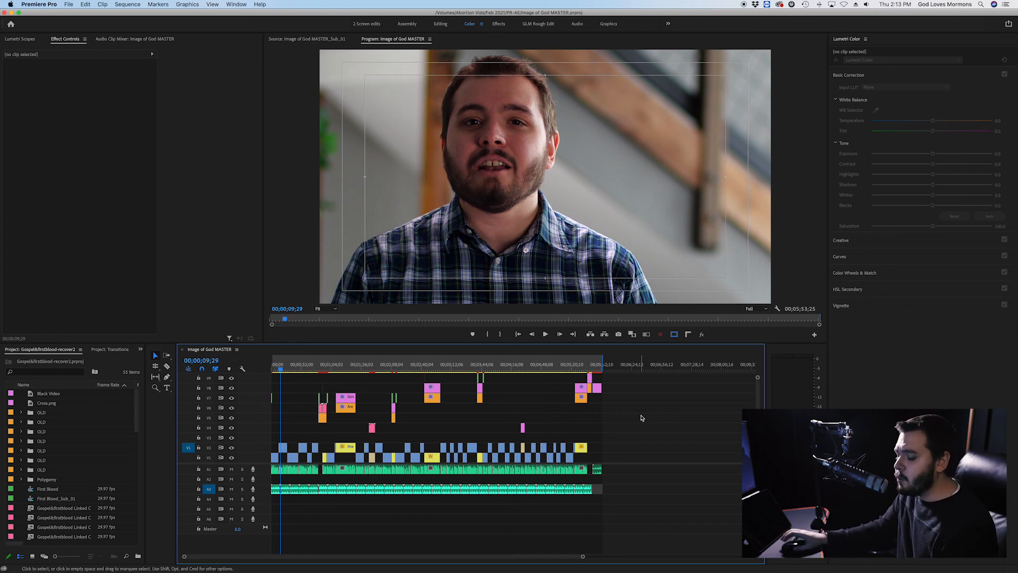
{"action": "key", "text": "super+s"}
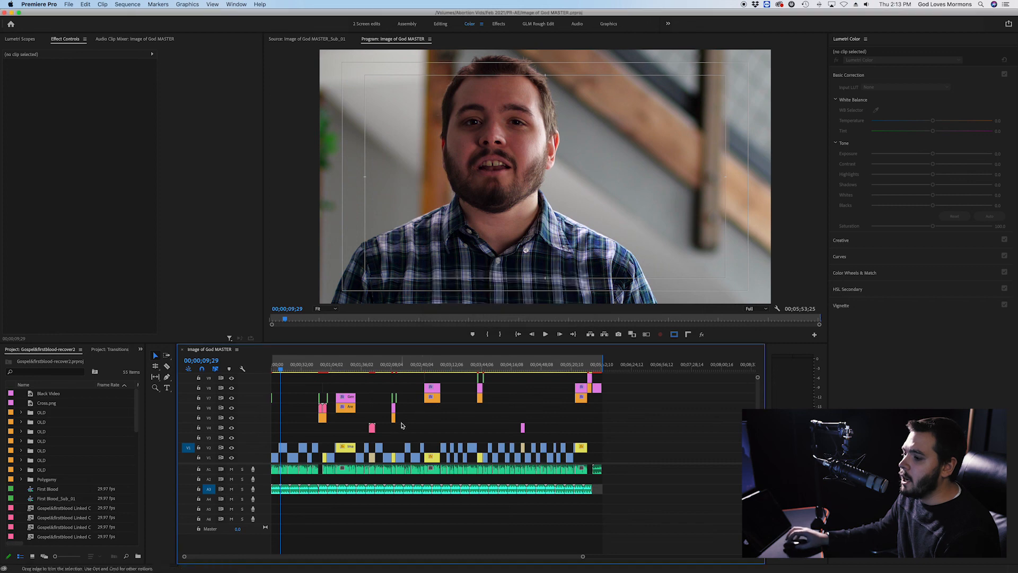
Switch to the Editing workspace and deselect all clips in the Image of God MASTER sequence.
{"action": "scroll", "coordinate": [438, 414], "scroll_direction": "up", "scroll_amount": 2}
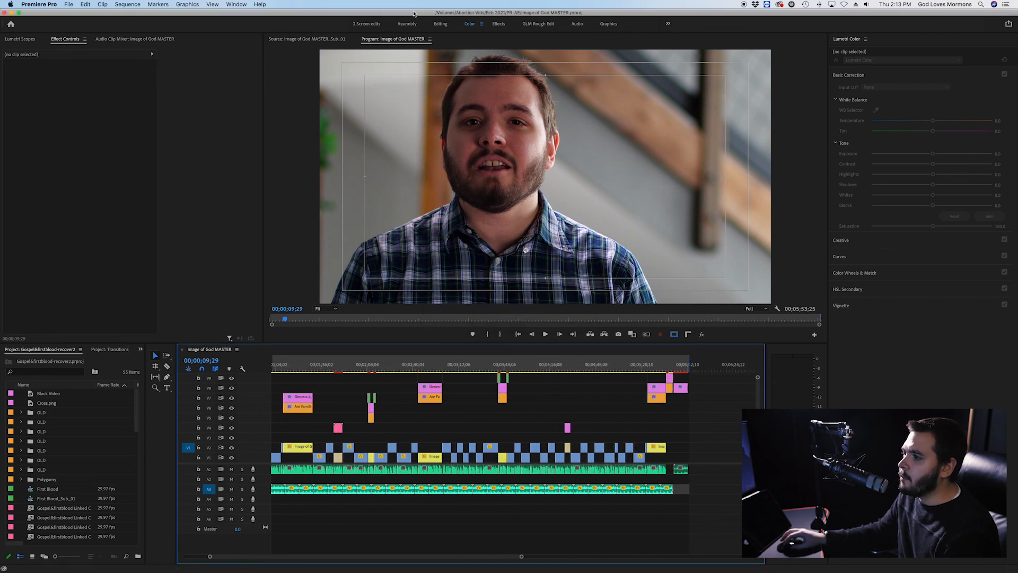
{"action": "left_click", "coordinate": [440, 23]}
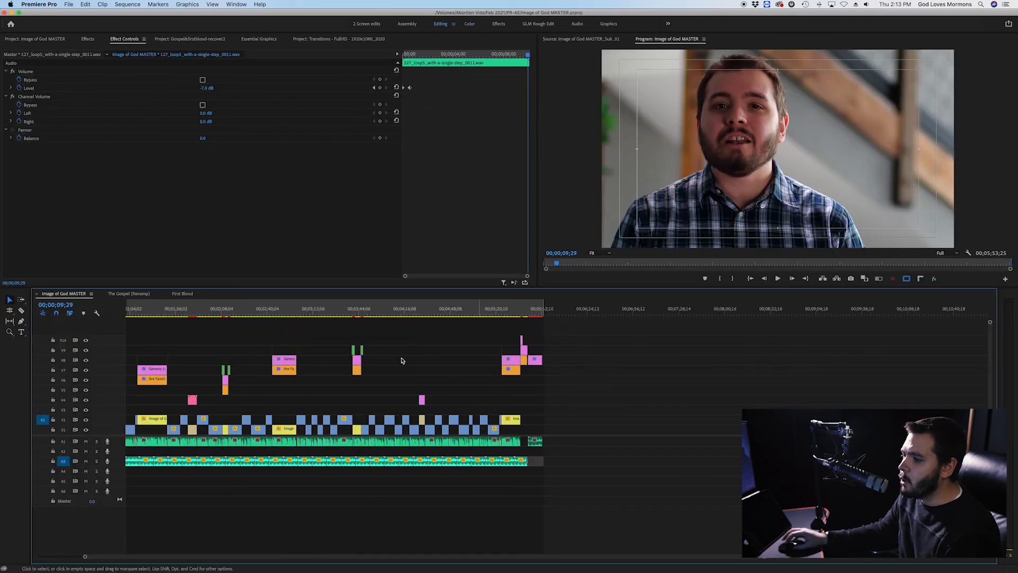
{"action": "scroll", "coordinate": [389, 441], "scroll_direction": "left", "scroll_amount": 3}
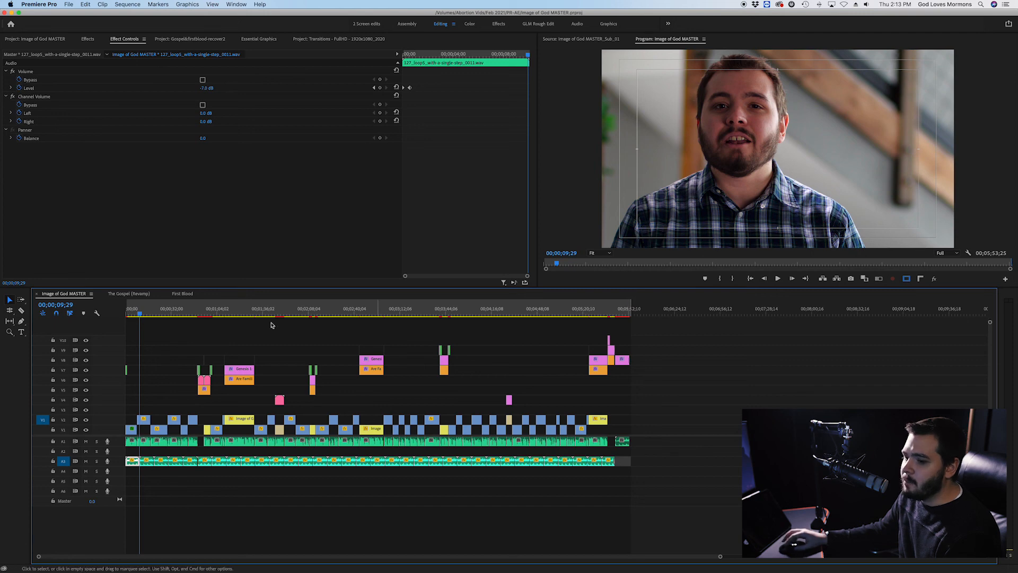
{"action": "left_click", "coordinate": [177, 337]}
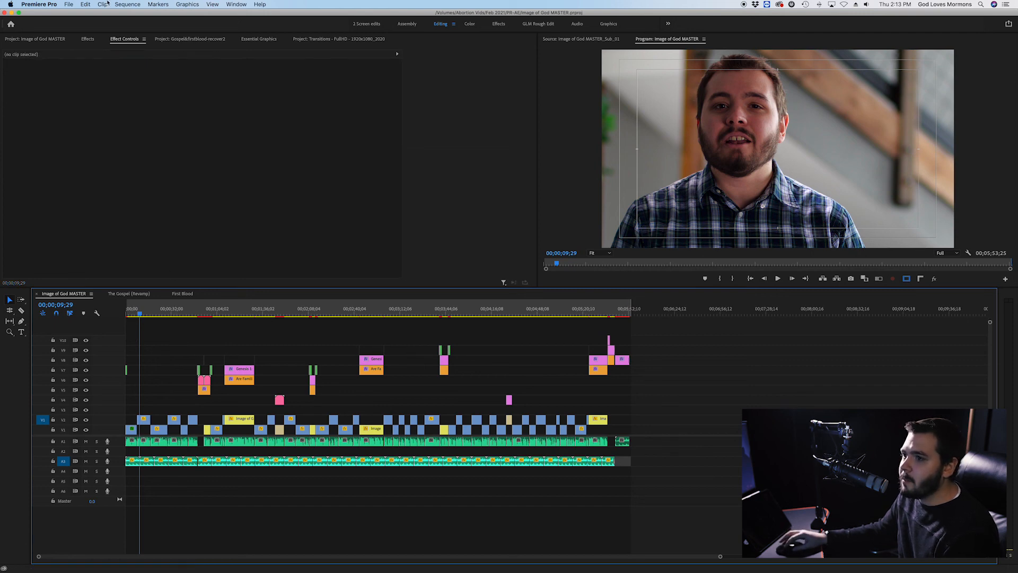
Open the media export settings for the sequence and scrub the output preview to 00;04;08;21.
{"action": "left_click", "coordinate": [69, 5]}
{"action": "mouse_move", "coordinate": [115, 229]}
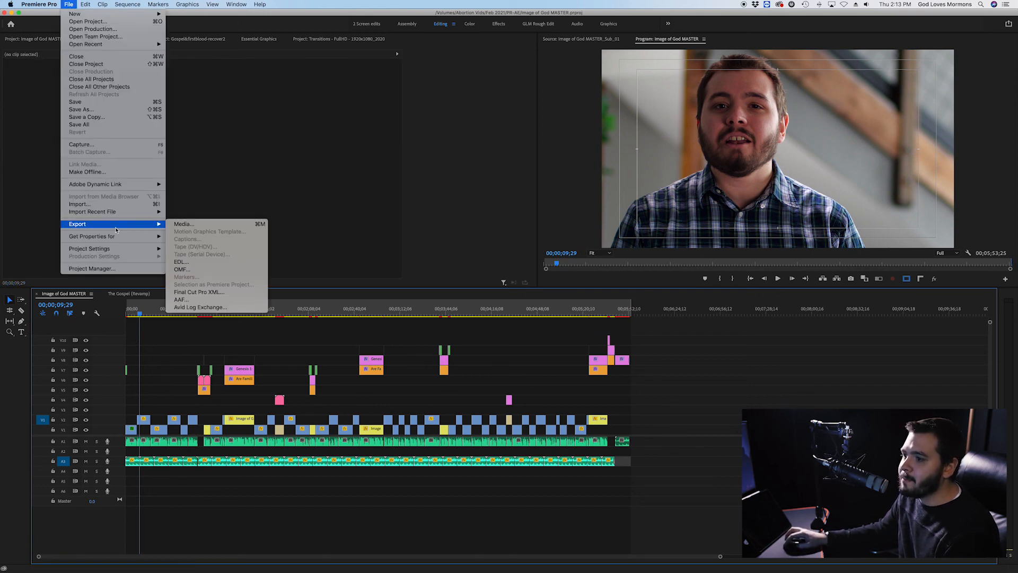
{"action": "left_click", "coordinate": [183, 224]}
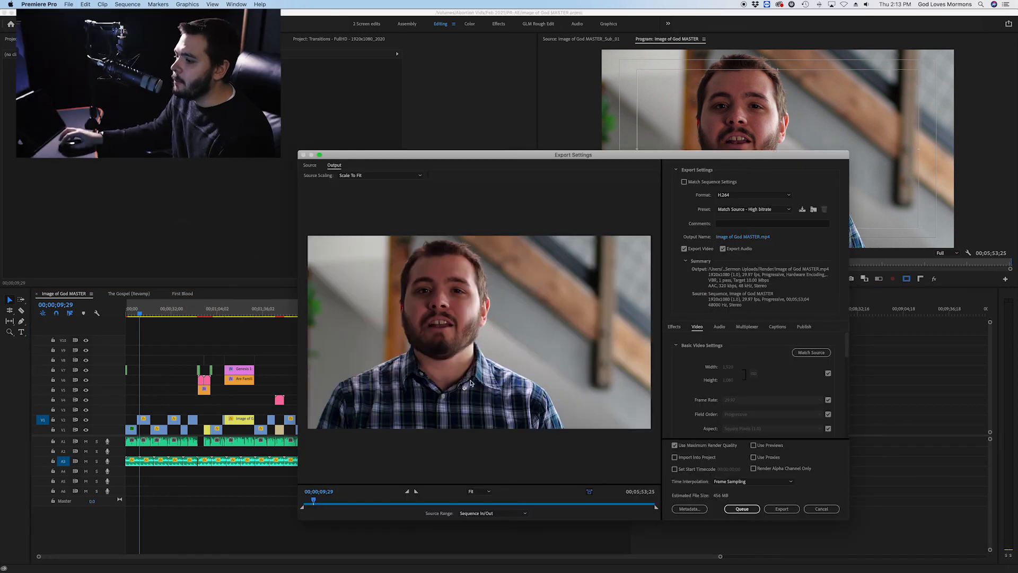
{"action": "left_click", "coordinate": [423, 502]}
{"action": "left_click_drag", "start_coordinate": [426, 505], "coordinate": [550, 509]}
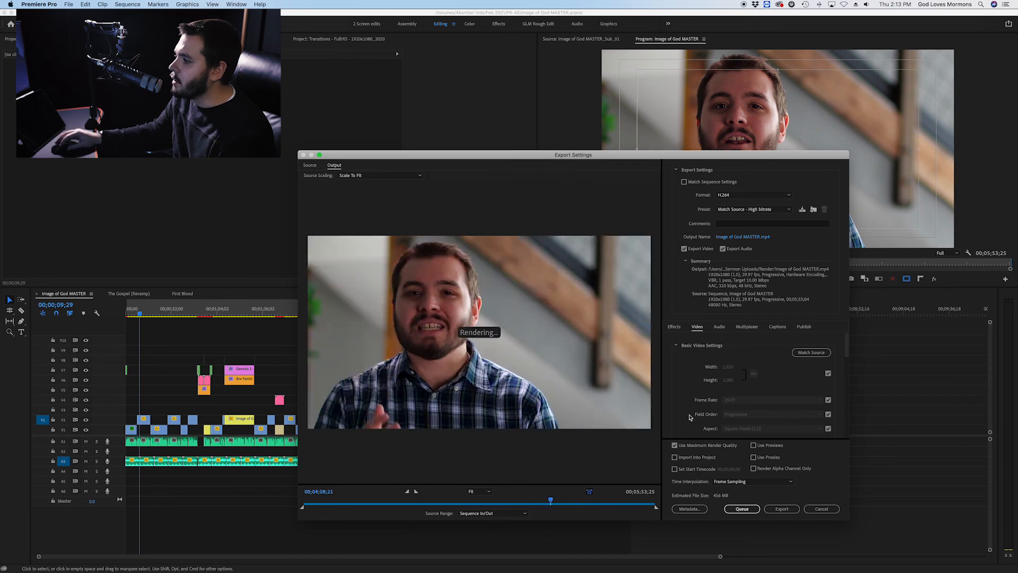
Set the export destination to the Render folder in Abortion Vids > Feb 2021 and name the file Image of God_draft1.
{"action": "left_click", "coordinate": [749, 239]}
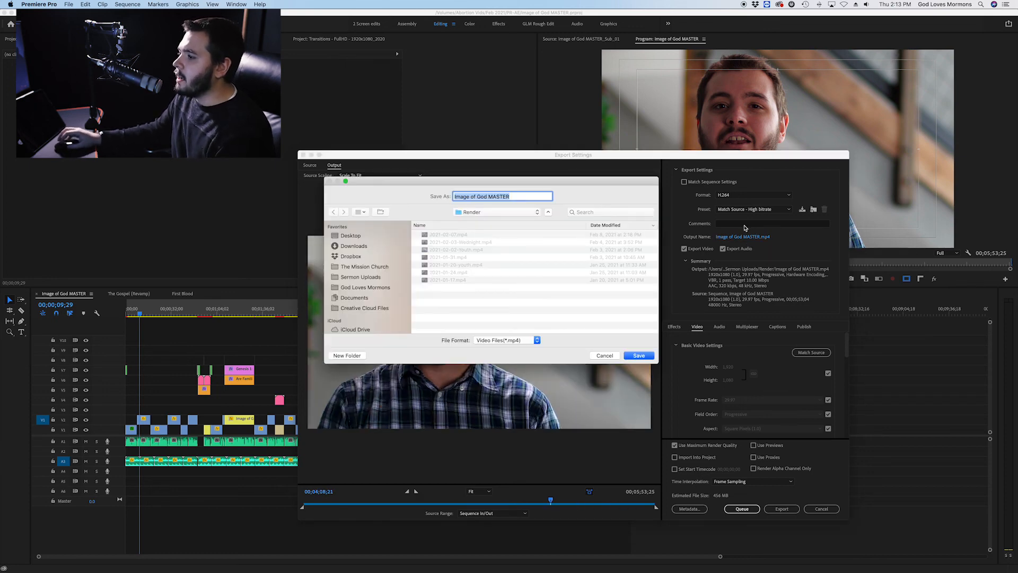
{"action": "scroll", "coordinate": [376, 306], "scroll_direction": "down", "scroll_amount": 3}
{"action": "left_click", "coordinate": [366, 313]}
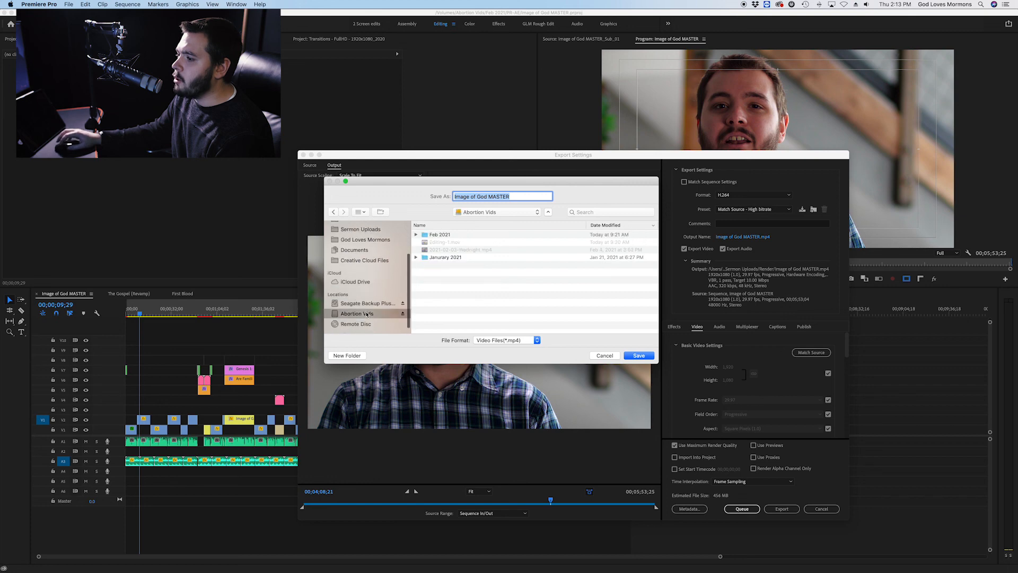
{"action": "left_click", "coordinate": [447, 252]}
{"action": "double_click", "coordinate": [447, 251]}
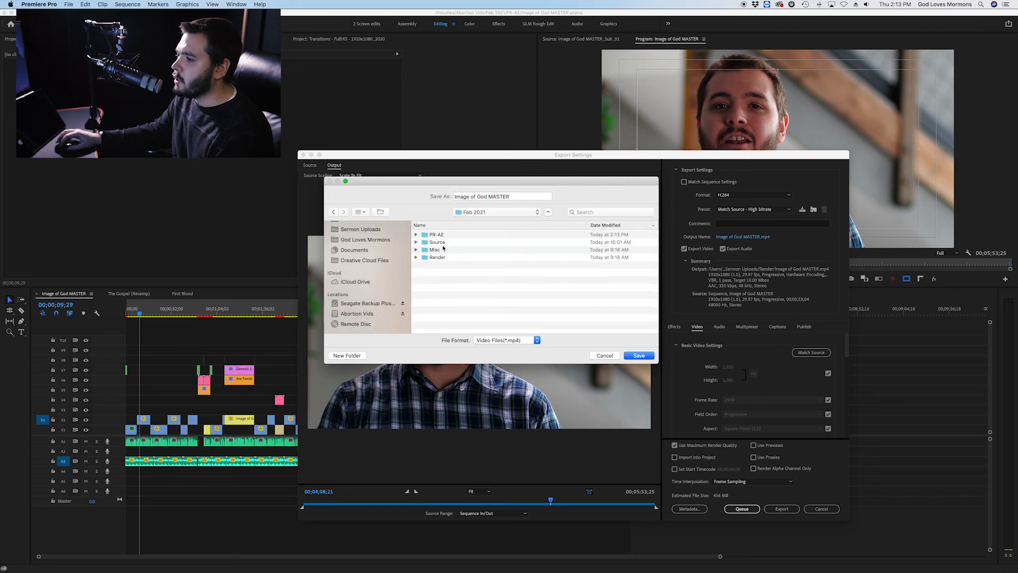
{"action": "double_click", "coordinate": [448, 257]}
{"action": "double_click", "coordinate": [512, 197]}
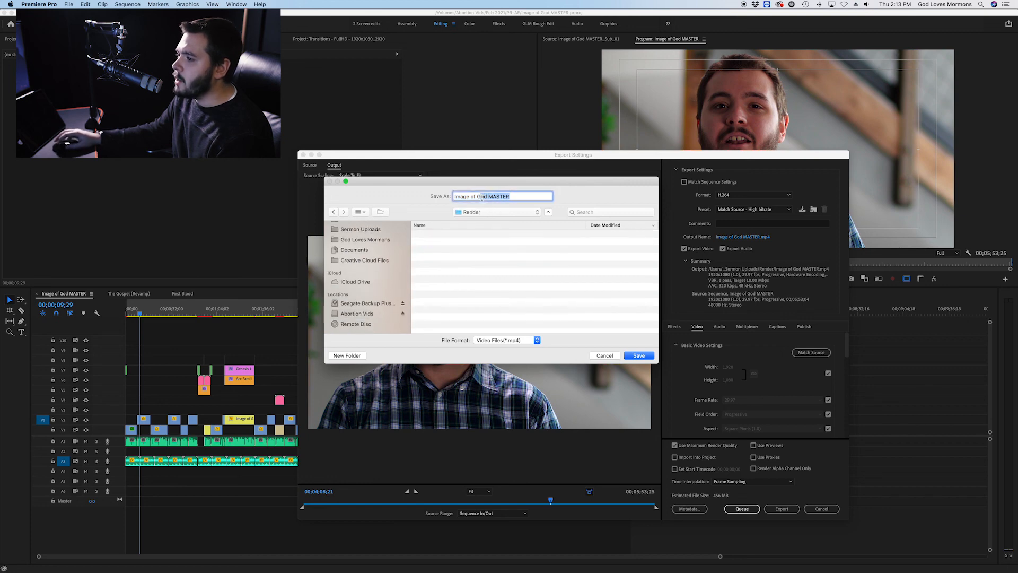
{"action": "key", "text": "BackSpace"}
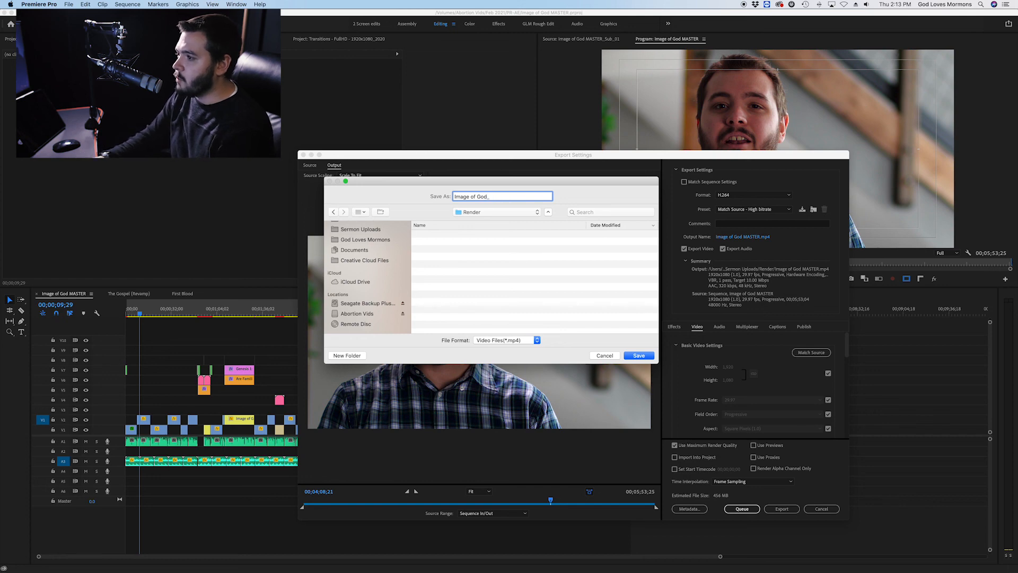
{"action": "type", "text": "_draft1"}
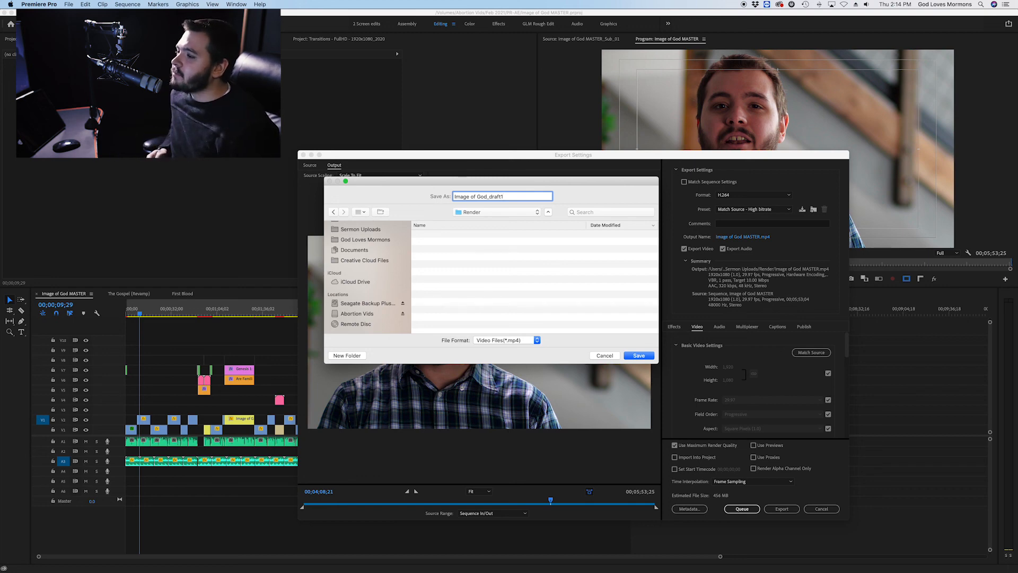
{"action": "left_click", "coordinate": [653, 357]}
Unlink the video encoding profile and level from the source, set the profile to High, and choose another level.
{"action": "scroll", "coordinate": [713, 374], "scroll_direction": "down", "scroll_amount": 2}
{"action": "scroll", "coordinate": [714, 398], "scroll_direction": "down", "scroll_amount": 4}
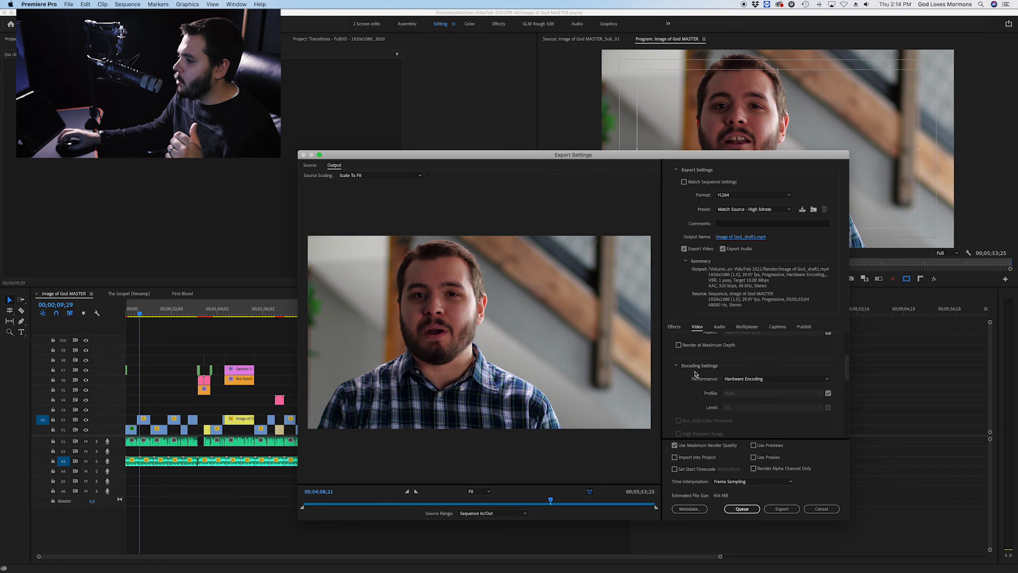
{"action": "left_click", "coordinate": [828, 393]}
{"action": "left_click", "coordinate": [808, 395]}
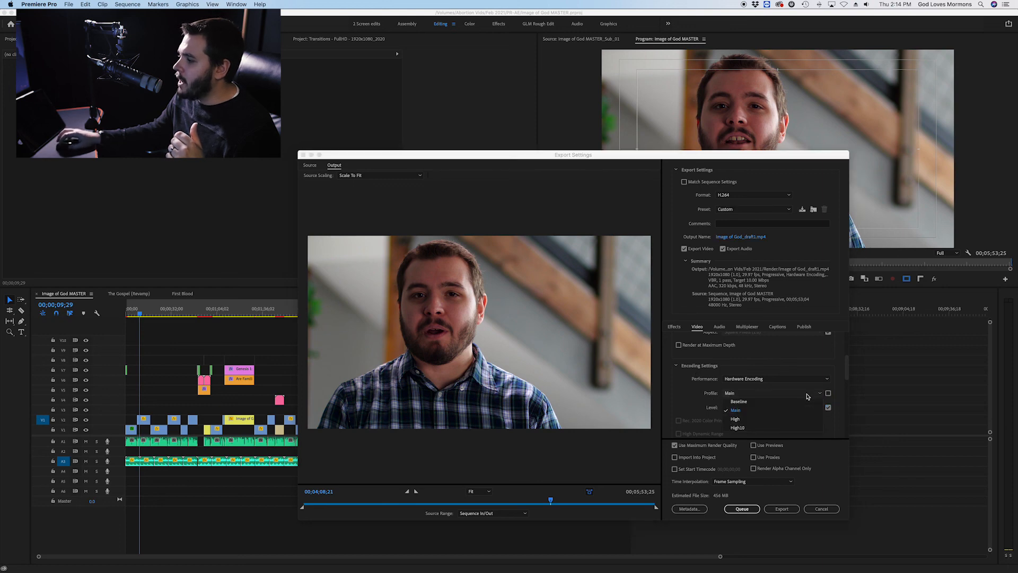
{"action": "left_click", "coordinate": [773, 419]}
{"action": "left_click", "coordinate": [828, 407]}
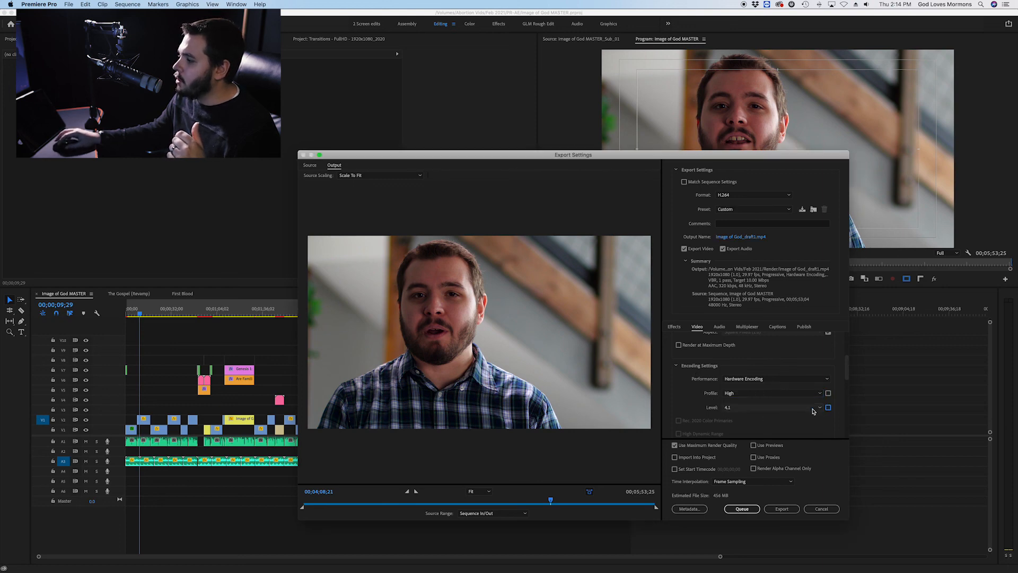
{"action": "left_click", "coordinate": [814, 408]}
{"action": "left_click", "coordinate": [775, 364]}
{"action": "scroll", "coordinate": [705, 366], "scroll_direction": "up", "scroll_amount": 1}
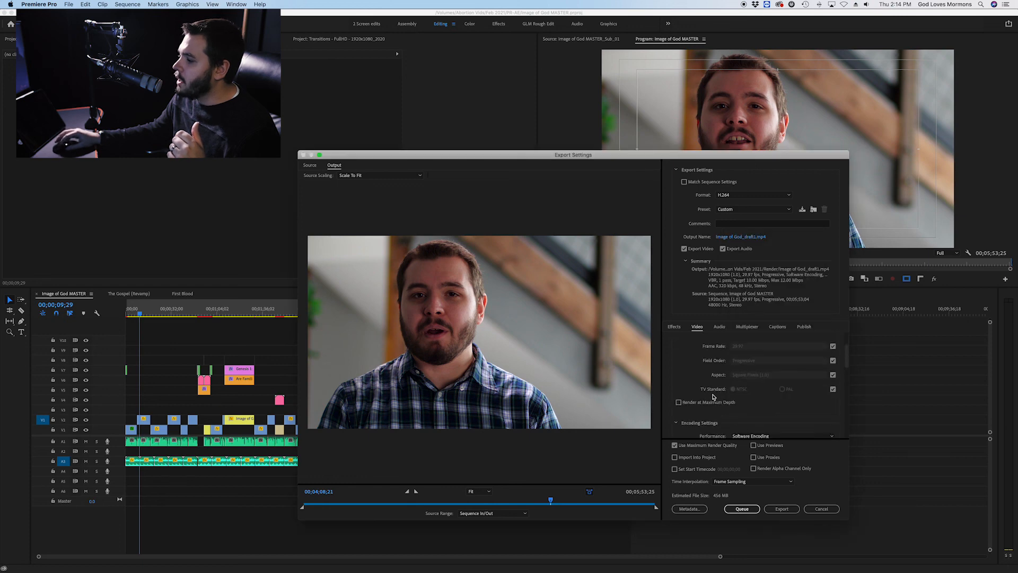
Enable Render at Maximum Depth and set the bitrate encoding to VBR, 2 pass with a 20 Mbps target and 25 Mbps maximum.
{"action": "scroll", "coordinate": [692, 367], "scroll_direction": "up", "scroll_amount": 4}
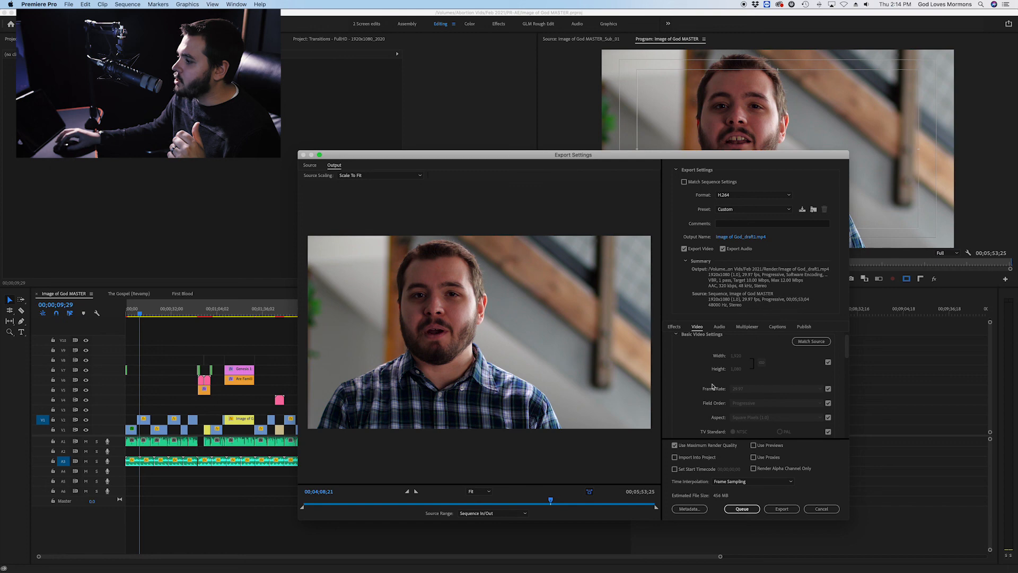
{"action": "scroll", "coordinate": [708, 395], "scroll_direction": "down", "scroll_amount": 1}
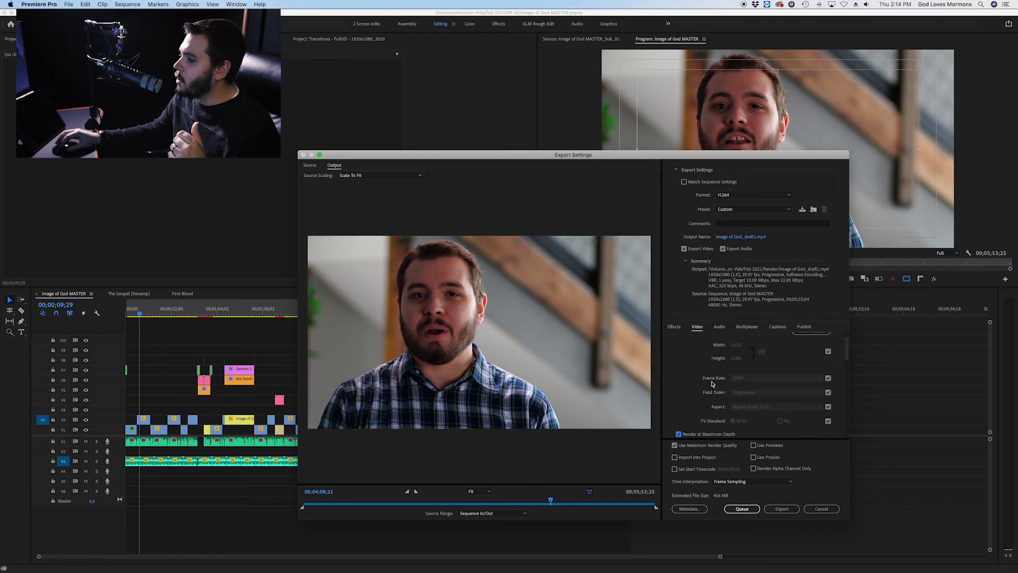
{"action": "scroll", "coordinate": [712, 360], "scroll_direction": "down", "scroll_amount": 10}
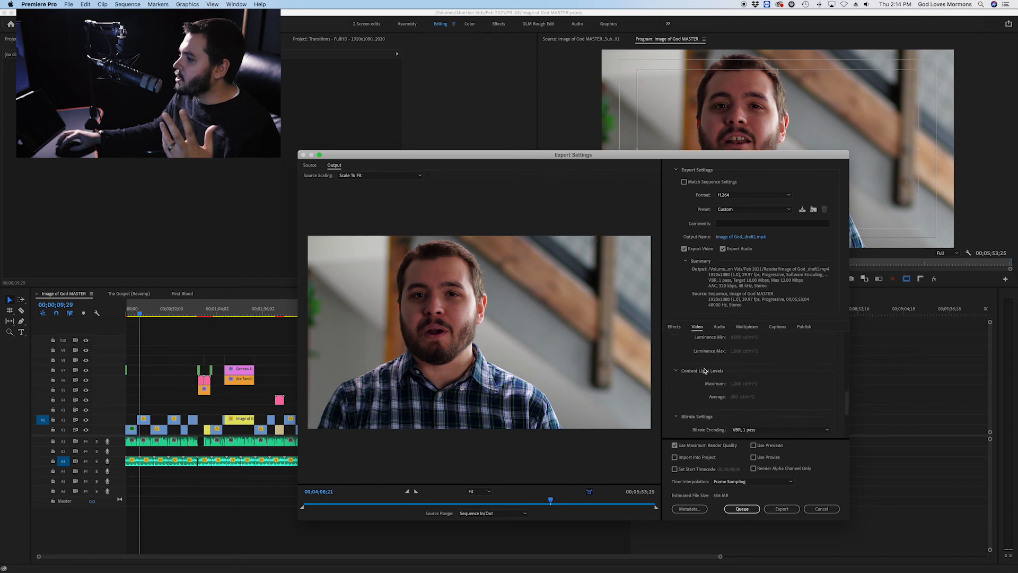
{"action": "scroll", "coordinate": [705, 371], "scroll_direction": "down", "scroll_amount": 4}
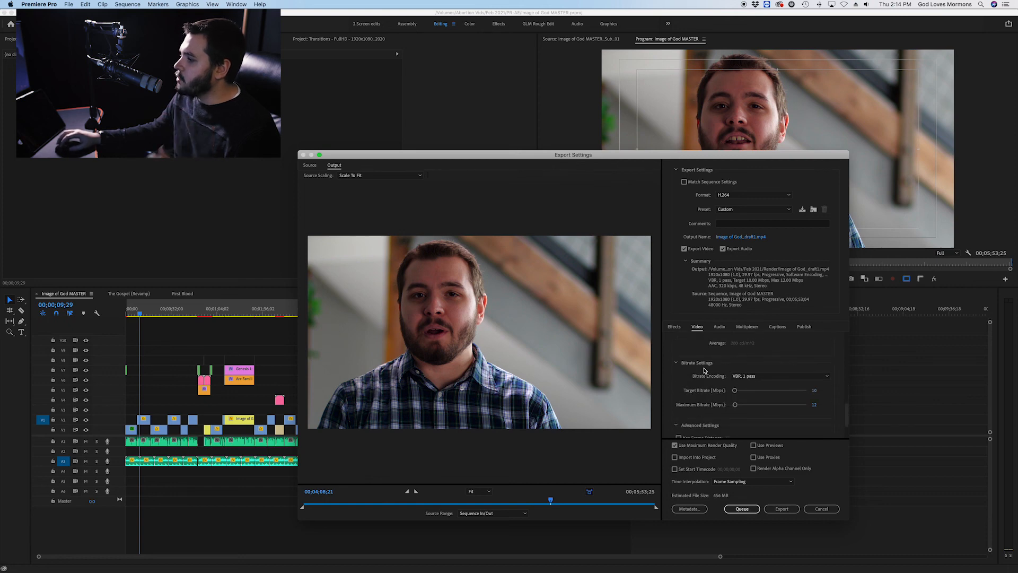
{"action": "left_click", "coordinate": [743, 378]}
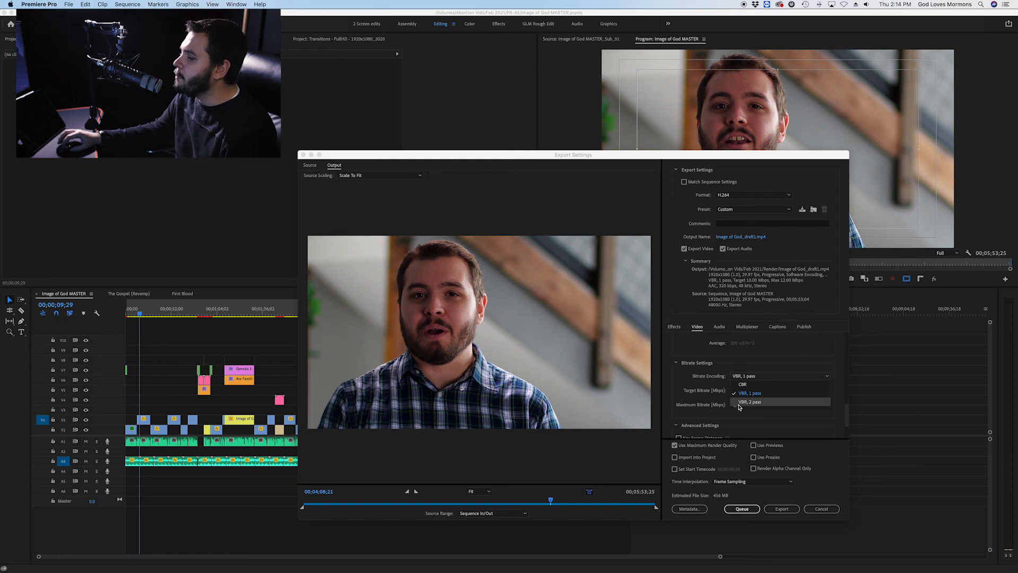
{"action": "left_click", "coordinate": [740, 403]}
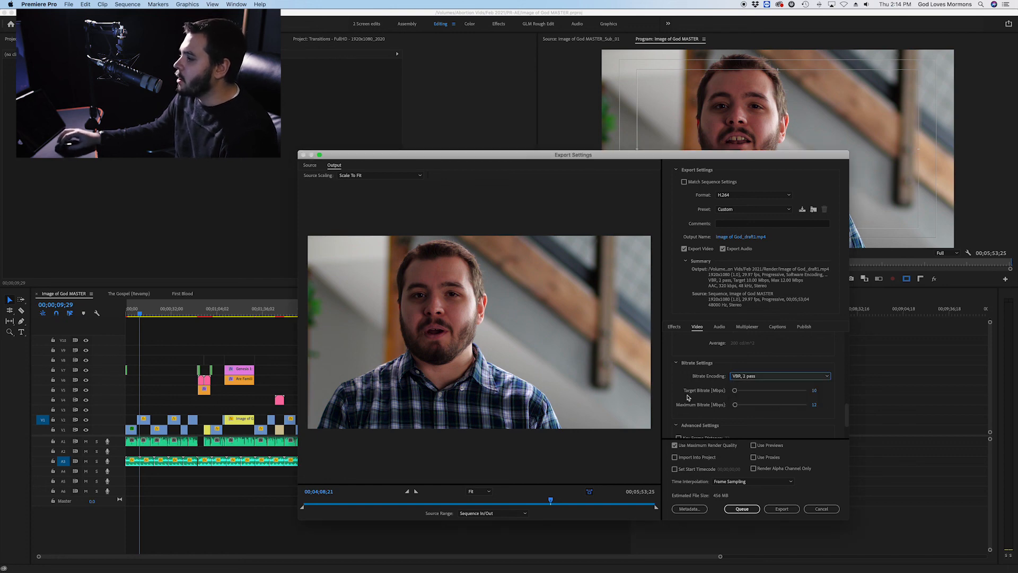
{"action": "left_click", "coordinate": [814, 391]}
{"action": "type", "text": "20"}
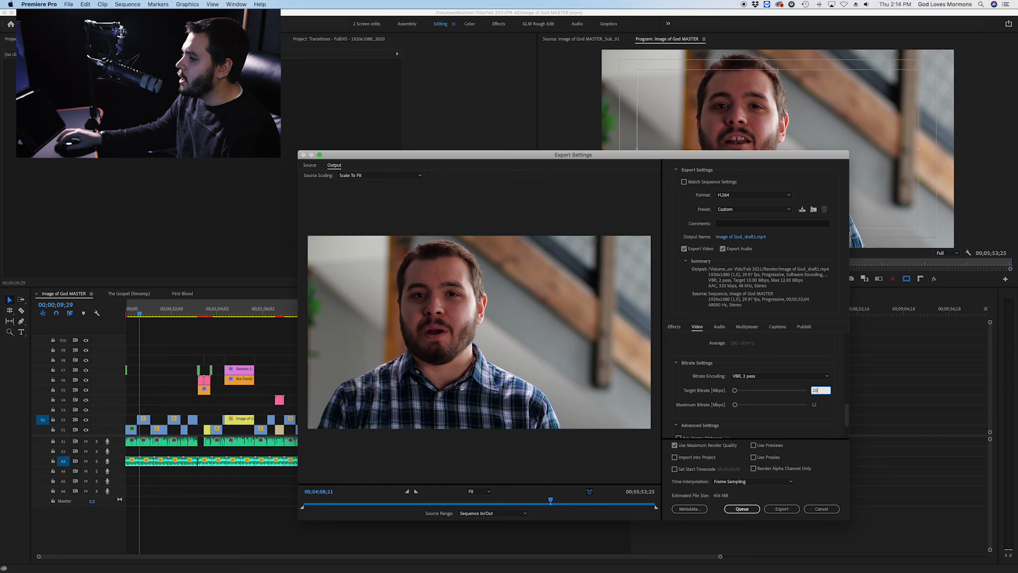
{"action": "left_click", "coordinate": [814, 405]}
{"action": "type", "text": "25"}
Make sure Use Maximum Render Quality is enabled, then close the export settings without exporting the sequence.
{"action": "scroll", "coordinate": [687, 391], "scroll_direction": "down", "scroll_amount": 3}
{"action": "left_click", "coordinate": [694, 449]}
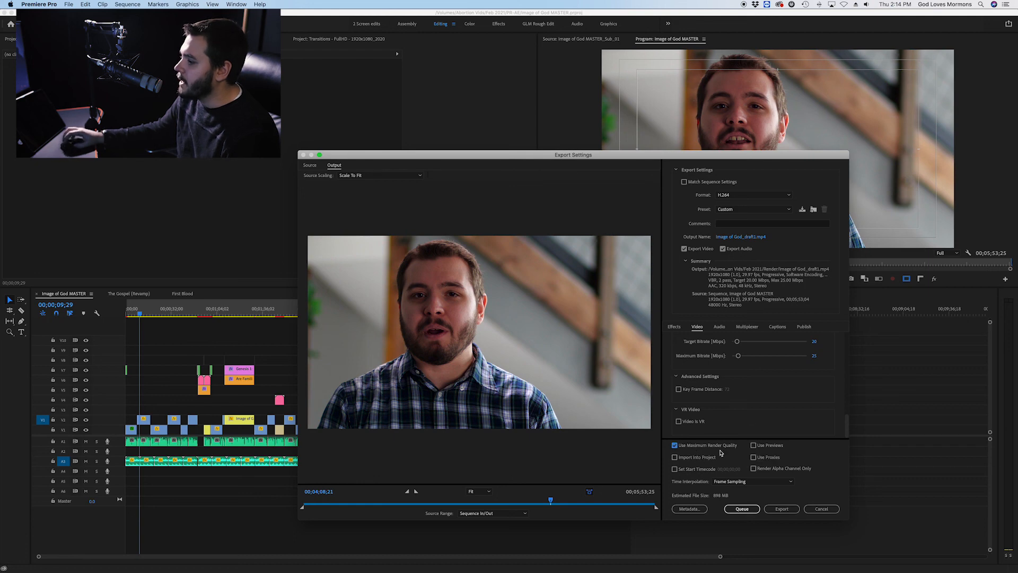
{"action": "left_click", "coordinate": [780, 510]}
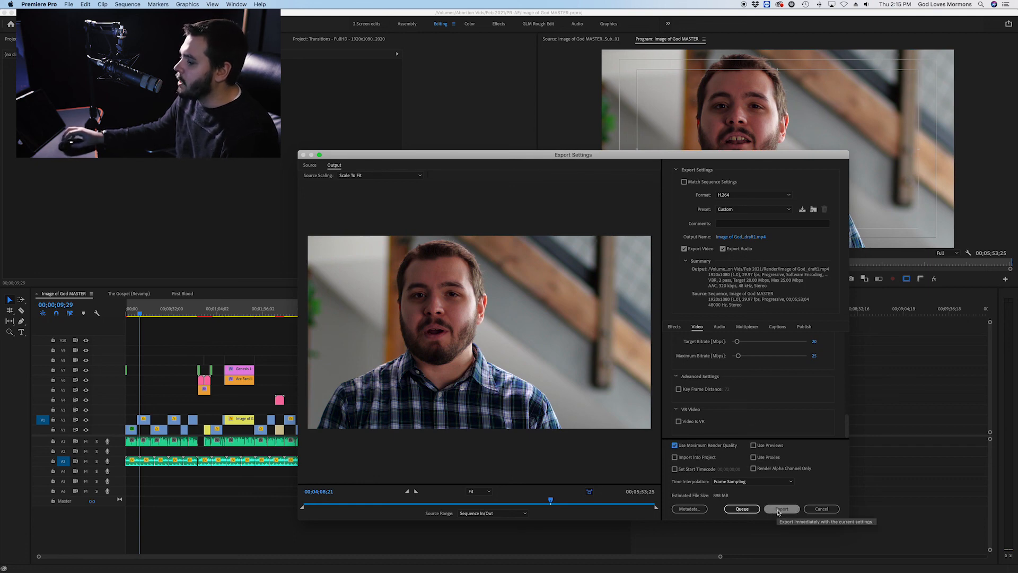
{"action": "left_click", "coordinate": [821, 510]}
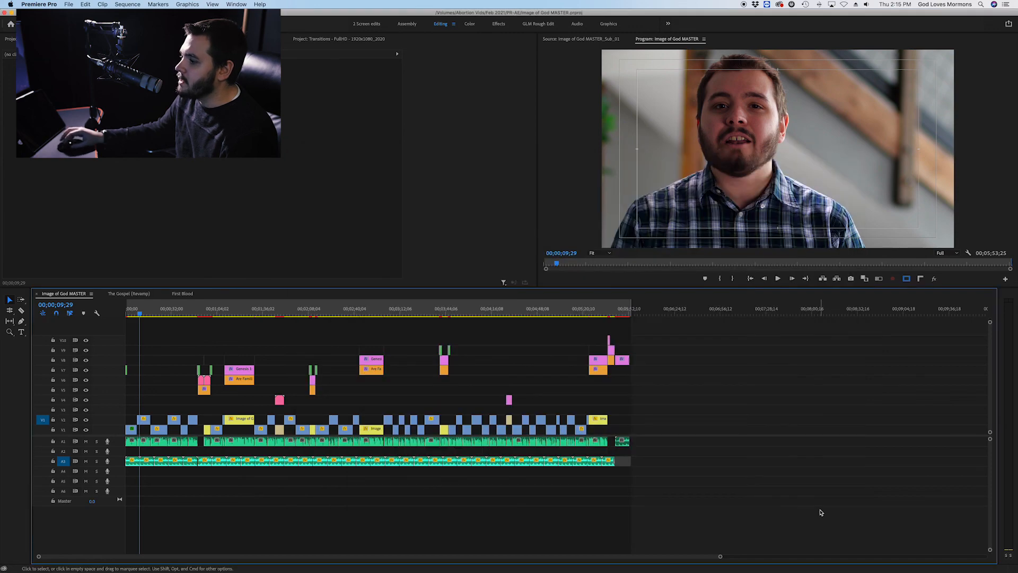